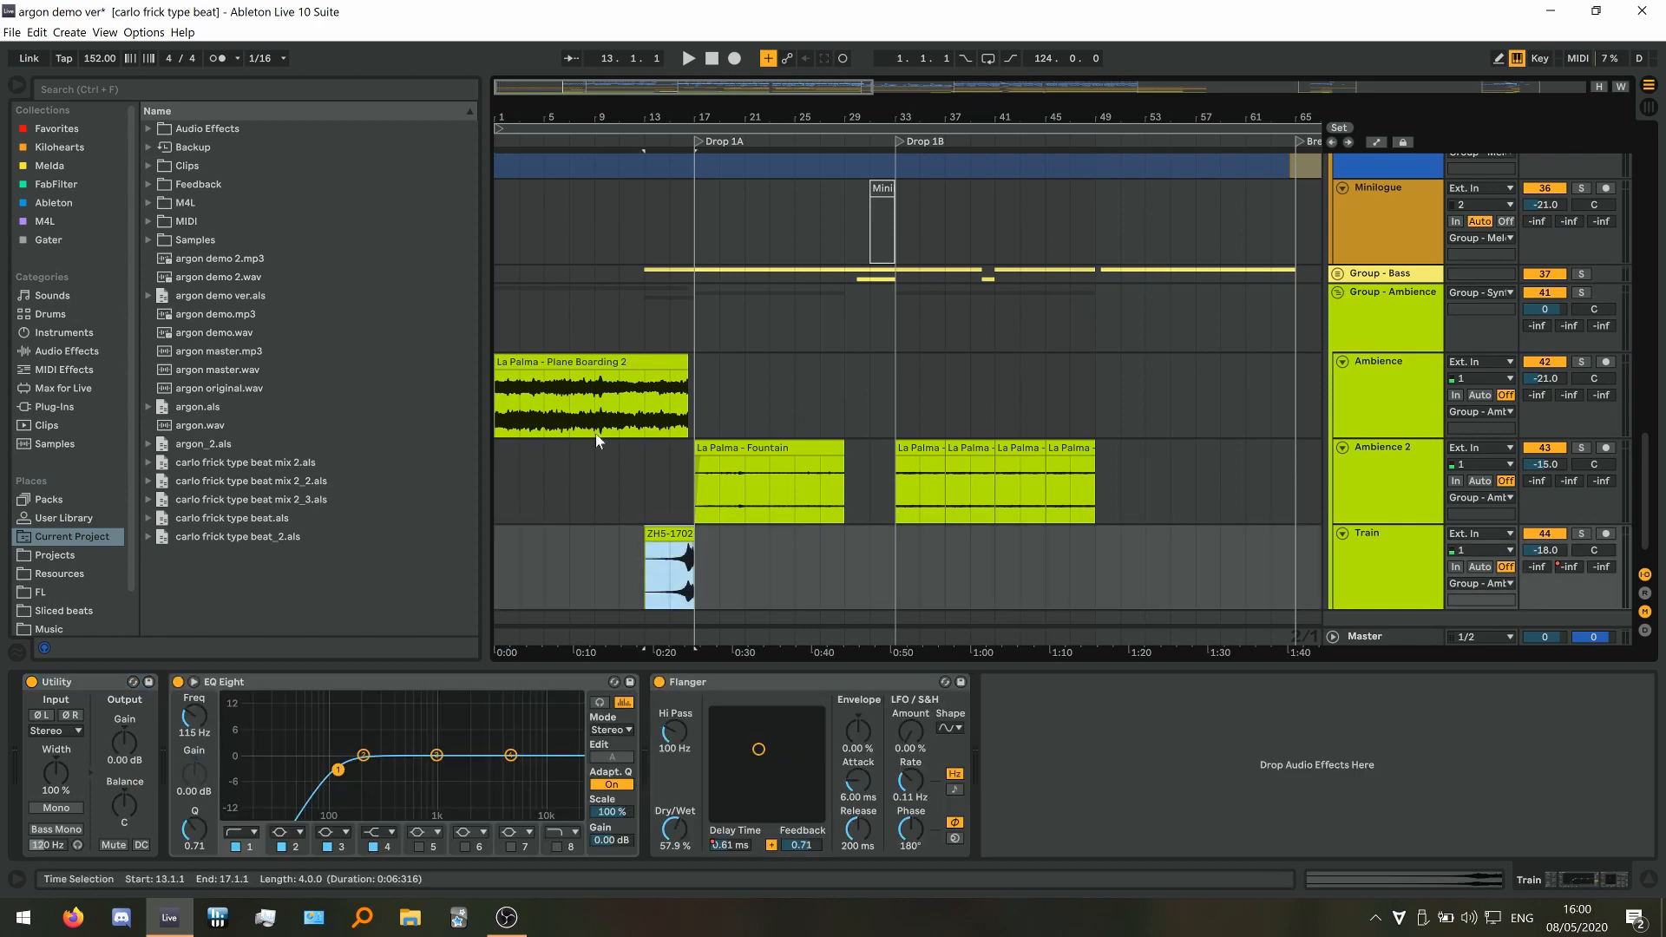
Select the Darkmind Pad track and open its Serum synth
{"action": "scroll", "coordinate": [548, 390], "scroll_direction": "up", "scroll_amount": 5}
{"action": "scroll", "coordinate": [548, 391], "scroll_direction": "up", "scroll_amount": 8}
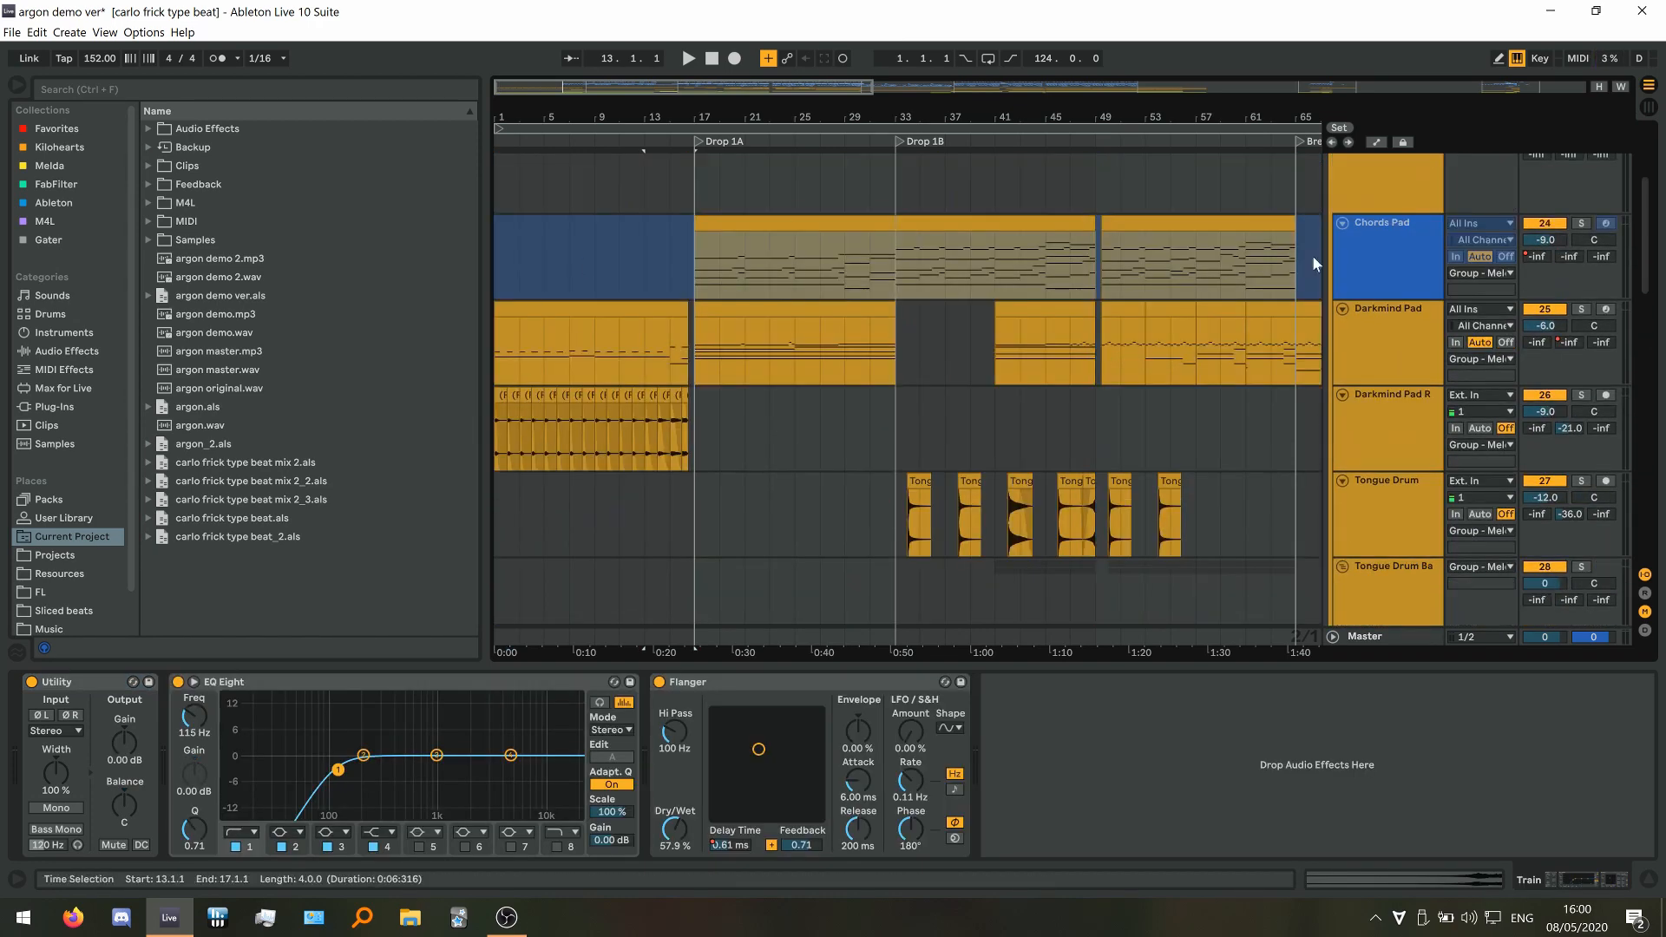
{"action": "left_click", "coordinate": [1380, 325]}
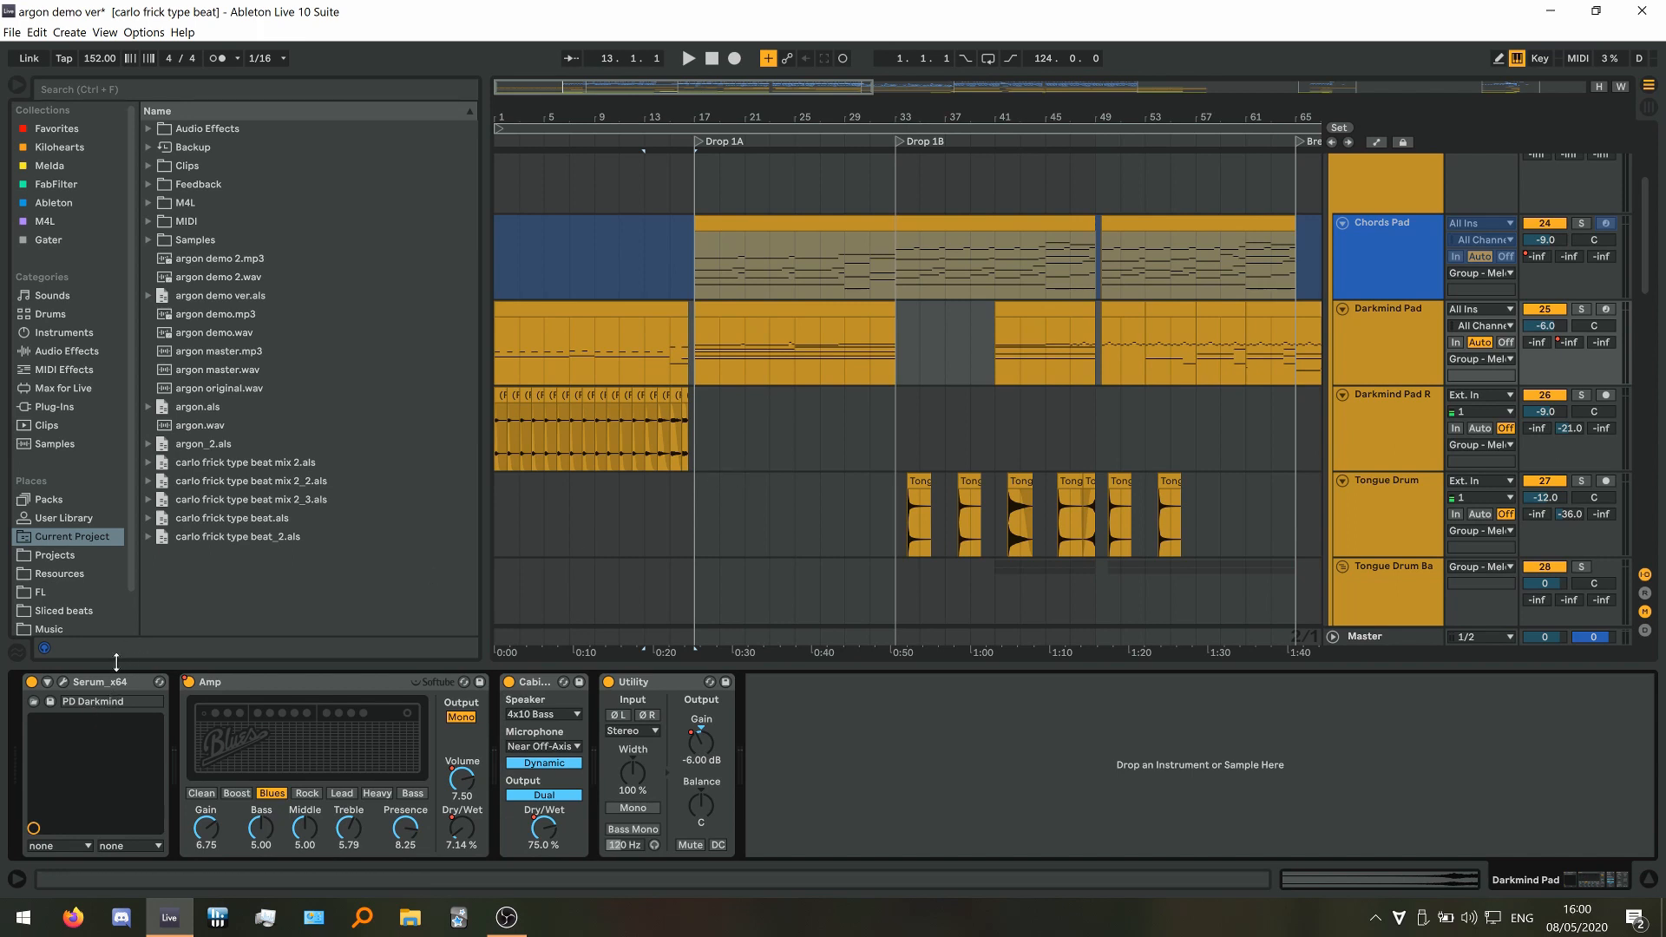
{"action": "left_click", "coordinate": [63, 682]}
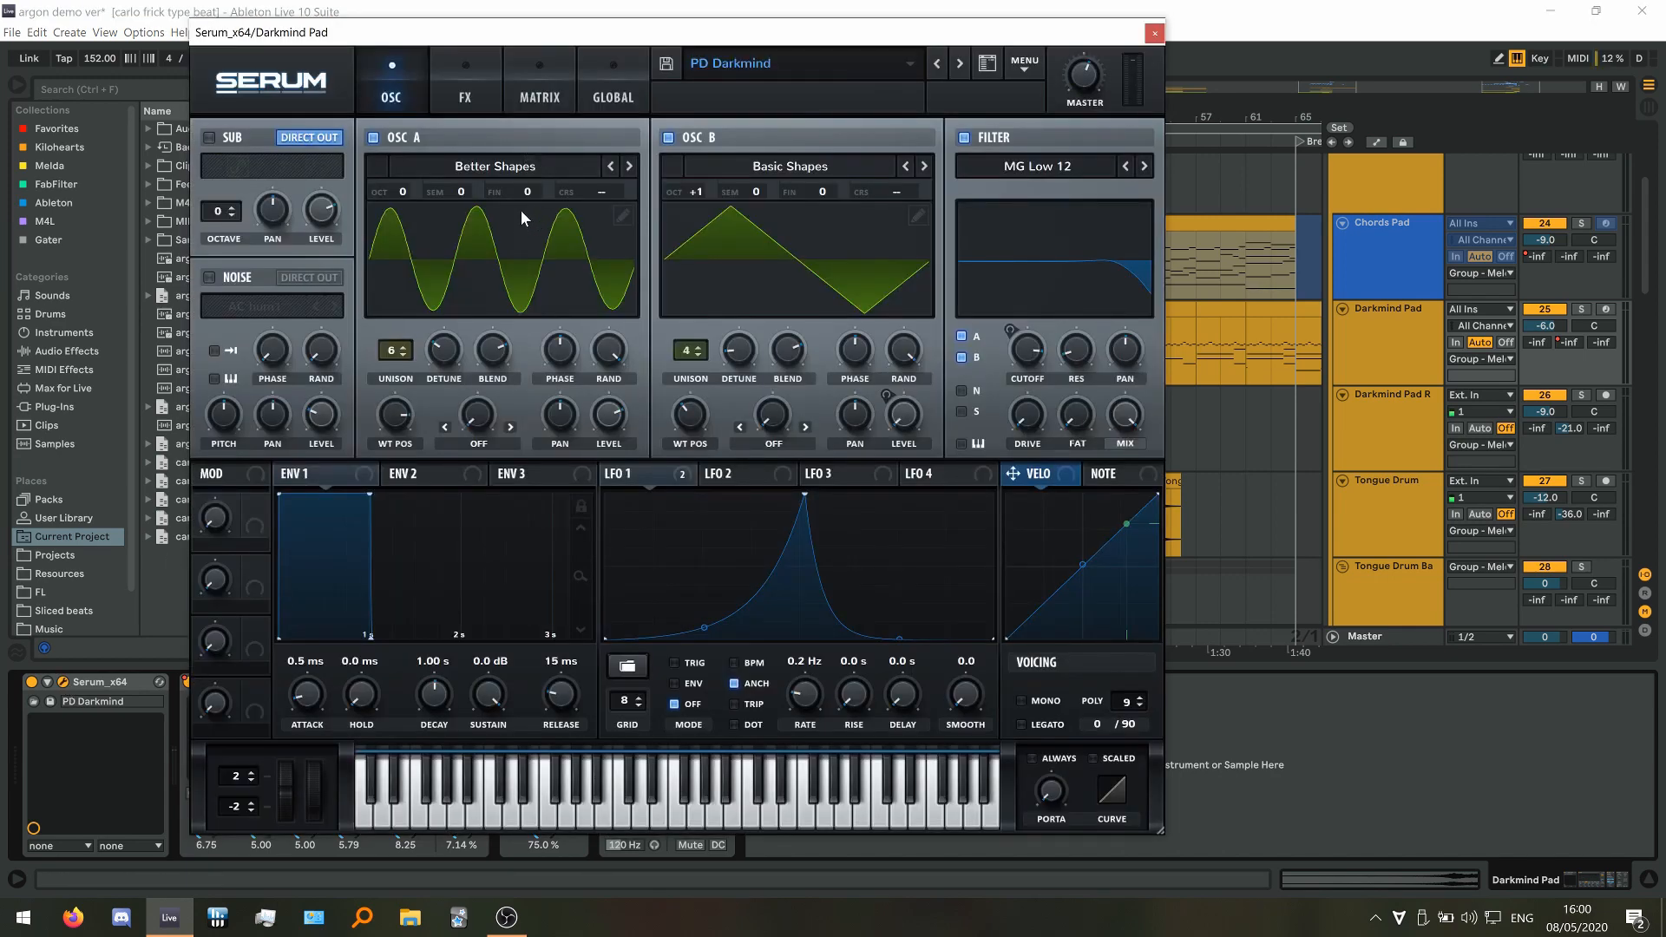
Inspect Oscillator A's wavetable and harmonic bins, view Serum's effects rack, and close the synth window
{"action": "left_click", "coordinate": [623, 216]}
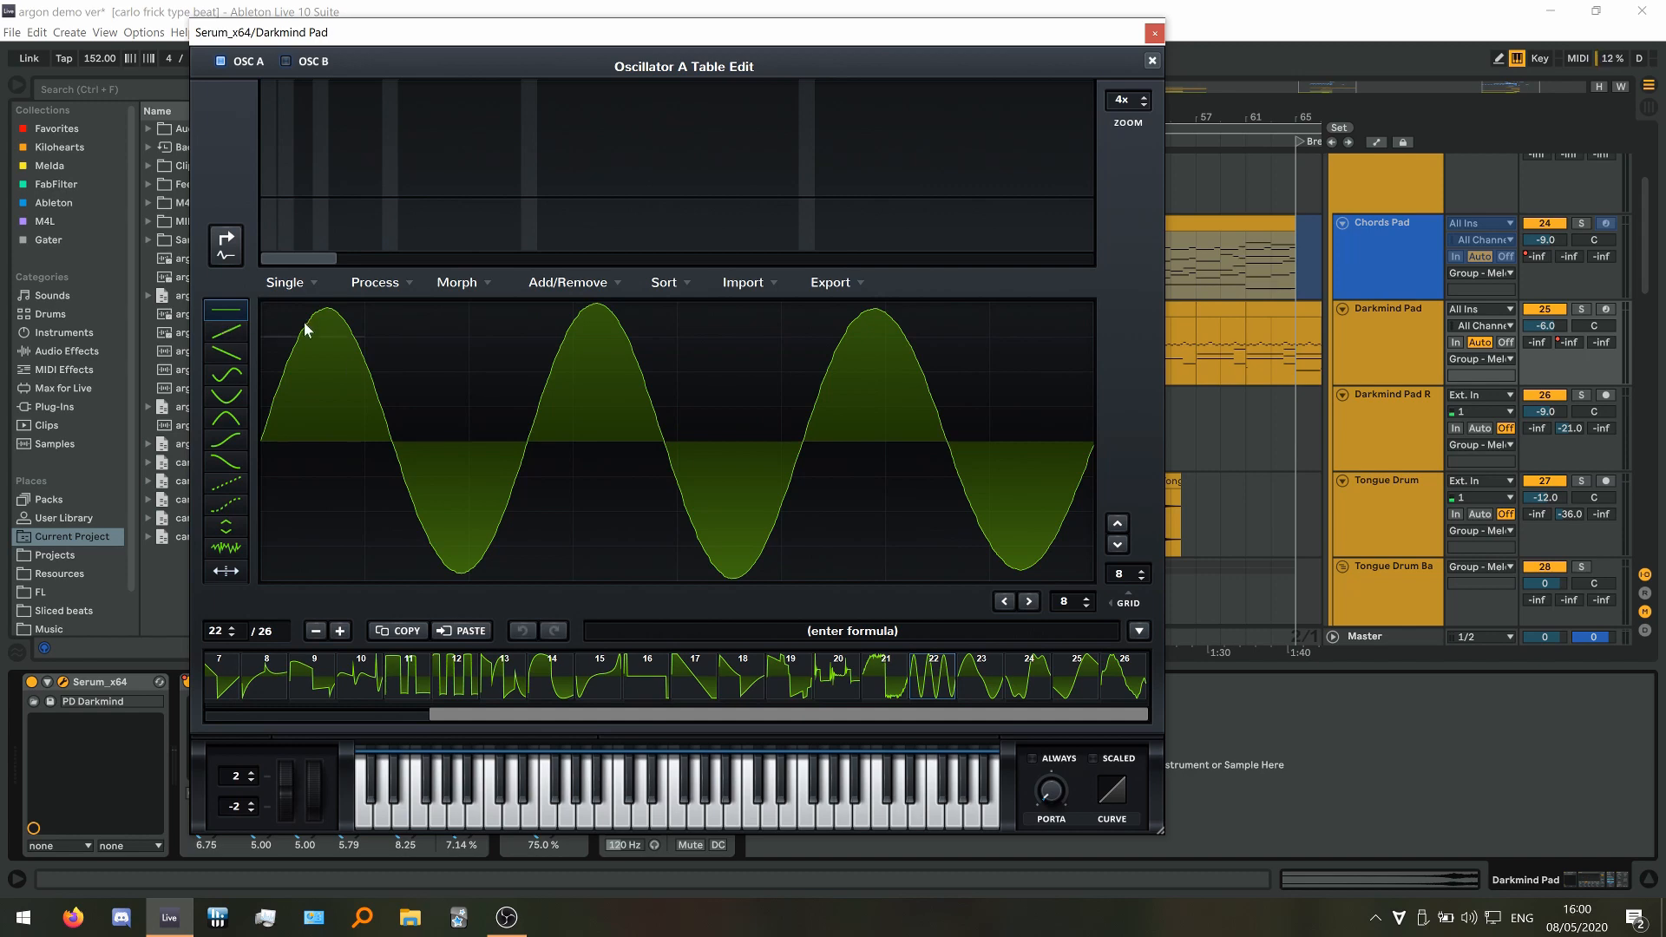
{"action": "left_click", "coordinate": [224, 244]}
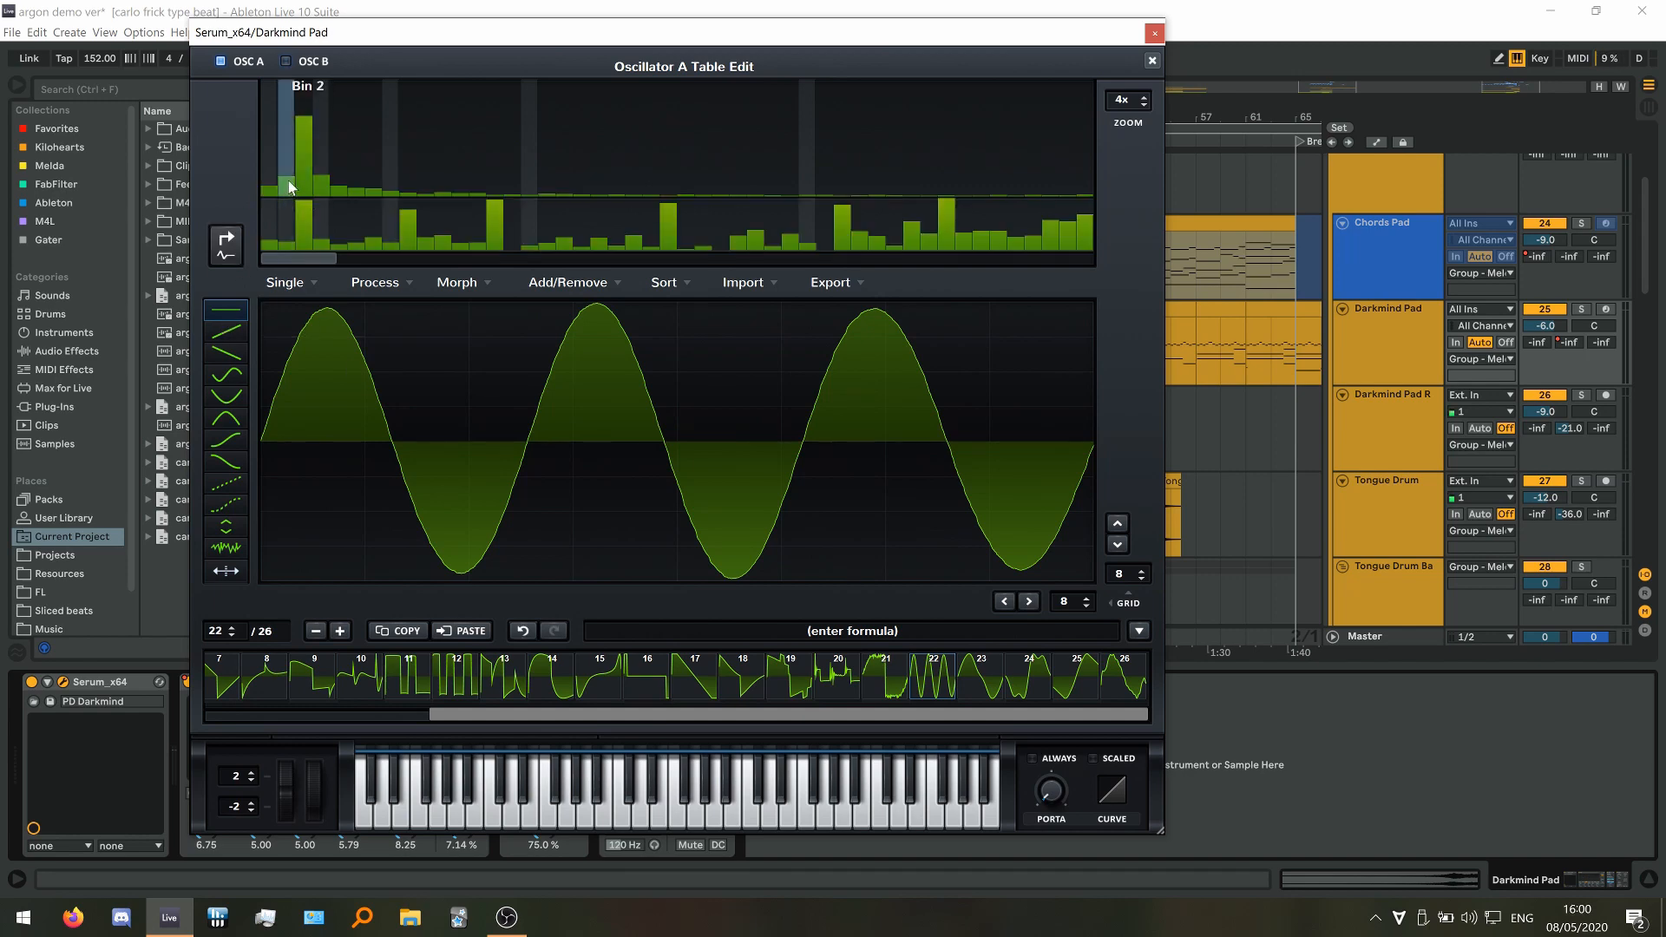
{"action": "left_click", "coordinate": [1152, 62]}
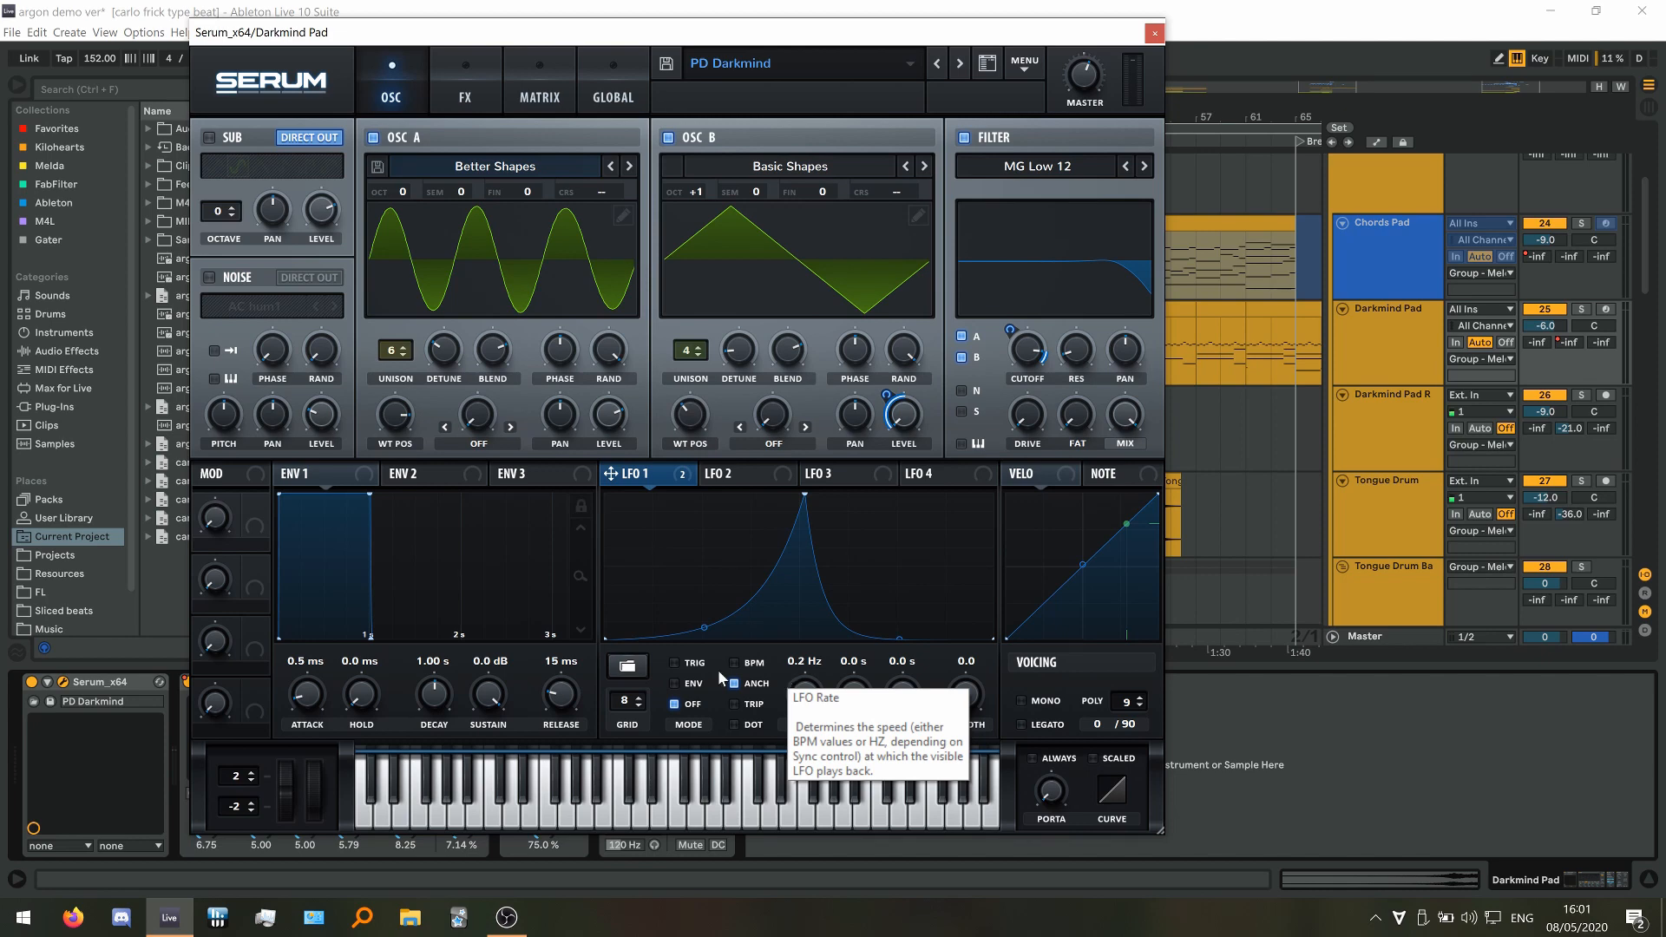
{"action": "left_click", "coordinate": [452, 92]}
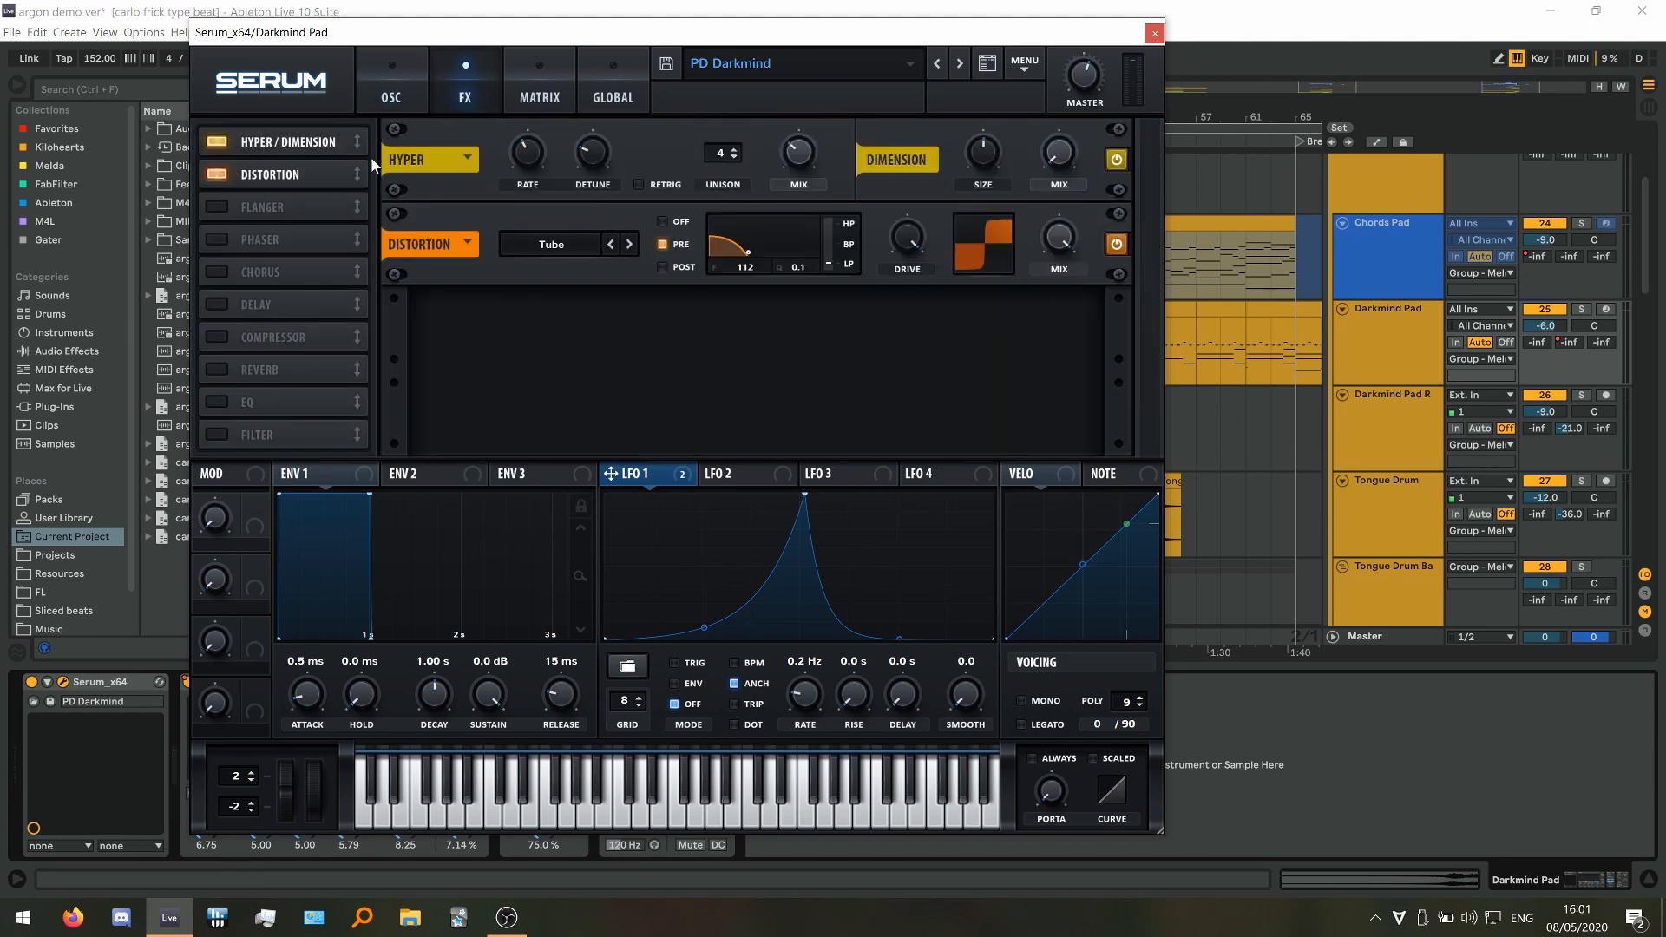
{"action": "left_click", "coordinate": [1154, 33]}
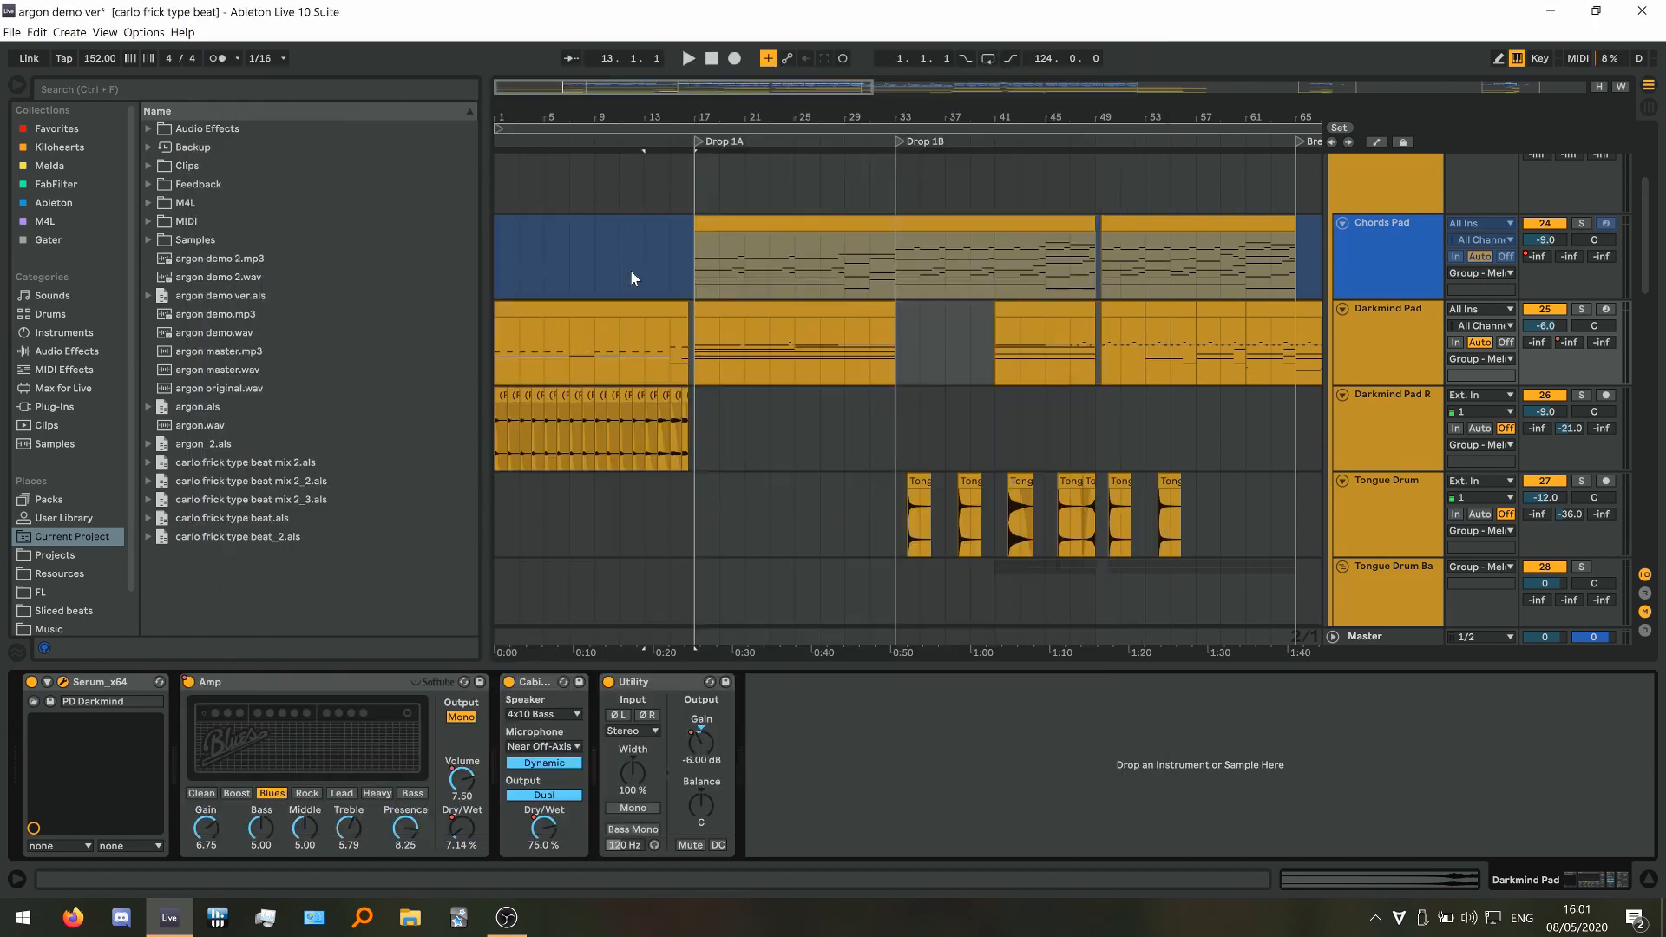
Bypass the Amp, Cabinet and Utility devices on the Darkmind Pad track
{"action": "left_click", "coordinate": [189, 682]}
{"action": "left_click", "coordinate": [510, 683]}
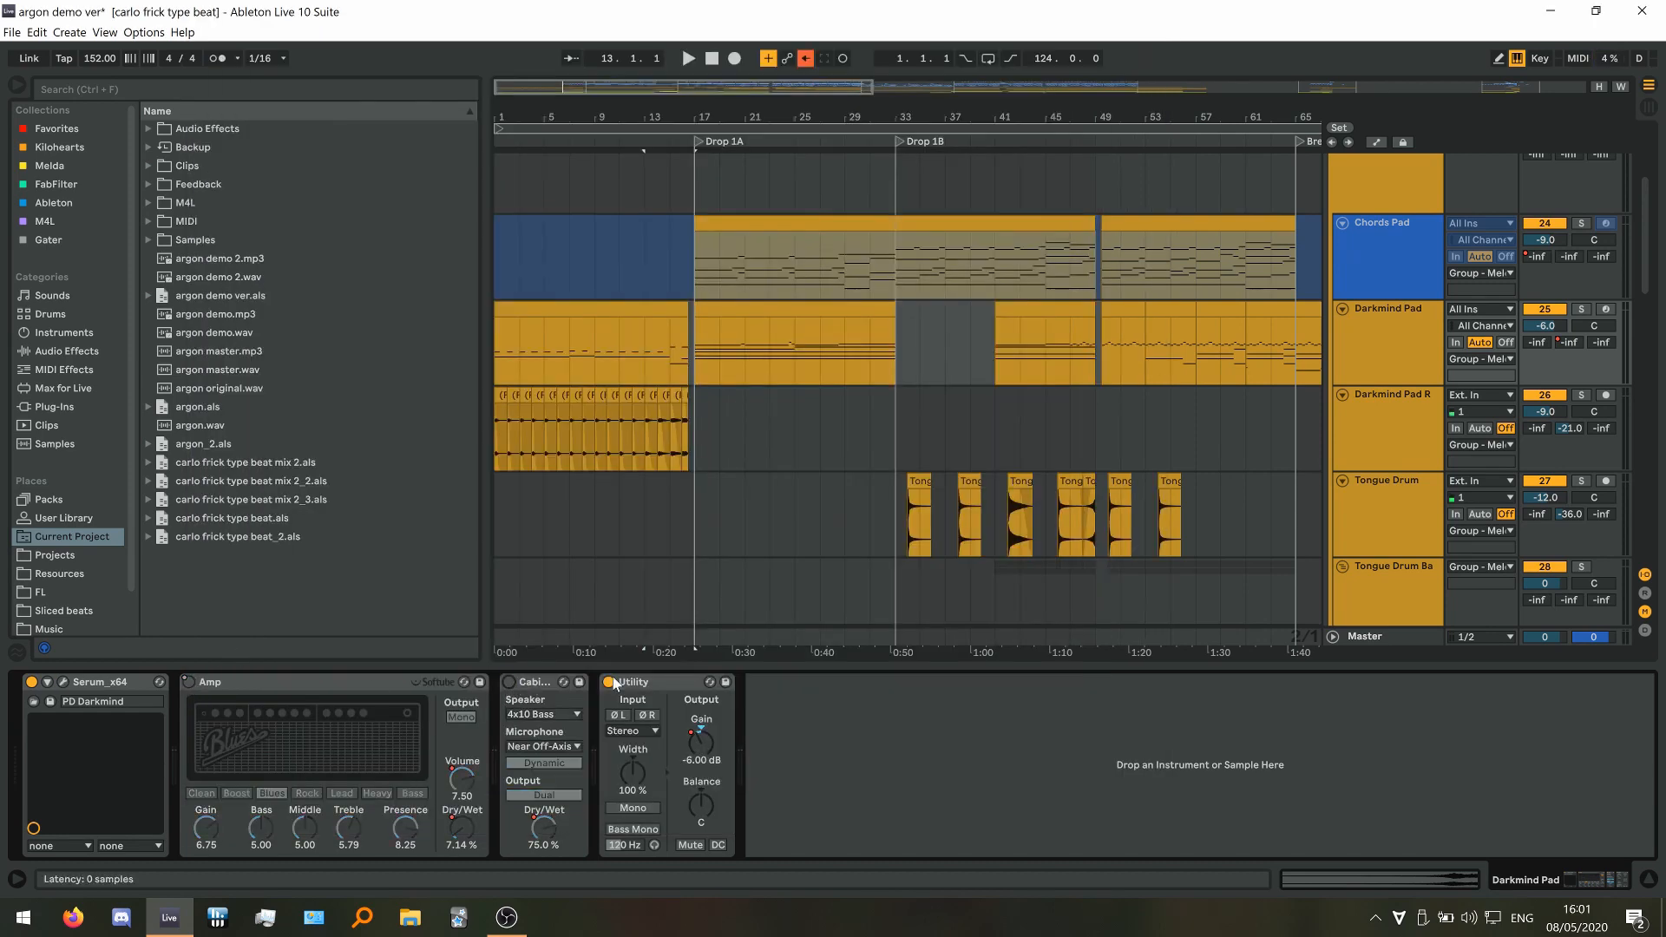
{"action": "left_click", "coordinate": [608, 683]}
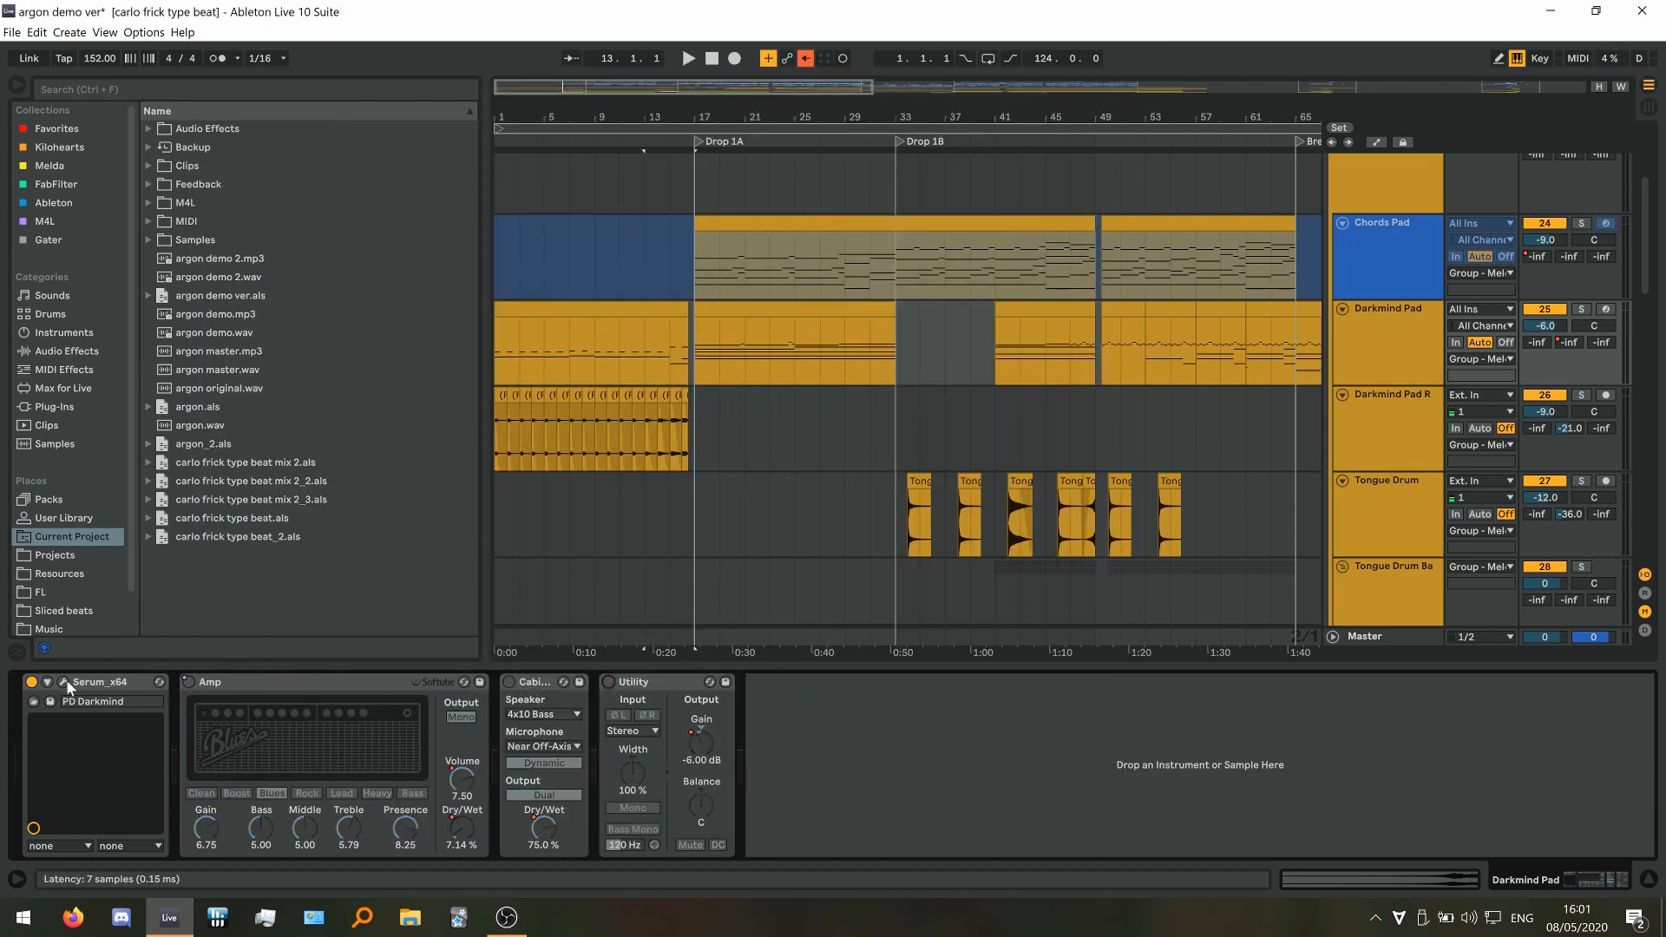
Solo the Darkmind Pad track and play it from bar 13 up to Drop 1A
{"action": "left_click", "coordinate": [639, 358]}
{"action": "key", "text": "space"}
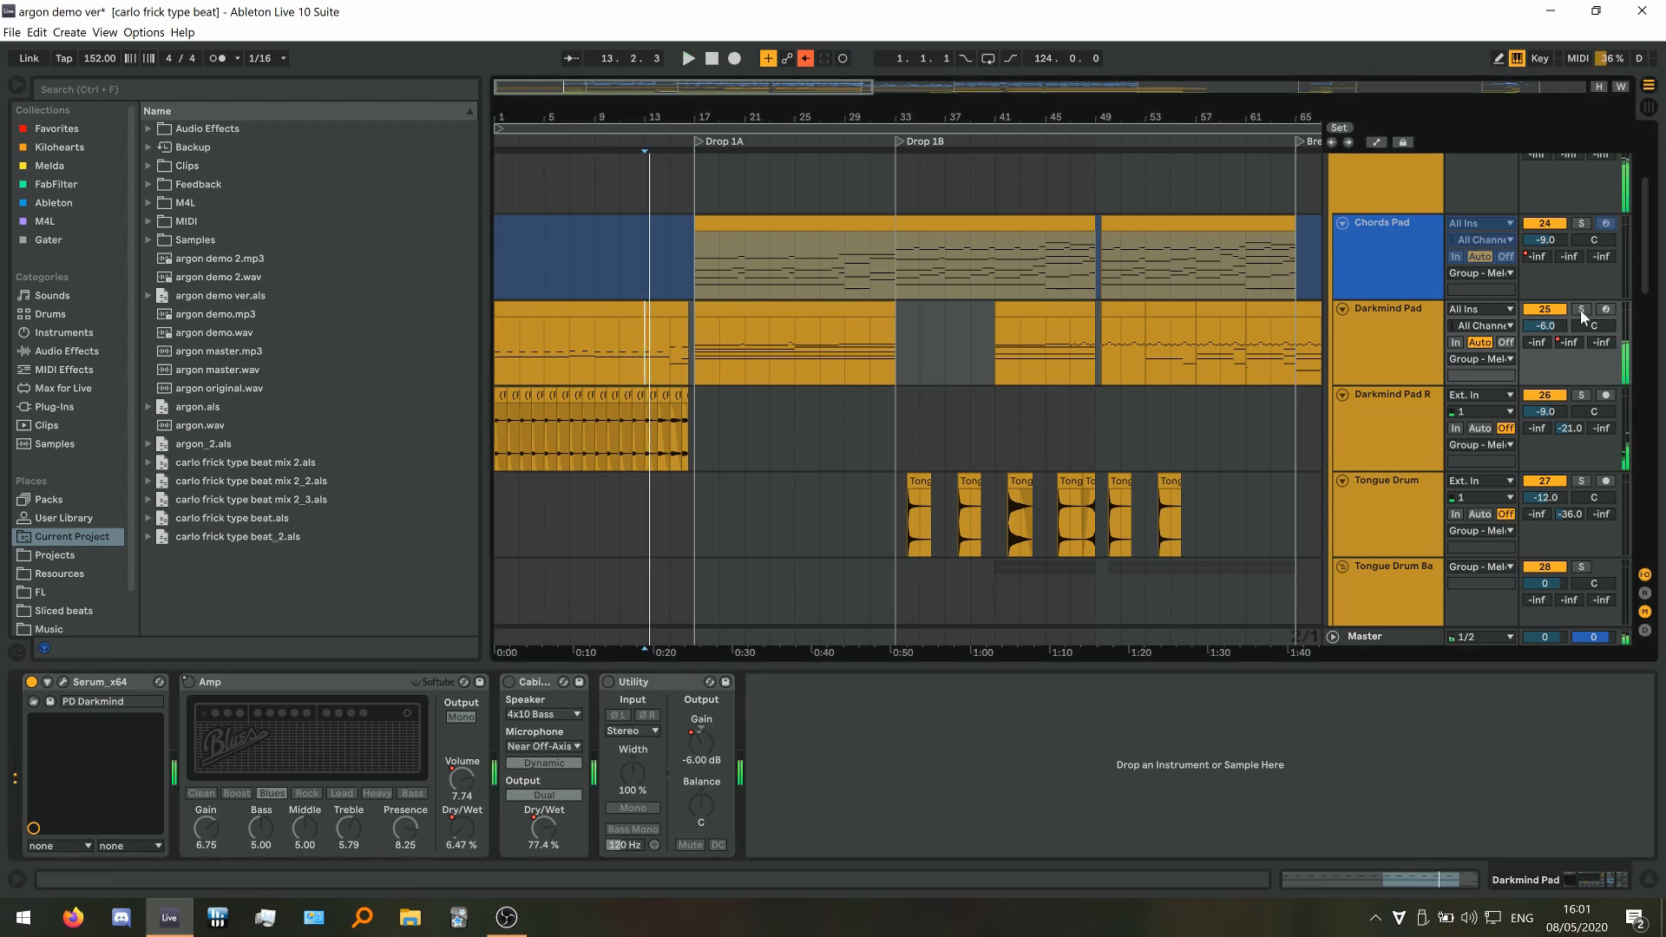
{"action": "left_click", "coordinate": [1582, 310]}
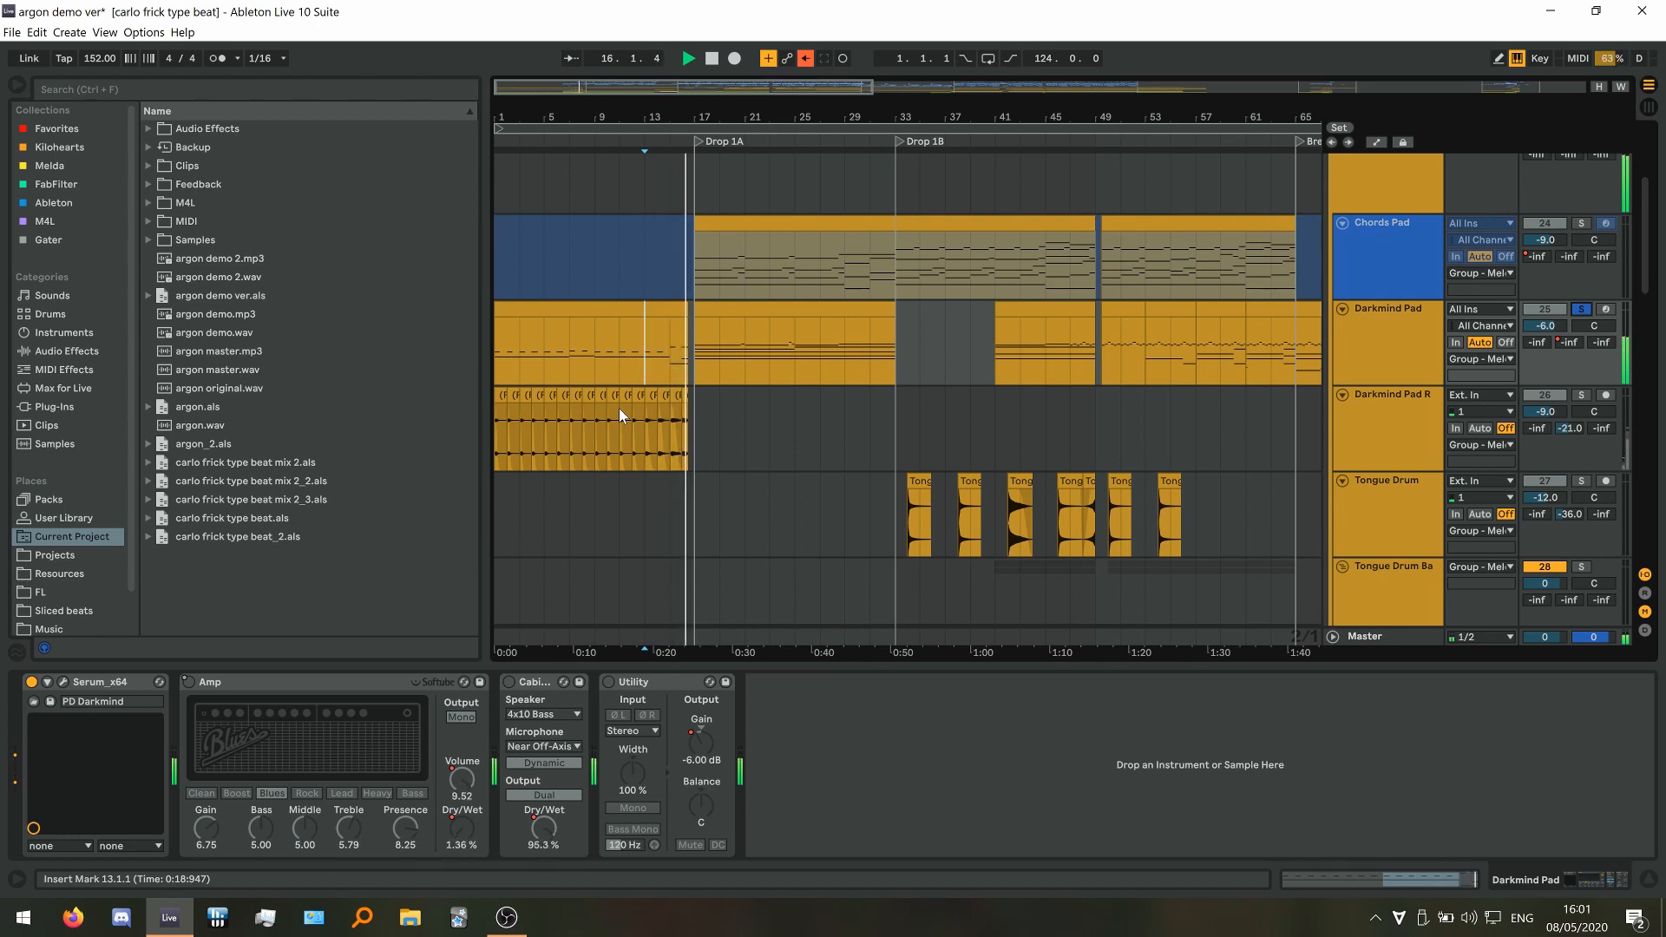
{"action": "key", "text": "space"}
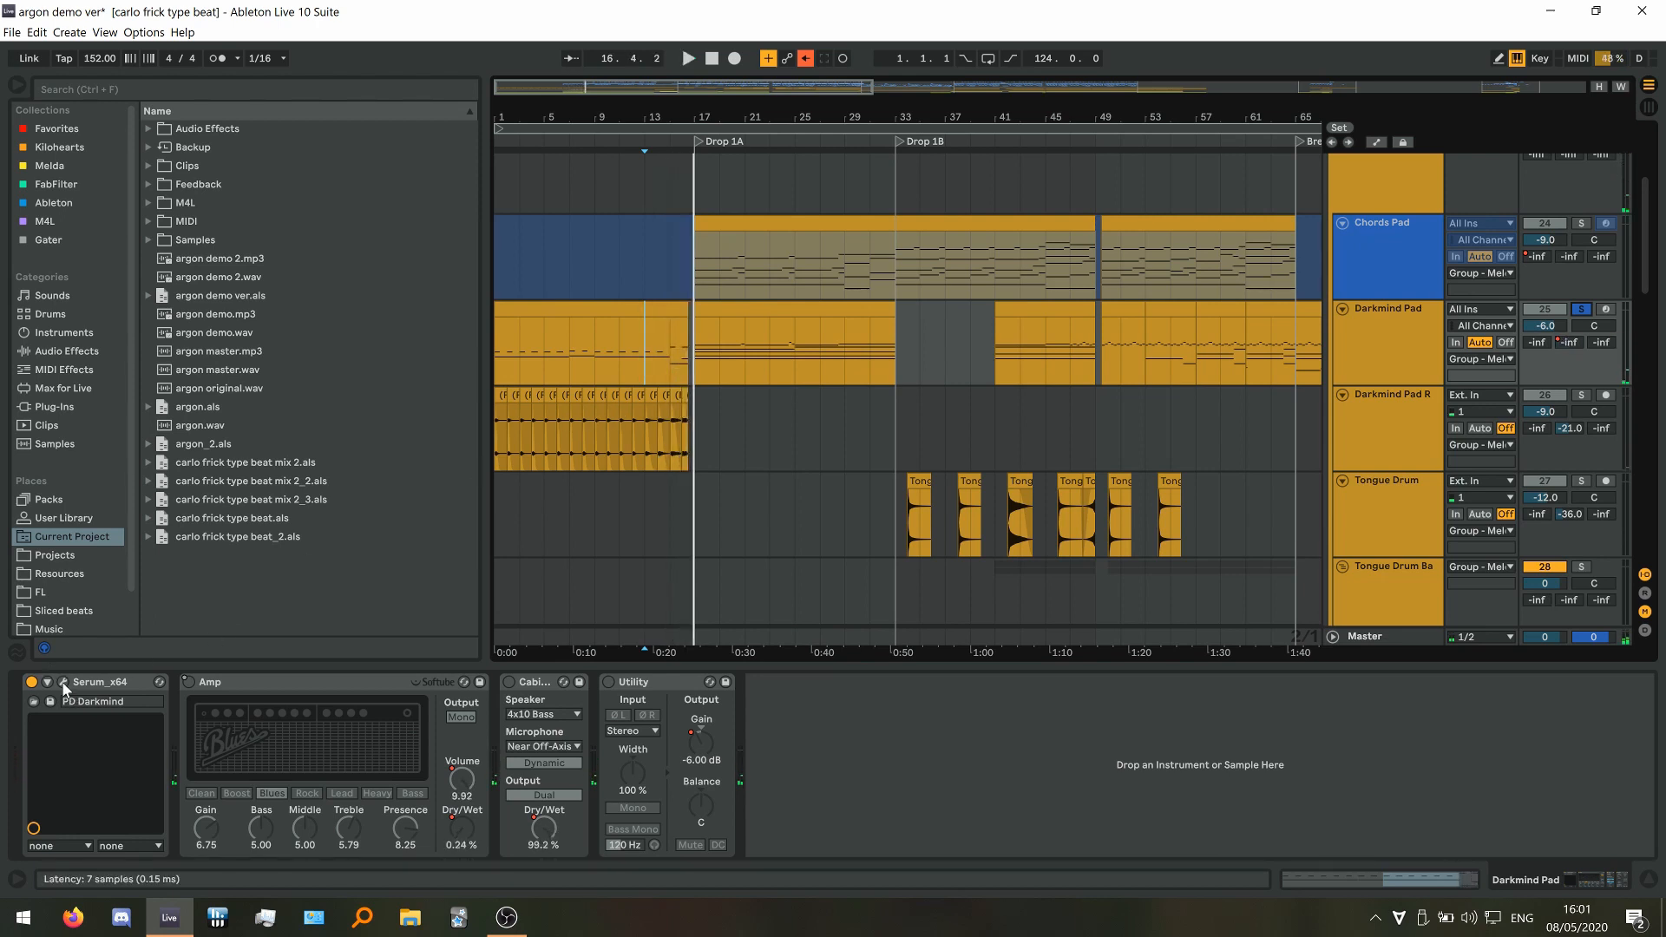
Disable Serum's Hyper/Dimension and Distortion effects and play the soloed pad from bar 13
{"action": "left_click", "coordinate": [63, 683]}
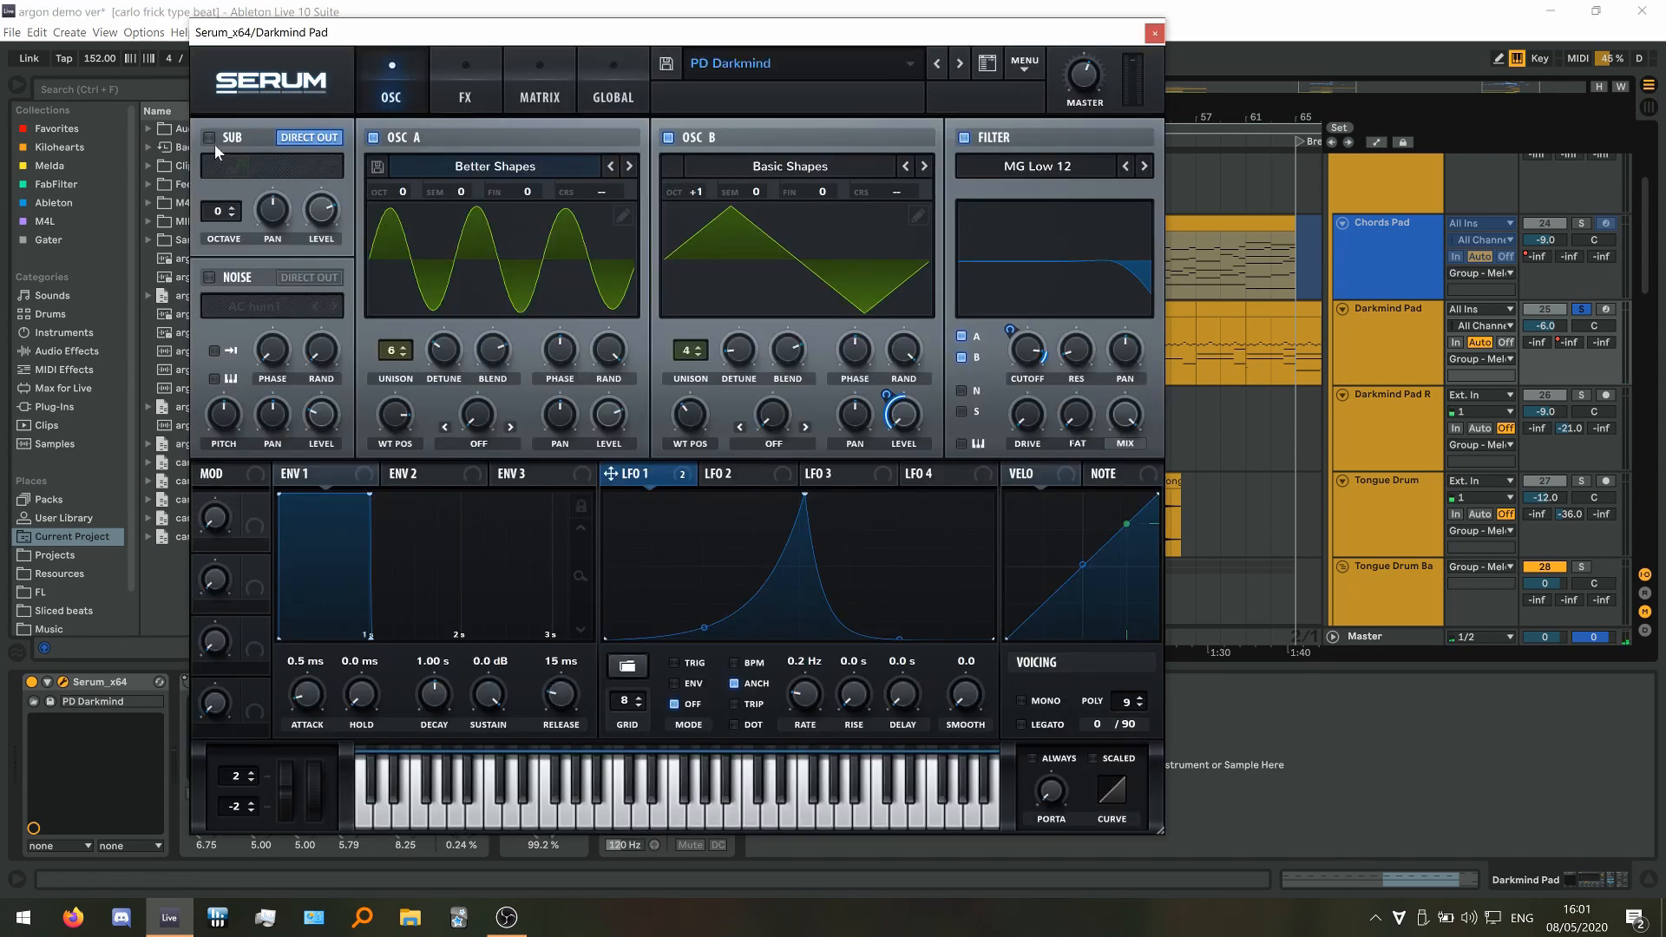
{"action": "left_click", "coordinate": [1154, 33]}
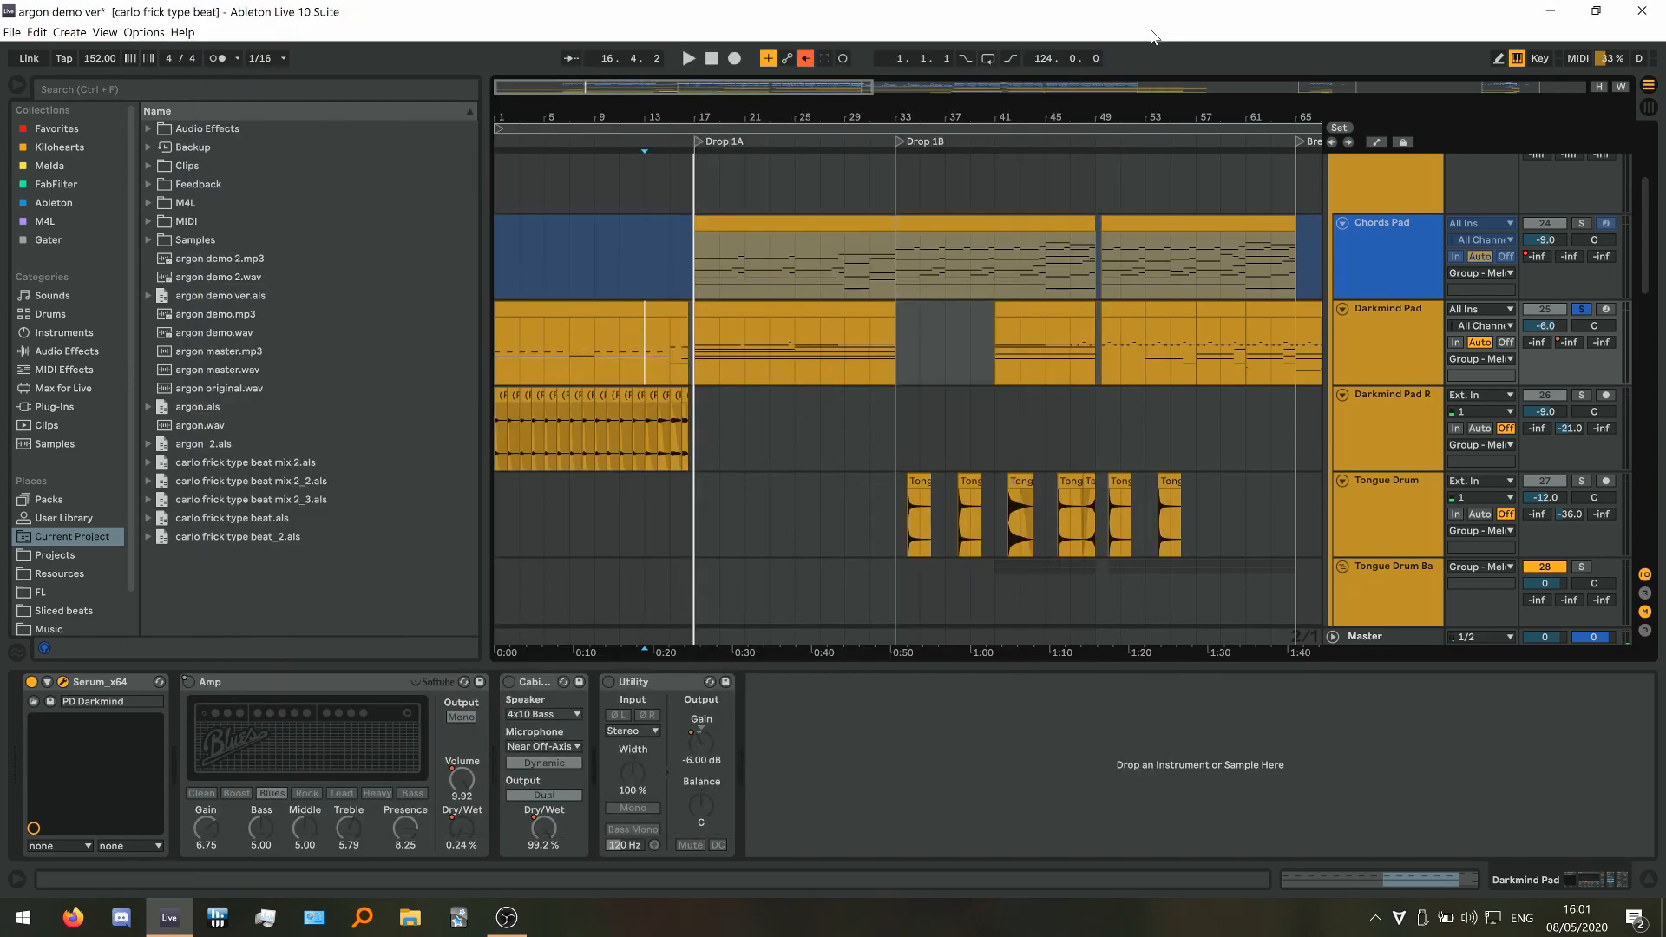
{"action": "key", "text": "space"}
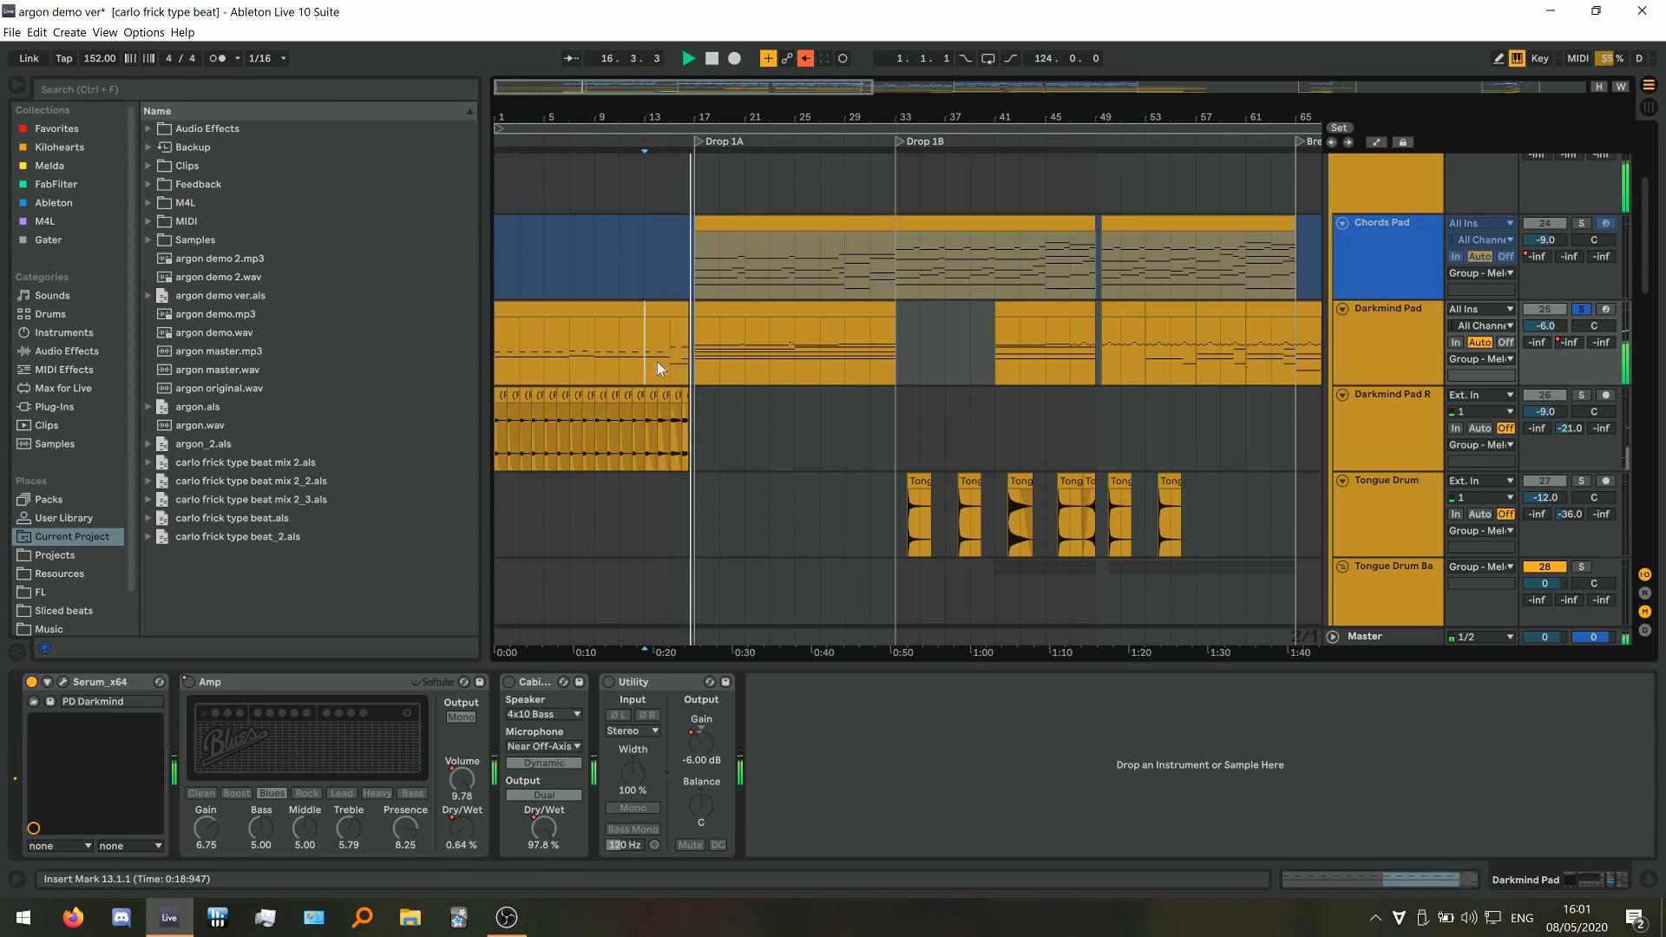
{"action": "key", "text": "space"}
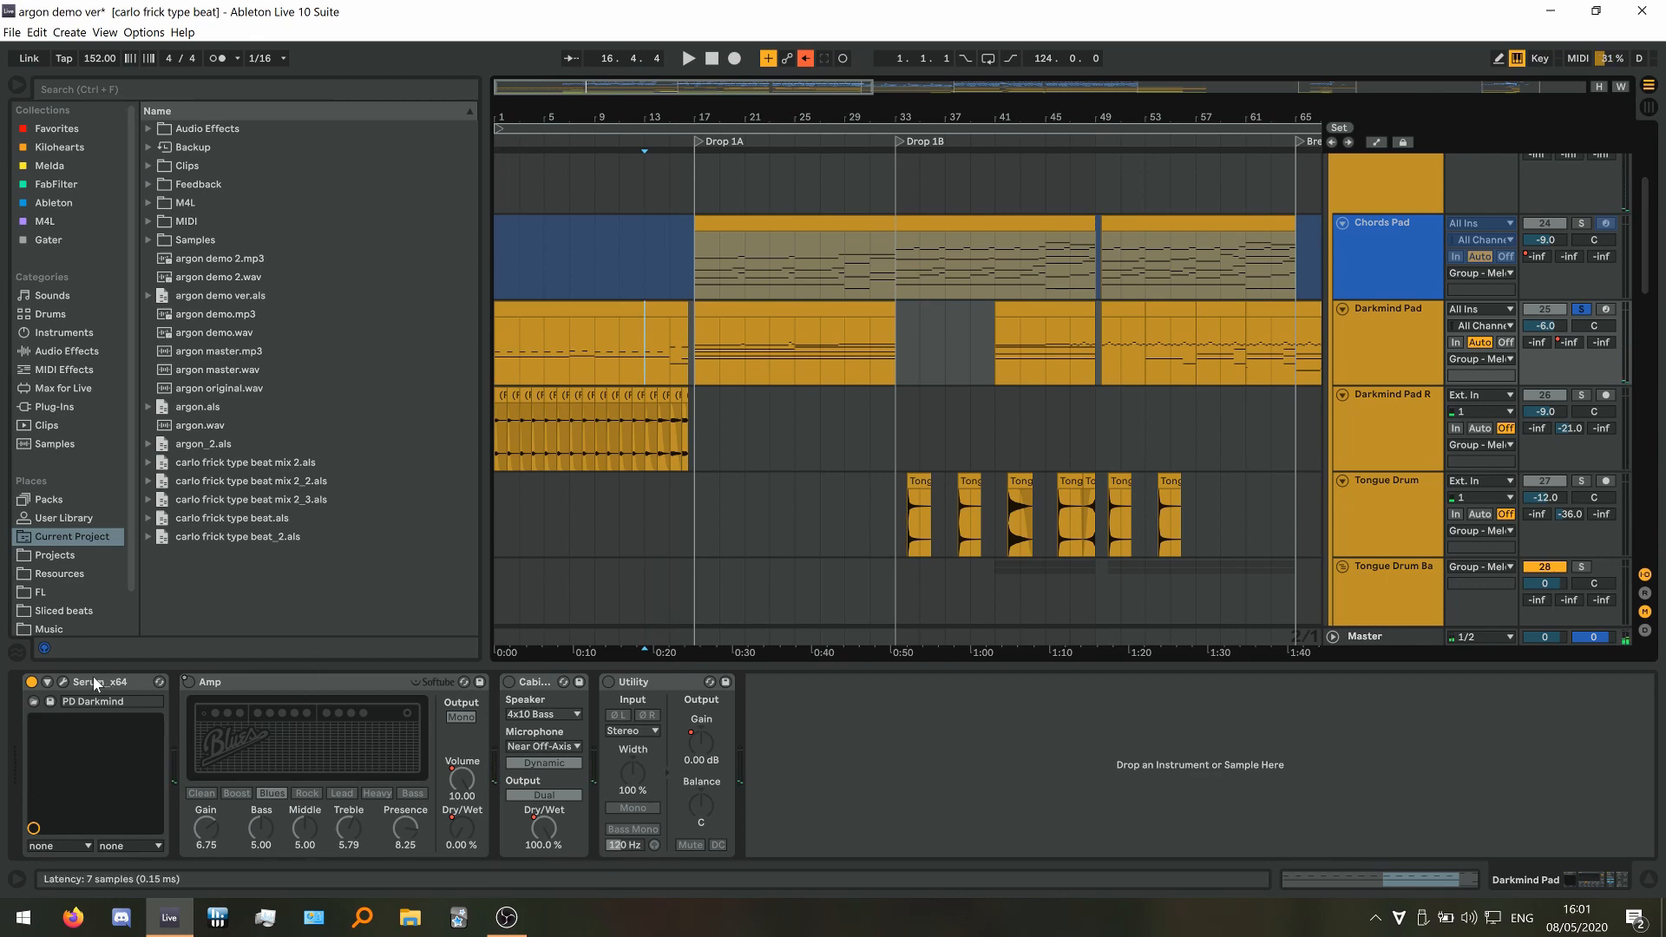
Re-enable Serum's Distortion and Hyper/Dimension effects and close the synth window
{"action": "left_click", "coordinate": [62, 682]}
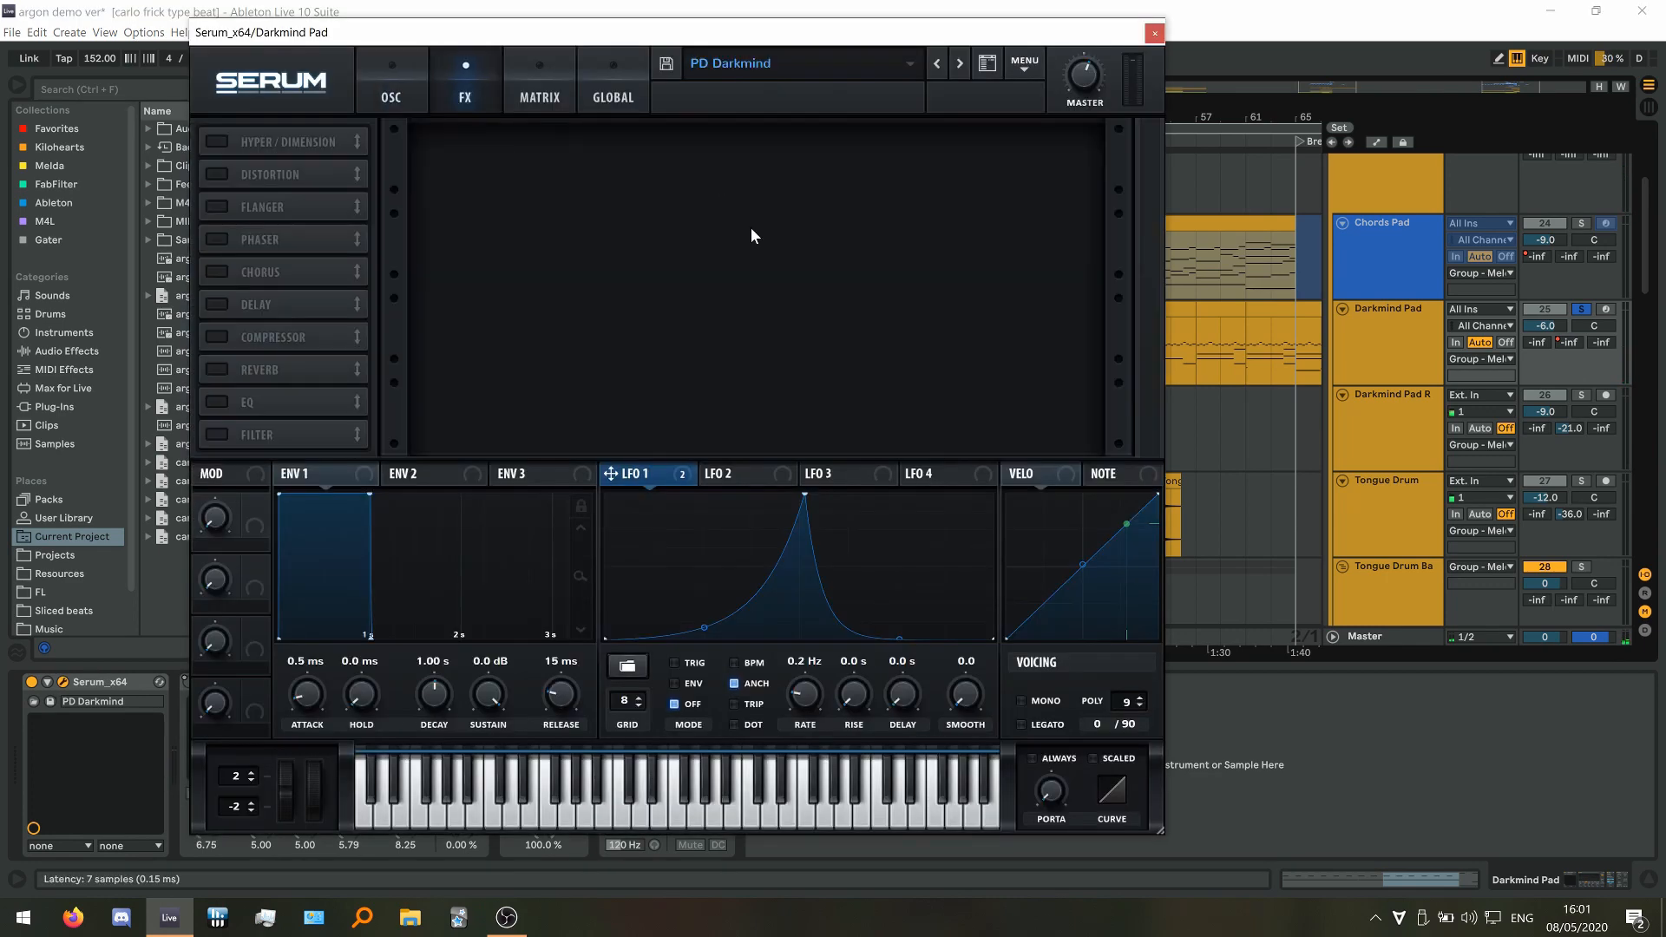
{"action": "left_click", "coordinate": [223, 173]}
{"action": "left_click", "coordinate": [225, 143]}
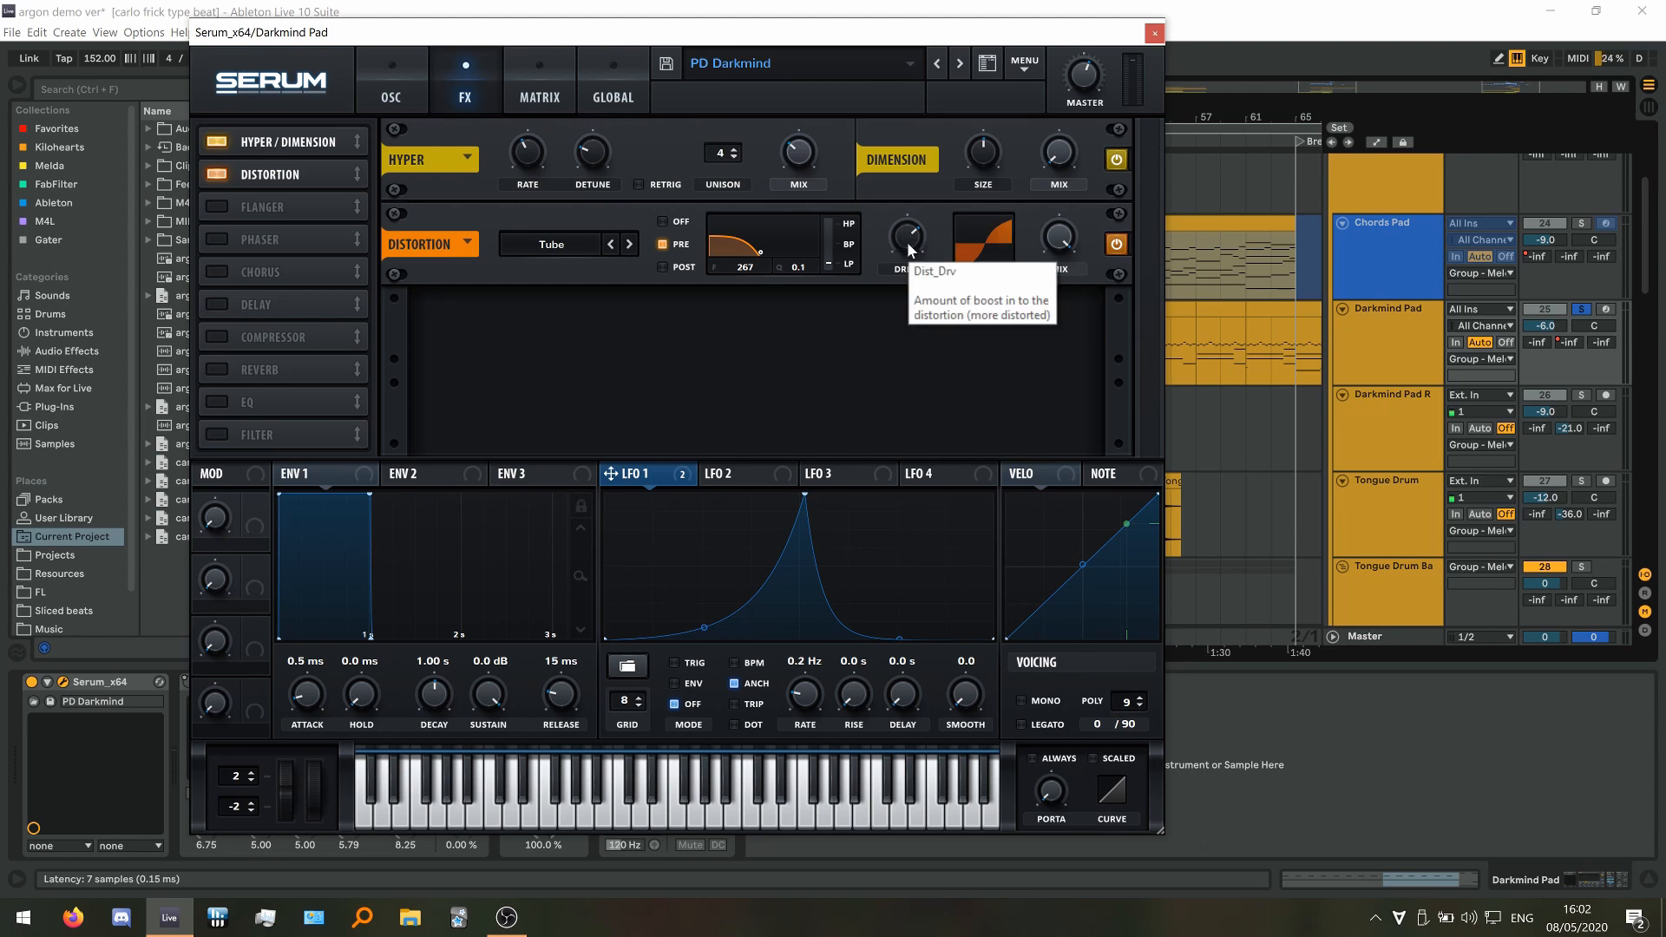
{"action": "left_click", "coordinate": [1155, 33]}
Show the automation lanes, examine the Darkmind Pad's Dist_Freq and Dist_Drv curves before Drop 1A, and hide the lanes
{"action": "left_click", "coordinate": [1377, 141]}
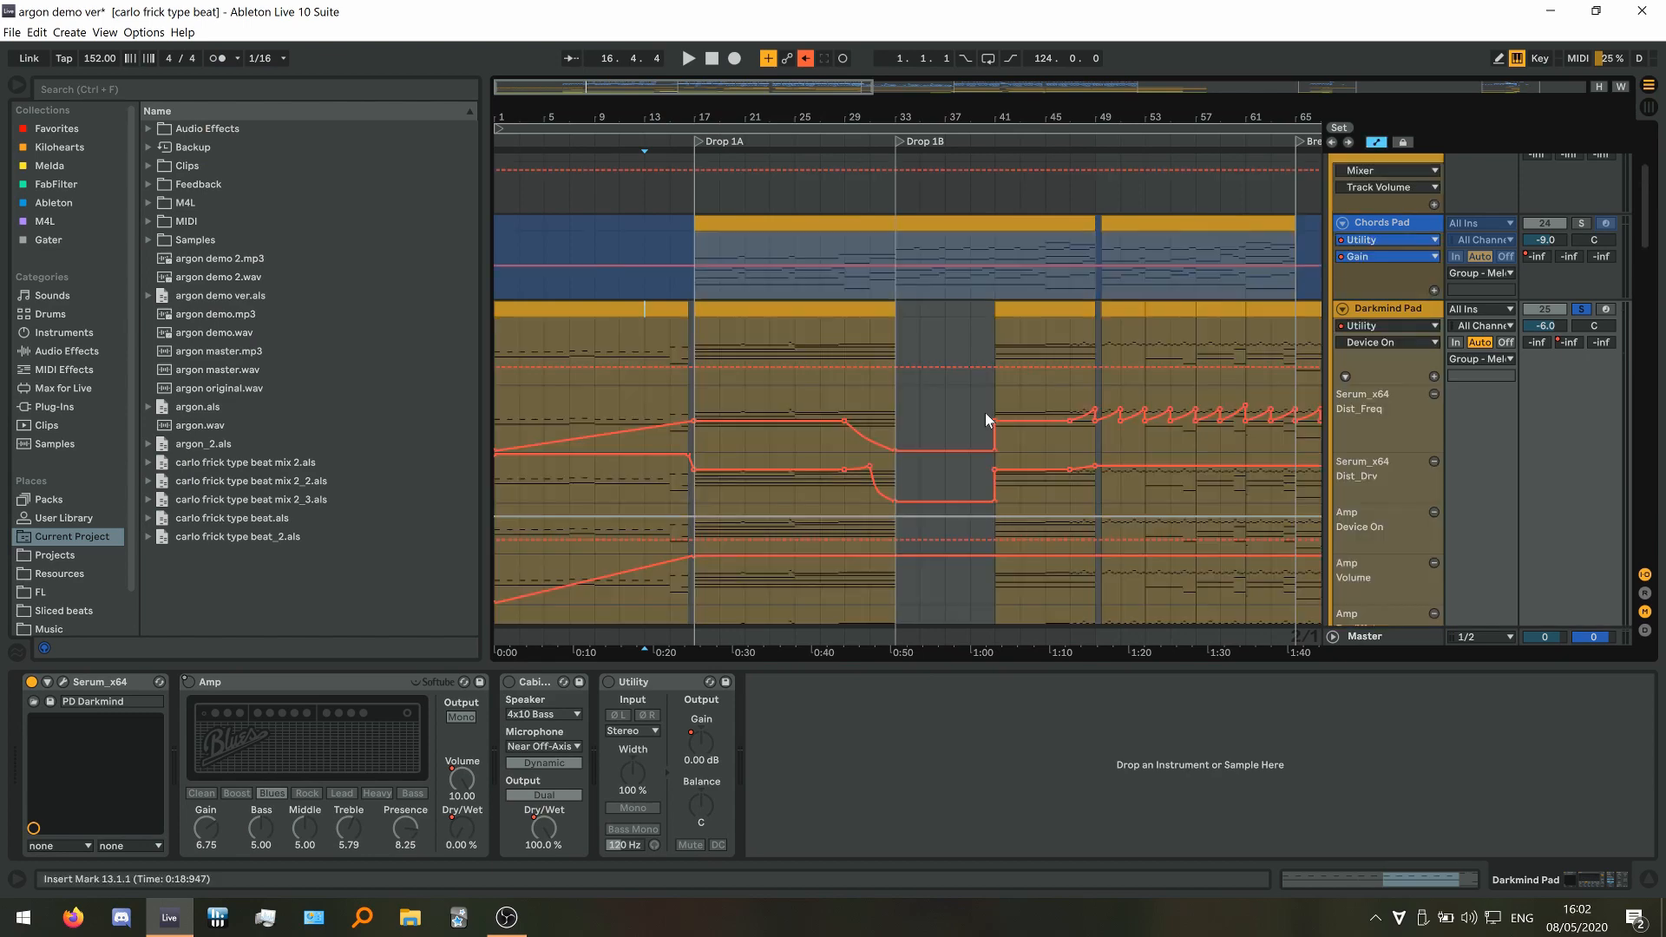
{"action": "scroll", "coordinate": [986, 413], "scroll_direction": "down", "scroll_amount": 3}
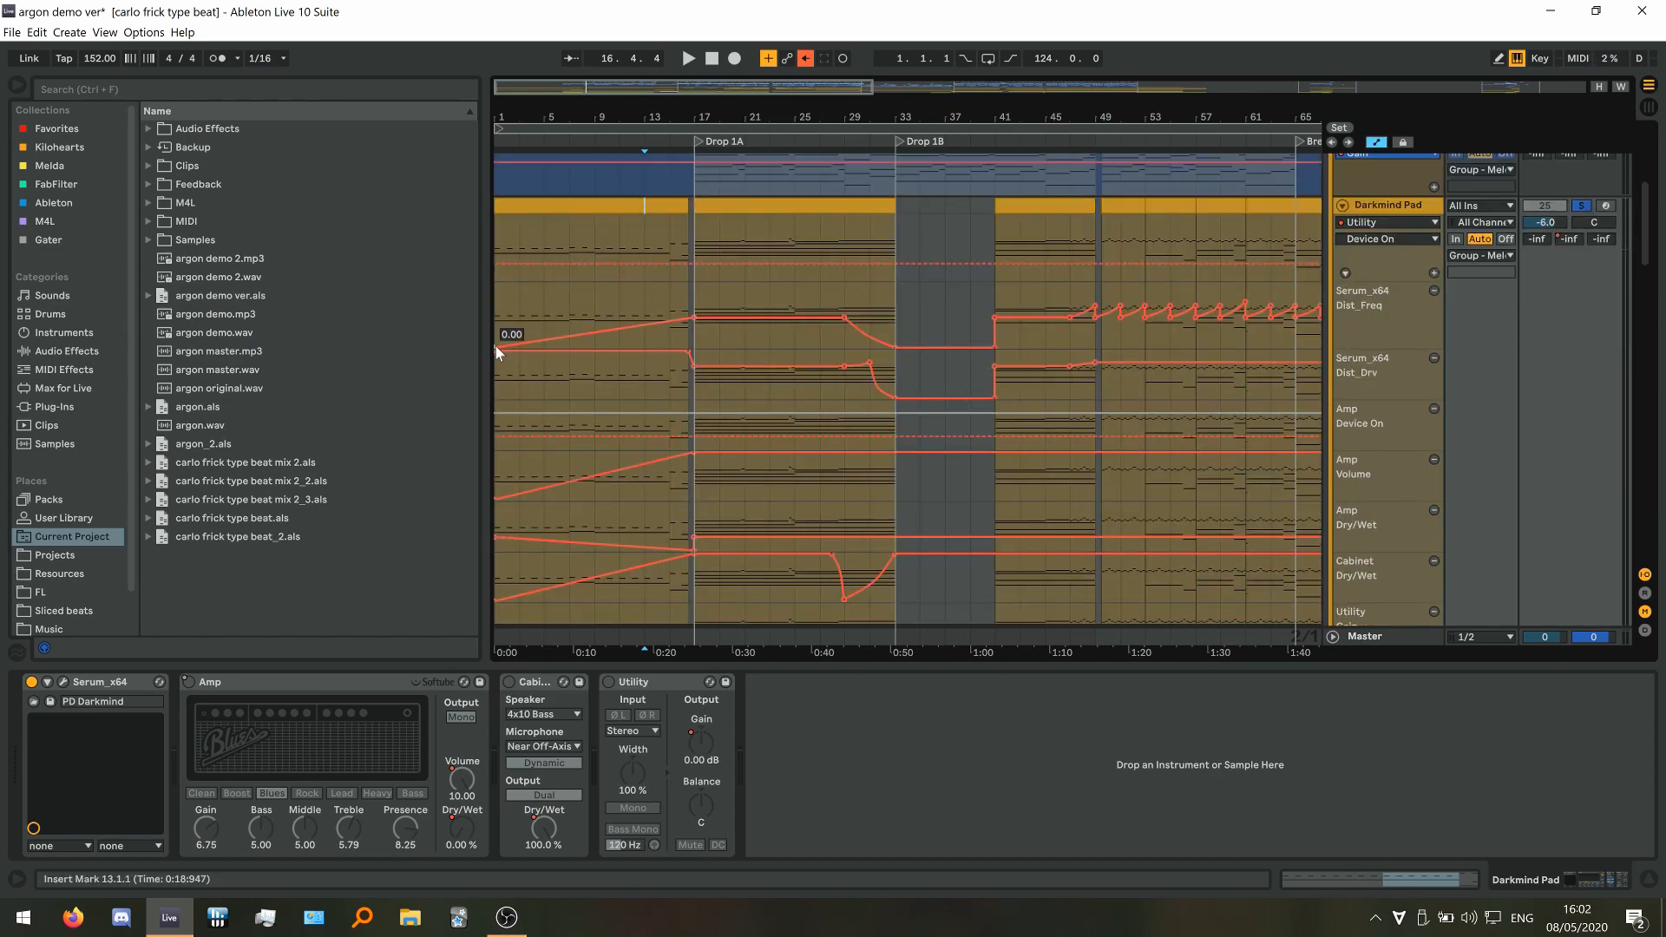
{"action": "left_click", "coordinate": [499, 320]}
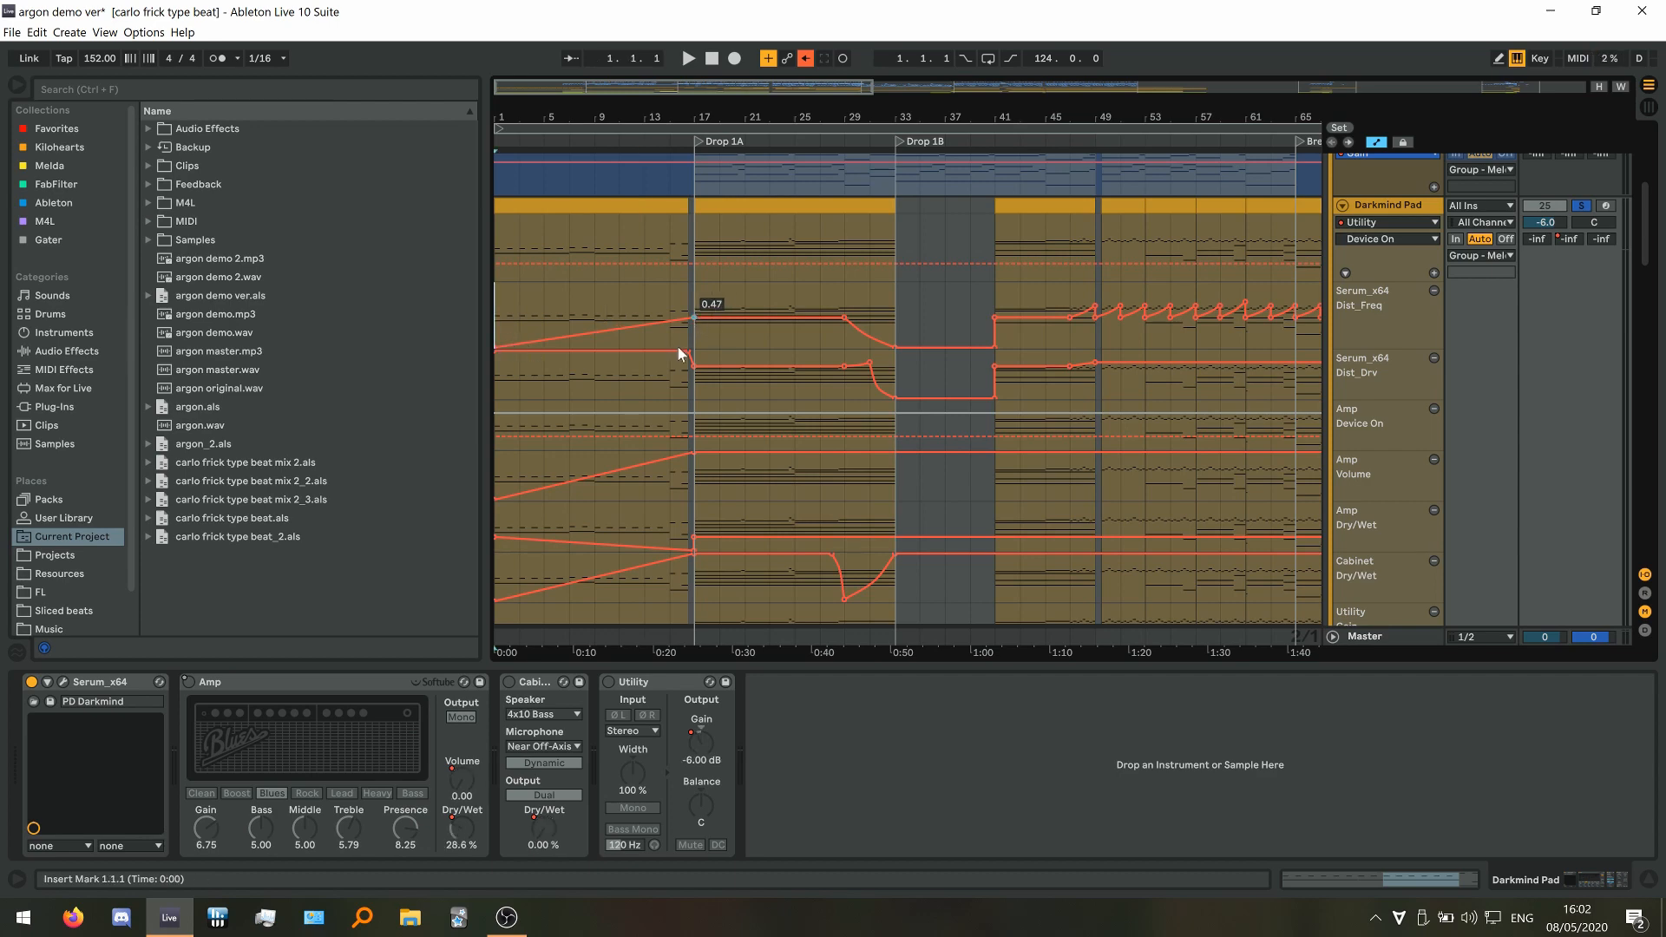
{"action": "key", "text": "a"}
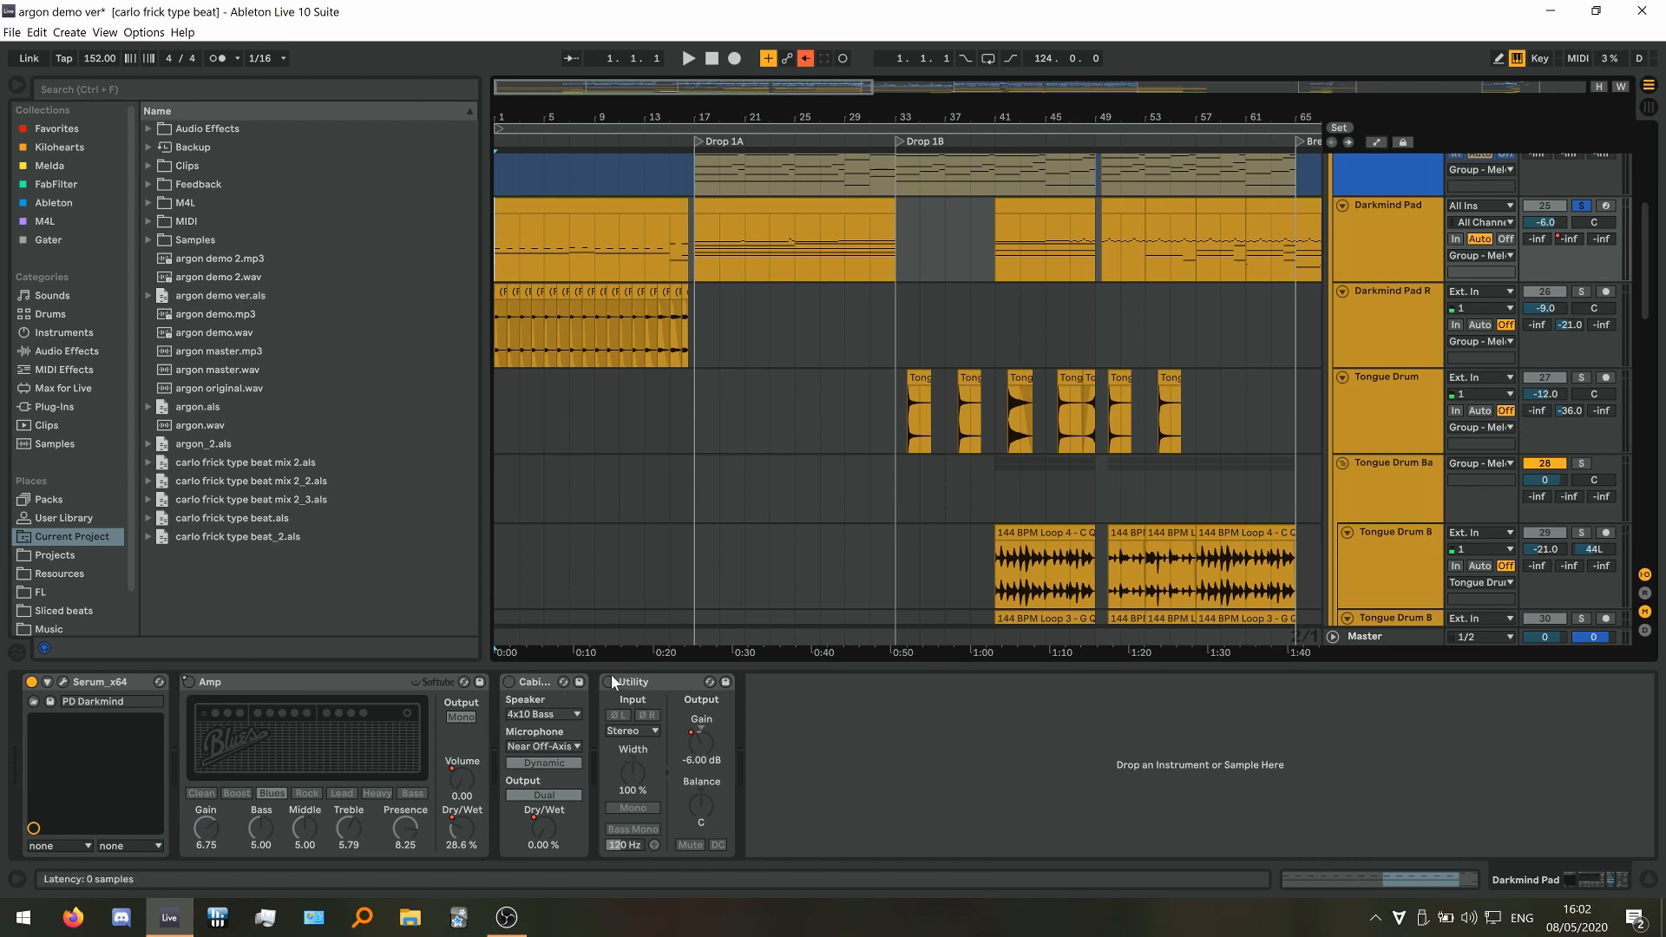
Play the soloed Darkmind Pad from bar 13 with the timeline enlarged around Drop 1A
{"action": "left_click", "coordinate": [651, 253]}
{"action": "key", "text": "plus"}
{"action": "key", "text": "space"}
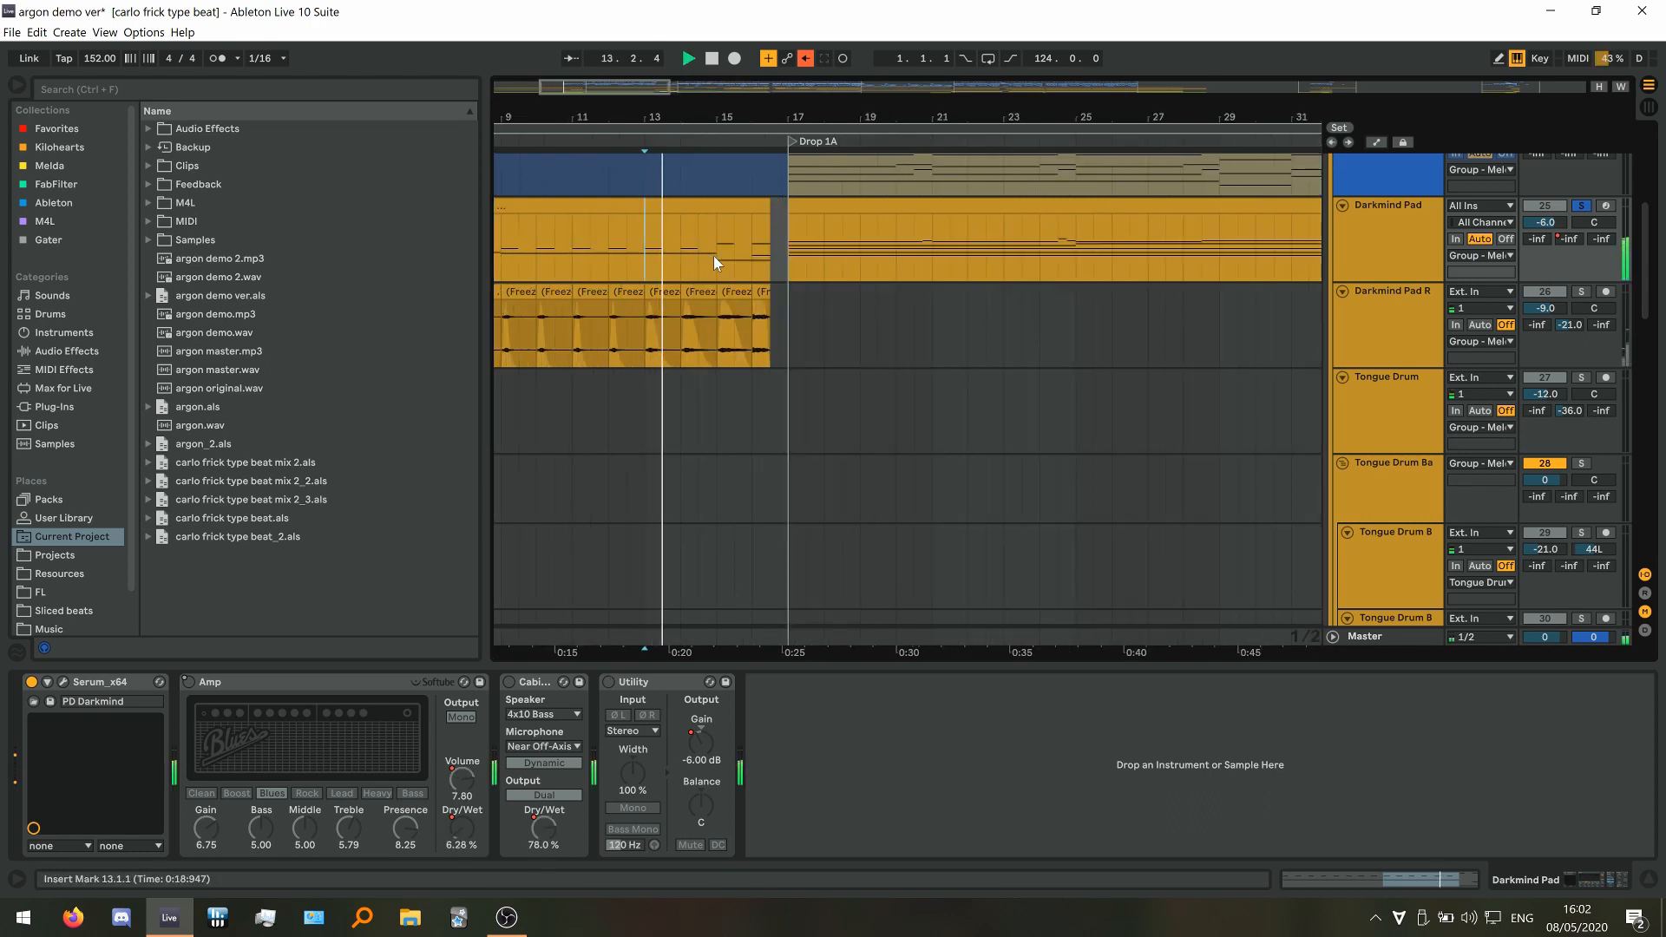
Re-enable the overridden automation and turn the Cabinet and Utility devices back on while auditioning the pad from bar 13
{"action": "left_click", "coordinate": [805, 58]}
{"action": "left_click", "coordinate": [510, 682]}
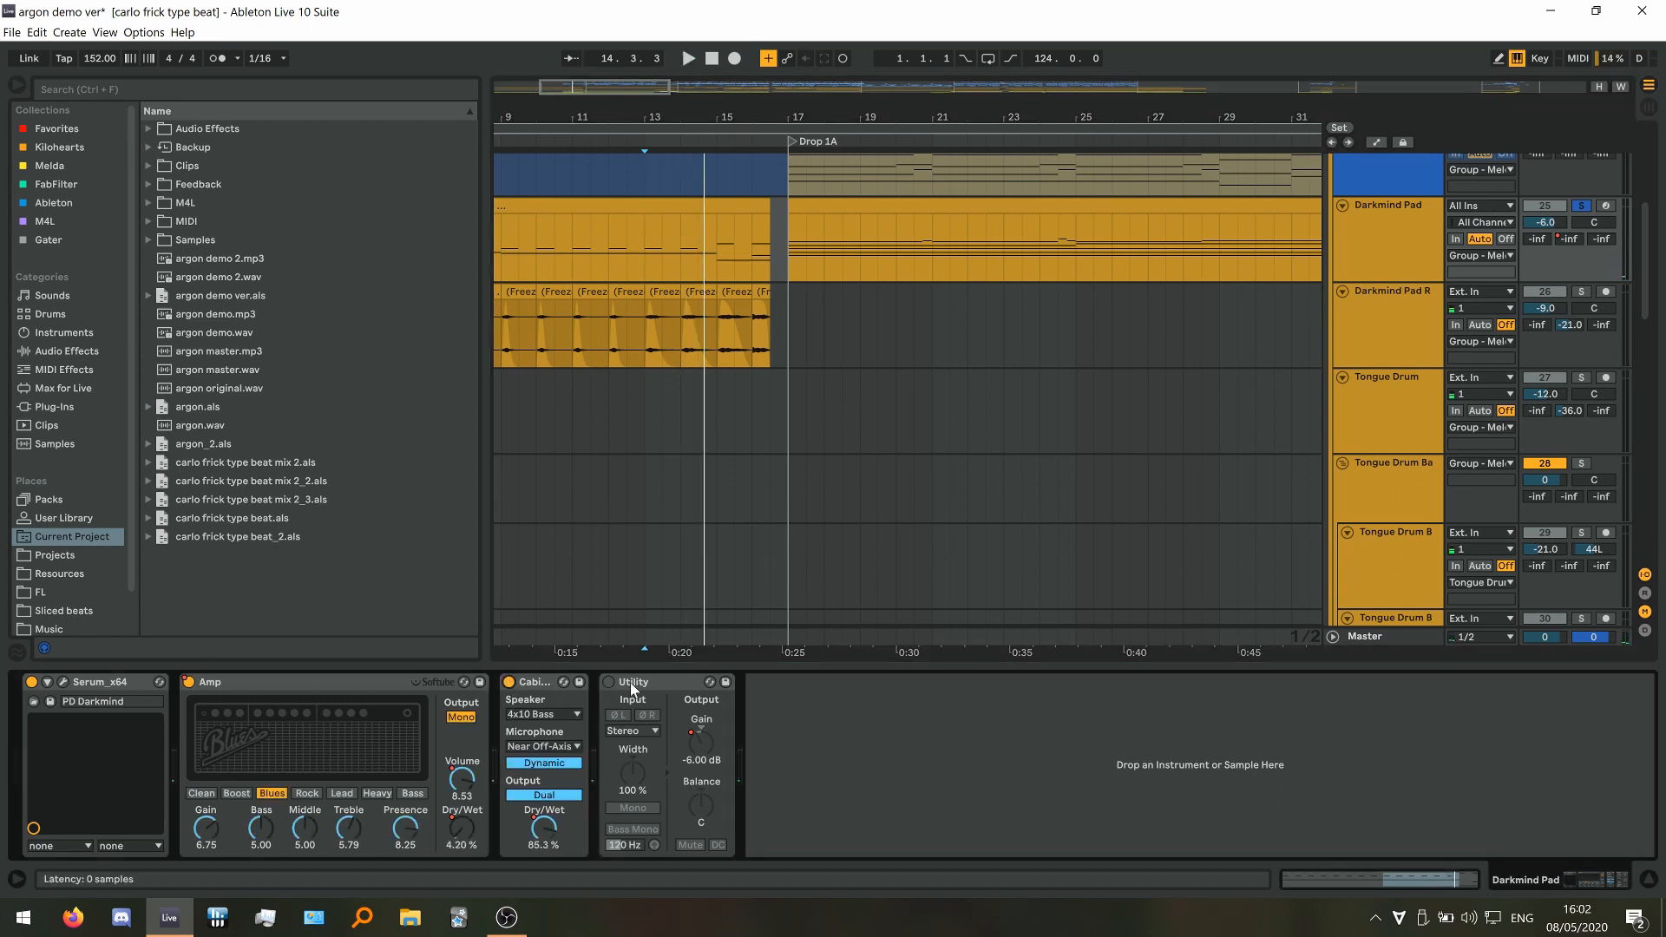
{"action": "key", "text": "space"}
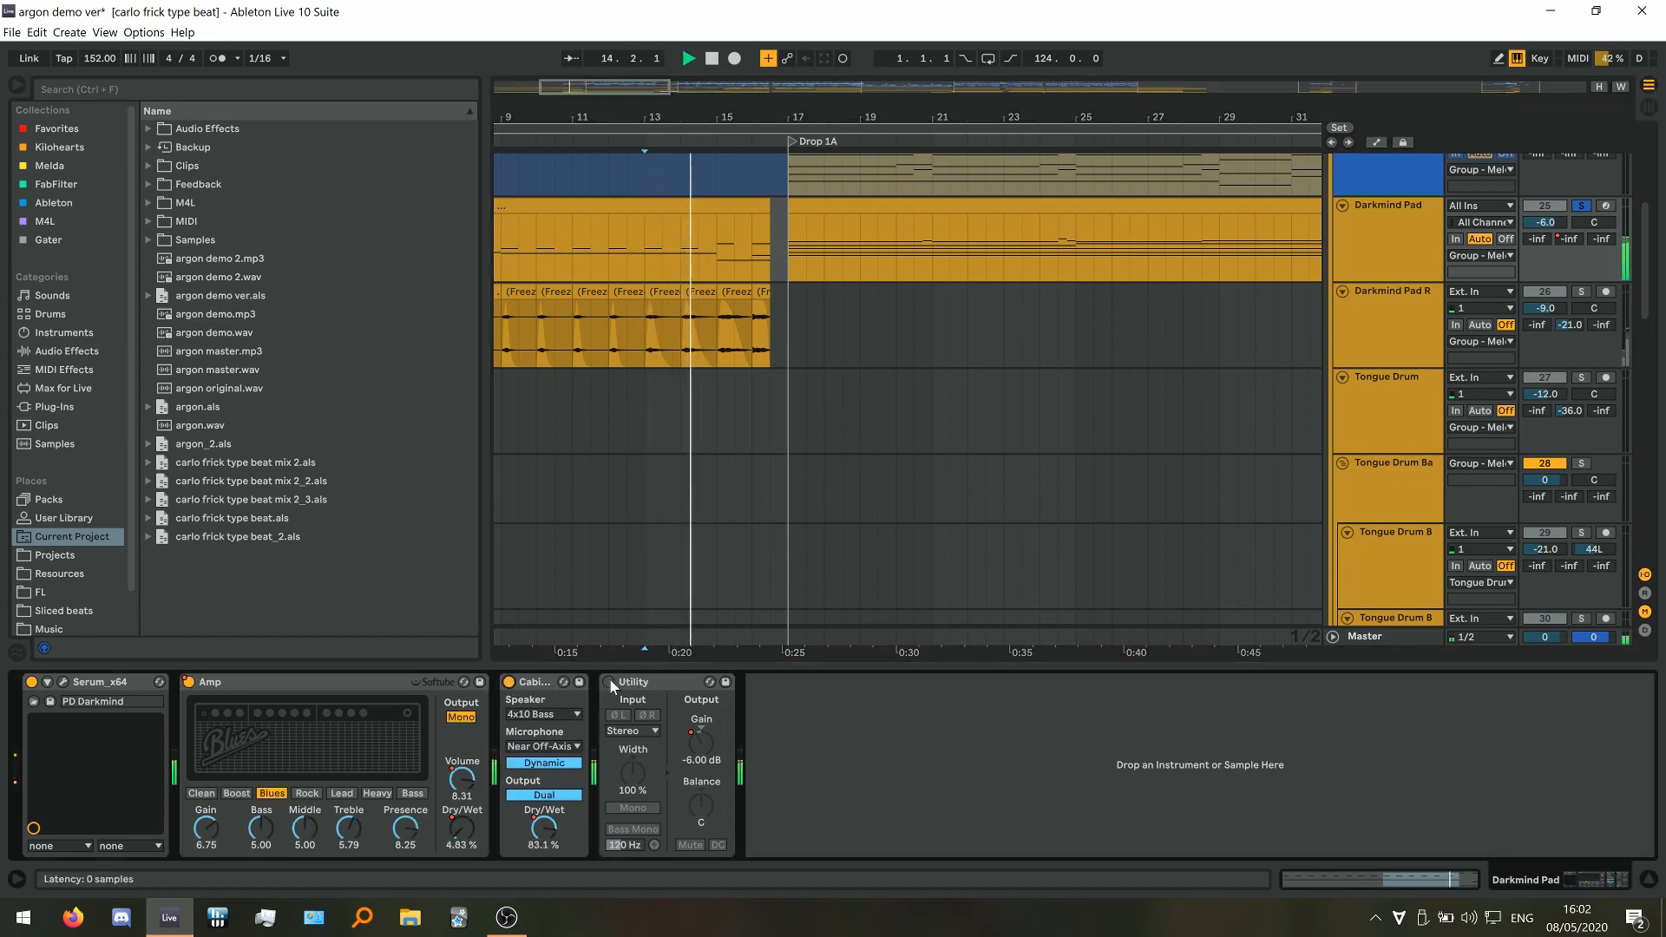
{"action": "left_click", "coordinate": [610, 682]}
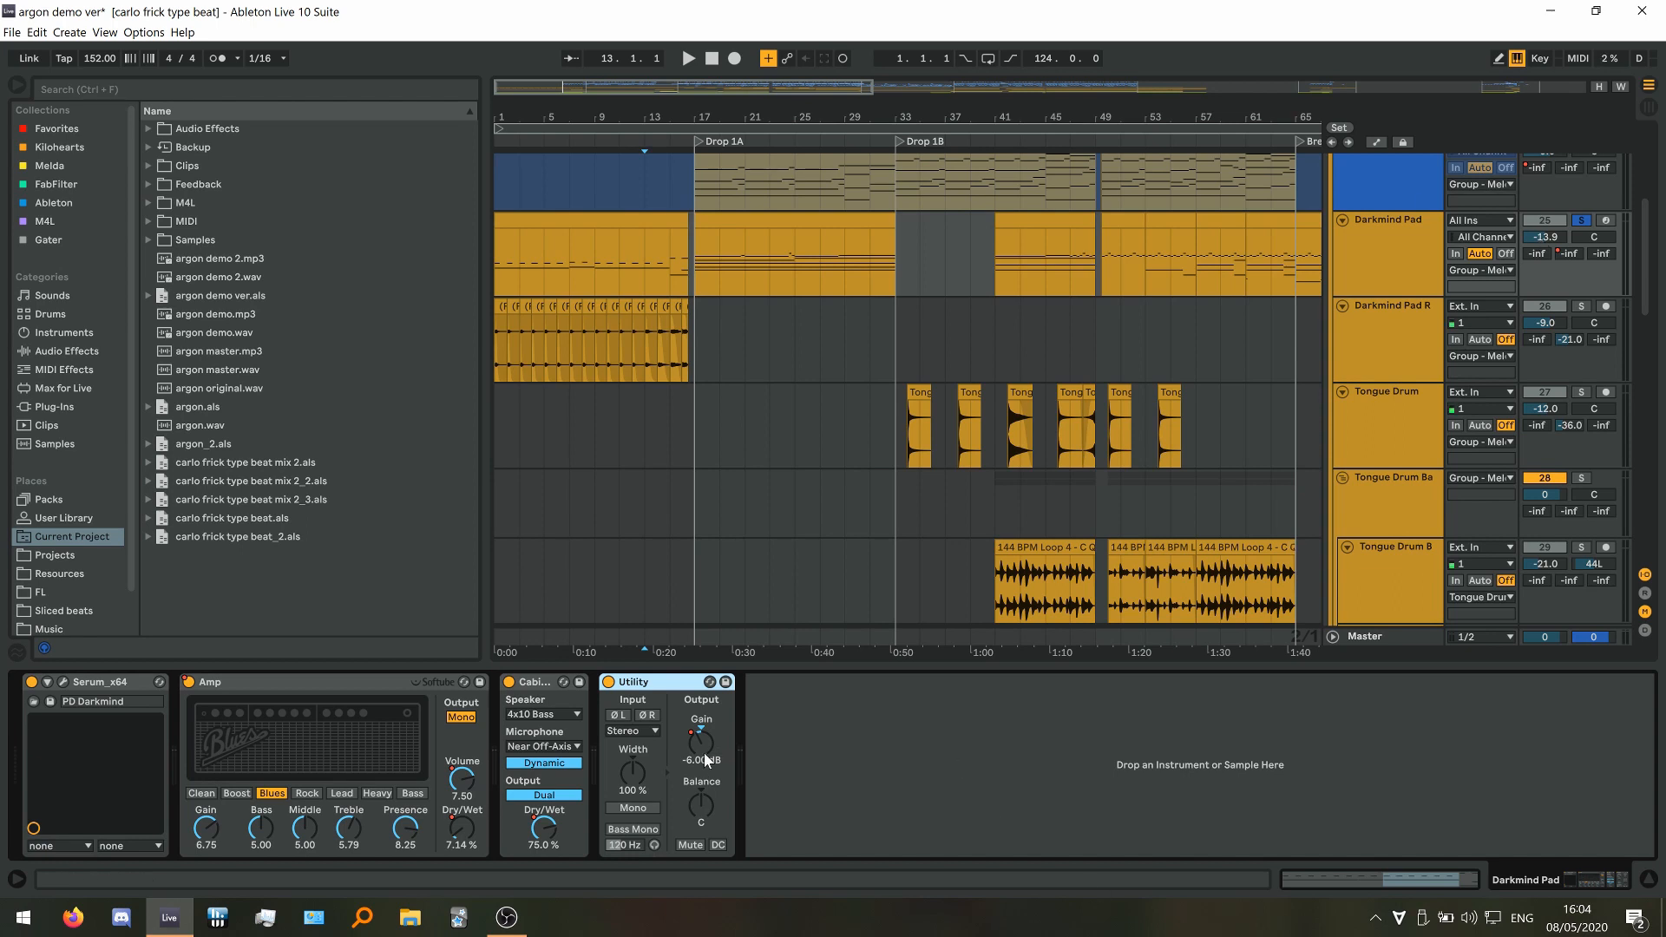
Try the Darkmind Pad's Utility gain at 35 dB and track volume at 6 dB, and revert both changes
{"action": "left_click_drag", "start_coordinate": [701, 743], "coordinate": [701, 677]}
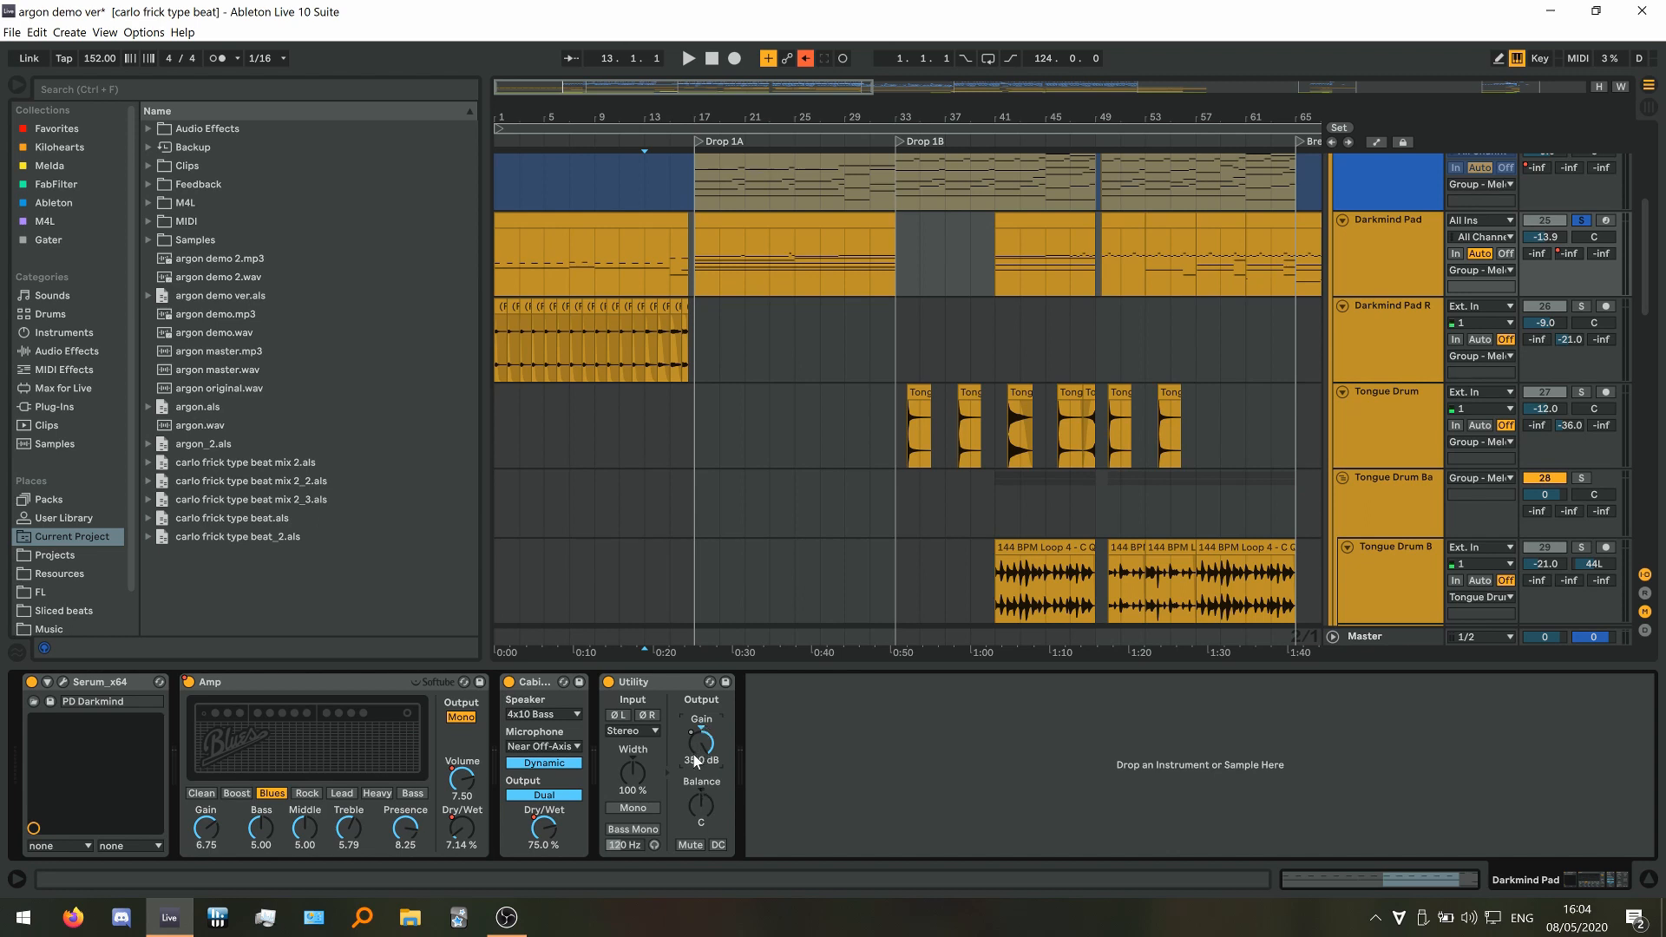
{"action": "left_click_drag", "start_coordinate": [1547, 238], "coordinate": [1547, 208]}
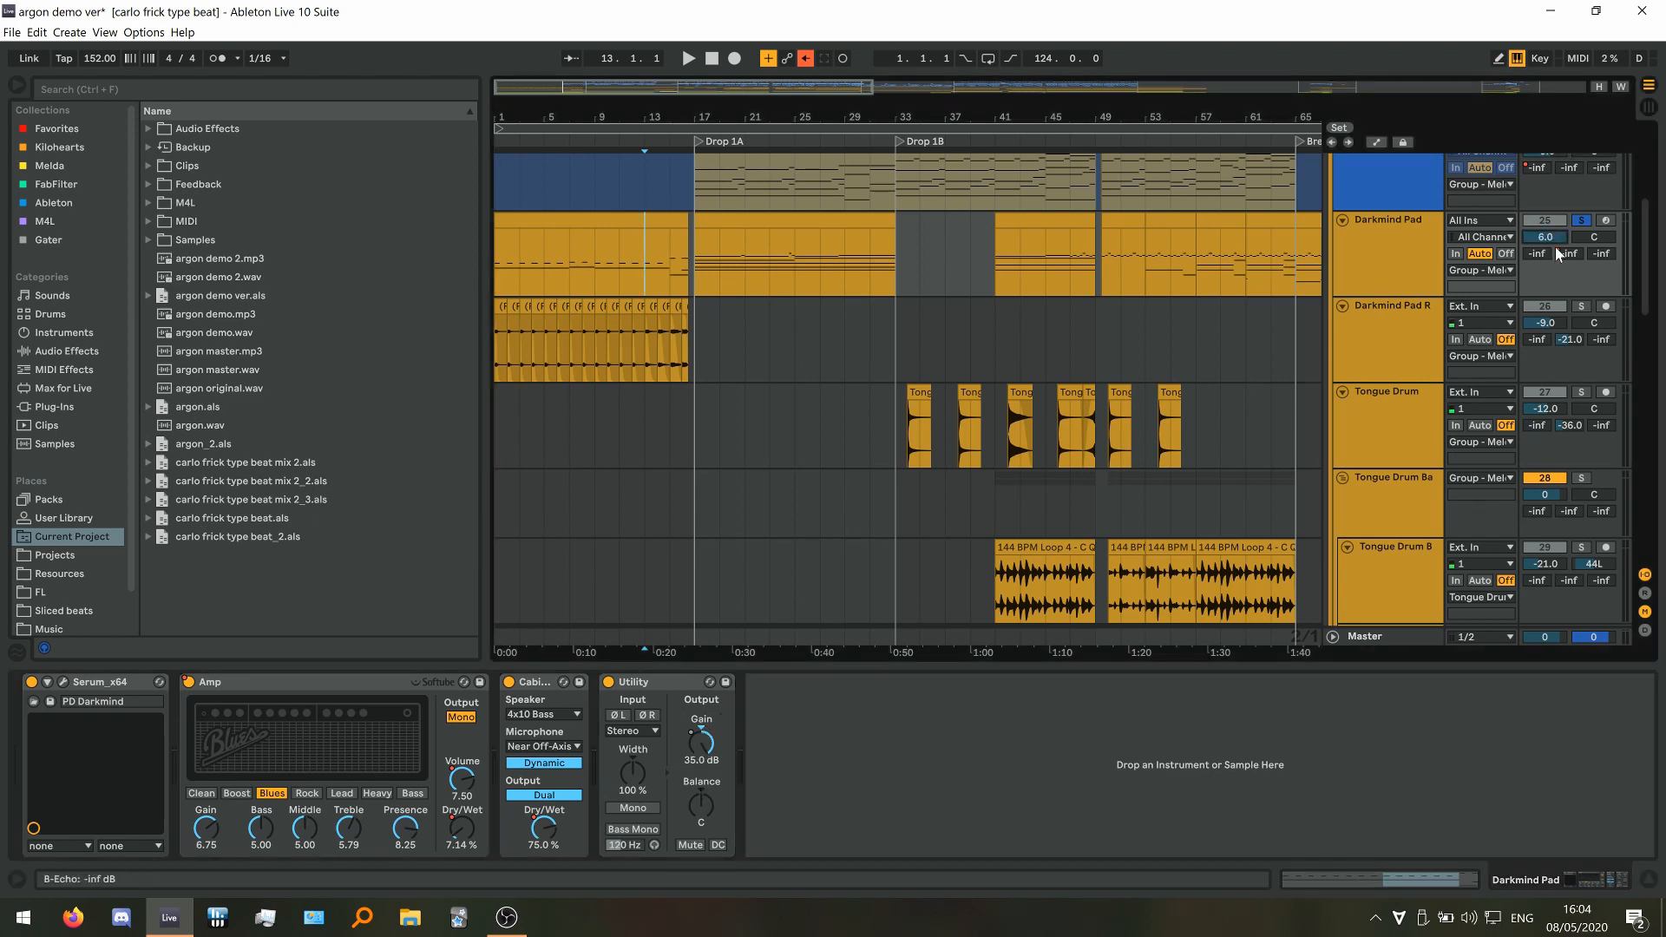
{"action": "left_click", "coordinate": [806, 59]}
{"action": "key", "text": "ctrl+z"}
Show the automation lanes and display the Amp's Volume automation on the Darkmind Pad track
{"action": "left_click", "coordinate": [281, 731]}
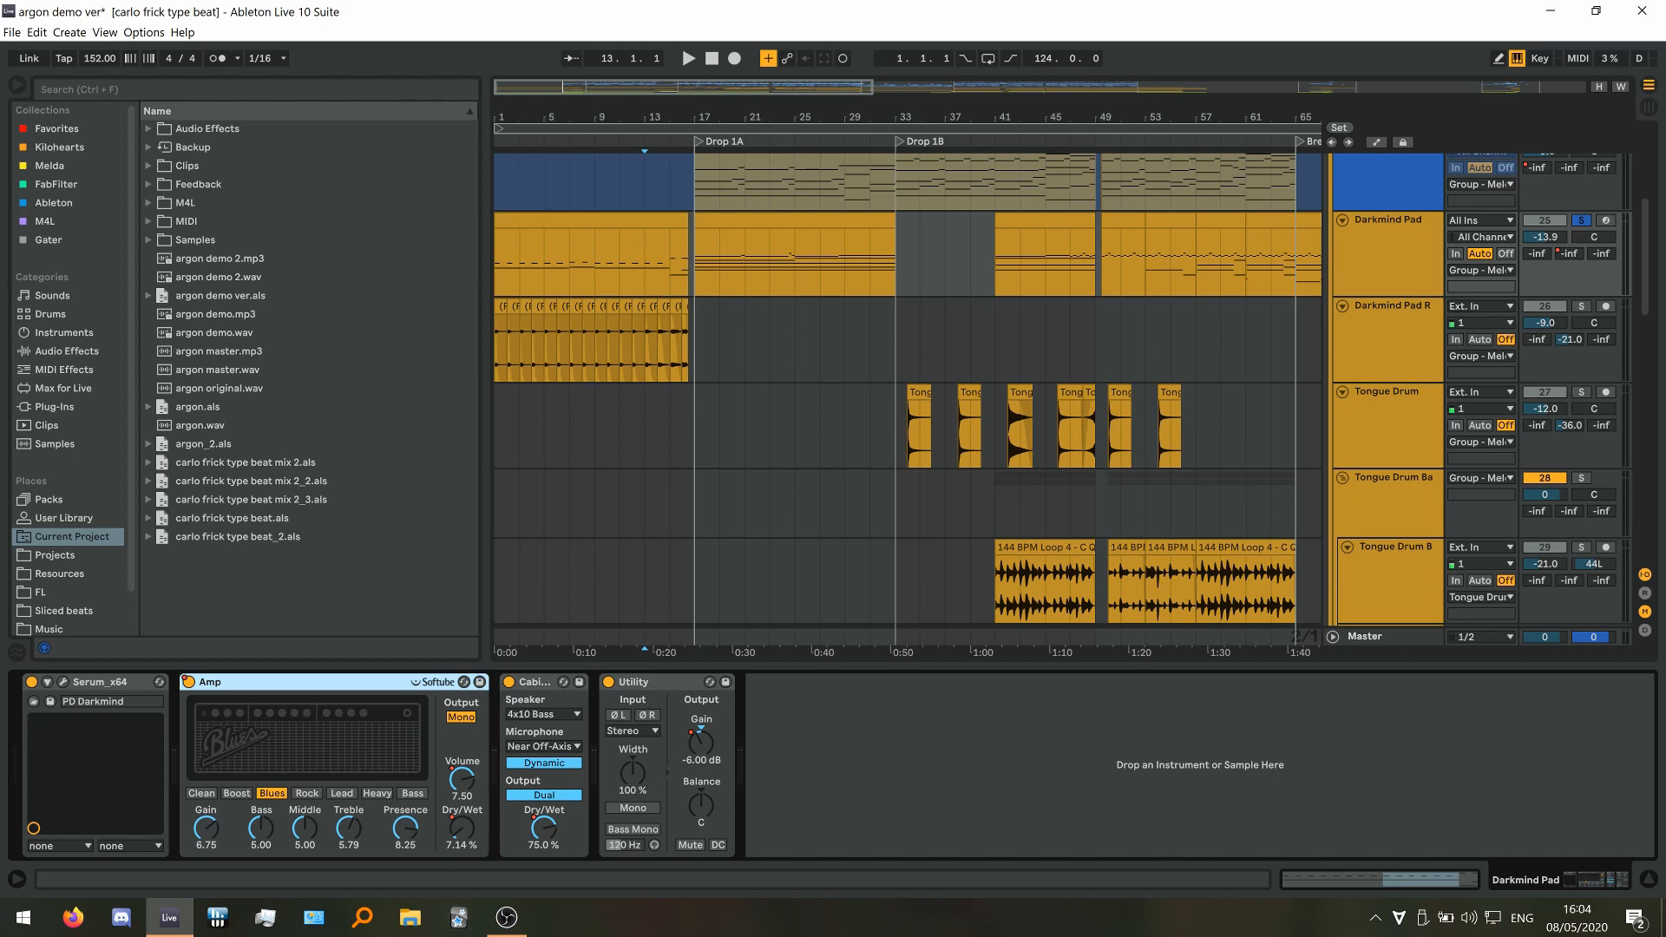
{"action": "left_click", "coordinate": [1144, 139]}
{"action": "left_click", "coordinate": [1377, 143]}
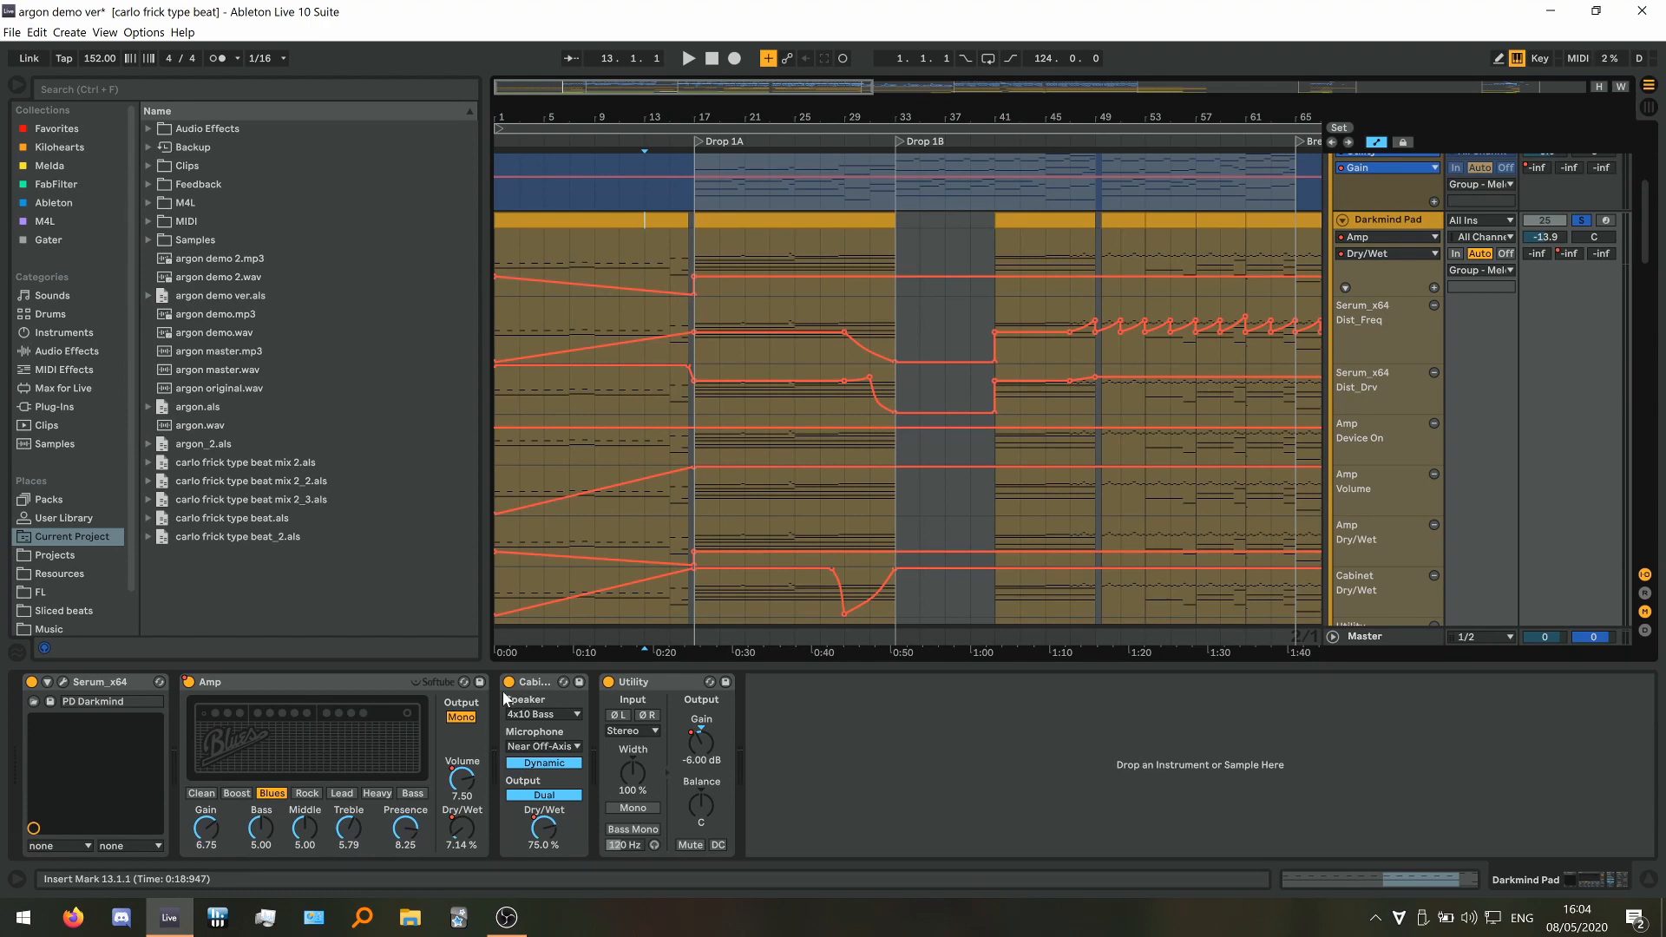
{"action": "left_click", "coordinate": [461, 780]}
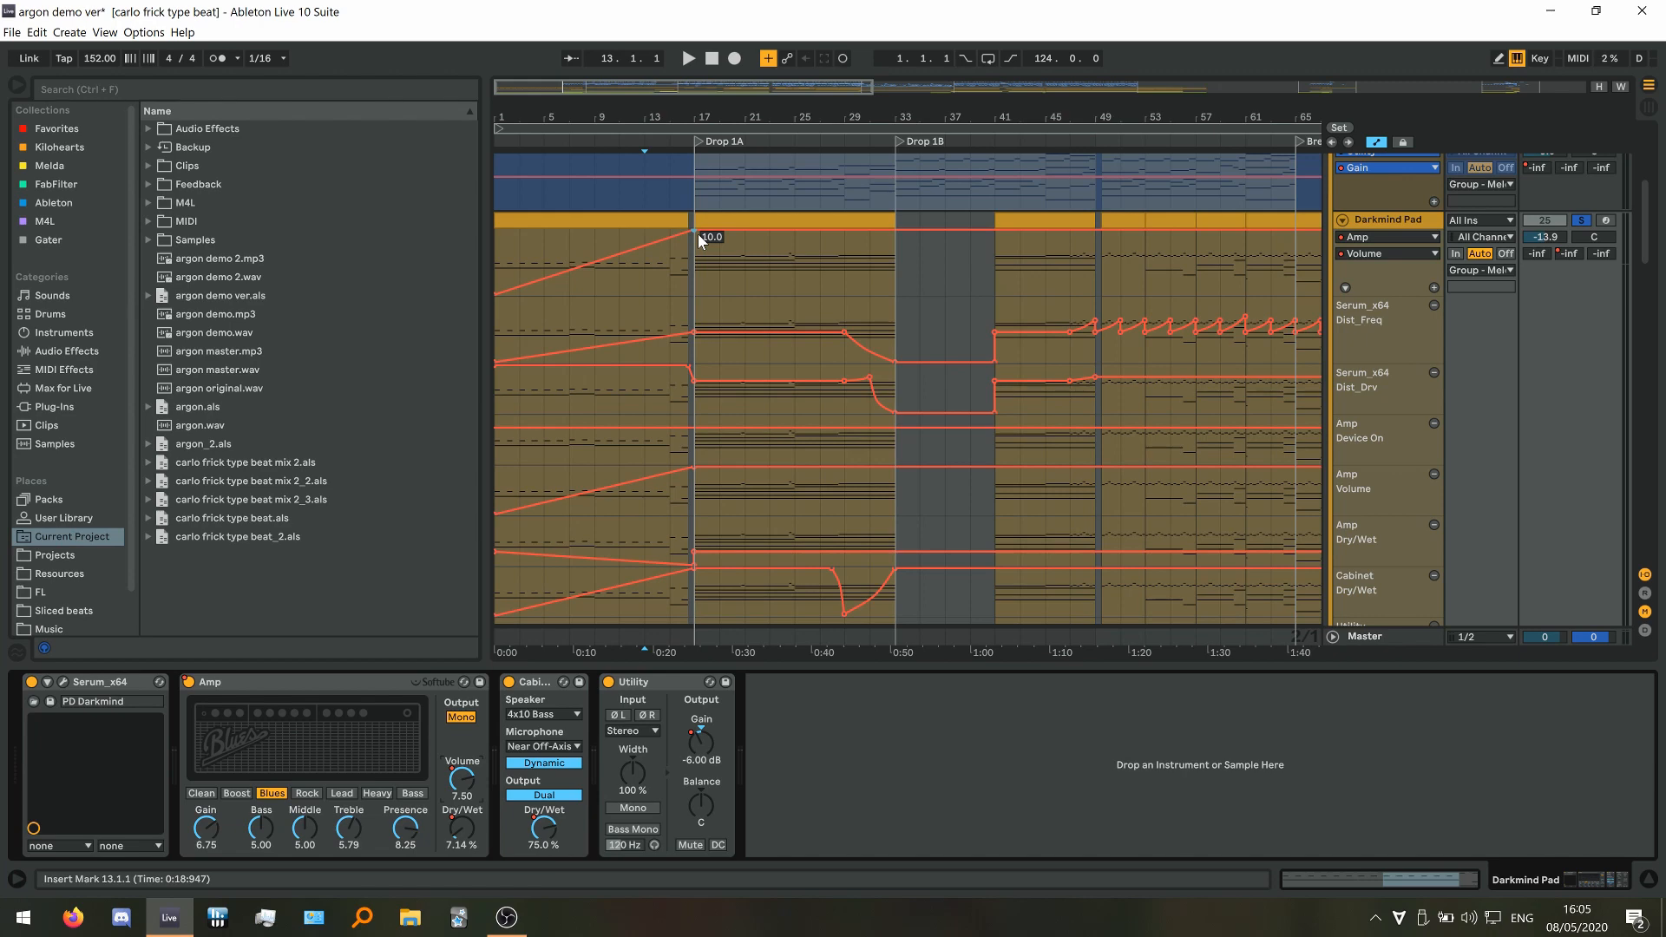
Display the Darkmind Pad's B-Echo send automation and play the track from bar 15 into Drop 1A
{"action": "left_click", "coordinate": [541, 686]}
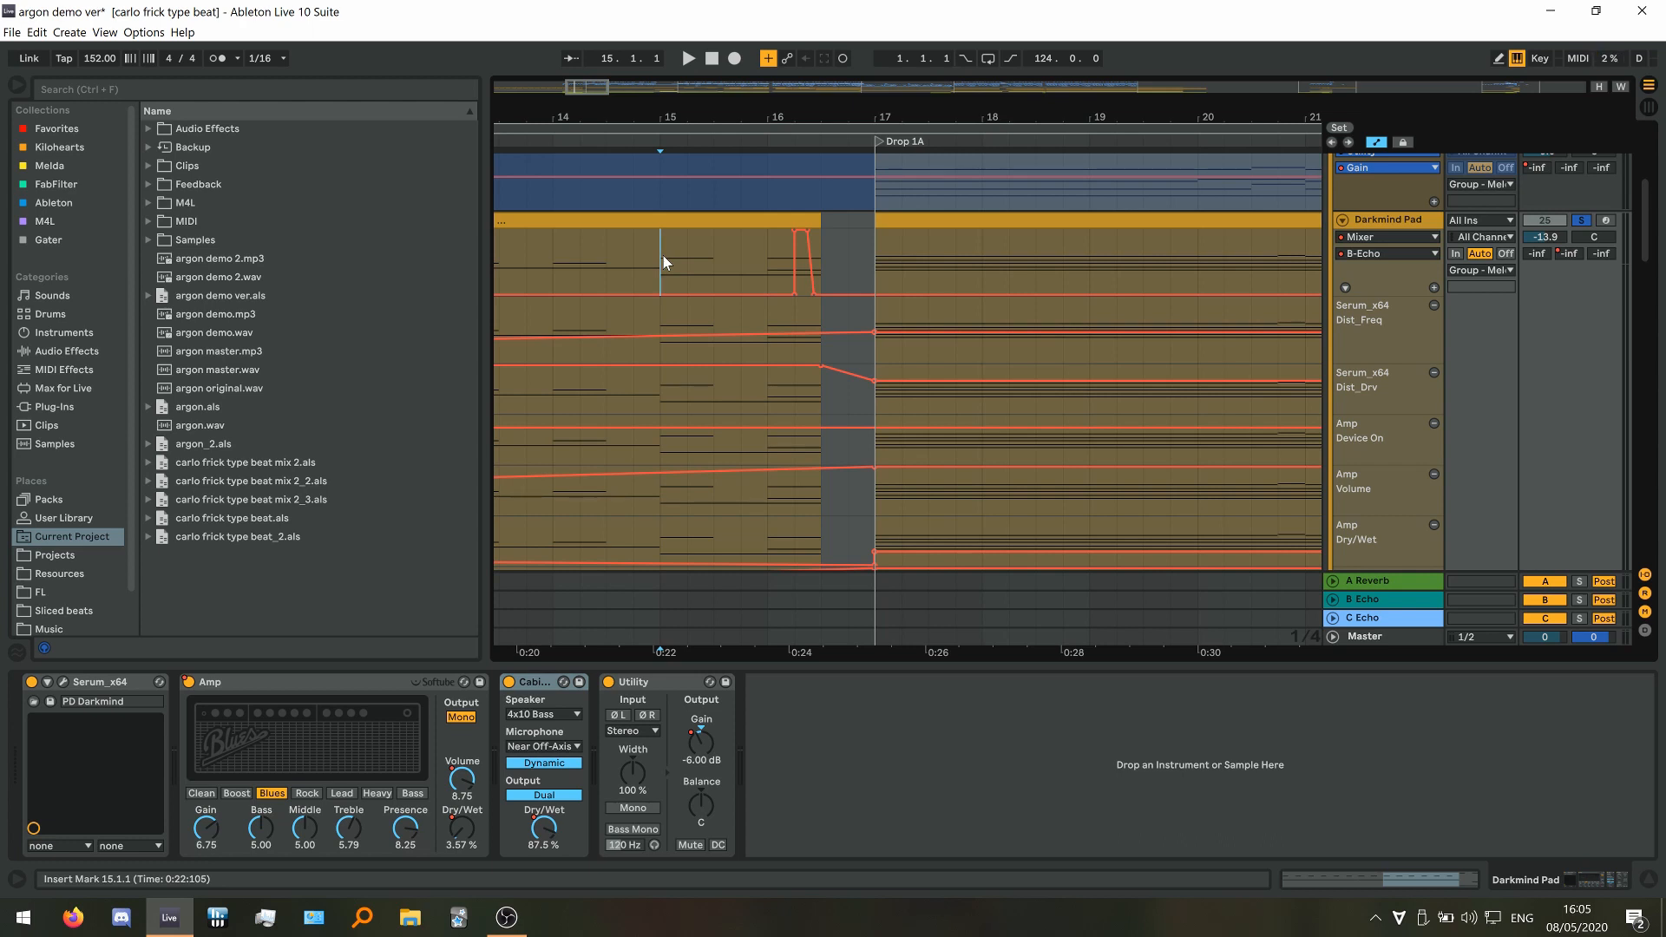
{"action": "key", "text": "space"}
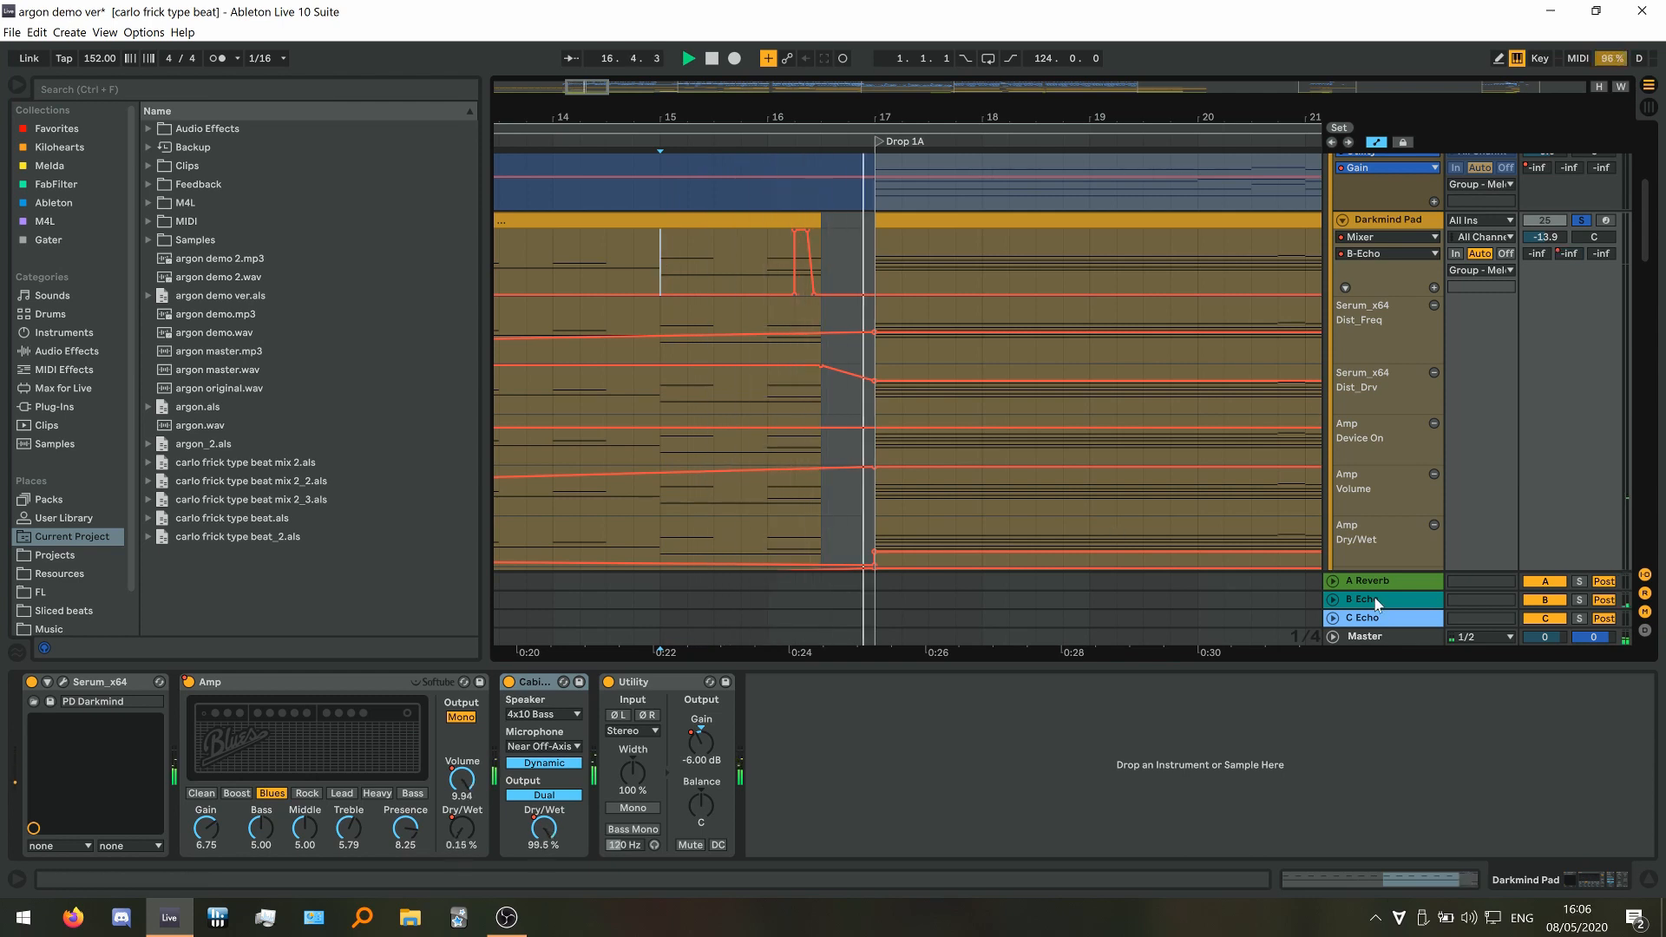
{"action": "key", "text": "space"}
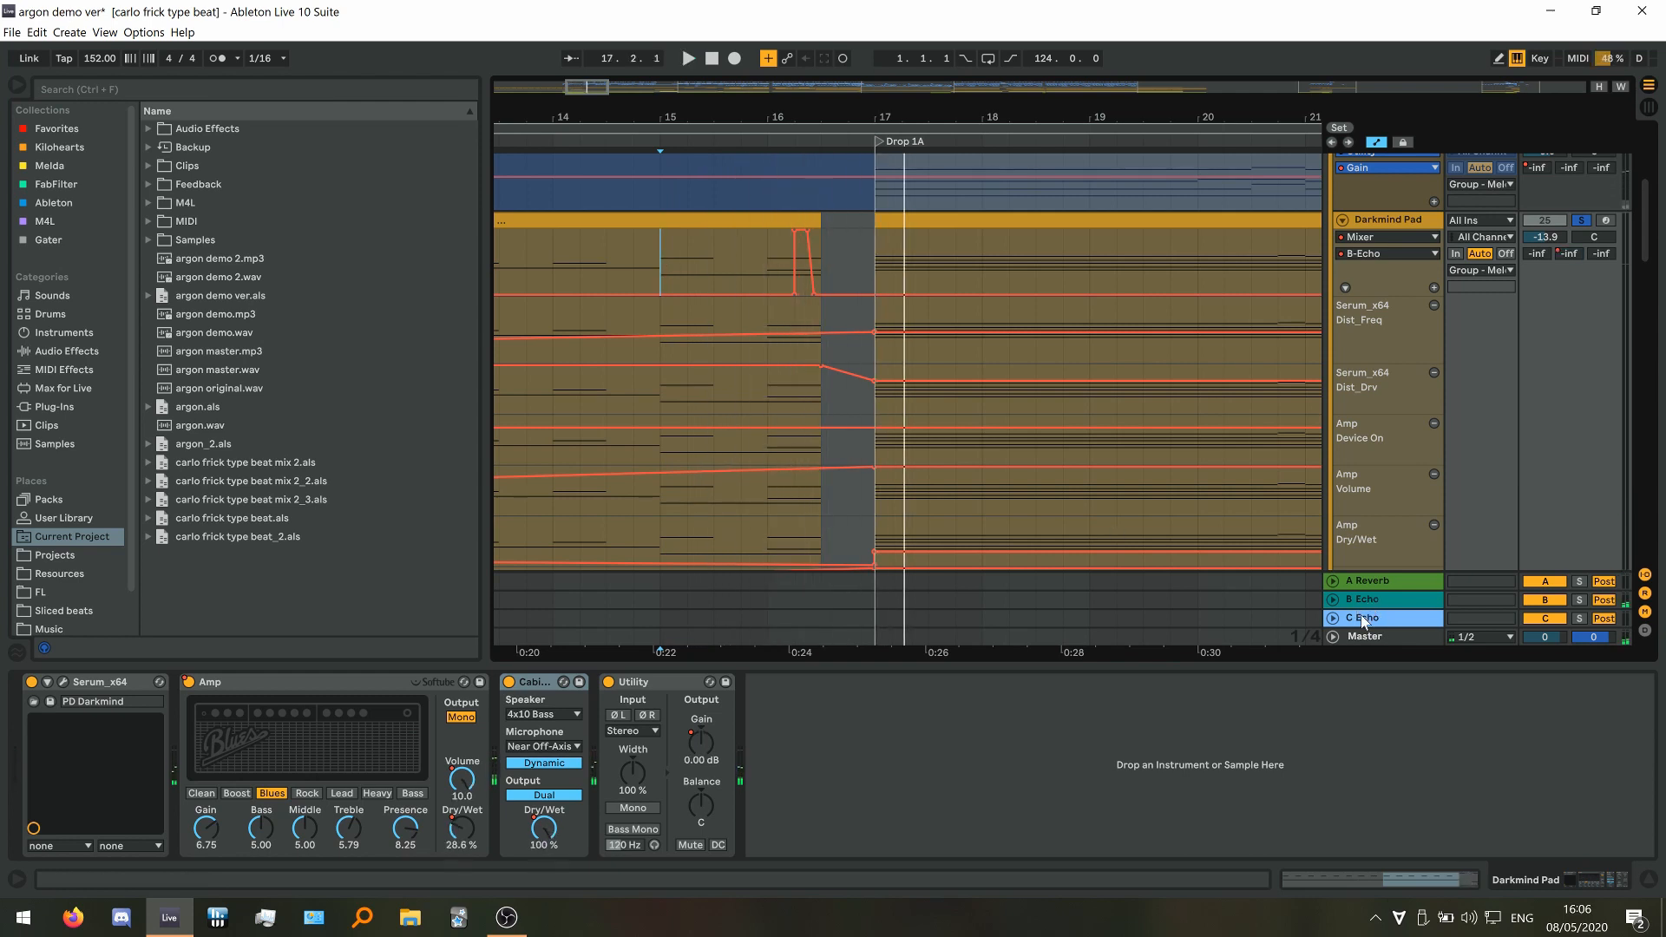
Play the Darkmind Pad track from the start of Drop 1A at bar 17
{"action": "left_click", "coordinate": [1371, 603]}
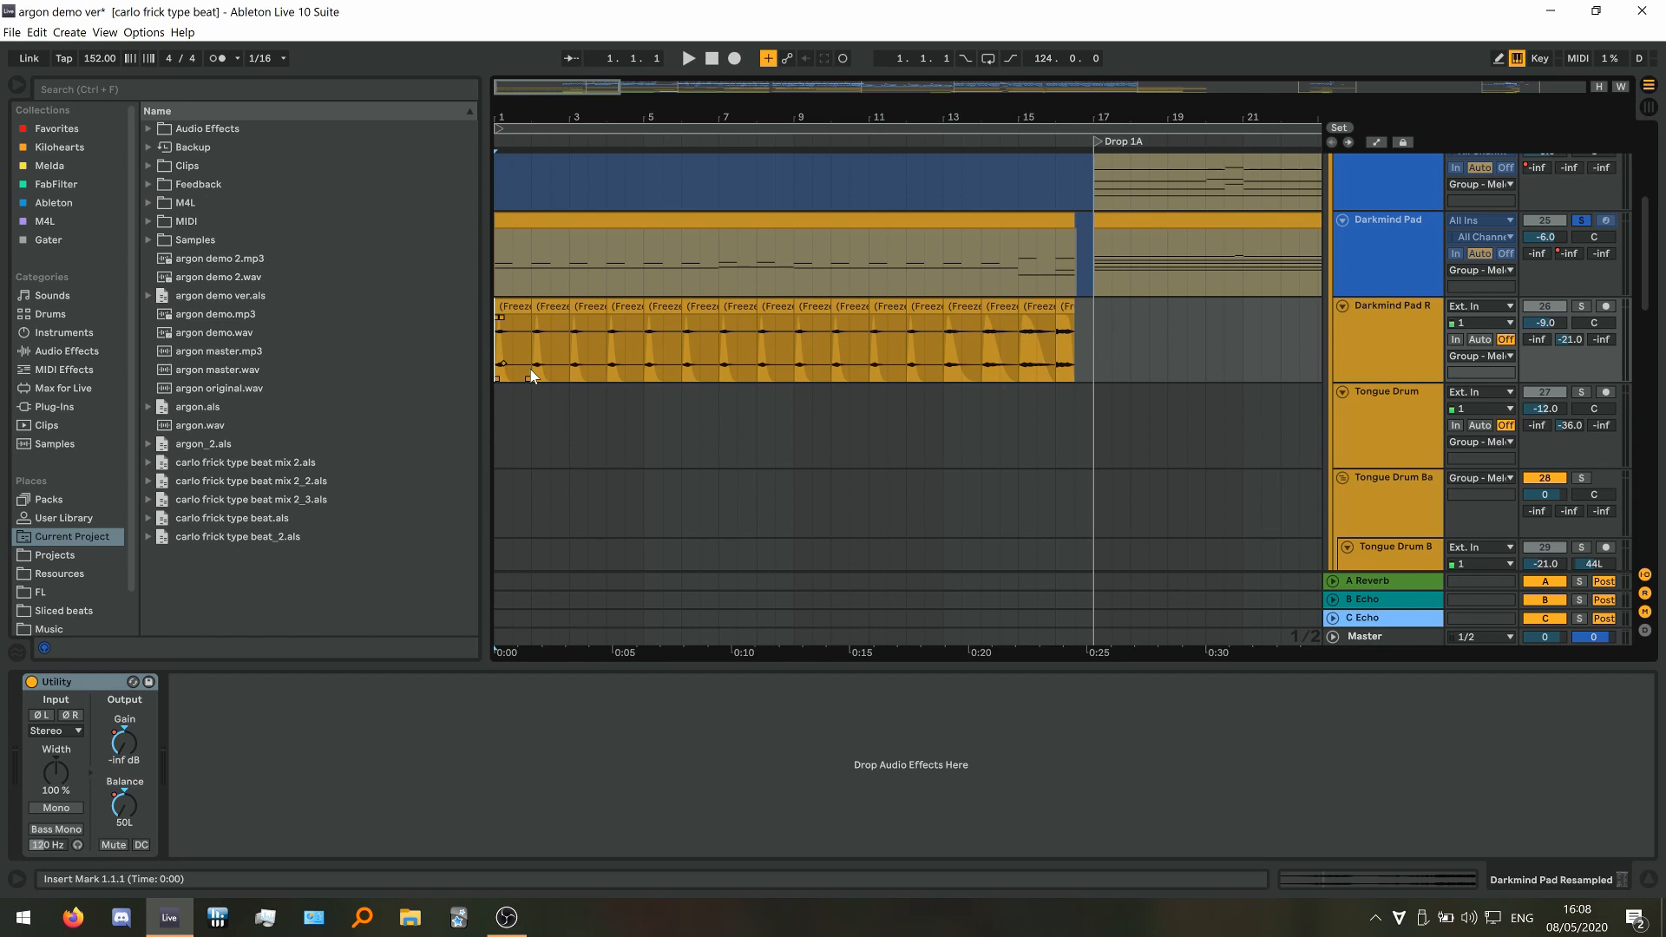
{"action": "left_click", "coordinate": [1091, 257]}
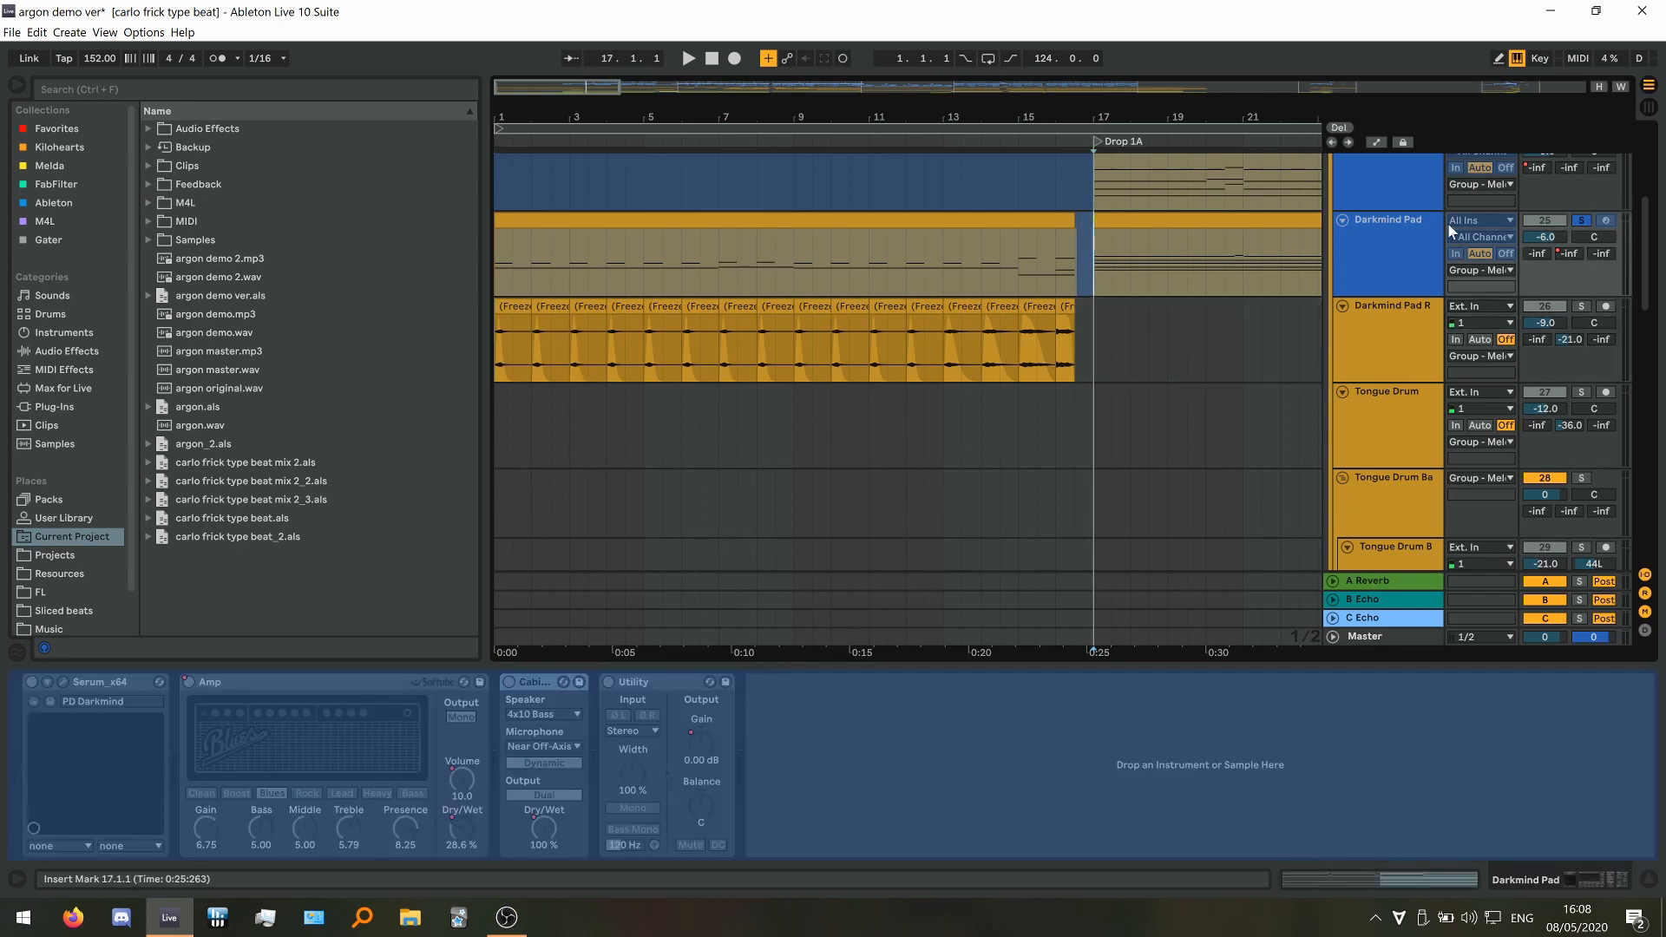
{"action": "key", "text": "space"}
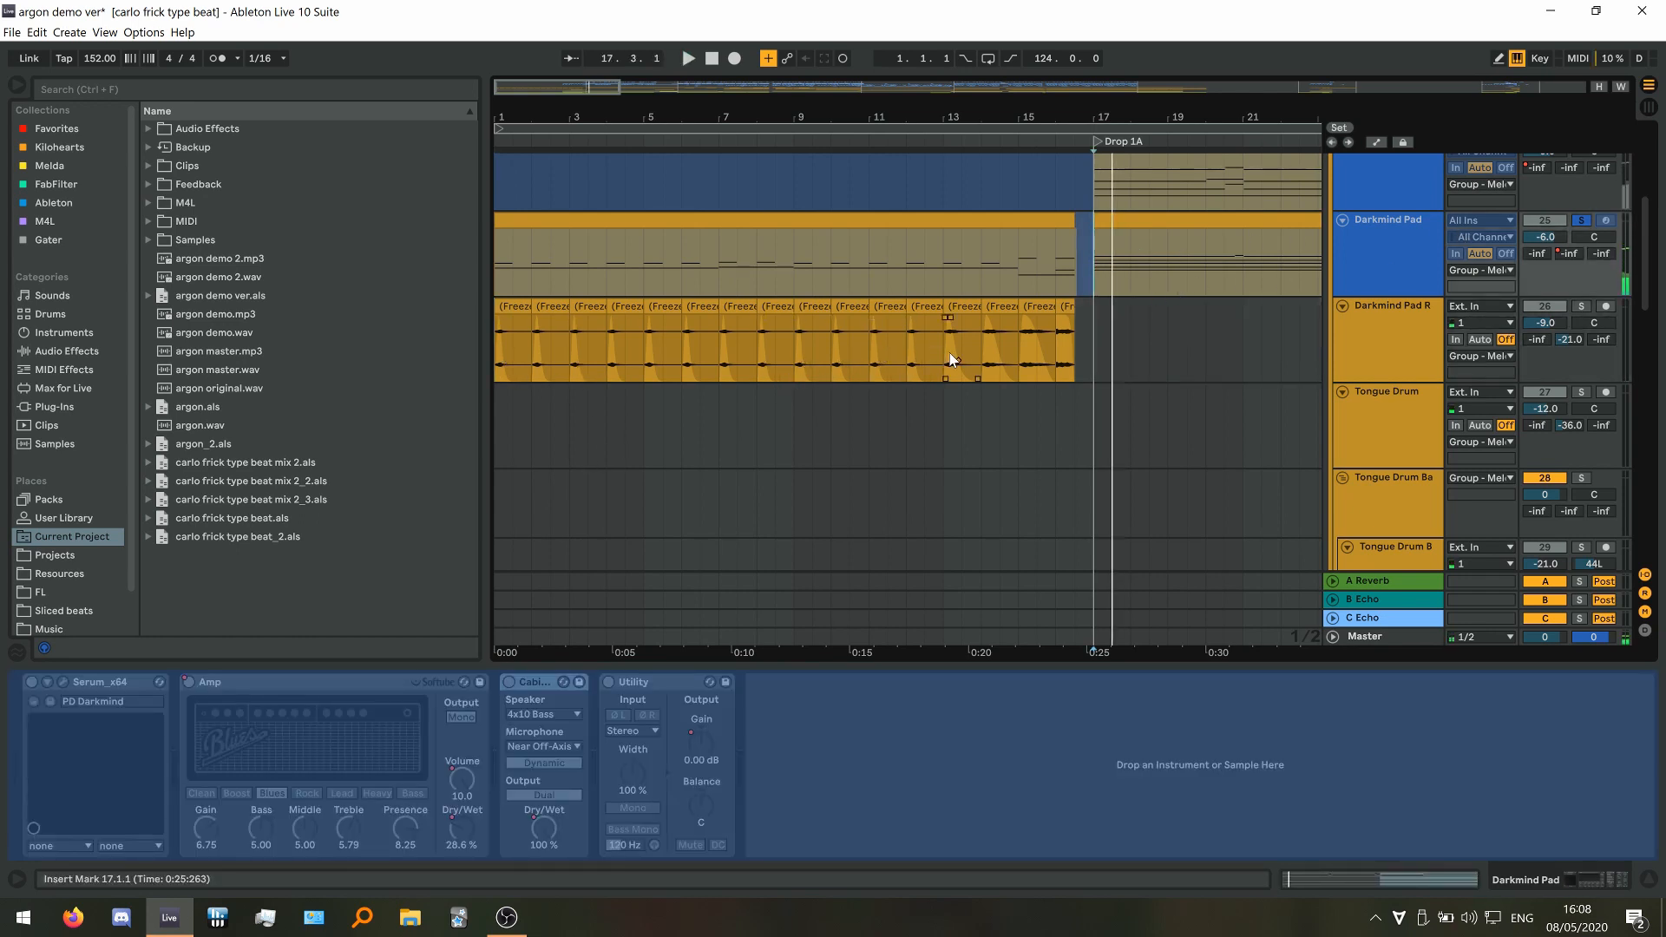
Audition the Darkmind Pad Resampled track from bar 13 and view the sample settings of its bar 13 clip
{"action": "left_click", "coordinate": [946, 353]}
{"action": "key", "text": "space"}
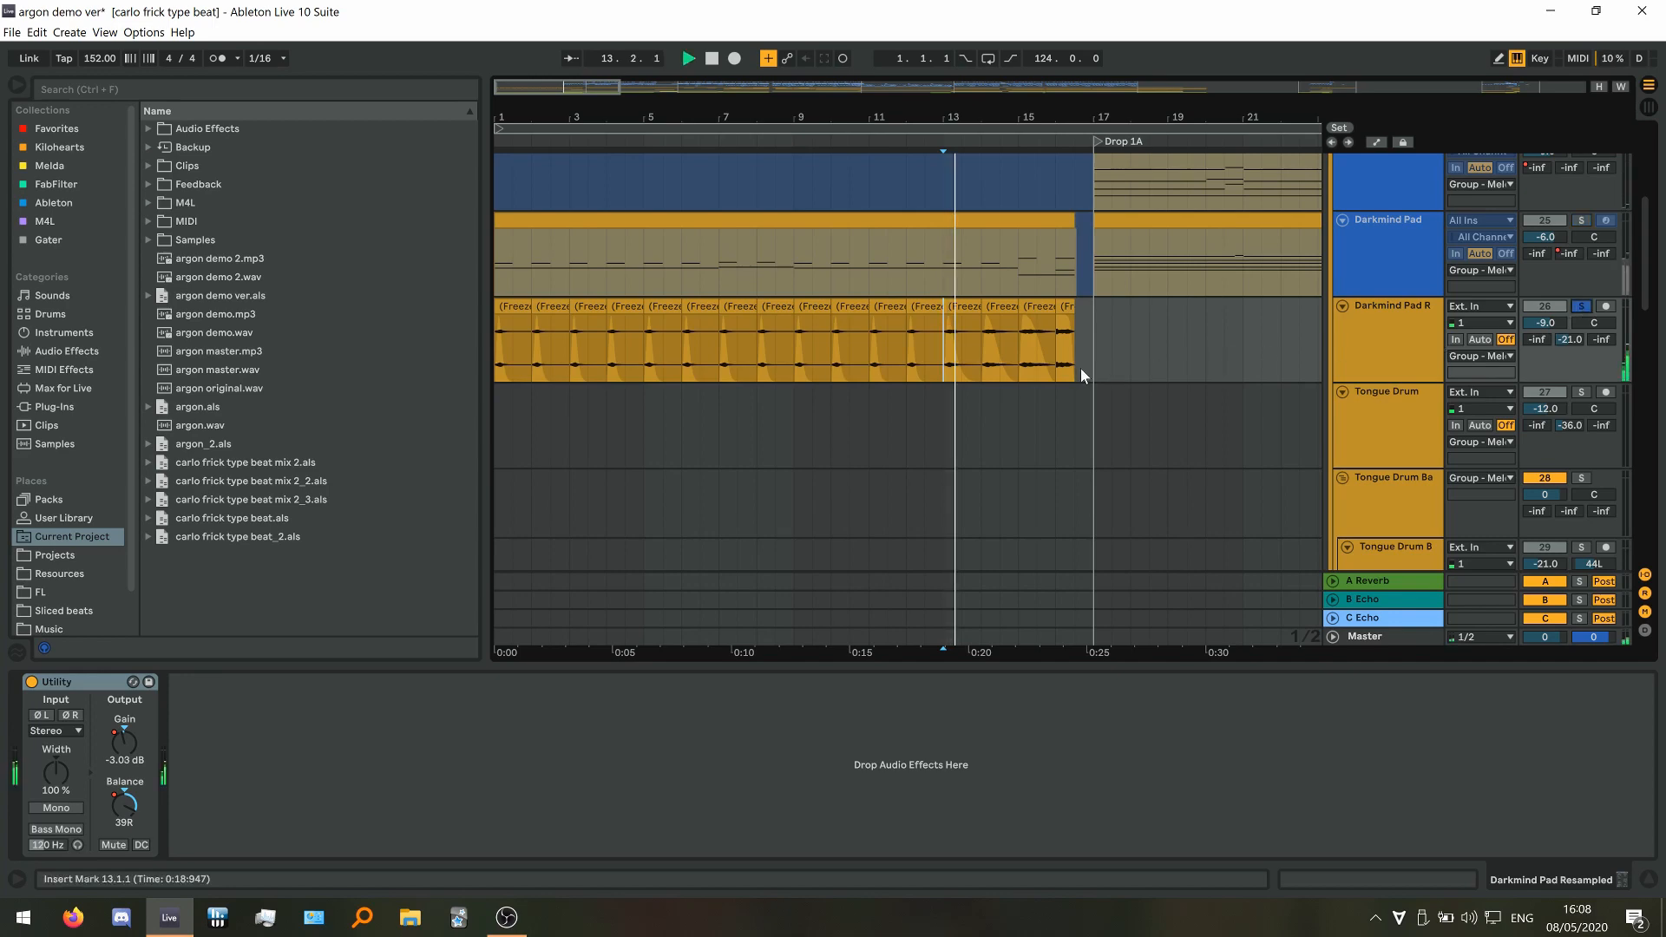
{"action": "key", "text": "space"}
{"action": "double_click", "coordinate": [953, 309]}
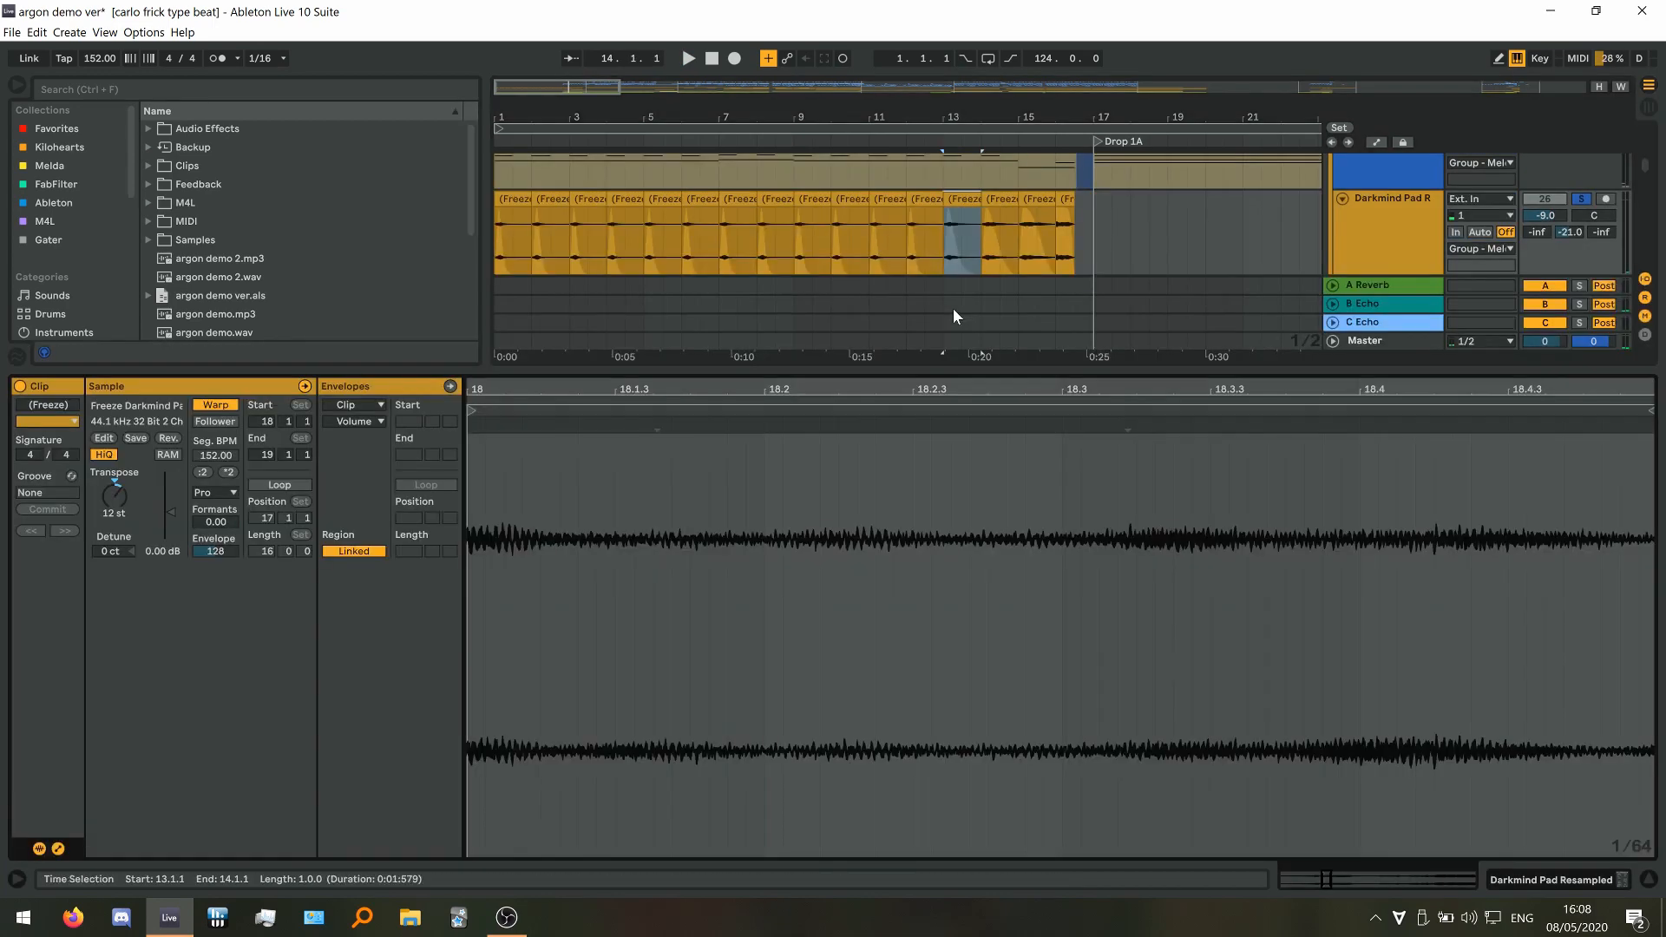
{"action": "key", "text": "shift+Tab"}
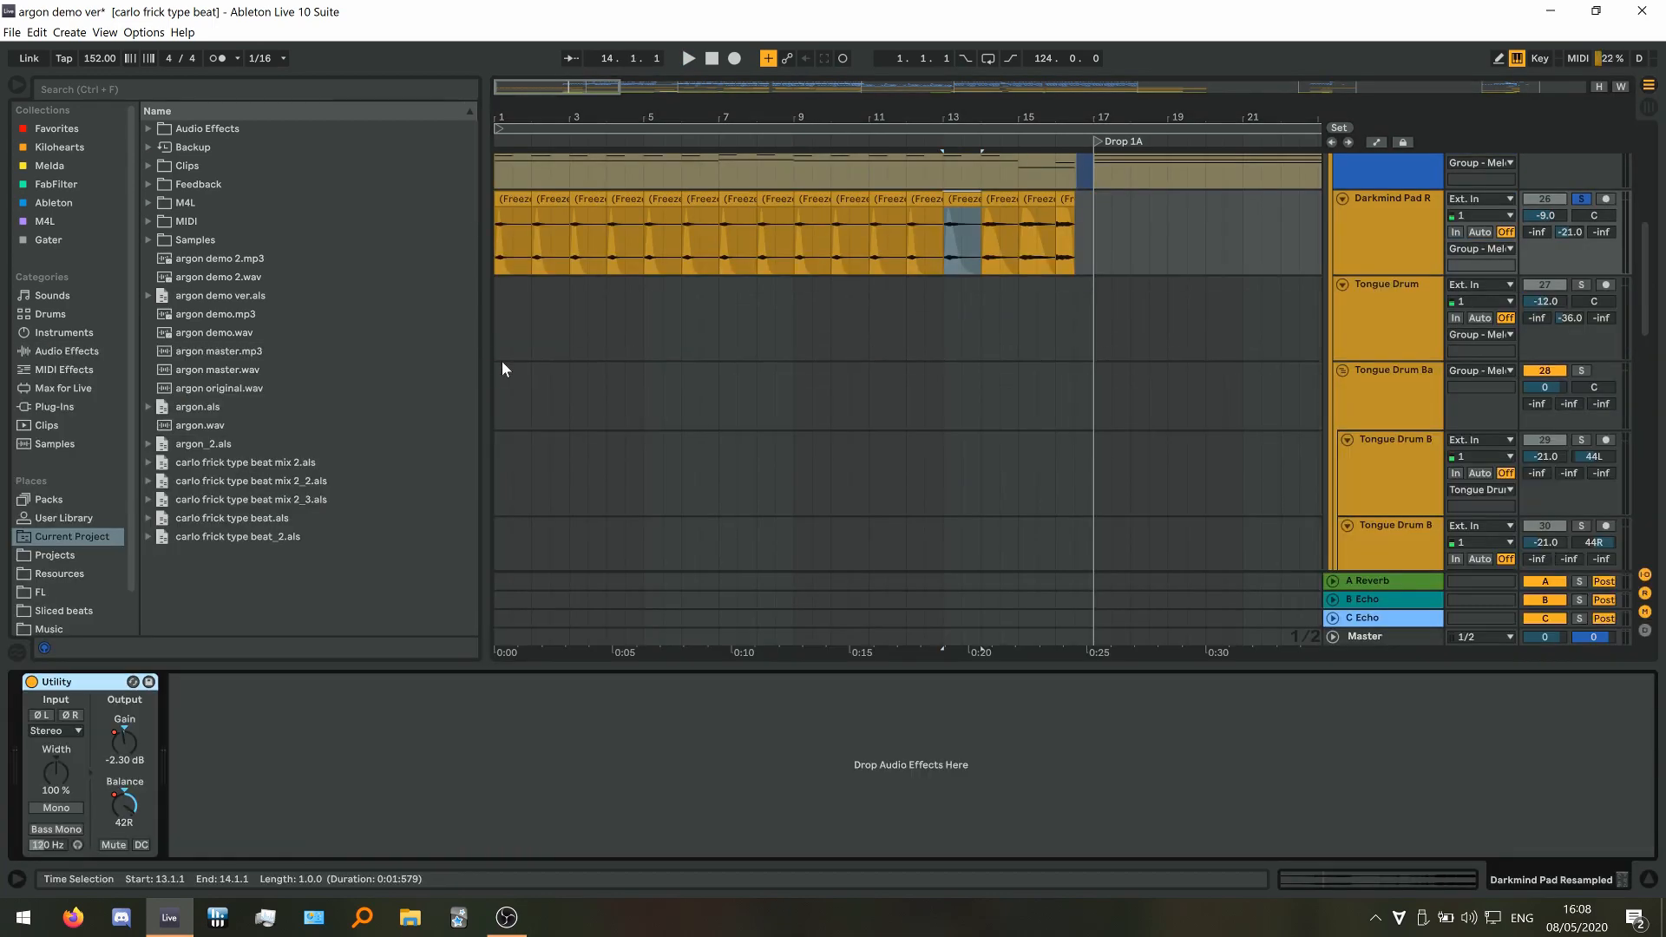
Play the last frozen clip on the Darkmind Pad Resampled track from bar 16
{"action": "scroll", "coordinate": [565, 286], "scroll_direction": "down", "scroll_amount": 4}
{"action": "scroll", "coordinate": [661, 272], "scroll_direction": "up", "scroll_amount": 8}
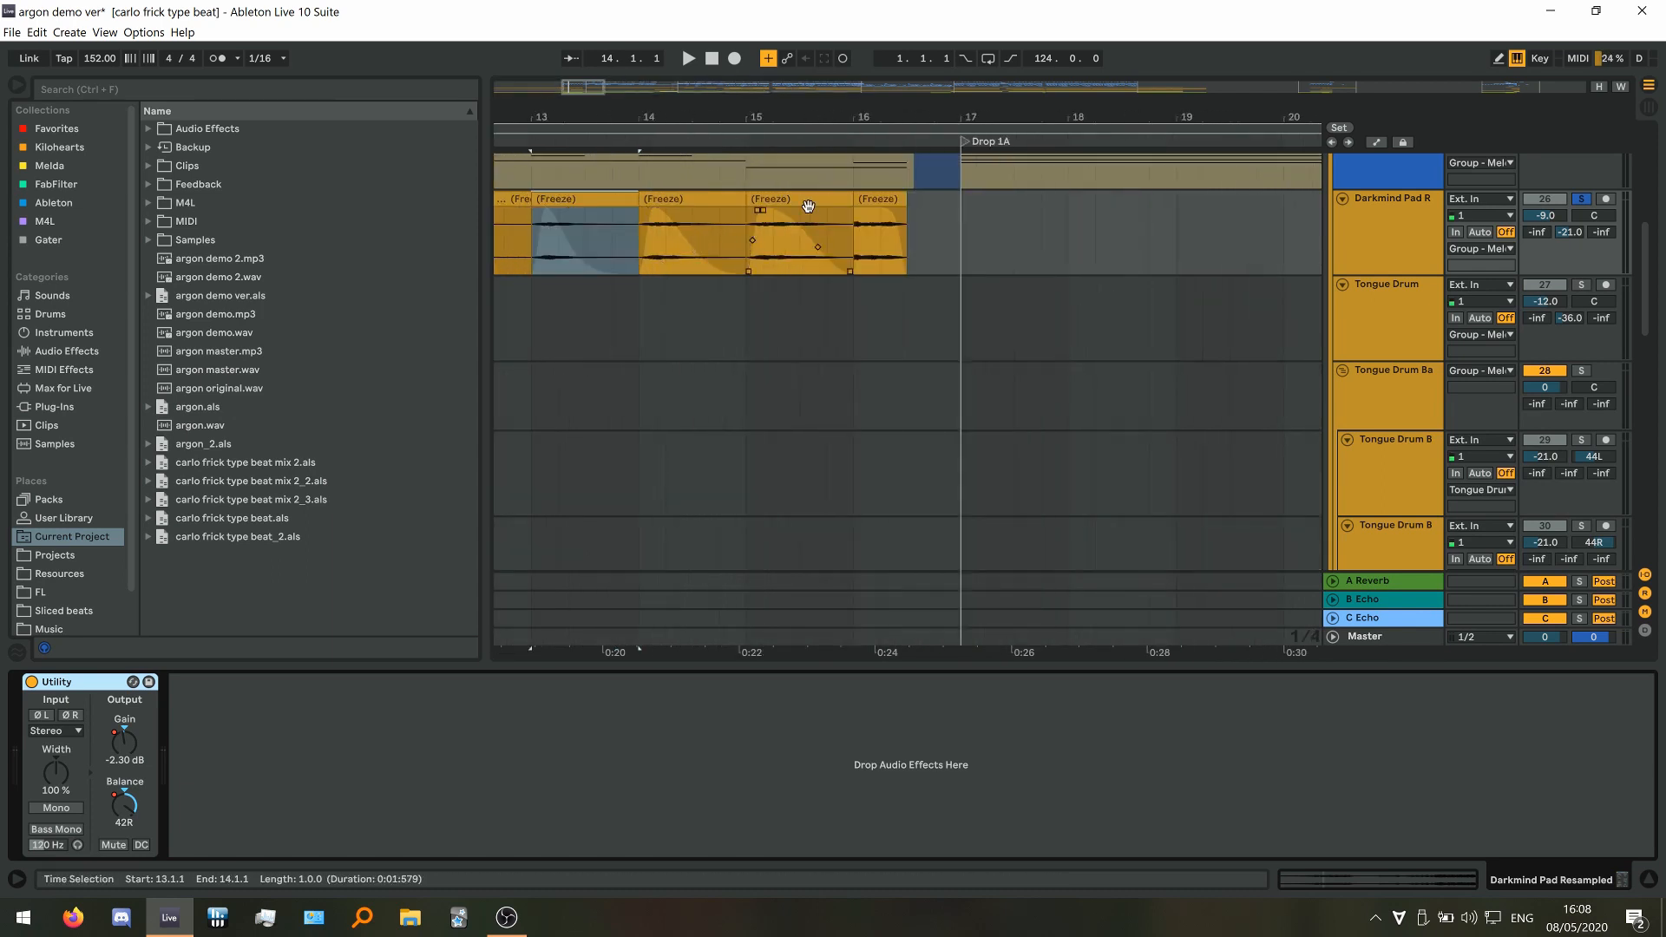
{"action": "left_click", "coordinate": [854, 232]}
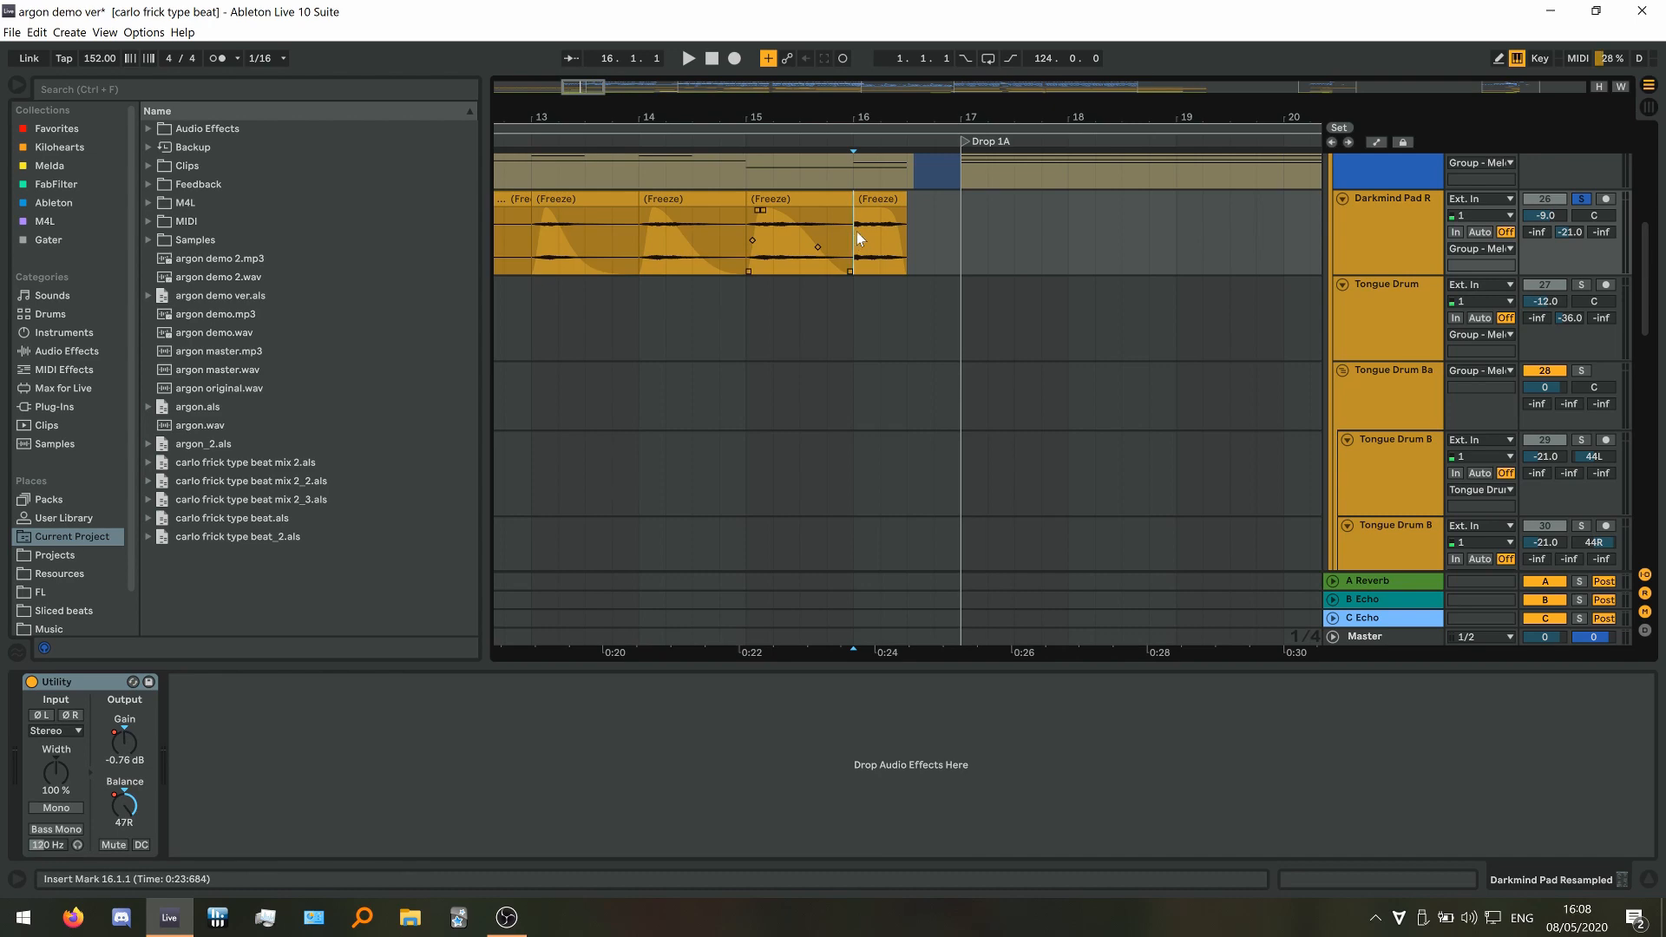
{"action": "key", "text": "space"}
Collapse the effect devices on the Pluck track, including kHs Transient Shaper, 7-7-19-19 and Overdrive
{"action": "scroll", "coordinate": [1035, 259], "scroll_direction": "down", "scroll_amount": 5}
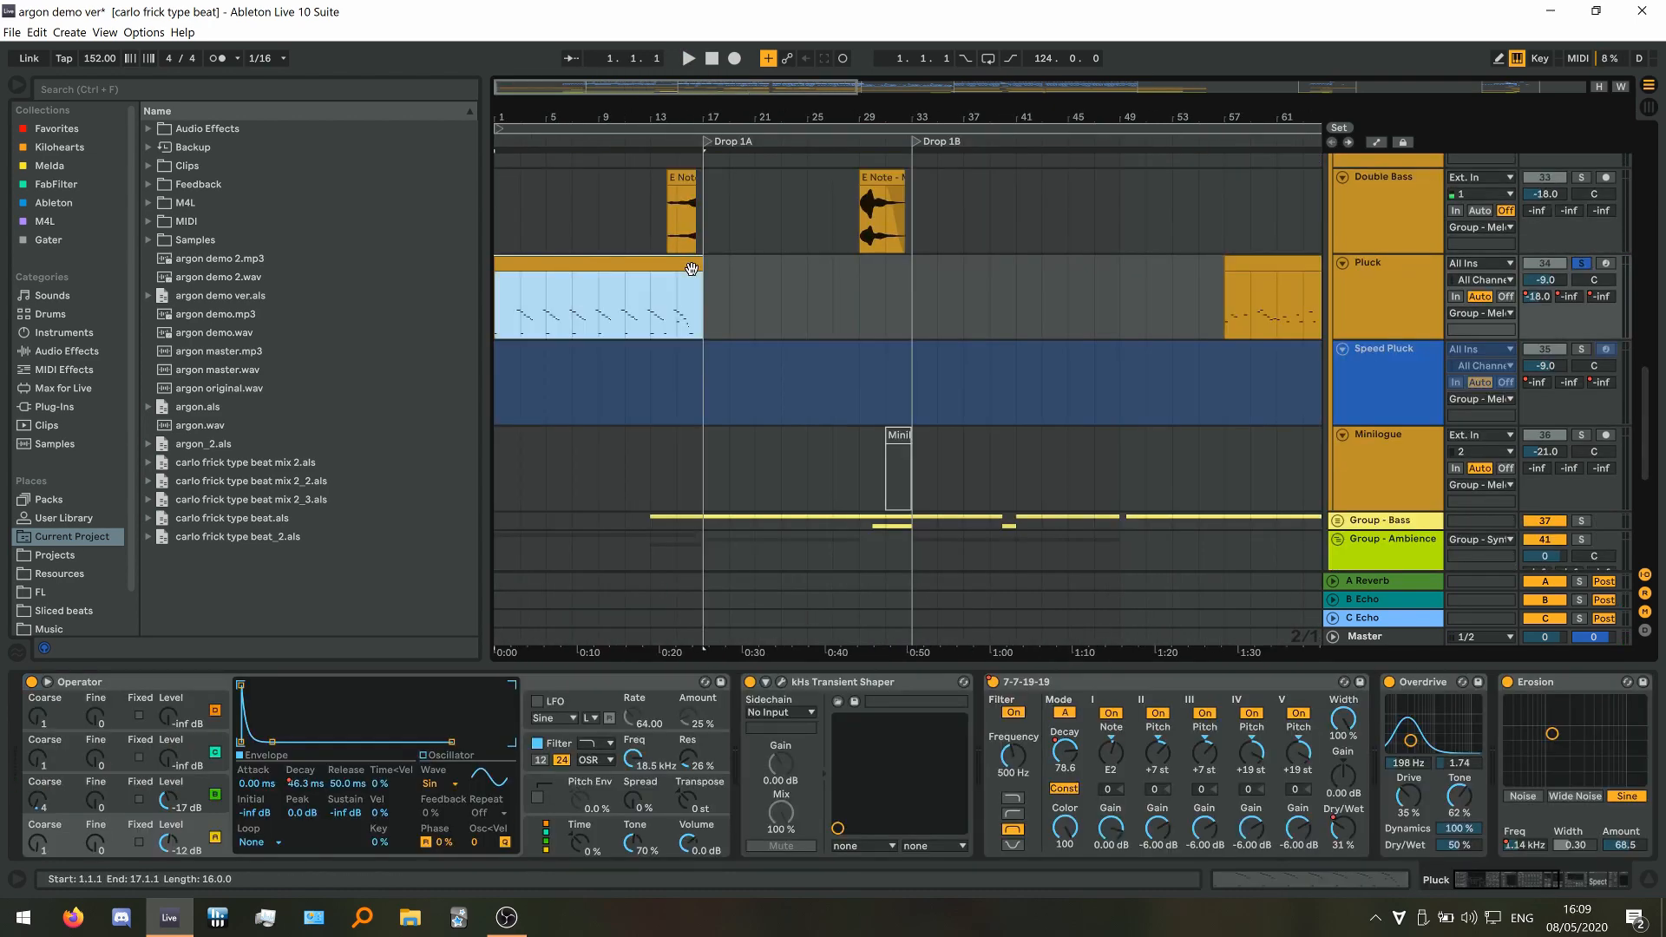
{"action": "double_click", "coordinate": [836, 681]}
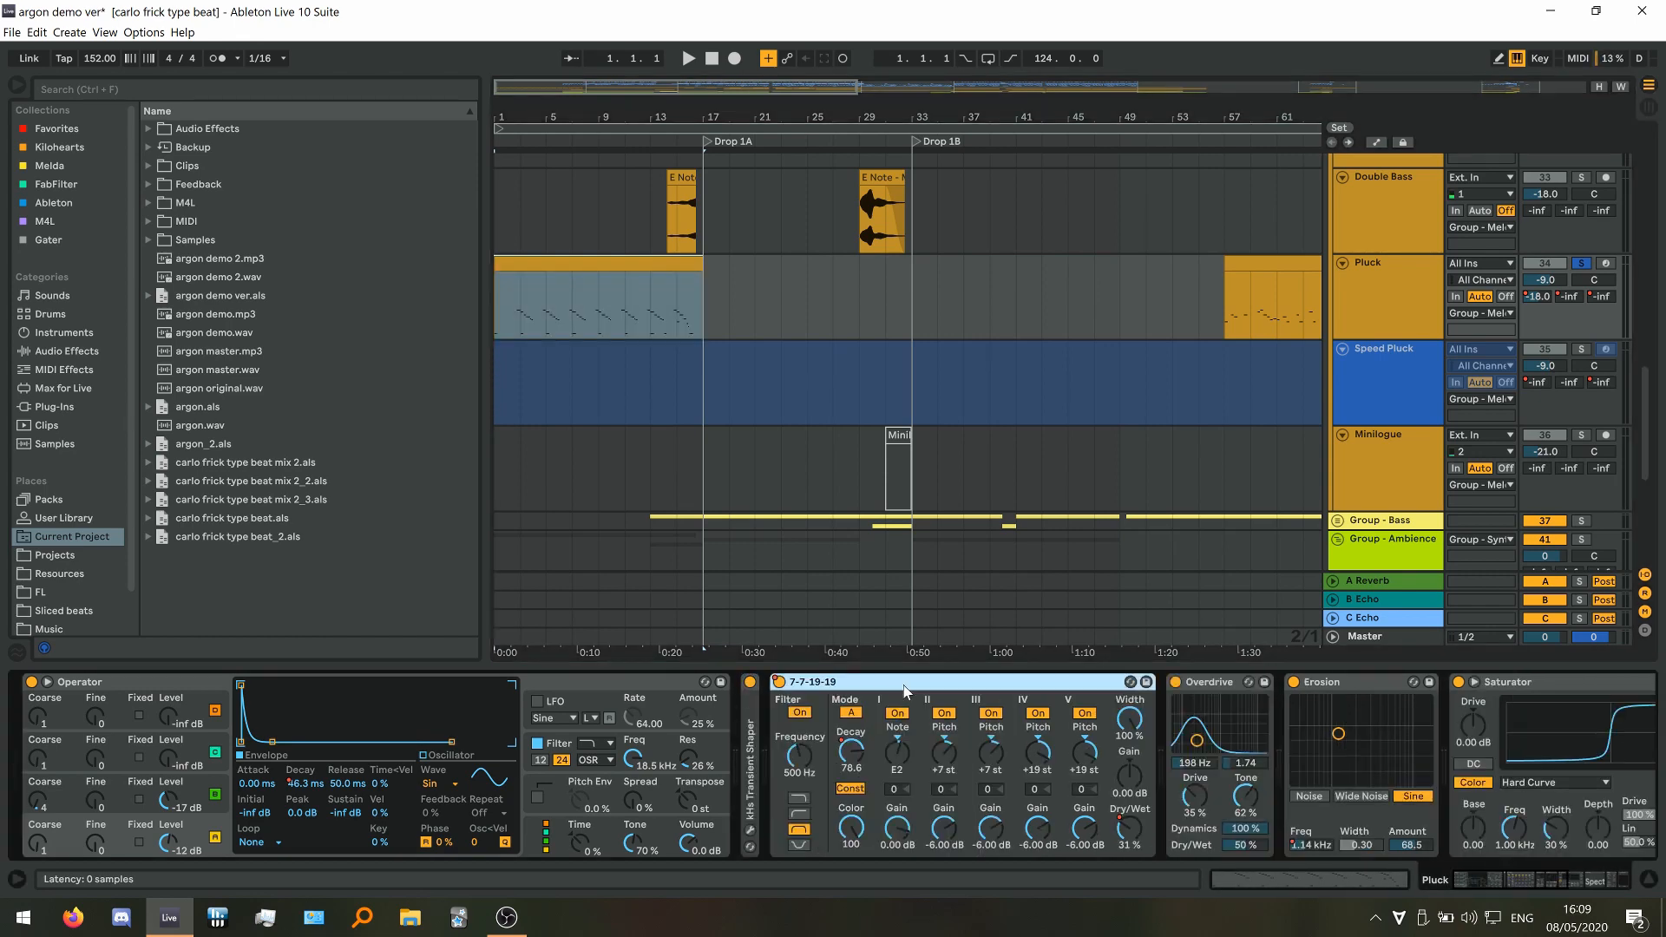
{"action": "double_click", "coordinate": [896, 683]}
{"action": "double_click", "coordinate": [876, 684]}
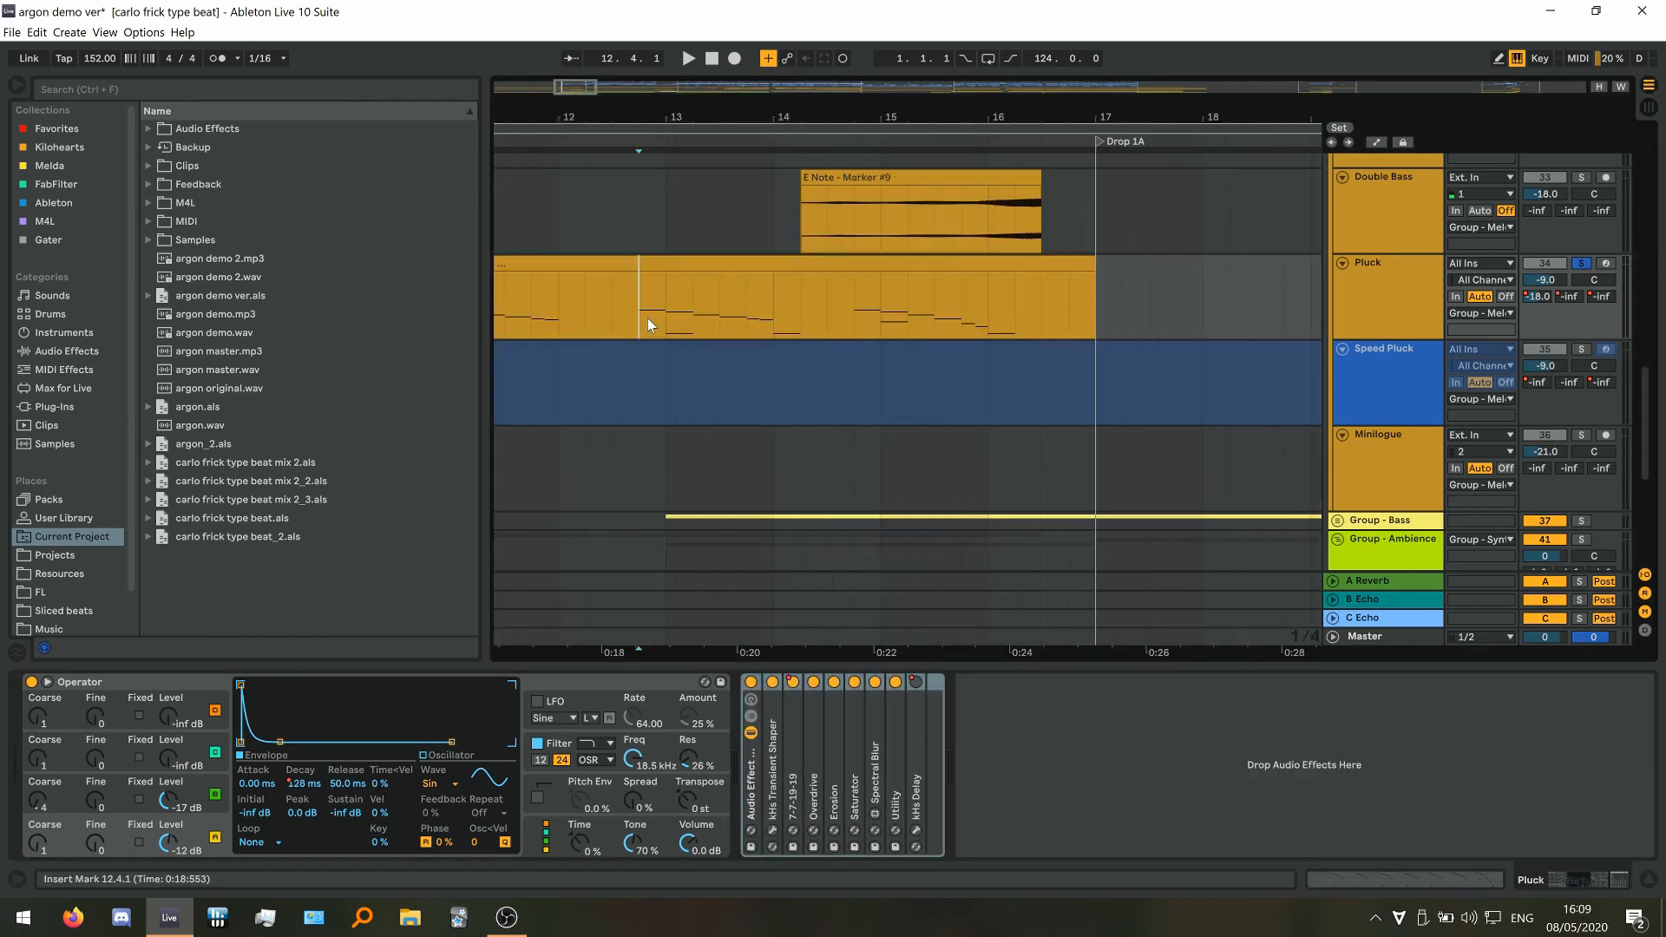
Play the Pluck track with its effects from 12.4.1, and set the playback position to the phrase at 14.4.1
{"action": "key", "text": "space"}
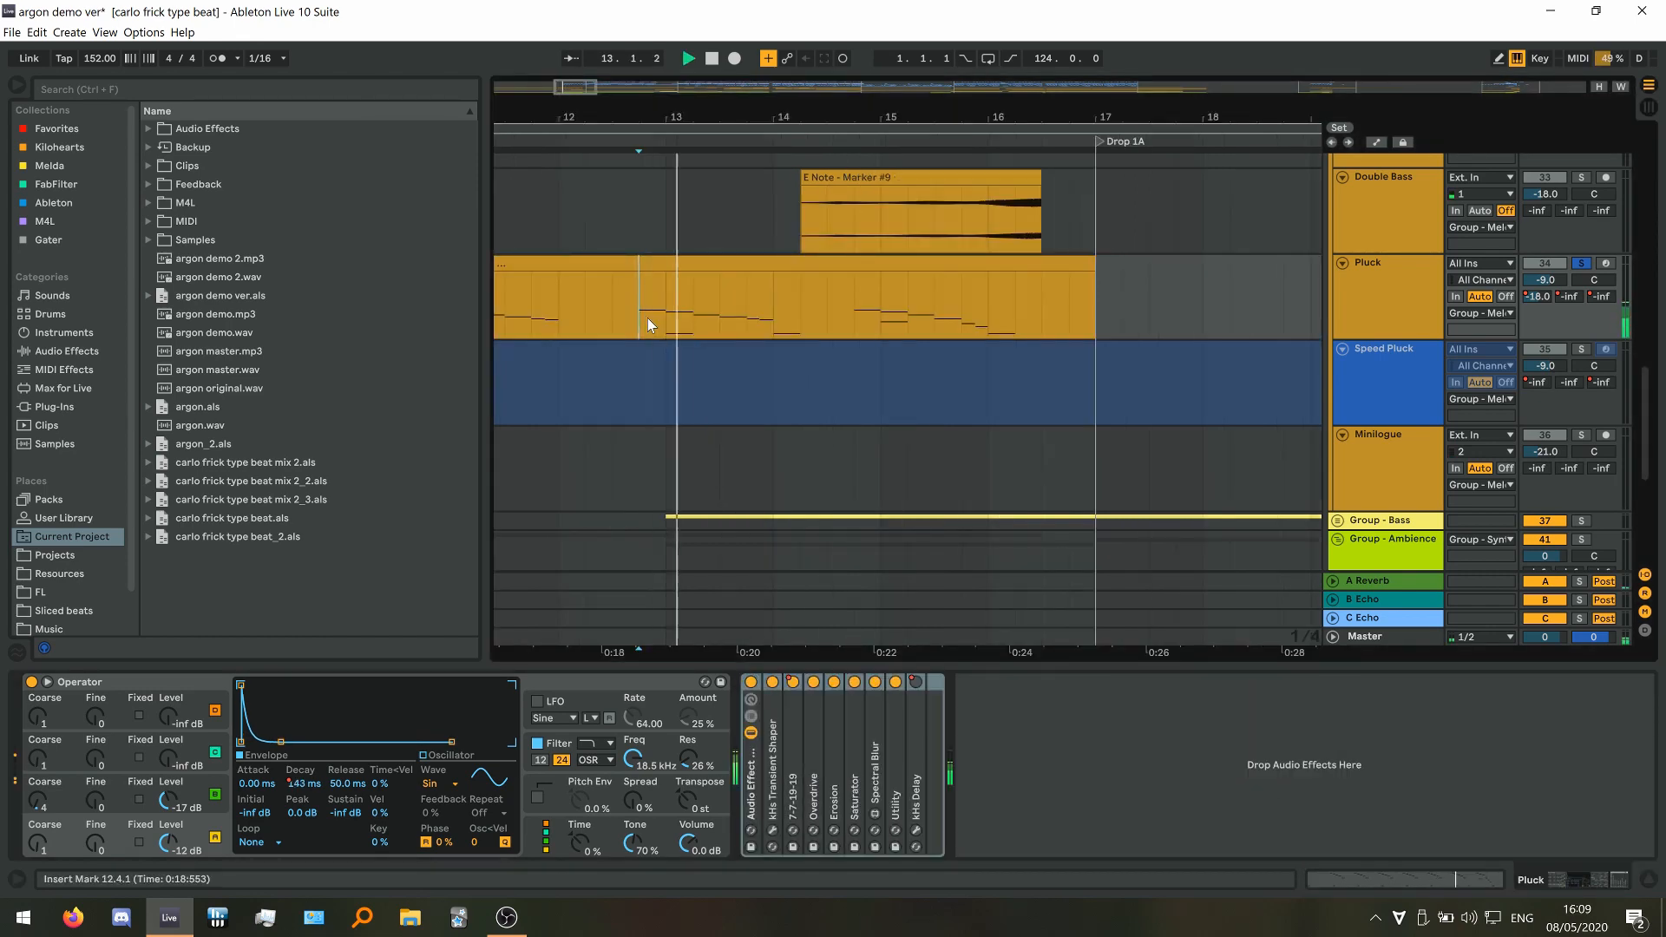
{"action": "left_click", "coordinate": [859, 311]}
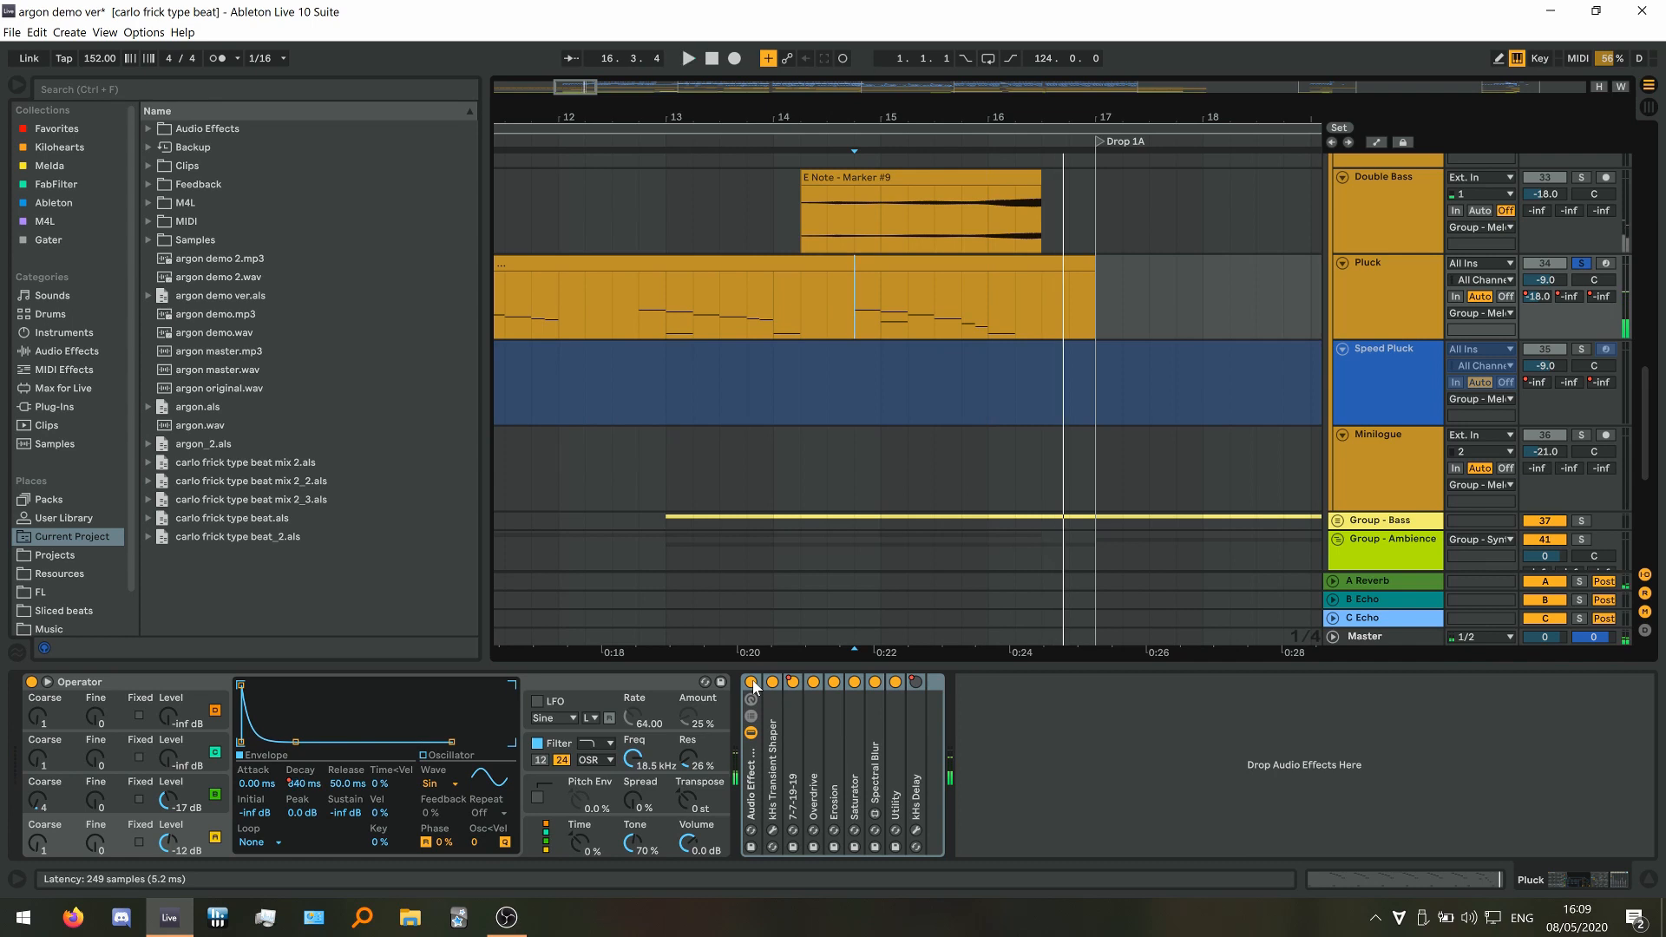
Turn off the Pluck track's Audio Effect Rack and audition the dry Operator sound from 14.4.1
{"action": "left_click", "coordinate": [753, 682]}
{"action": "key", "text": "space"}
{"action": "left_click", "coordinate": [854, 293]}
{"action": "key", "text": "space"}
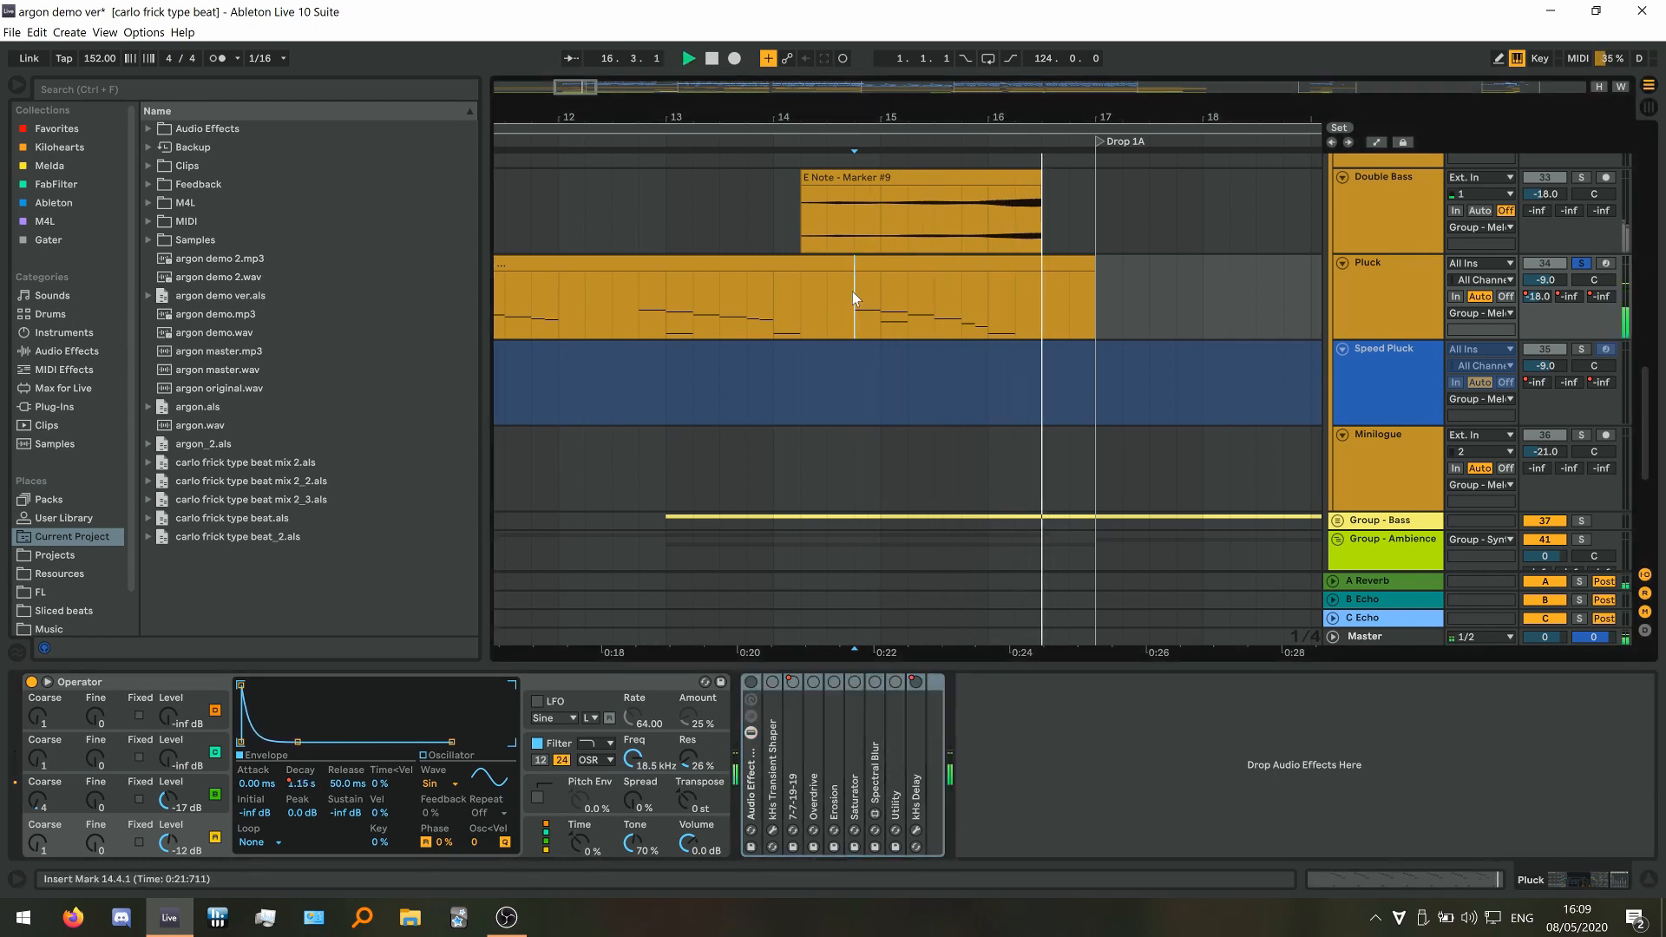
{"action": "key", "text": "space"}
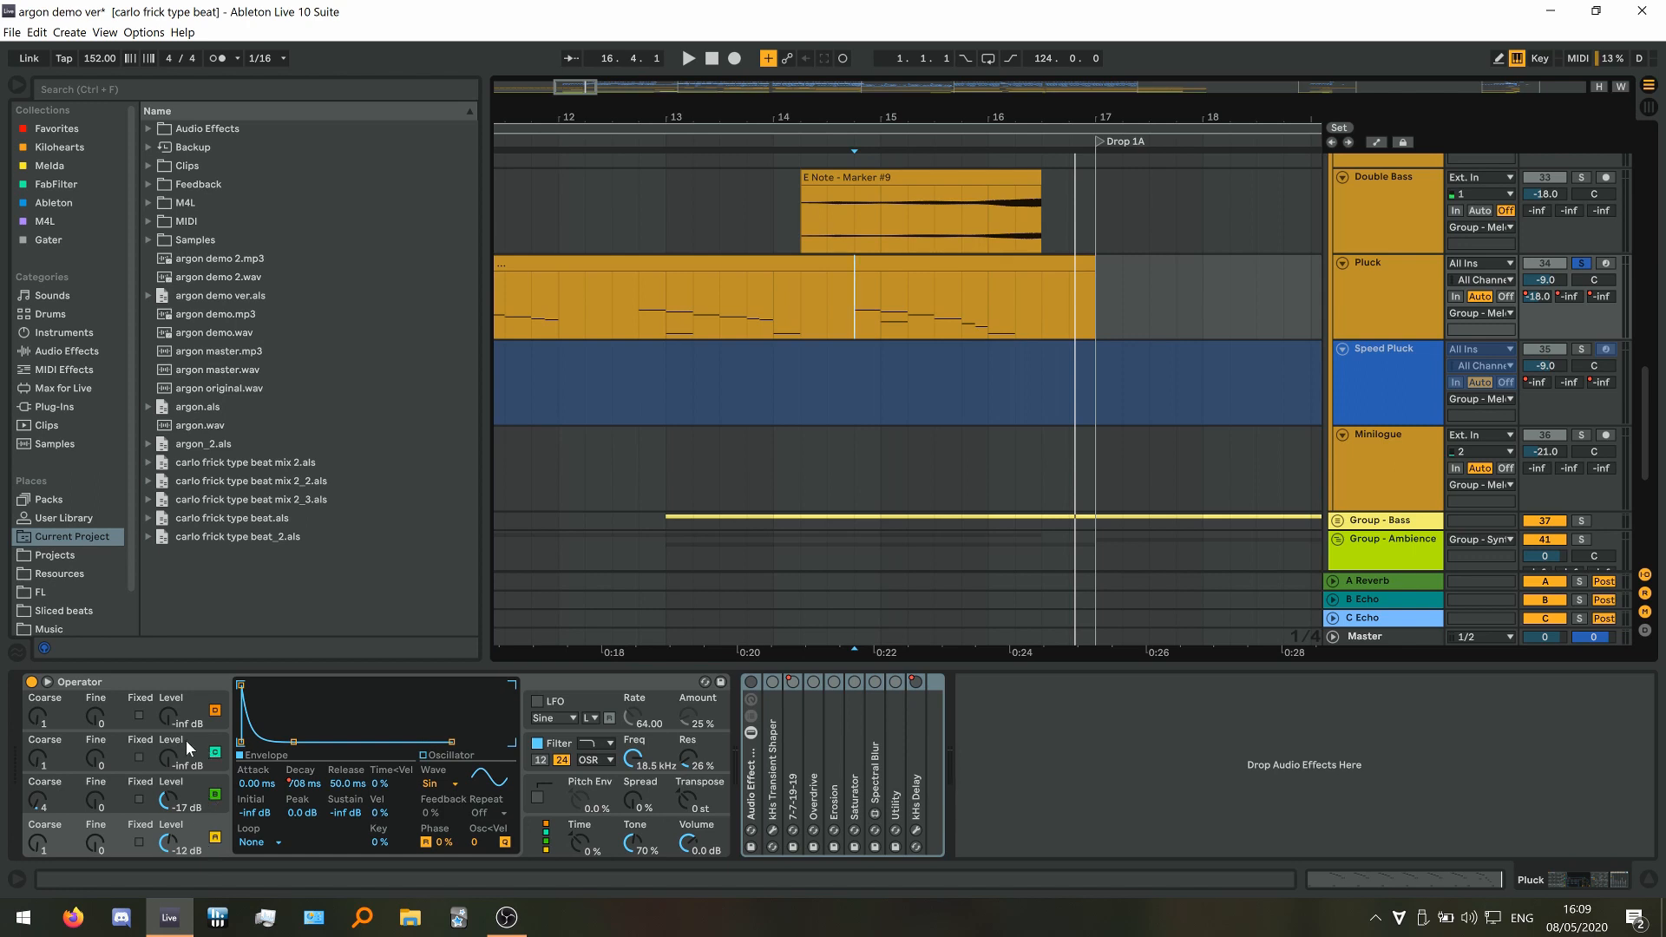
Examine the envelope and waveform settings of Operator's oscillators B and A on the Pluck track
{"action": "left_click", "coordinate": [191, 803]}
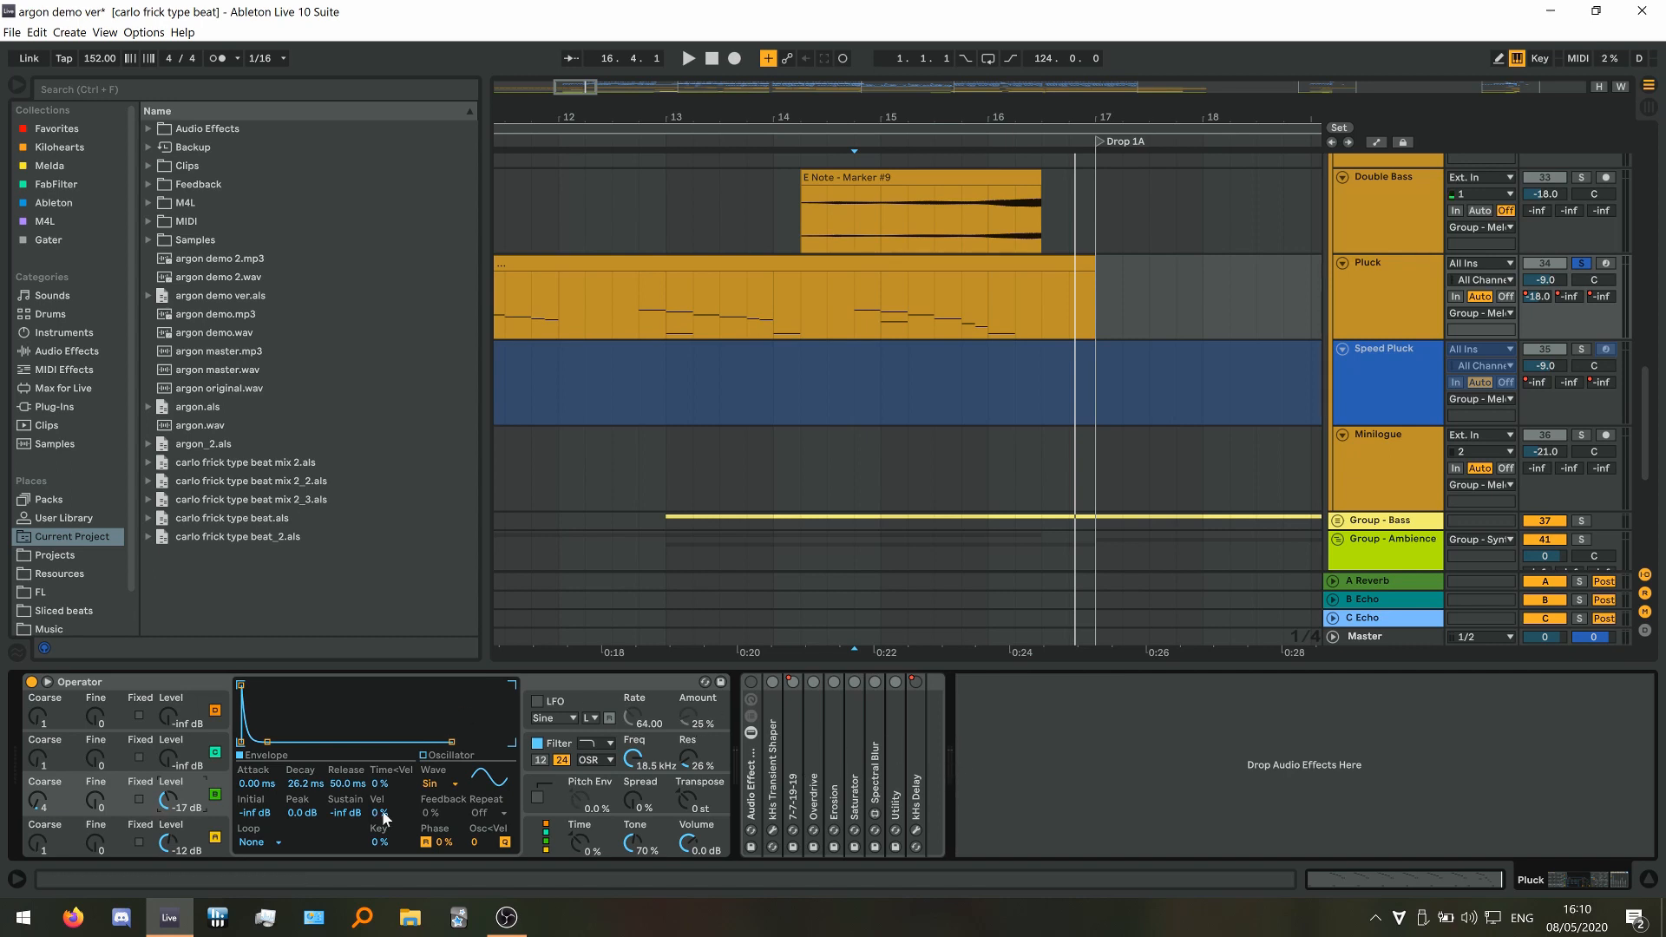
{"action": "left_click", "coordinate": [203, 845]}
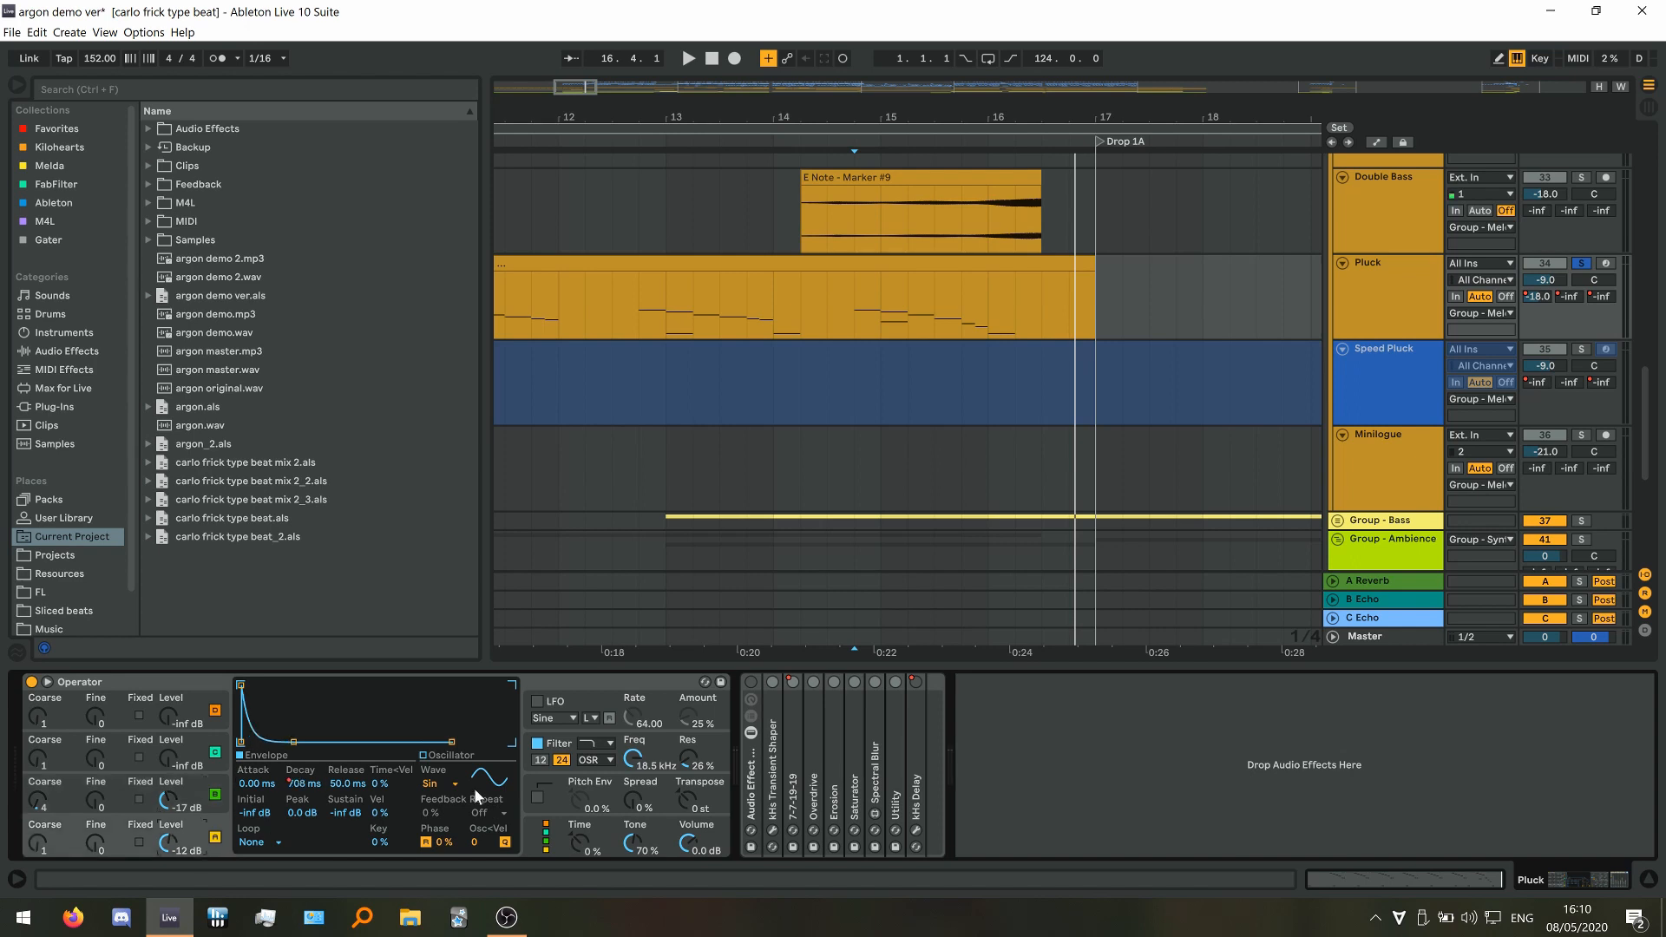
{"action": "left_click", "coordinate": [39, 807]}
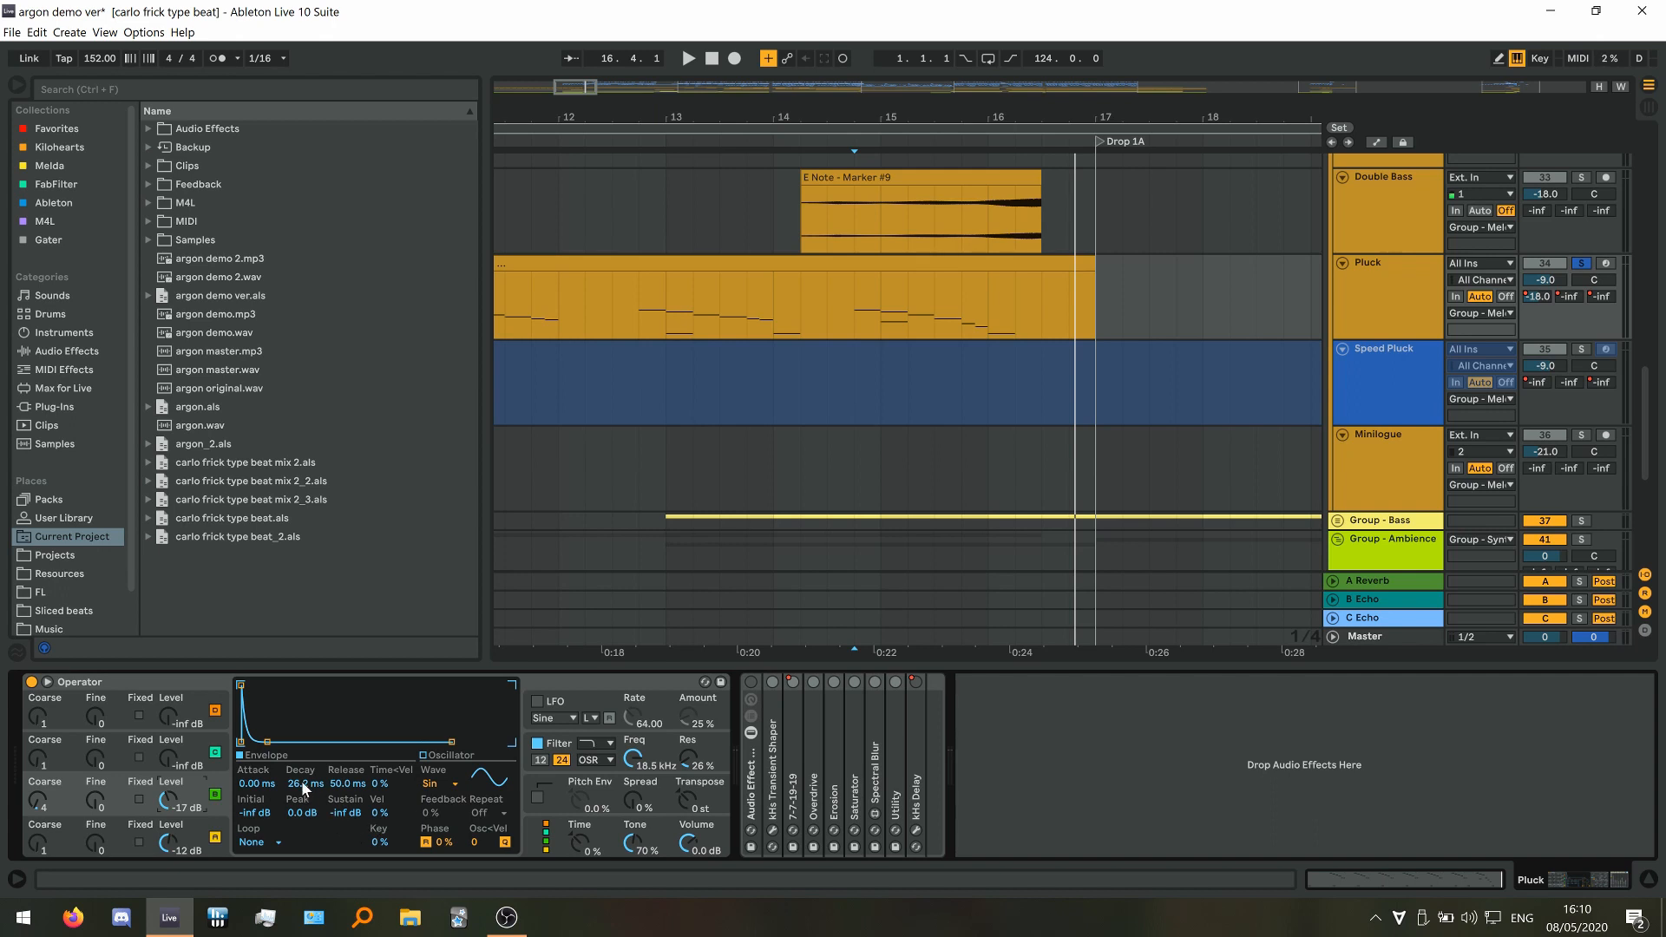
Compare the Pluck from 14.4.1 with Operator's oscillator B switched off and switched back on
{"action": "left_click", "coordinate": [861, 321]}
{"action": "left_click", "coordinate": [215, 794]}
{"action": "key", "text": "space"}
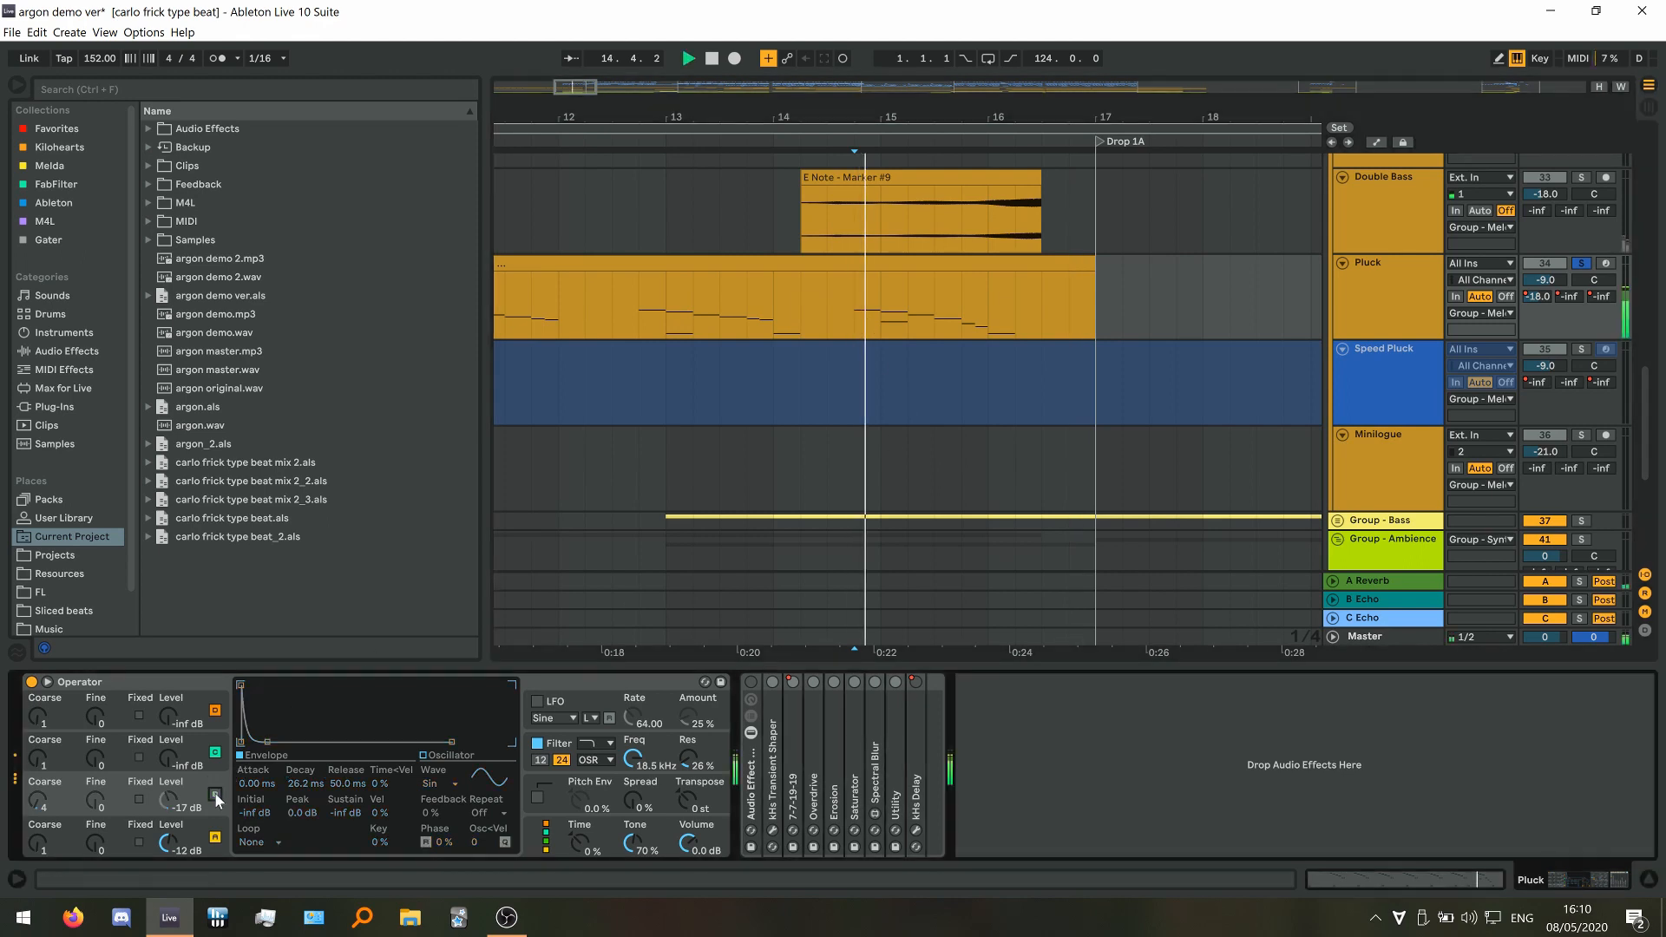
{"action": "key", "text": "space"}
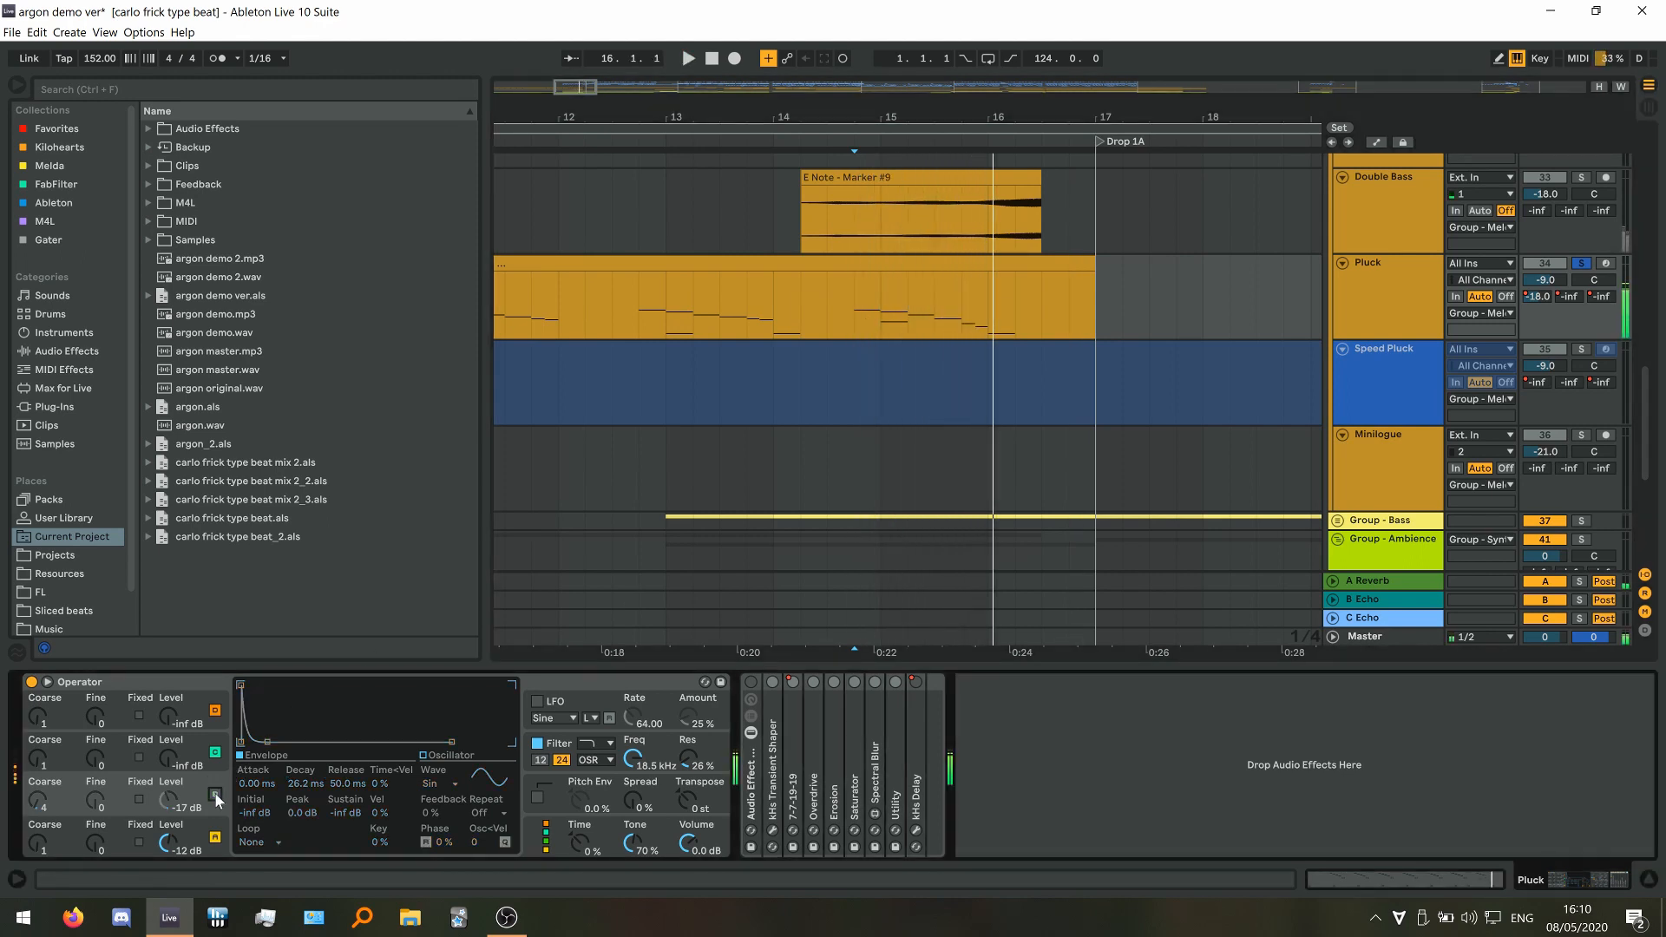
{"action": "left_click", "coordinate": [216, 794]}
{"action": "key", "text": "space"}
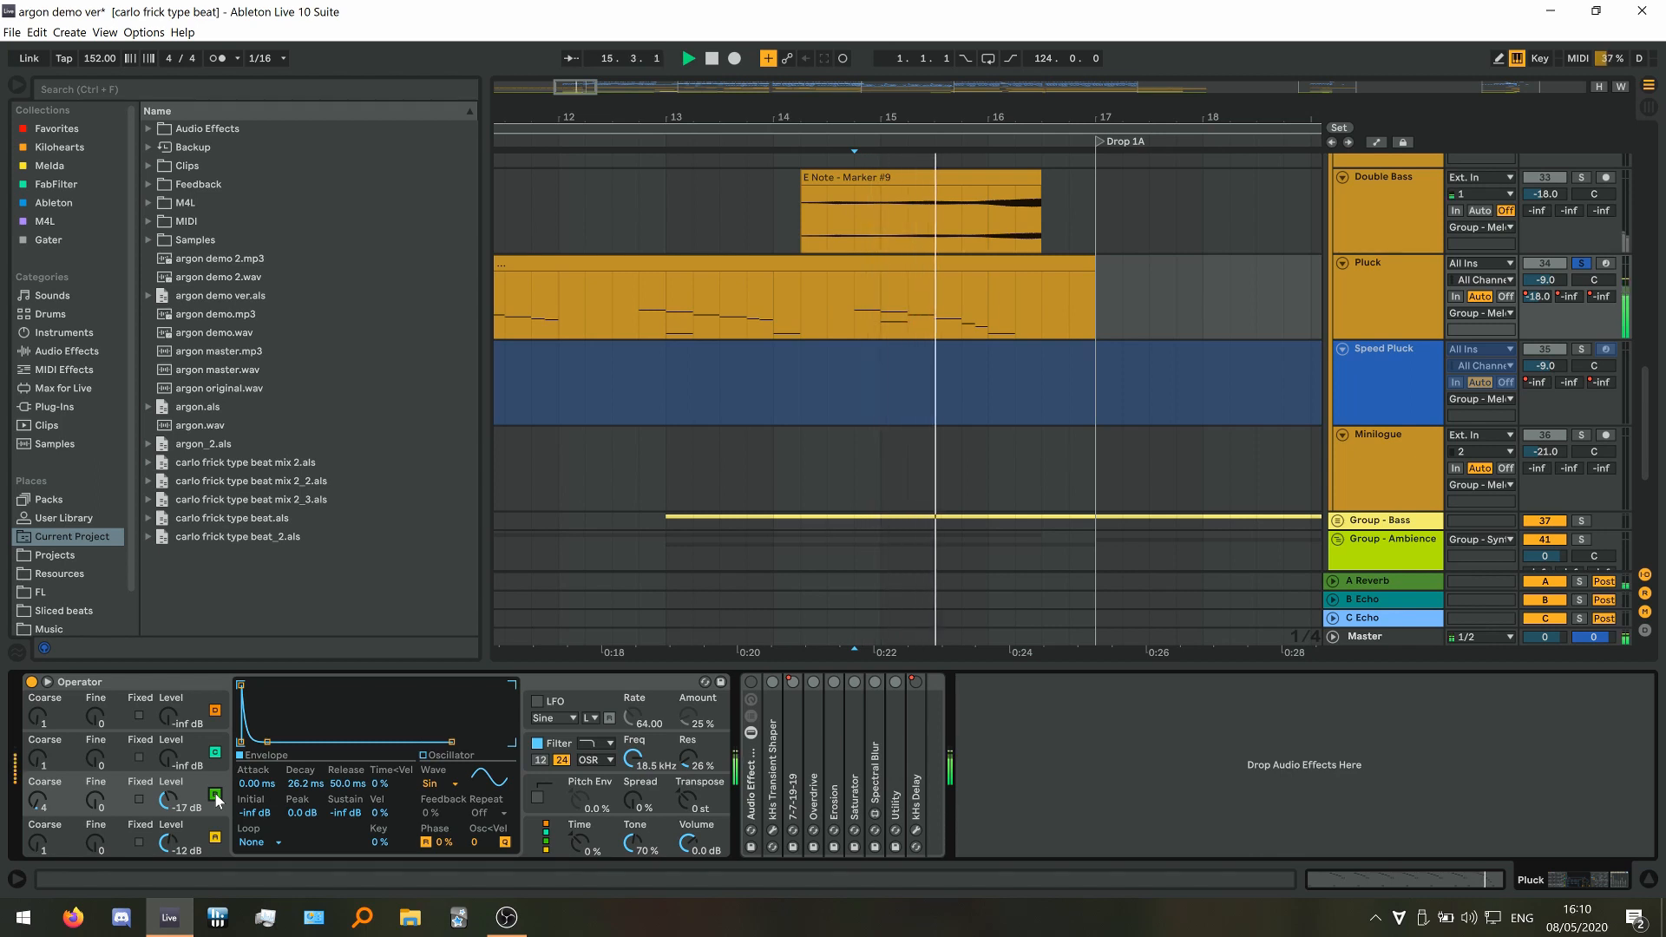
{"action": "key", "text": "space"}
View Operator's filter settings and display oscillator A's Ae Decay automation on the Pluck track
{"action": "left_click", "coordinate": [662, 746]}
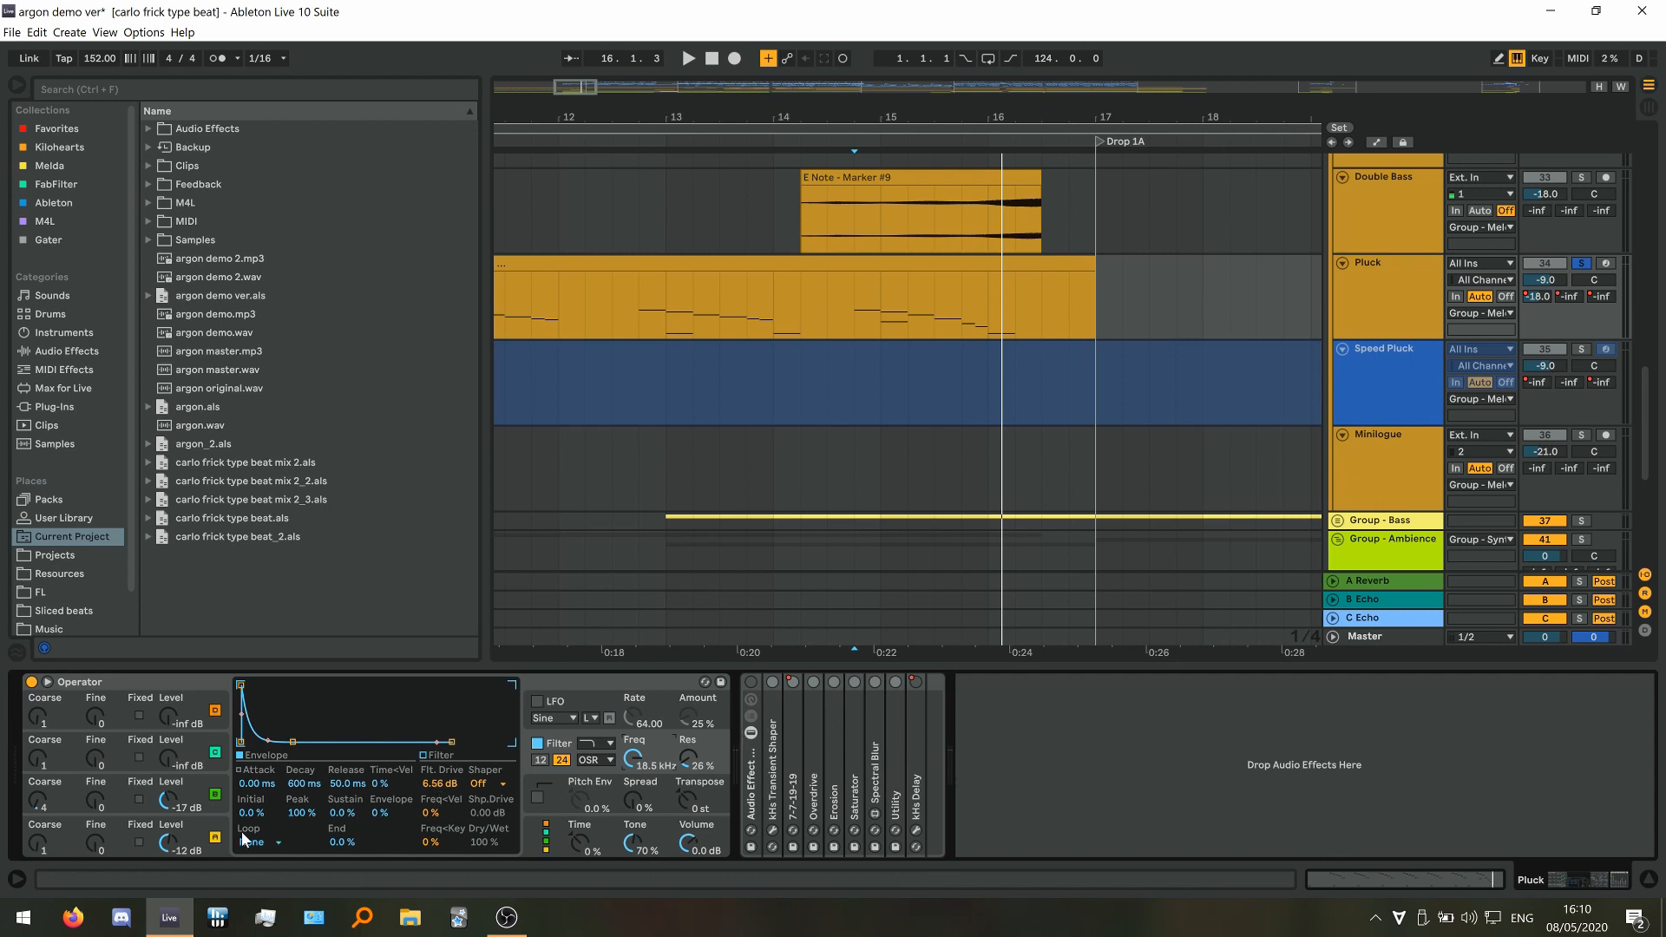
{"action": "left_click", "coordinate": [196, 839]}
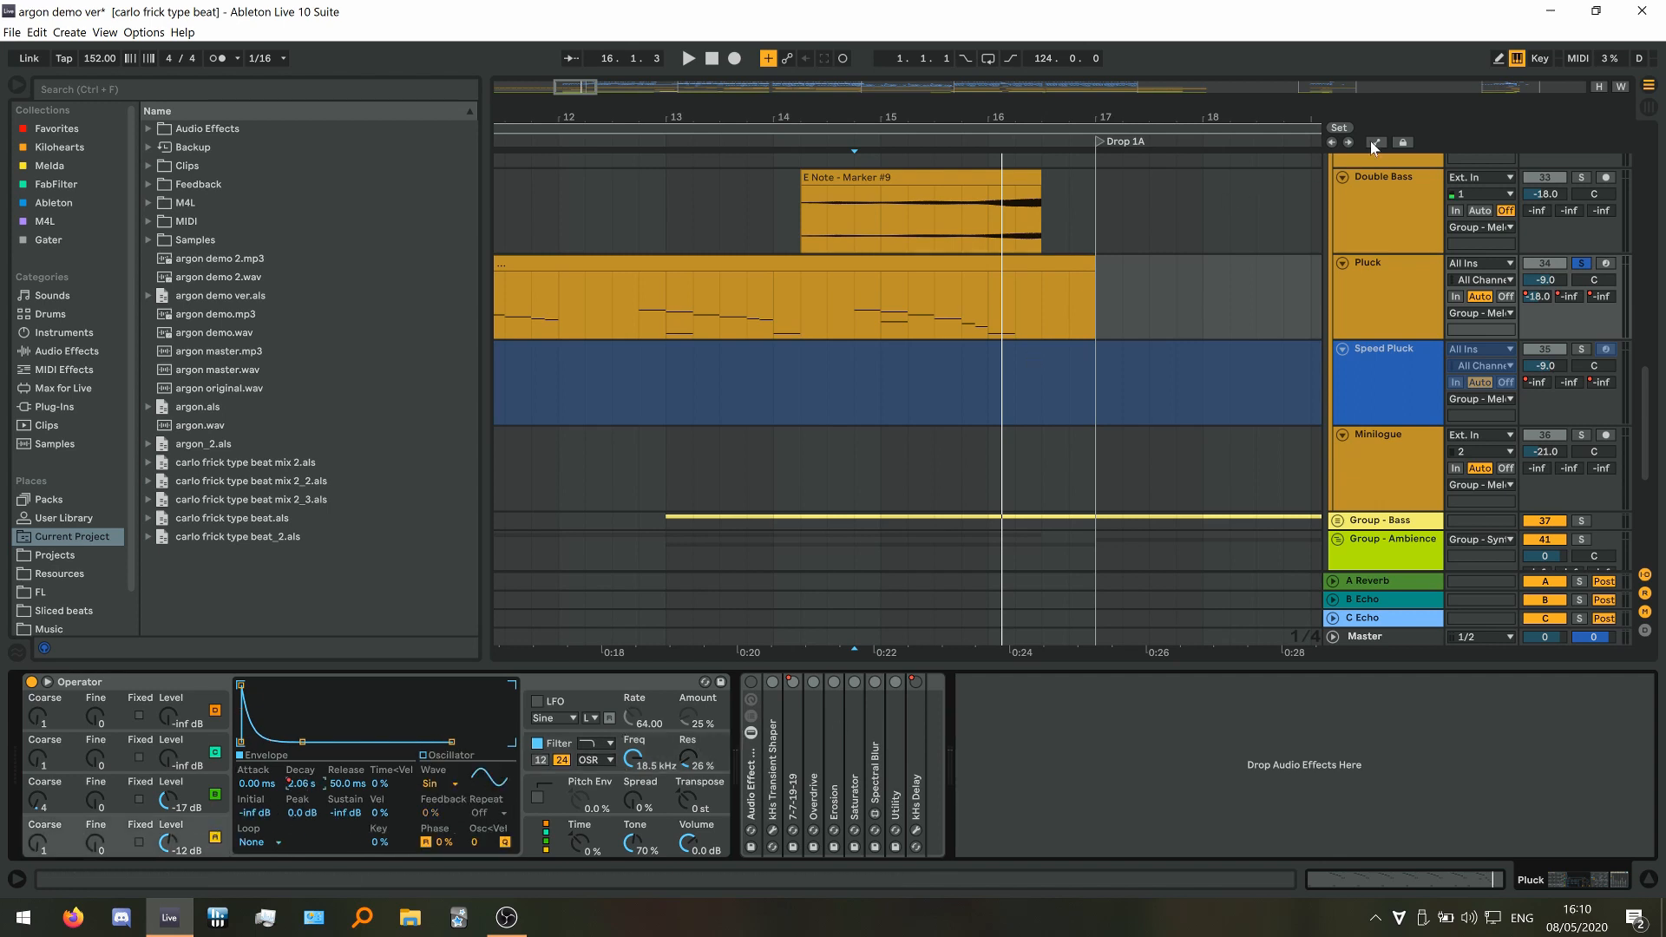
{"action": "key", "text": "a"}
{"action": "scroll", "coordinate": [831, 343], "scroll_direction": "down", "scroll_amount": 3, "text": "ctrl"}
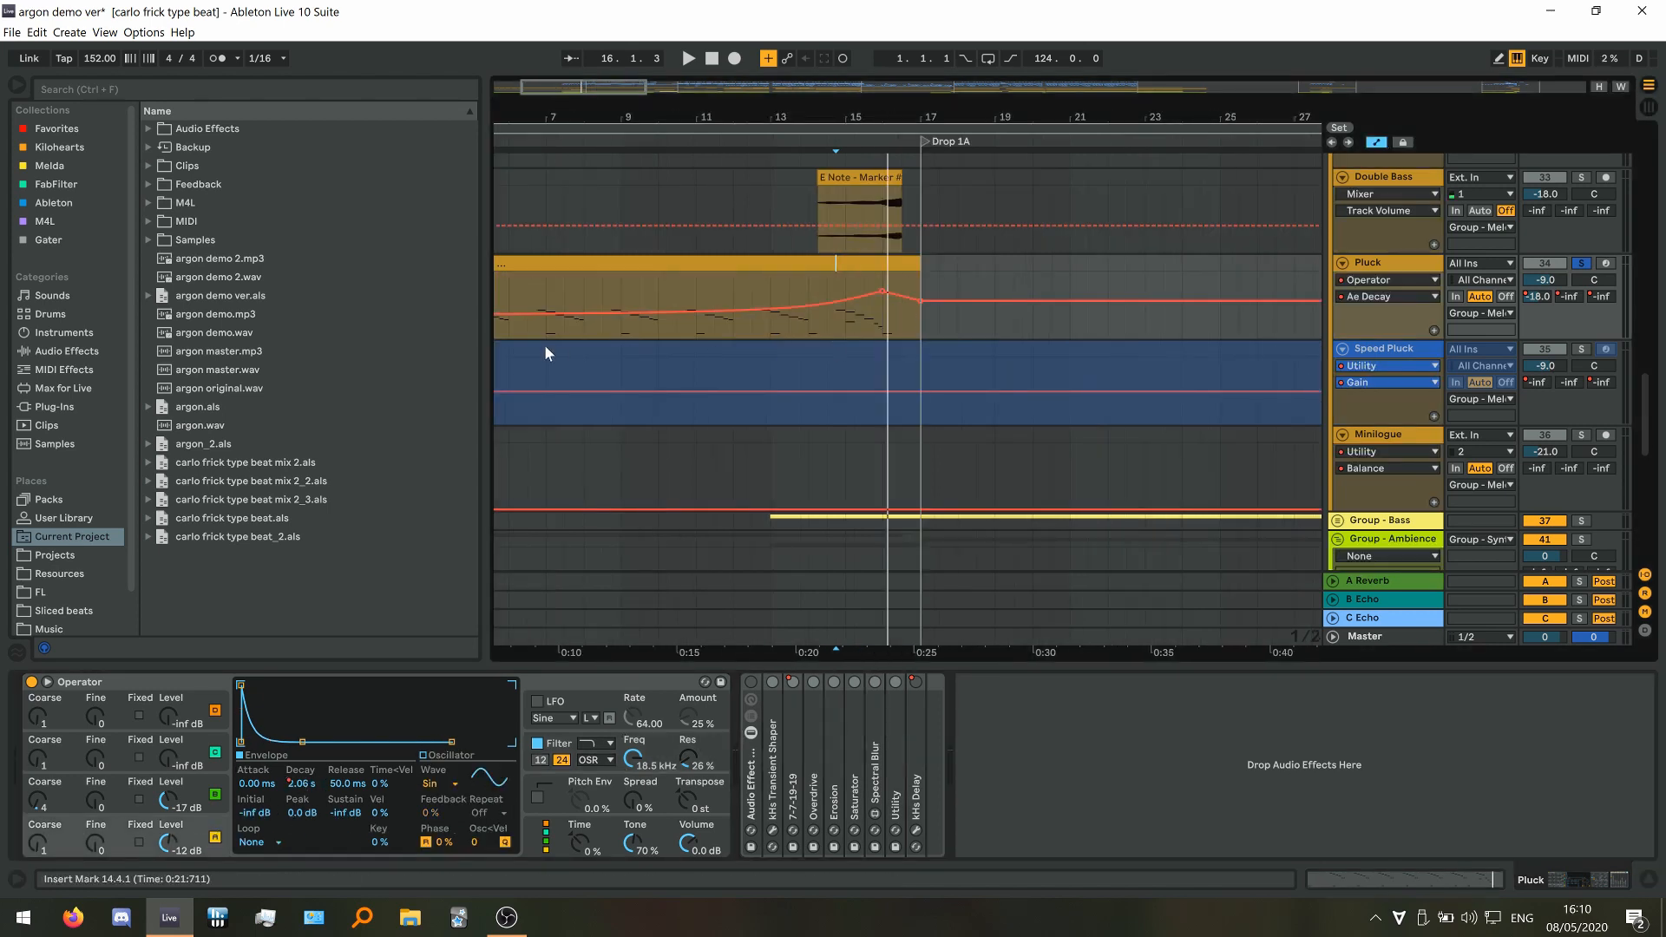
{"action": "scroll", "coordinate": [720, 330], "scroll_direction": "down", "scroll_amount": 3, "text": "ctrl"}
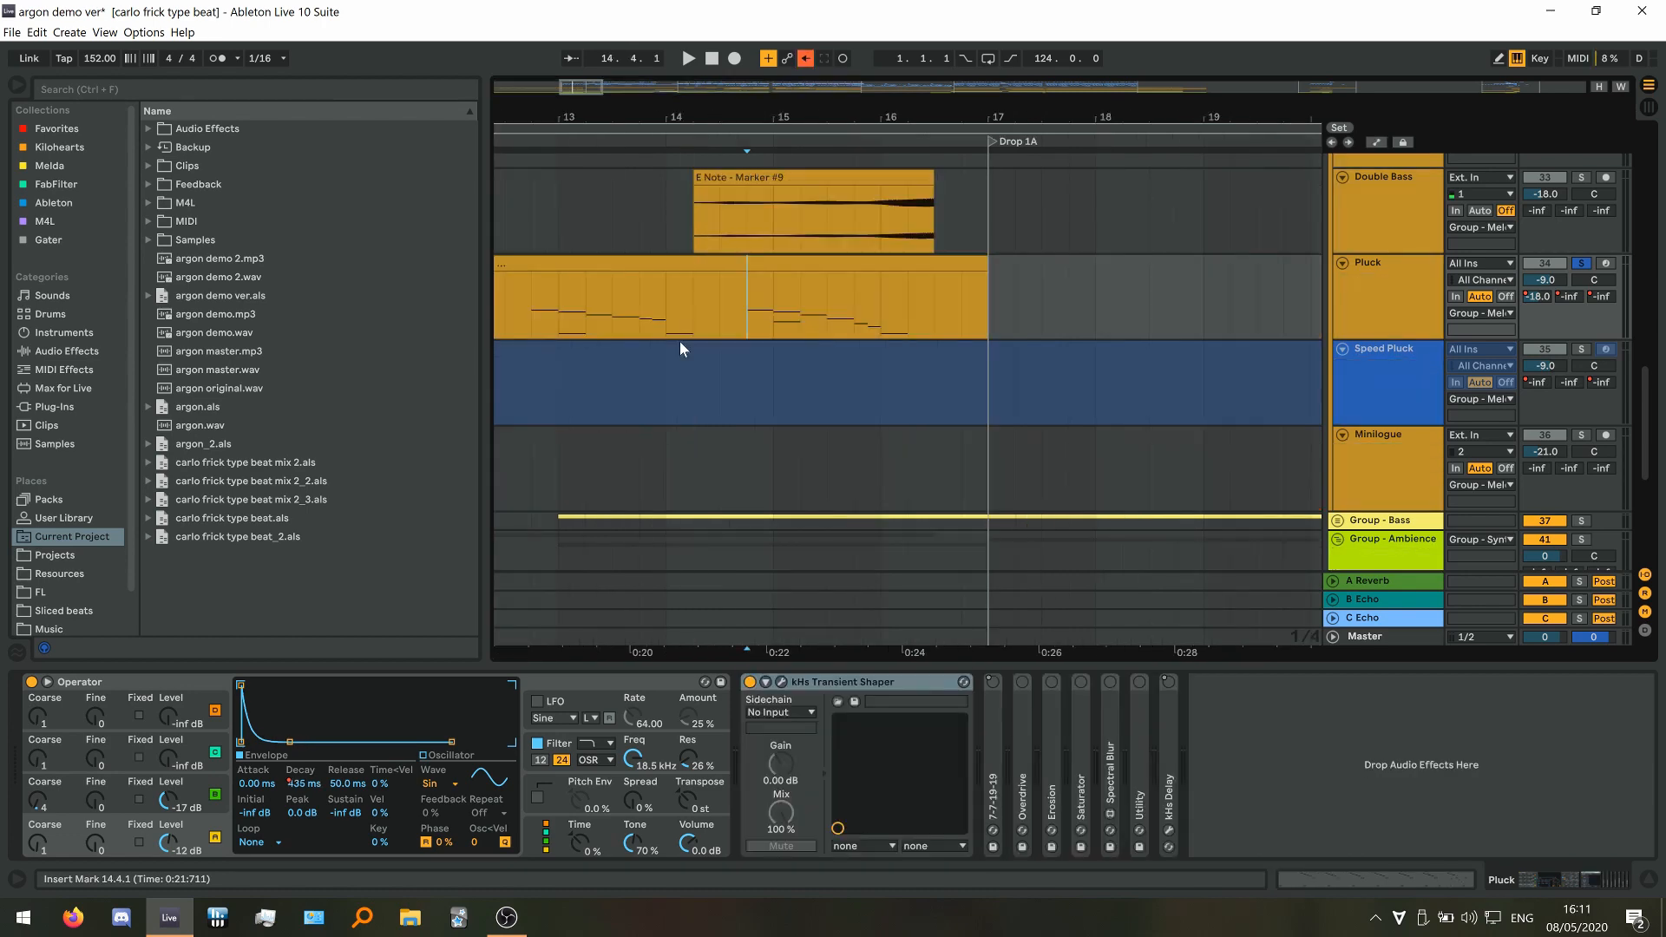
Open the Pluck track's kHs Transient Shaper plug-in window and move it over the arrangement
{"action": "left_click", "coordinate": [781, 682]}
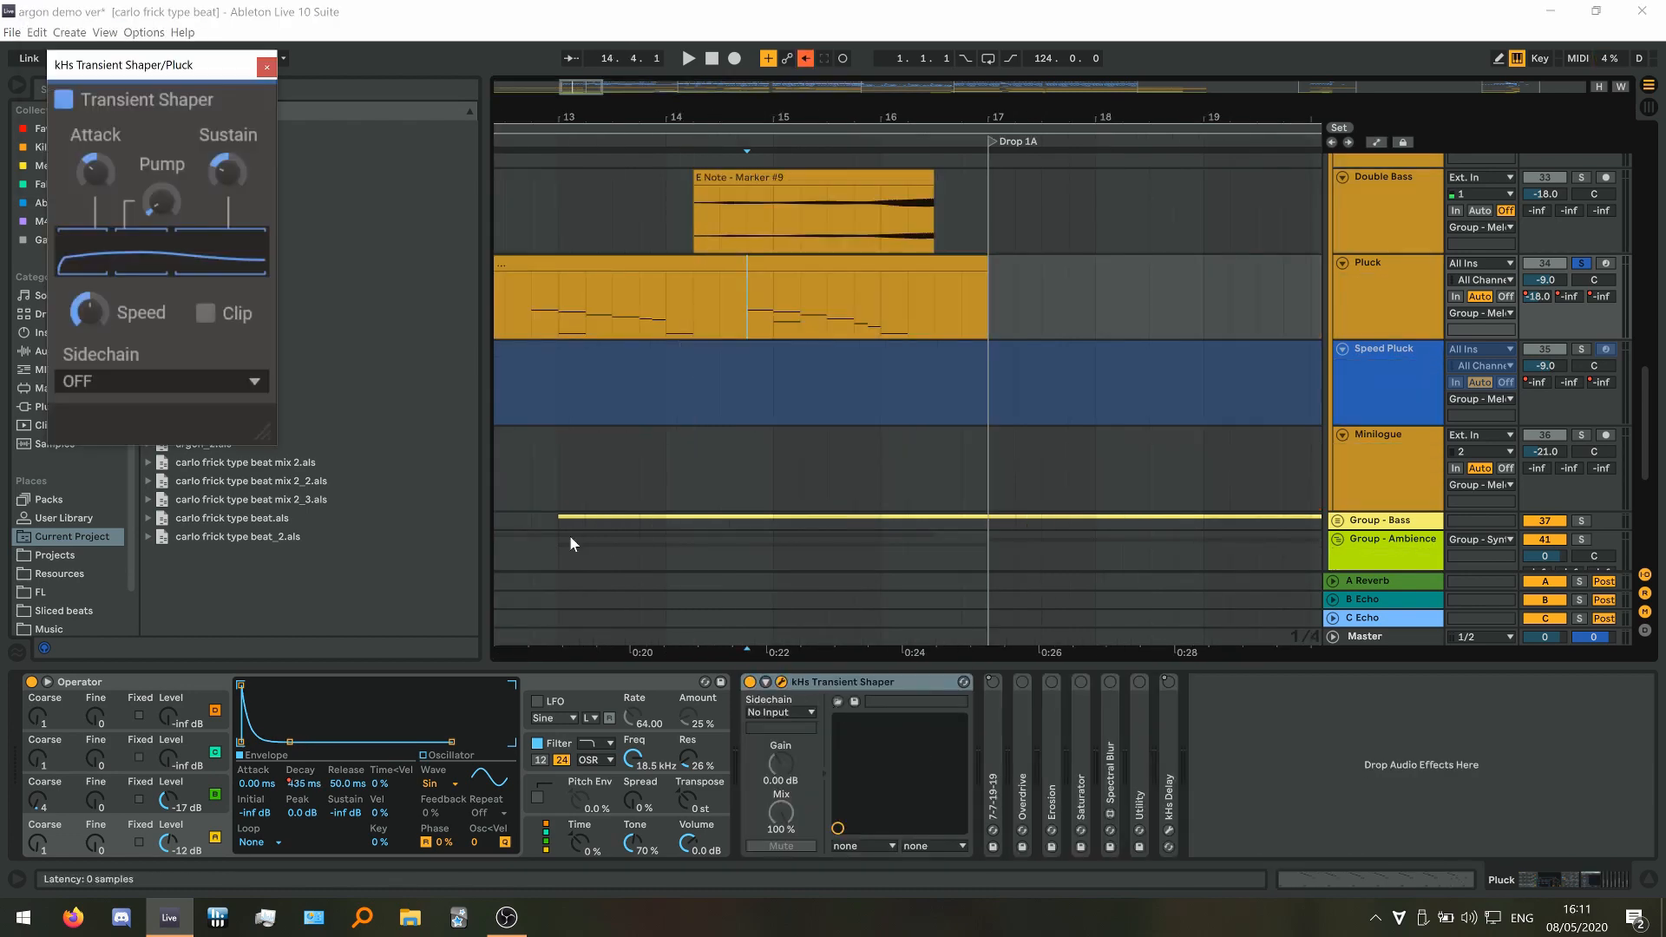
{"action": "left_click_drag", "start_coordinate": [147, 70], "coordinate": [679, 168]}
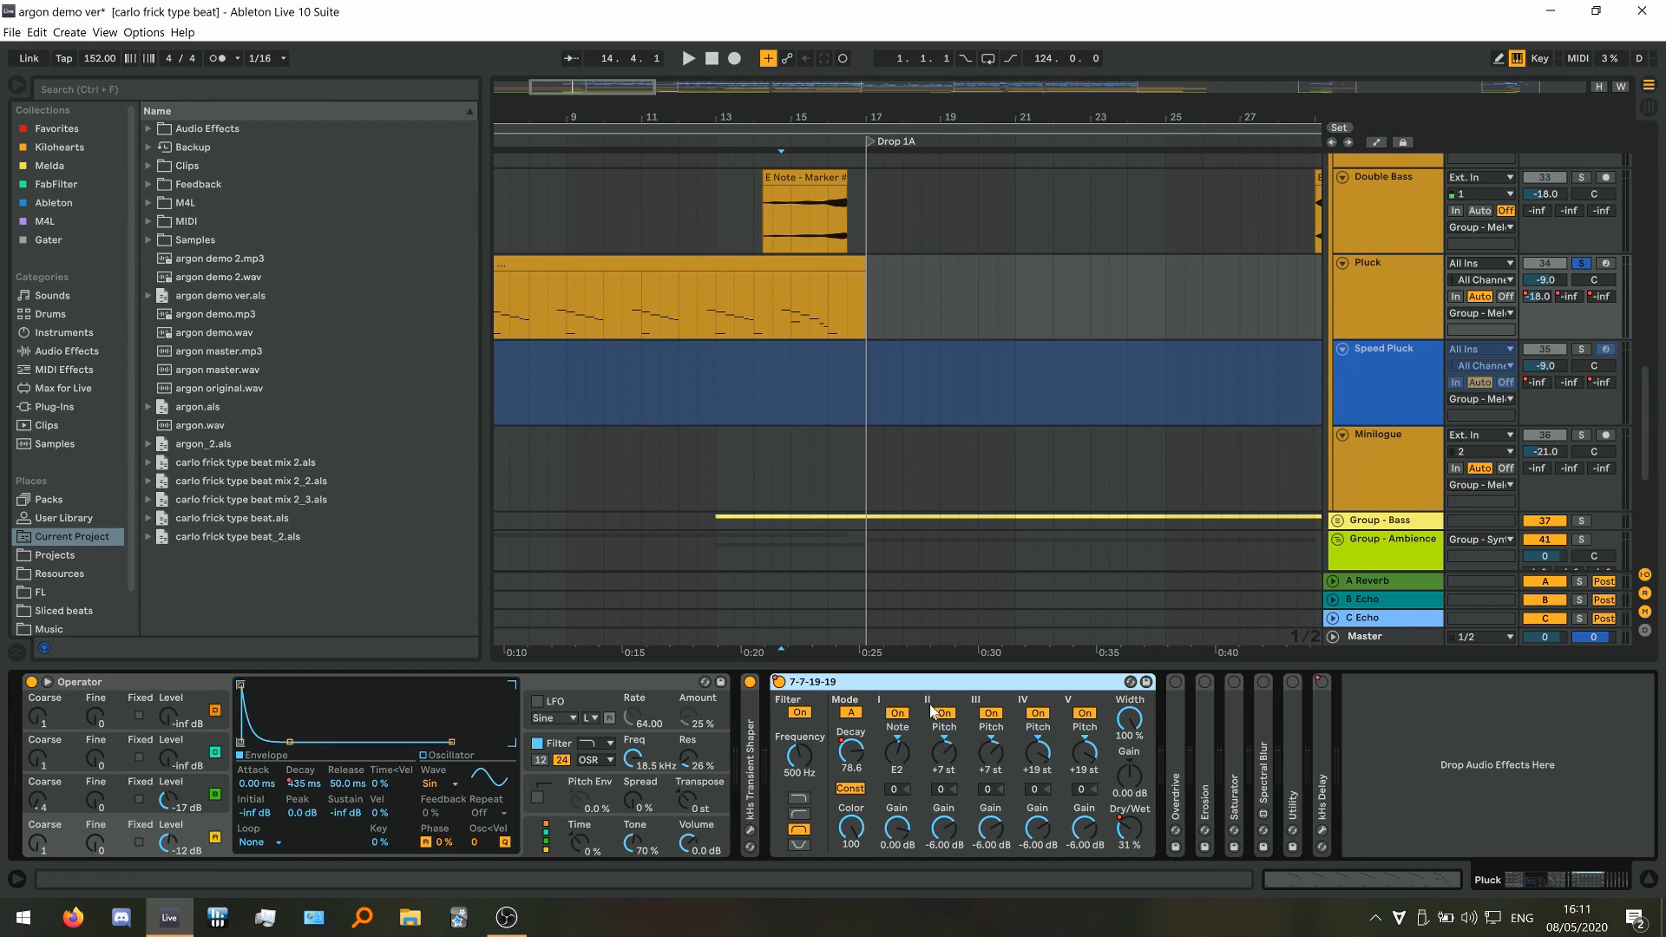
Inspect the pitches of resonators II and III in 7-7-19-19 and play the Pluck from bar 15 with automation displayed
{"action": "left_click", "coordinate": [943, 763]}
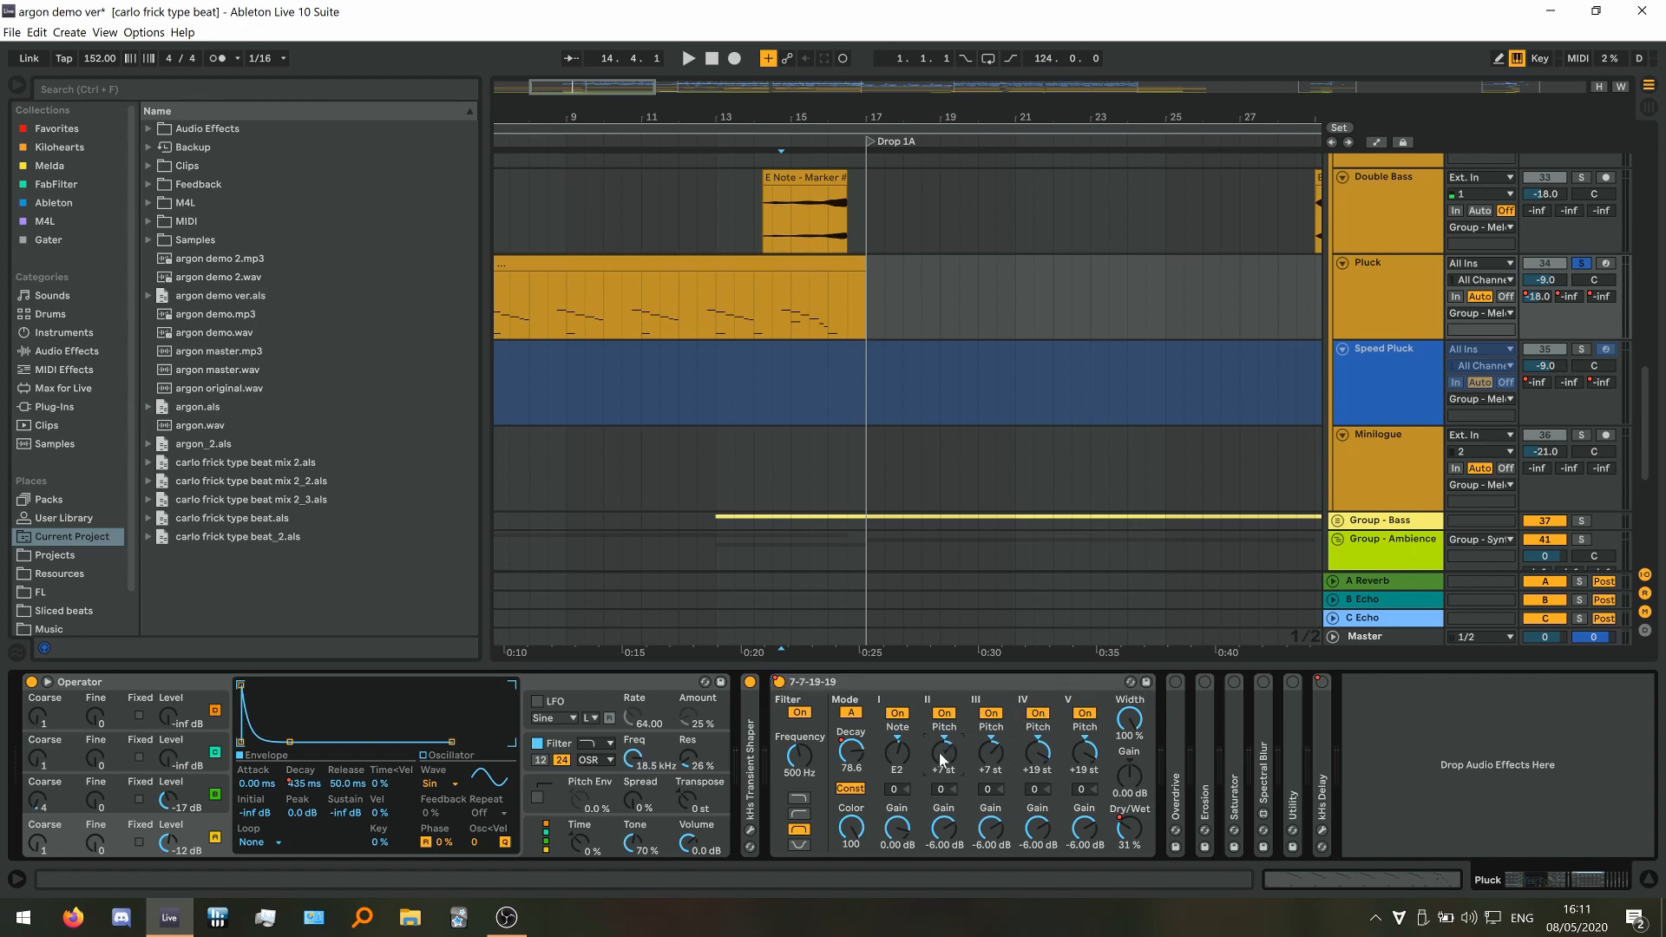
{"action": "left_click", "coordinate": [994, 756]}
{"action": "left_click", "coordinate": [1377, 141]}
{"action": "left_click", "coordinate": [788, 285]}
{"action": "key", "text": "space"}
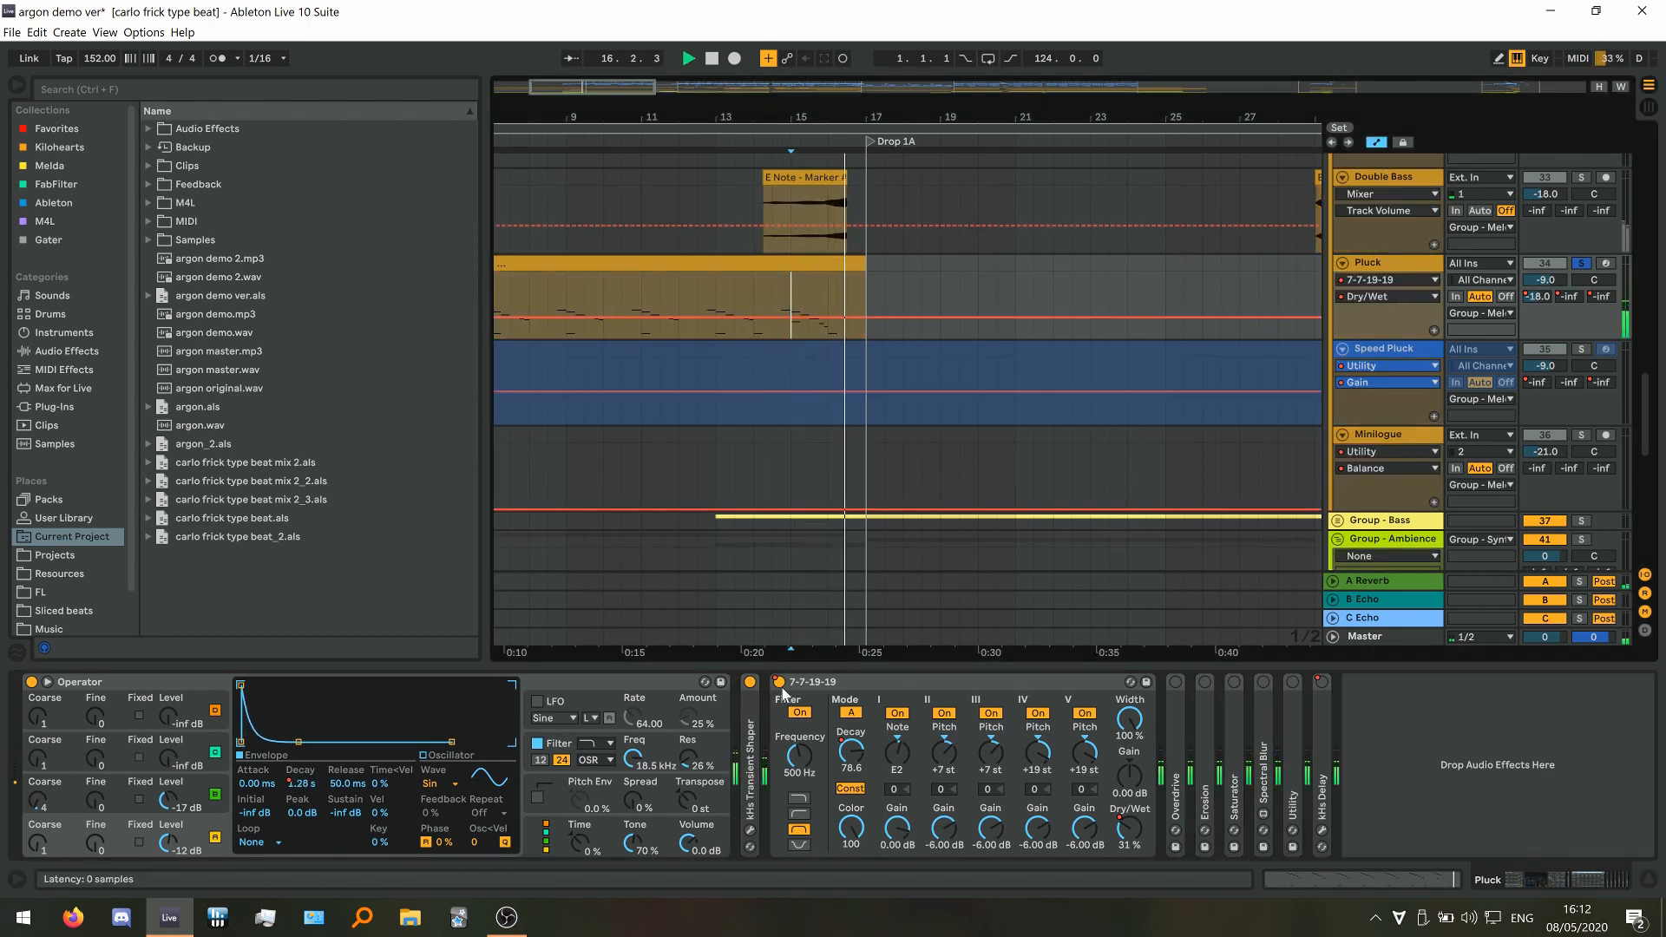
{"action": "key", "text": "space"}
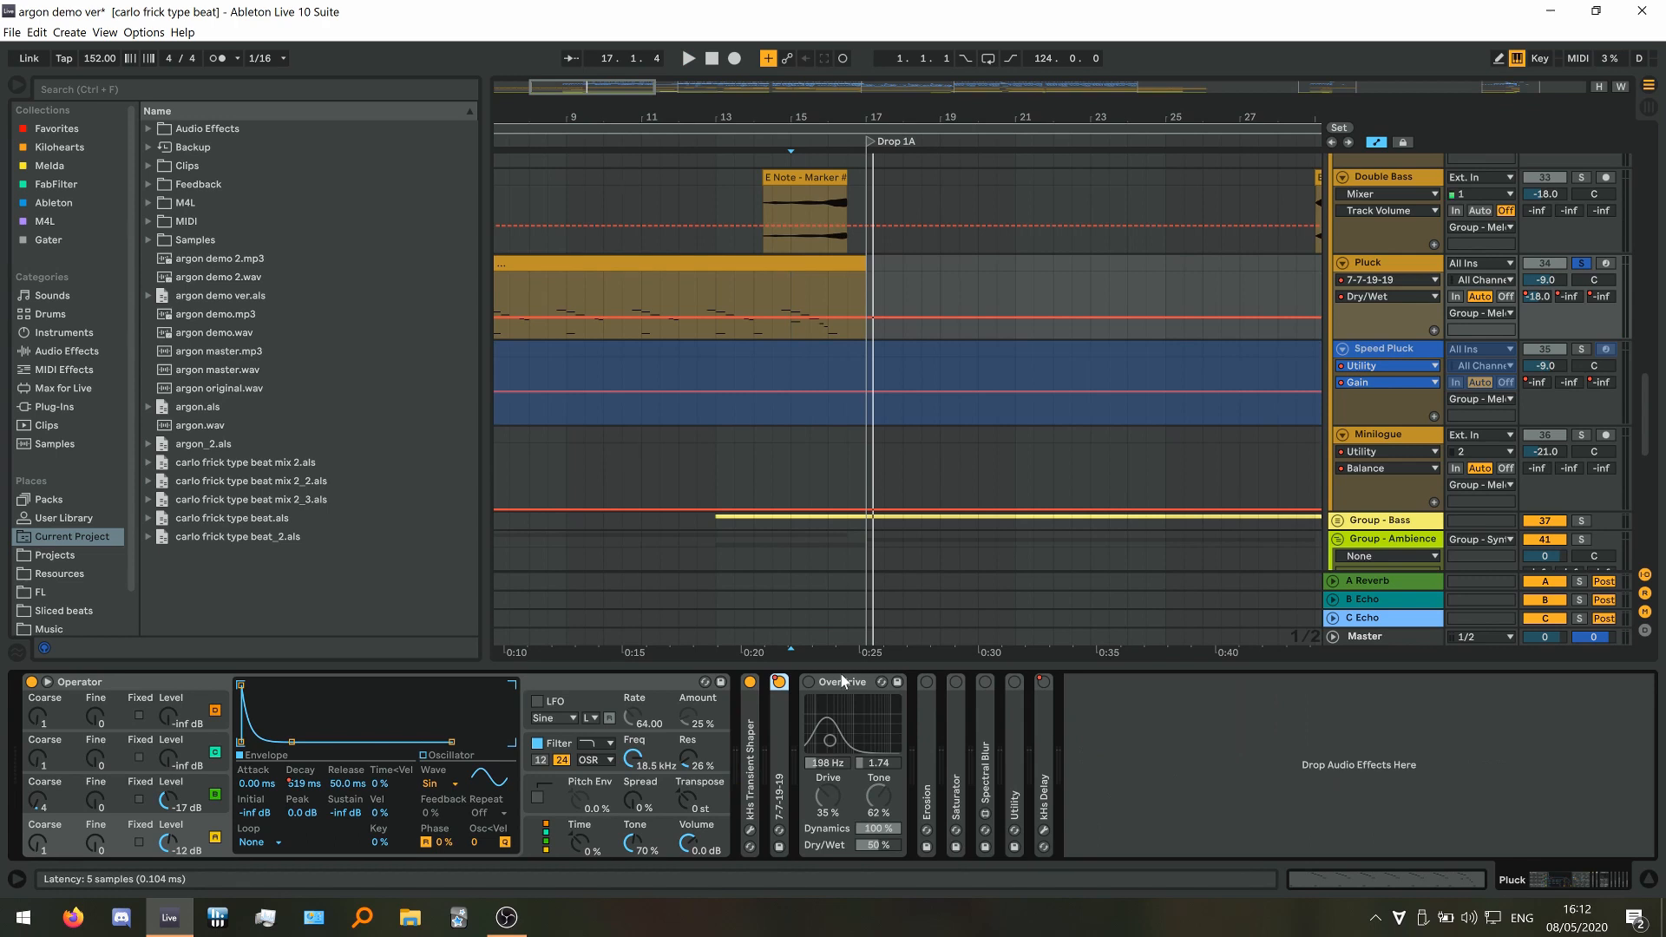
Turn on the Pluck track's Overdrive and audition it from 14.4.1
{"action": "left_click", "coordinate": [842, 681]}
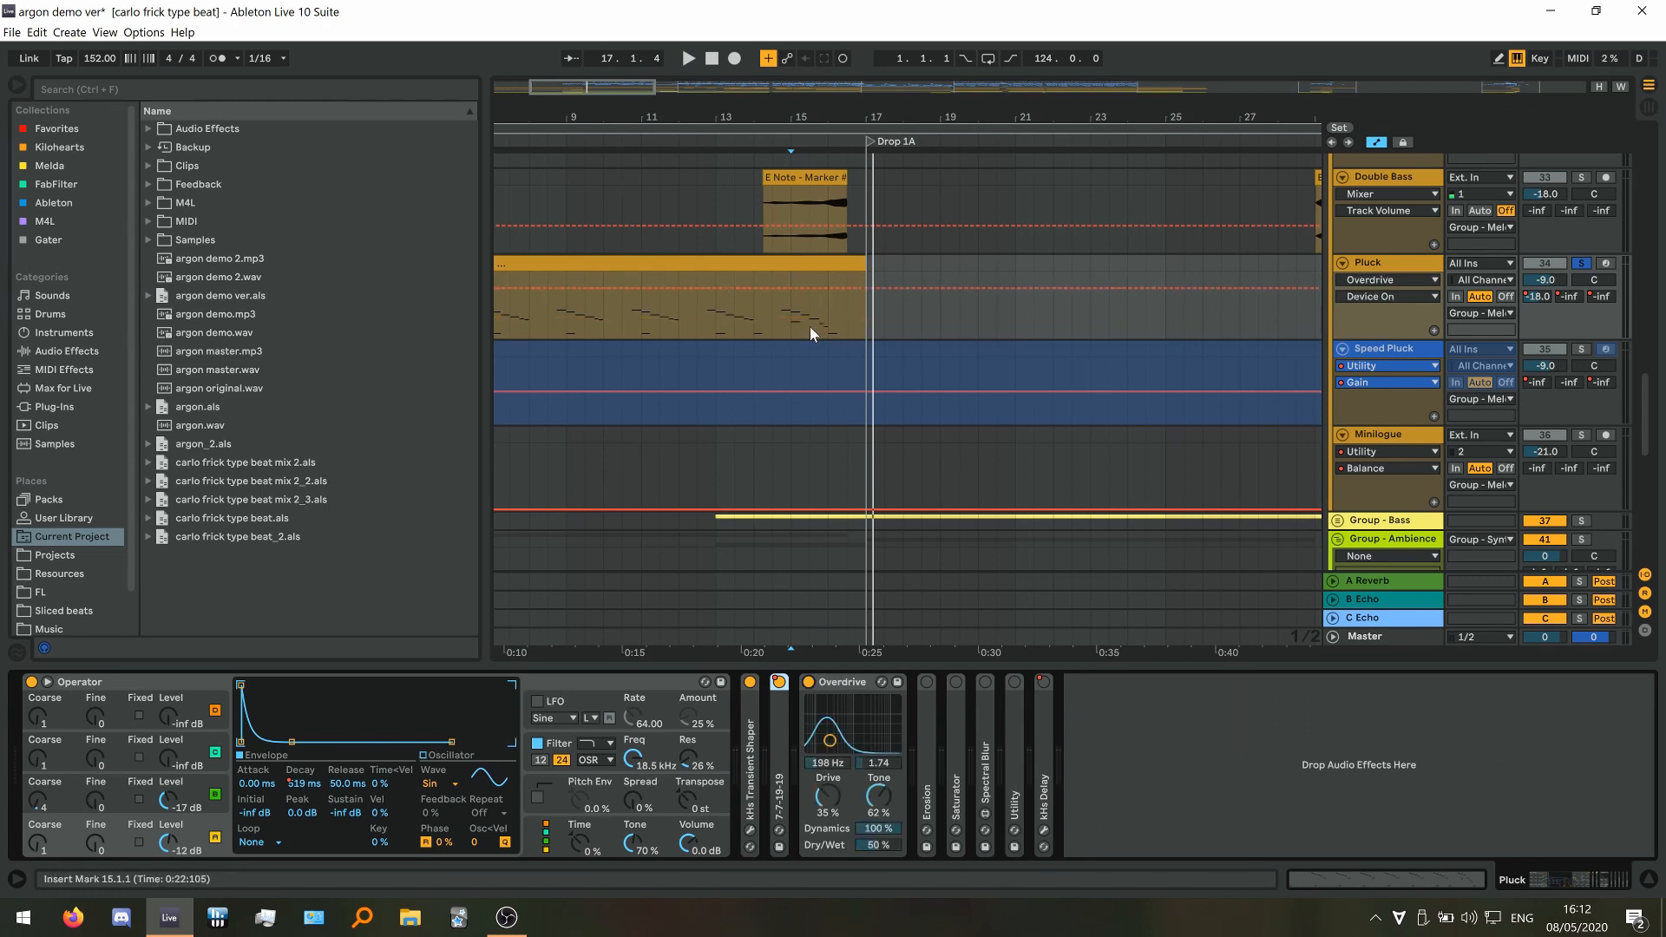
{"action": "scroll", "coordinate": [768, 322], "scroll_direction": "up", "scroll_amount": 2}
{"action": "left_click", "coordinate": [736, 309]}
{"action": "key", "text": "space"}
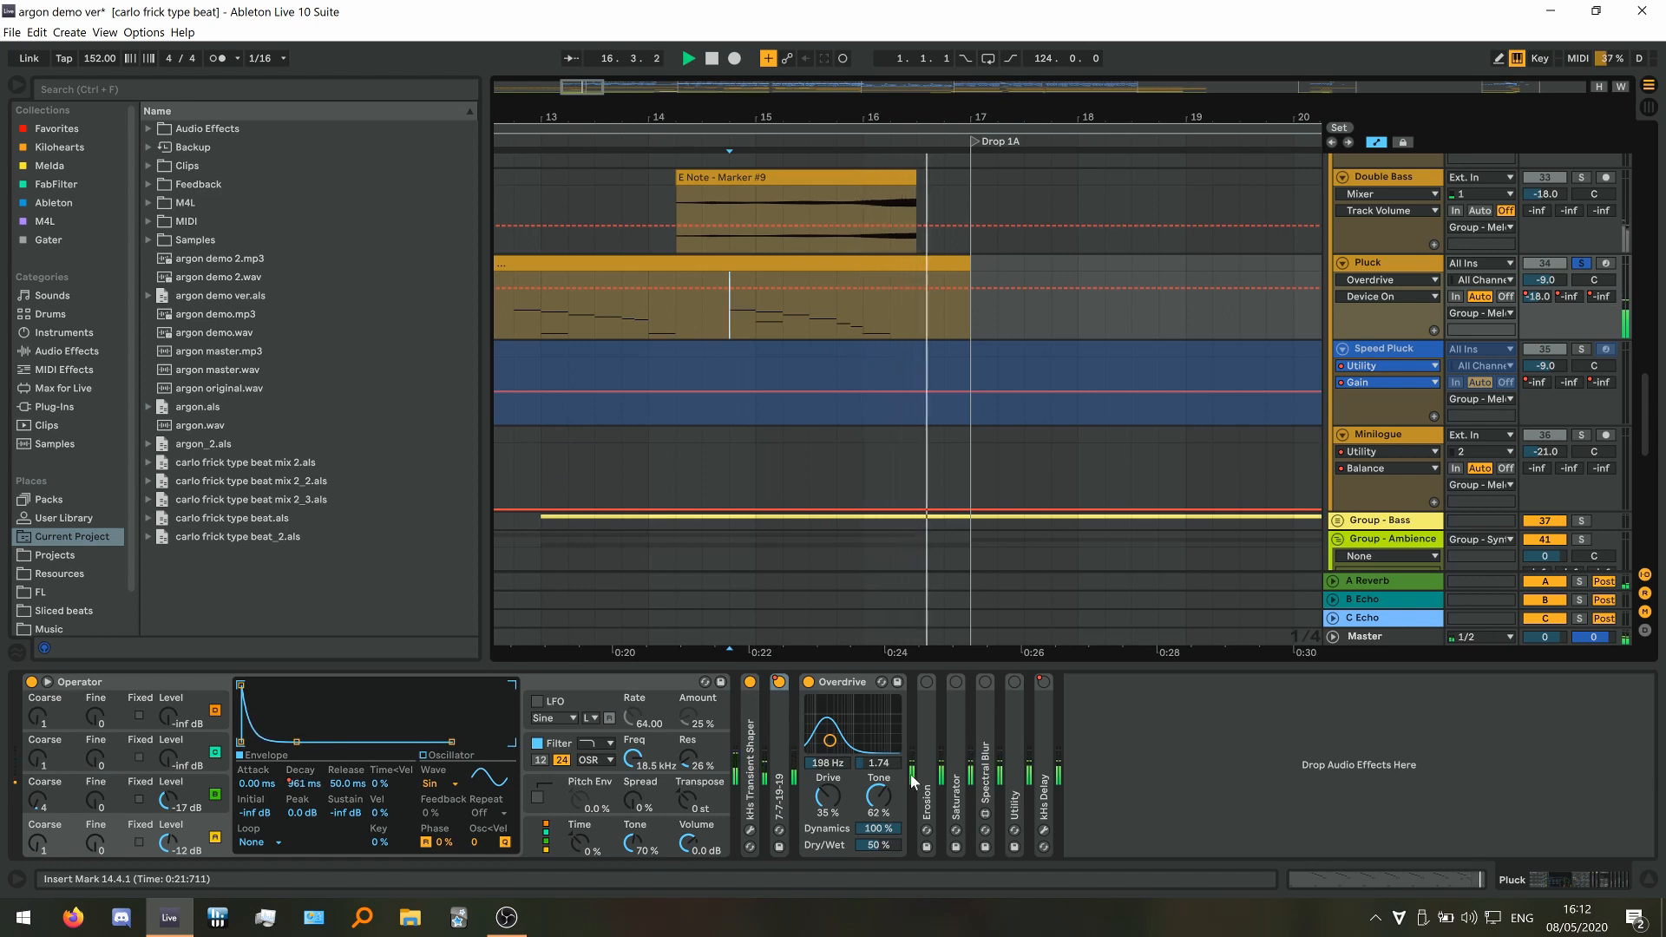
Collapse the Overdrive, expand and turn on Erosion, and audition the Pluck from 14.4.1
{"action": "double_click", "coordinate": [856, 683]}
{"action": "double_click", "coordinate": [835, 727]}
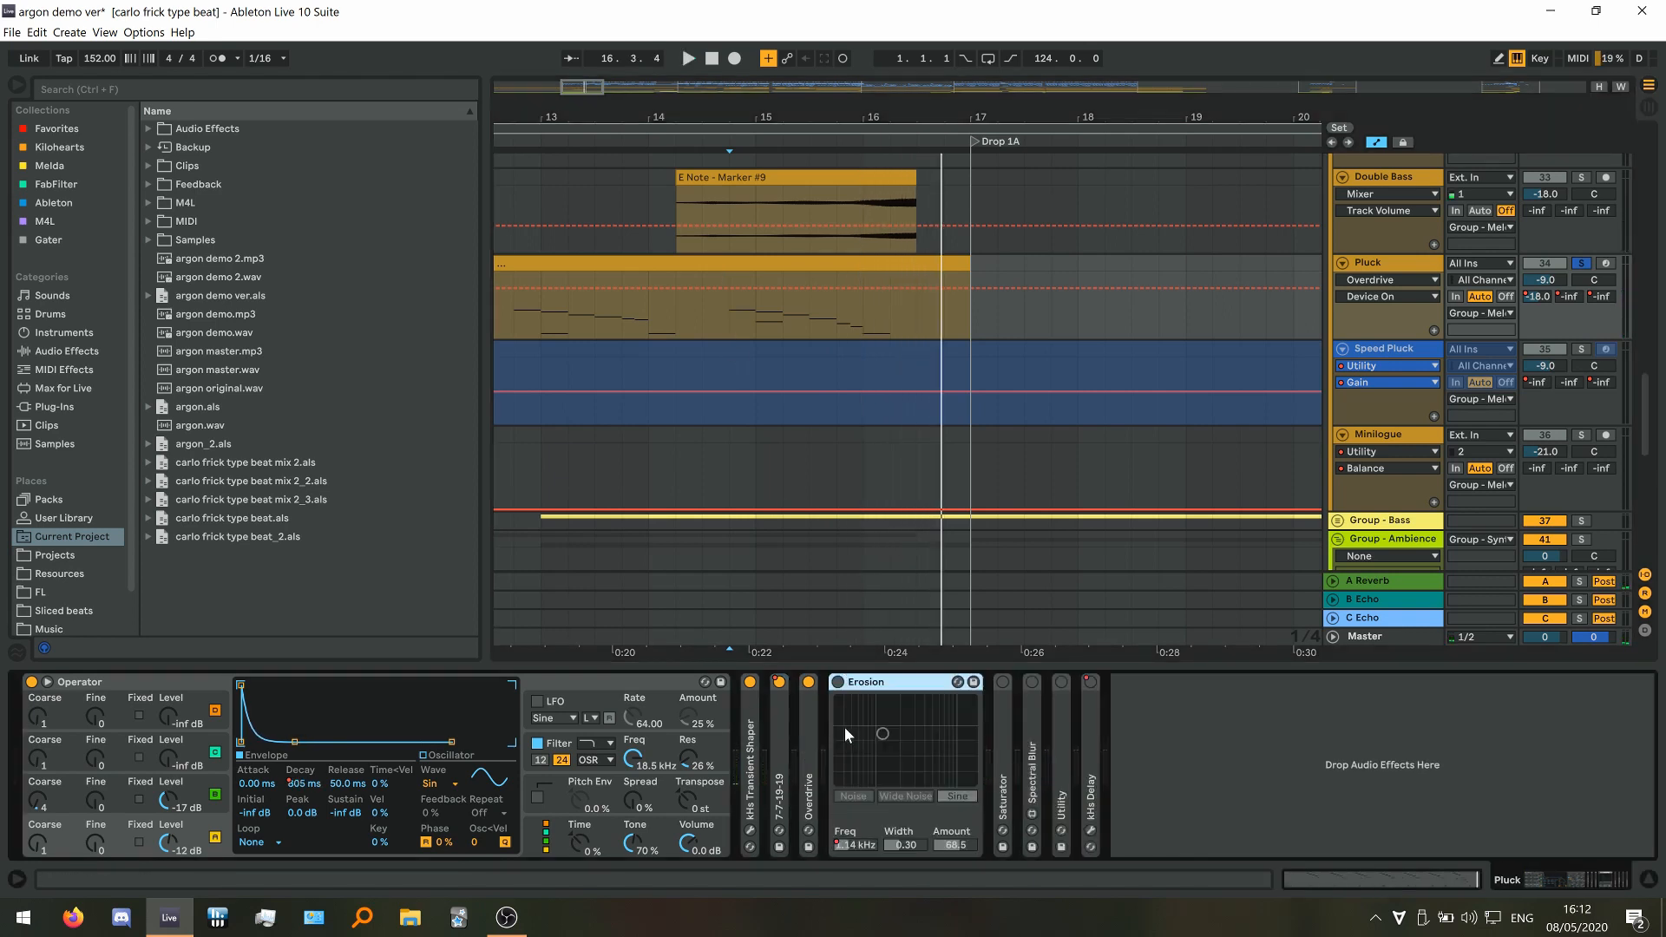
{"action": "left_click", "coordinate": [838, 683]}
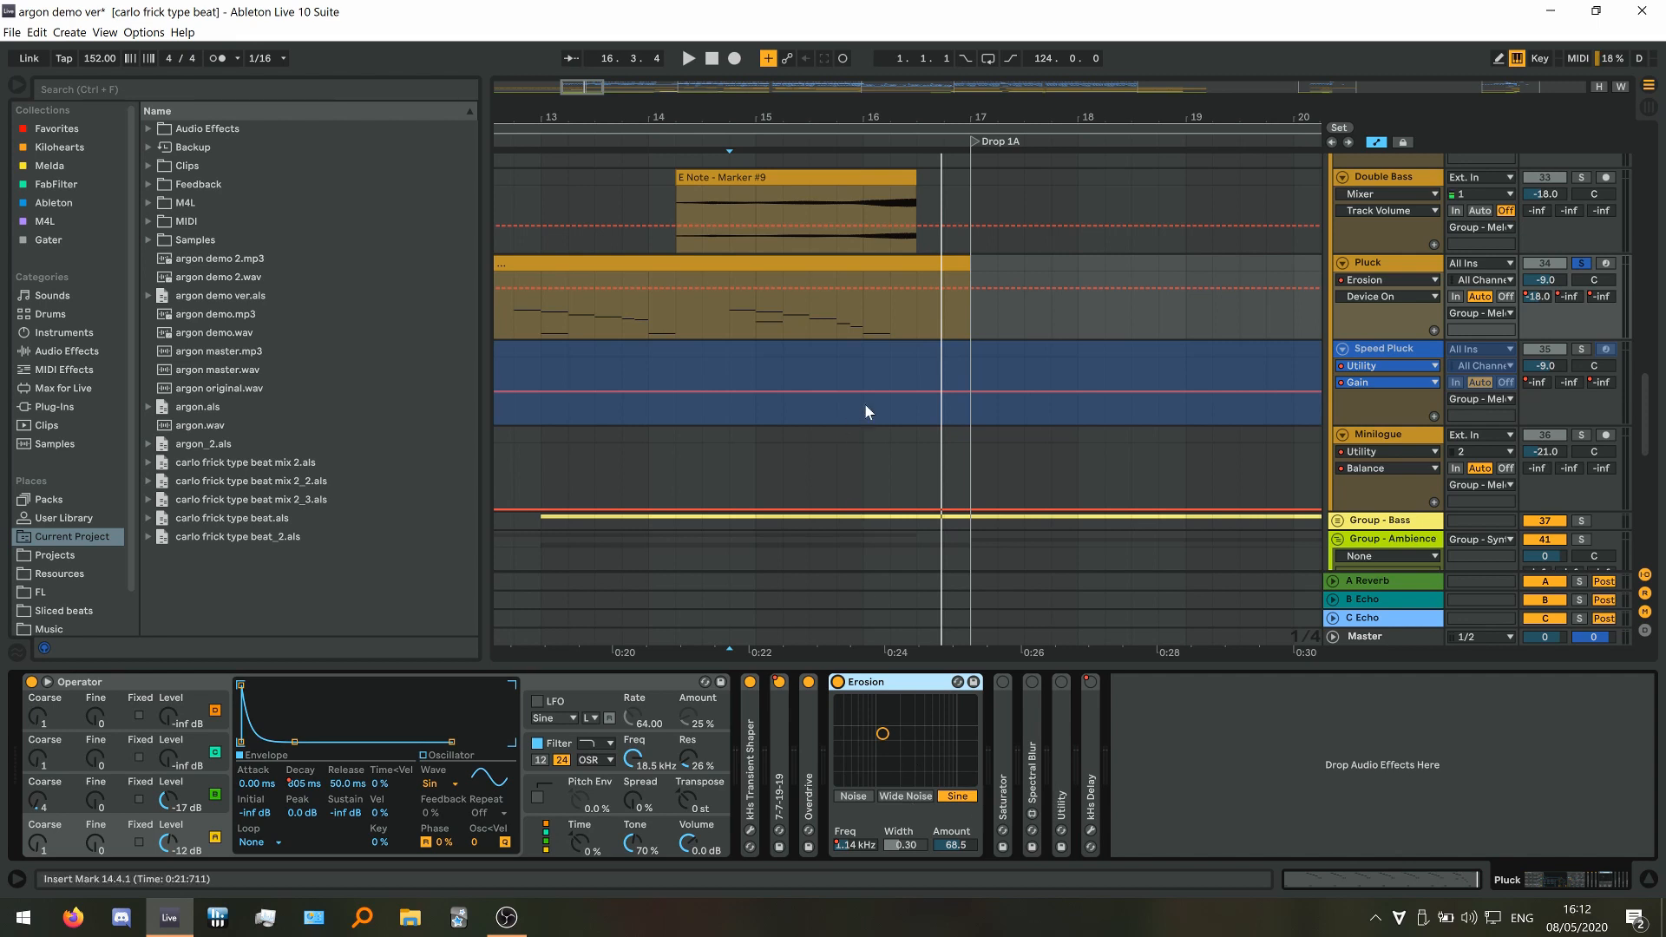
{"action": "key", "text": "space"}
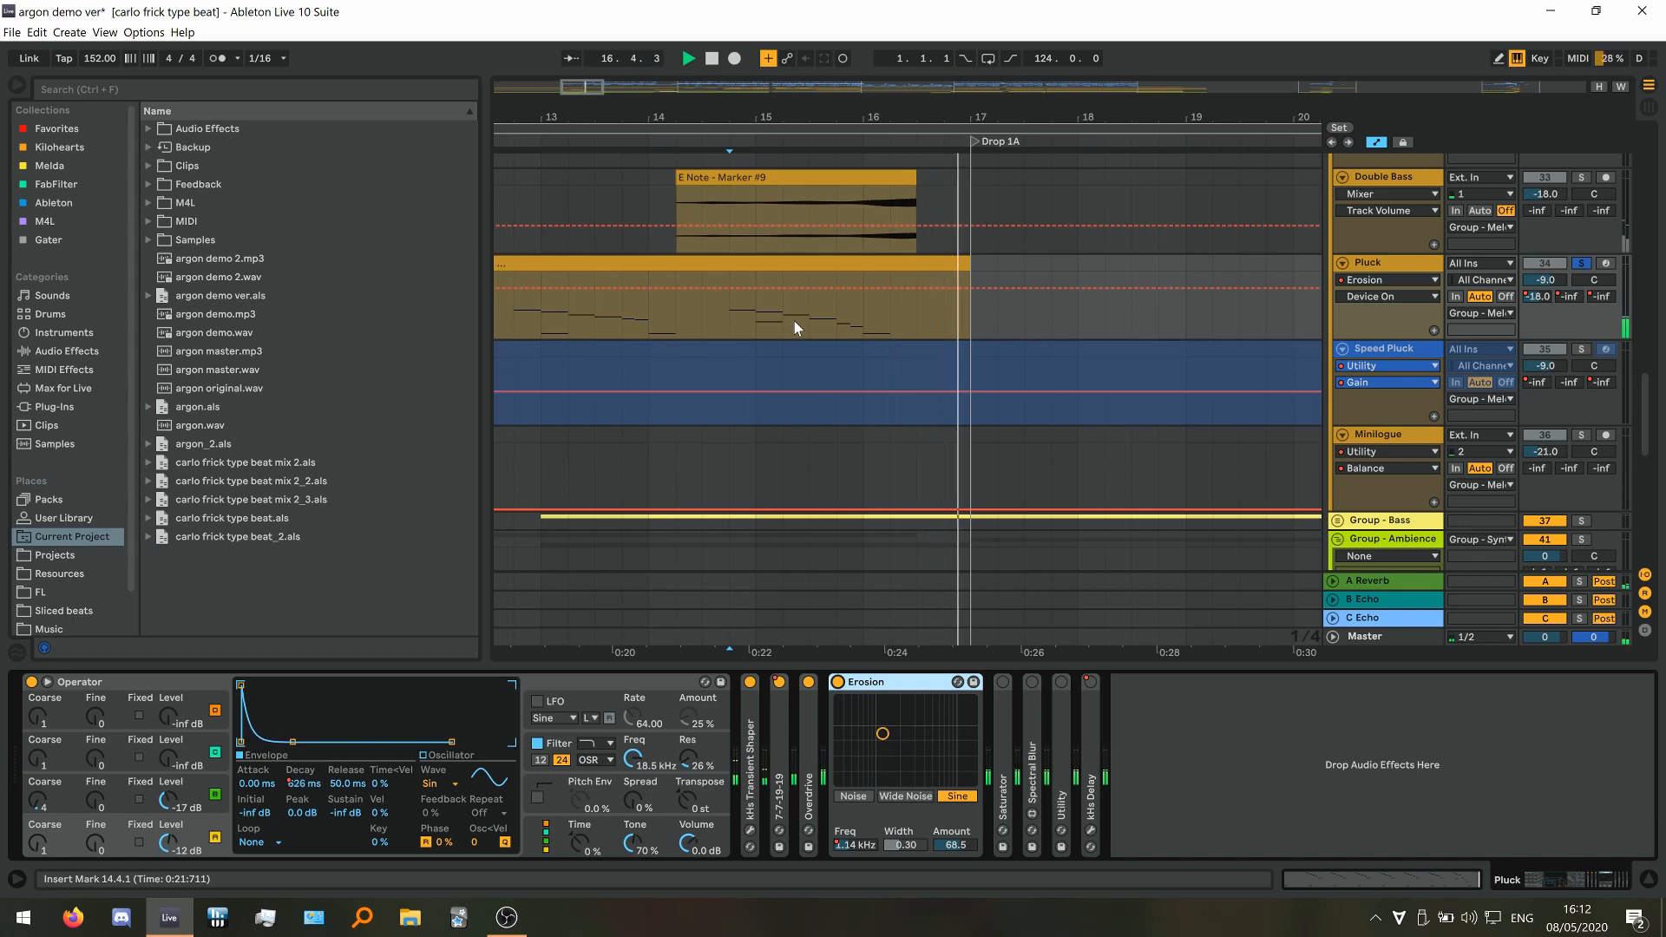
Stop the Pluck playback, collapse Erosion and turn on the Saturator in the Pluck's effect chain
{"action": "key", "text": "space"}
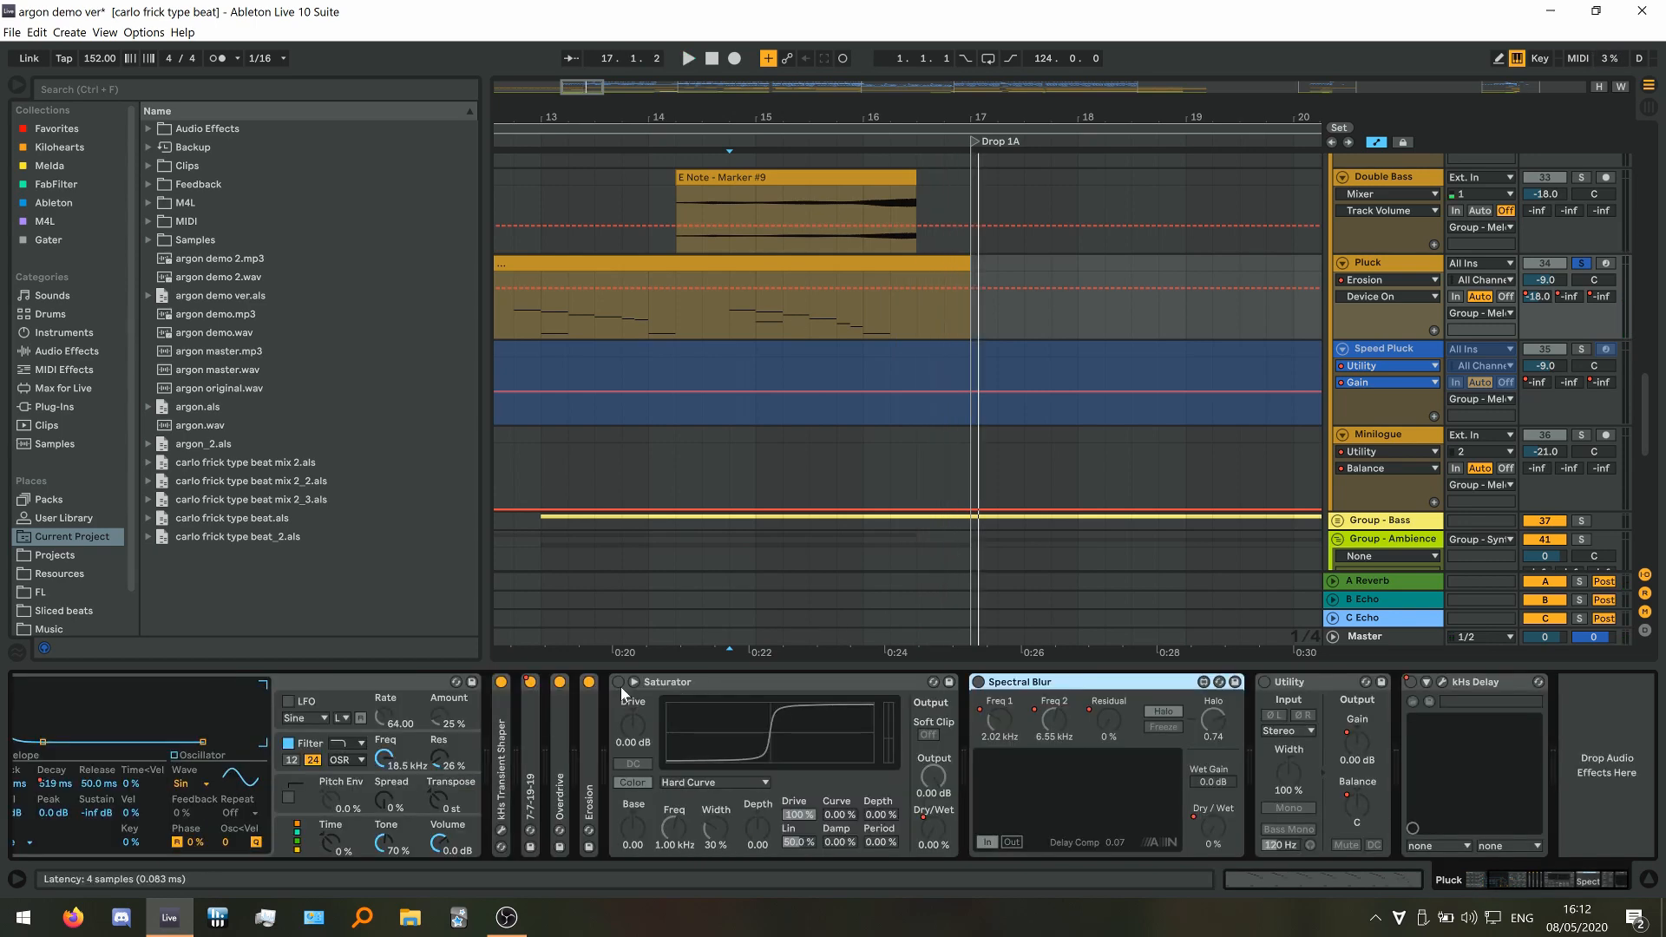
{"action": "left_click", "coordinate": [619, 684]}
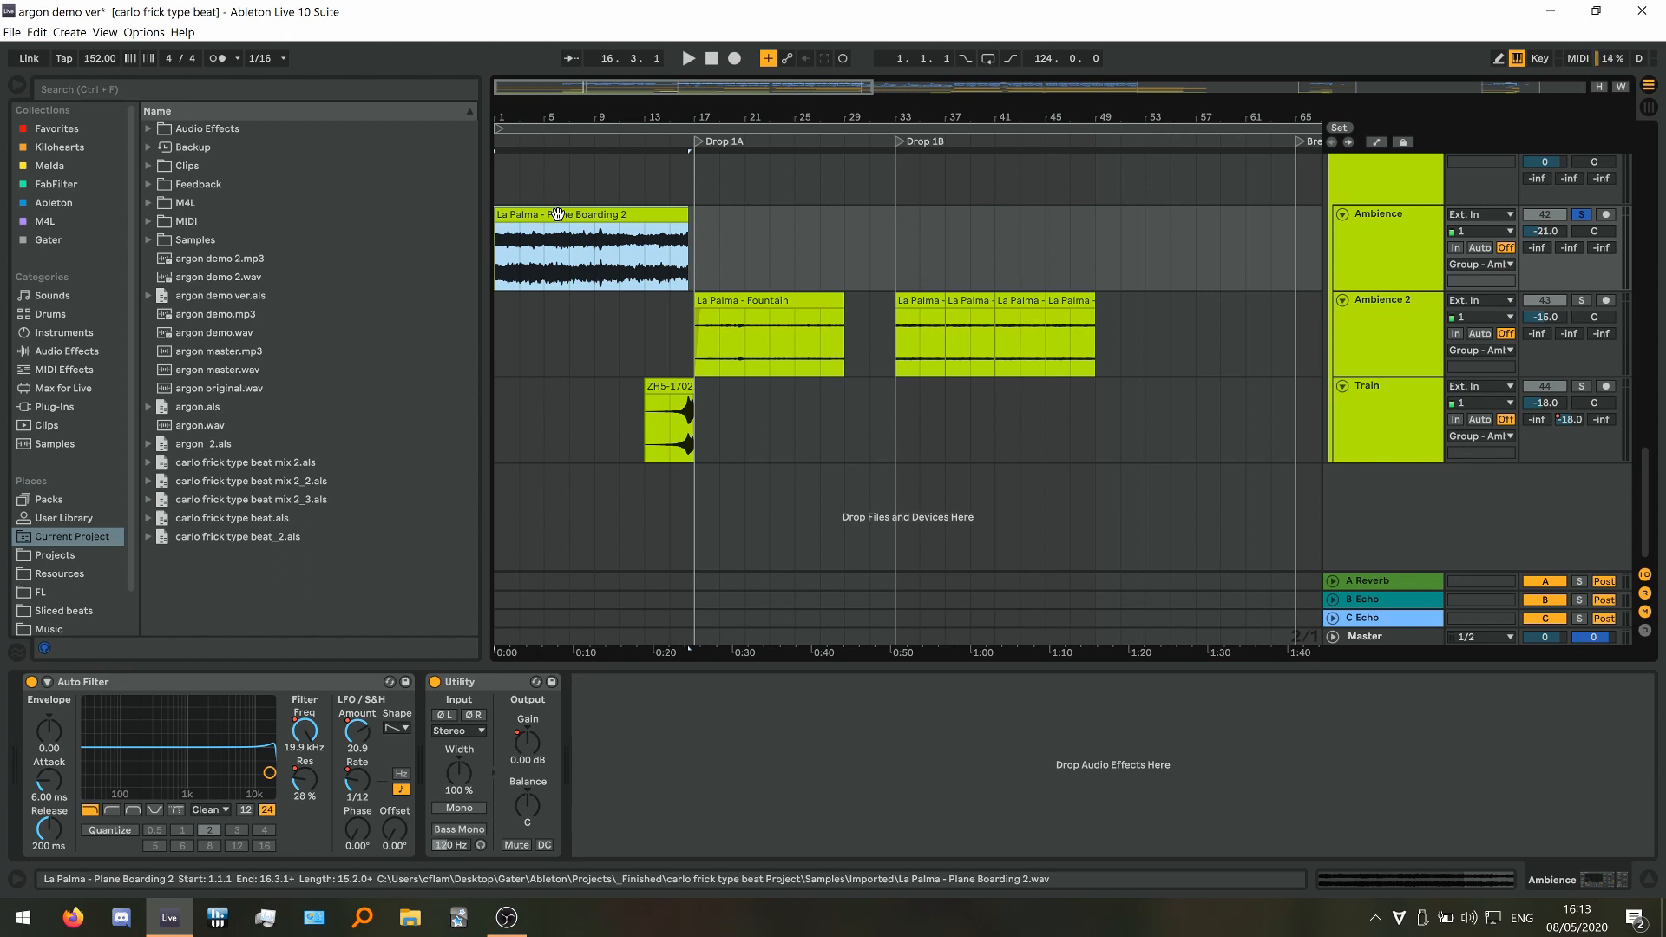
Reveal the source sample of the Ambience track's La Palma - Plane Boarding 2 clip in the browser
{"action": "right_click", "coordinate": [558, 214]}
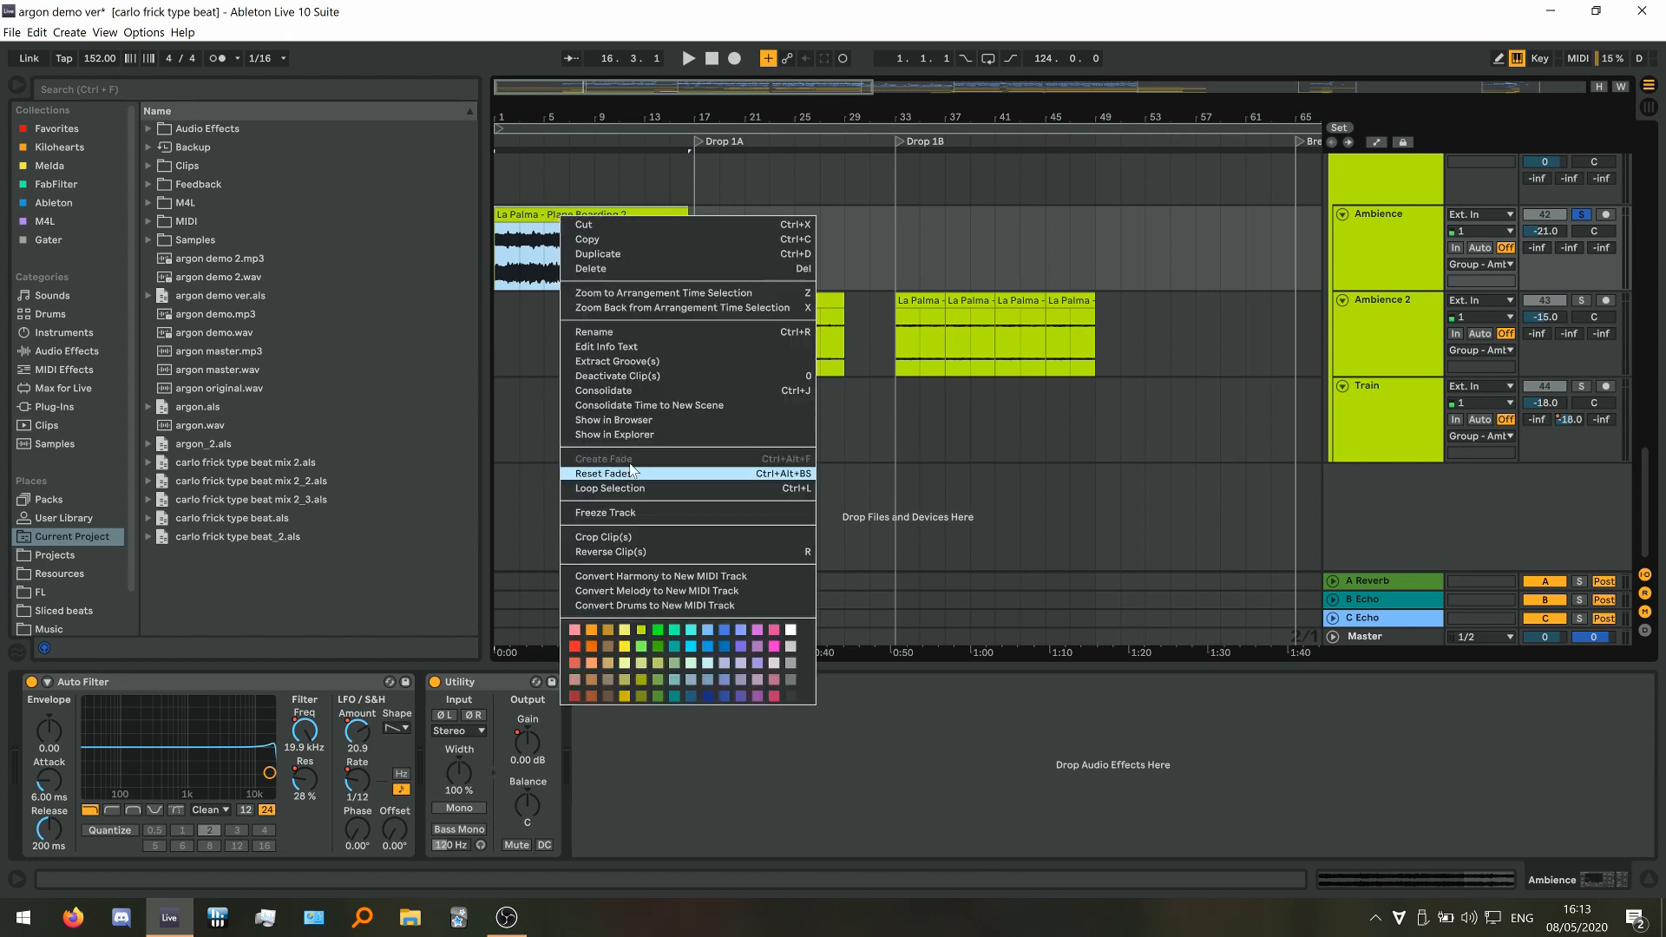
{"action": "left_click", "coordinate": [628, 422]}
{"action": "scroll", "coordinate": [331, 515], "scroll_direction": "down", "scroll_amount": 2}
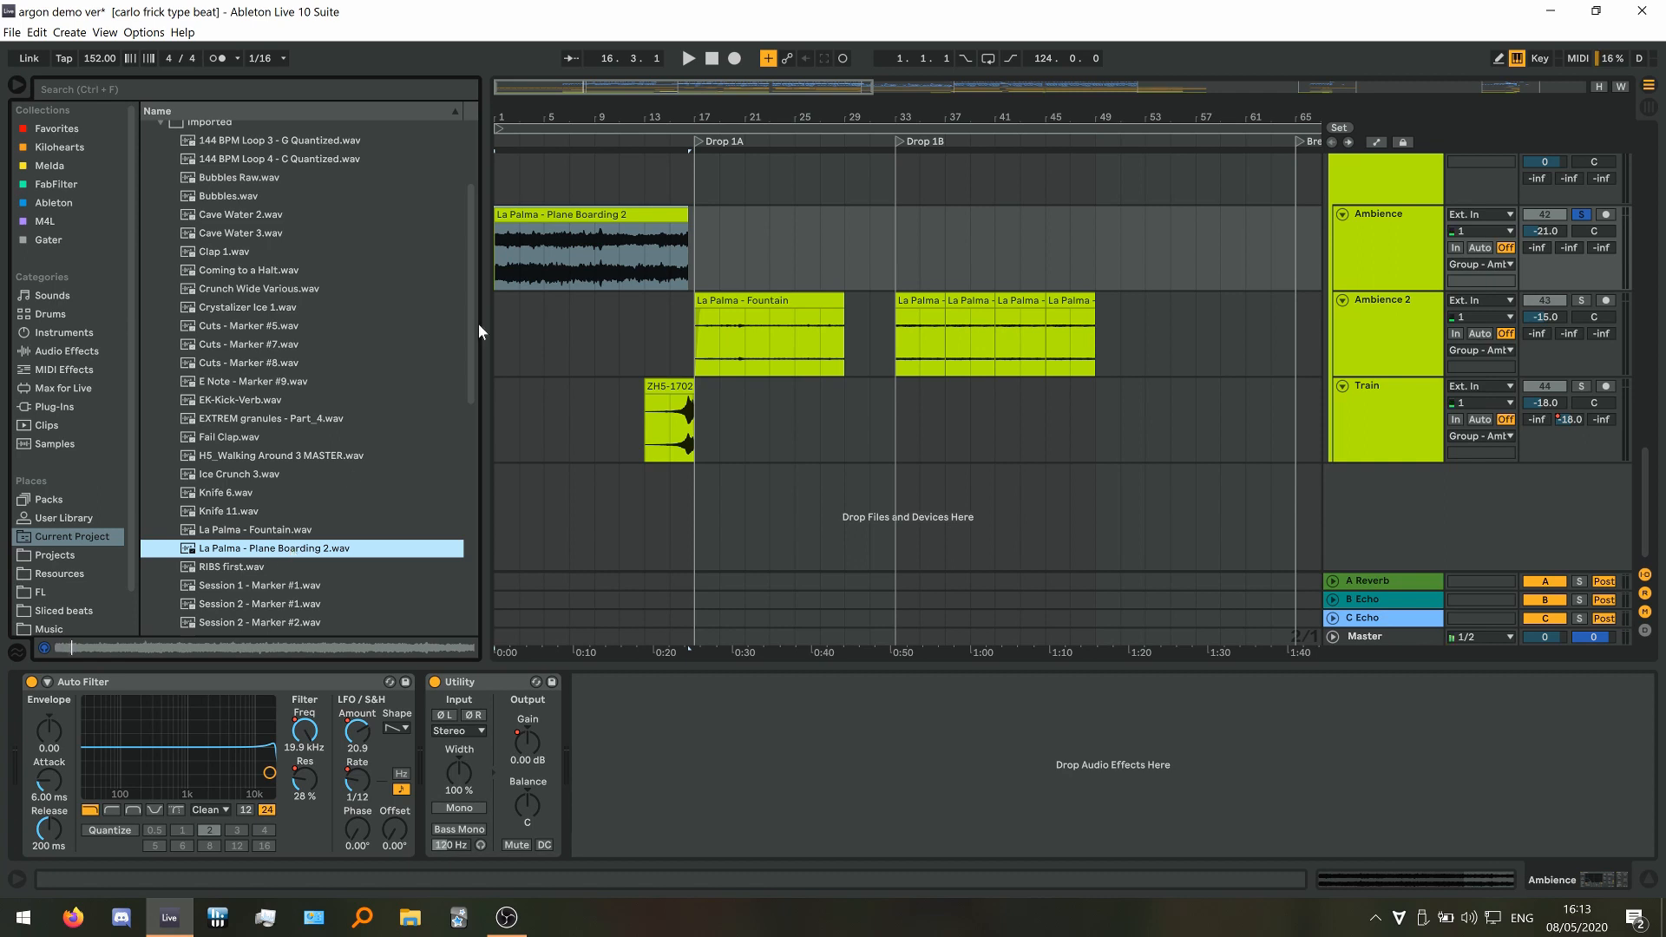
Display the Ambience track's automation and audition the Plane Boarding clip from 1.1.1 and from 13.1.1
{"action": "left_click", "coordinate": [499, 249]}
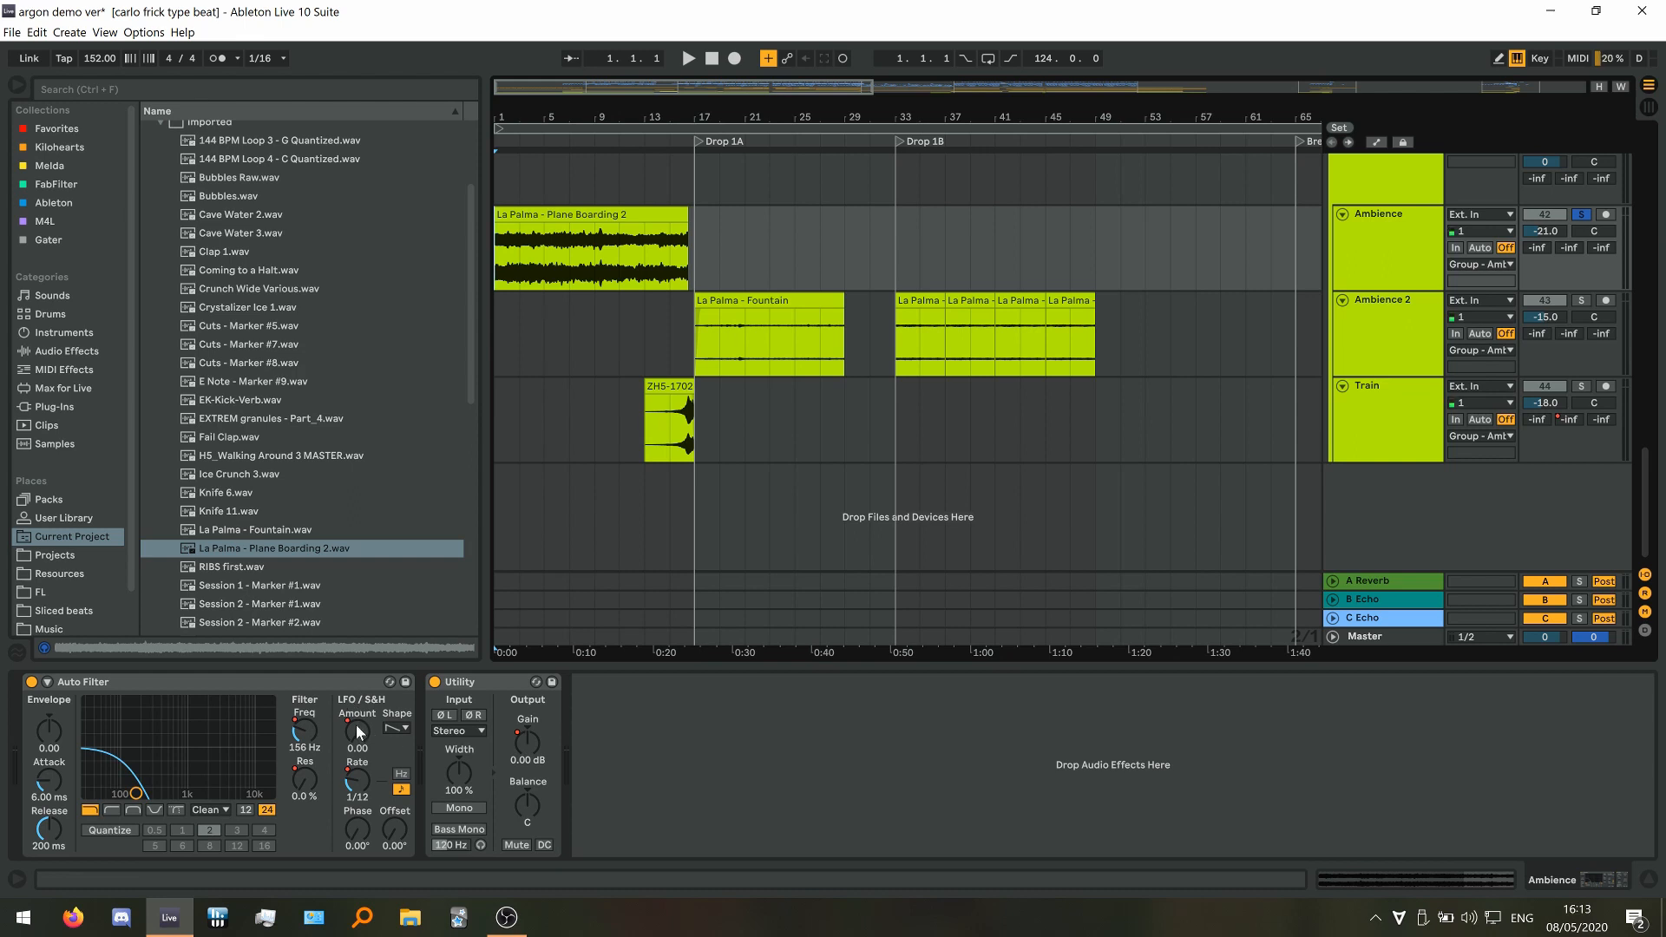
{"action": "left_click", "coordinate": [1378, 143]}
{"action": "key", "text": "space"}
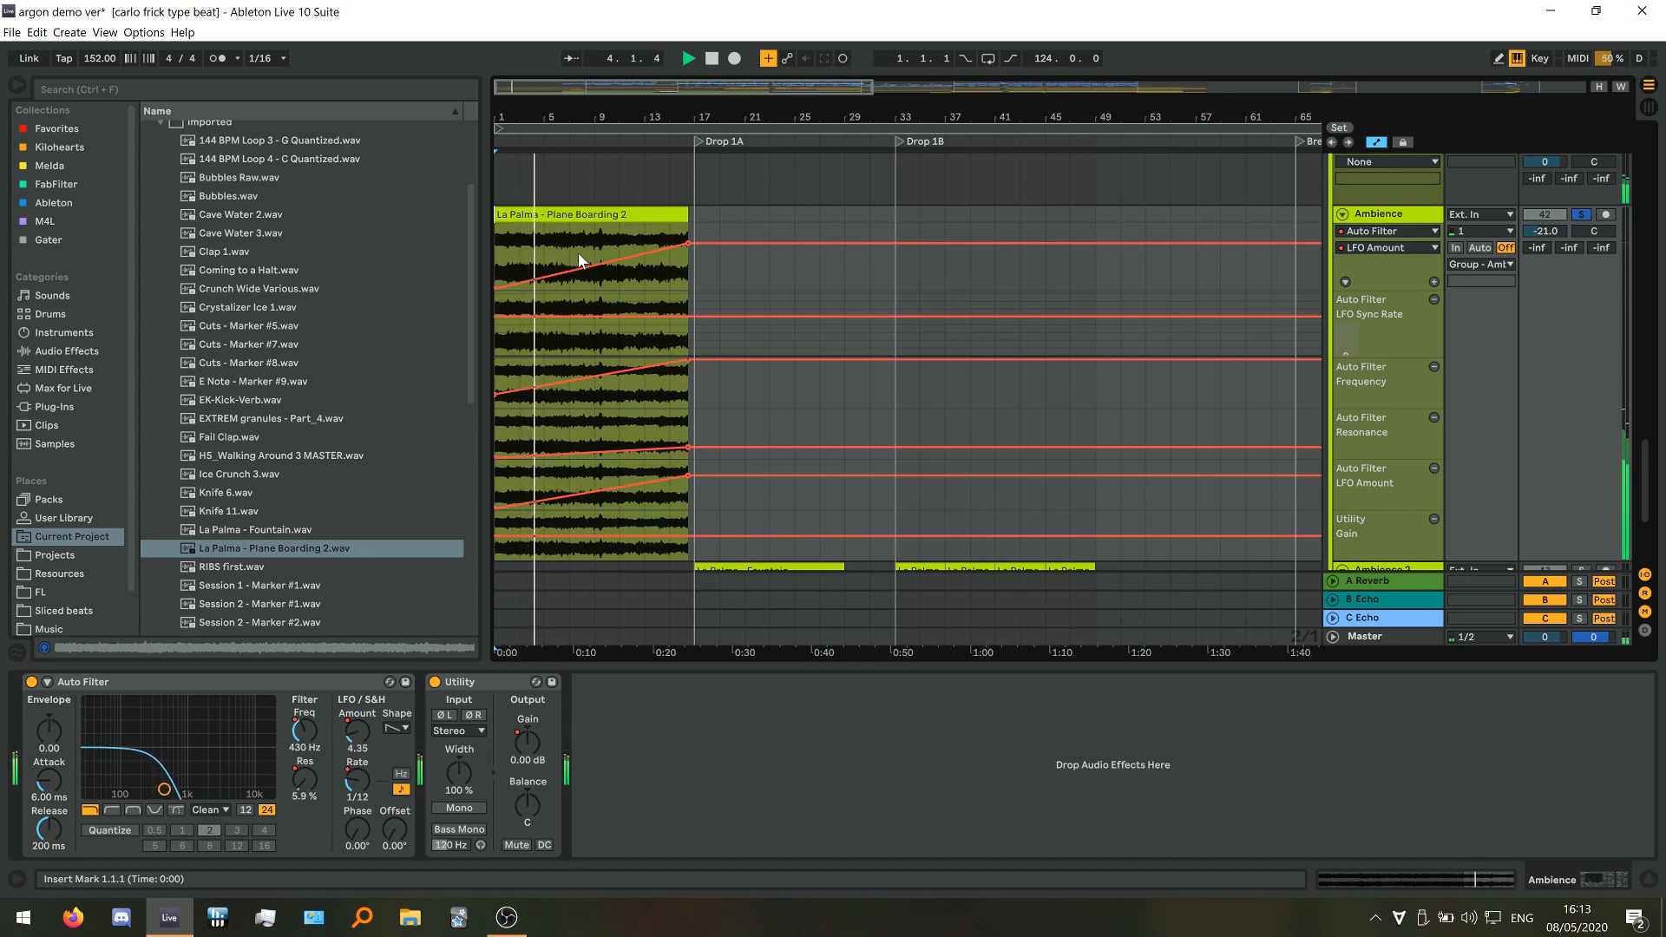
{"action": "left_click", "coordinate": [652, 270]}
{"action": "key", "text": "space"}
{"action": "key", "text": "space"}
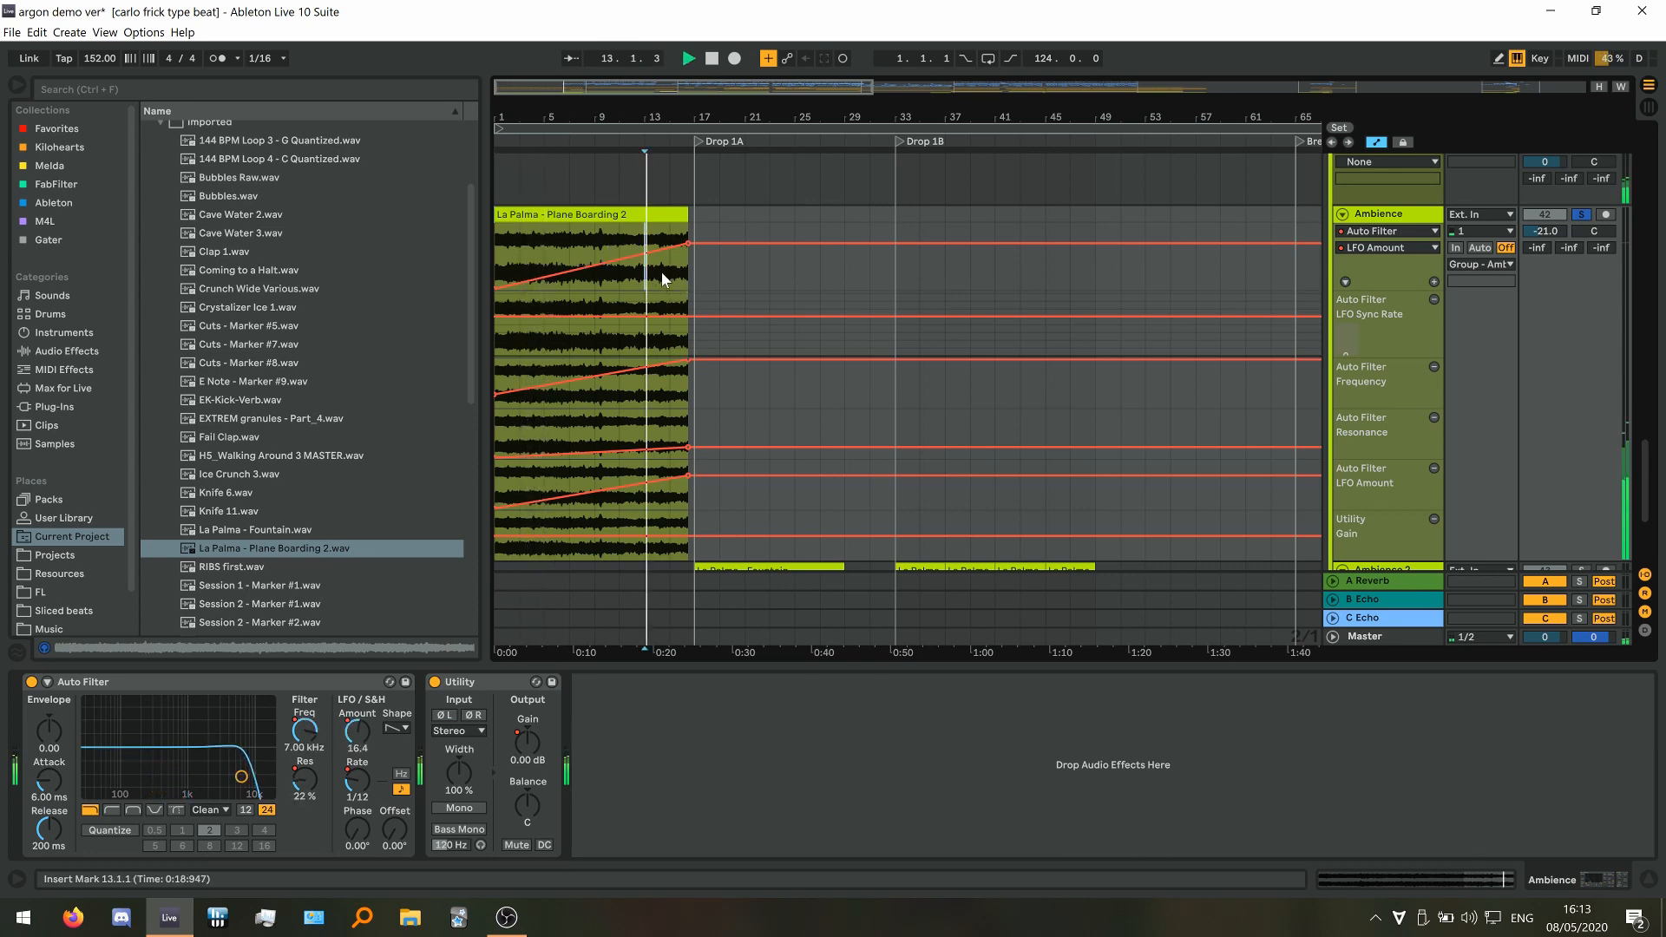
Audition the end of the Plane Boarding clip from 15.3.1, stop playback and hide the automation
{"action": "scroll", "coordinate": [673, 270], "scroll_direction": "up", "scroll_amount": 4}
{"action": "left_click", "coordinate": [687, 267]}
{"action": "key", "text": "space"}
{"action": "key", "text": "space"}
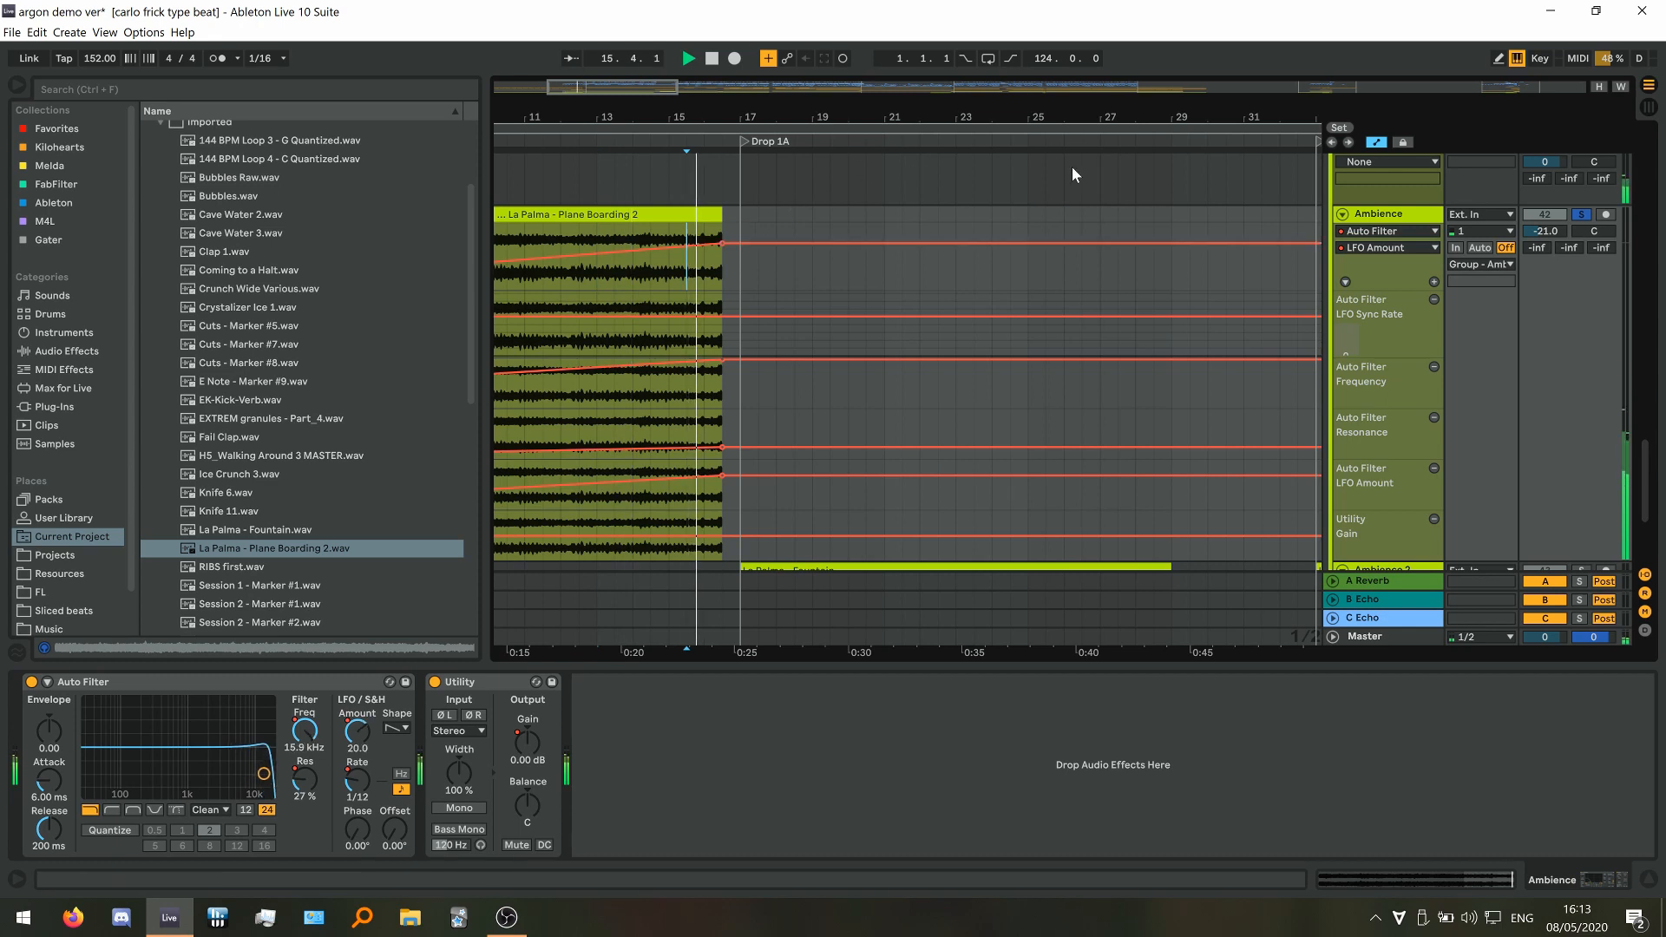
{"action": "key", "text": "space"}
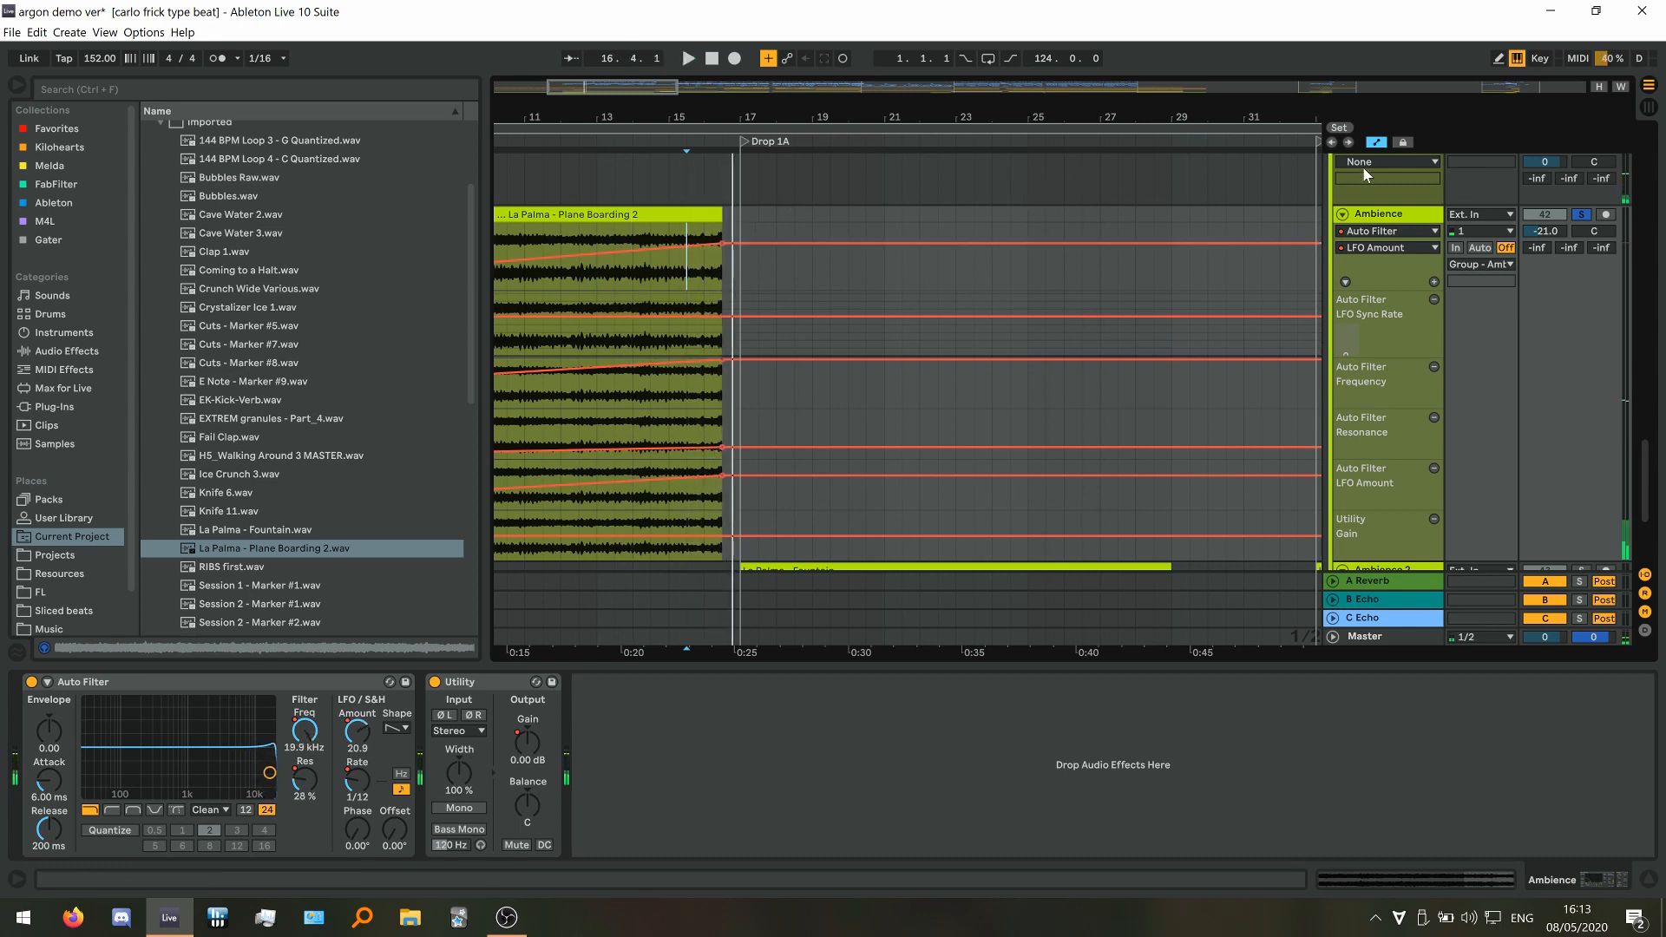
{"action": "key", "text": "a"}
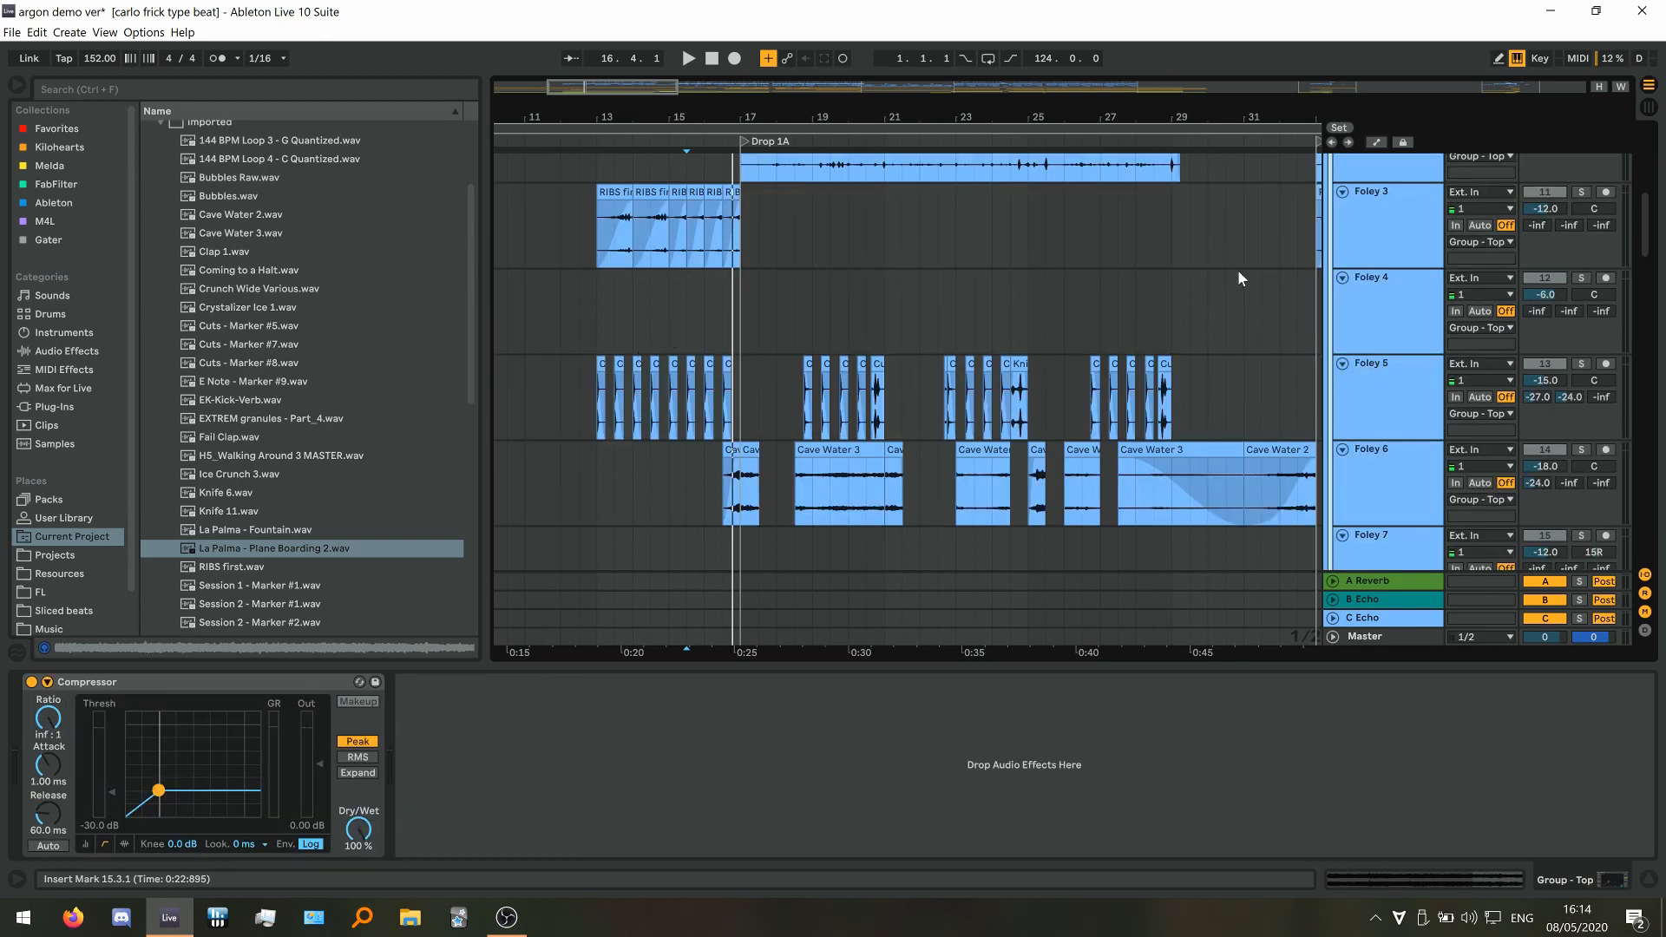
Solo the Foley 5 track and play its Cuts clips from 13.1.1
{"action": "scroll", "coordinate": [611, 407], "scroll_direction": "up", "scroll_amount": 5}
{"action": "left_click_drag", "start_coordinate": [637, 395], "coordinate": [826, 387]}
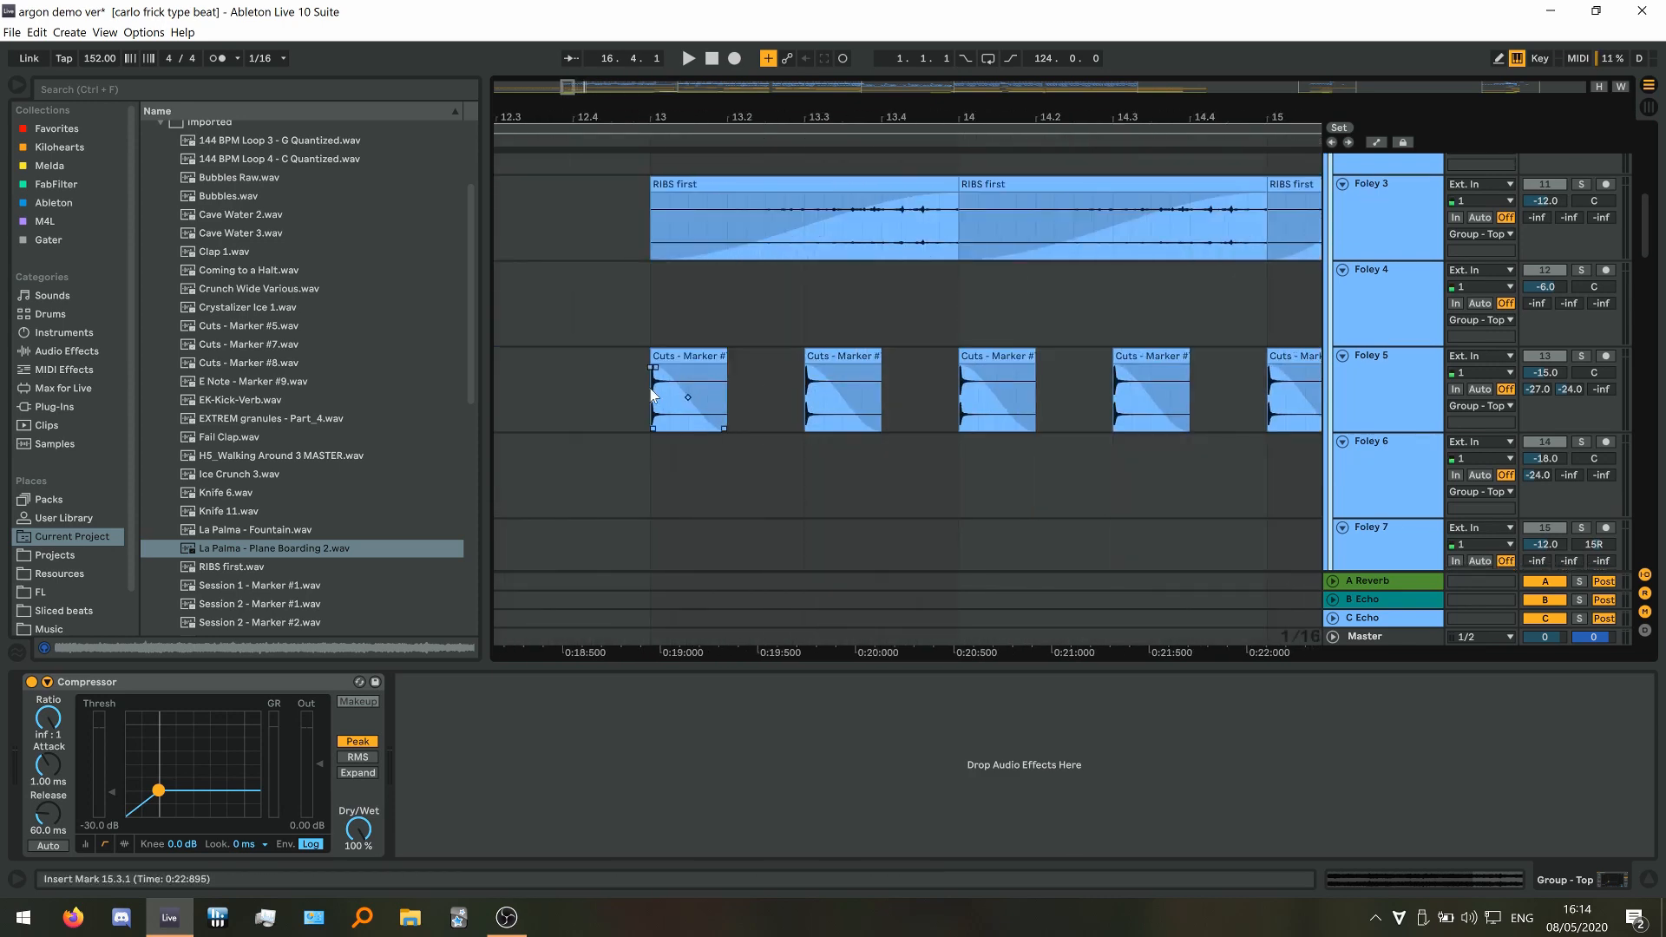
{"action": "left_click", "coordinate": [652, 395]}
{"action": "left_click", "coordinate": [1581, 356]}
{"action": "key", "text": "space"}
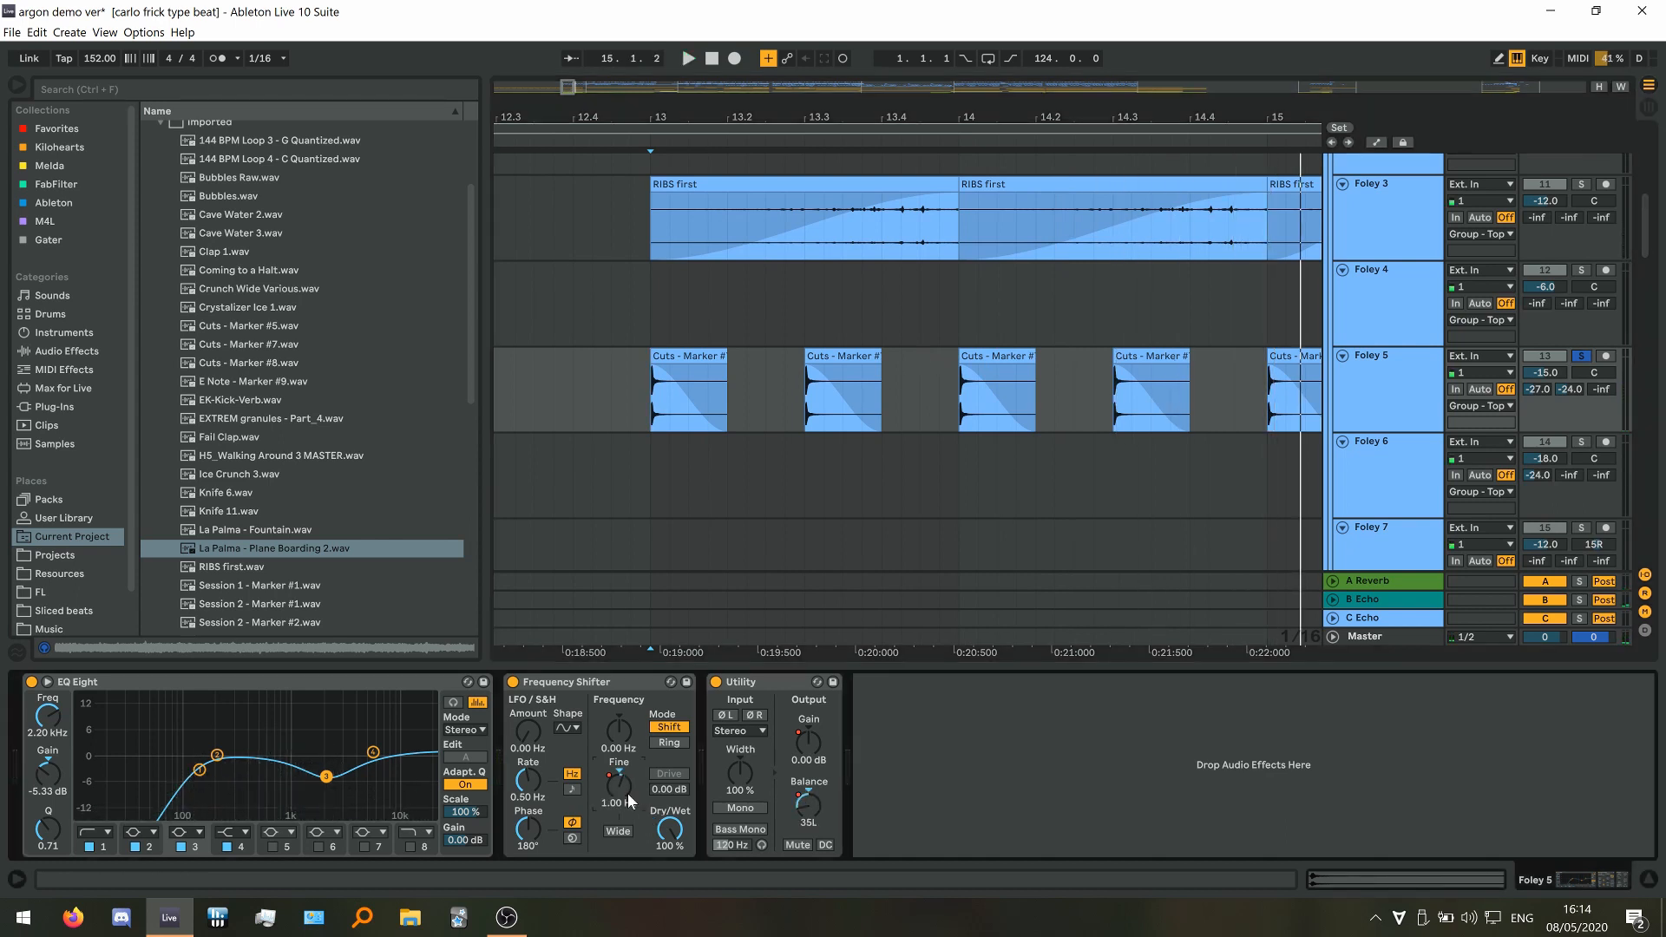
Inspect the devices on the A Reverb and B Echo return tracks that Foley 5 is sent to
{"action": "key", "text": "minus"}
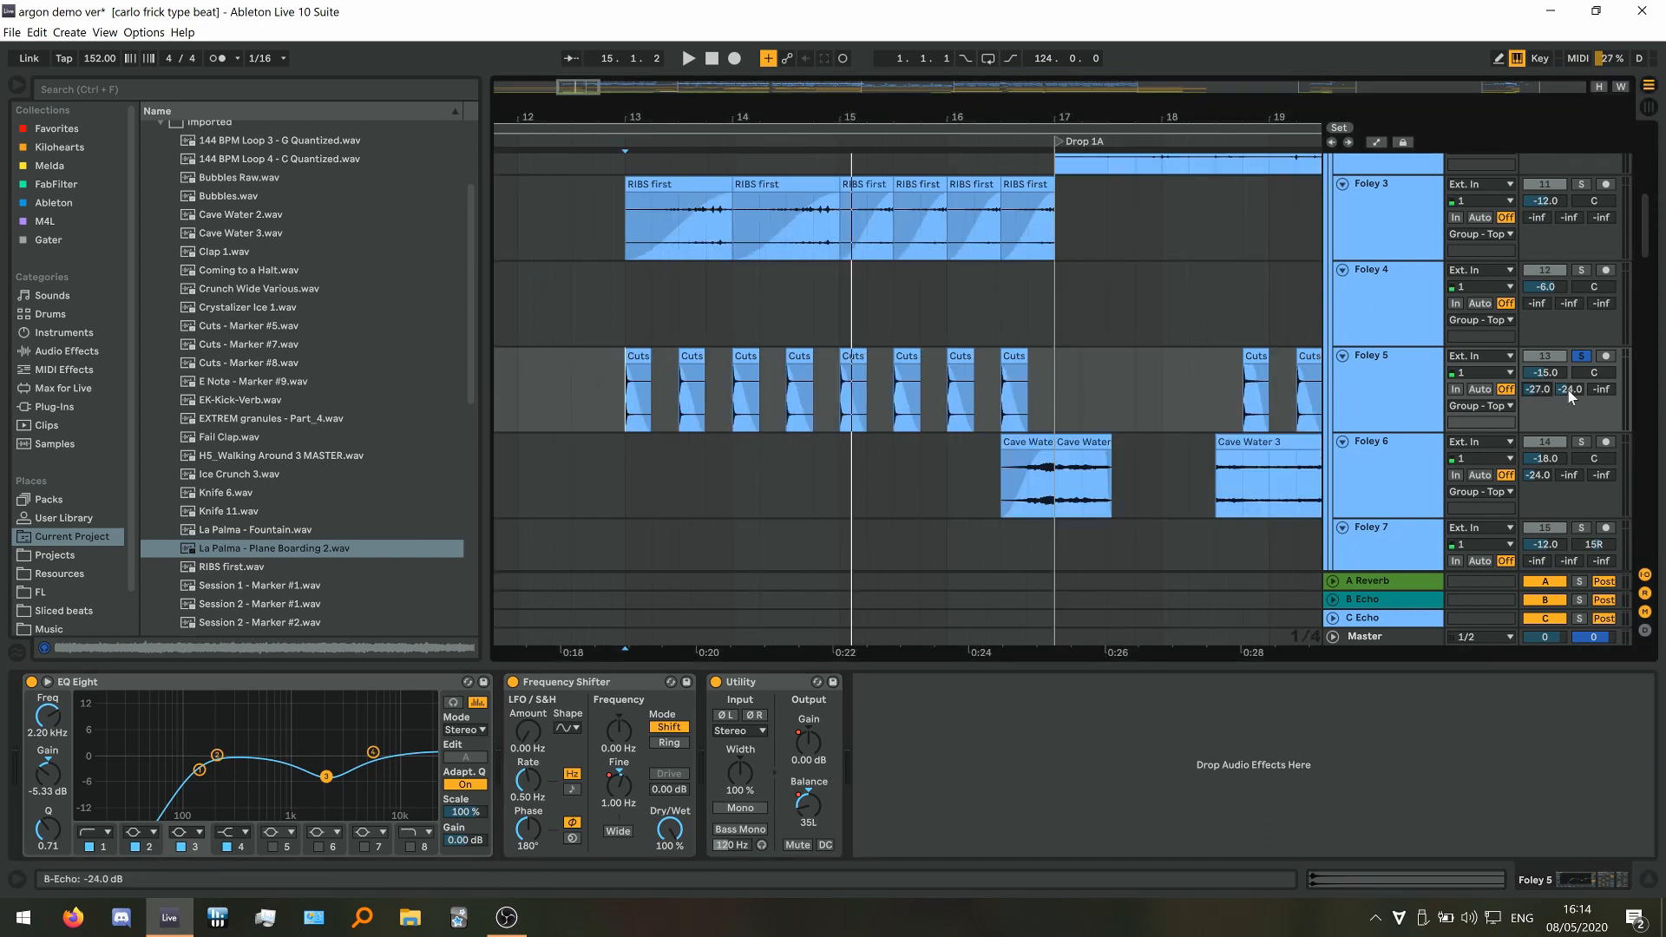
{"action": "left_click", "coordinate": [1377, 582]}
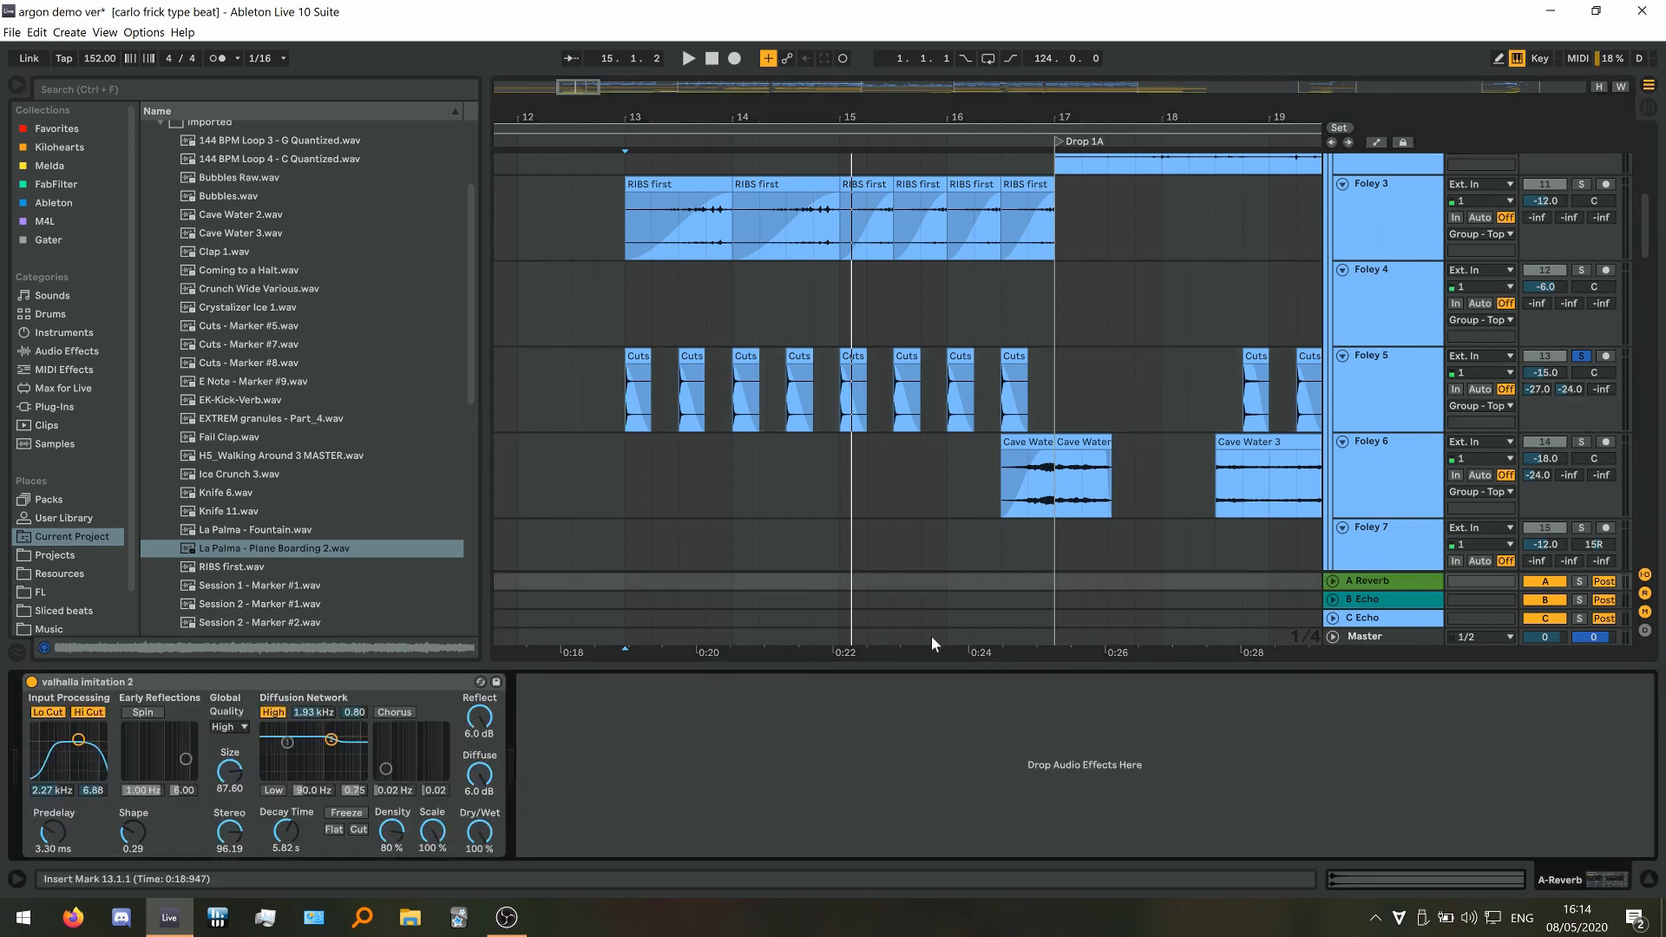
{"action": "left_click", "coordinate": [119, 687]}
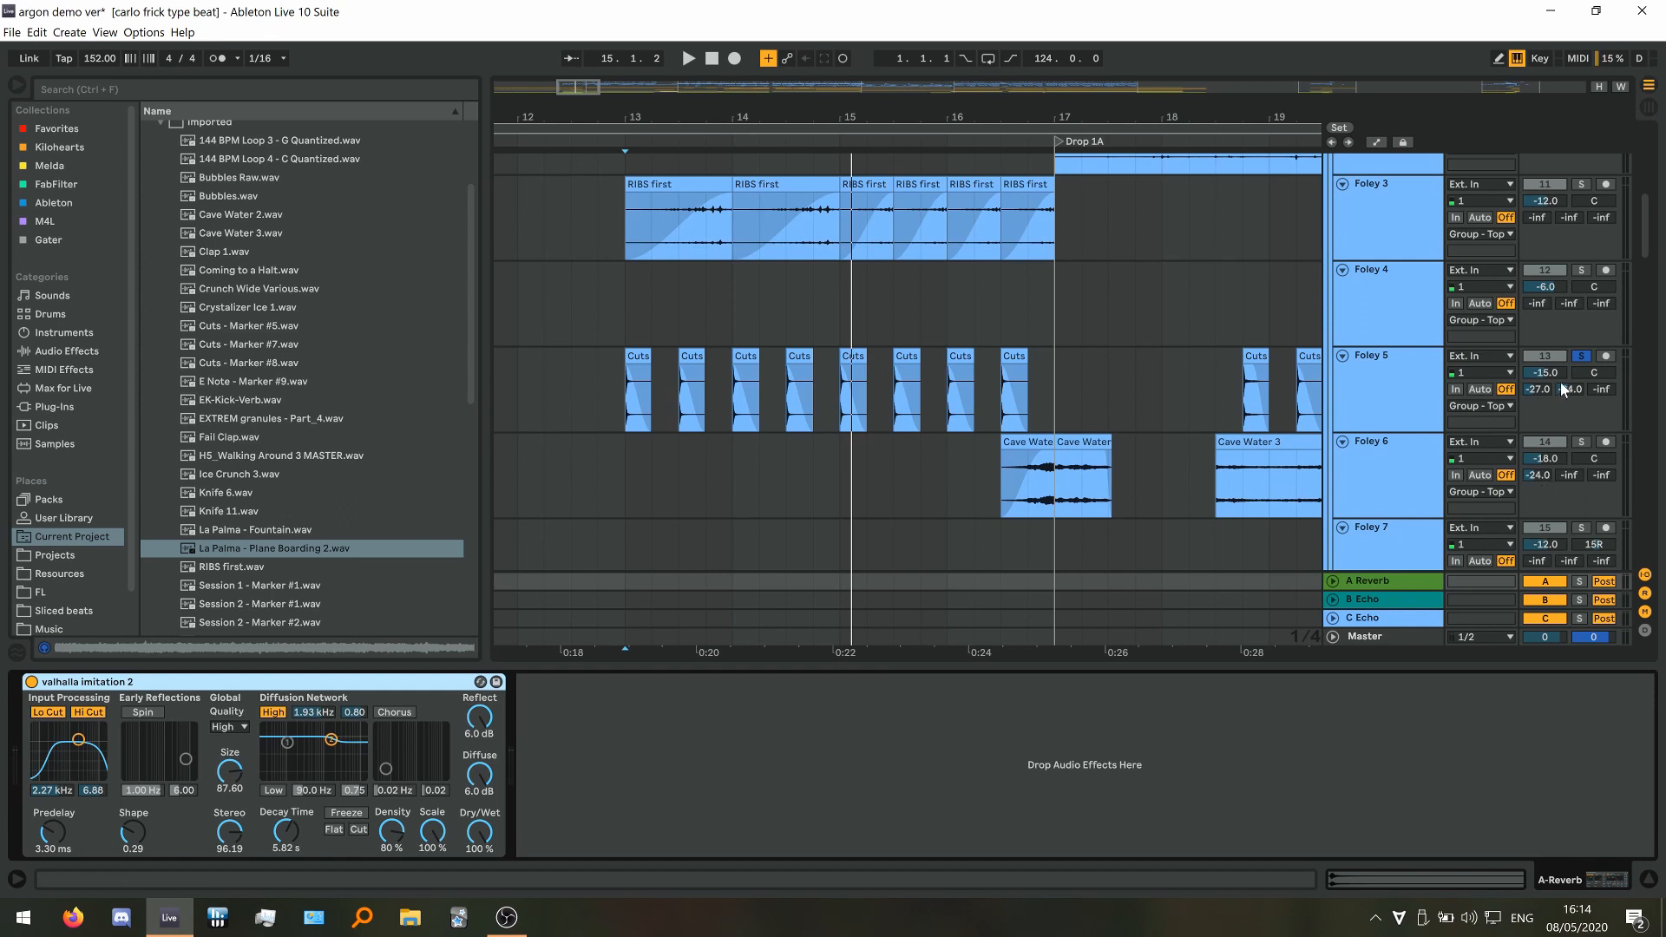
{"action": "left_click", "coordinate": [1384, 599]}
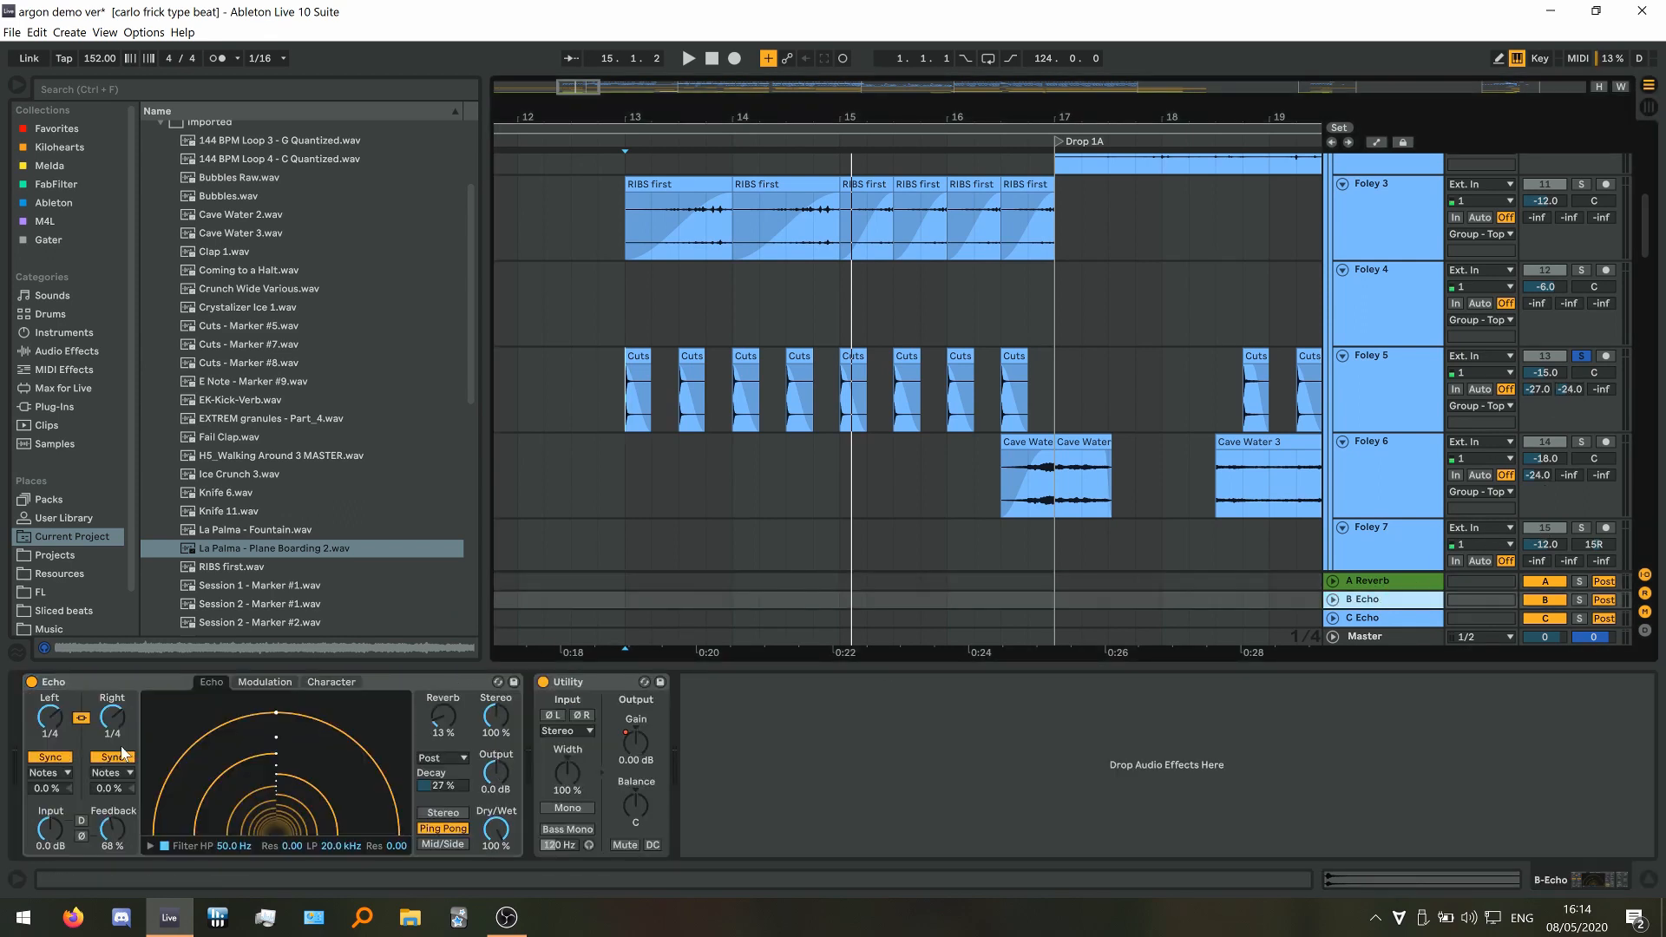
Solo the Foley 3 track and audition its RIBS first clips from 13.1.1
{"action": "scroll", "coordinate": [387, 496], "scroll_direction": "up", "scroll_amount": 1}
{"action": "scroll", "coordinate": [710, 367], "scroll_direction": "up", "scroll_amount": 2}
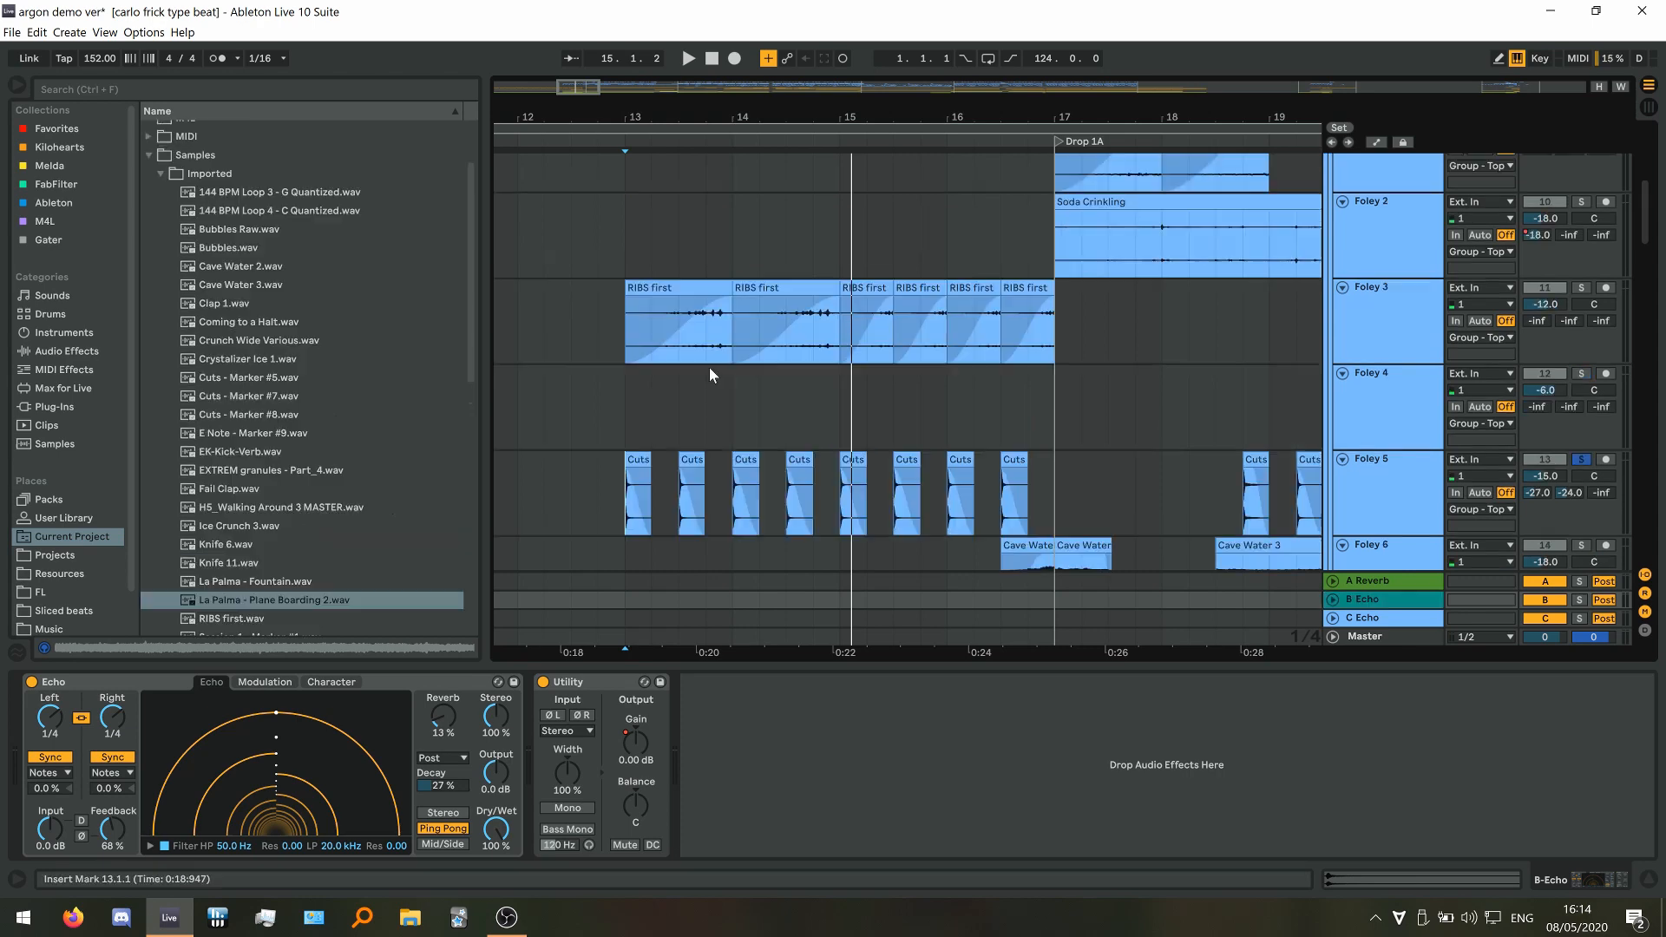
{"action": "left_click", "coordinate": [632, 427]}
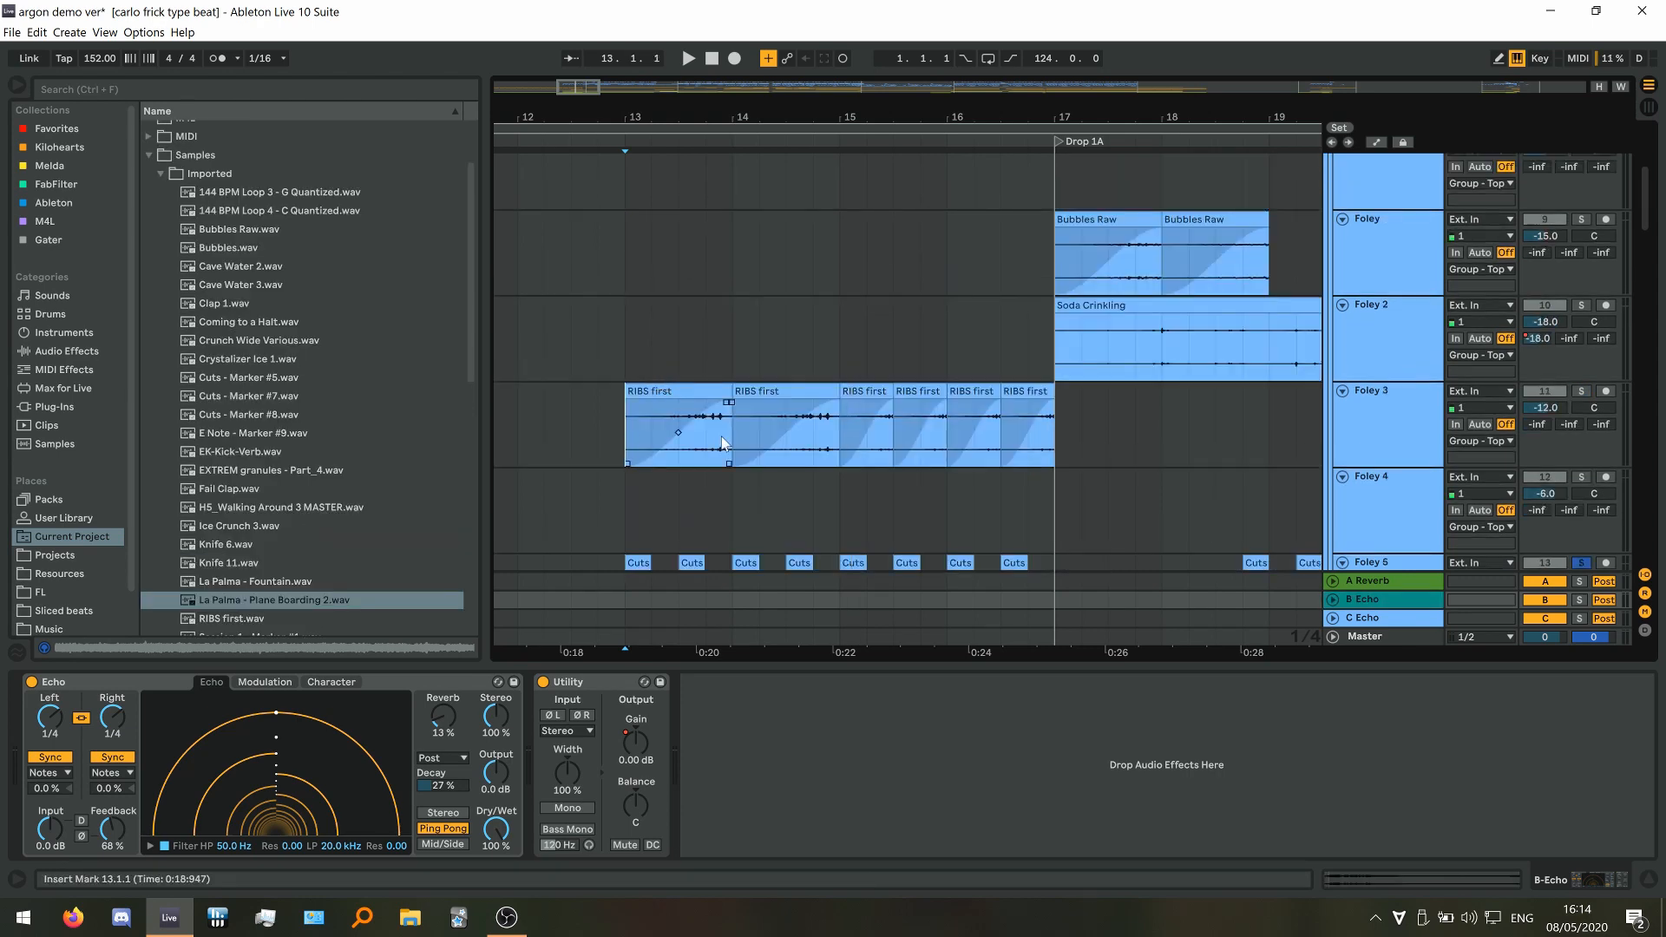
{"action": "left_click", "coordinate": [1581, 391]}
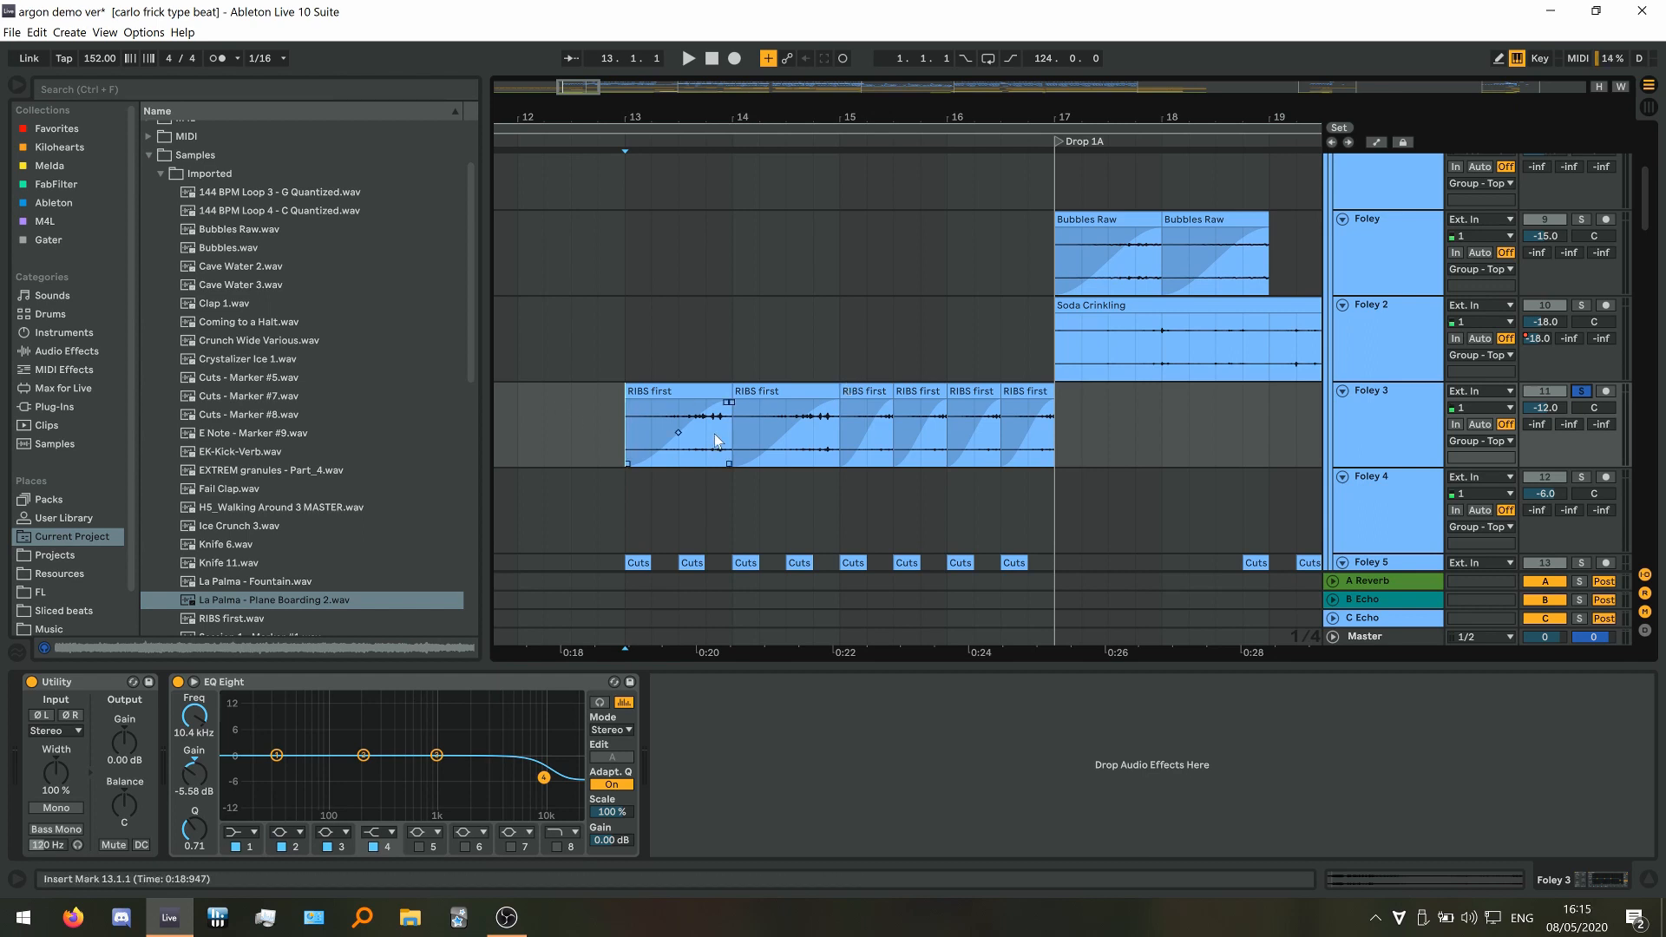
{"action": "key", "text": "space"}
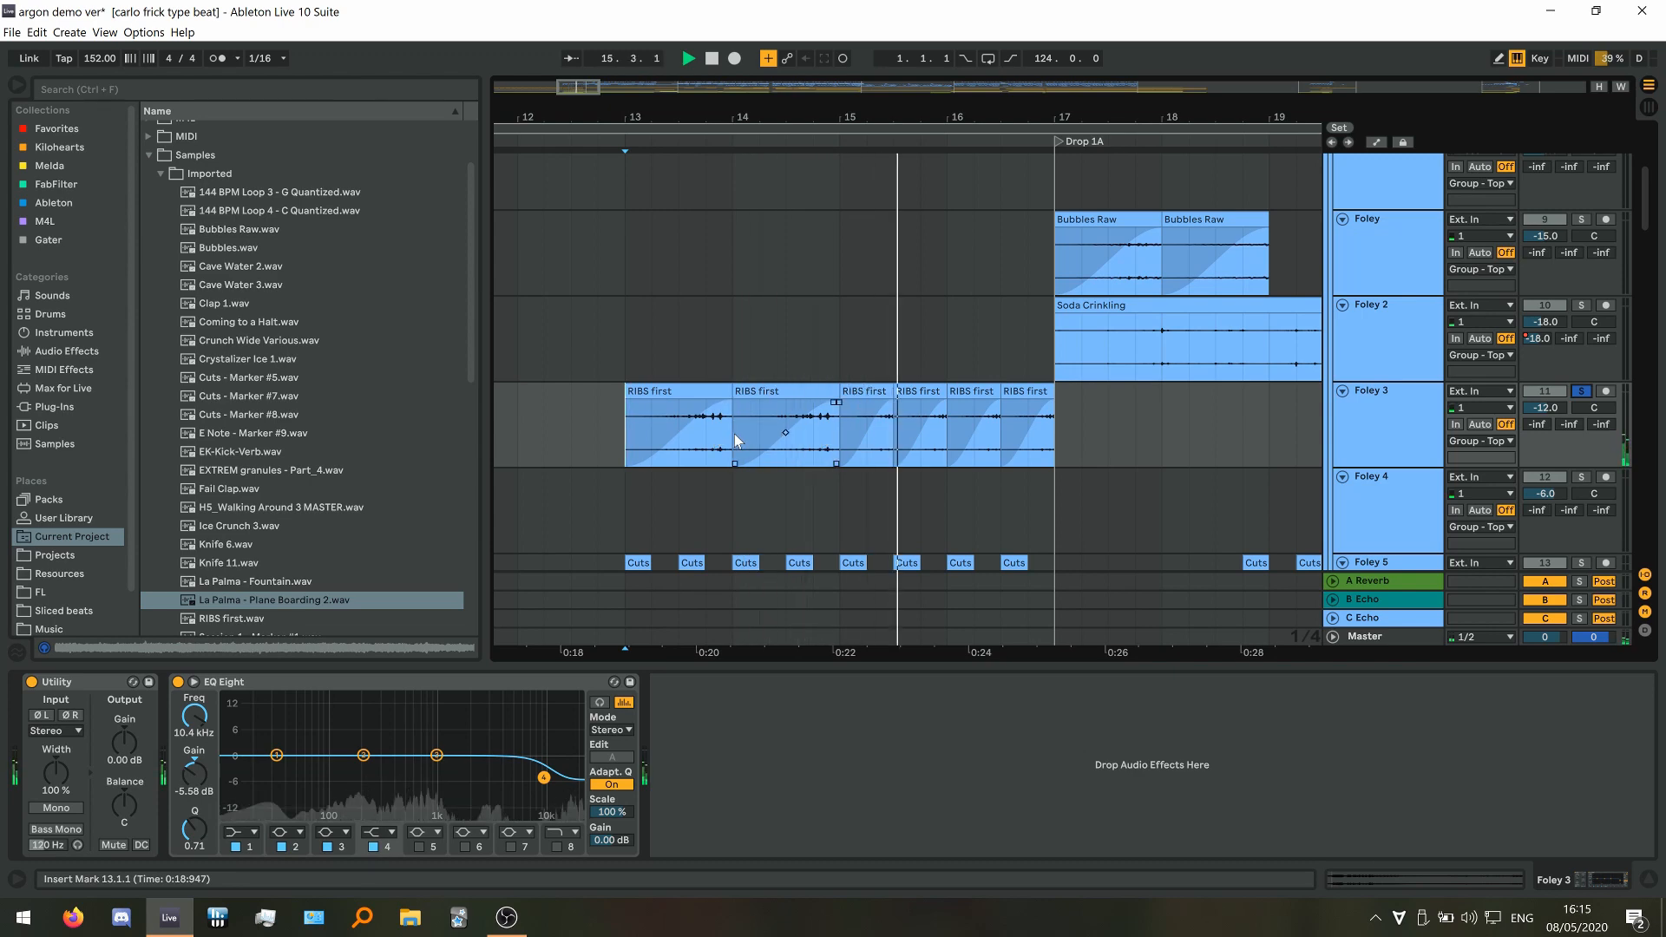
{"action": "key", "text": "space"}
Solo the Foley 6 track and audition its first Cave Water clips from 16.3.1
{"action": "scroll", "coordinate": [761, 404], "scroll_direction": "down", "scroll_amount": 5}
{"action": "scroll", "coordinate": [781, 395], "scroll_direction": "down", "scroll_amount": 1}
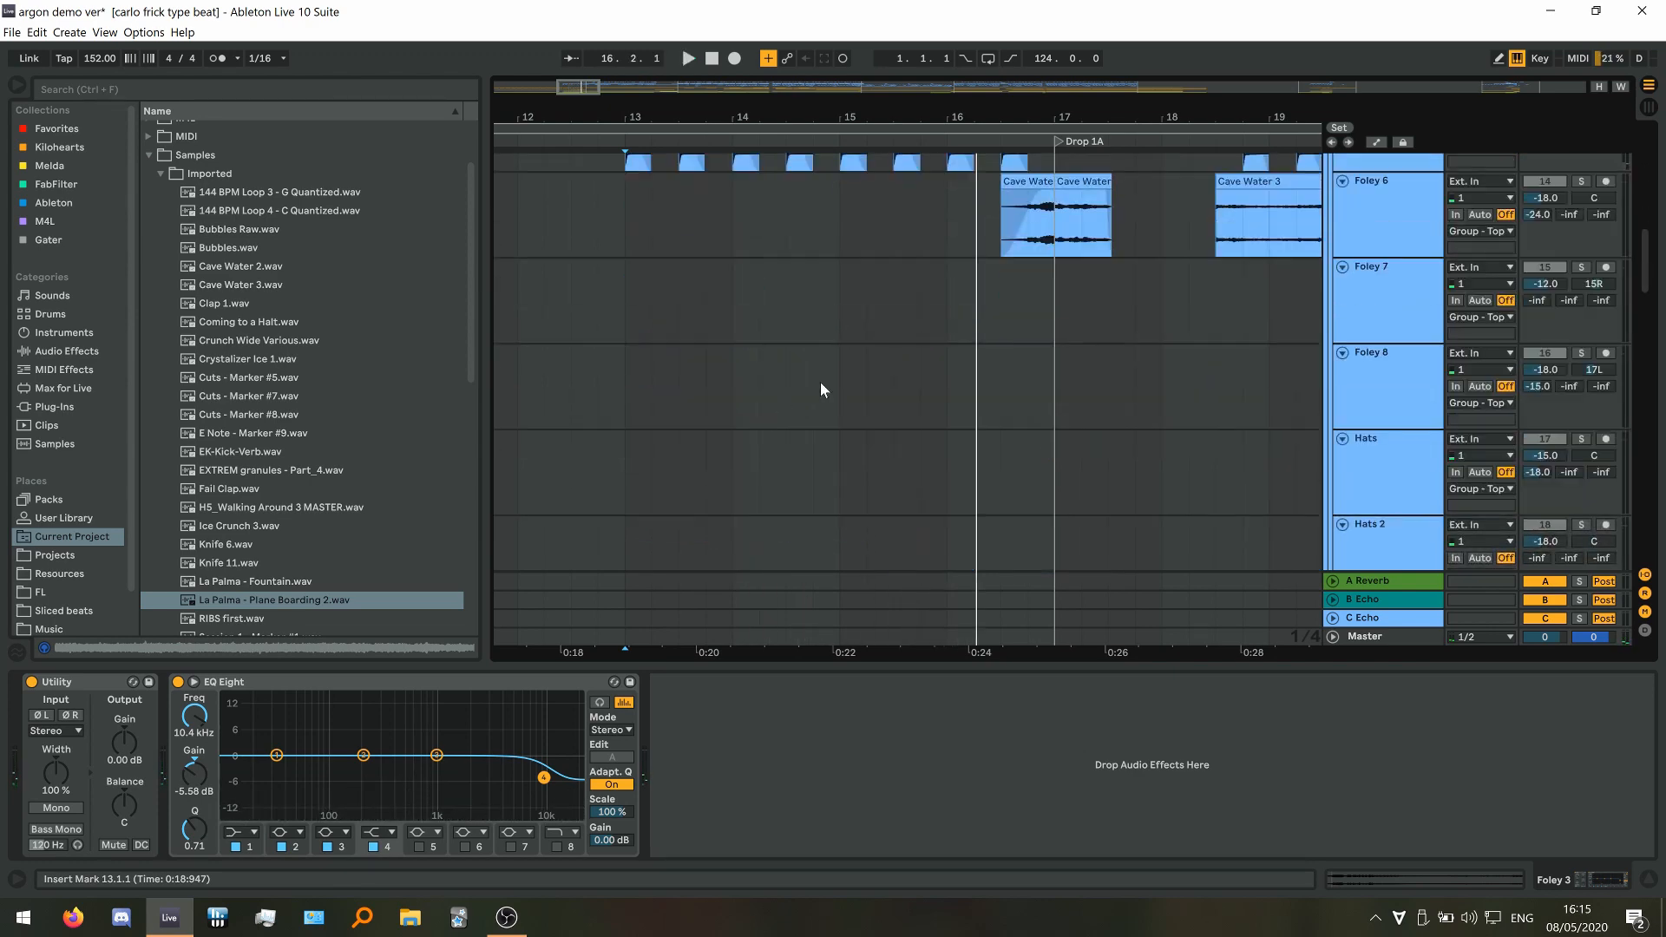
{"action": "scroll", "coordinate": [820, 382], "scroll_direction": "up", "scroll_amount": 2}
{"action": "left_click", "coordinate": [1002, 343]}
{"action": "left_click", "coordinate": [1579, 284]}
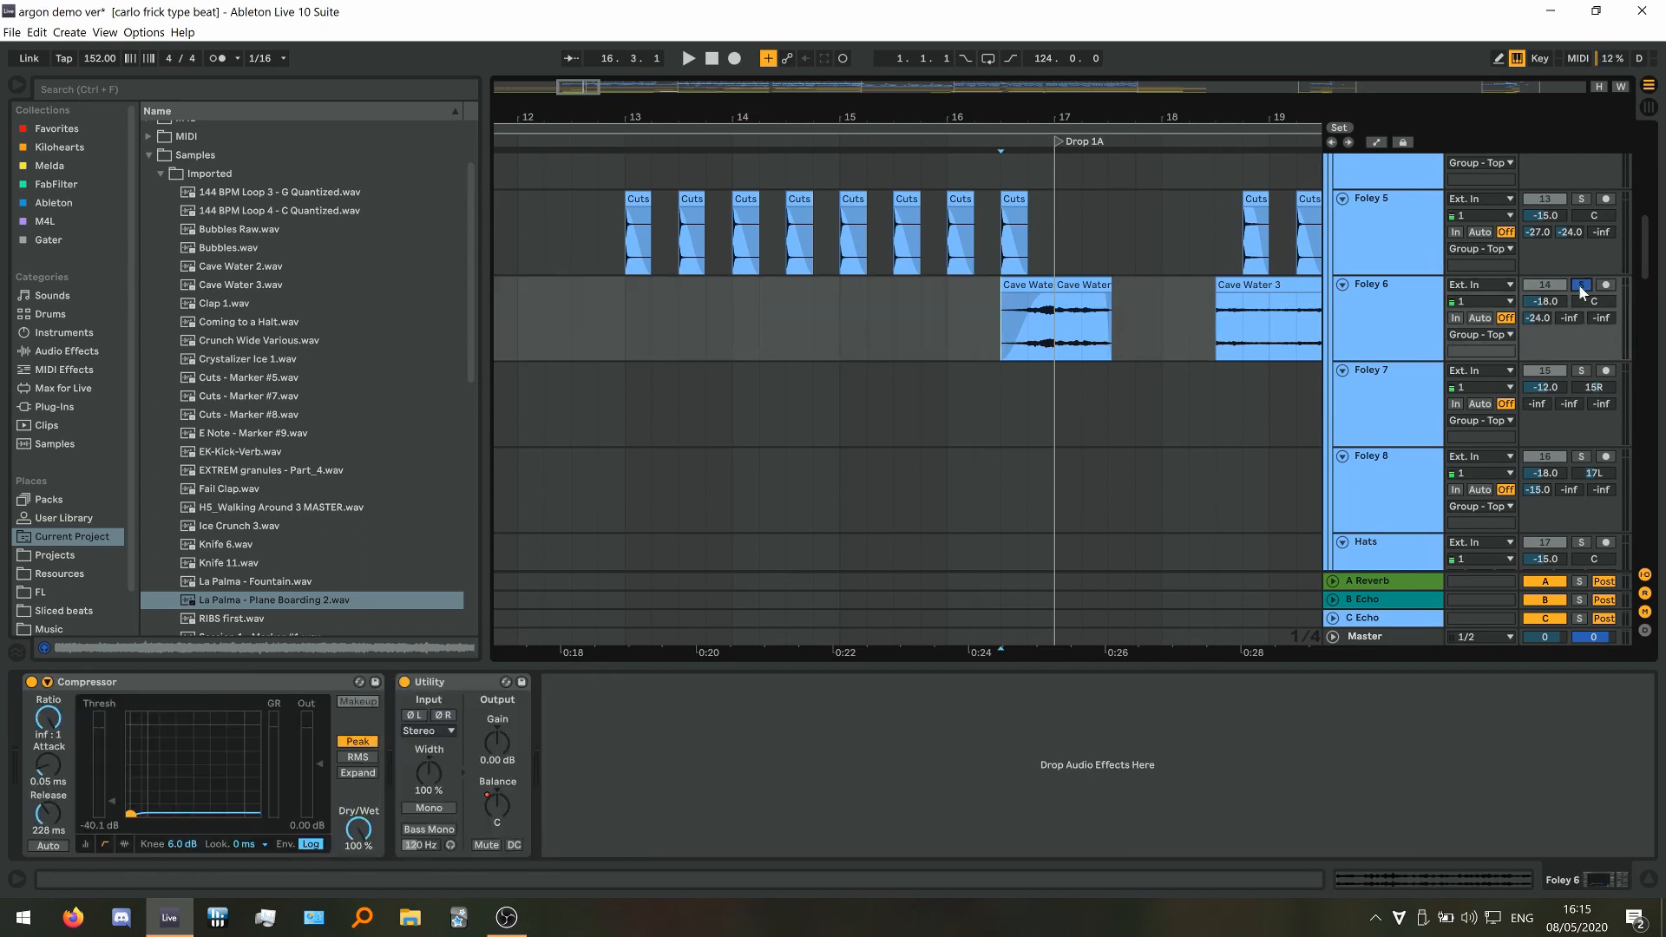
{"action": "key", "text": "space"}
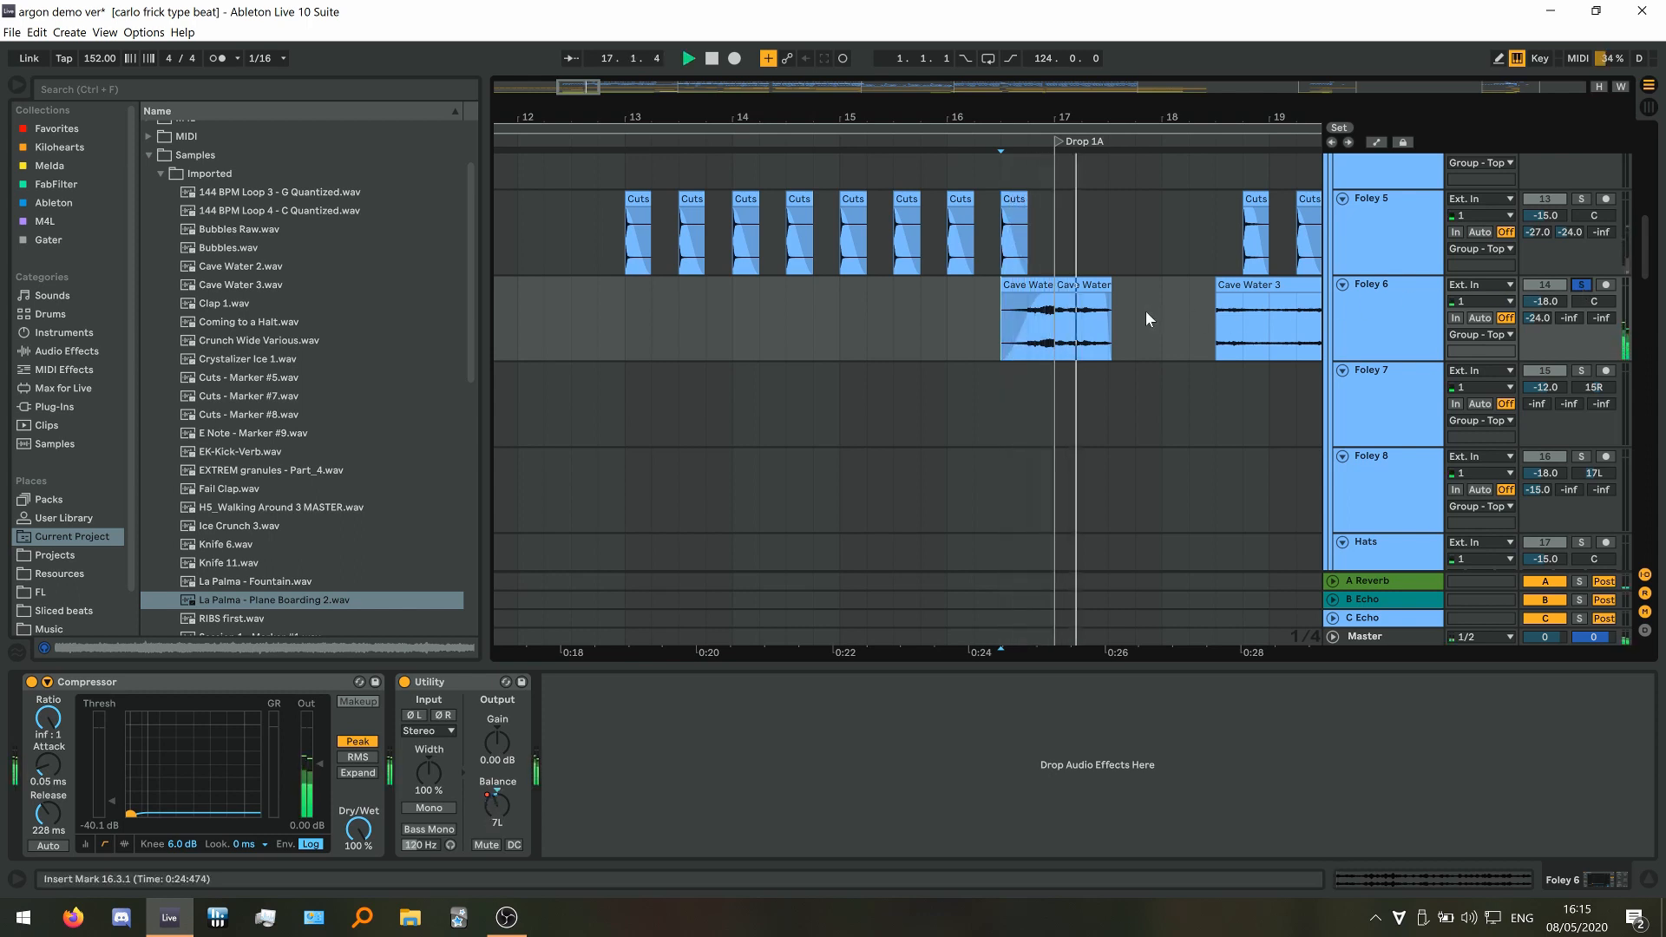
{"action": "key", "text": "space"}
Select the first Cave Water clip on Foley 6, view its Utility Balance automation and hide the automation again
{"action": "left_click", "coordinate": [1017, 286]}
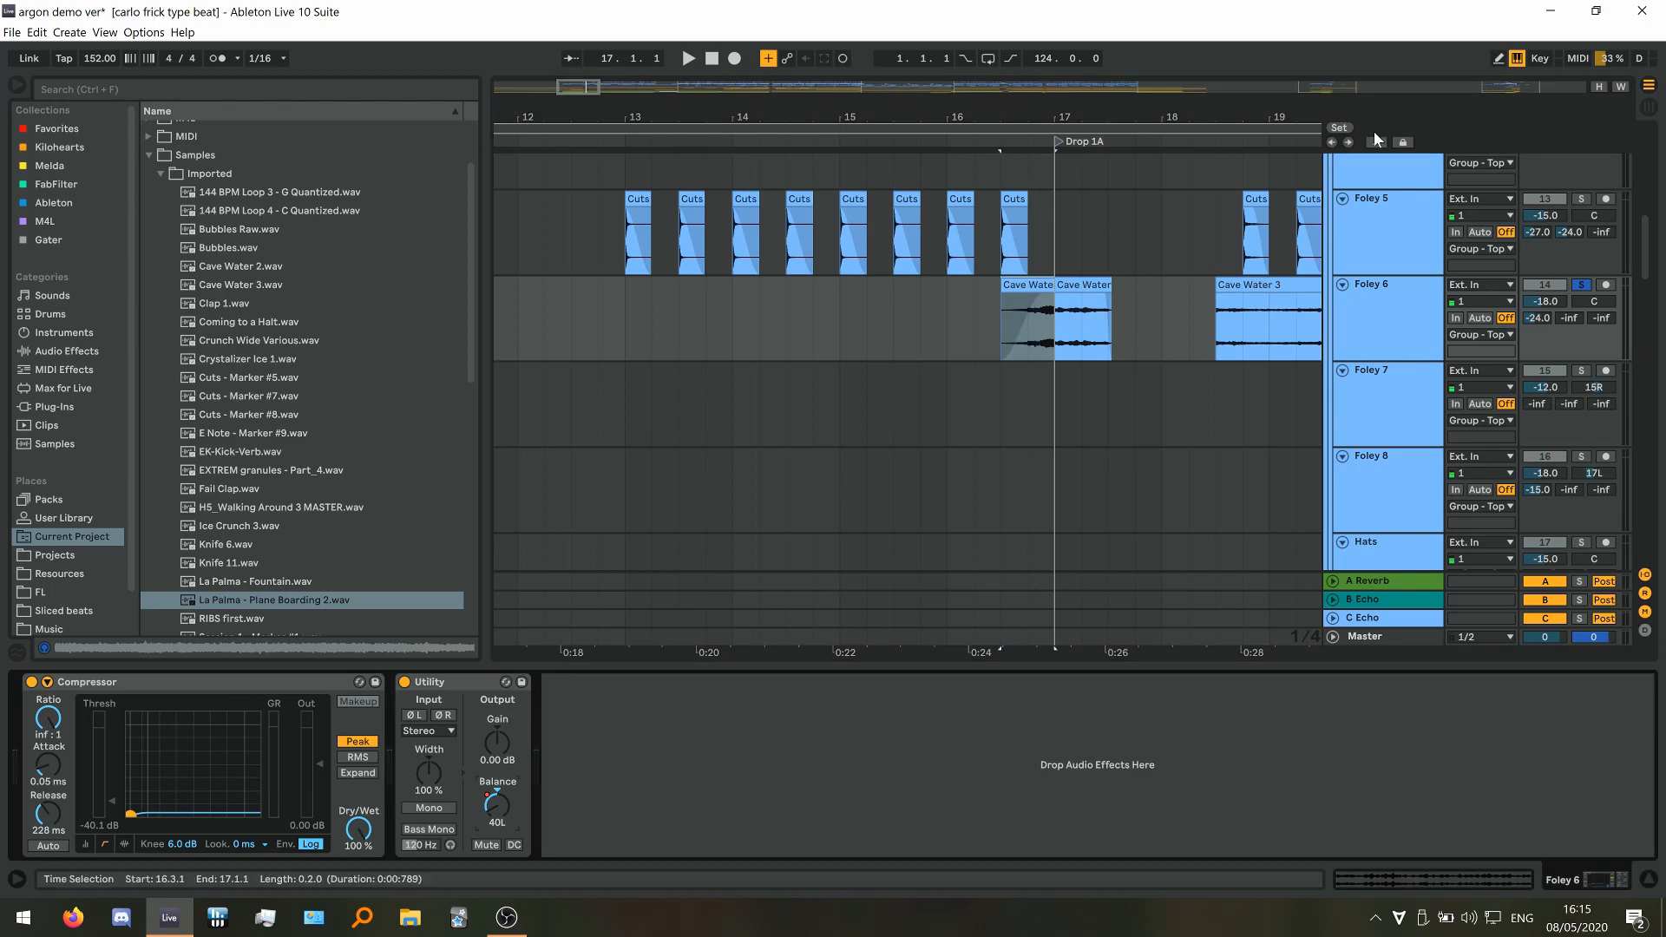
{"action": "key", "text": "a"}
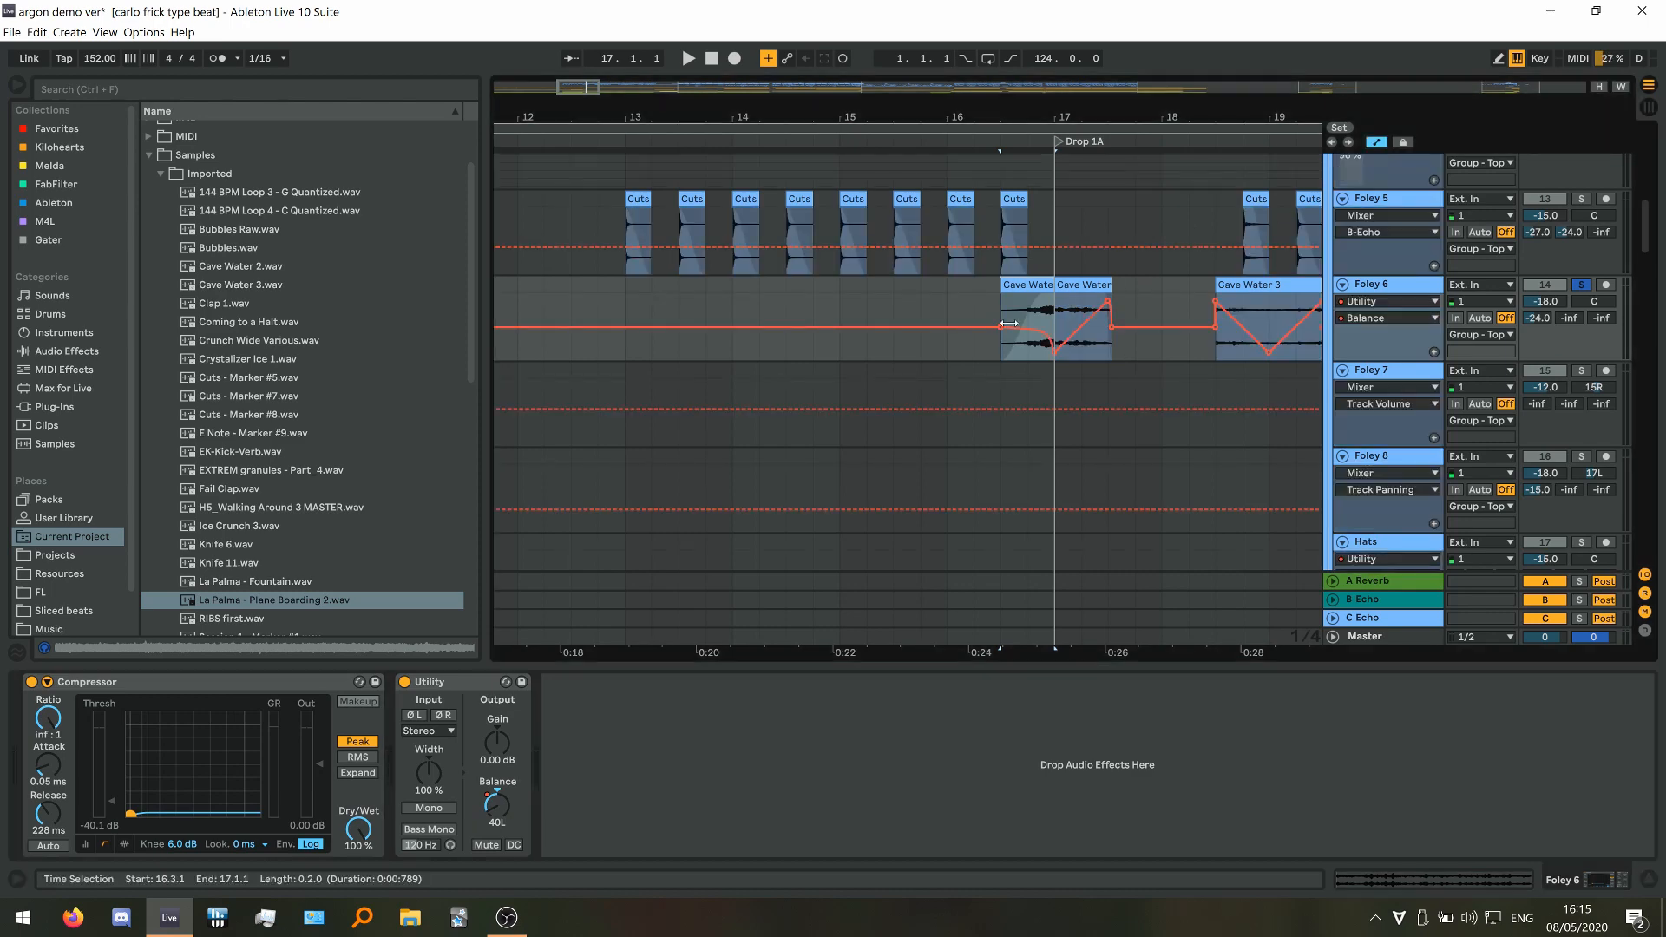
{"action": "left_click", "coordinate": [1378, 142]}
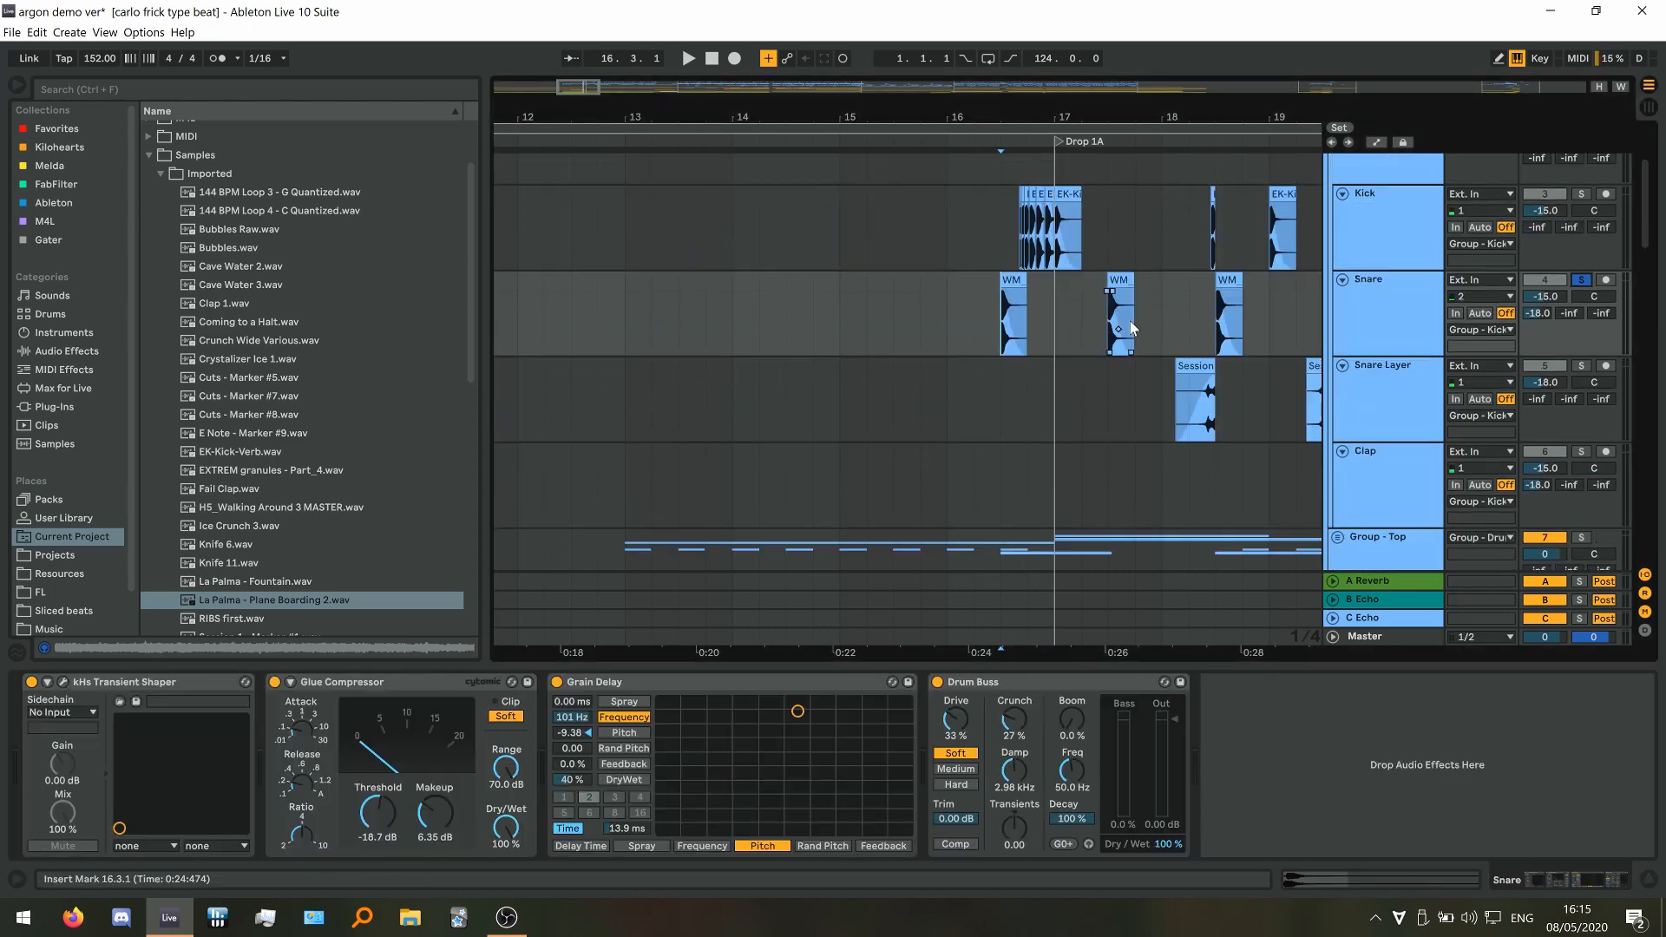
Play the soloed Snare from 16.3.1 and view the settings in its kHs Transient Shaper window
{"action": "key", "text": "space"}
{"action": "key", "text": "space"}
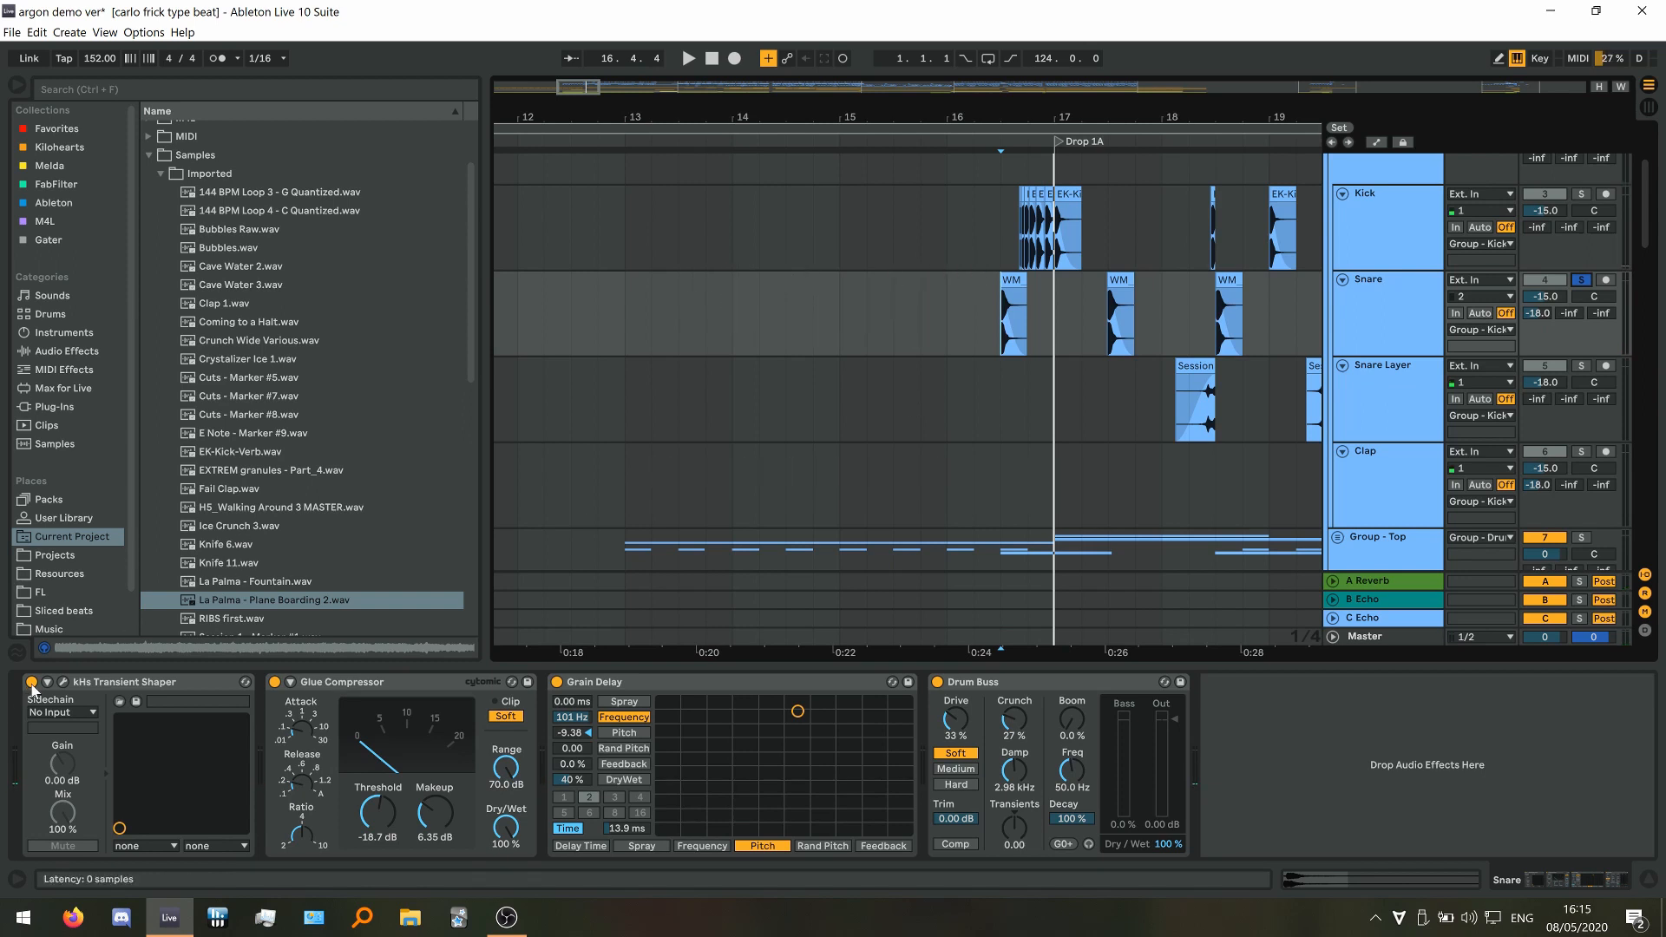
{"action": "left_click", "coordinate": [62, 682]}
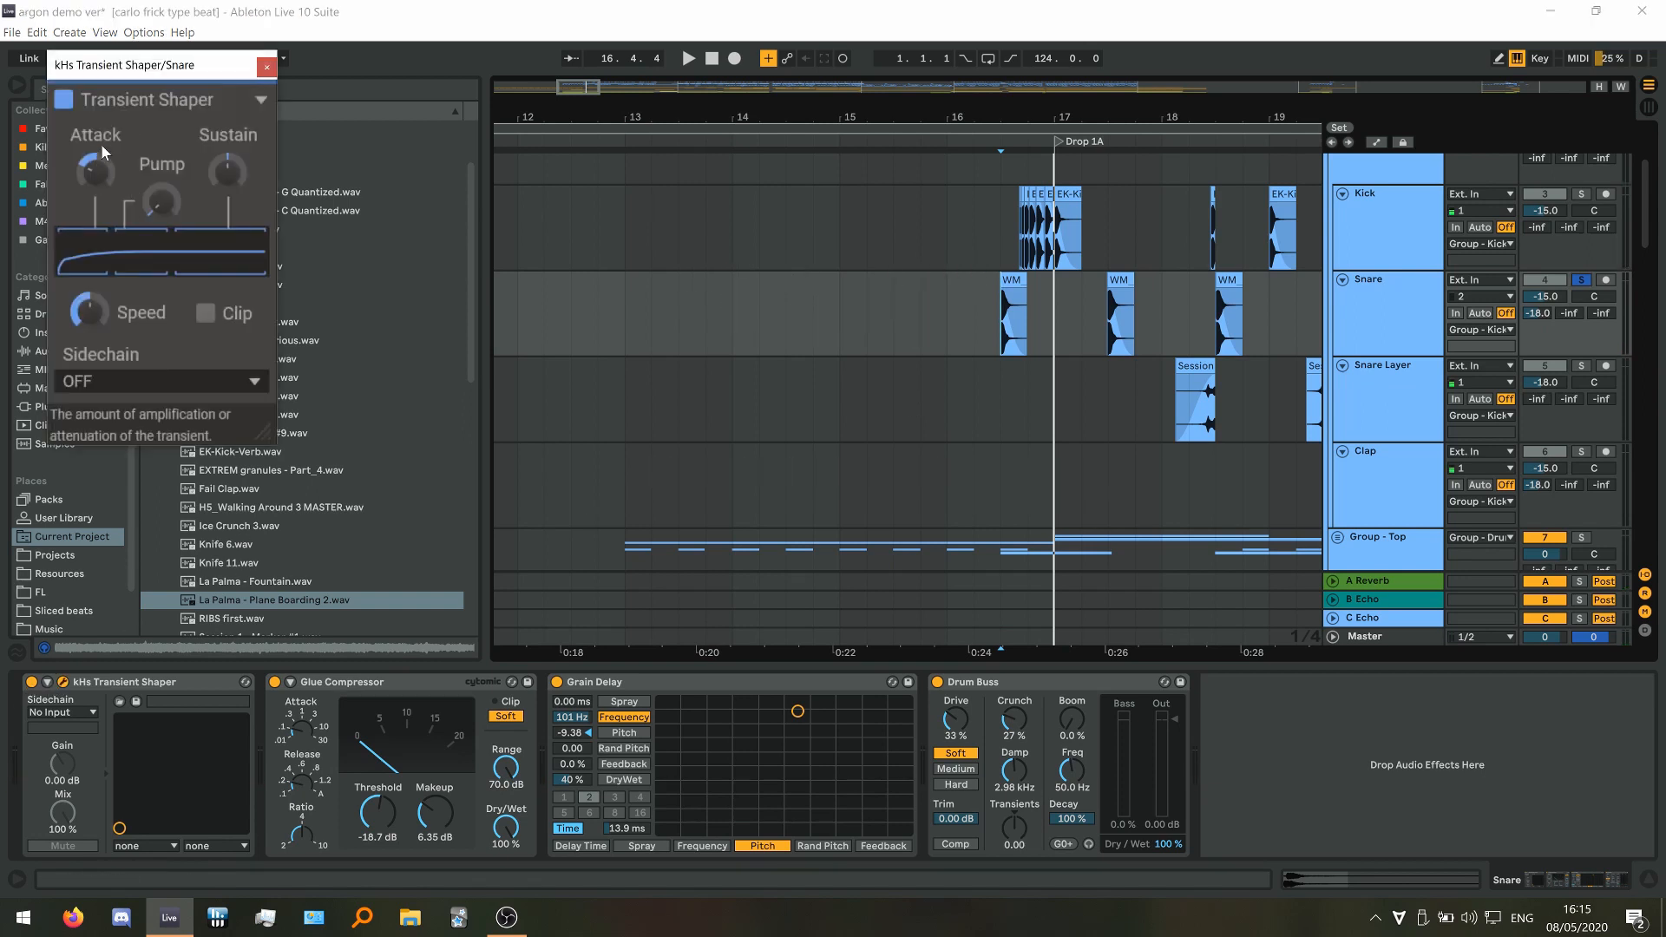
{"action": "left_click", "coordinate": [268, 67]}
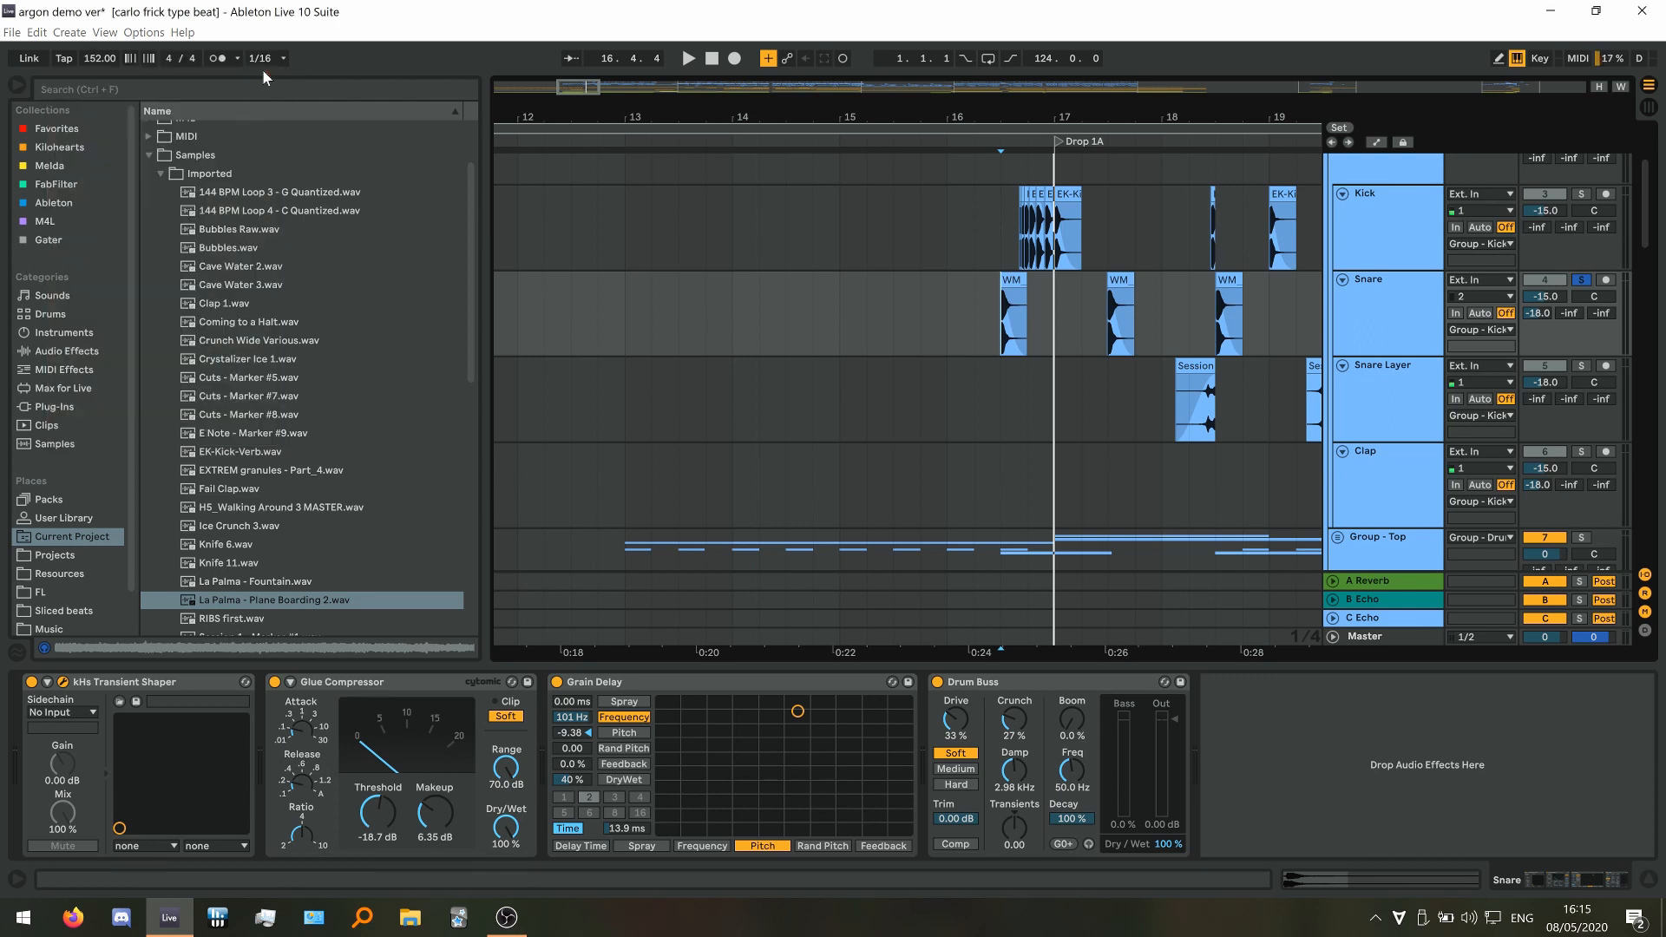
Compare the Snare from 16.3.1 with and without its Grain Delay and its Drum Buss, leaving both devices on
{"action": "key", "text": "space"}
{"action": "key", "text": "space"}
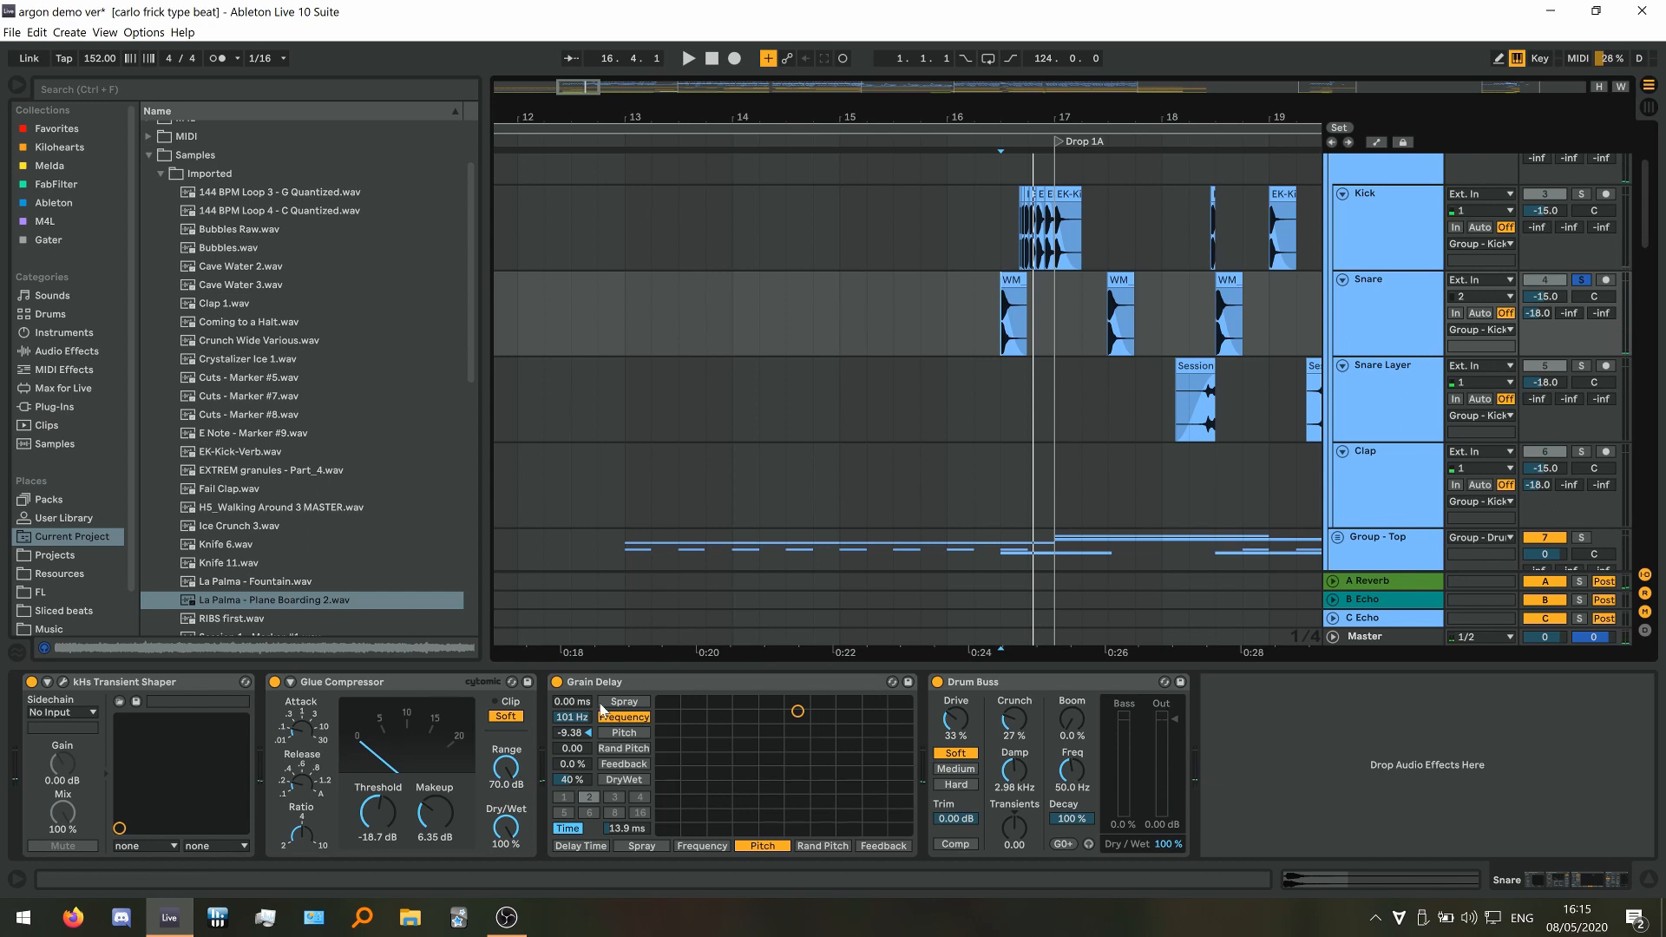
{"action": "left_click", "coordinate": [559, 683]}
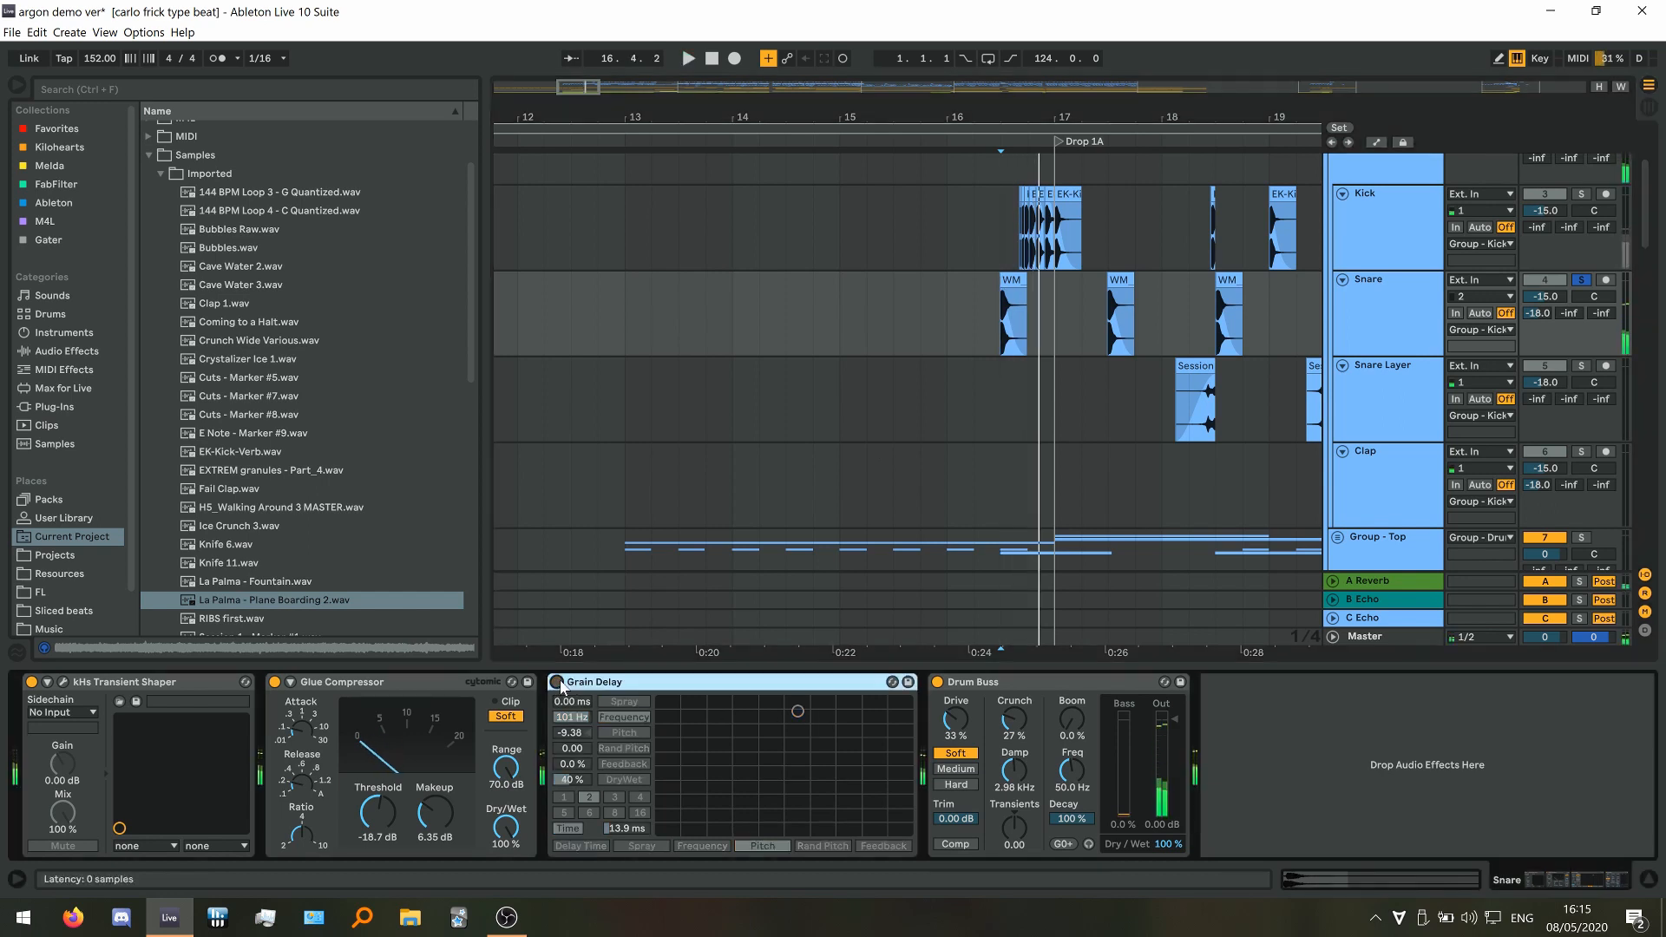
{"action": "left_click", "coordinate": [558, 683]}
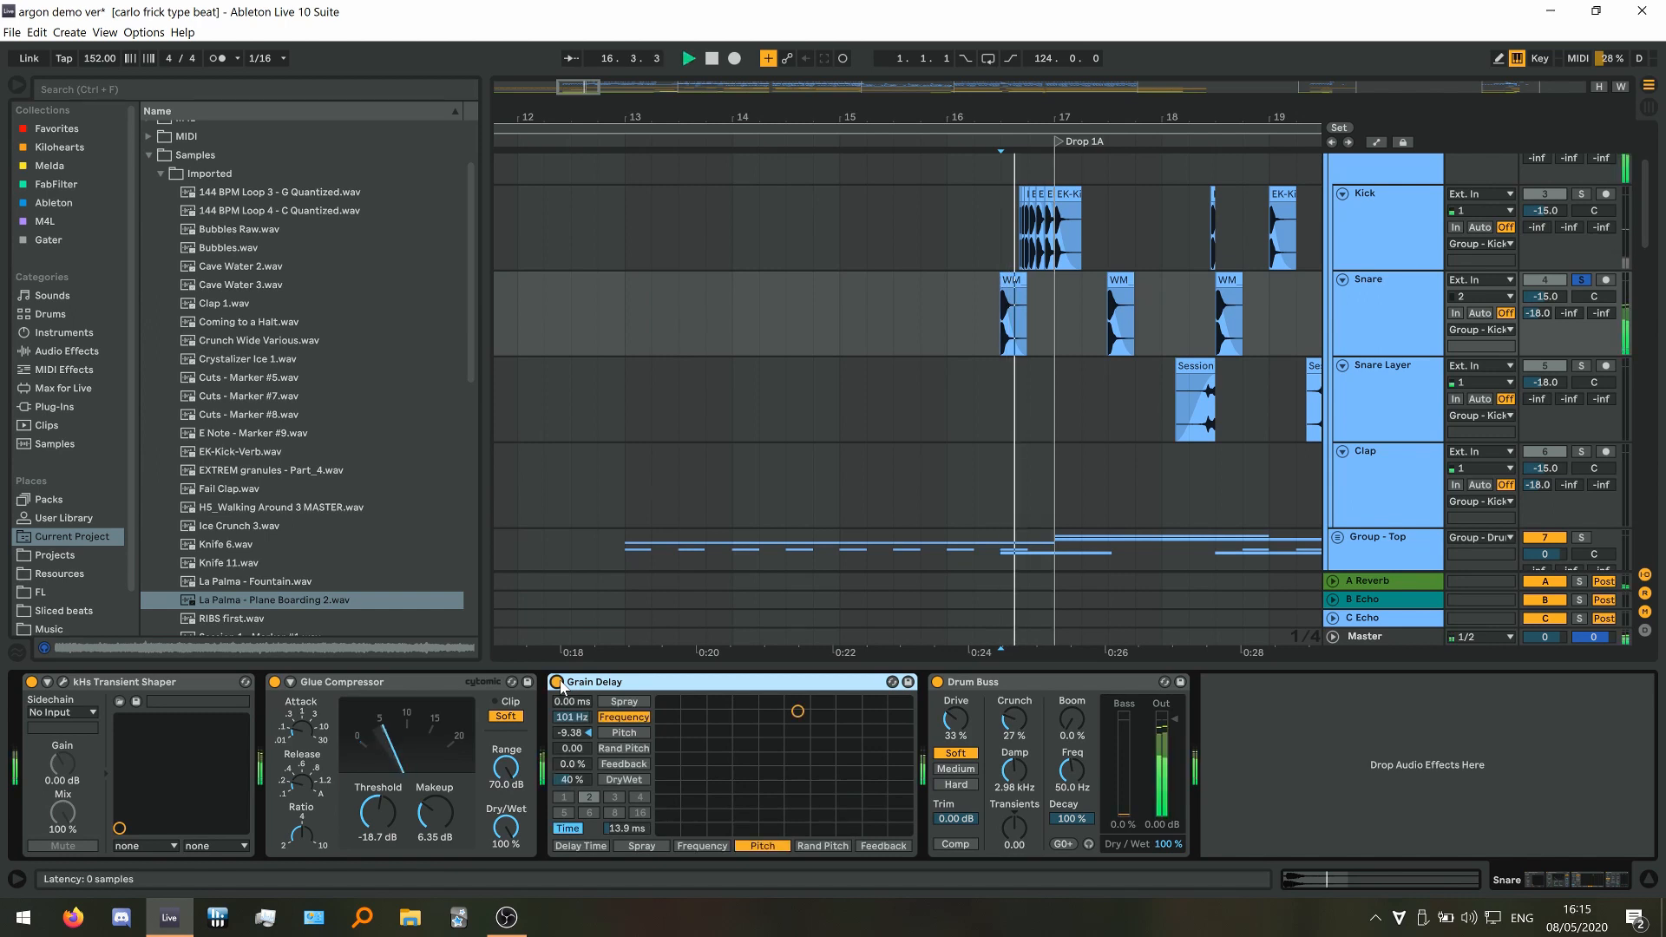
{"action": "left_click", "coordinate": [938, 683]}
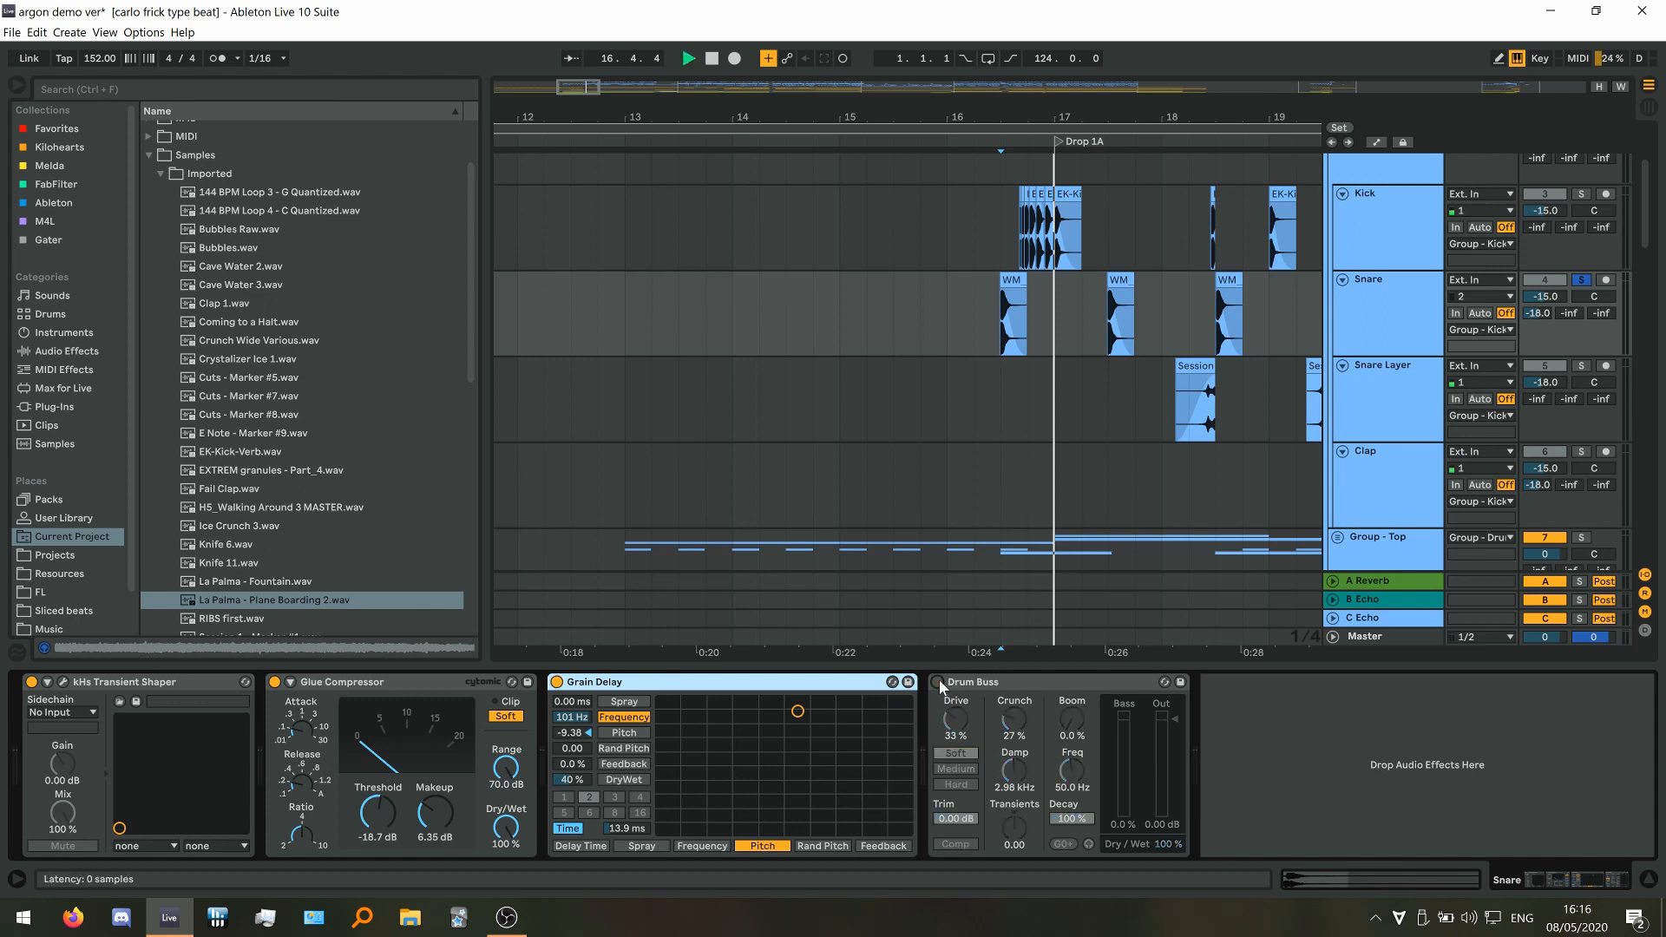
{"action": "left_click", "coordinate": [938, 682]}
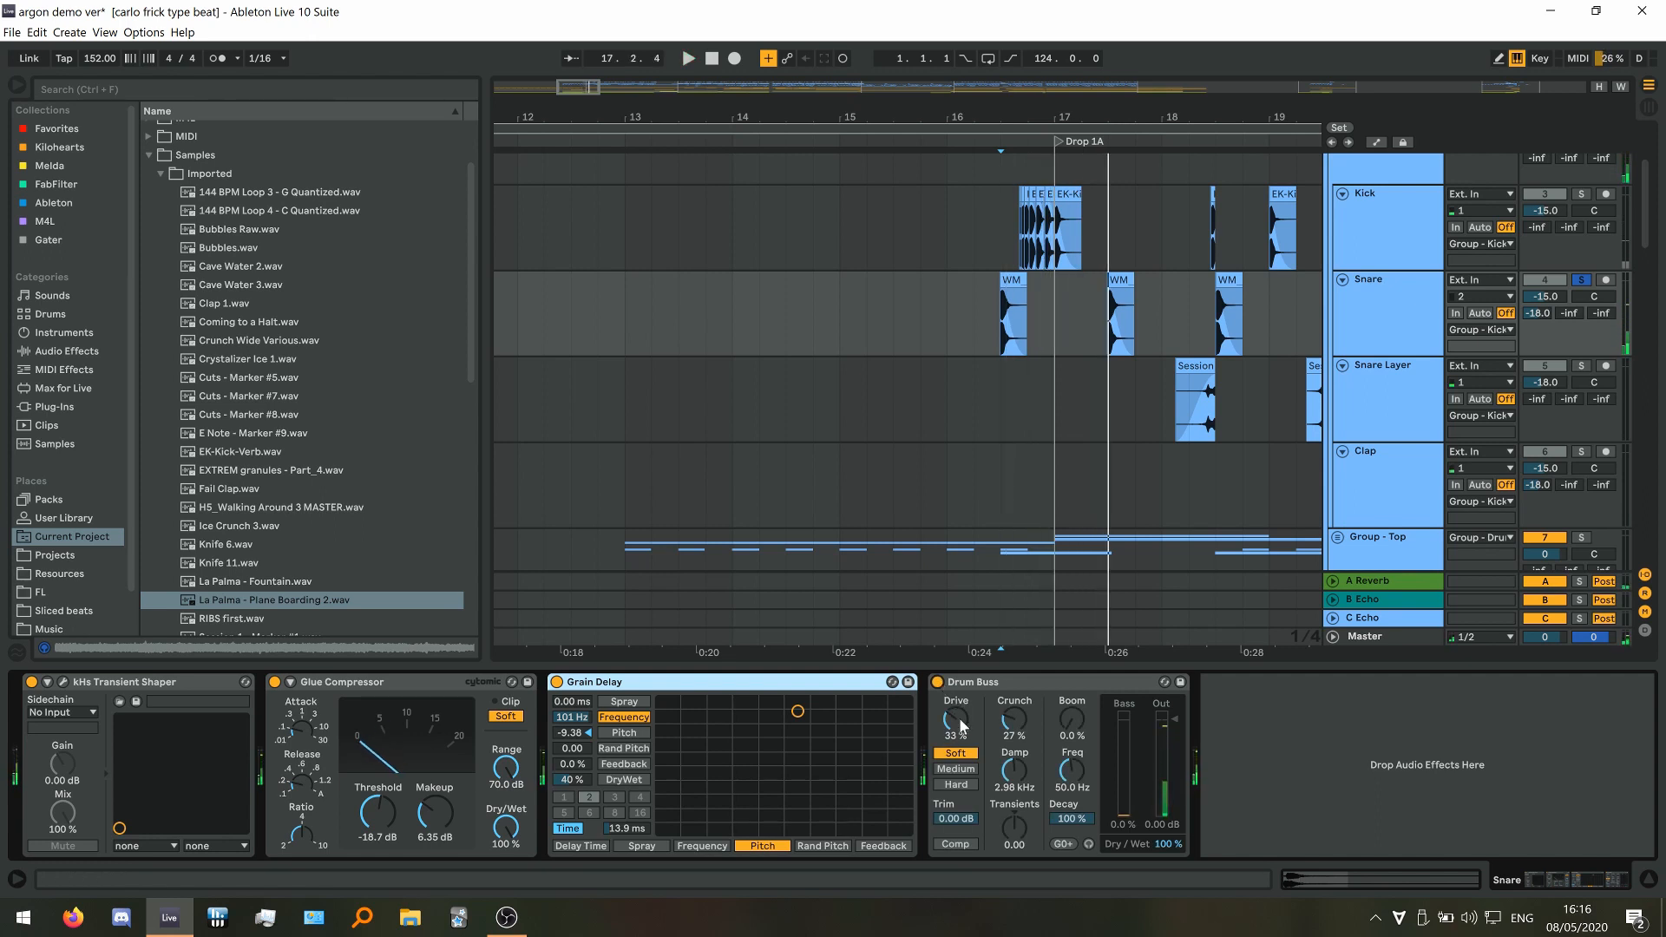
Solo the Kick track and play it from 16.3.1 while viewing its Frequency Shifter settings
{"action": "left_click", "coordinate": [1002, 242]}
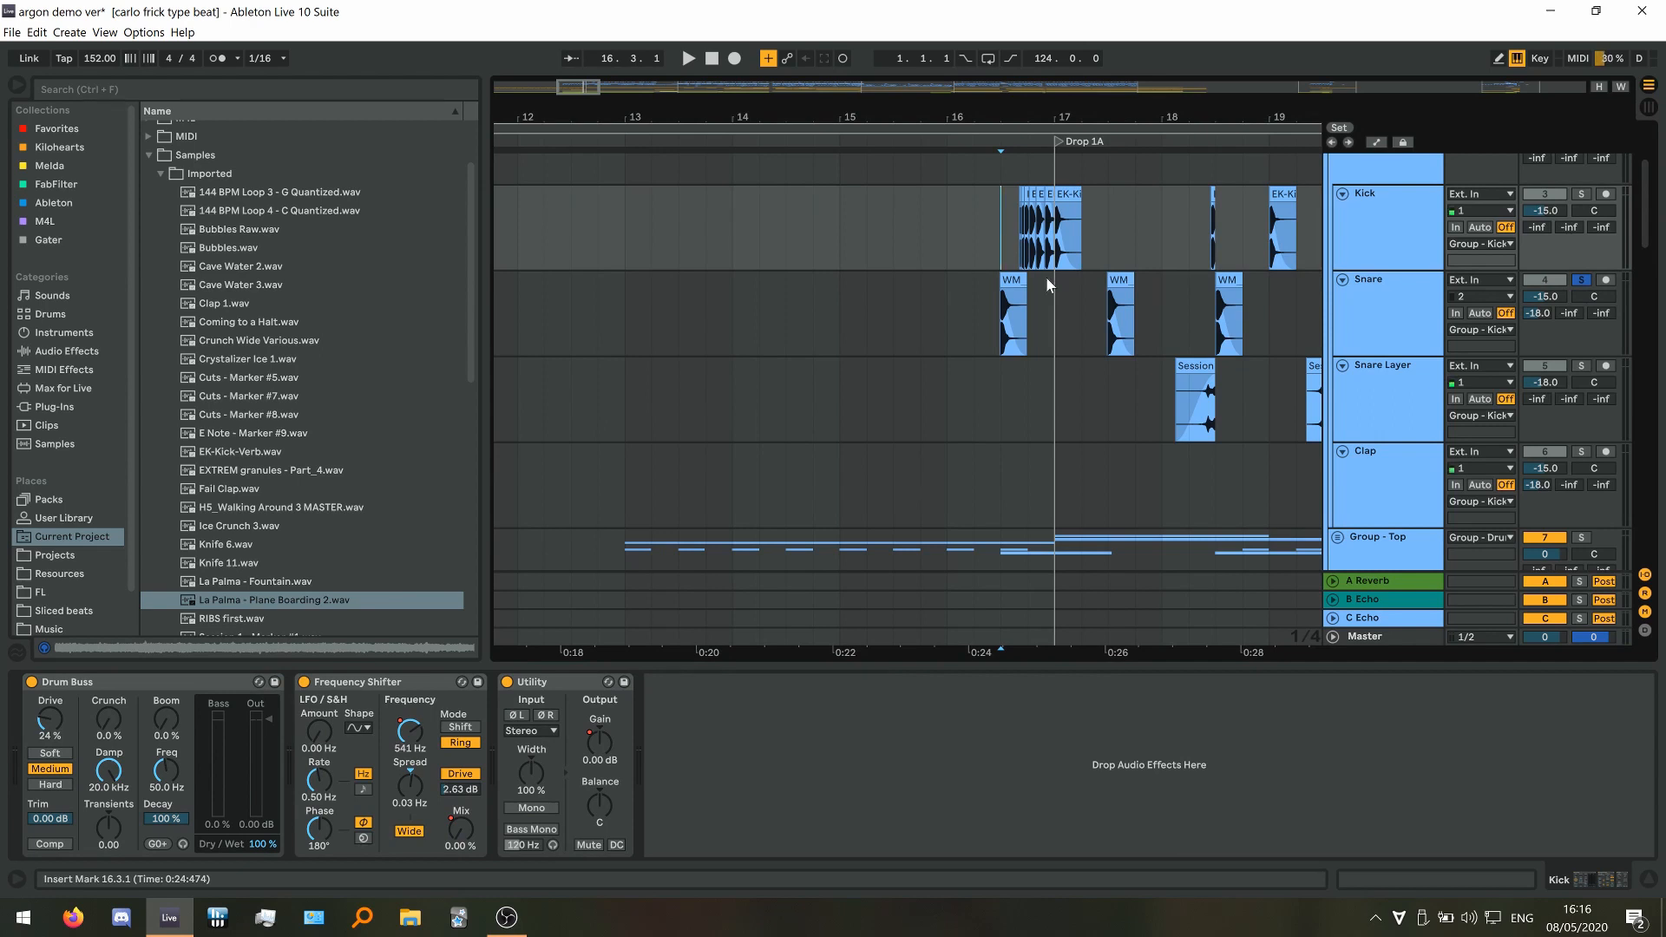
{"action": "left_click", "coordinate": [1576, 198]}
{"action": "key", "text": "space"}
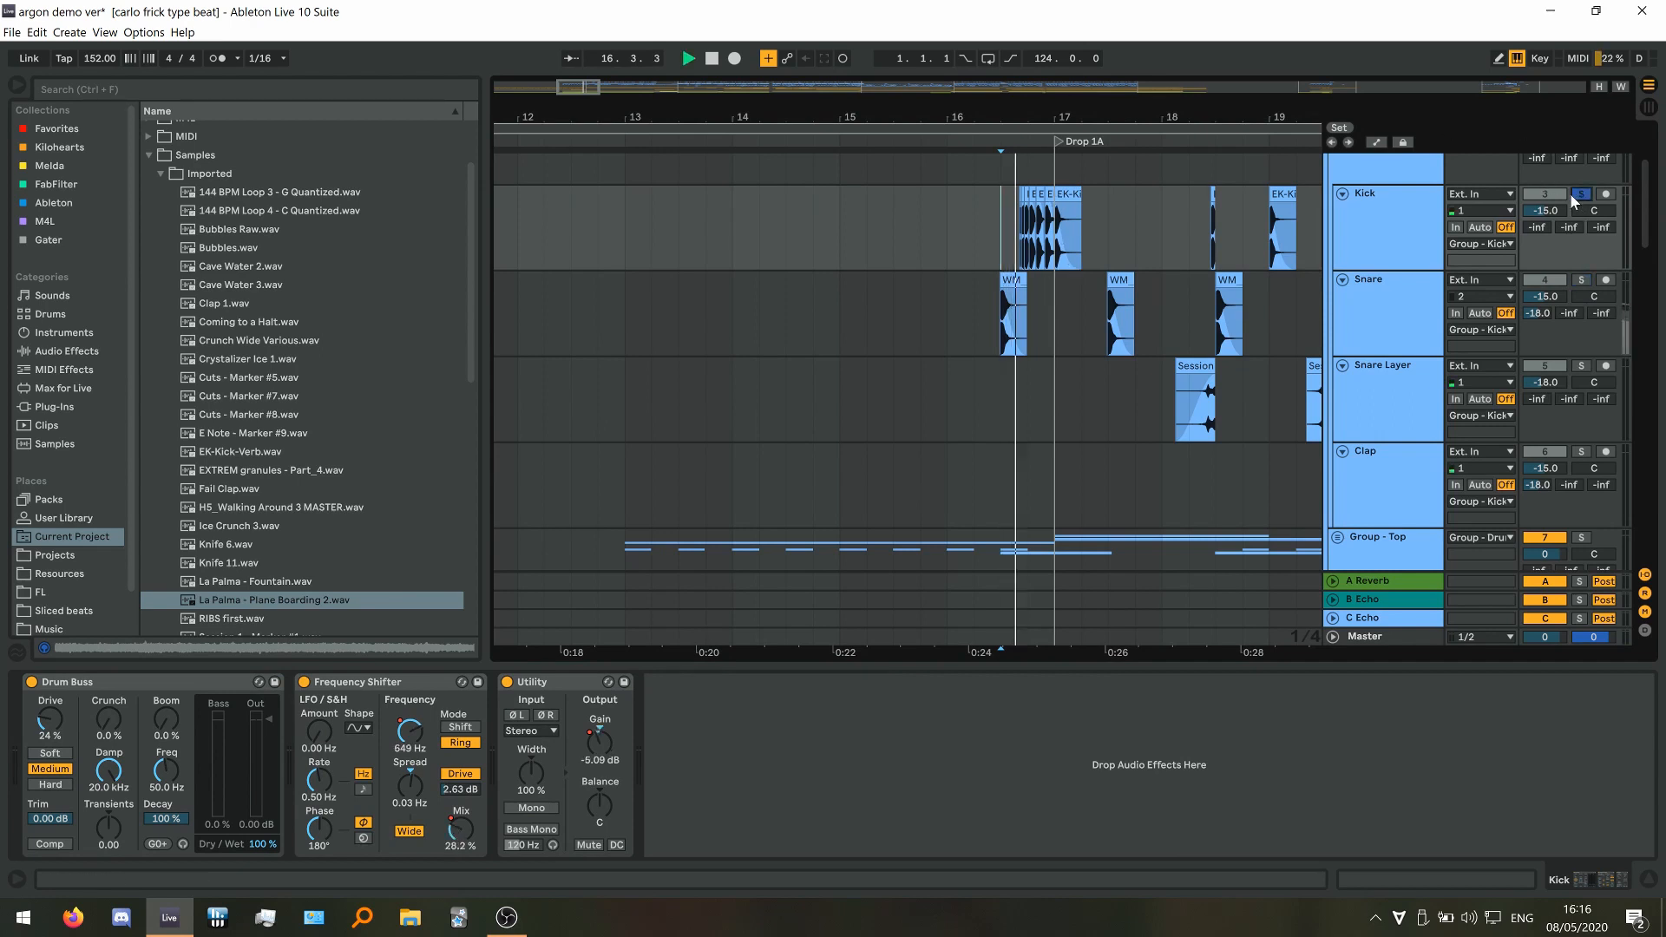
{"action": "left_click", "coordinate": [411, 743]}
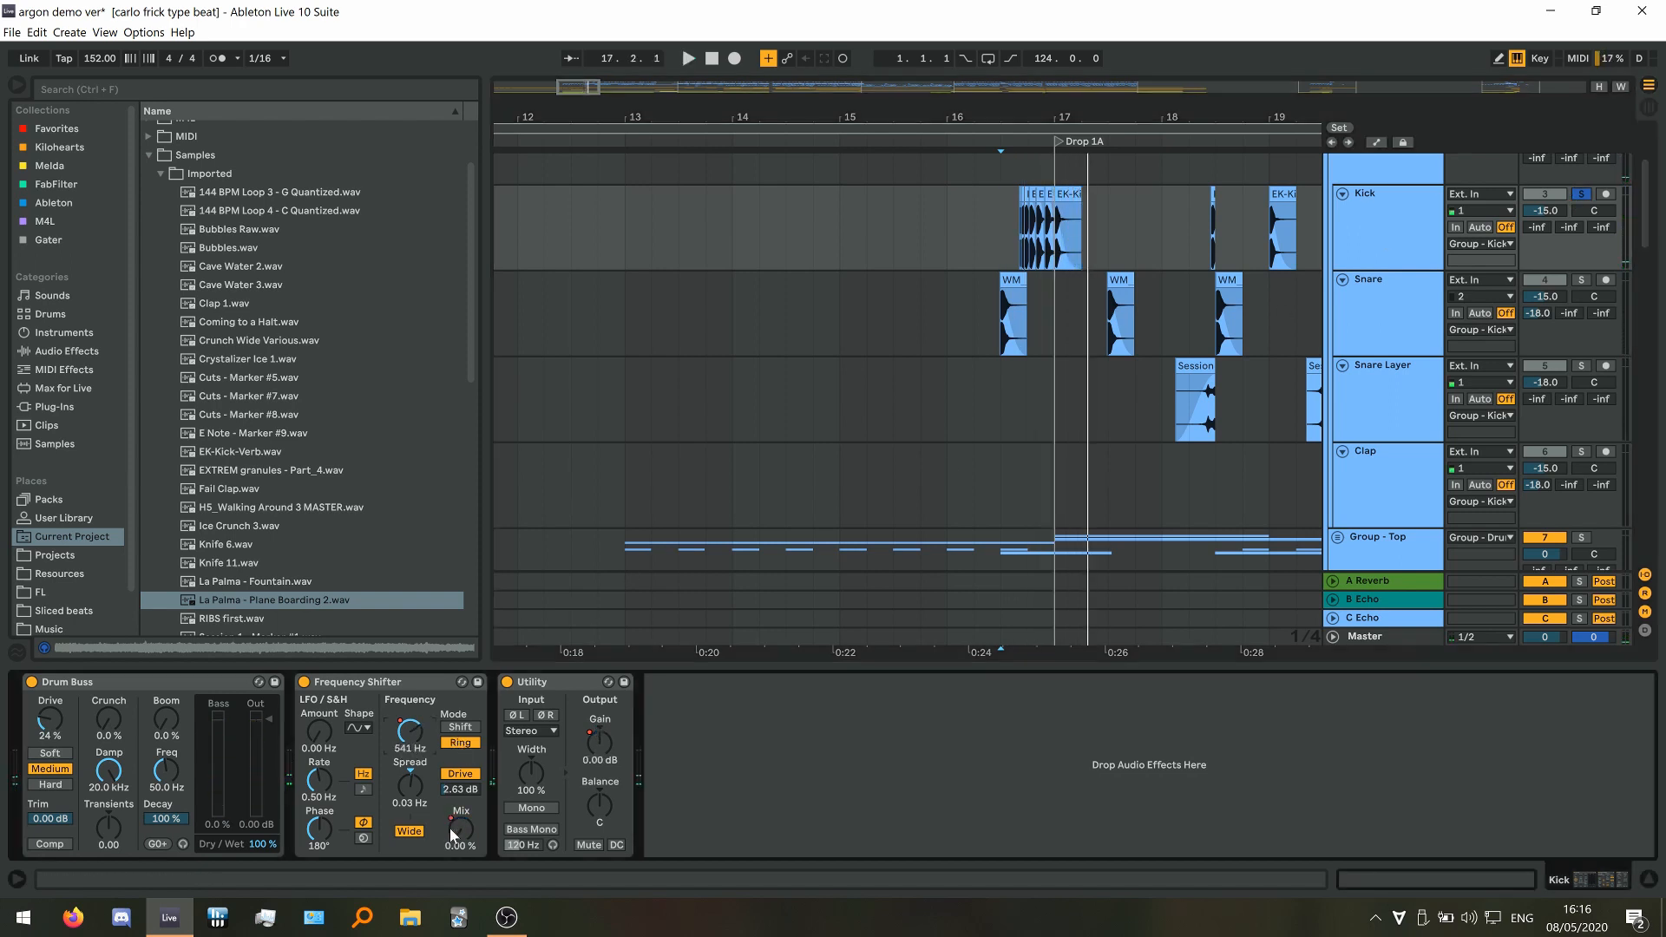
Replay the soloed Kick from 16.3.1, try its Utility Gain and re-enable the overridden automation
{"action": "left_click", "coordinate": [1007, 240]}
{"action": "key", "text": "space"}
{"action": "key", "text": "space"}
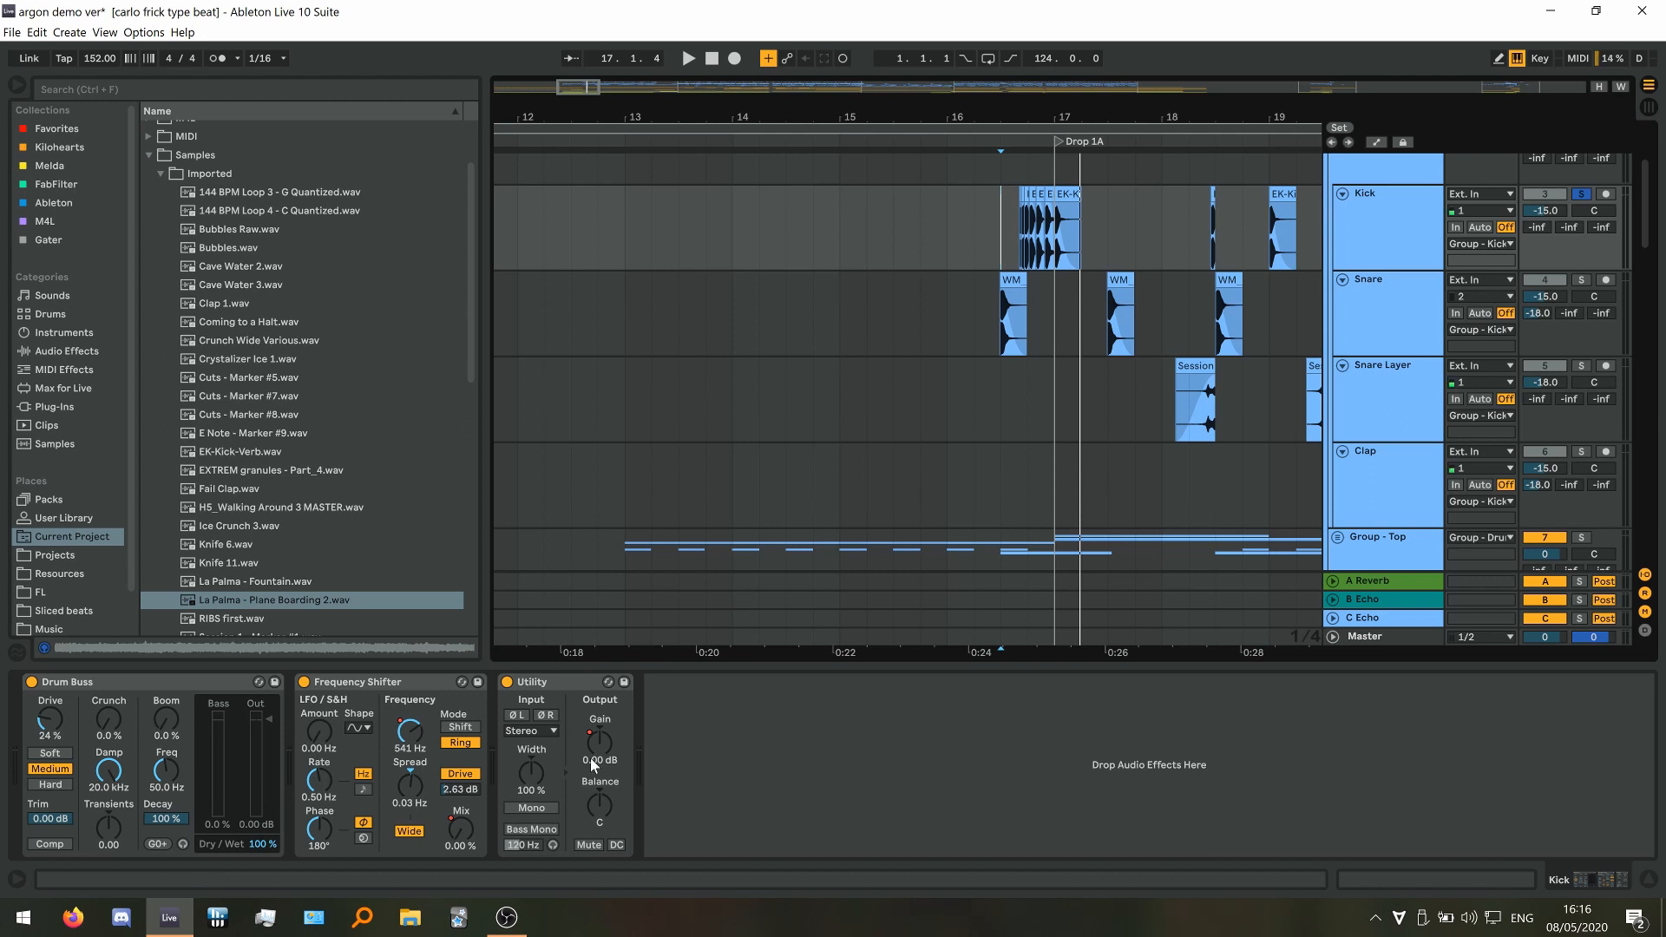
{"action": "left_click_drag", "start_coordinate": [611, 742], "coordinate": [611, 736]}
{"action": "left_click", "coordinate": [806, 59]}
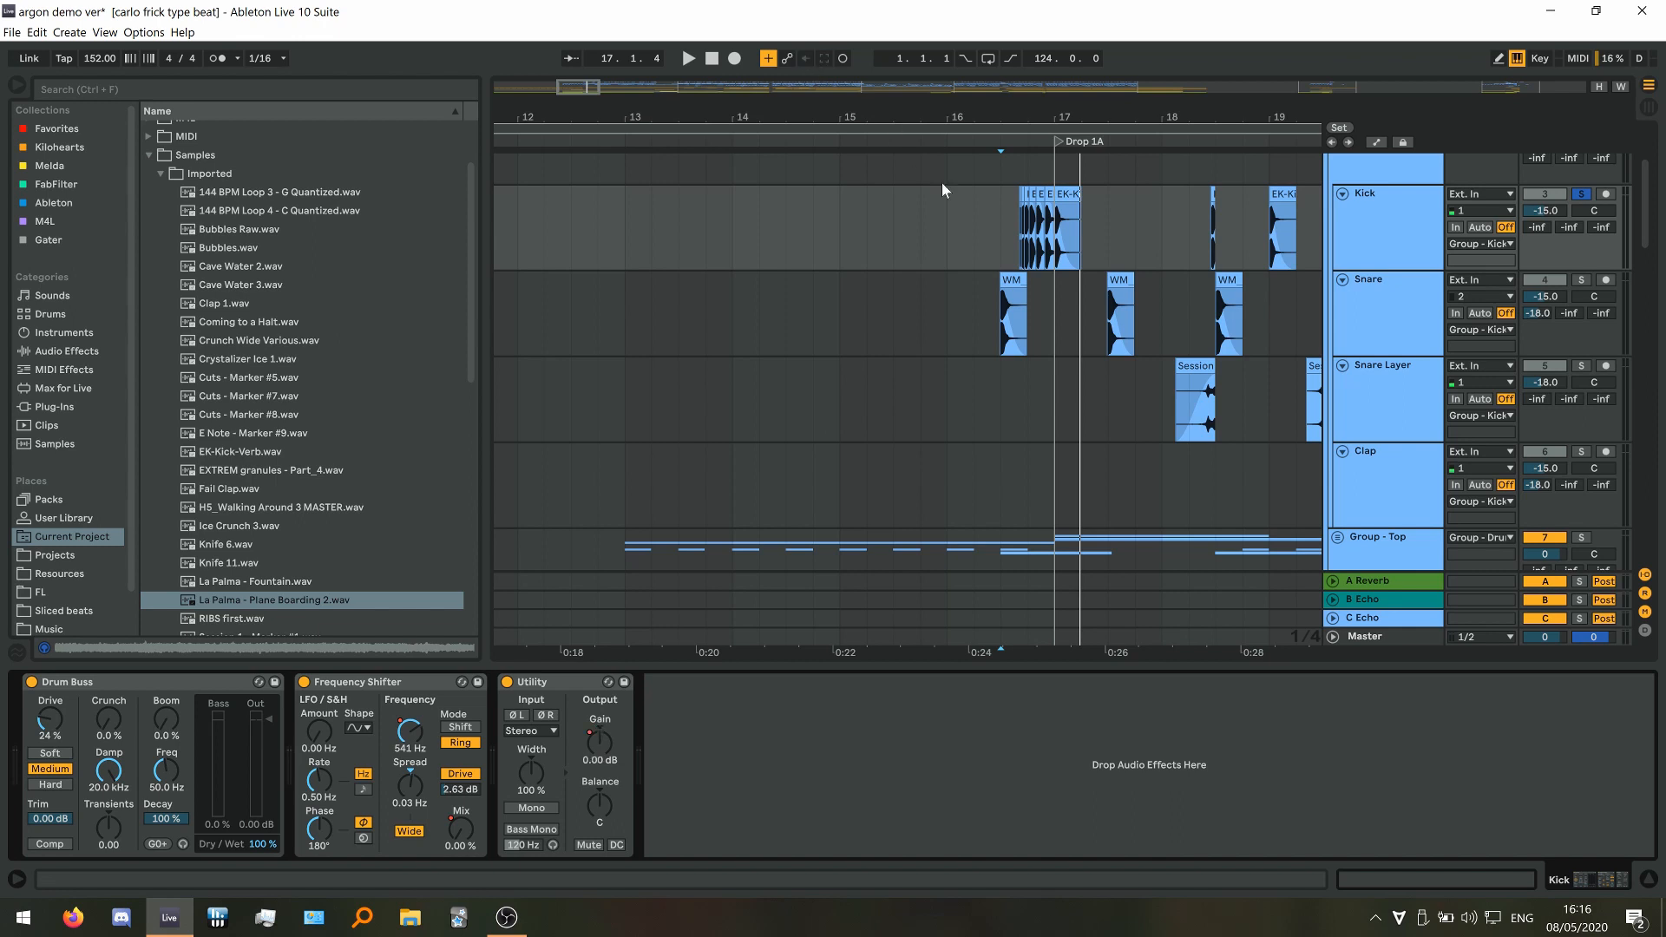
{"action": "key", "text": "space"}
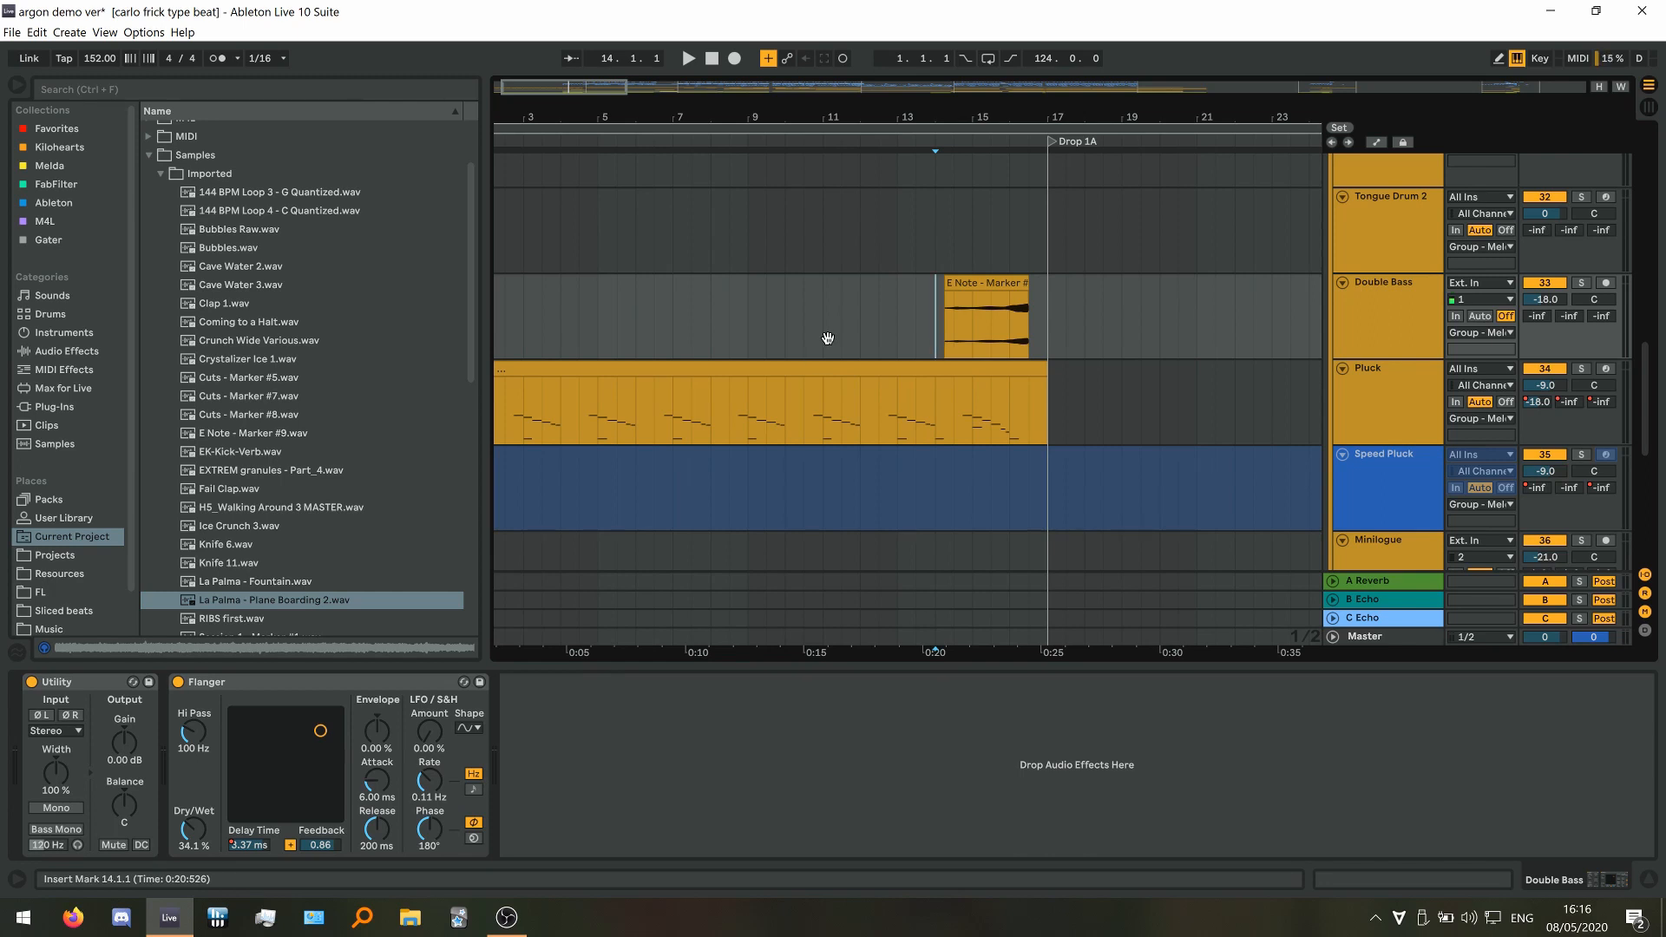
Solo the Double Bass track and play its E Note clip from 14.1.1
{"action": "scroll", "coordinate": [1047, 353], "scroll_direction": "up", "scroll_amount": 3}
{"action": "left_click", "coordinate": [1582, 283]}
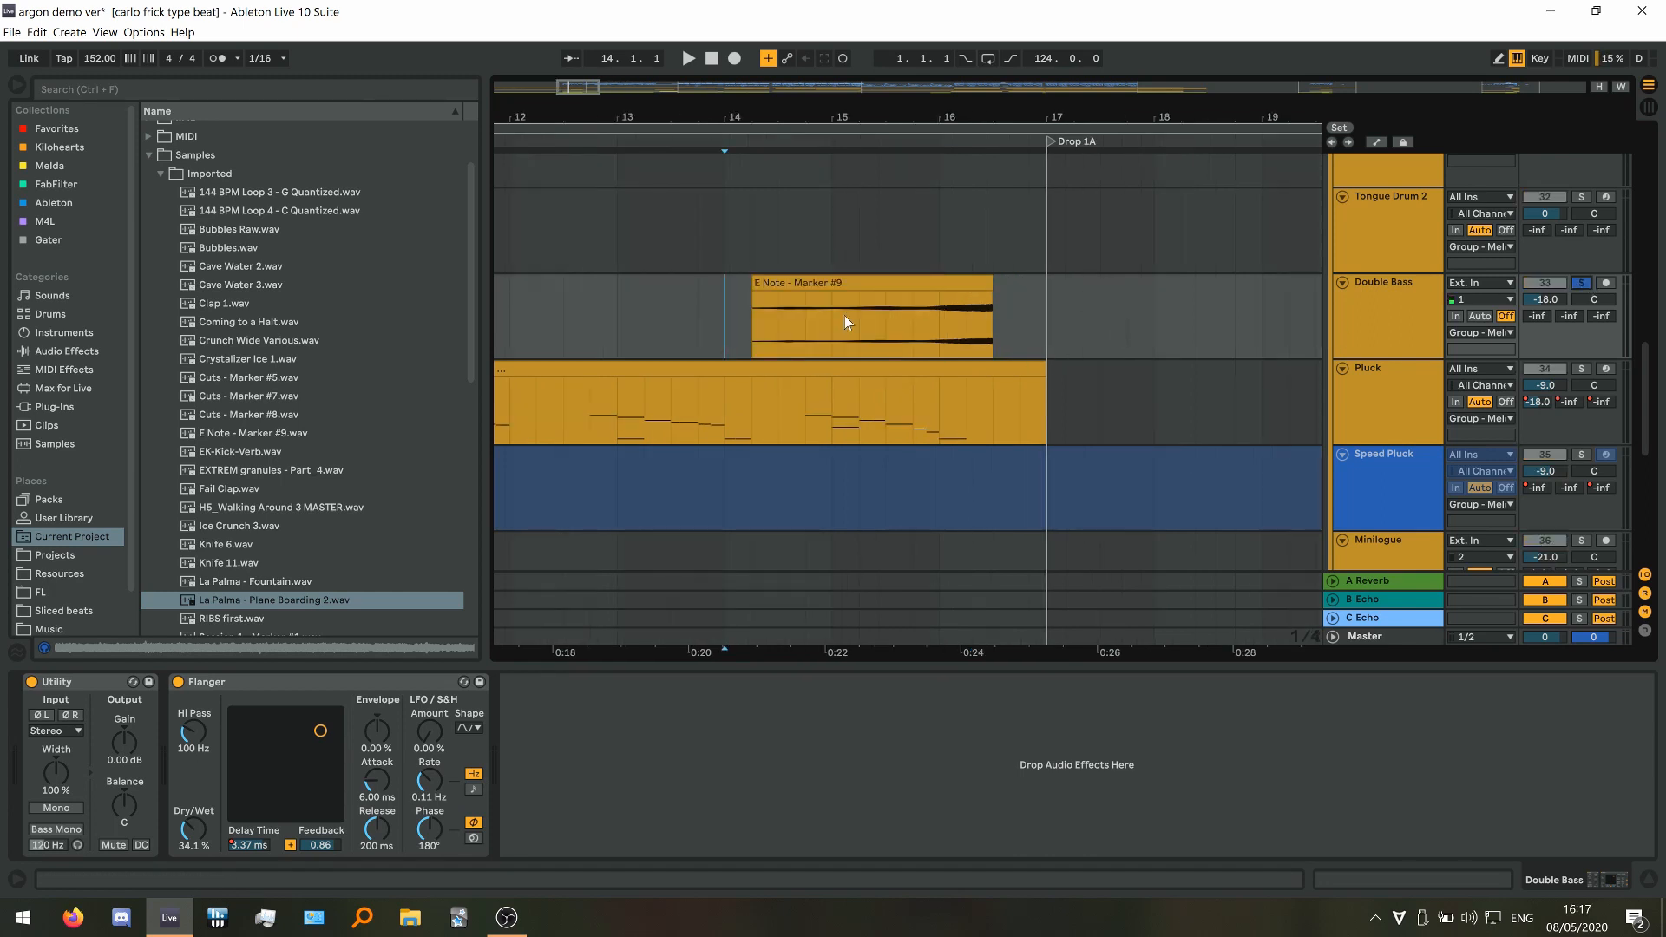
{"action": "key", "text": "space"}
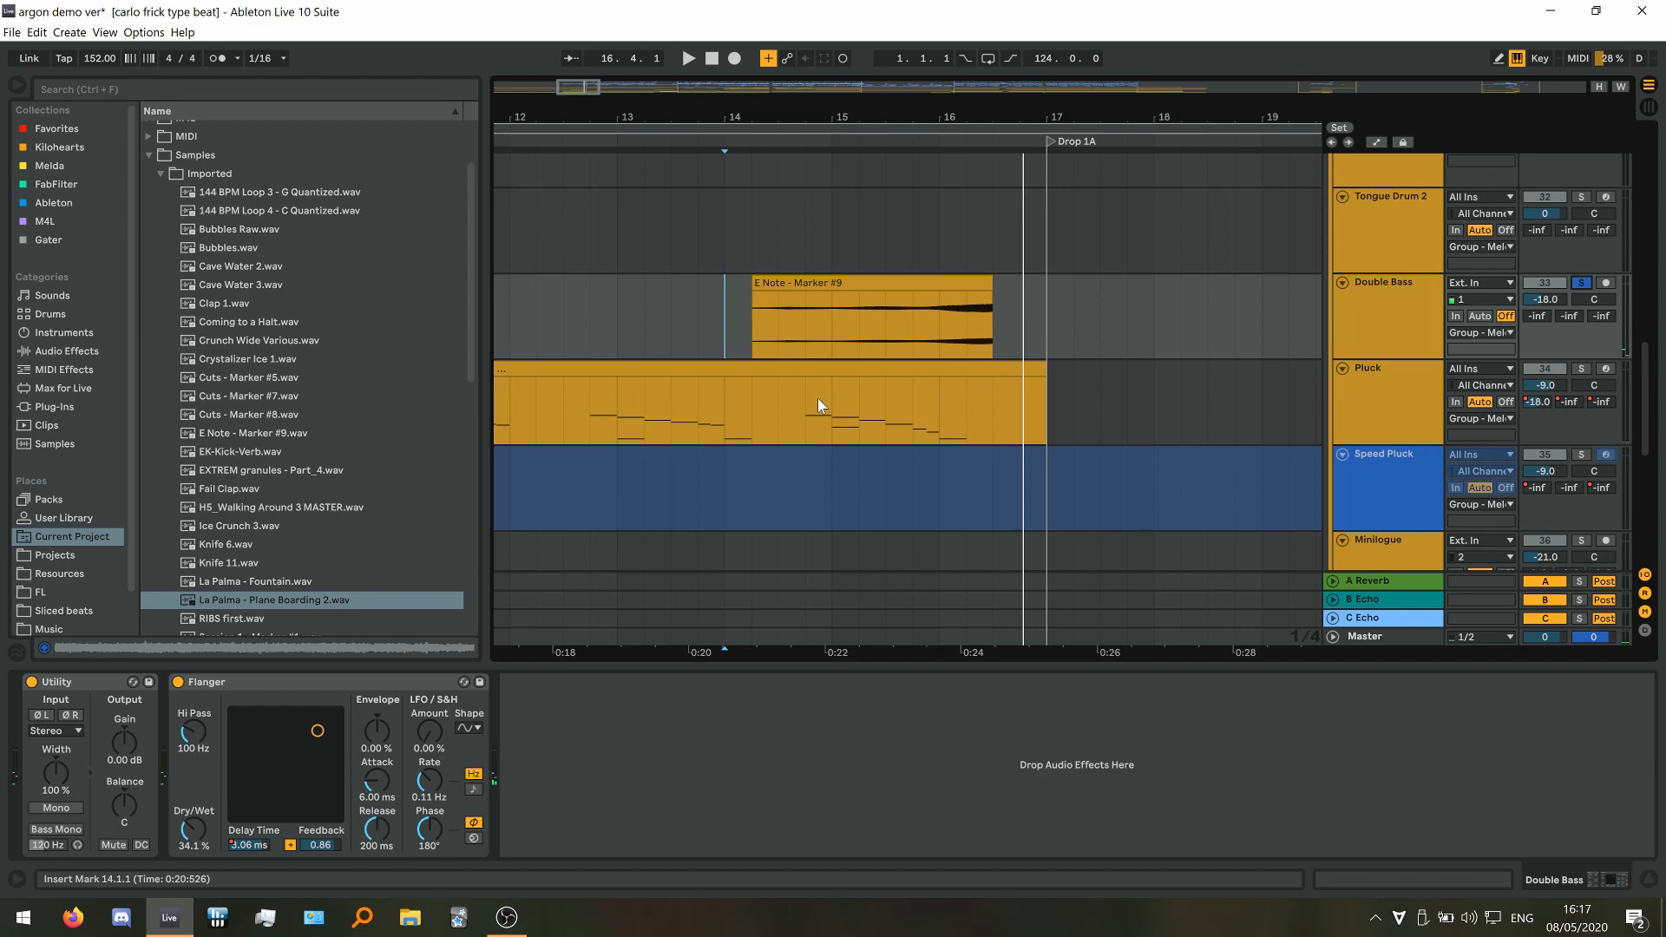
Unfold Group - Bass, solo the Main Sub track and look through its device chain
{"action": "scroll", "coordinate": [818, 397], "scroll_direction": "down", "scroll_amount": 5}
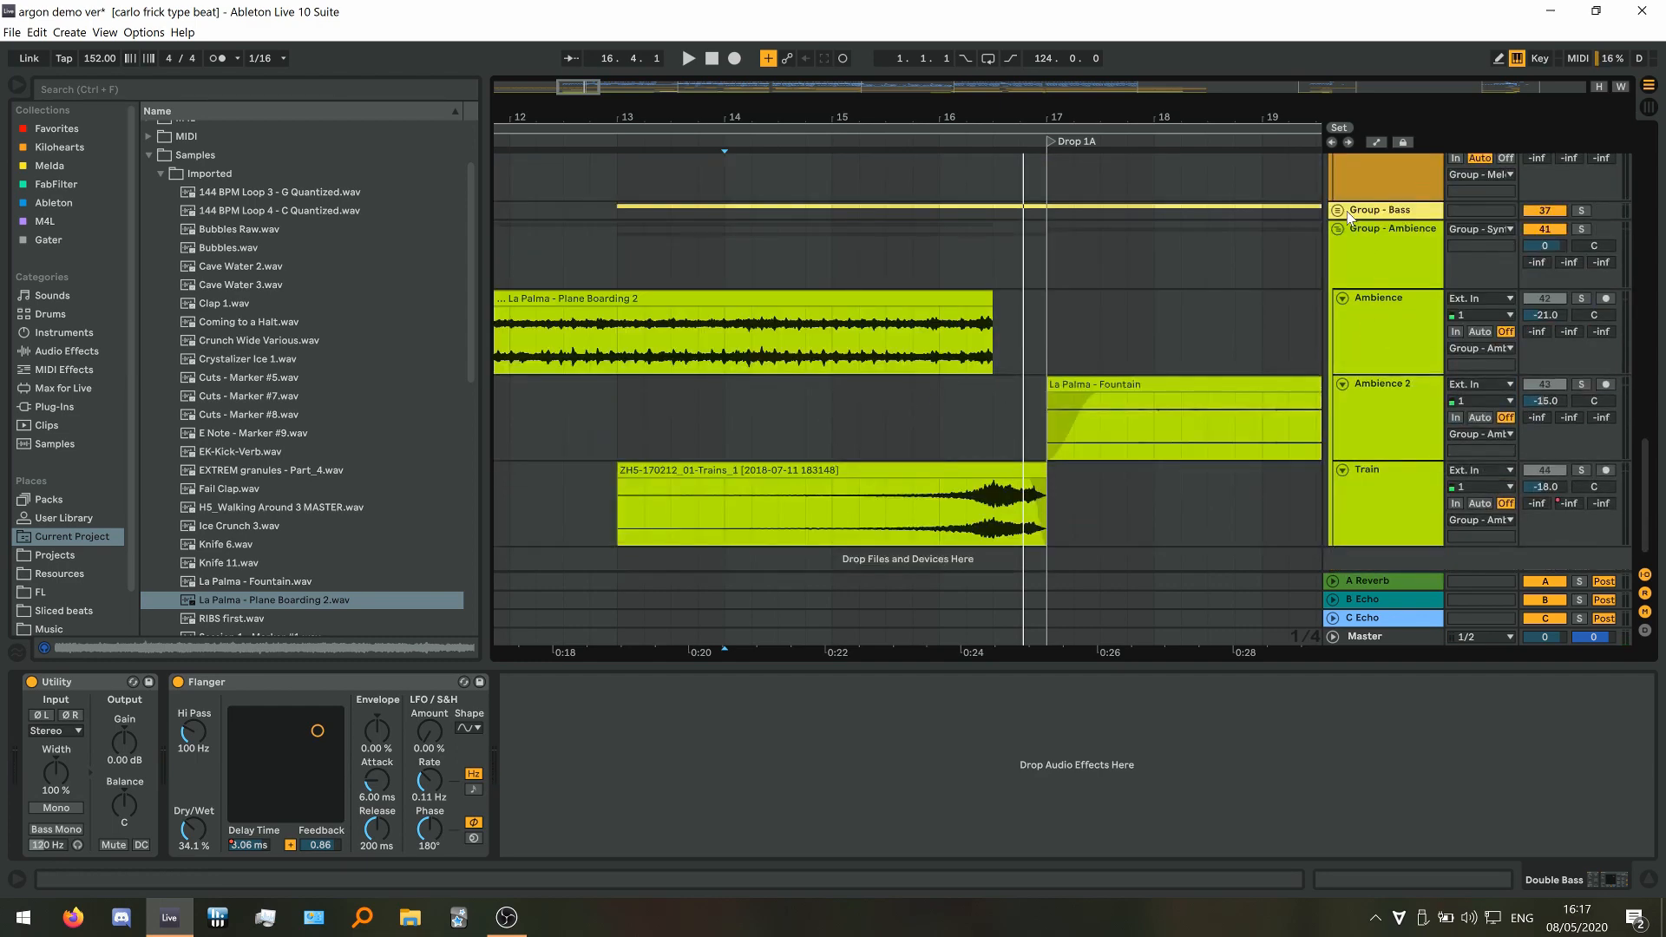
{"action": "left_click", "coordinate": [1337, 210]}
{"action": "left_click", "coordinate": [1368, 305]}
{"action": "left_click", "coordinate": [1581, 280]}
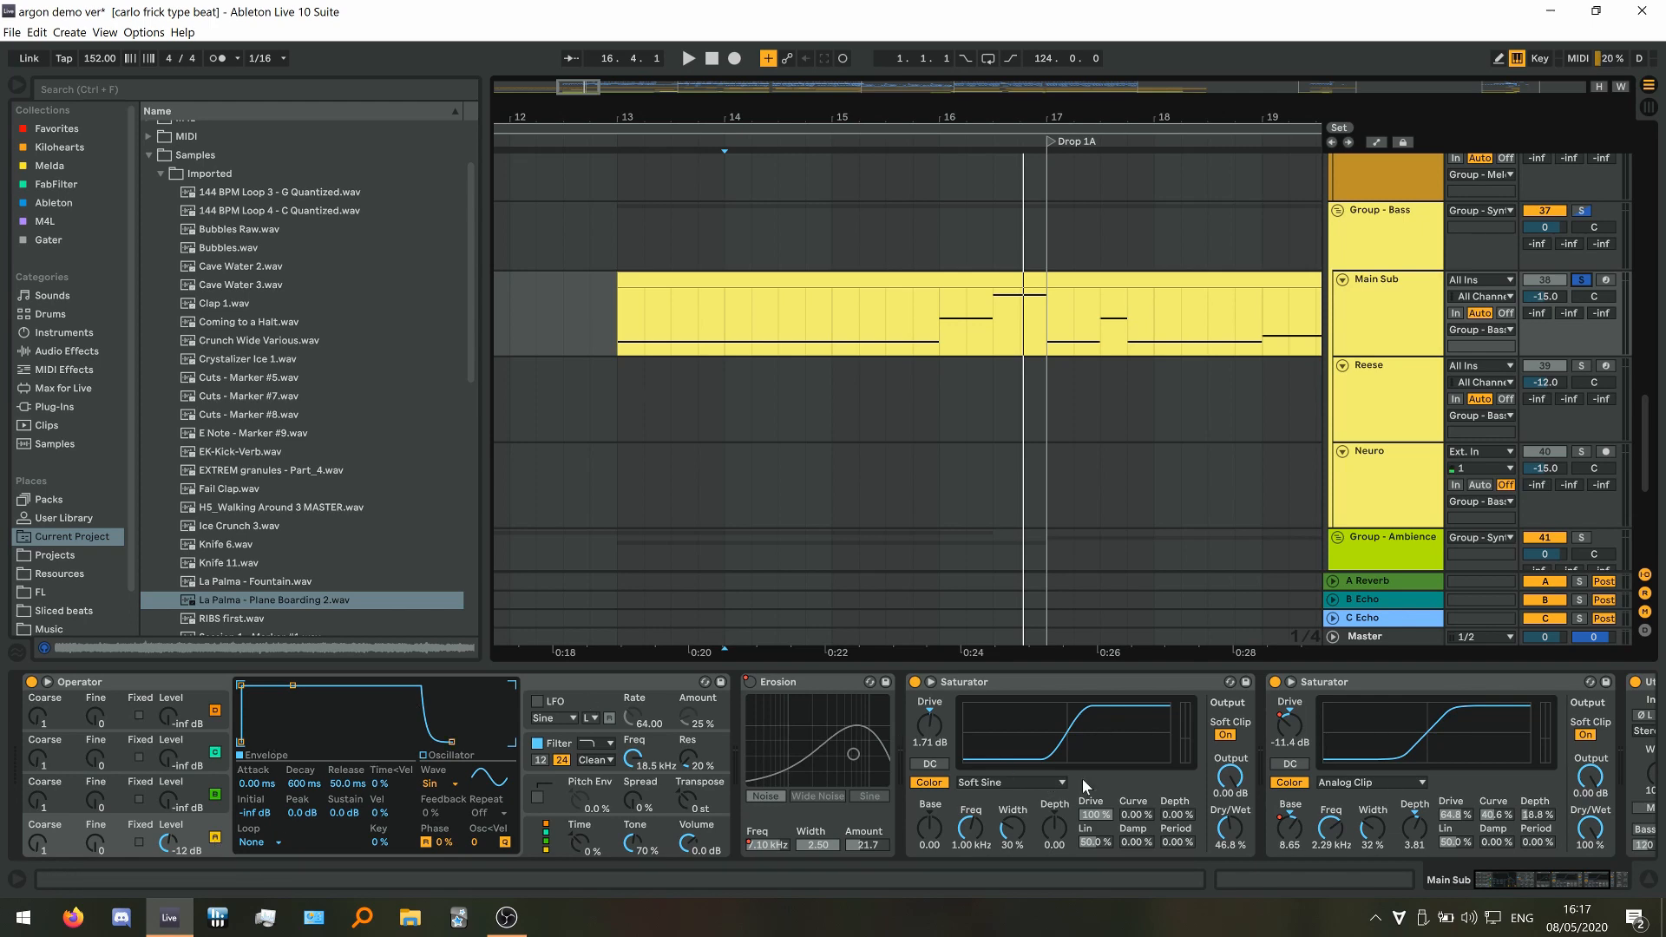
{"action": "scroll", "coordinate": [1084, 786], "scroll_direction": "down", "scroll_amount": 1}
{"action": "scroll", "coordinate": [892, 737], "scroll_direction": "down", "scroll_amount": 15}
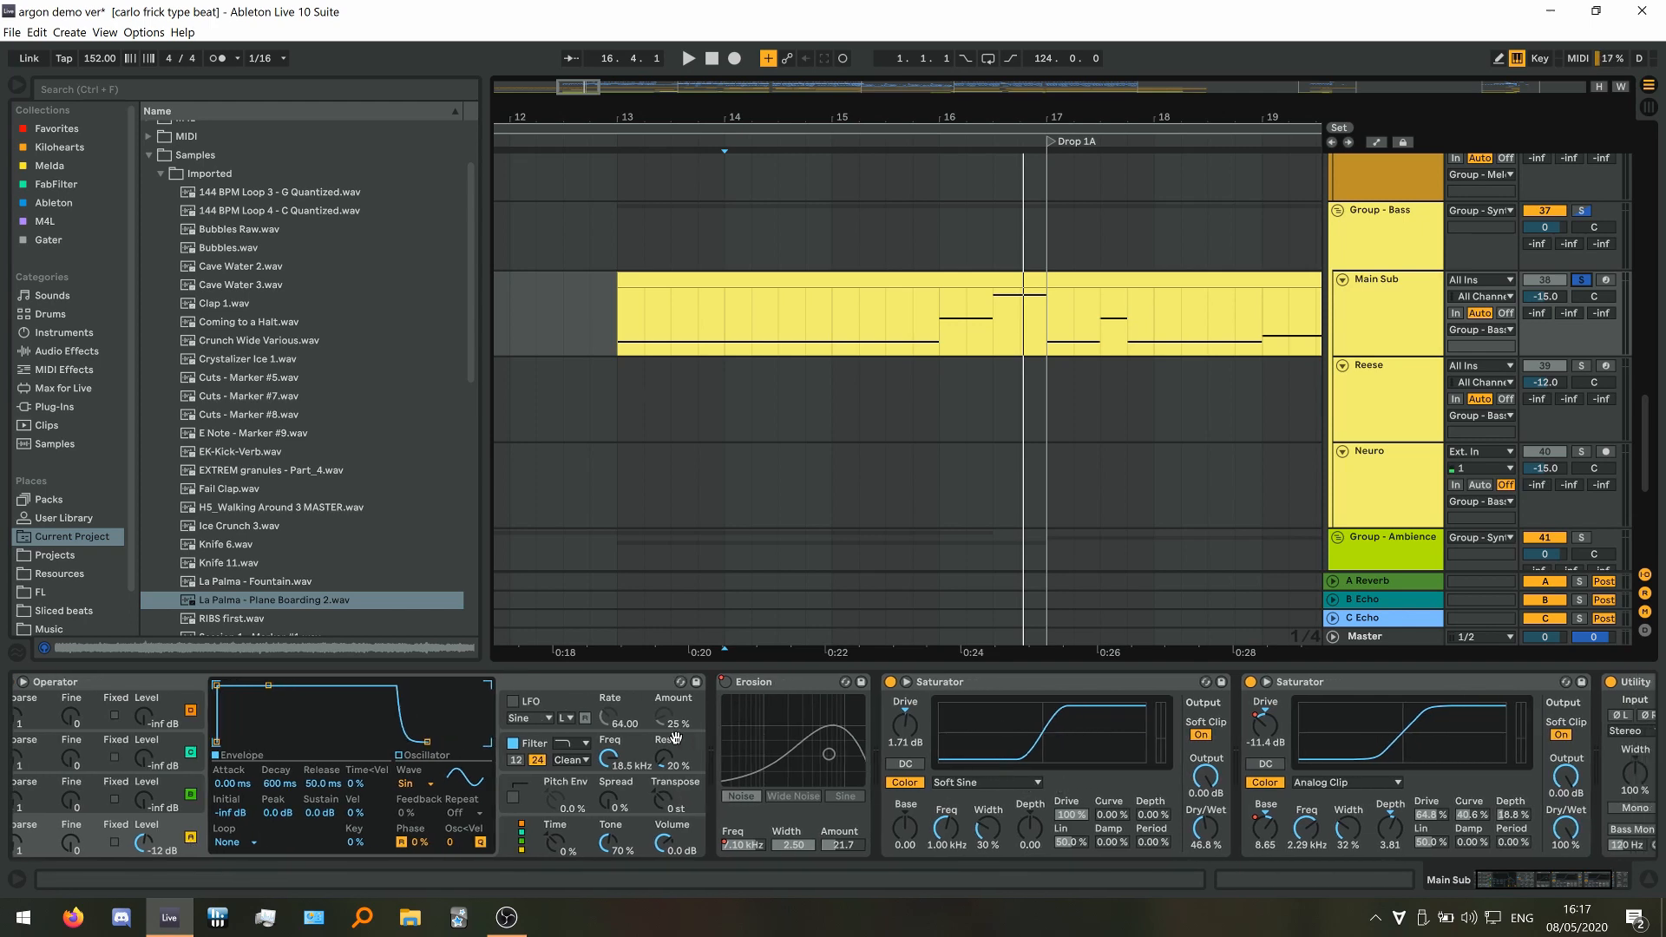
Audition the soloed Main Sub from 13.1.1 and from 16.1.1
{"action": "key", "text": "space"}
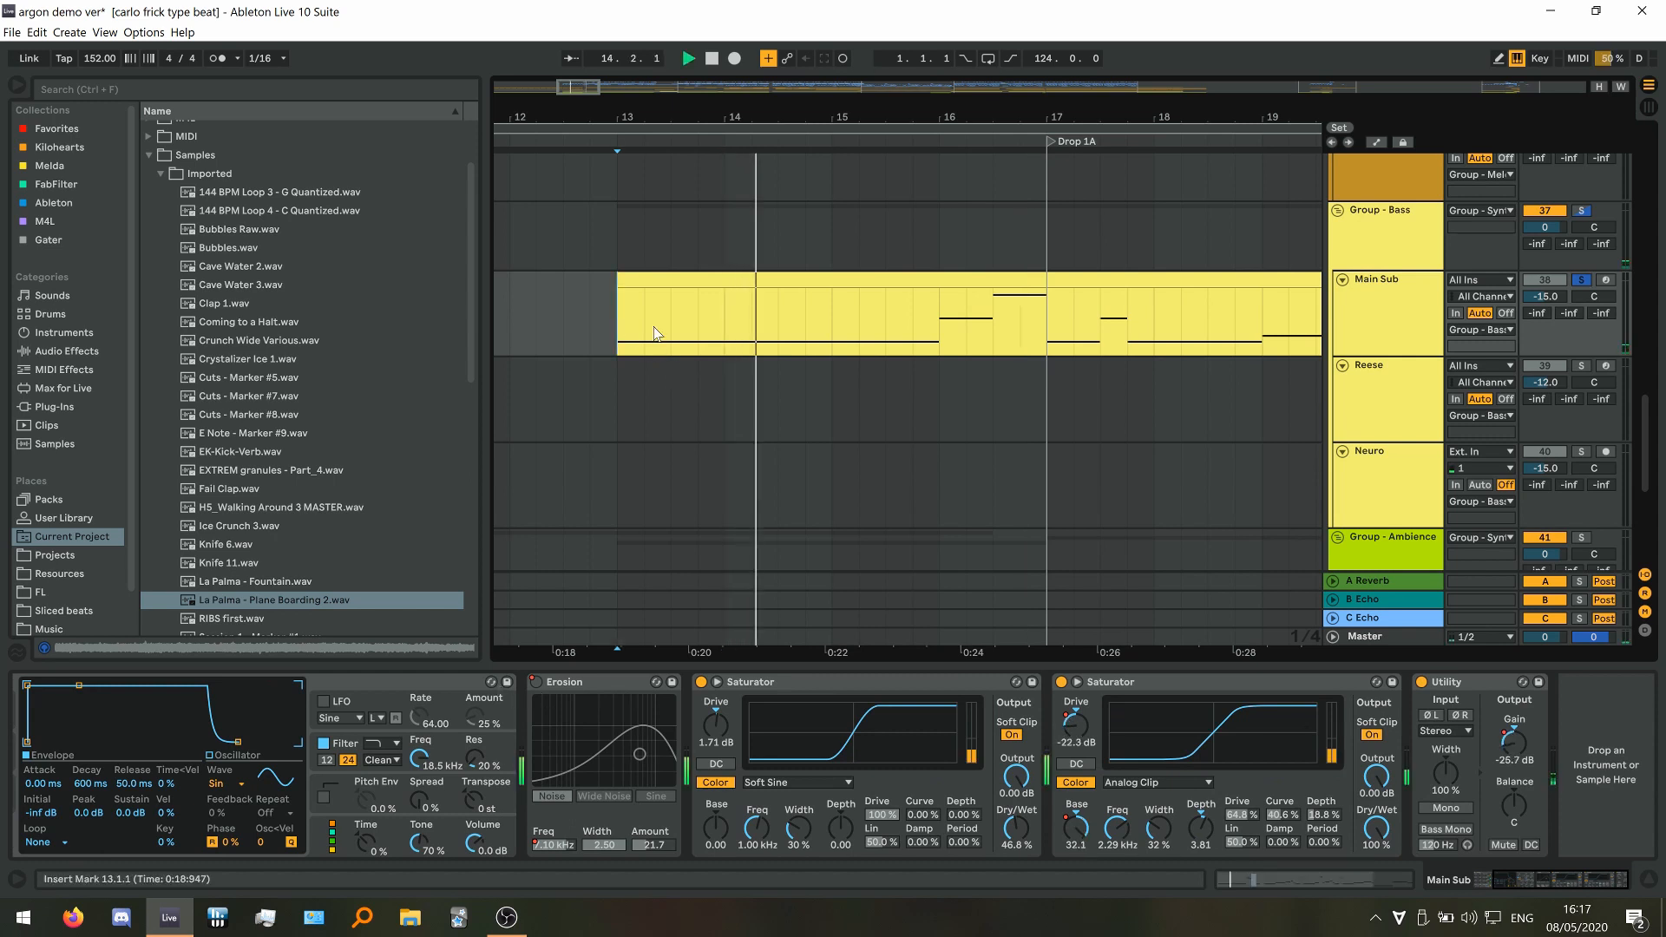
{"action": "left_click", "coordinate": [642, 334]}
{"action": "left_click", "coordinate": [940, 338]}
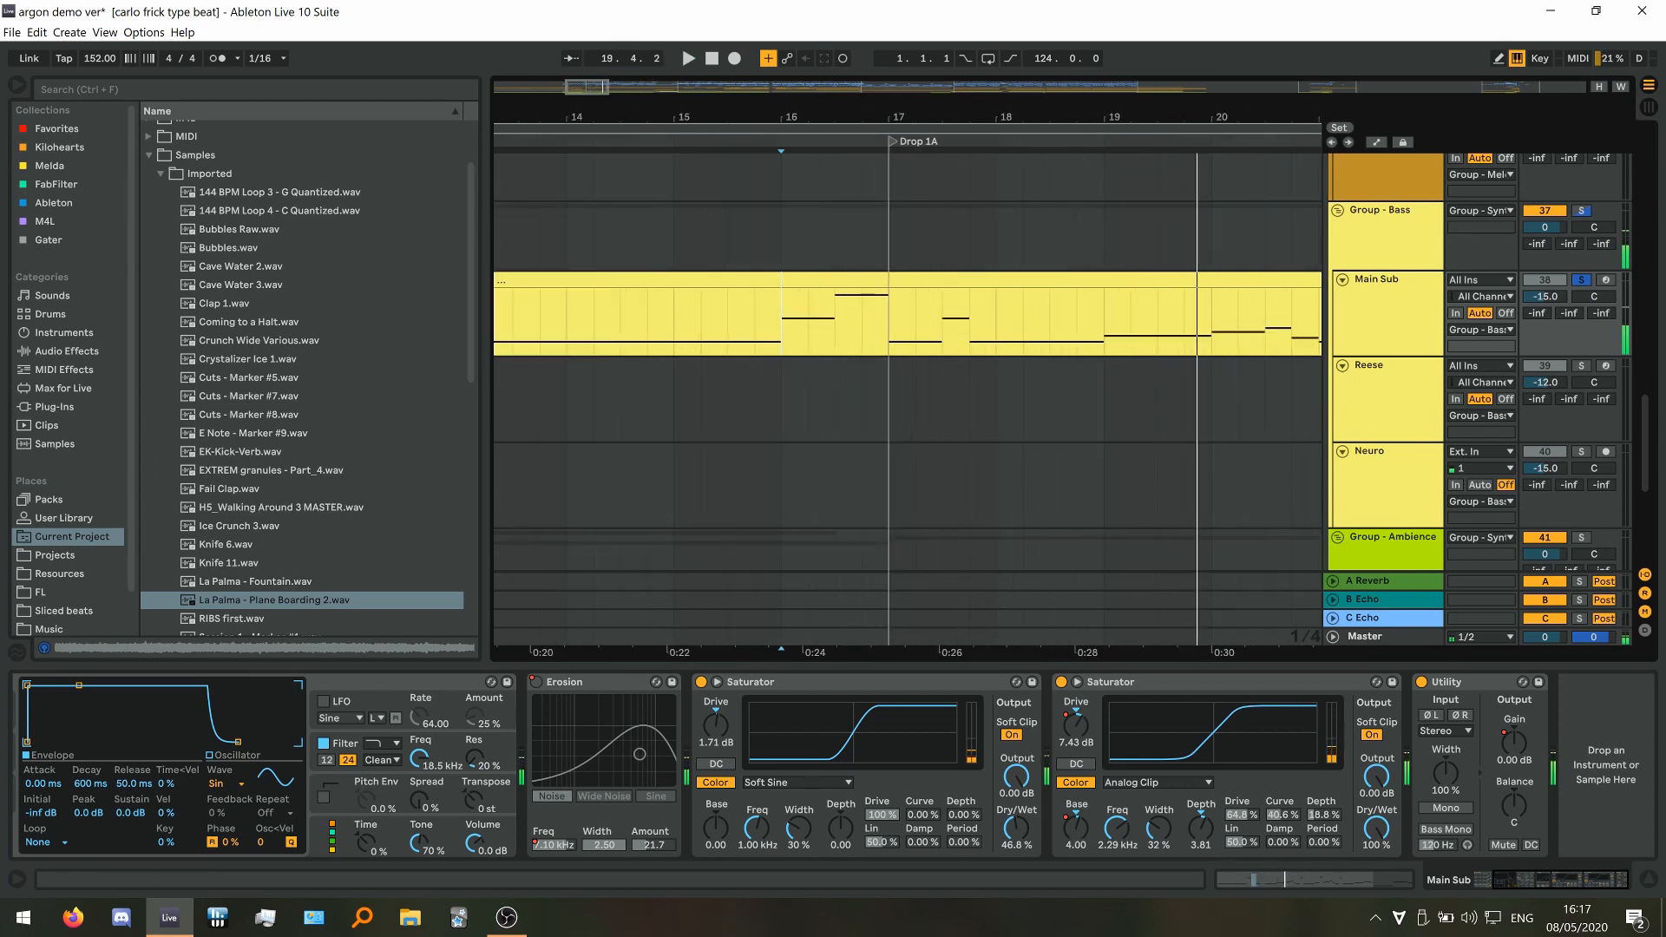
Show the Main Sub's automation lanes and view the help description of the second Saturator's Color Base
{"action": "key", "text": "a"}
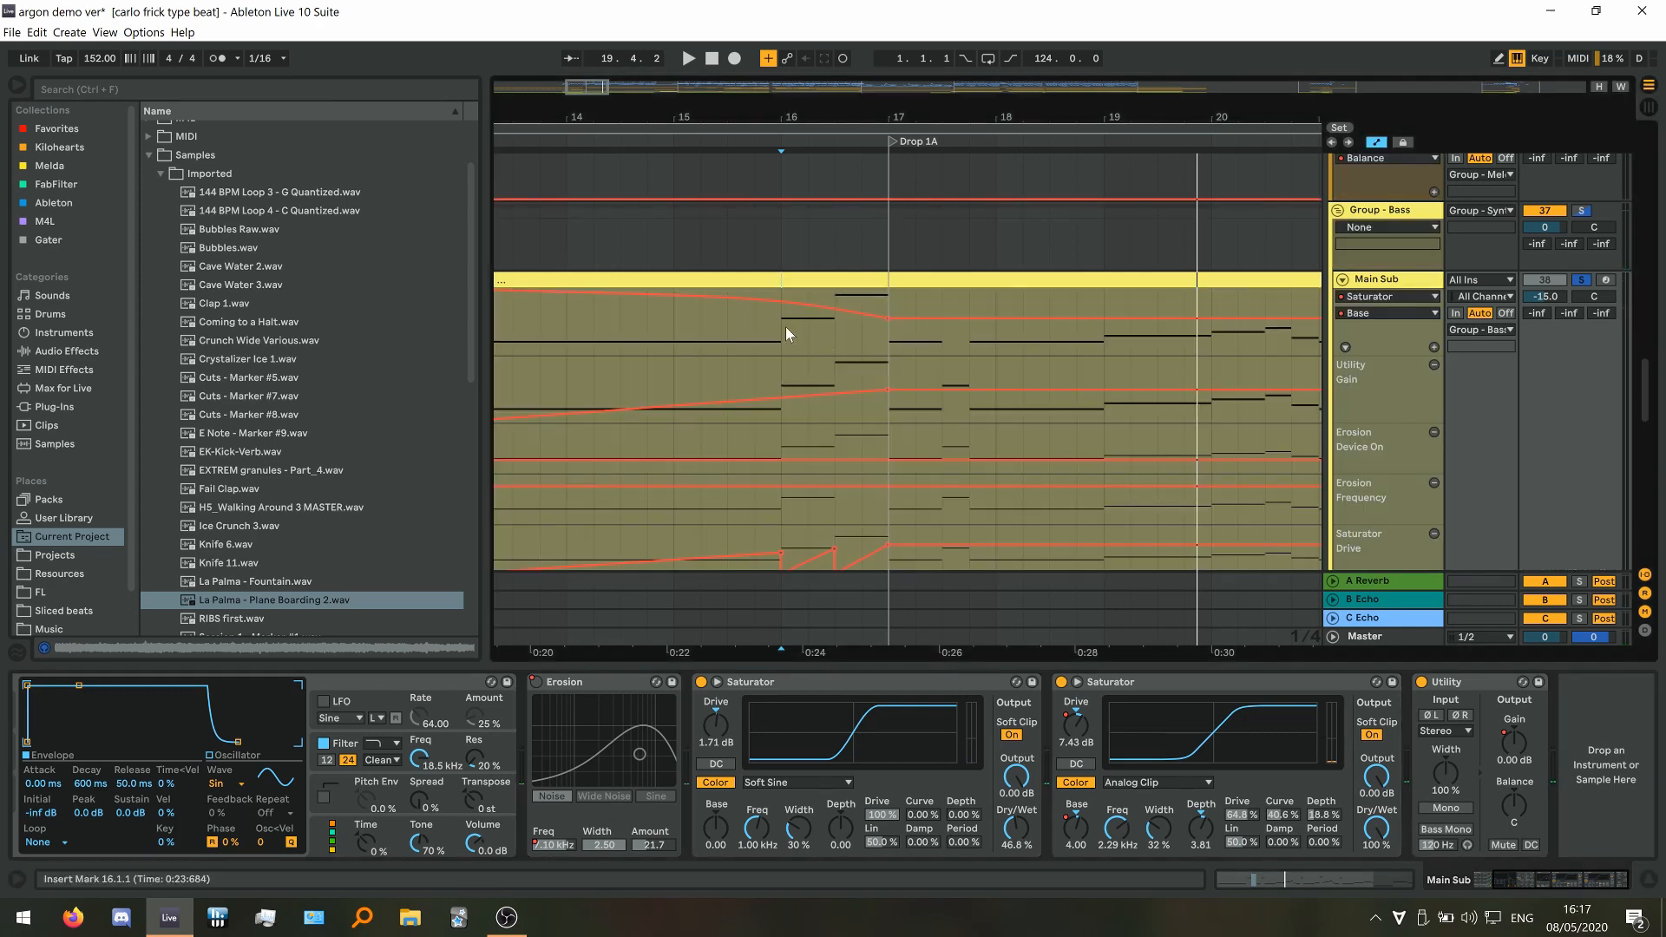
{"action": "scroll", "coordinate": [808, 328], "scroll_direction": "down", "scroll_amount": 5}
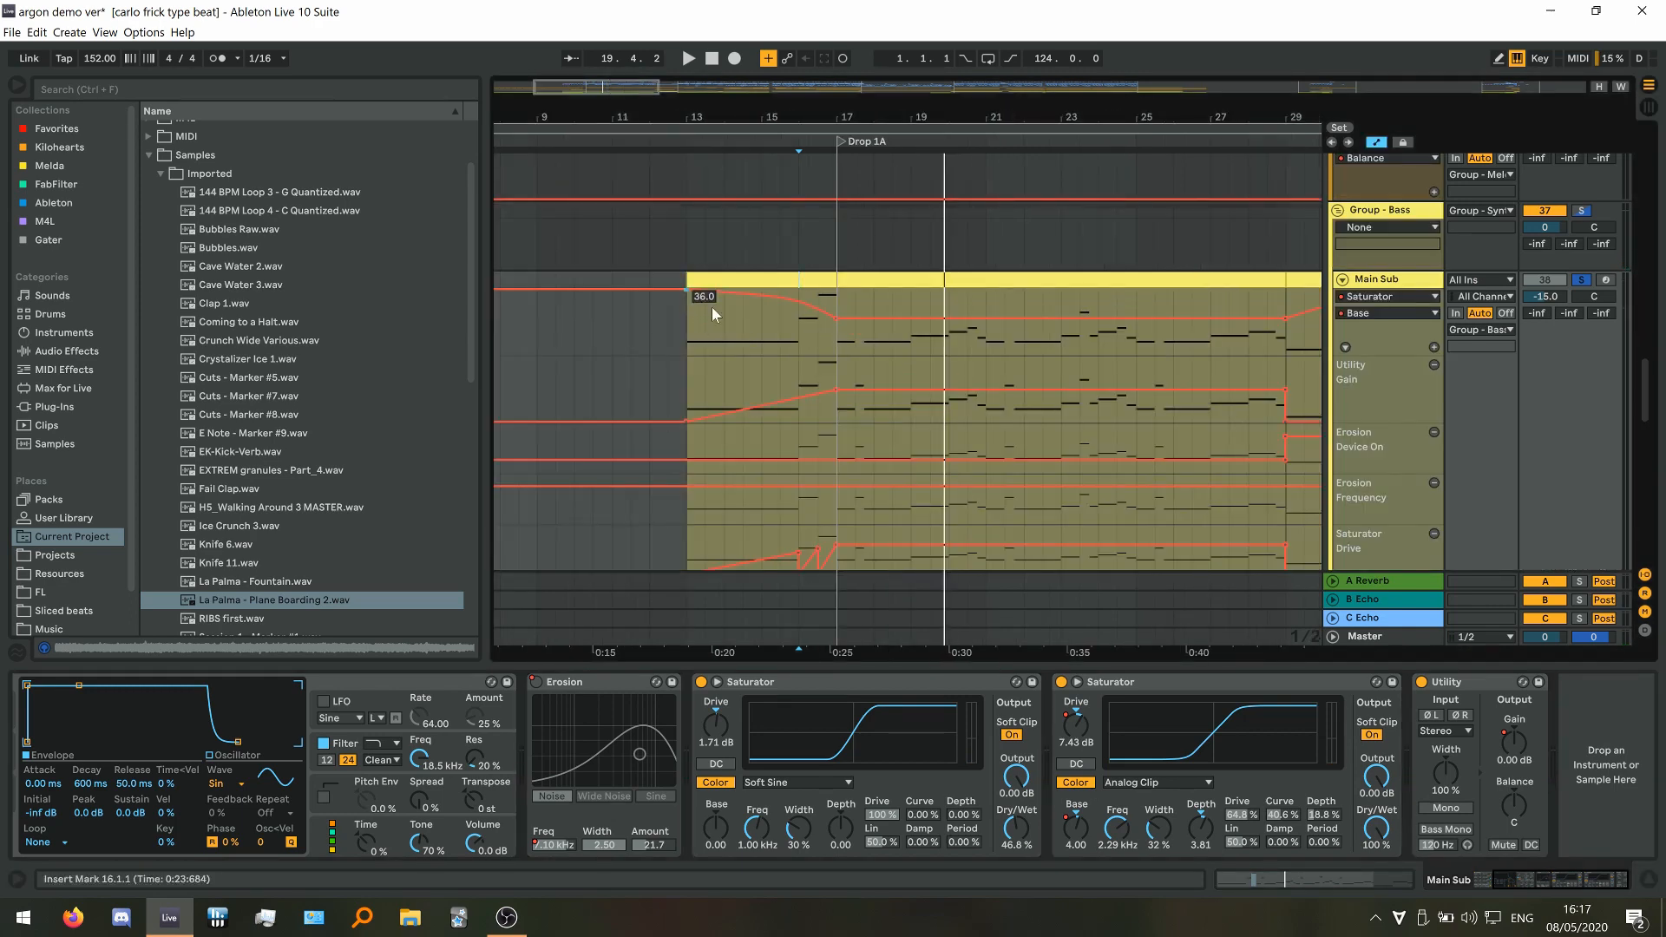
{"action": "key", "text": "shift+question"}
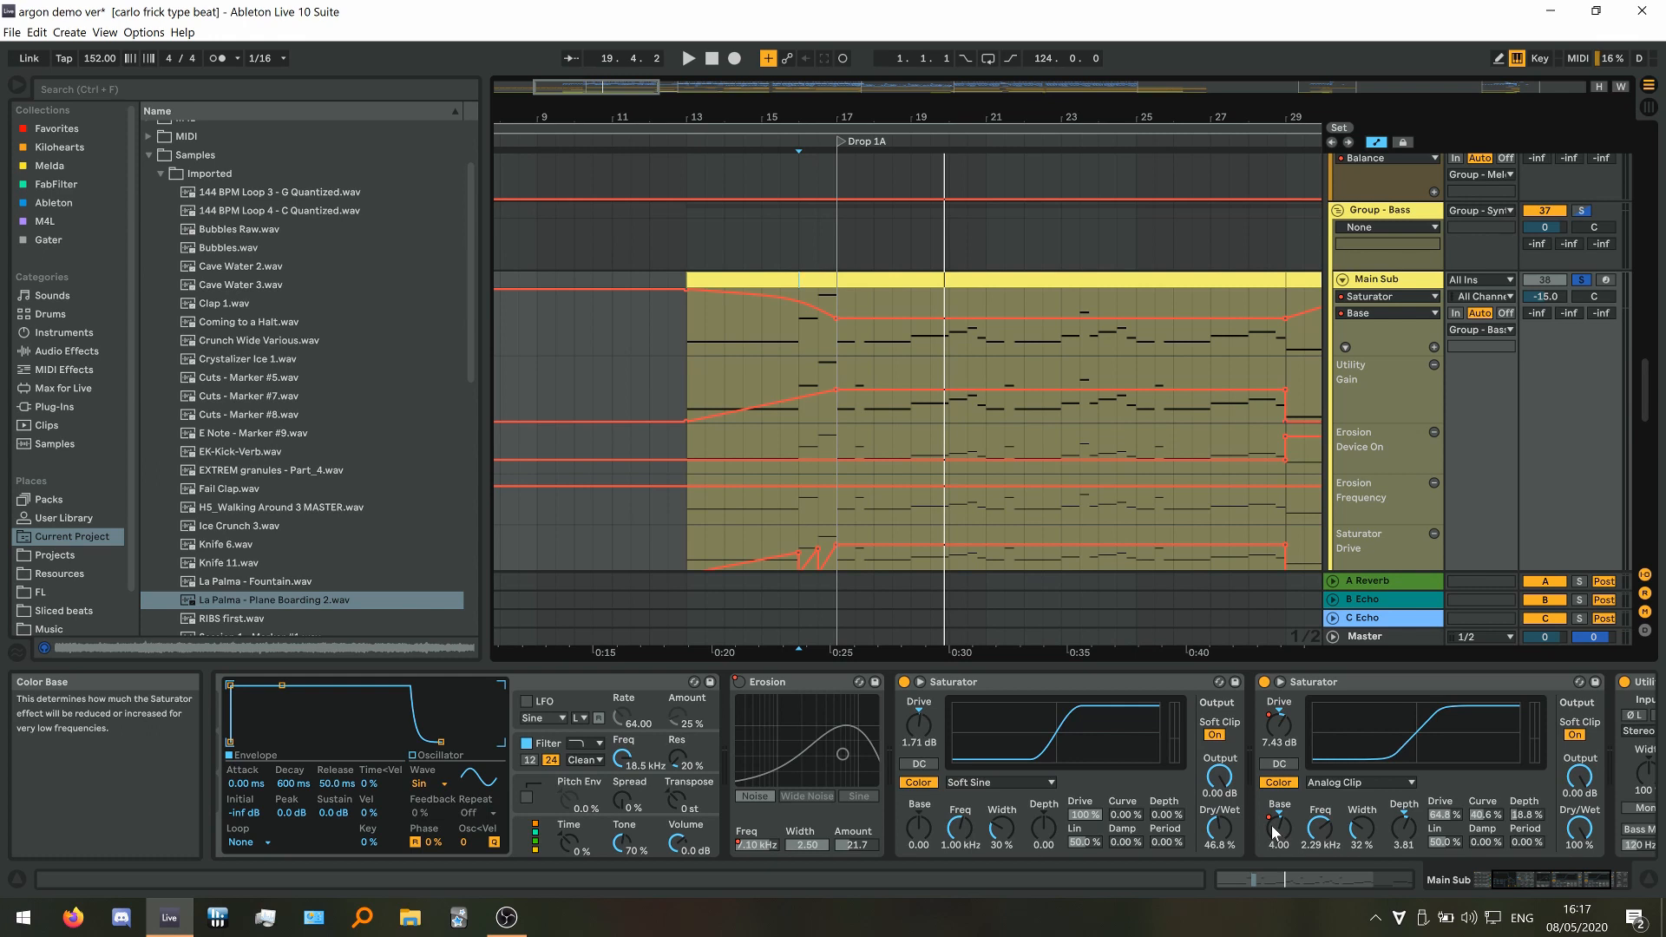
Play the Main Sub from 16.1.1 with its Saturator Base automation in view
{"action": "left_click", "coordinate": [797, 340]}
{"action": "key", "text": "plus"}
{"action": "key", "text": "plus"}
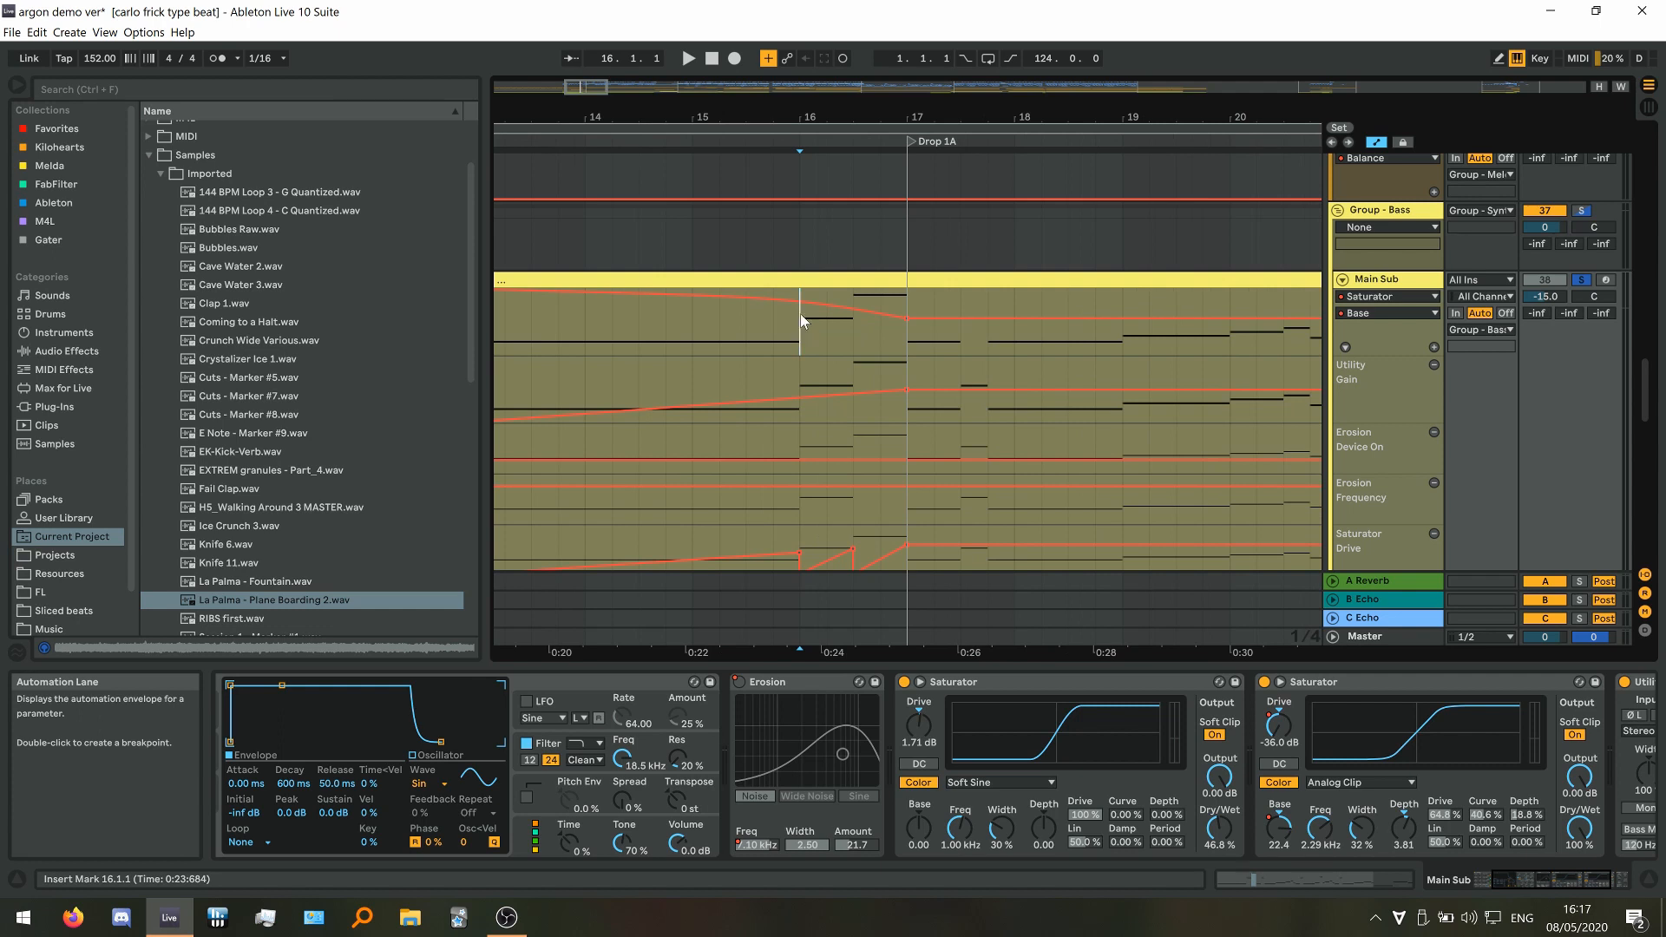
{"action": "key", "text": "space"}
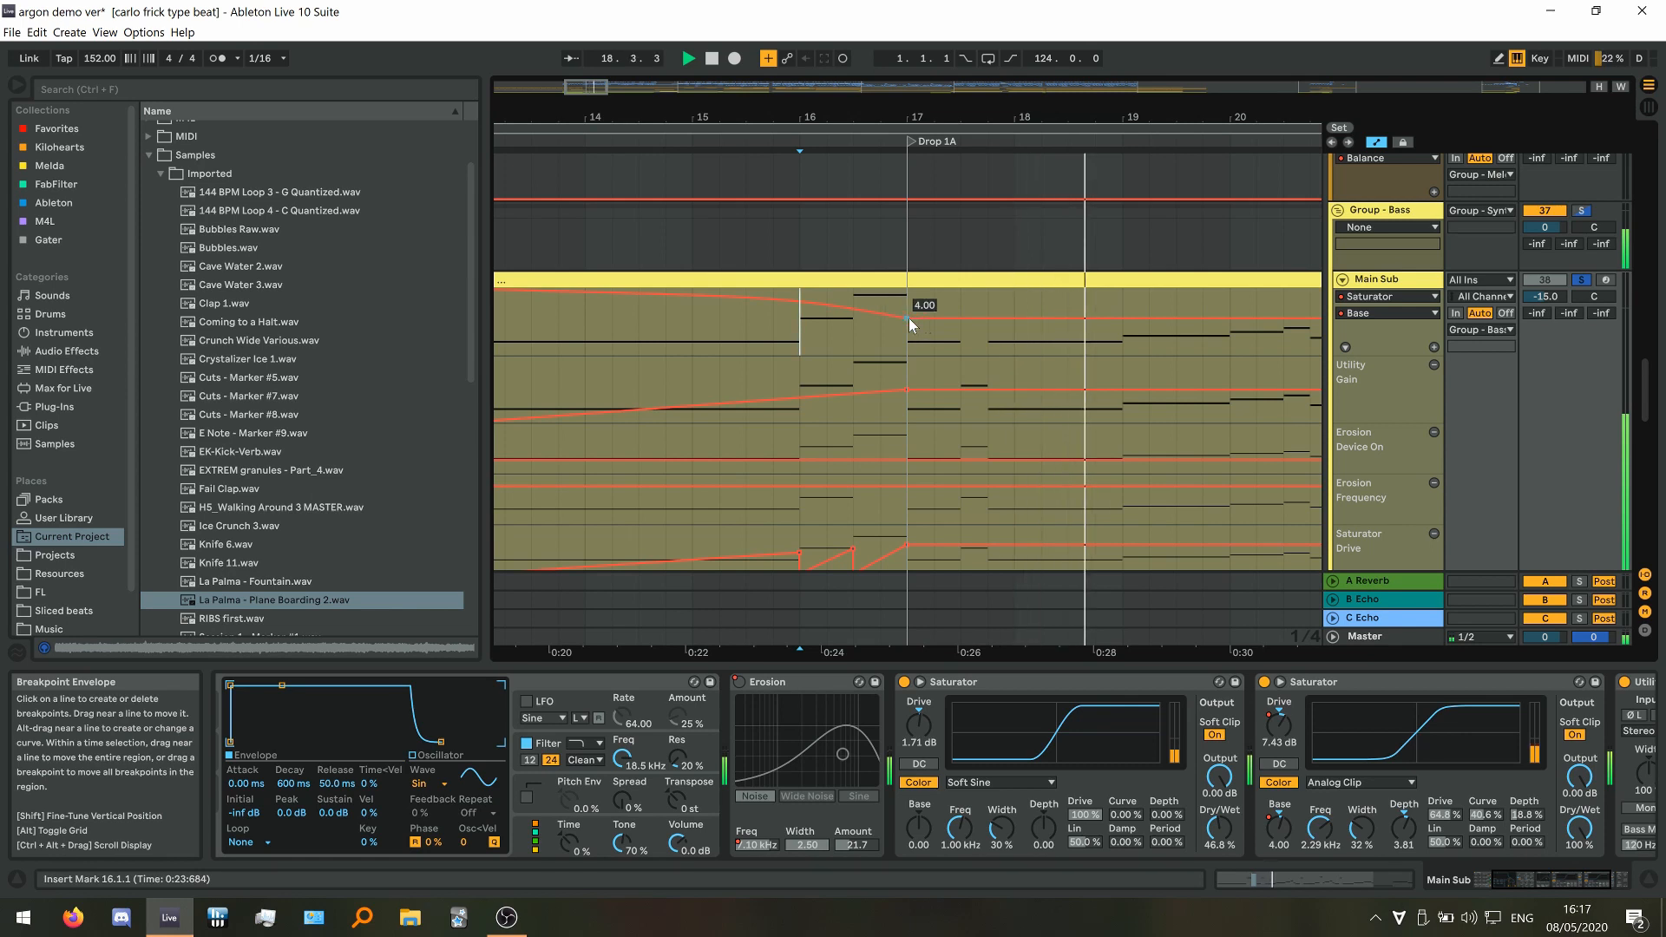
Try the Saturator Base breakpoint at Drop 1A at about -12.1, reset it to 4 and hide the automation
{"action": "mouse_move", "coordinate": [908, 317]}
{"action": "left_mouse_down"}
{"action": "mouse_move", "coordinate": [907, 289]}
{"action": "mouse_move", "coordinate": [908, 333]}
{"action": "left_mouse_up"}
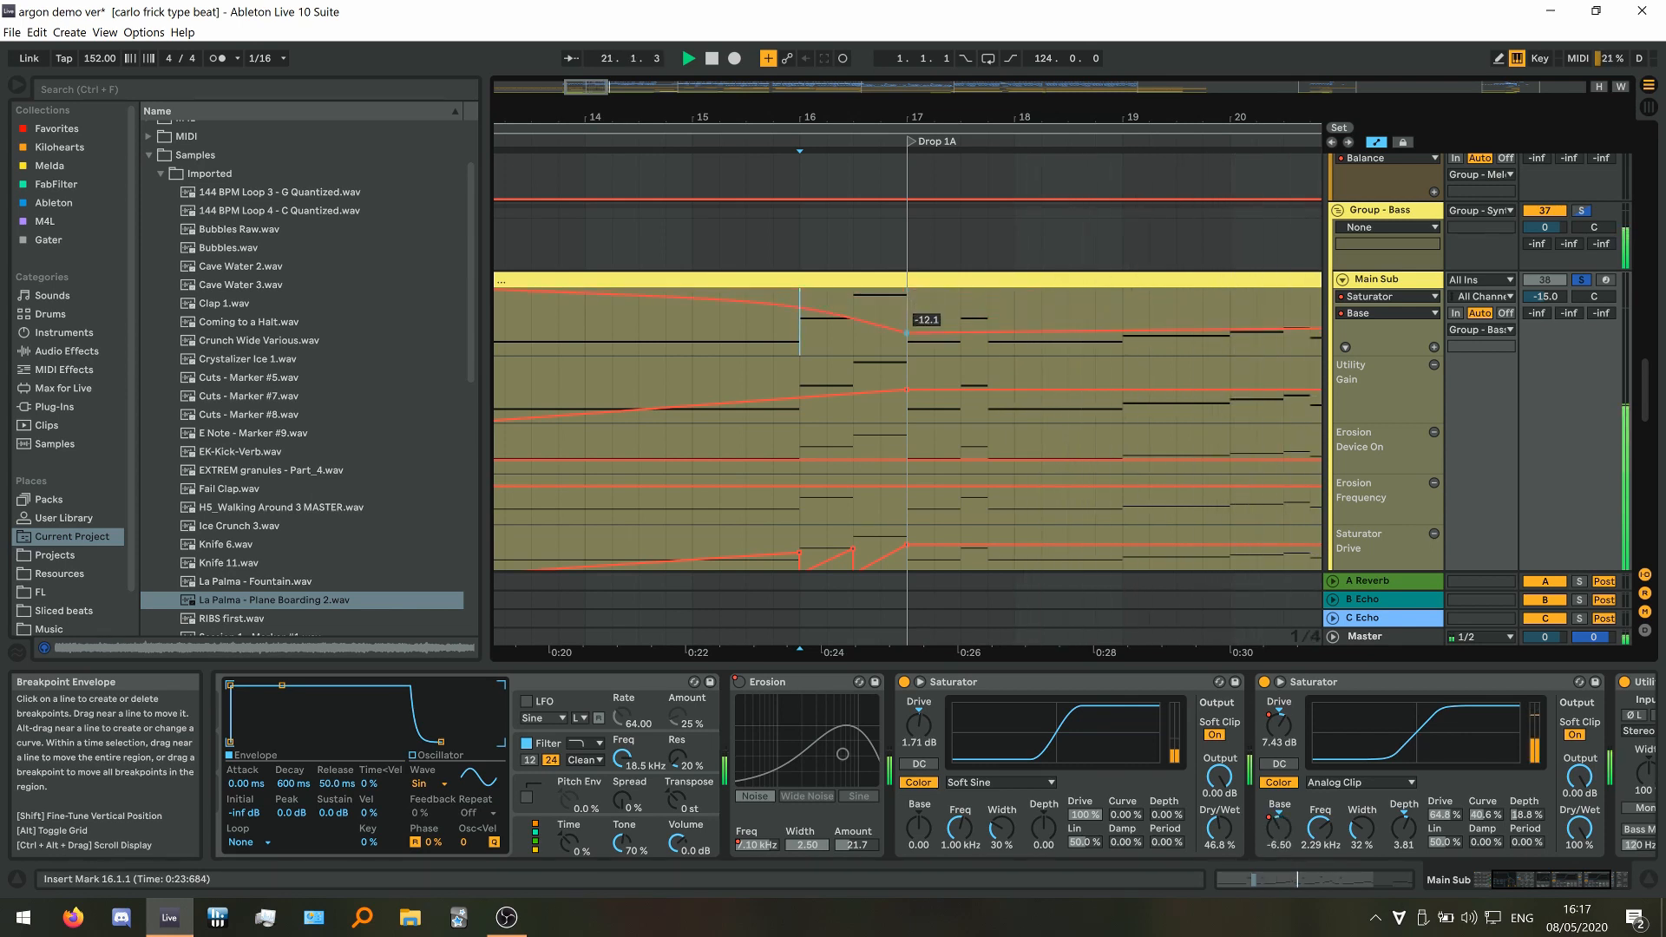
{"action": "right_click", "coordinate": [910, 334]}
{"action": "left_click", "coordinate": [930, 344]}
{"action": "type", "text": "4"}
{"action": "key", "text": "Return"}
{"action": "left_click", "coordinate": [1377, 142]}
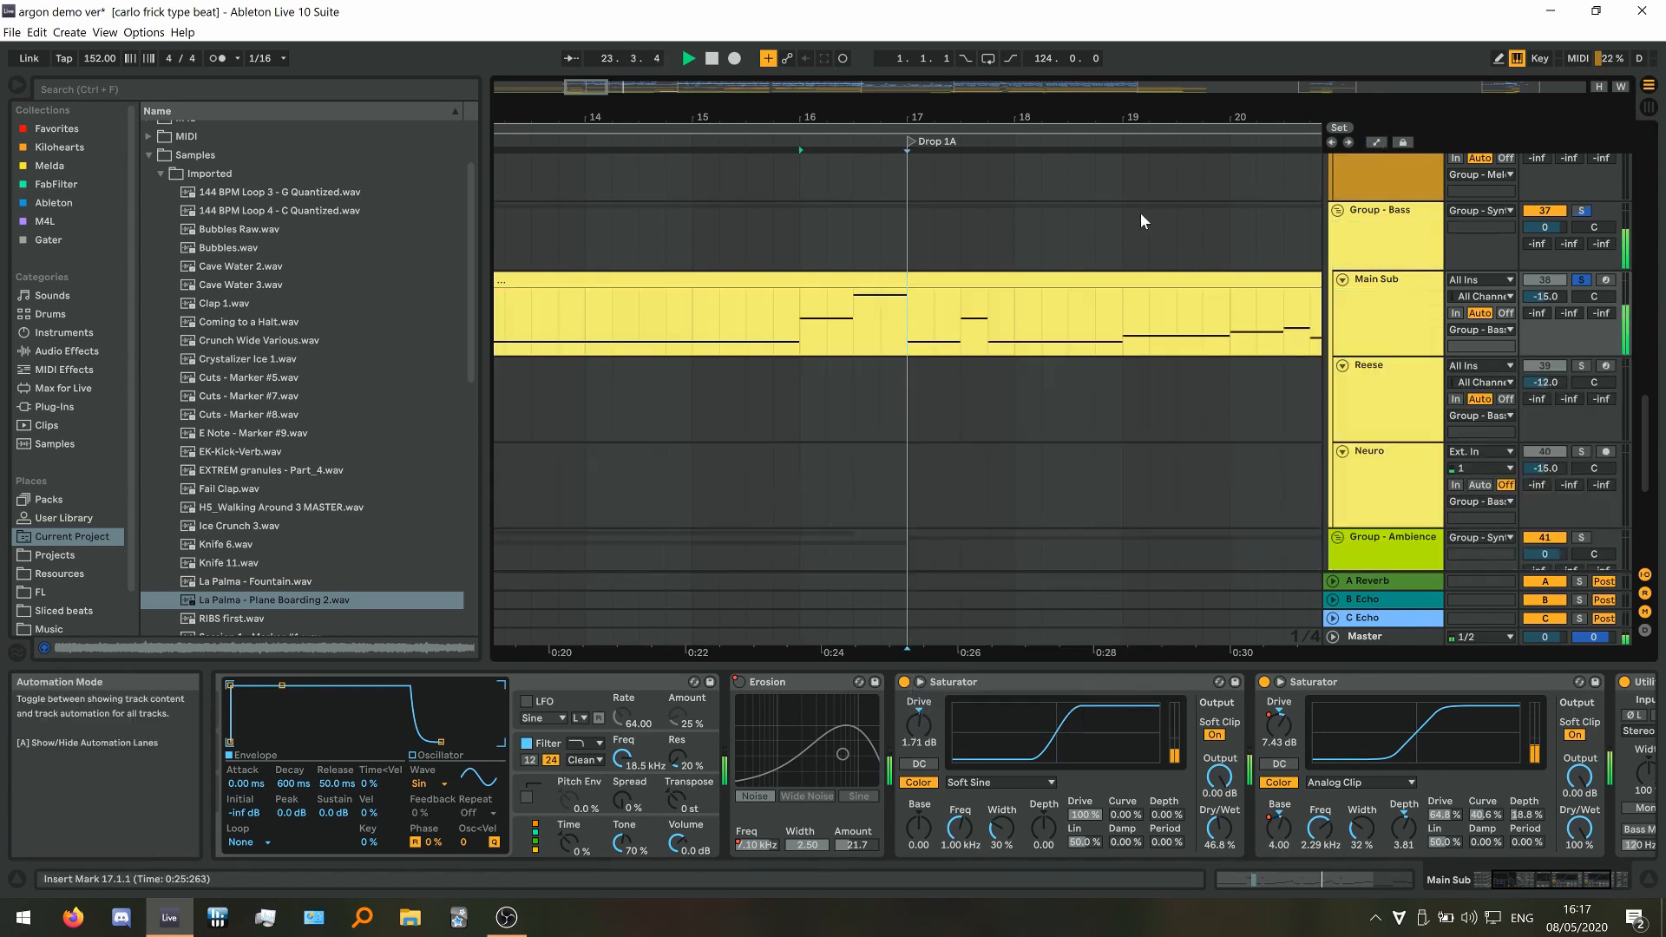
Solo the Train track, play its clip from 13.1.1 and view the B Echo return's devices
{"action": "key", "text": "minus"}
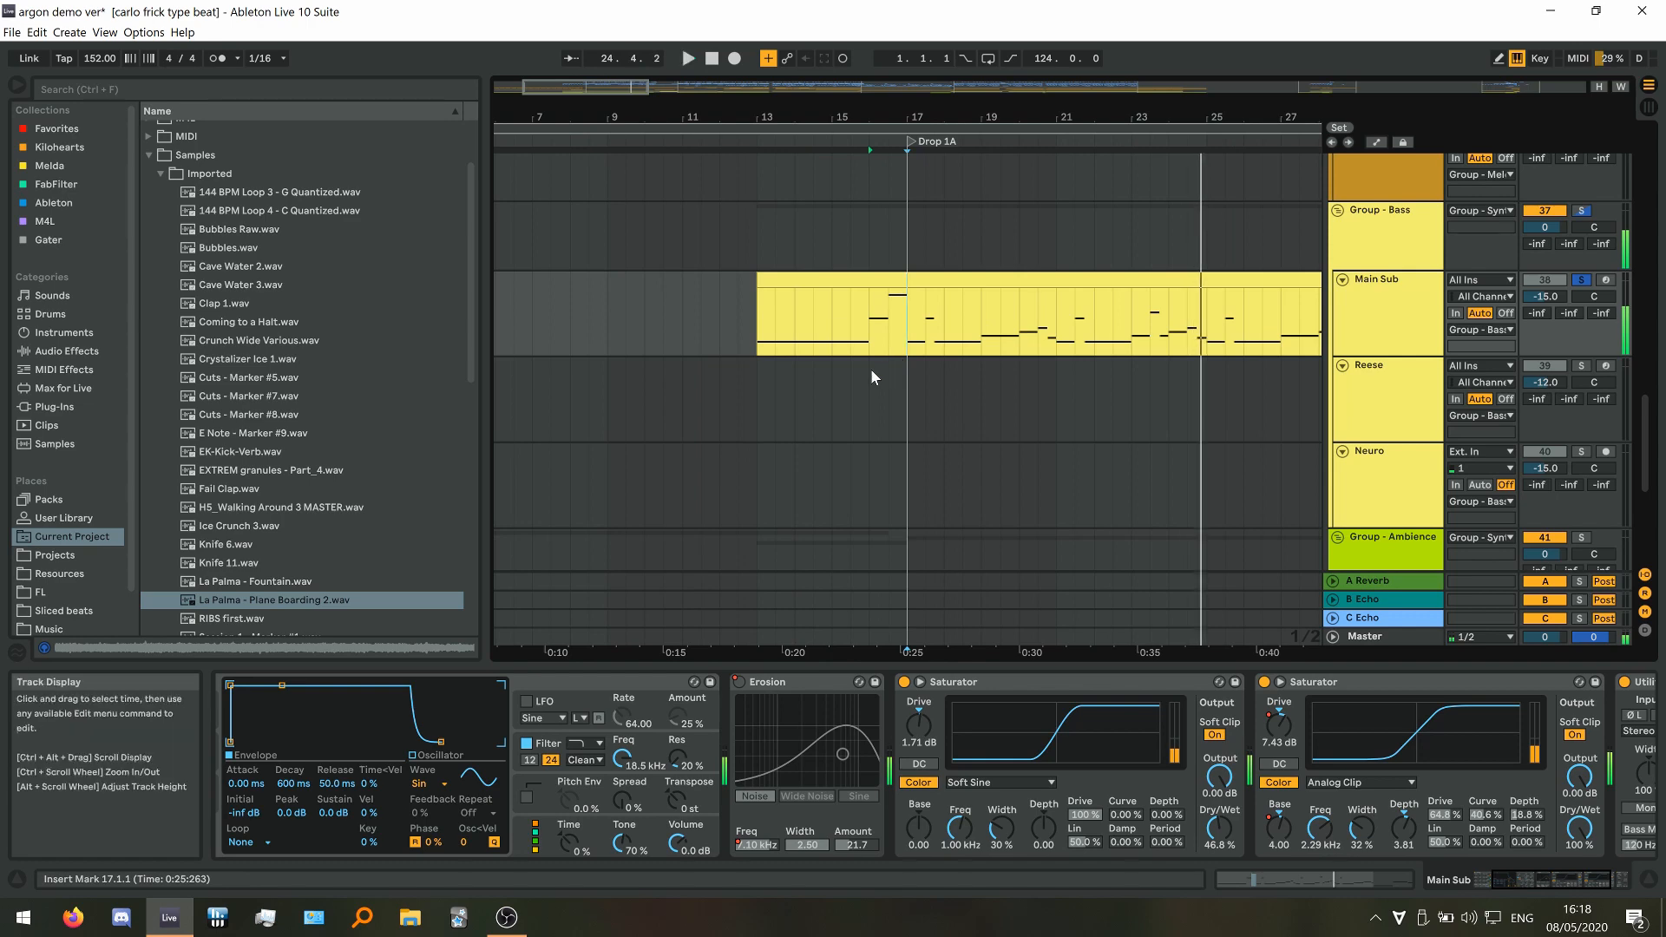
{"action": "scroll", "coordinate": [871, 373], "scroll_direction": "down", "scroll_amount": 5}
{"action": "left_click", "coordinate": [757, 508]}
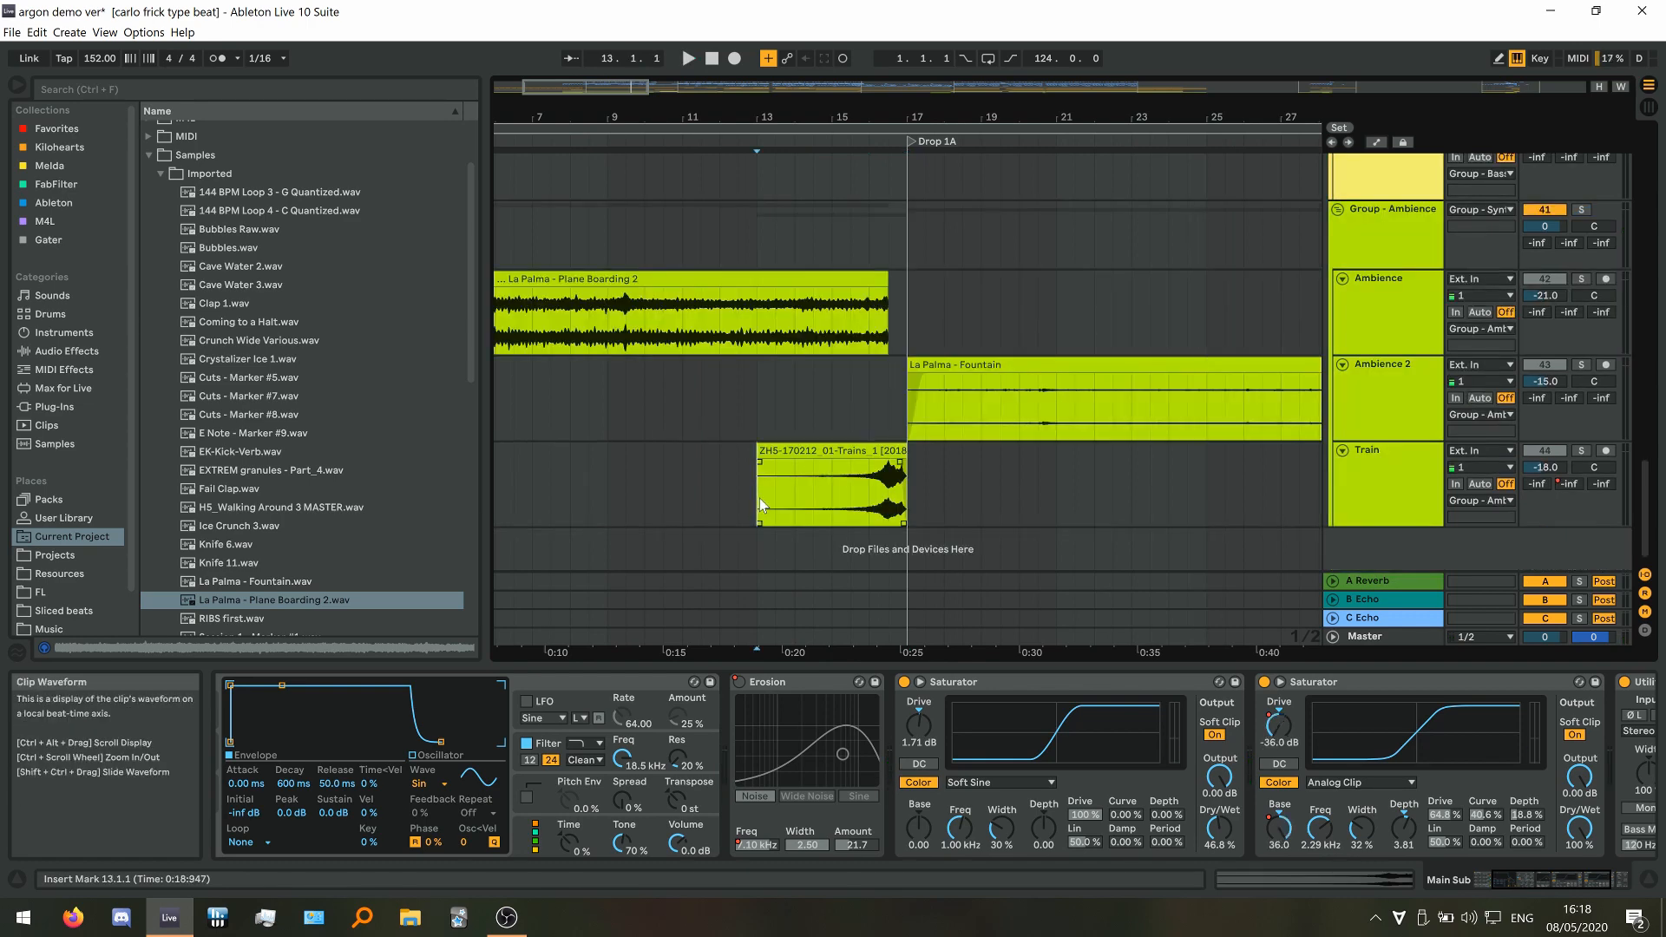
{"action": "left_click", "coordinate": [1580, 451]}
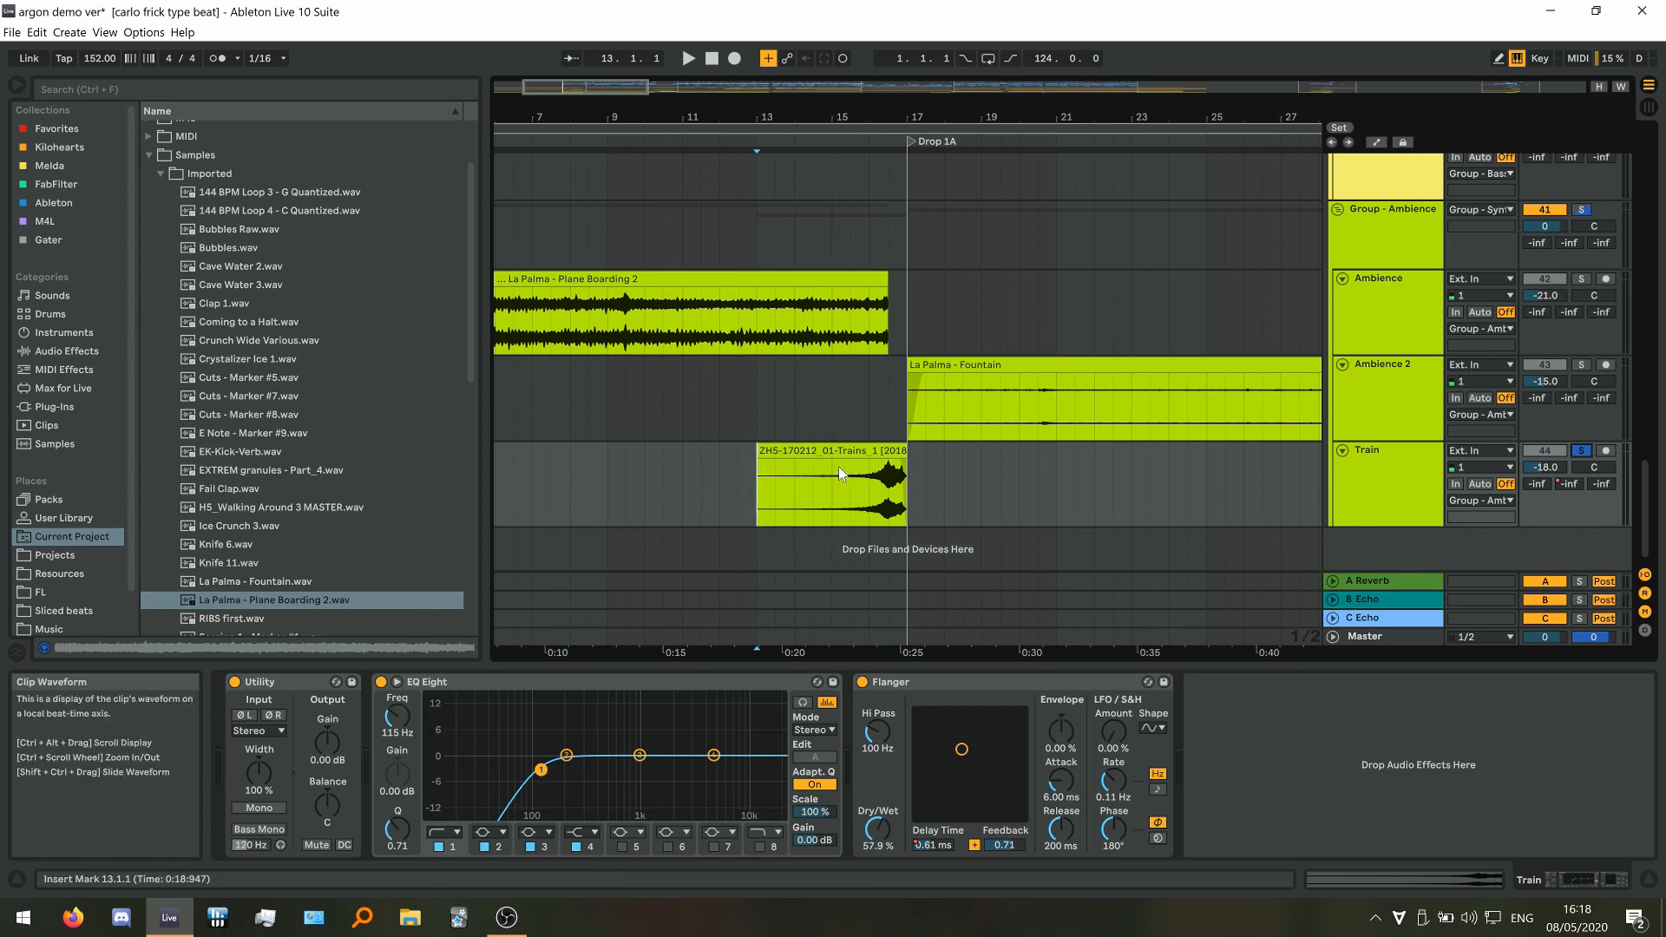
{"action": "key", "text": "space"}
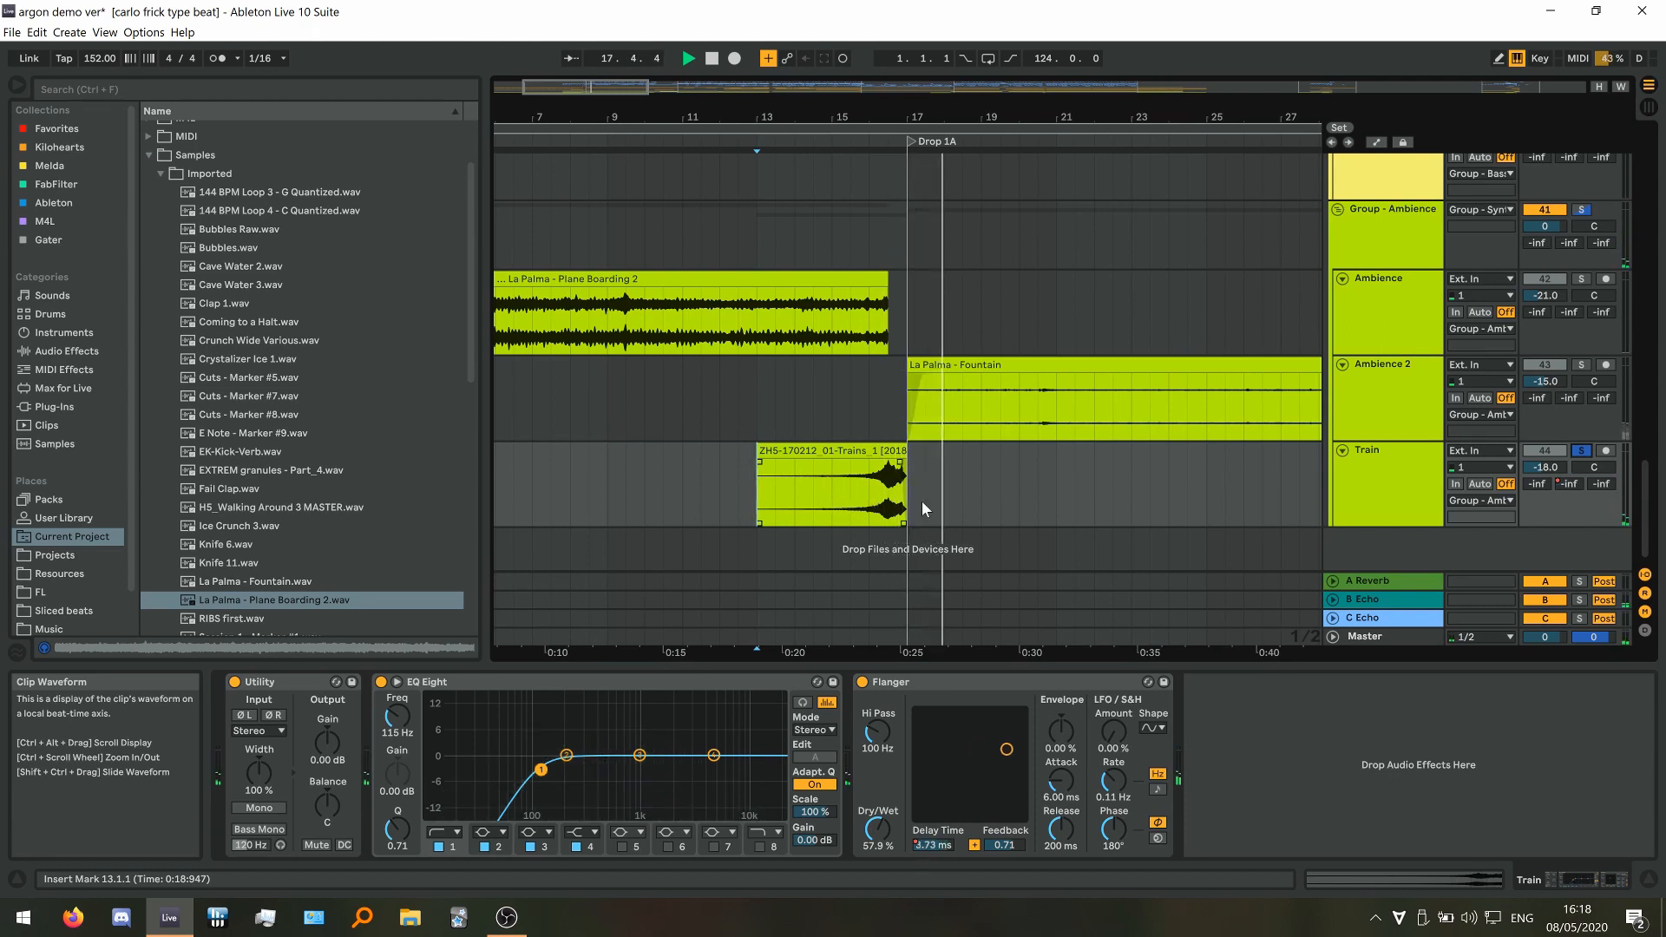
{"action": "key", "text": "space"}
{"action": "left_click", "coordinate": [1392, 602]}
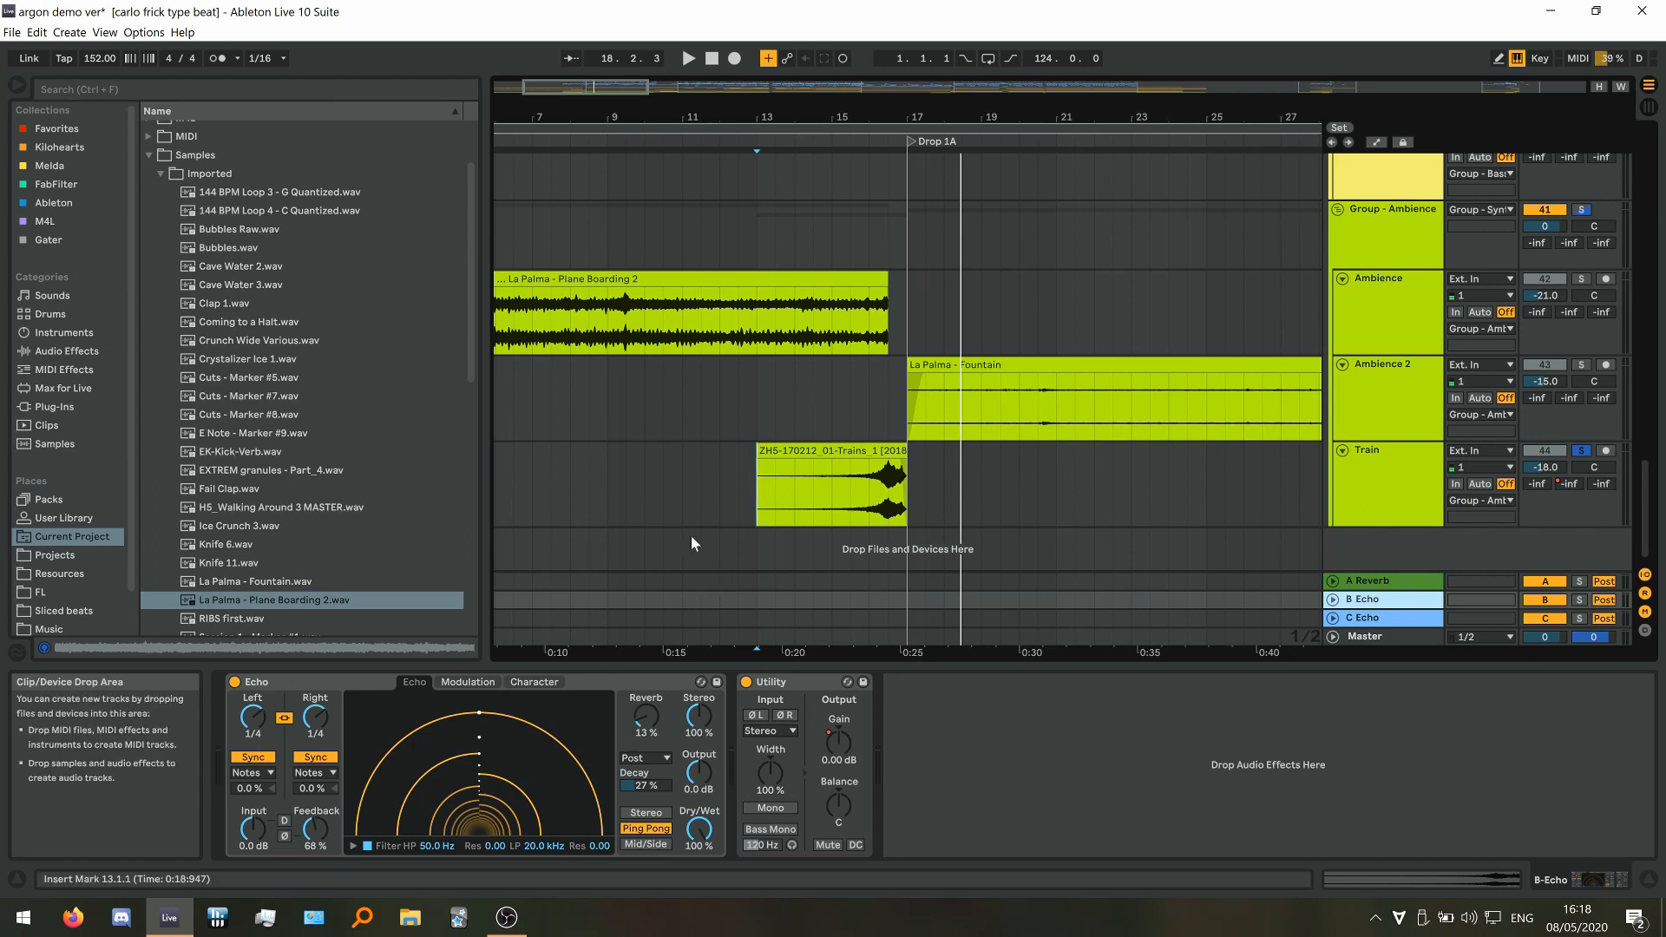
Unfold Group - Drums, solo the Snare Layer track and play it from 18.1.1
{"action": "key", "text": "shift+x"}
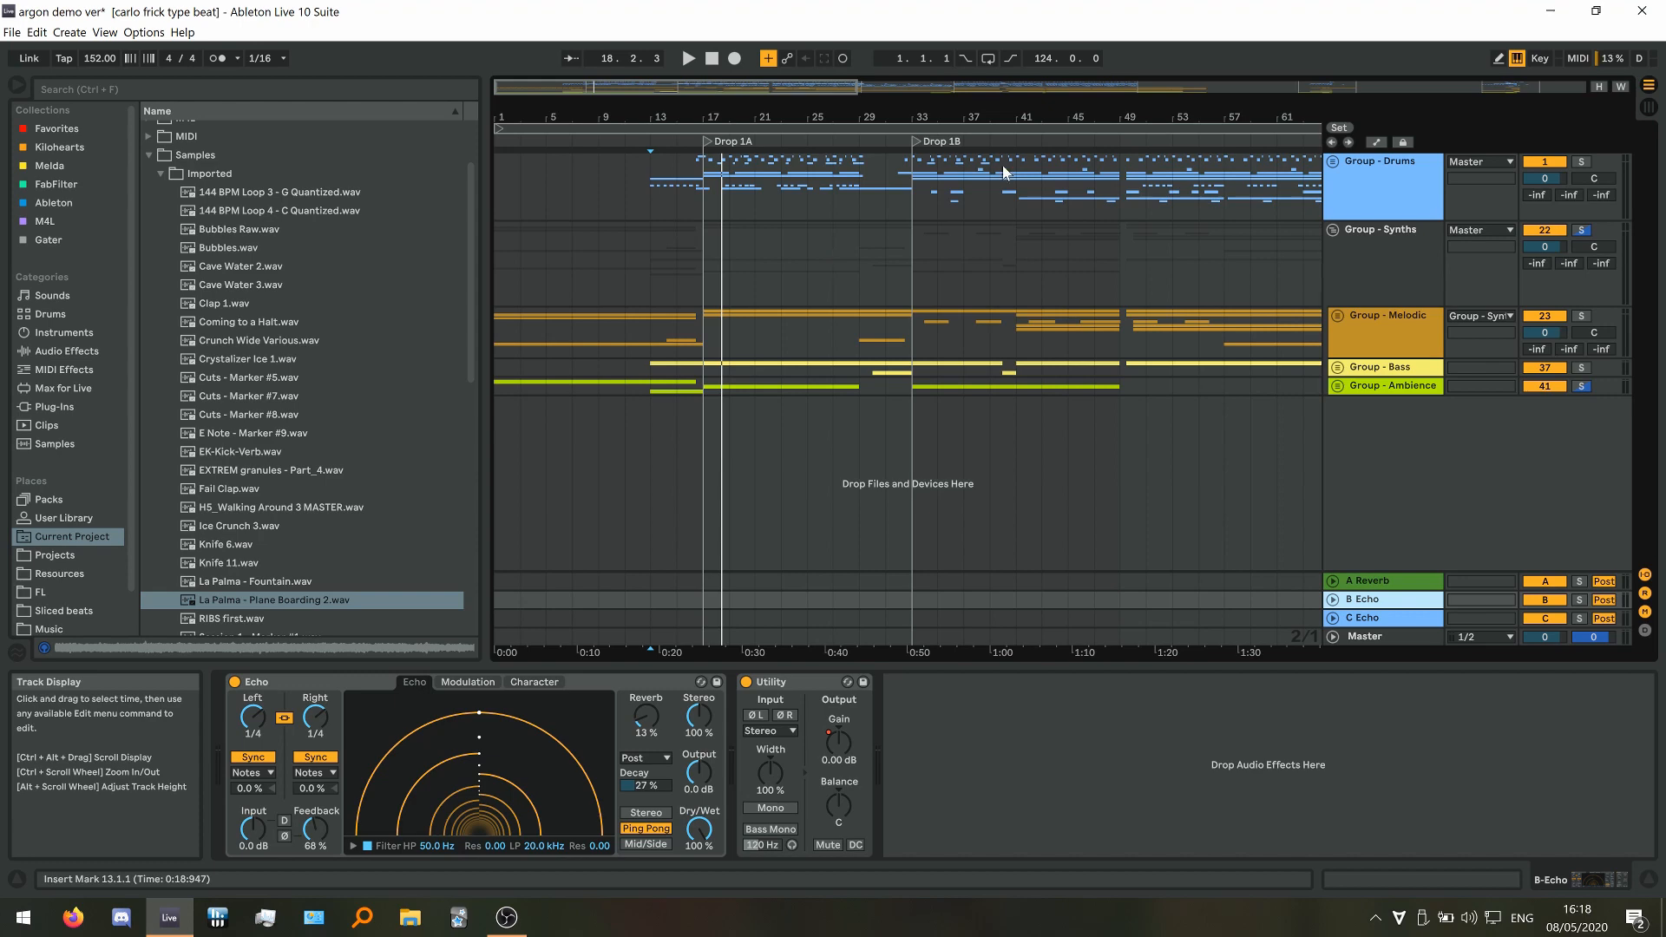
{"action": "left_click", "coordinate": [1334, 160]}
{"action": "scroll", "coordinate": [894, 227], "scroll_direction": "down", "scroll_amount": 2}
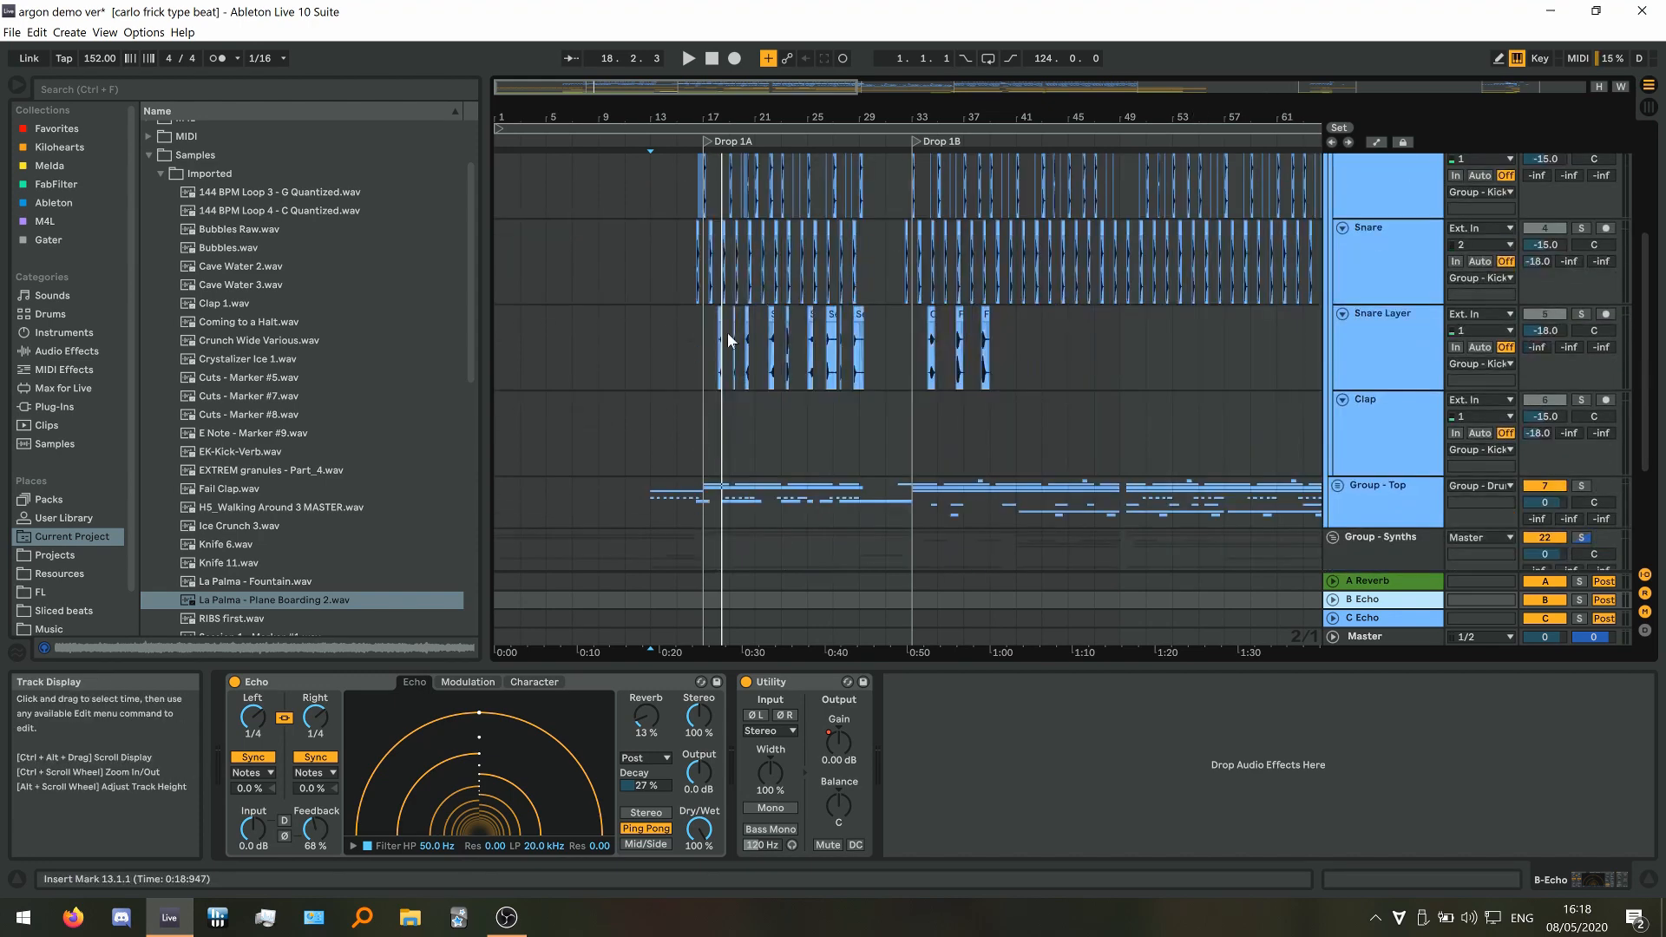
{"action": "scroll", "coordinate": [727, 332], "scroll_direction": "up", "scroll_amount": 6}
{"action": "left_click", "coordinate": [683, 373]}
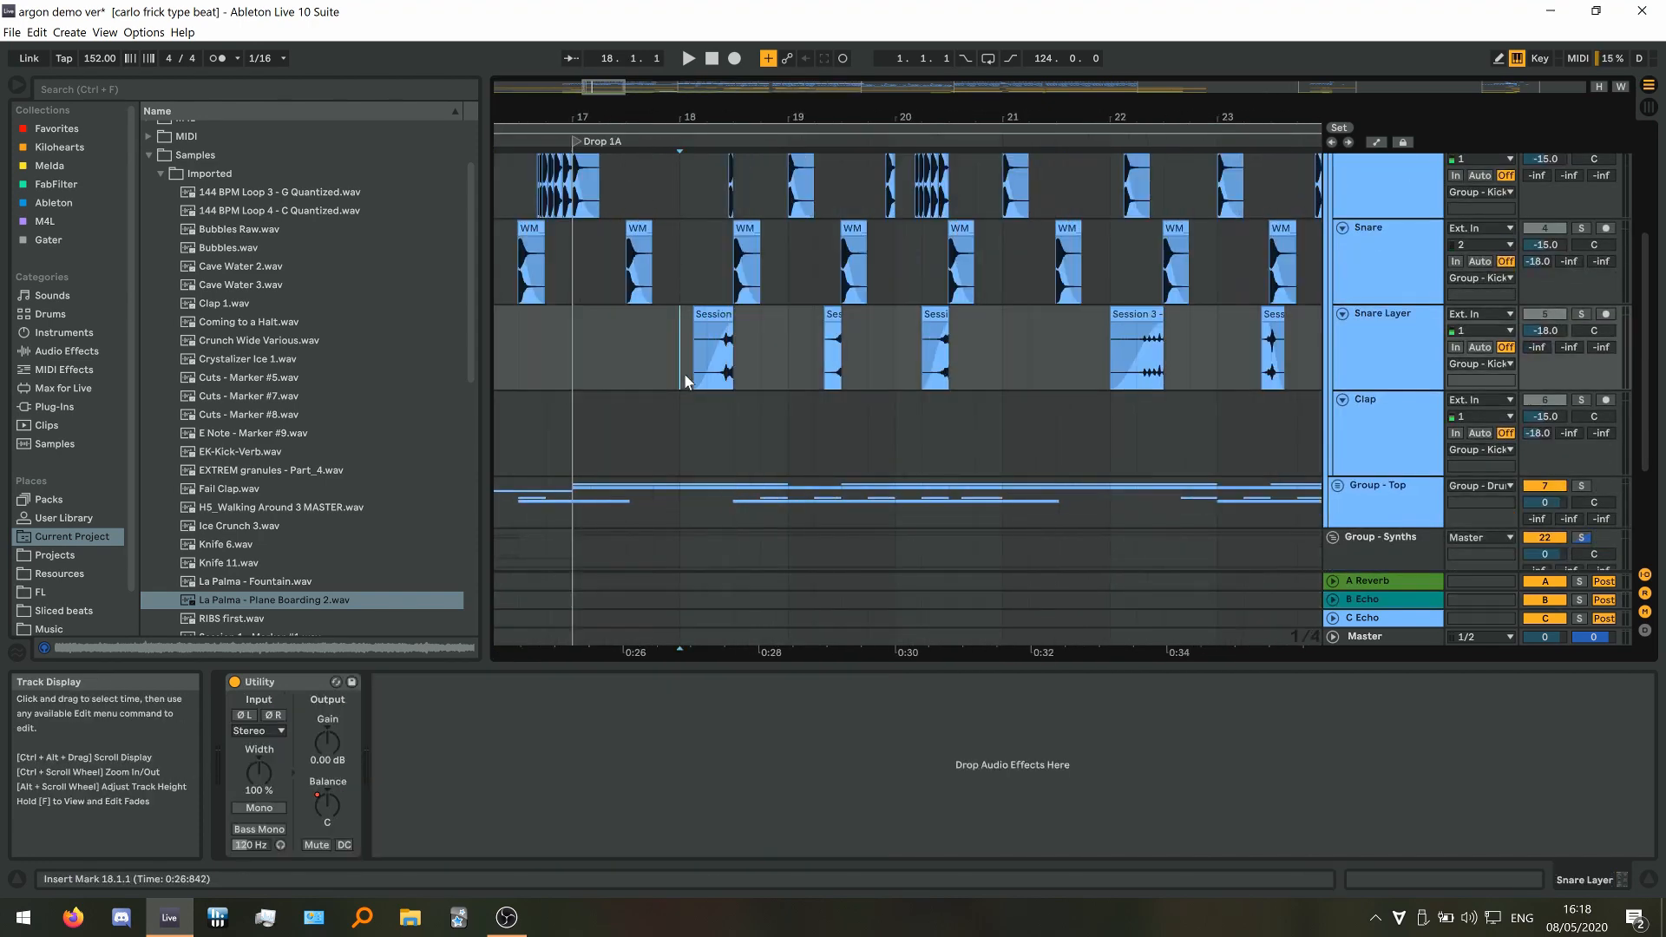
{"action": "scroll", "coordinate": [745, 341], "scroll_direction": "up", "scroll_amount": 3}
{"action": "left_click", "coordinate": [1577, 314]}
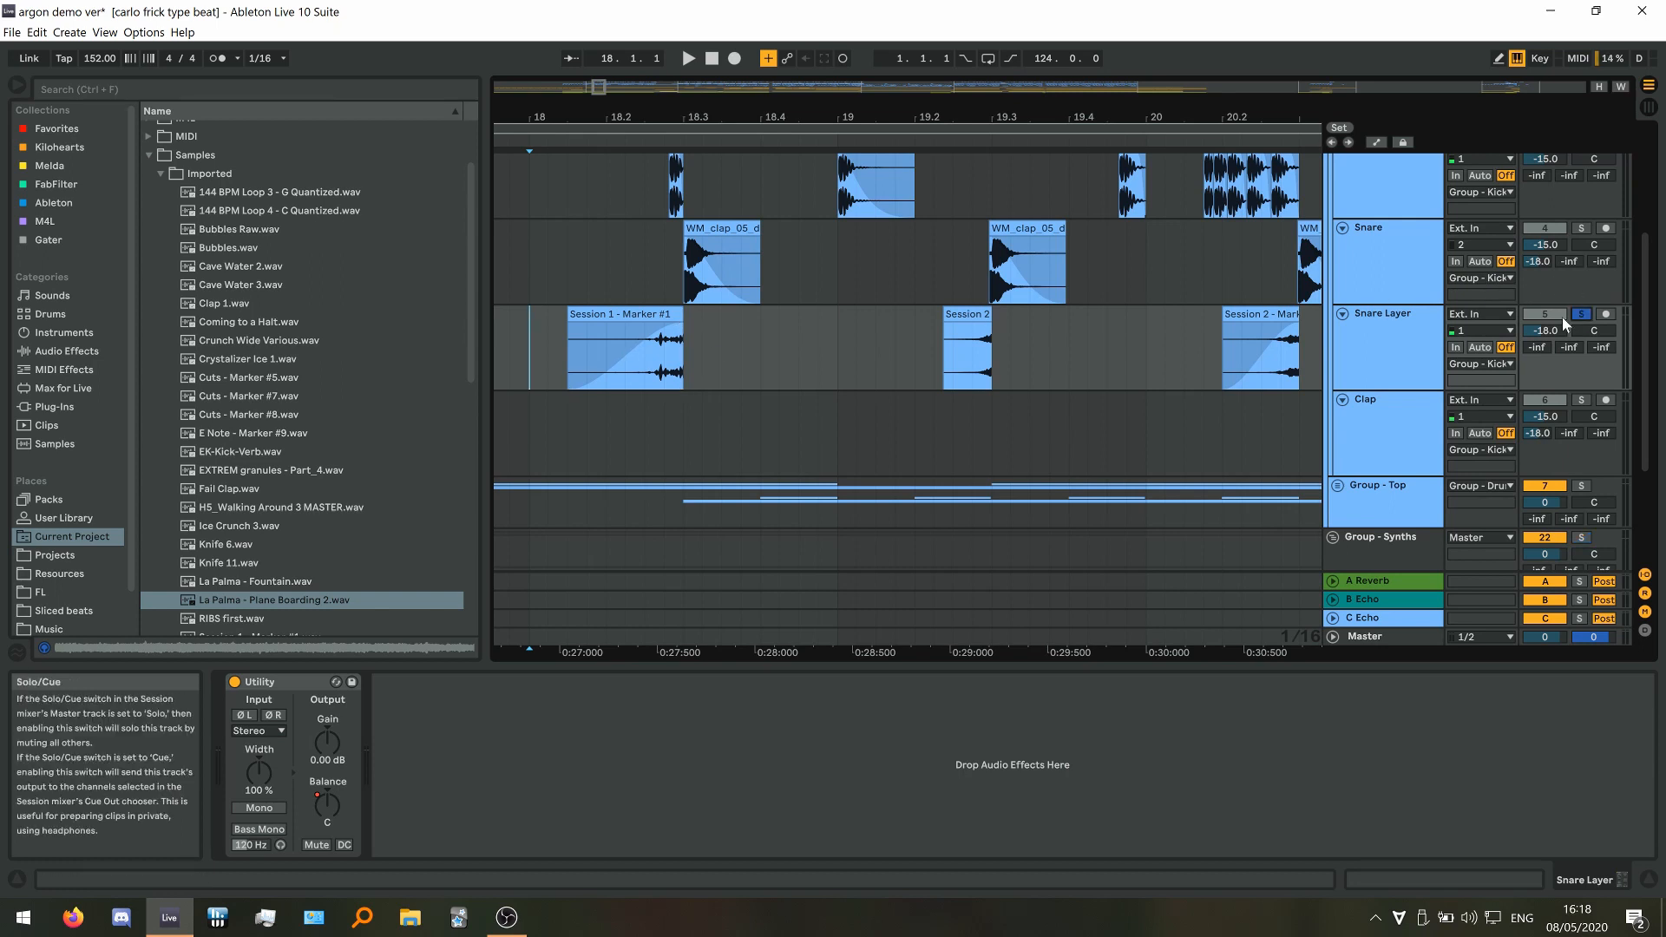
{"action": "key", "text": "space"}
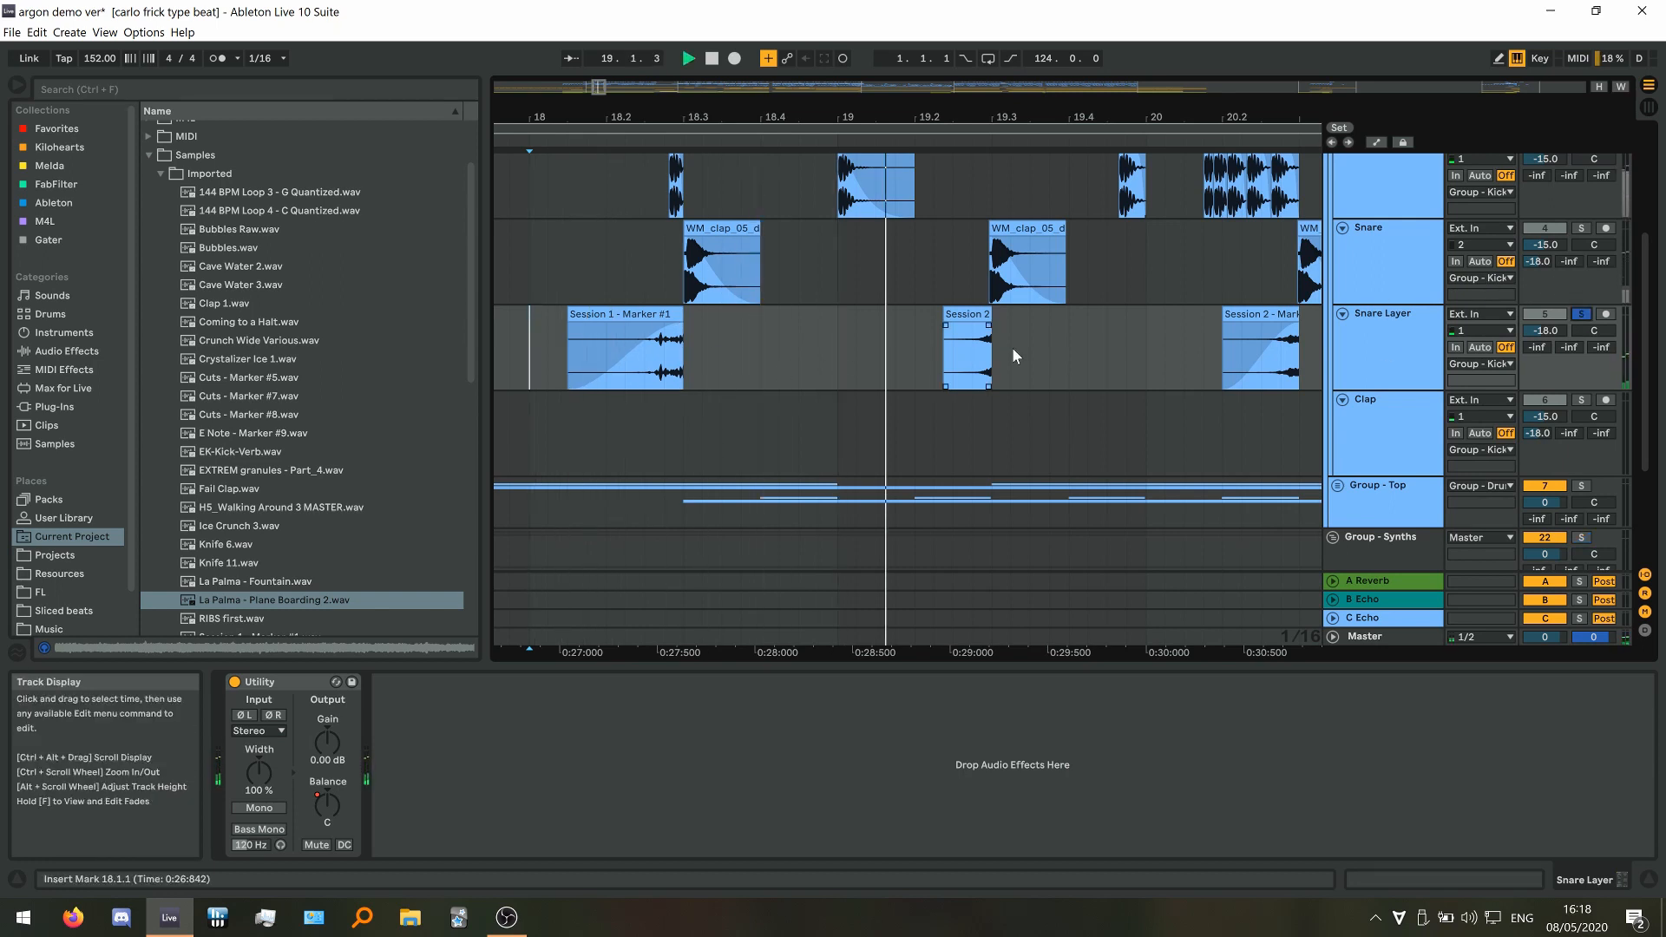
Audition the Snare Layer's Session 3 clip from 22.2.1 and stop playback
{"action": "scroll", "coordinate": [1012, 347], "scroll_direction": "down", "scroll_amount": 3}
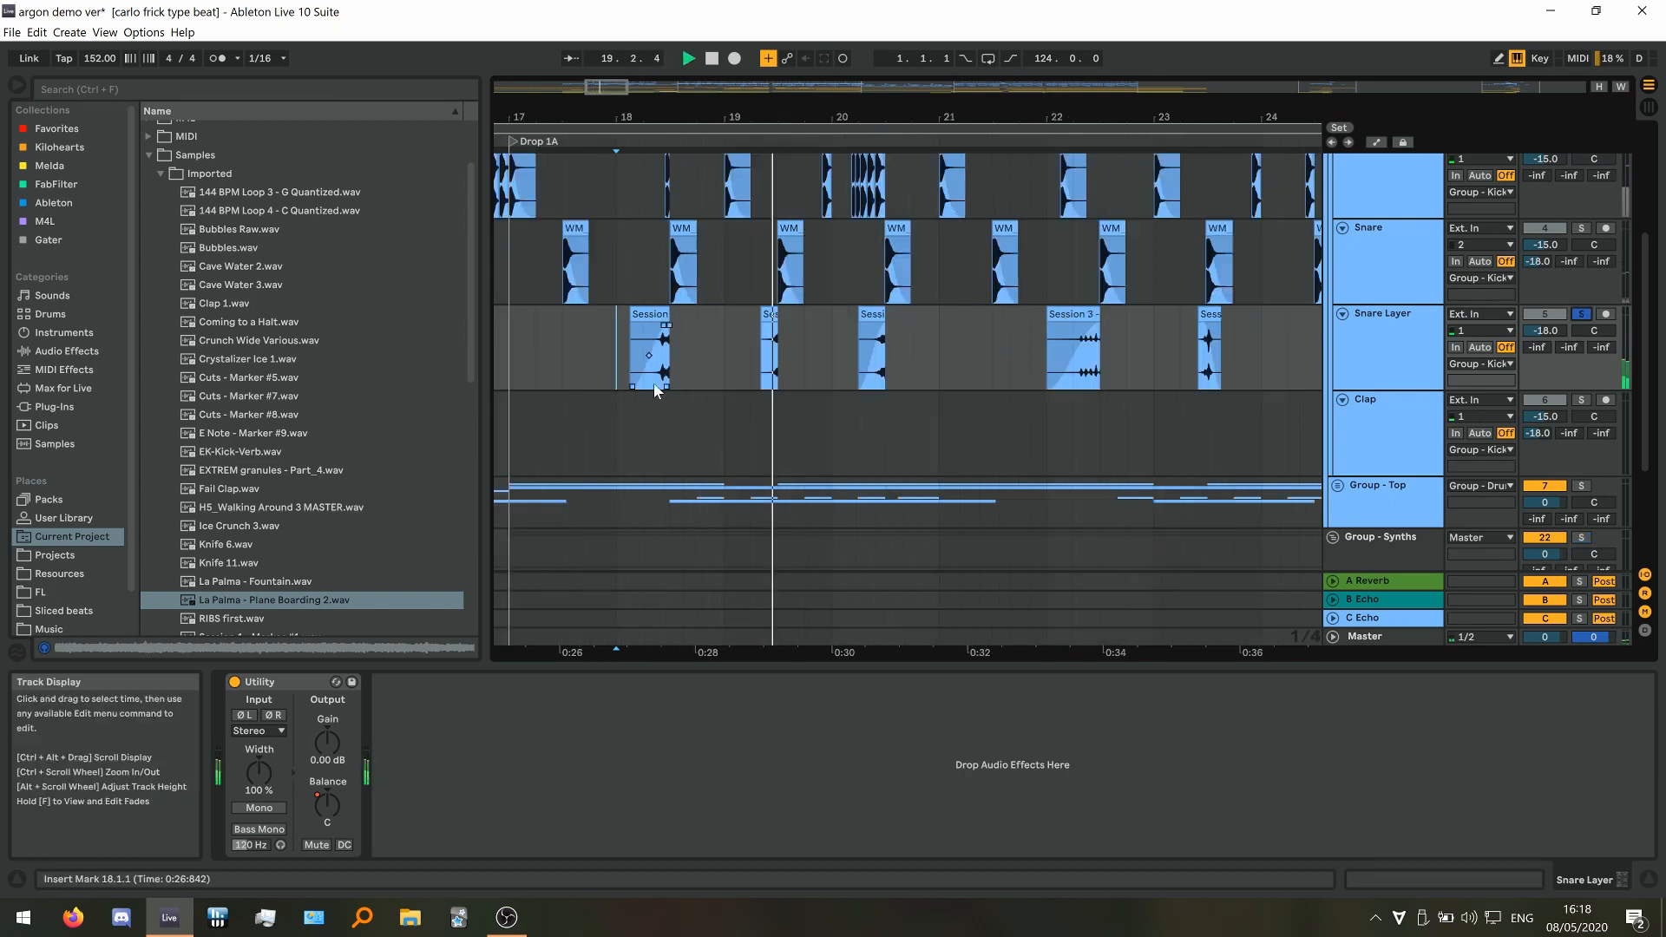
{"action": "left_click", "coordinate": [1074, 372]}
{"action": "scroll", "coordinate": [1077, 375], "scroll_direction": "up", "scroll_amount": 2}
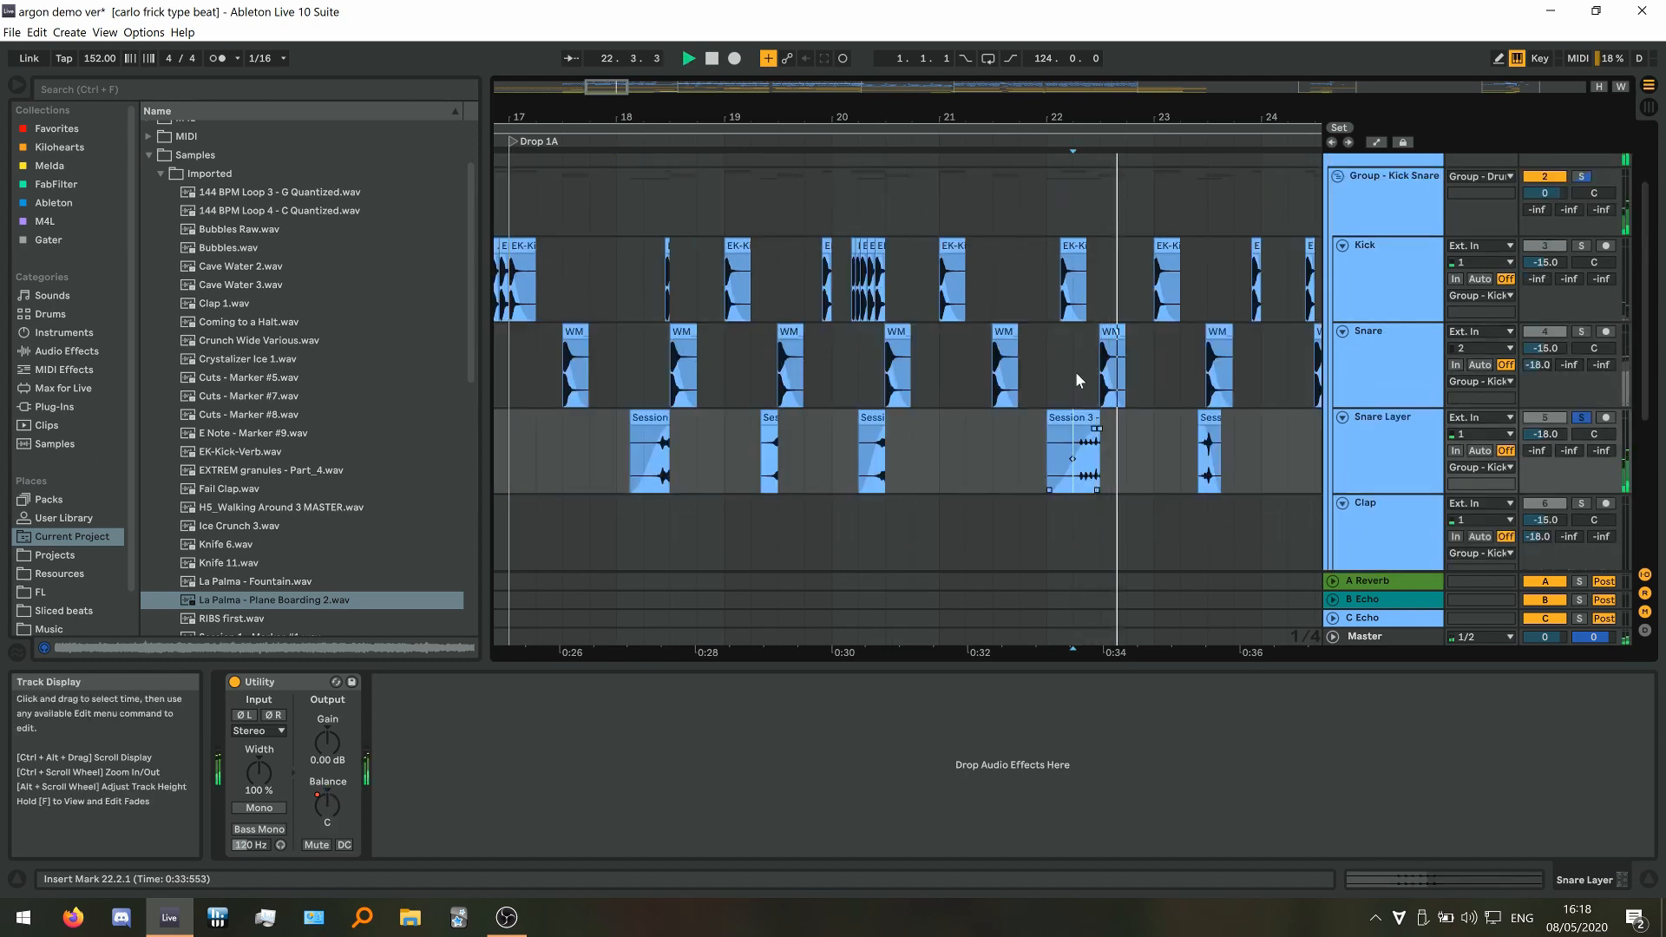
{"action": "key", "text": "space"}
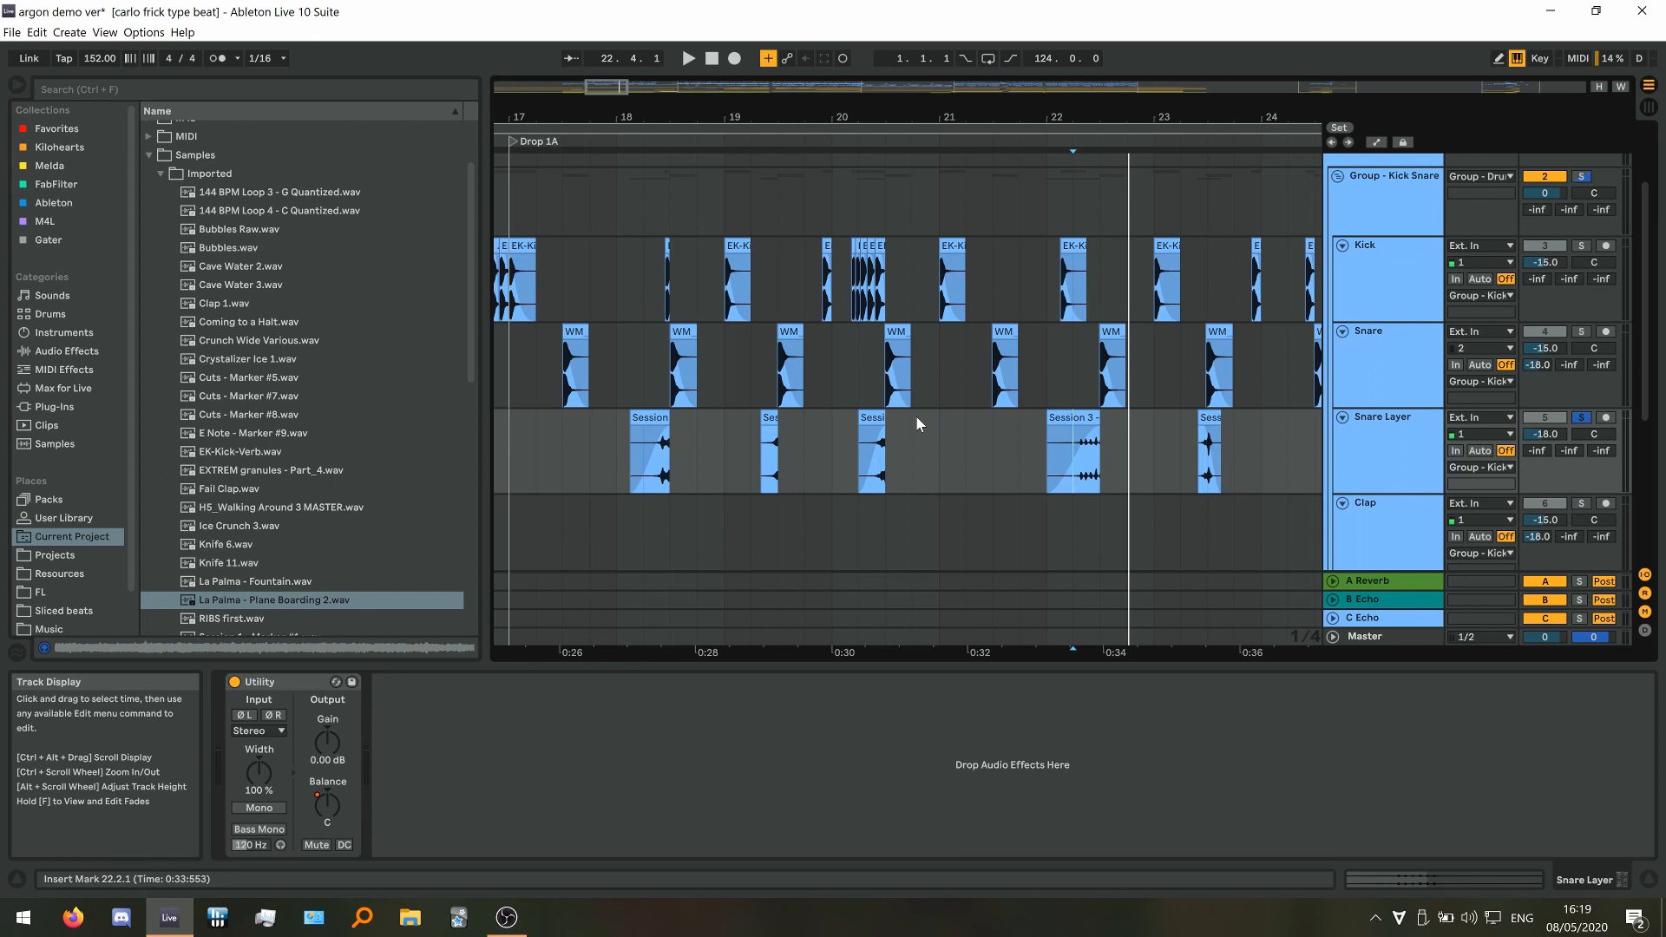
{"action": "scroll", "coordinate": [828, 424], "scroll_direction": "down", "scroll_amount": 3}
{"action": "scroll", "coordinate": [852, 406], "scroll_direction": "down", "scroll_amount": 2}
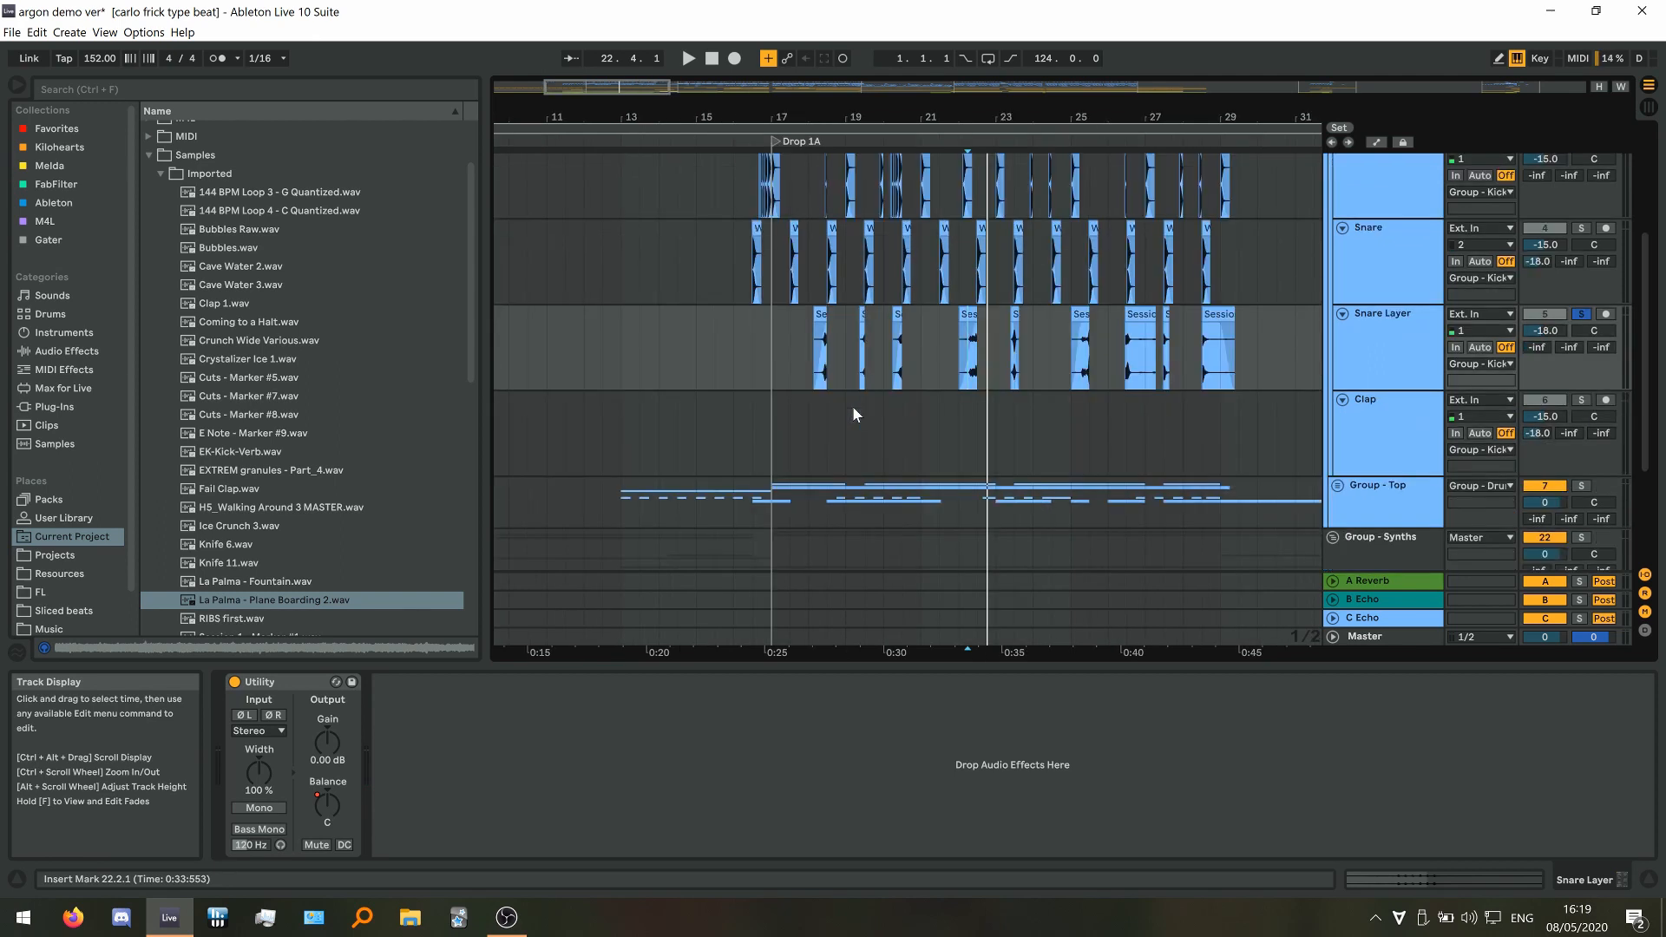
{"action": "scroll", "coordinate": [882, 396], "scroll_direction": "down", "scroll_amount": 2}
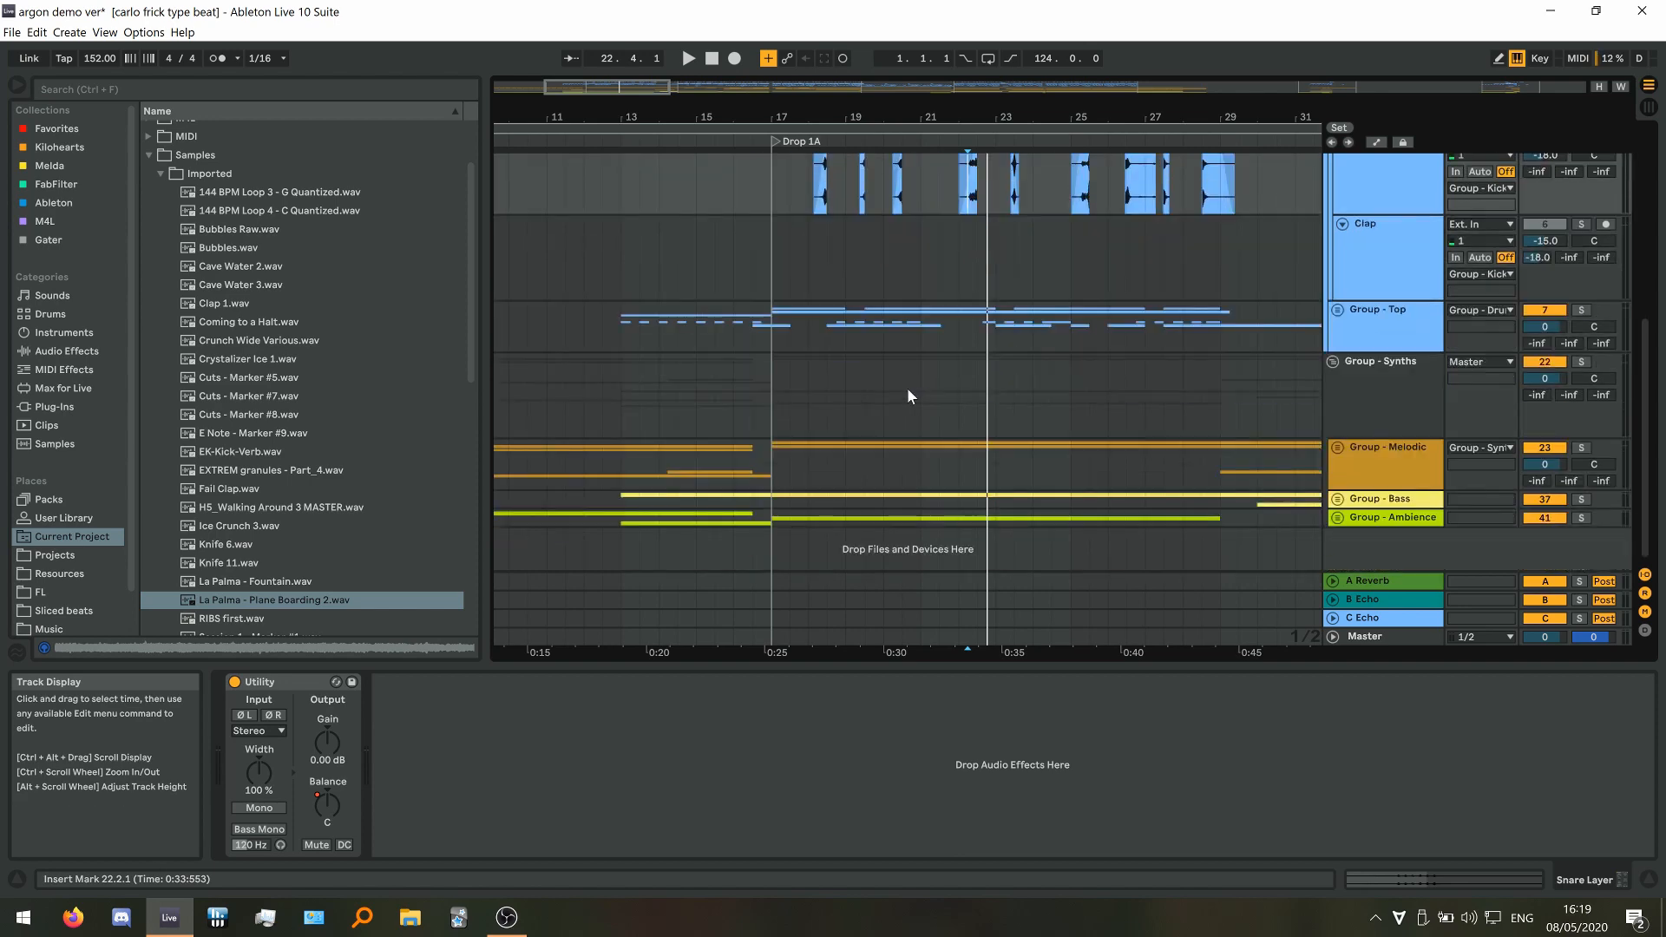
Unfold Group - Top, solo the Foley track and play its Bubbles Raw clips from 17.1.1
{"action": "scroll", "coordinate": [908, 391], "scroll_direction": "up", "scroll_amount": 2}
{"action": "left_click", "coordinate": [1338, 488]}
{"action": "scroll", "coordinate": [1042, 420], "scroll_direction": "down", "scroll_amount": 4}
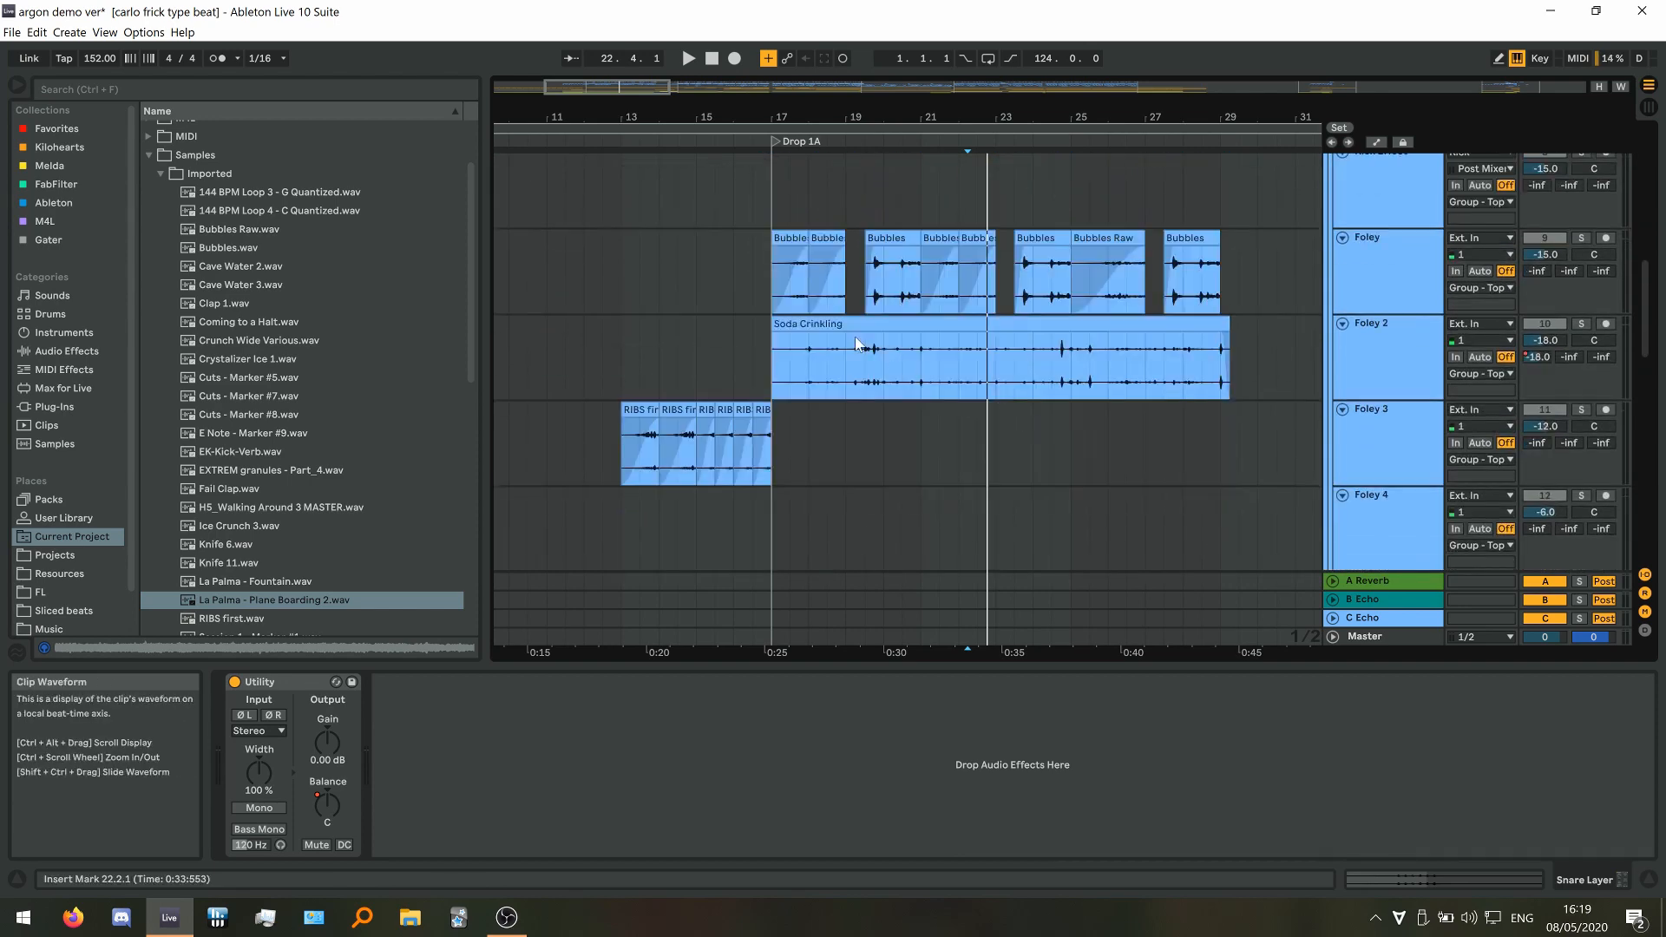
{"action": "scroll", "coordinate": [858, 344], "scroll_direction": "up", "scroll_amount": 5}
{"action": "mouse_move", "coordinate": [633, 366]}
{"action": "left_mouse_down"}
{"action": "mouse_move", "coordinate": [743, 261]}
{"action": "mouse_move", "coordinate": [632, 280]}
{"action": "left_mouse_up"}
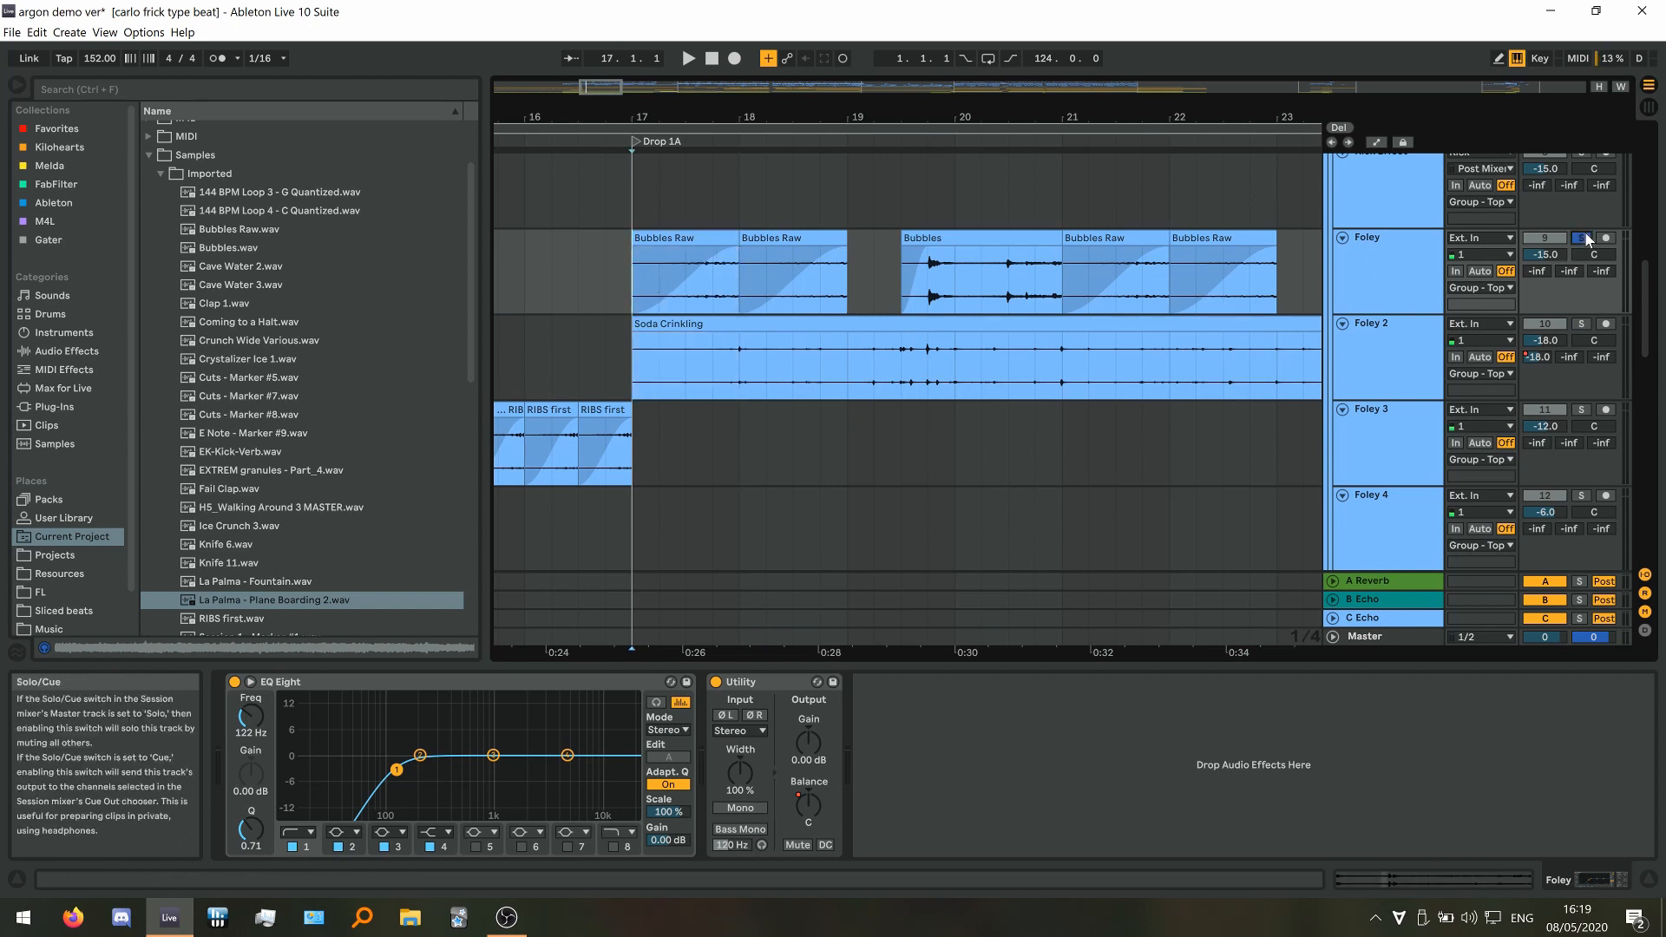
{"action": "key", "text": "space"}
Audition the Foley track's Bubbles clip from 19.3.1 and stop playback
{"action": "left_click", "coordinate": [899, 290]}
{"action": "key", "text": "space"}
{"action": "key", "text": "space"}
{"action": "scroll", "coordinate": [812, 298], "scroll_direction": "down", "scroll_amount": 4}
{"action": "scroll", "coordinate": [812, 298], "scroll_direction": "up", "scroll_amount": 4}
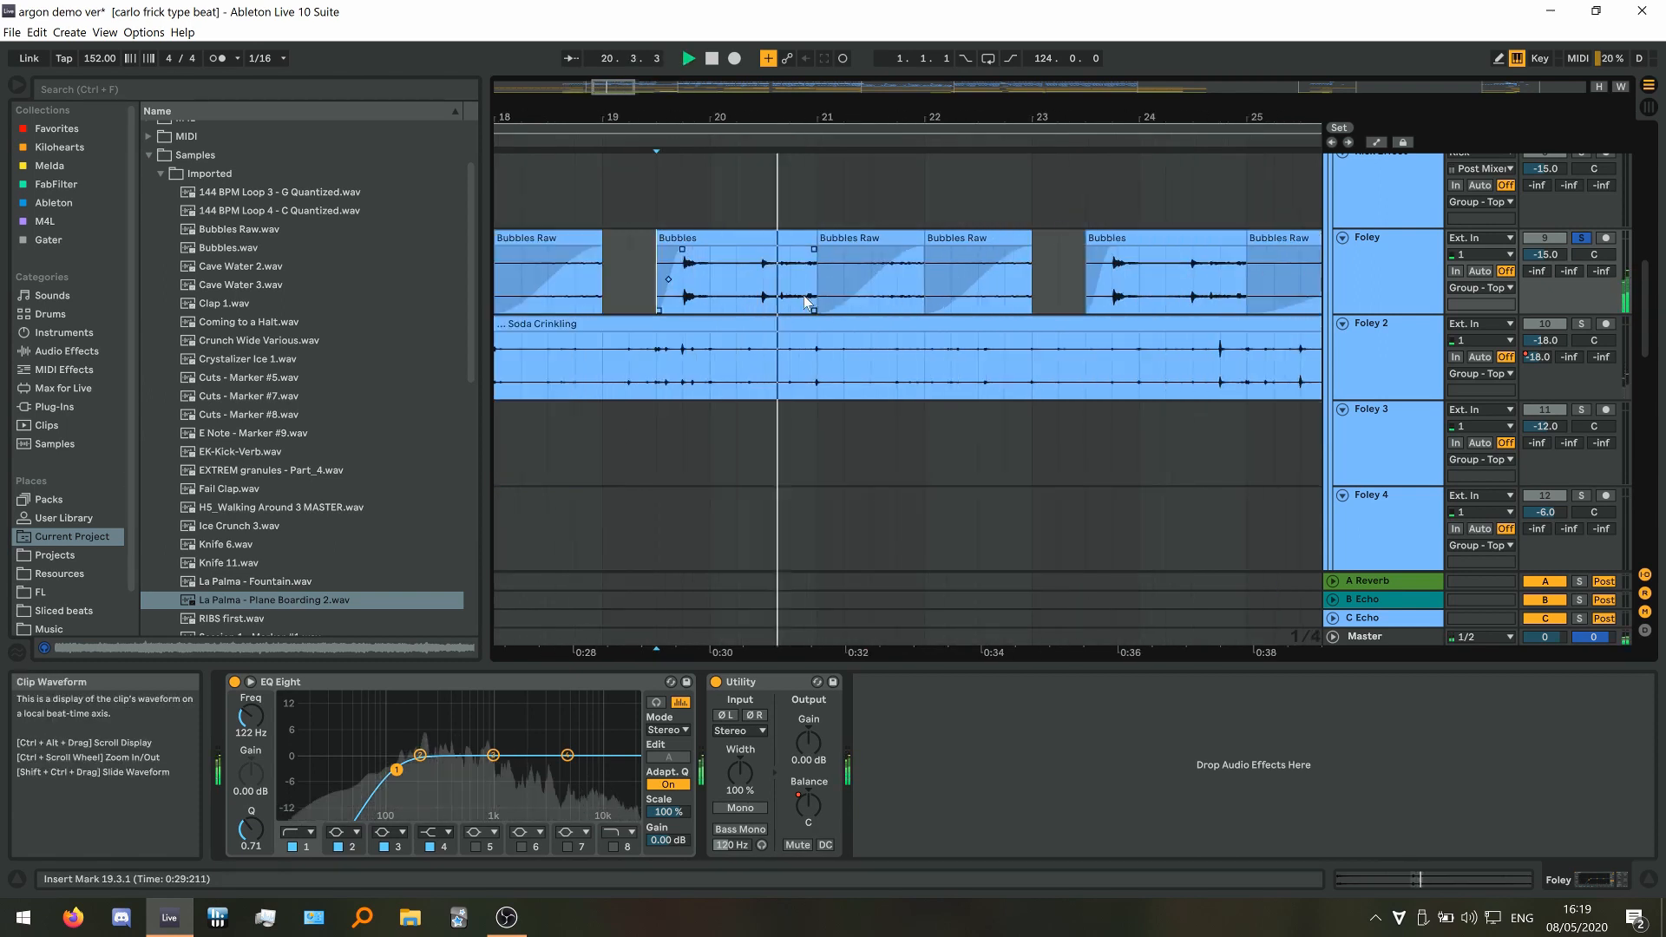
{"action": "key", "text": "space"}
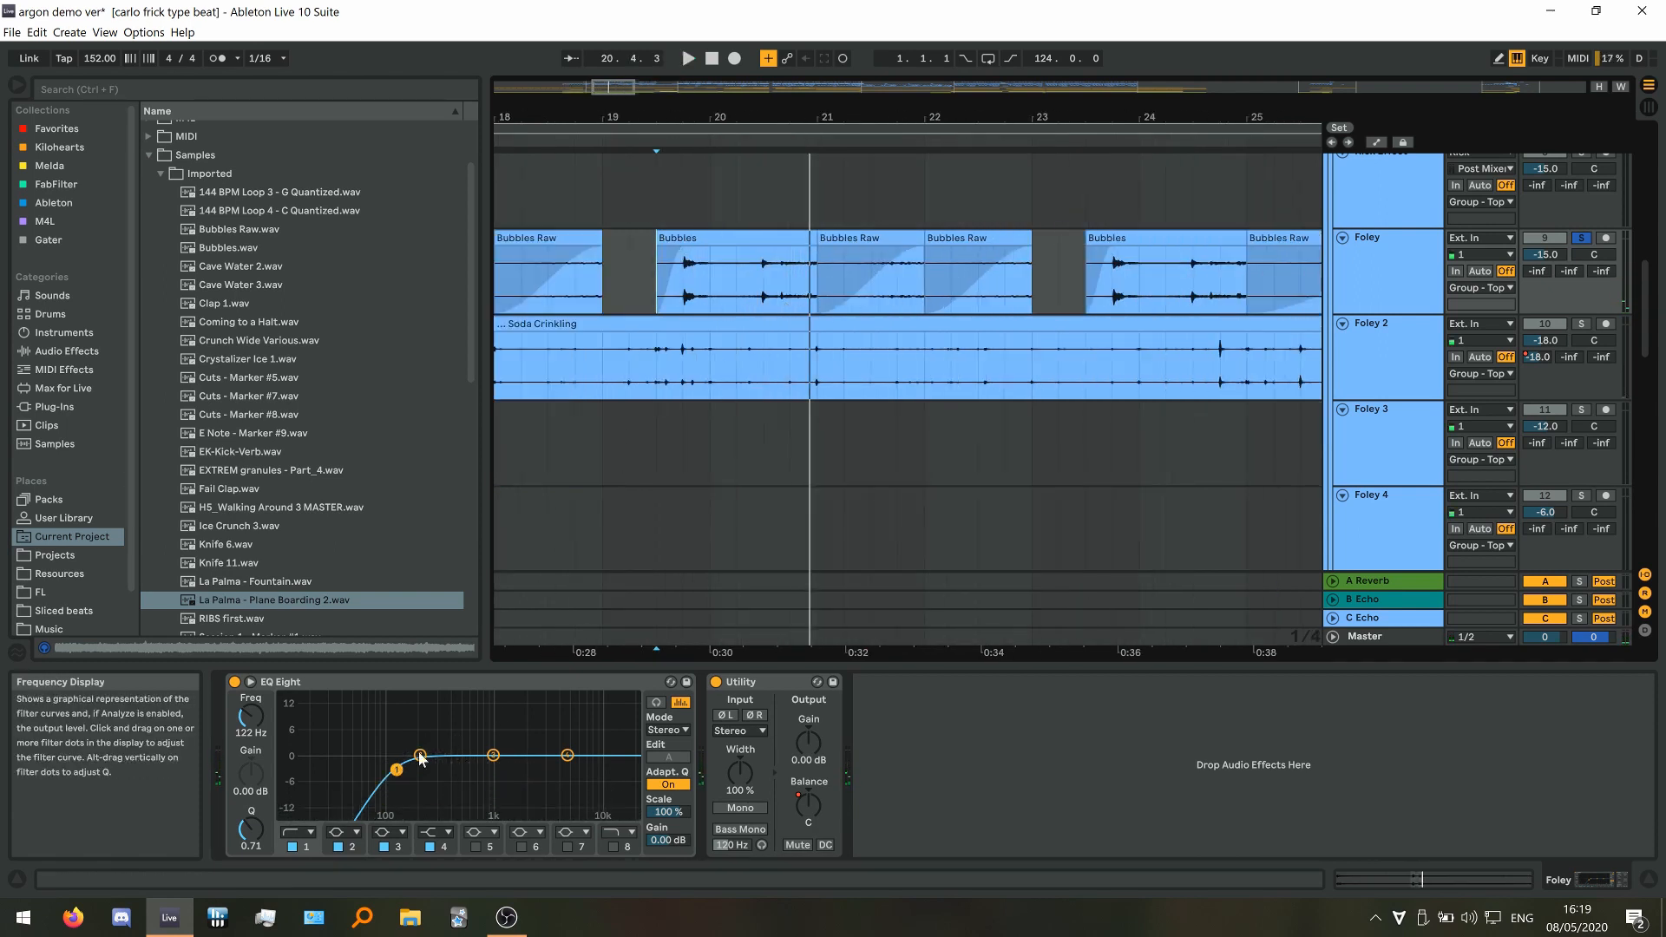
View the Foley 2 track's devices, solo the track and play its Soda Crinkling clip from 19.3.1
{"action": "left_click", "coordinate": [1379, 354]}
{"action": "scroll", "coordinate": [1032, 369], "scroll_direction": "down", "scroll_amount": 4}
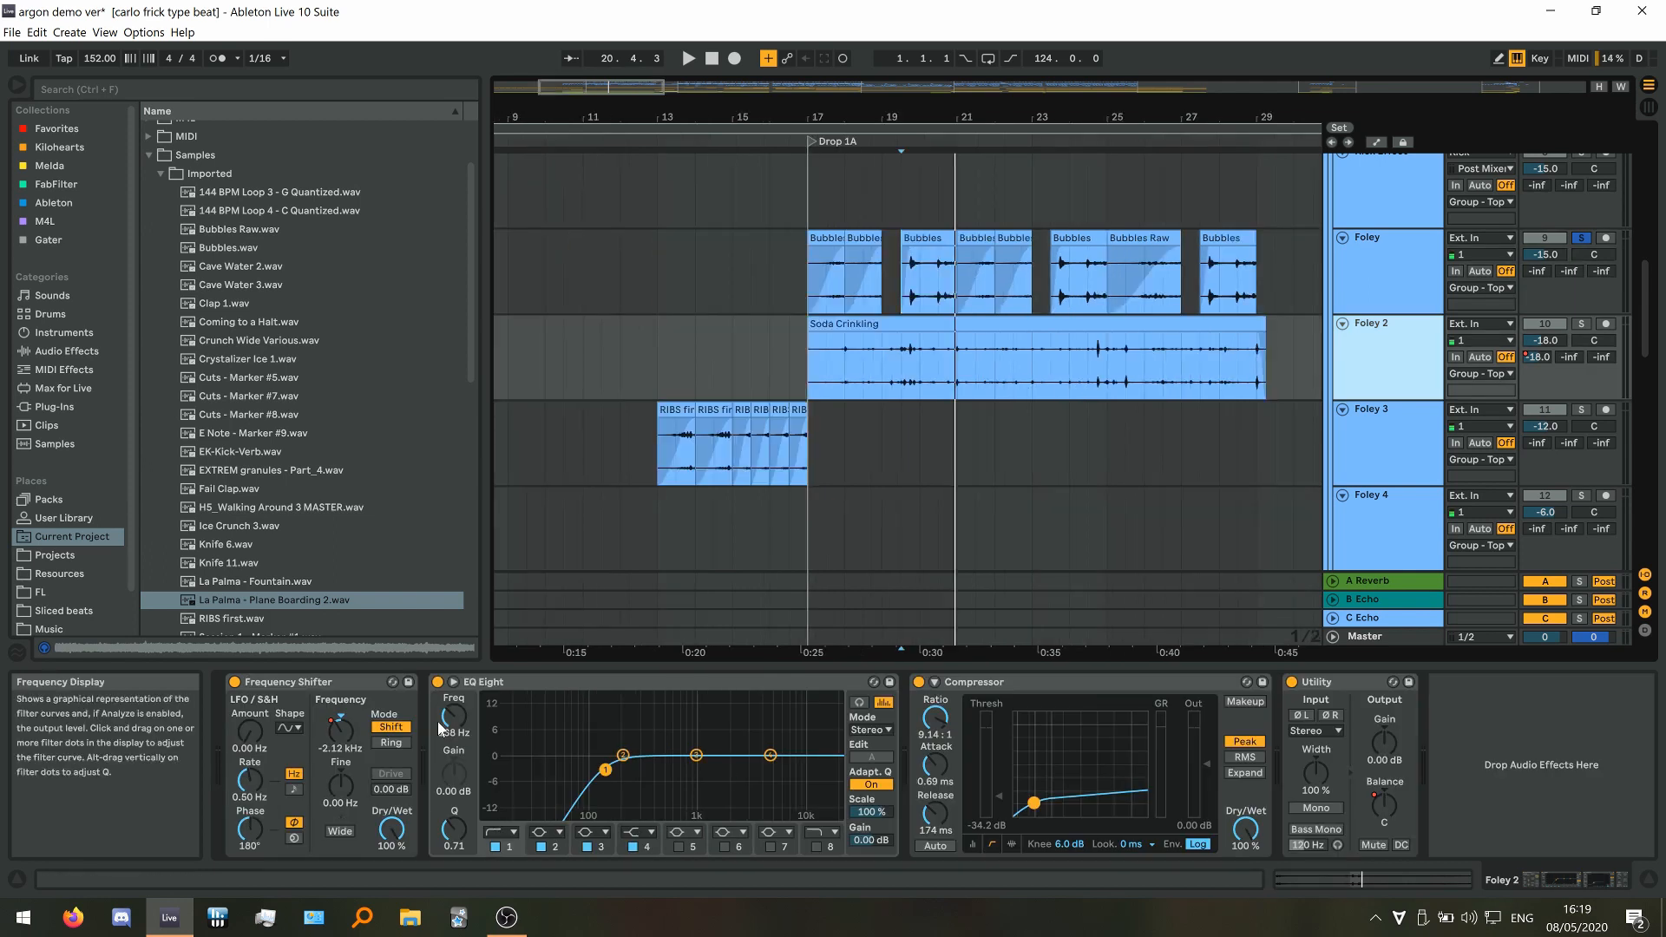
{"action": "left_click", "coordinate": [808, 382]}
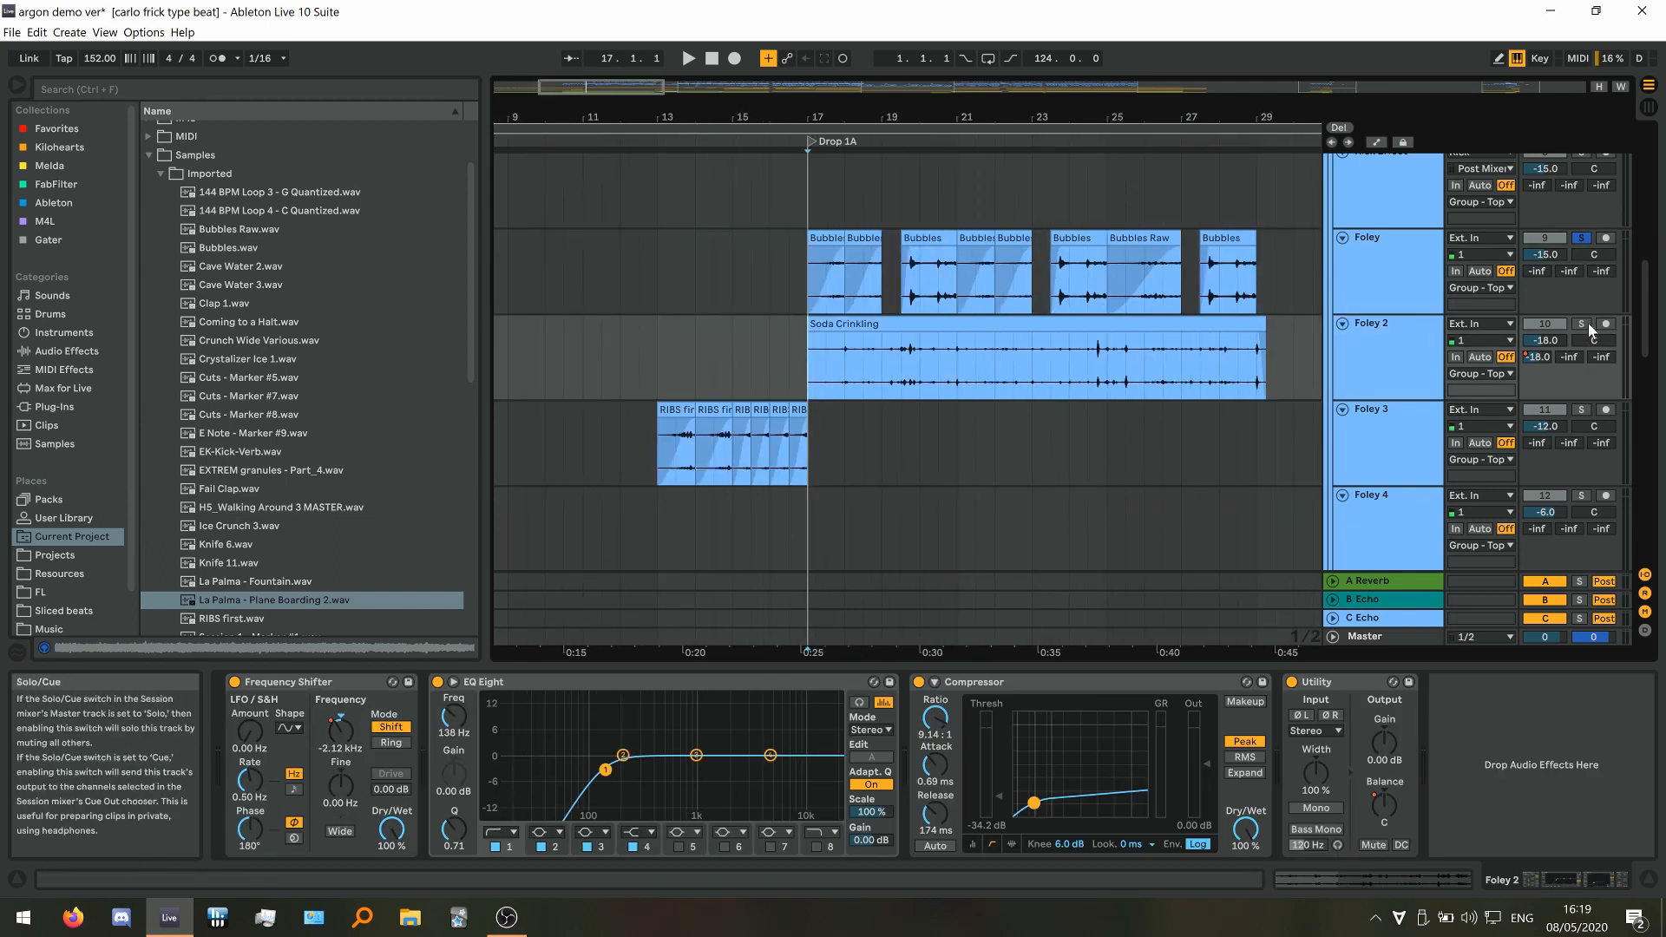
{"action": "left_click", "coordinate": [1588, 324]}
{"action": "left_click", "coordinate": [902, 364]}
{"action": "key", "text": "space"}
{"action": "scroll", "coordinate": [968, 354], "scroll_direction": "up", "scroll_amount": 8}
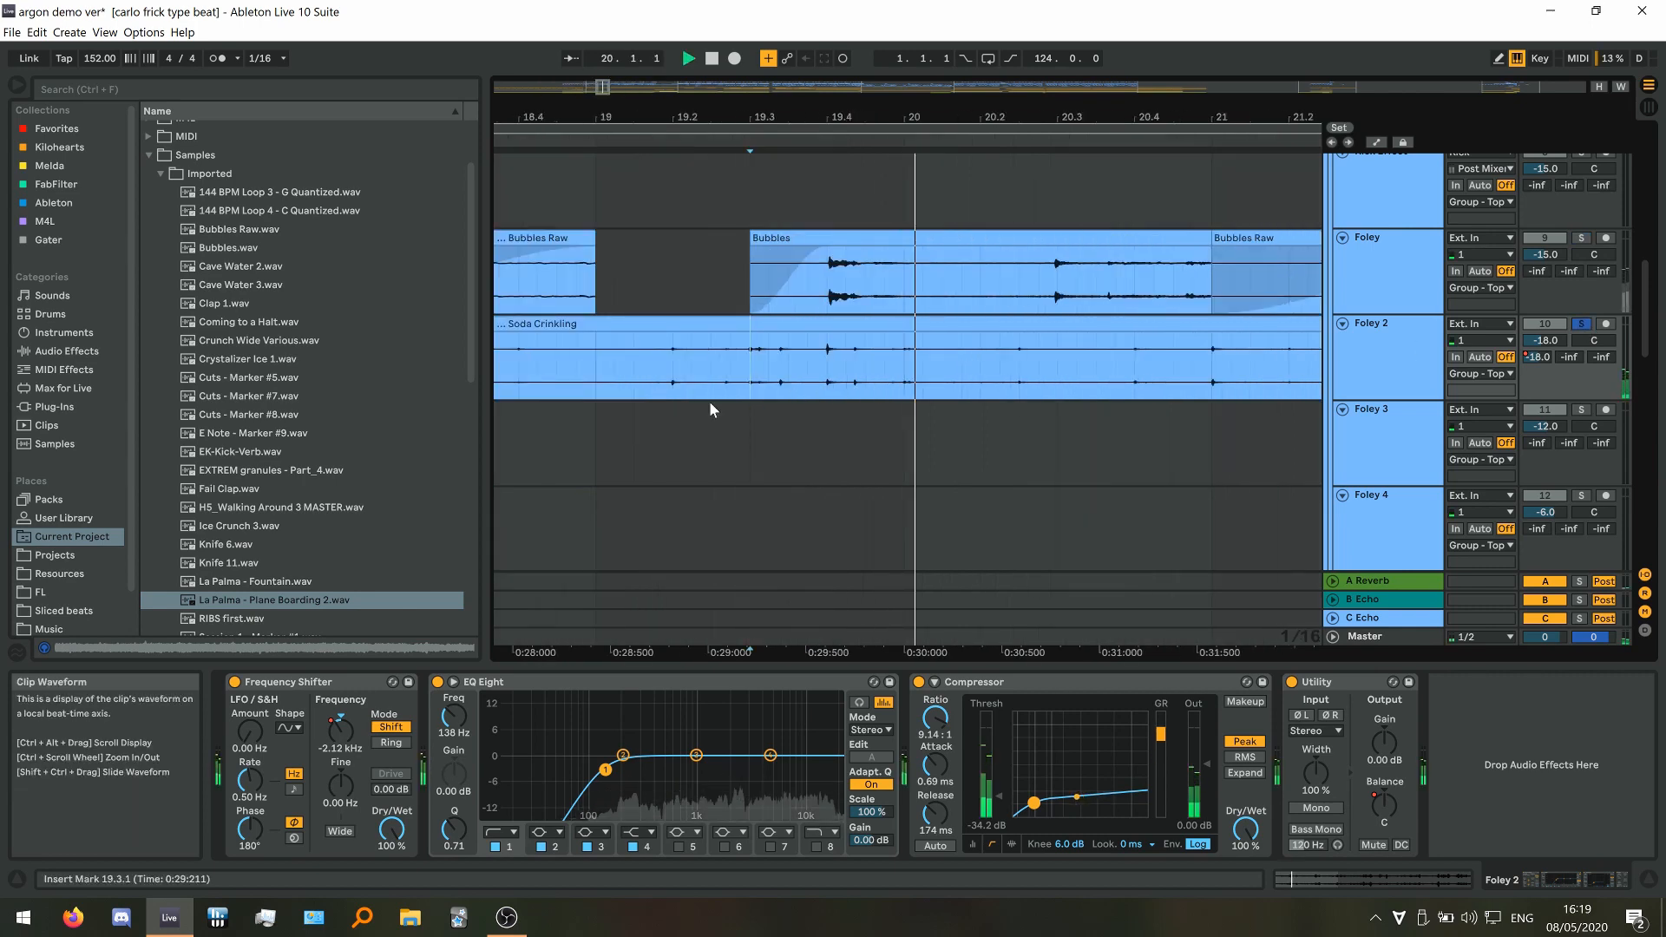
{"action": "scroll", "coordinate": [710, 401], "scroll_direction": "down", "scroll_amount": 5}
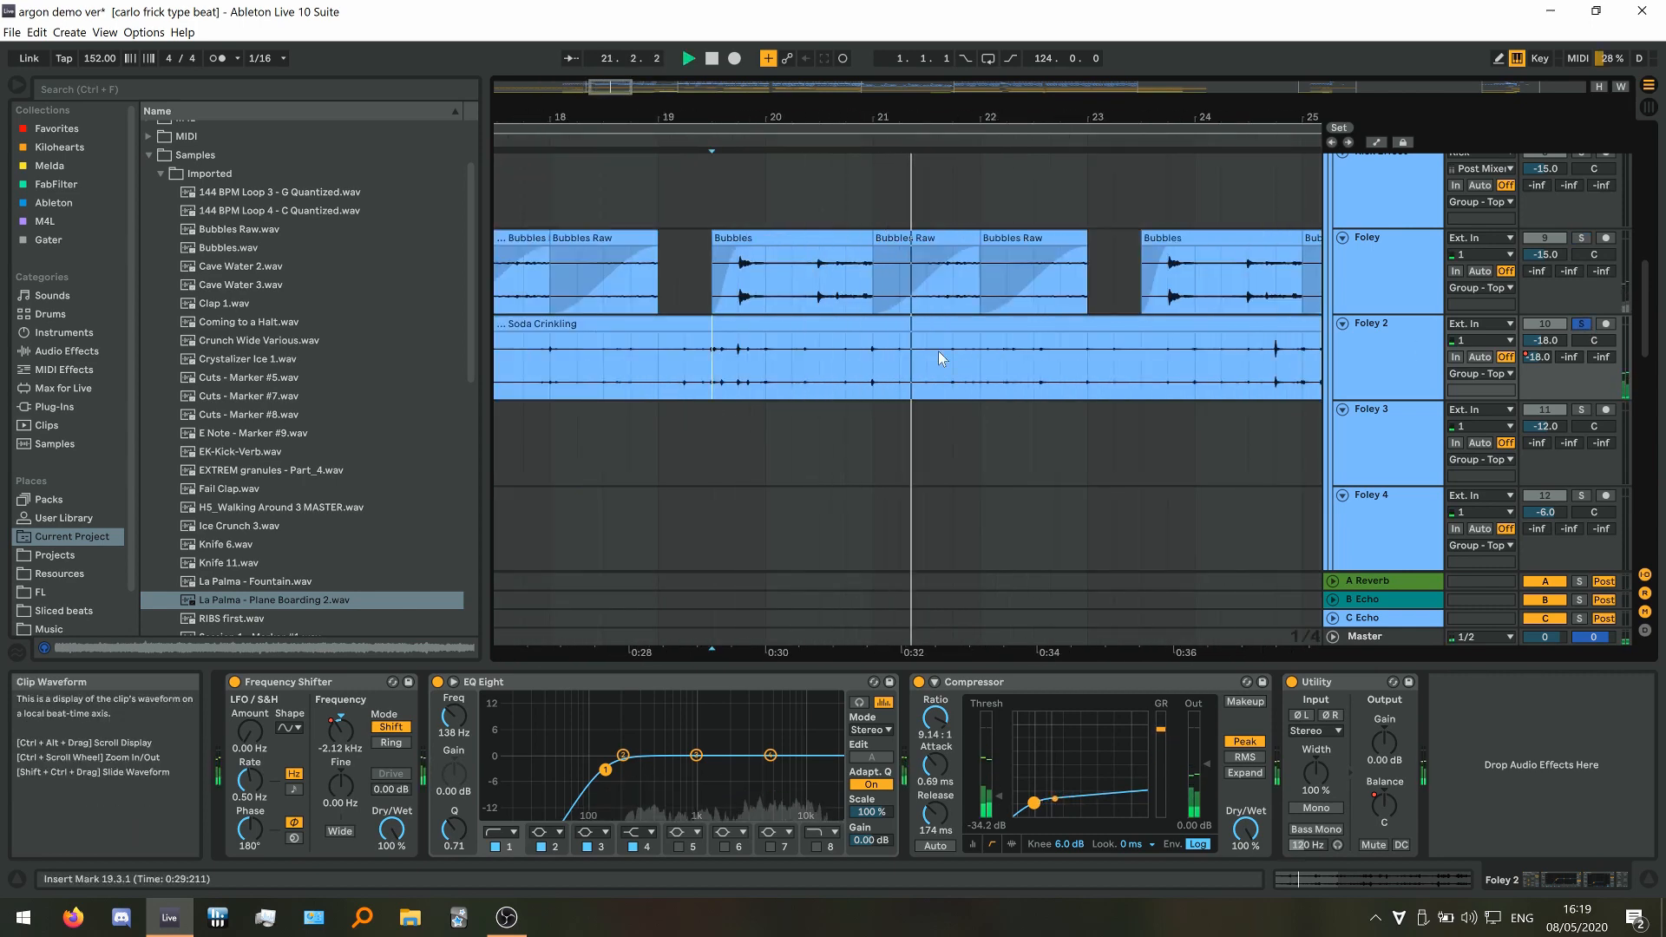
{"action": "scroll", "coordinate": [900, 352], "scroll_direction": "down", "scroll_amount": 5}
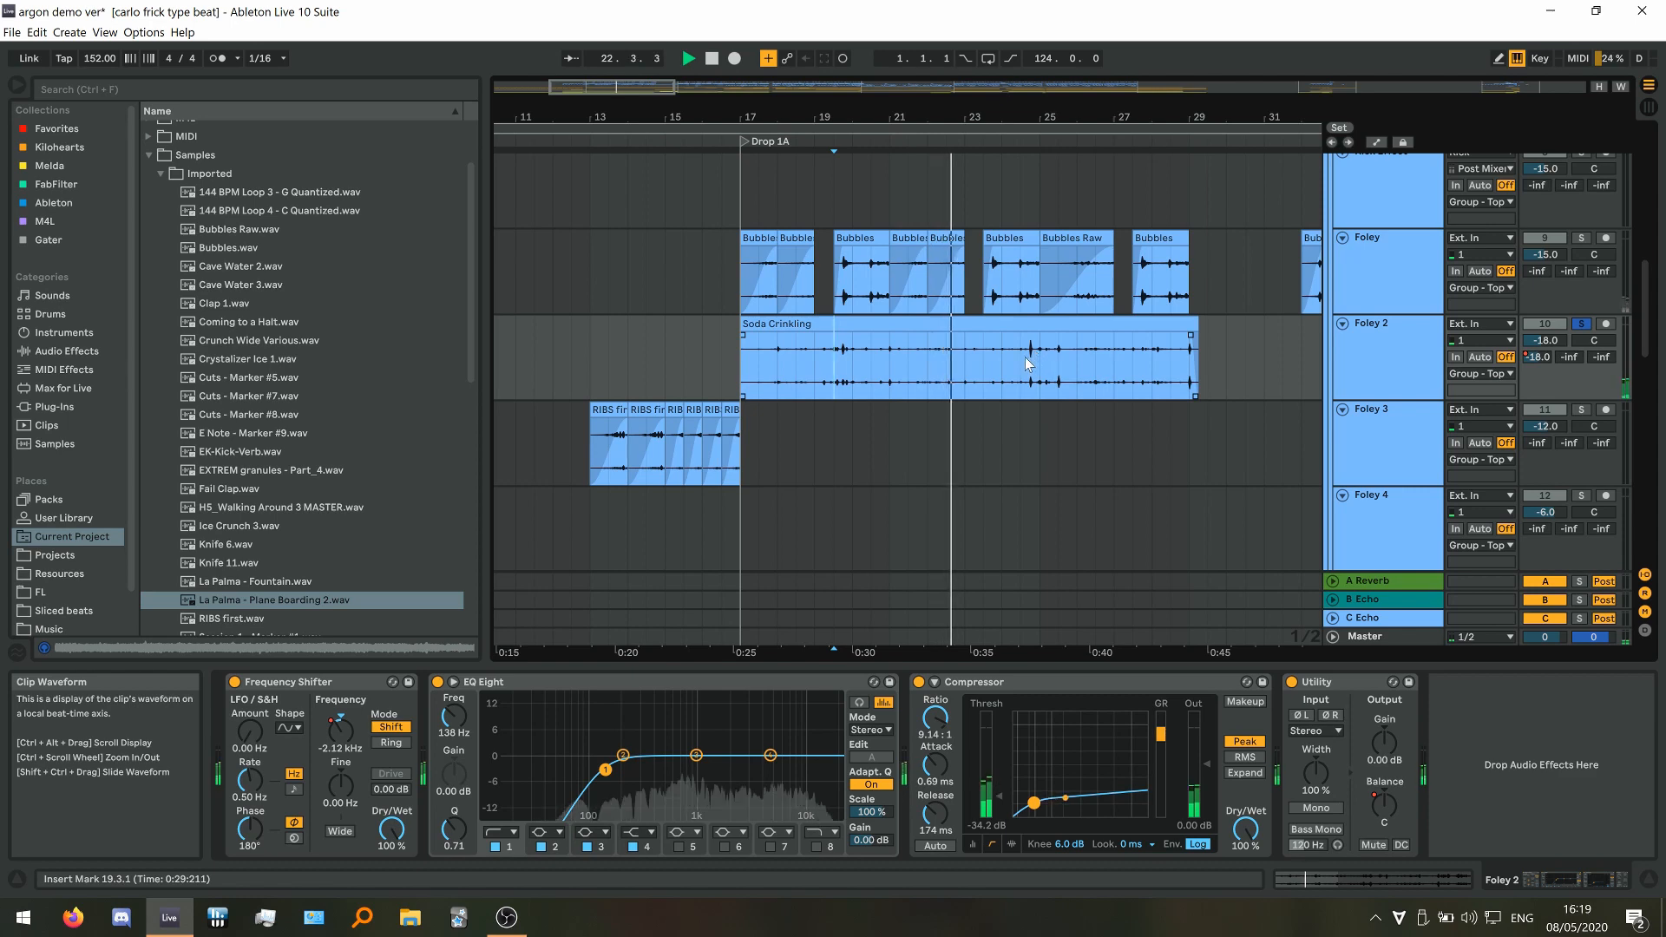
{"action": "key", "text": "space"}
Open the Soda Crinkling clip and examine the warp markers on its transients
{"action": "double_click", "coordinate": [1003, 326]}
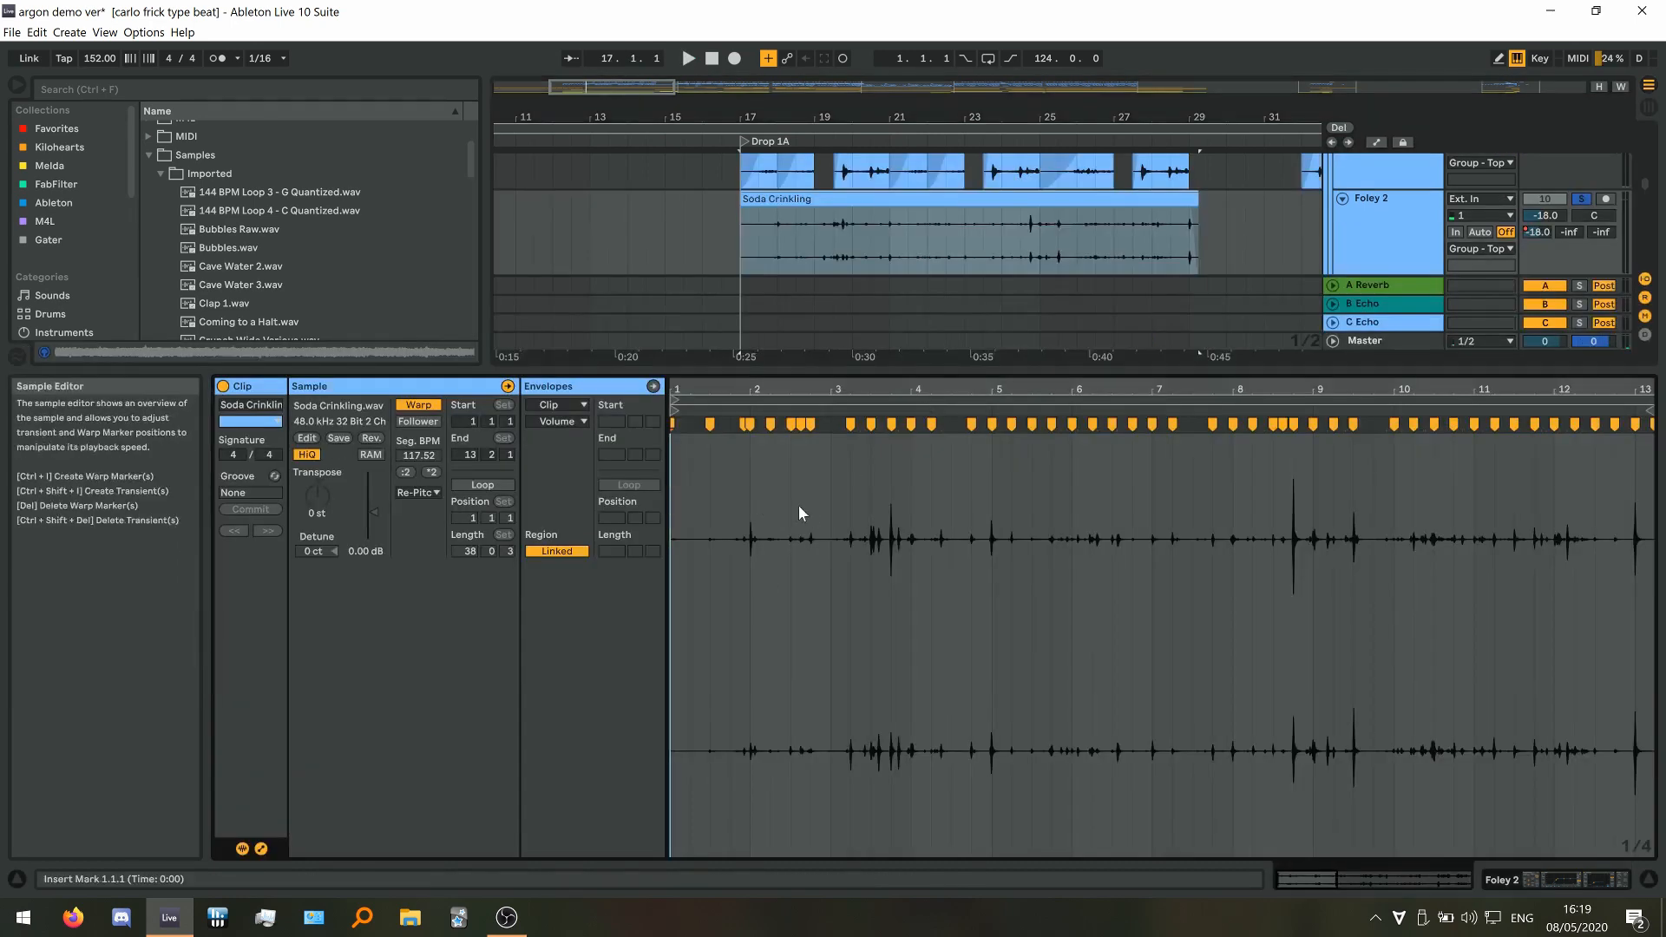
{"action": "scroll", "coordinate": [982, 520], "scroll_direction": "down", "scroll_amount": 4}
{"action": "scroll", "coordinate": [868, 554], "scroll_direction": "up", "scroll_amount": 6}
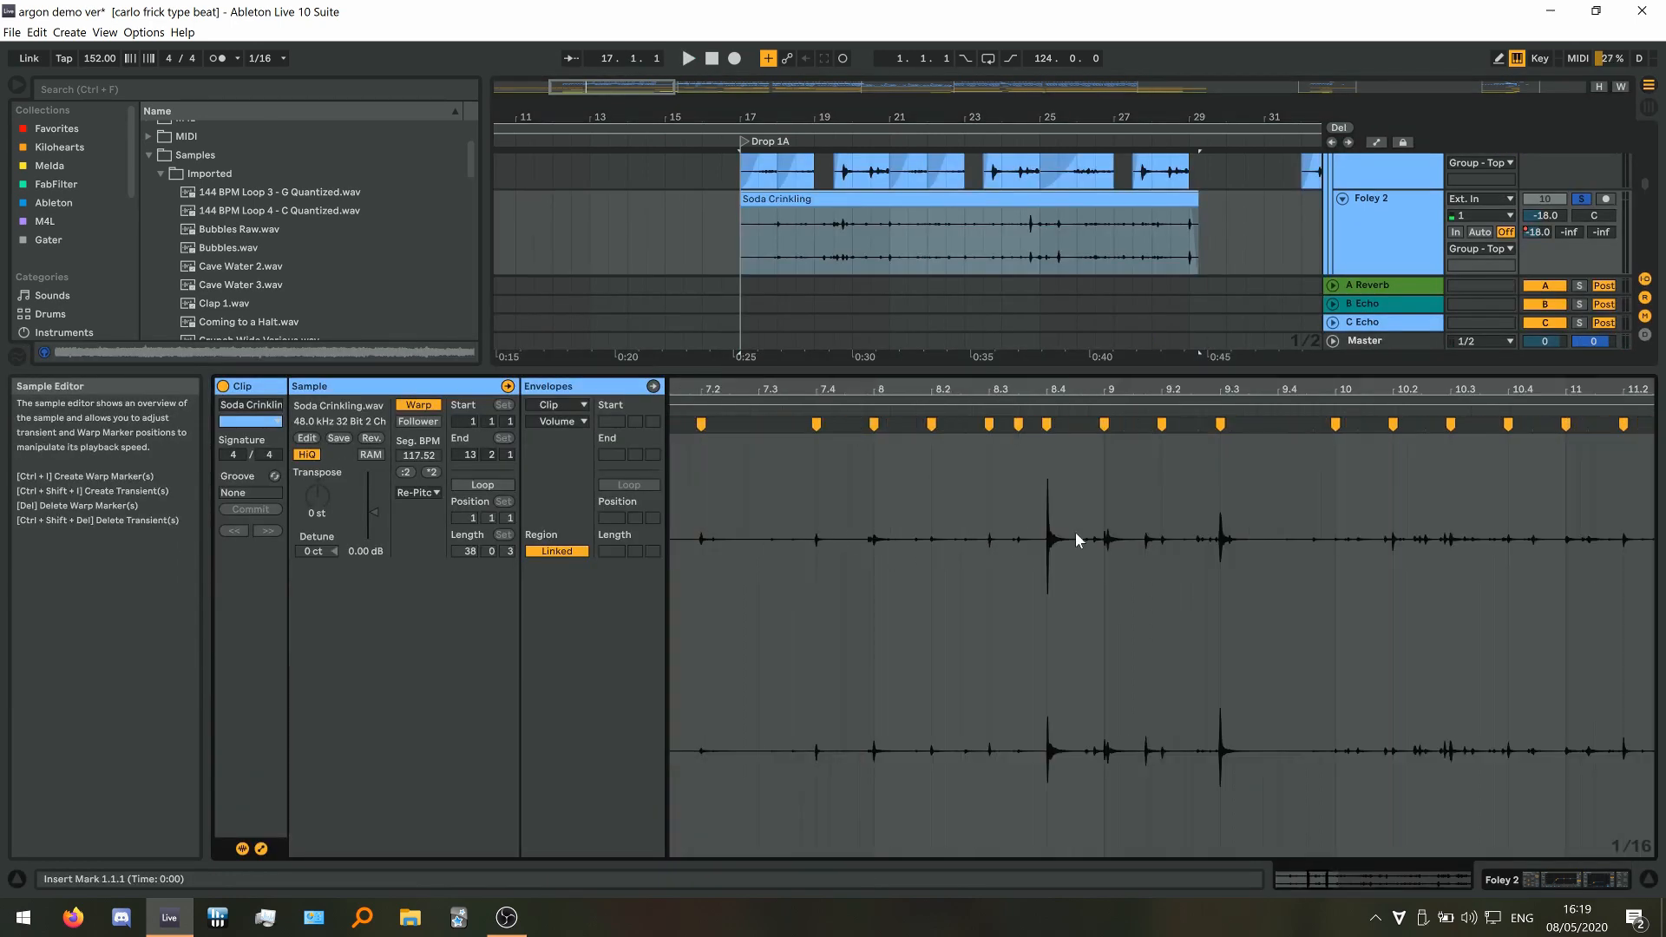
{"action": "scroll", "coordinate": [1001, 515], "scroll_direction": "down", "scroll_amount": 3}
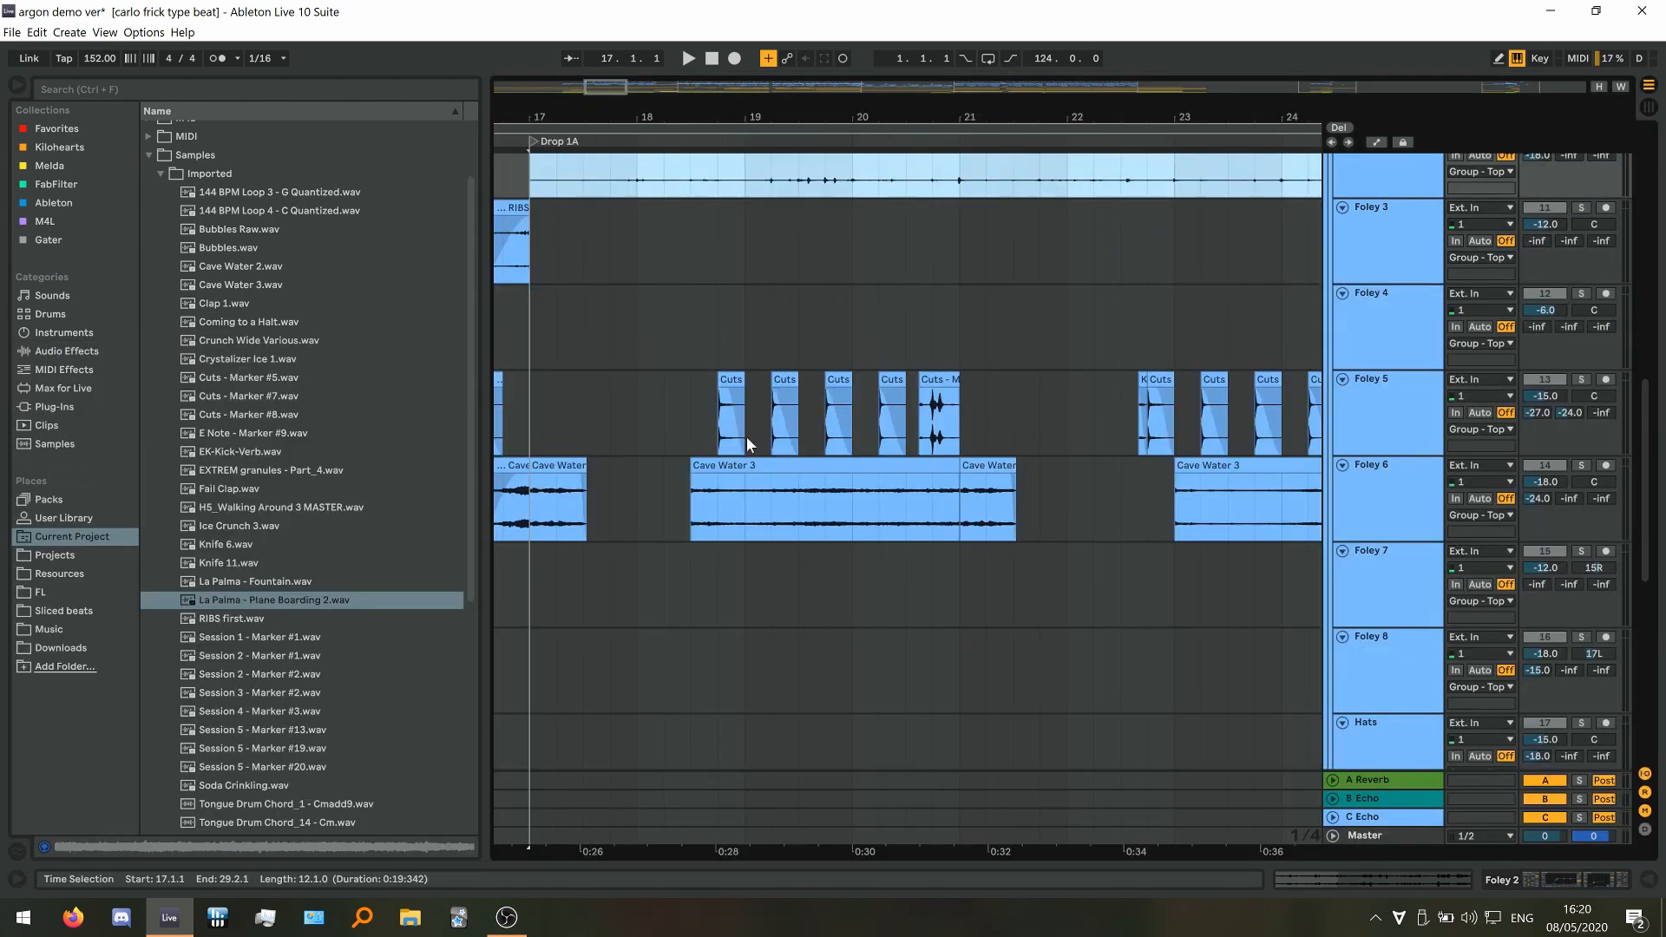
Solo the Foley 5 track, play its Cuts clips from 18.4.1 and place the insert marker at Cuts - Marker #8
{"action": "left_click", "coordinate": [727, 434]}
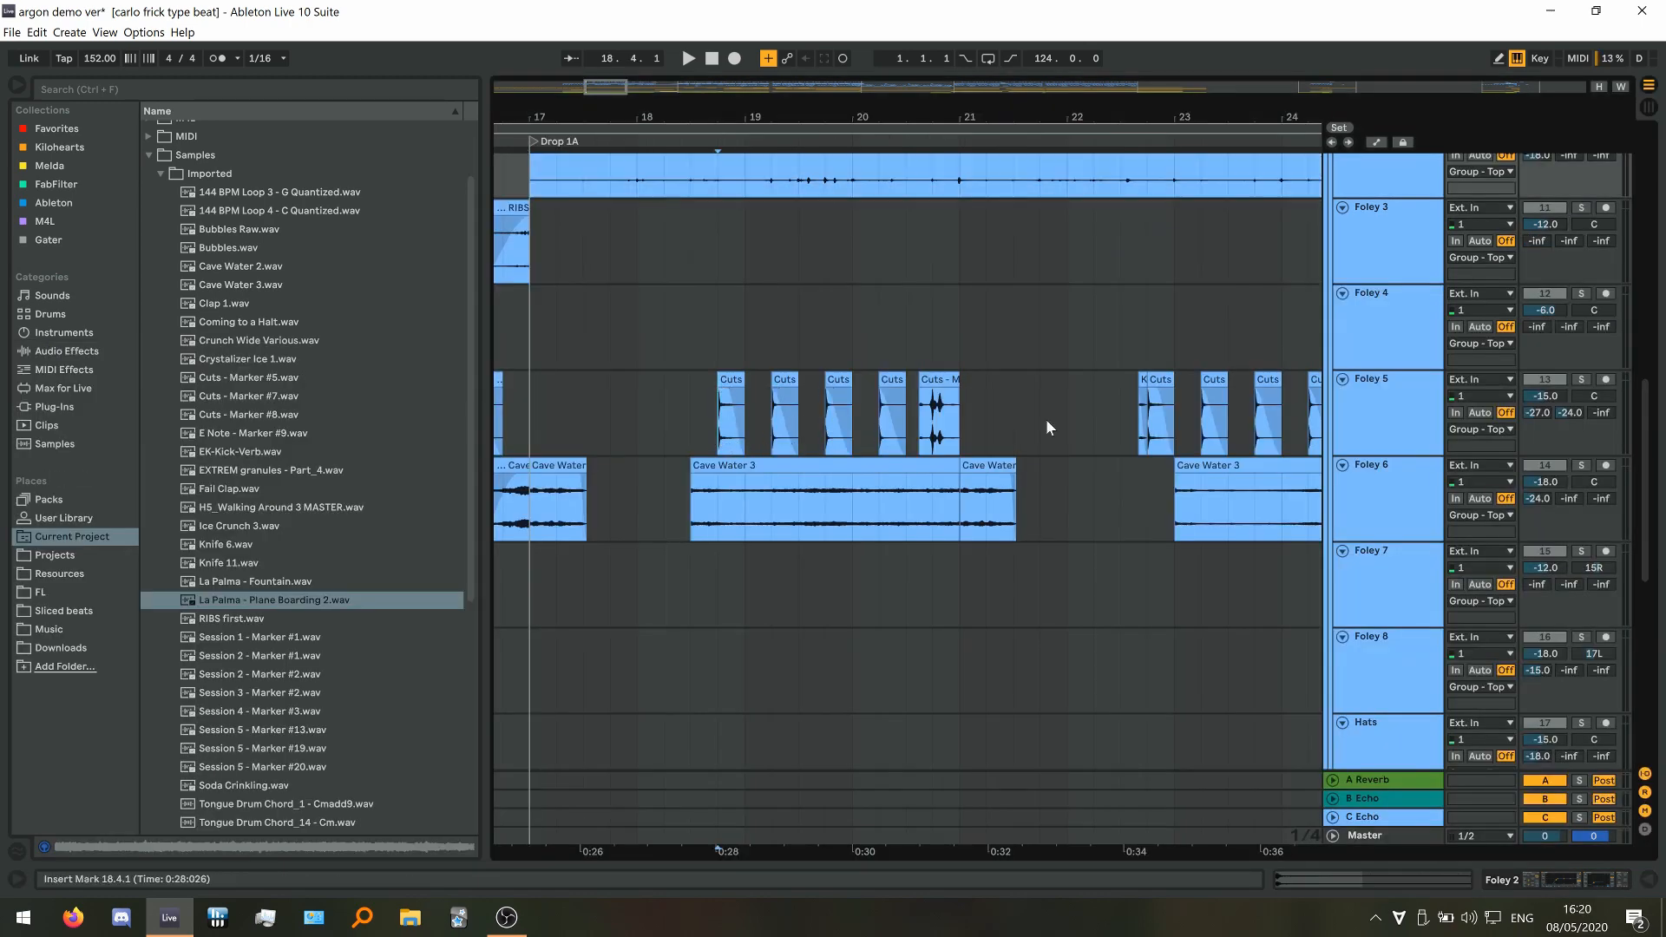
{"action": "left_click", "coordinate": [1582, 381]}
{"action": "key", "text": "space"}
{"action": "scroll", "coordinate": [639, 474], "scroll_direction": "down", "scroll_amount": 3}
{"action": "scroll", "coordinate": [717, 447], "scroll_direction": "up", "scroll_amount": 5}
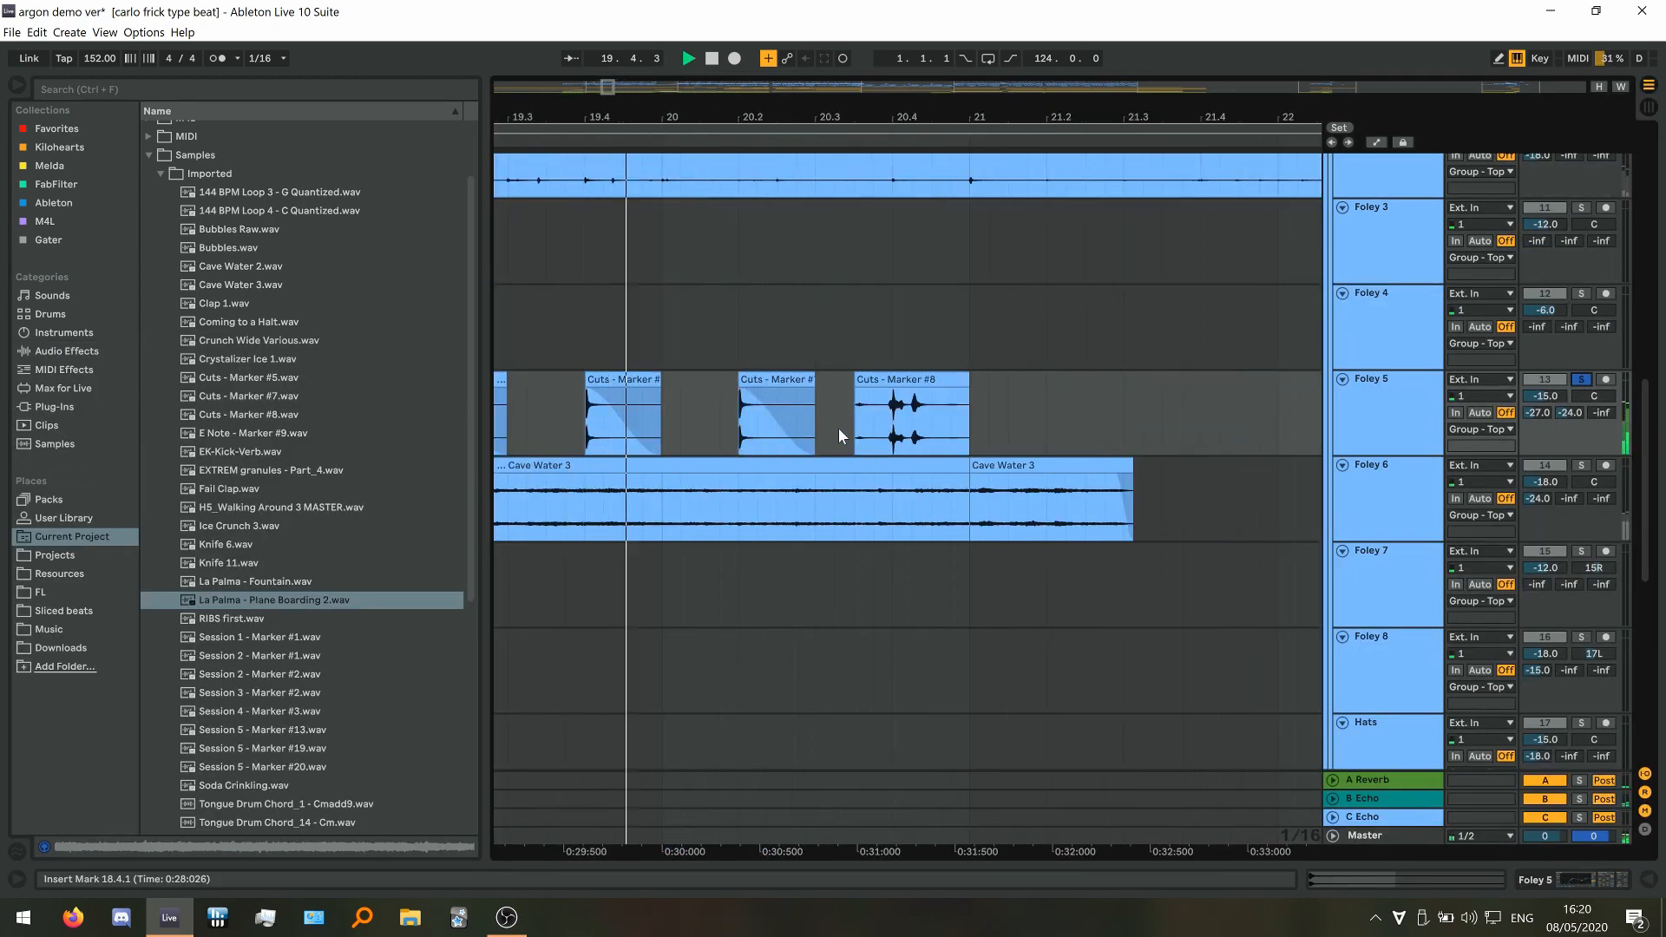
{"action": "left_click", "coordinate": [852, 418]}
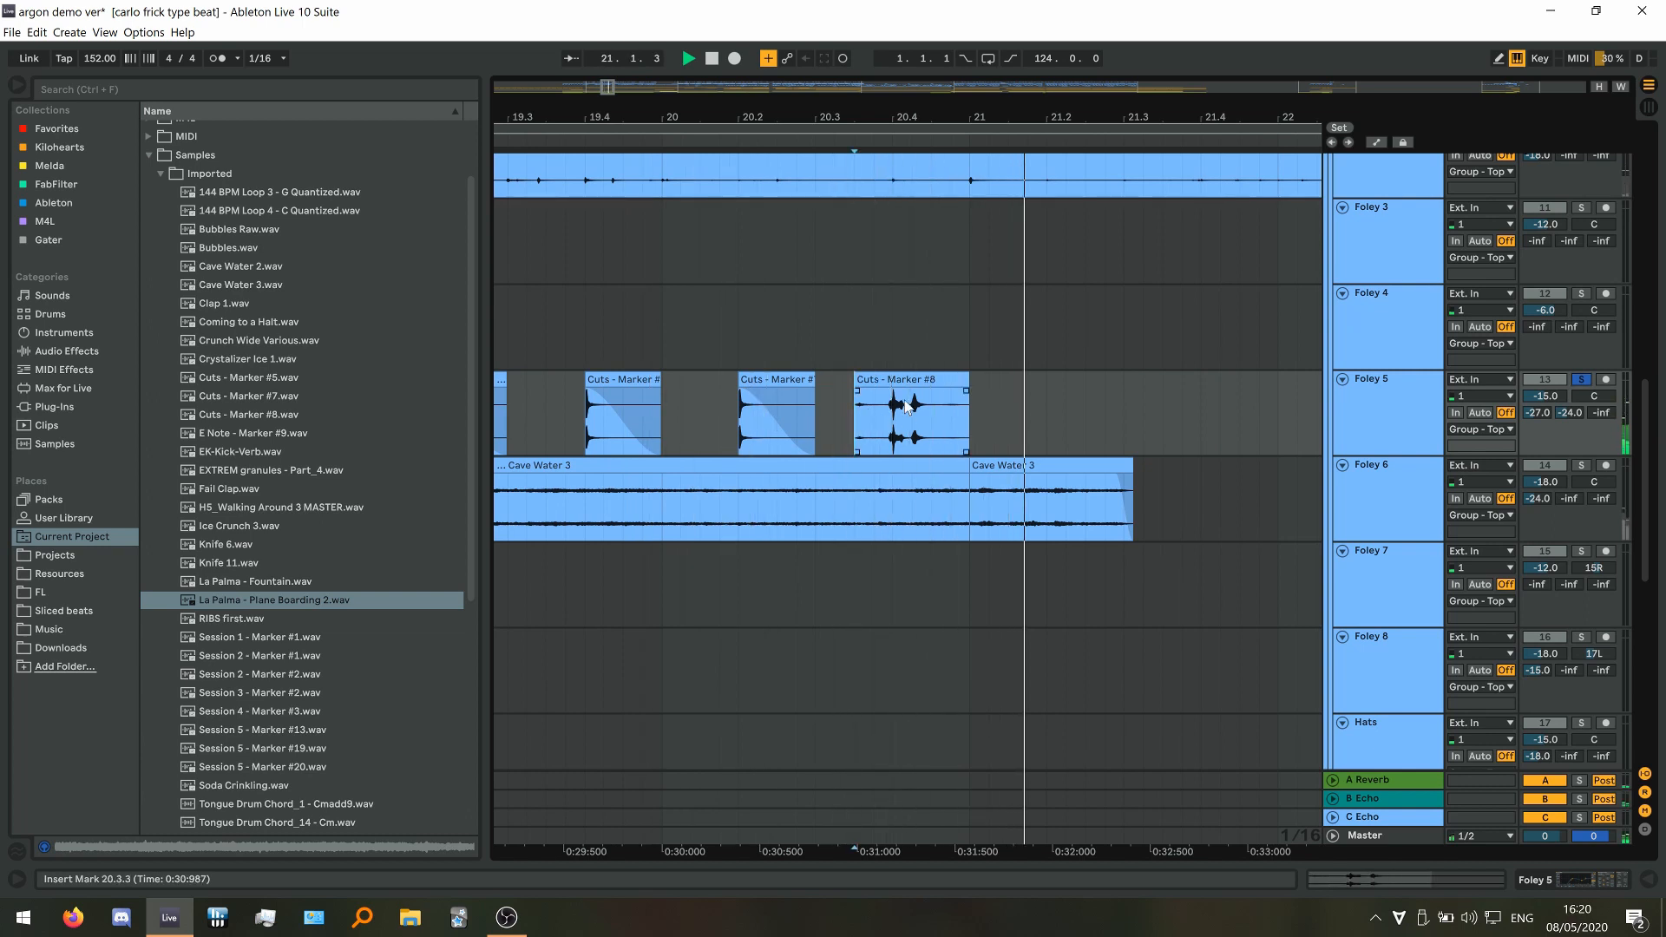
{"action": "scroll", "coordinate": [741, 406], "scroll_direction": "down", "scroll_amount": 3}
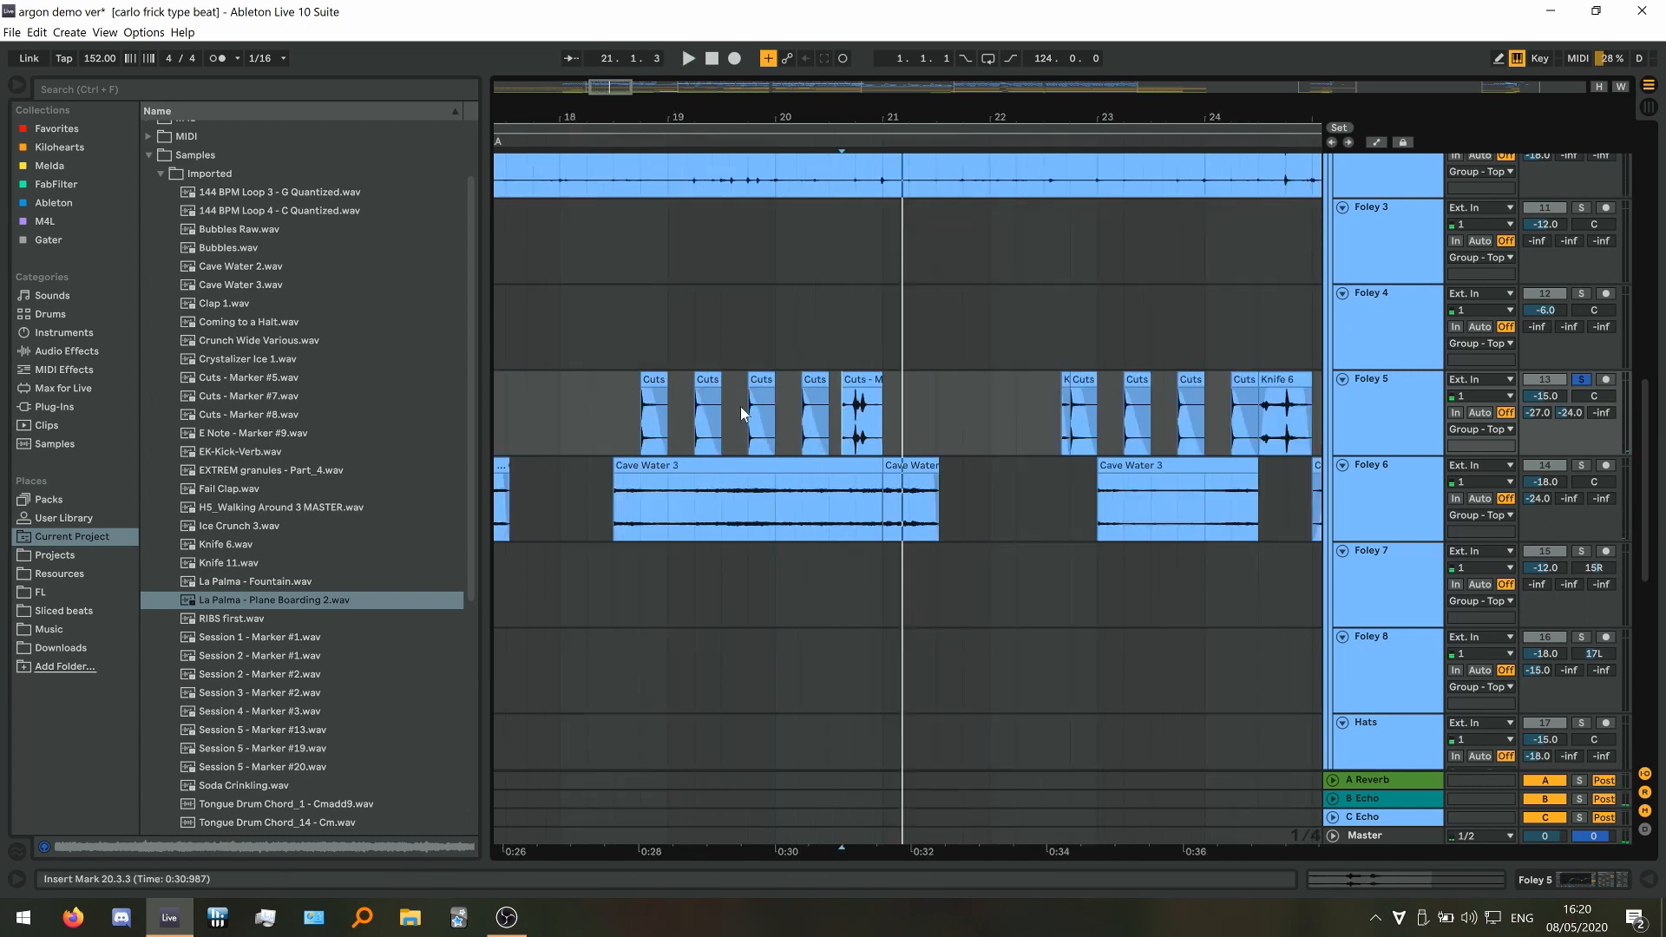
{"action": "scroll", "coordinate": [741, 406], "scroll_direction": "down", "scroll_amount": 4}
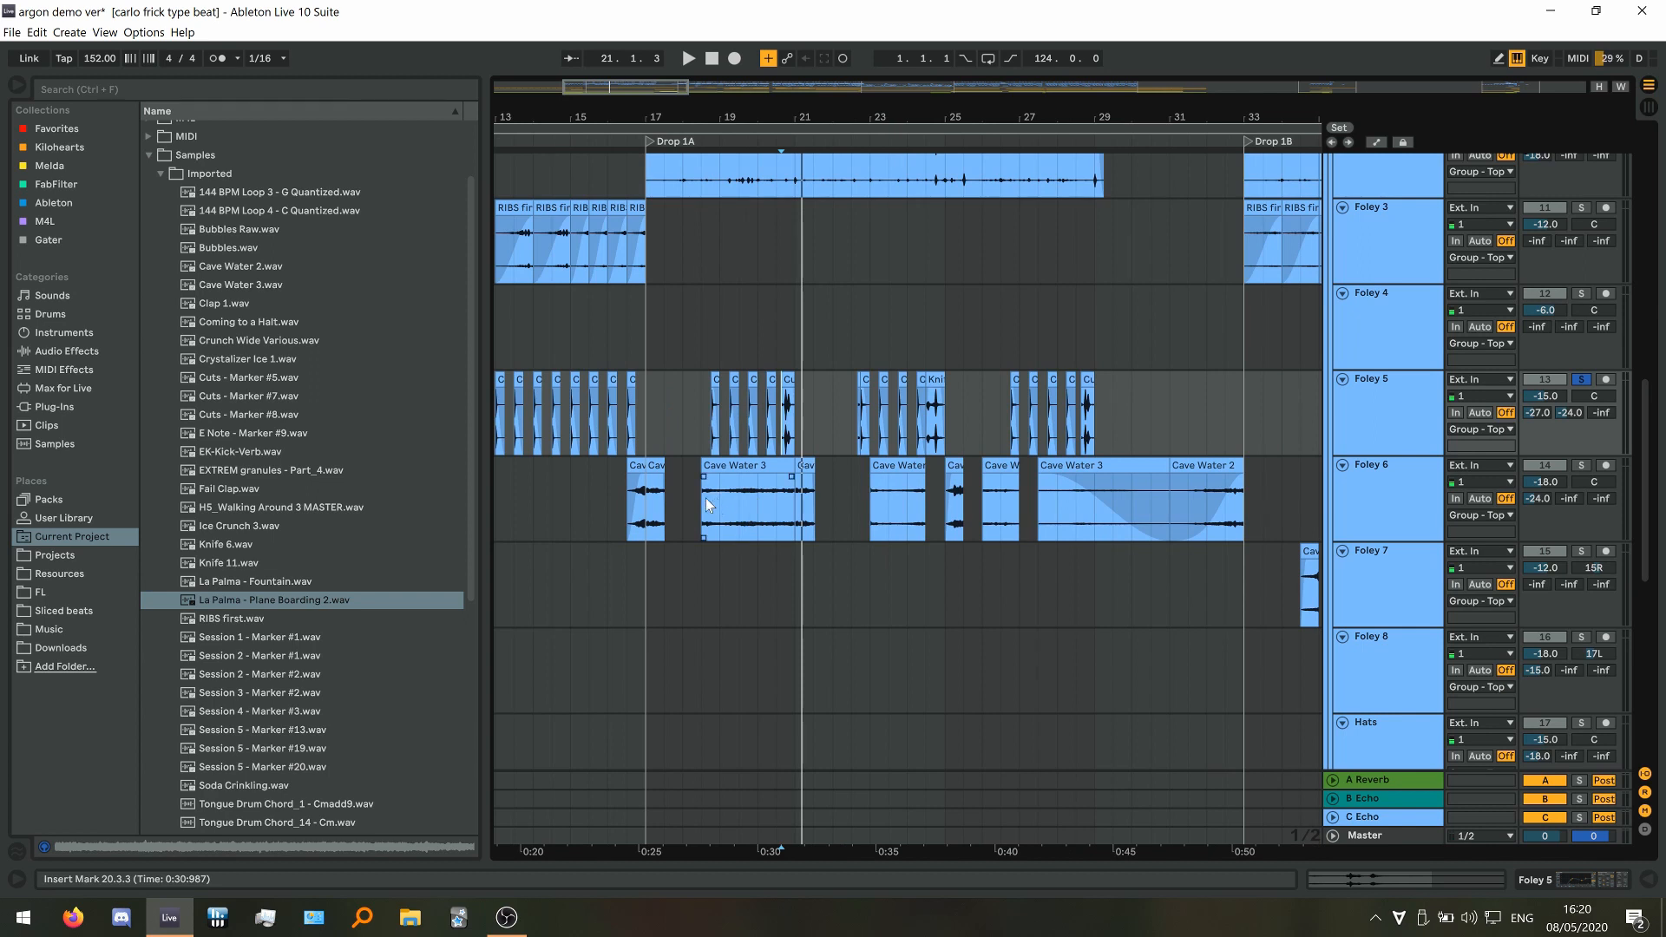
Solo the Foley 6 track, play its Cave Water 3 clip from 18.3.1 and view the track's devices
{"action": "left_click", "coordinate": [706, 498]}
{"action": "key", "text": "space"}
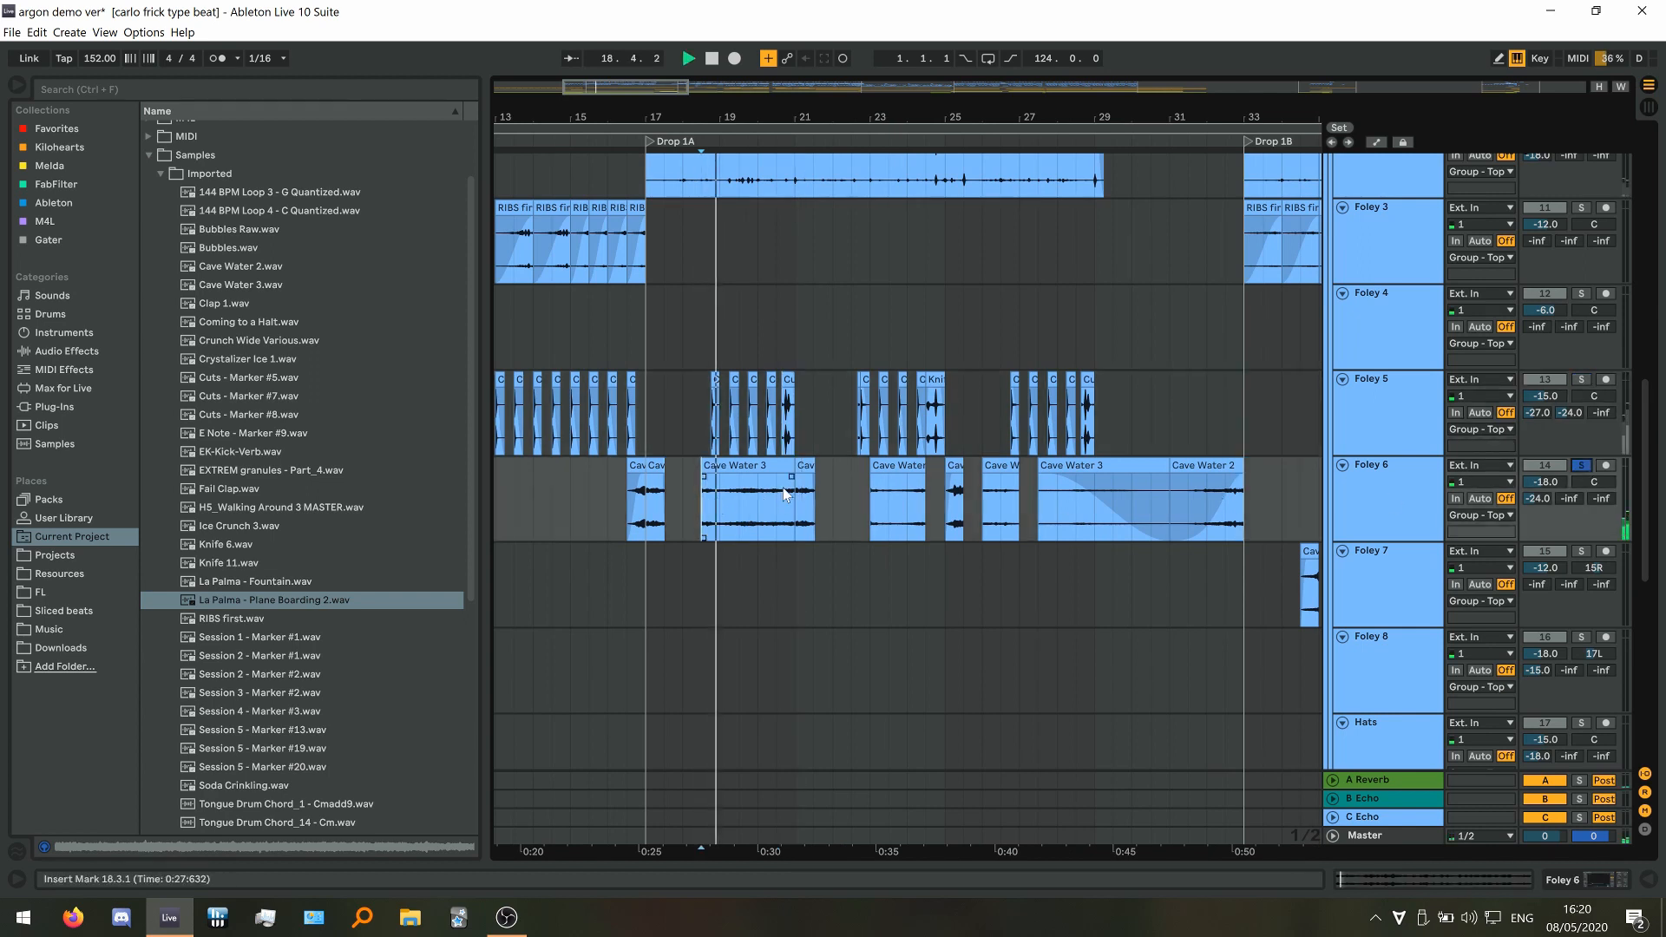
{"action": "scroll", "coordinate": [799, 503], "scroll_direction": "up", "scroll_amount": 4}
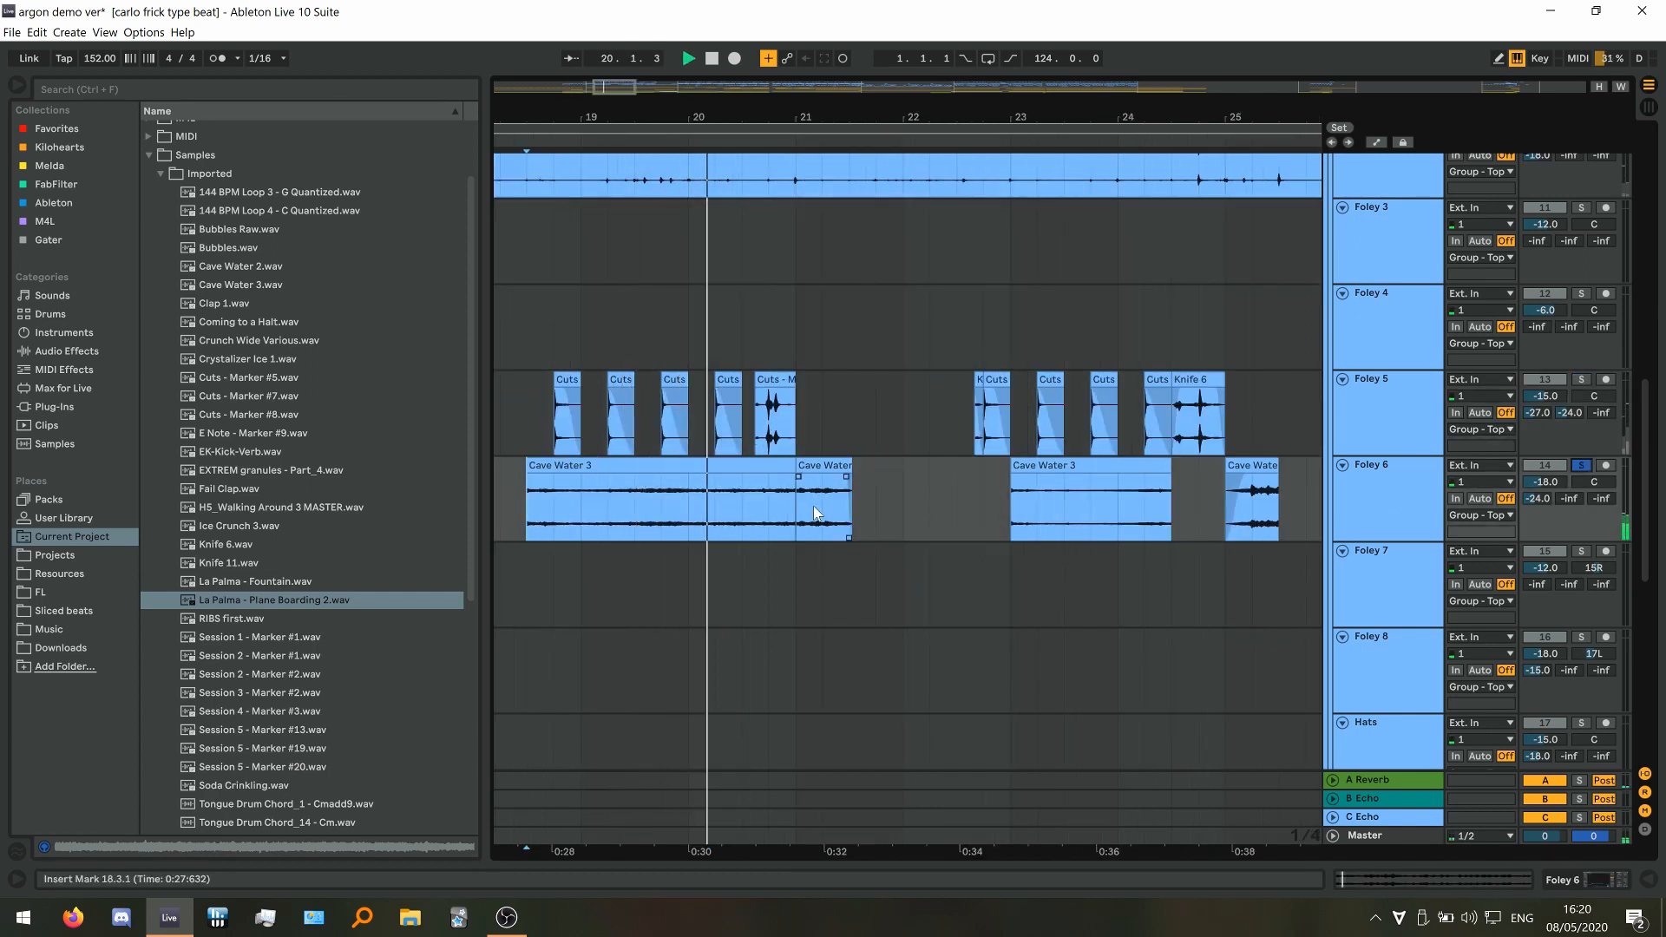
{"action": "double_click", "coordinate": [1363, 494]}
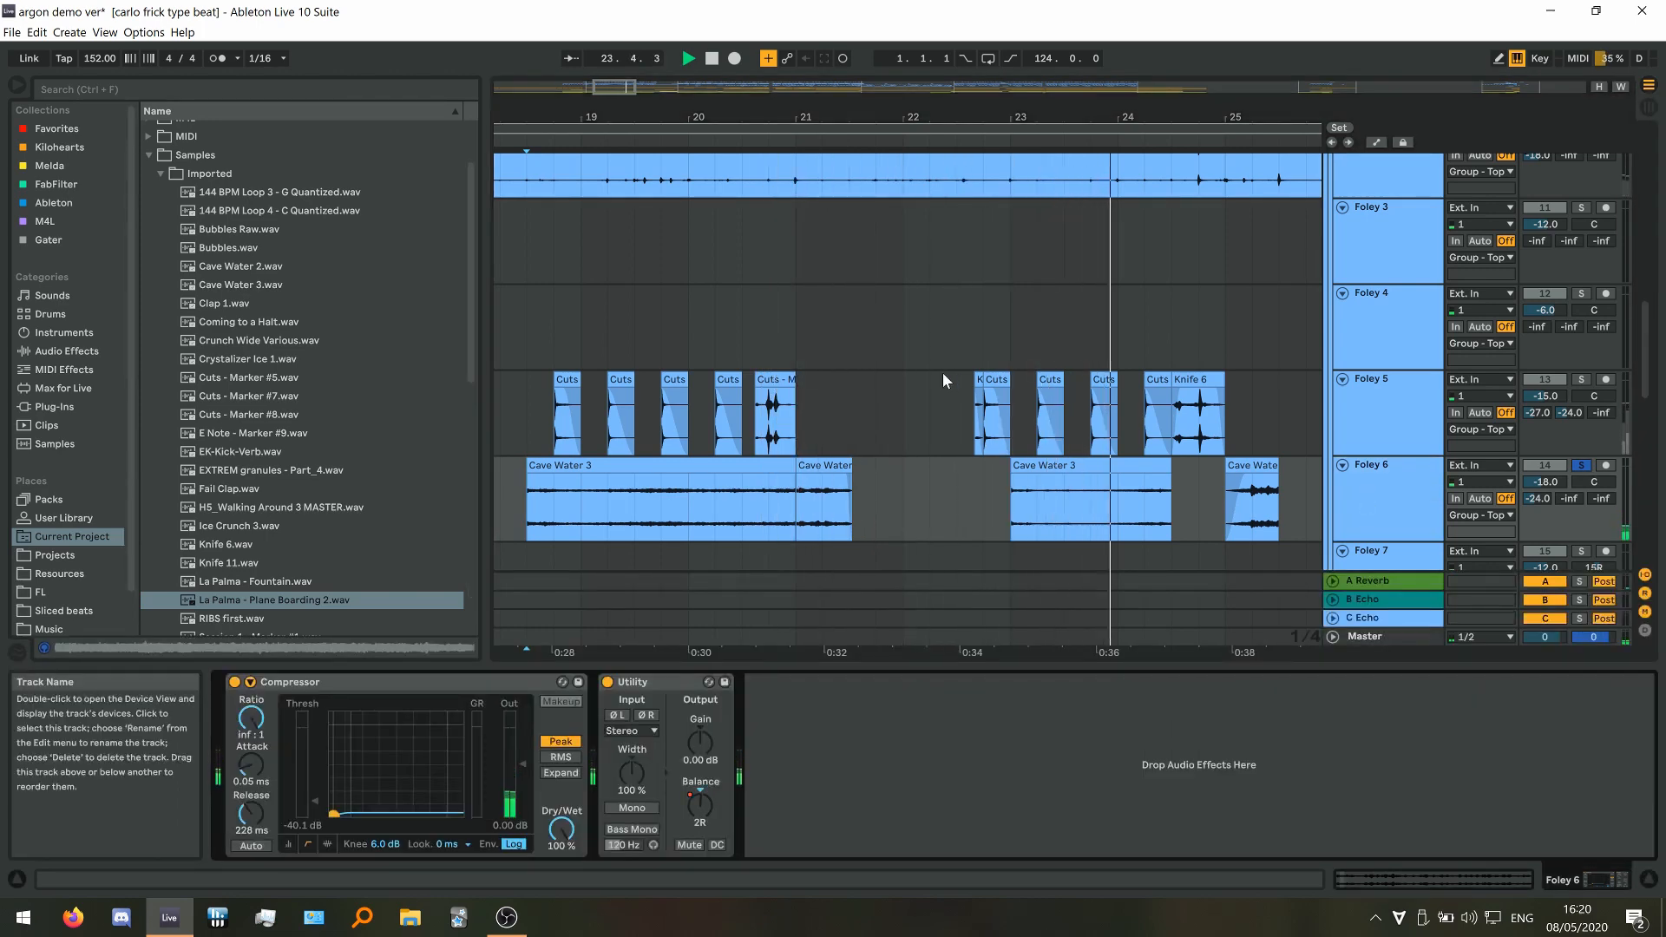
{"action": "scroll", "coordinate": [944, 381], "scroll_direction": "down", "scroll_amount": 8}
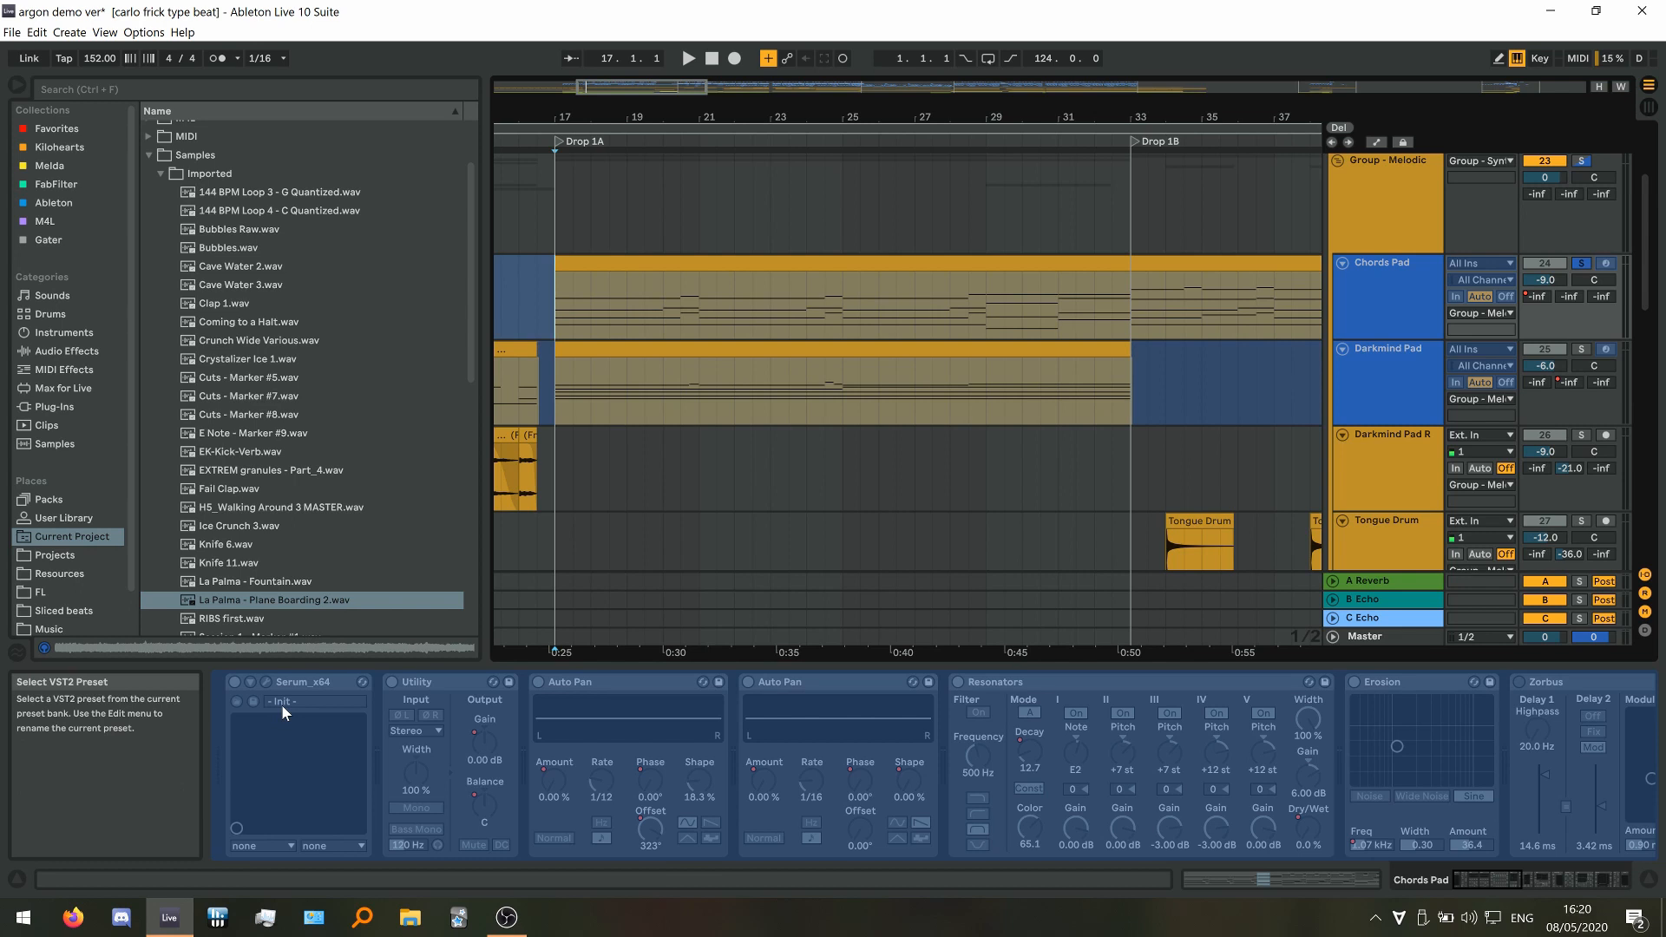
Play the soloed Chords Pad track from 17.1.1 and unfreeze the track
{"action": "left_click", "coordinate": [1103, 290]}
{"action": "key", "text": "space"}
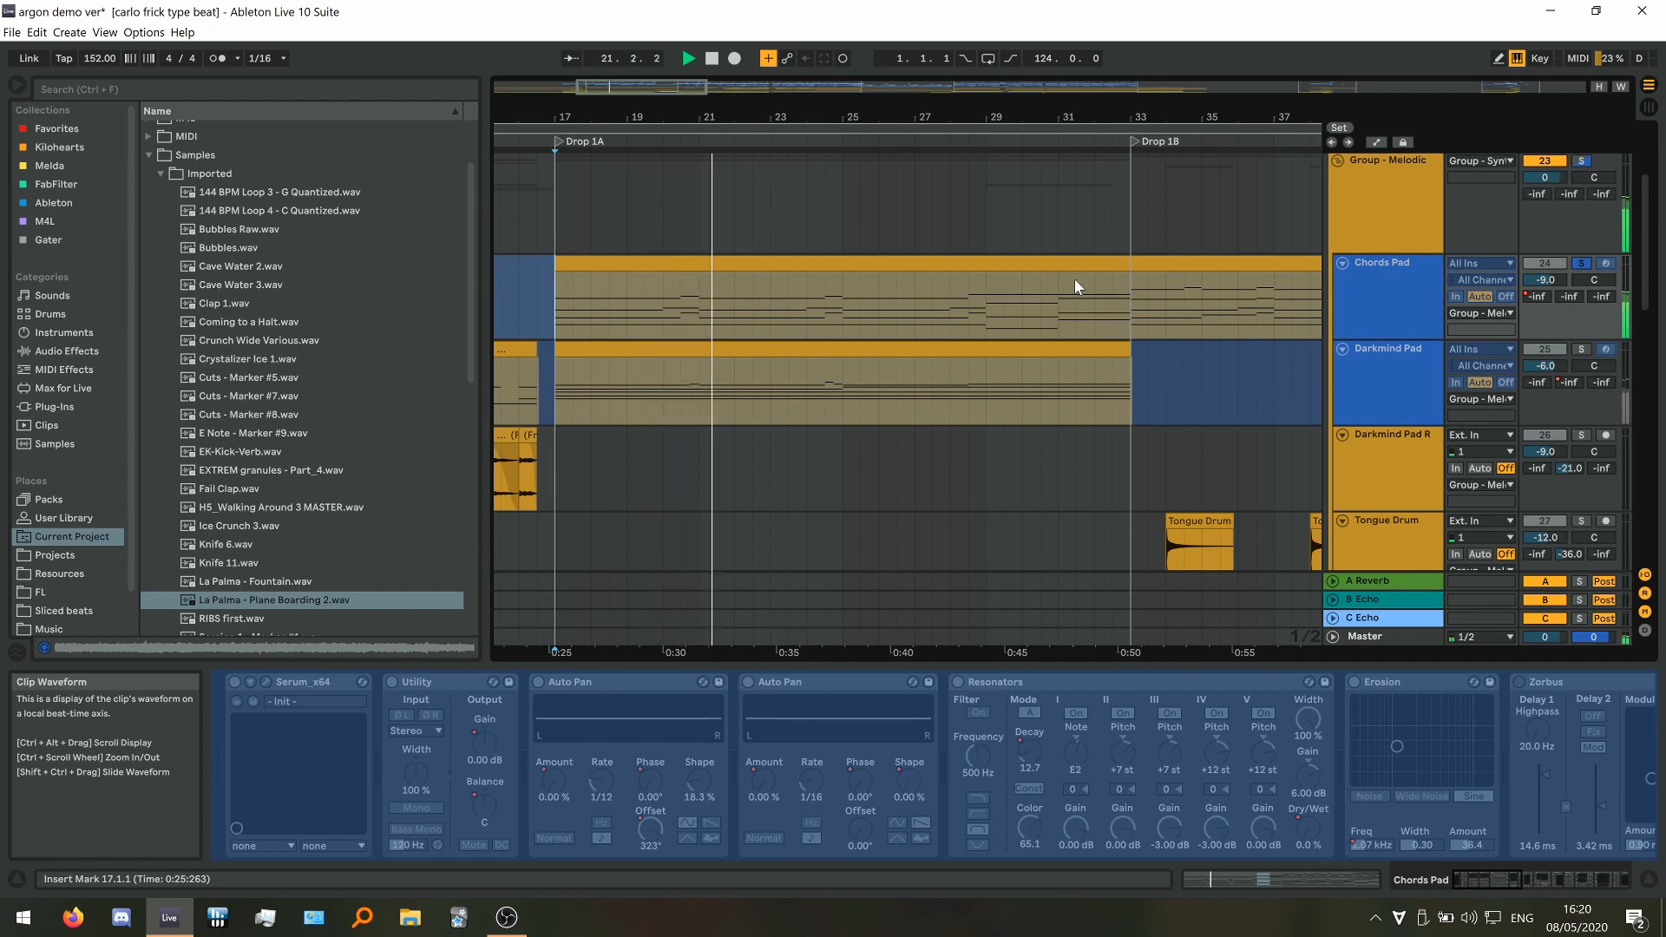
{"action": "right_click", "coordinate": [1375, 278]}
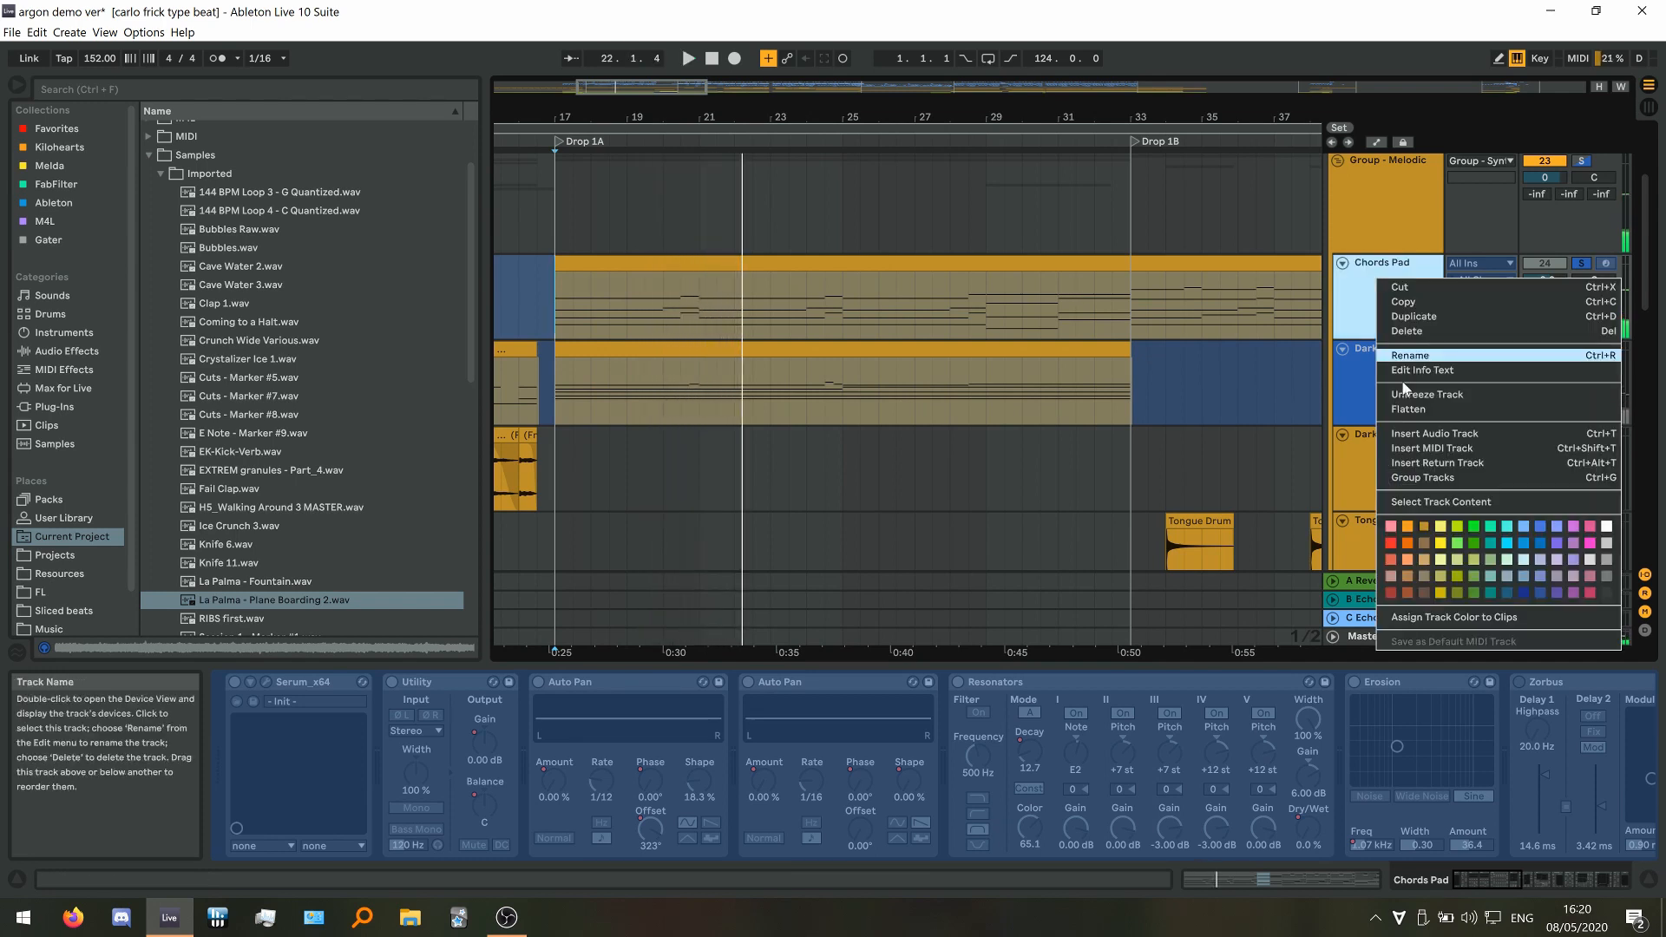
{"action": "left_click", "coordinate": [1406, 393]}
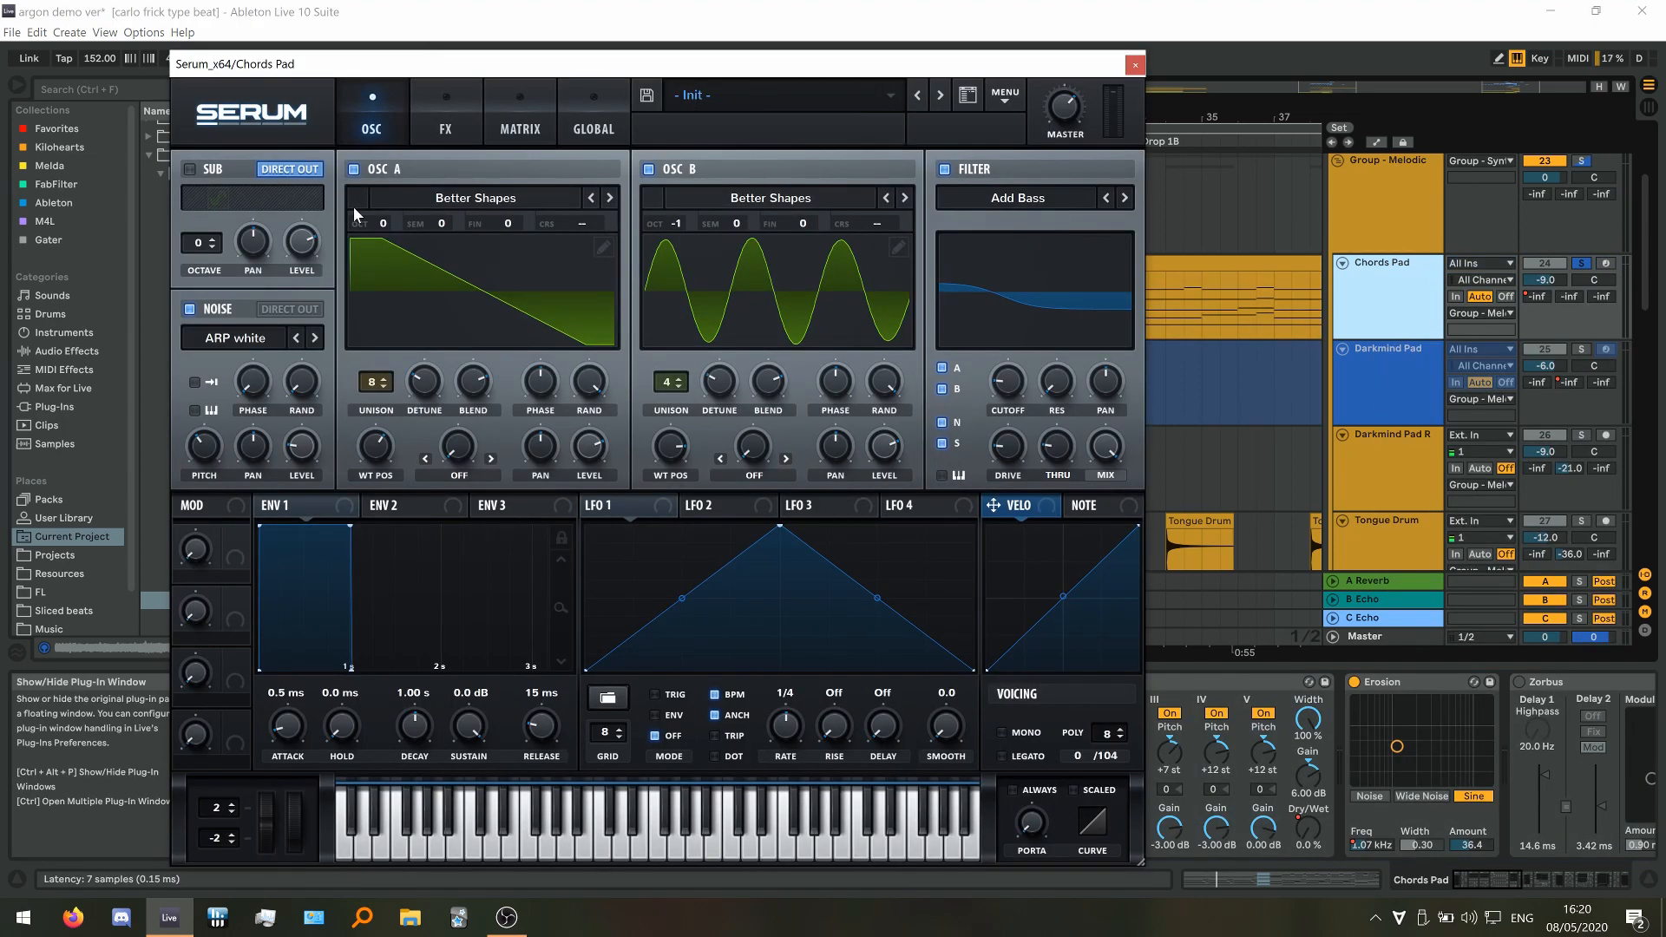
Examine the Chords Pad's Serum oscillators and filter, toggling OSC A's wavetable between 3D and 2D views, and close the plug-in window
{"action": "left_click", "coordinate": [455, 317]}
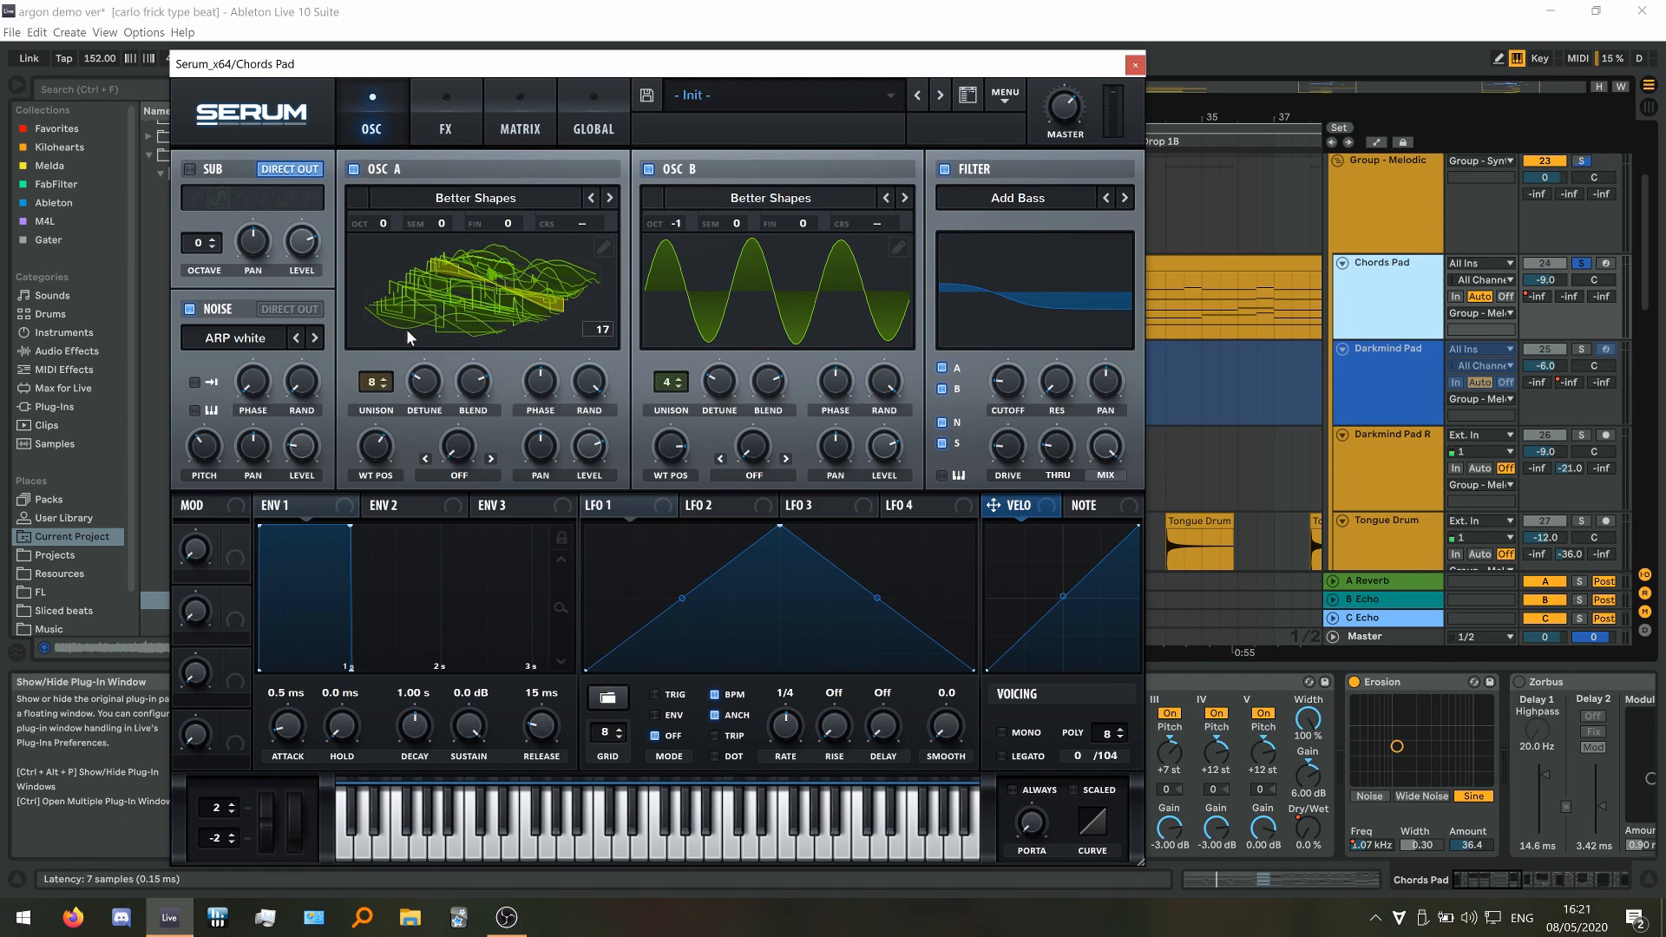
{"action": "left_click", "coordinate": [488, 286]}
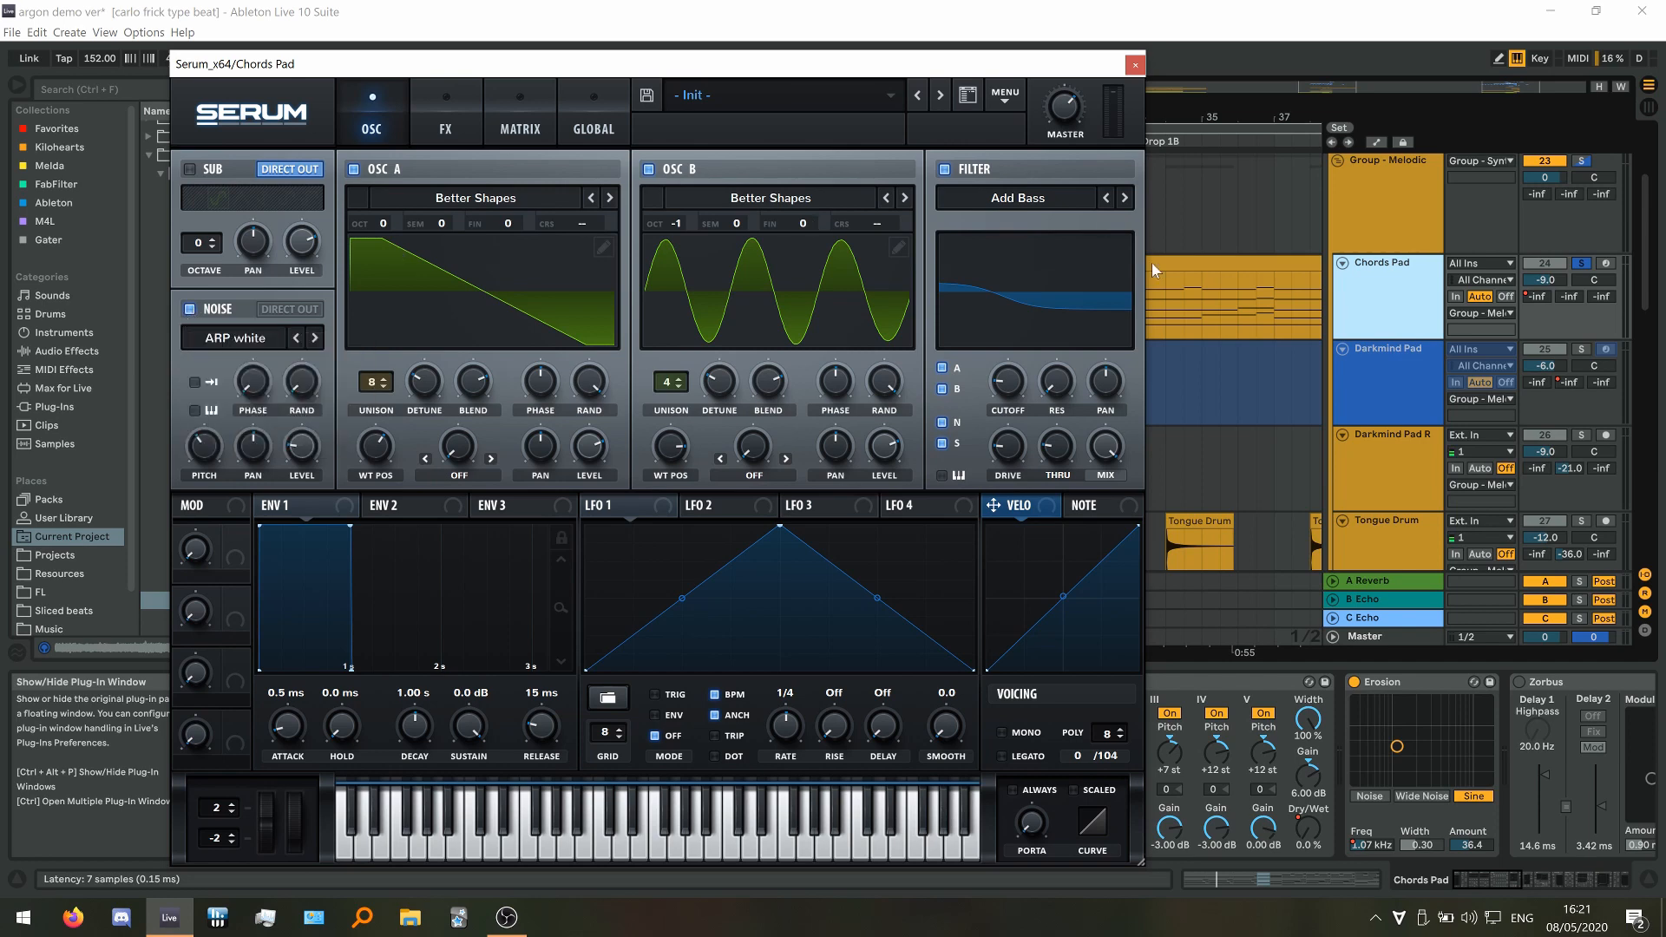
{"action": "left_click", "coordinate": [1052, 266]}
{"action": "left_click", "coordinate": [1052, 267]}
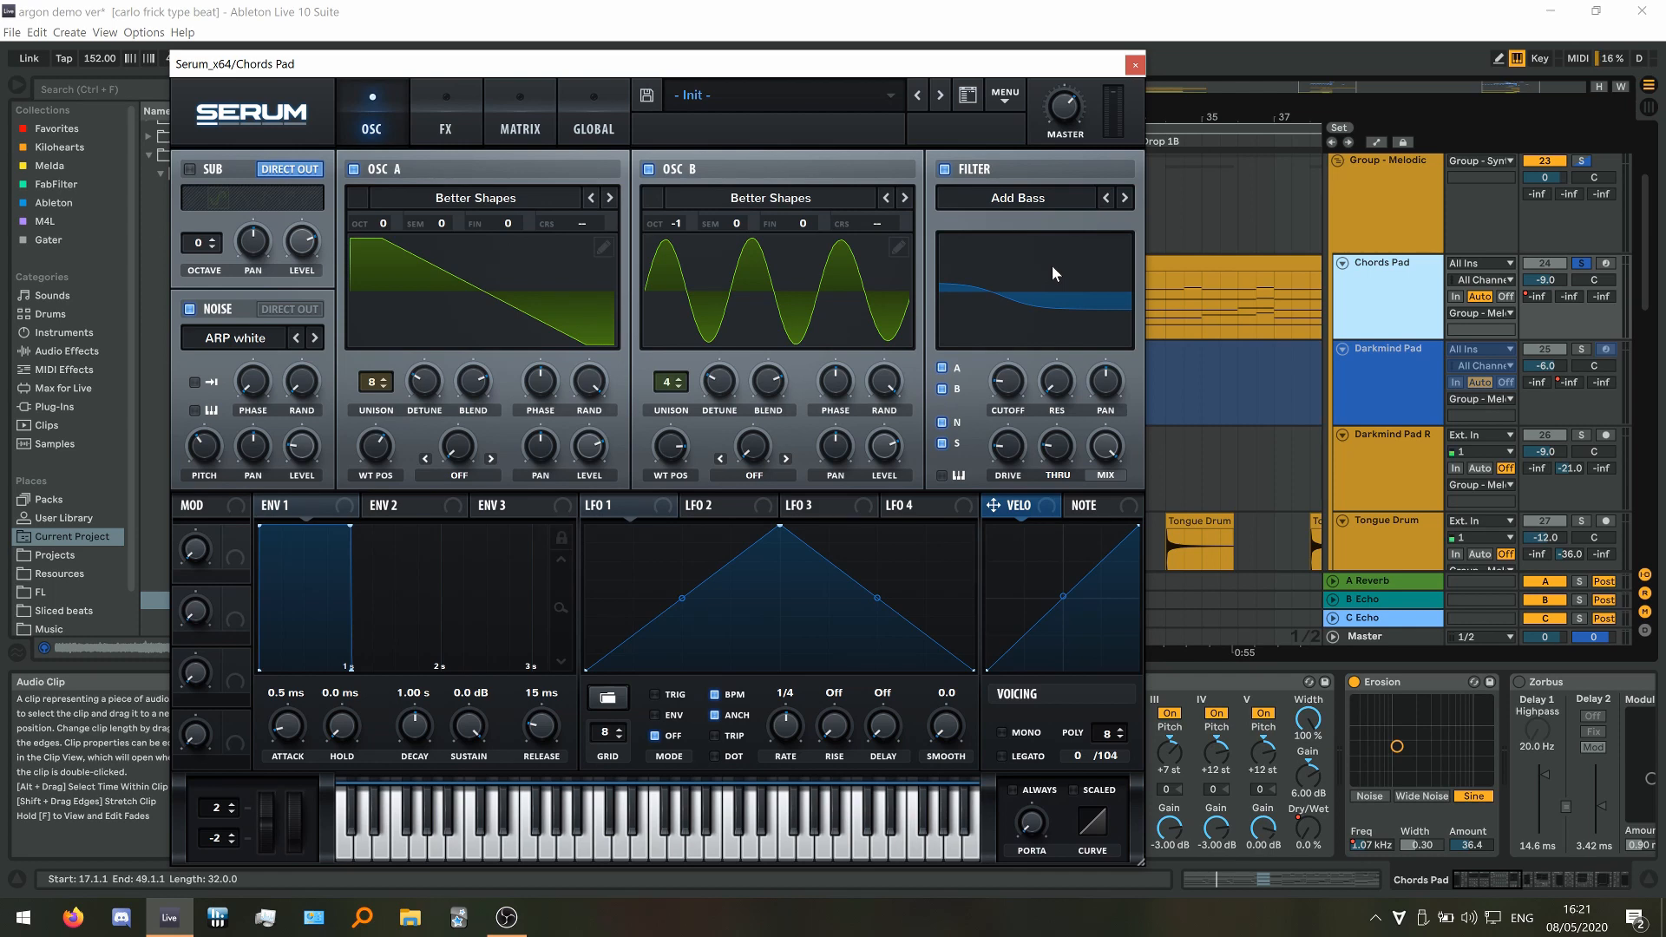
{"action": "left_click", "coordinate": [1134, 64]}
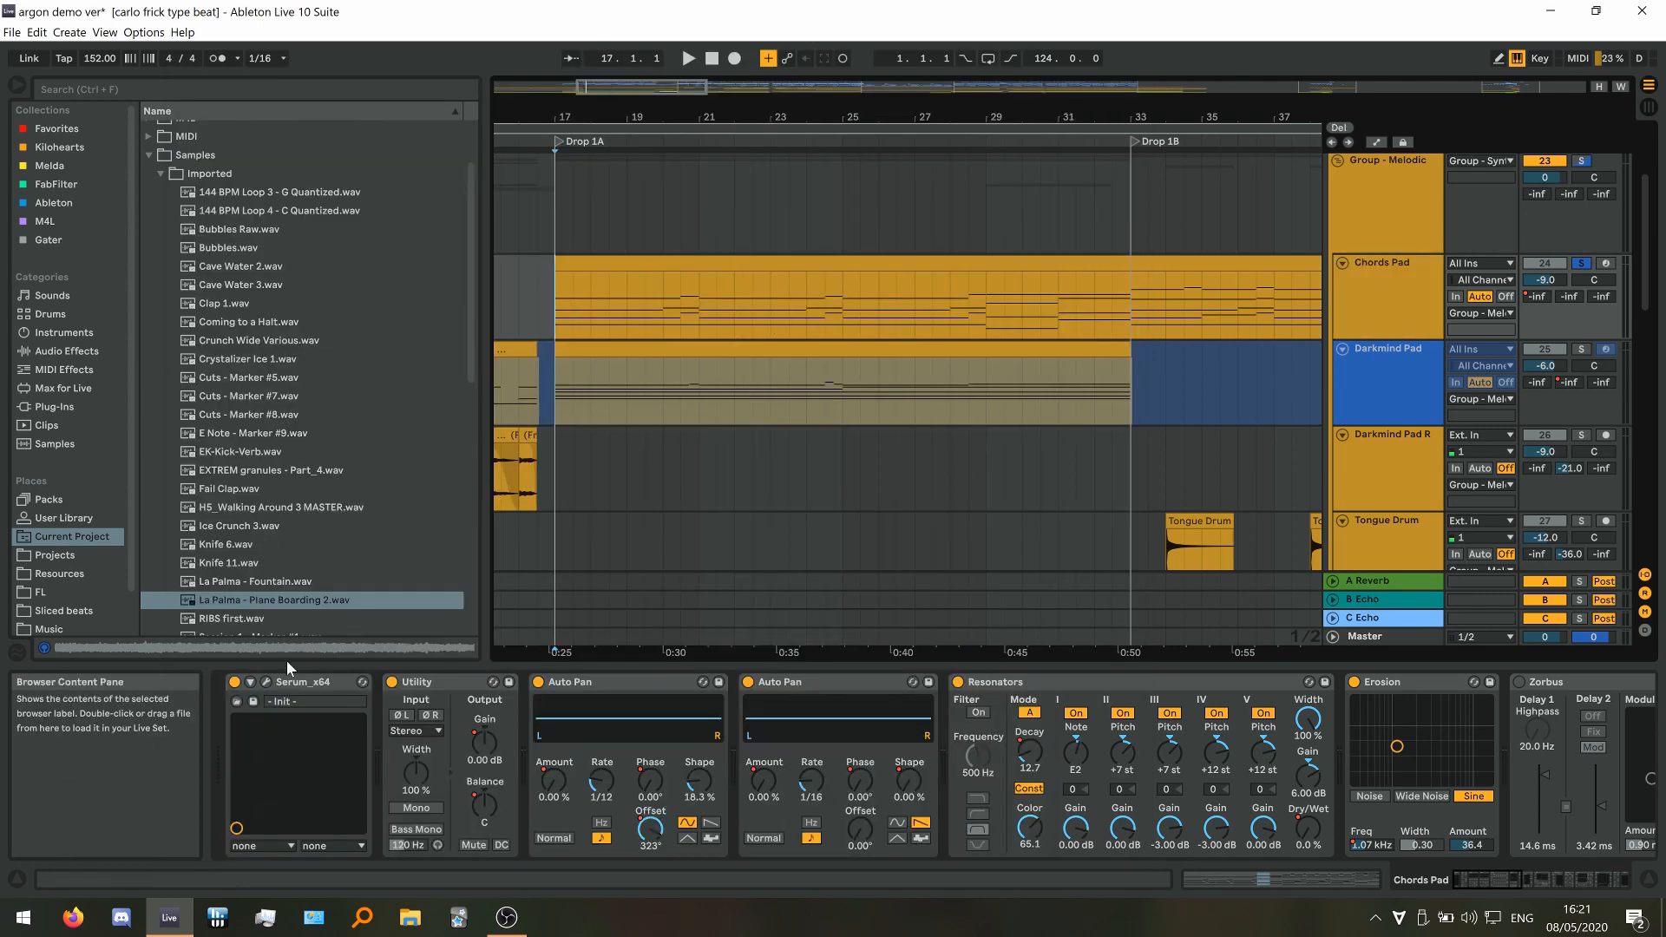
Reopen Serum on Chords Pad, switch off its filter during playback and view its FX page
{"action": "left_click", "coordinate": [266, 682]}
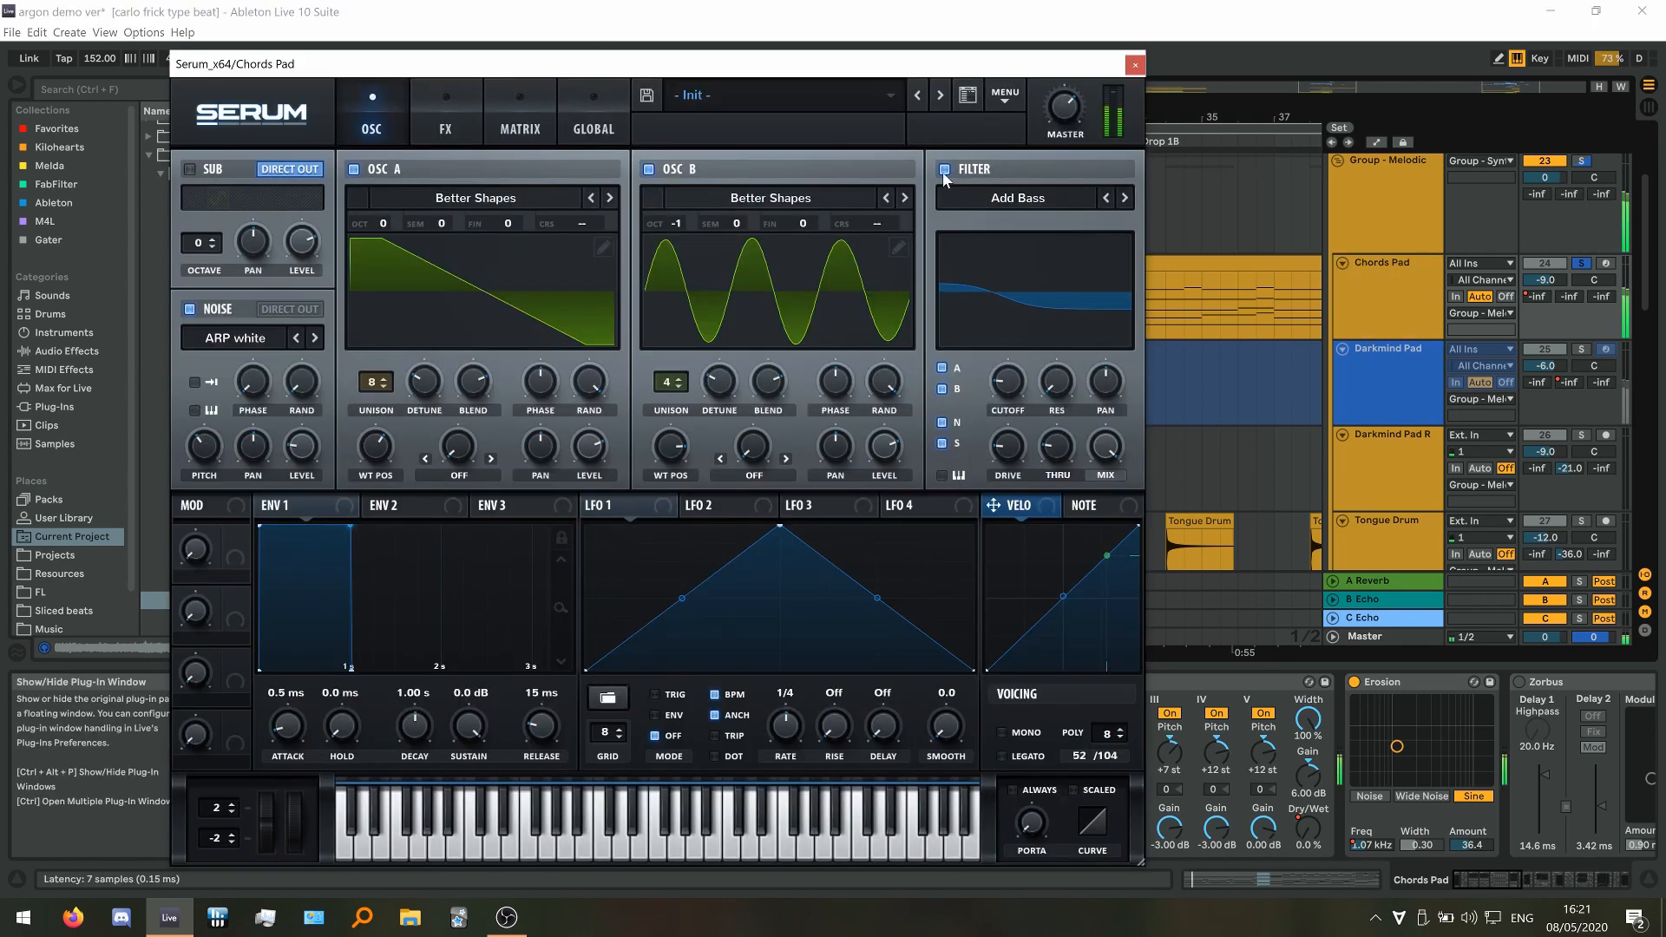
{"action": "left_click", "coordinate": [944, 170]}
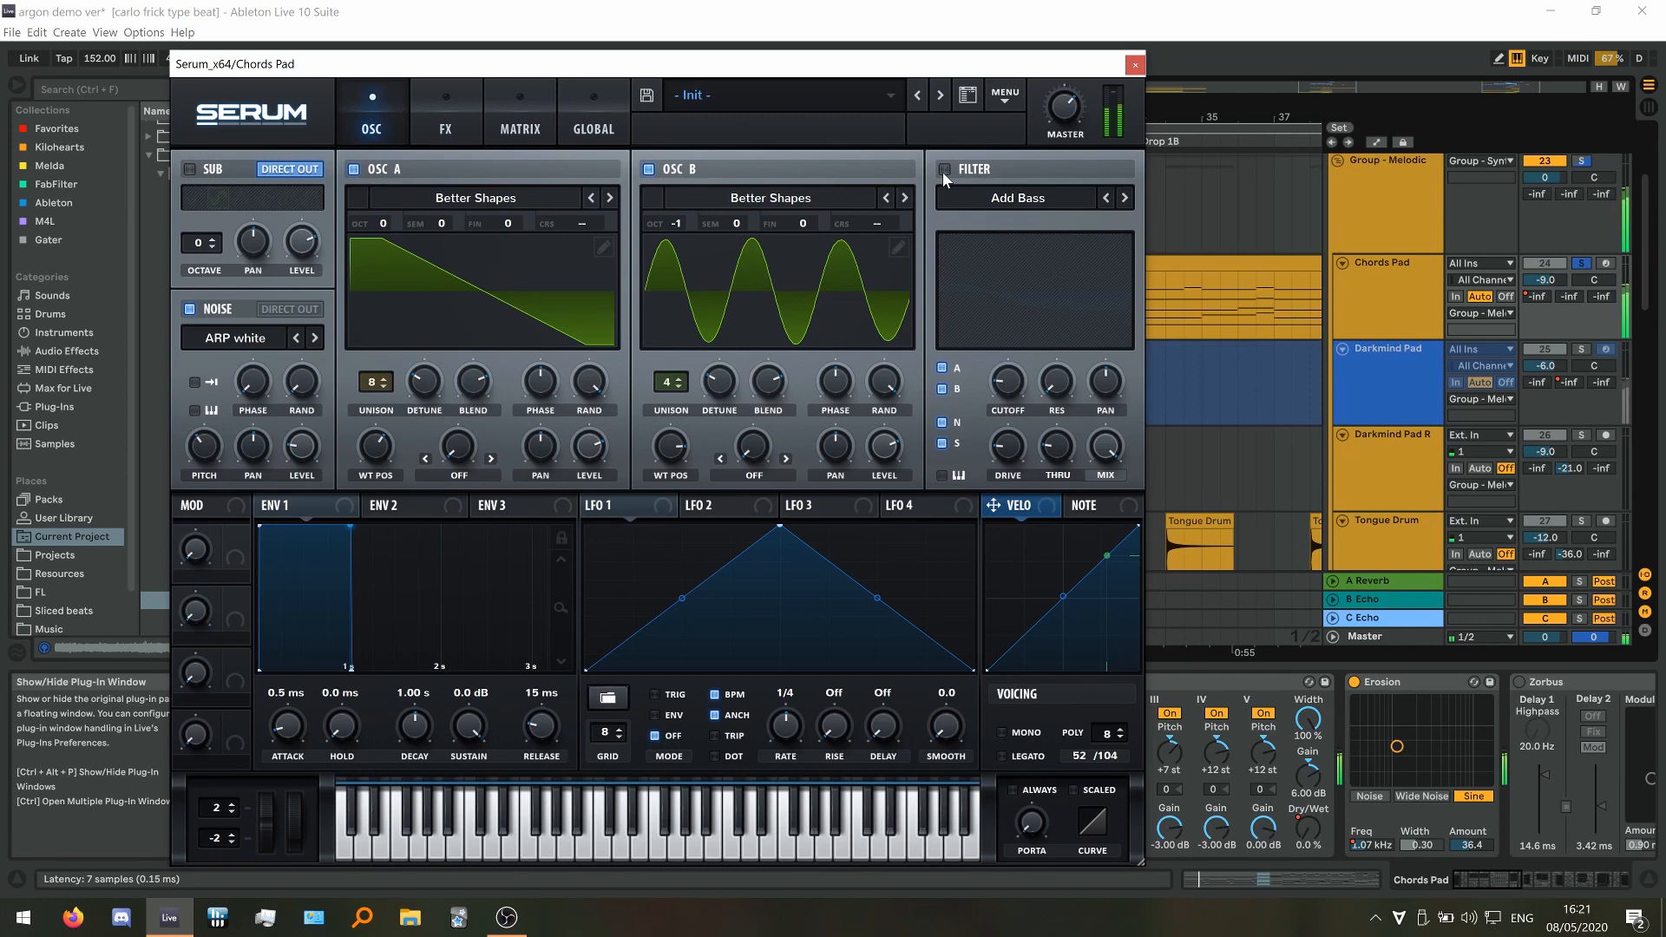
{"action": "left_click", "coordinate": [1135, 64]}
{"action": "key", "text": "space"}
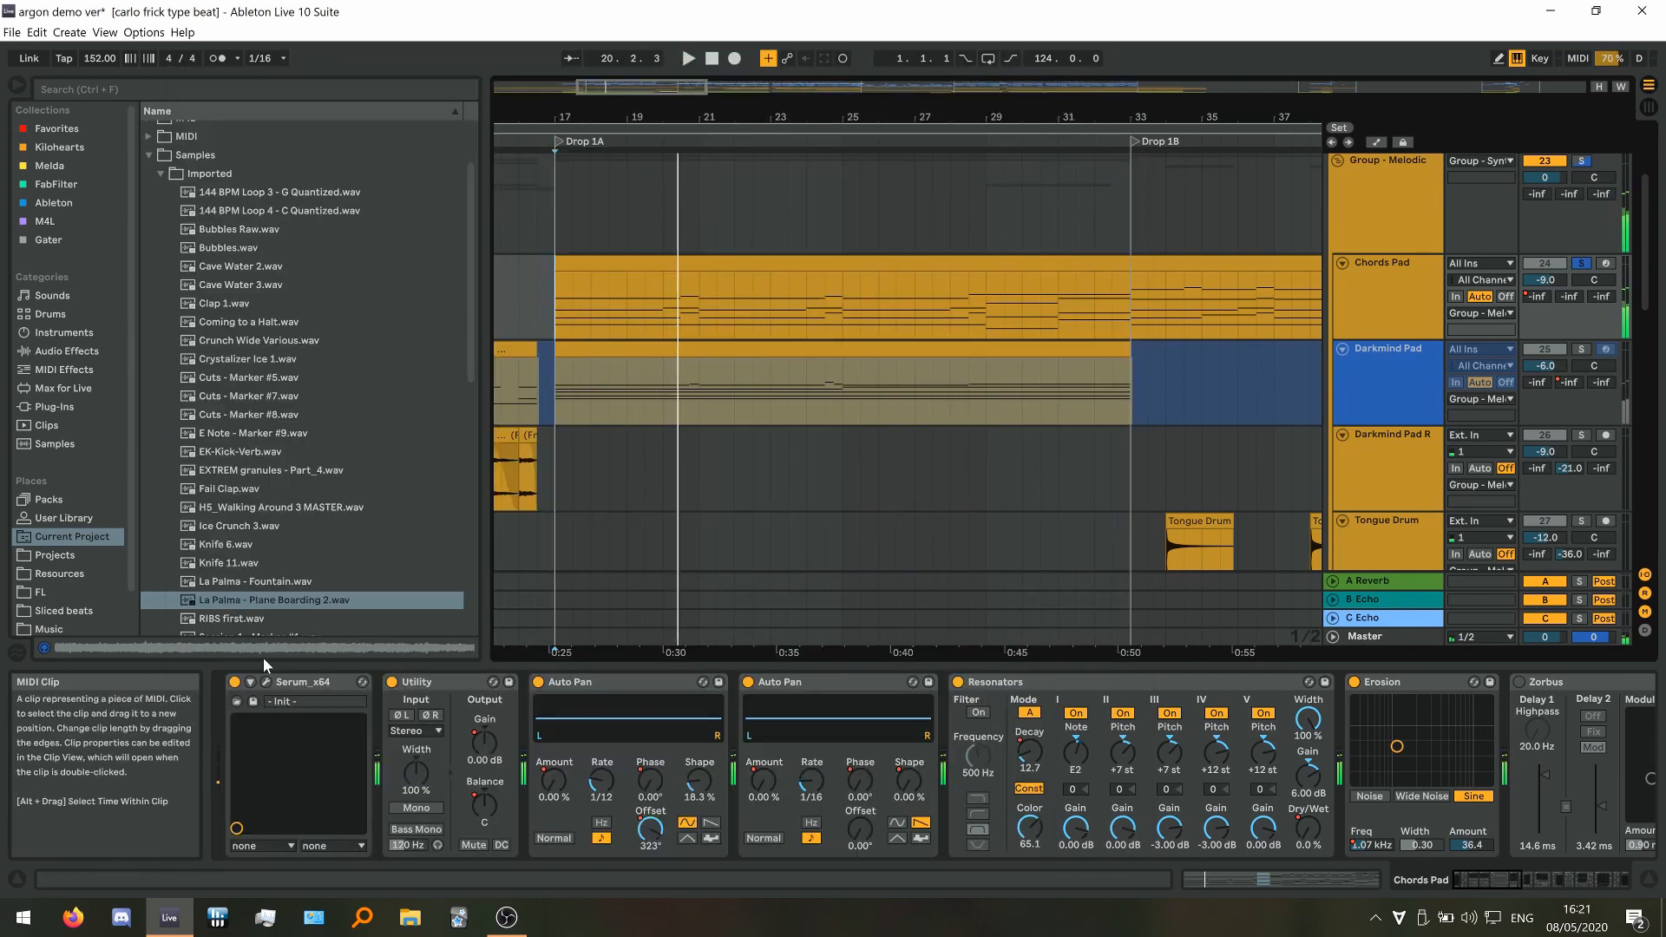
{"action": "left_click", "coordinate": [269, 682]}
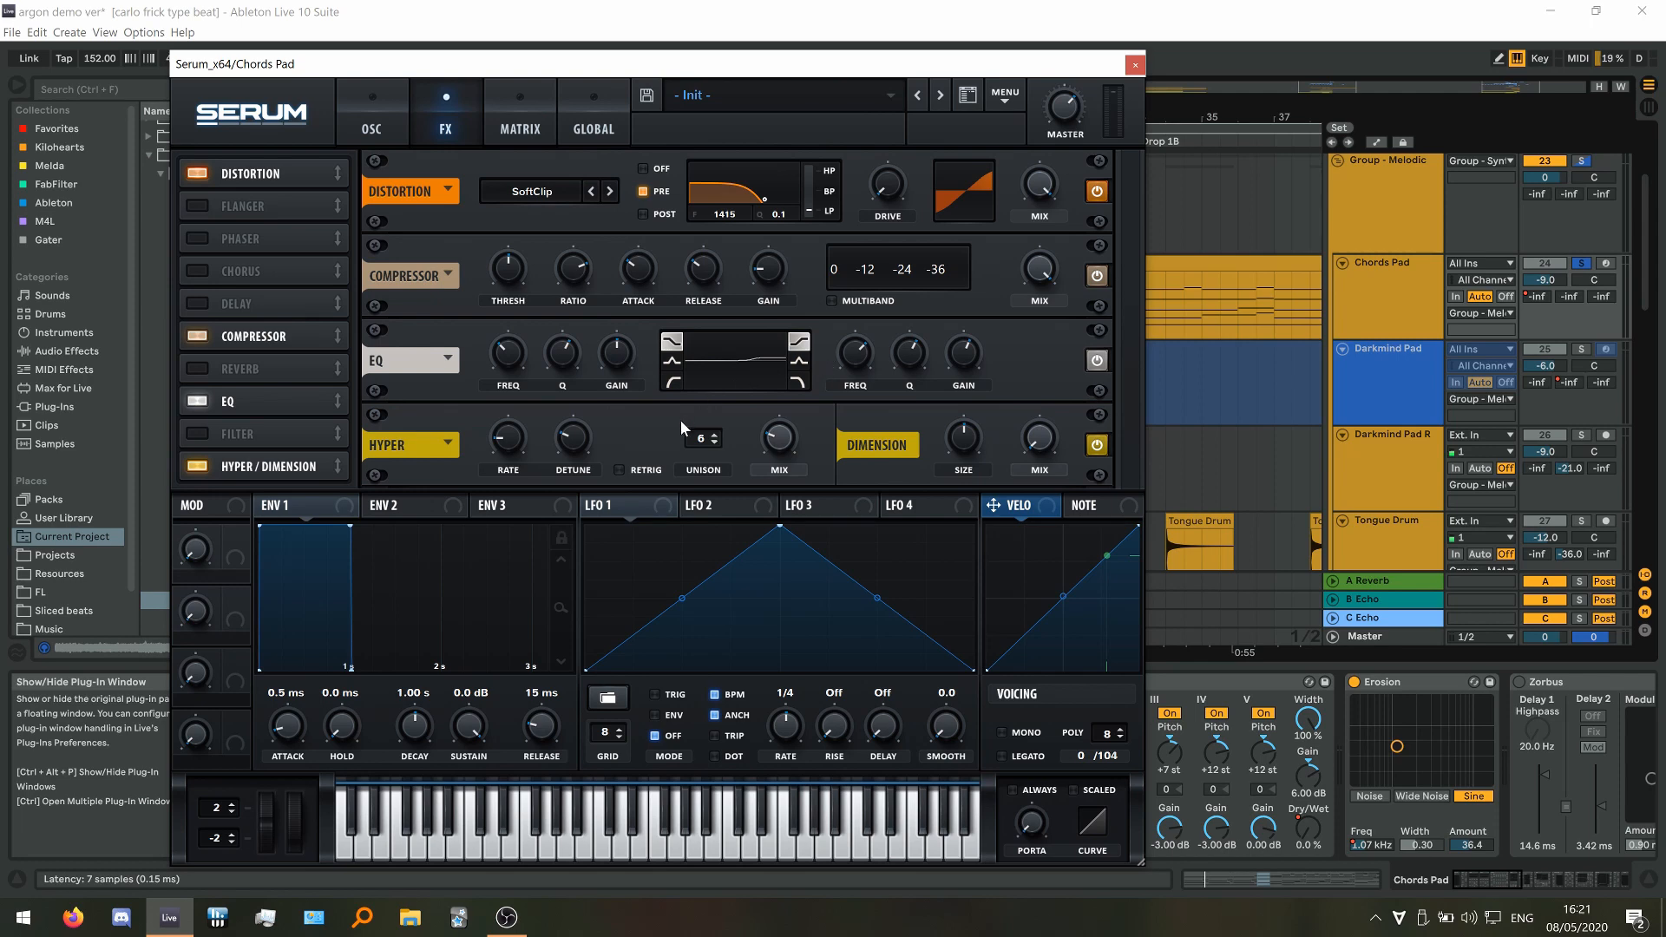
{"action": "left_click", "coordinate": [1135, 64]}
Show the automation lanes and view the Chords Pad's Serum Dist Freq and Dist Drv envelopes
{"action": "left_click", "coordinate": [1380, 142]}
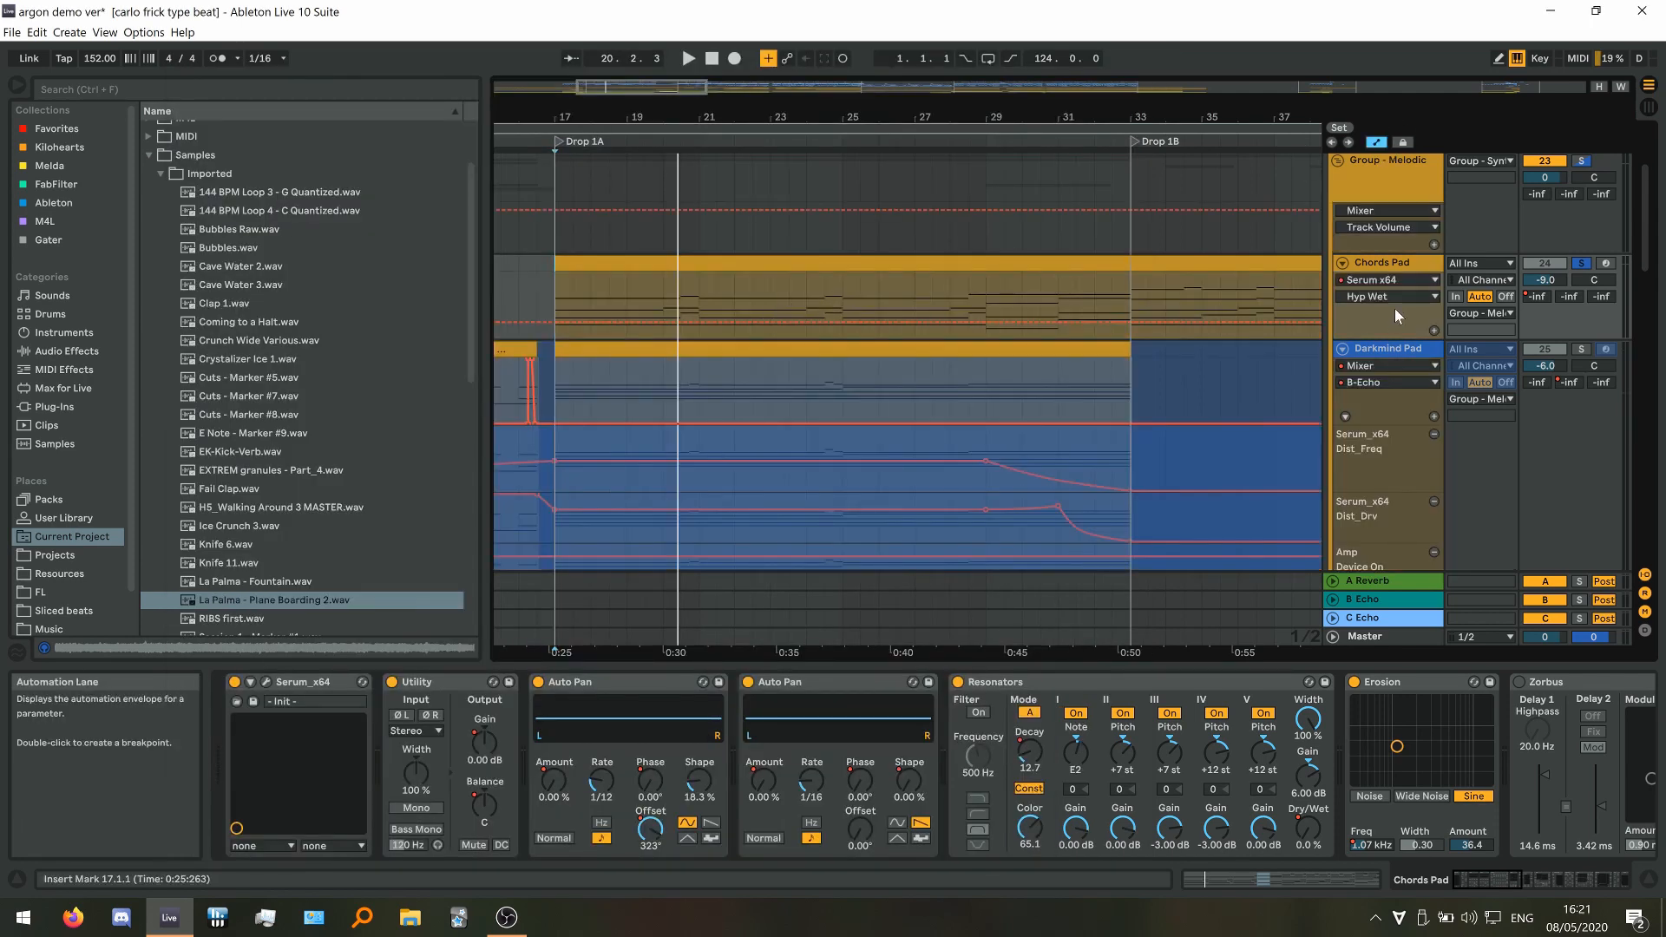
{"action": "key", "text": "minus"}
{"action": "key", "text": "minus"}
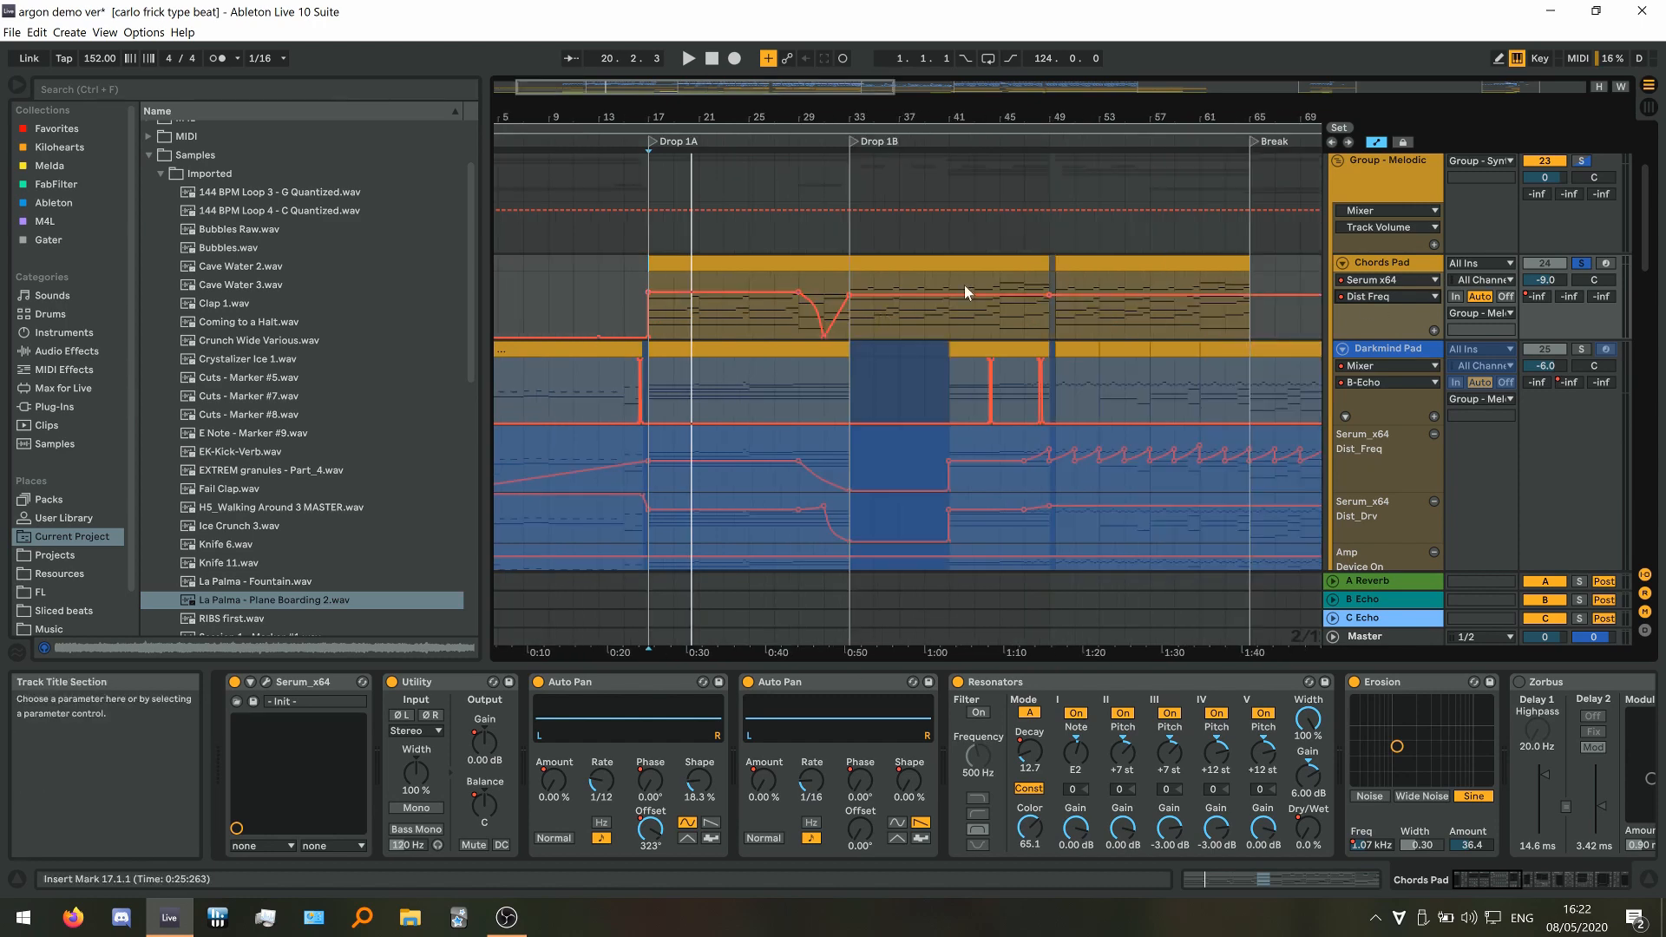
{"action": "left_click", "coordinate": [1389, 296]}
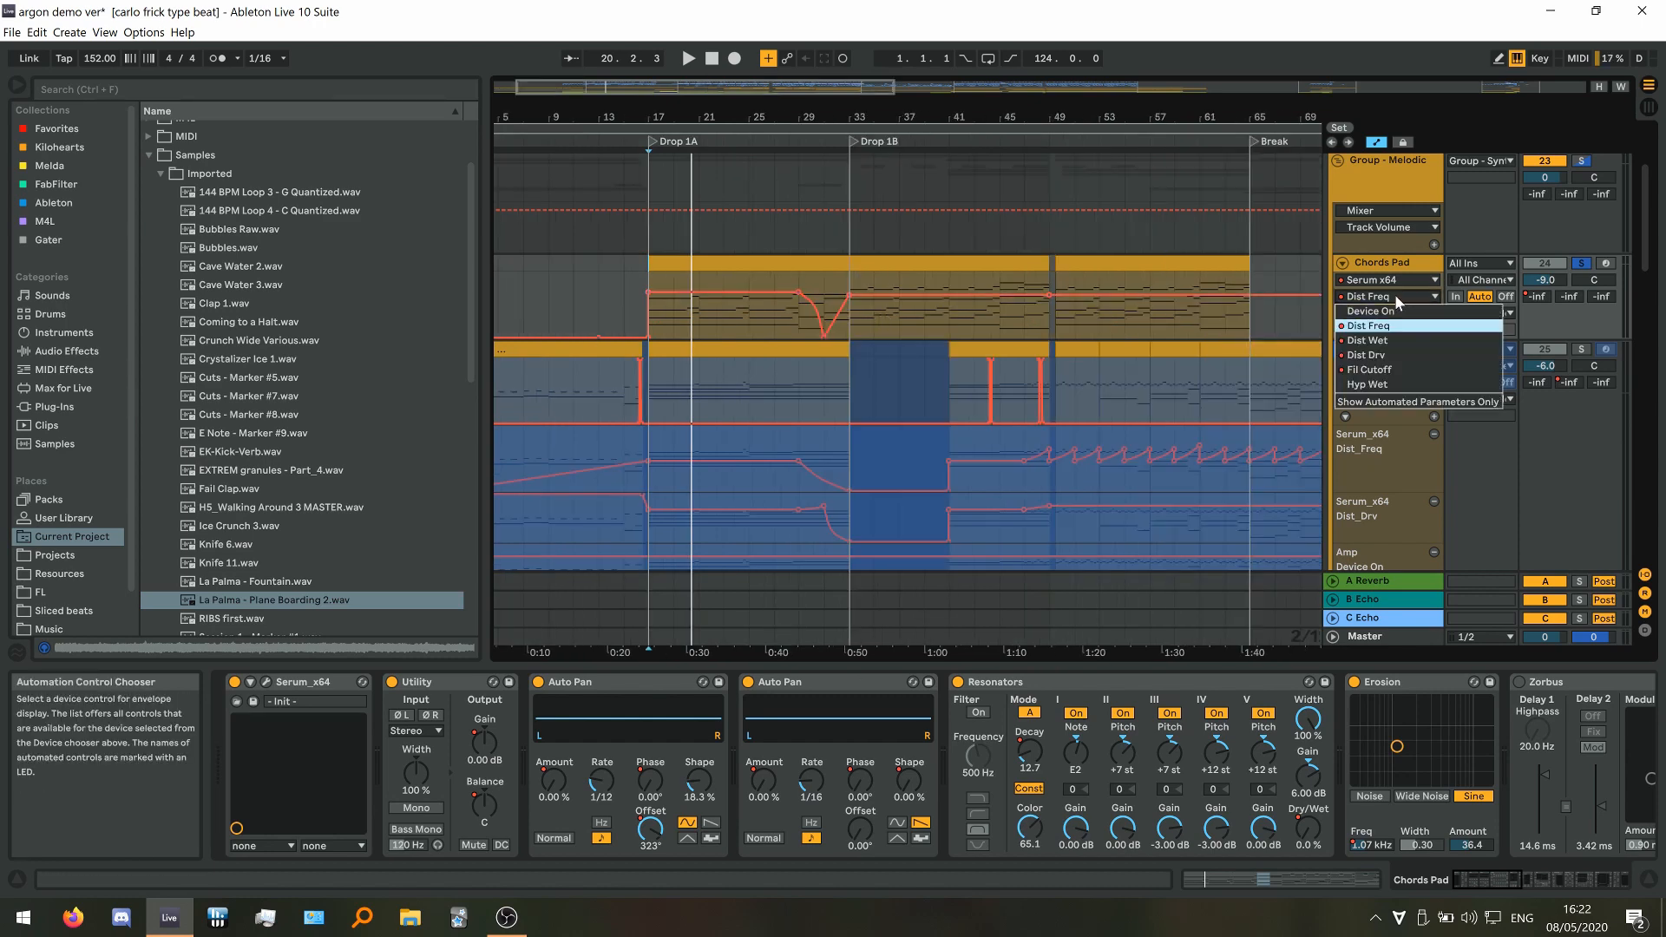
{"action": "left_click", "coordinate": [1391, 356]}
Play the soloed Chords Pad from 31.1.1 and inspect its Serum distortion drive automation leading into Drop 1B
{"action": "left_click", "coordinate": [825, 293]}
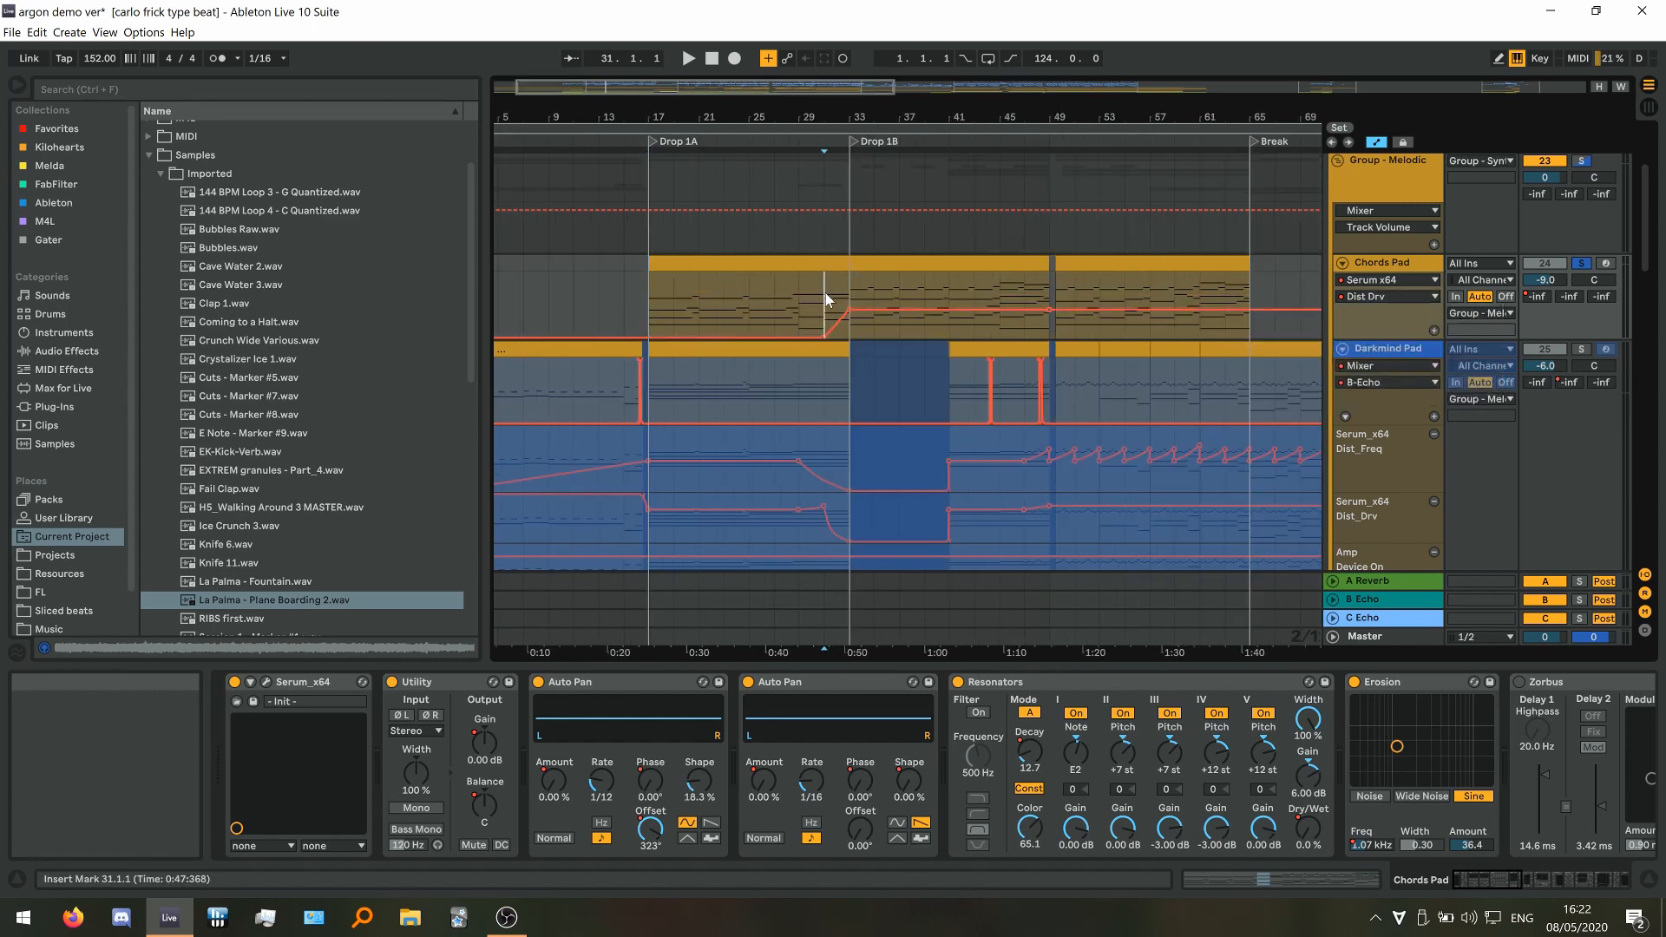
{"action": "key", "text": "space"}
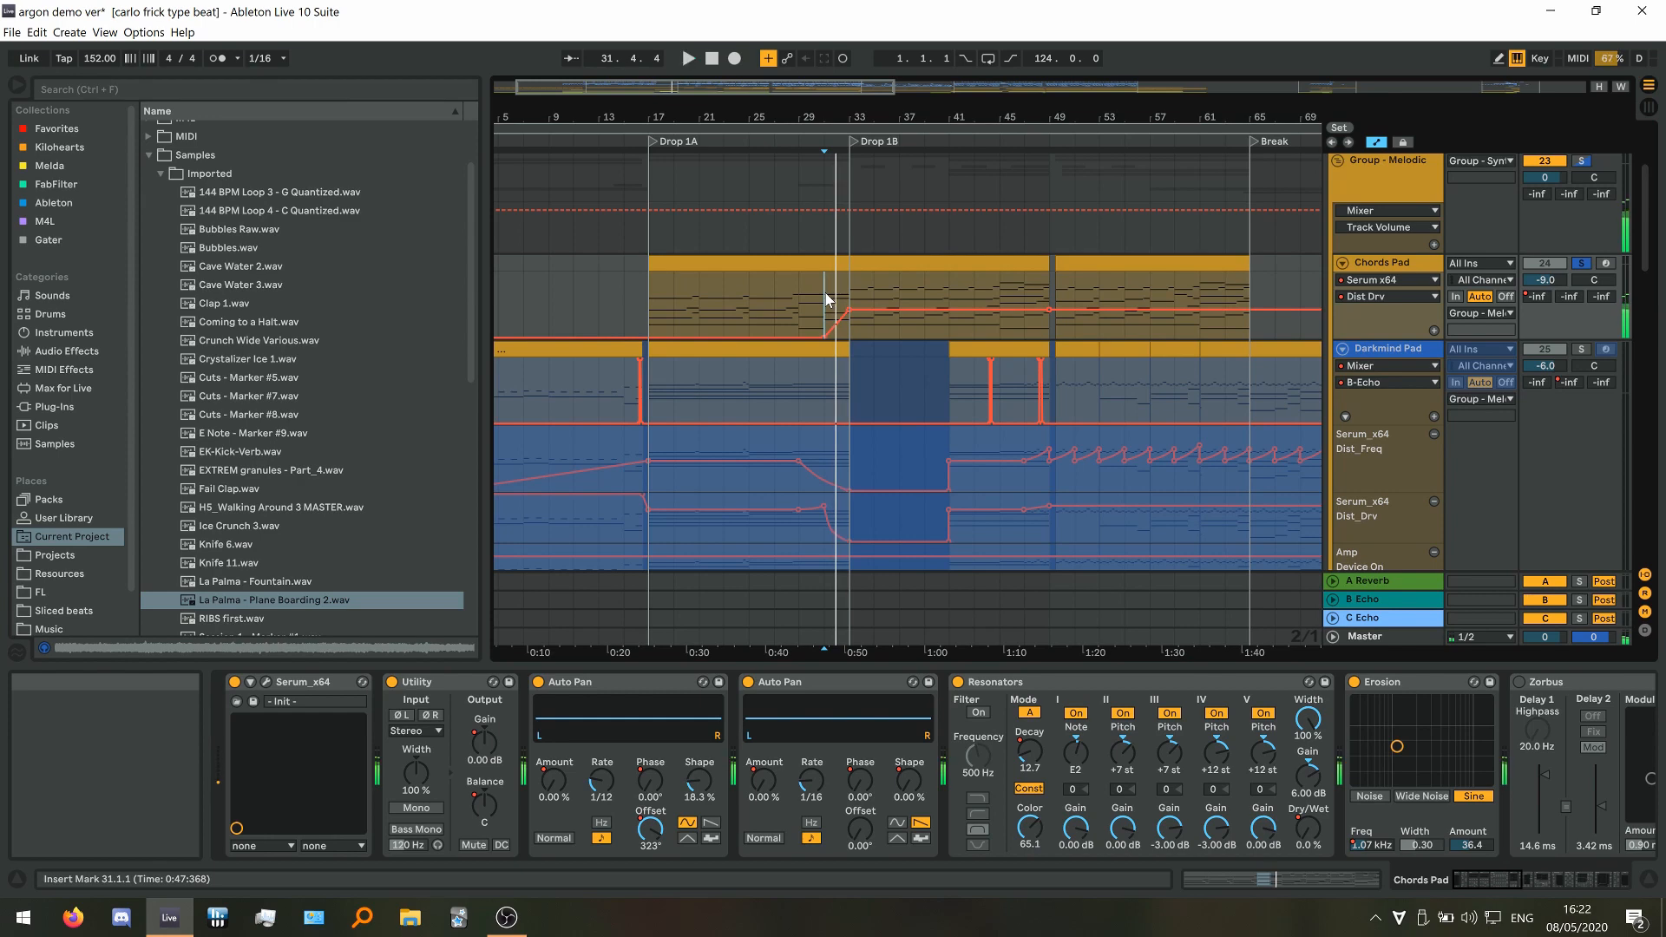
{"action": "key", "text": "plus"}
{"action": "key", "text": "plus"}
{"action": "key", "text": "plus"}
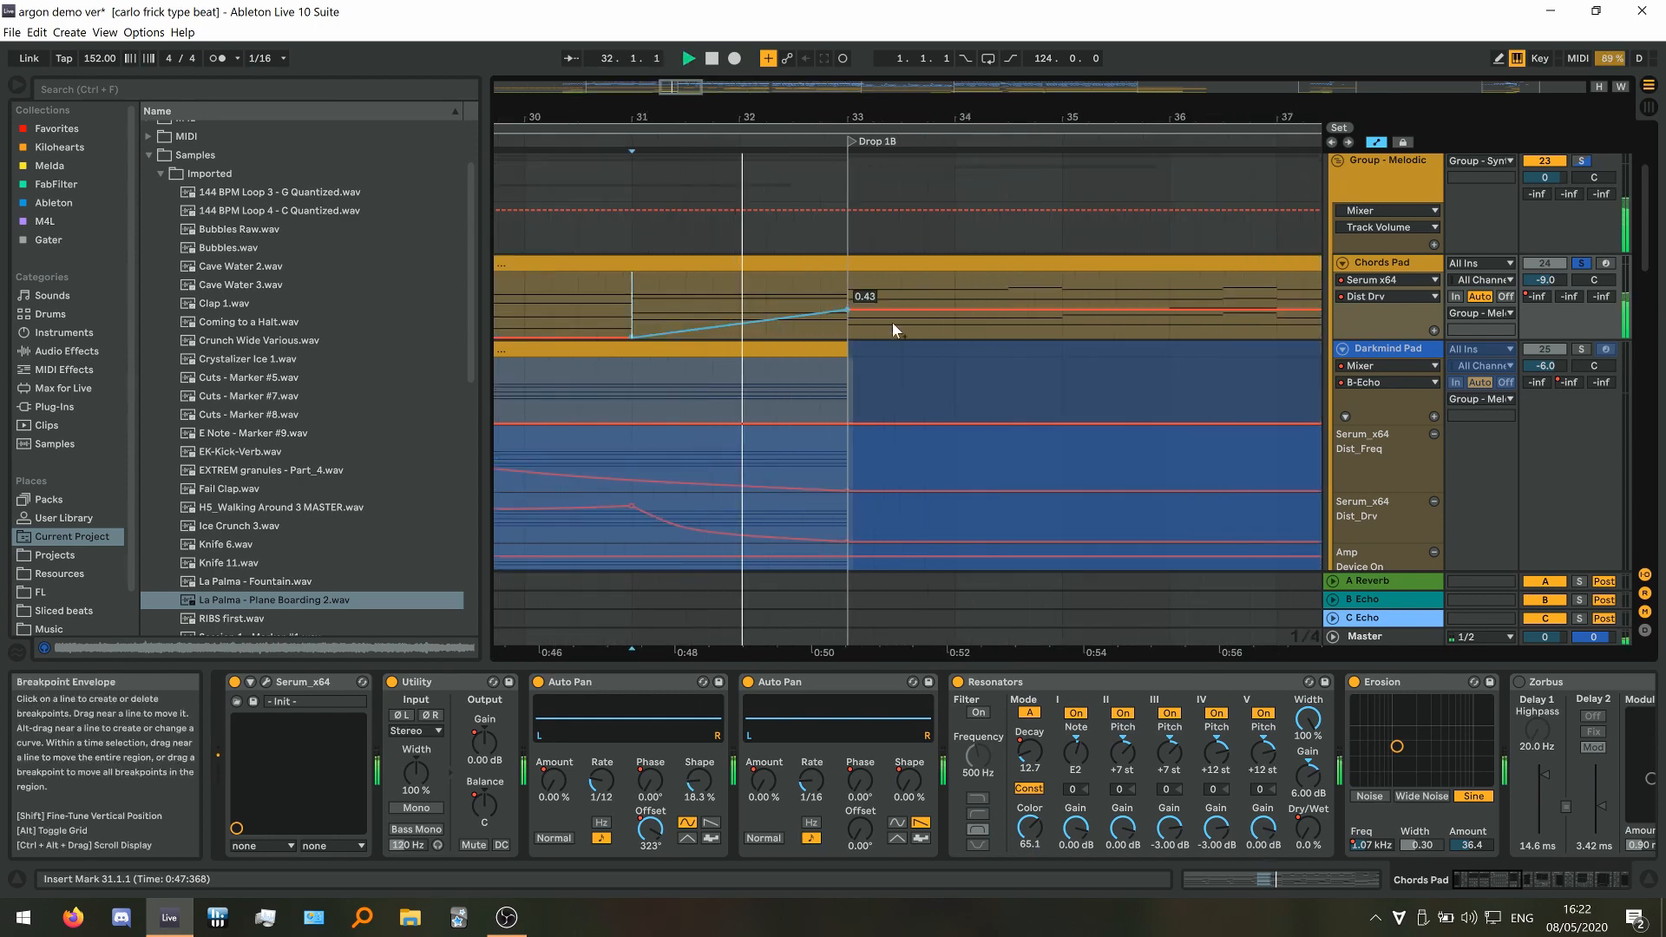
{"action": "key", "text": "minus"}
{"action": "key", "text": "minus"}
{"action": "key", "text": "minus"}
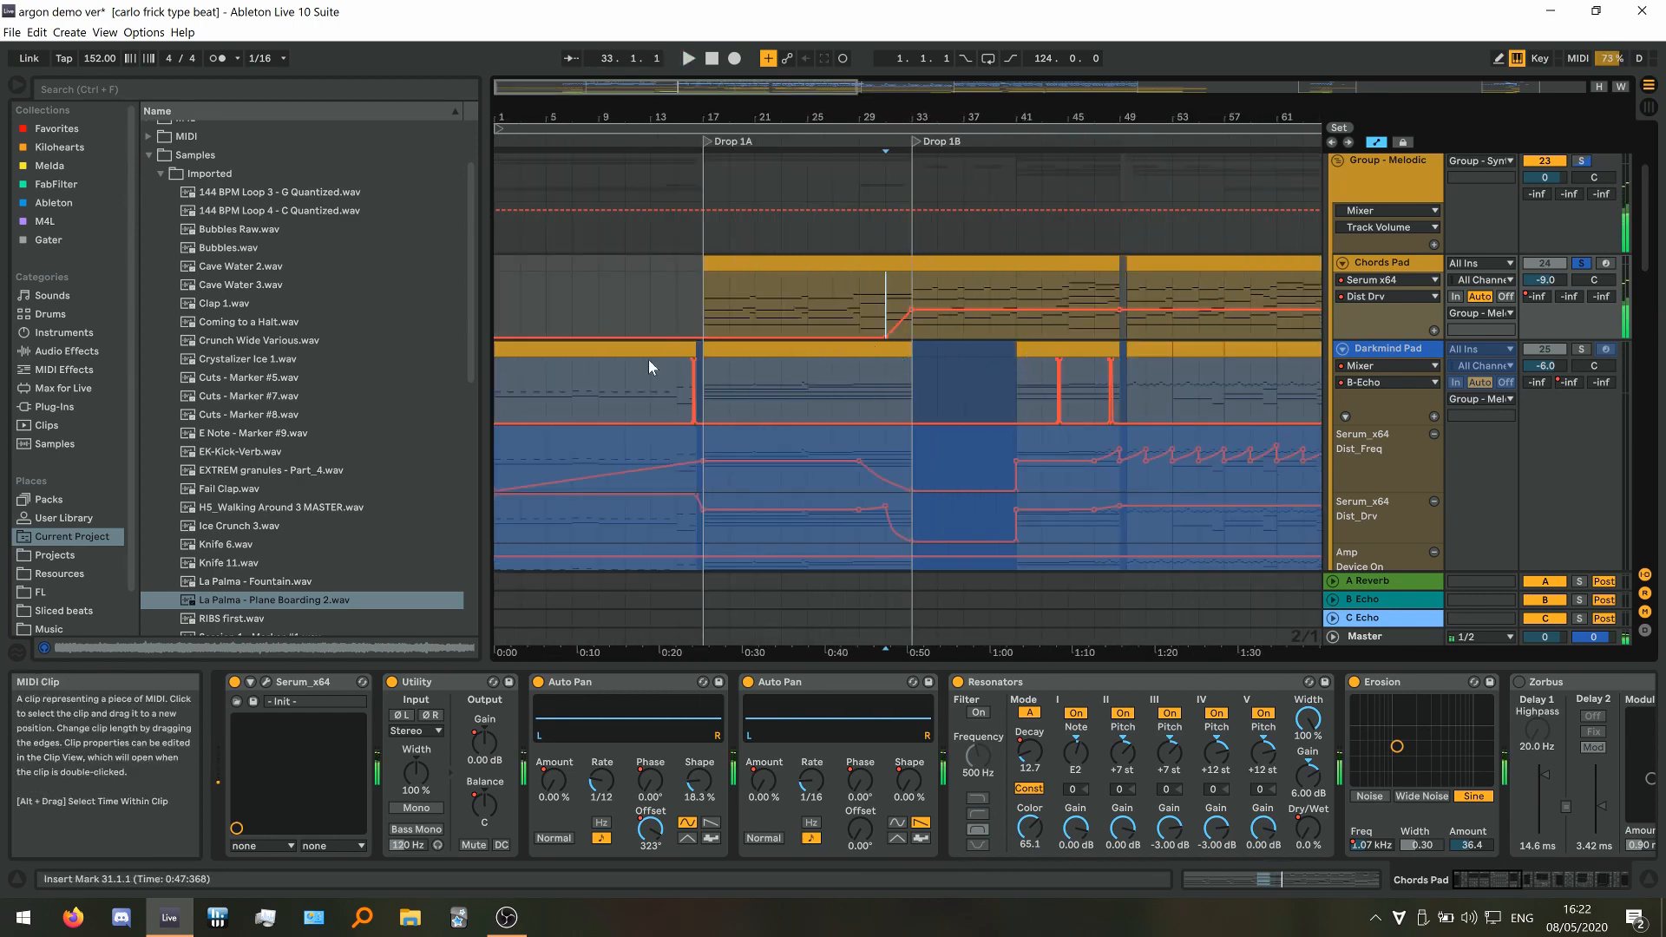
Show the Chords Pad's Utility Gain automation and play the dip around bar 29 from 28.1.1
{"action": "left_click", "coordinate": [510, 696]}
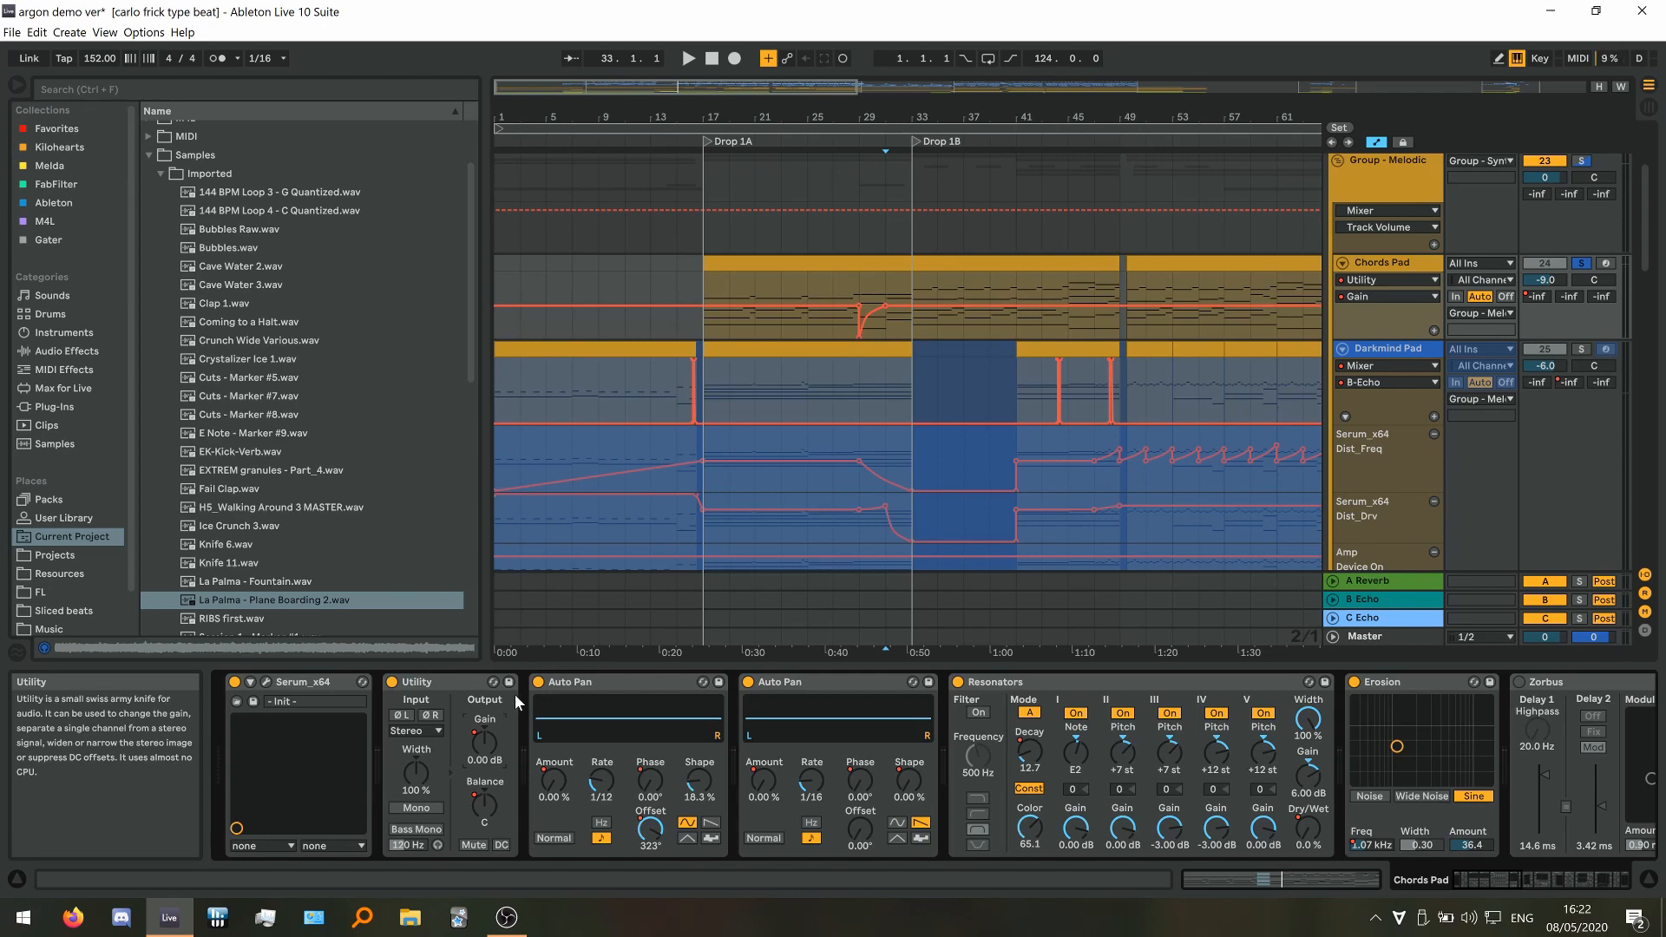
{"action": "key", "text": "plus"}
{"action": "left_click", "coordinate": [837, 283]}
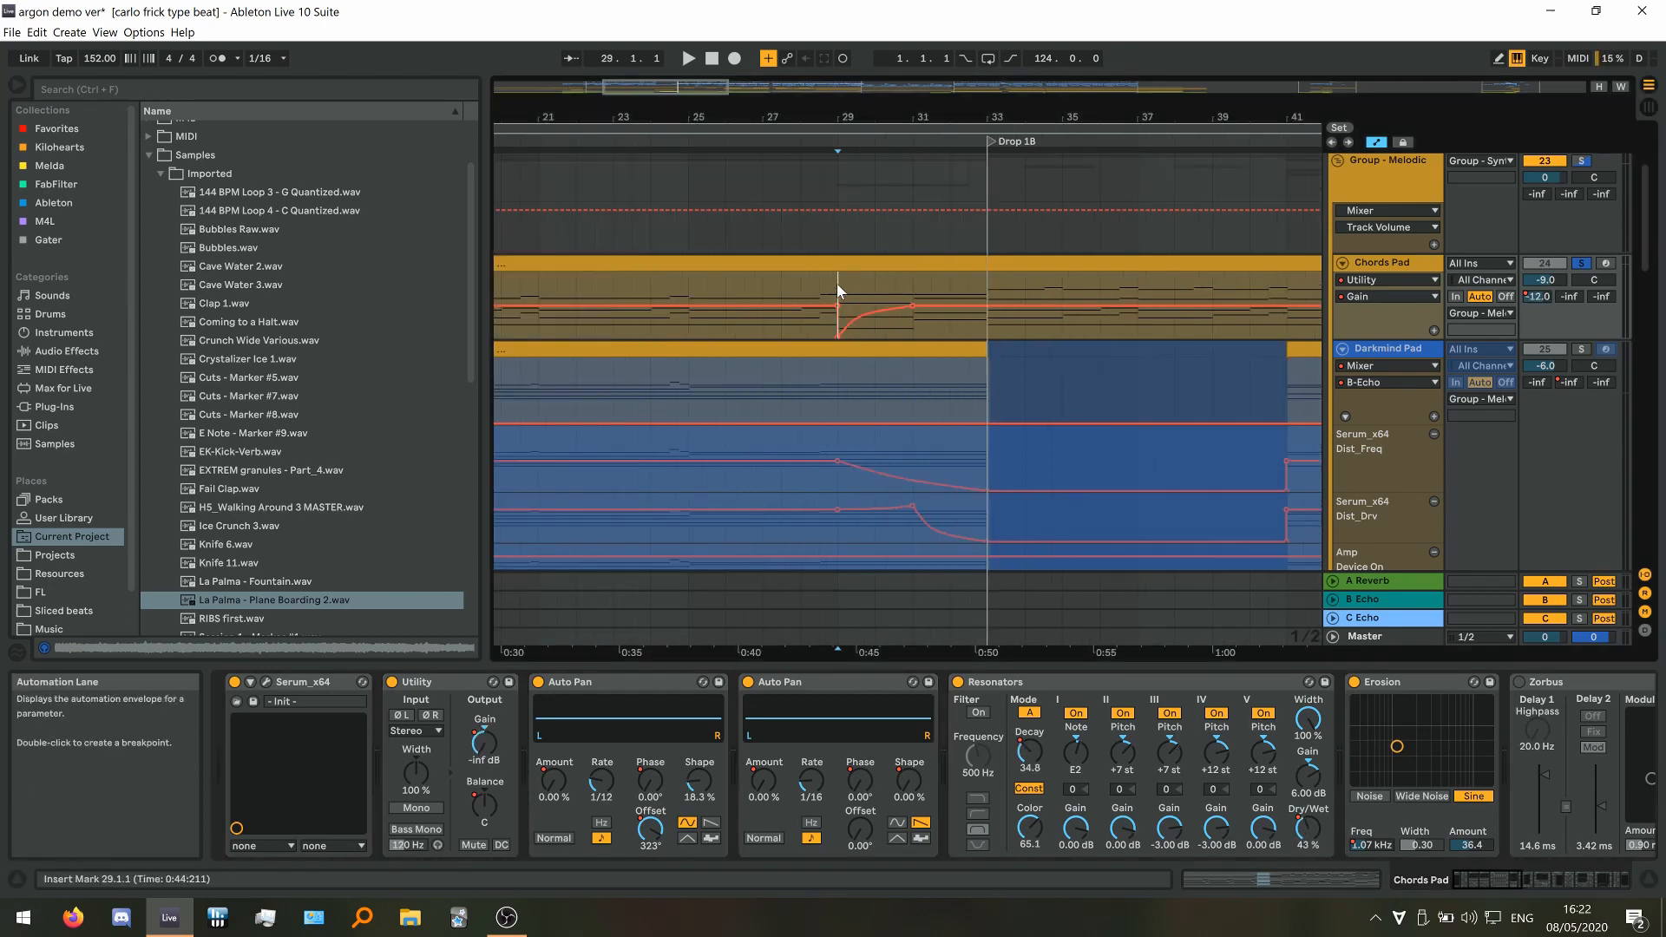
{"action": "left_click", "coordinate": [797, 272]}
{"action": "key", "text": "space"}
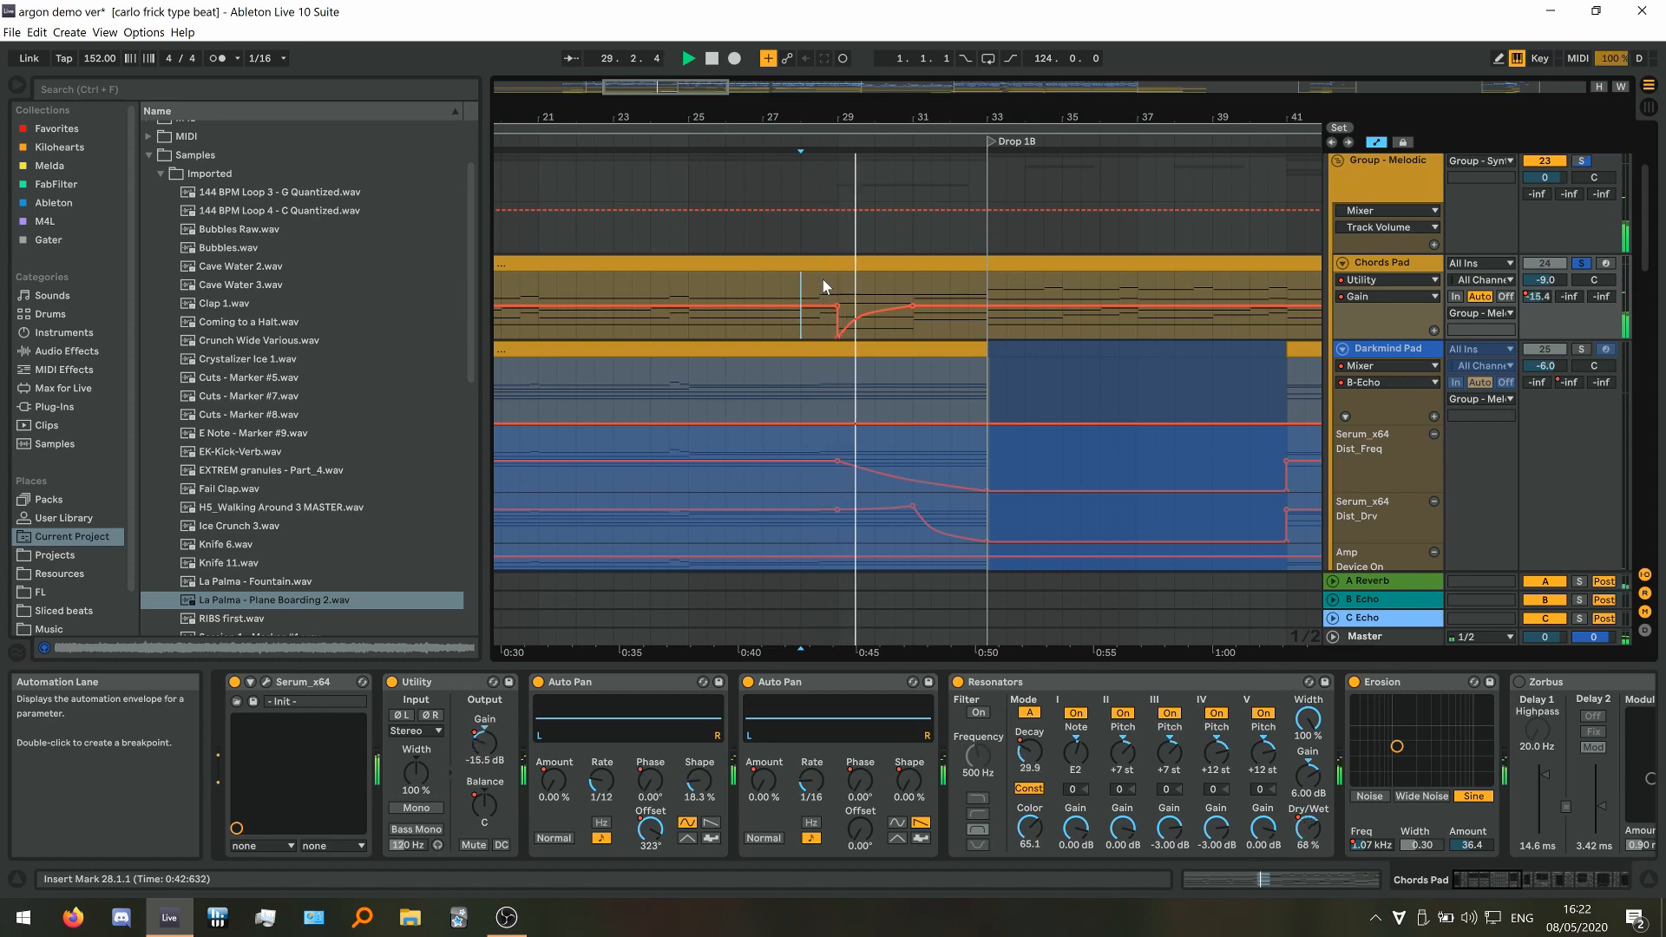
{"action": "left_click", "coordinate": [837, 278]}
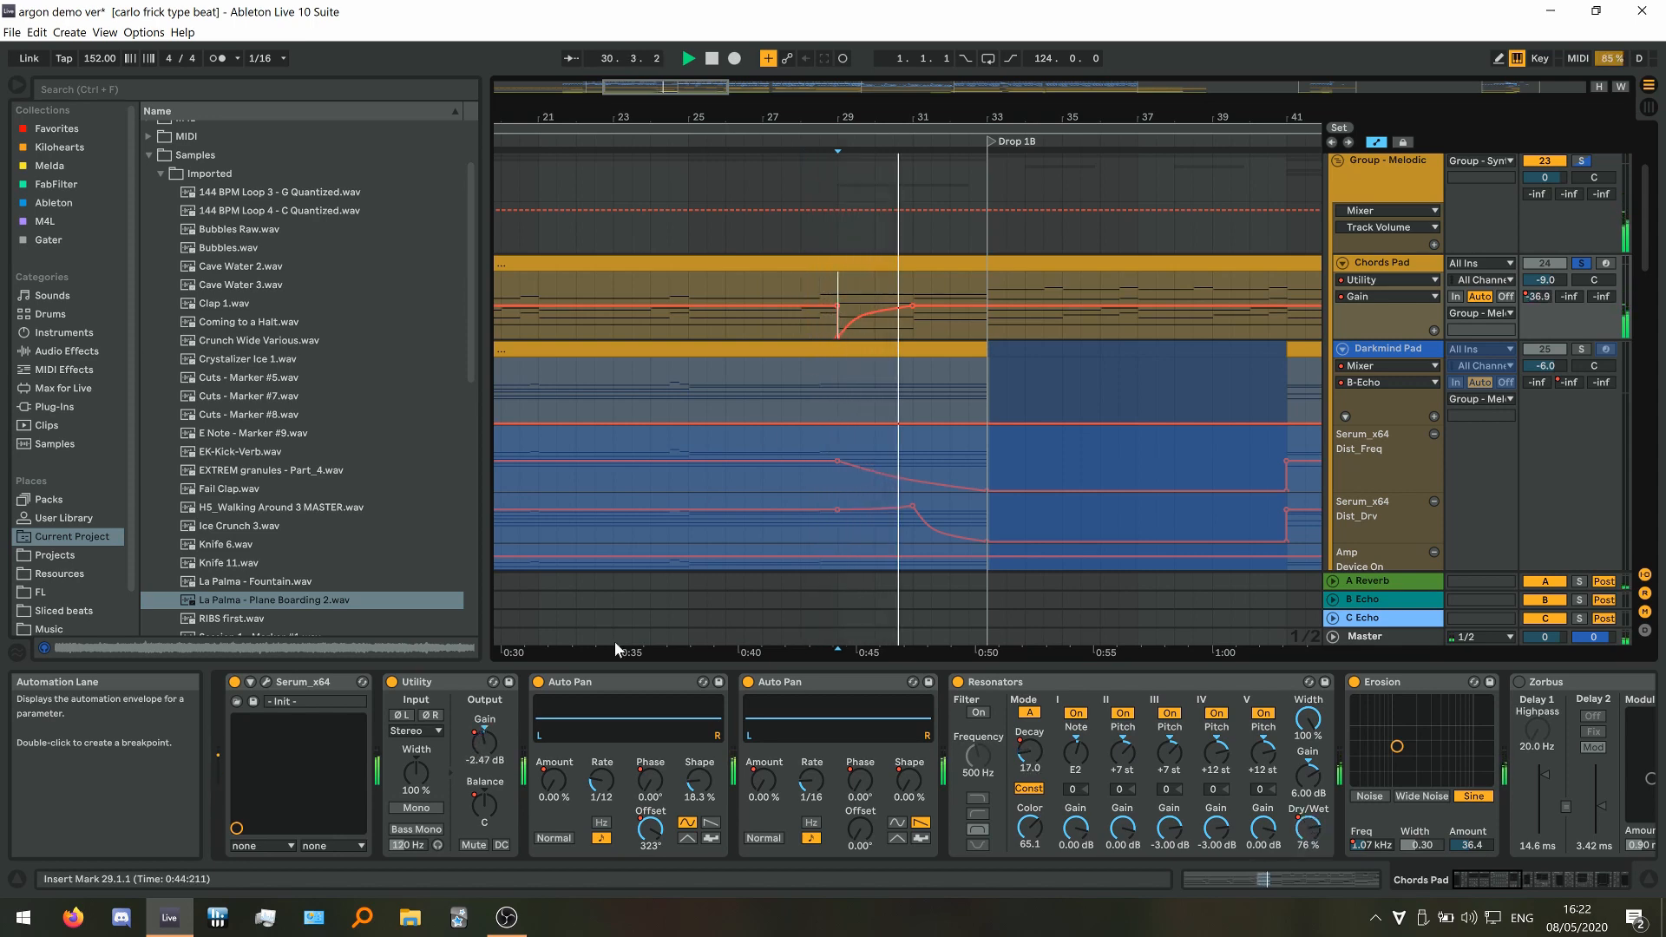
{"action": "key", "text": "space"}
Show the Chords Pad's Resonators Dry/Wet automation and play its rise from 28.3.1
{"action": "scroll", "coordinate": [908, 696], "scroll_direction": "down", "scroll_amount": 5}
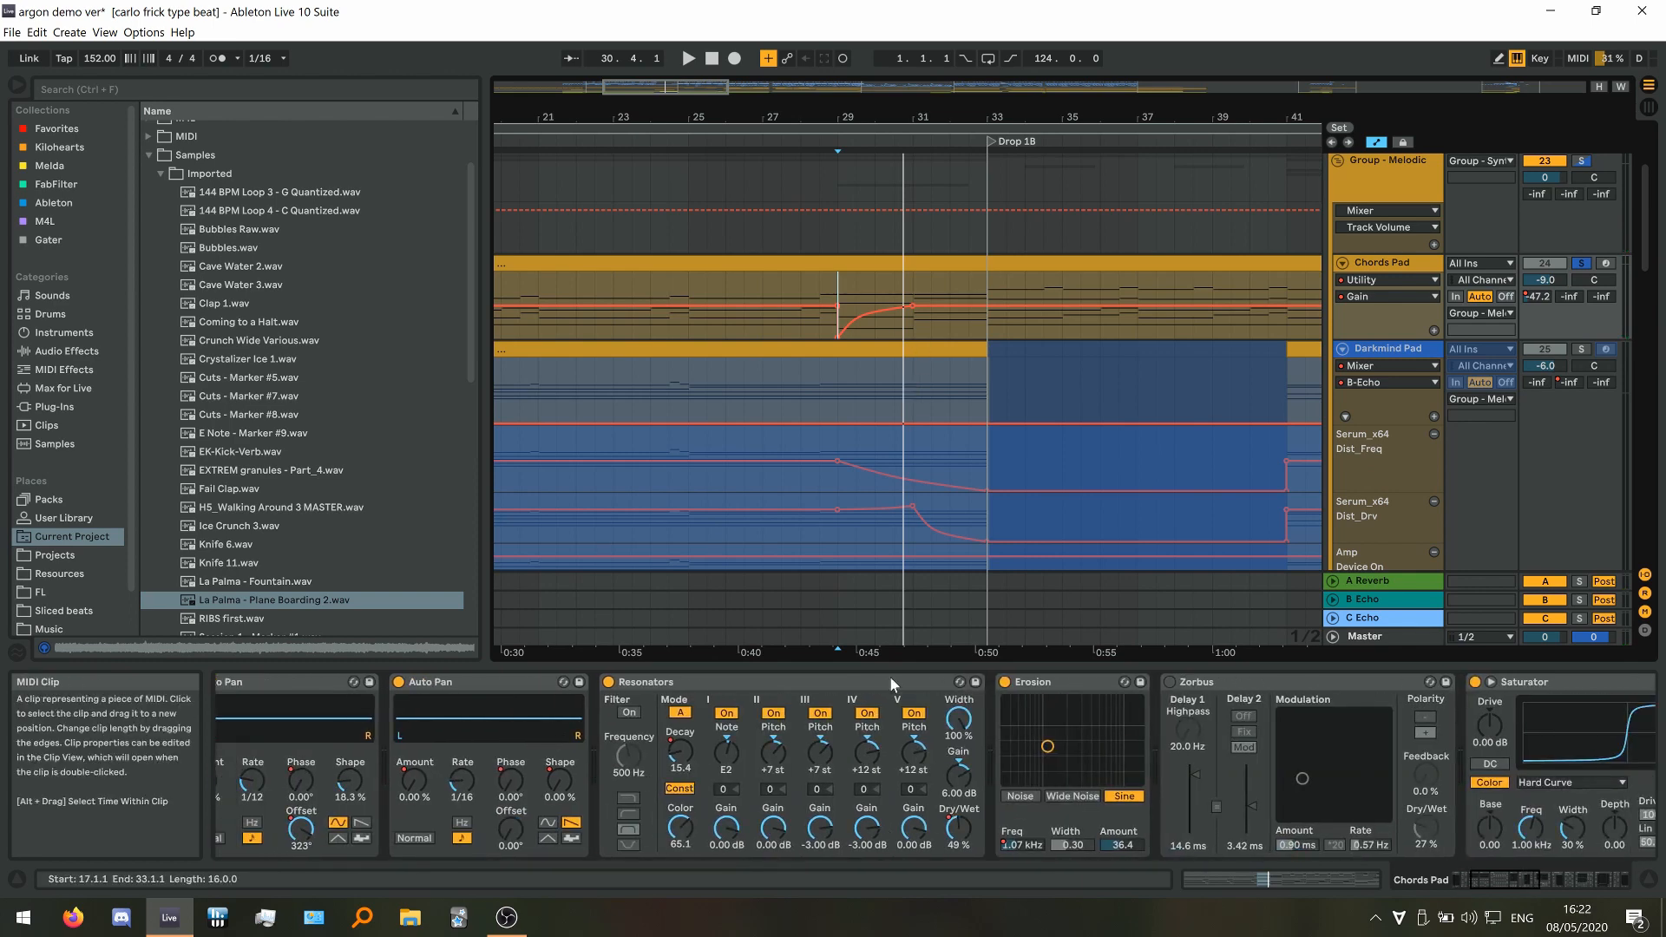
{"action": "left_click", "coordinate": [959, 811]}
{"action": "scroll", "coordinate": [851, 341], "scroll_direction": "up", "scroll_amount": 3}
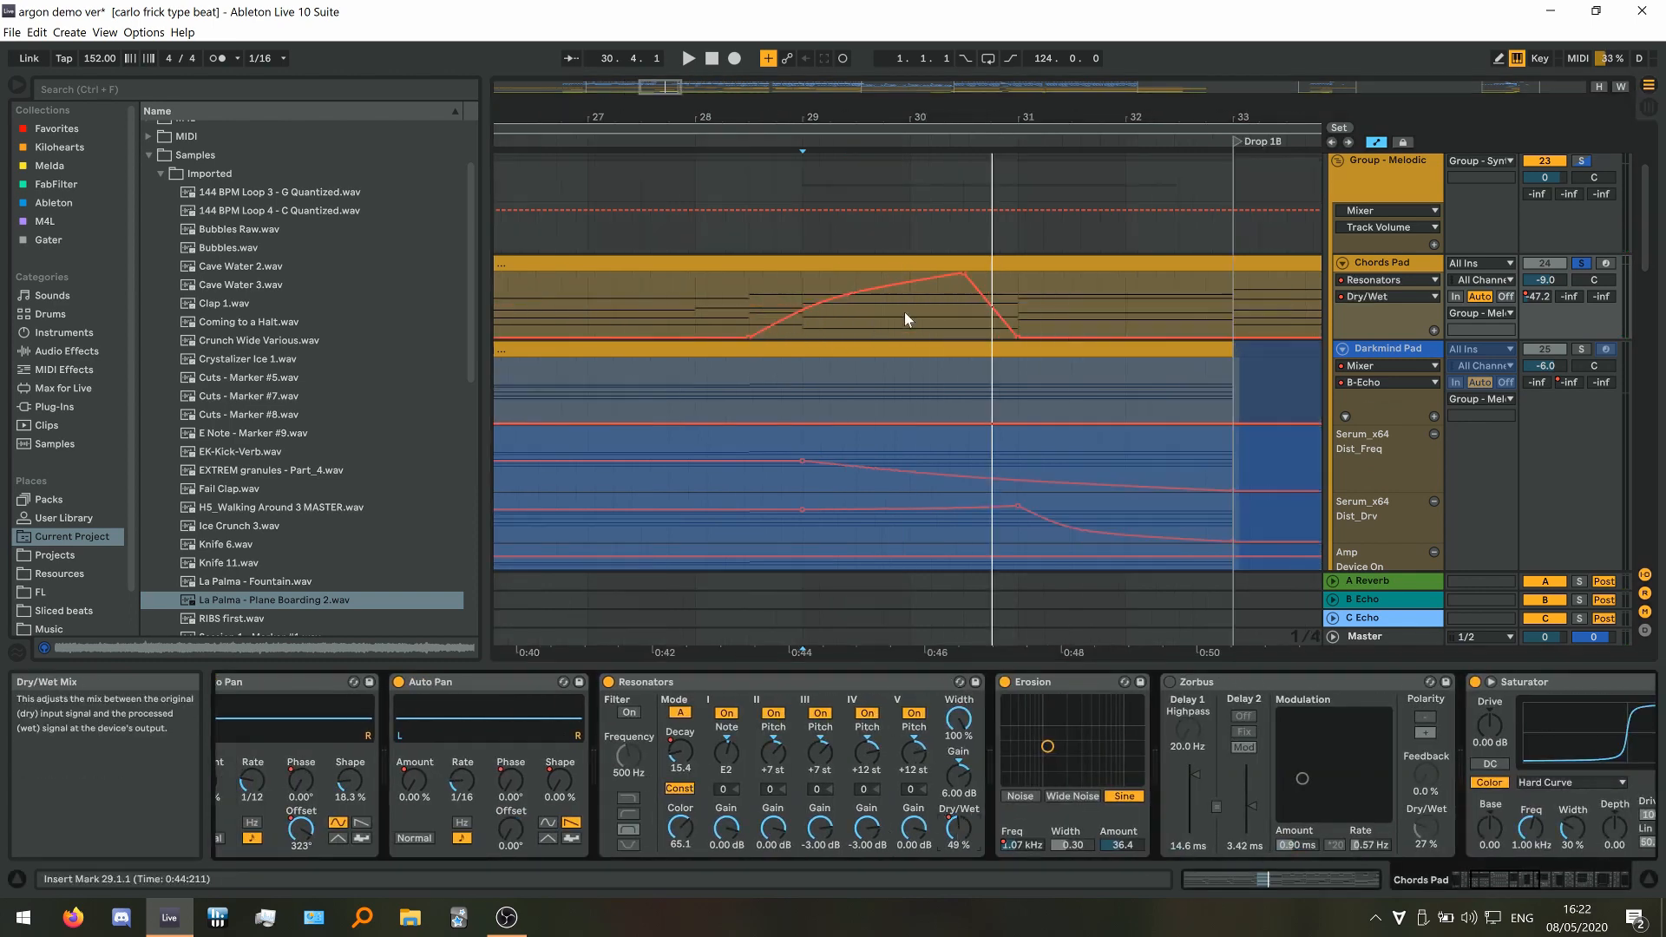
{"action": "left_click", "coordinate": [939, 319]}
{"action": "scroll", "coordinate": [903, 341], "scroll_direction": "down", "scroll_amount": 3}
{"action": "left_click", "coordinate": [852, 288]}
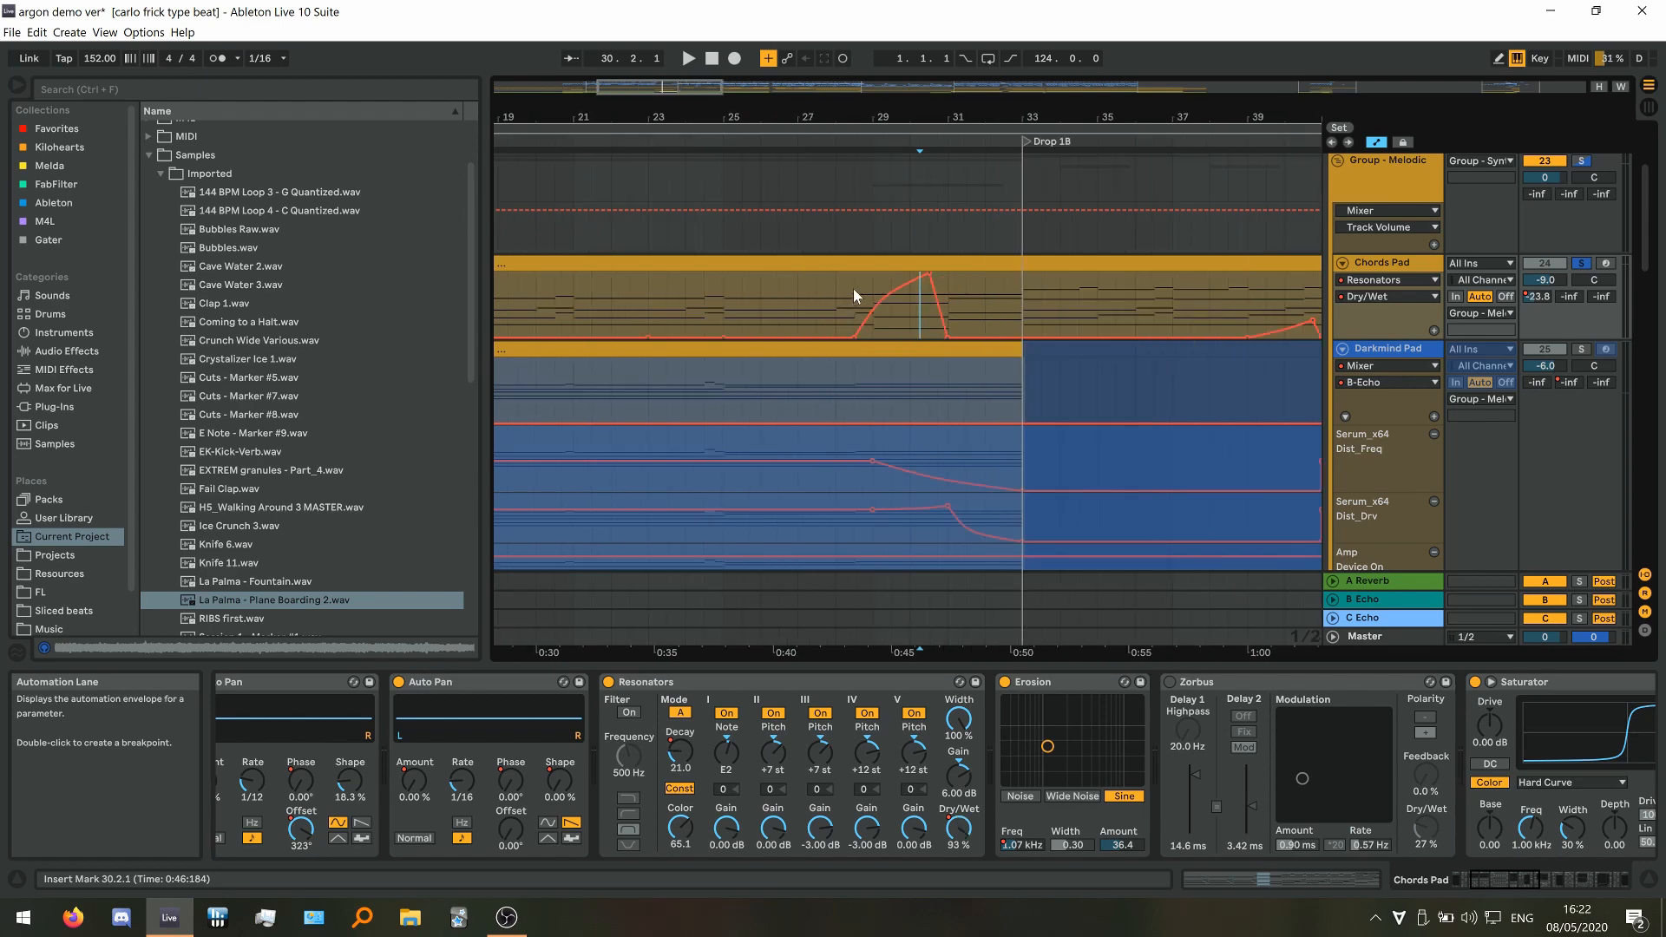
{"action": "scroll", "coordinate": [928, 304], "scroll_direction": "up", "scroll_amount": 3}
{"action": "key", "text": "space"}
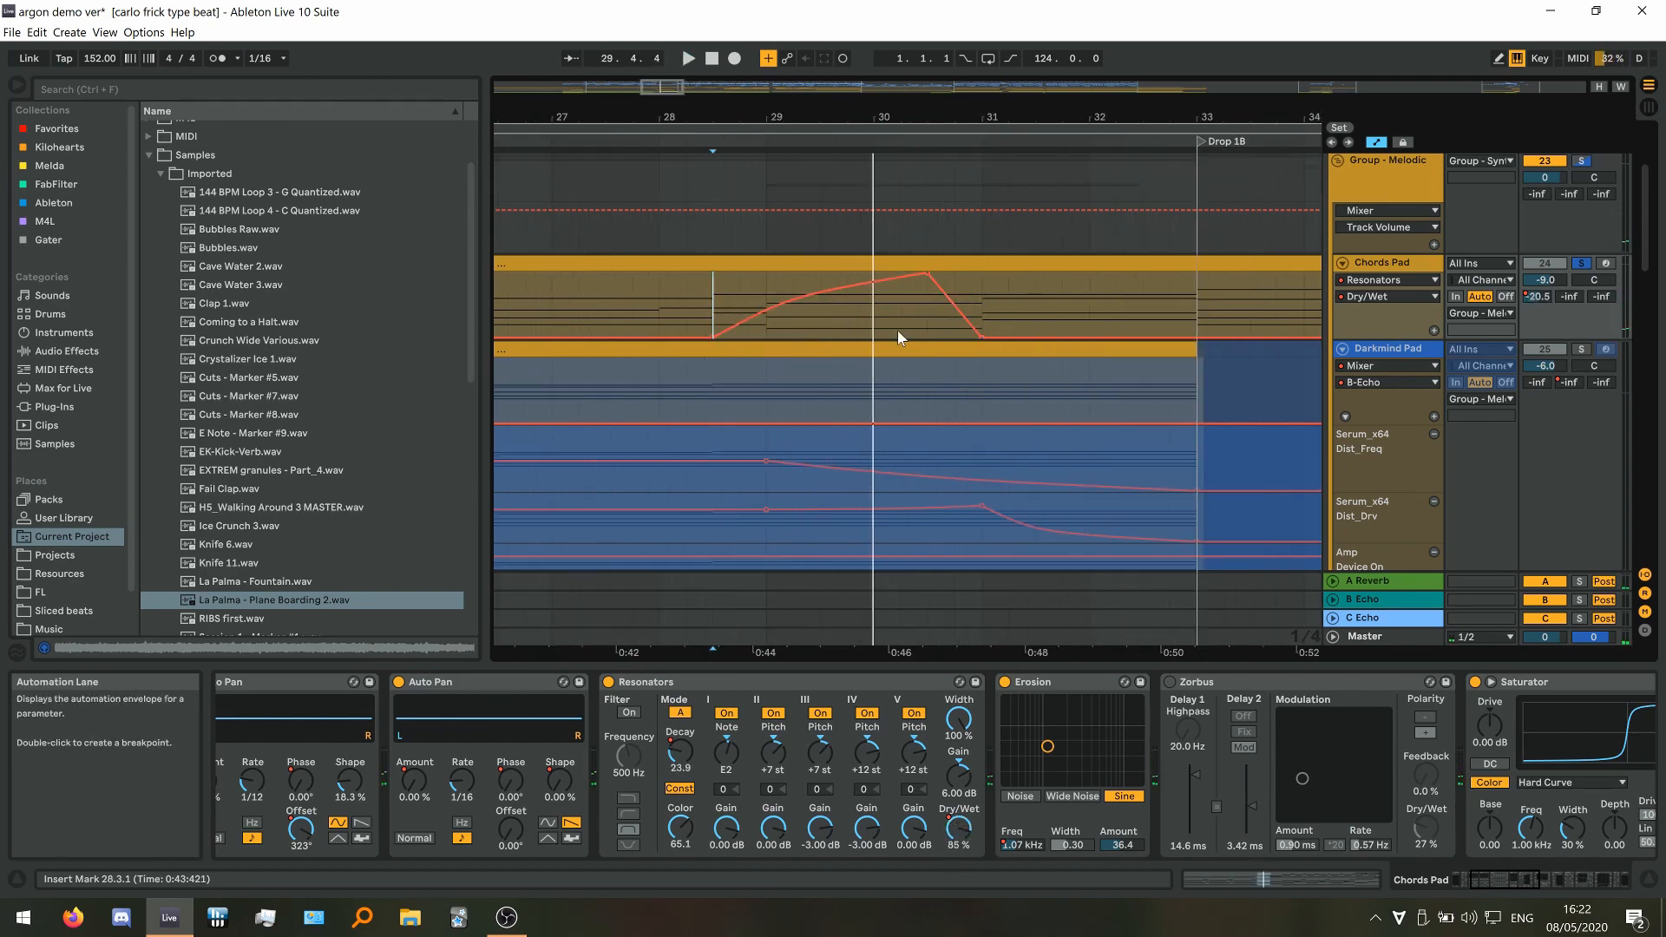
Review the effects following Resonators on Chords Pad and check the FabFilter Pro-Q 2 curve, closing its window
{"action": "scroll", "coordinate": [812, 820], "scroll_direction": "down", "scroll_amount": 4}
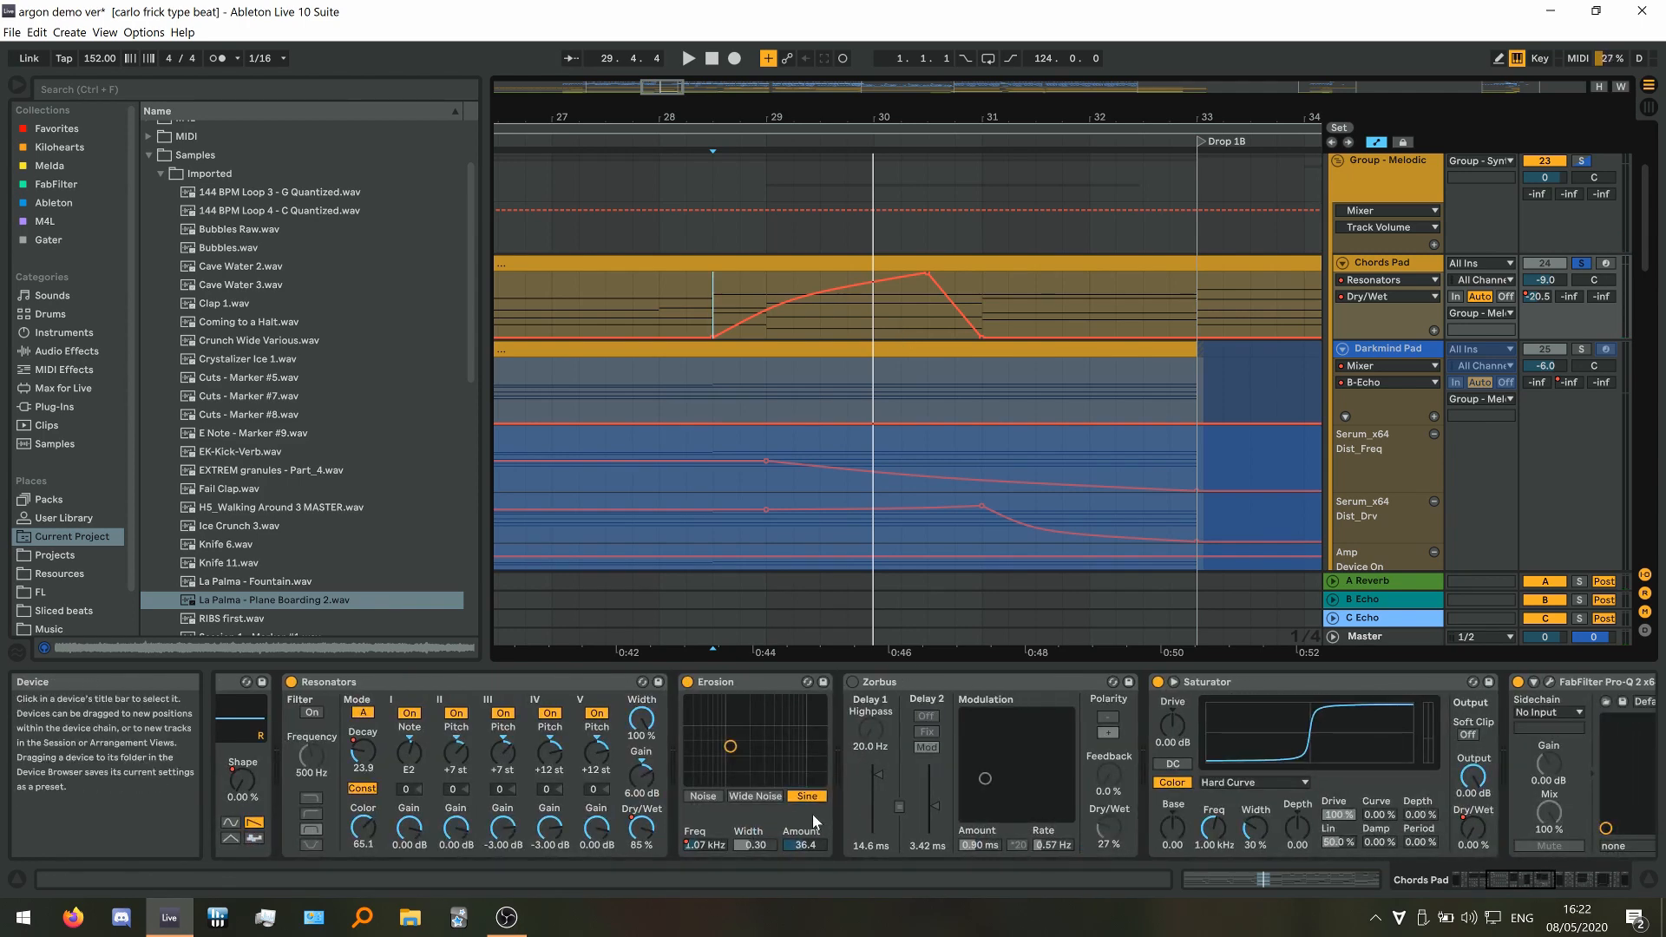
{"action": "scroll", "coordinate": [812, 815], "scroll_direction": "down", "scroll_amount": 5}
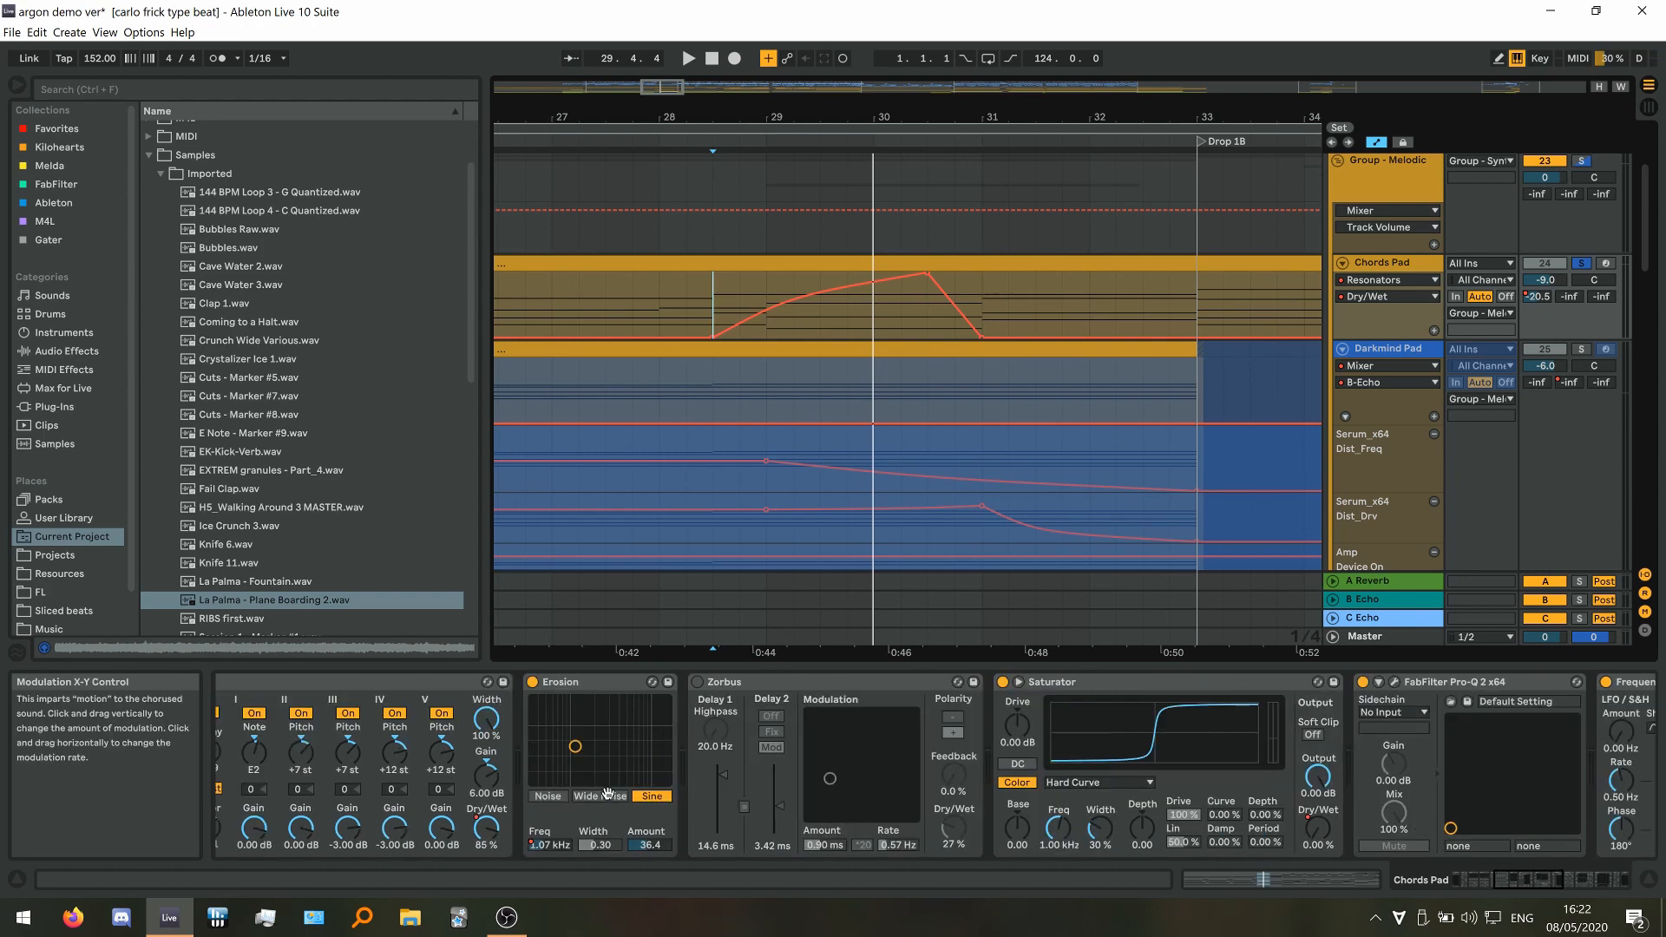
{"action": "scroll", "coordinate": [1123, 741], "scroll_direction": "down", "scroll_amount": 3}
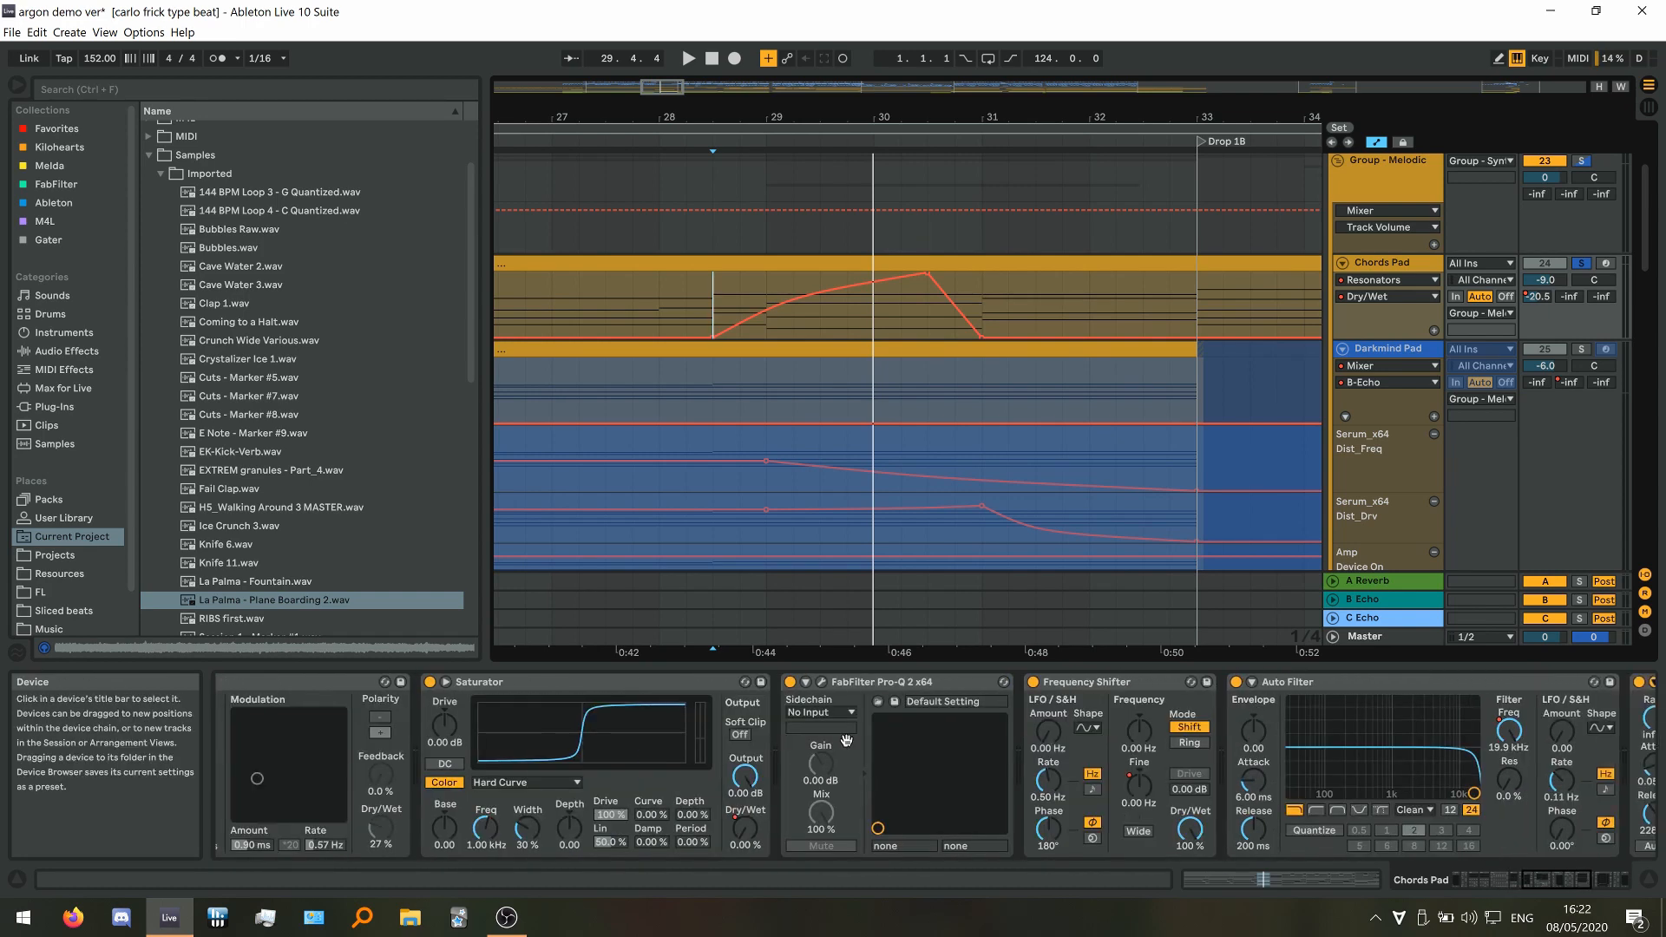
{"action": "left_click", "coordinate": [820, 683]}
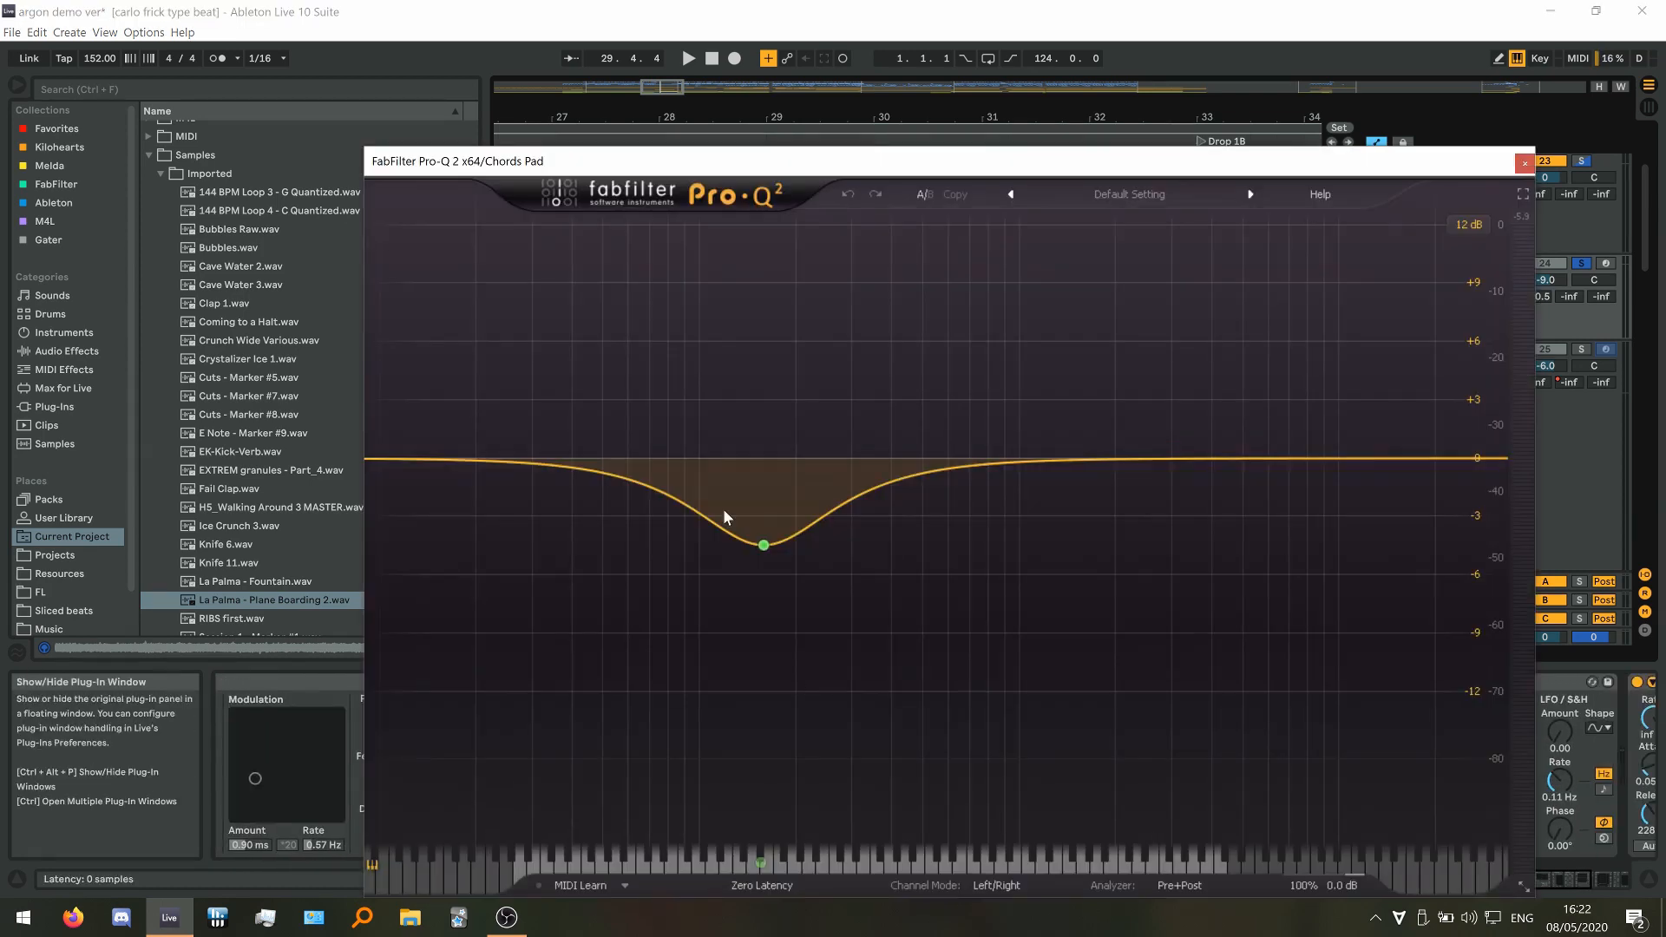
{"action": "key", "text": "ctrl+alt+p"}
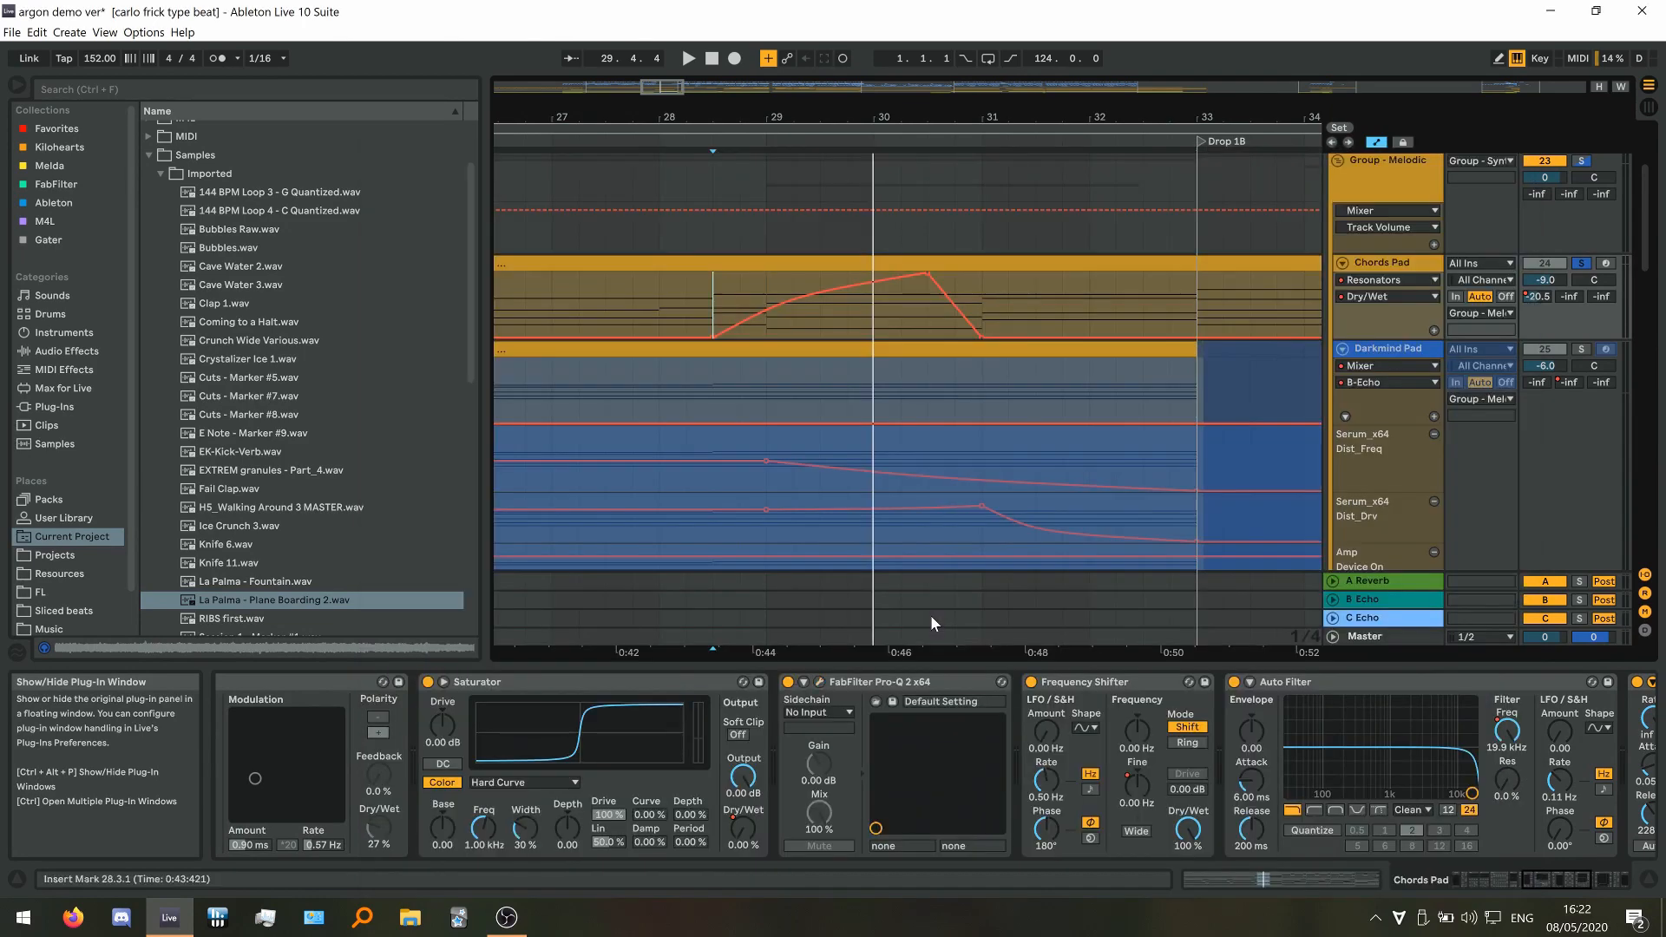
Show the Chords Pad's Frequency Shifter Fine automation and play it from 32.1.1 into Drop 1B
{"action": "left_click", "coordinate": [869, 784]}
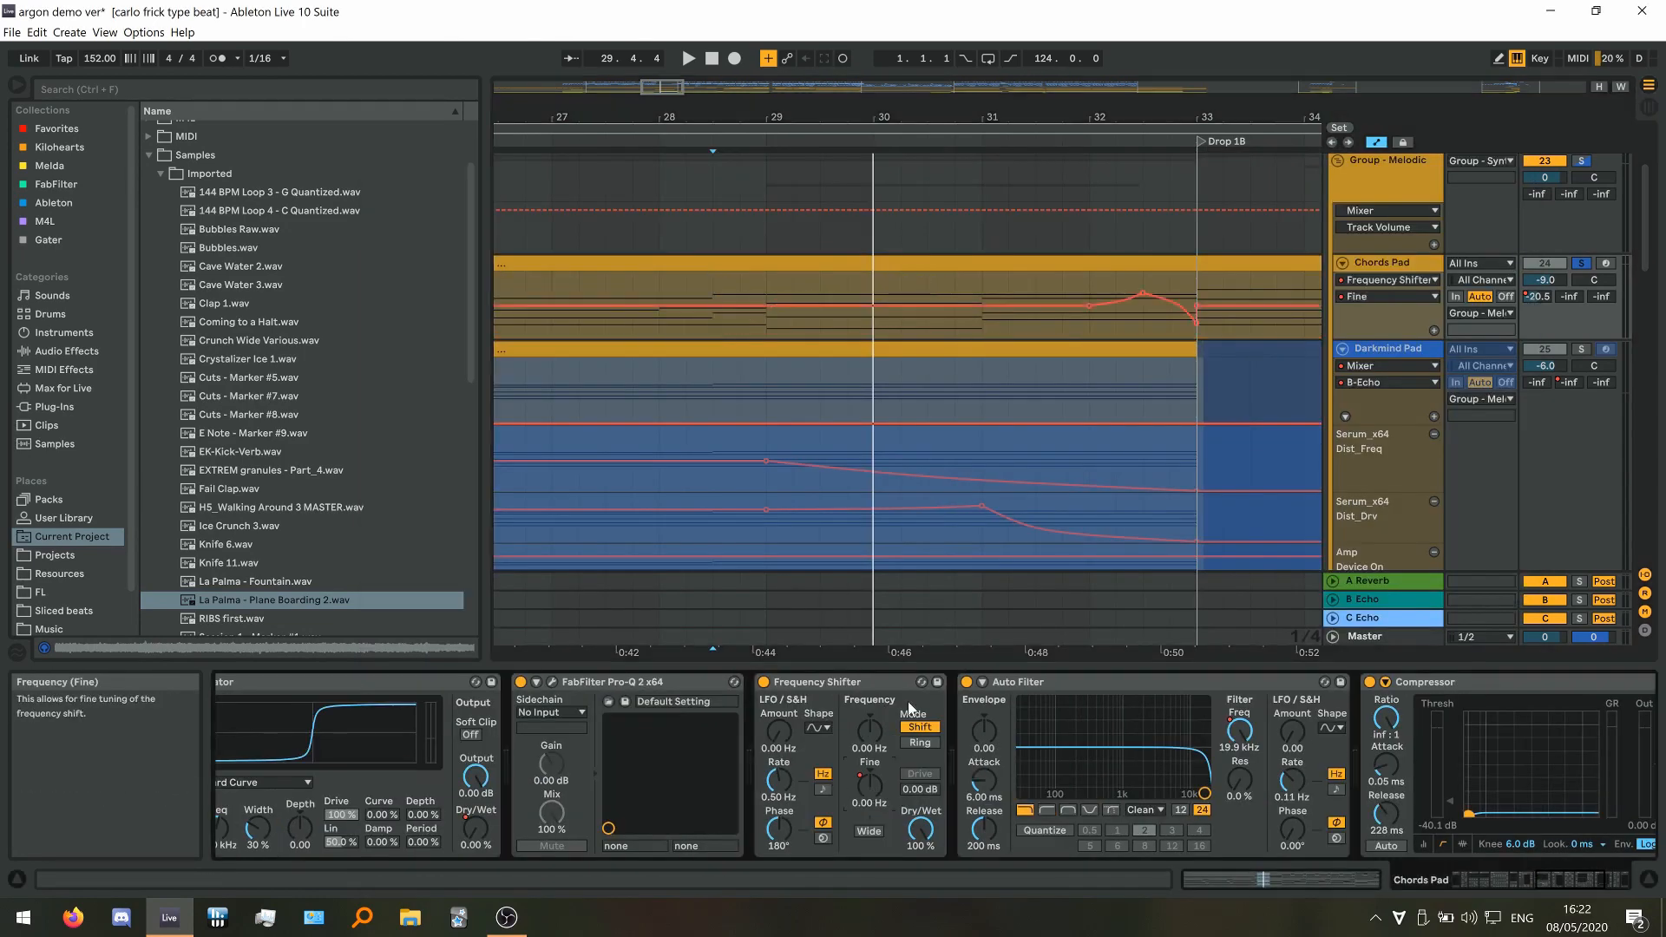
{"action": "scroll", "coordinate": [981, 353], "scroll_direction": "down", "scroll_amount": 3, "text": "ctrl"}
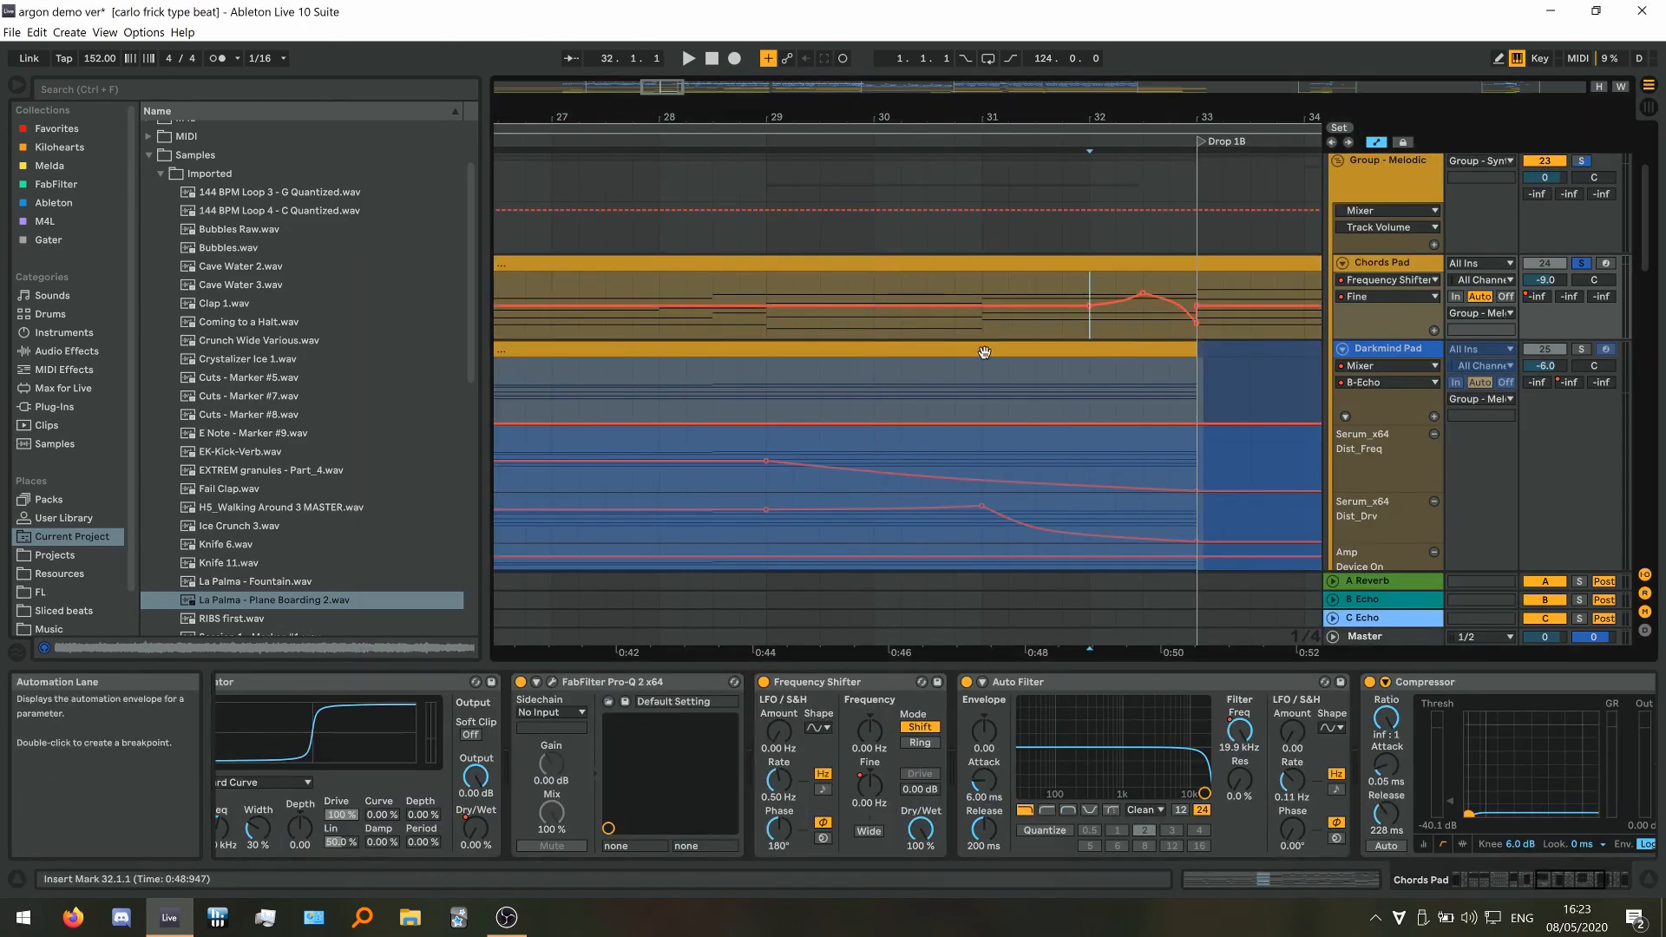
{"action": "left_click", "coordinate": [1017, 280]}
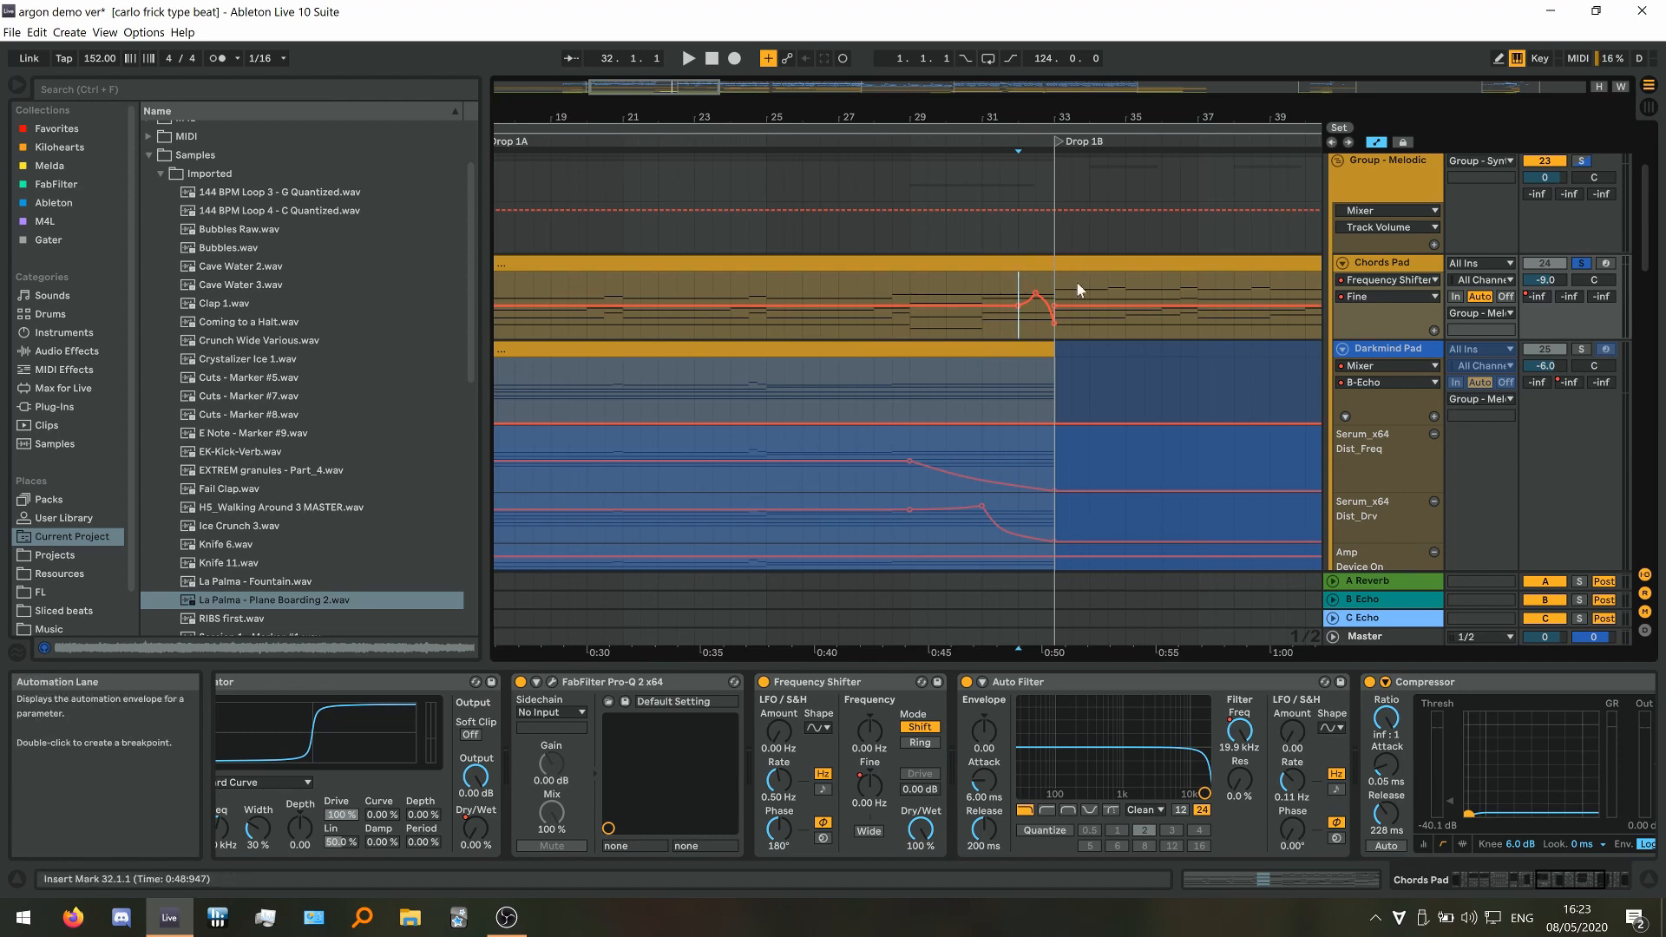
{"action": "scroll", "coordinate": [987, 758], "scroll_direction": "down", "scroll_amount": 2}
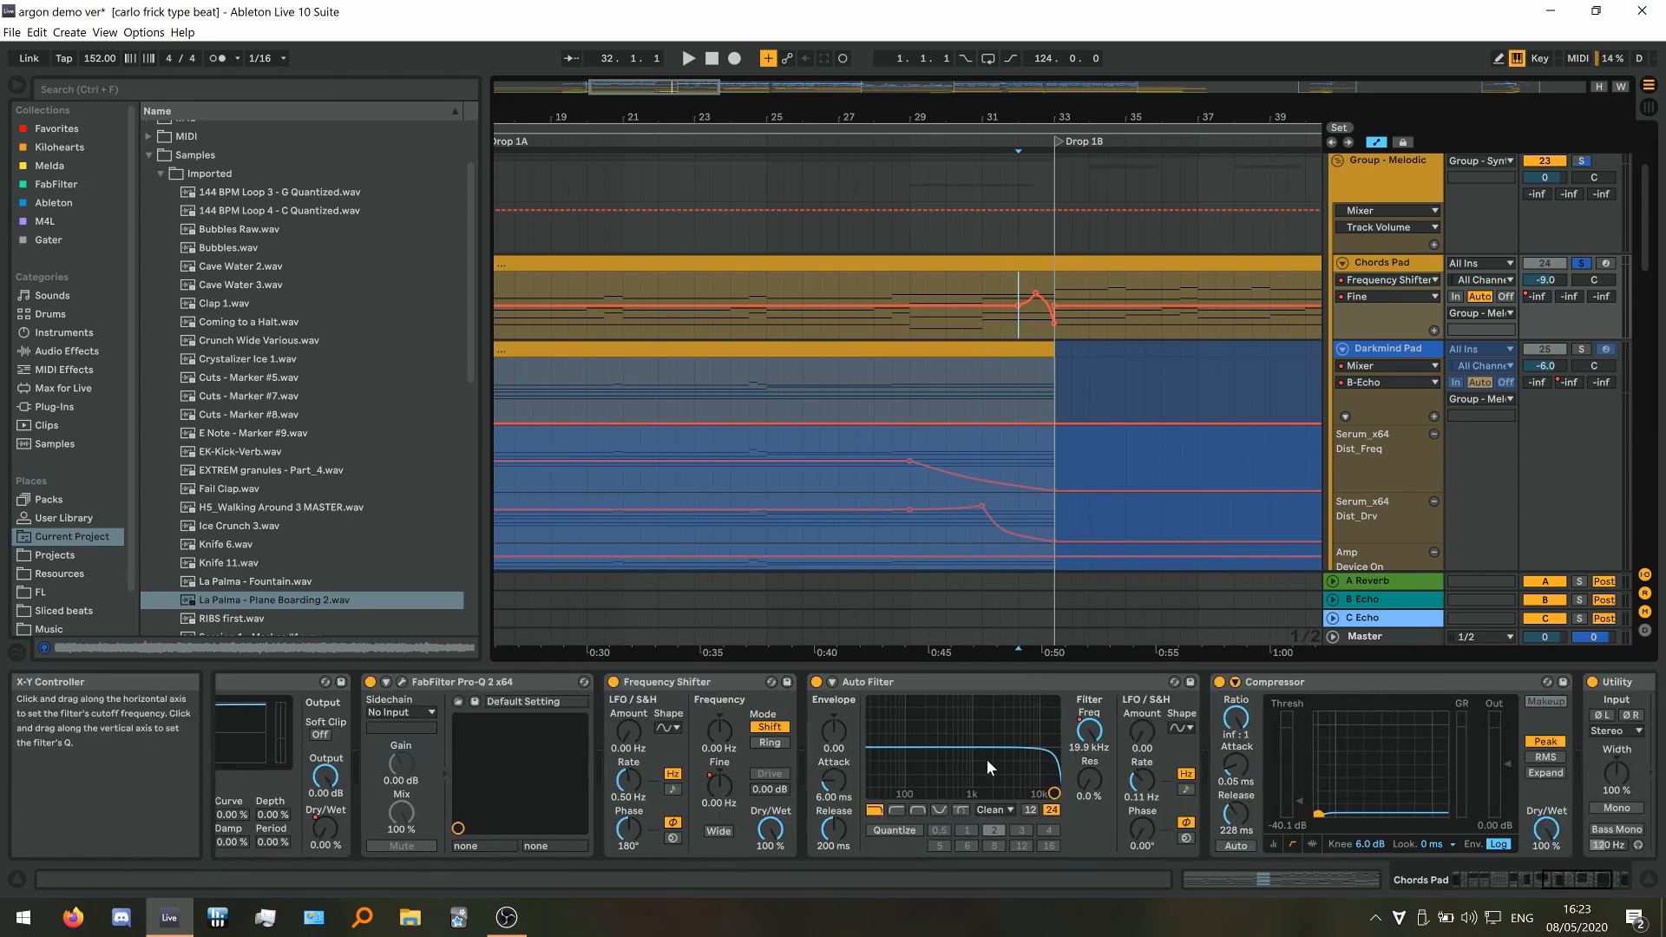
{"action": "scroll", "coordinate": [987, 759], "scroll_direction": "down", "scroll_amount": 4}
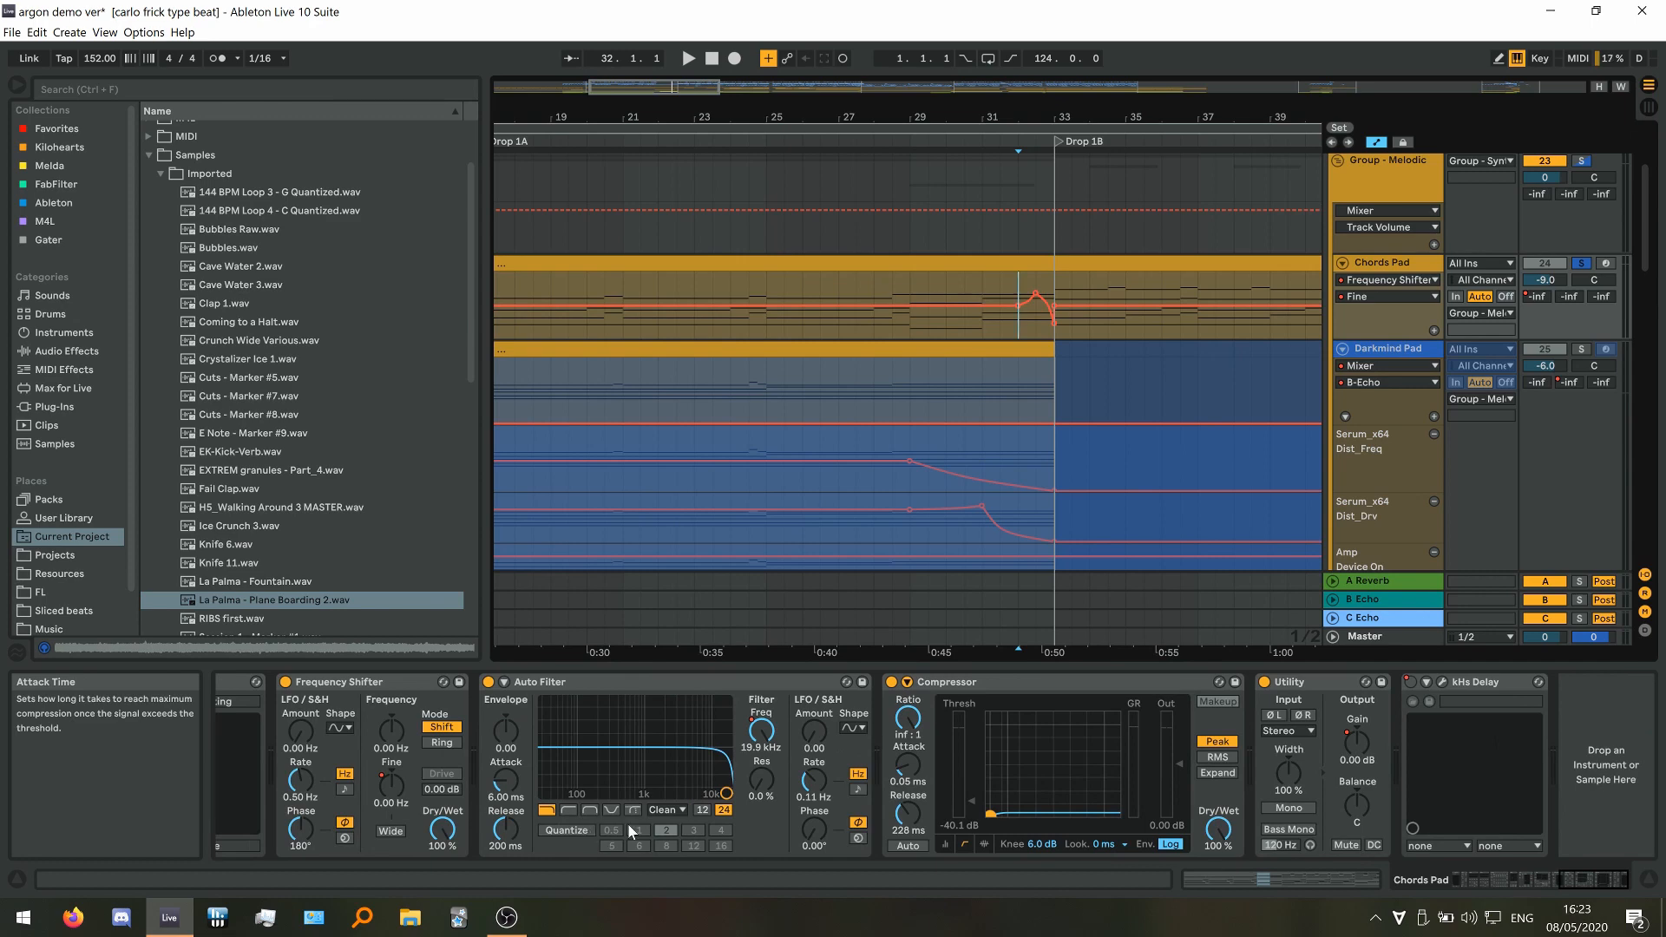
{"action": "key", "text": "space"}
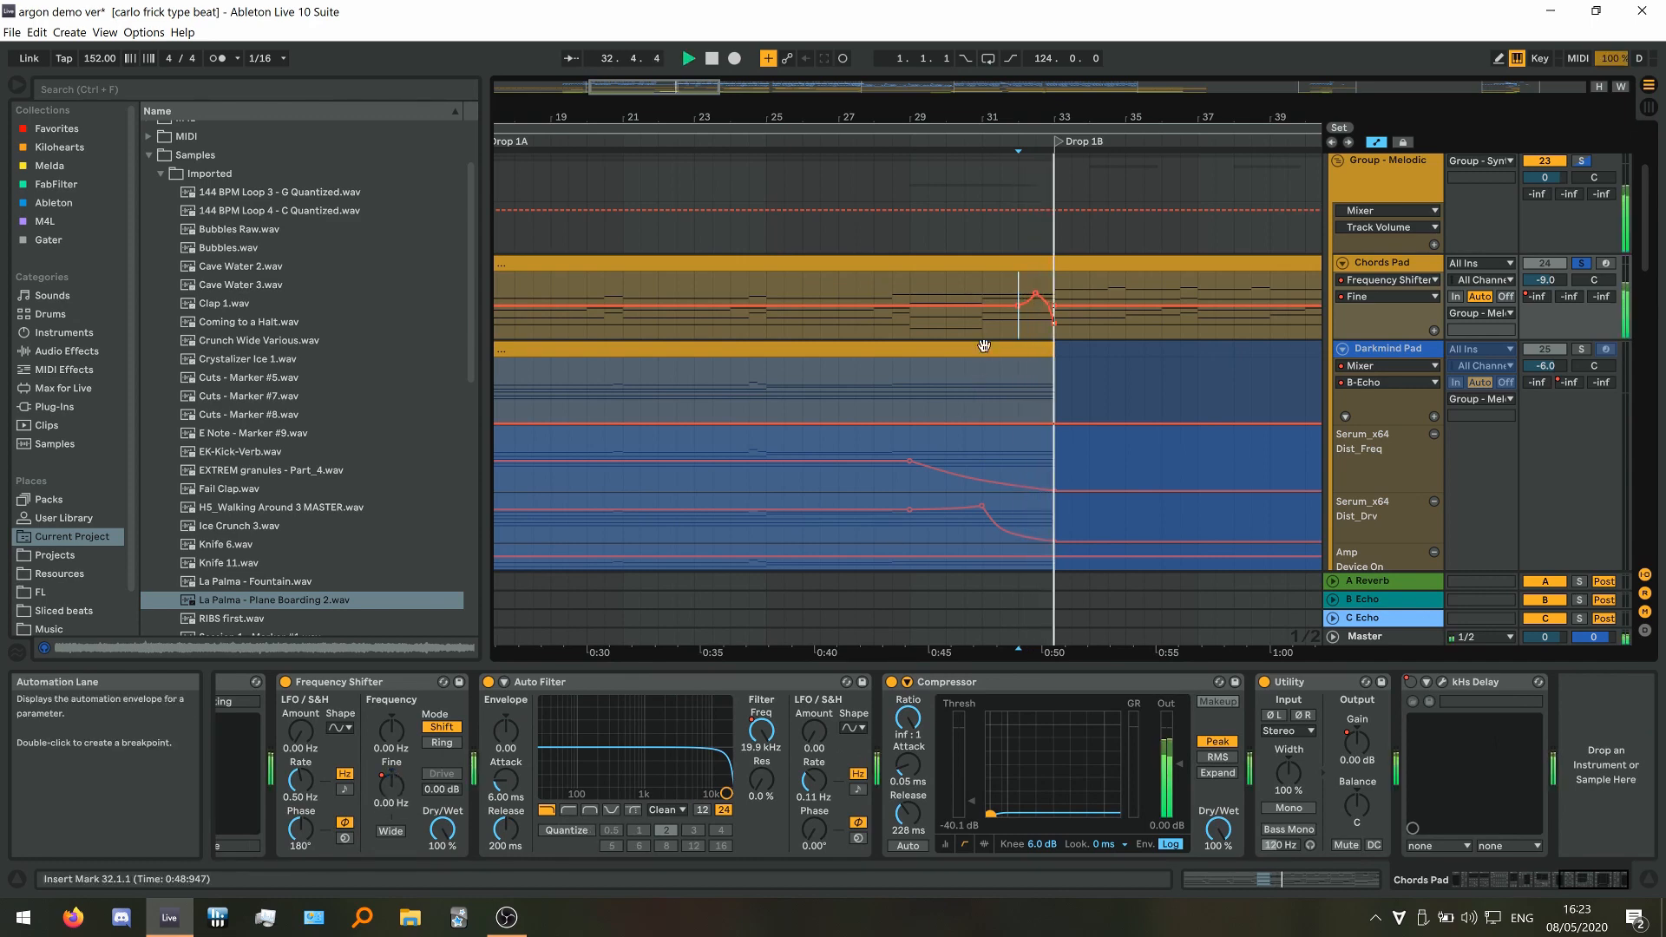
{"action": "key", "text": "space"}
Expand the sidechain settings of the Chords Pad's Compressor and compare it with the compressor on Group - Synths
{"action": "scroll", "coordinate": [1076, 299], "scroll_direction": "up", "scroll_amount": 3}
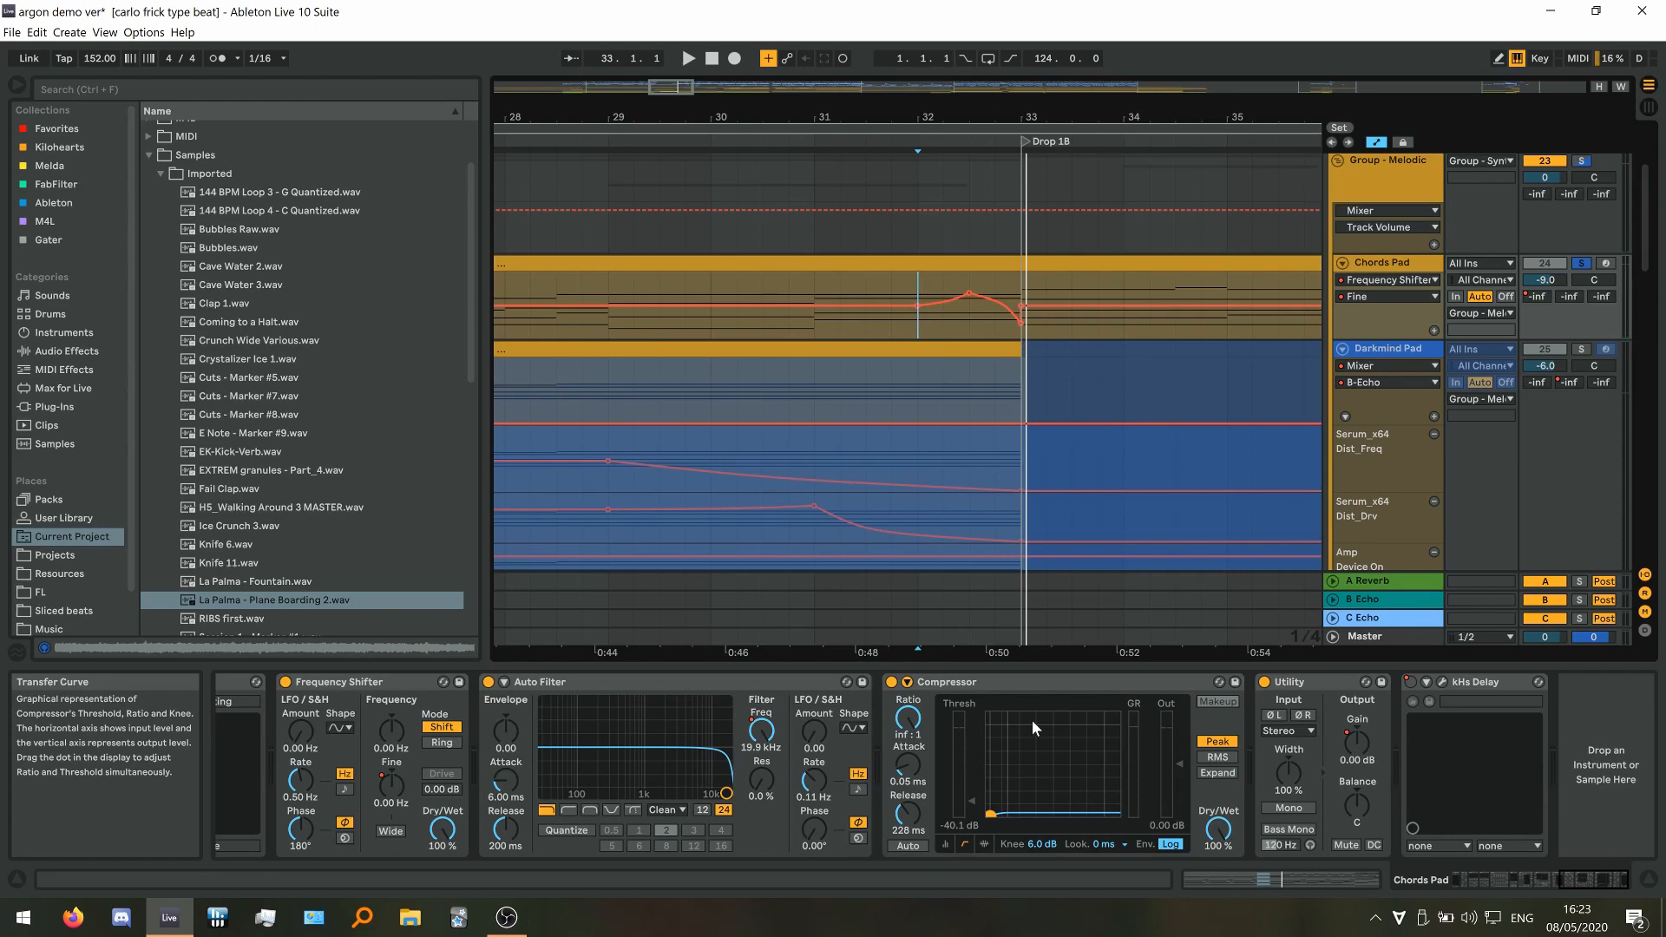
{"action": "left_click", "coordinate": [908, 682]}
{"action": "scroll", "coordinate": [983, 451], "scroll_direction": "down", "scroll_amount": 3}
{"action": "scroll", "coordinate": [1145, 347], "scroll_direction": "up", "scroll_amount": 3}
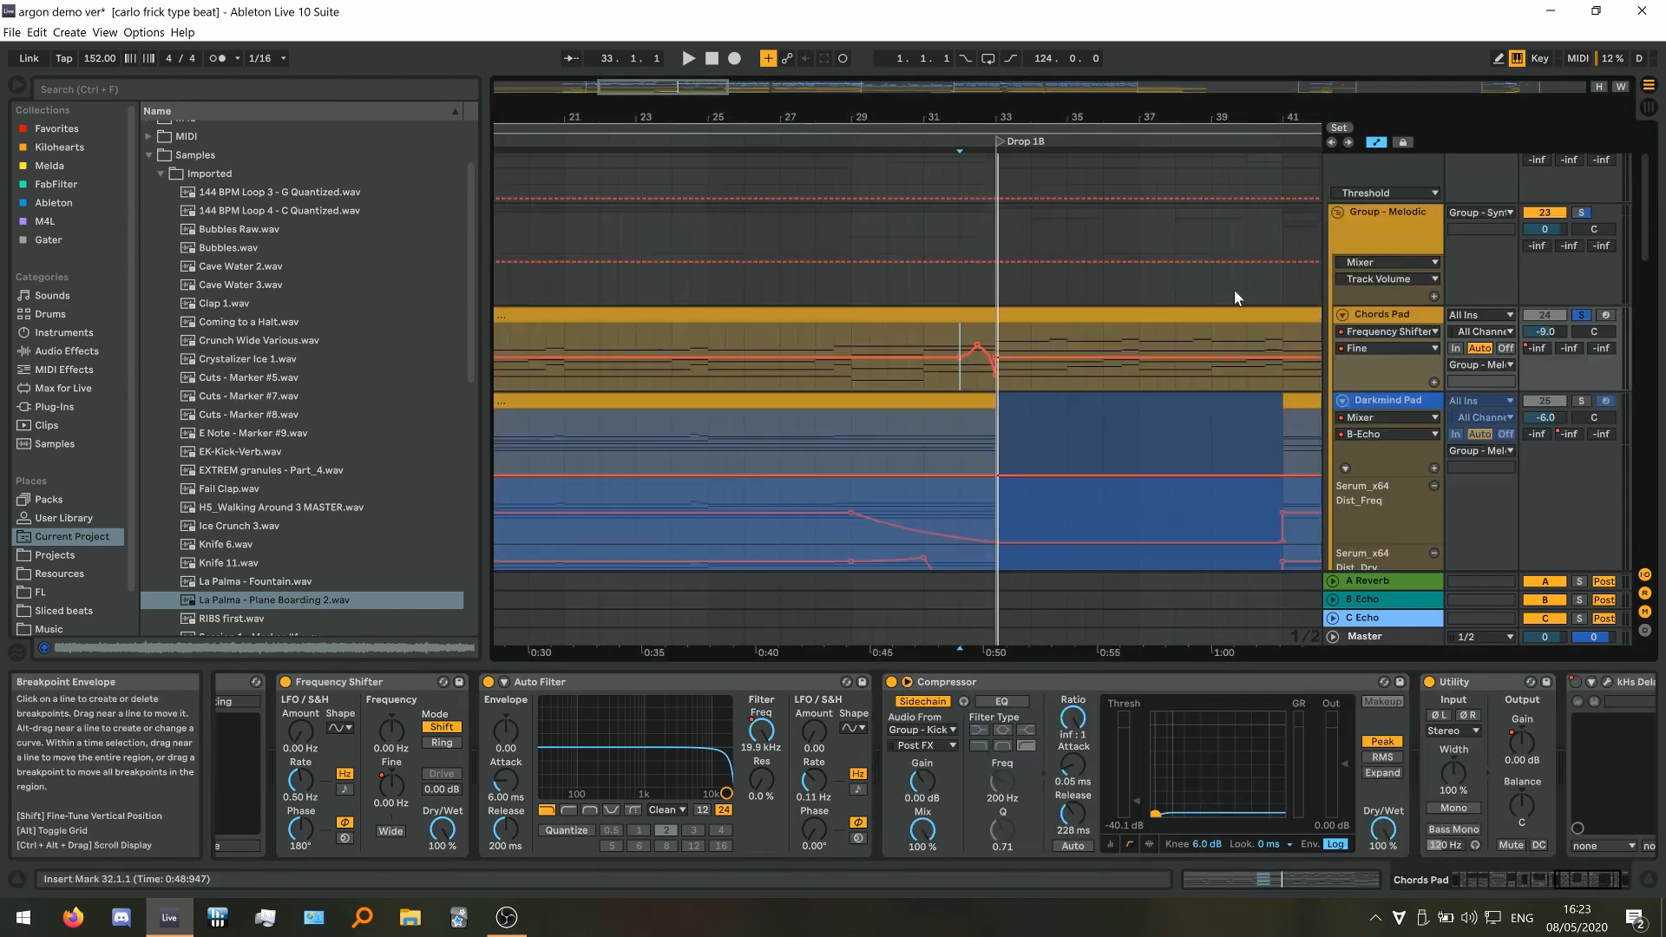
{"action": "left_click", "coordinate": [1341, 245]}
{"action": "scroll", "coordinate": [679, 262], "scroll_direction": "down", "scroll_amount": 3}
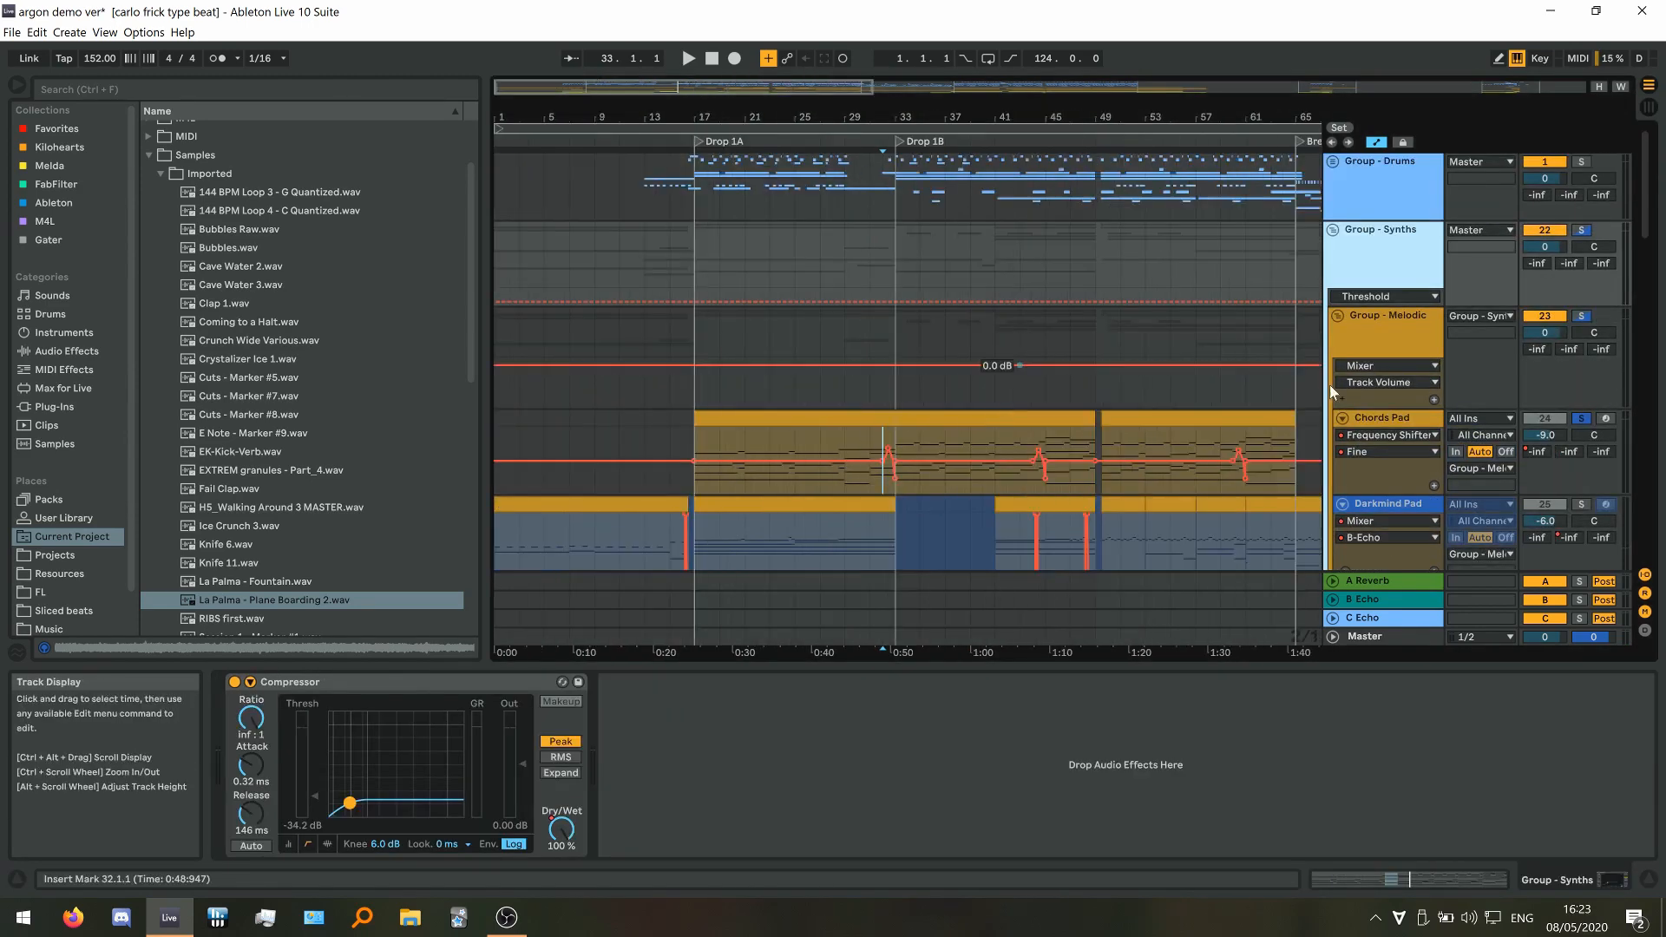
{"action": "left_click", "coordinate": [1382, 418]}
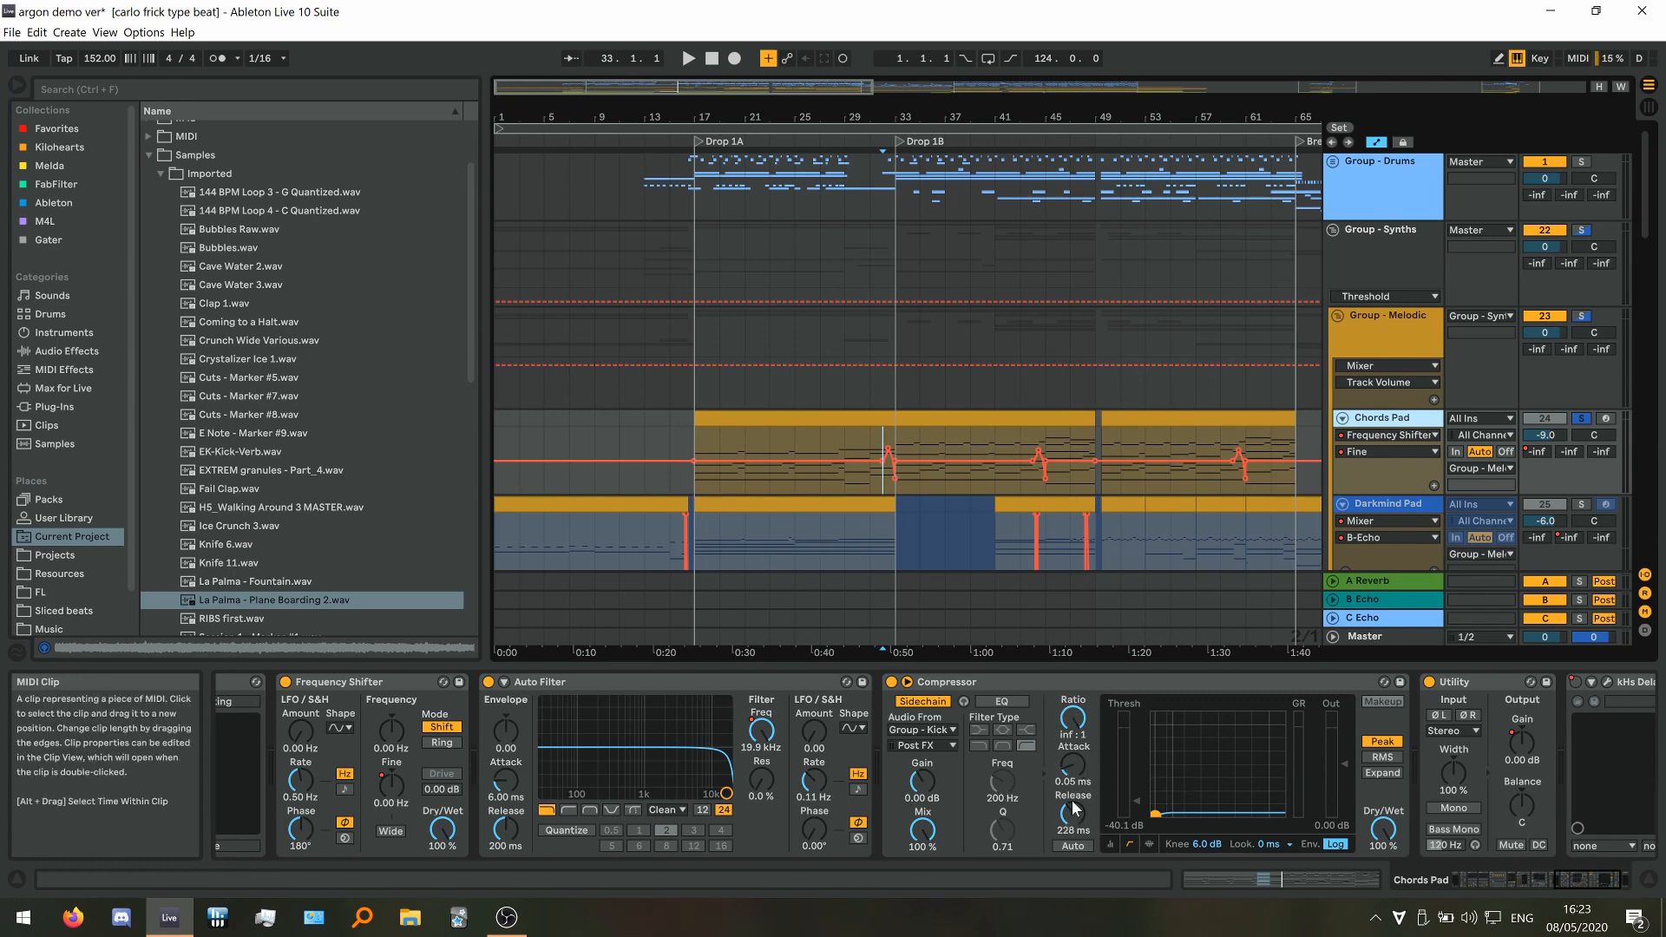
Play the Darkmind Pad from 28.1.1 to hear its Cabinet Dry/Wet automation, and hide the automation lanes
{"action": "scroll", "coordinate": [766, 524], "scroll_direction": "up", "scroll_amount": 3}
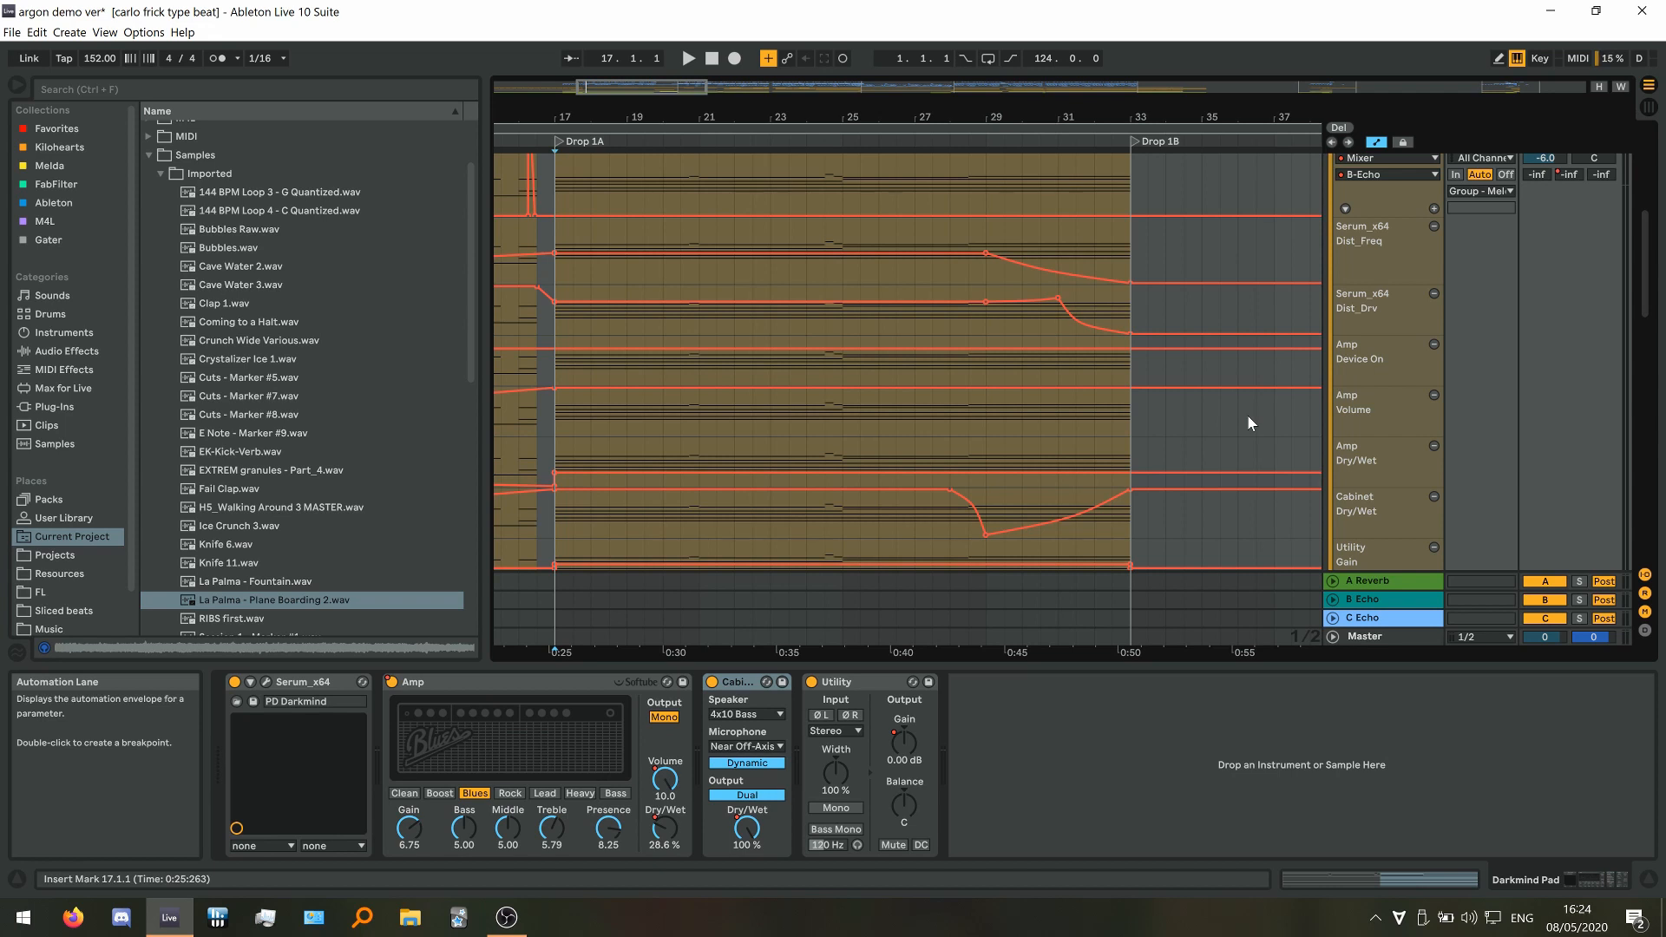
{"action": "left_click", "coordinate": [949, 519]}
{"action": "key", "text": "space"}
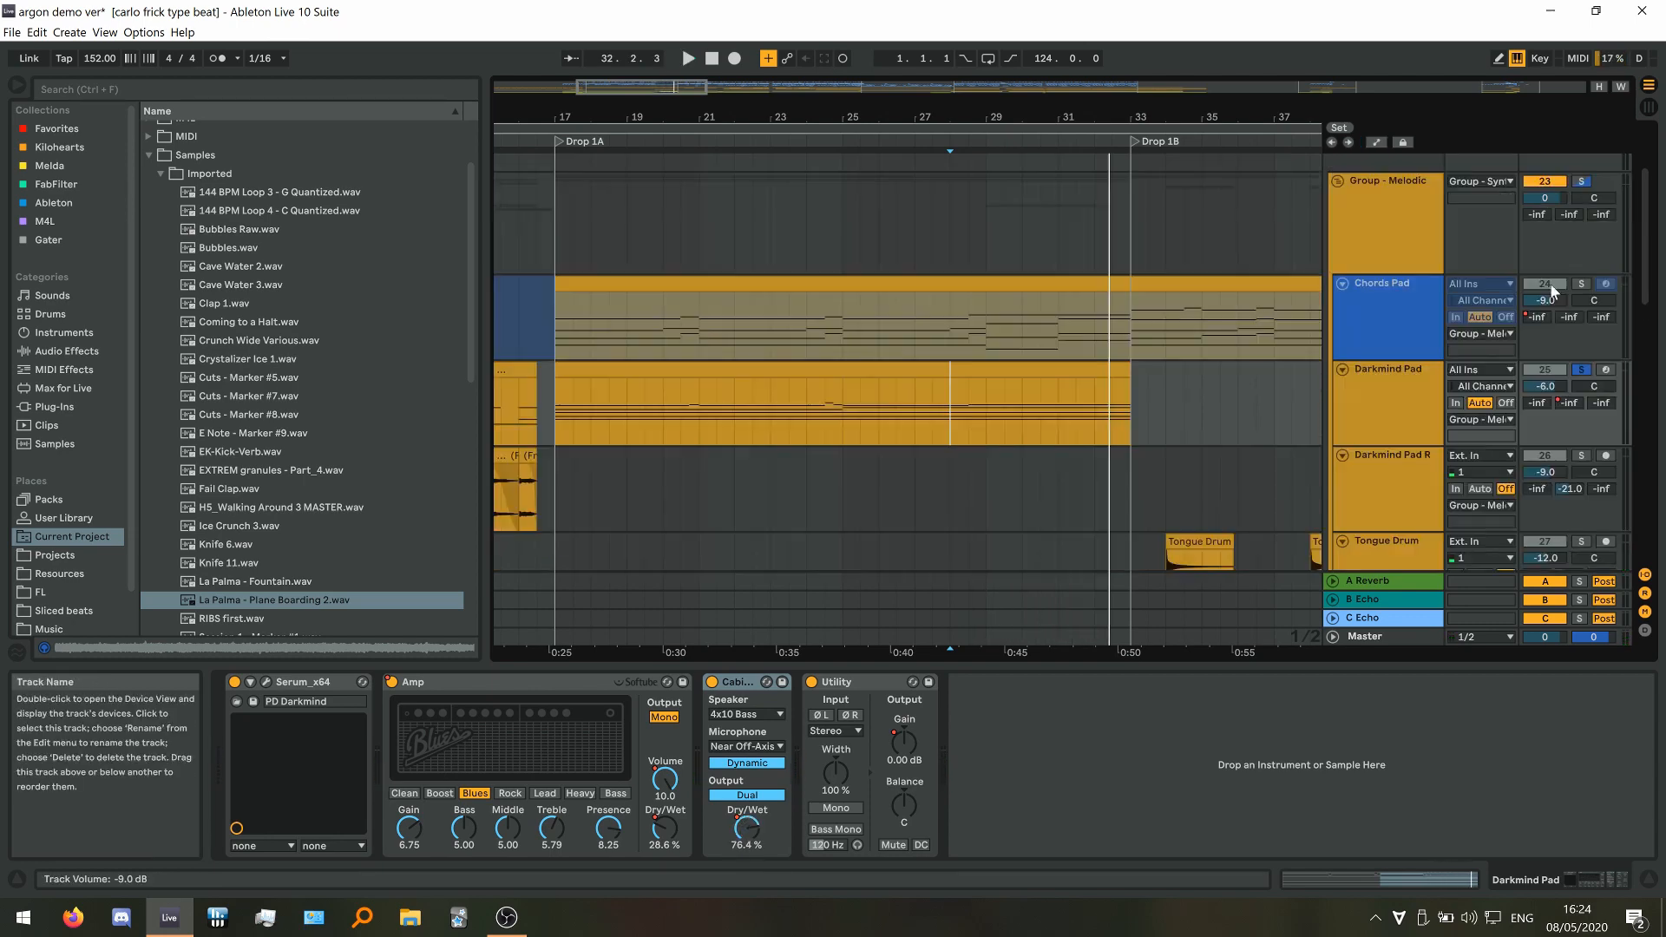
{"action": "key", "text": "a"}
{"action": "key", "text": "space"}
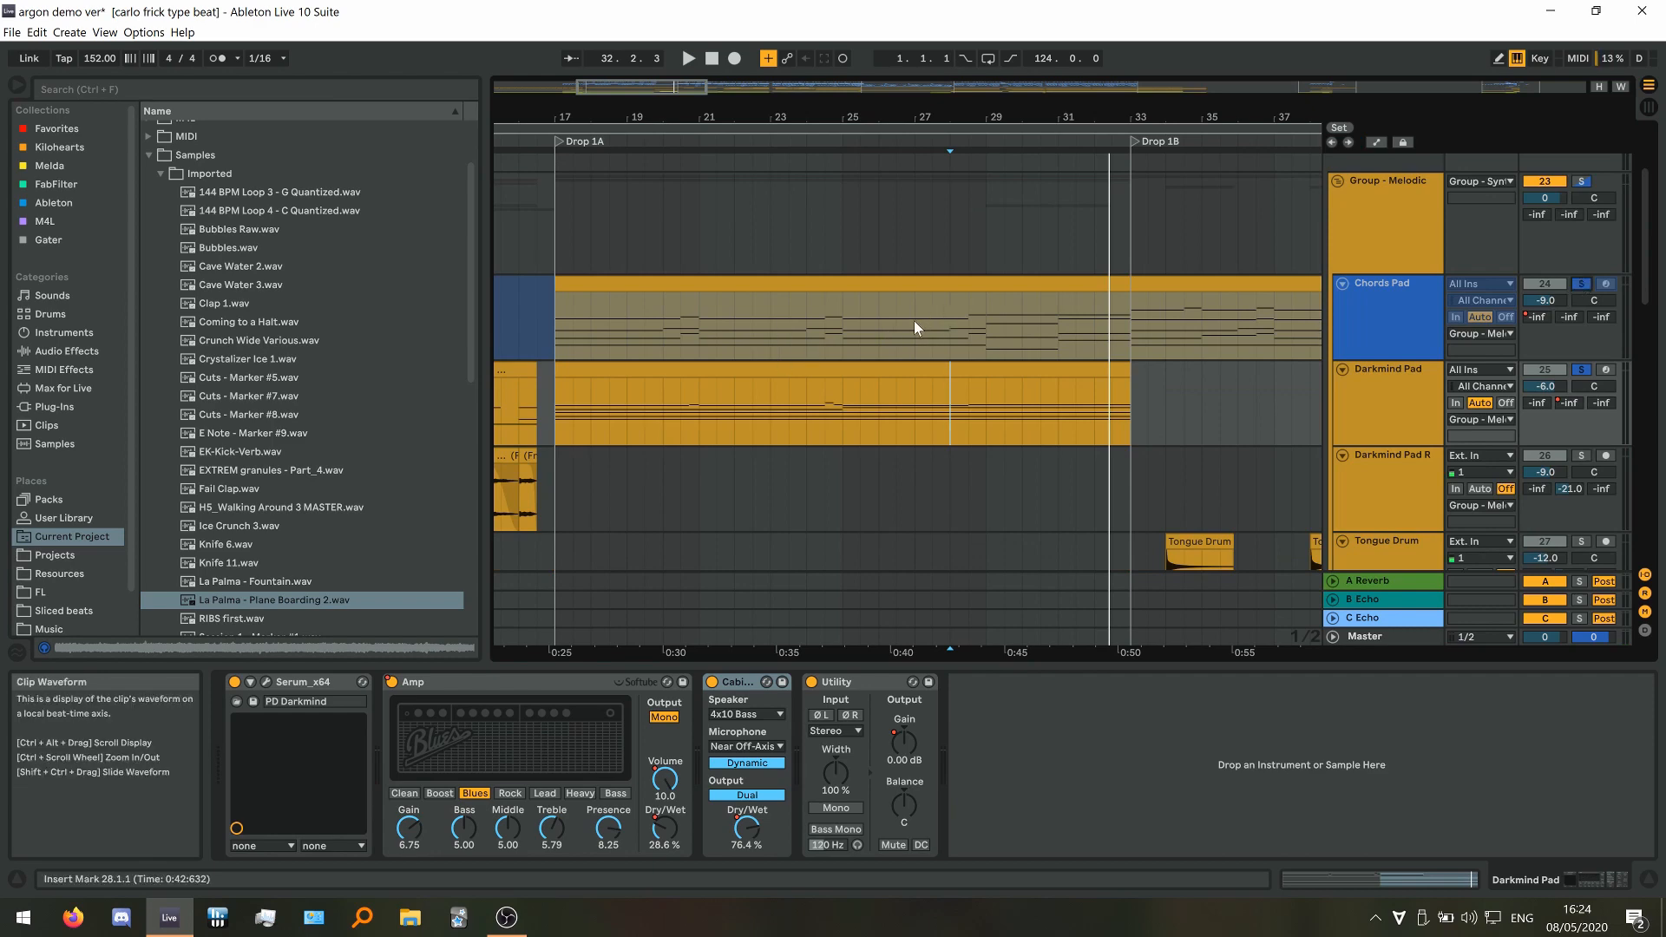
Undo the unfreezing of Darkmind Pad and play it together with Chords Pad, both soloed, from 27.1.1
{"action": "left_click", "coordinate": [914, 321]}
{"action": "left_click", "coordinate": [37, 32]}
{"action": "left_click", "coordinate": [52, 50]}
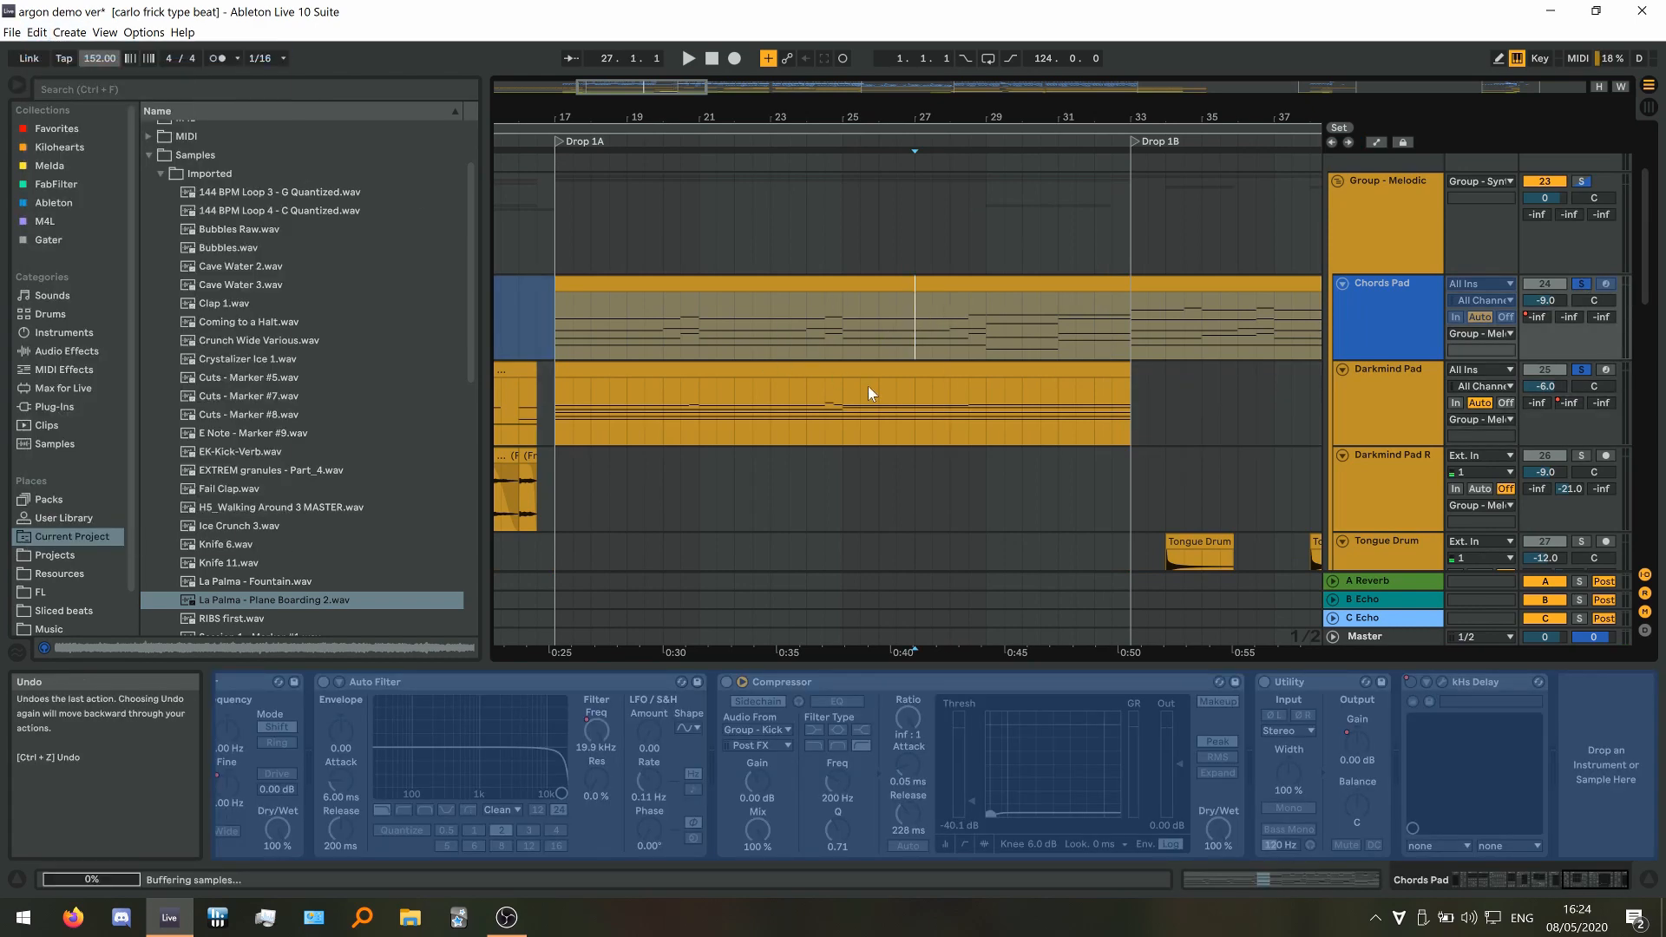
{"action": "left_click", "coordinate": [924, 397]}
{"action": "key", "text": "space"}
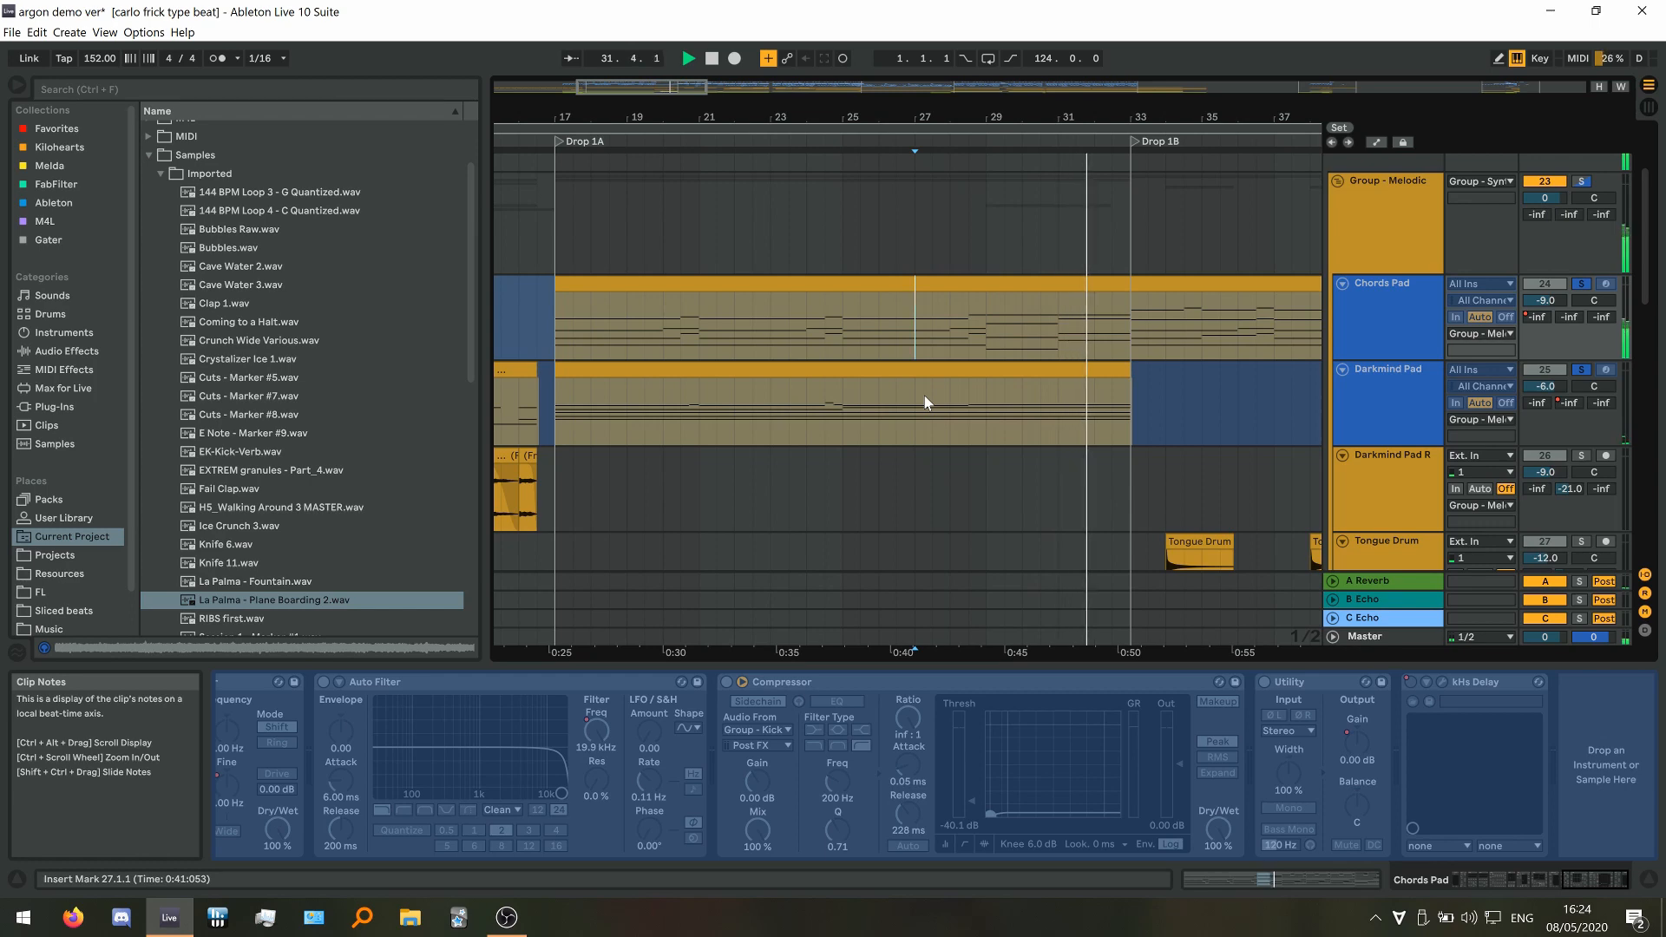
Solo the Double Bass track and play its E Note - Marker #9 clip from 29.1.1
{"action": "key", "text": "space"}
{"action": "scroll", "coordinate": [925, 398], "scroll_direction": "down", "scroll_amount": 5}
{"action": "left_click", "coordinate": [983, 284]}
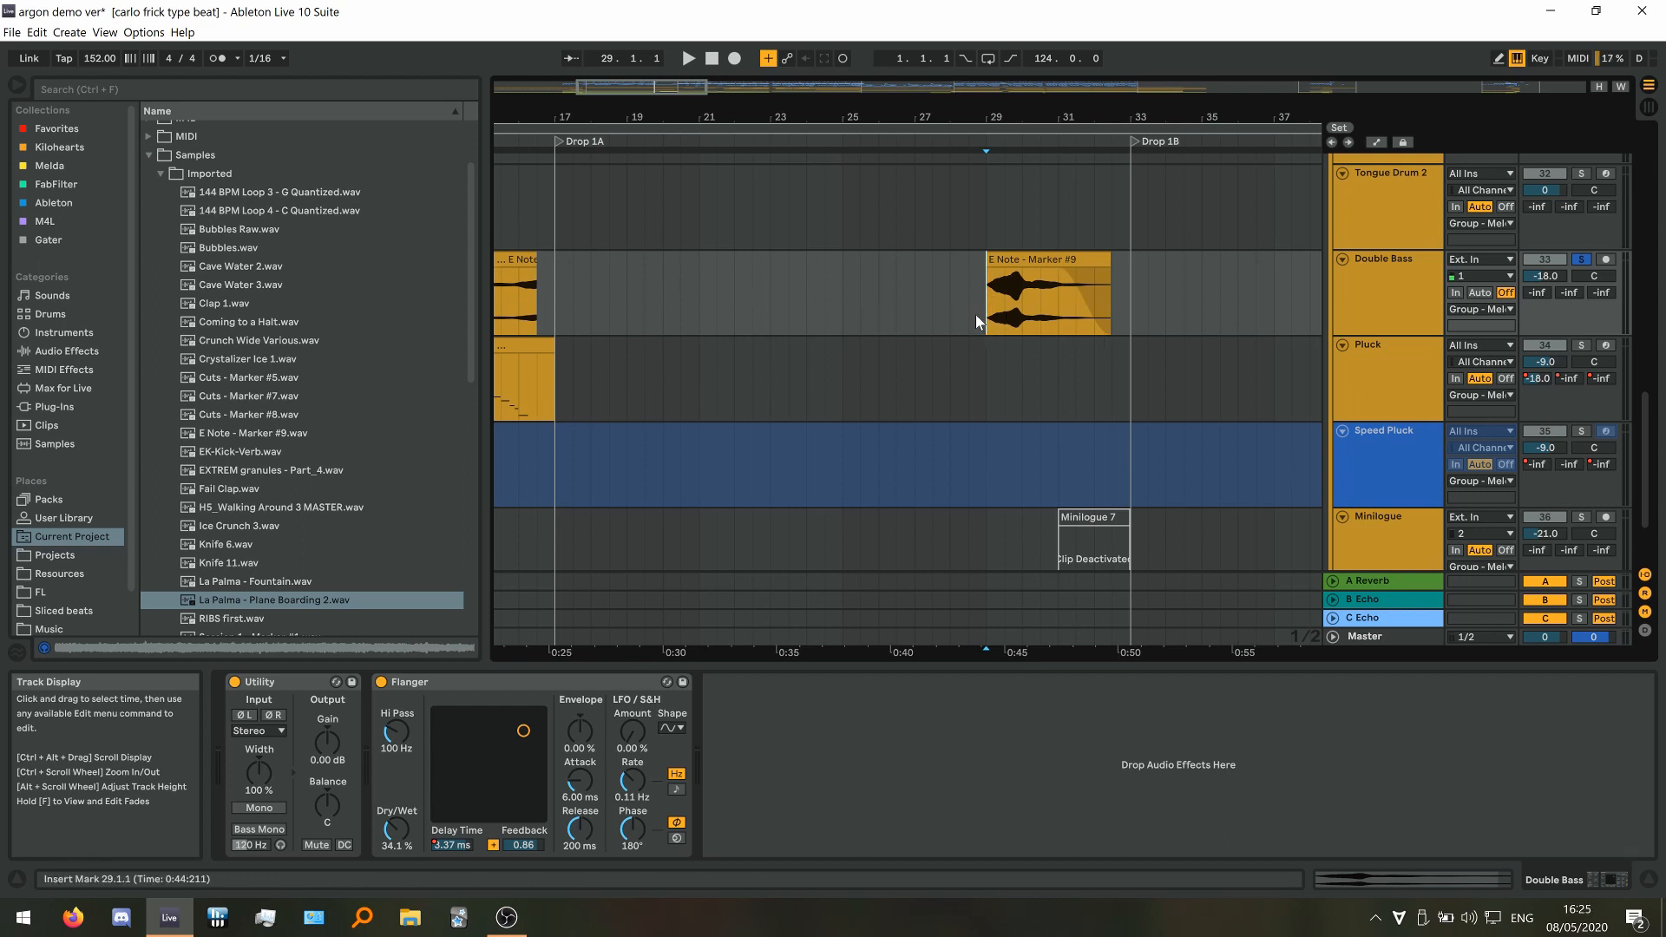
{"action": "key", "text": "space"}
{"action": "scroll", "coordinate": [1165, 306], "scroll_direction": "down", "scroll_amount": 1}
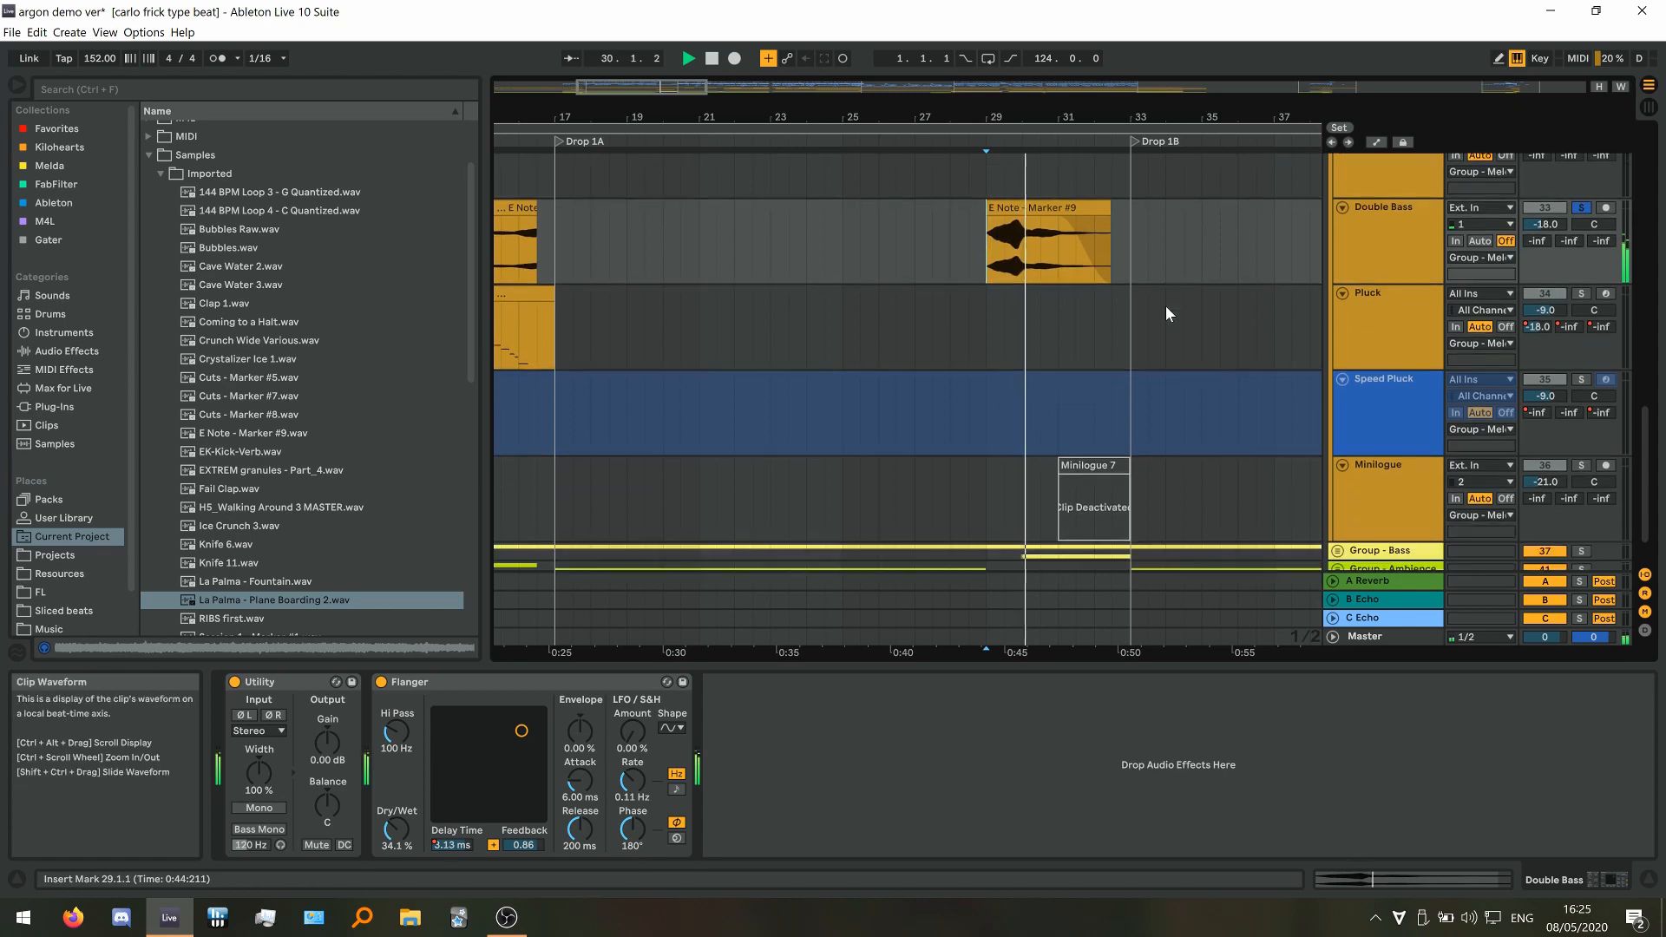
{"action": "scroll", "coordinate": [1180, 332], "scroll_direction": "down", "scroll_amount": 1}
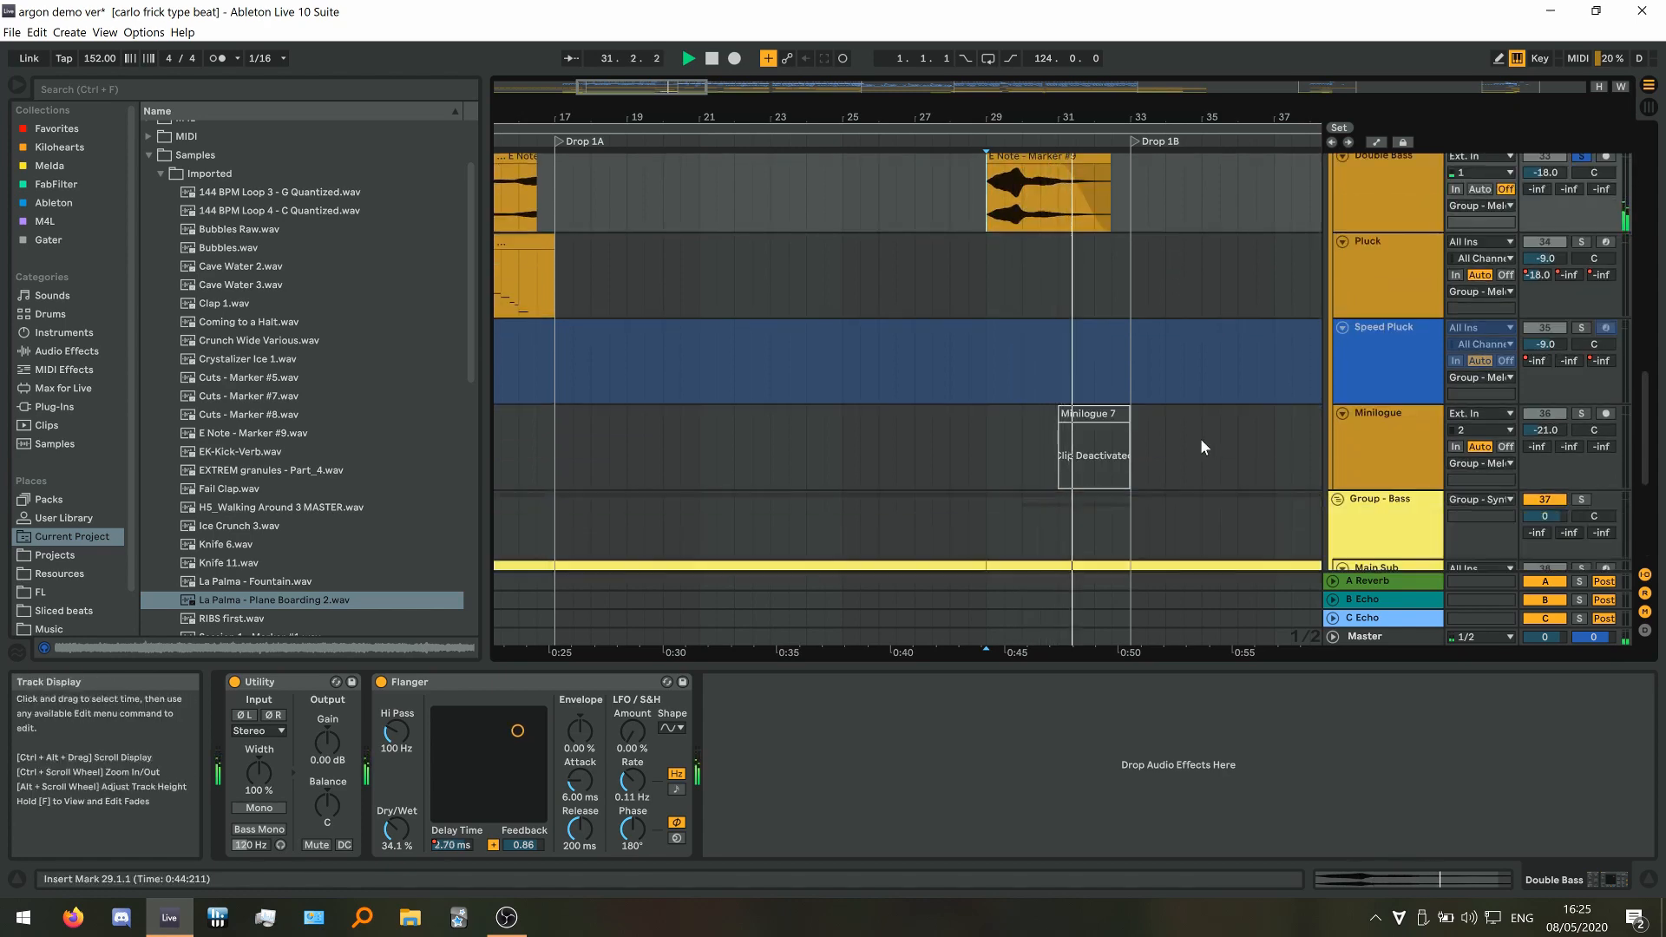
{"action": "scroll", "coordinate": [1200, 439], "scroll_direction": "down", "scroll_amount": 6}
{"action": "key", "text": "space"}
Solo the Neuro track and play its E Rundown_5 clip from 30.1.1
{"action": "left_click", "coordinate": [1562, 431]}
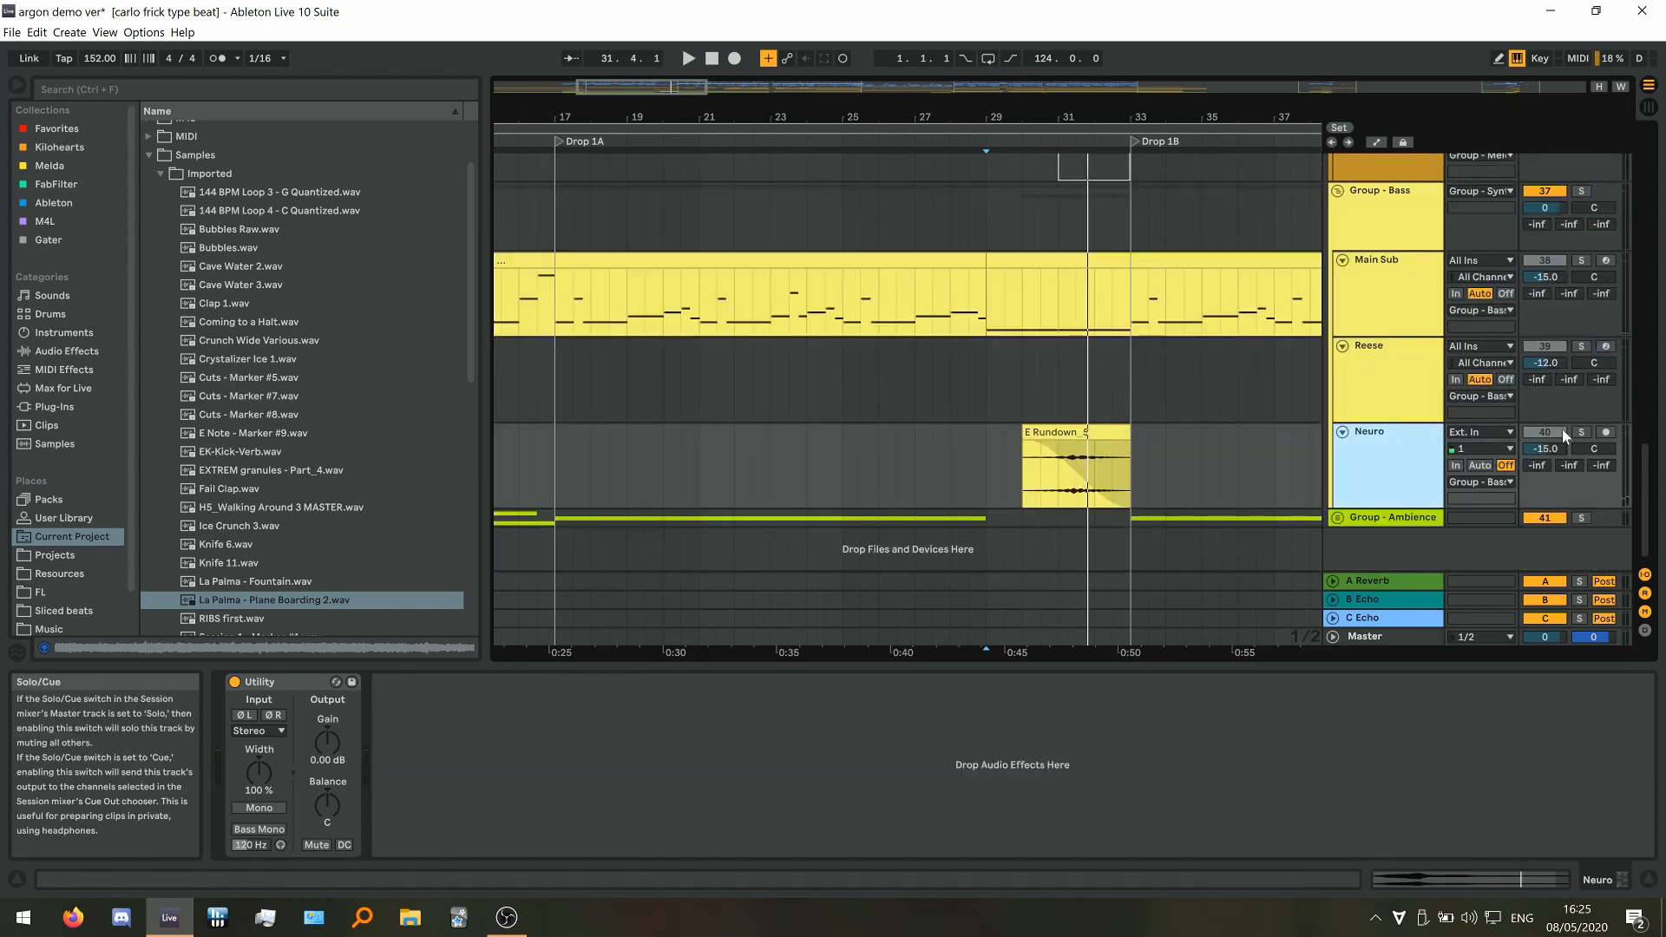
{"action": "left_click", "coordinate": [1581, 431]}
{"action": "left_click", "coordinate": [1037, 469]}
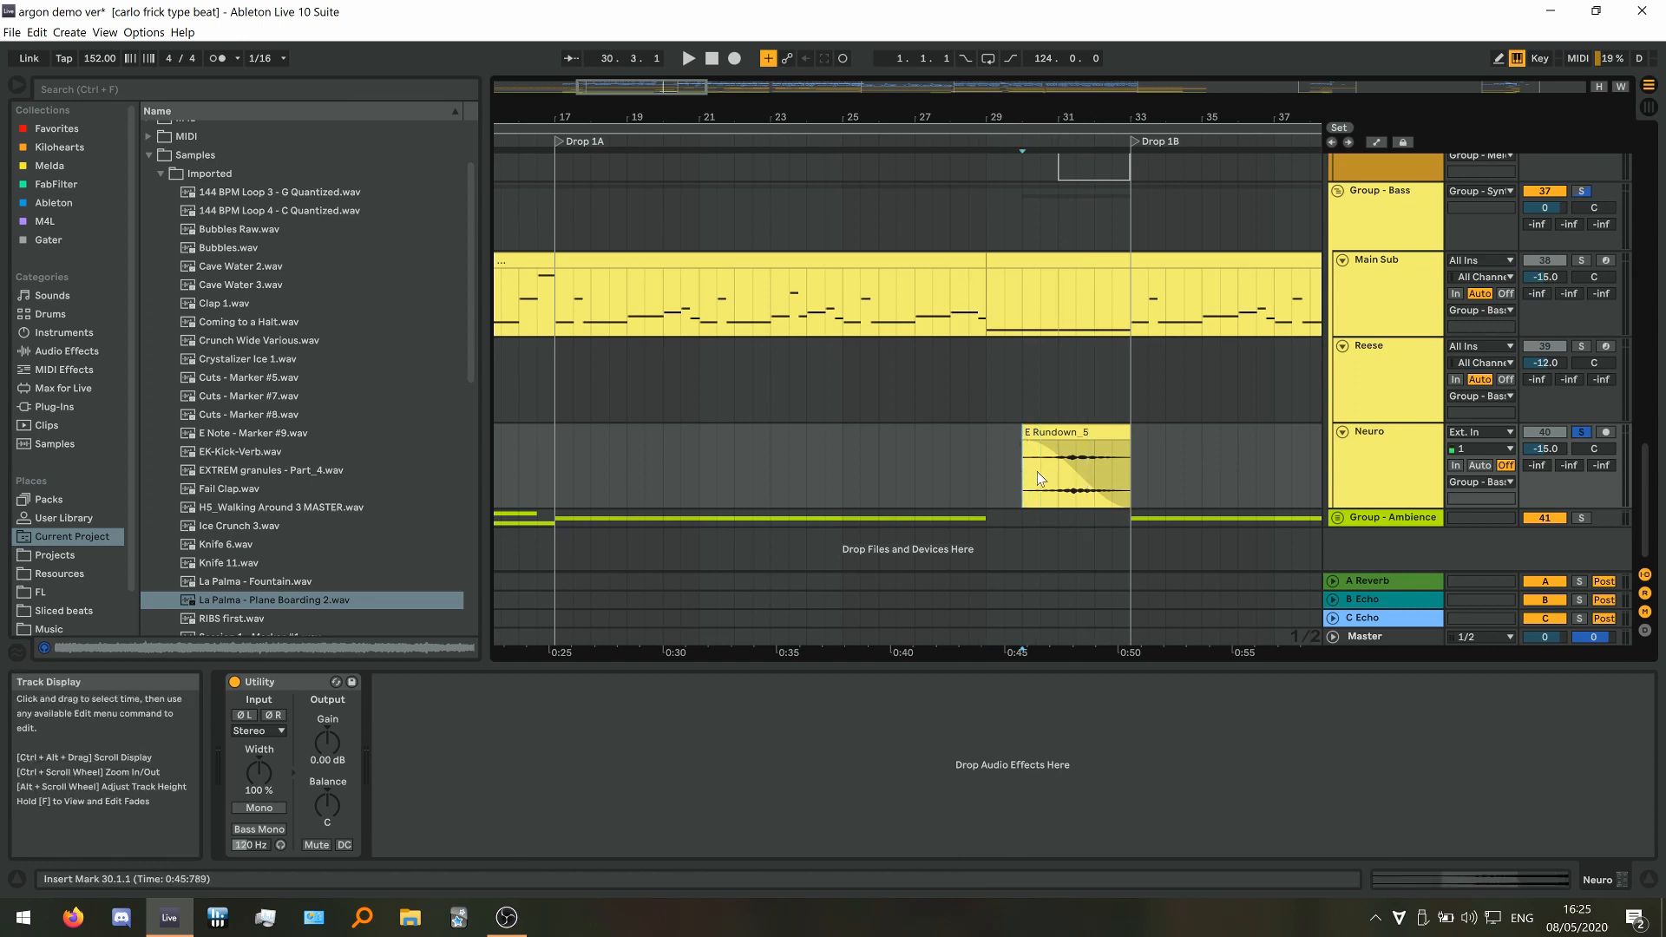
{"action": "scroll", "coordinate": [1078, 485], "scroll_direction": "up", "scroll_amount": 3}
{"action": "scroll", "coordinate": [965, 474], "scroll_direction": "down", "scroll_amount": 3}
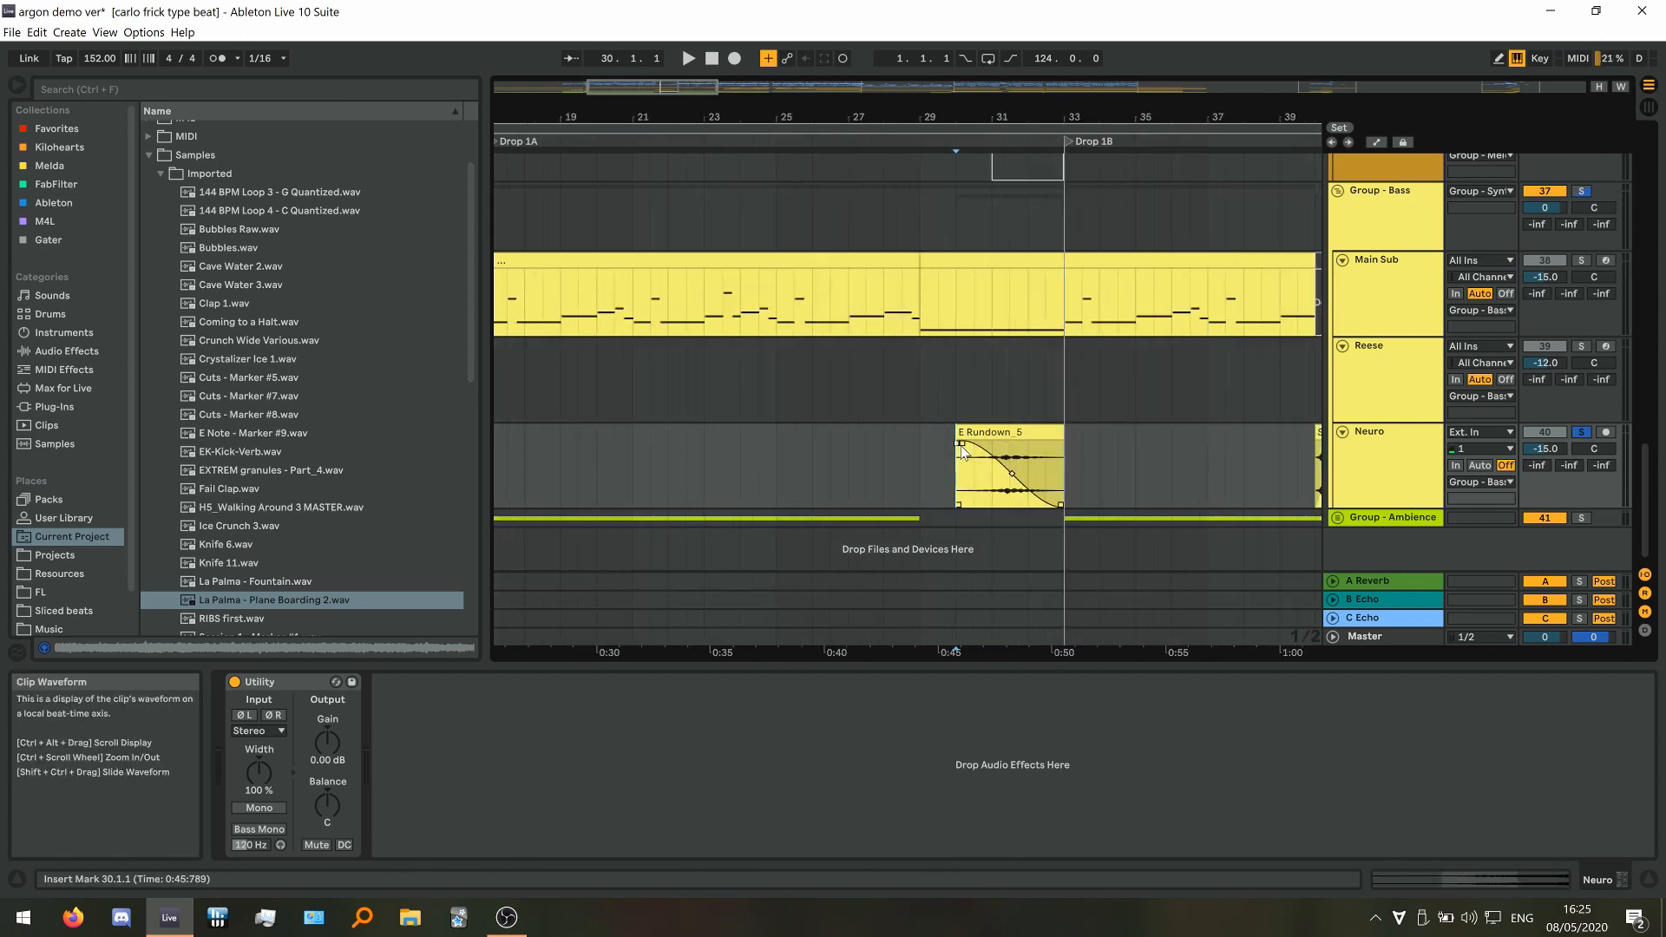
{"action": "key", "text": "space"}
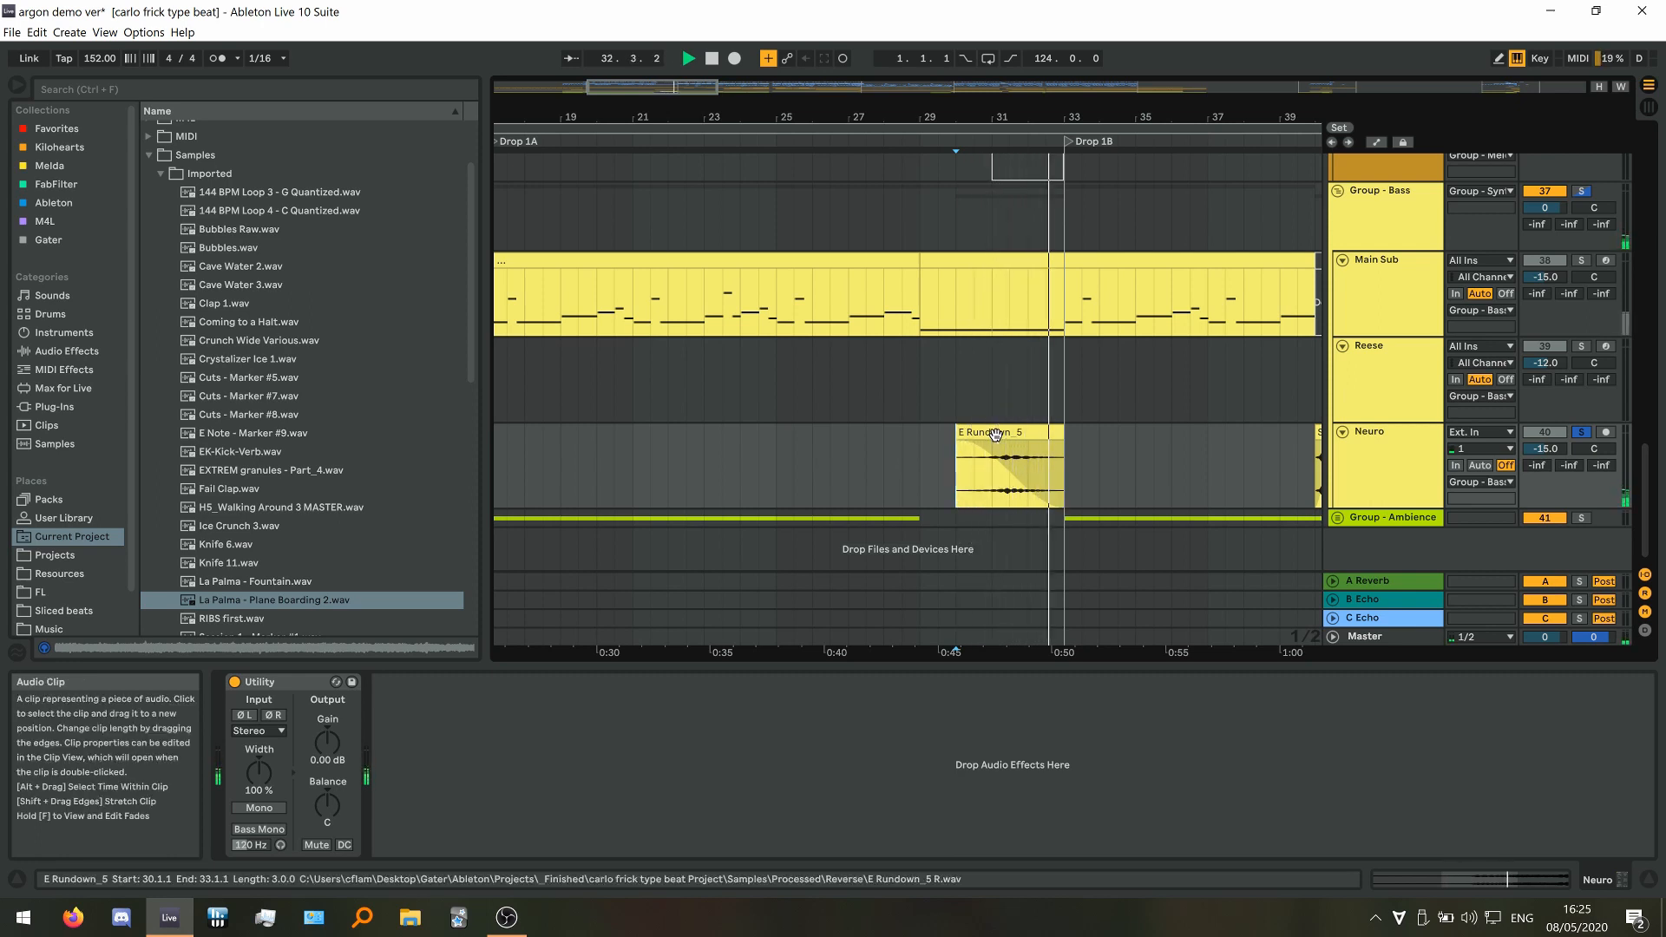
Locate the E Rundown_5 clip's reversed sample in the browser, preview it, and set the Neuro track's insert marker at 29.1.1
{"action": "right_click", "coordinate": [996, 434]}
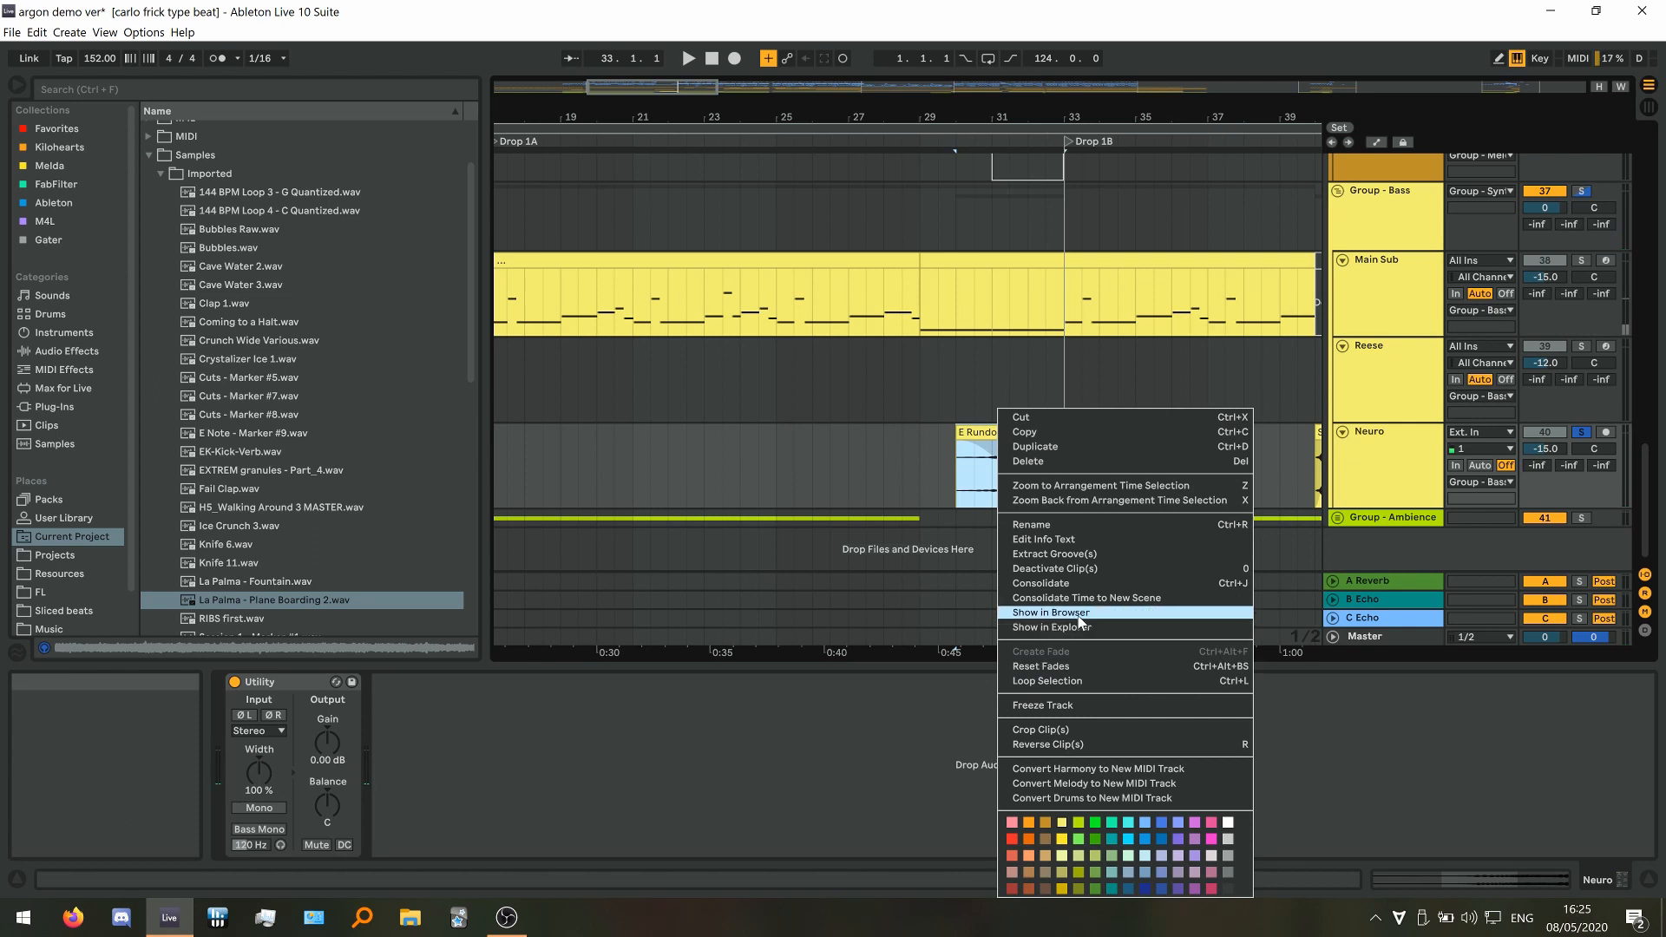
{"action": "left_click", "coordinate": [1079, 612]}
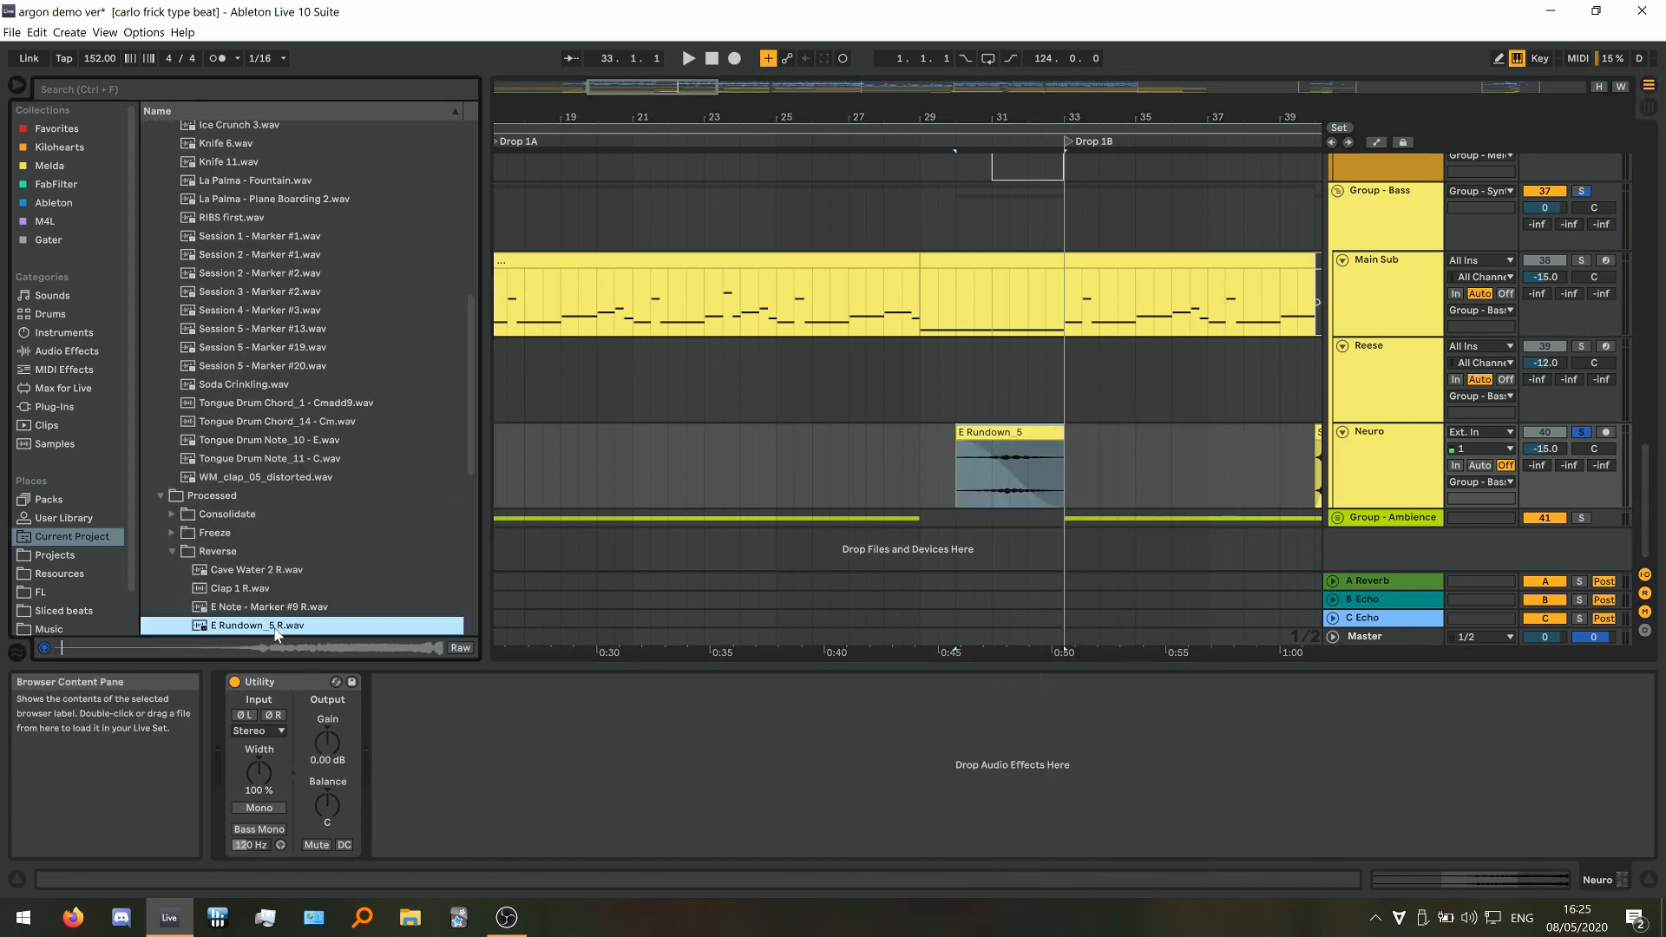
{"action": "scroll", "coordinate": [304, 559], "scroll_direction": "down", "scroll_amount": 2}
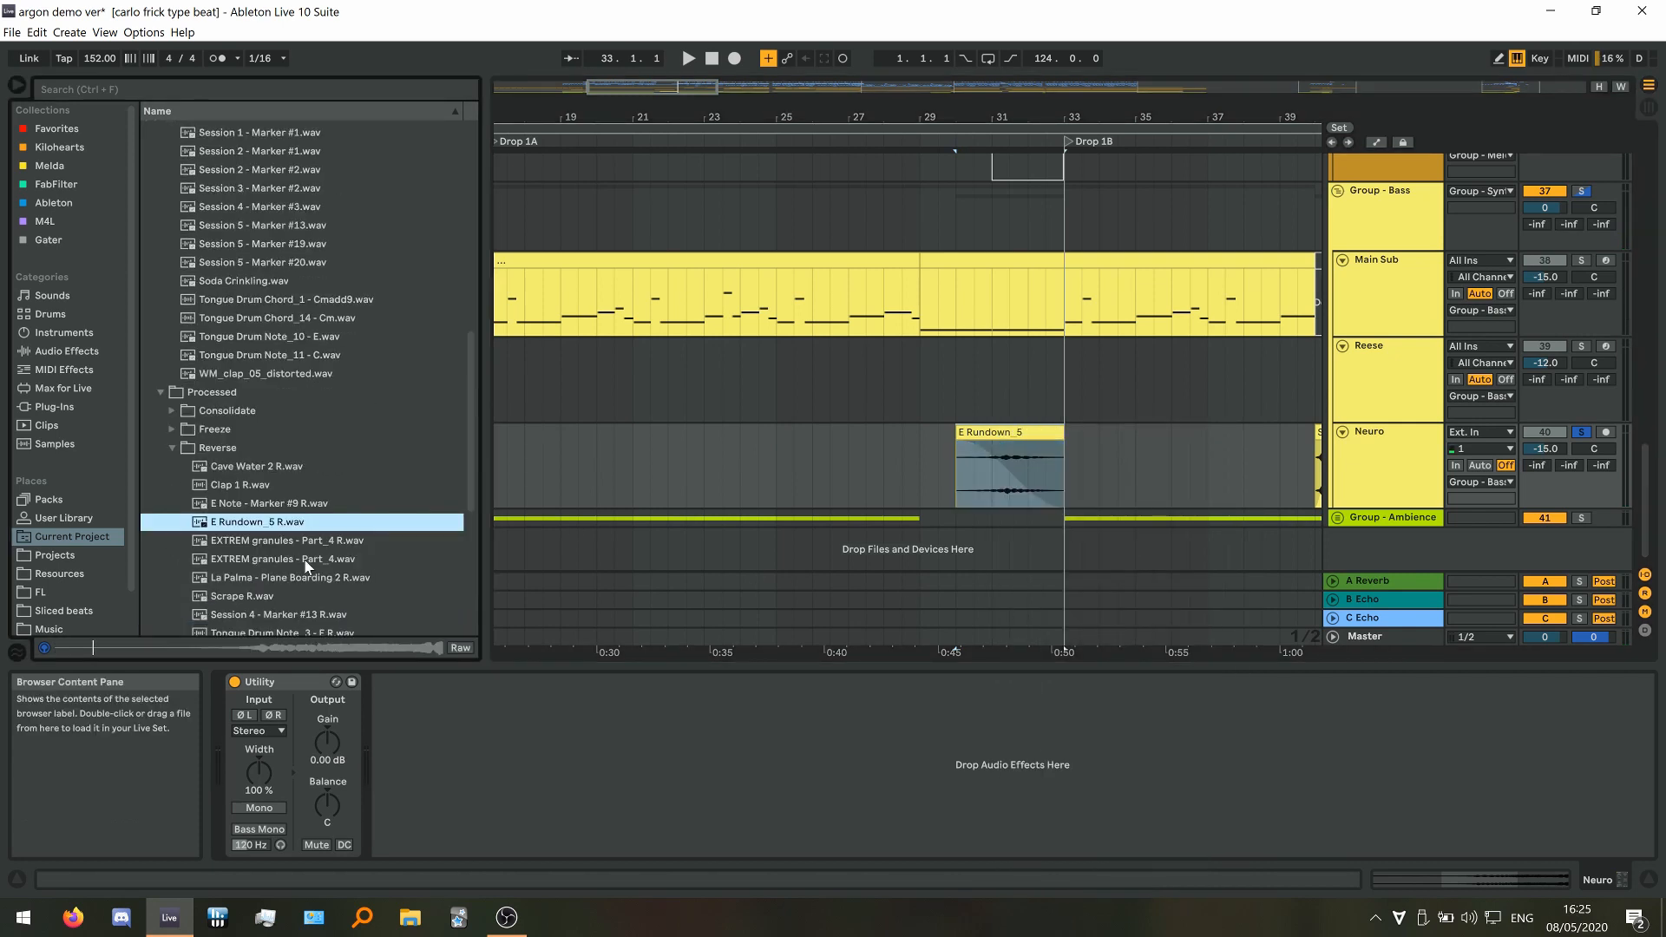
{"action": "left_click", "coordinate": [230, 651]}
{"action": "left_click", "coordinate": [920, 462]}
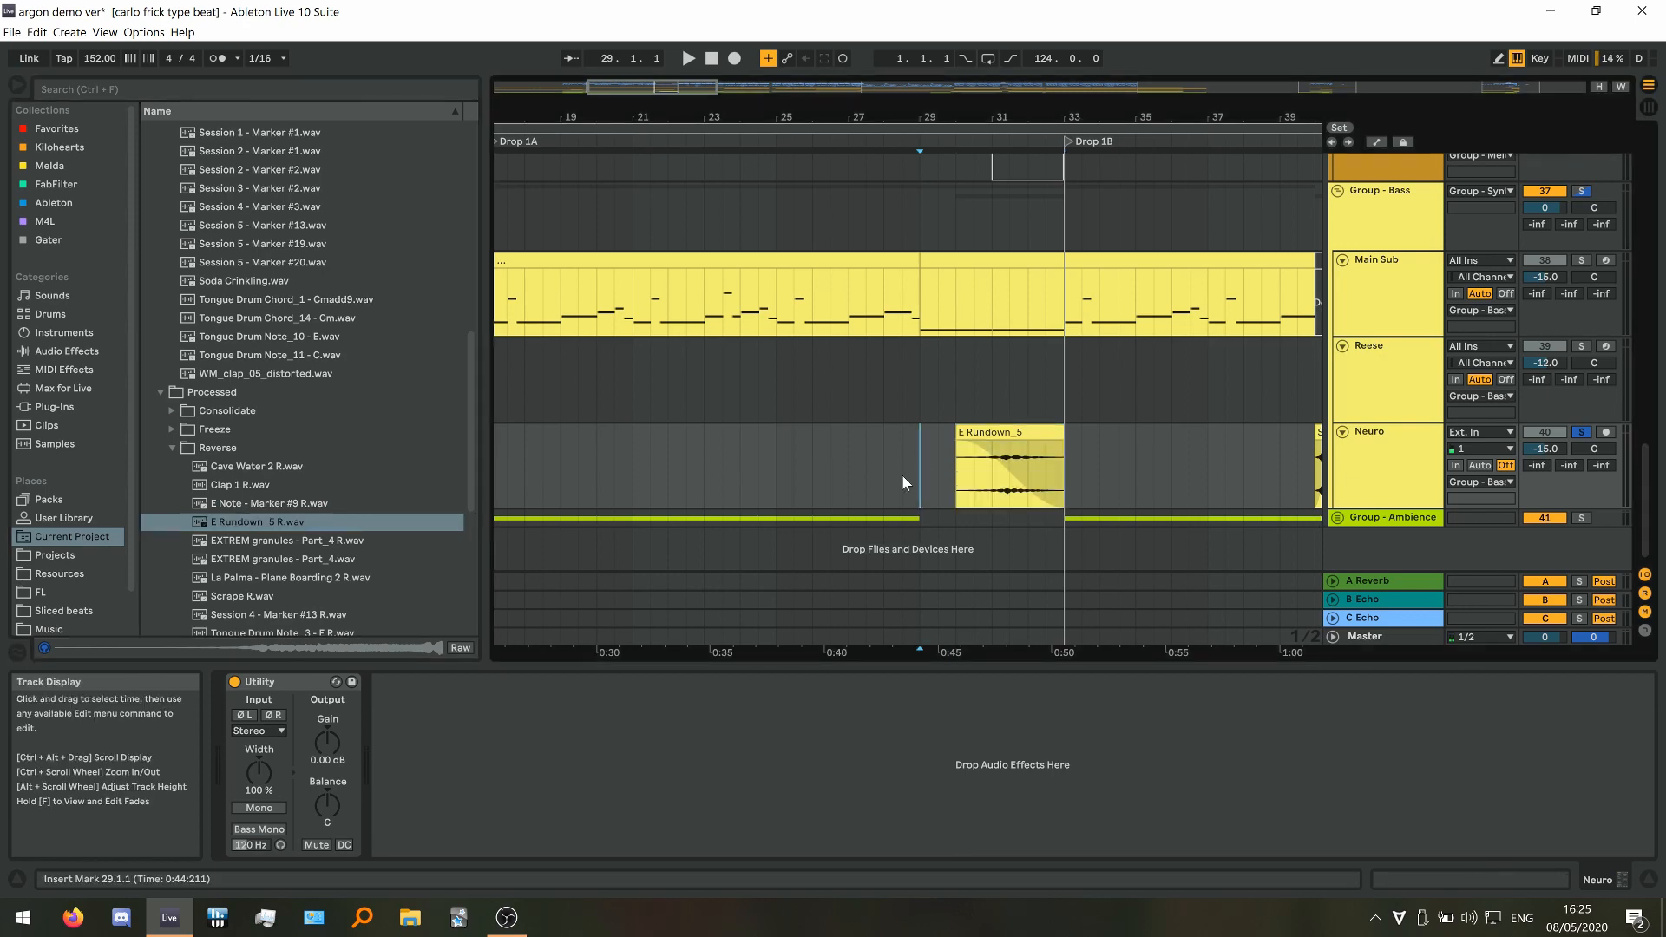
Show the Main Sub's automation lanes, play the track soloed from 29.1.1 into Drop 1B, and hide the lanes
{"action": "scroll", "coordinate": [913, 436], "scroll_direction": "down", "scroll_amount": 4}
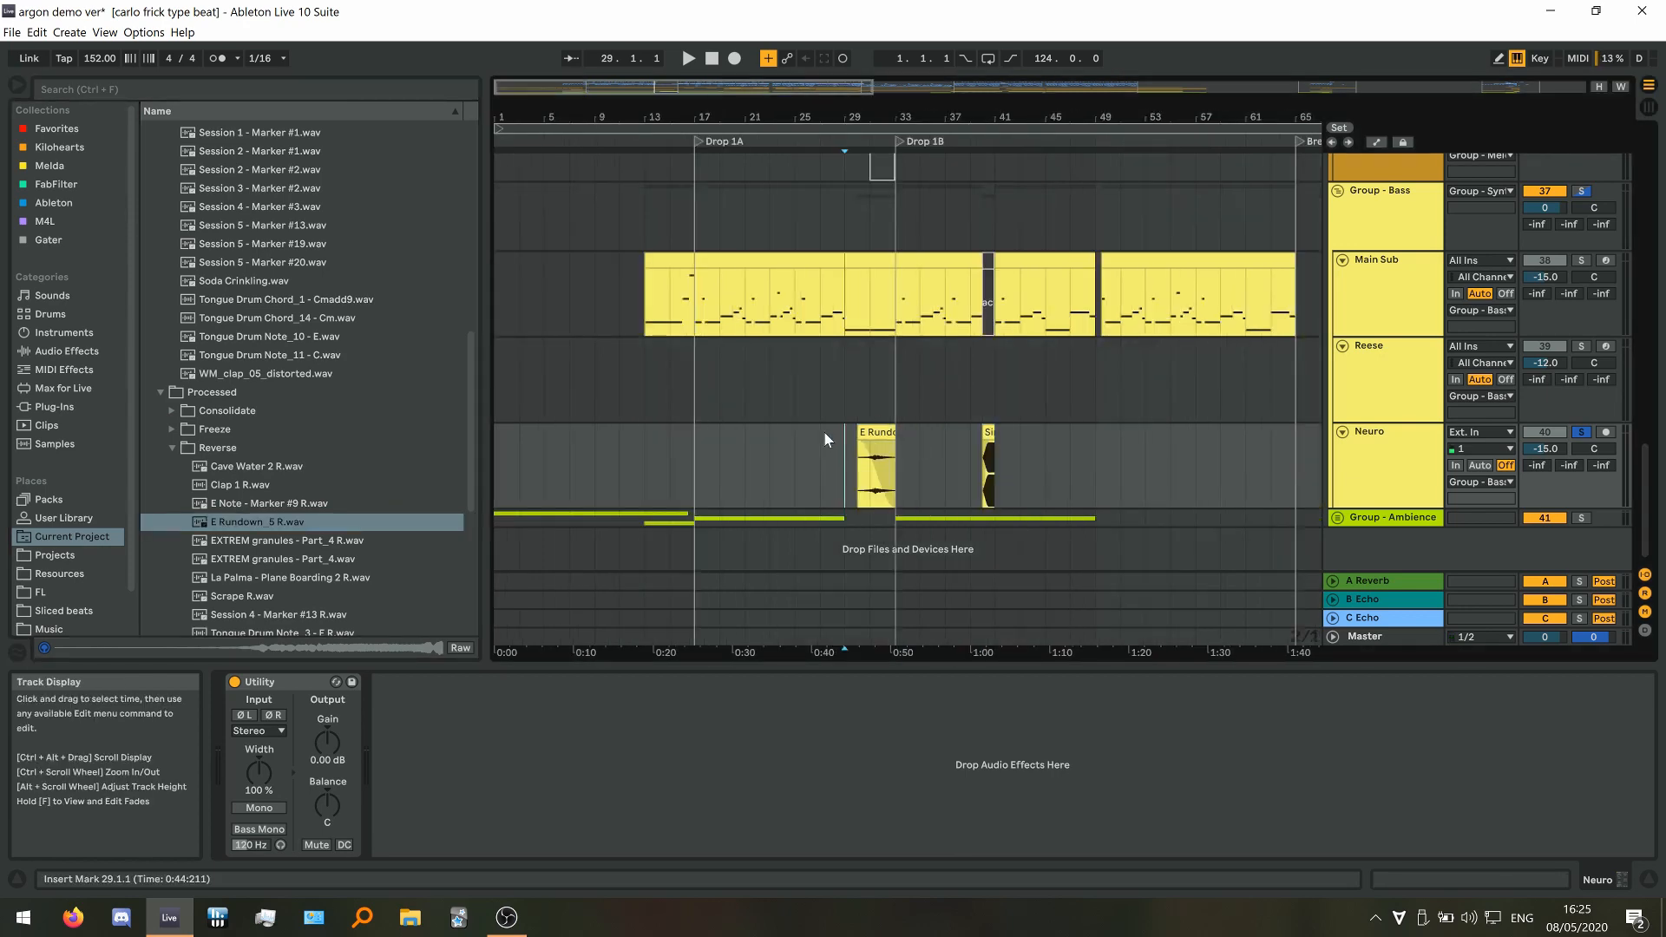
{"action": "left_click", "coordinate": [701, 291]}
{"action": "key", "text": "a"}
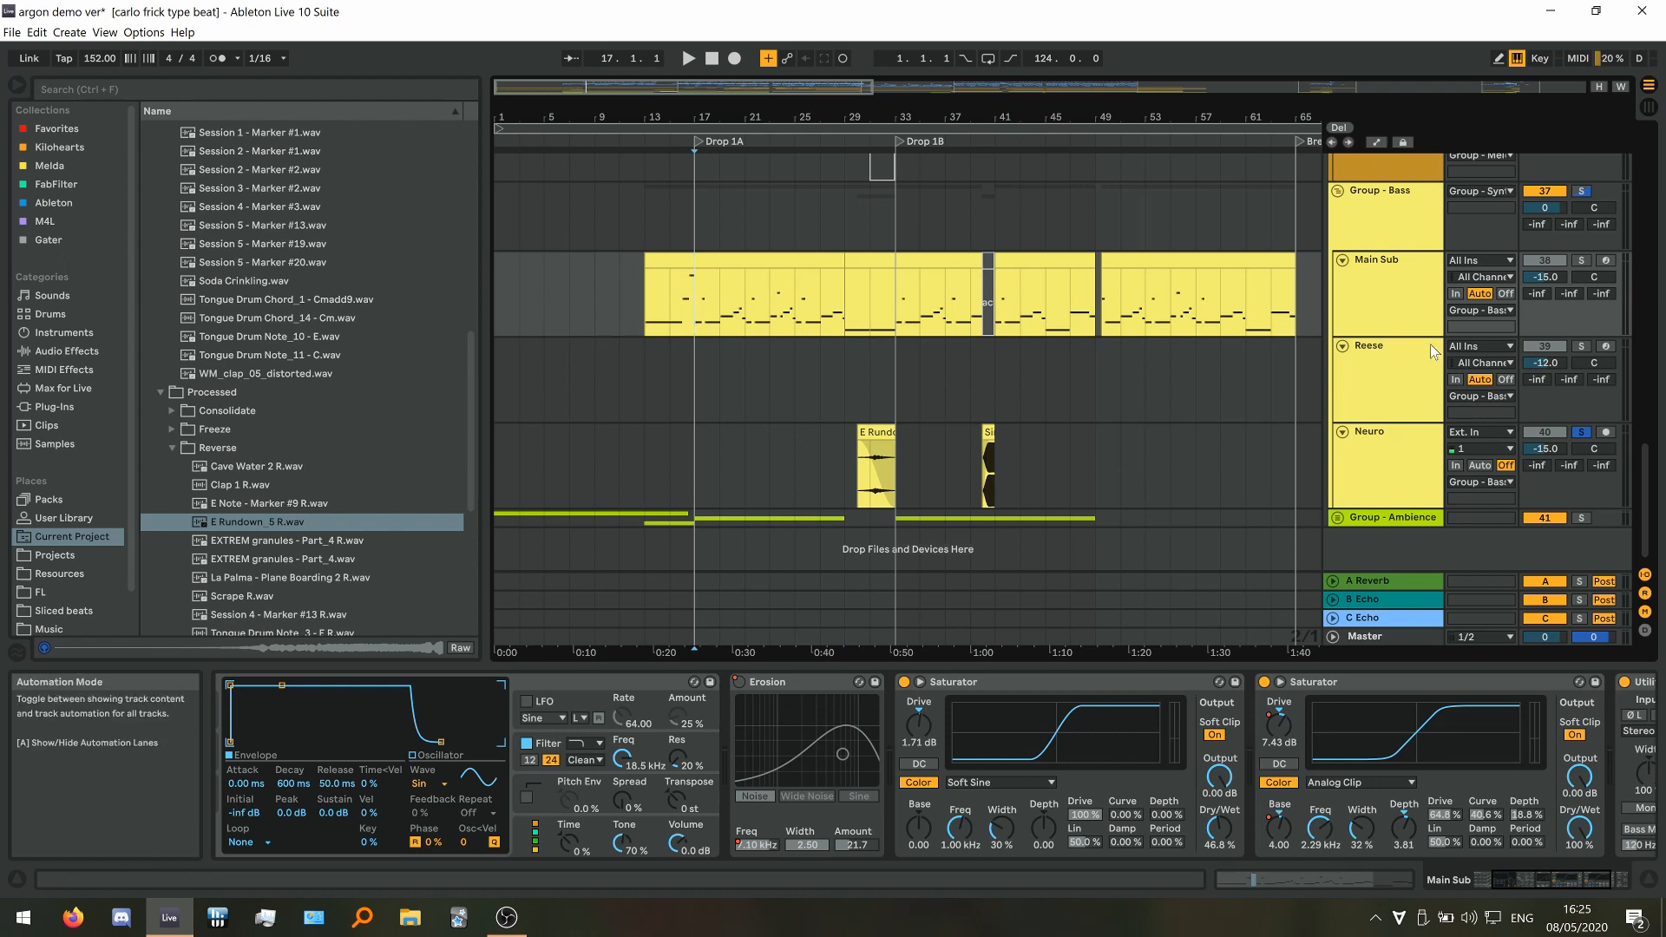
{"action": "left_click", "coordinate": [1580, 260]}
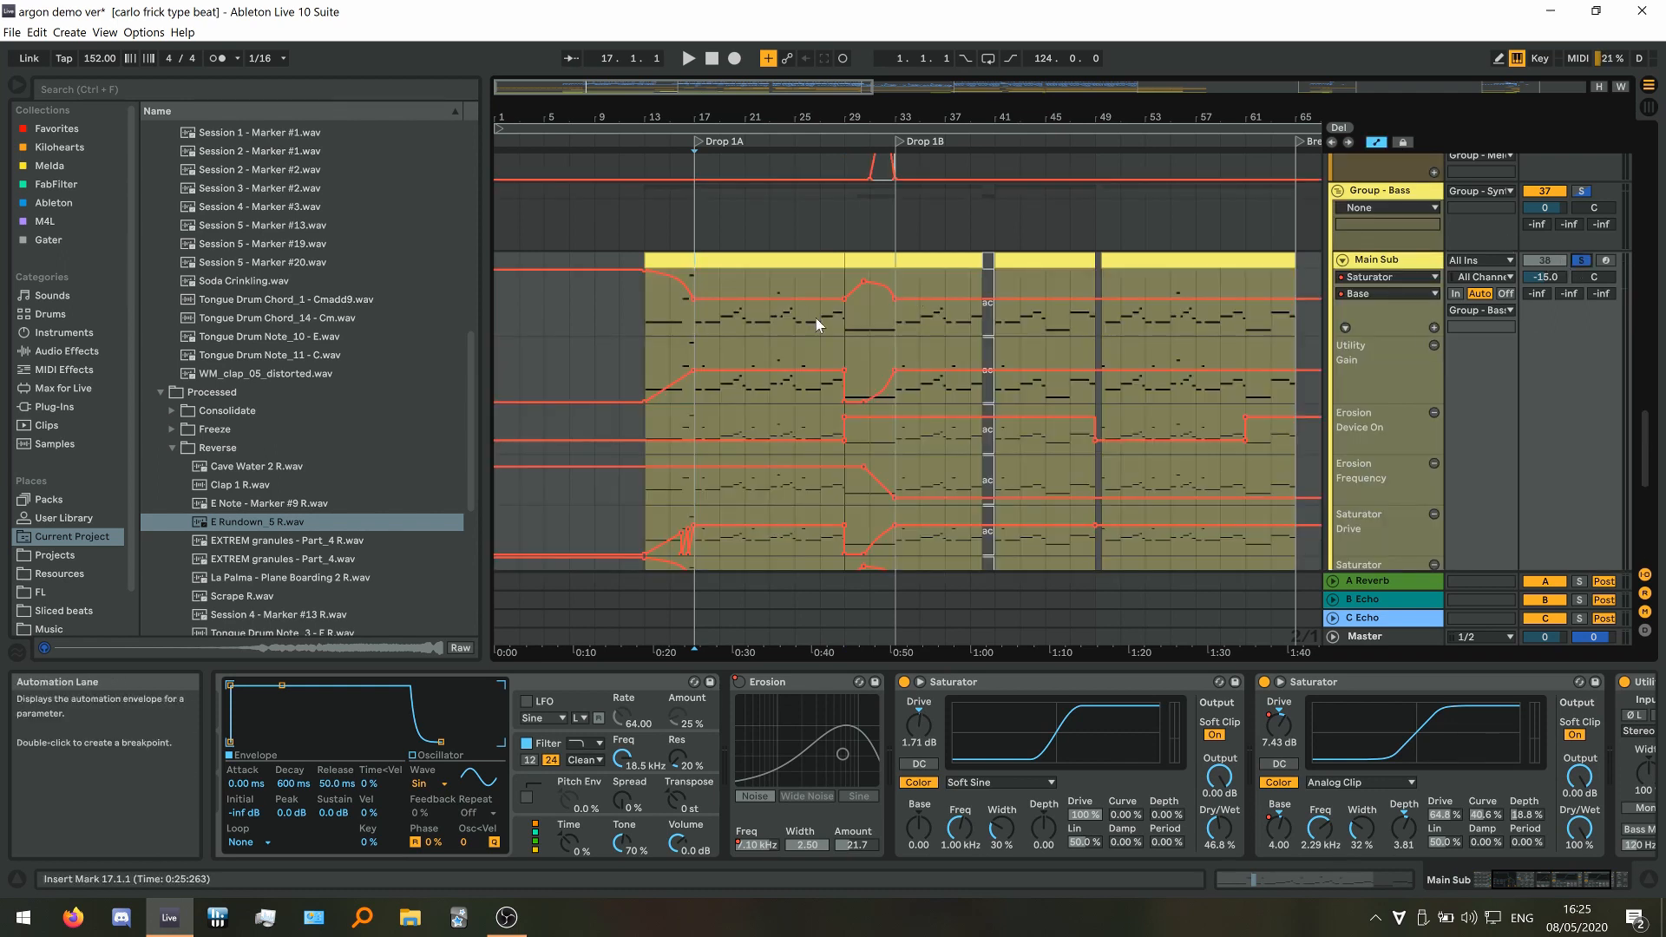
{"action": "left_click", "coordinate": [849, 335]}
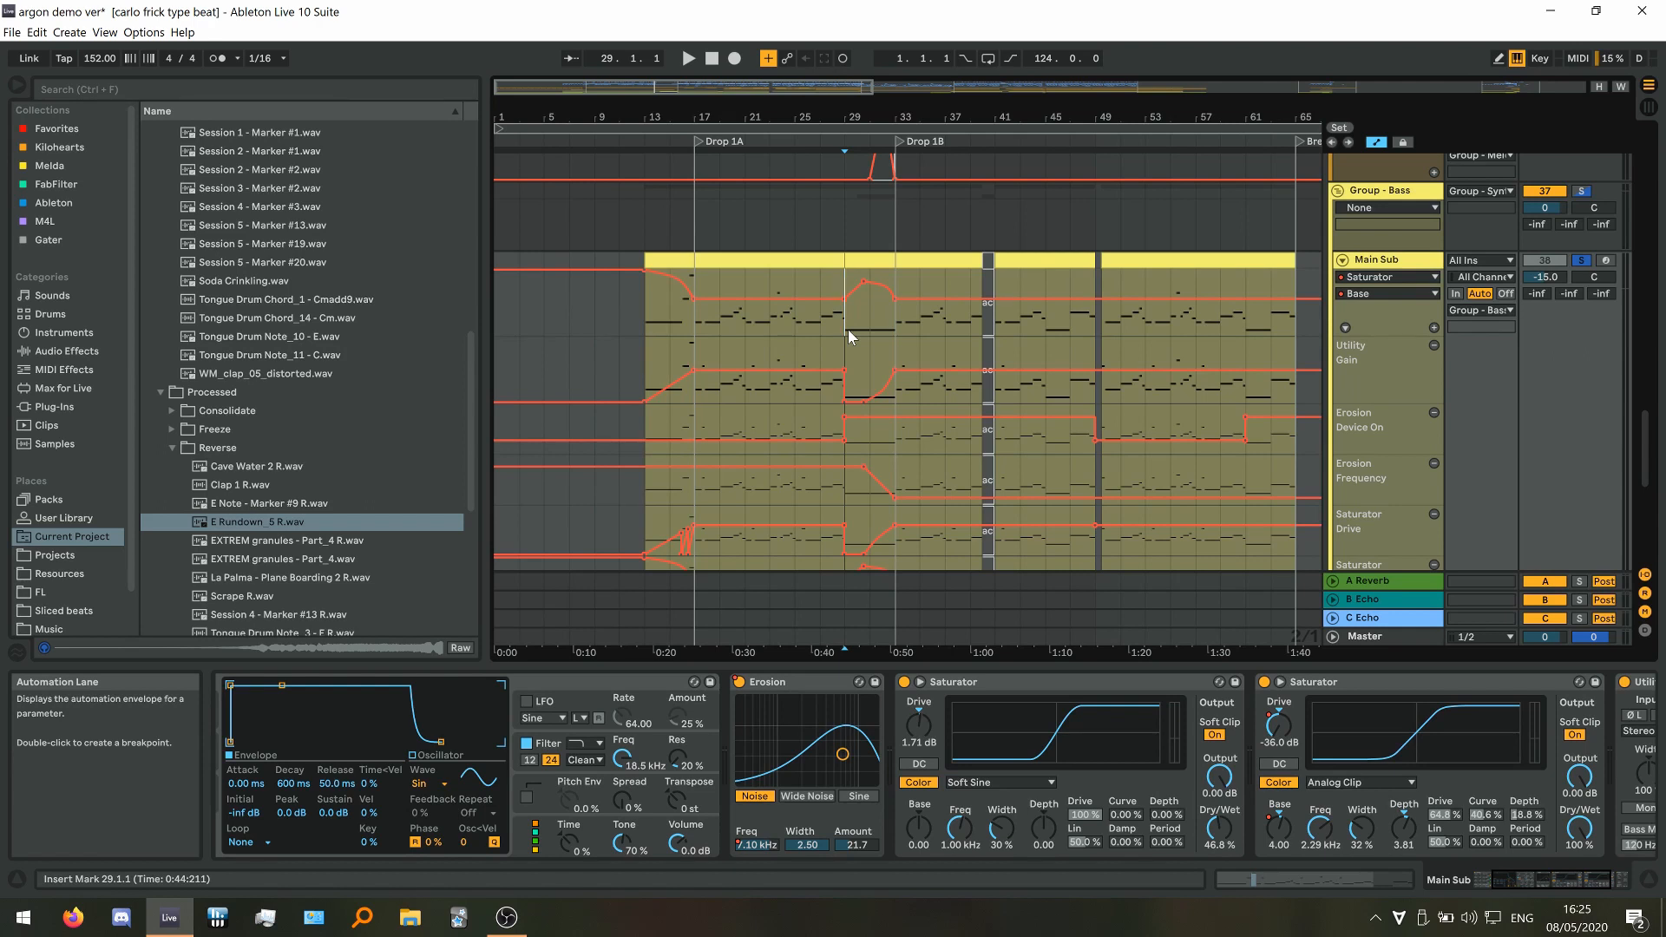
{"action": "key", "text": "space"}
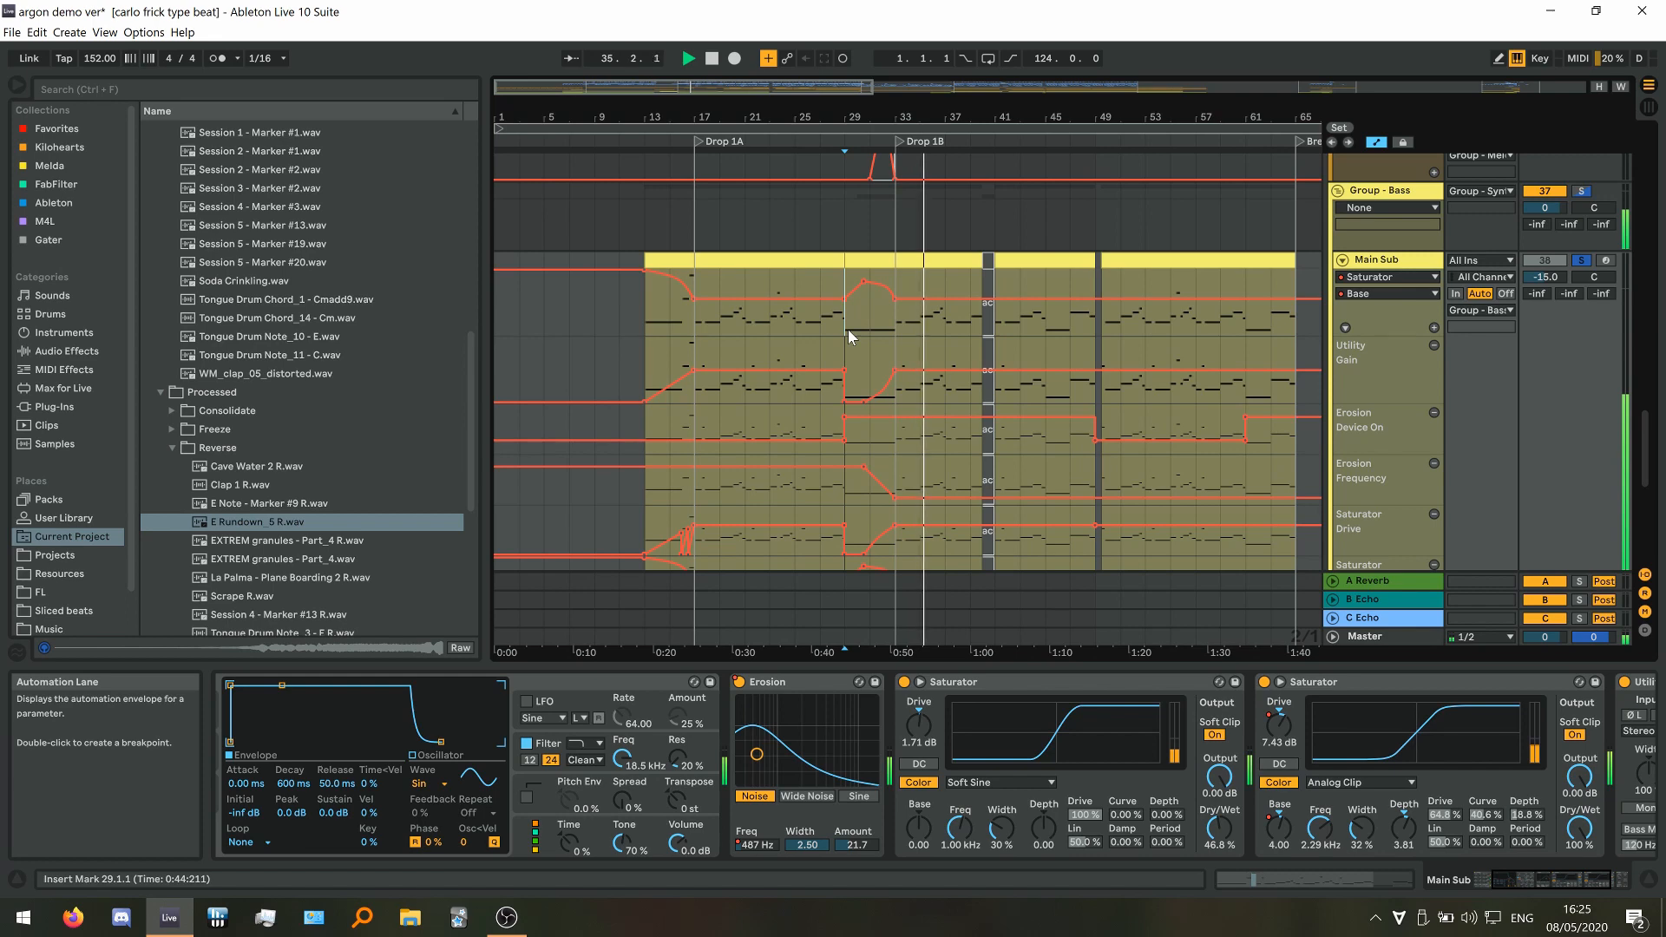
{"action": "key", "text": "space"}
{"action": "key", "text": "a"}
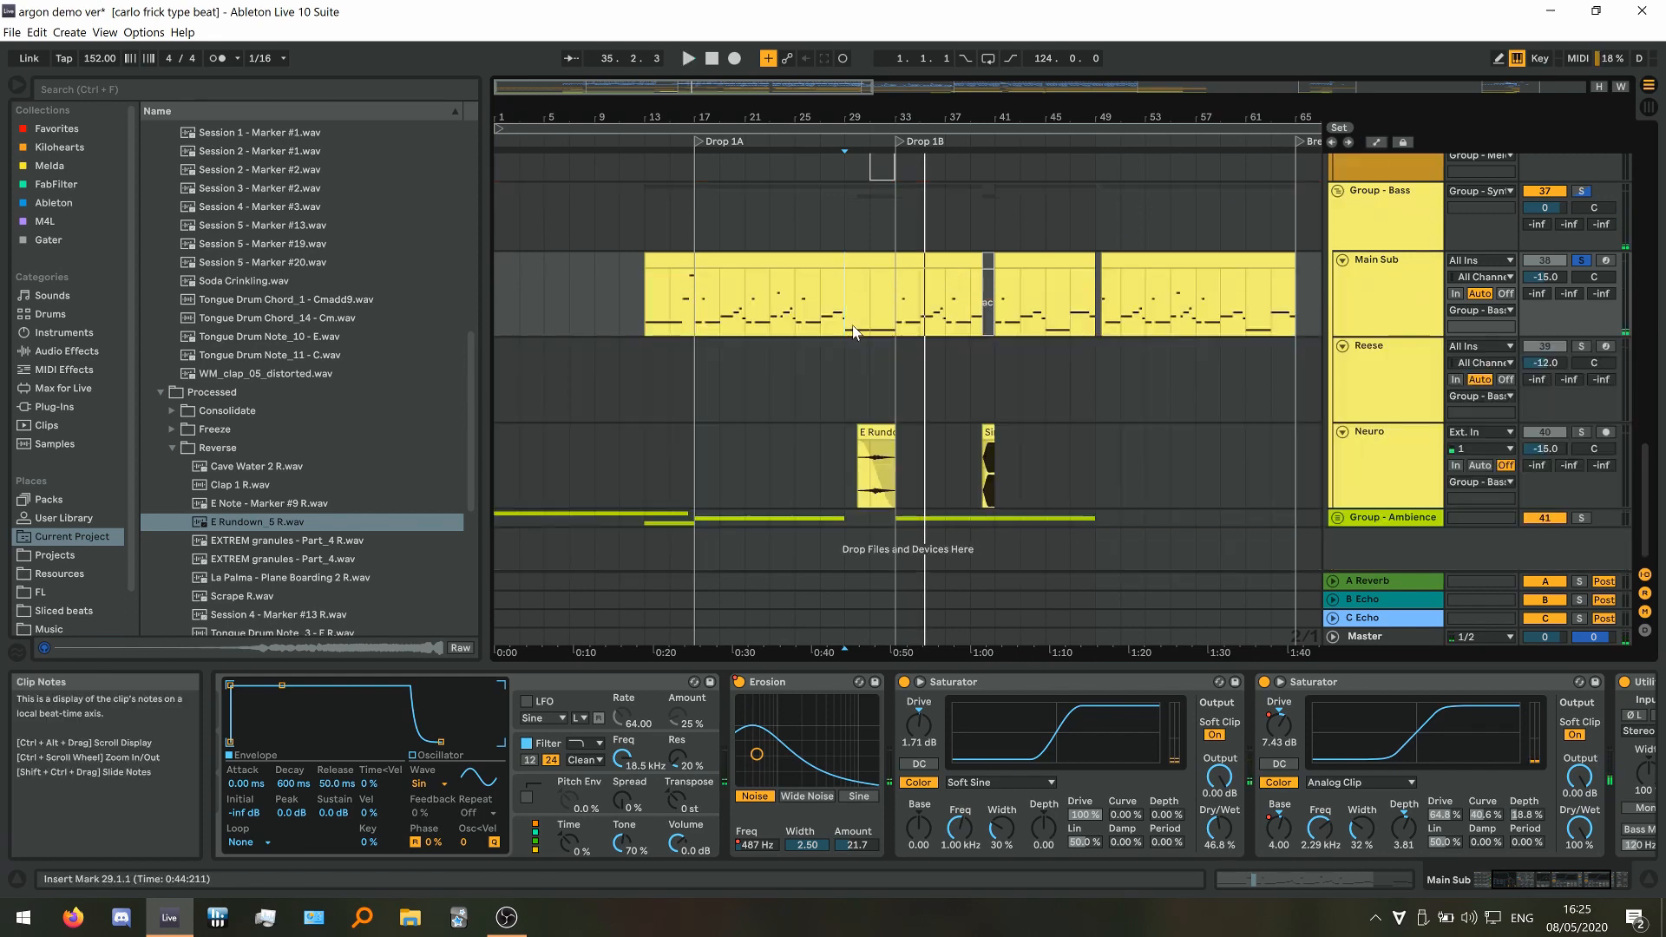
Unfold Group - Ambience and play the La Palma - Fountain clip on soloed Ambience 2 from 17.1.1, 20.3.1 and 26.1.1
{"action": "left_click", "coordinate": [1338, 518]}
{"action": "scroll", "coordinate": [775, 388], "scroll_direction": "down", "scroll_amount": 4}
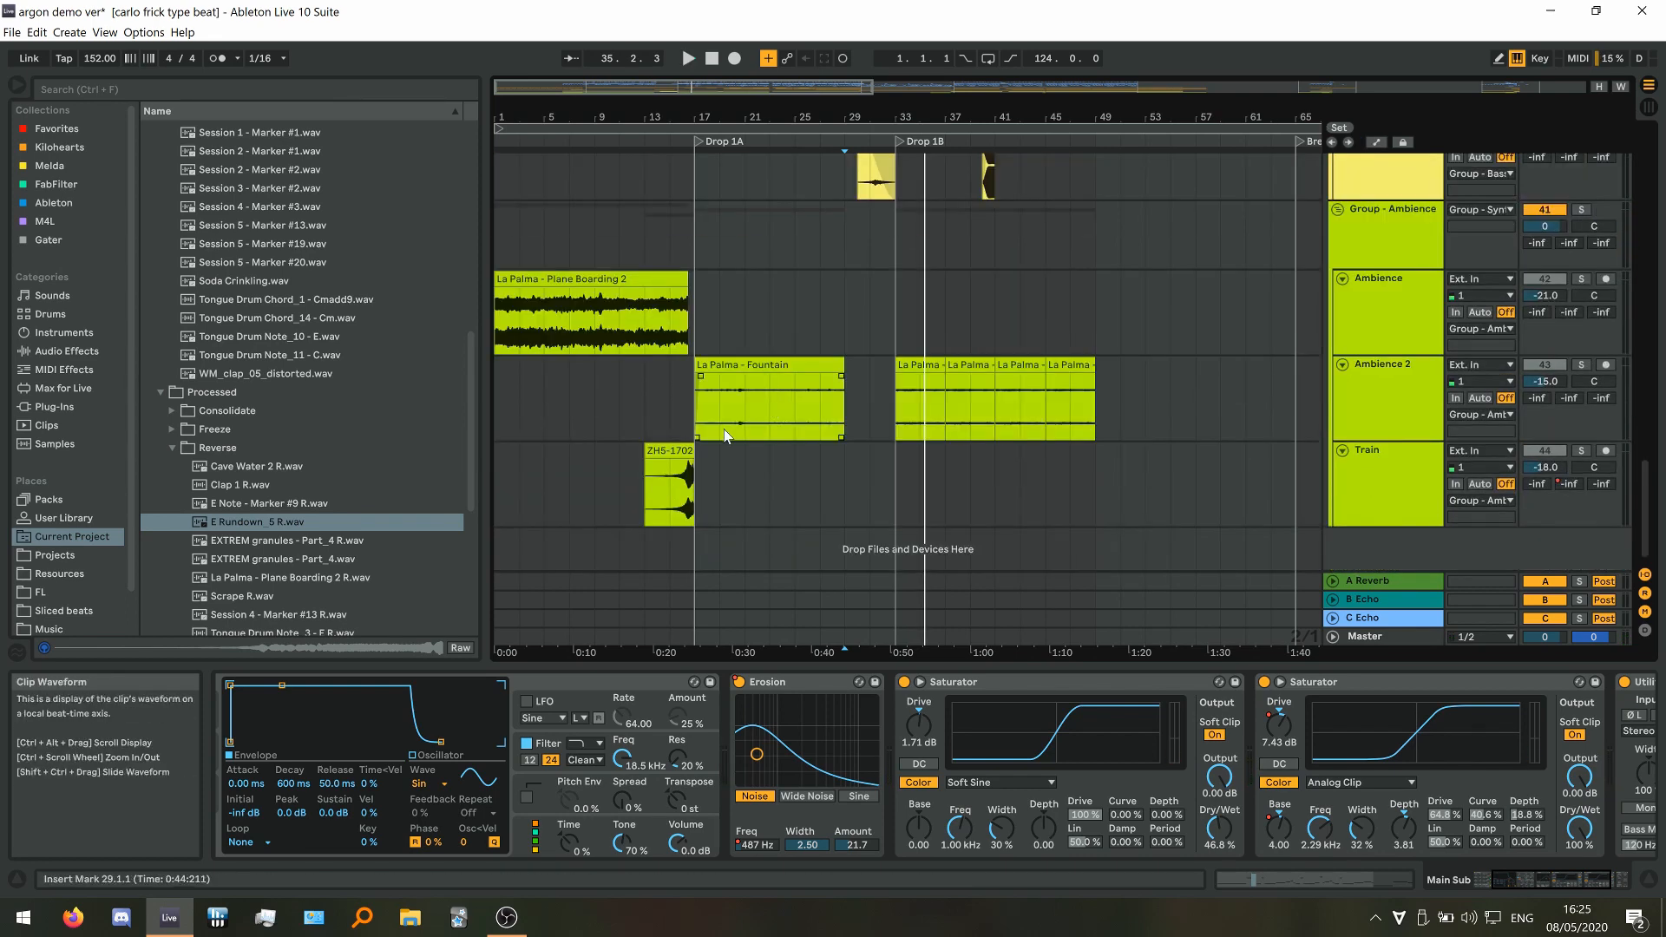
{"action": "scroll", "coordinate": [722, 433], "scroll_direction": "up", "scroll_amount": 4}
{"action": "left_click", "coordinate": [645, 399]}
{"action": "left_click", "coordinate": [1585, 356]}
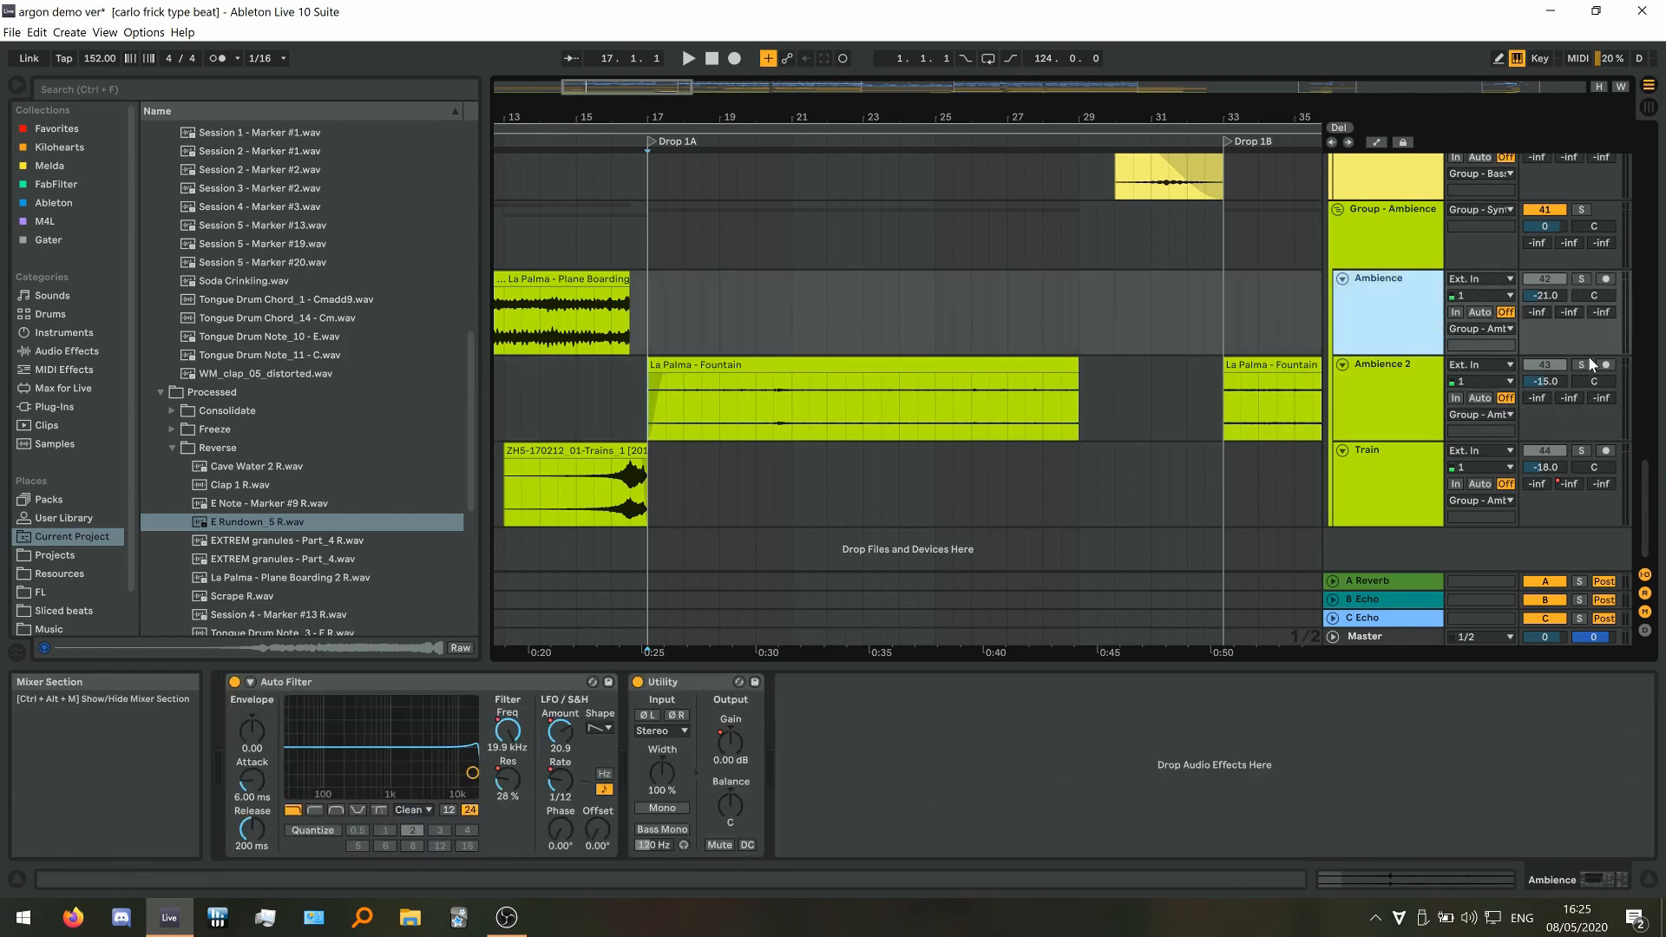
{"action": "left_click", "coordinate": [1581, 365]}
{"action": "key", "text": "space"}
{"action": "left_click", "coordinate": [769, 403]}
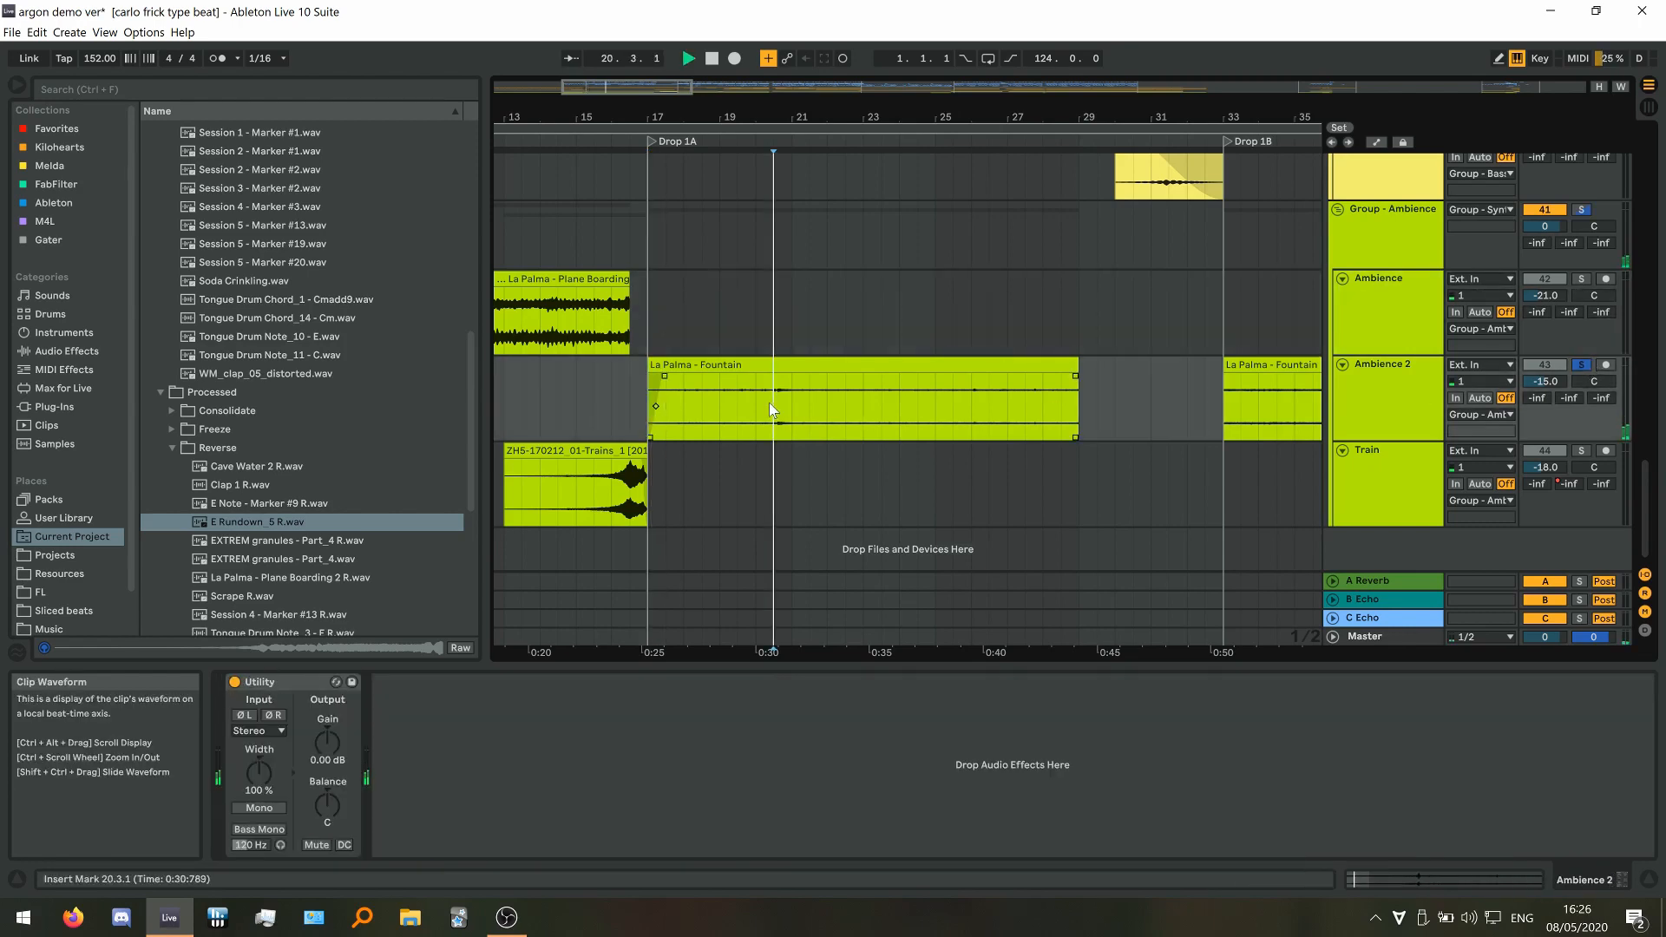
{"action": "left_click", "coordinate": [972, 420]}
{"action": "key", "text": "space"}
{"action": "key", "text": "space"}
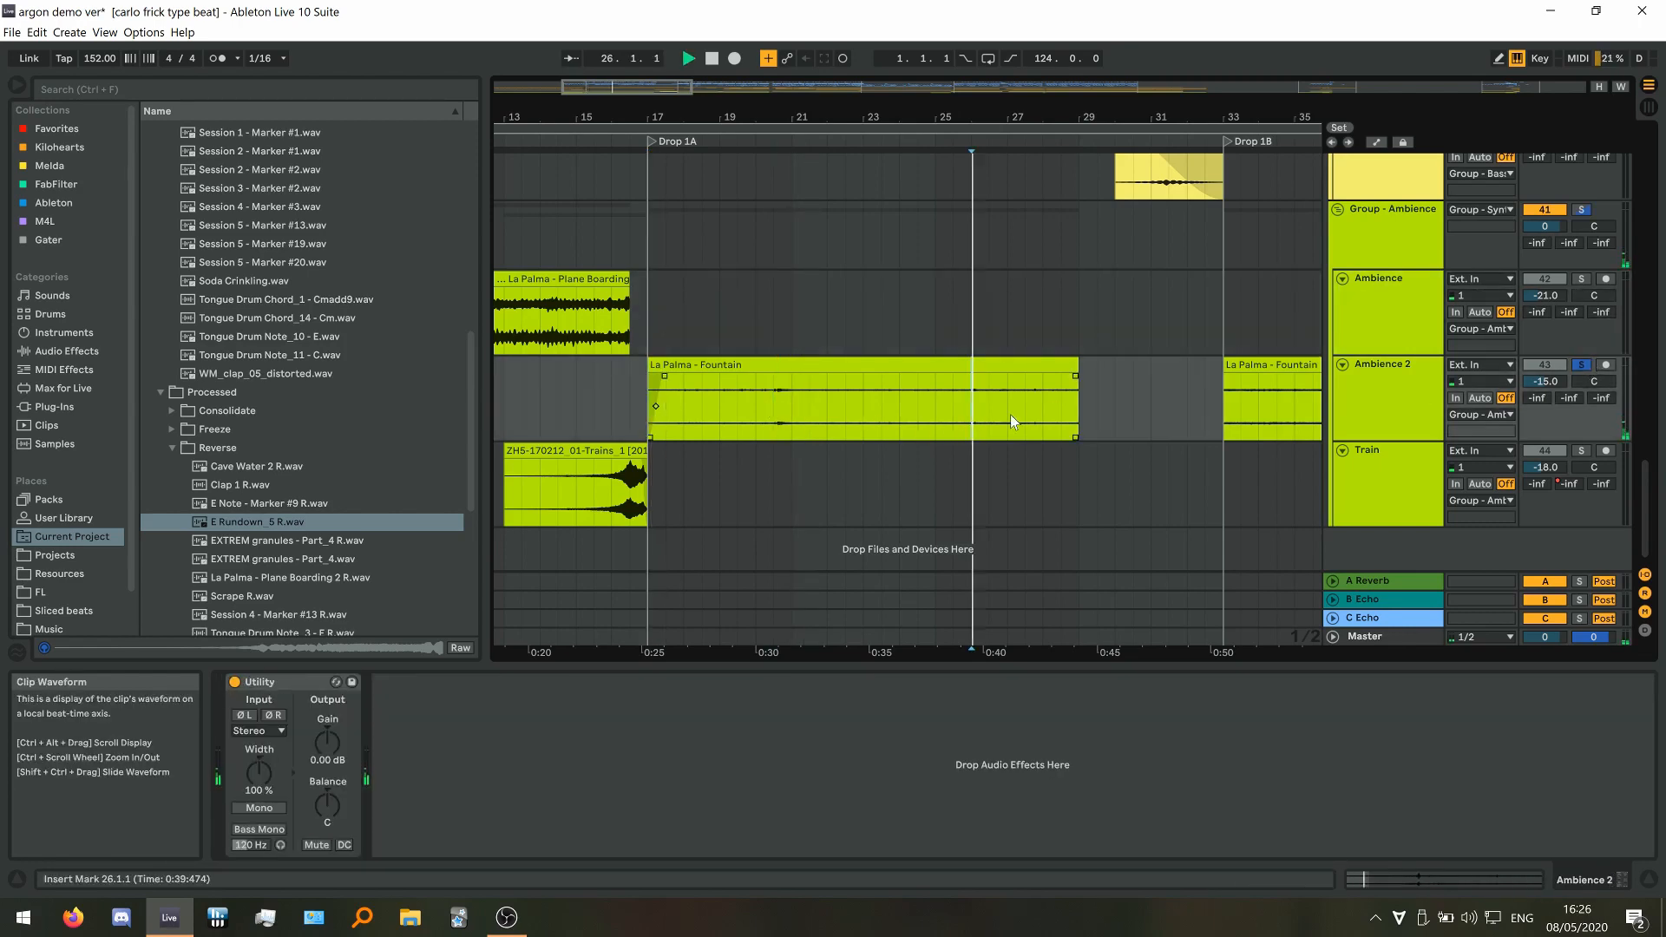
Play the repeated La Palma clips of Ambience 2 in Drop 1B from 41.1.1
{"action": "scroll", "coordinate": [1075, 403], "scroll_direction": "up", "scroll_amount": 3}
{"action": "scroll", "coordinate": [708, 441], "scroll_direction": "down", "scroll_amount": 6}
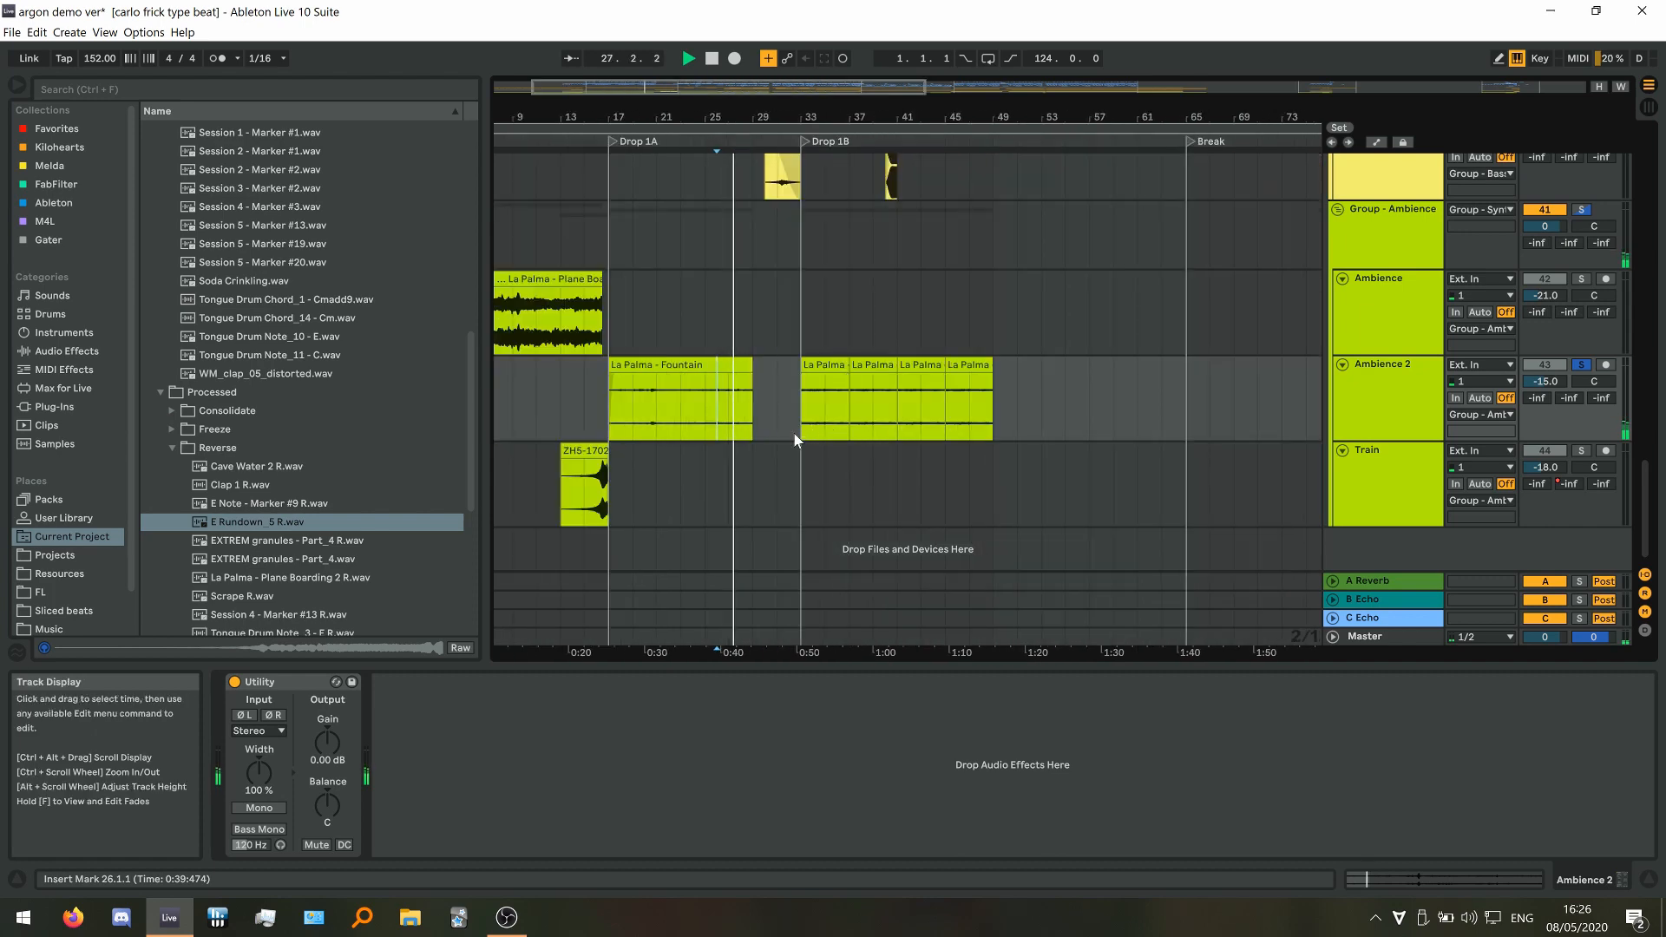
{"action": "left_click", "coordinate": [795, 432]}
{"action": "key", "text": "space"}
{"action": "key", "text": "space"}
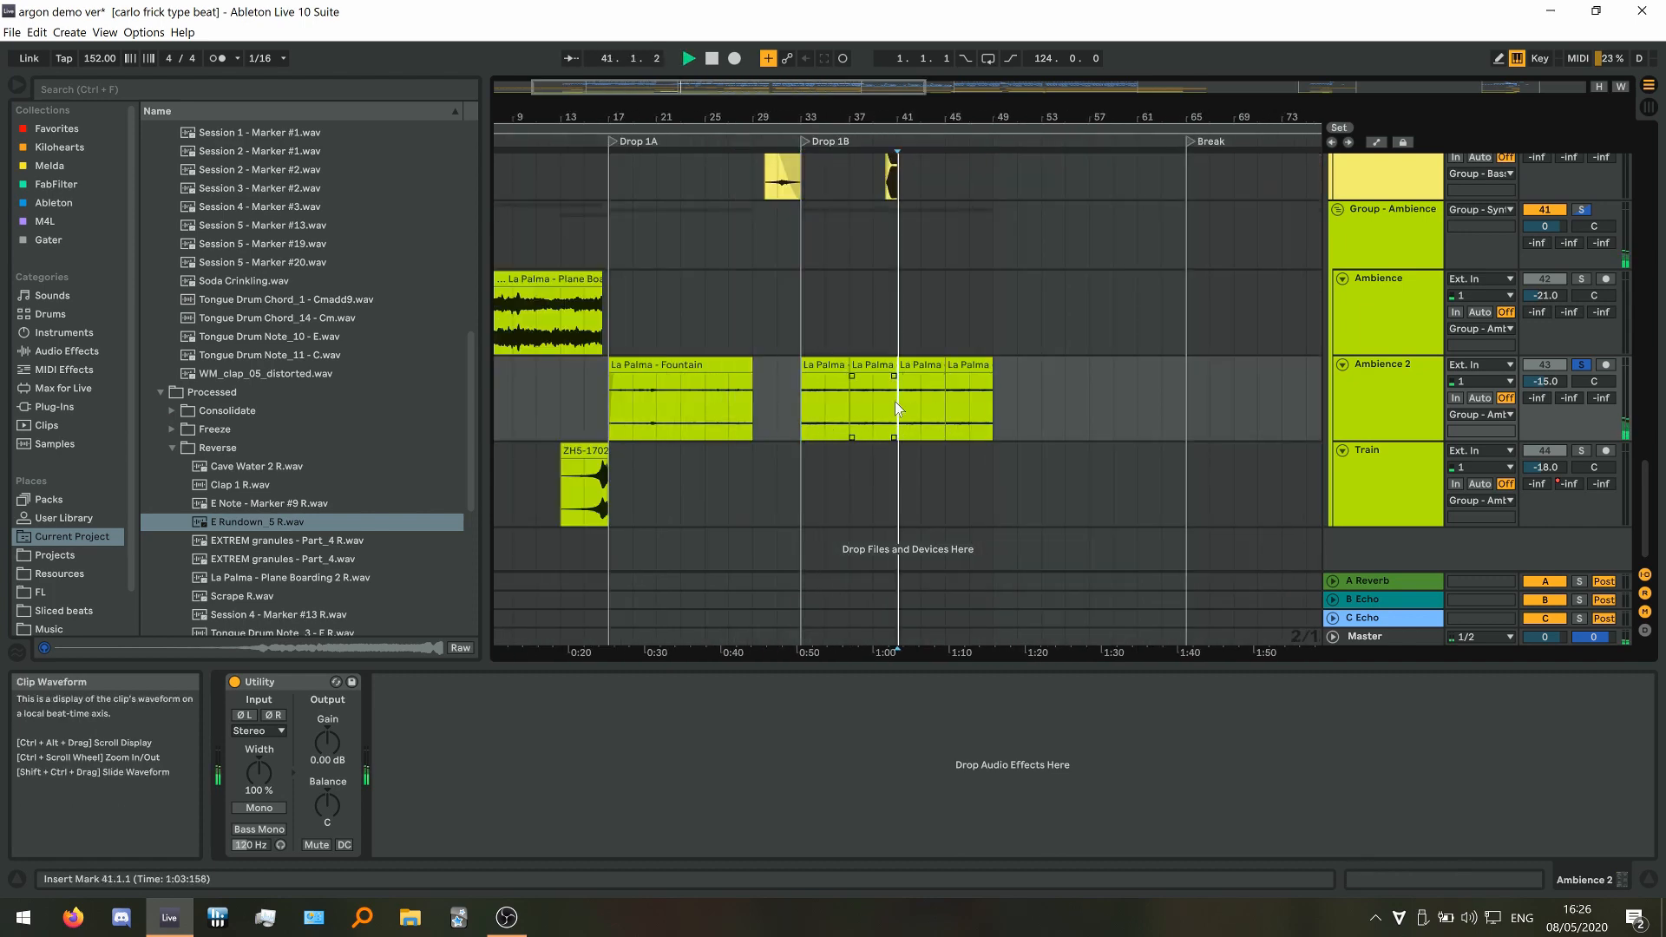
{"action": "scroll", "coordinate": [897, 408], "scroll_direction": "down", "scroll_amount": 4}
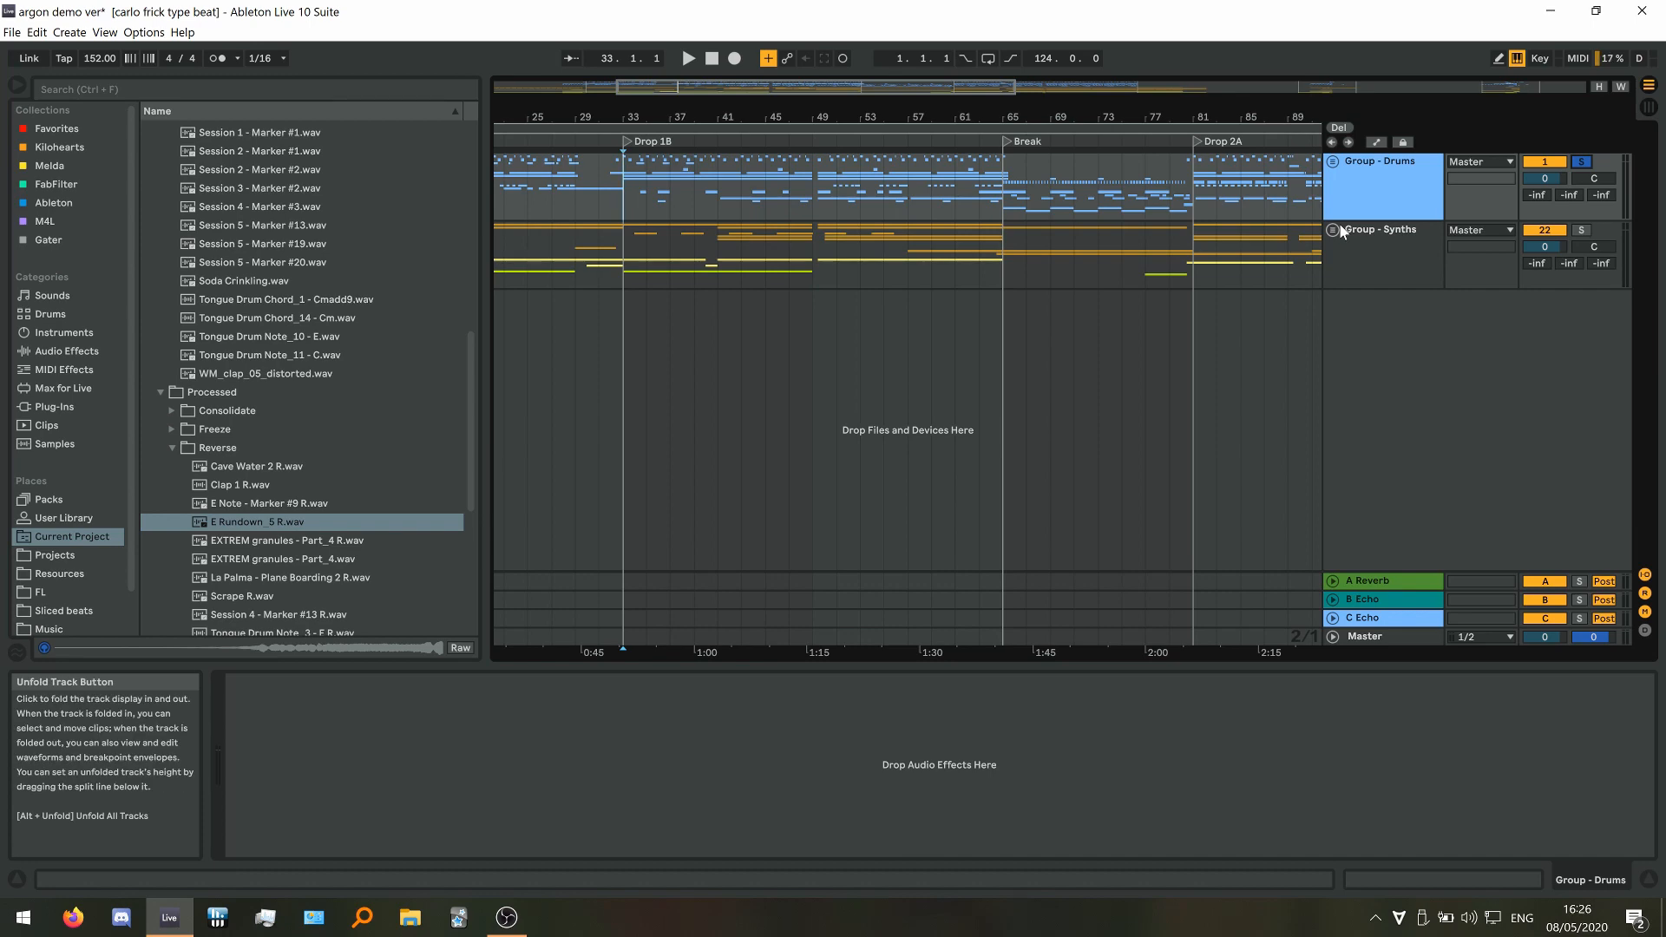
Solo the Snare Layer and play its Clap 1 clip from 34.2.1 and its Fail Clap clips from 36.2.3 and 38.2.3
{"action": "scroll", "coordinate": [647, 361], "scroll_direction": "up", "scroll_amount": 8}
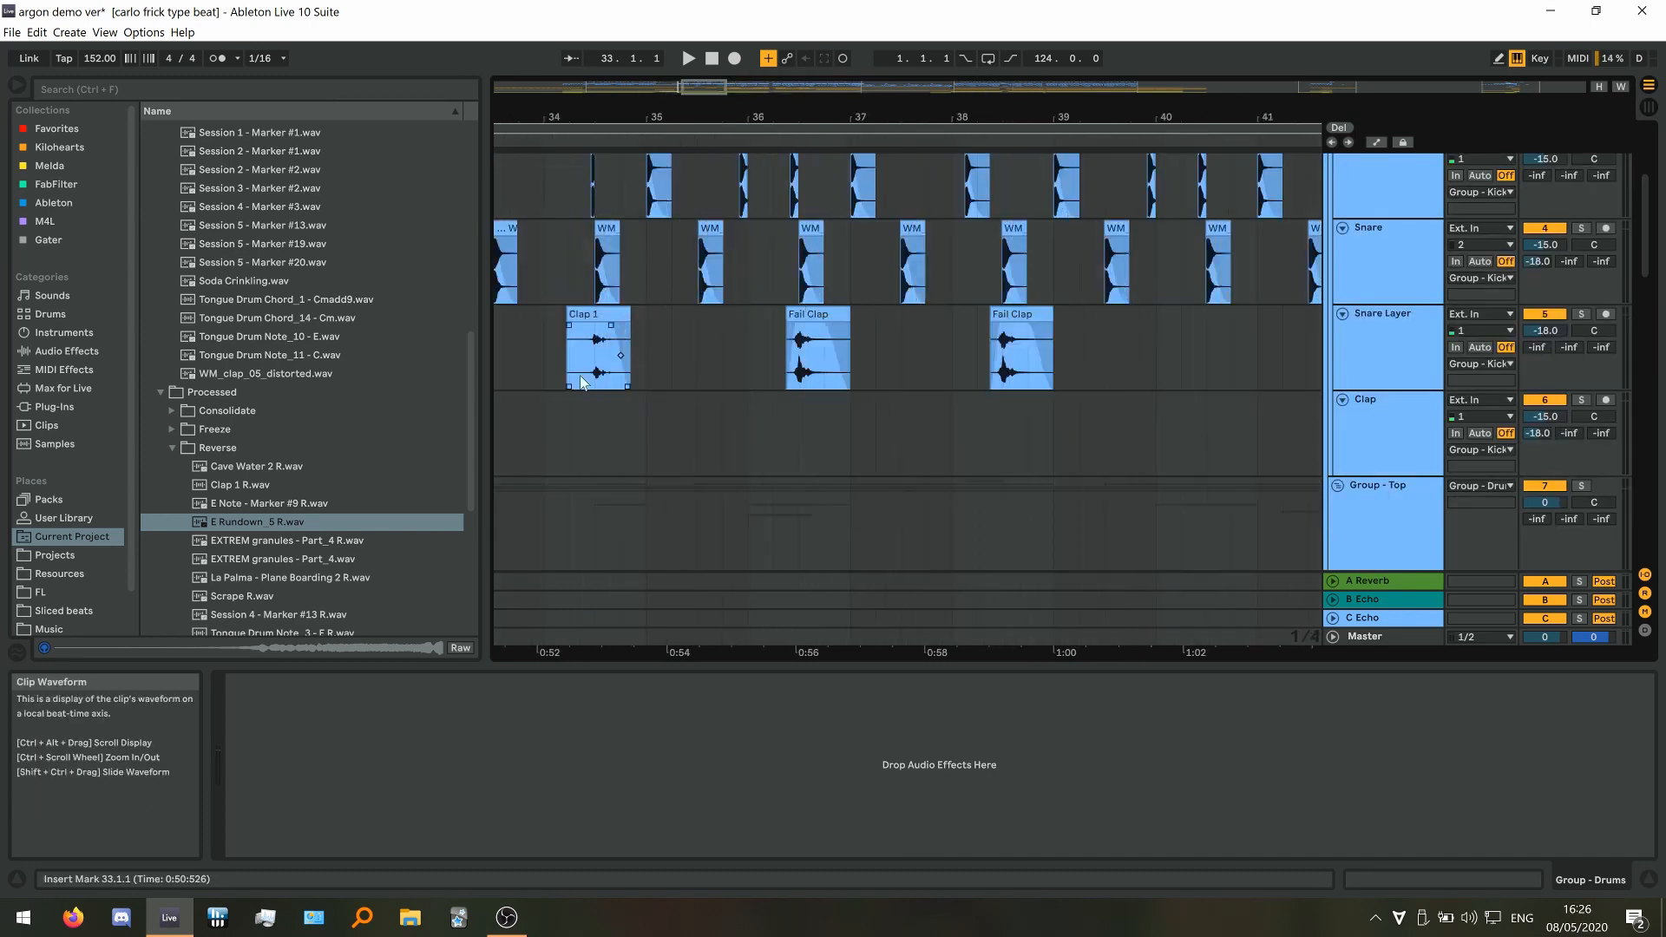
{"action": "left_click", "coordinate": [575, 363]}
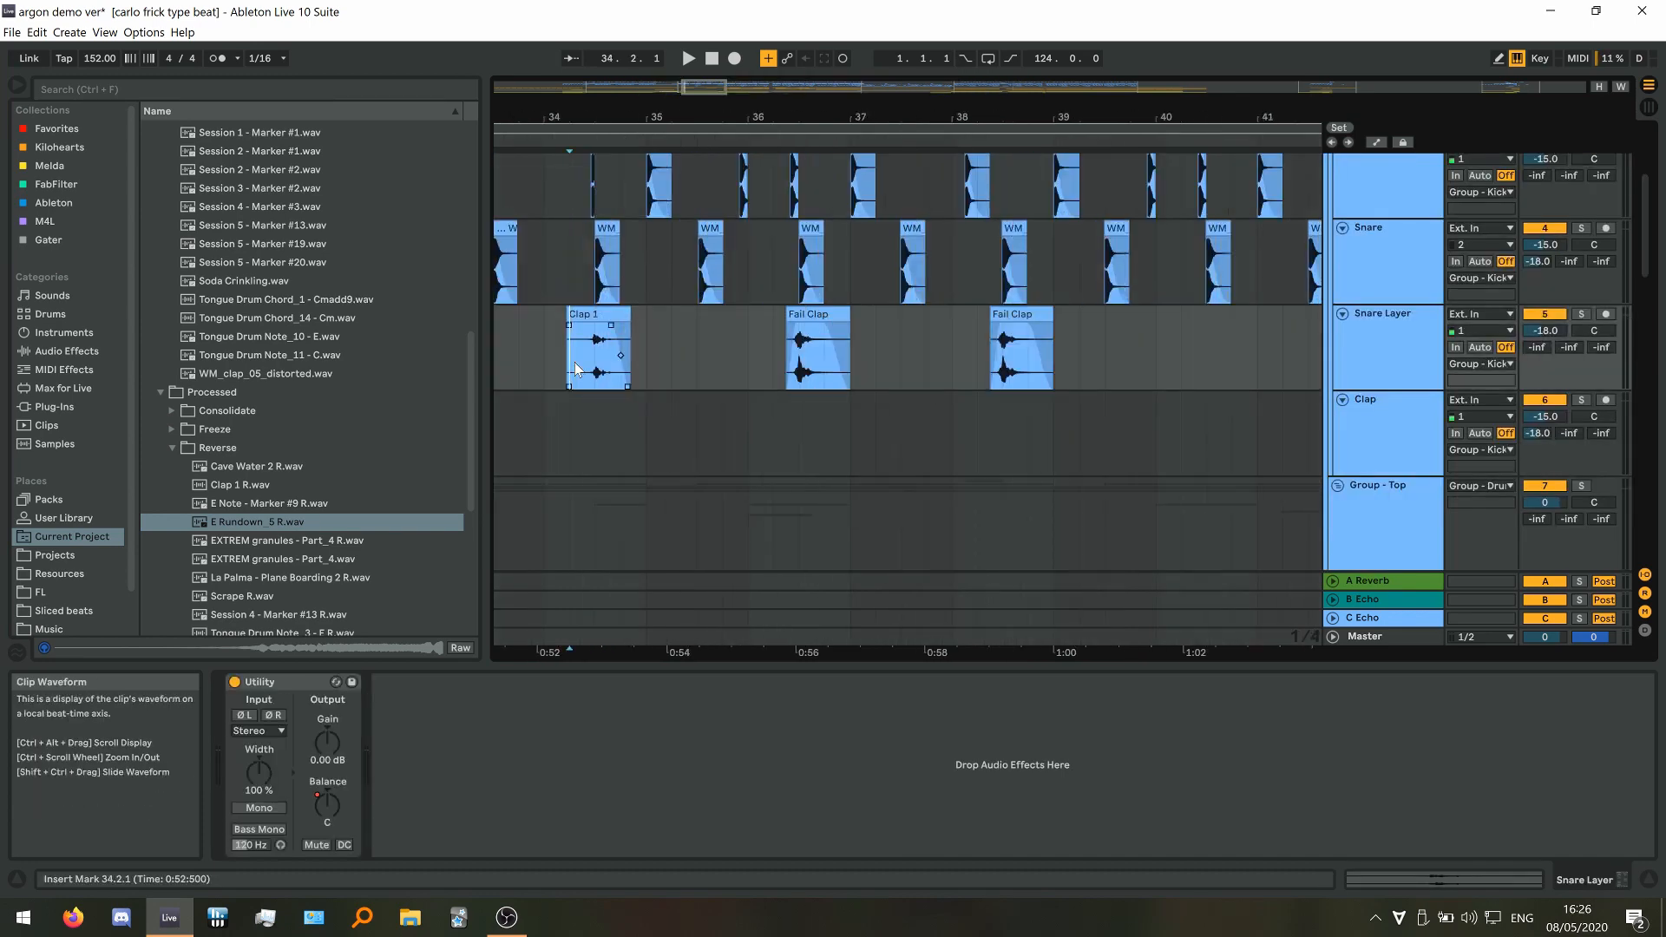
{"action": "left_click", "coordinate": [1581, 314]}
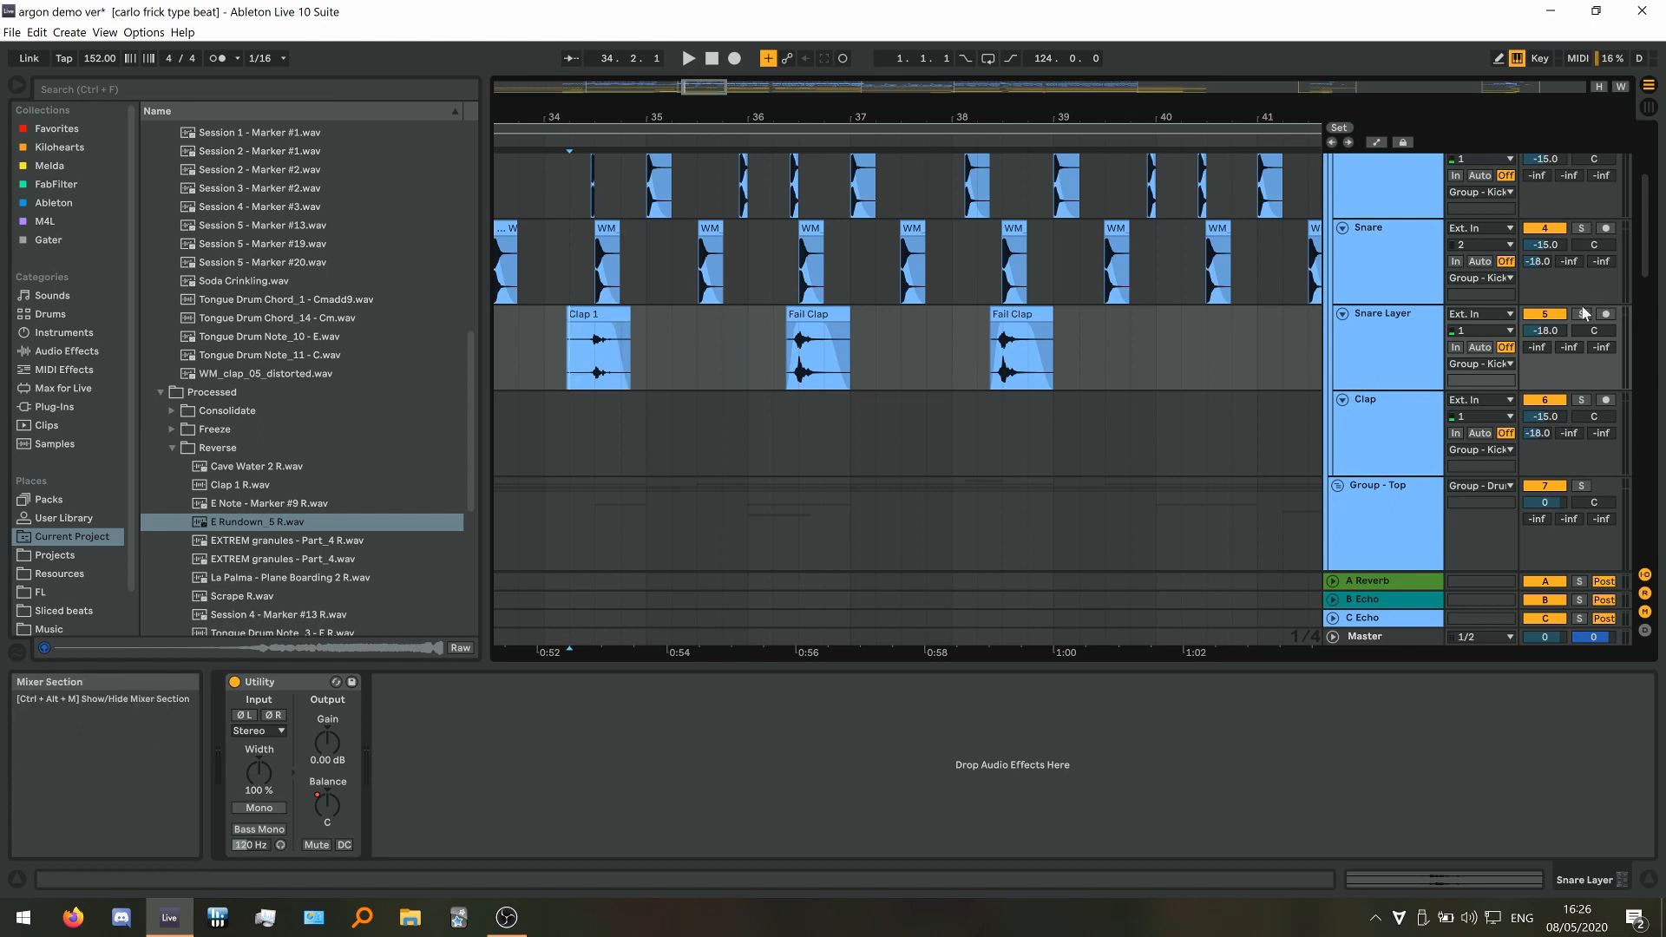
{"action": "key", "text": "space"}
{"action": "left_click", "coordinate": [789, 368]}
{"action": "key", "text": "space"}
{"action": "key", "text": "space"}
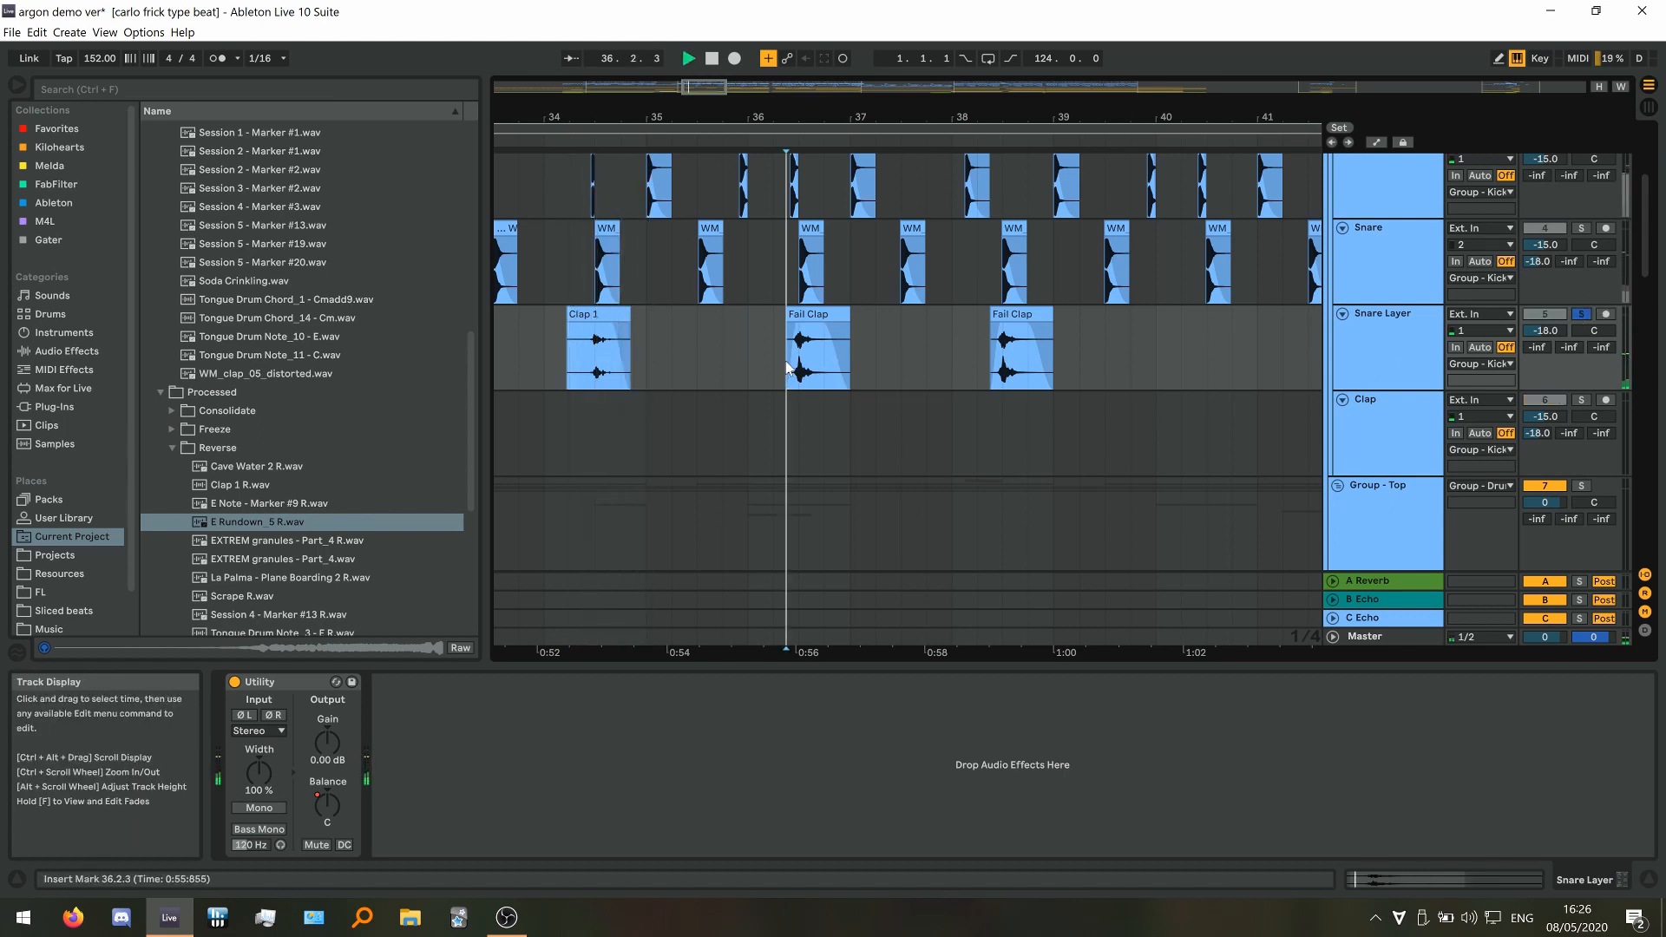
{"action": "left_click", "coordinate": [992, 354]}
{"action": "key", "text": "space"}
{"action": "key", "text": "space"}
{"action": "scroll", "coordinate": [809, 417], "scroll_direction": "down", "scroll_amount": 5}
{"action": "scroll", "coordinate": [803, 426], "scroll_direction": "down", "scroll_amount": 4}
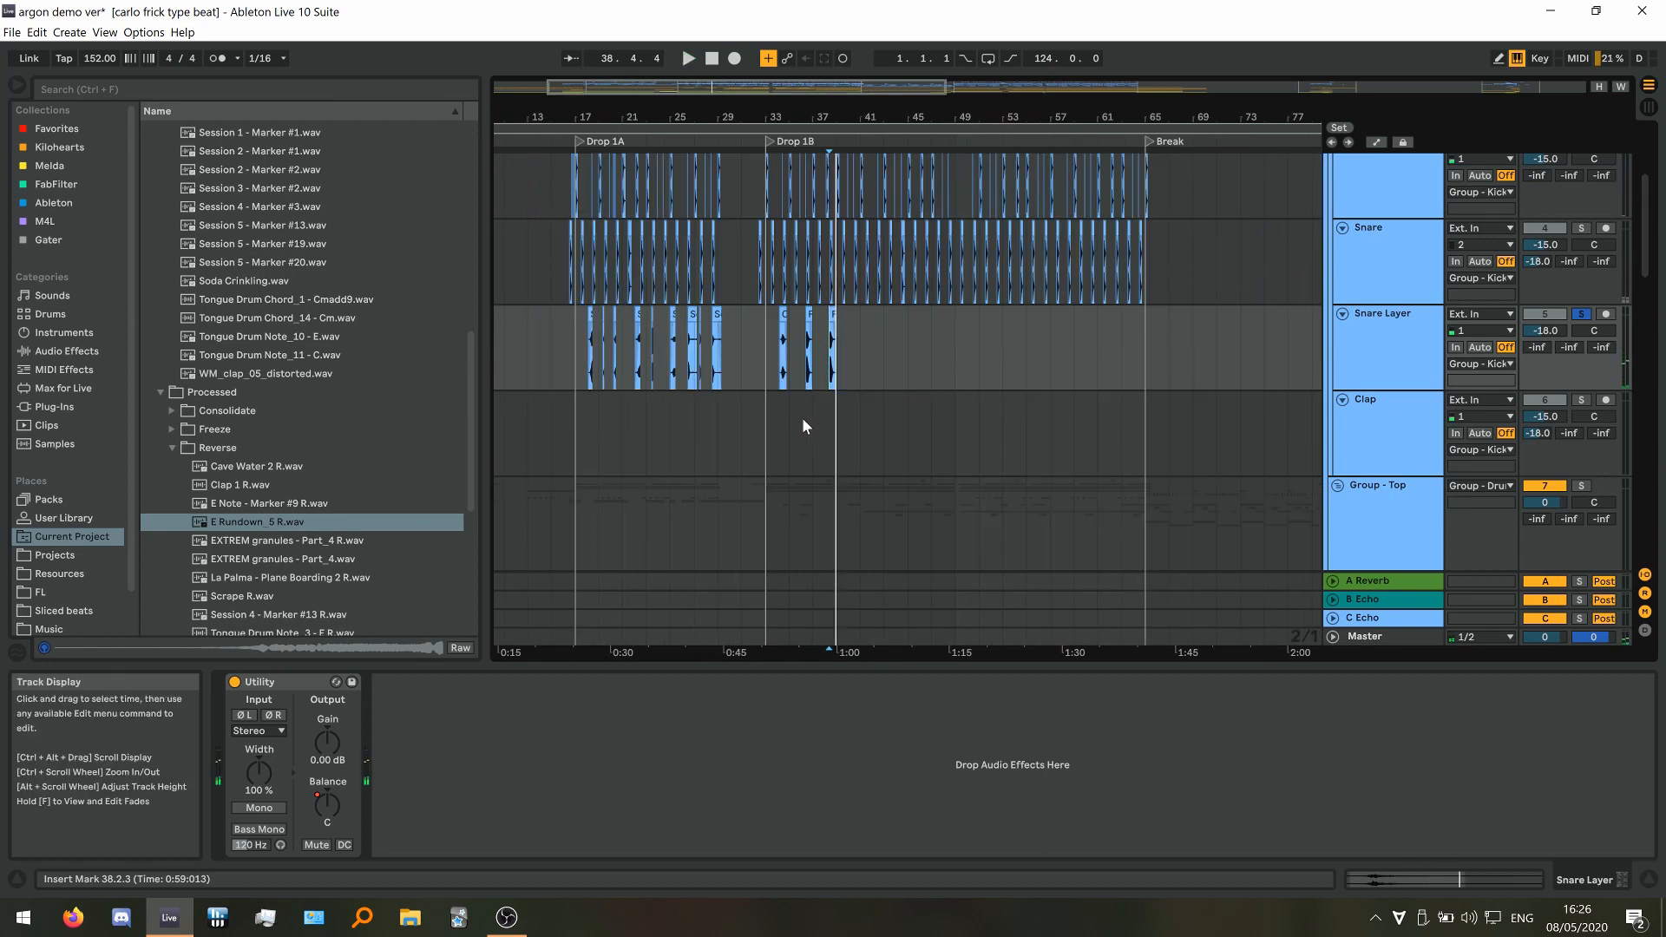
Solo the Kick Effect track in Group - Top and play its 3-Audio 1 clip from 38.1.1
{"action": "scroll", "coordinate": [802, 418], "scroll_direction": "down", "scroll_amount": 6}
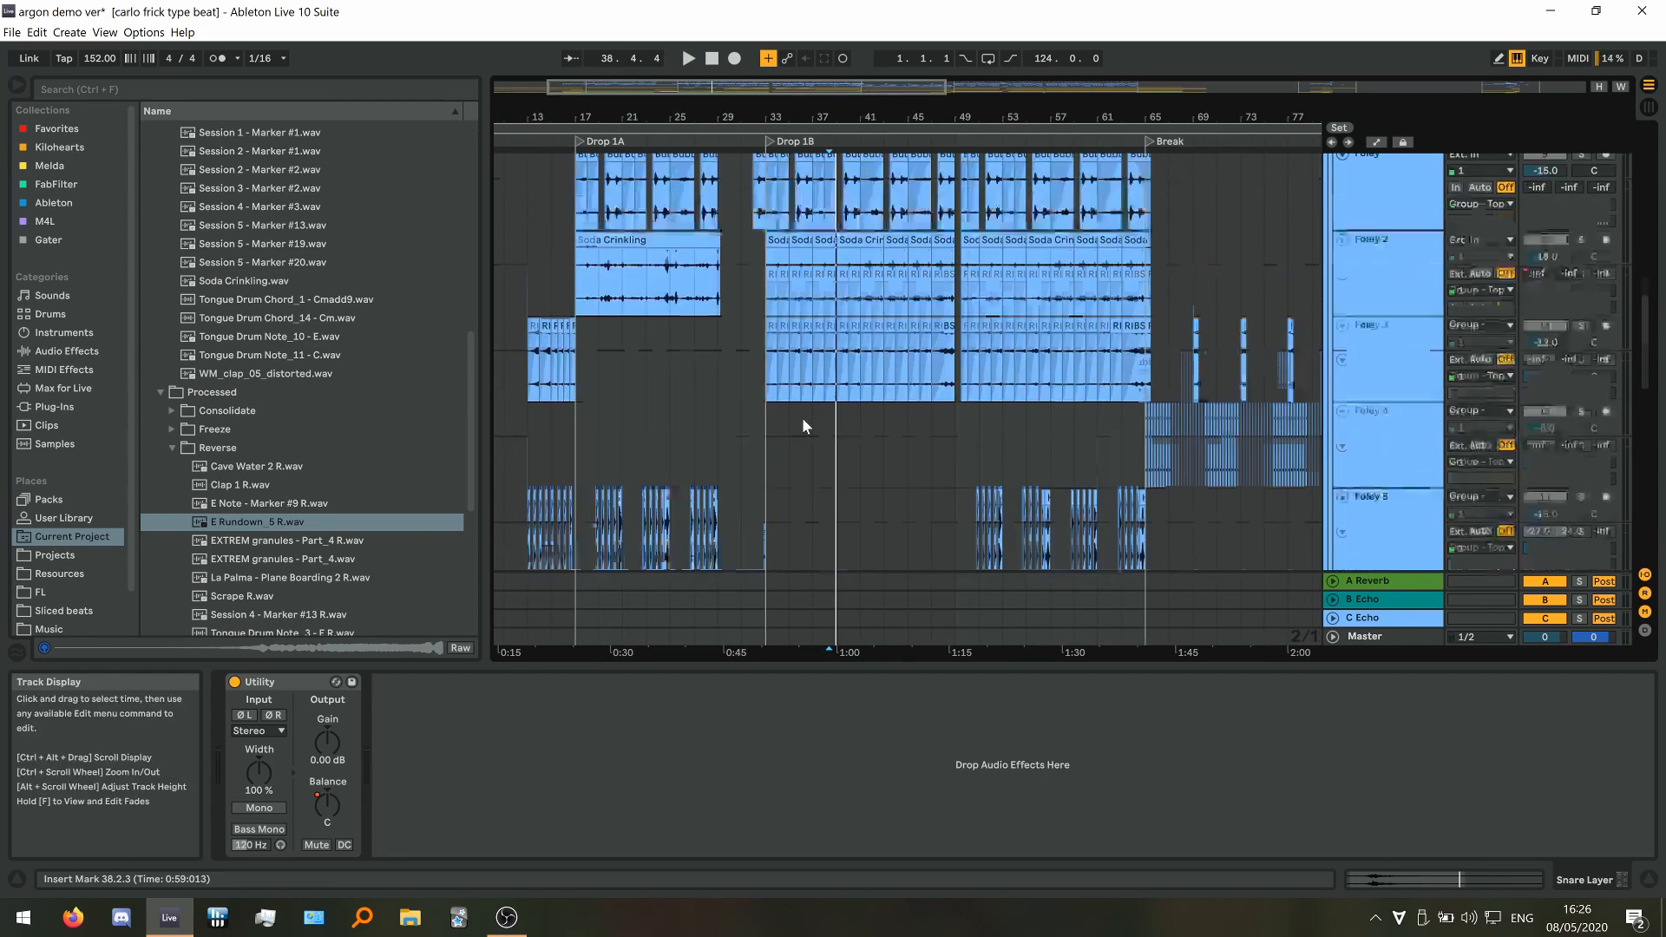
{"action": "scroll", "coordinate": [845, 361], "scroll_direction": "up", "scroll_amount": 4}
{"action": "left_click", "coordinate": [792, 338]}
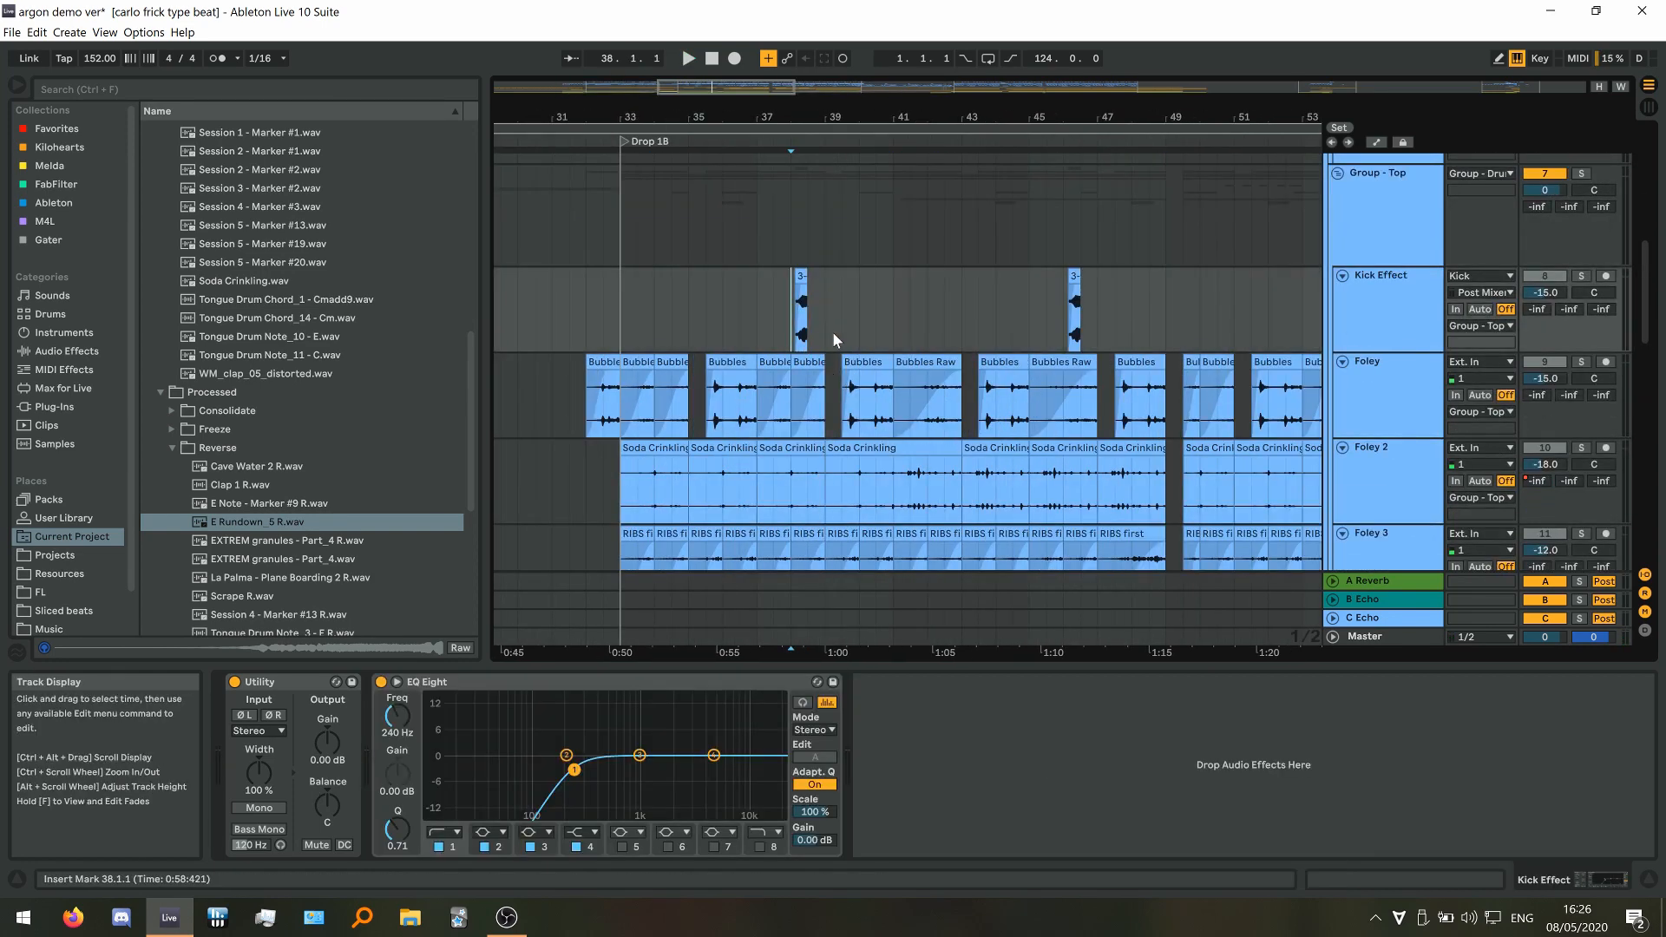
{"action": "scroll", "coordinate": [830, 332], "scroll_direction": "up", "scroll_amount": 4}
{"action": "left_click", "coordinate": [1406, 308]}
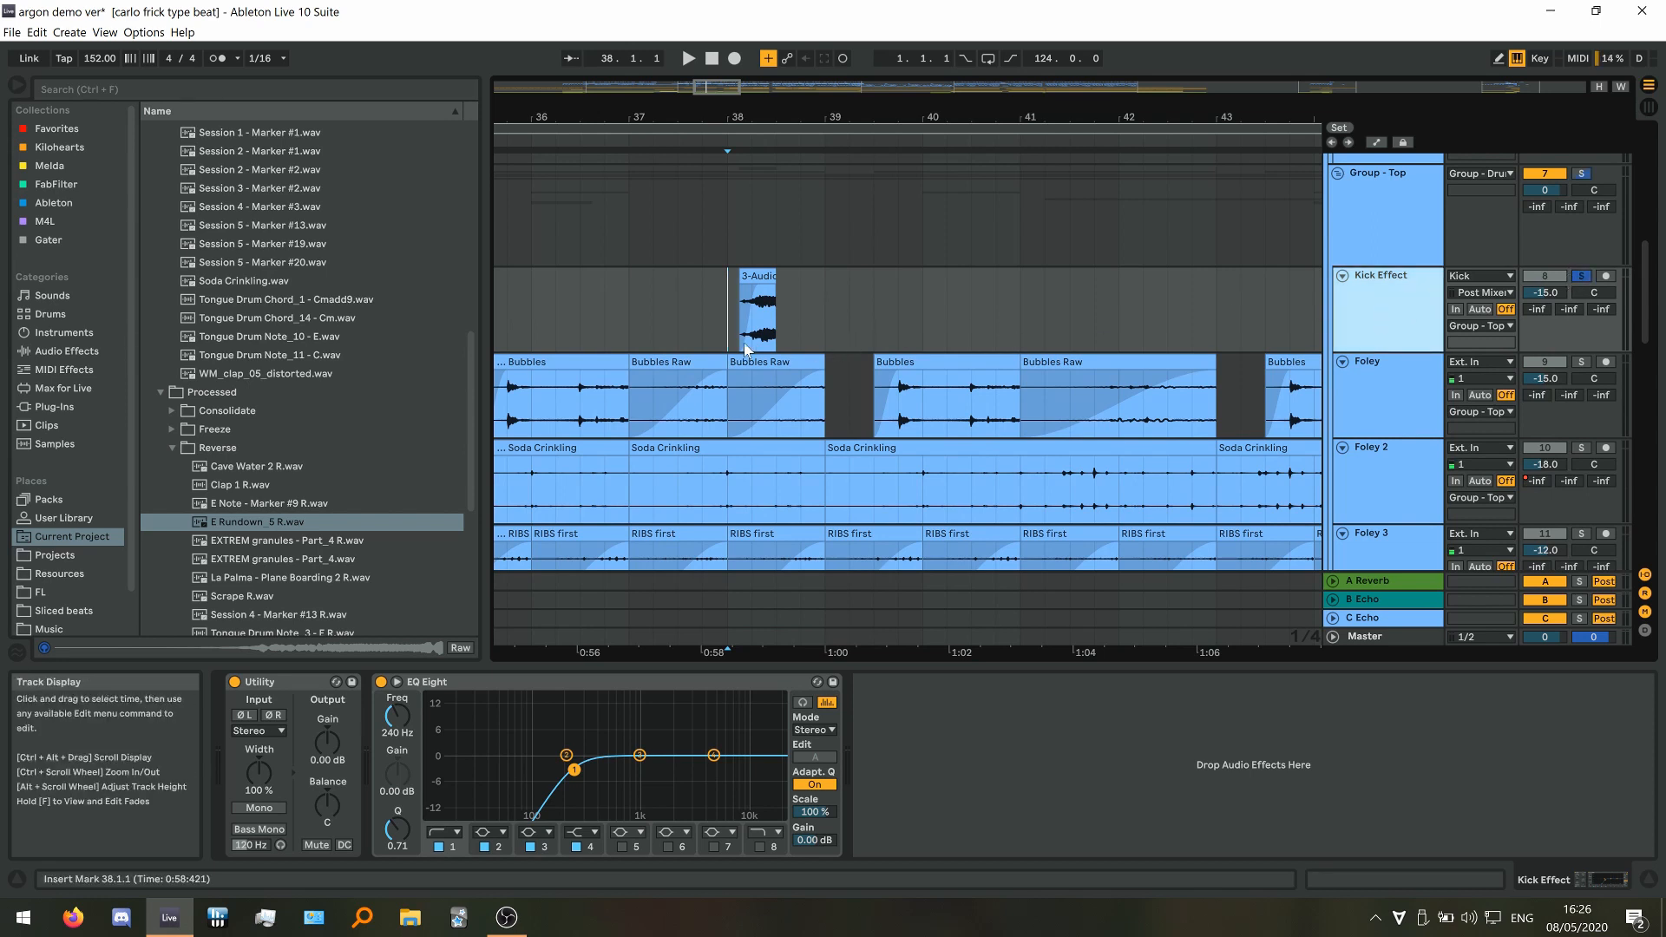
{"action": "scroll", "coordinate": [742, 349], "scroll_direction": "up", "scroll_amount": 3}
{"action": "key", "text": "space"}
{"action": "key", "text": "space"}
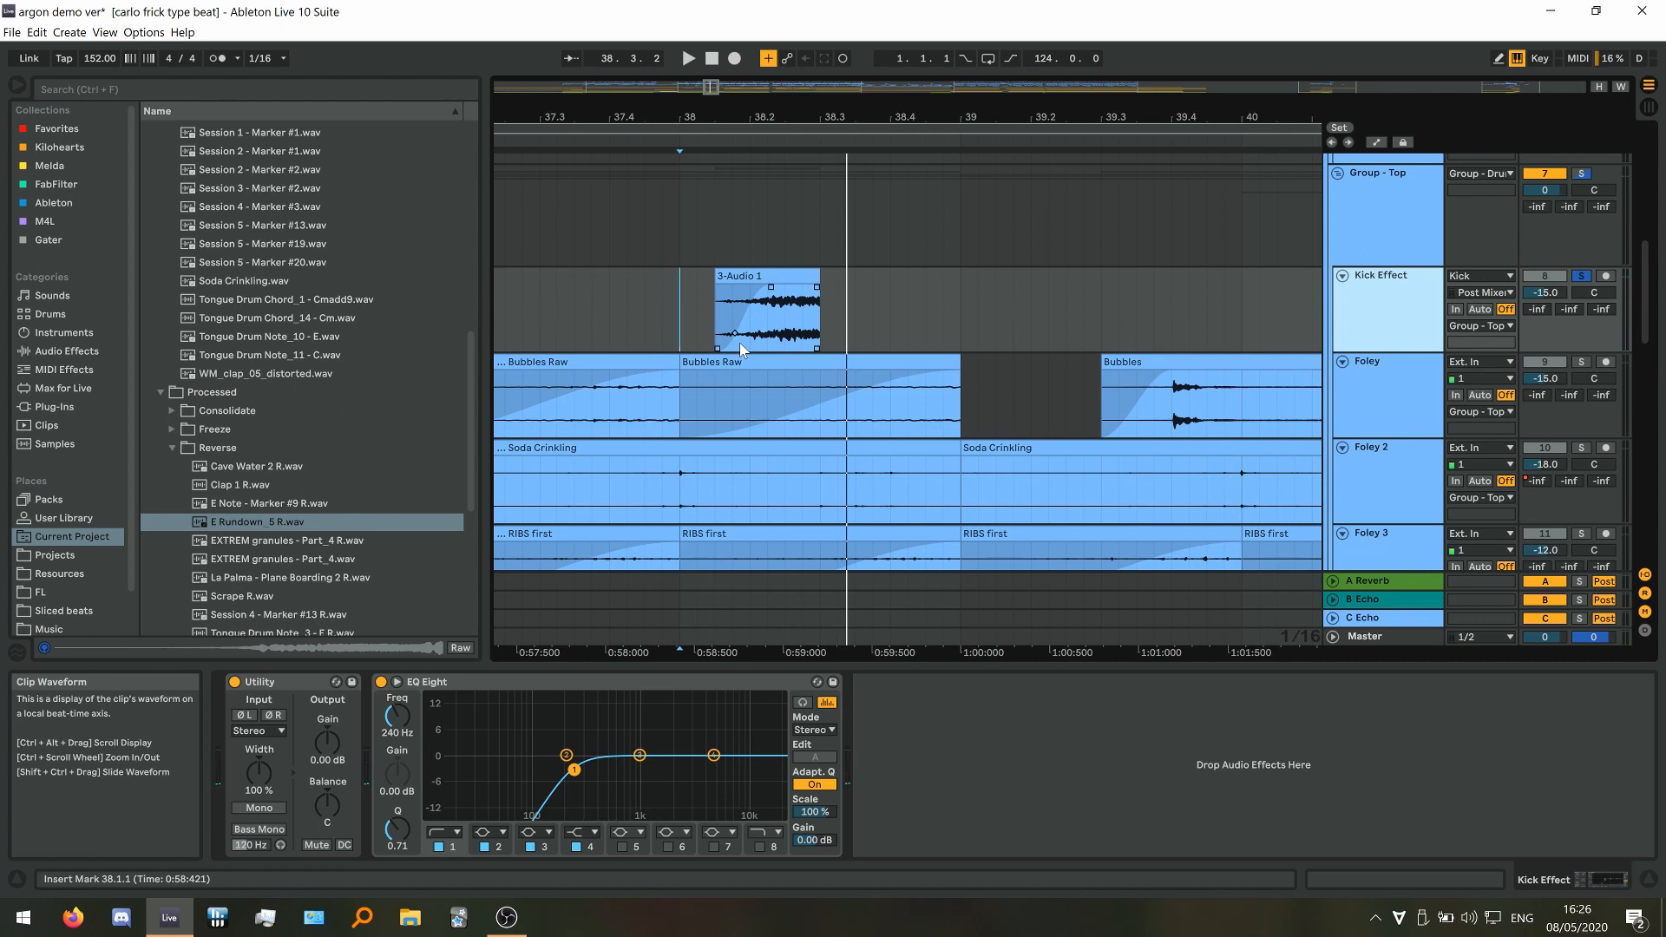
Look over the Kick Effect and Foley tracks across Drop 1B and show the Foley 3 devices from 33.3.1
{"action": "scroll", "coordinate": [742, 349], "scroll_direction": "down", "scroll_amount": 3}
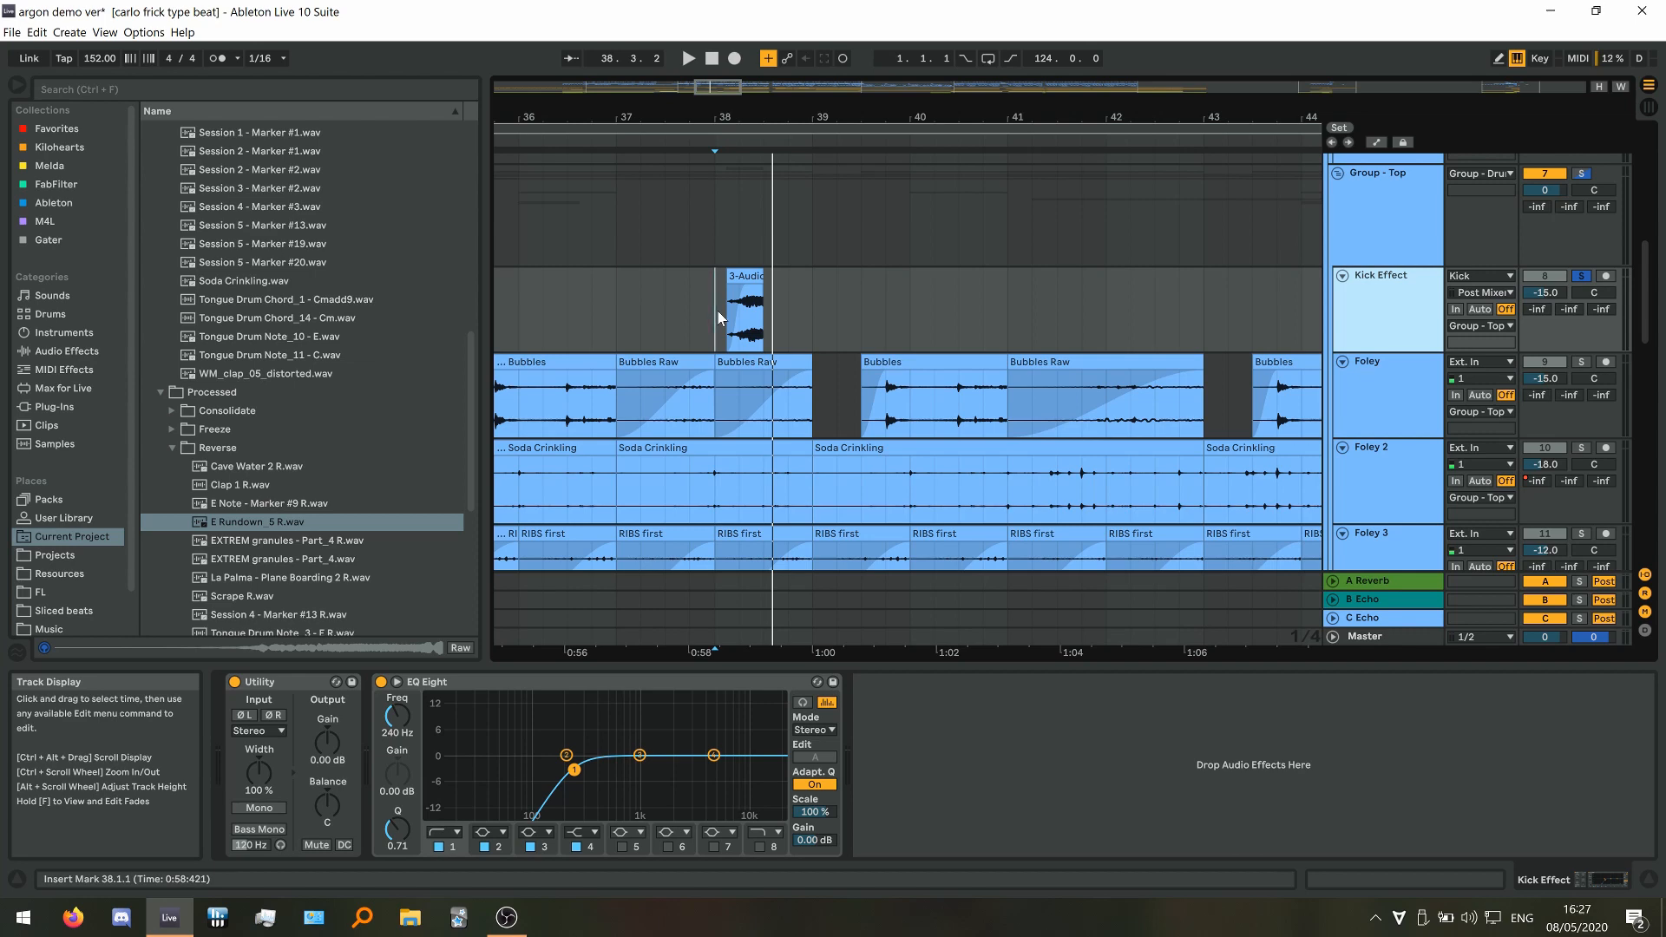
{"action": "scroll", "coordinate": [717, 310], "scroll_direction": "down", "scroll_amount": 3}
{"action": "scroll", "coordinate": [707, 359], "scroll_direction": "down", "scroll_amount": 2}
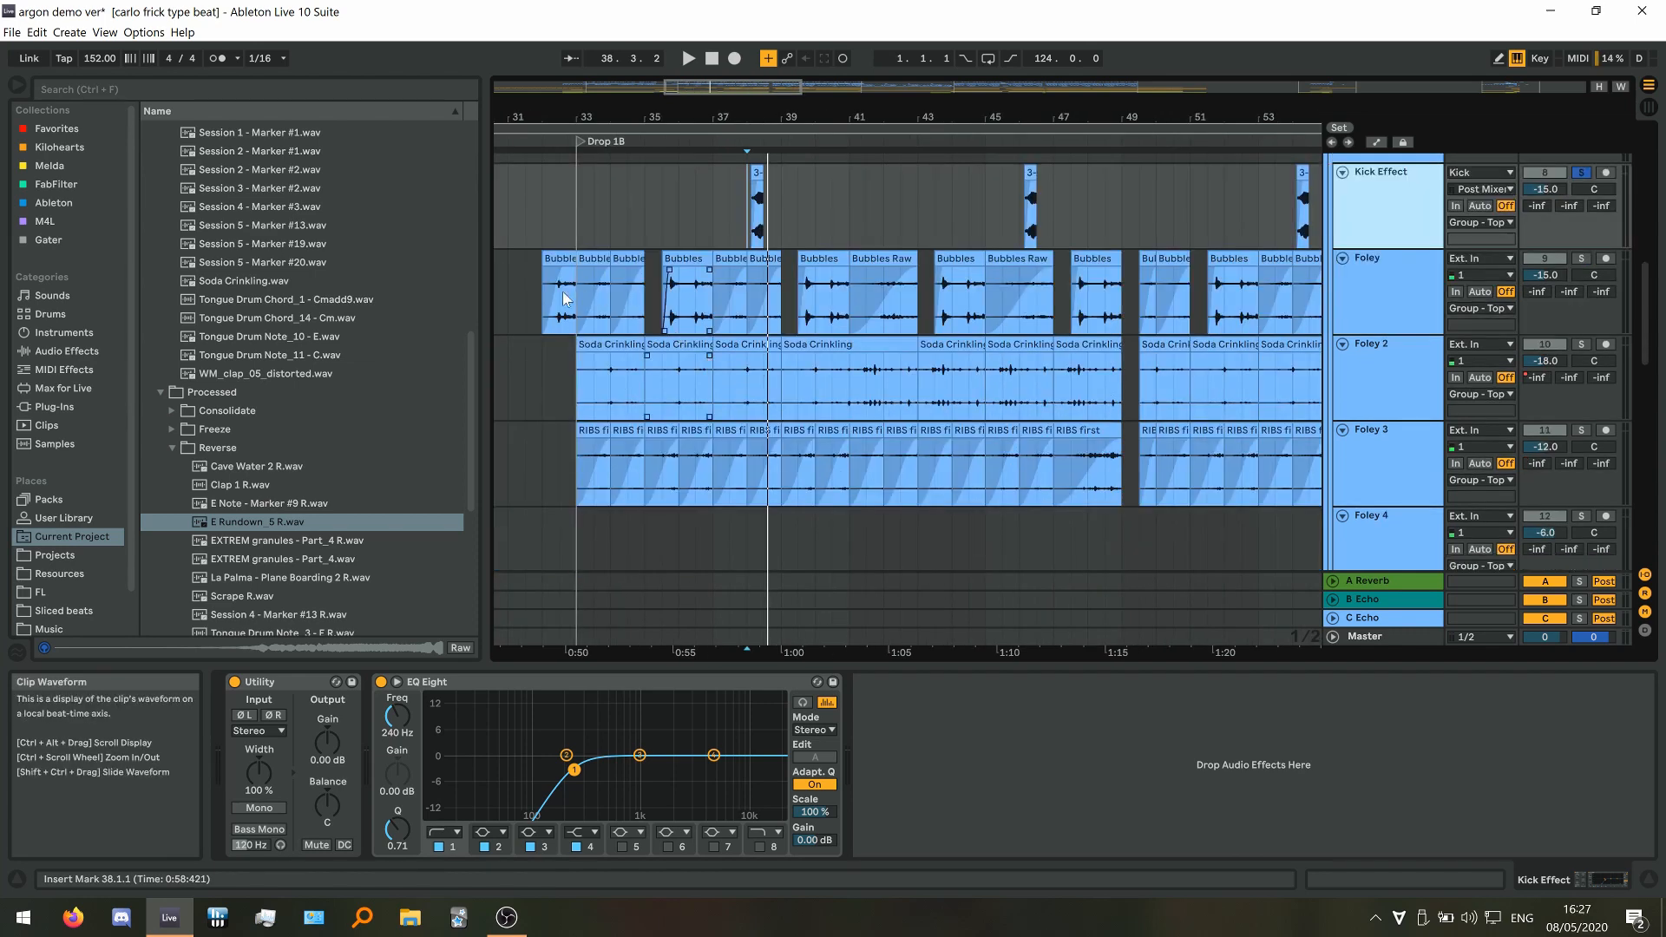
{"action": "left_click", "coordinate": [593, 472]}
{"action": "scroll", "coordinate": [604, 482], "scroll_direction": "down", "scroll_amount": 1}
{"action": "scroll", "coordinate": [601, 475], "scroll_direction": "down", "scroll_amount": 3}
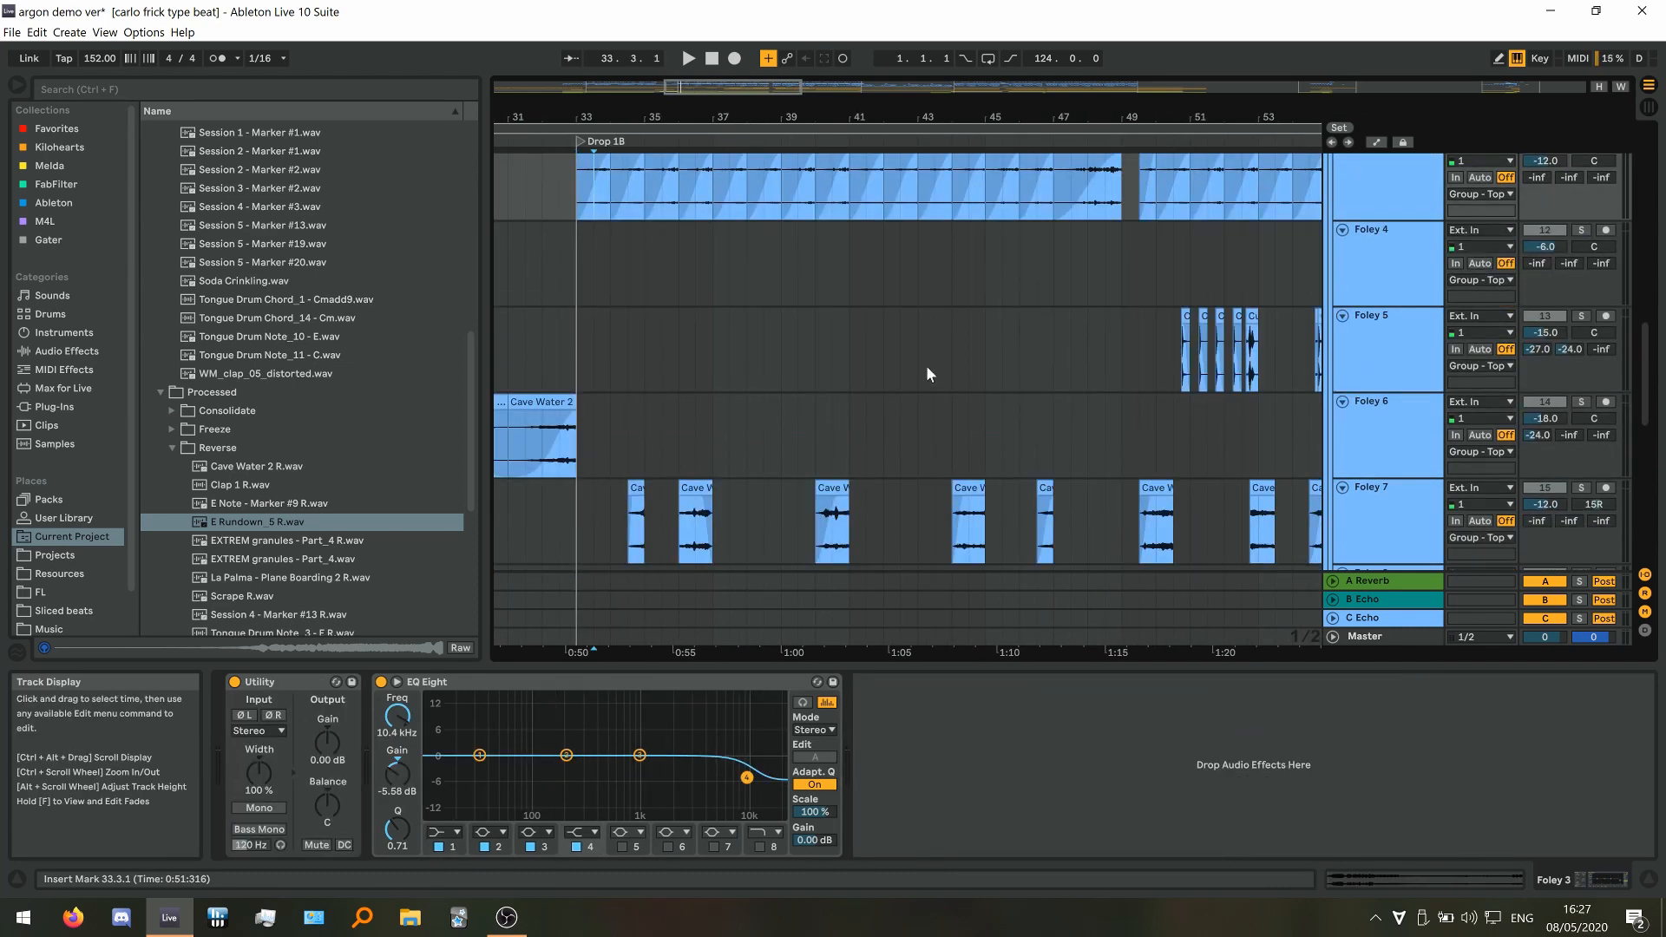
Inspect the Cuts - Marker #5 clip at 50.4.1 on Foley 5 and the Cave Water 2 clip at 36.1.1 on Foley 7
{"action": "scroll", "coordinate": [849, 367], "scroll_direction": "down", "scroll_amount": 3}
{"action": "scroll", "coordinate": [928, 362], "scroll_direction": "up", "scroll_amount": 3}
{"action": "left_click", "coordinate": [950, 360]}
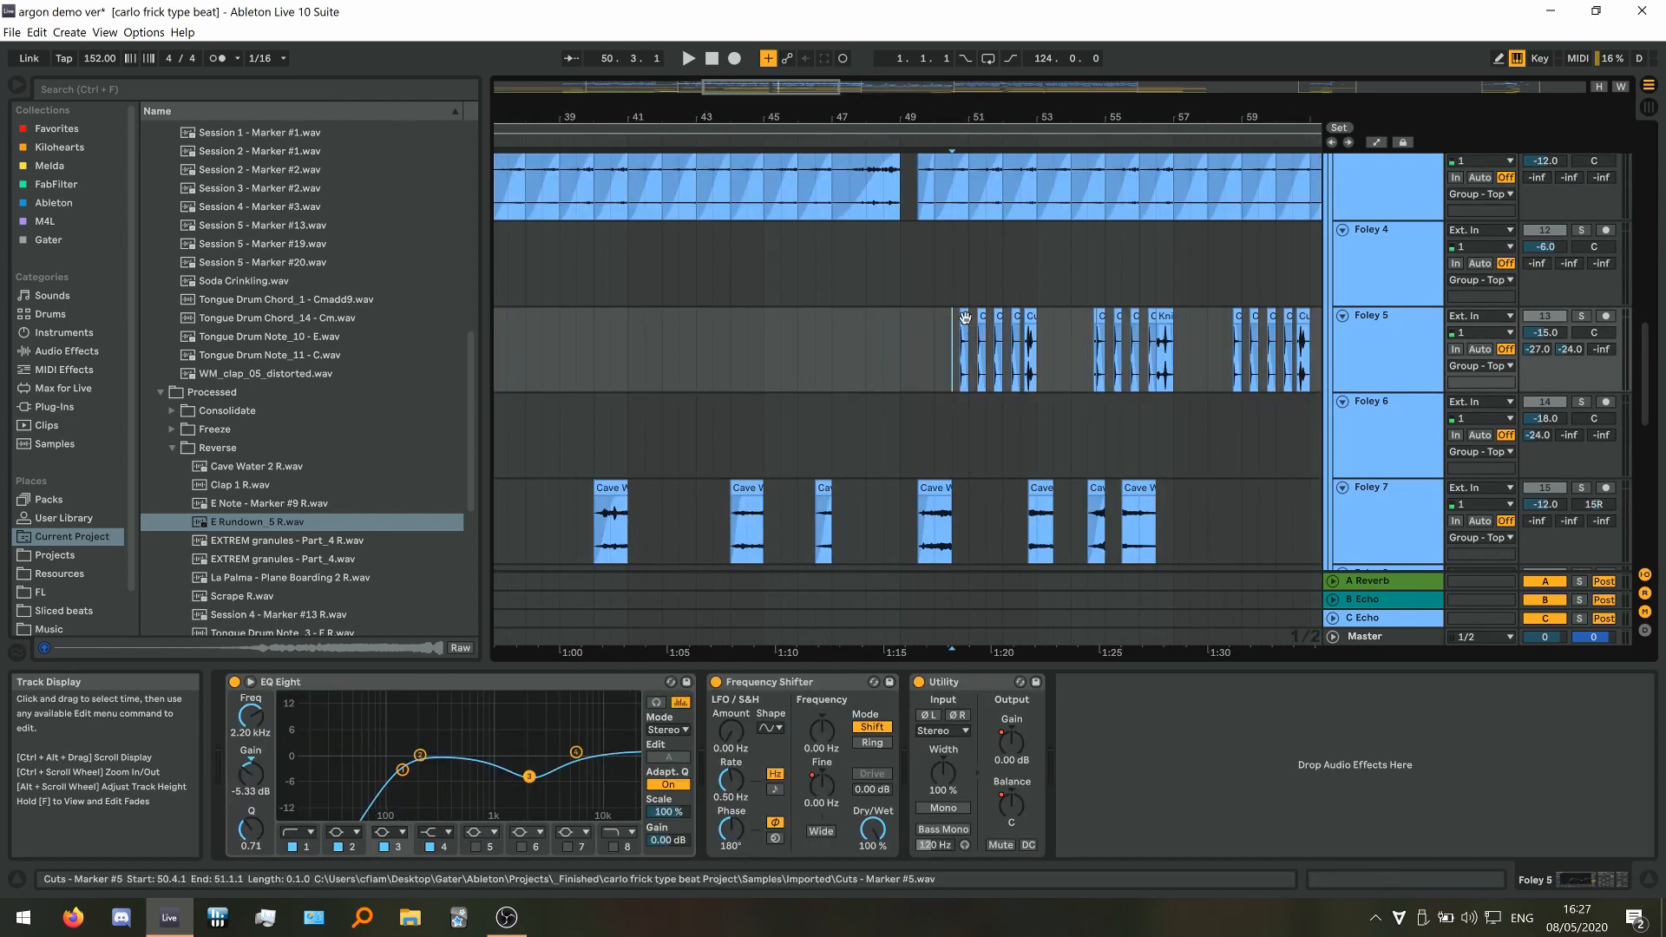
{"action": "left_click", "coordinate": [964, 317]}
{"action": "left_click_drag", "start_coordinate": [530, 446], "coordinate": [735, 335]}
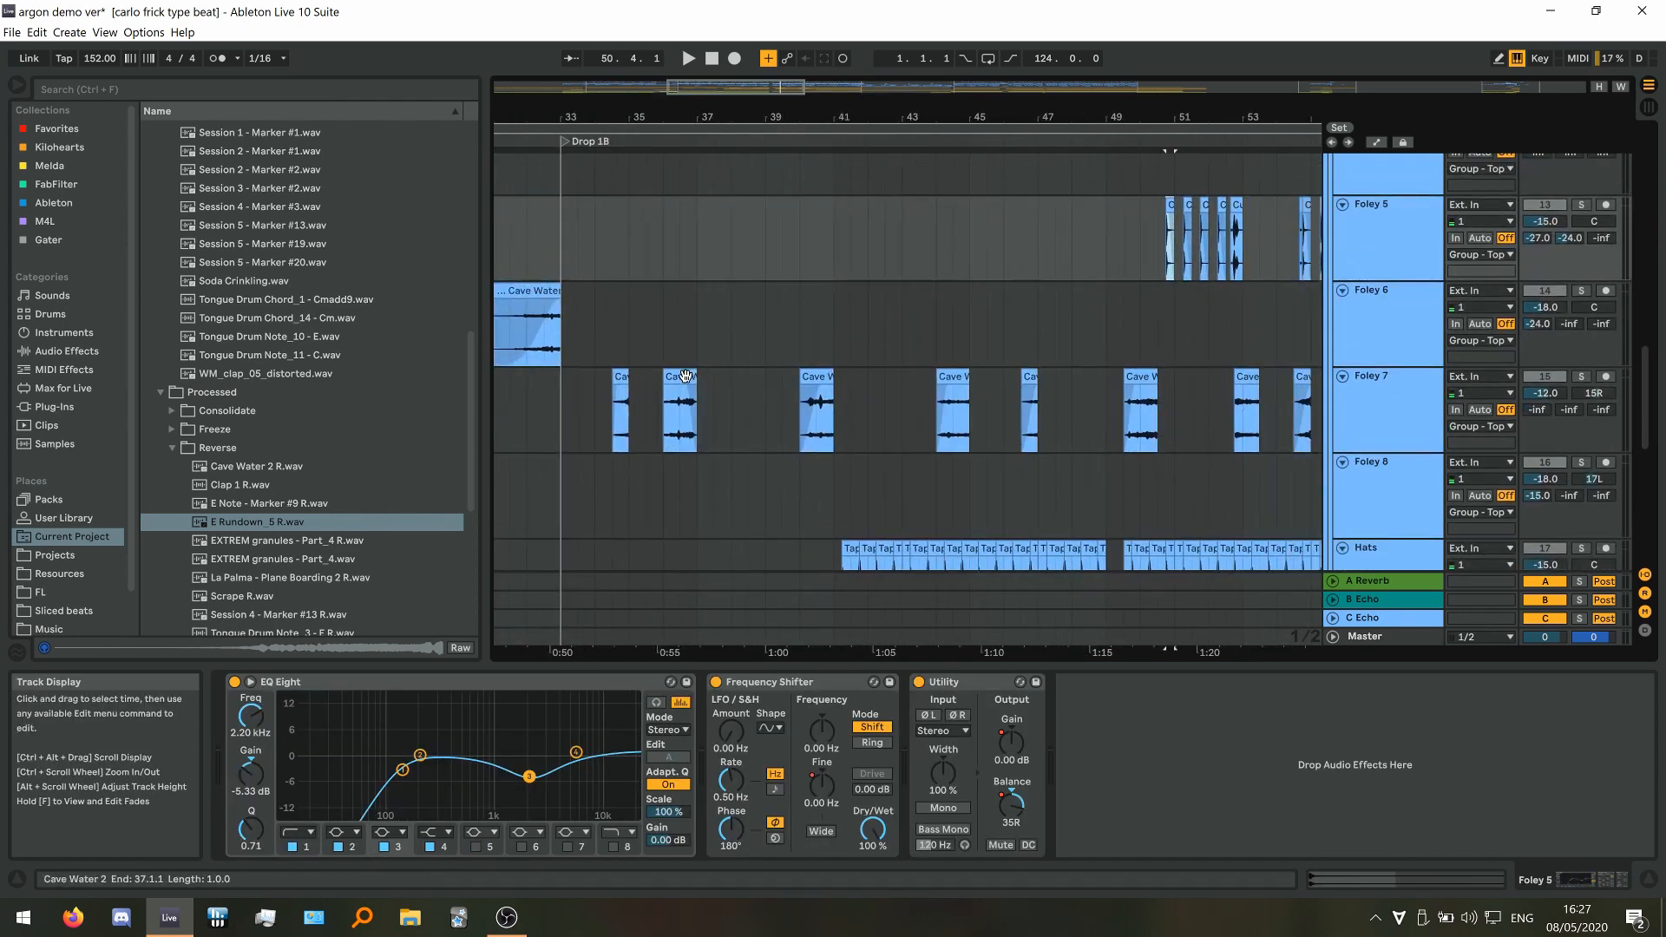
{"action": "left_click", "coordinate": [685, 378]}
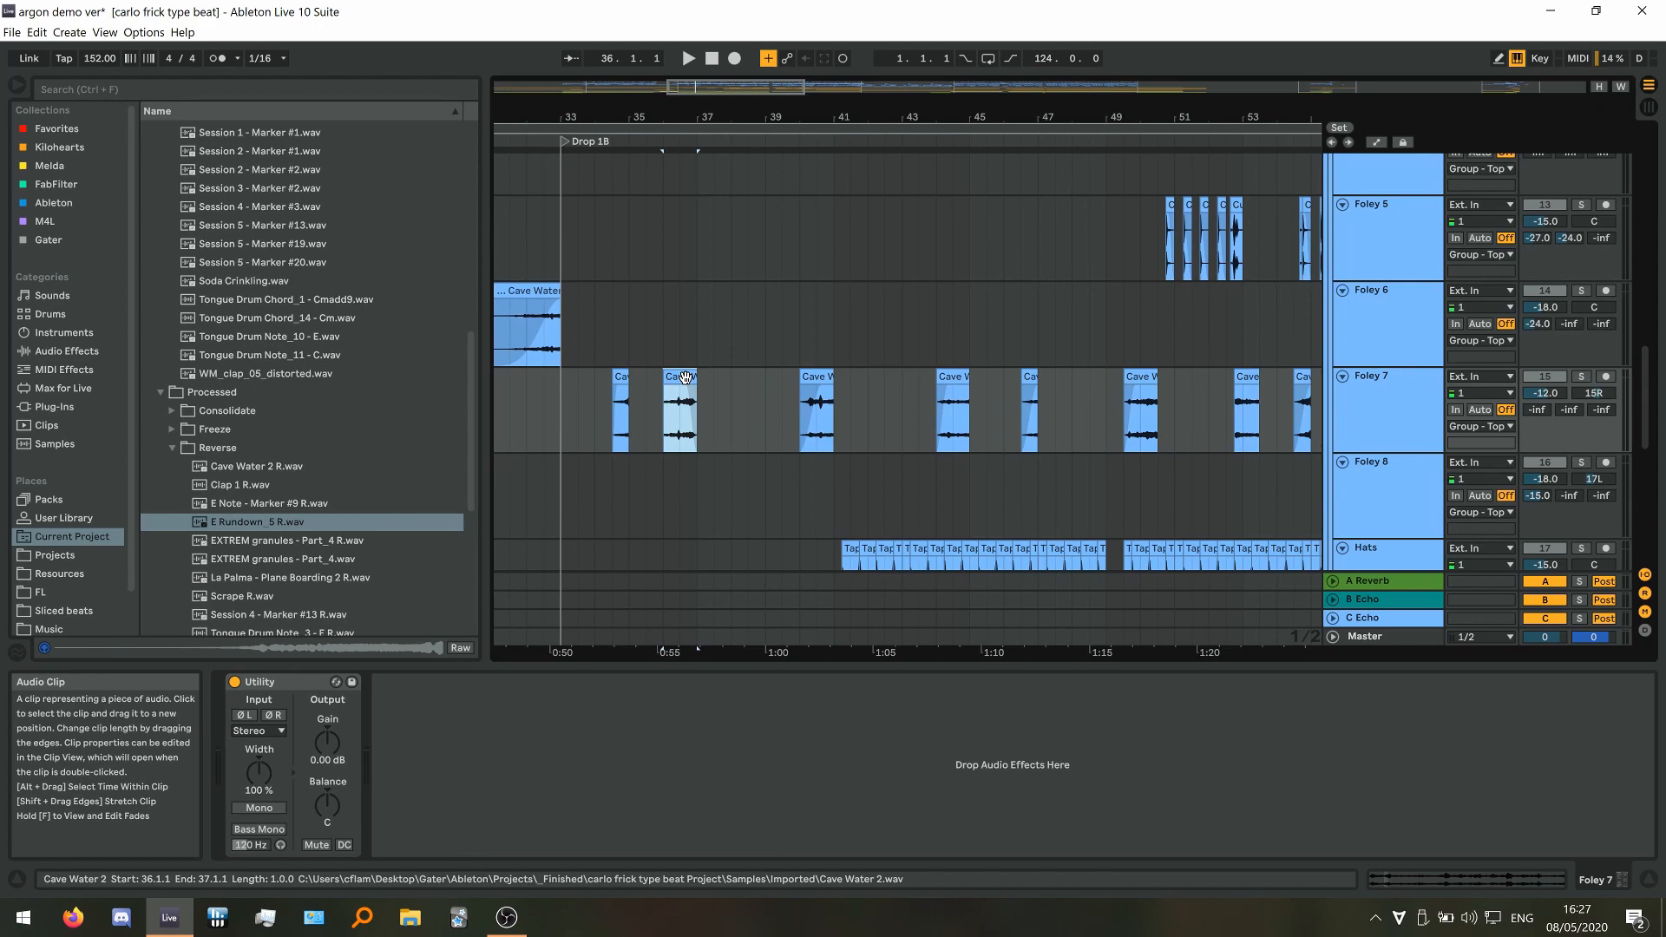
Solo the Hats track and play its Taps - Marker #5 (Freeze) clips from 41.2.1
{"action": "scroll", "coordinate": [782, 395], "scroll_direction": "down", "scroll_amount": 3}
{"action": "scroll", "coordinate": [850, 467], "scroll_direction": "up", "scroll_amount": 3}
{"action": "left_click", "coordinate": [857, 476]}
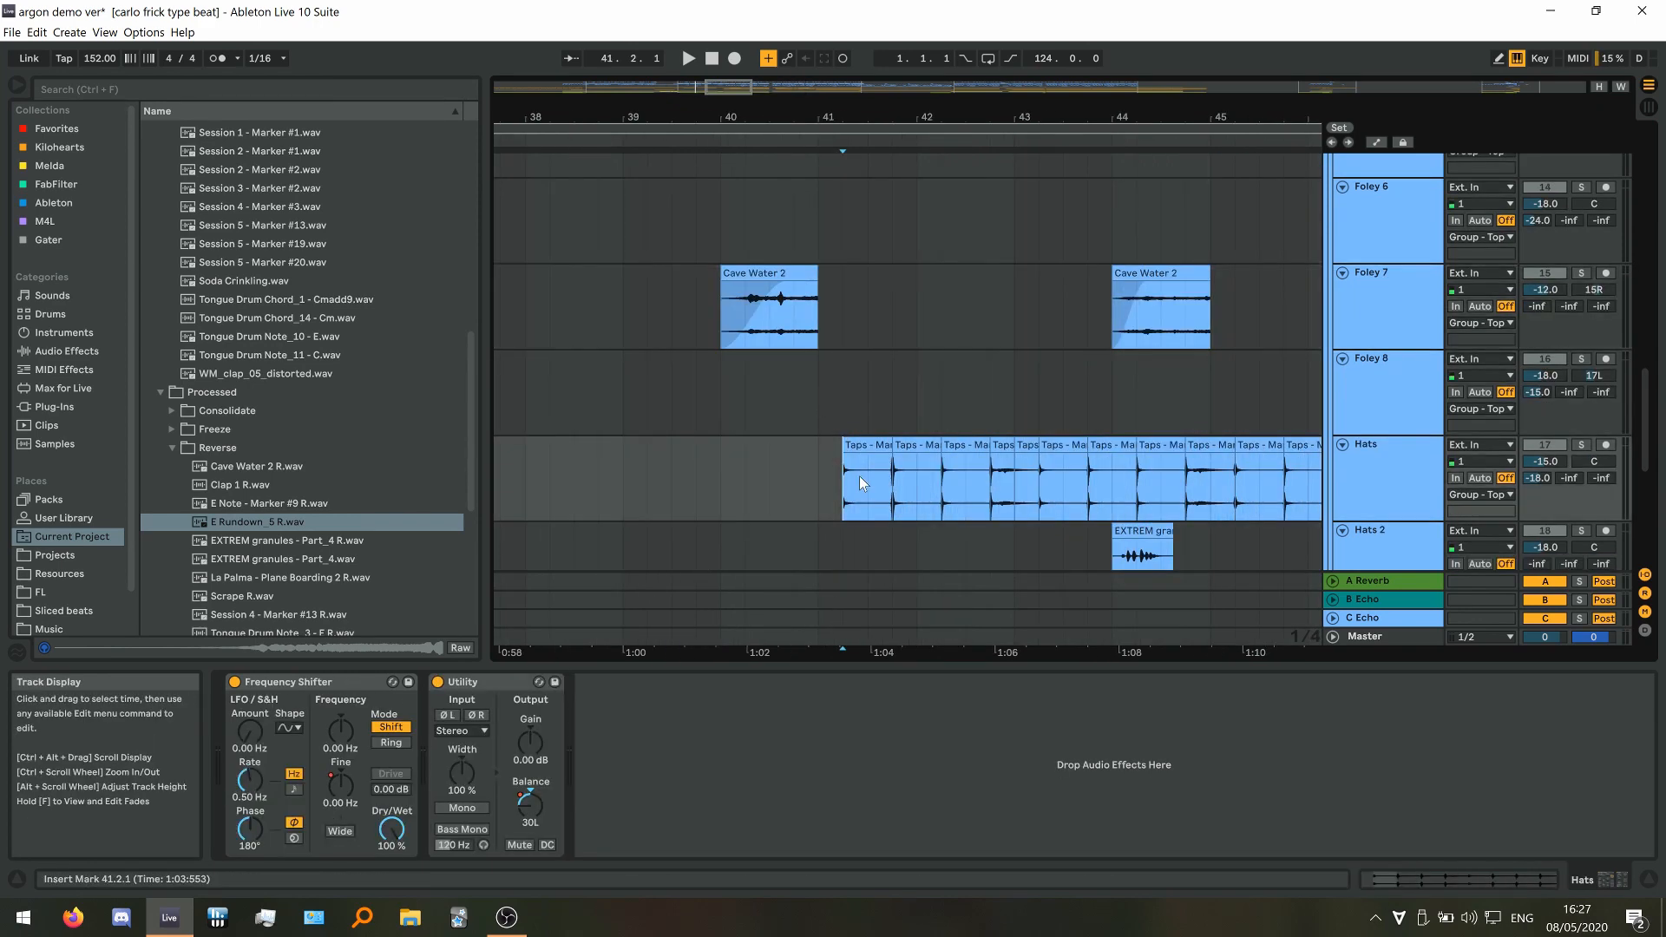
{"action": "scroll", "coordinate": [859, 476], "scroll_direction": "up", "scroll_amount": 3}
{"action": "left_click", "coordinate": [1581, 445]}
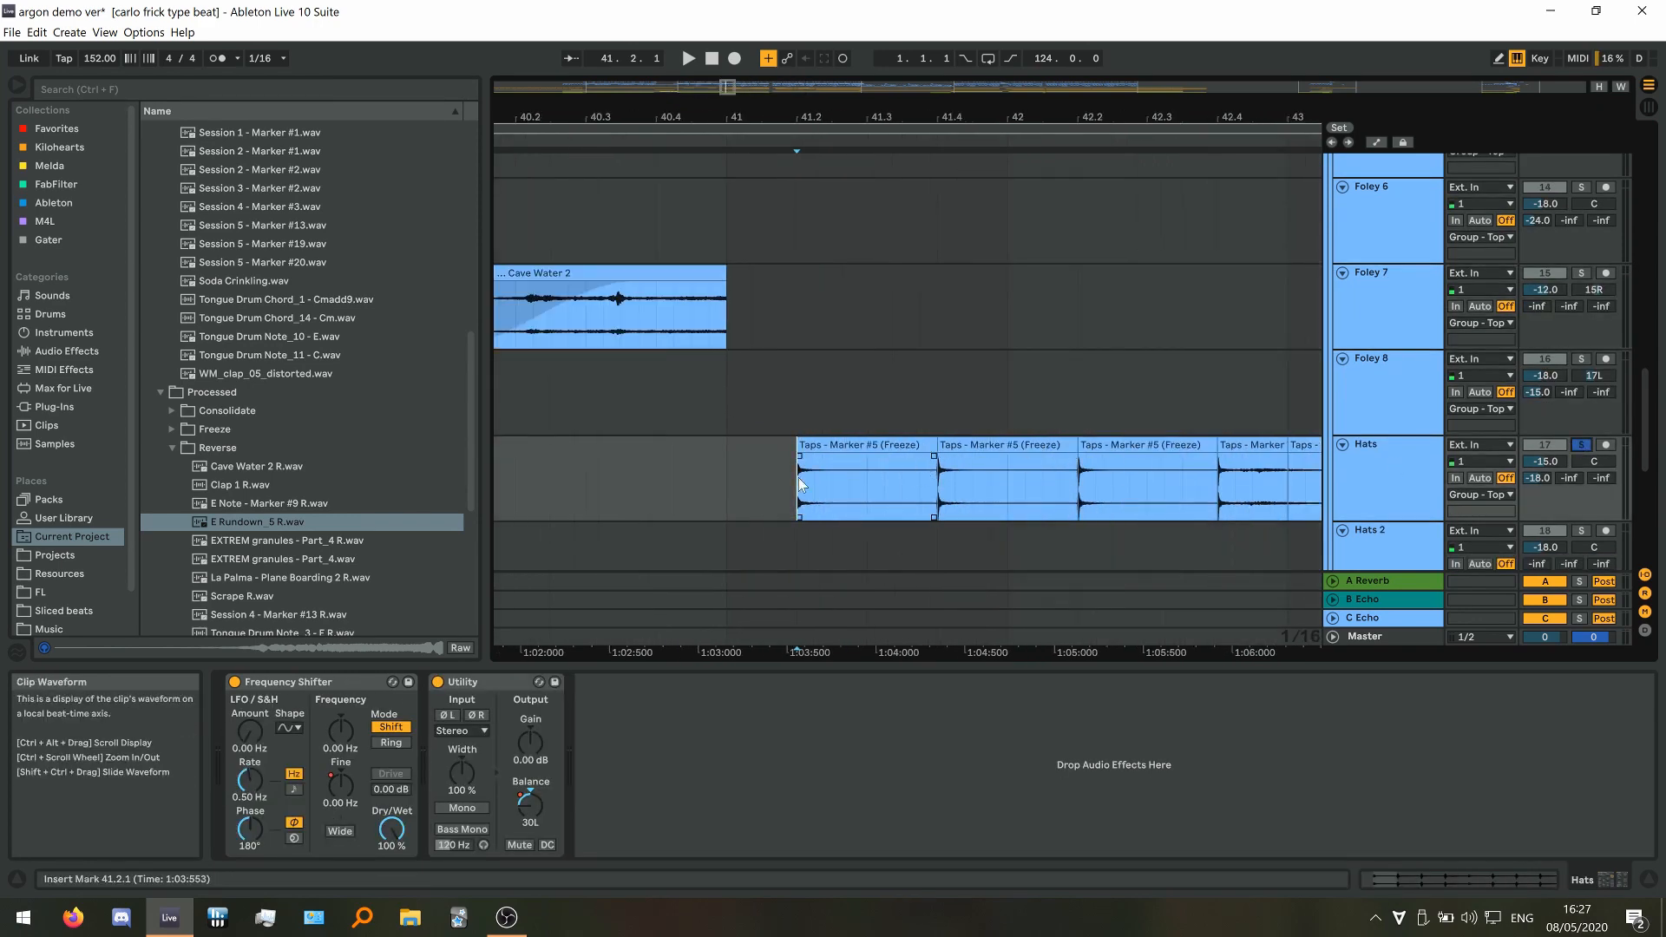
{"action": "scroll", "coordinate": [802, 484], "scroll_direction": "down", "scroll_amount": 3}
{"action": "key", "text": "space"}
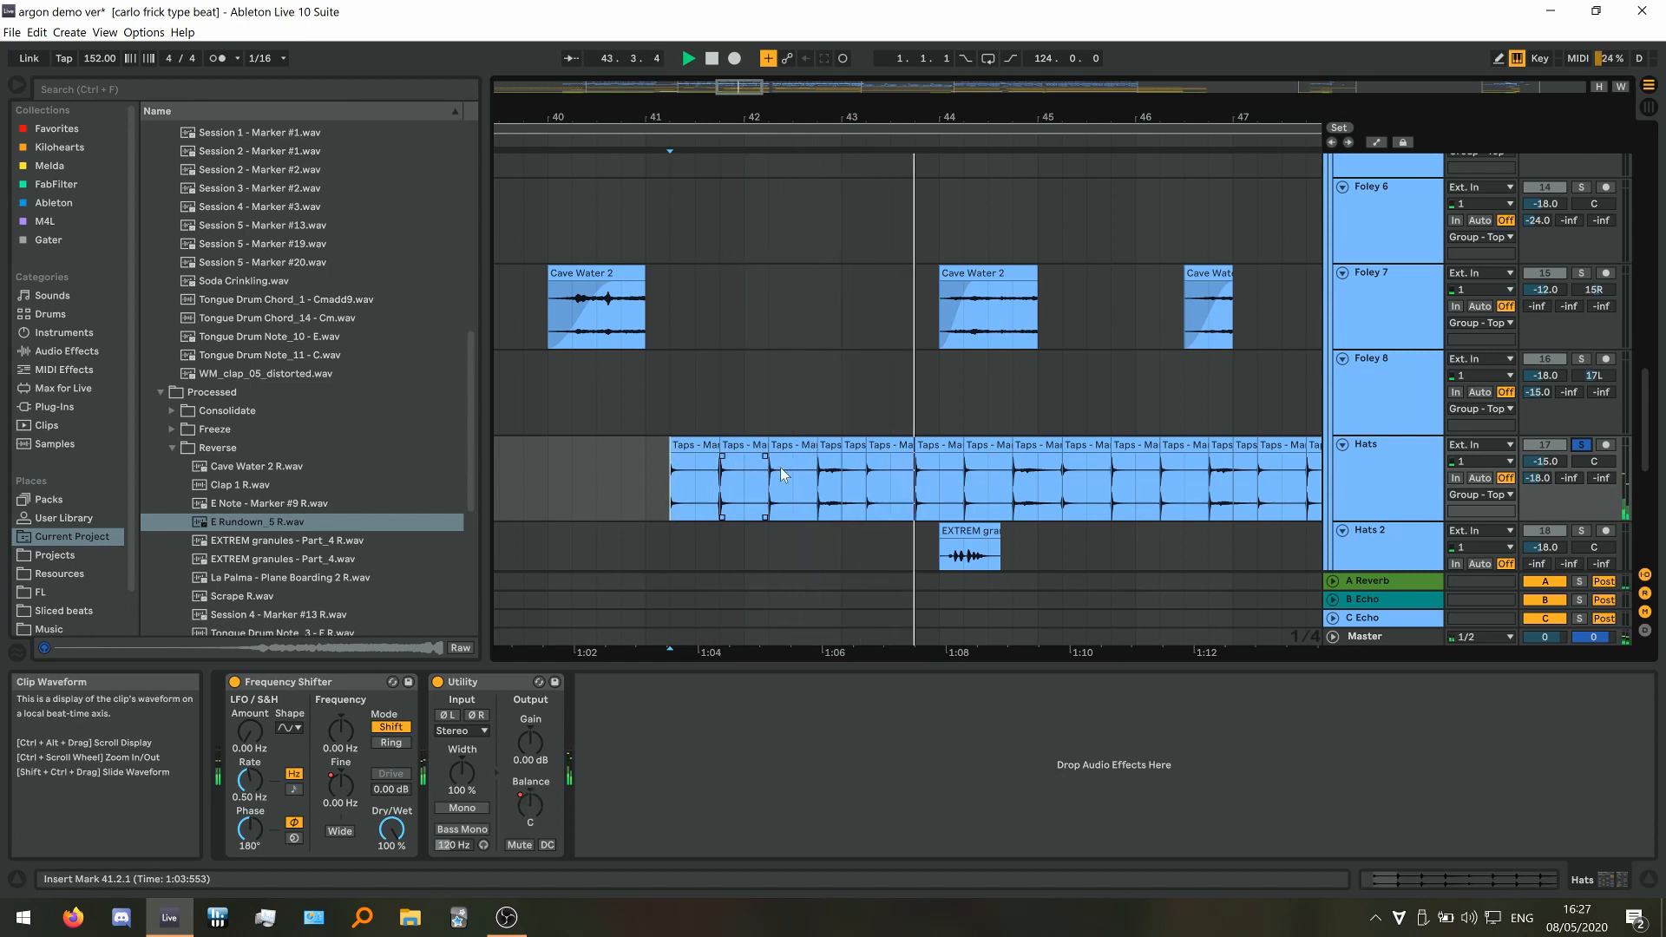
{"action": "scroll", "coordinate": [841, 481], "scroll_direction": "up", "scroll_amount": 4}
{"action": "scroll", "coordinate": [785, 495], "scroll_direction": "down", "scroll_amount": 4}
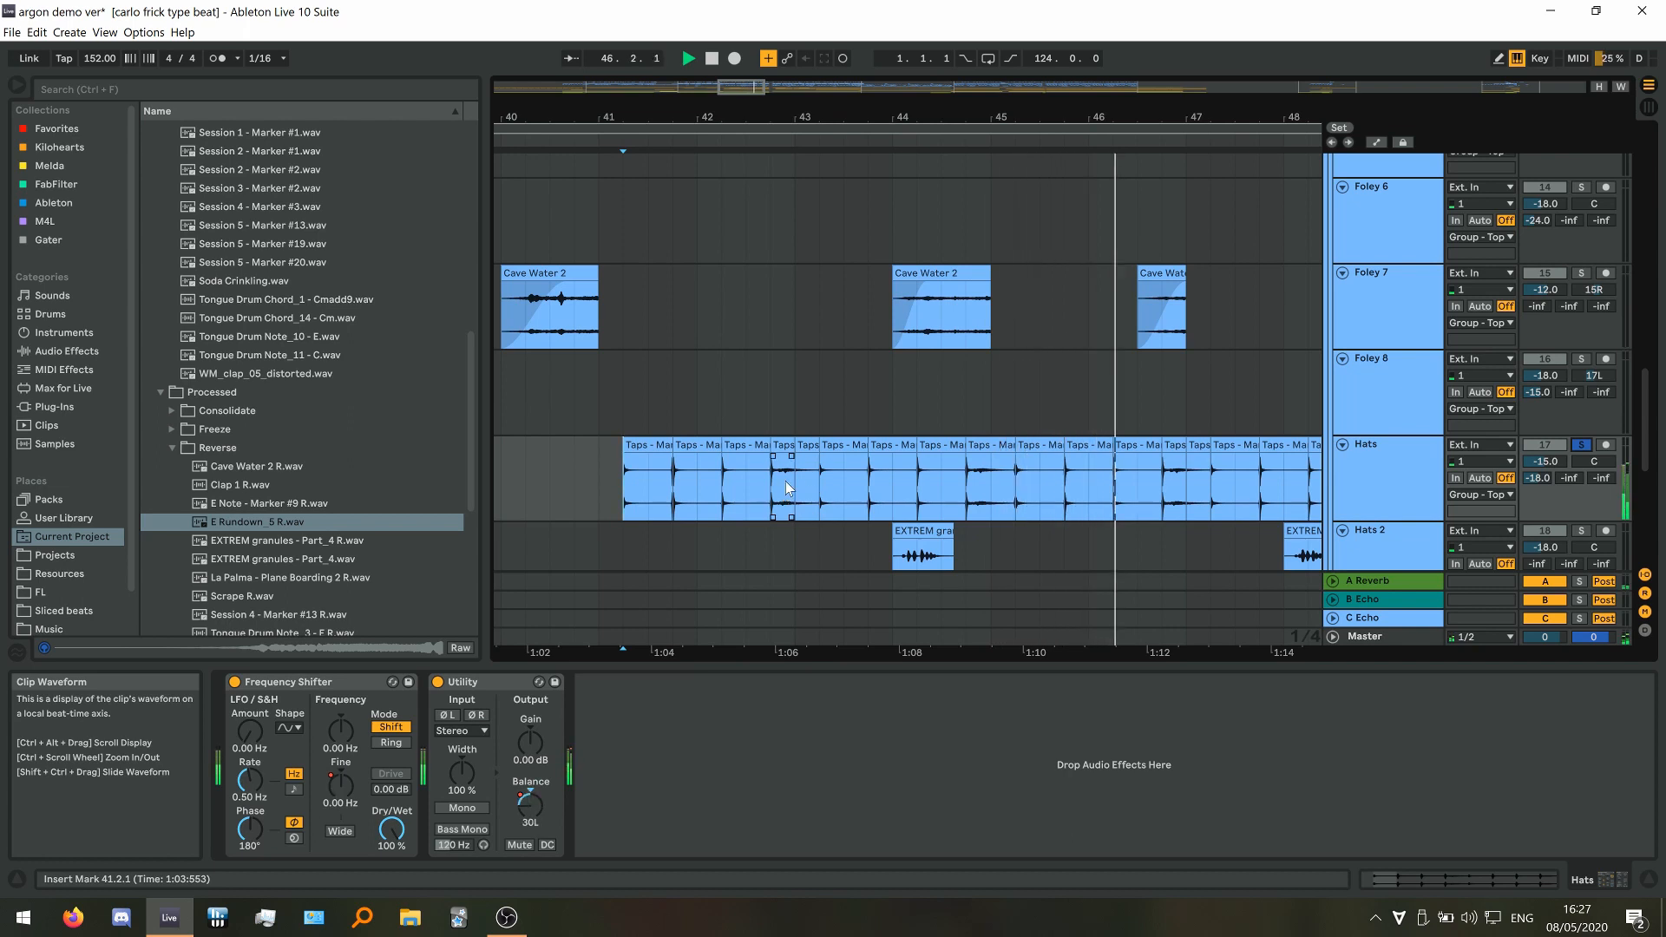
{"action": "left_click", "coordinate": [680, 496]}
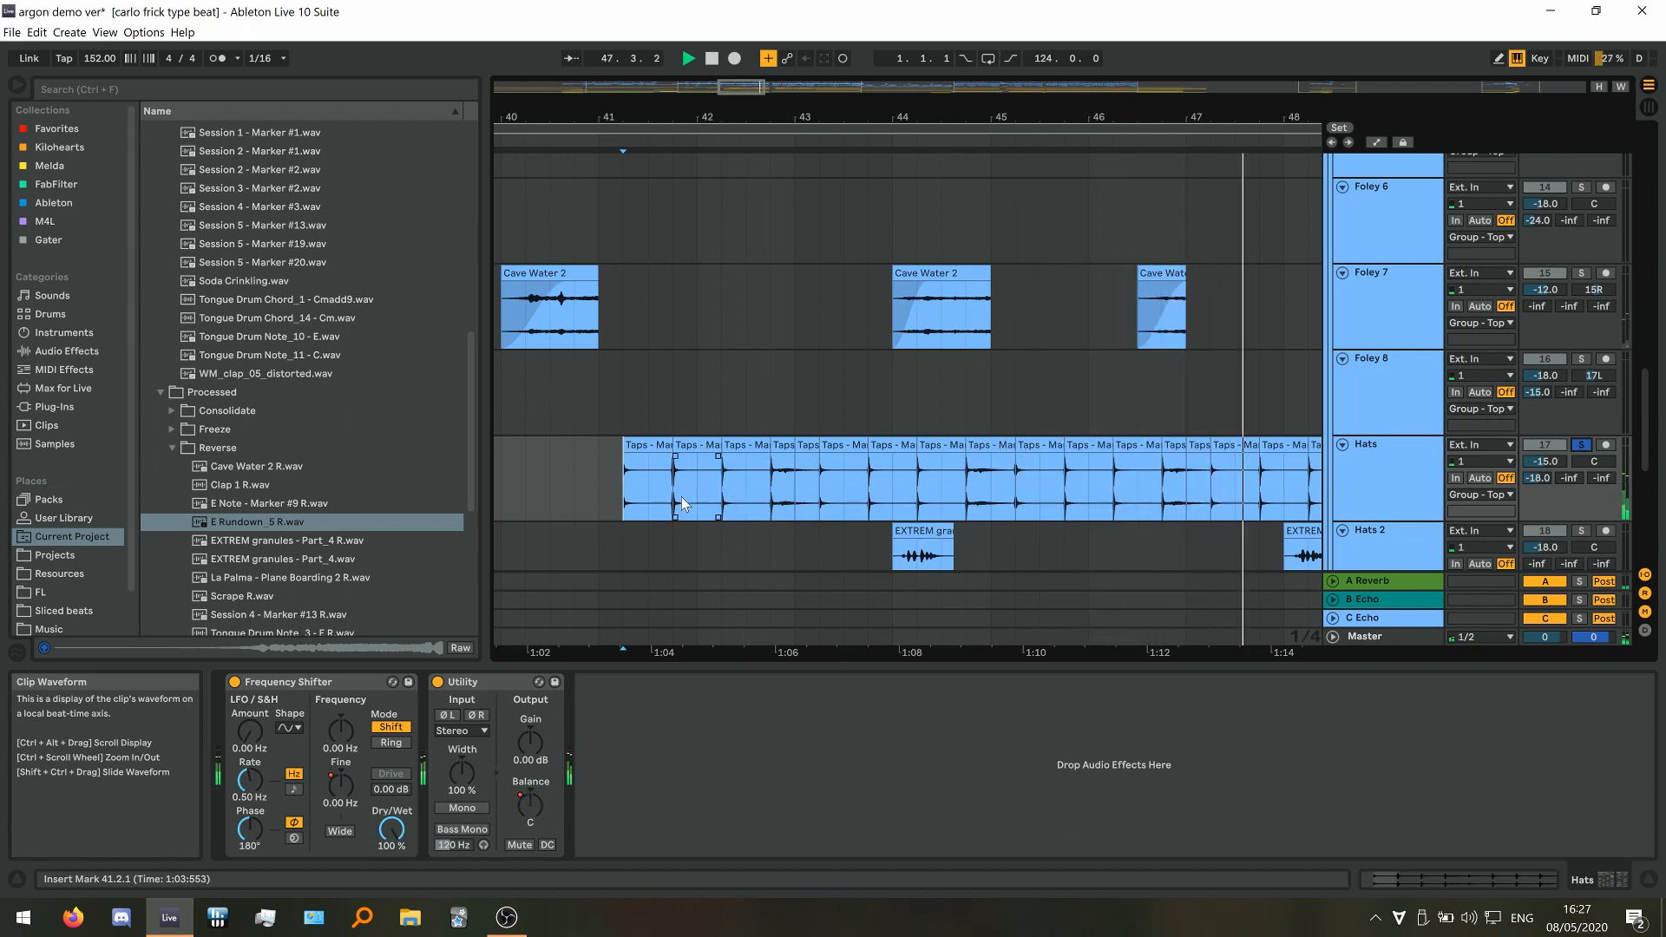
{"action": "left_click", "coordinate": [673, 503]}
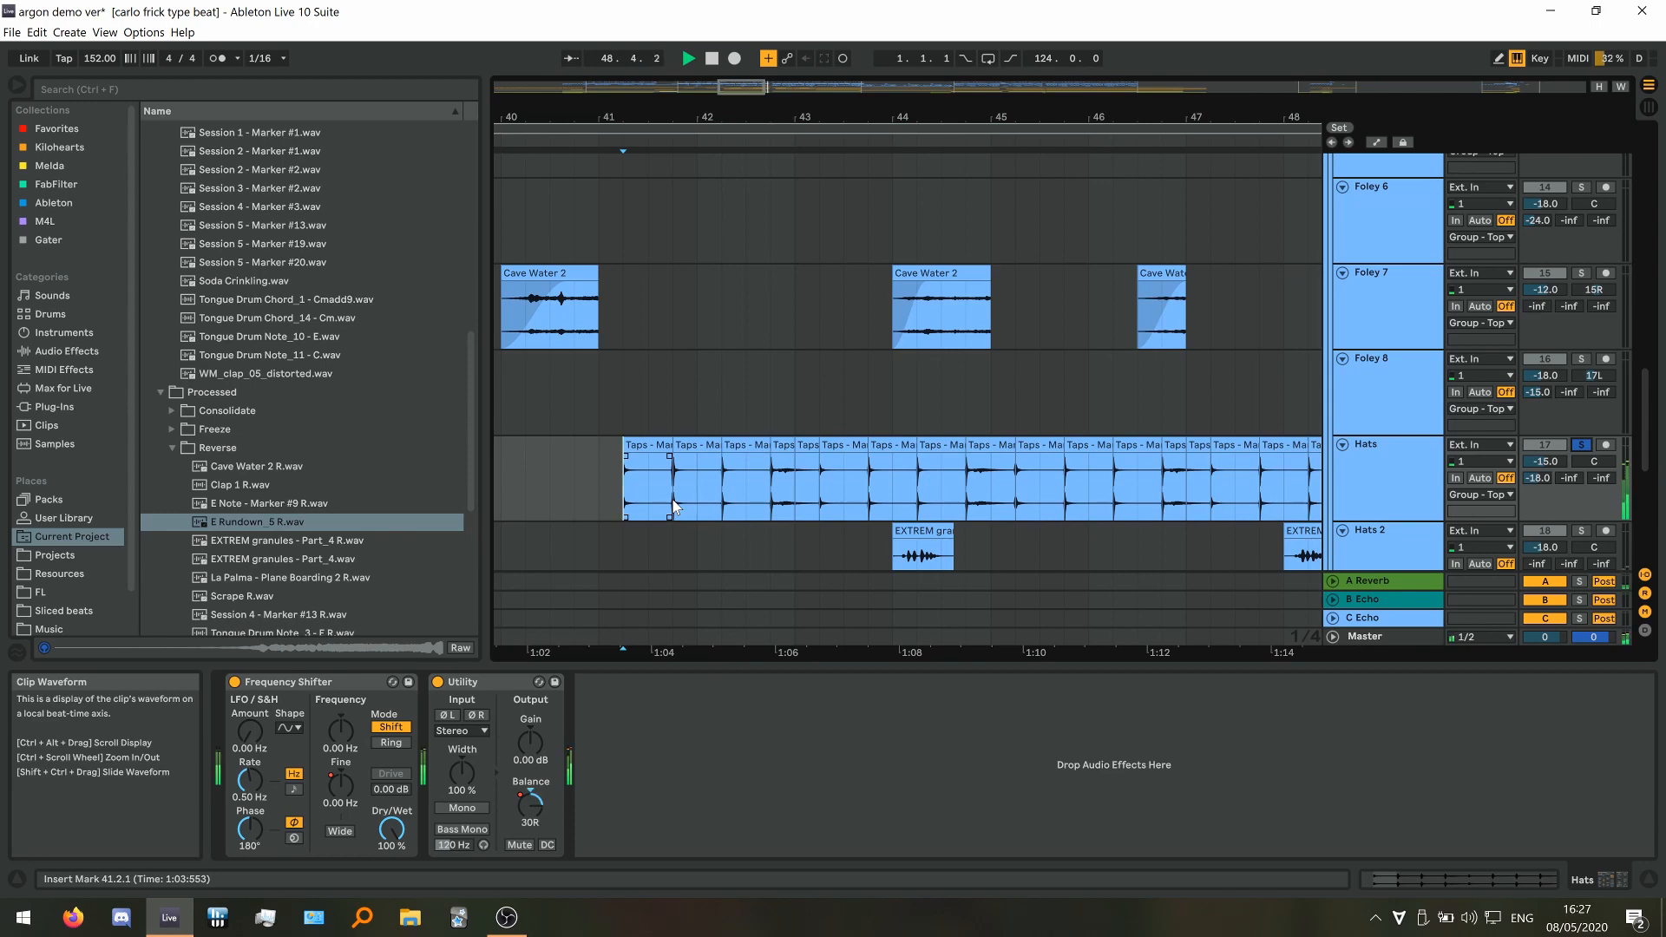
Solo Hats 2 and play its EXTREM granules - Part_4 clip from 44.1.1
{"action": "scroll", "coordinate": [803, 362], "scroll_direction": "down", "scroll_amount": 3}
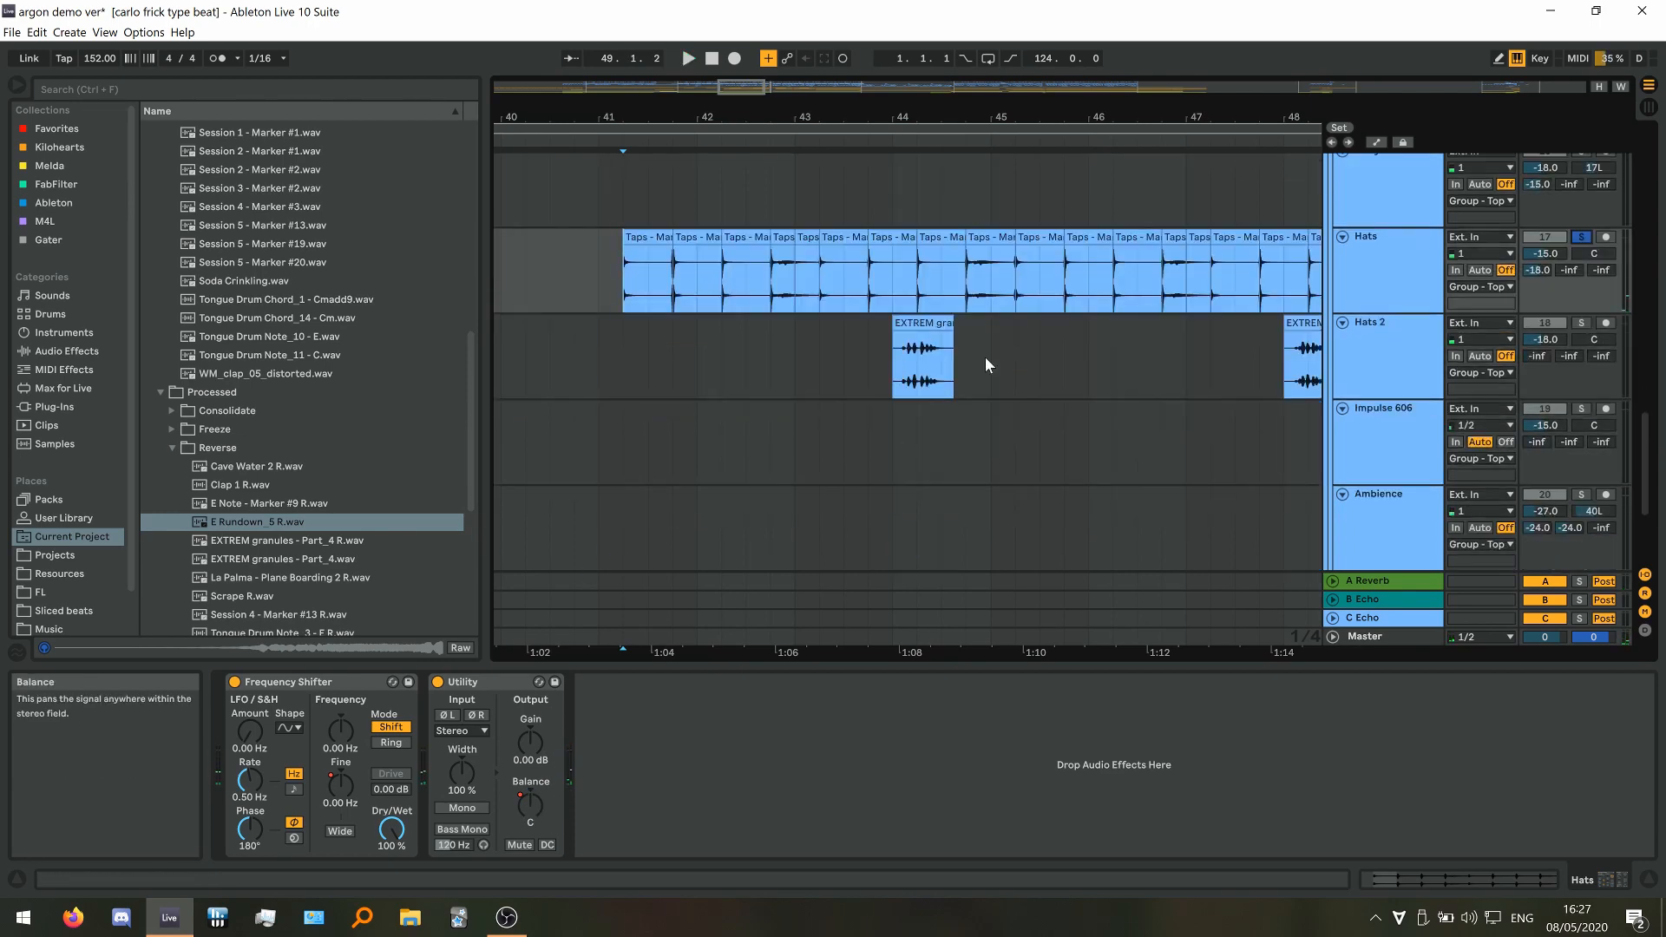
{"action": "scroll", "coordinate": [975, 371], "scroll_direction": "up", "scroll_amount": 5}
{"action": "left_click", "coordinate": [764, 375]}
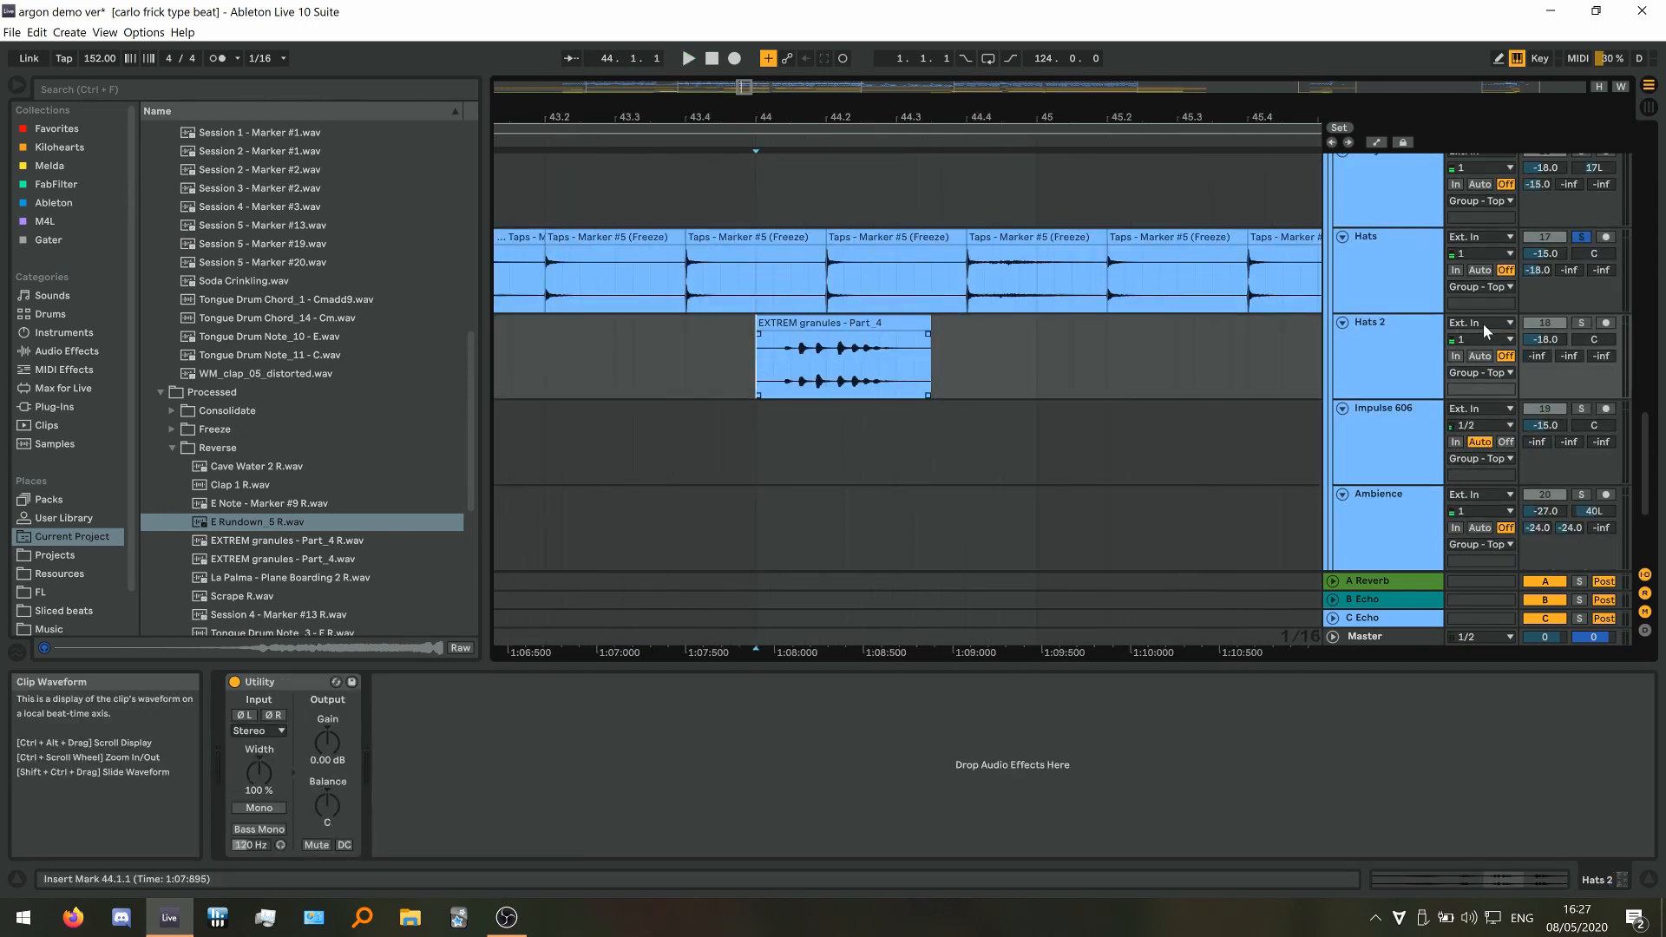
{"action": "left_click", "coordinate": [1581, 324]}
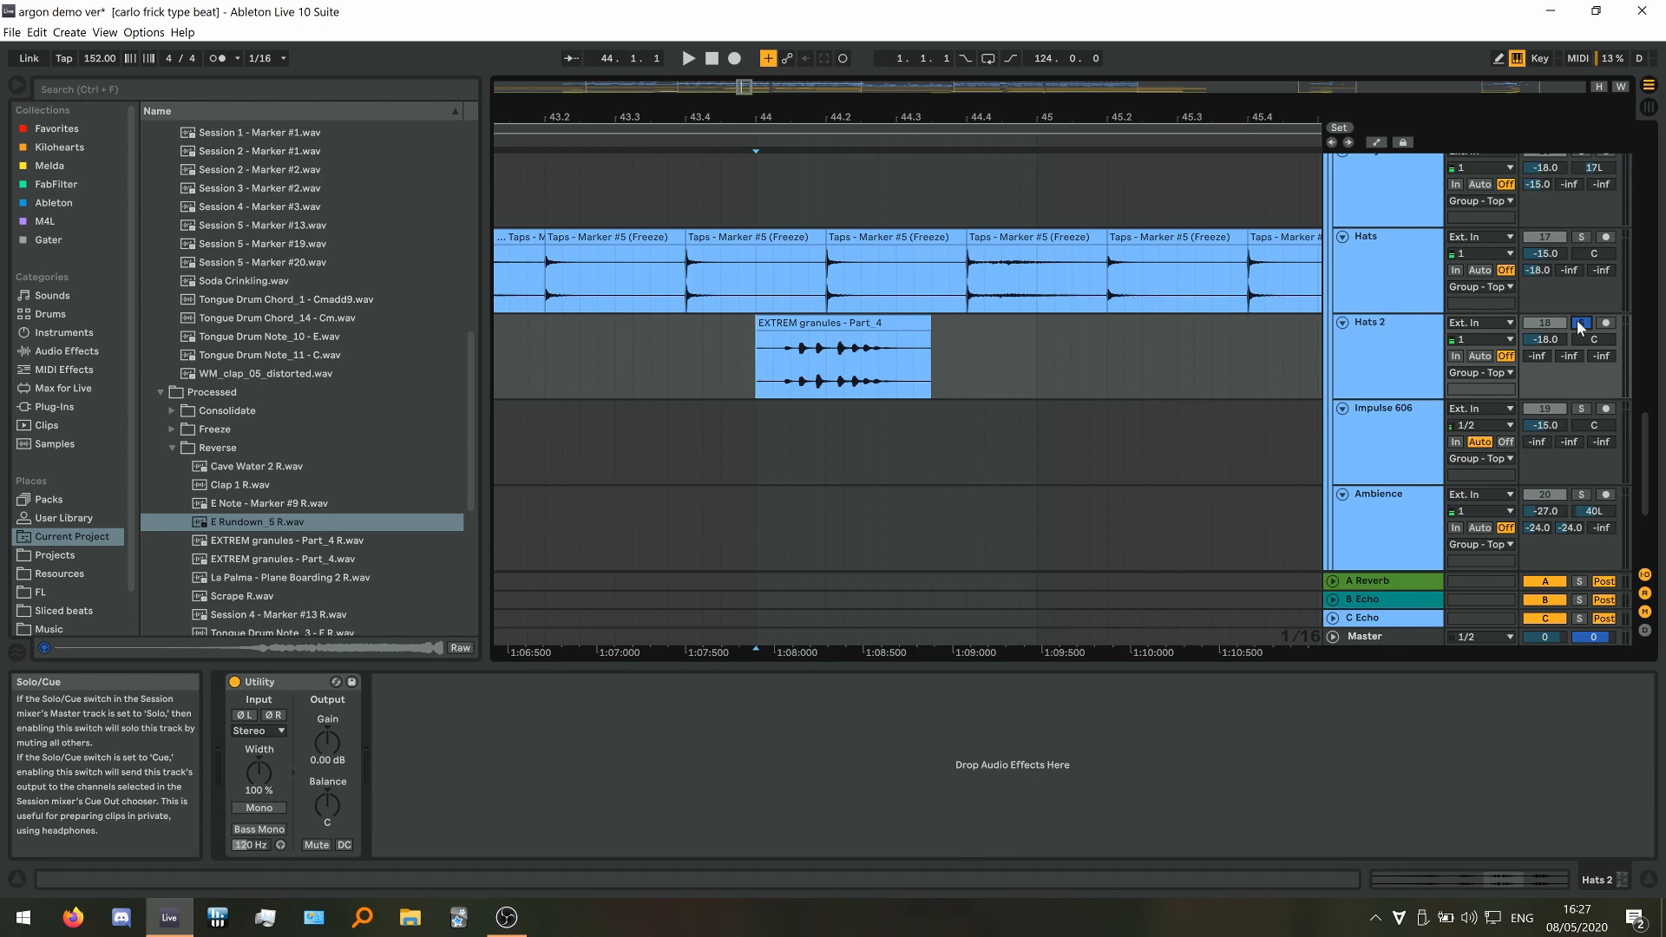
{"action": "key", "text": "space"}
{"action": "key", "text": "minus"}
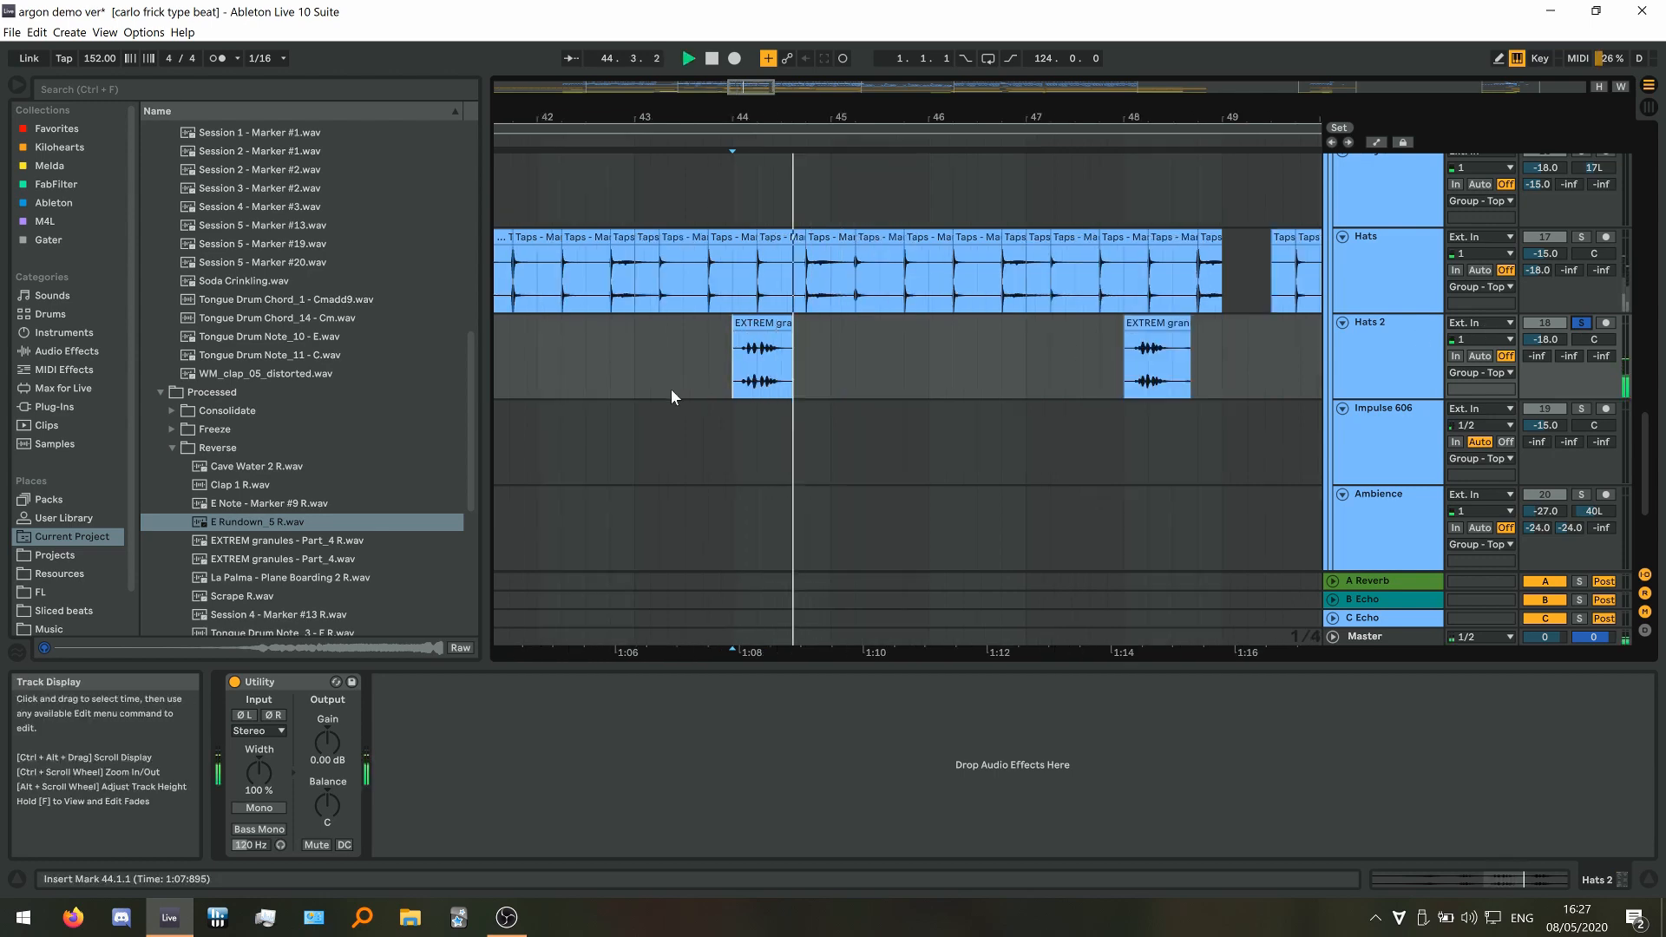
Play the further EXTREM granules clips on Hats 2, starting from 52.1.1
{"action": "key", "text": "minus"}
{"action": "left_click", "coordinate": [975, 372]}
{"action": "key", "text": "space"}
{"action": "scroll", "coordinate": [978, 374], "scroll_direction": "up", "scroll_amount": 1}
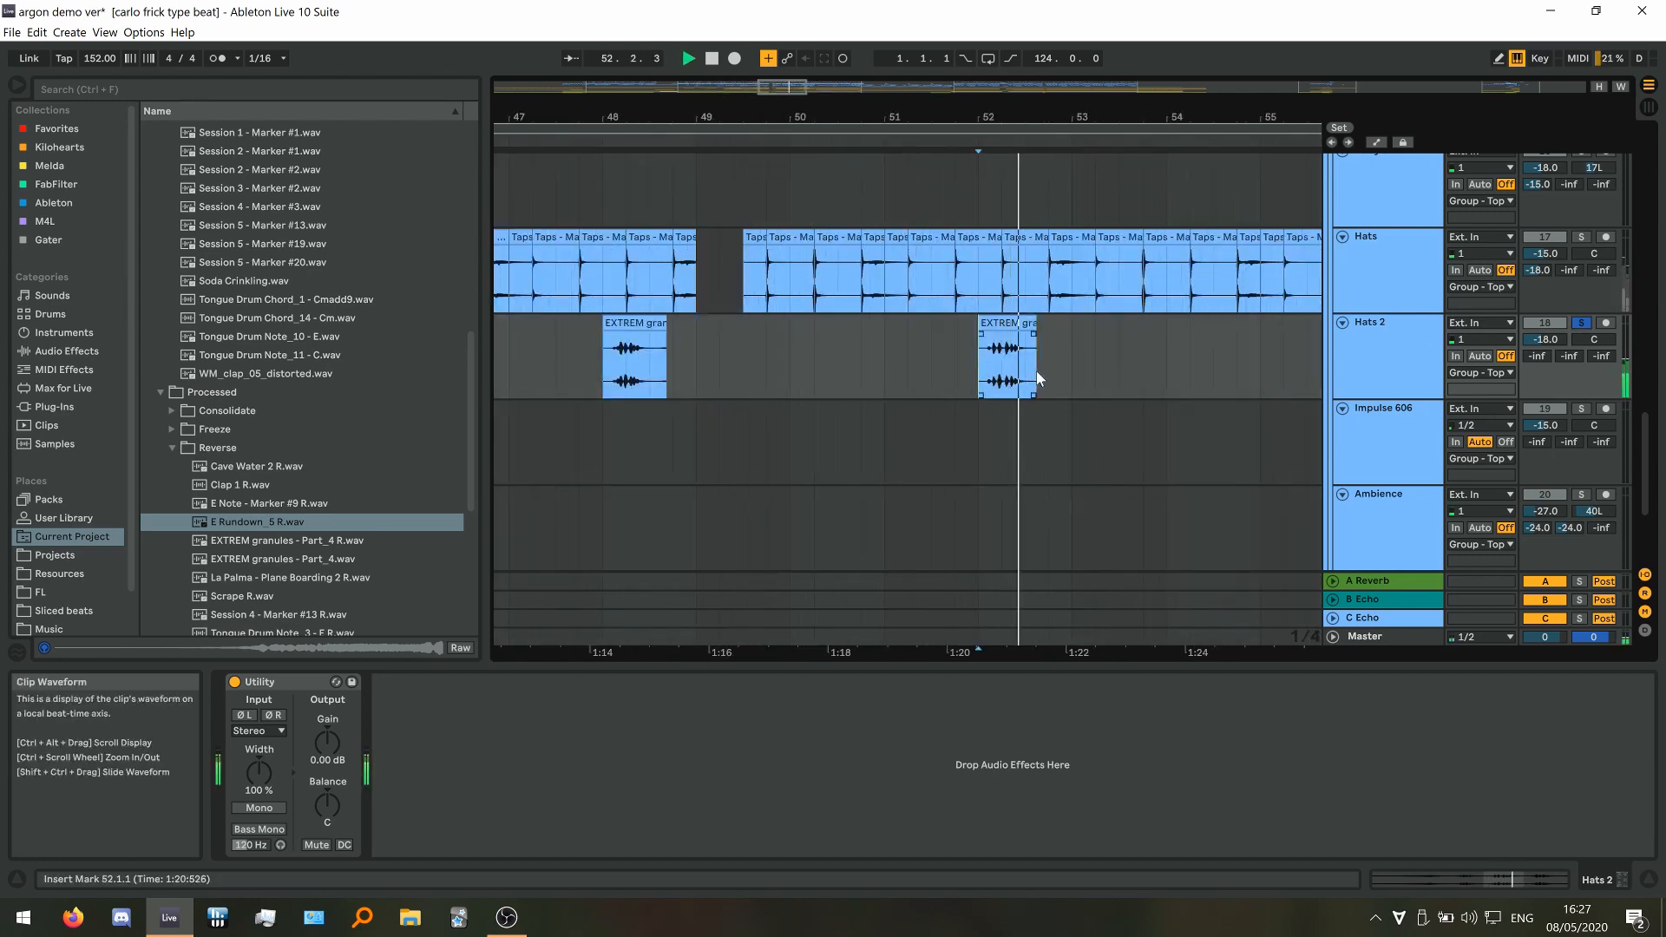
{"action": "scroll", "coordinate": [1037, 373], "scroll_direction": "down", "scroll_amount": 1}
{"action": "key", "text": "space"}
{"action": "left_click", "coordinate": [885, 373]}
{"action": "key", "text": "space"}
{"action": "scroll", "coordinate": [887, 377], "scroll_direction": "up", "scroll_amount": 1}
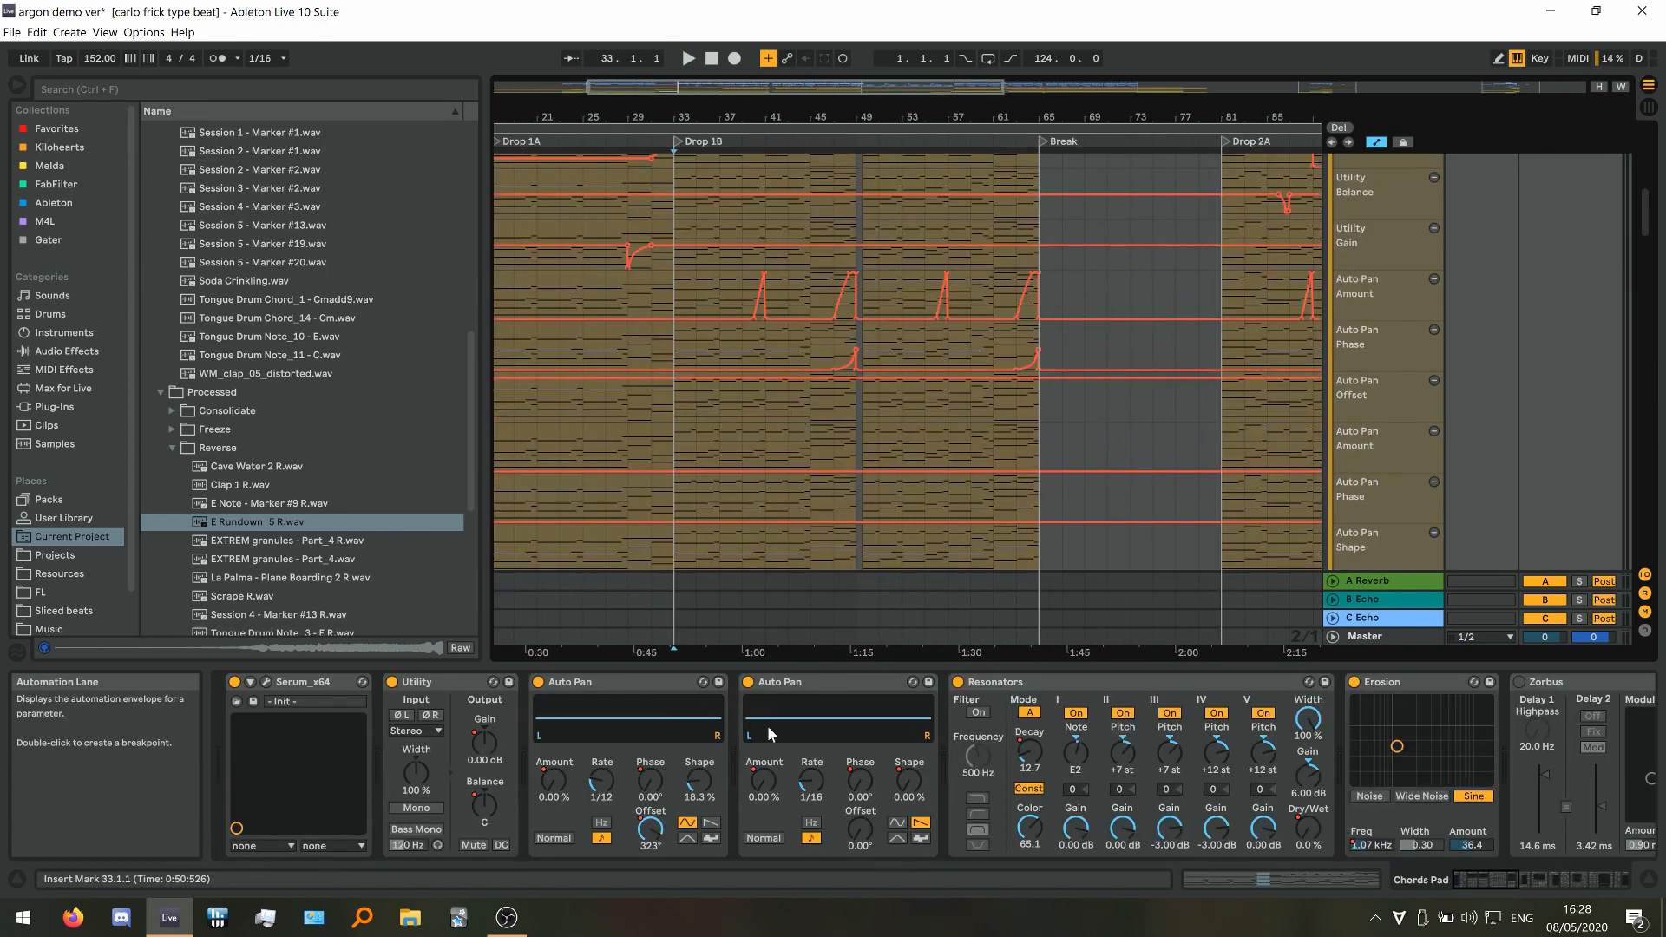
Play the Chords Pad from 40.1.1 through the first Auto Pan Amount automation rise in Drop 1B
{"action": "scroll", "coordinate": [767, 322], "scroll_direction": "up", "scroll_amount": 2}
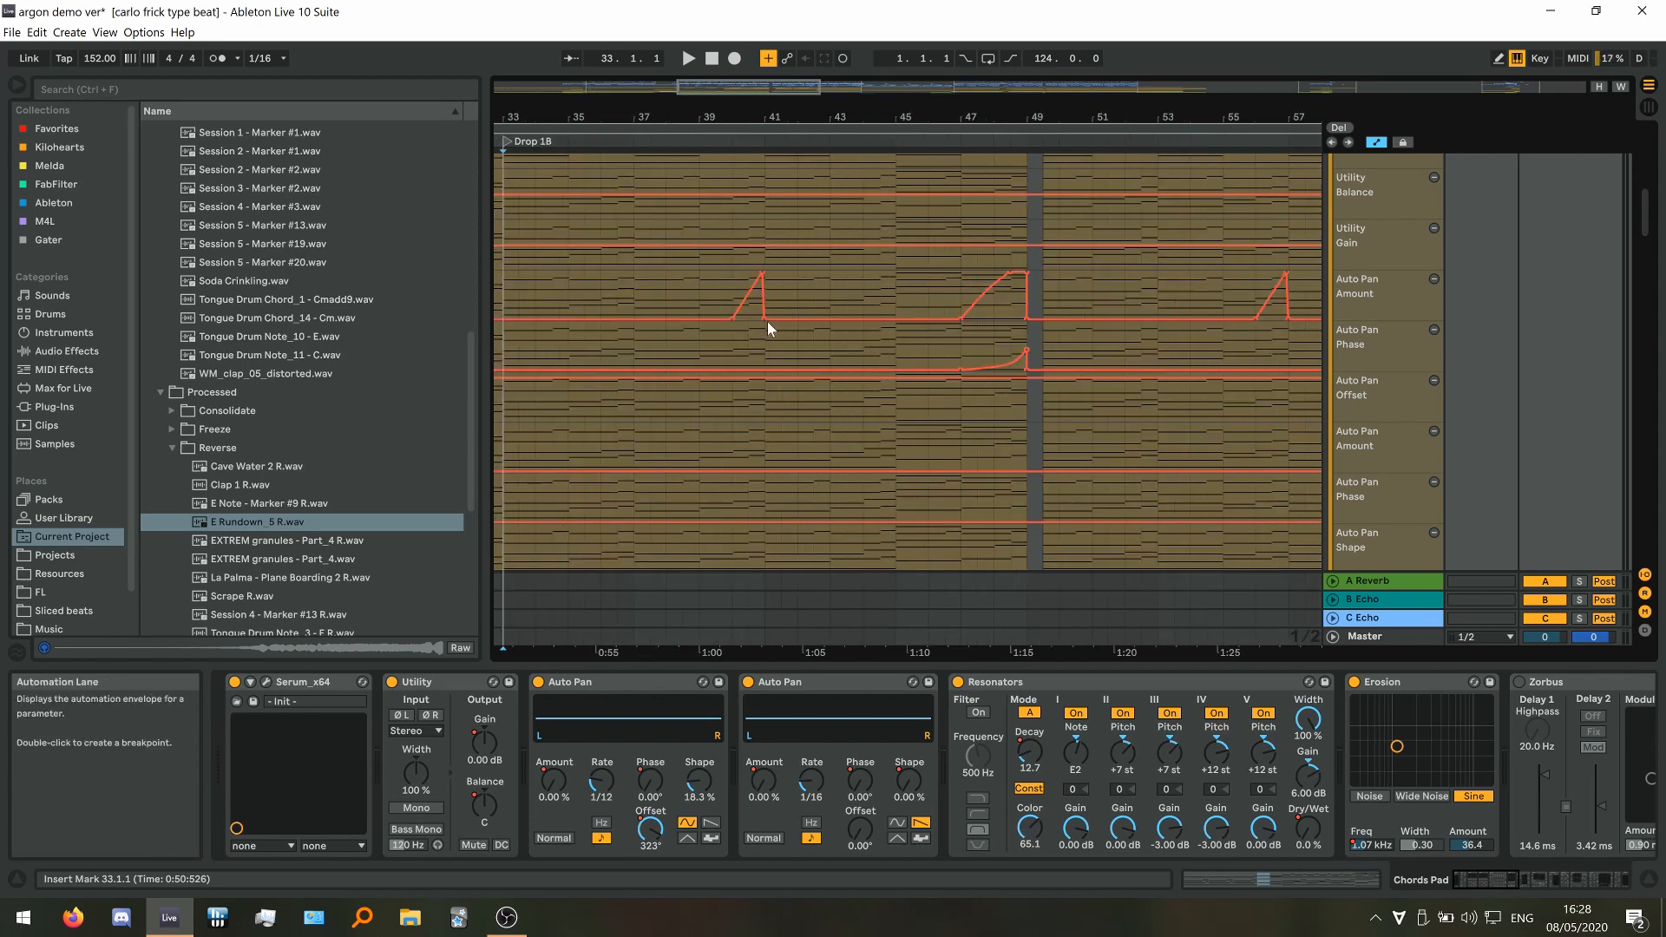
{"action": "scroll", "coordinate": [767, 321], "scroll_direction": "up", "scroll_amount": 2}
{"action": "key", "text": "space"}
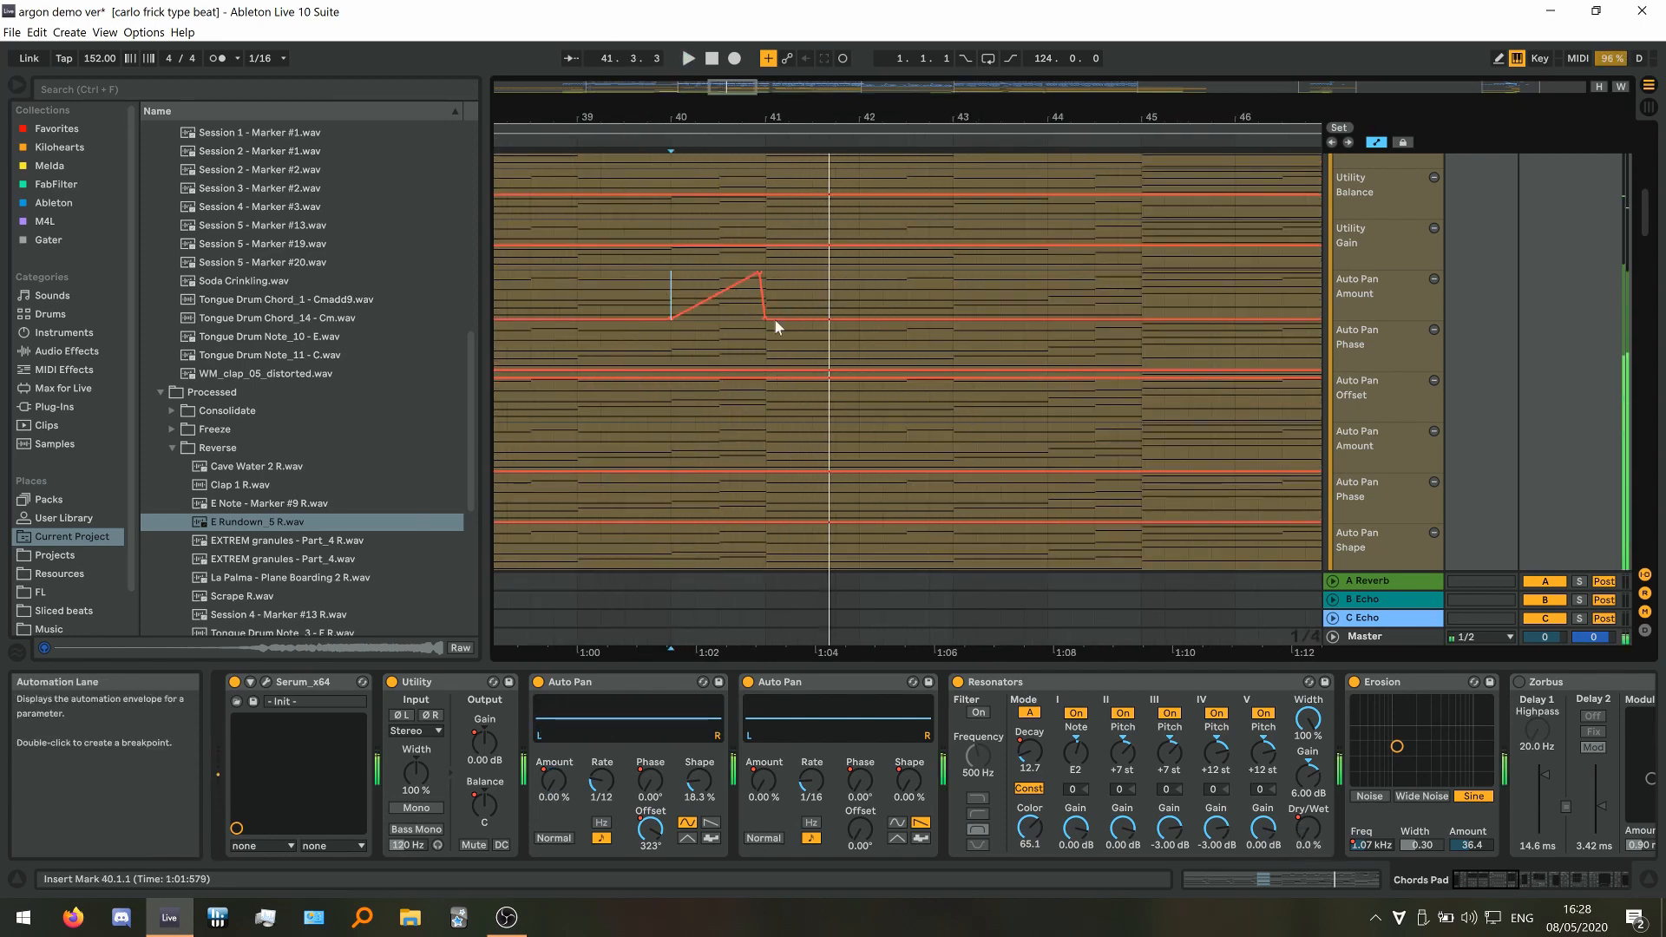
{"action": "key", "text": "space"}
Review the Chords Pad automation lanes and play the Resonators Dry/Wet rise leading up to bar 49
{"action": "scroll", "coordinate": [778, 322], "scroll_direction": "down", "scroll_amount": 2}
{"action": "scroll", "coordinate": [924, 391], "scroll_direction": "up", "scroll_amount": 3}
{"action": "scroll", "coordinate": [924, 395], "scroll_direction": "down", "scroll_amount": 3}
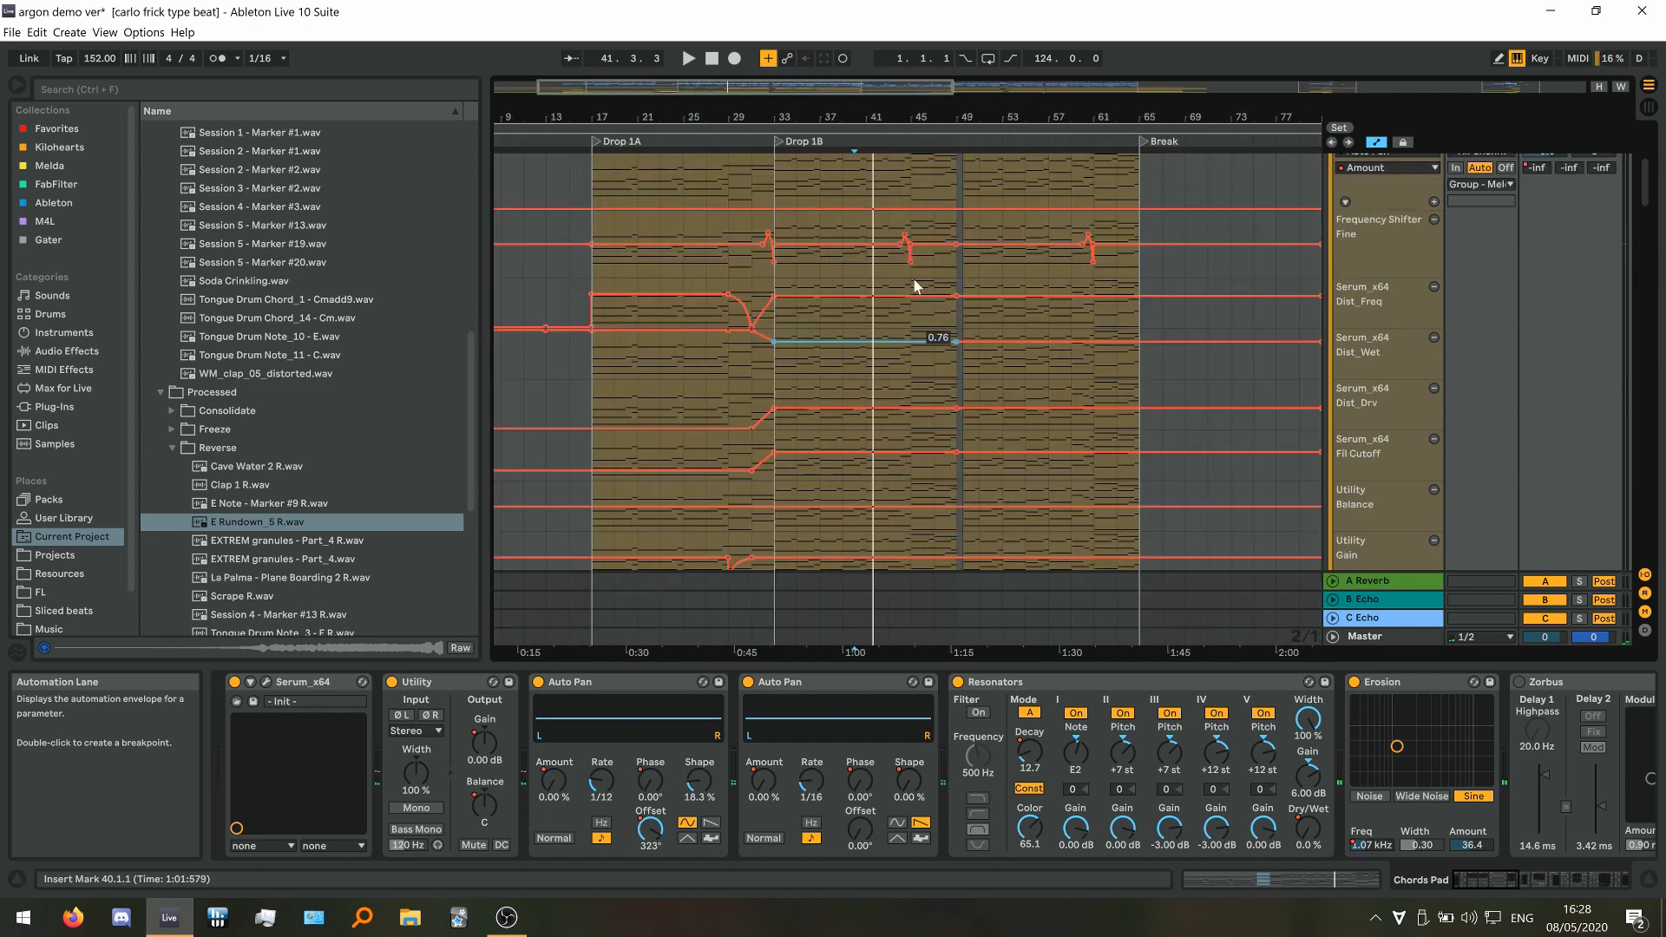
{"action": "scroll", "coordinate": [920, 347], "scroll_direction": "down", "scroll_amount": 5}
{"action": "scroll", "coordinate": [914, 304], "scroll_direction": "down", "scroll_amount": 8}
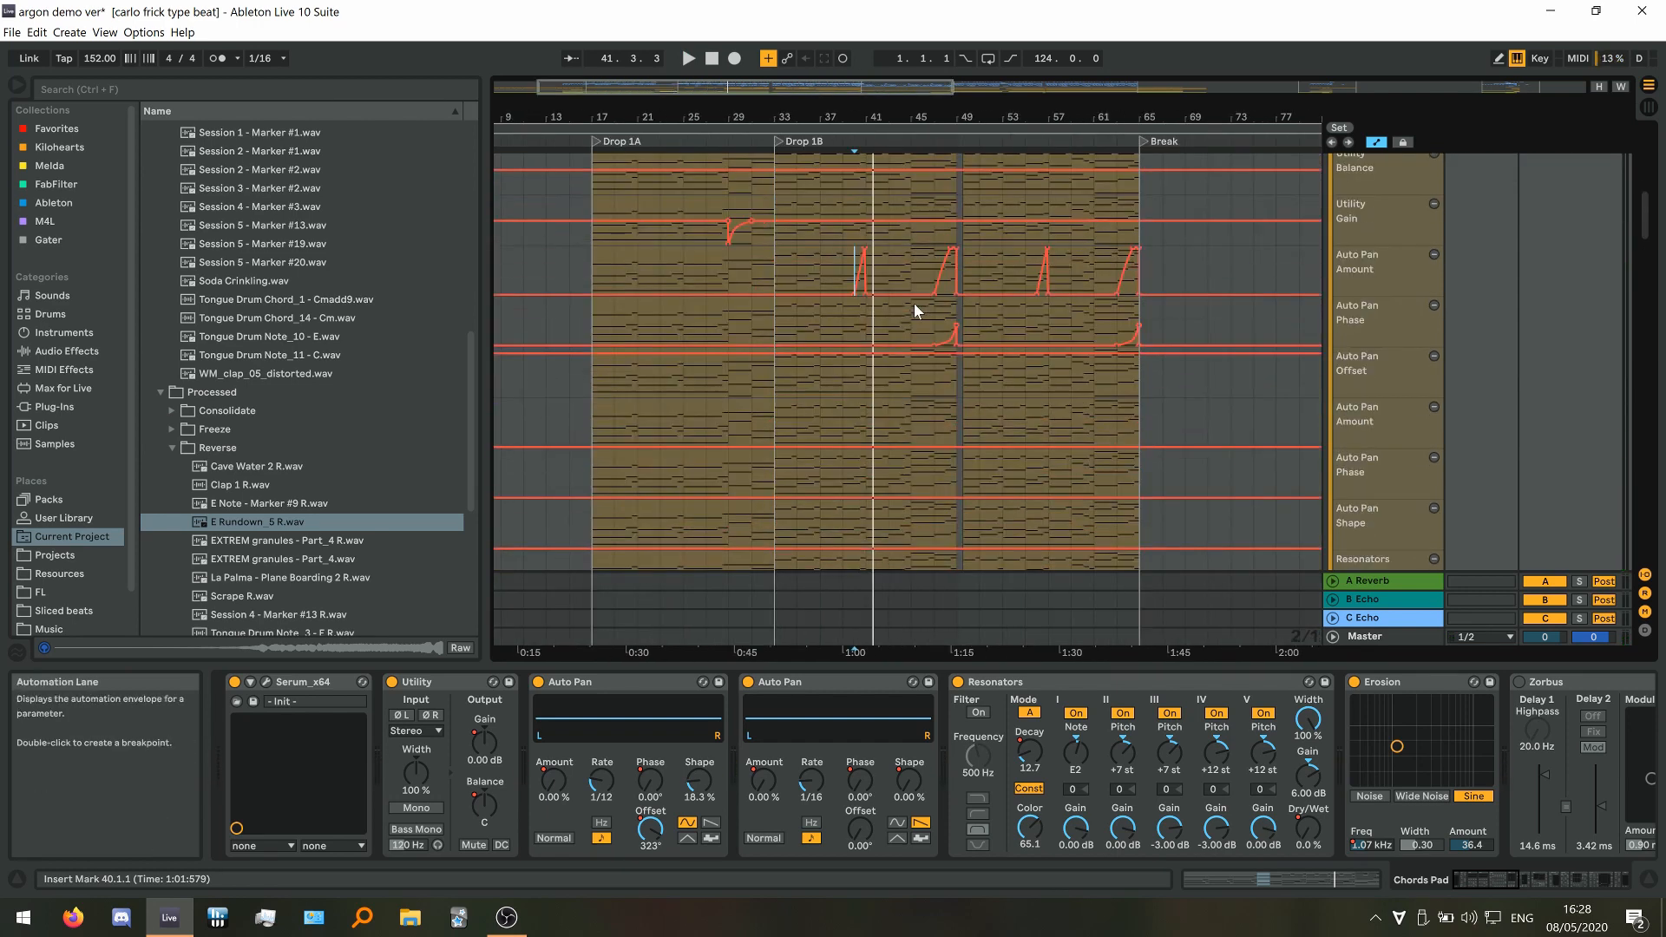
{"action": "scroll", "coordinate": [954, 495], "scroll_direction": "up", "scroll_amount": 3}
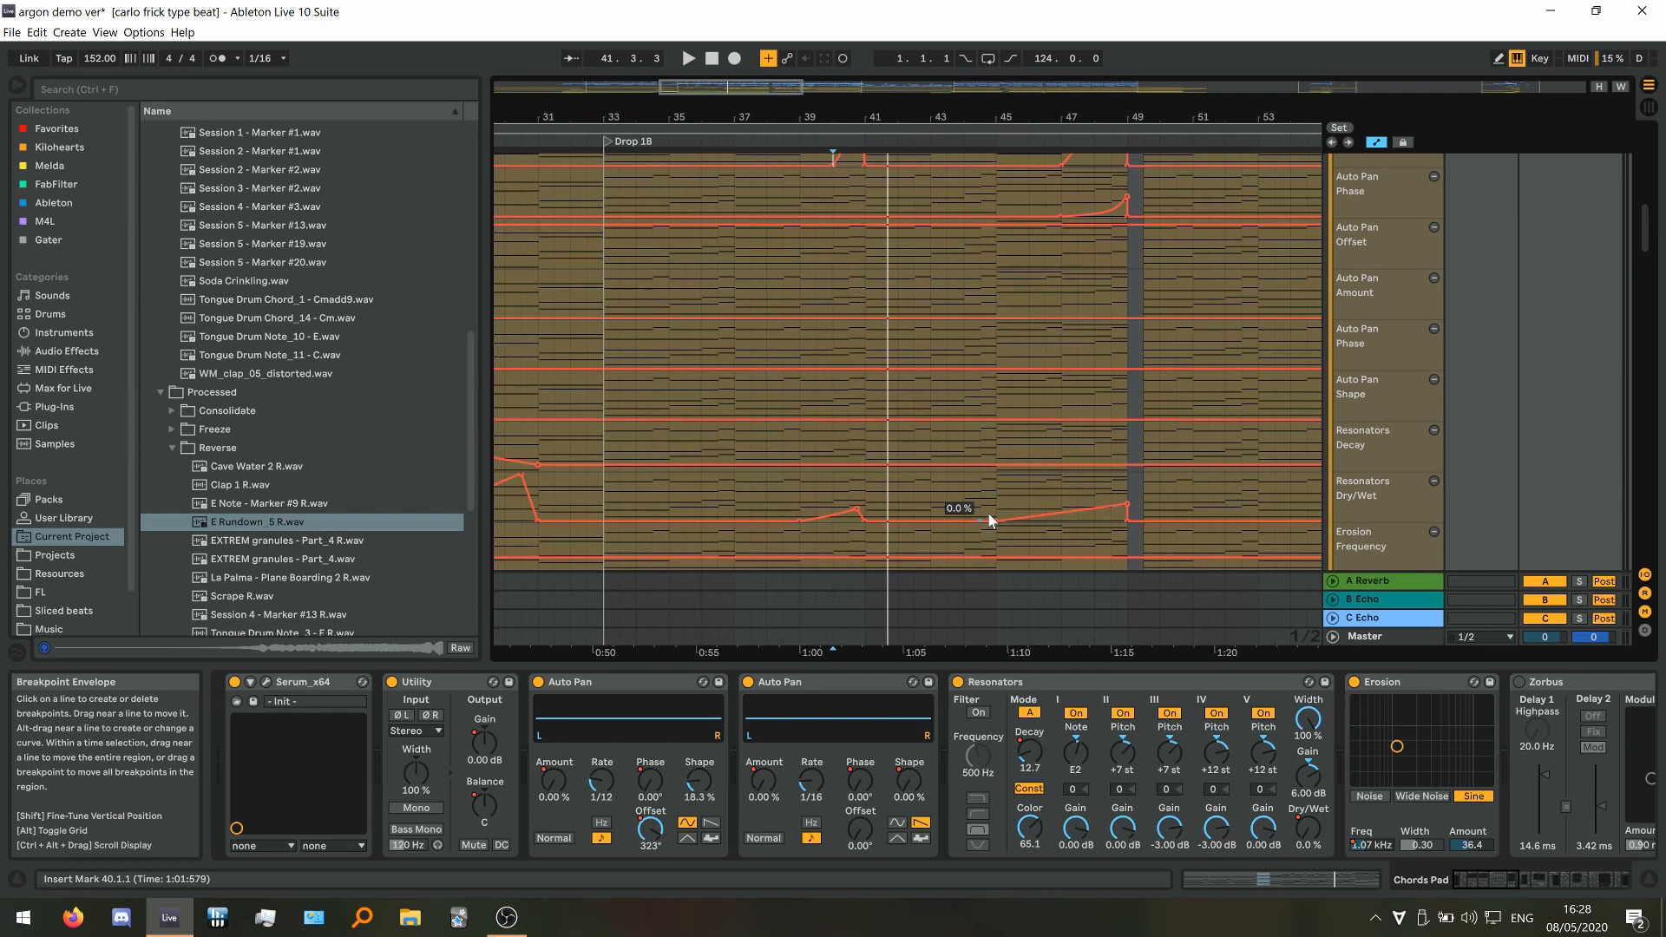
{"action": "left_click", "coordinate": [1060, 499]}
{"action": "key", "text": "space"}
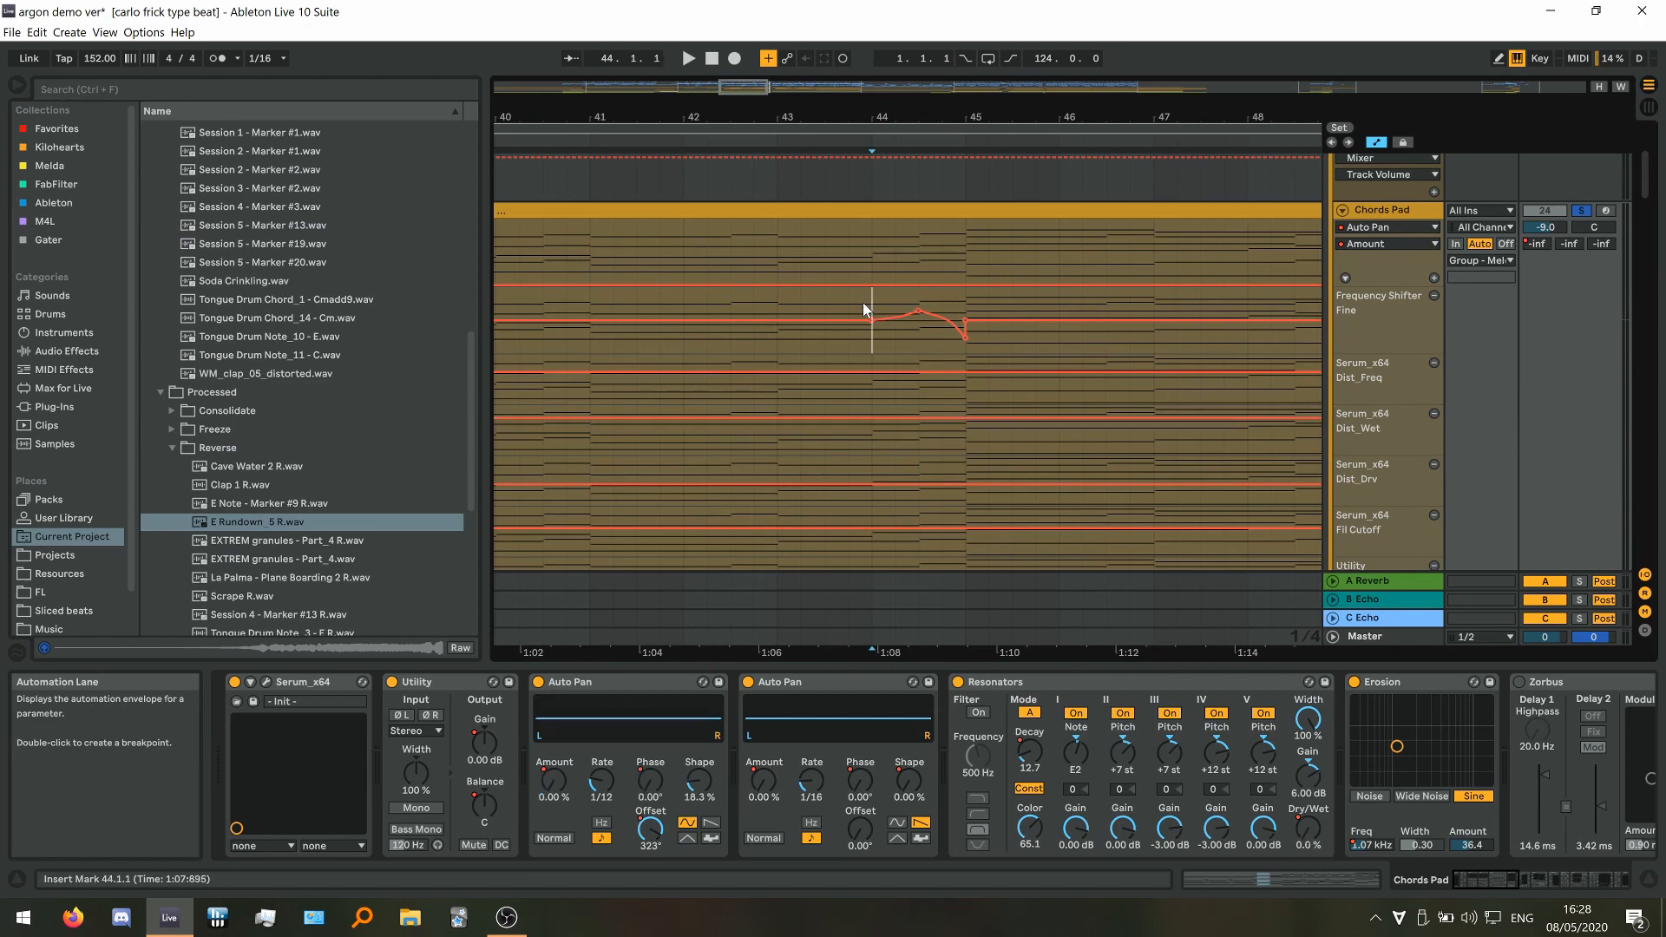
Play the Chords Pad's Frequency Shifter Fine automation curve from 44.1.1
{"action": "key", "text": "space"}
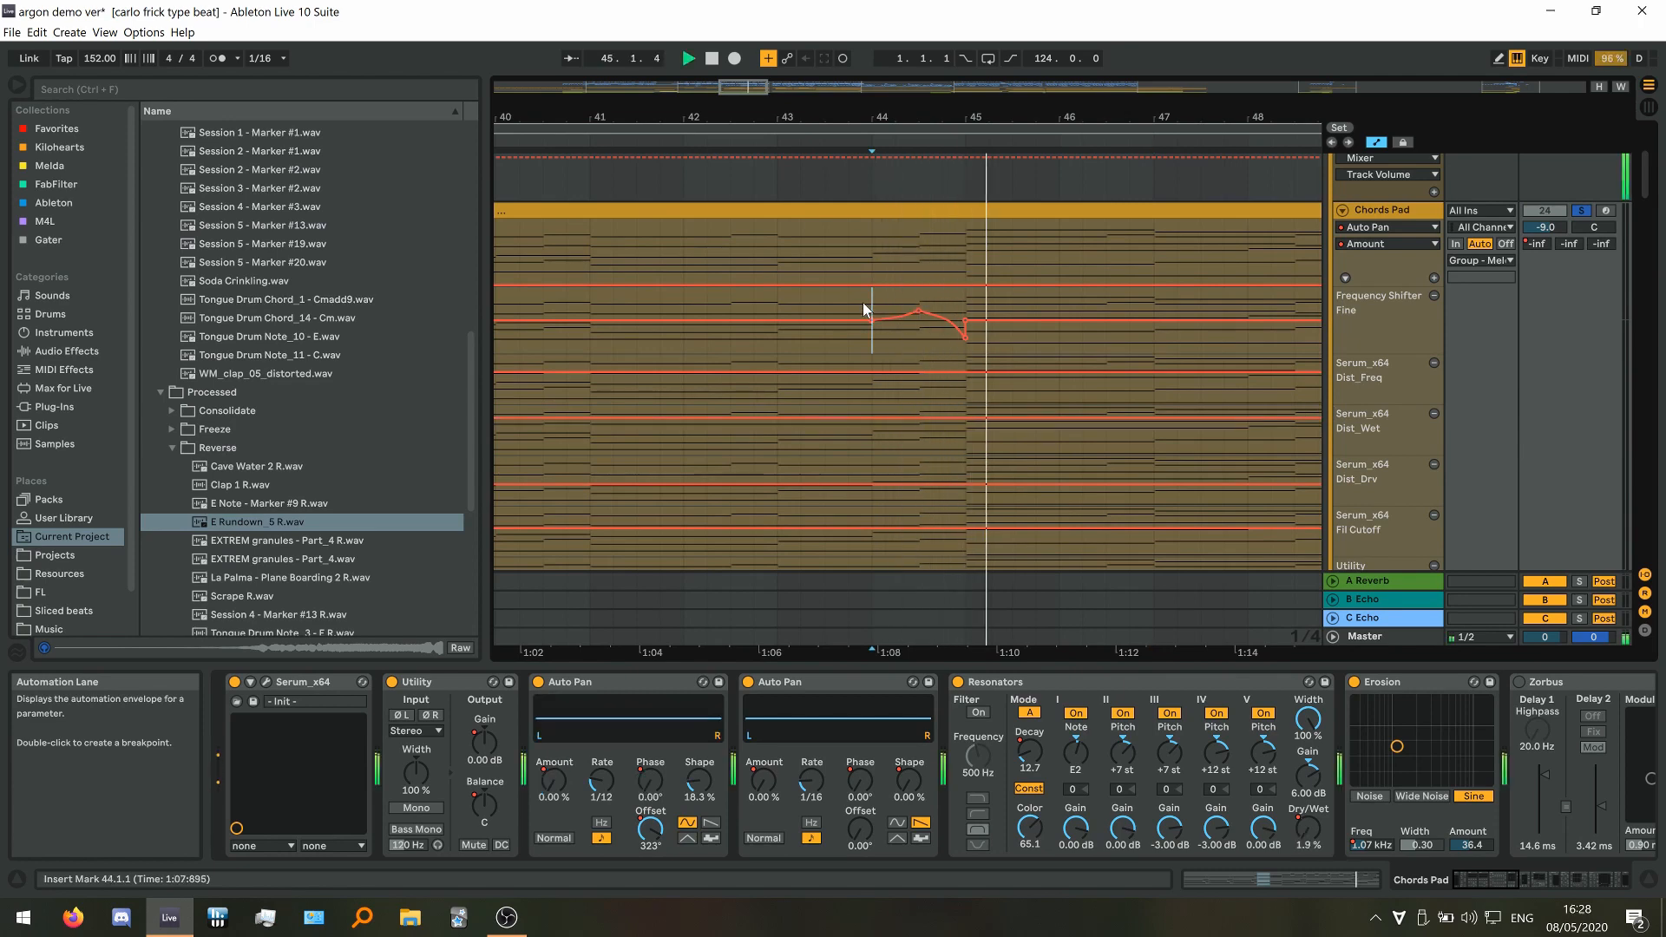
{"action": "key", "text": "space"}
{"action": "key", "text": "minus"}
{"action": "scroll", "coordinate": [863, 302], "scroll_direction": "down", "scroll_amount": 3}
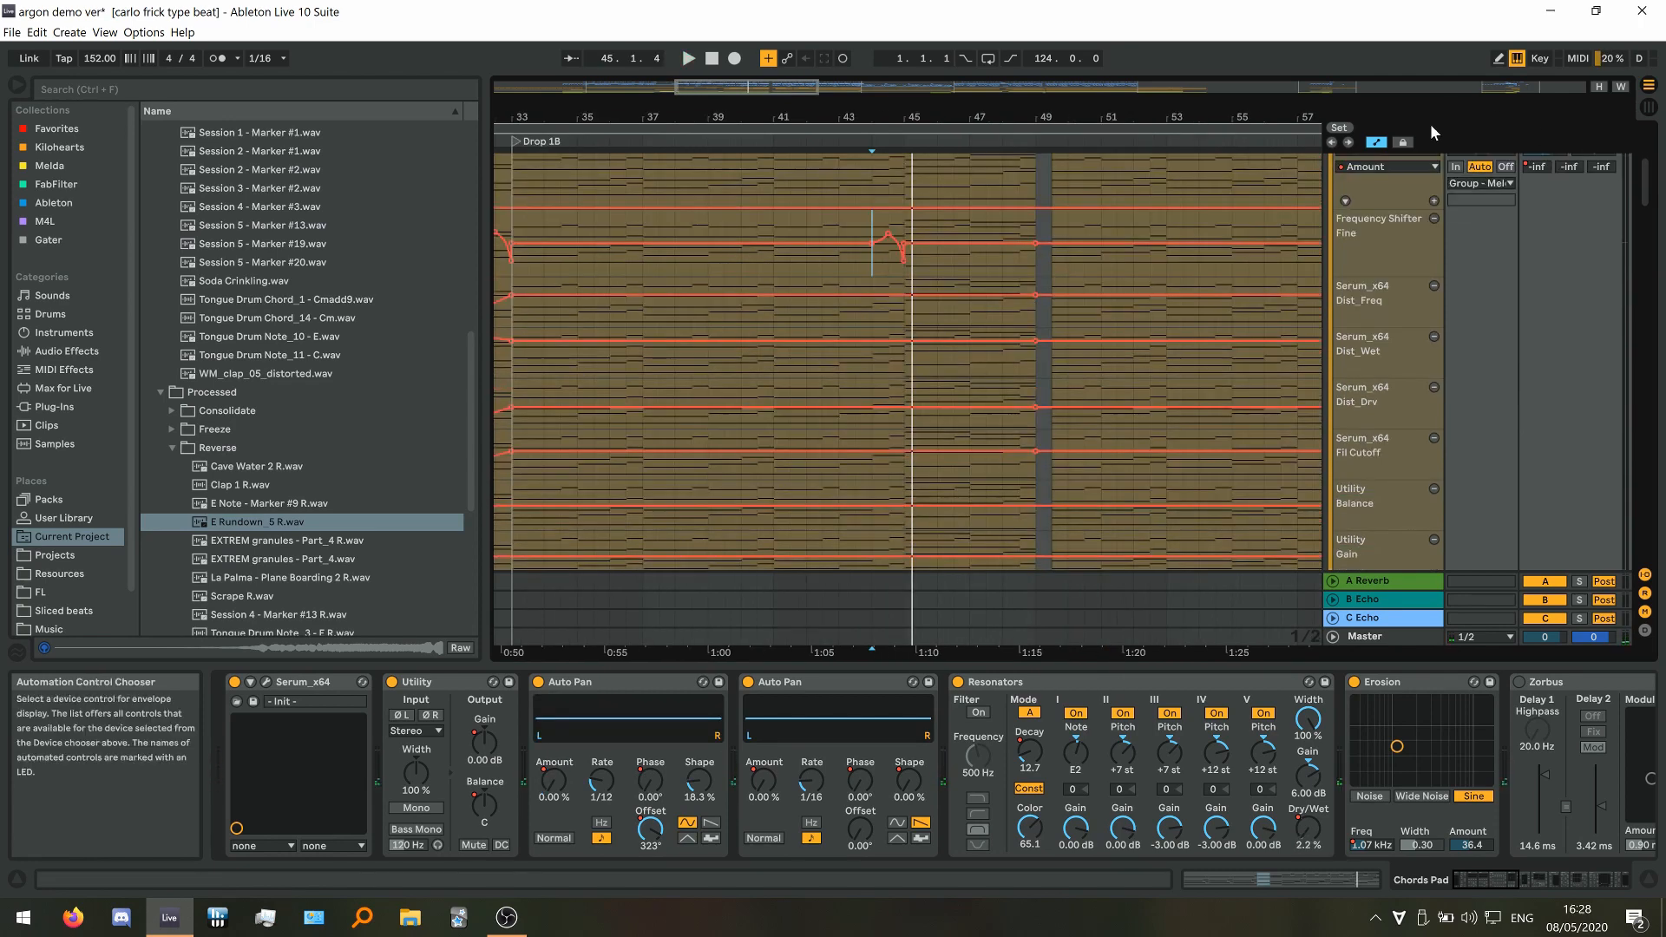
Solo the Darkmind Pad, check its automation lanes, and play it from 41.1.1 with the automation hidden
{"action": "left_click", "coordinate": [1377, 141]}
{"action": "scroll", "coordinate": [894, 295], "scroll_direction": "down", "scroll_amount": 3}
{"action": "left_click", "coordinate": [856, 297]}
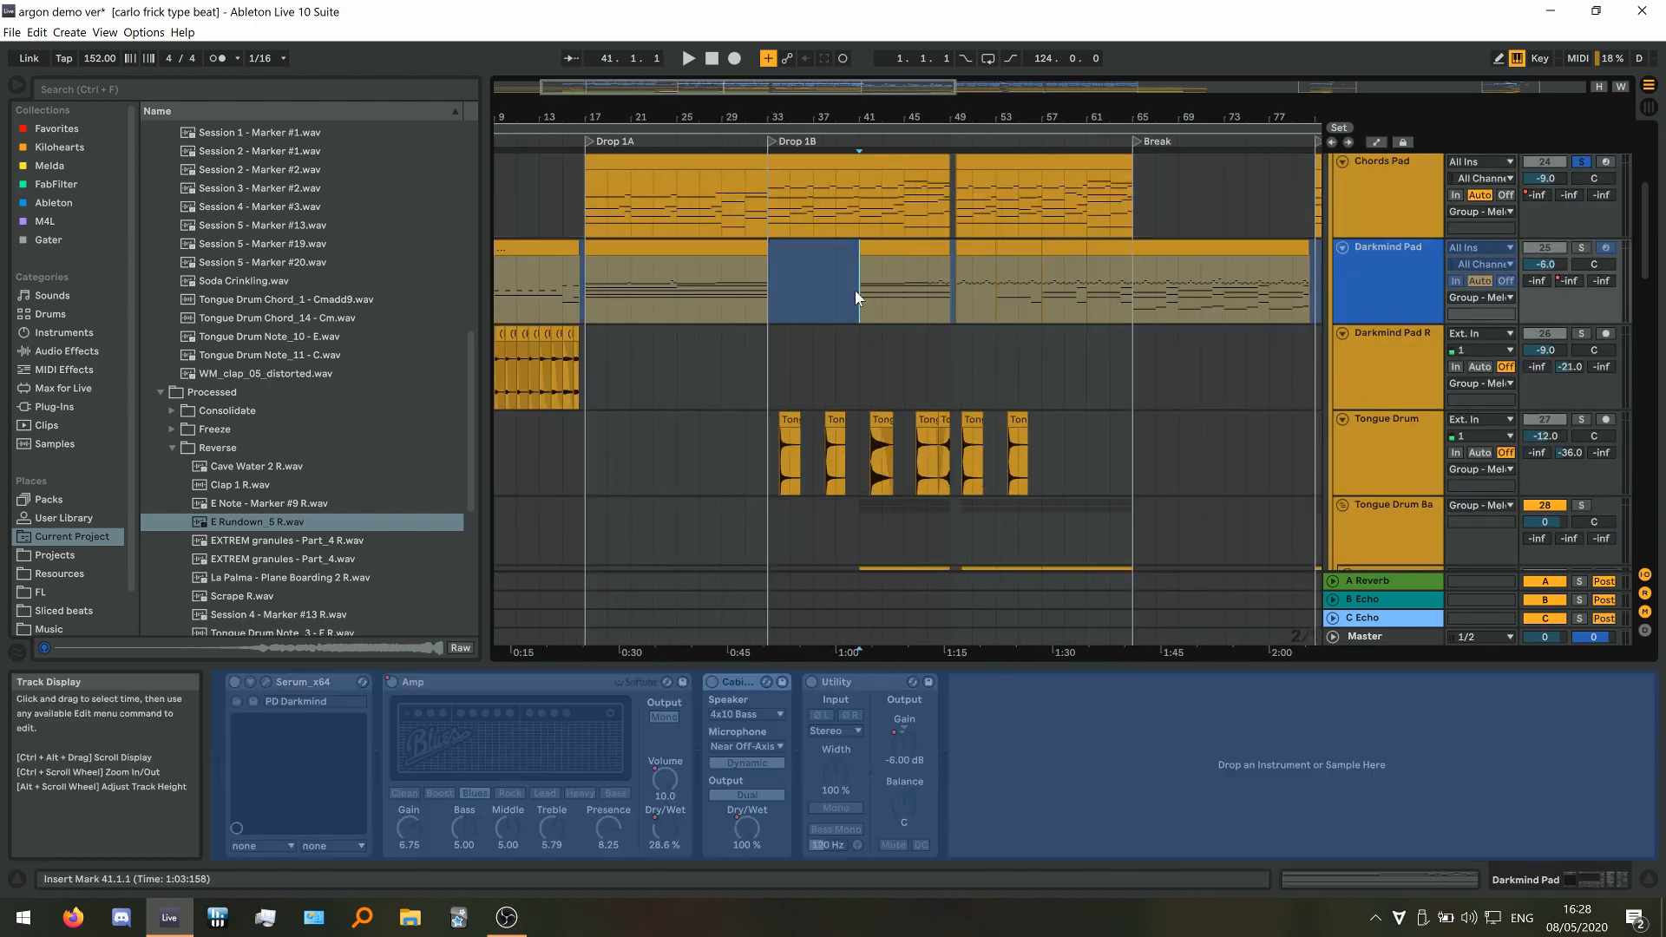
{"action": "left_click", "coordinate": [1582, 247]}
{"action": "left_click", "coordinate": [1374, 142]}
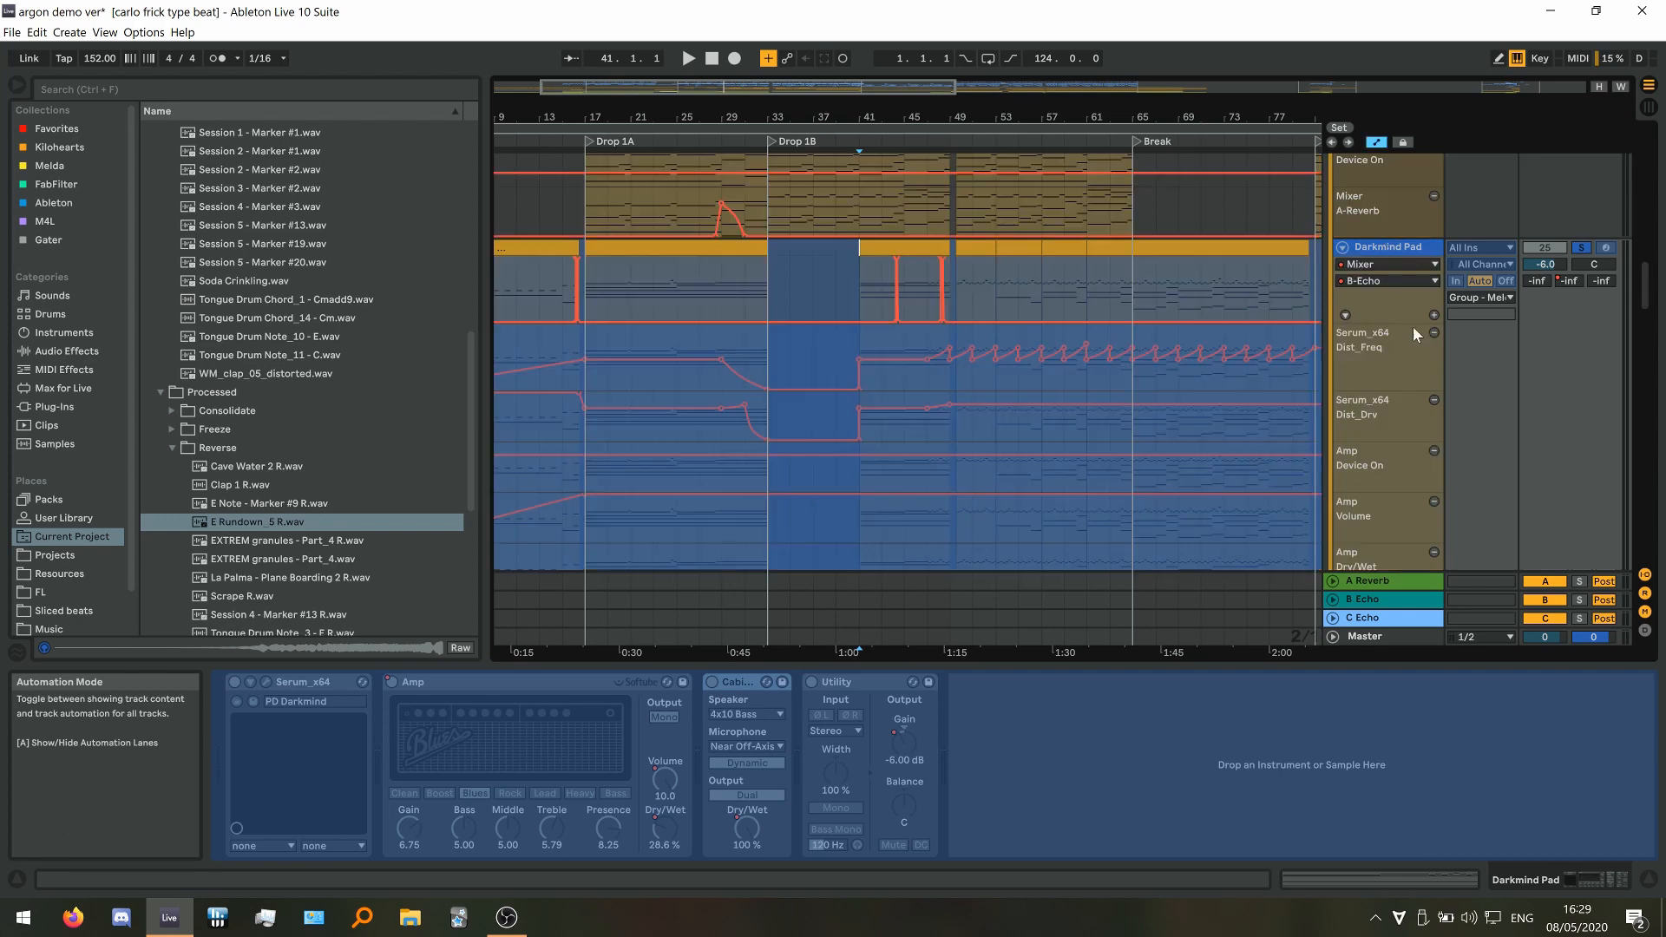
{"action": "left_click", "coordinate": [1375, 141]}
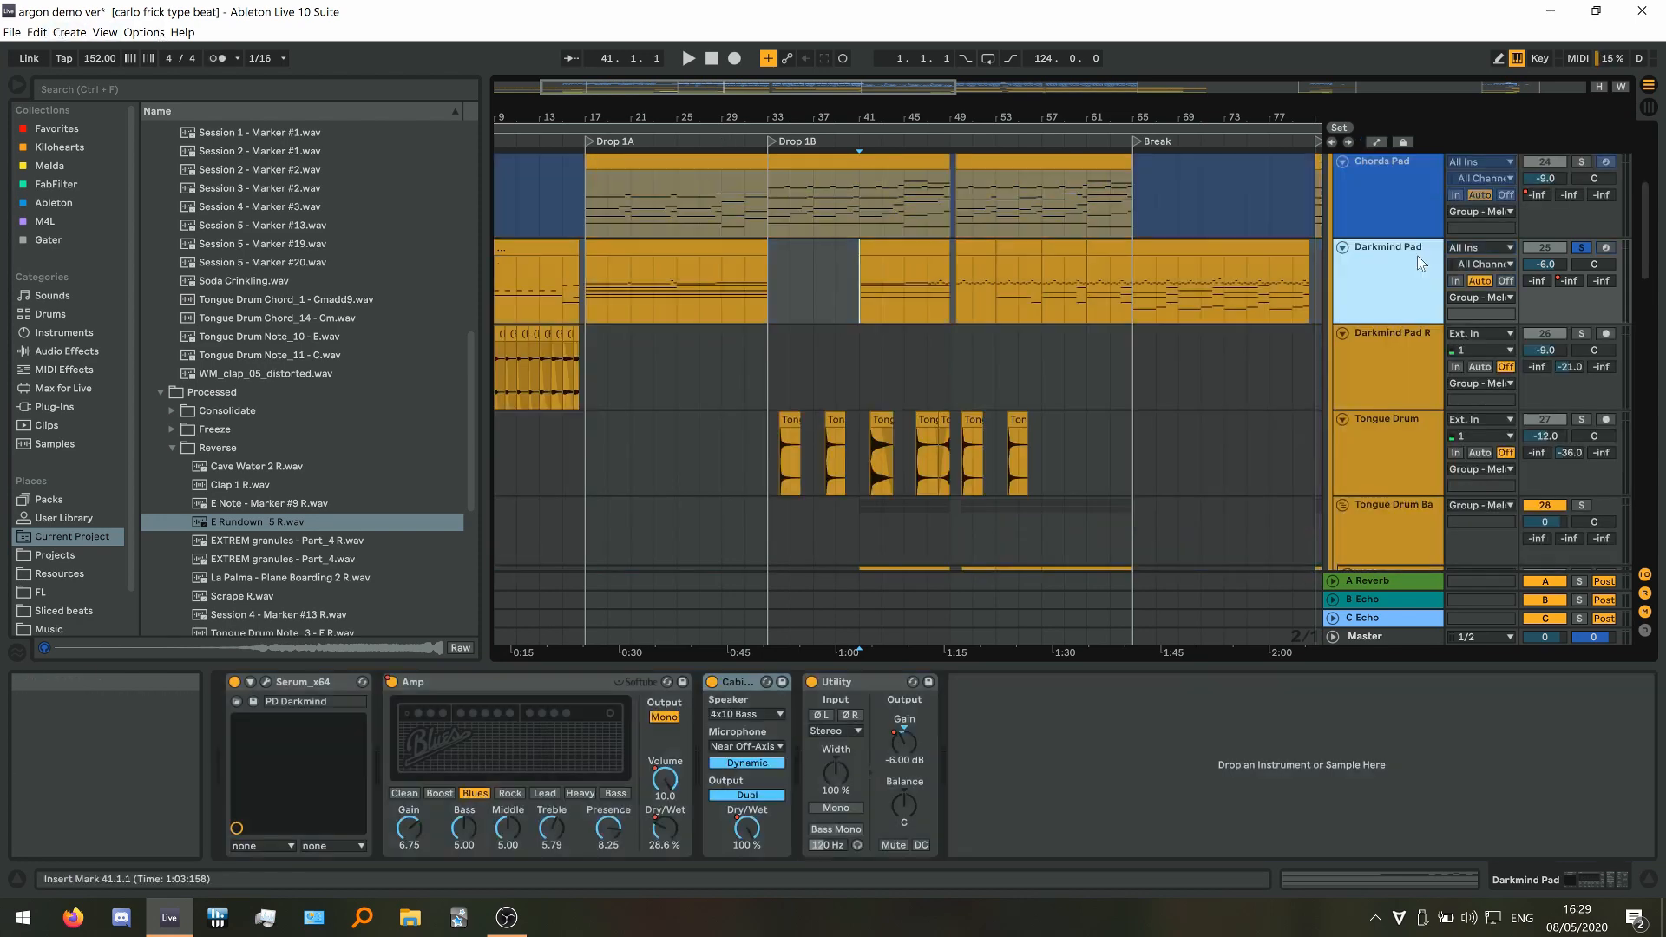
{"action": "key", "text": "space"}
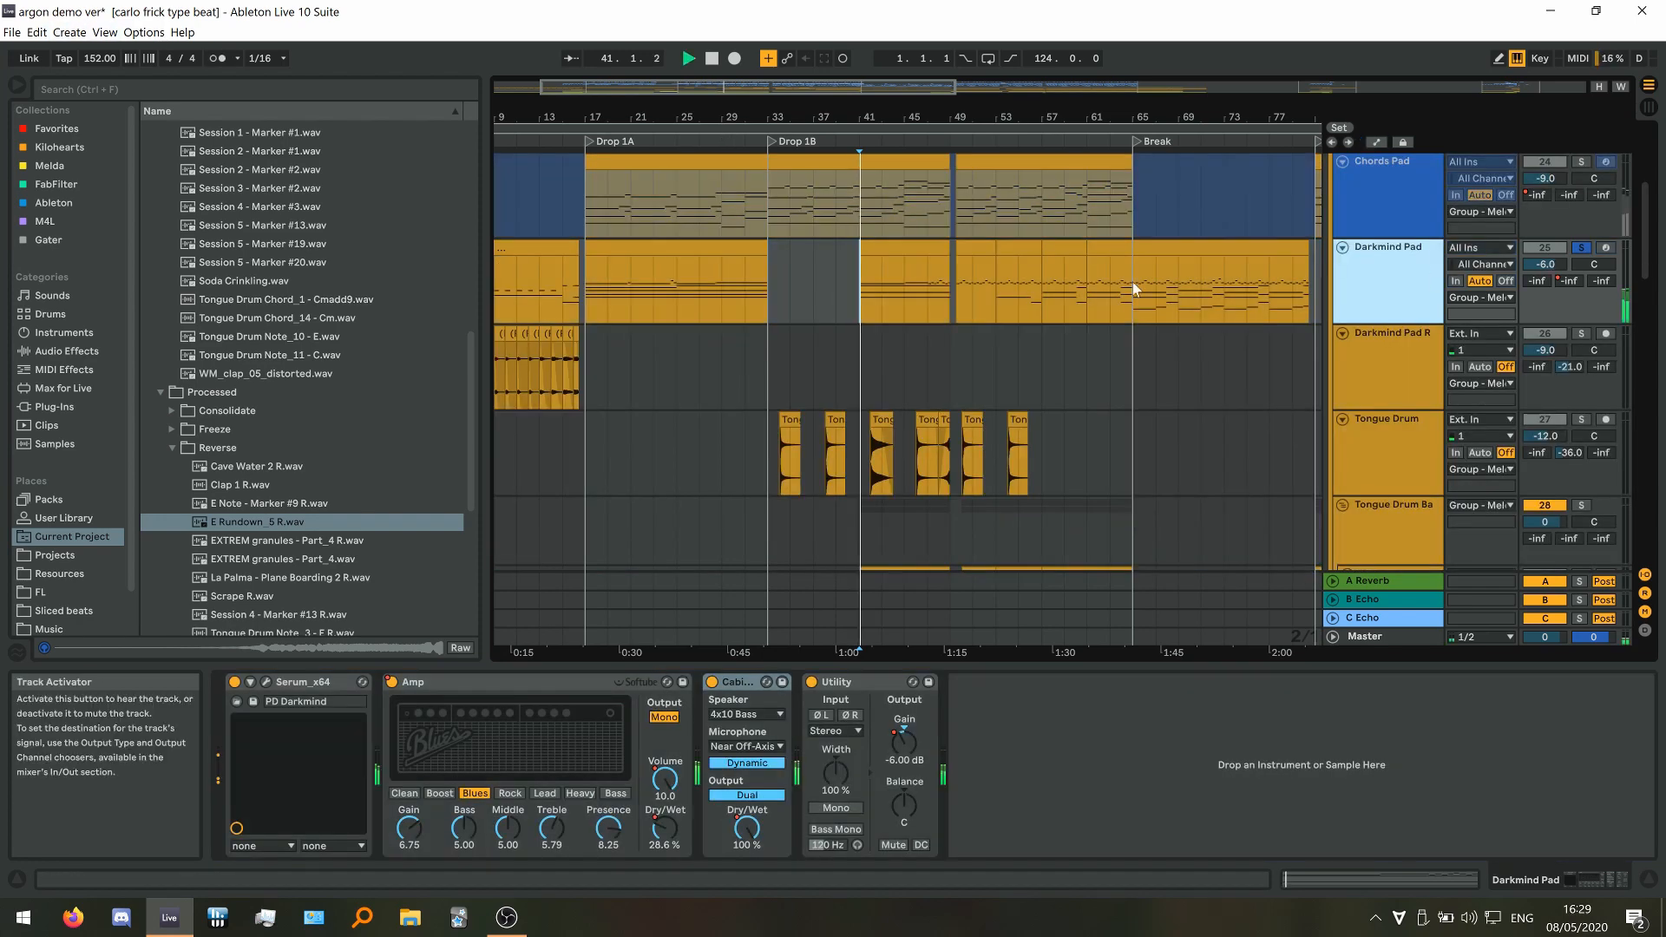
Show the automation lanes and examine the Darkmind Pad's Serum Dist_Freq and Dist_Drv curves across Drop 1B
{"action": "left_click", "coordinate": [1376, 142]}
{"action": "scroll", "coordinate": [972, 320], "scroll_direction": "down", "scroll_amount": 3}
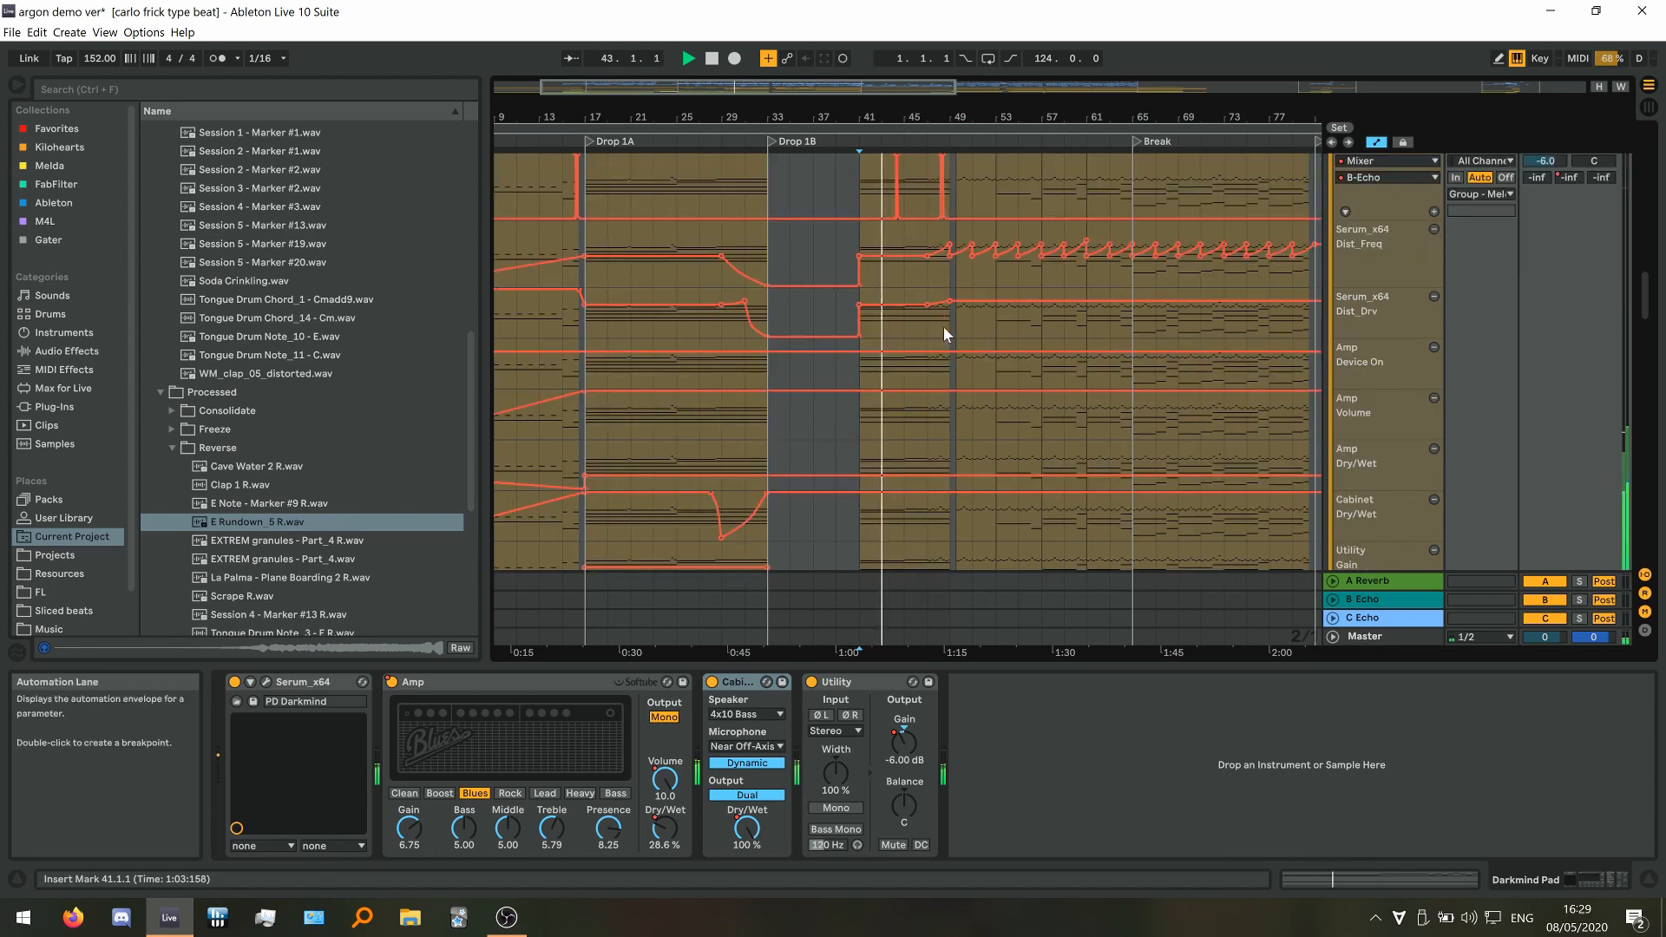
{"action": "scroll", "coordinate": [915, 320], "scroll_direction": "up", "scroll_amount": 4, "text": "ctrl"}
{"action": "scroll", "coordinate": [749, 320], "scroll_direction": "down", "scroll_amount": 4, "text": "ctrl"}
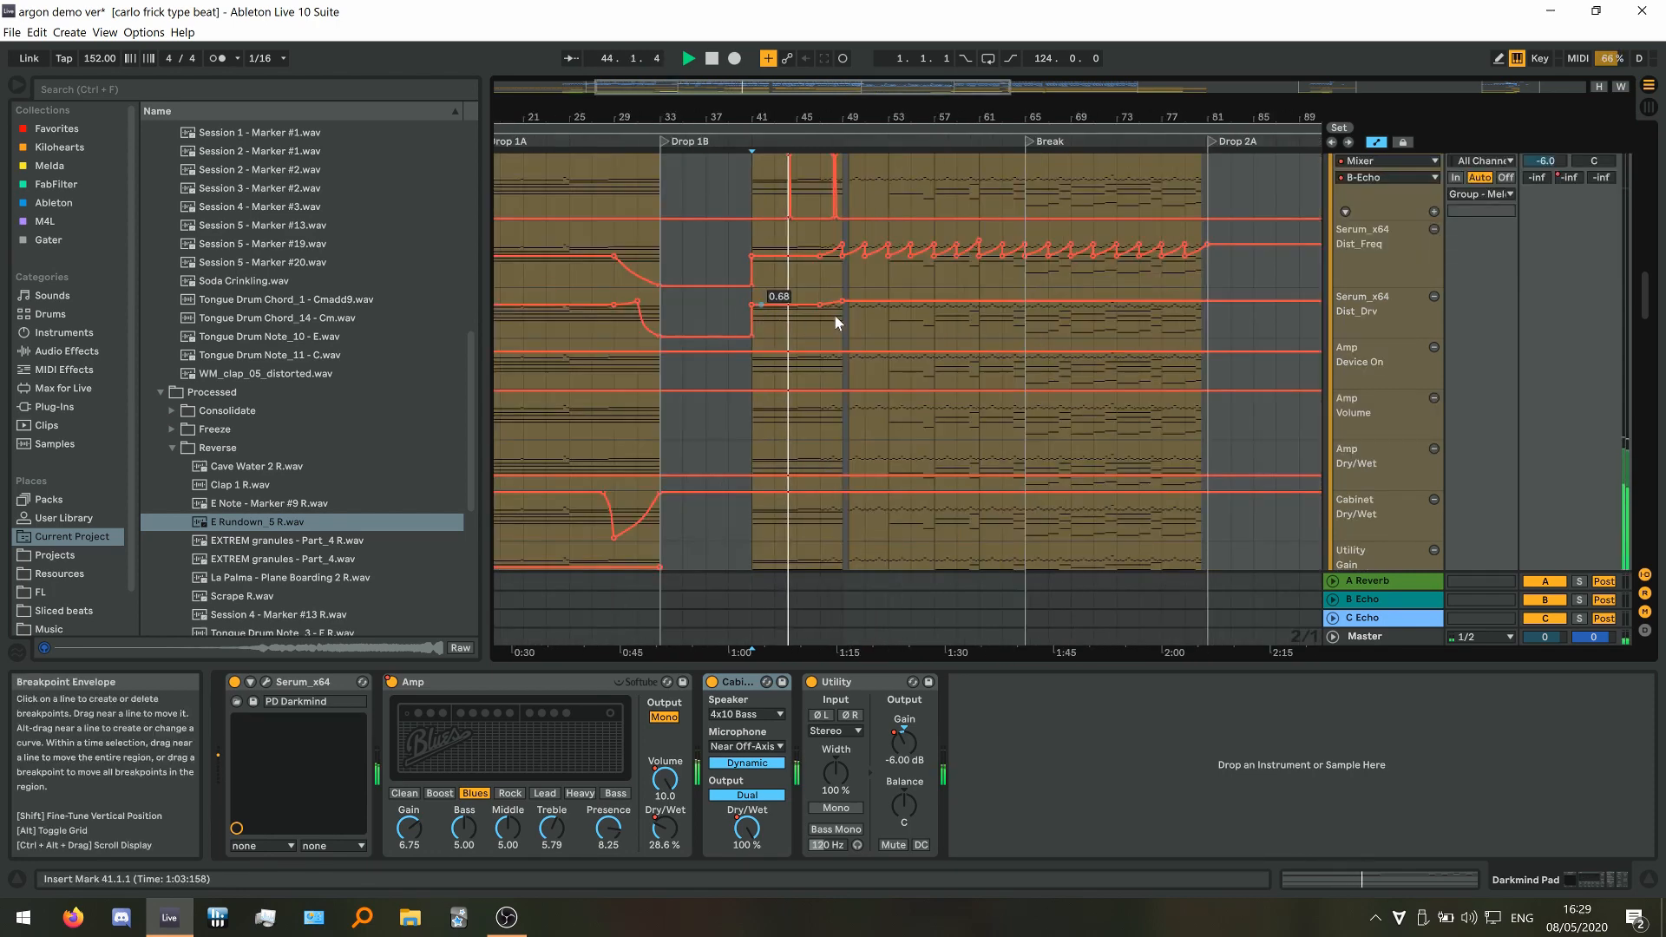
{"action": "scroll", "coordinate": [816, 295], "scroll_direction": "up", "scroll_amount": 4, "text": "ctrl"}
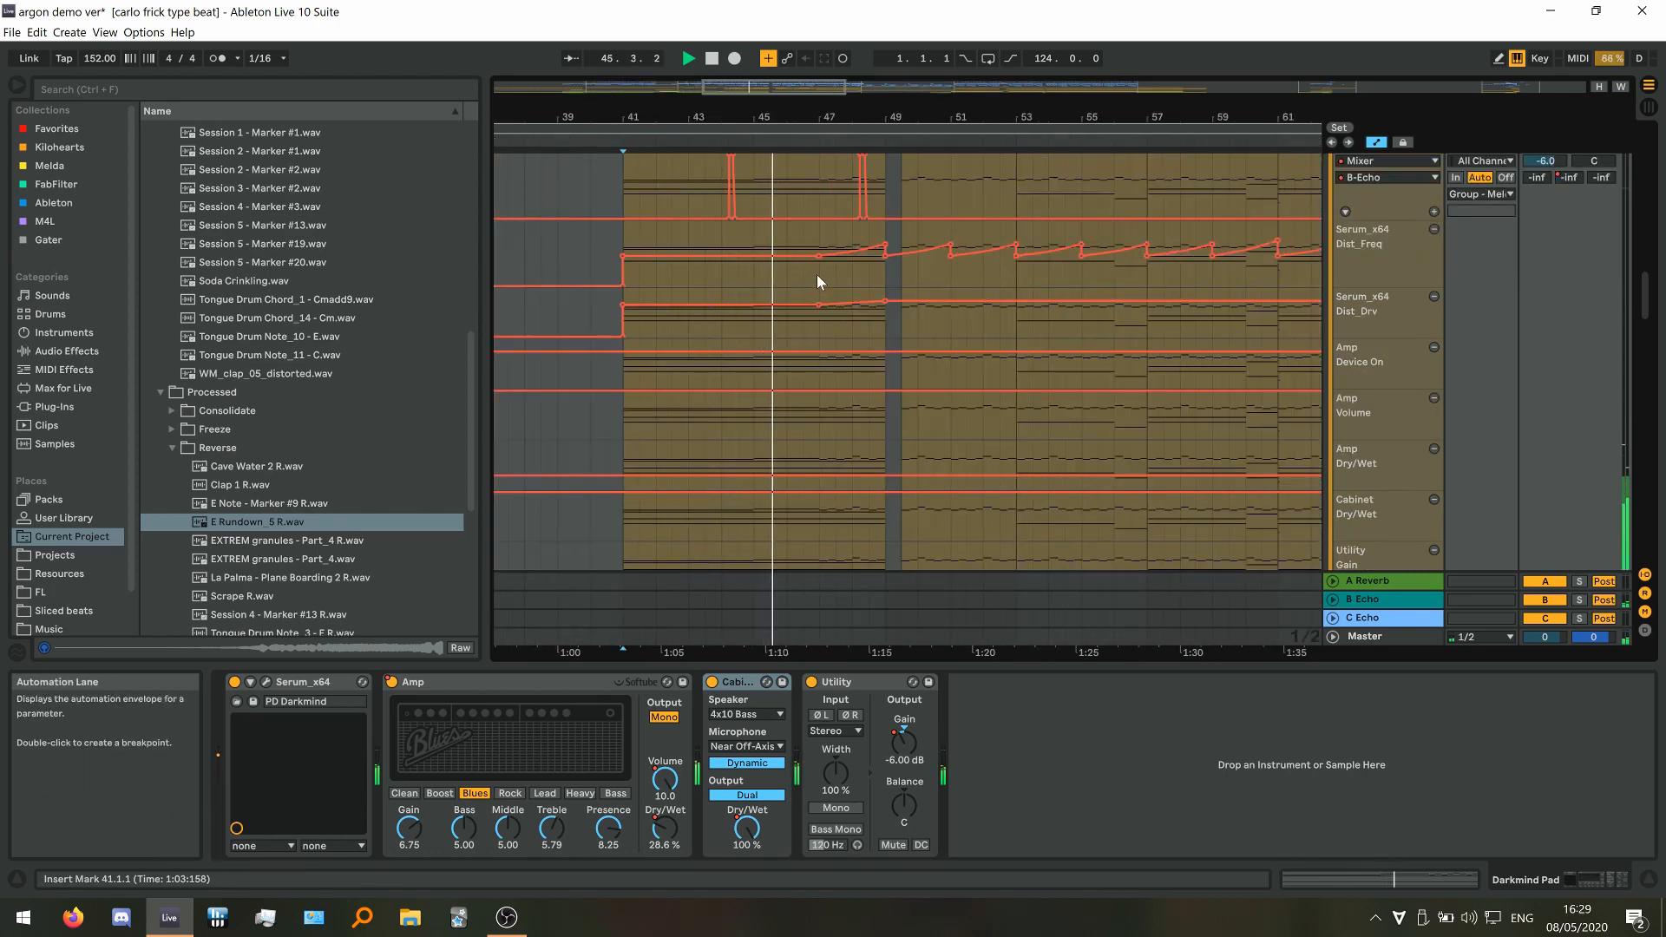
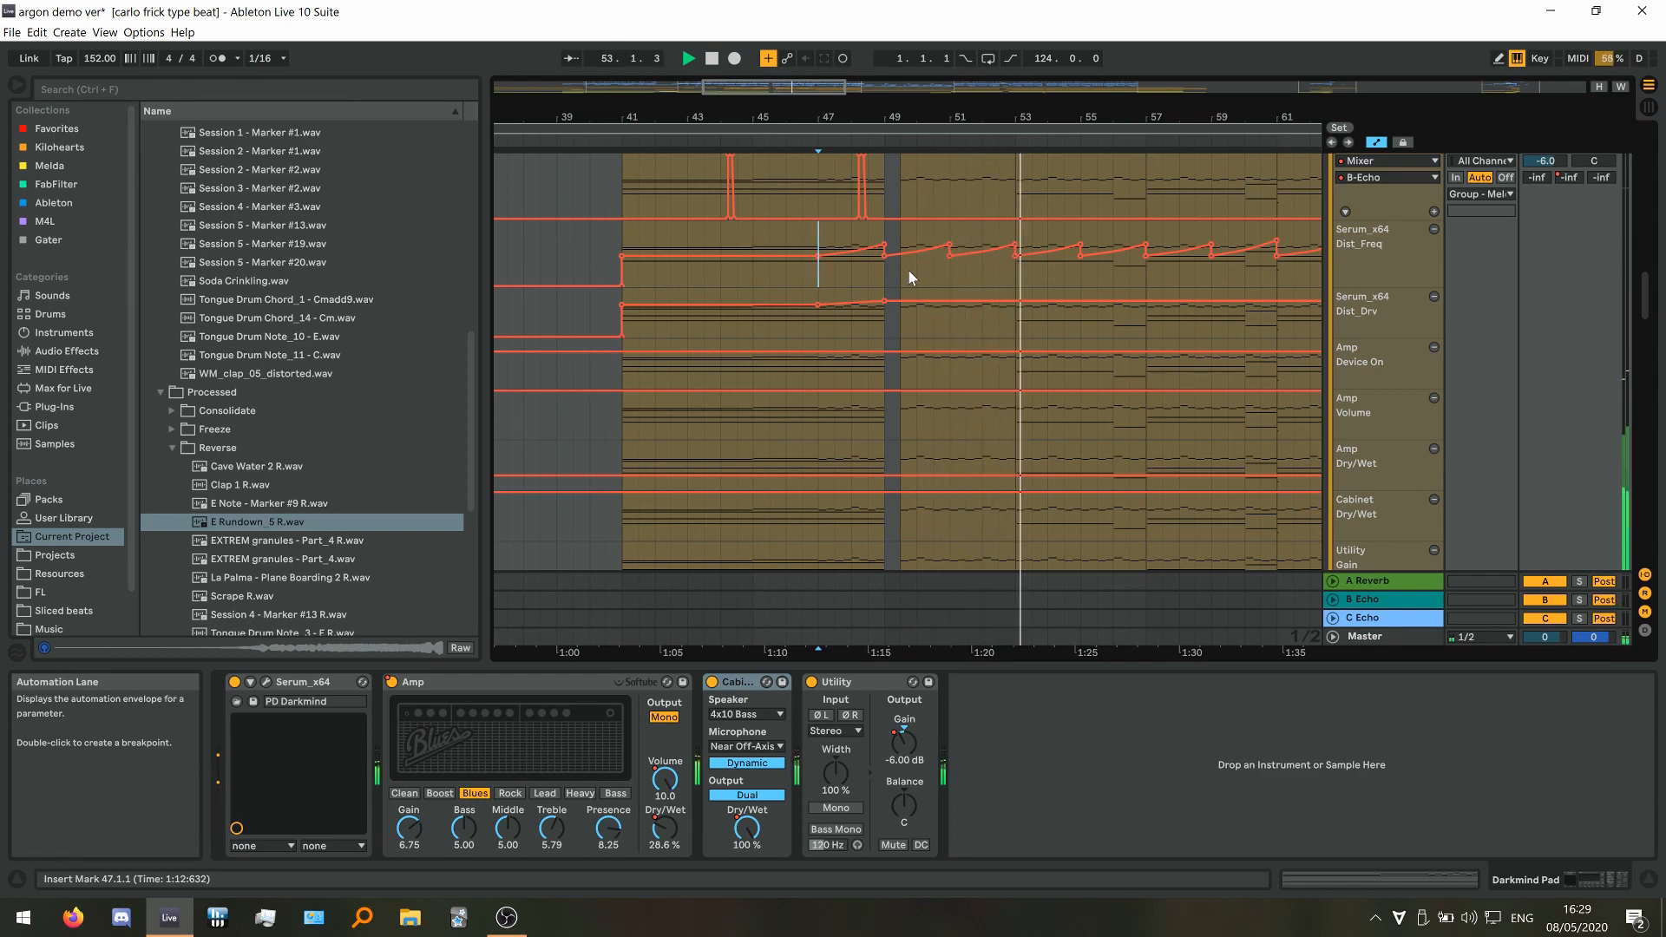
{"action": "scroll", "coordinate": [877, 288], "scroll_direction": "up", "scroll_amount": 2}
{"action": "scroll", "coordinate": [877, 280], "scroll_direction": "down", "scroll_amount": 3}
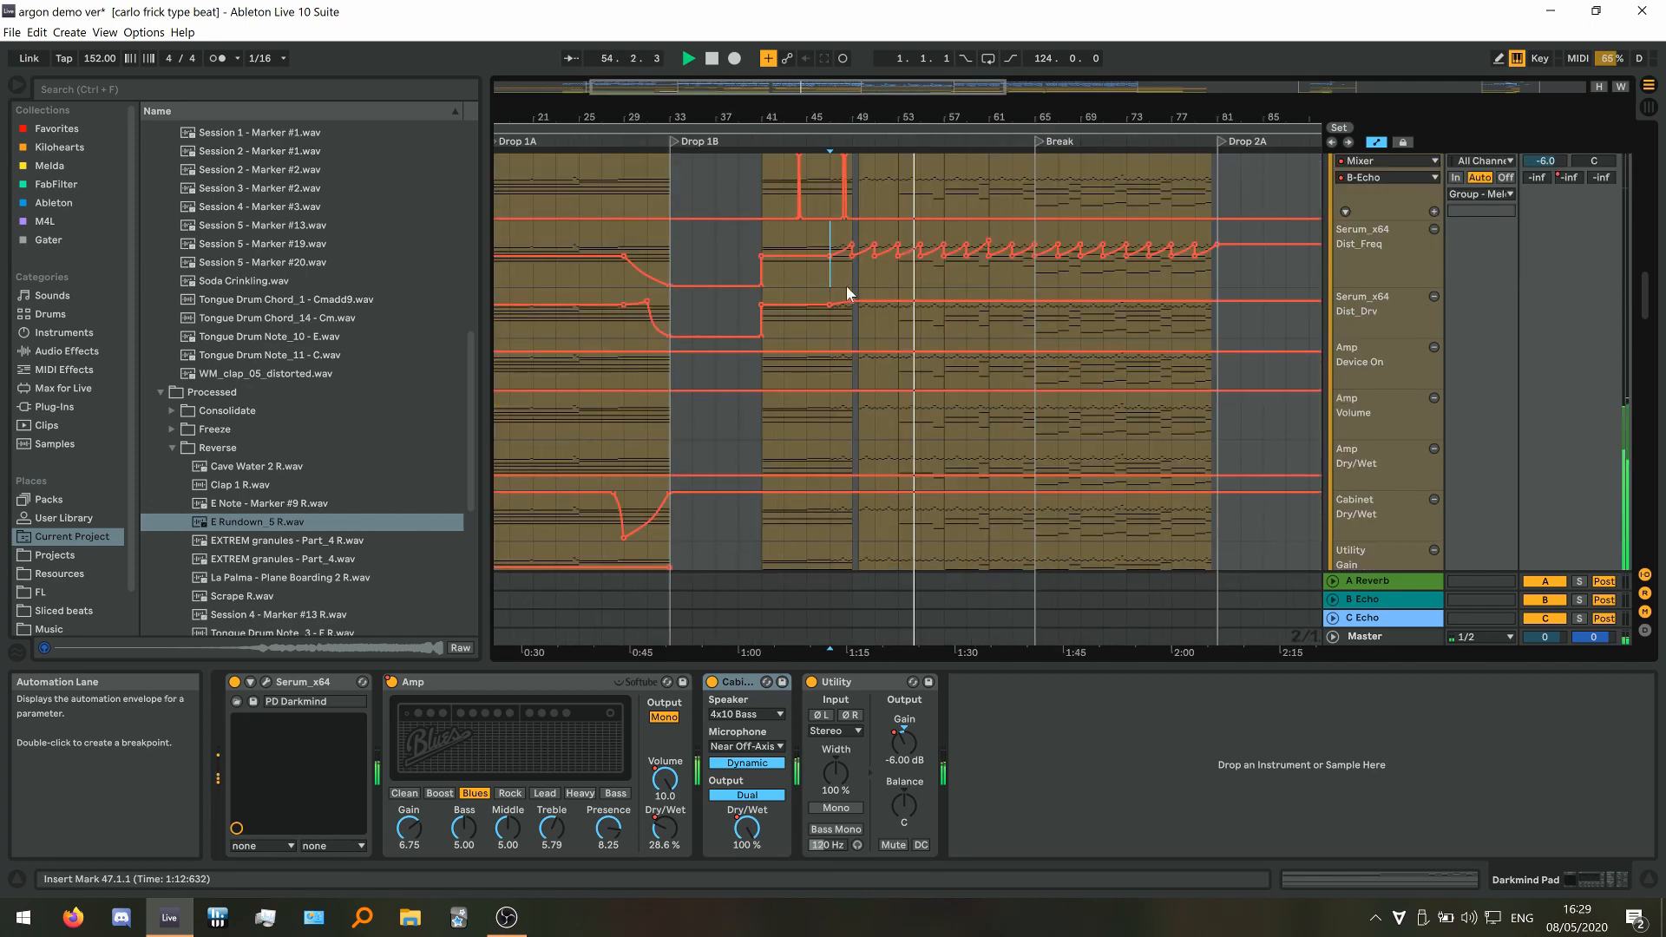
{"action": "scroll", "coordinate": [960, 297], "scroll_direction": "up", "scroll_amount": 3}
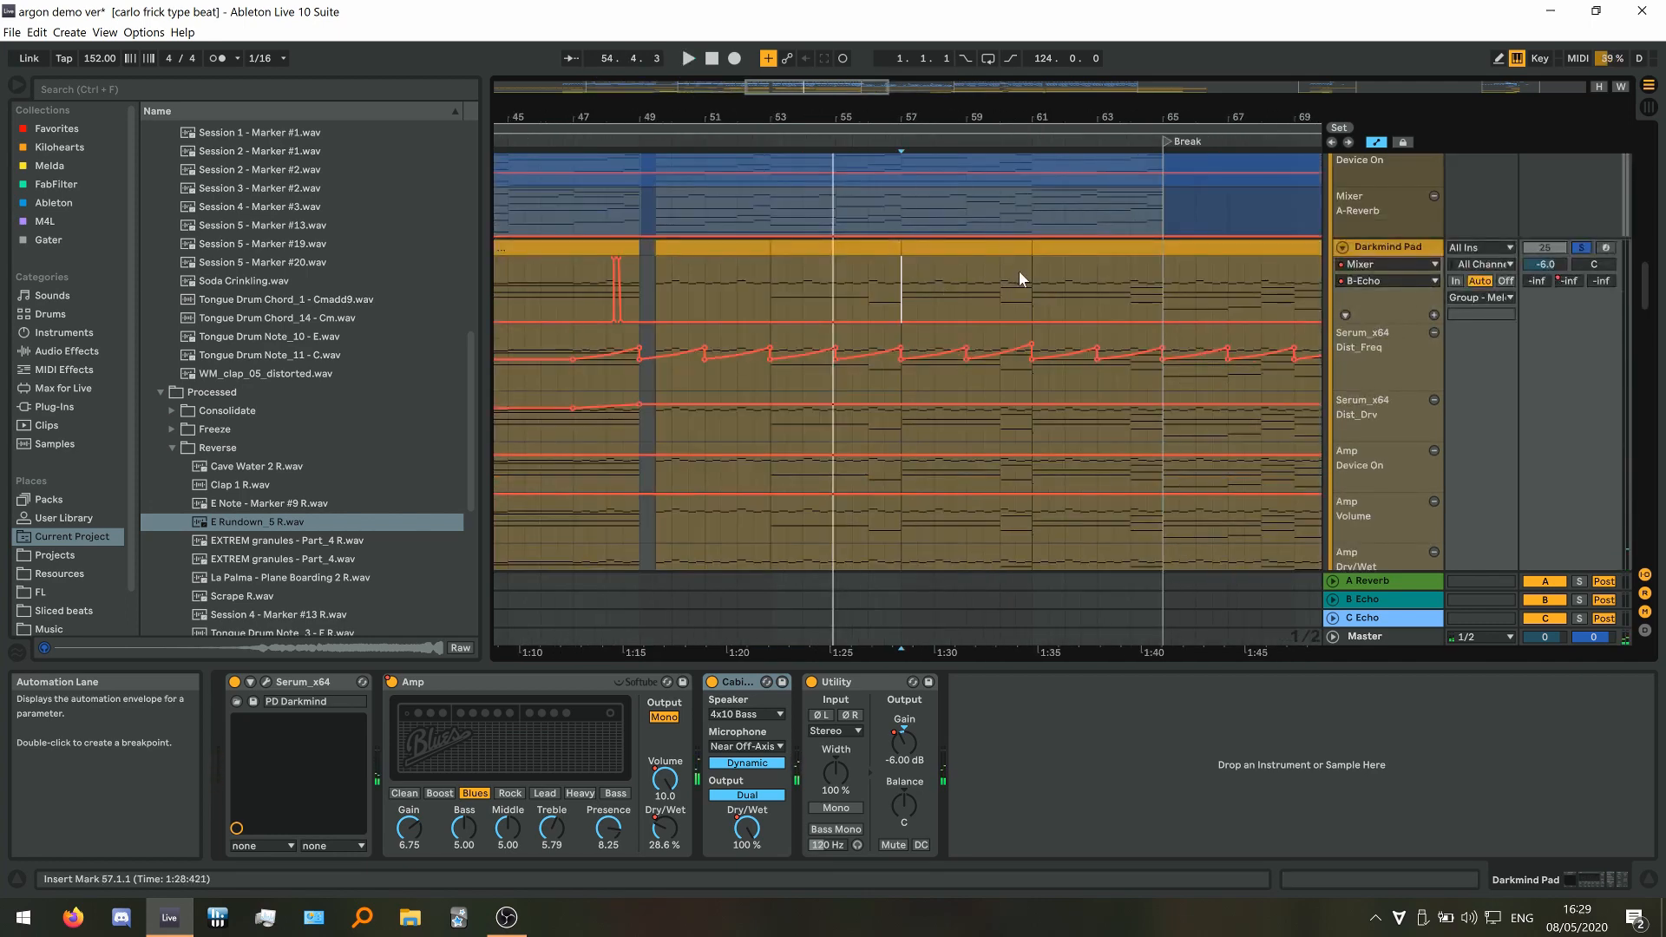
Play the Darkmind Pad from bar 61 towards the Break and hide the automation lanes
{"action": "left_click_drag", "start_coordinate": [902, 271], "coordinate": [1144, 274]}
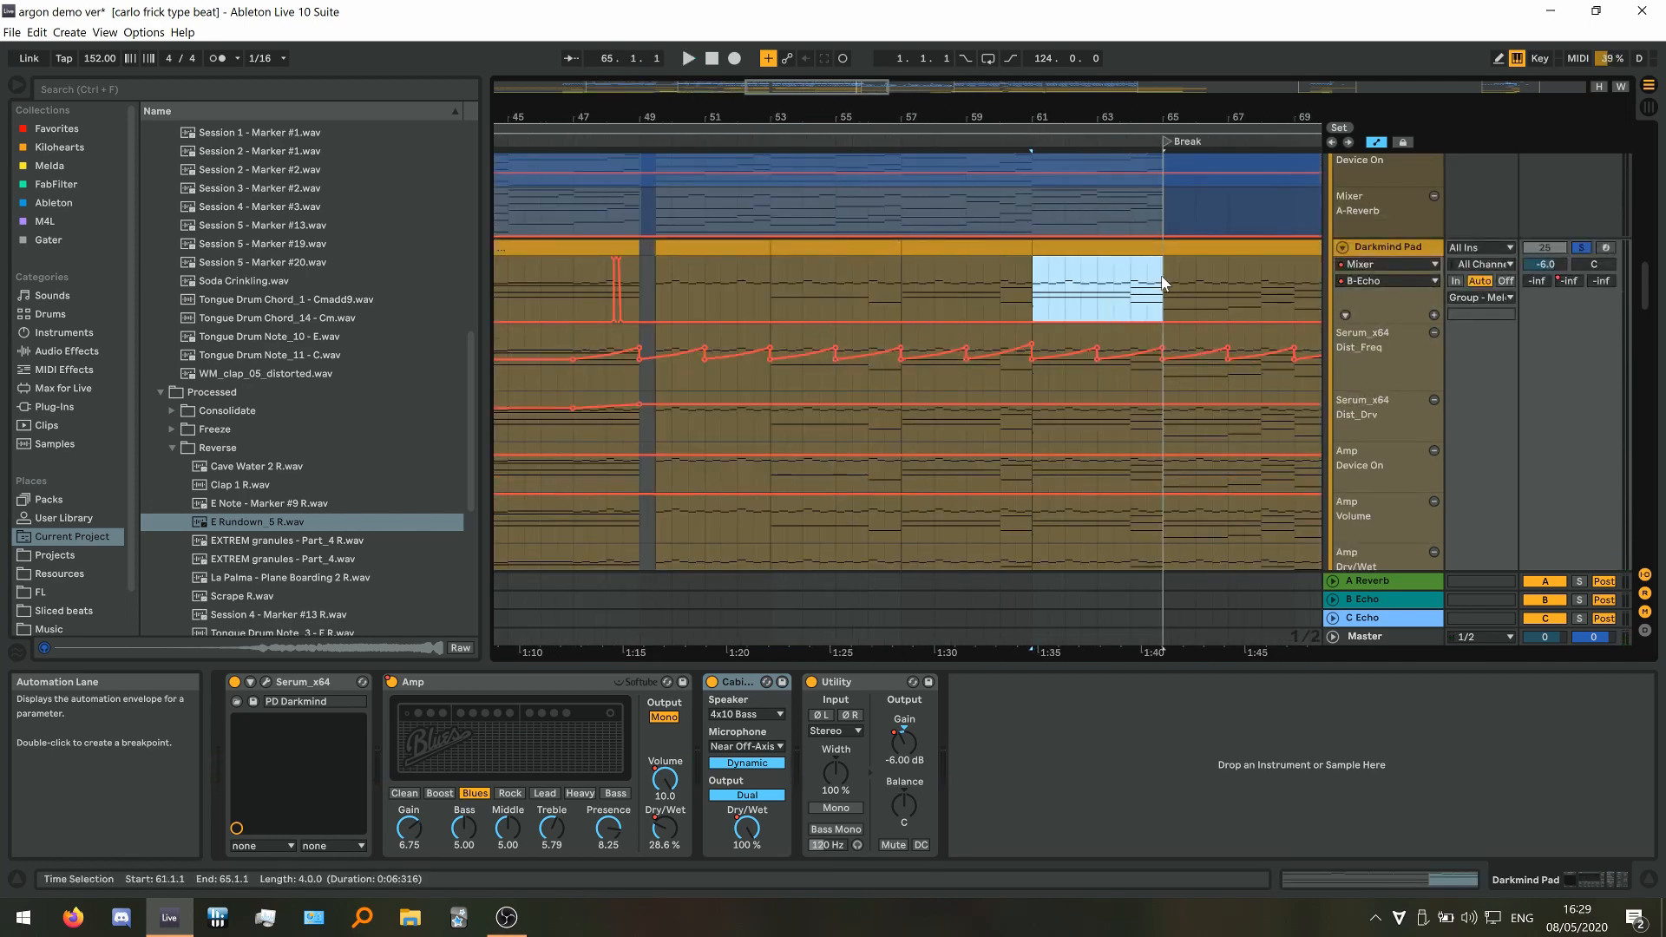
{"action": "left_click", "coordinate": [1031, 278]}
{"action": "key", "text": "space"}
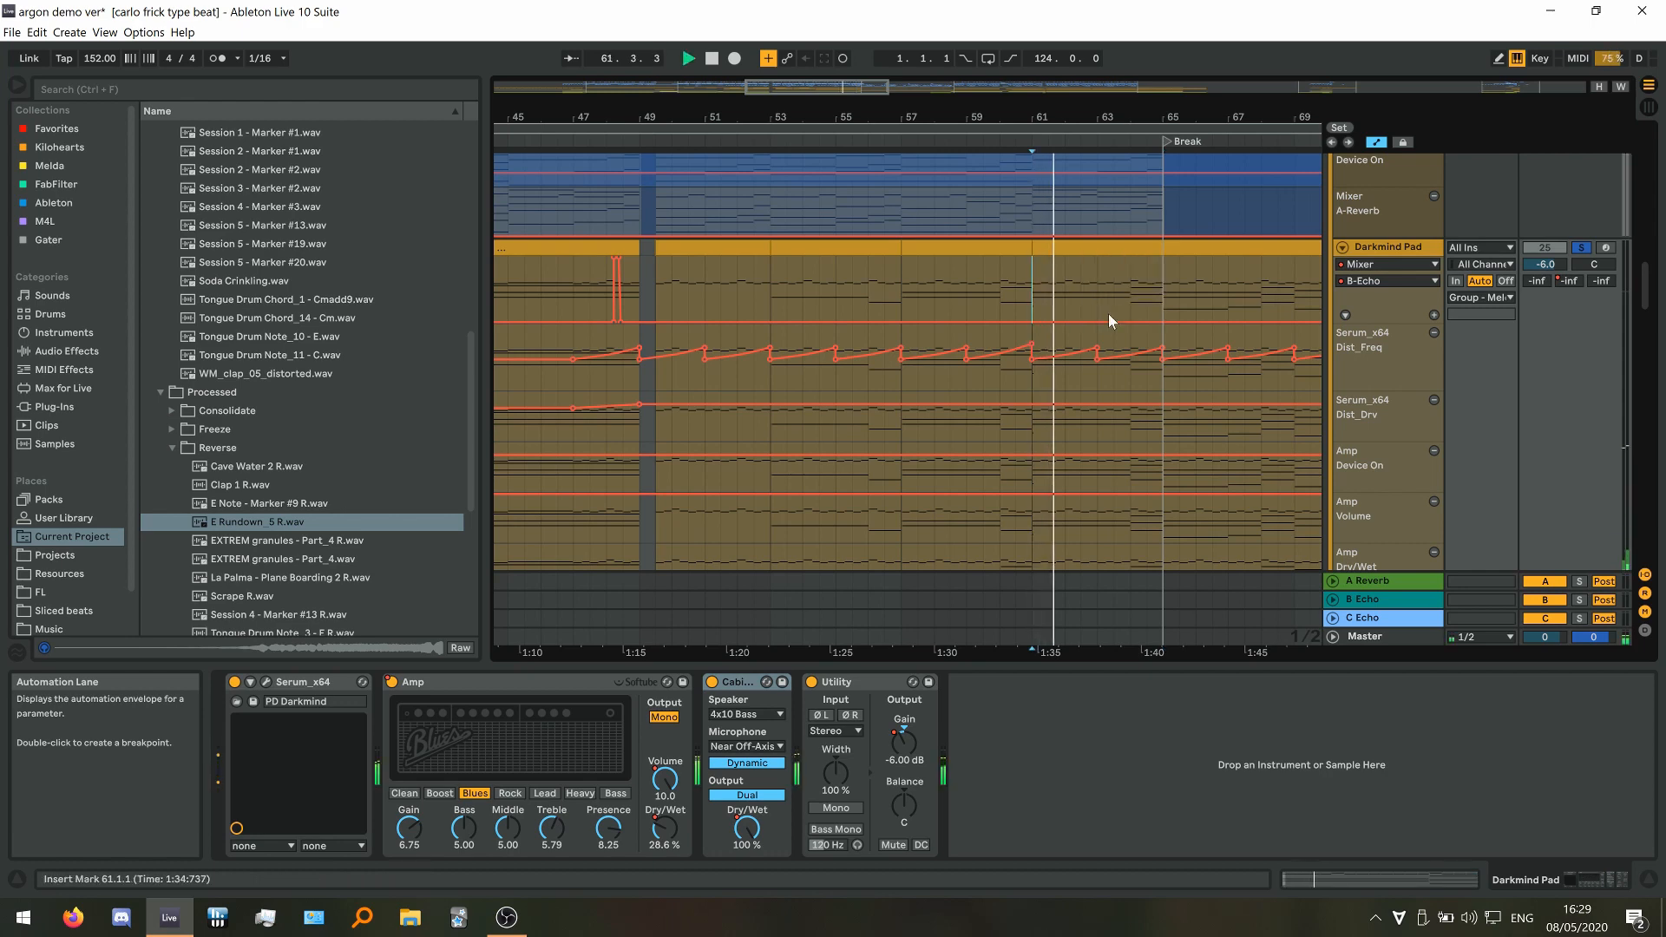
{"action": "left_click", "coordinate": [1376, 141]}
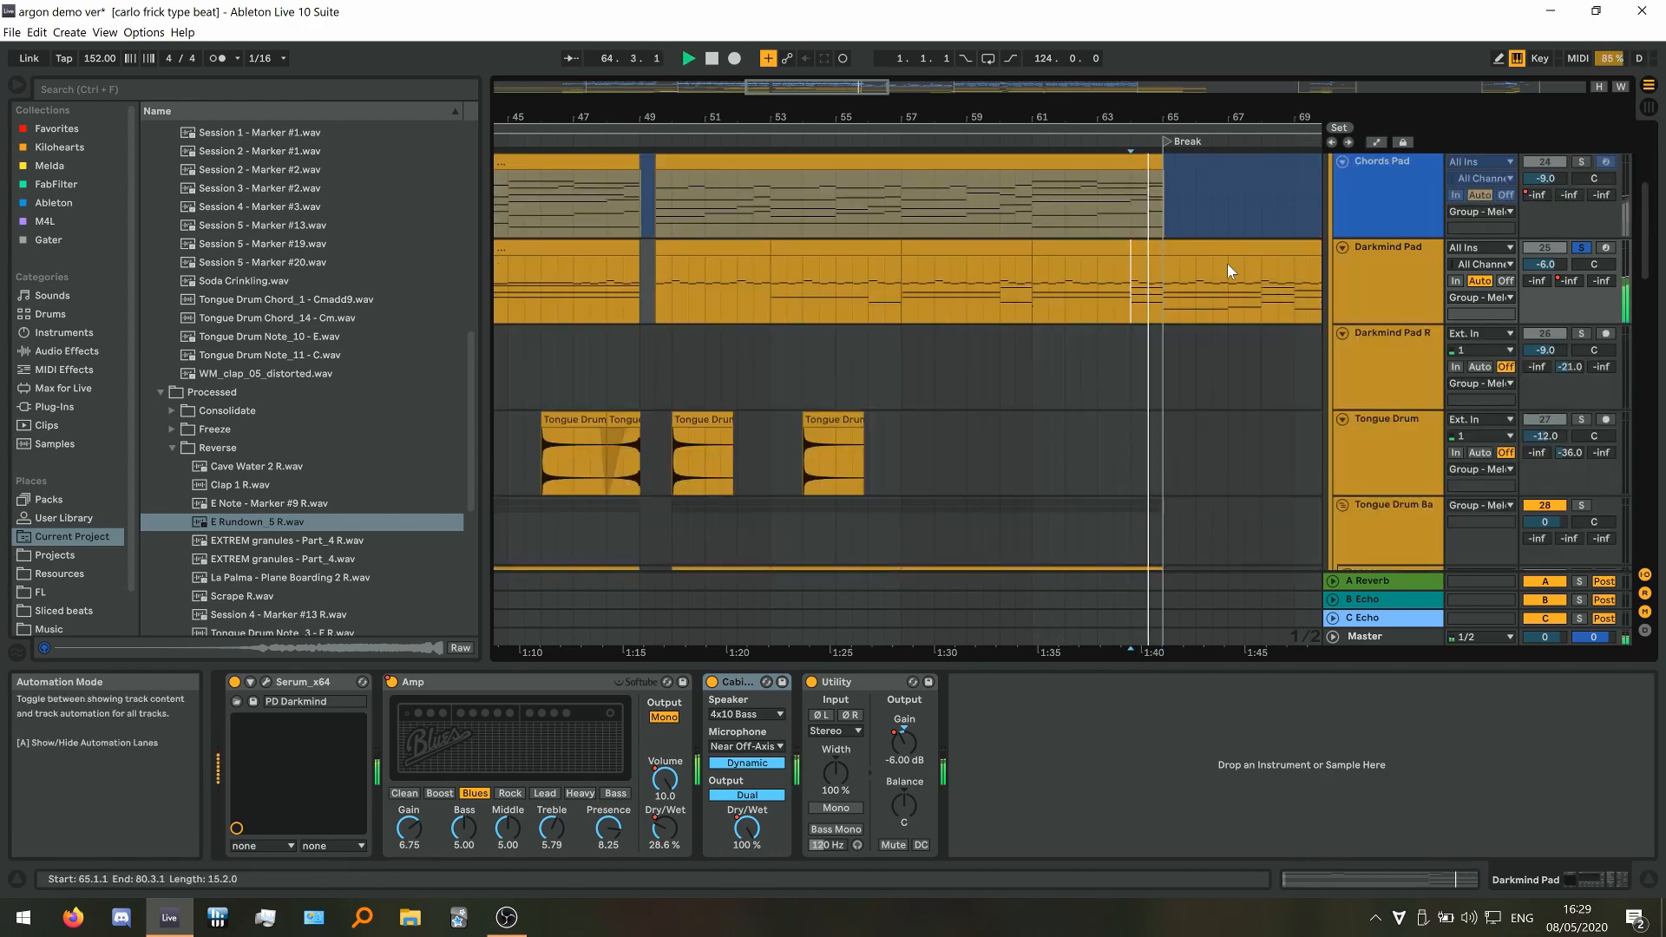
{"action": "scroll", "coordinate": [1228, 263], "scroll_direction": "down", "scroll_amount": 3, "text": "ctrl"}
{"action": "key", "text": "space"}
Bypass Snap Heap on the Tongue Drum track and solo that track
{"action": "scroll", "coordinate": [940, 393], "scroll_direction": "down", "scroll_amount": 2}
{"action": "left_click", "coordinate": [844, 367]}
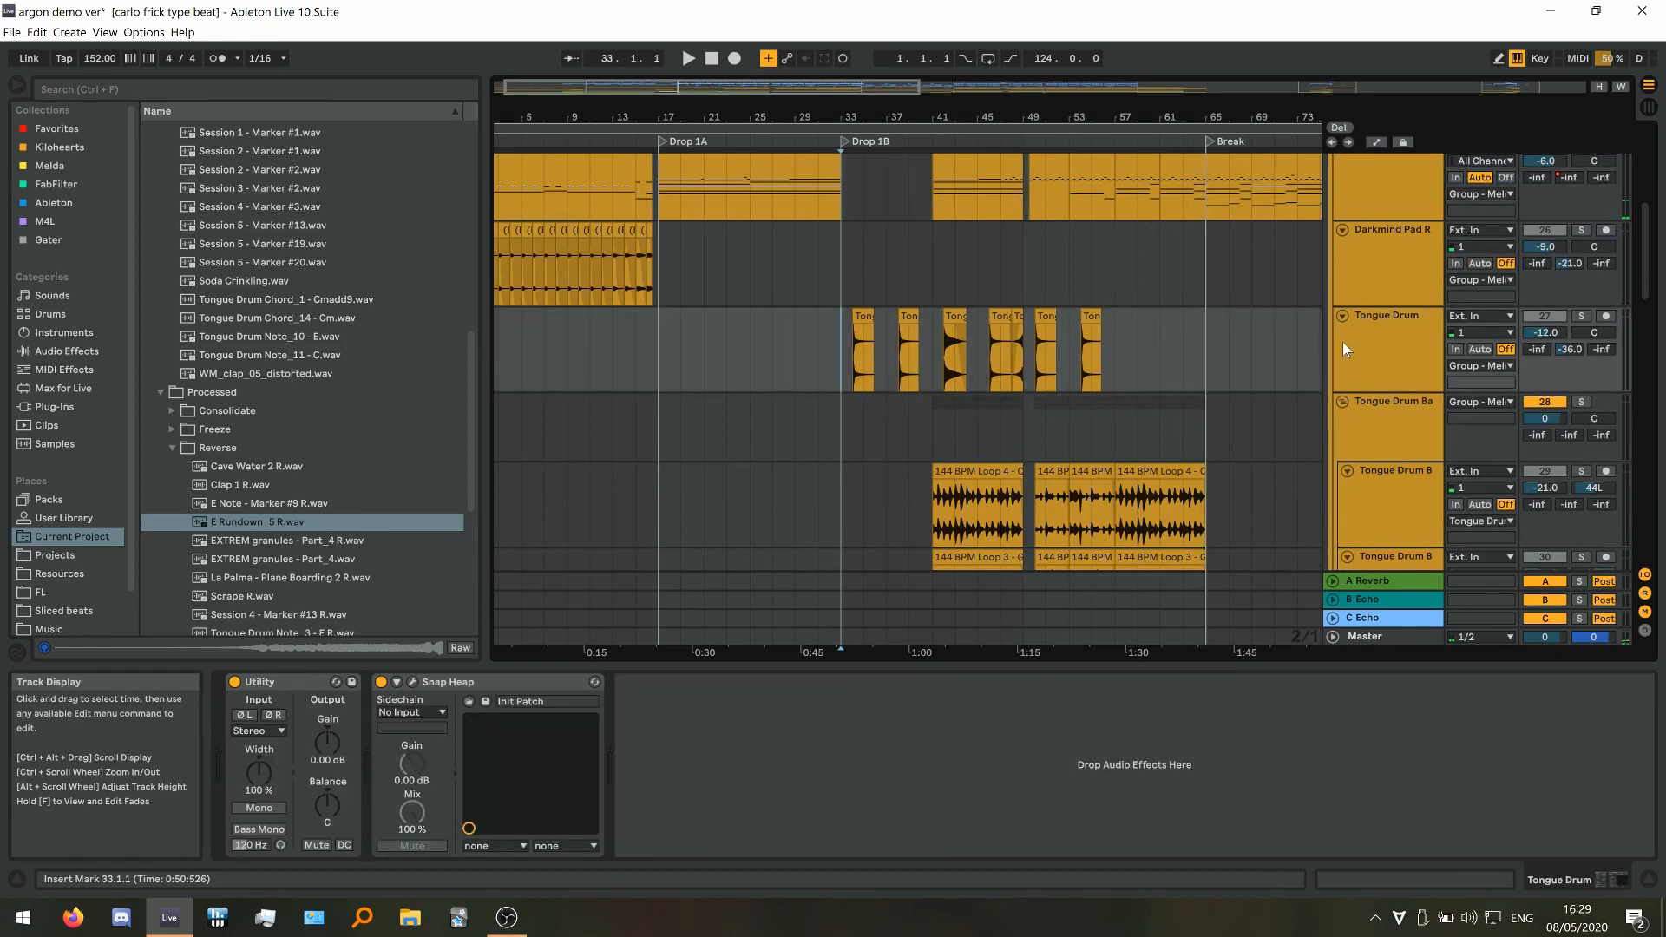
{"action": "left_click", "coordinate": [1394, 341]}
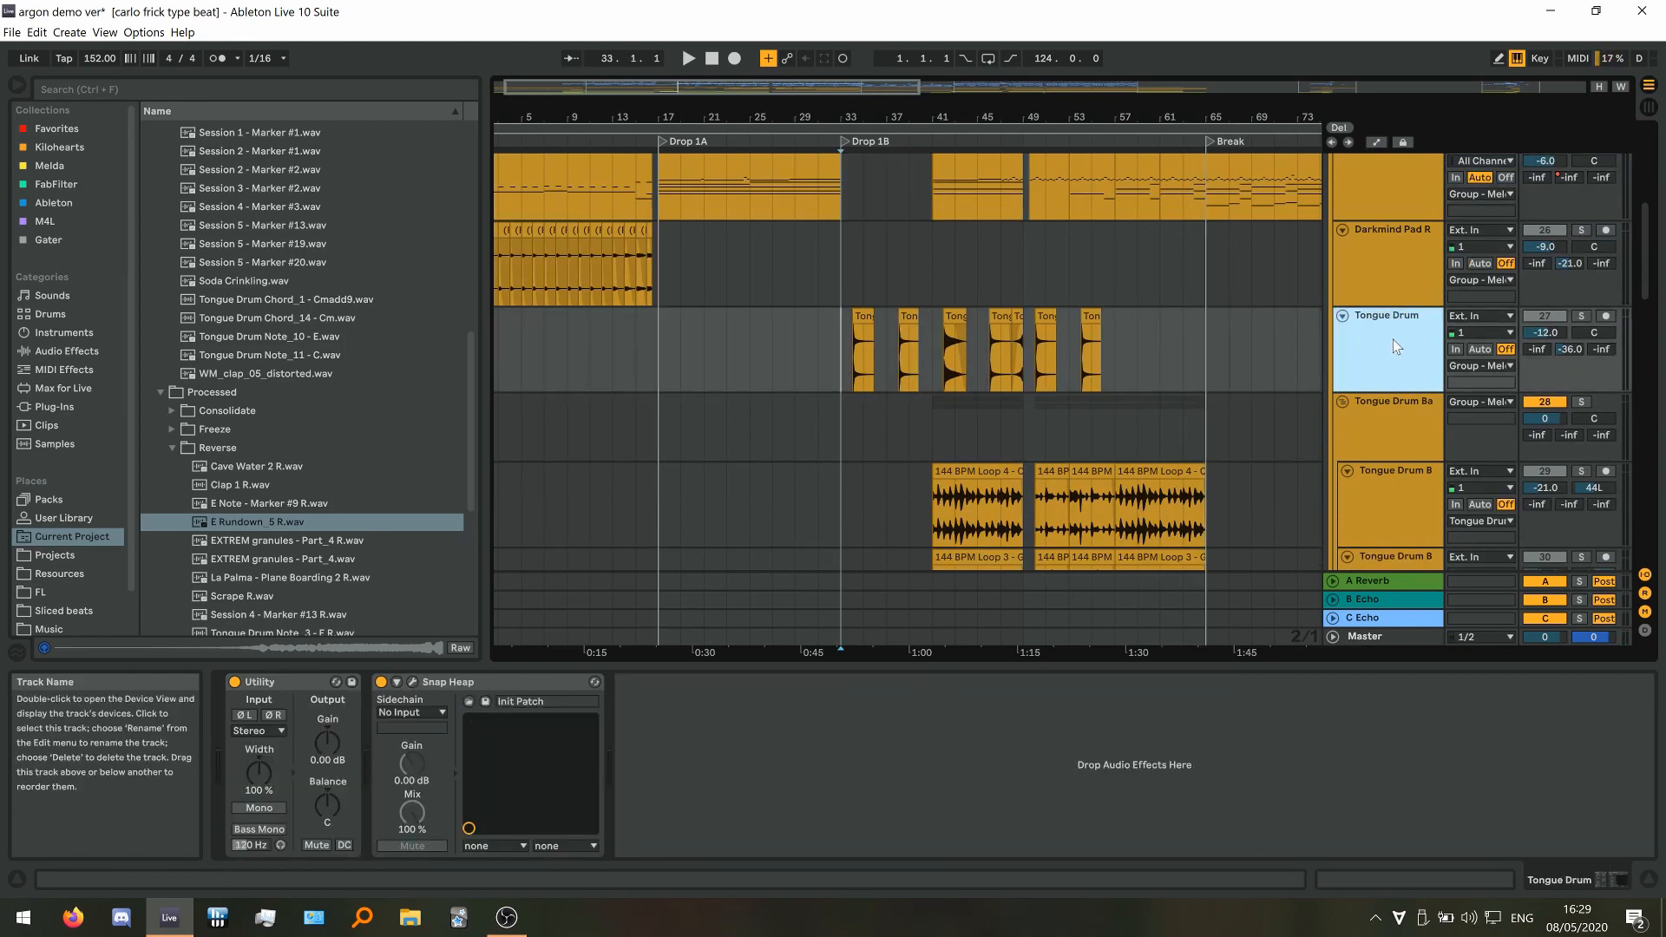
{"action": "scroll", "coordinate": [870, 351], "scroll_direction": "up", "scroll_amount": 3, "text": "ctrl"}
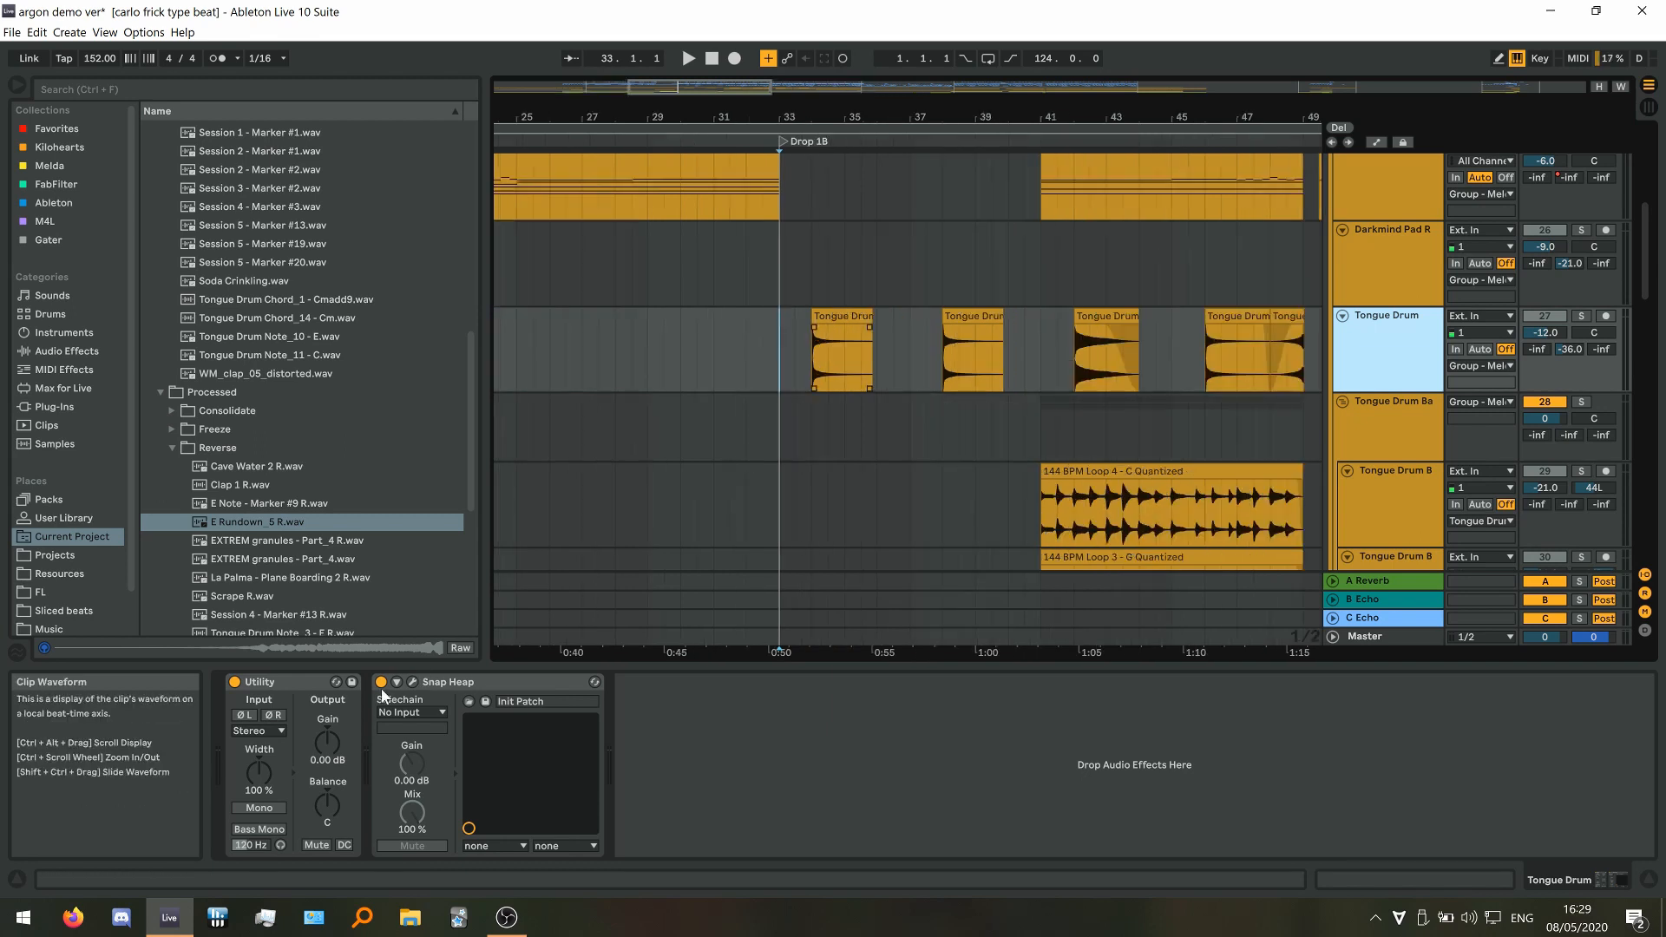
{"action": "left_click", "coordinate": [382, 682]}
{"action": "left_click", "coordinate": [1582, 316]}
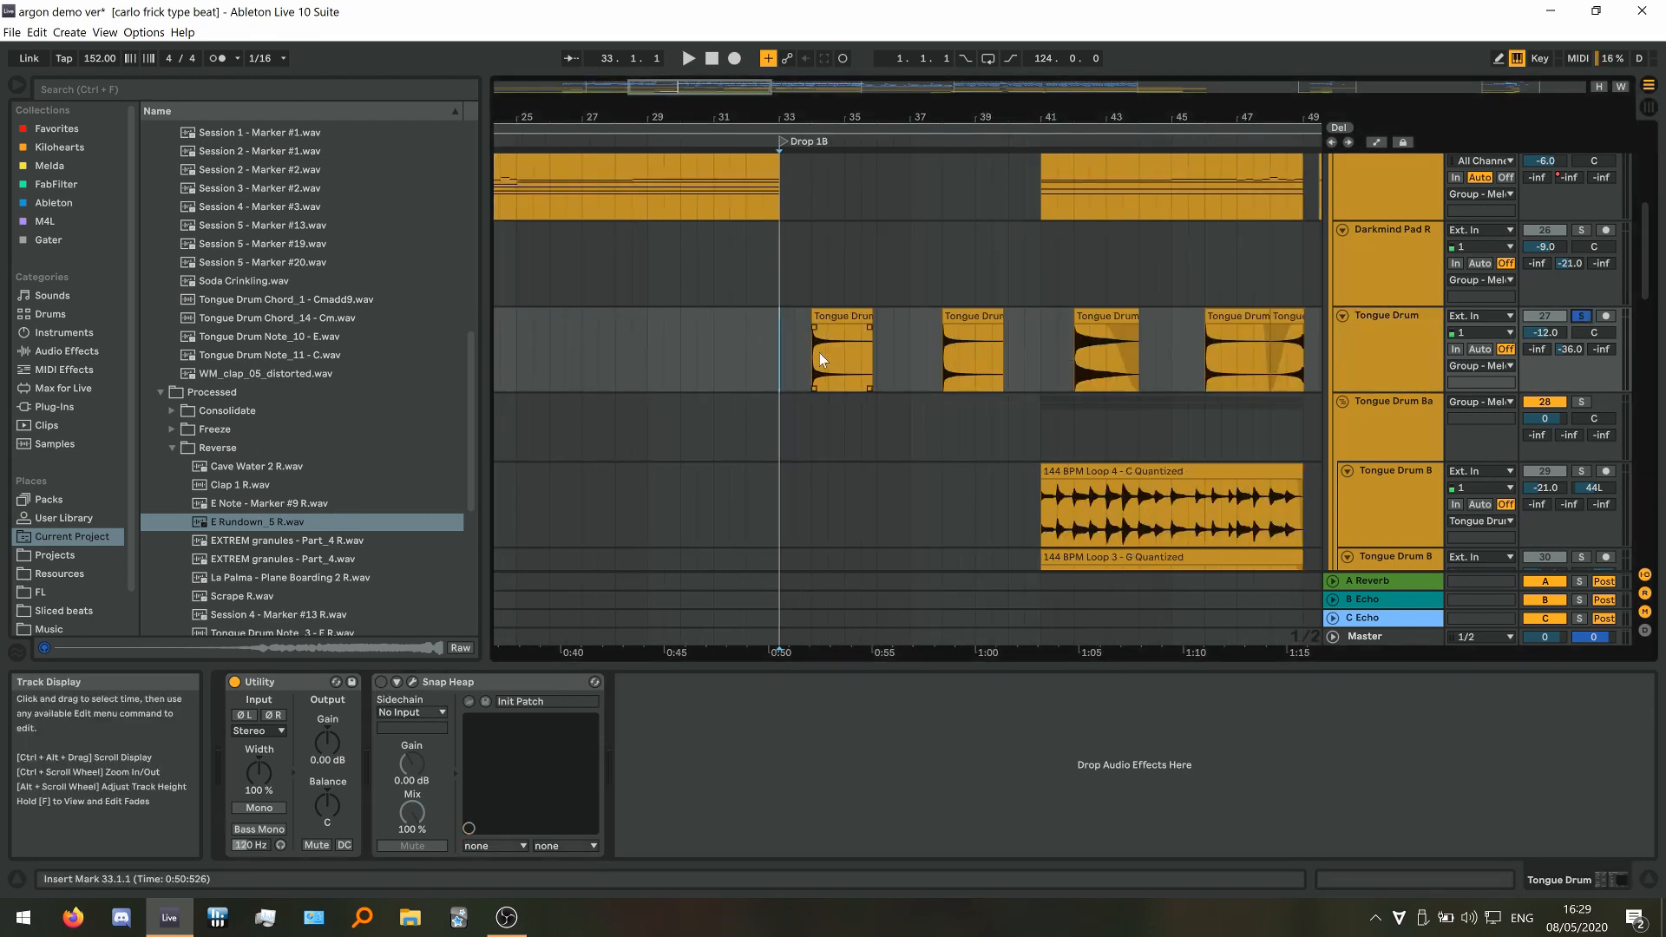
Play the Tongue Drum clips without Snap Heap, starting at bars 34, 42, 46 and 48.3
{"action": "left_click", "coordinate": [820, 353]}
{"action": "key", "text": "space"}
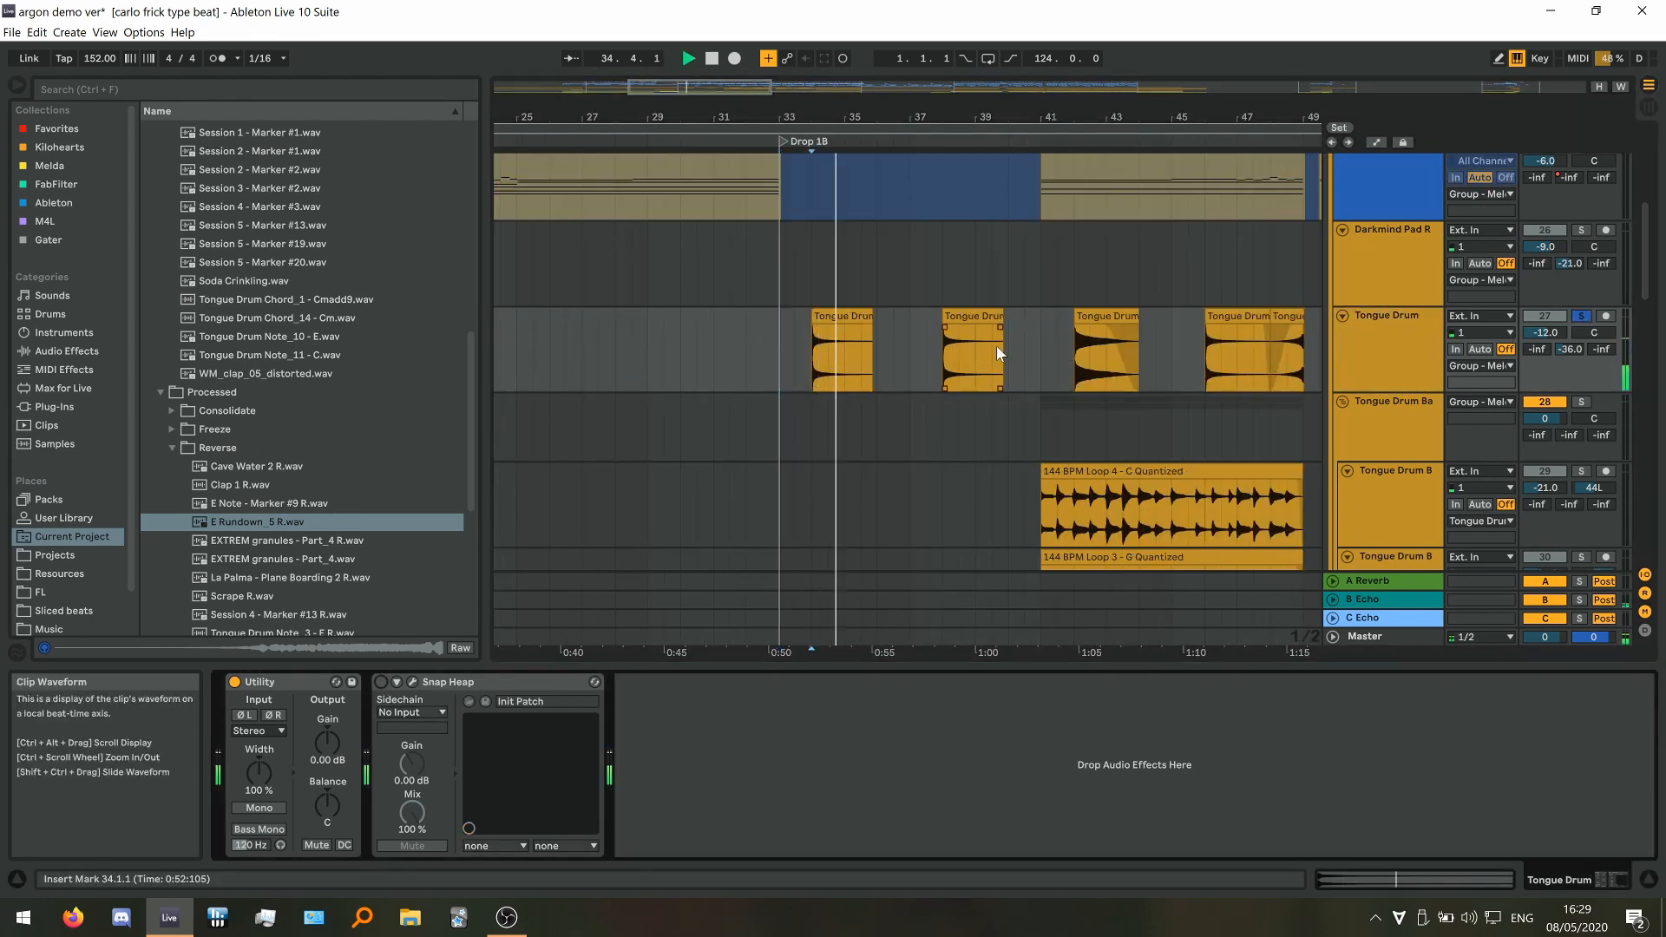
{"action": "left_click", "coordinate": [1076, 351]}
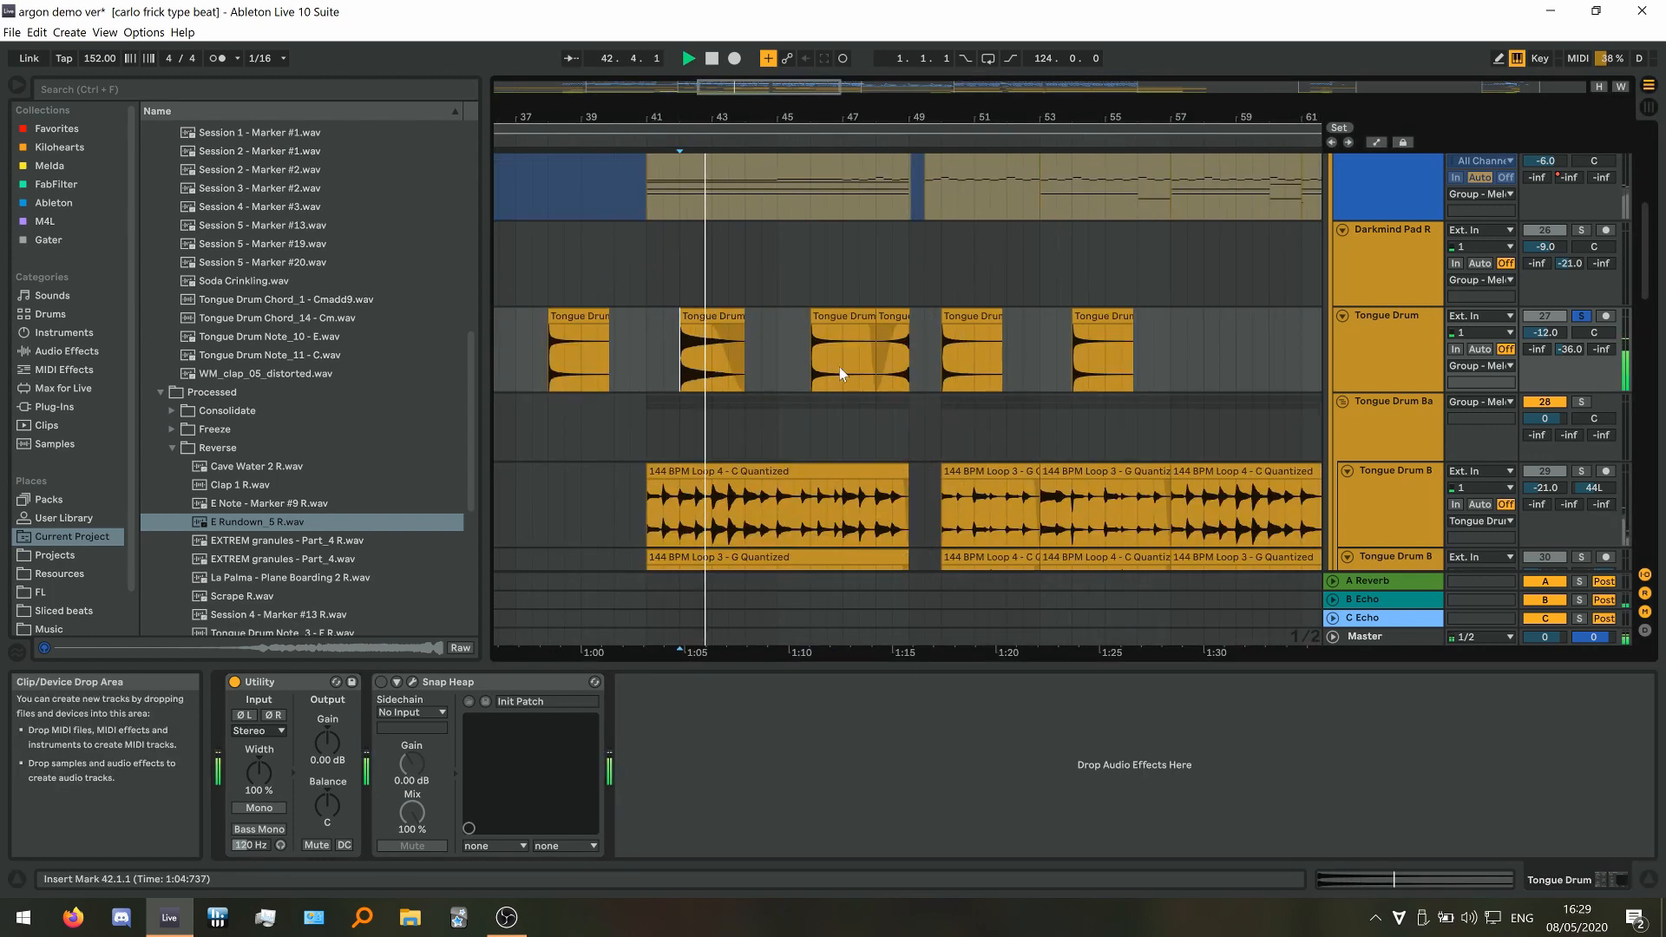
{"action": "left_click", "coordinate": [816, 366]}
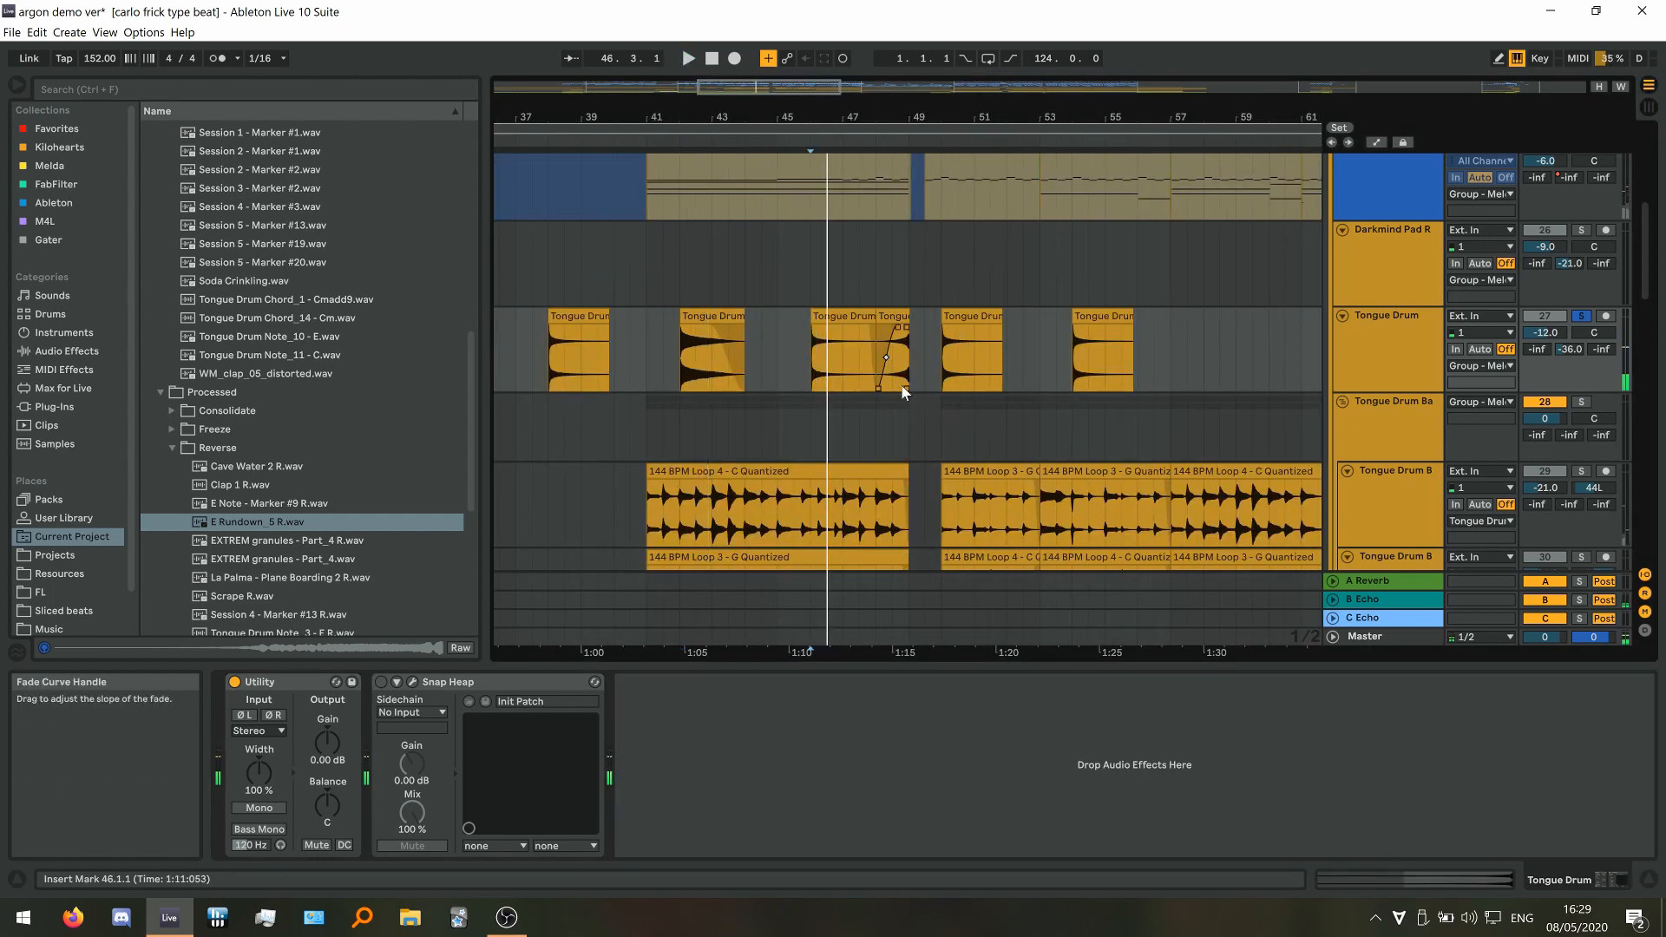
{"action": "left_click", "coordinate": [892, 373]}
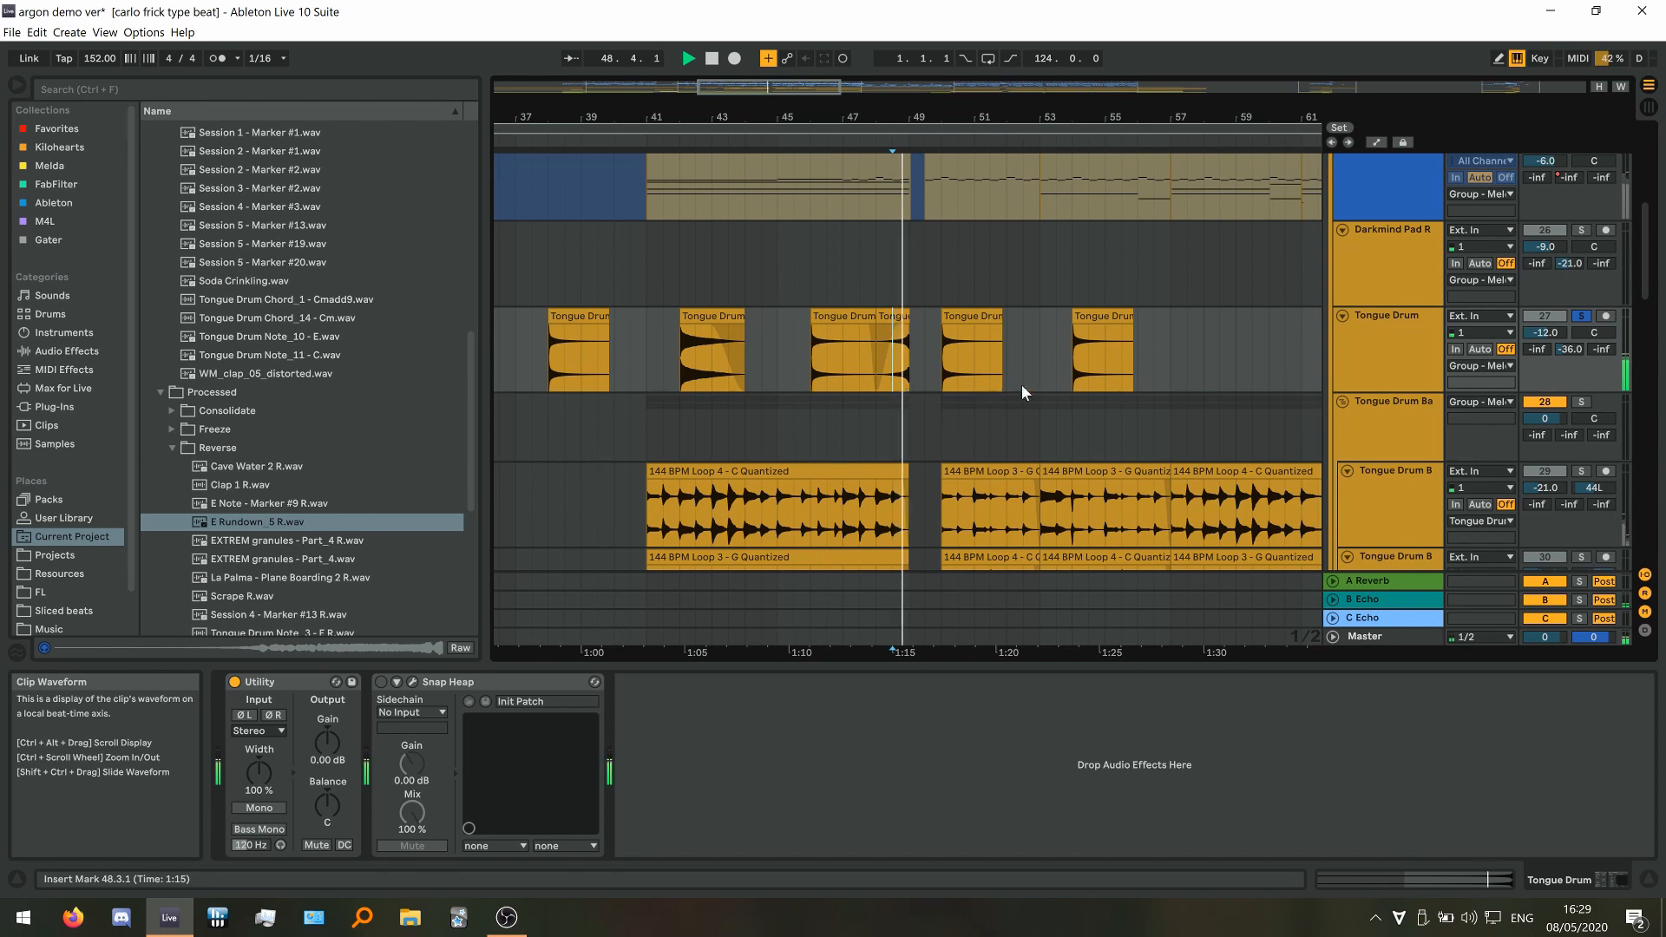
{"action": "scroll", "coordinate": [1022, 386], "scroll_direction": "down", "scroll_amount": 3}
{"action": "key", "text": "space"}
Re-enable Snap Heap on the Tongue Drum track and play its first clip from bar 34
{"action": "left_click", "coordinate": [381, 683]}
{"action": "scroll", "coordinate": [858, 422], "scroll_direction": "up", "scroll_amount": 3}
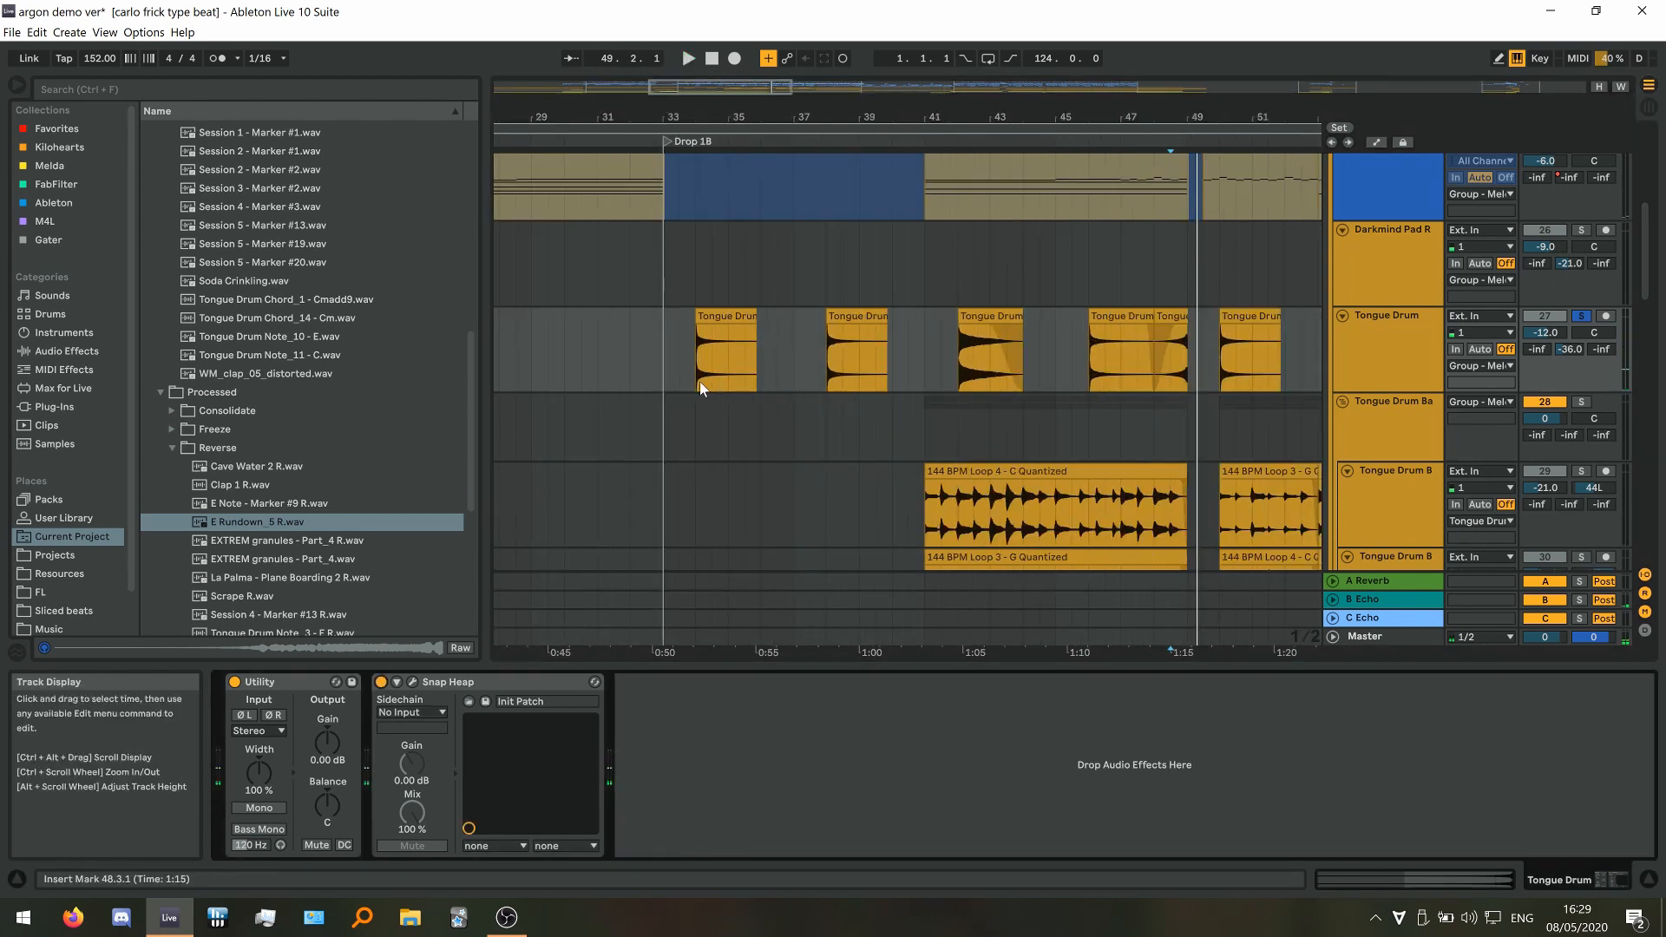
{"action": "left_click", "coordinate": [699, 385]}
{"action": "key", "text": "space"}
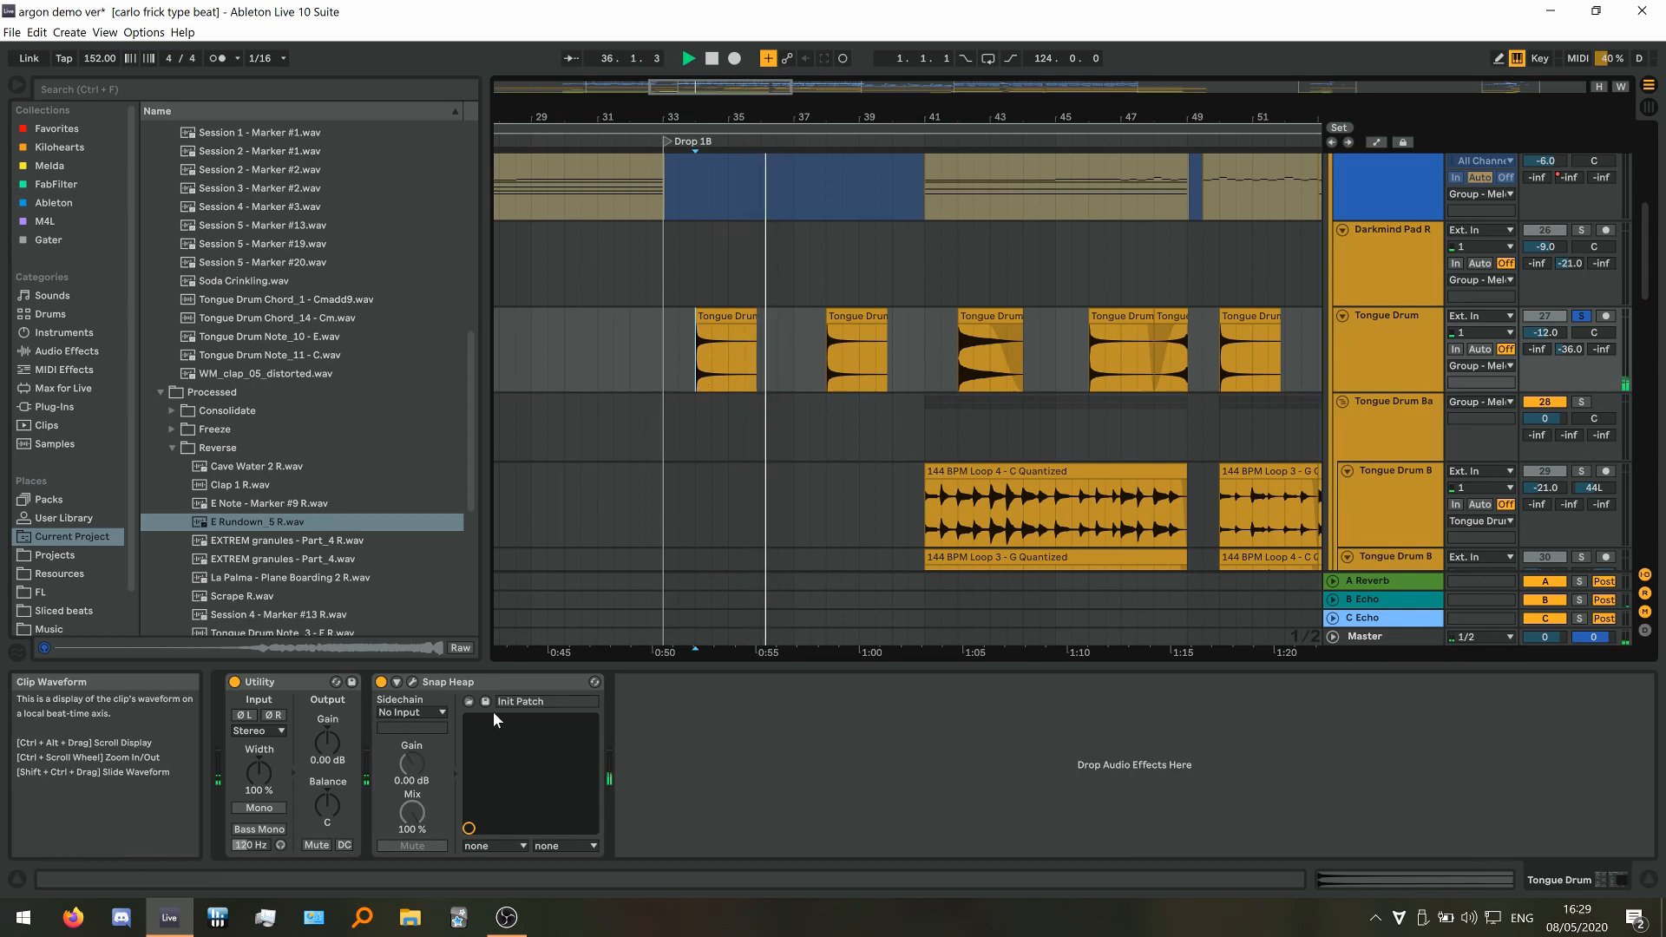
Open the Snap Heap plug-in window and examine its Delay, Bitcrush and Chorus modules
{"action": "left_click", "coordinate": [413, 683]}
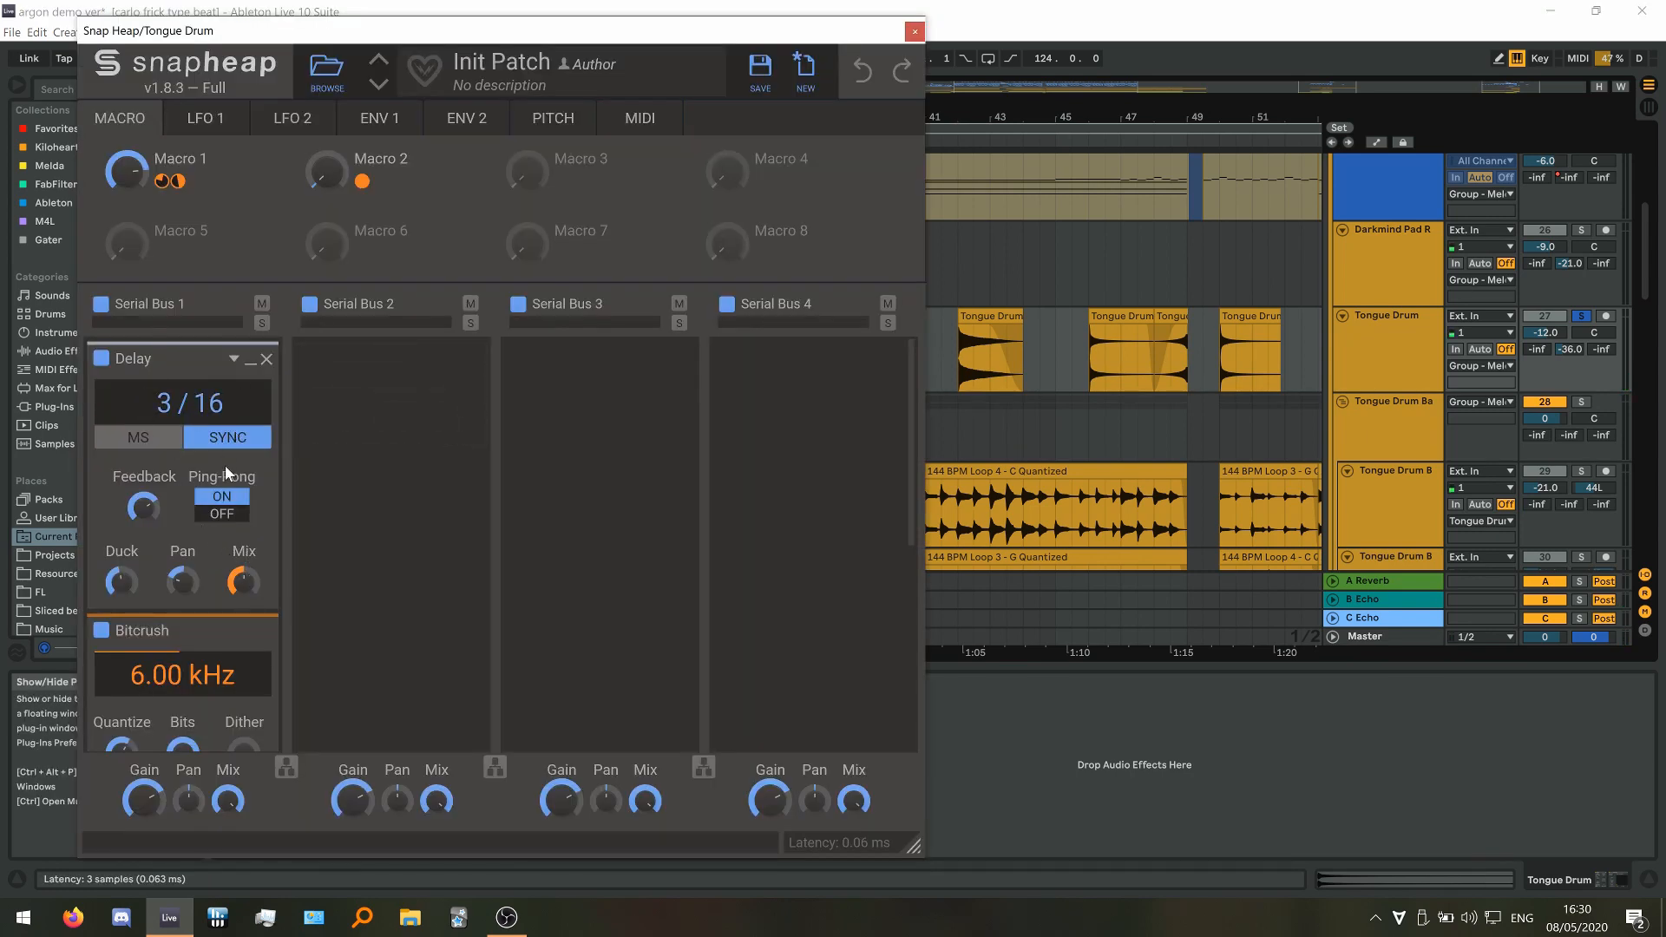
{"action": "scroll", "coordinate": [226, 465], "scroll_direction": "down", "scroll_amount": 8}
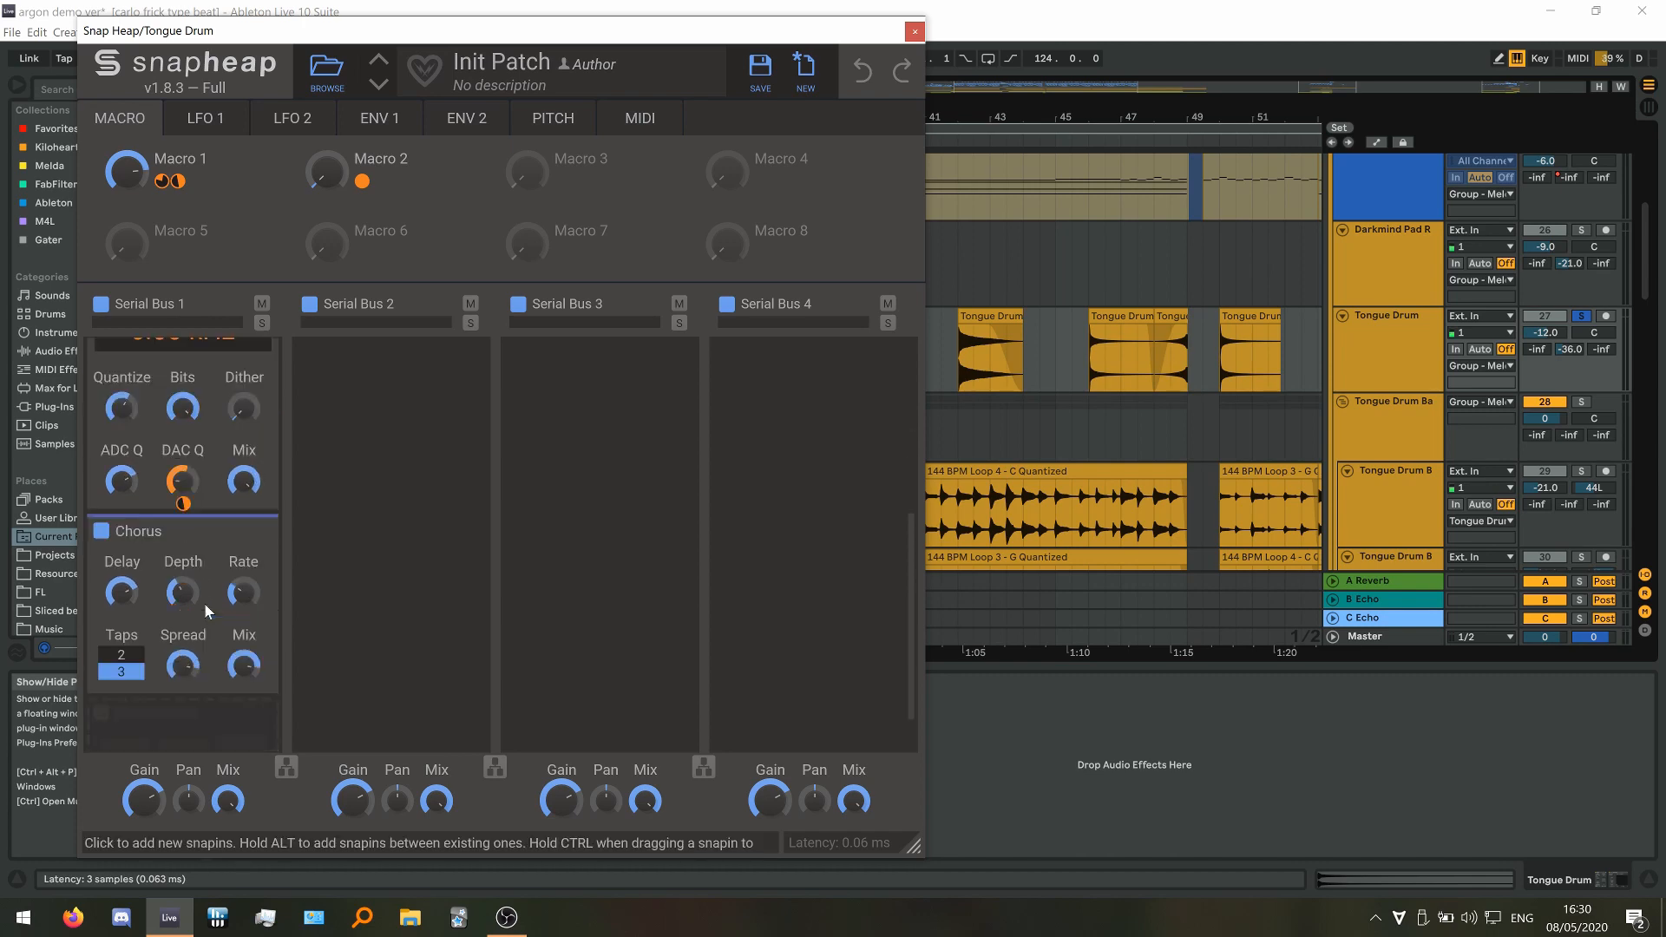
{"action": "scroll", "coordinate": [209, 590], "scroll_direction": "down", "scroll_amount": 1}
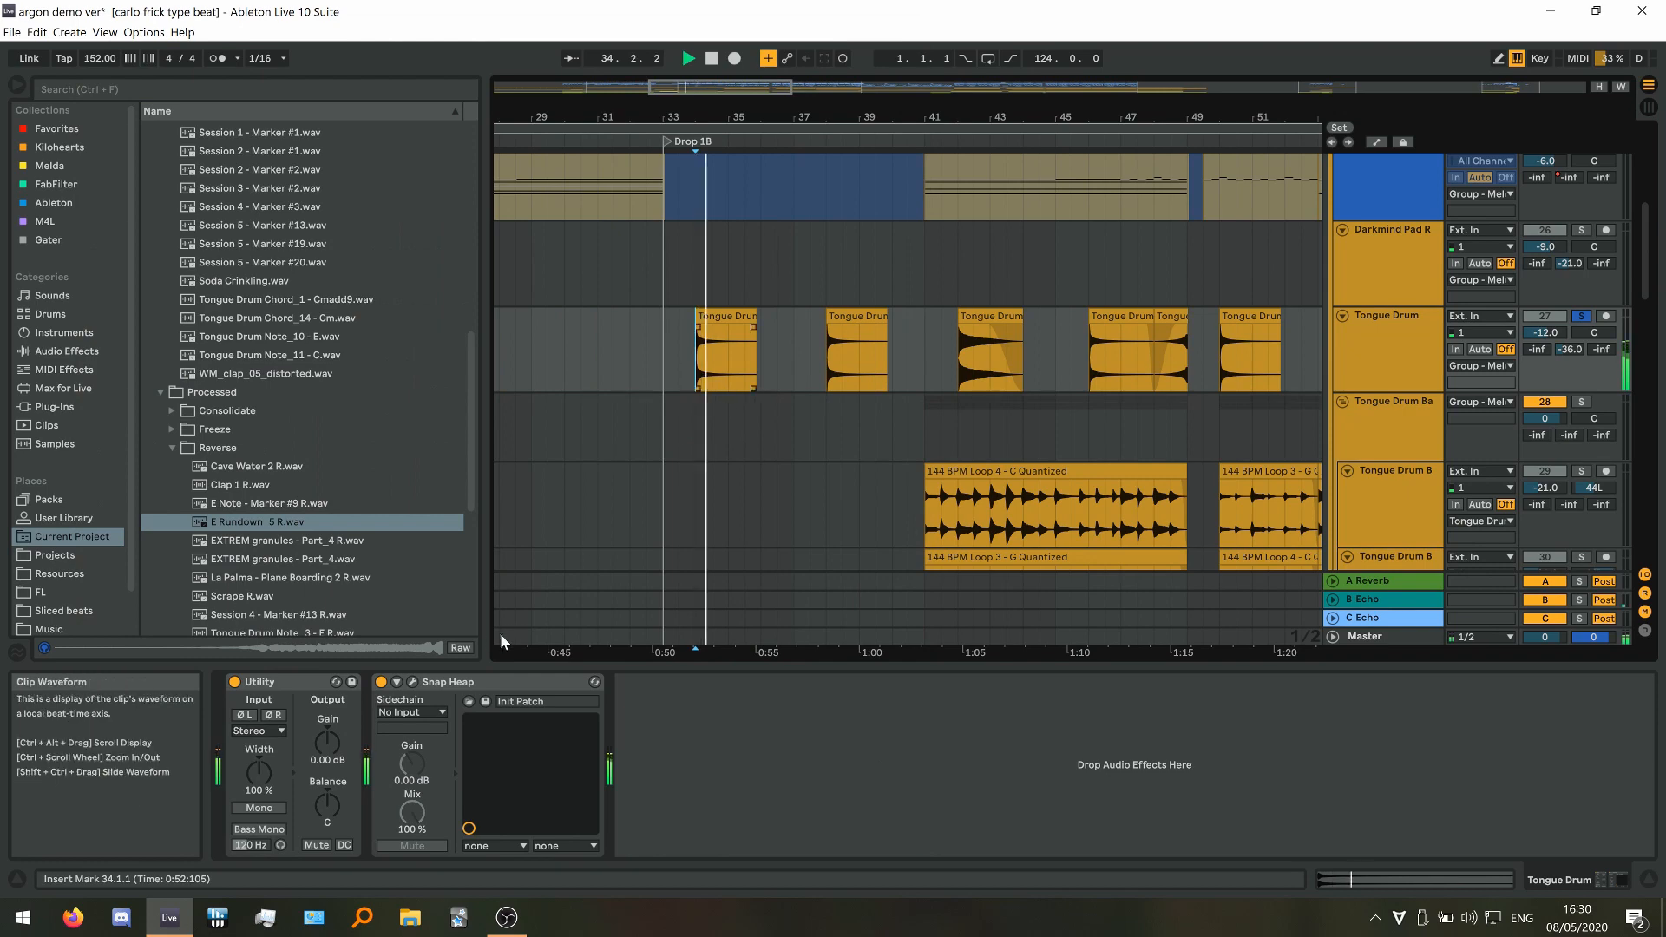
Show all automated Tongue Drum parameters in separate lanes and examine the Snap Heap macro curves during playback
{"action": "key", "text": "a"}
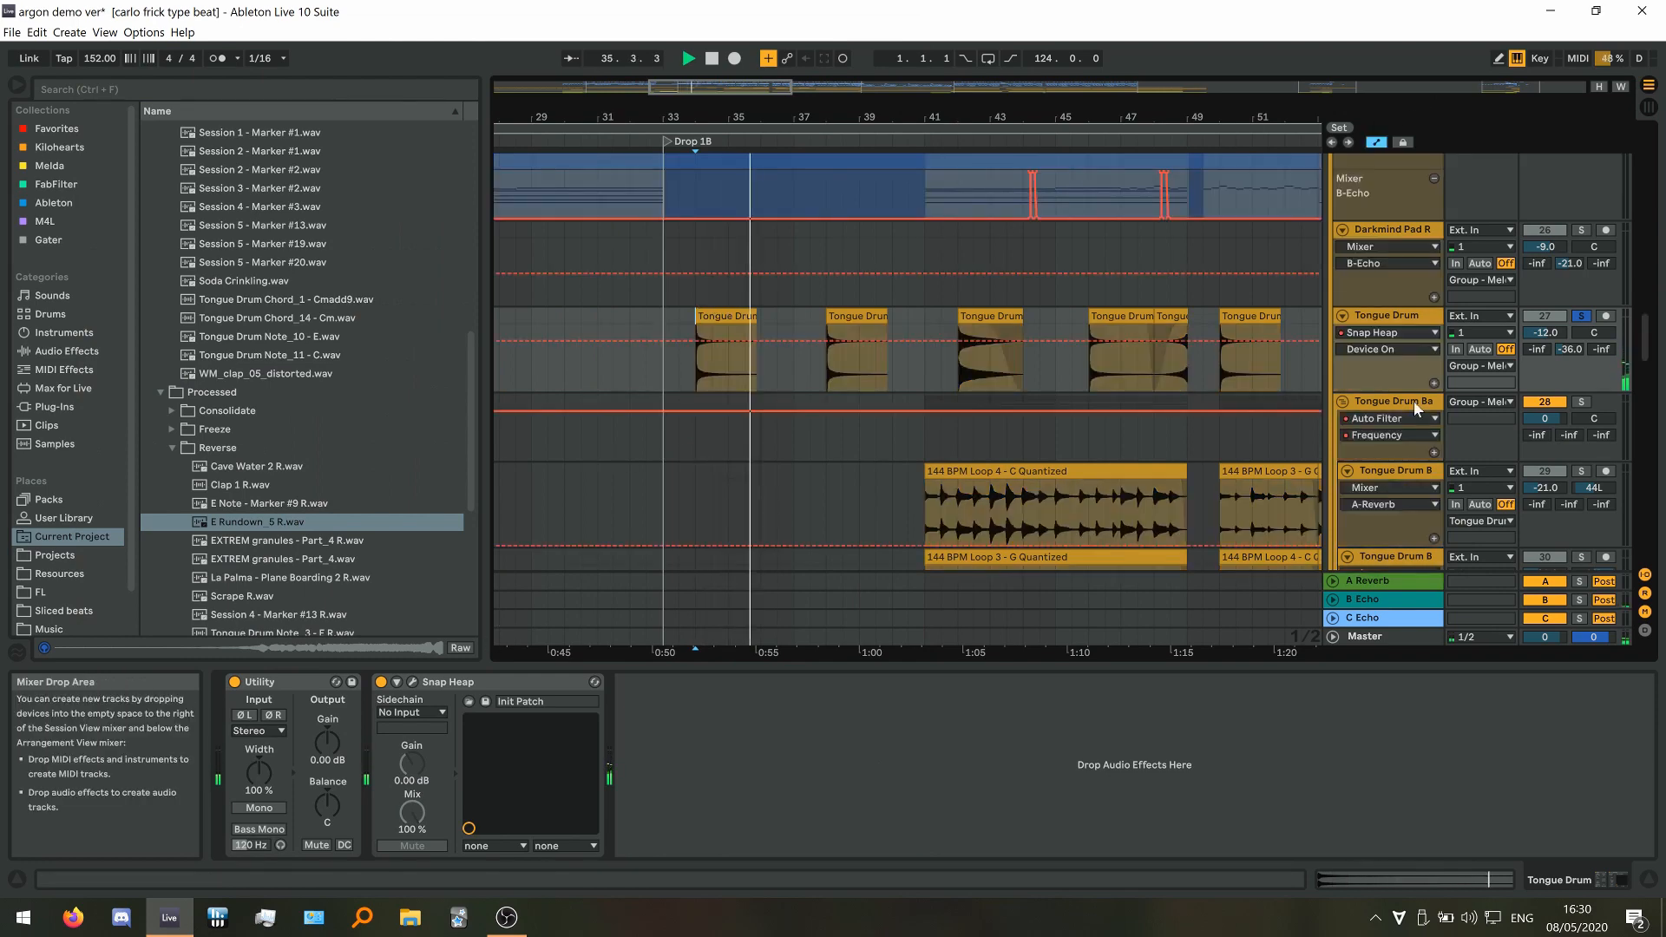
{"action": "left_click", "coordinate": [1434, 383], "text": "ctrl"}
{"action": "scroll", "coordinate": [743, 446], "scroll_direction": "down", "scroll_amount": 3}
{"action": "scroll", "coordinate": [772, 442], "scroll_direction": "down", "scroll_amount": 3}
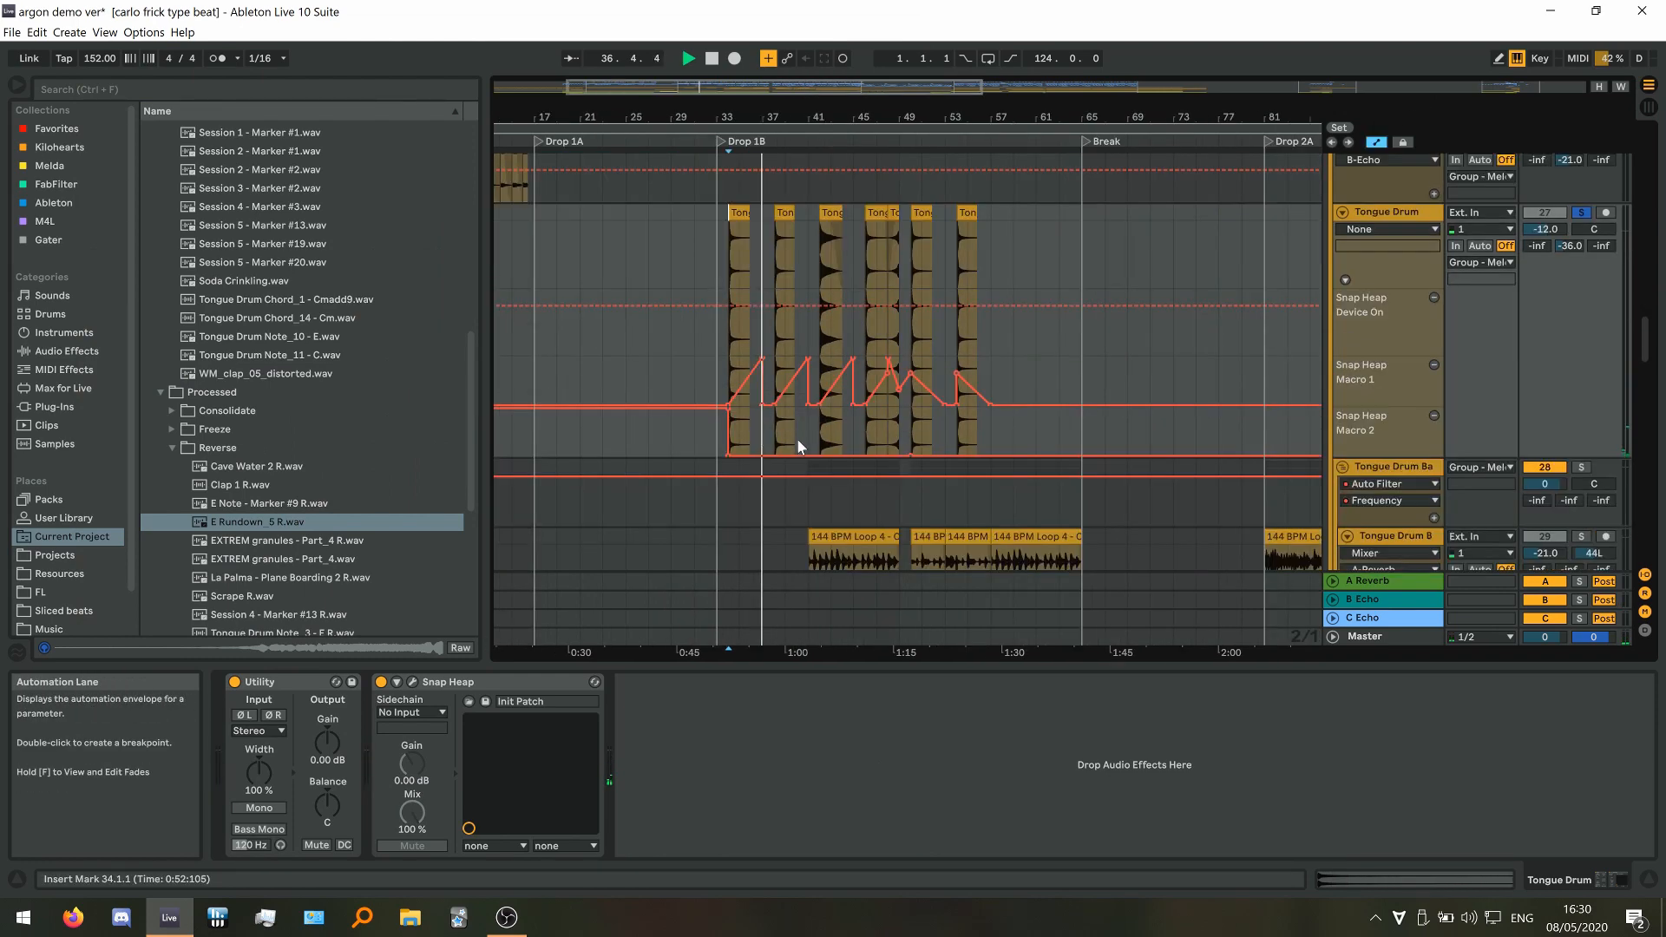
{"action": "scroll", "coordinate": [867, 404], "scroll_direction": "up", "scroll_amount": 4}
{"action": "key", "text": "space"}
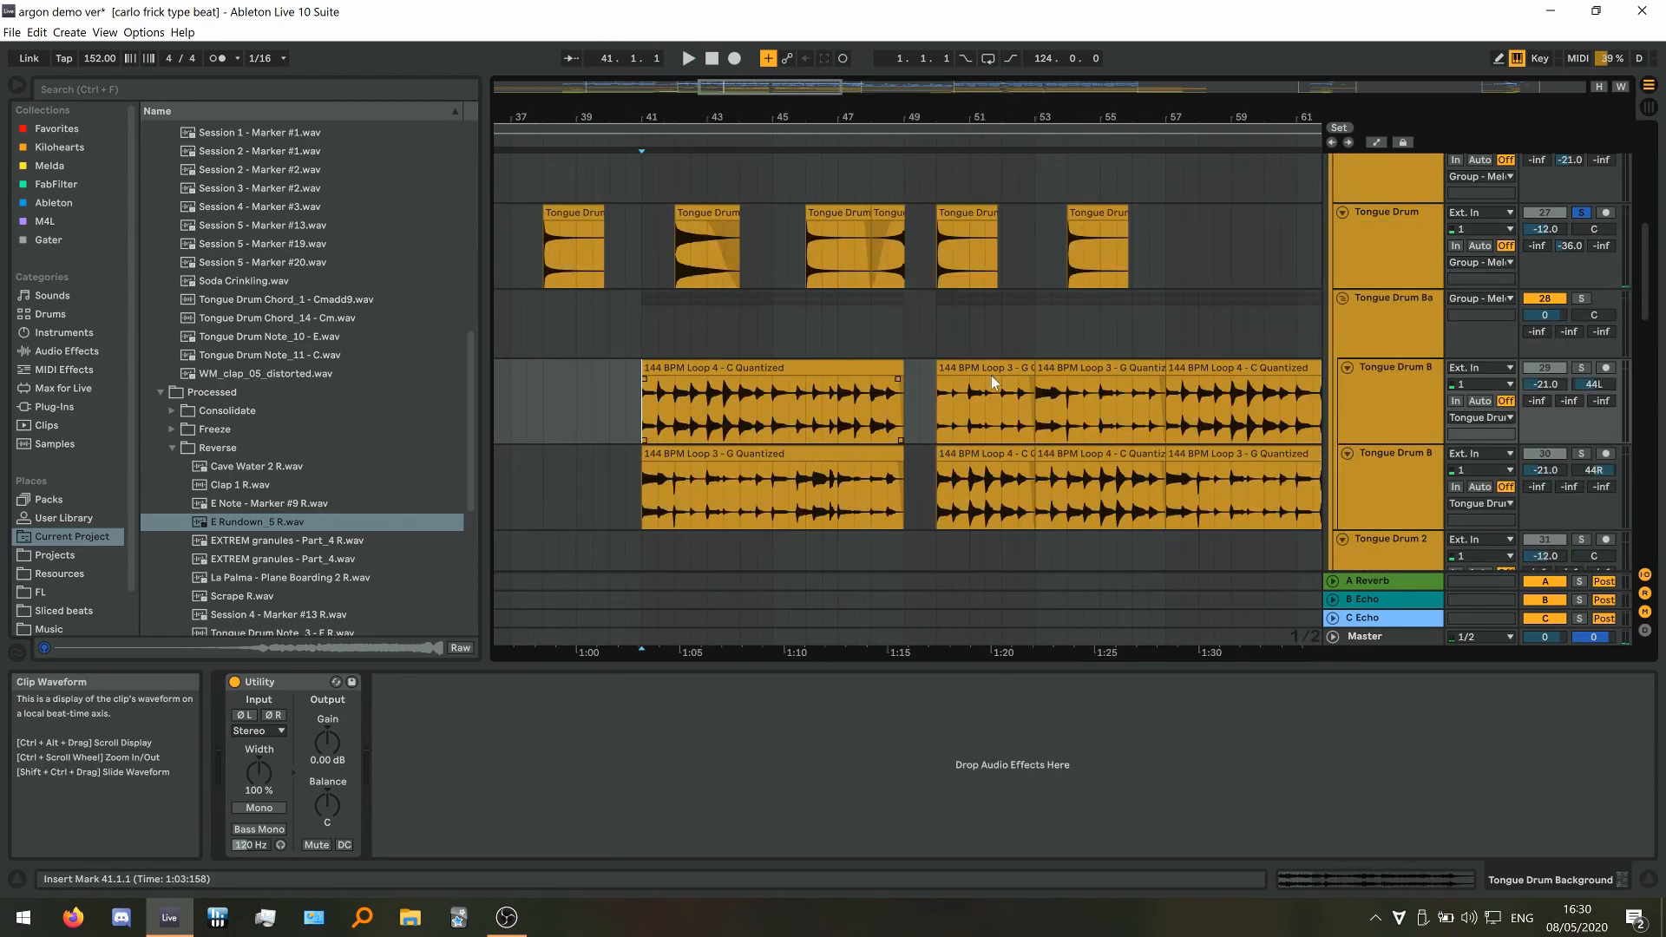
Solo the Tongue Drum Backing group, display its devices and set the start position to bar 41
{"action": "left_click", "coordinate": [1582, 298]}
{"action": "left_click", "coordinate": [1371, 344]}
{"action": "left_click", "coordinate": [642, 334]}
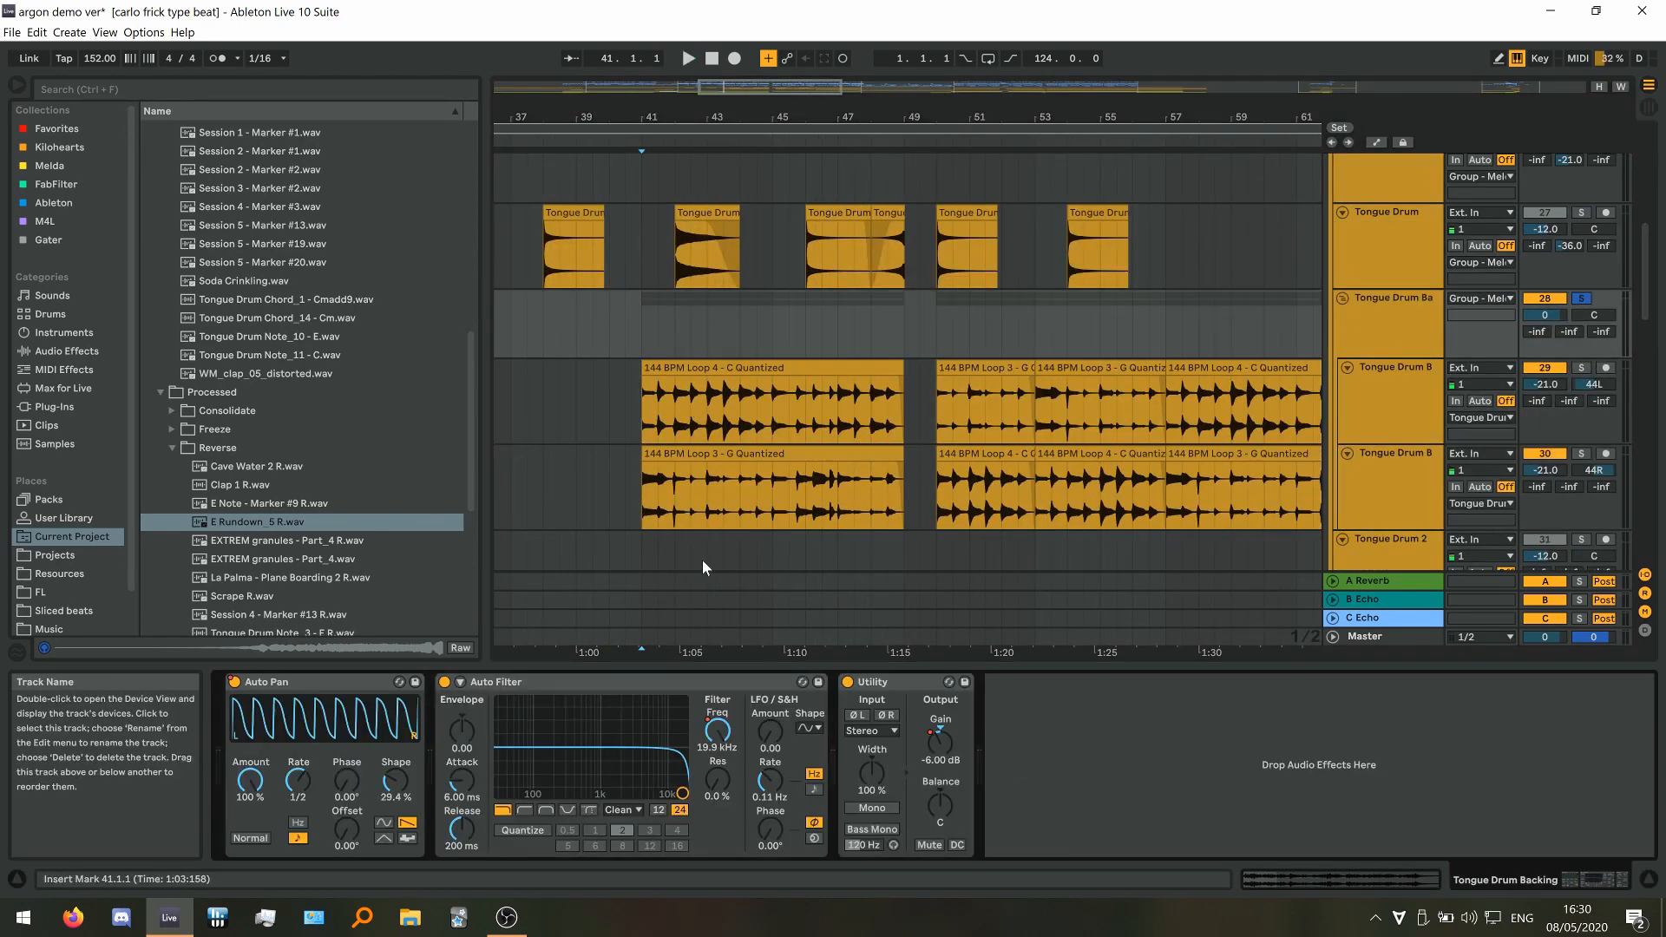
{"action": "scroll", "coordinate": [642, 442], "scroll_direction": "up", "scroll_amount": 3}
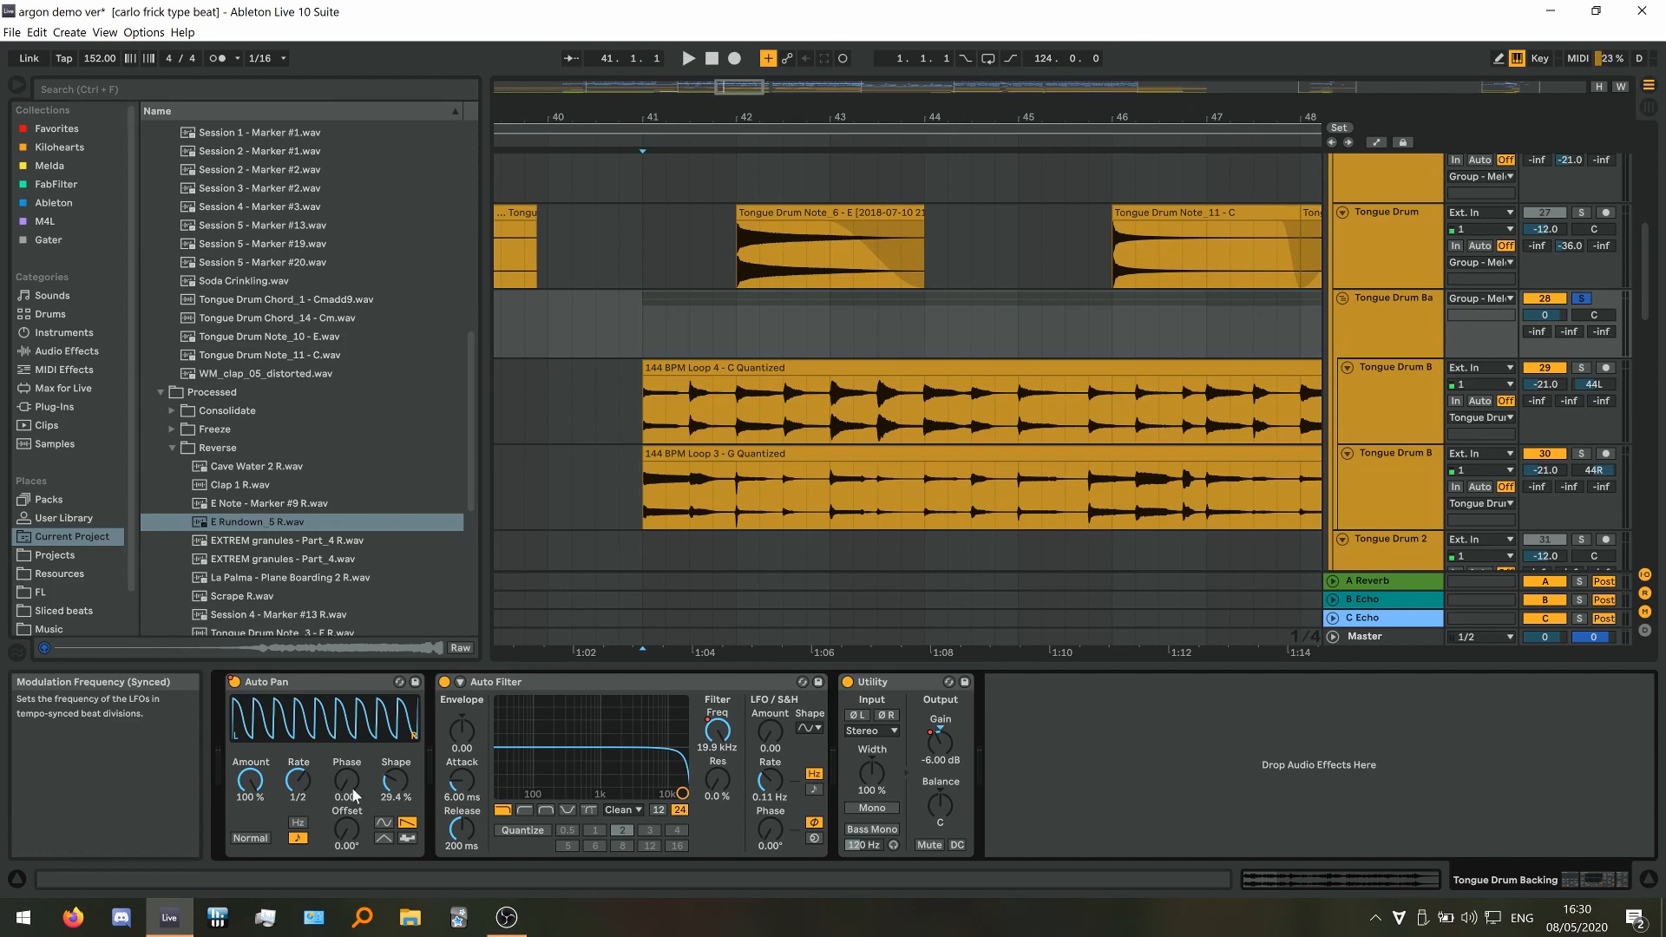
Play the Tongue Drum backing loops from bar 41 and view the group's Auto Pan, Auto Filter and Utility devices
{"action": "left_click", "coordinate": [643, 397]}
{"action": "key", "text": "space"}
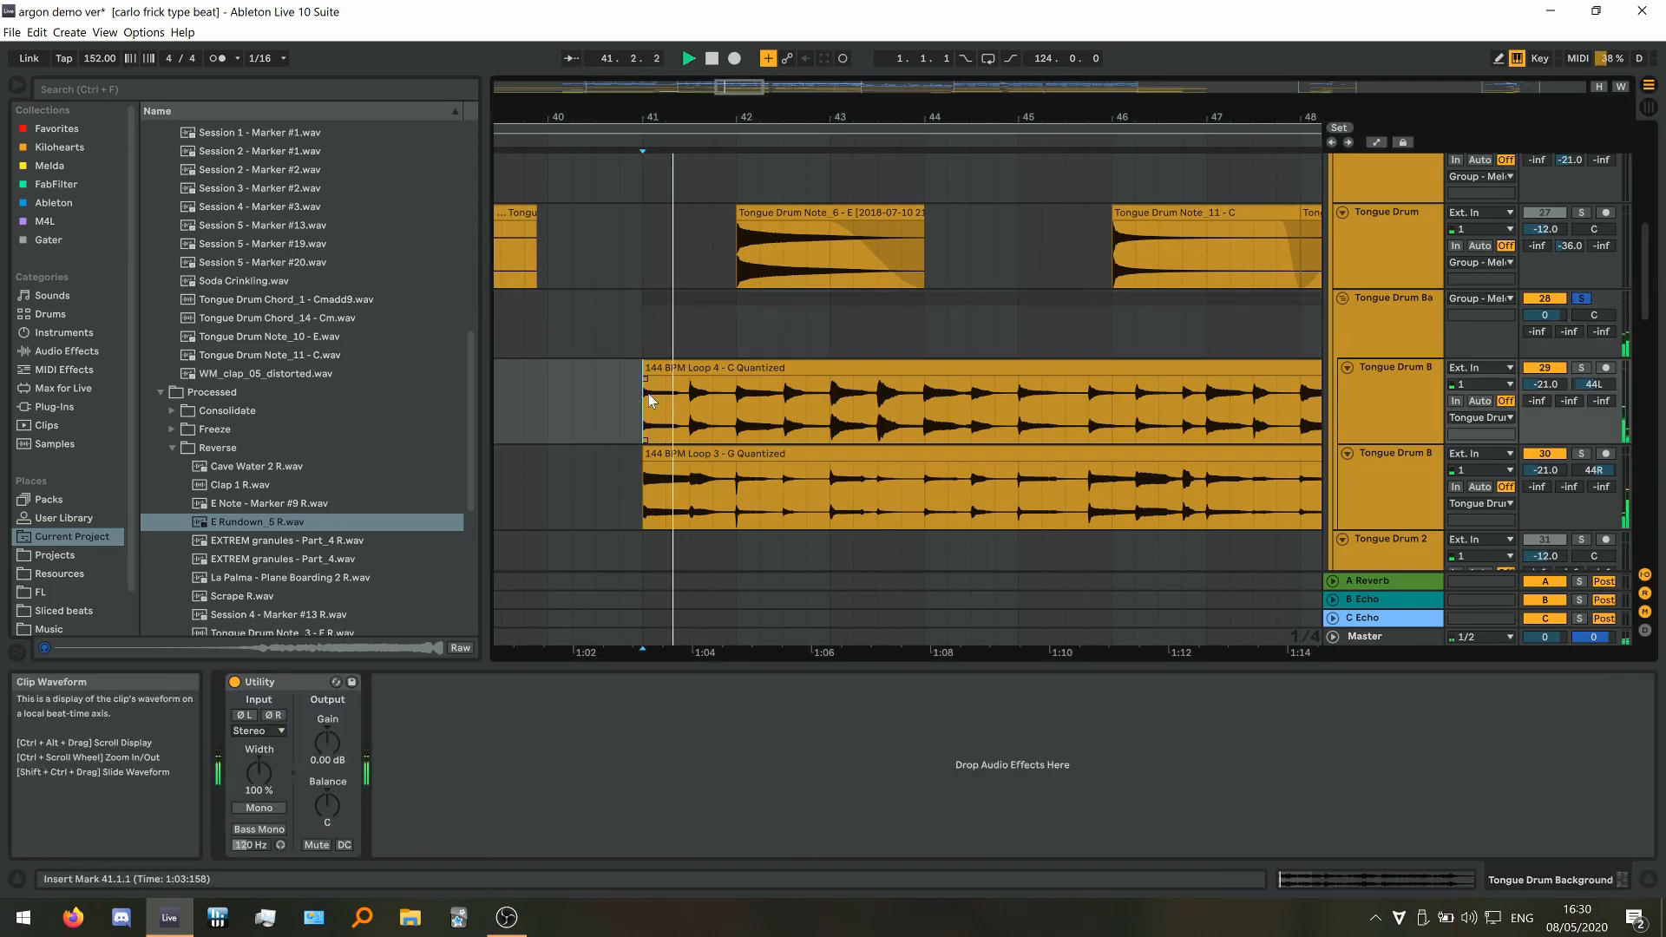
{"action": "left_click", "coordinate": [1409, 308]}
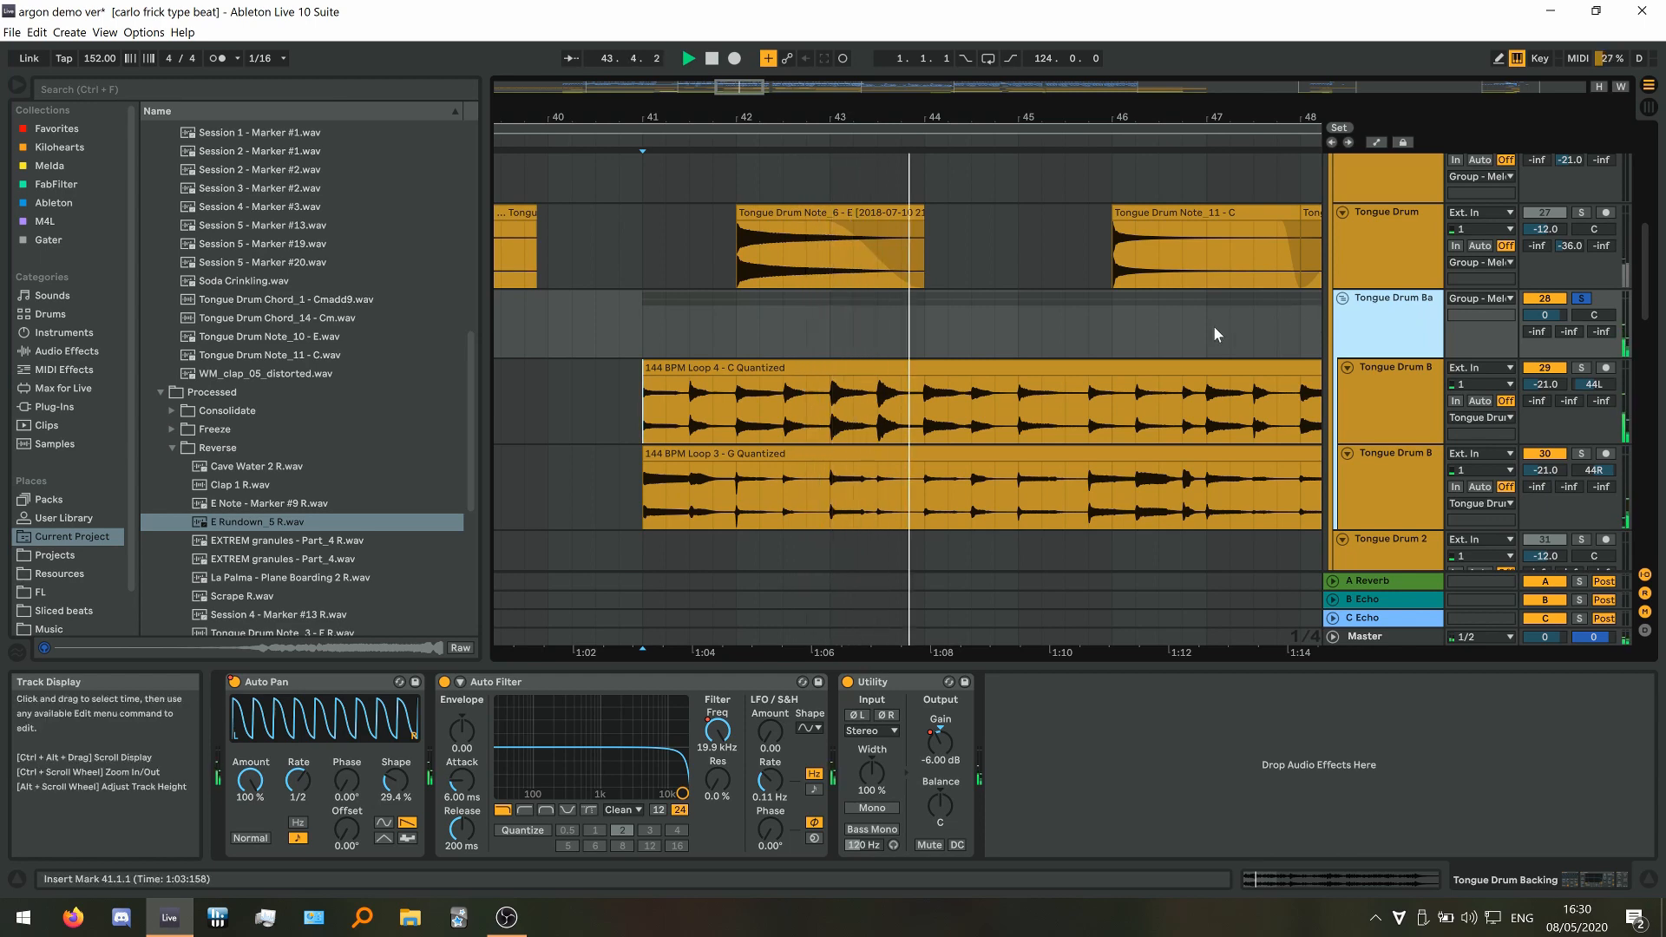
{"action": "key", "text": "space"}
{"action": "scroll", "coordinate": [568, 473], "scroll_direction": "down", "scroll_amount": 3}
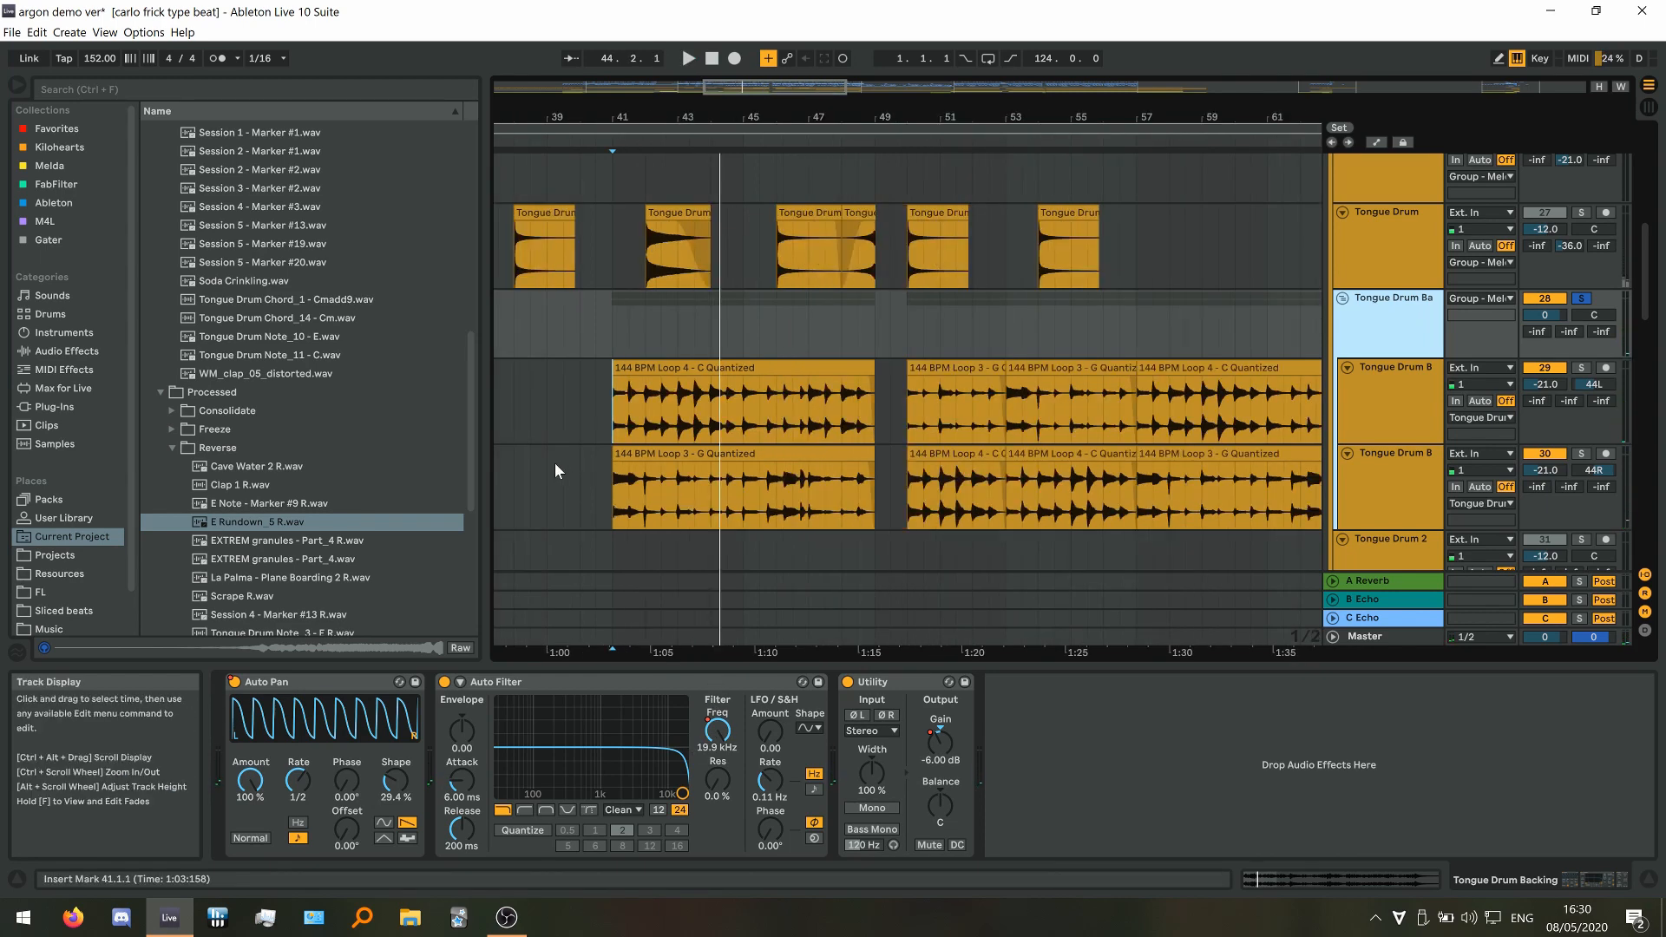
Solo the Tongue Drum Background track panned 44L and play its loop from bar 41
{"action": "left_click", "coordinate": [1404, 401]}
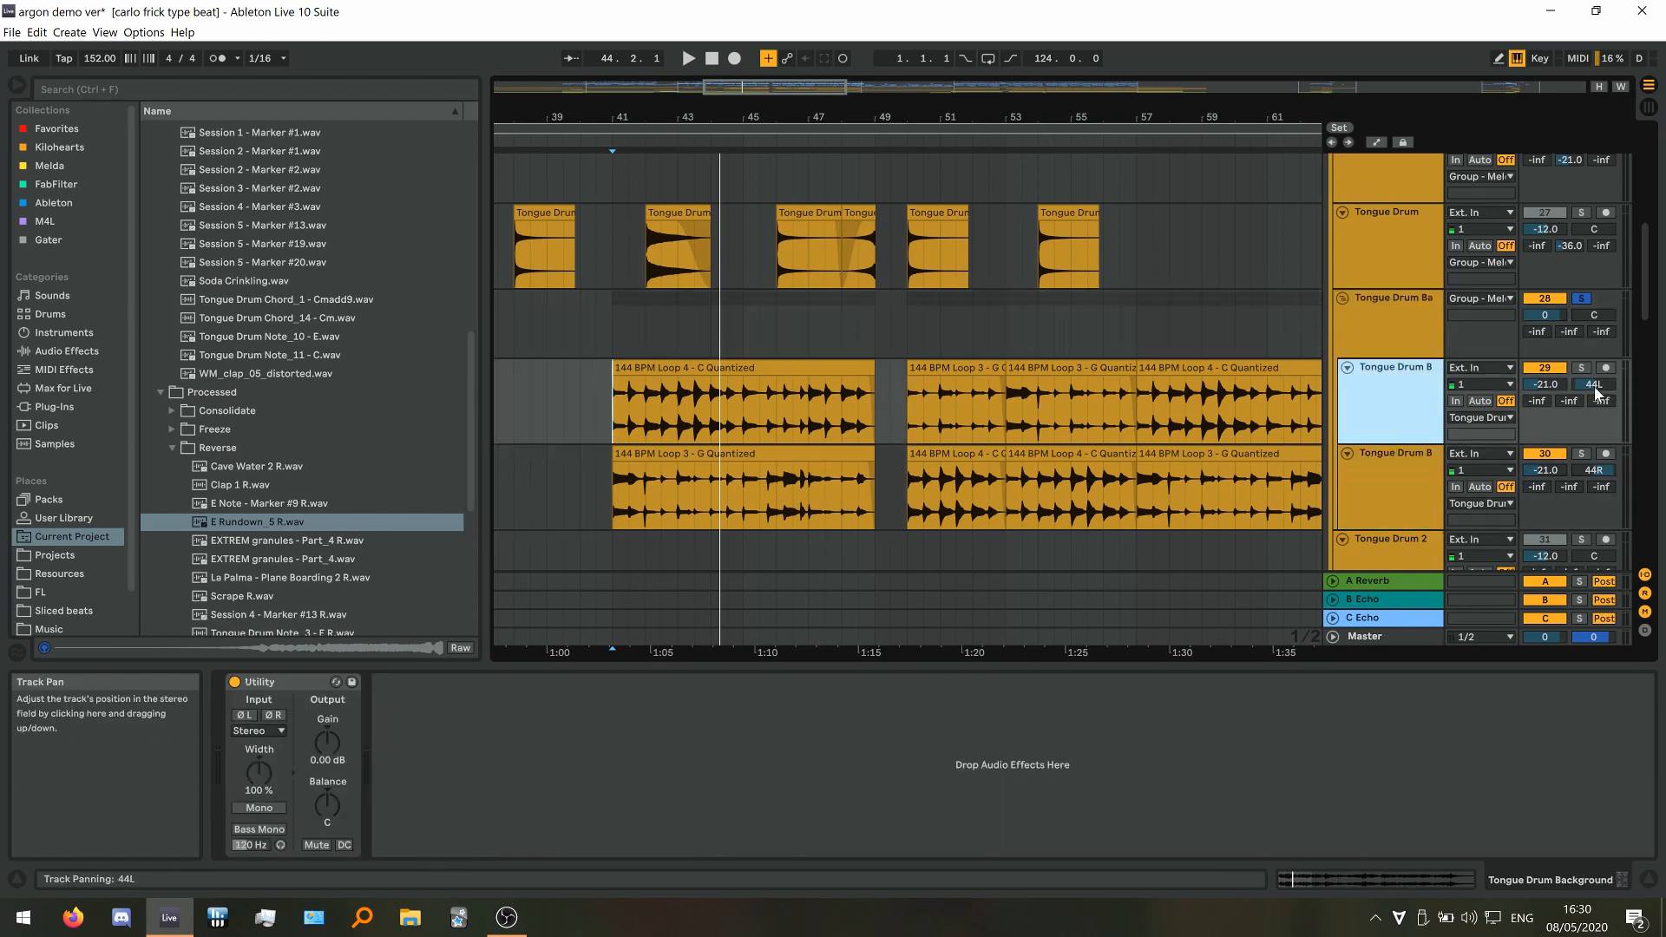
{"action": "left_click", "coordinate": [1398, 498]}
{"action": "left_click", "coordinate": [1581, 368]}
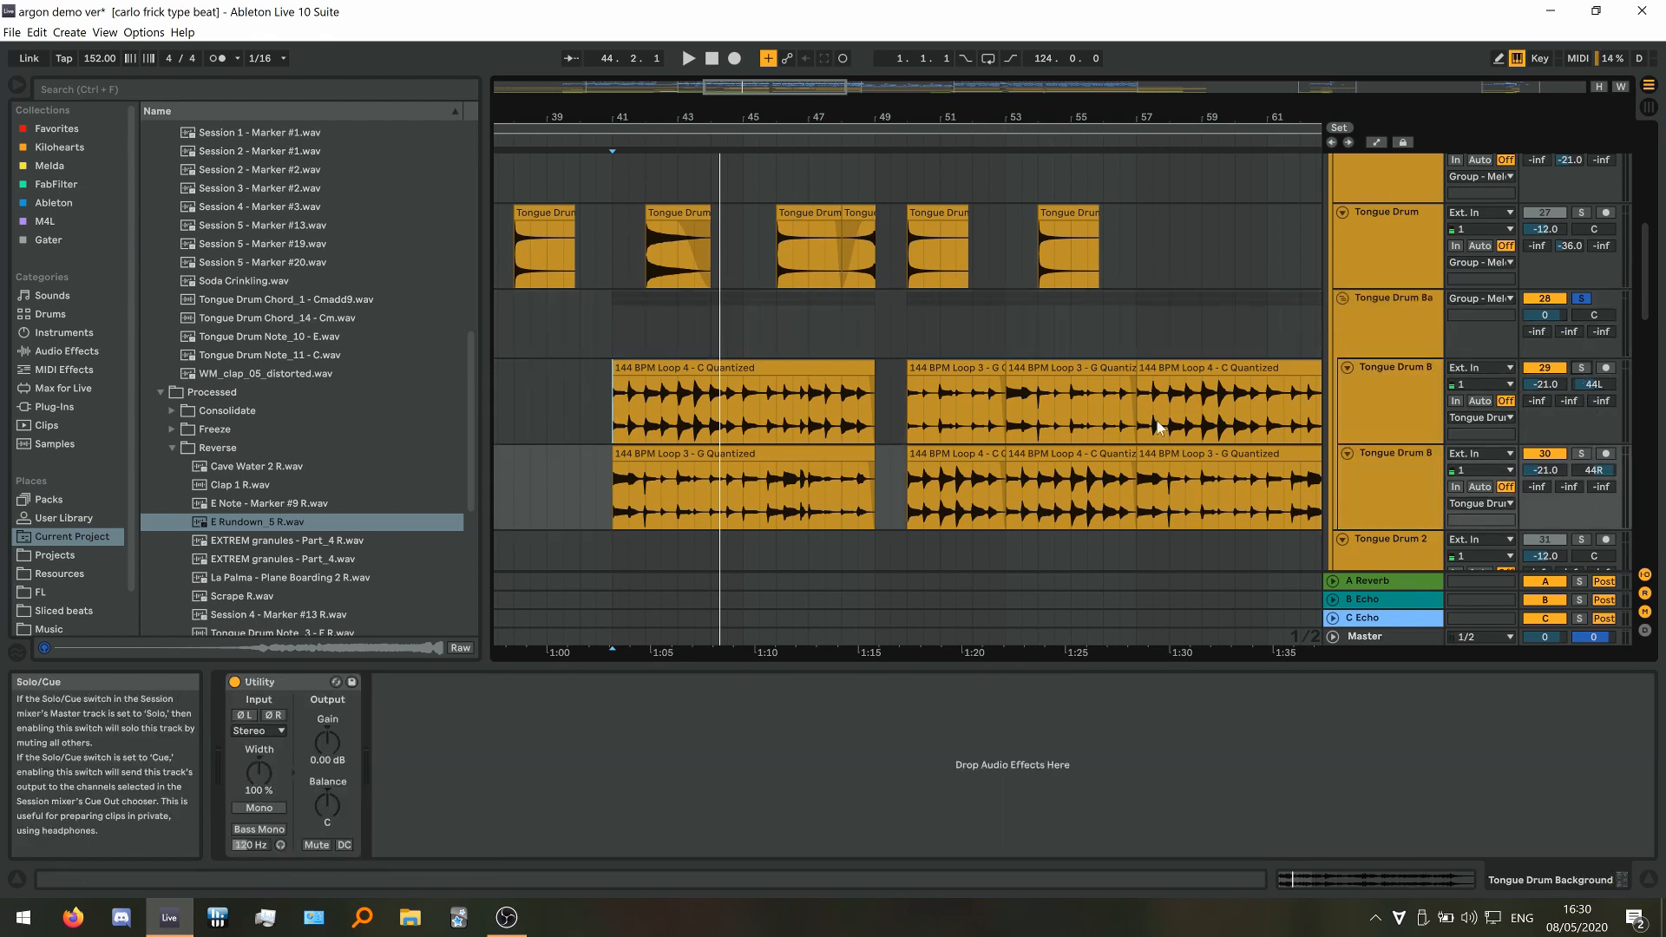
{"action": "key", "text": "space"}
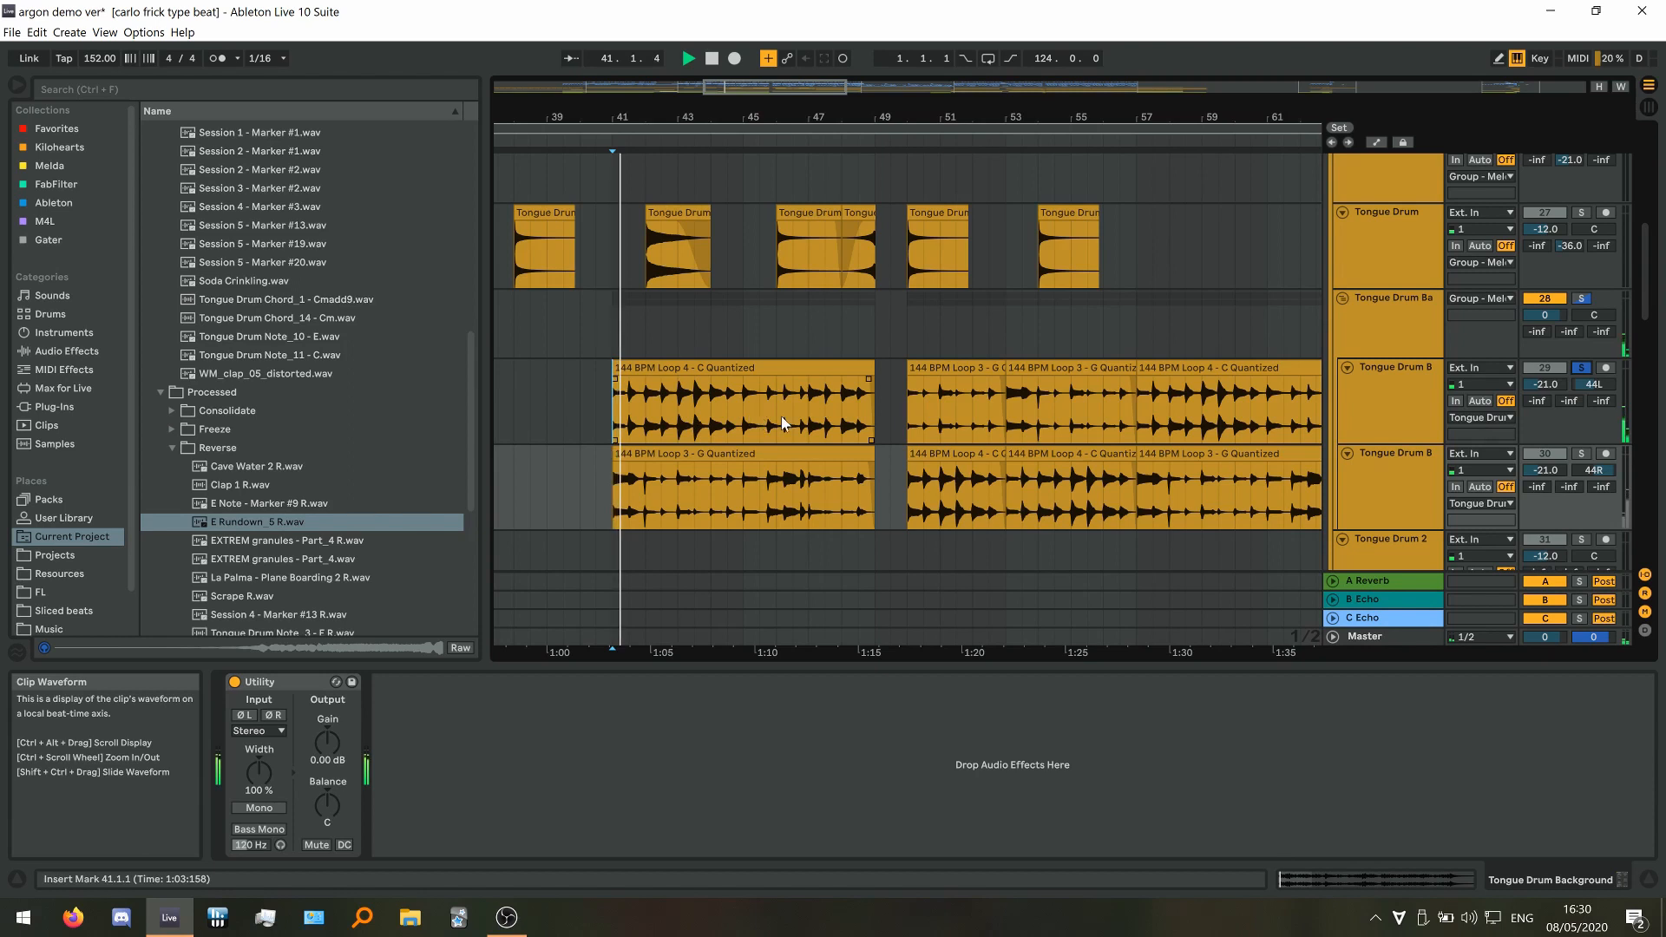
Solo the Tongue Drum Background track panned 44R instead and play its loop from bar 41
{"action": "left_click", "coordinate": [1581, 454]}
{"action": "key", "text": "space"}
{"action": "key", "text": "space"}
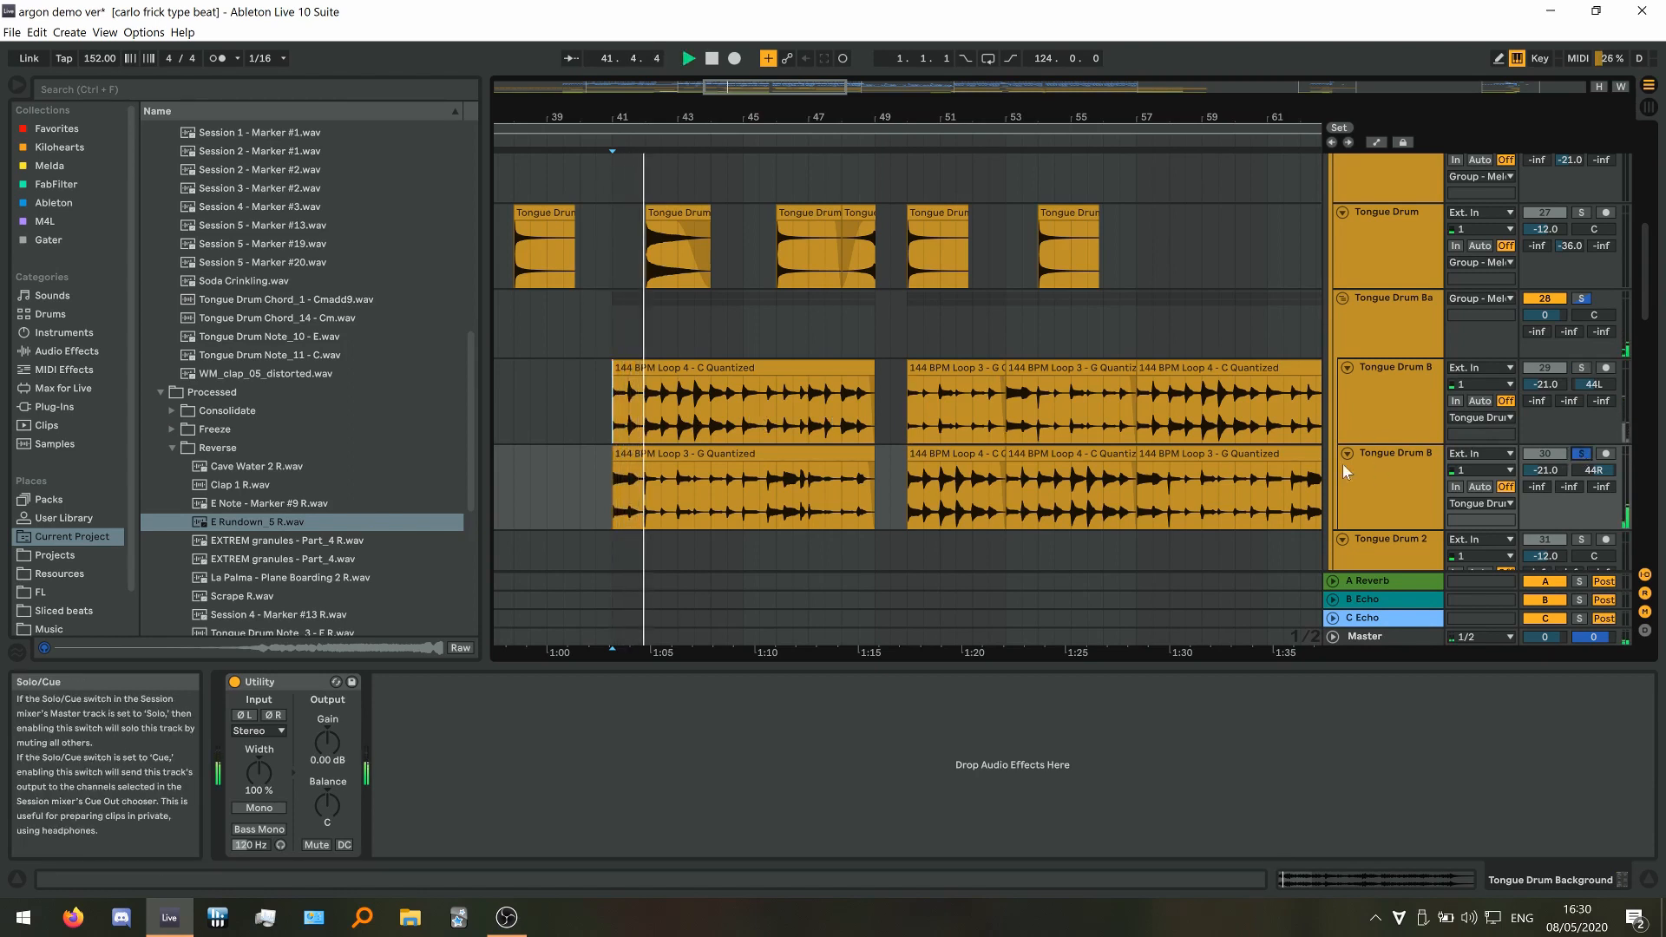
{"action": "left_click", "coordinate": [727, 469]}
{"action": "key", "text": "space"}
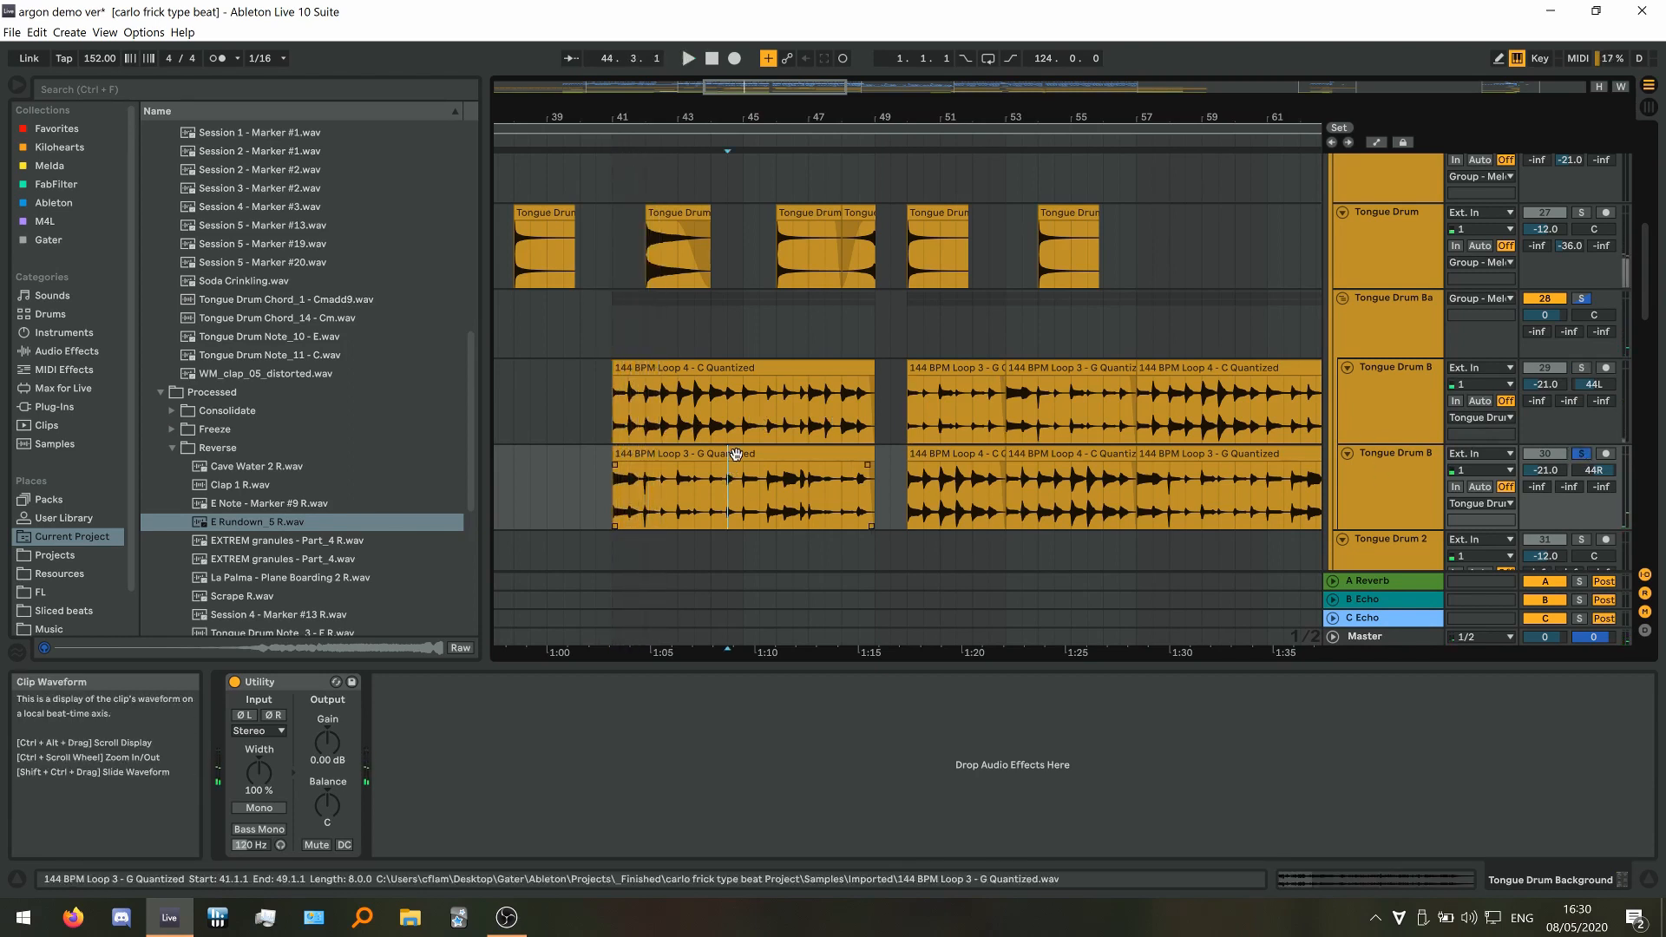
View the clip settings of the bar 41 loops on the two Tongue Drum Background tracks, Loop 3 - G and Loop 4 - C
{"action": "double_click", "coordinate": [729, 456]}
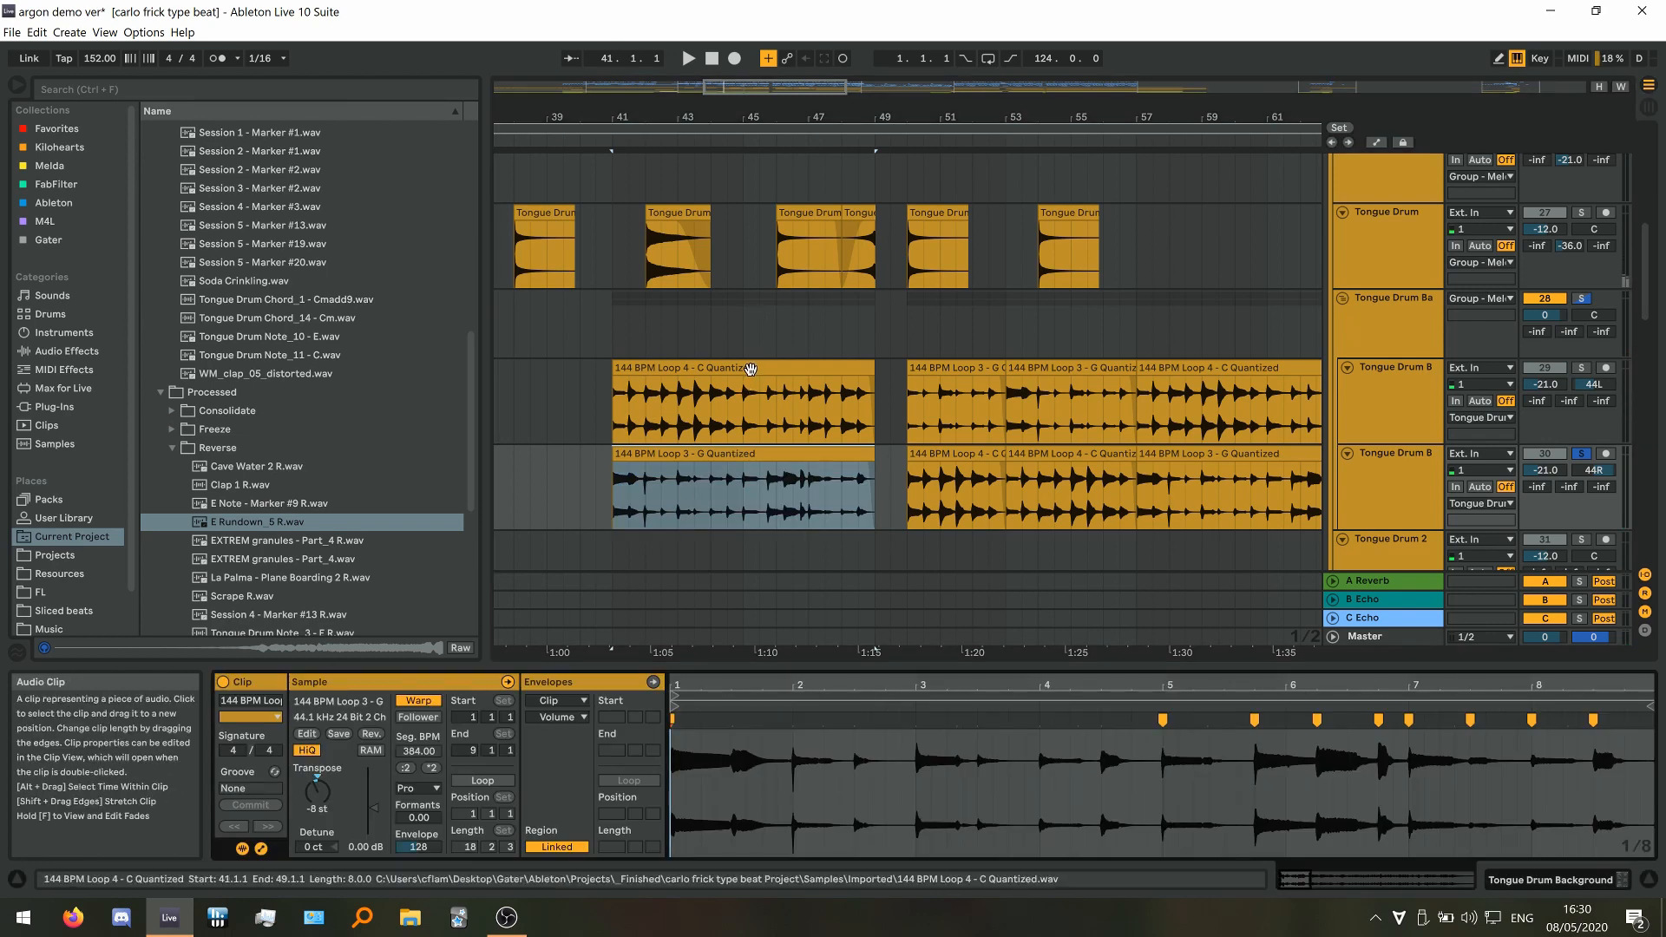
{"action": "double_click", "coordinate": [745, 385]}
Solo the Tongue Drum Backing group and play both background tracks from around bar 52
{"action": "left_click", "coordinate": [1427, 341]}
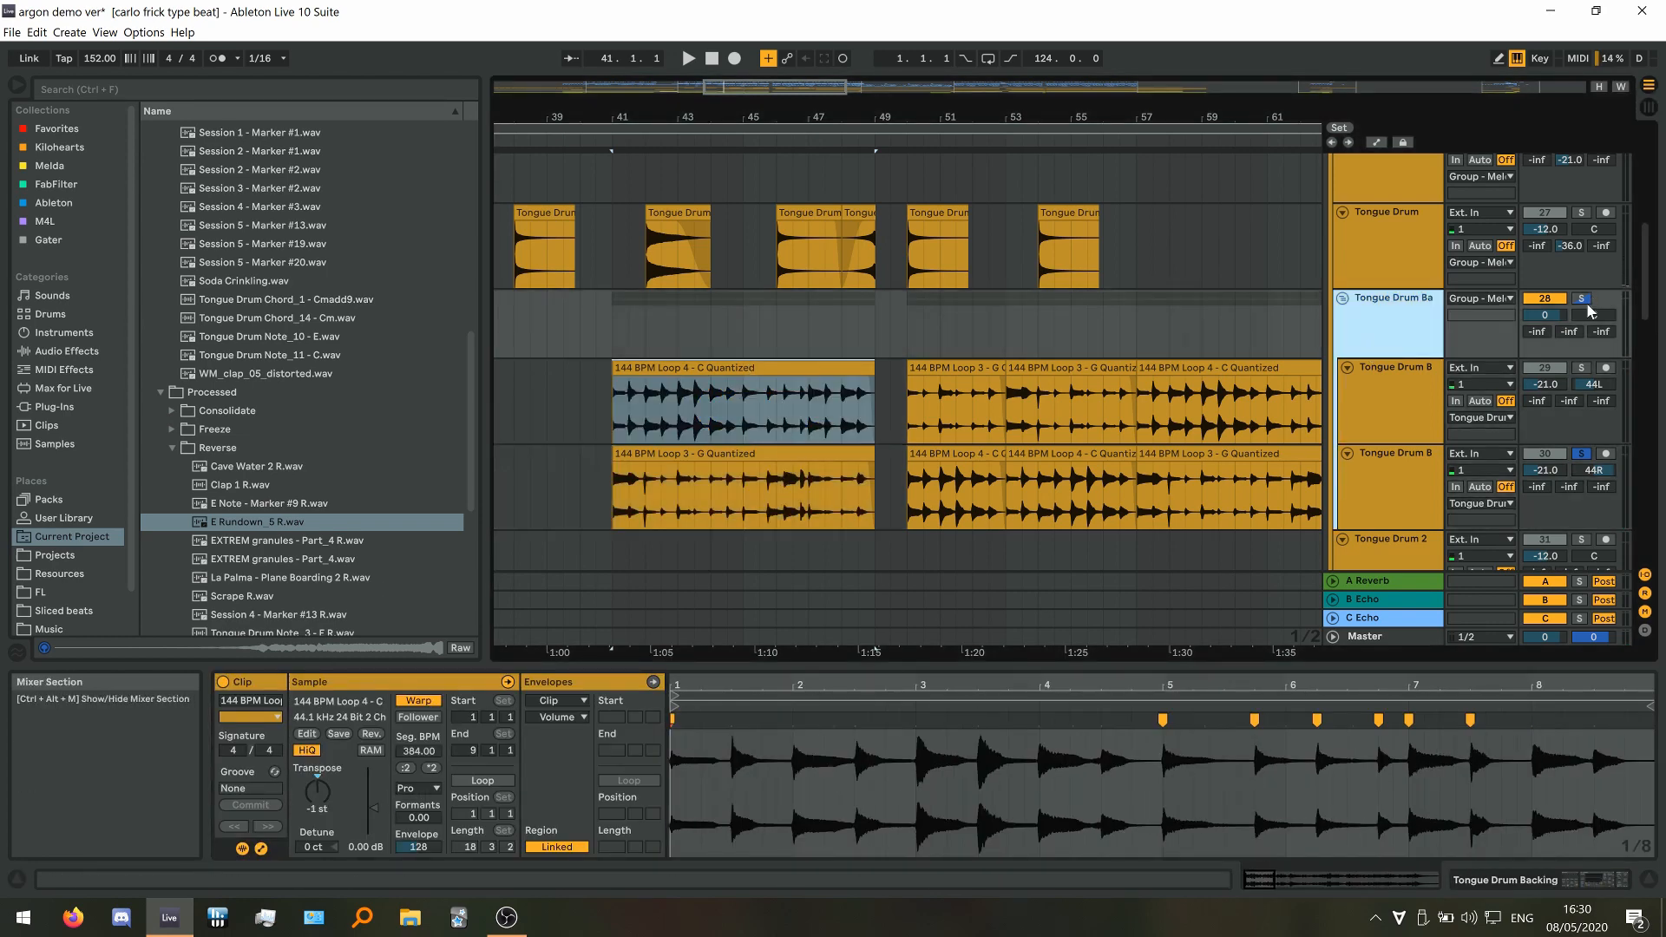
{"action": "left_click", "coordinate": [1007, 328]}
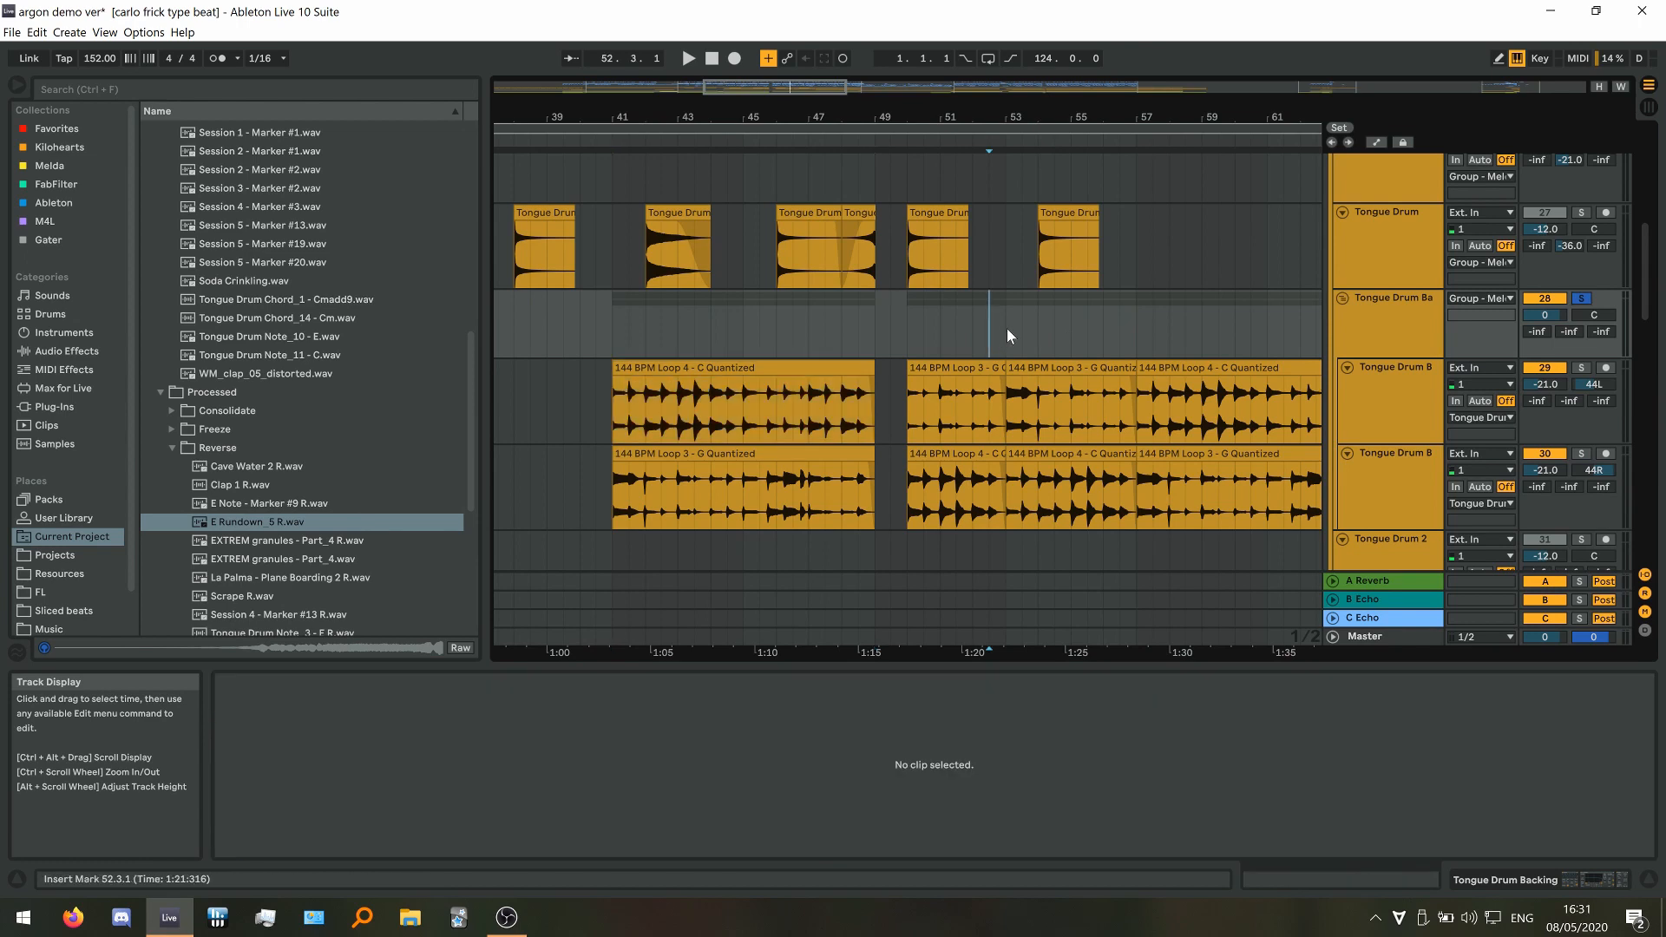
{"action": "key", "text": "space"}
{"action": "scroll", "coordinate": [1006, 328], "scroll_direction": "down", "scroll_amount": 3, "text": "ctrl"}
{"action": "scroll", "coordinate": [1013, 332], "scroll_direction": "down", "scroll_amount": 1}
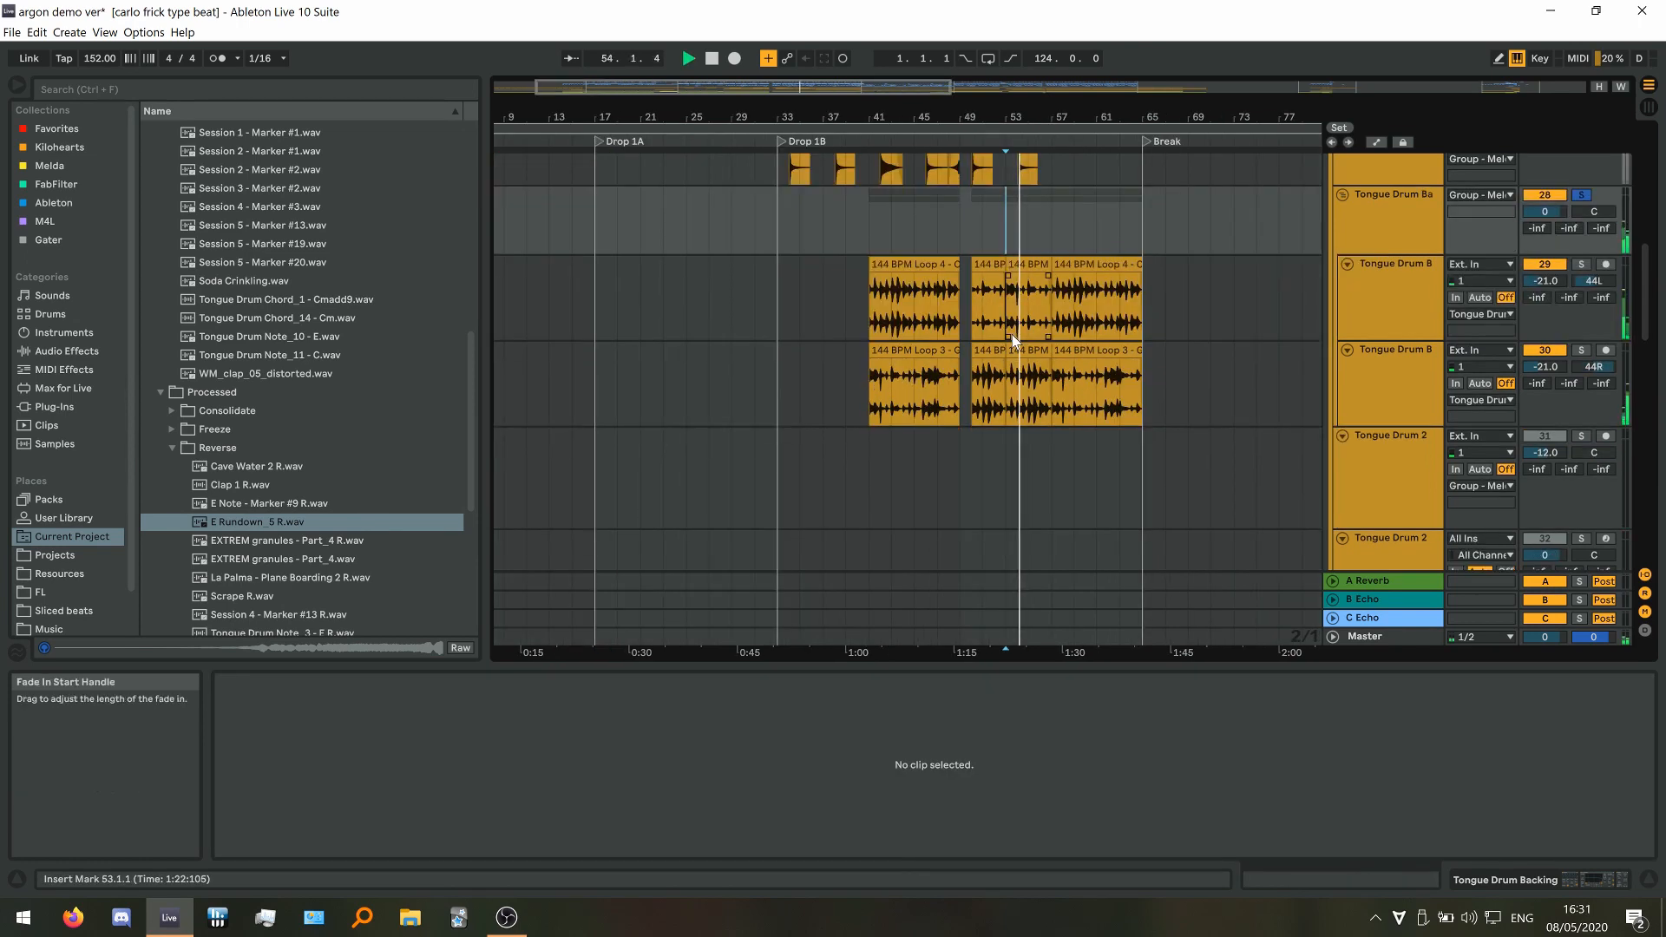
{"action": "scroll", "coordinate": [833, 382], "scroll_direction": "down", "scroll_amount": 3}
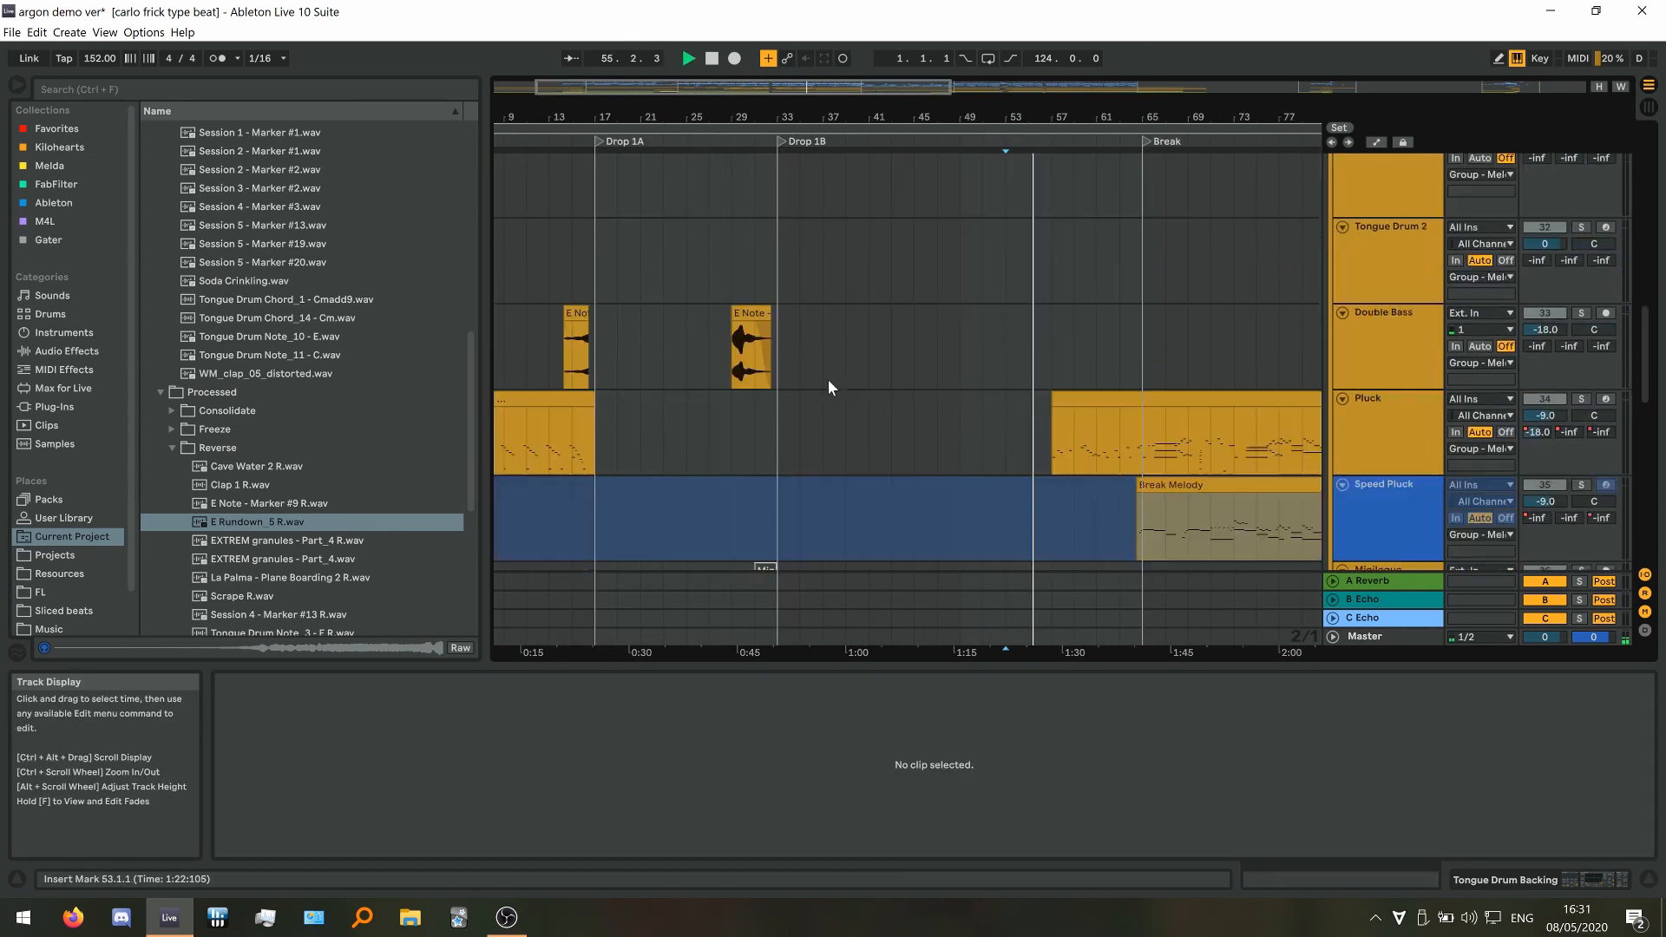
{"action": "scroll", "coordinate": [850, 372], "scroll_direction": "down", "scroll_amount": 3}
{"action": "scroll", "coordinate": [894, 342], "scroll_direction": "down", "scroll_amount": 3}
{"action": "scroll", "coordinate": [899, 345], "scroll_direction": "down", "scroll_amount": 3}
{"action": "key", "text": "space"}
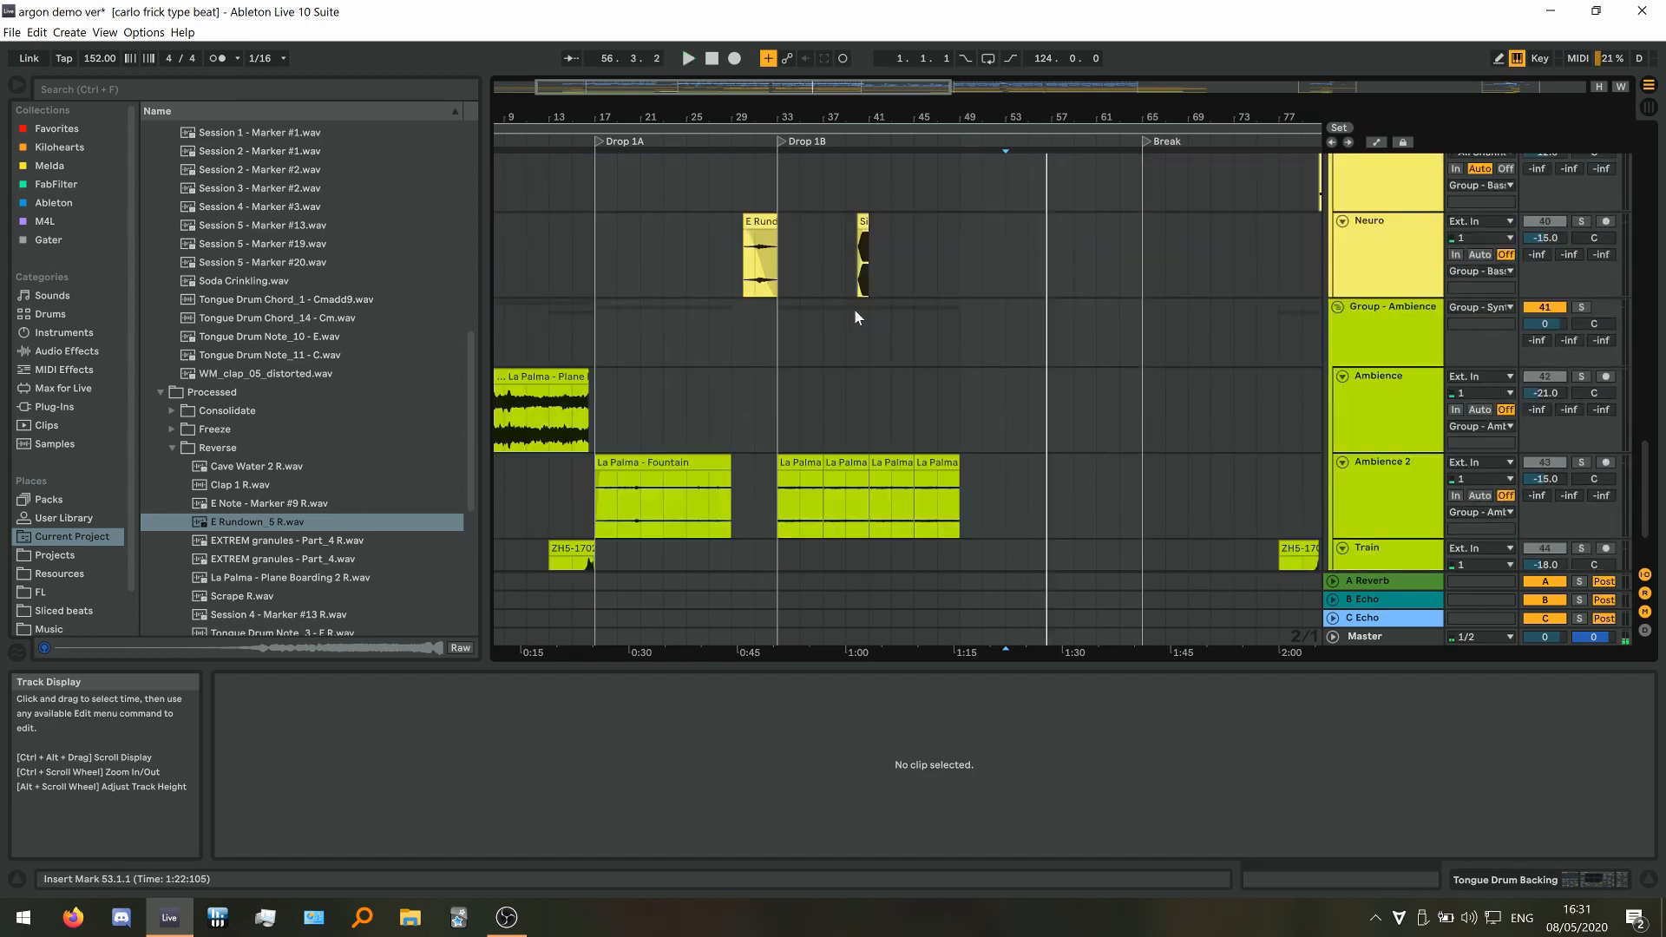
Solo the Neuro track and play its Sine Comp 3 Final clip from bar 40
{"action": "scroll", "coordinate": [854, 304], "scroll_direction": "up", "scroll_amount": 6, "text": "ctrl"}
{"action": "left_click", "coordinate": [740, 250]}
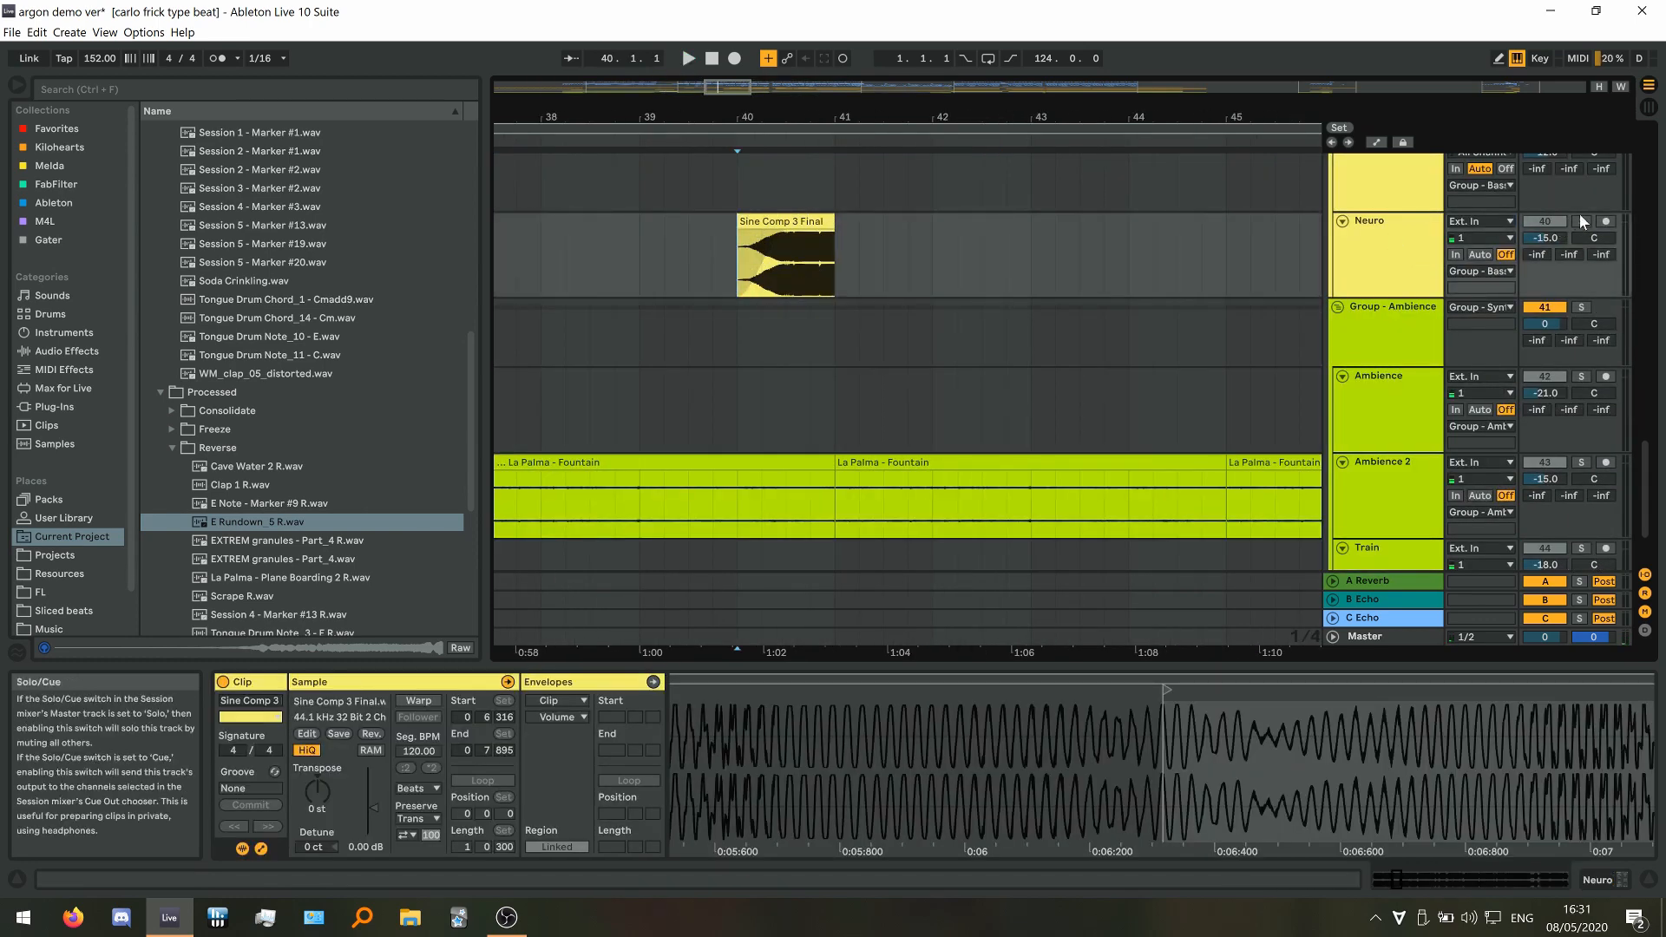
{"action": "left_click", "coordinate": [1581, 221]}
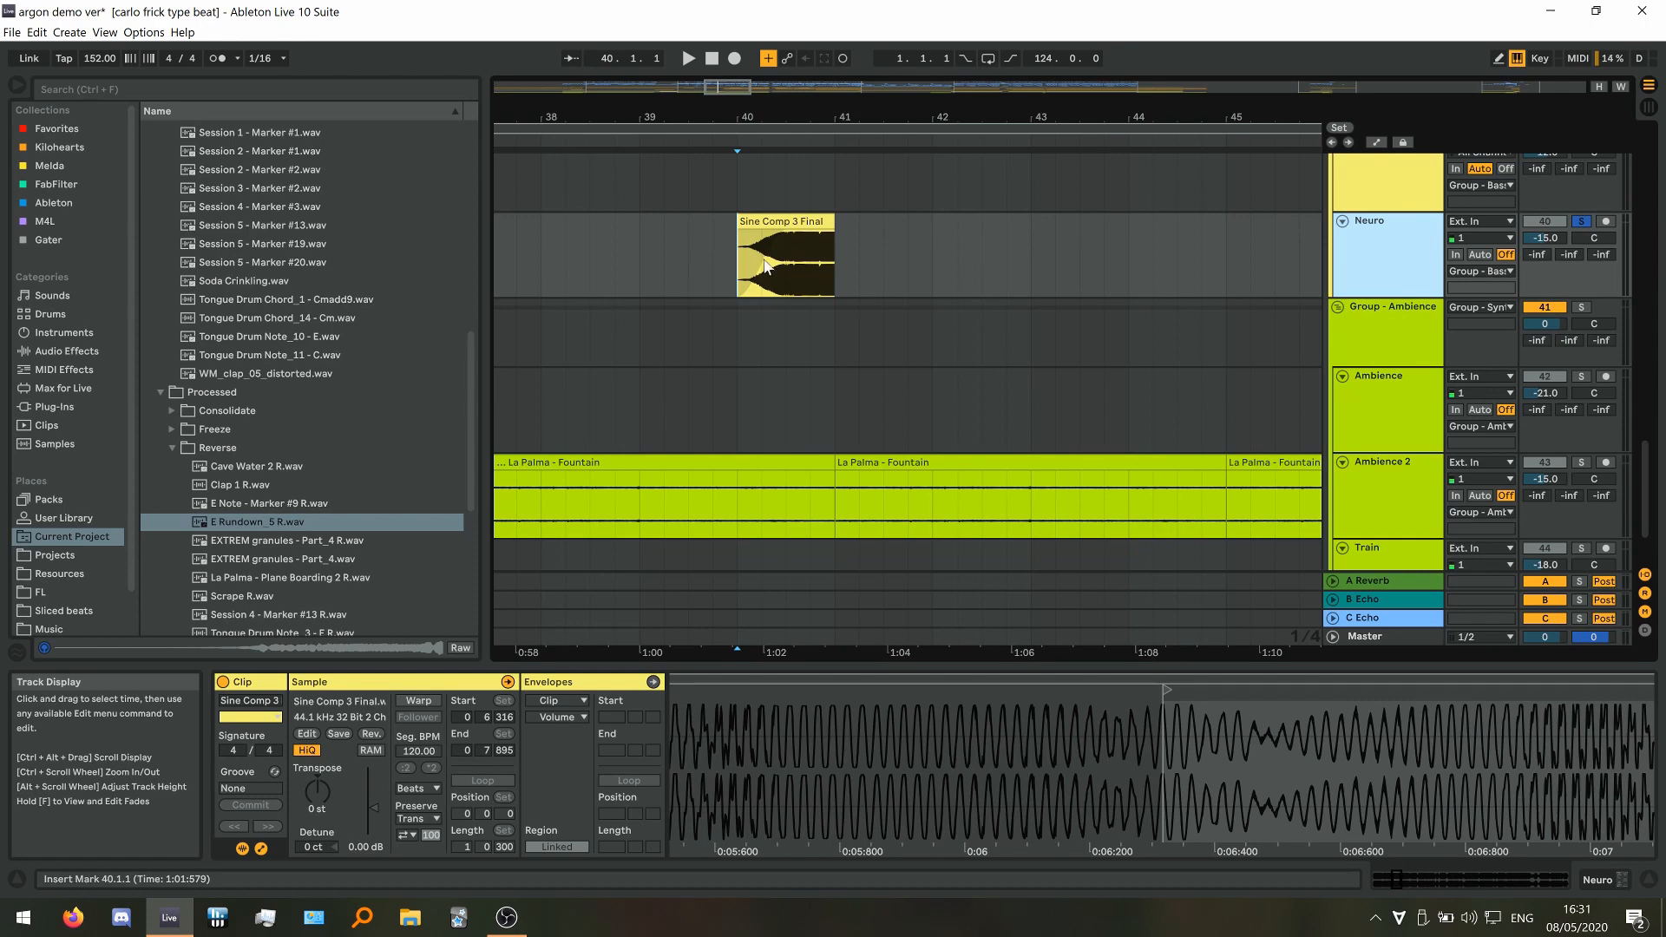
{"action": "key", "text": "space"}
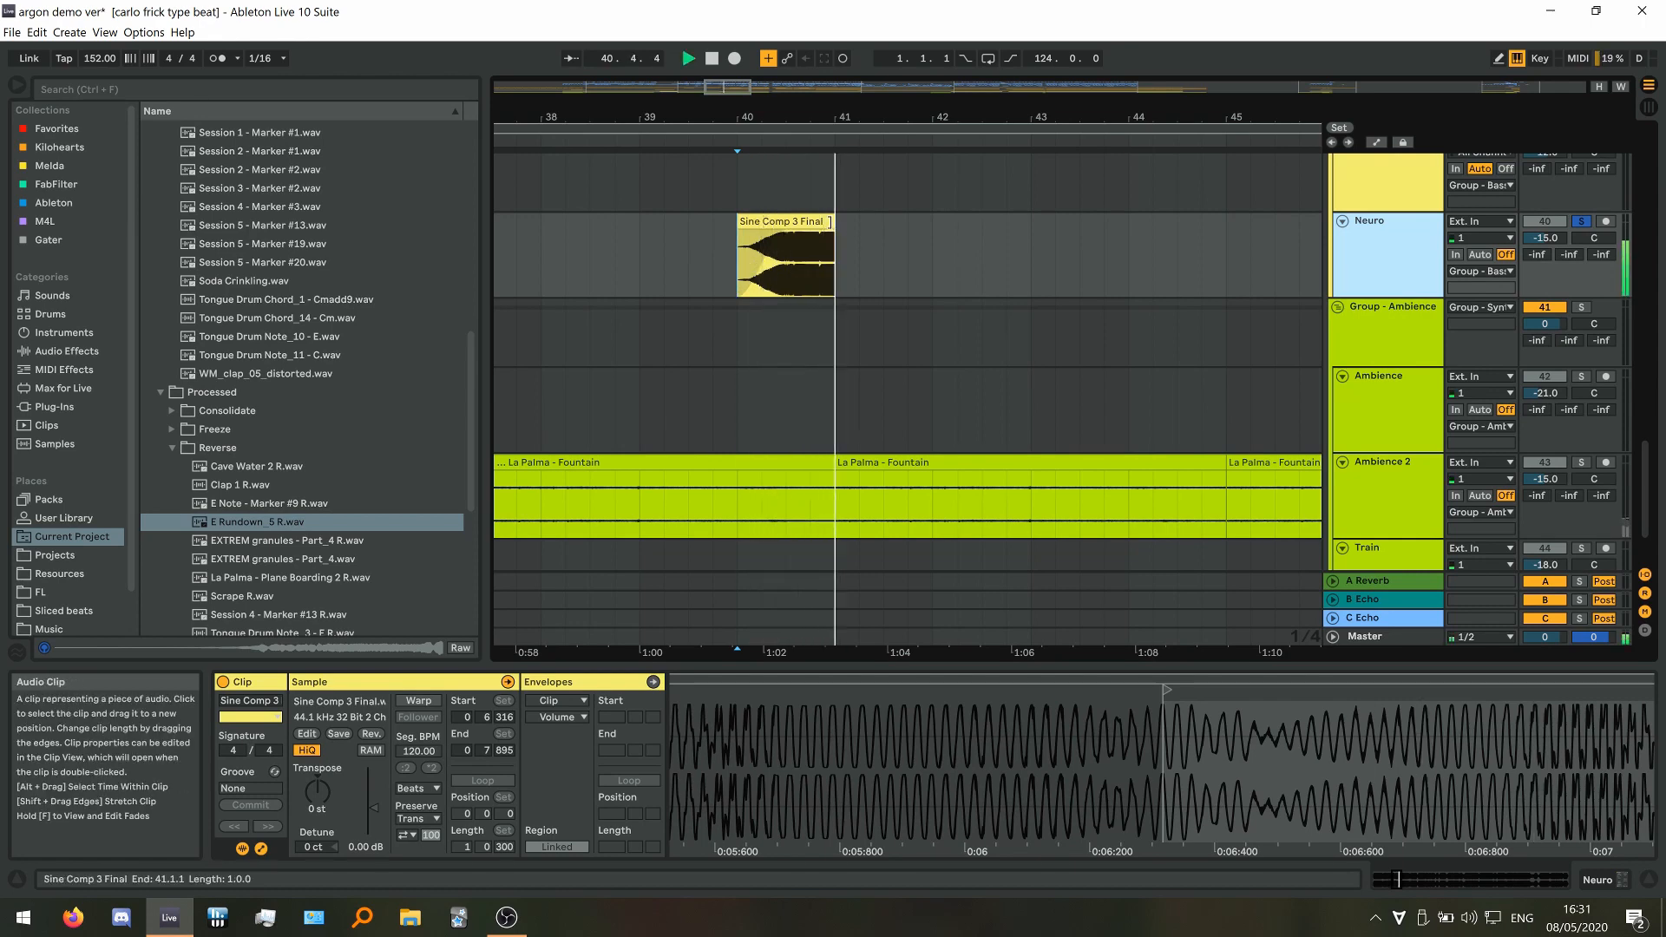
Extend the Sine Comp 3 Final clip to bar 45.3, audition its hidden audio at several points, and trim it back to bar 41
{"action": "left_click_drag", "start_coordinate": [830, 222], "coordinate": [1274, 226]}
{"action": "left_click", "coordinate": [860, 290]}
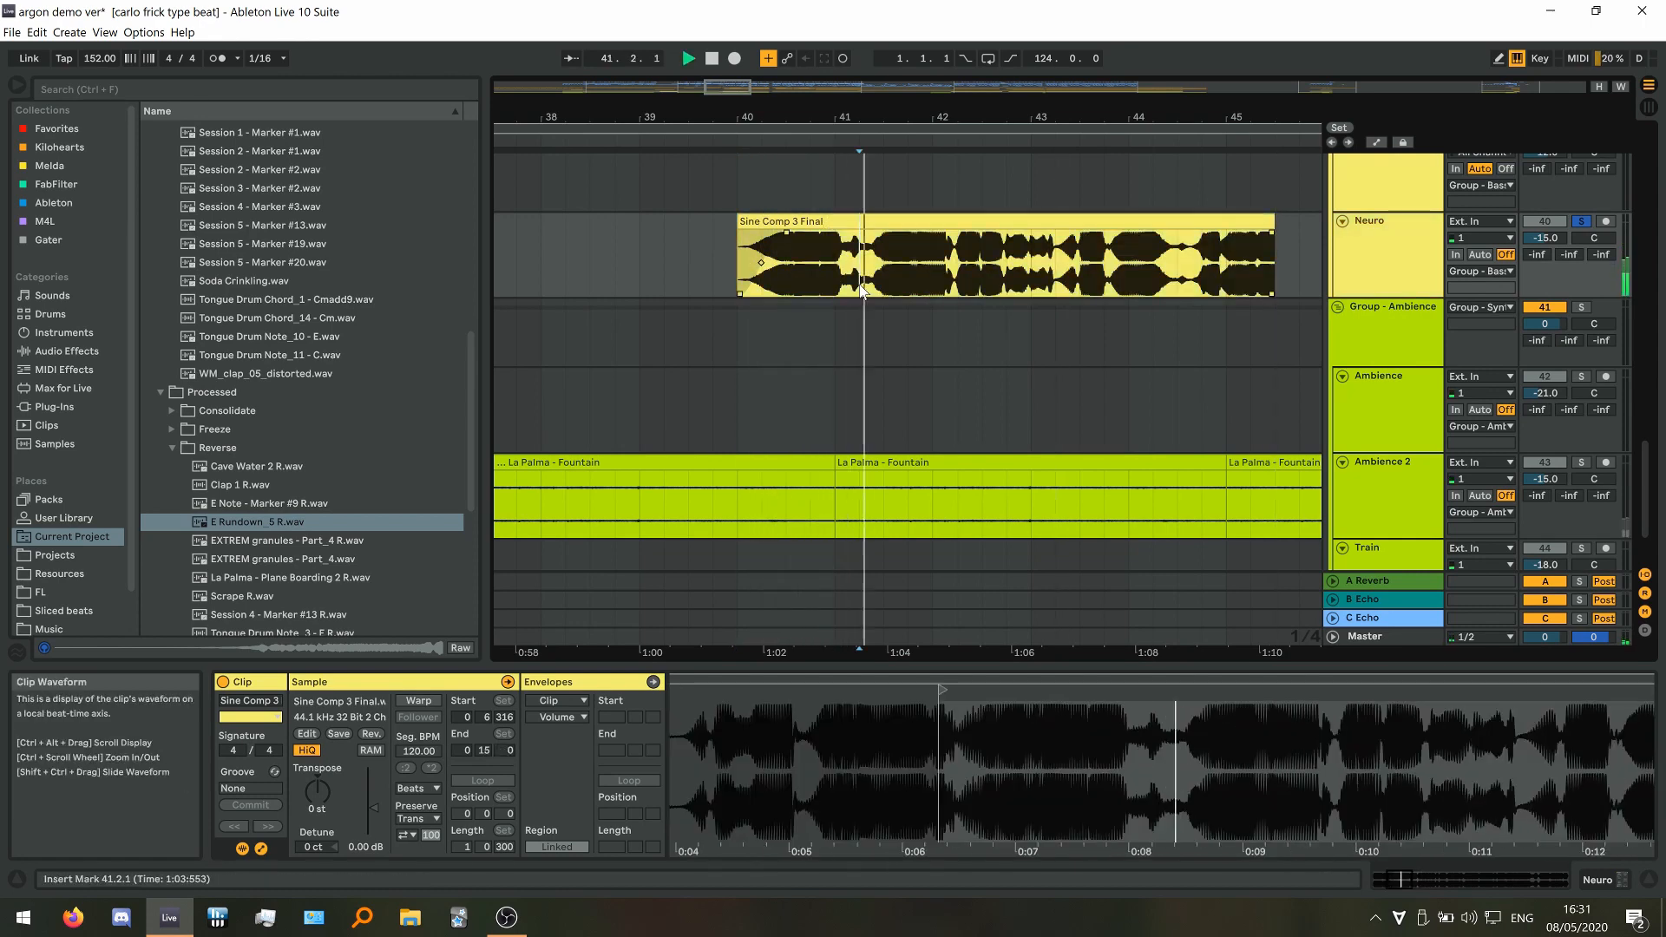
{"action": "left_click", "coordinate": [982, 260]}
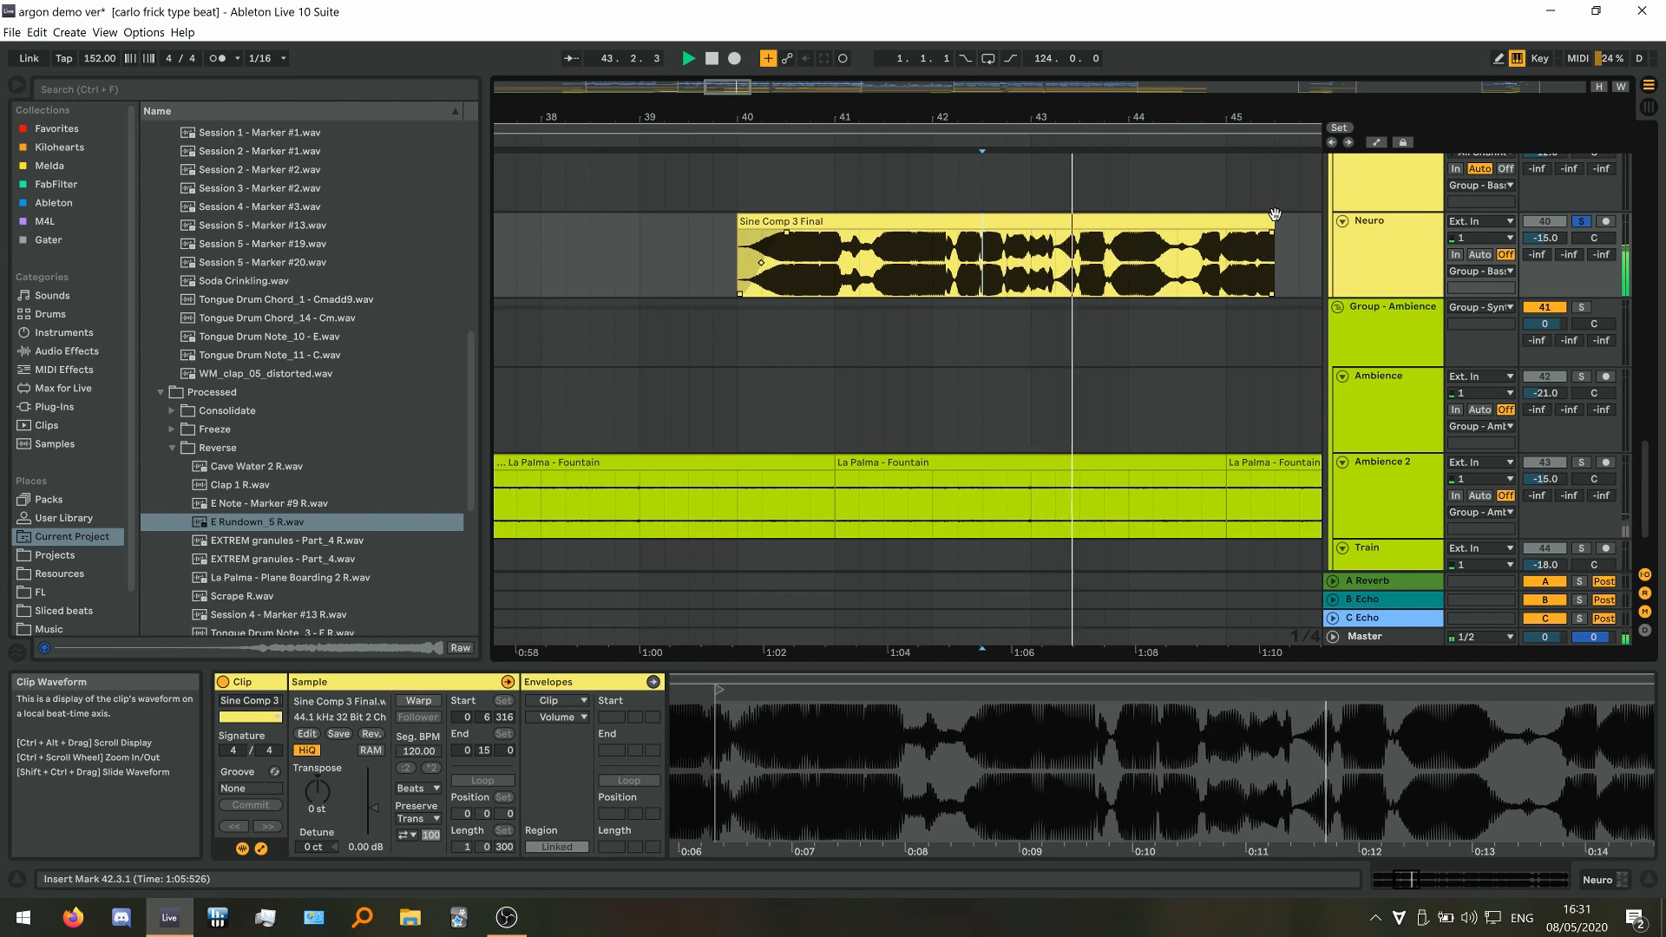
{"action": "left_click", "coordinate": [1178, 247]}
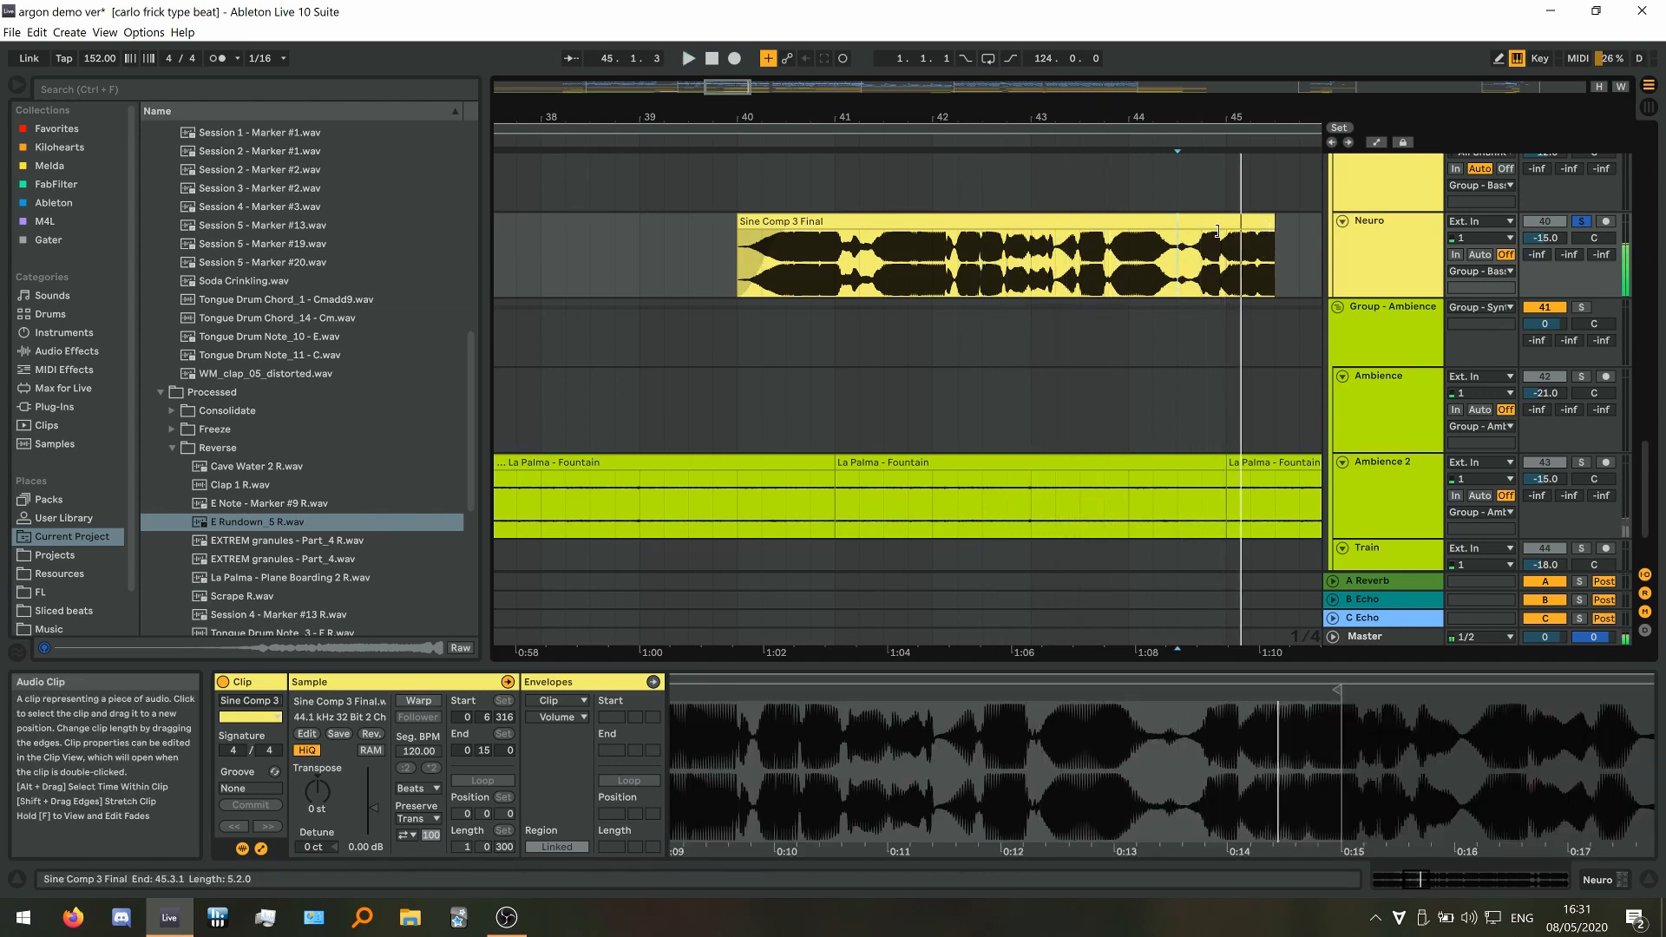
{"action": "key", "text": "space"}
{"action": "left_click_drag", "start_coordinate": [1273, 225], "coordinate": [835, 226]}
Solo the Ambience 2 track and play its La Palma - Fountain clips from bars 41 and 45
{"action": "scroll", "coordinate": [840, 358], "scroll_direction": "down", "scroll_amount": 2}
{"action": "scroll", "coordinate": [840, 357], "scroll_direction": "down", "scroll_amount": 3}
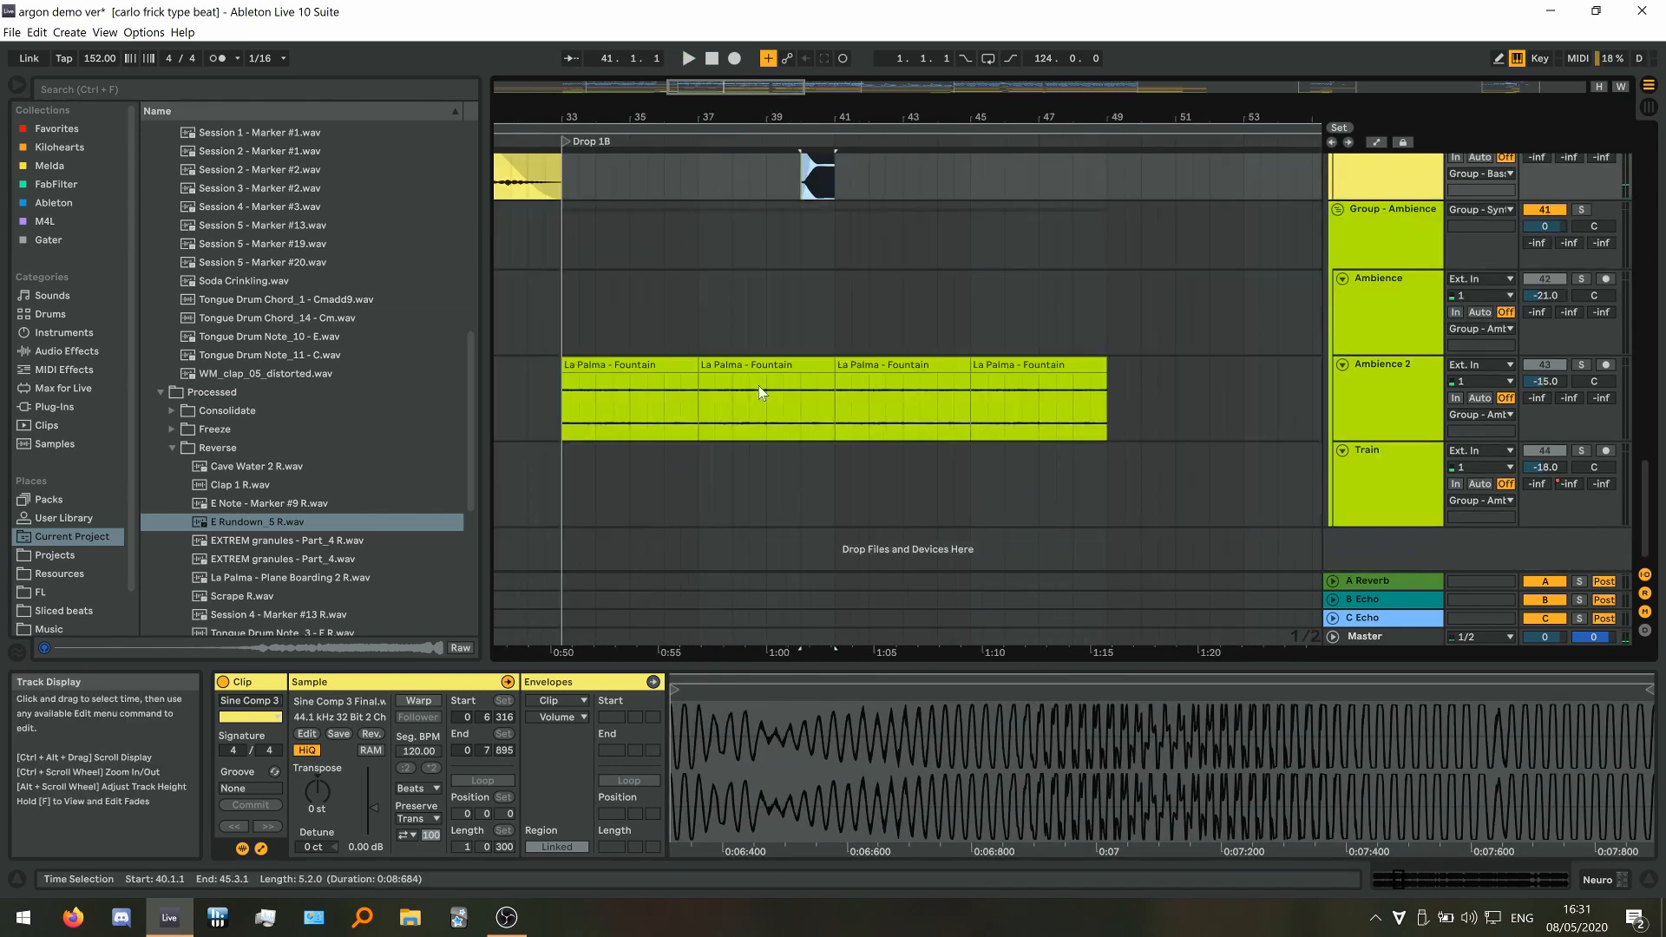
{"action": "left_click", "coordinate": [838, 387]}
{"action": "left_click", "coordinate": [1581, 364]}
{"action": "key", "text": "space"}
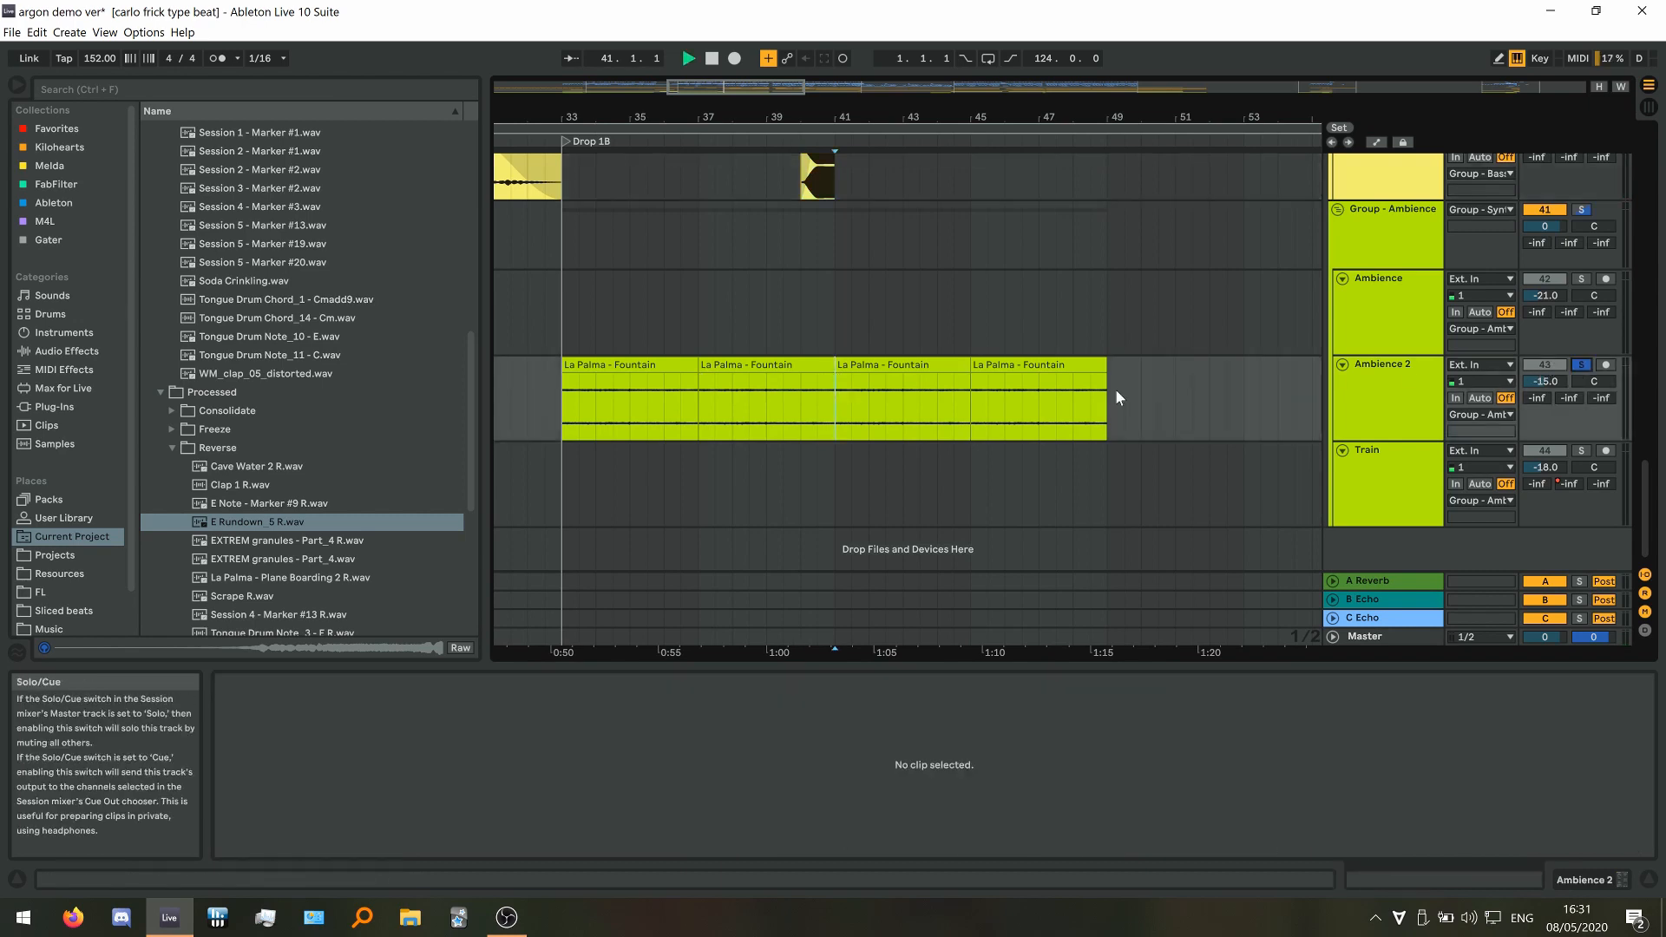
{"action": "left_click", "coordinate": [975, 387]}
Mark bars 57 to 65 of the Pluck clip, and set the start position to the clip's beginning at bar 57
{"action": "scroll", "coordinate": [647, 417], "scroll_direction": "down", "scroll_amount": 3}
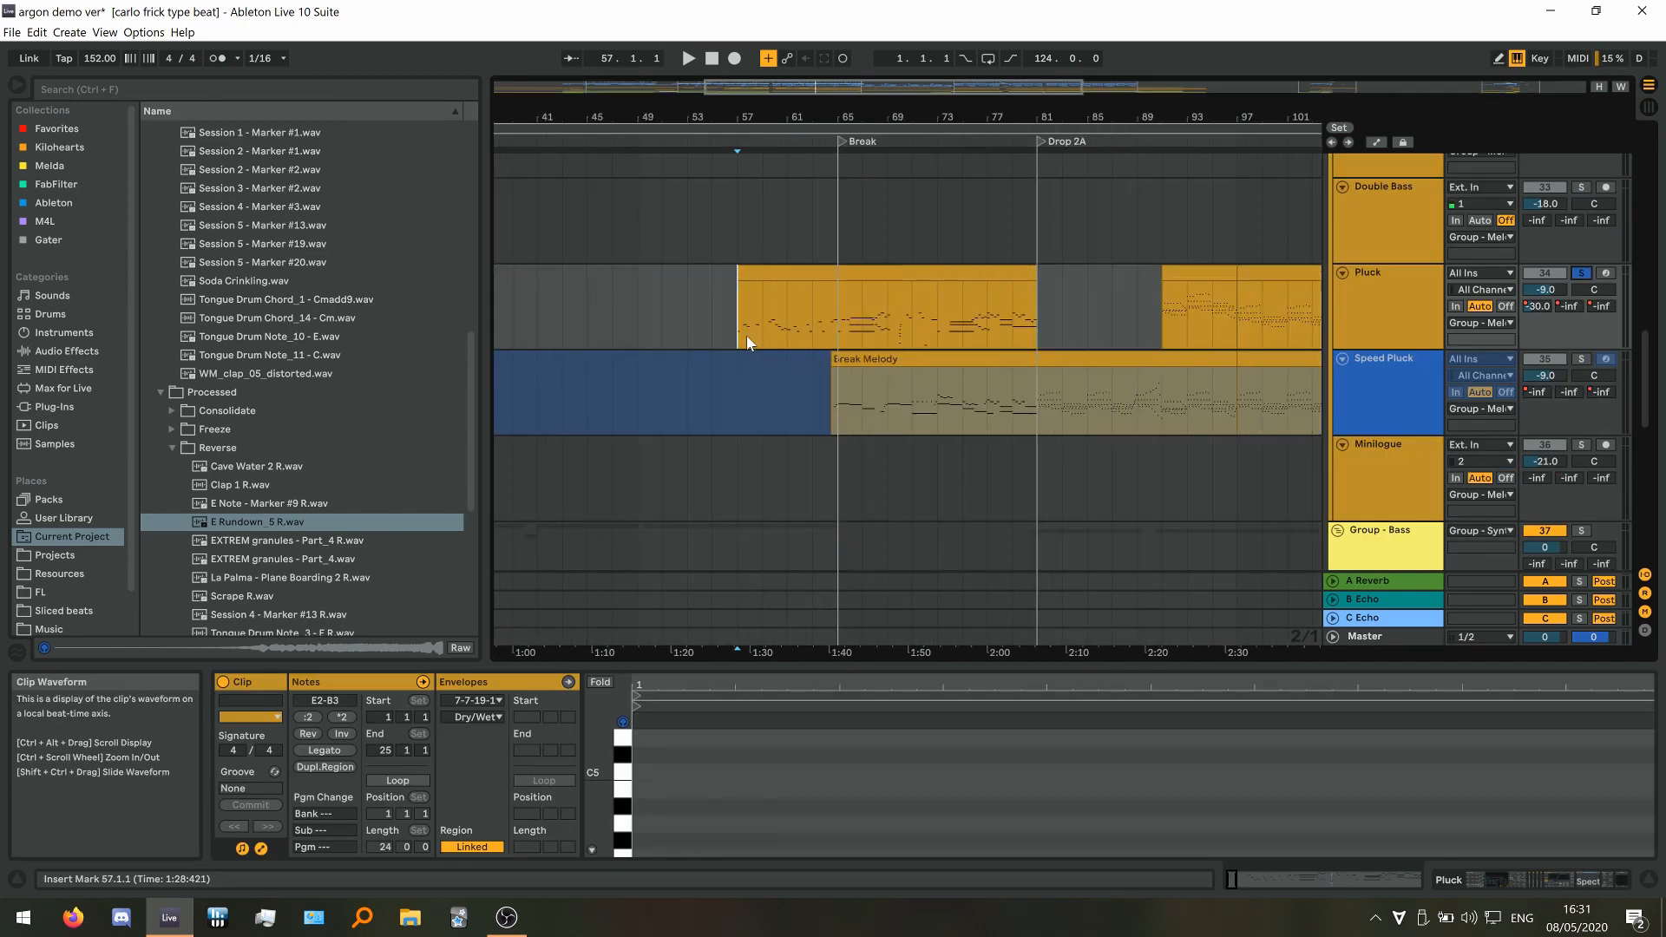
{"action": "scroll", "coordinate": [746, 341], "scroll_direction": "up", "scroll_amount": 3}
{"action": "left_click", "coordinate": [1026, 316], "text": "shift"}
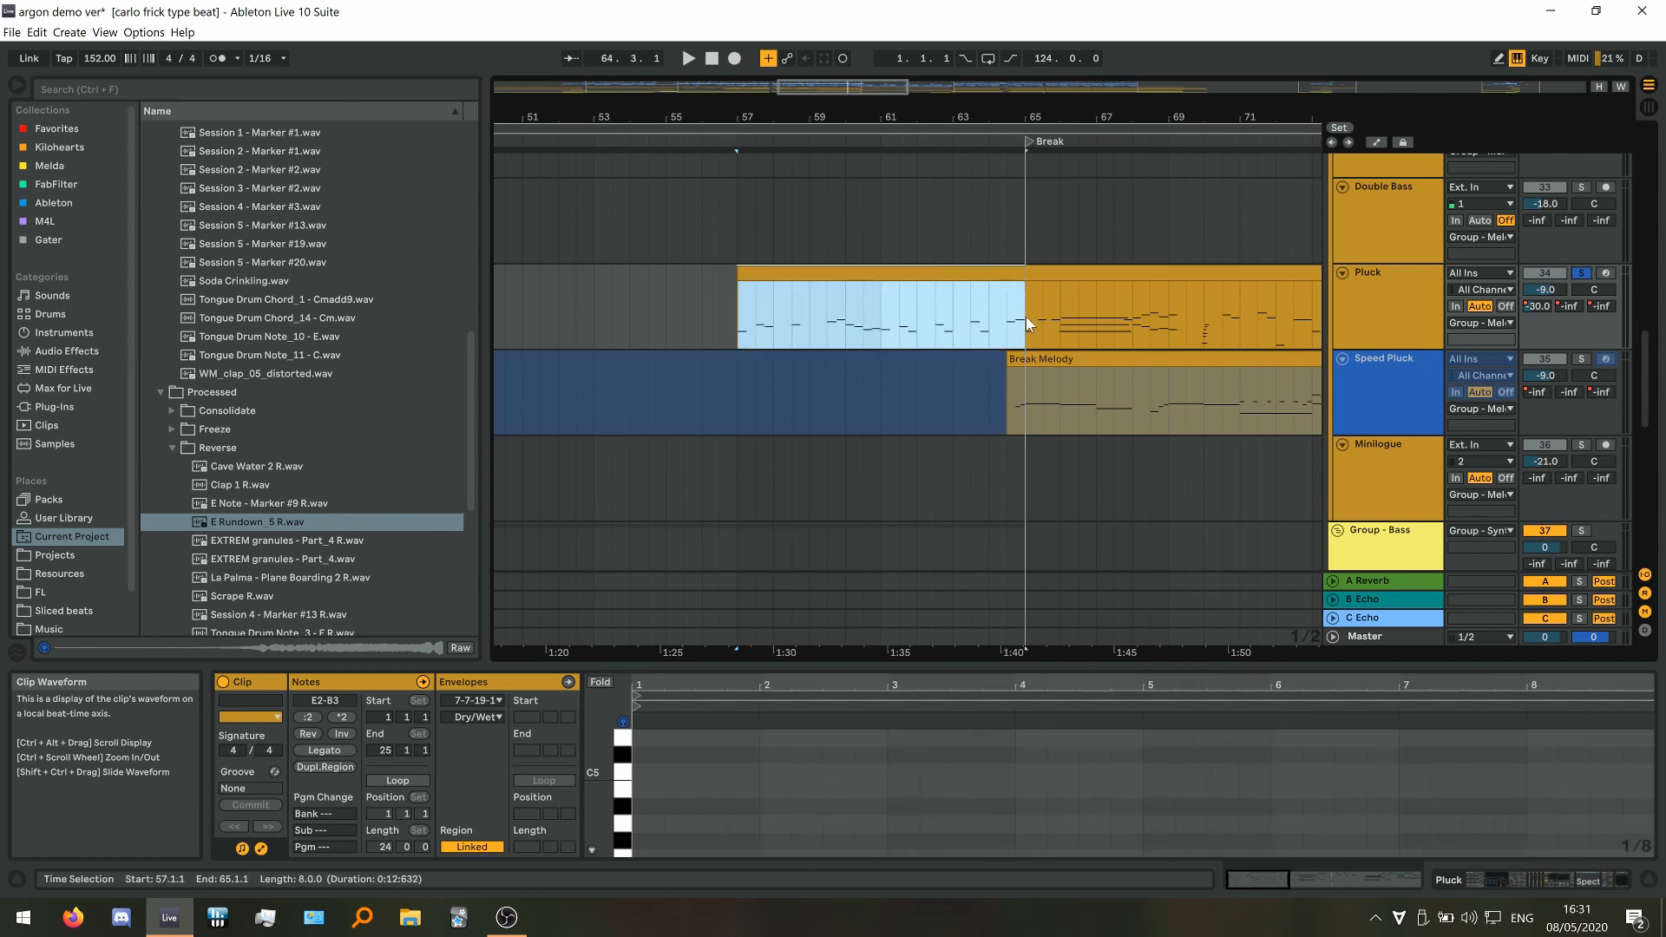
{"action": "left_click", "coordinate": [1026, 315]}
{"action": "left_click_drag", "start_coordinate": [1026, 315], "coordinate": [1186, 315]}
{"action": "left_click", "coordinate": [743, 314]}
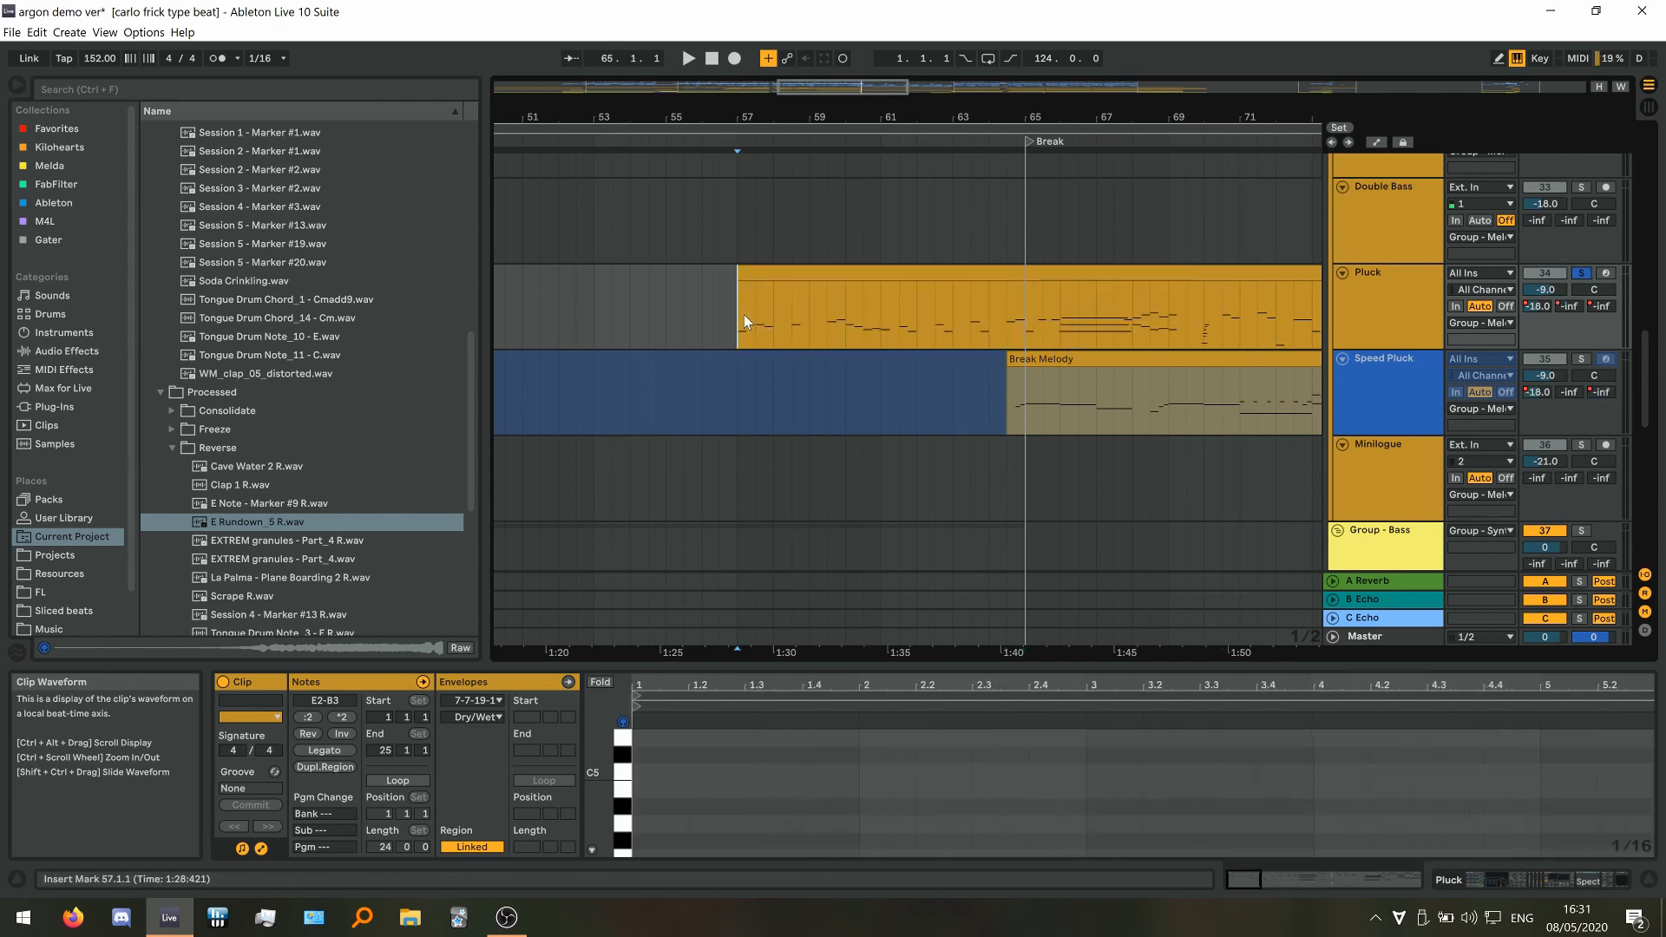
Play the soloed Pluck track from bar 57 and view its device chain from Saturator and Spectral Blur through kHs Delay
{"action": "key", "text": "space"}
{"action": "left_click", "coordinate": [1403, 309]}
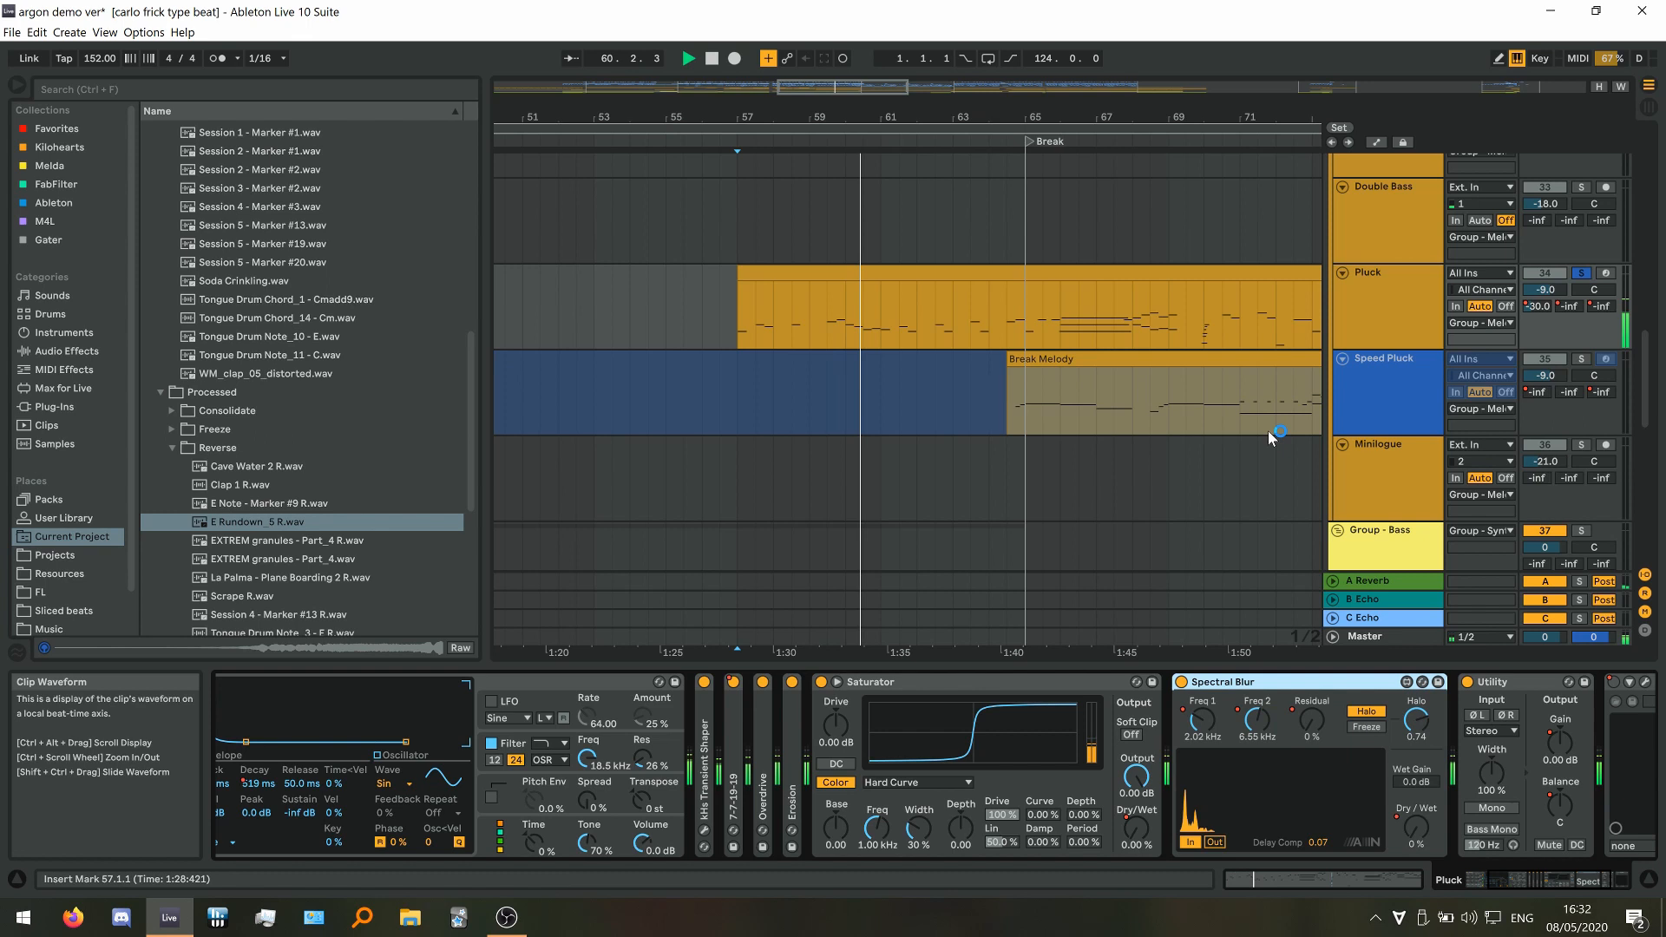
{"action": "left_click_drag", "start_coordinate": [1257, 720], "coordinate": [1257, 720]}
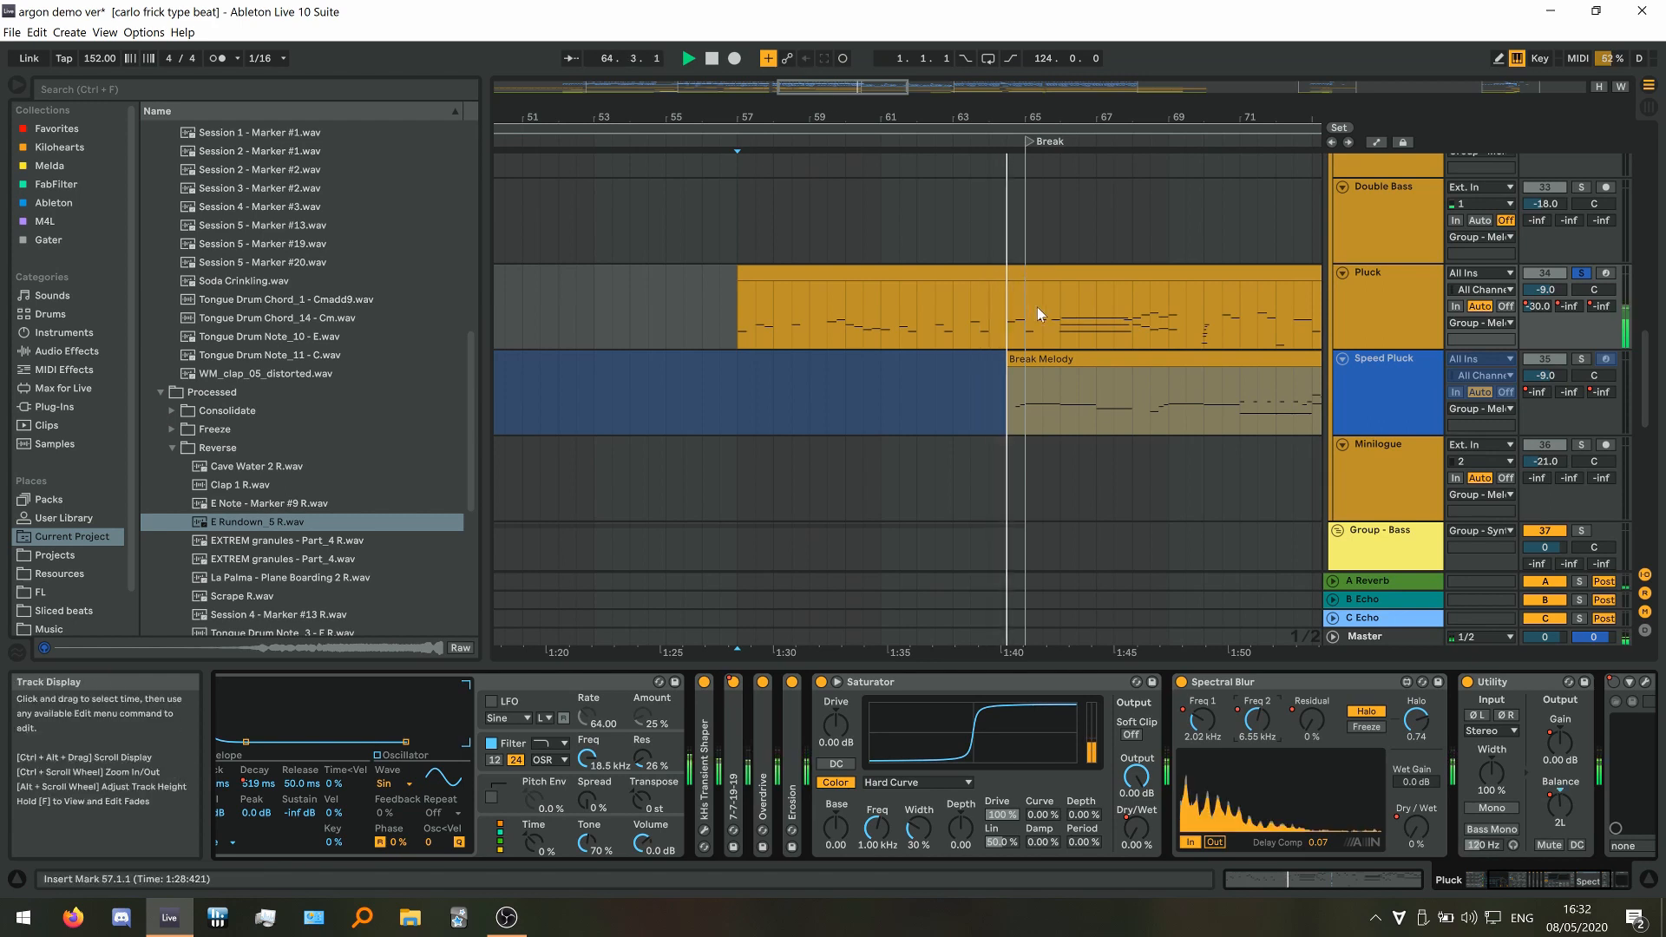
{"action": "scroll", "coordinate": [593, 408], "scroll_direction": "down", "scroll_amount": 3}
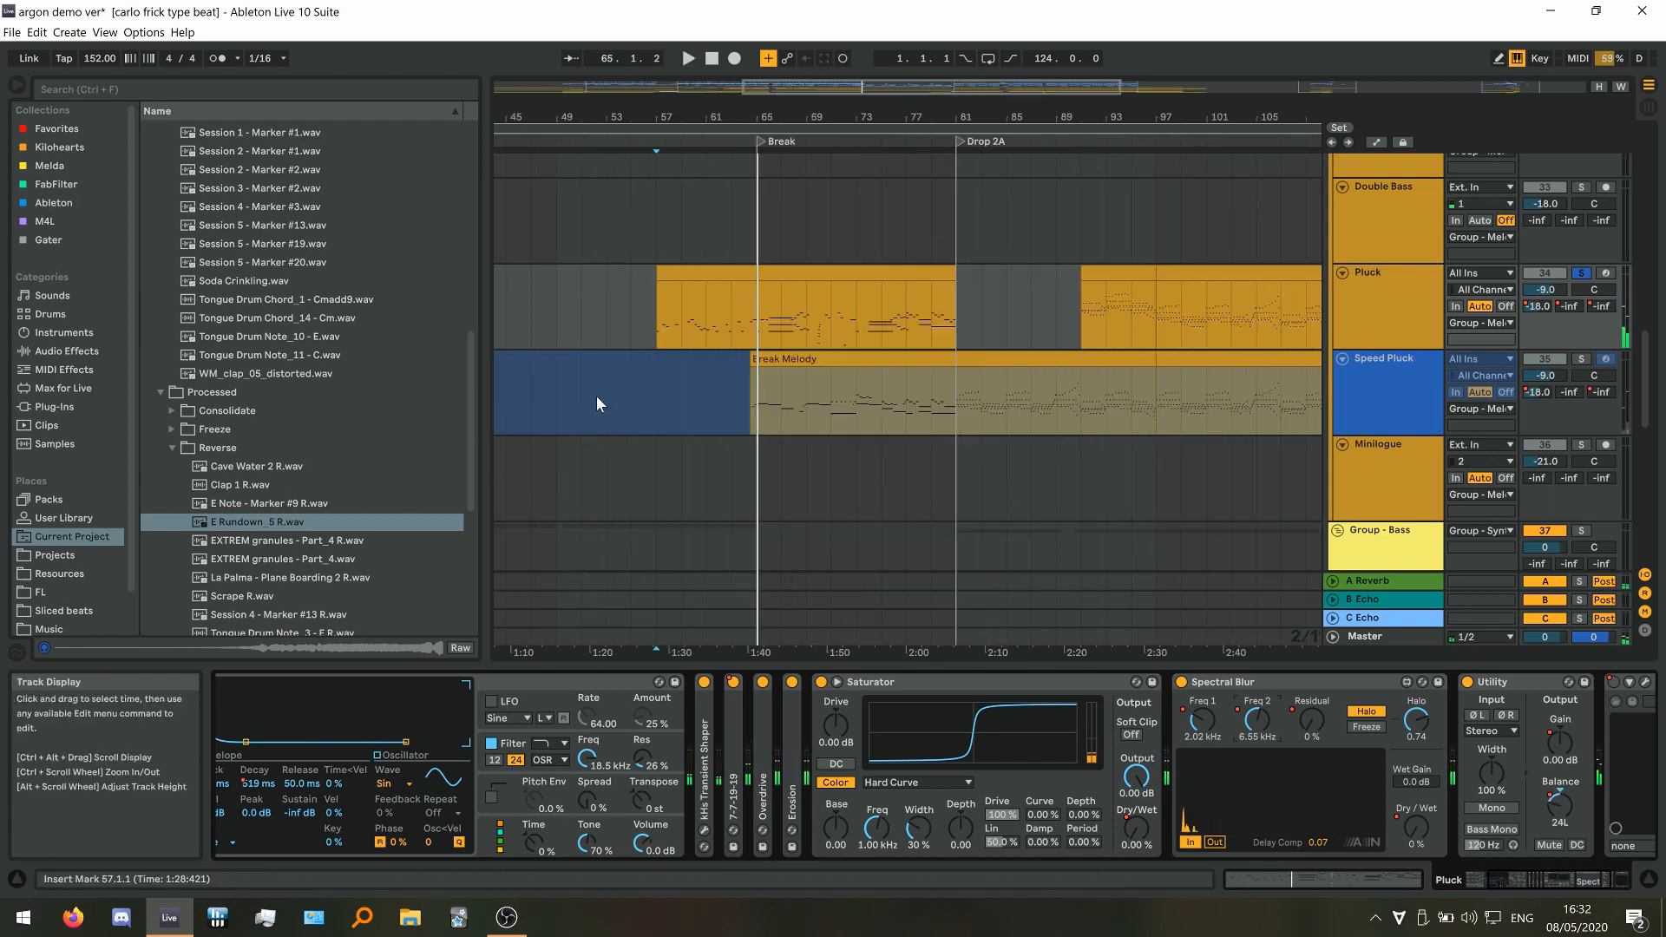
{"action": "scroll", "coordinate": [850, 392], "scroll_direction": "up", "scroll_amount": 3}
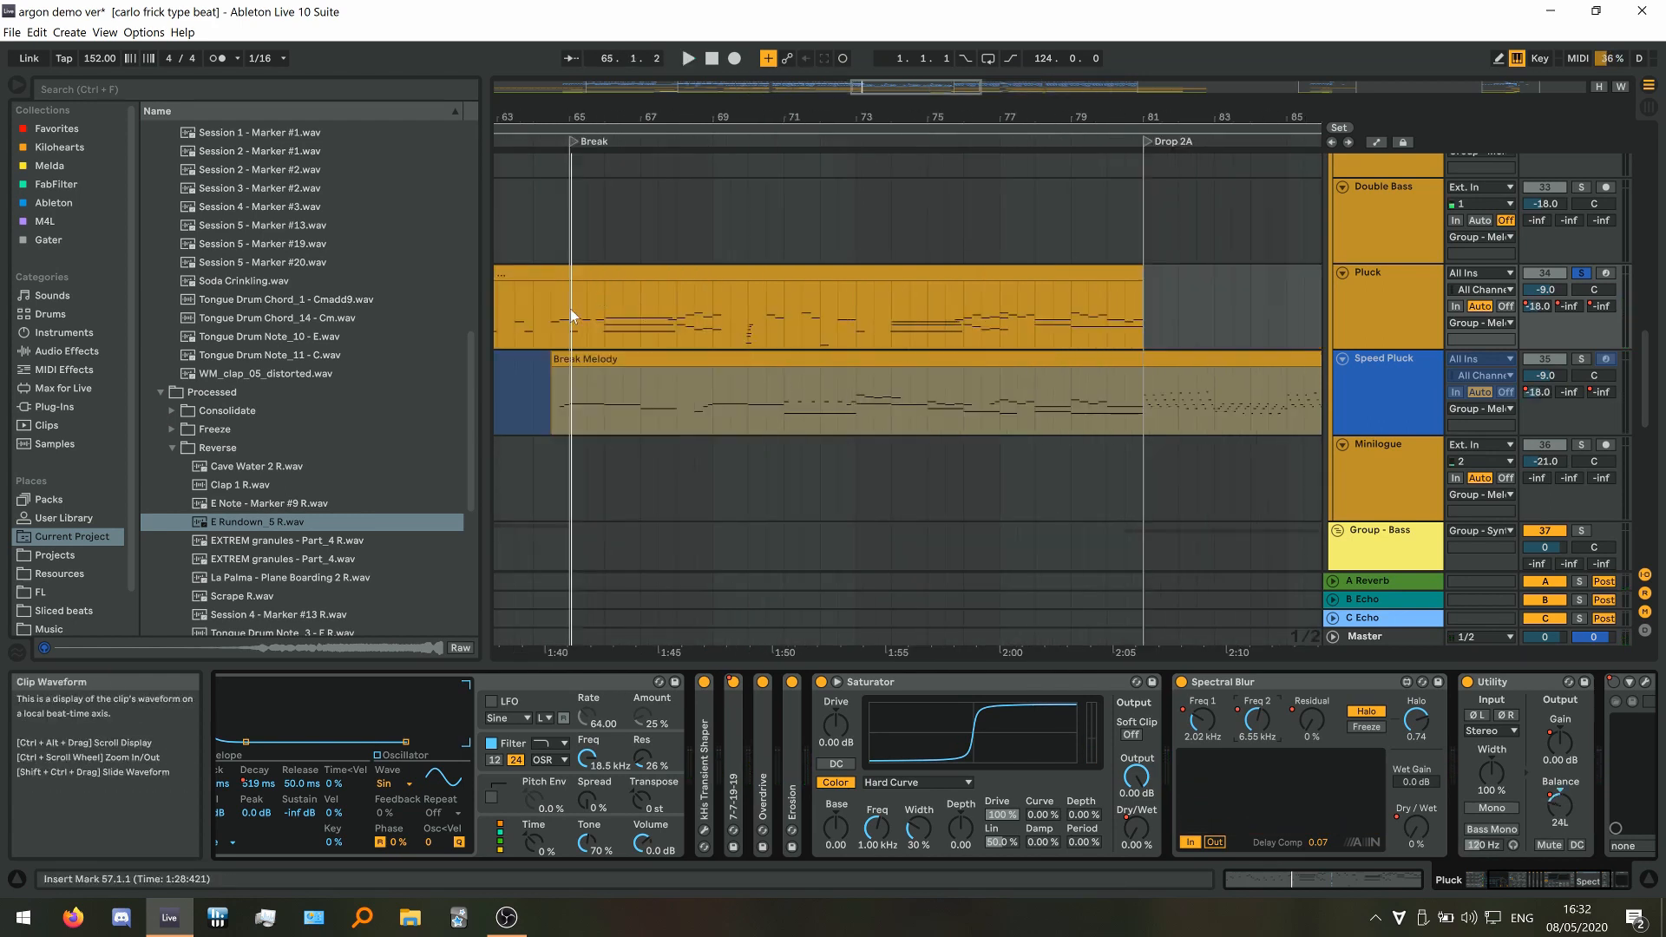
{"action": "left_click", "coordinate": [1533, 878]}
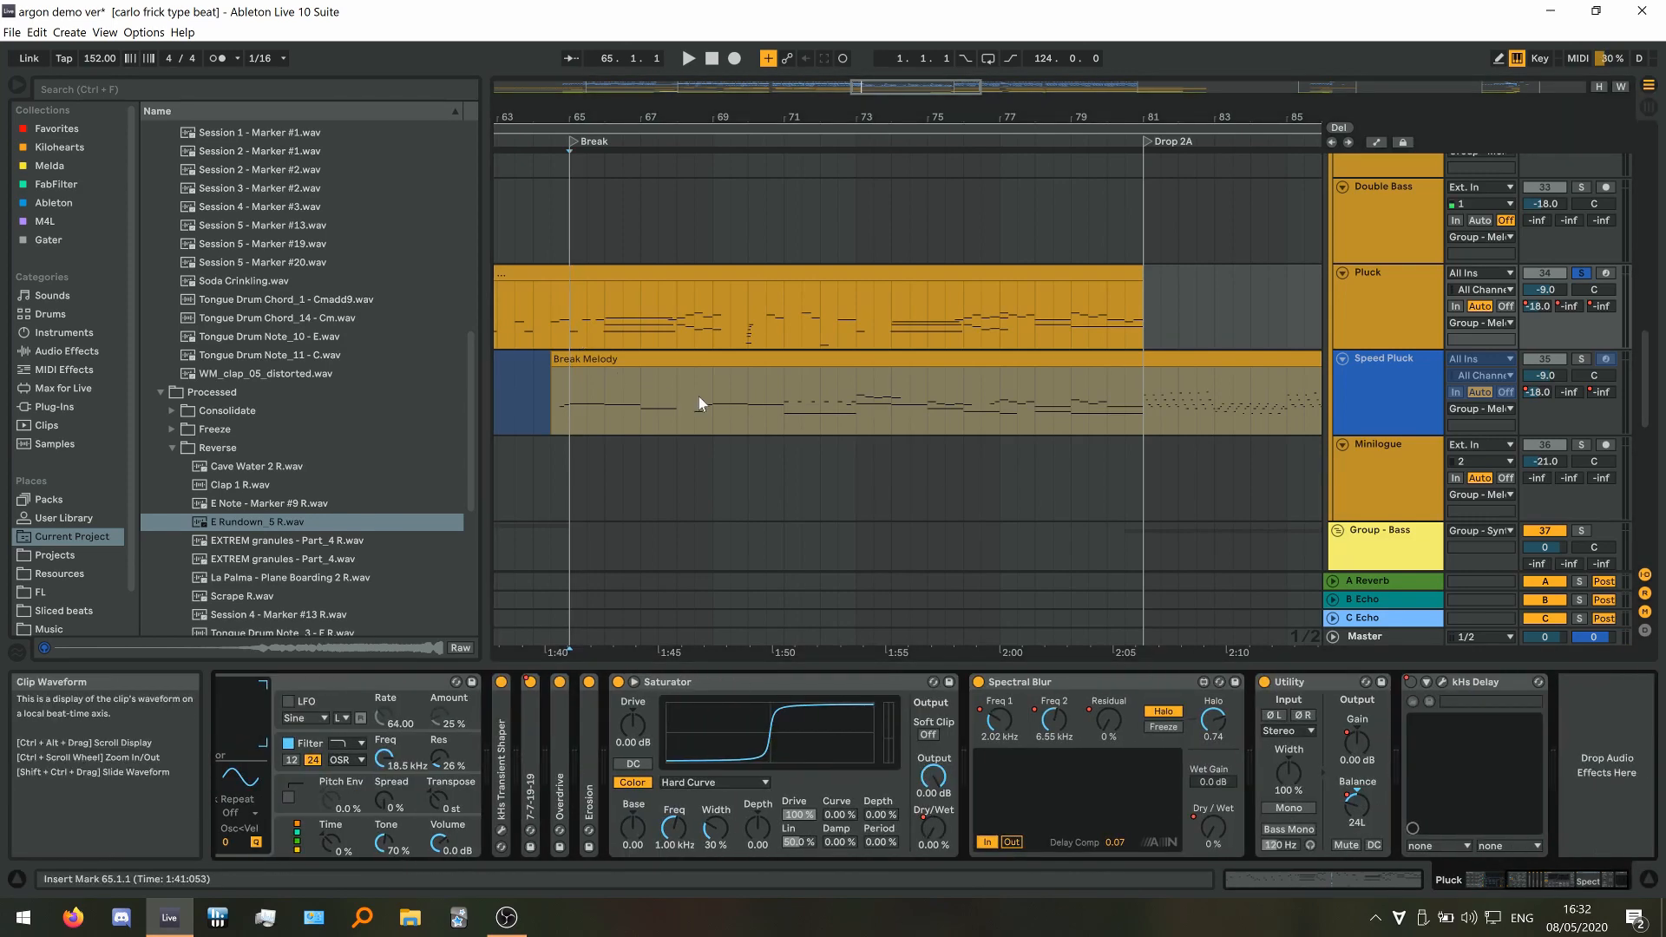
Unfreeze the Speed Pluck track and show the automation, including the Utility Balance envelopes of both pluck tracks
{"action": "right_click", "coordinate": [1376, 396]}
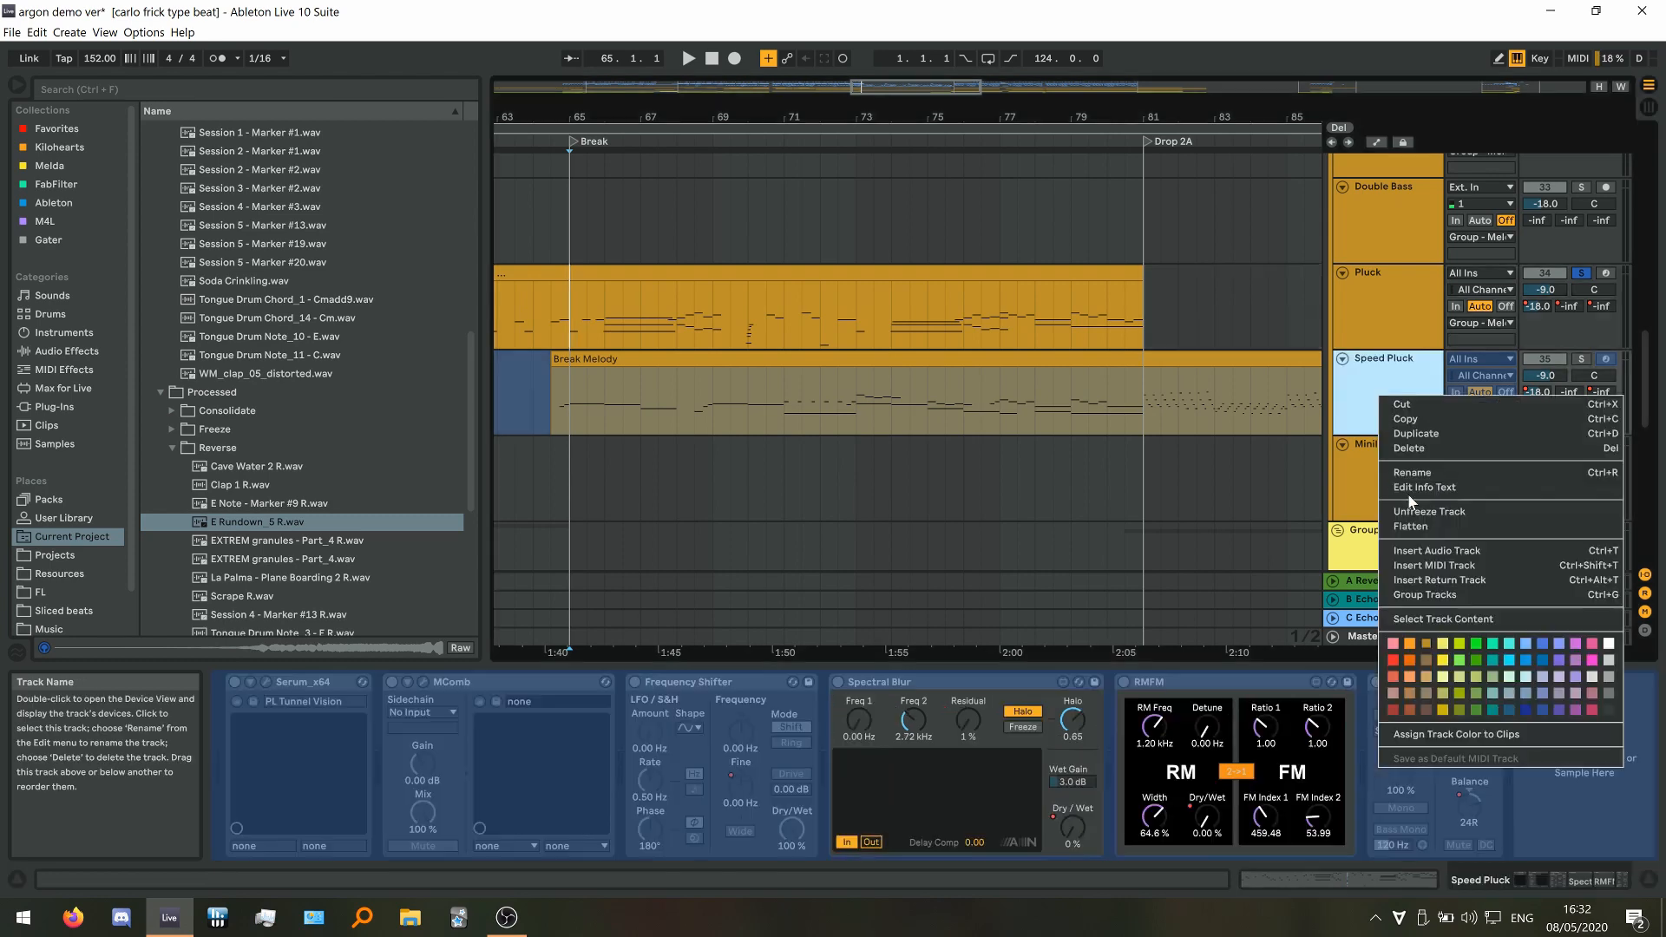
{"action": "left_click", "coordinate": [1415, 523]}
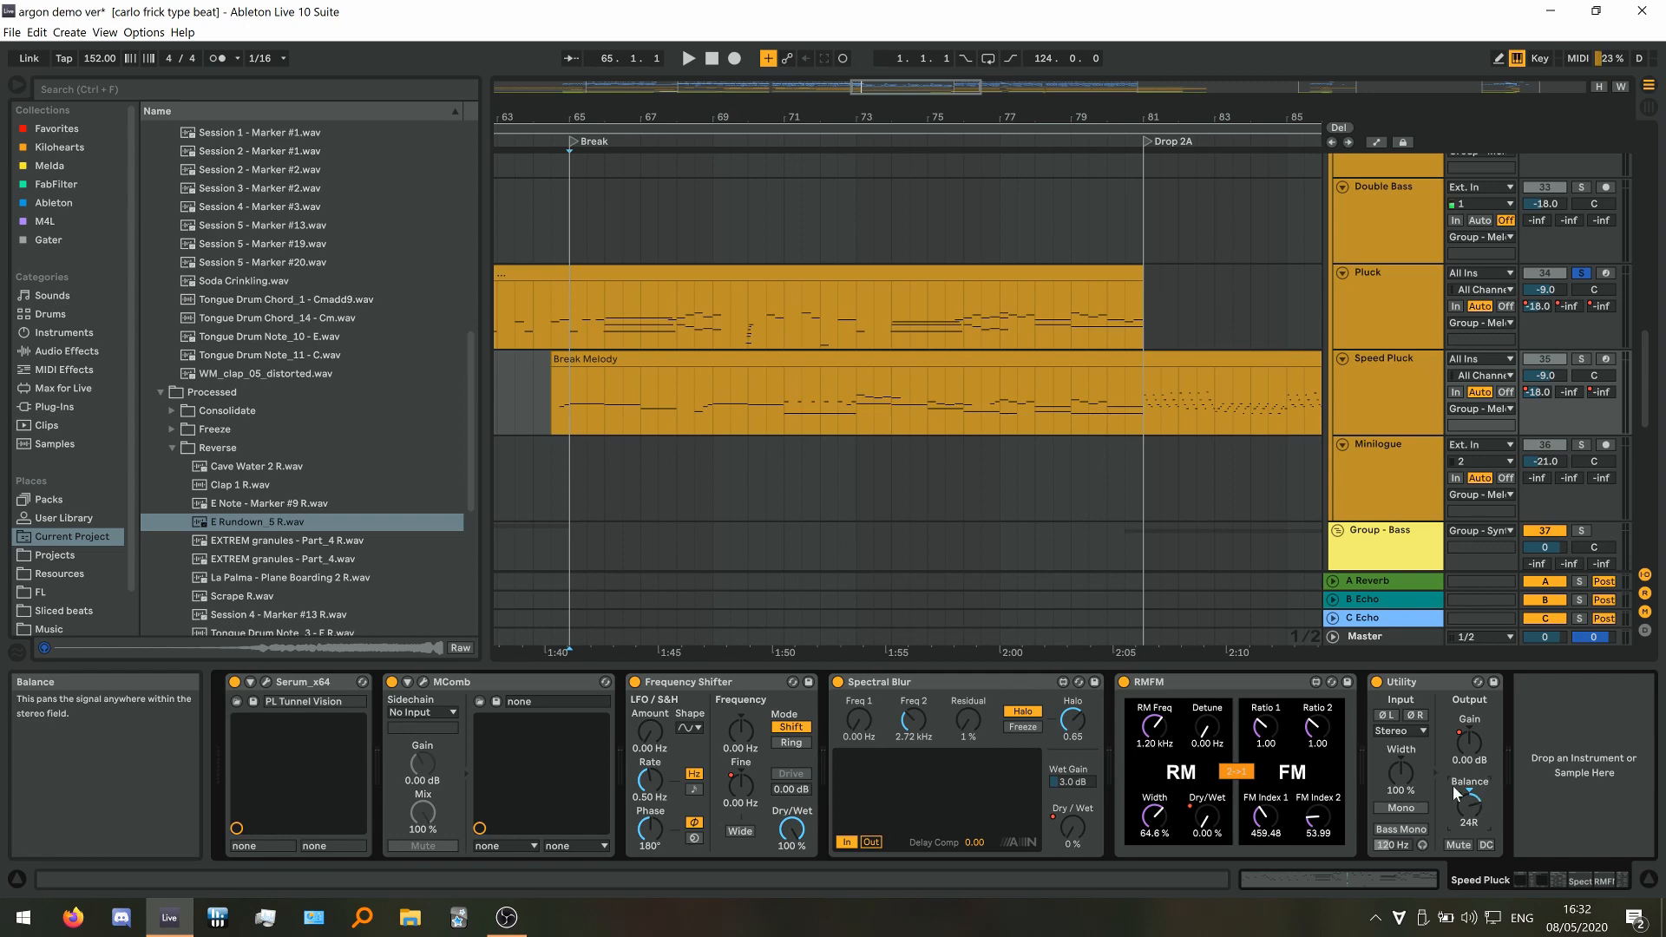
{"action": "key", "text": "a"}
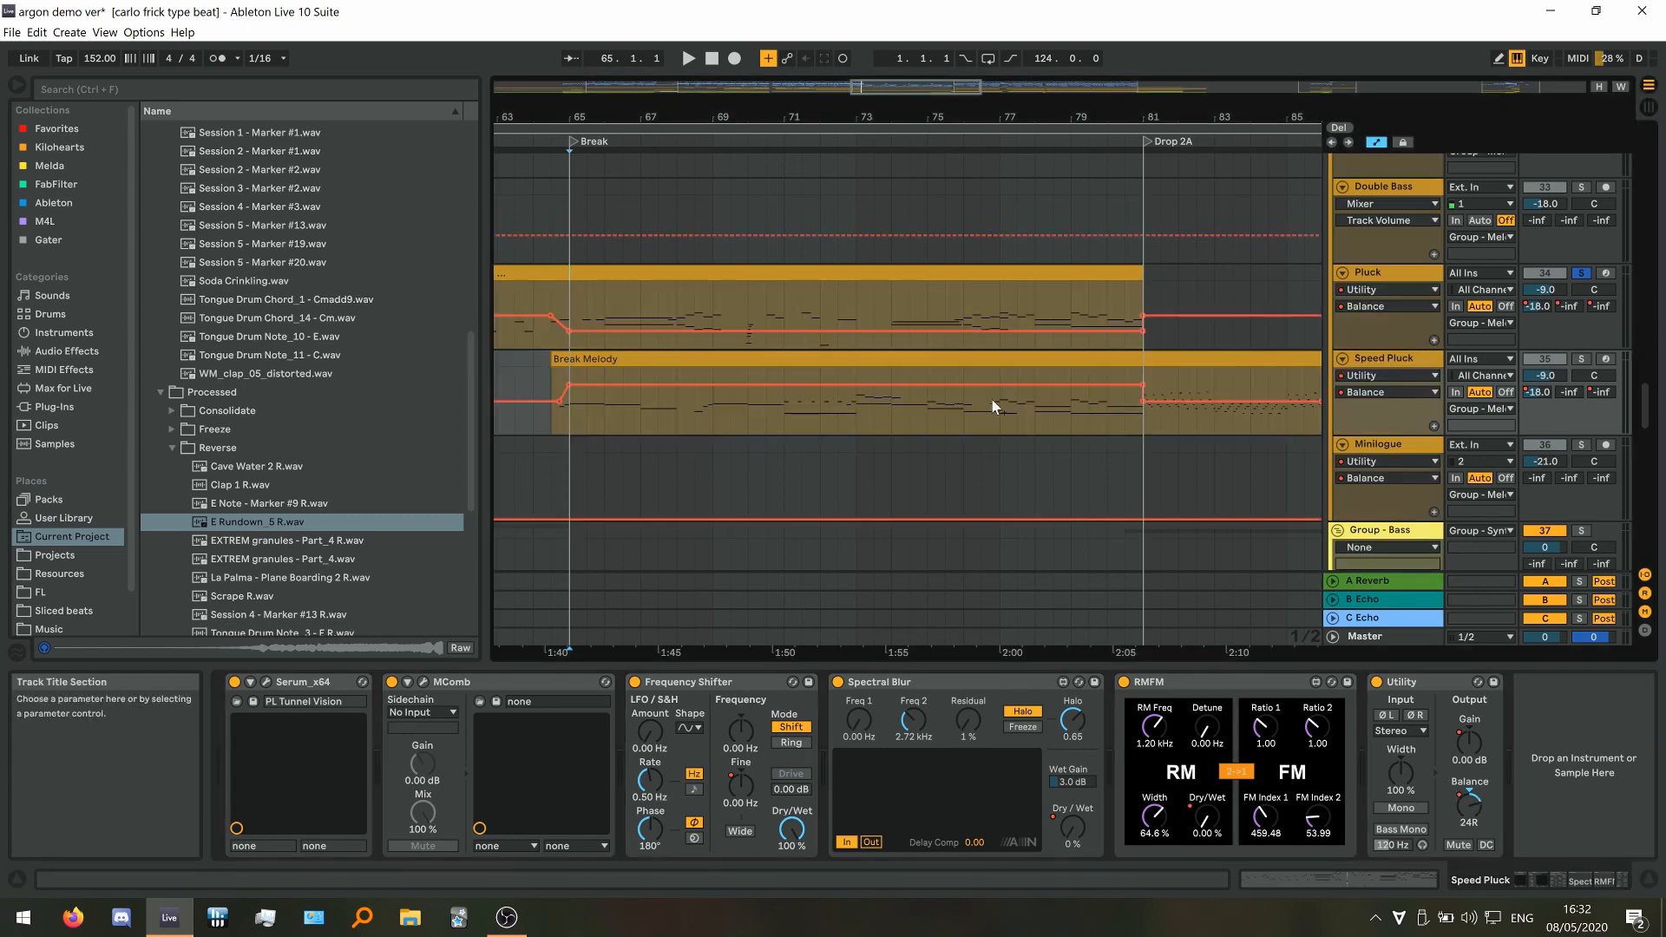
Examine the Pluck track's reverb and echo send automation in the Break, and view the B Echo and C Echo return devices
{"action": "scroll", "coordinate": [835, 429], "scroll_direction": "down", "scroll_amount": 4}
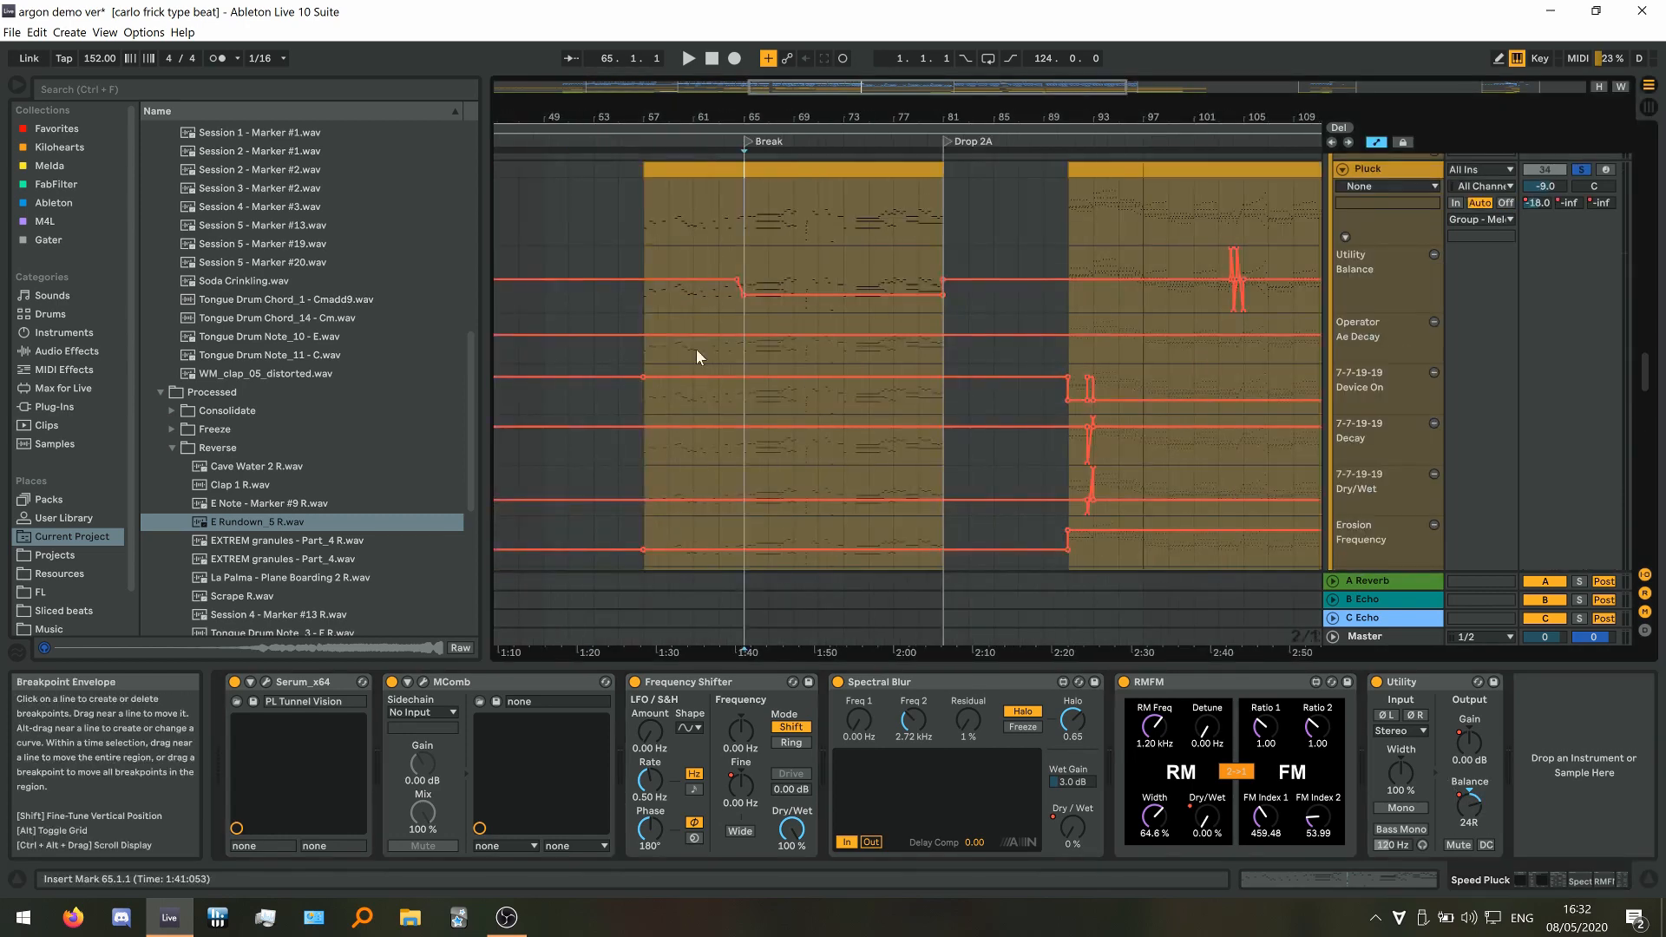
{"action": "scroll", "coordinate": [696, 349], "scroll_direction": "down", "scroll_amount": 5}
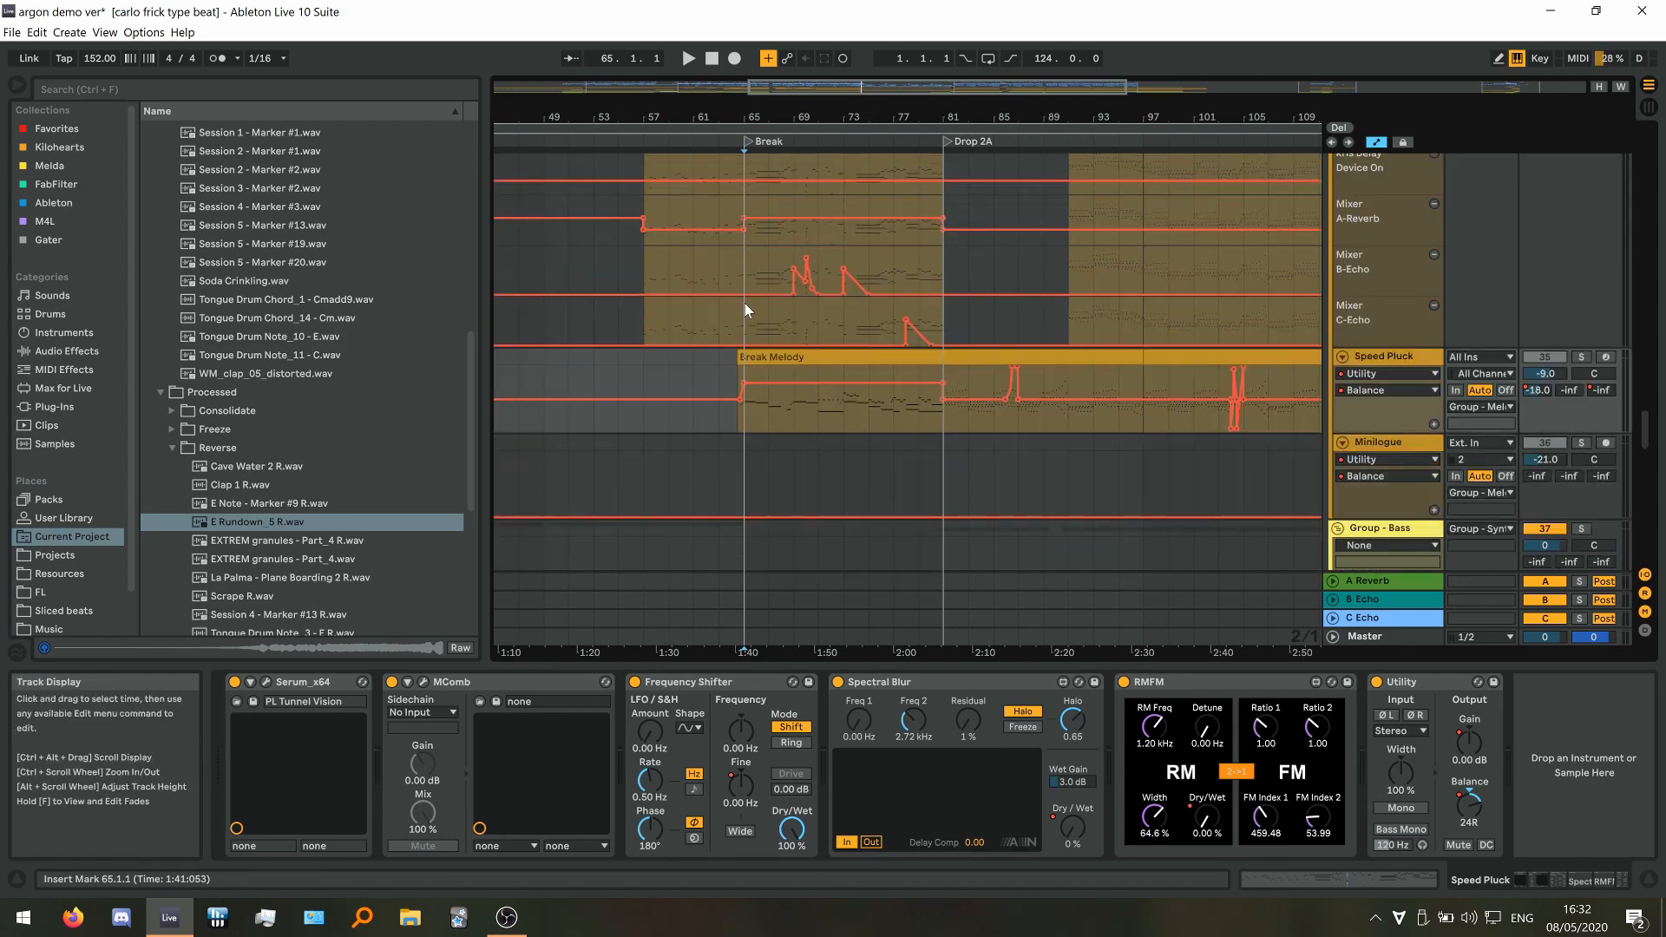
{"action": "scroll", "coordinate": [746, 310], "scroll_direction": "up", "scroll_amount": 4}
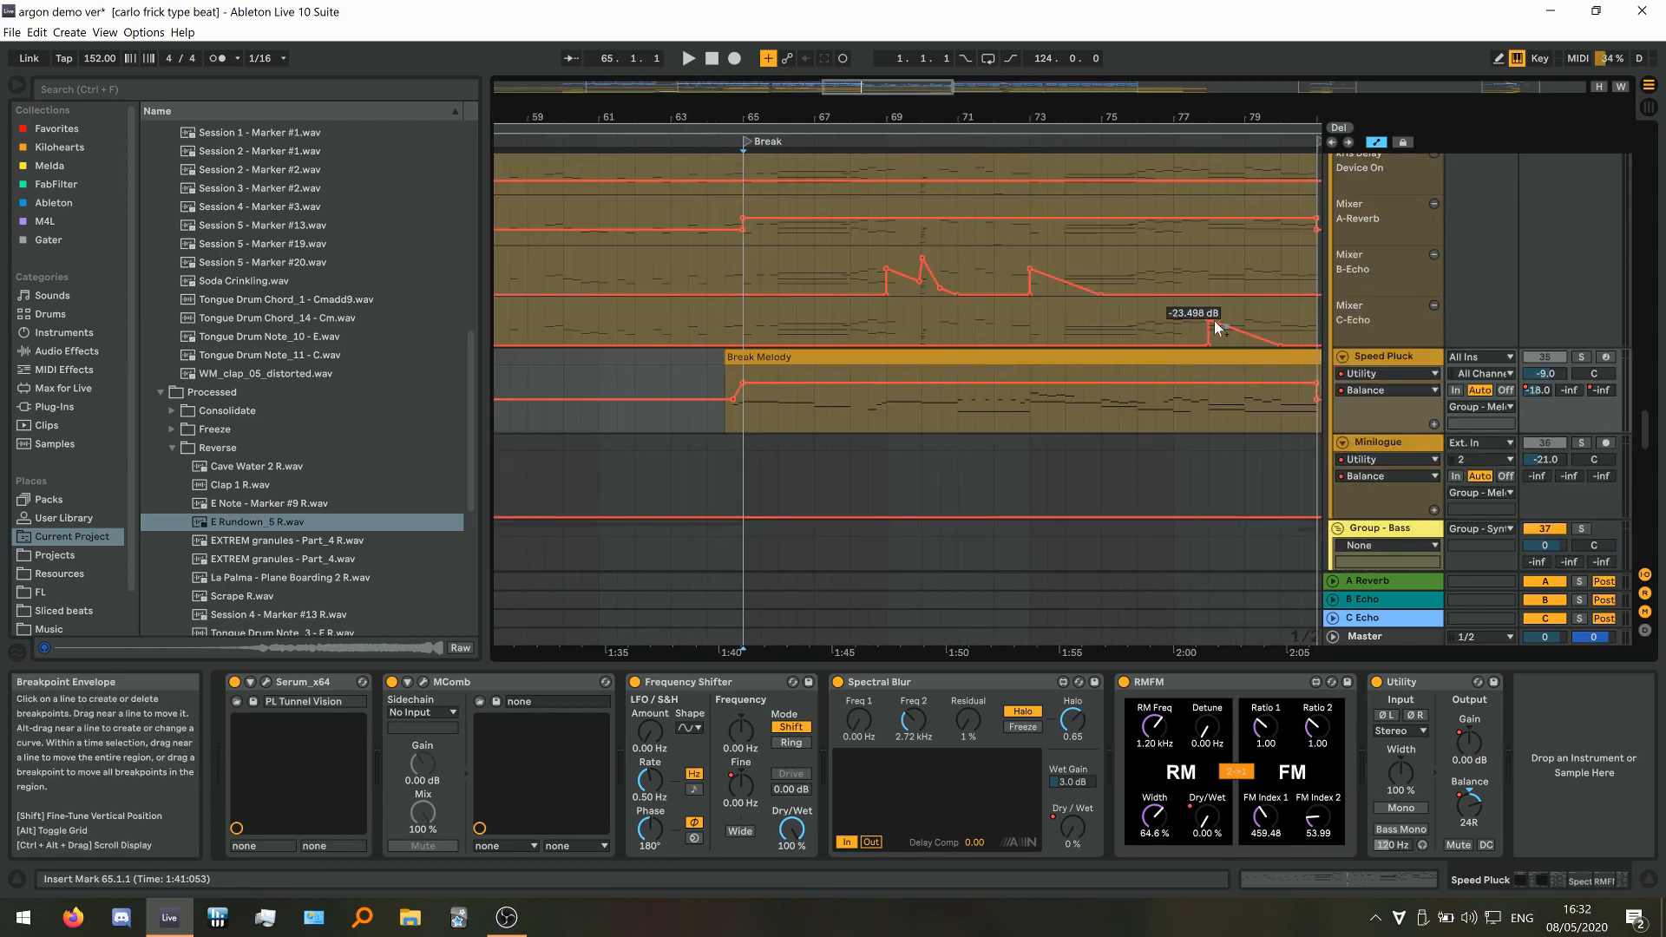
{"action": "left_click", "coordinate": [1371, 598]}
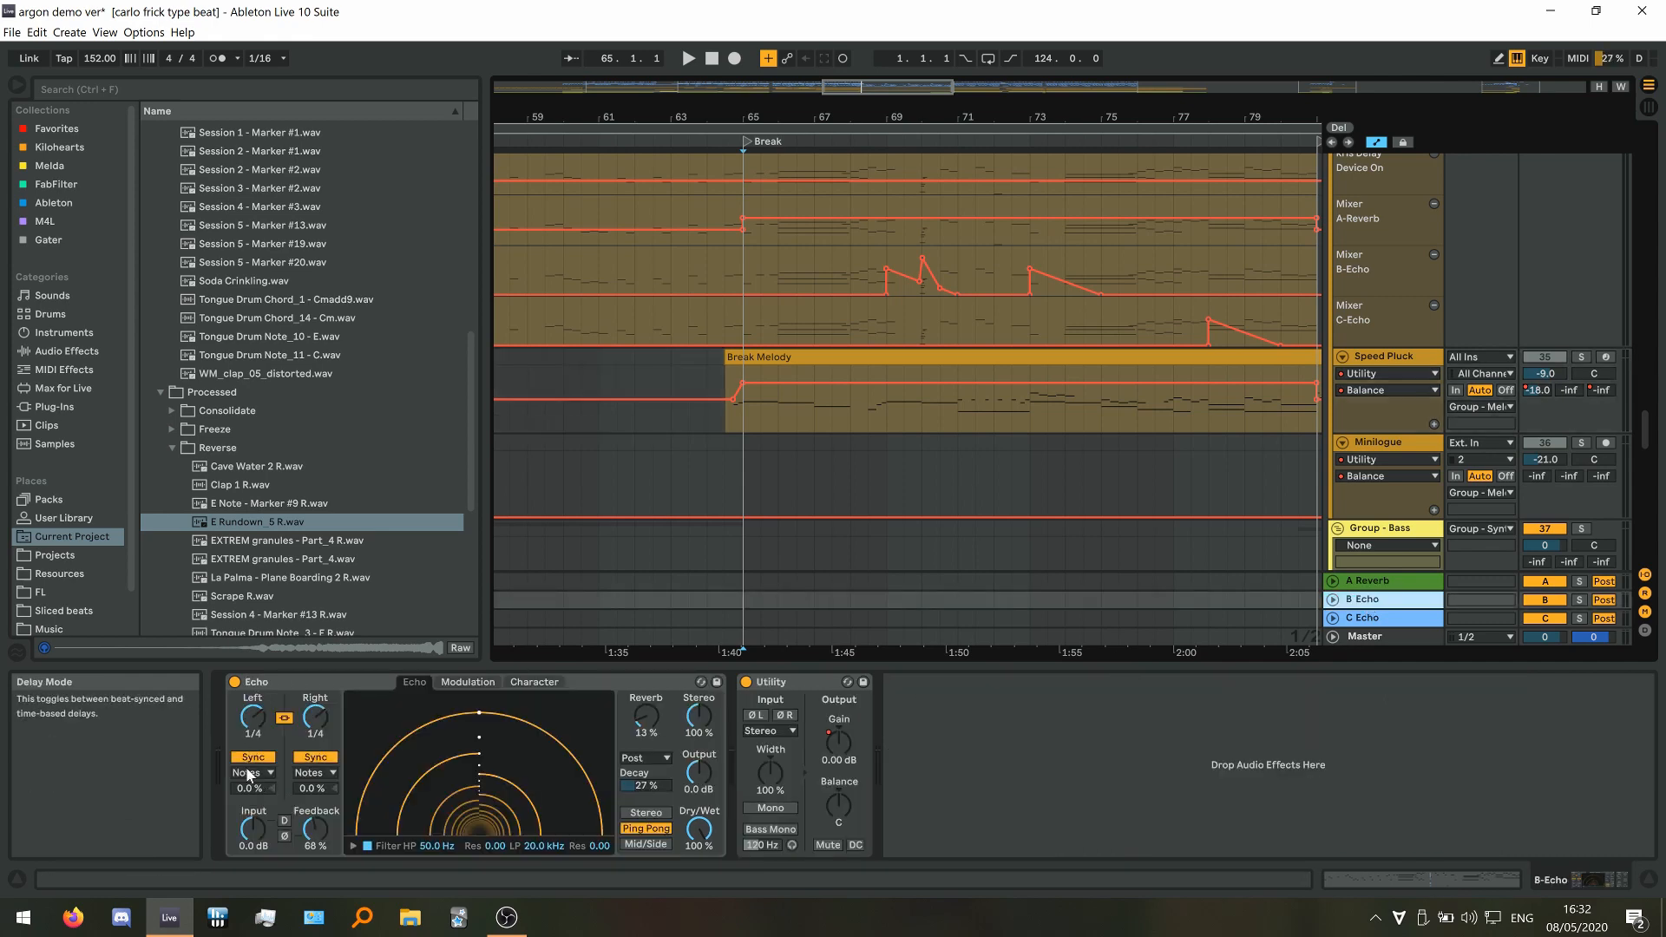
{"action": "left_click", "coordinate": [1354, 617]}
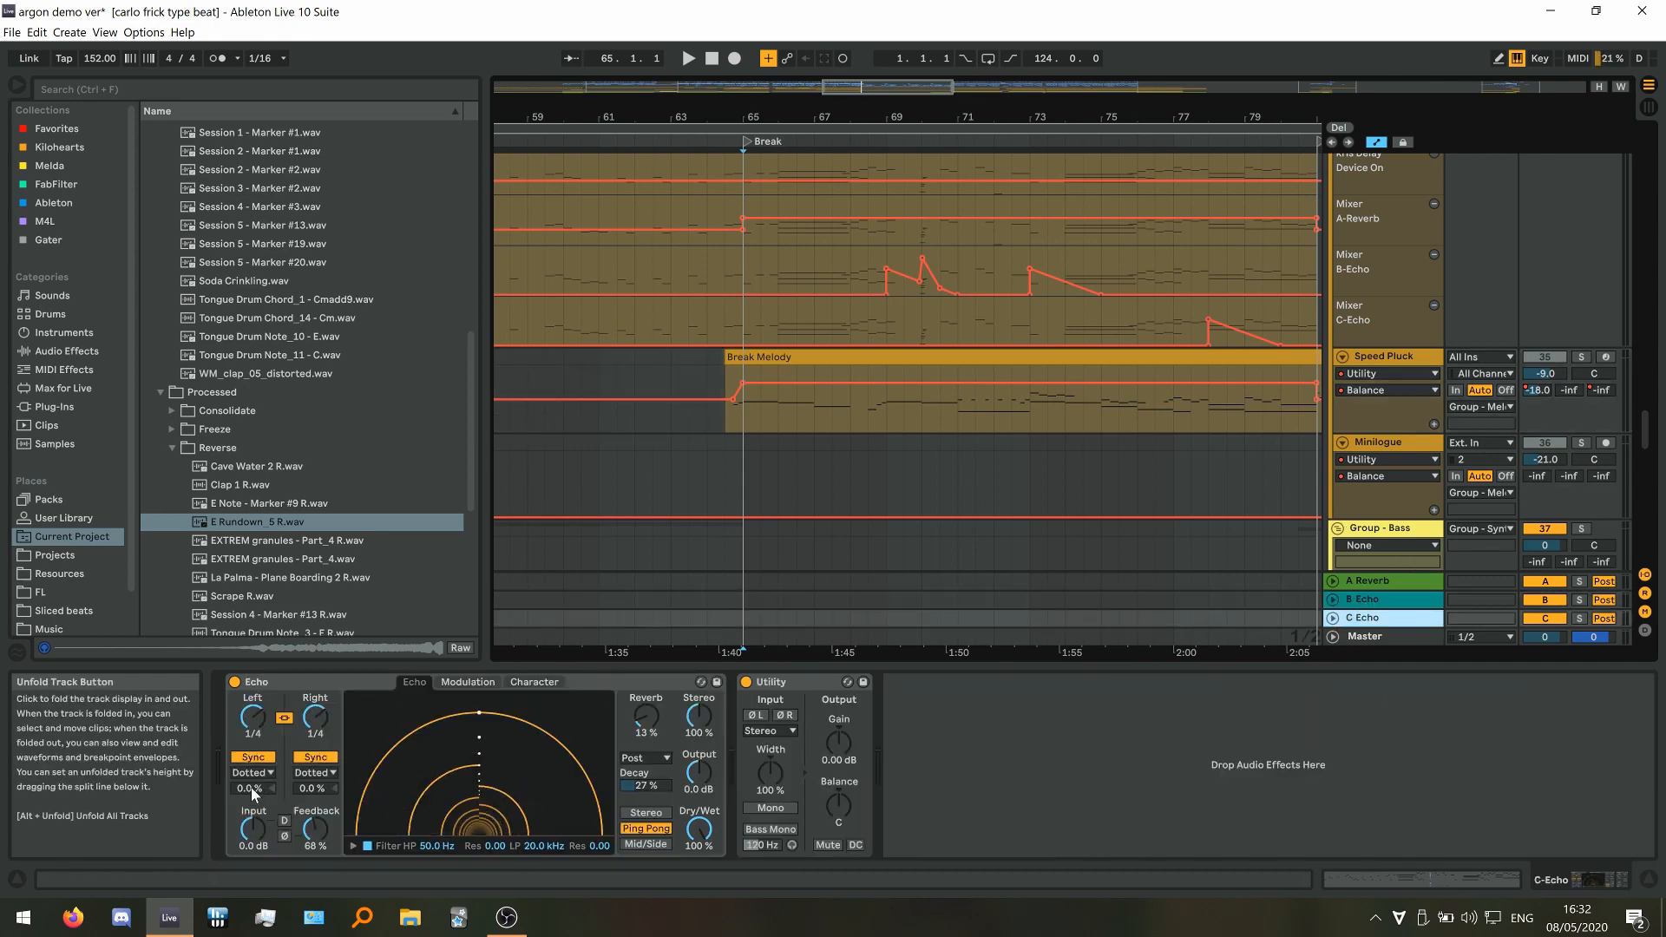
Review the Pluck track's send and effect automation lanes around the Break, and hide the automation again
{"action": "scroll", "coordinate": [610, 384], "scroll_direction": "down", "scroll_amount": 5, "text": "ctrl"}
{"action": "scroll", "coordinate": [835, 345], "scroll_direction": "up", "scroll_amount": 3}
{"action": "scroll", "coordinate": [762, 394], "scroll_direction": "up", "scroll_amount": 5, "text": "ctrl"}
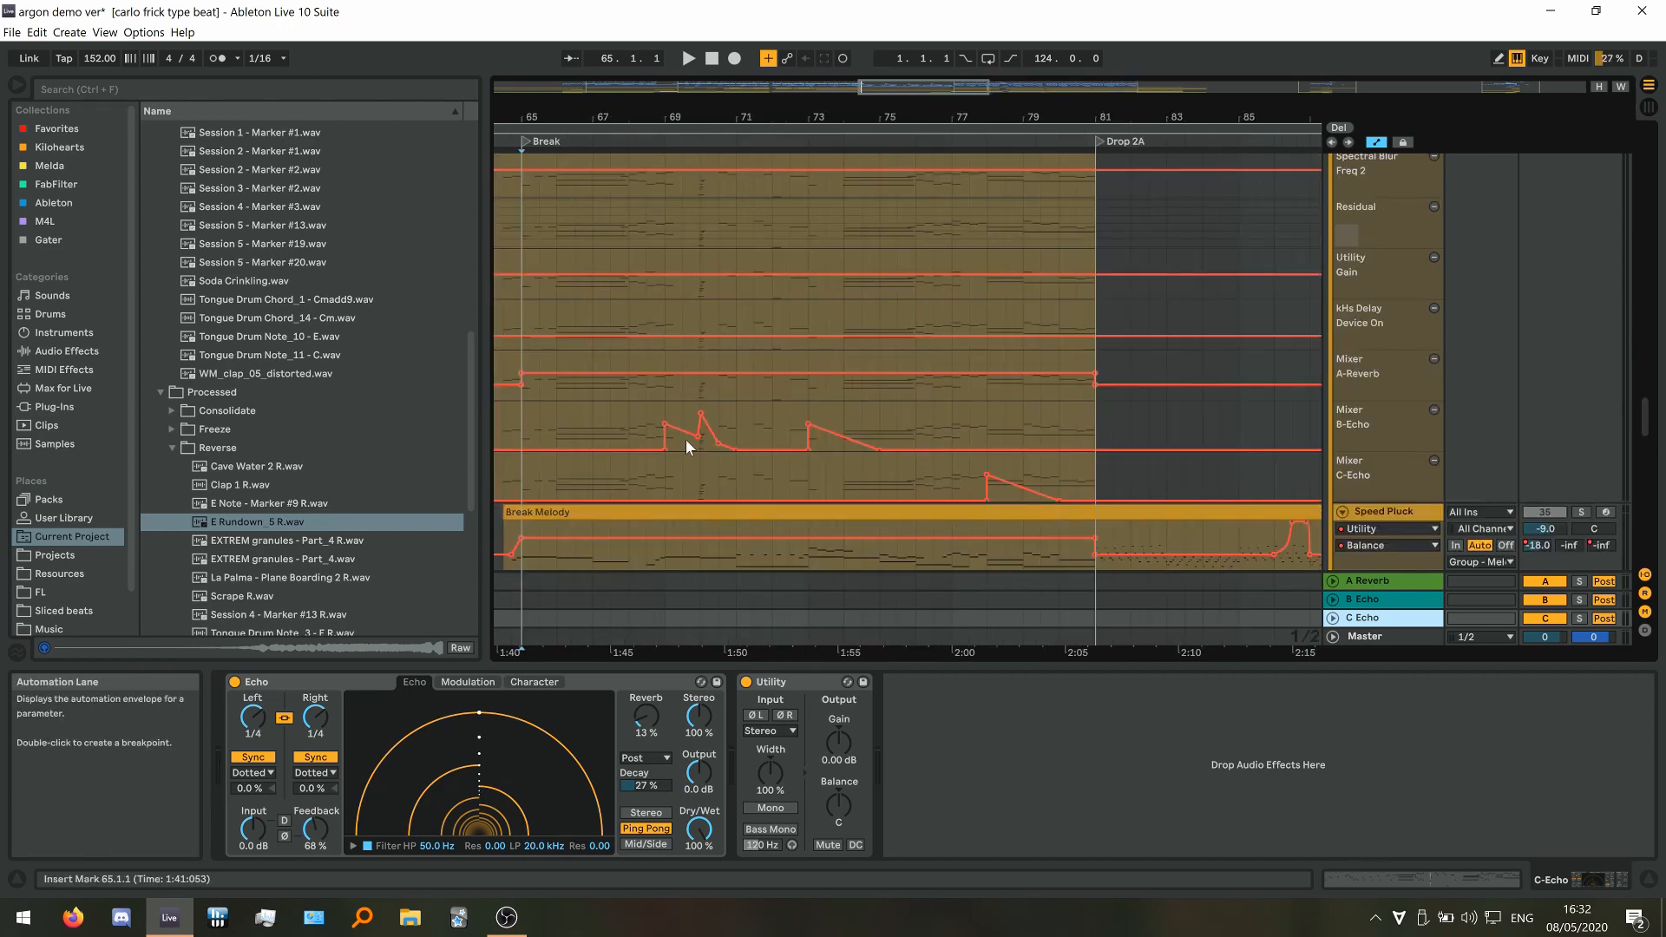
{"action": "scroll", "coordinate": [892, 423], "scroll_direction": "down", "scroll_amount": 5, "text": "ctrl"}
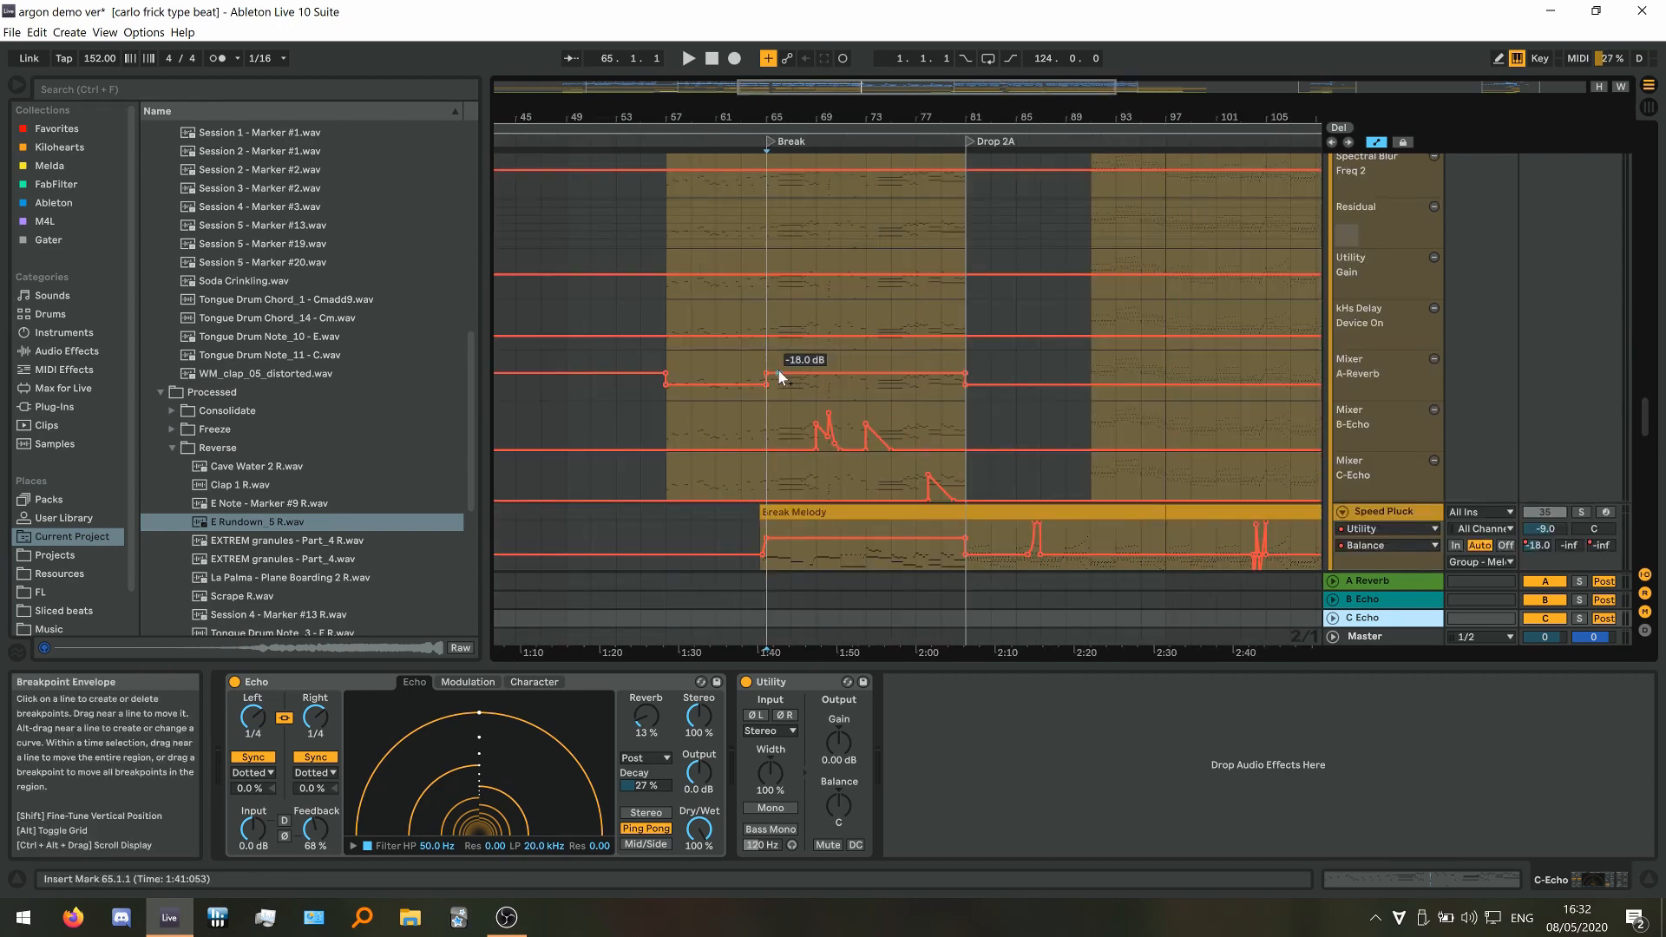
{"action": "scroll", "coordinate": [781, 408], "scroll_direction": "up", "scroll_amount": 2}
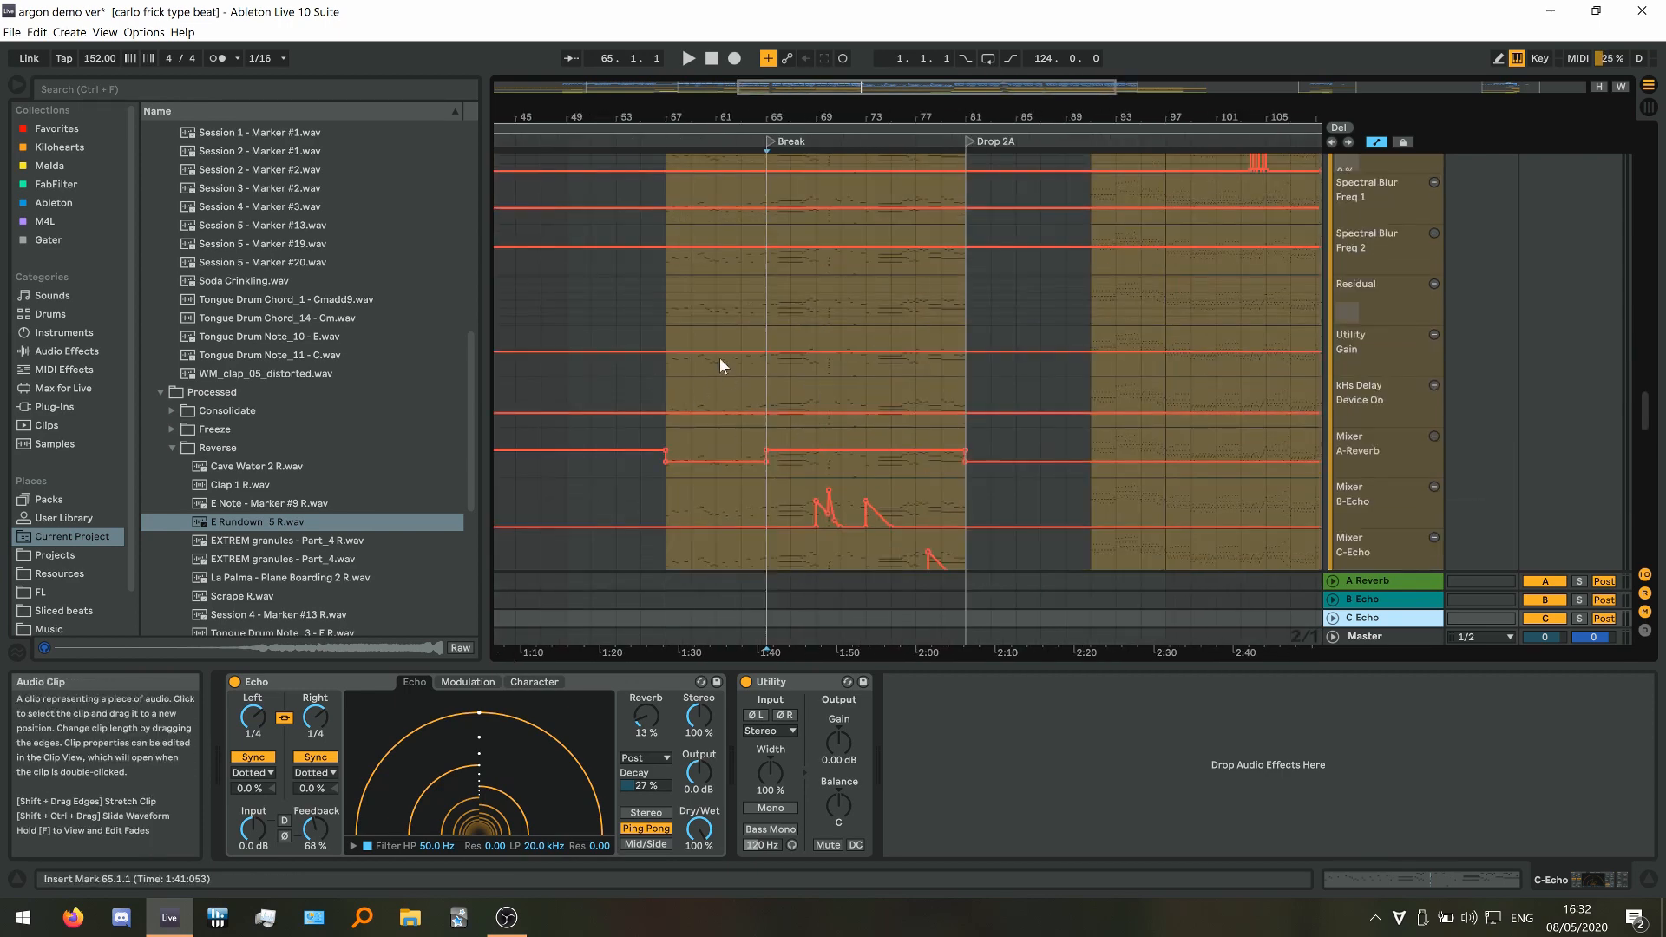
{"action": "scroll", "coordinate": [825, 356], "scroll_direction": "up", "scroll_amount": 5}
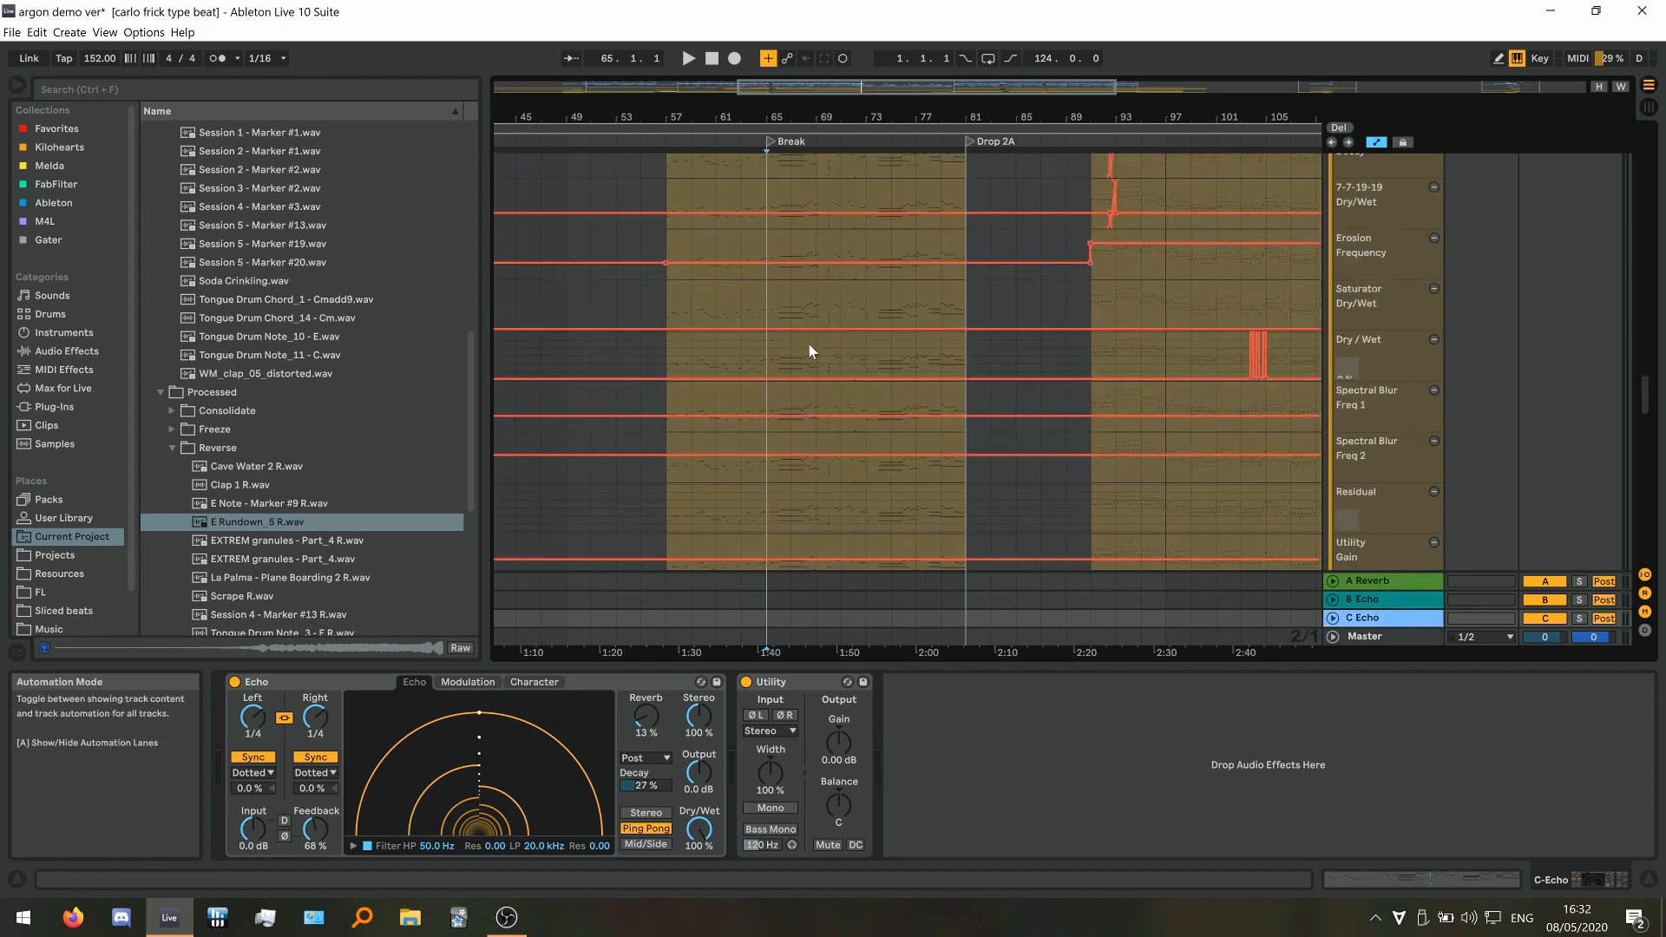
{"action": "key", "text": "a"}
{"action": "scroll", "coordinate": [809, 343], "scroll_direction": "up", "scroll_amount": 2}
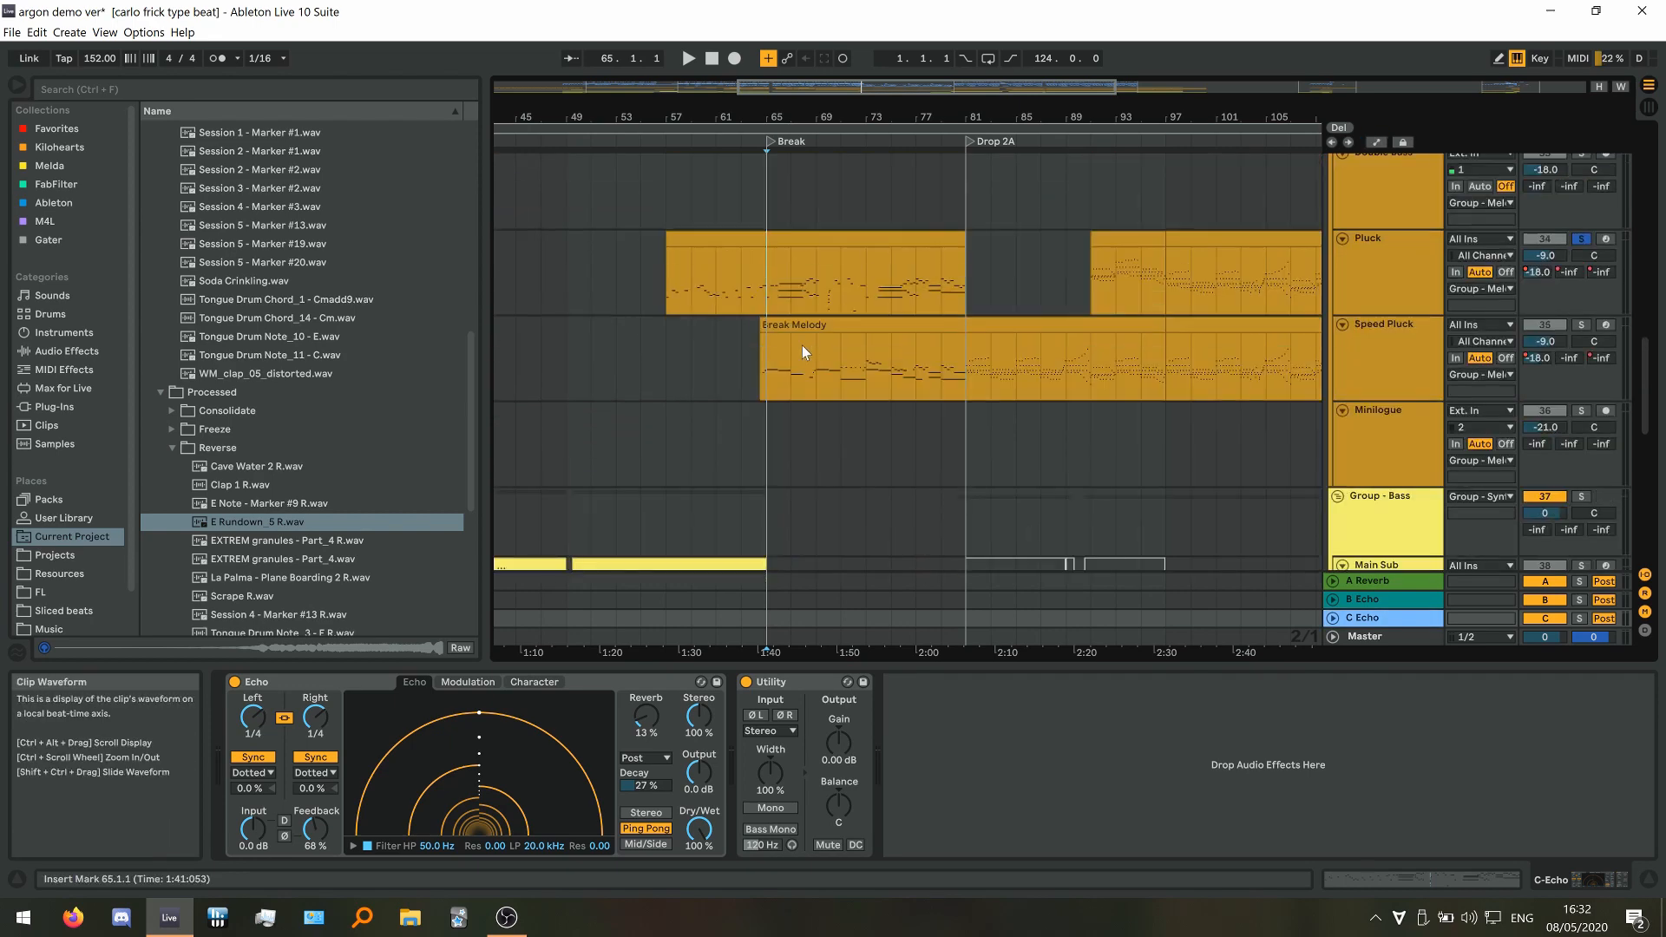
Review the Speed Pluck track's automation lanes around the Break, down to the reverb and C-Echo sends, and hide the automation again
{"action": "scroll", "coordinate": [802, 345], "scroll_direction": "up", "scroll_amount": 4}
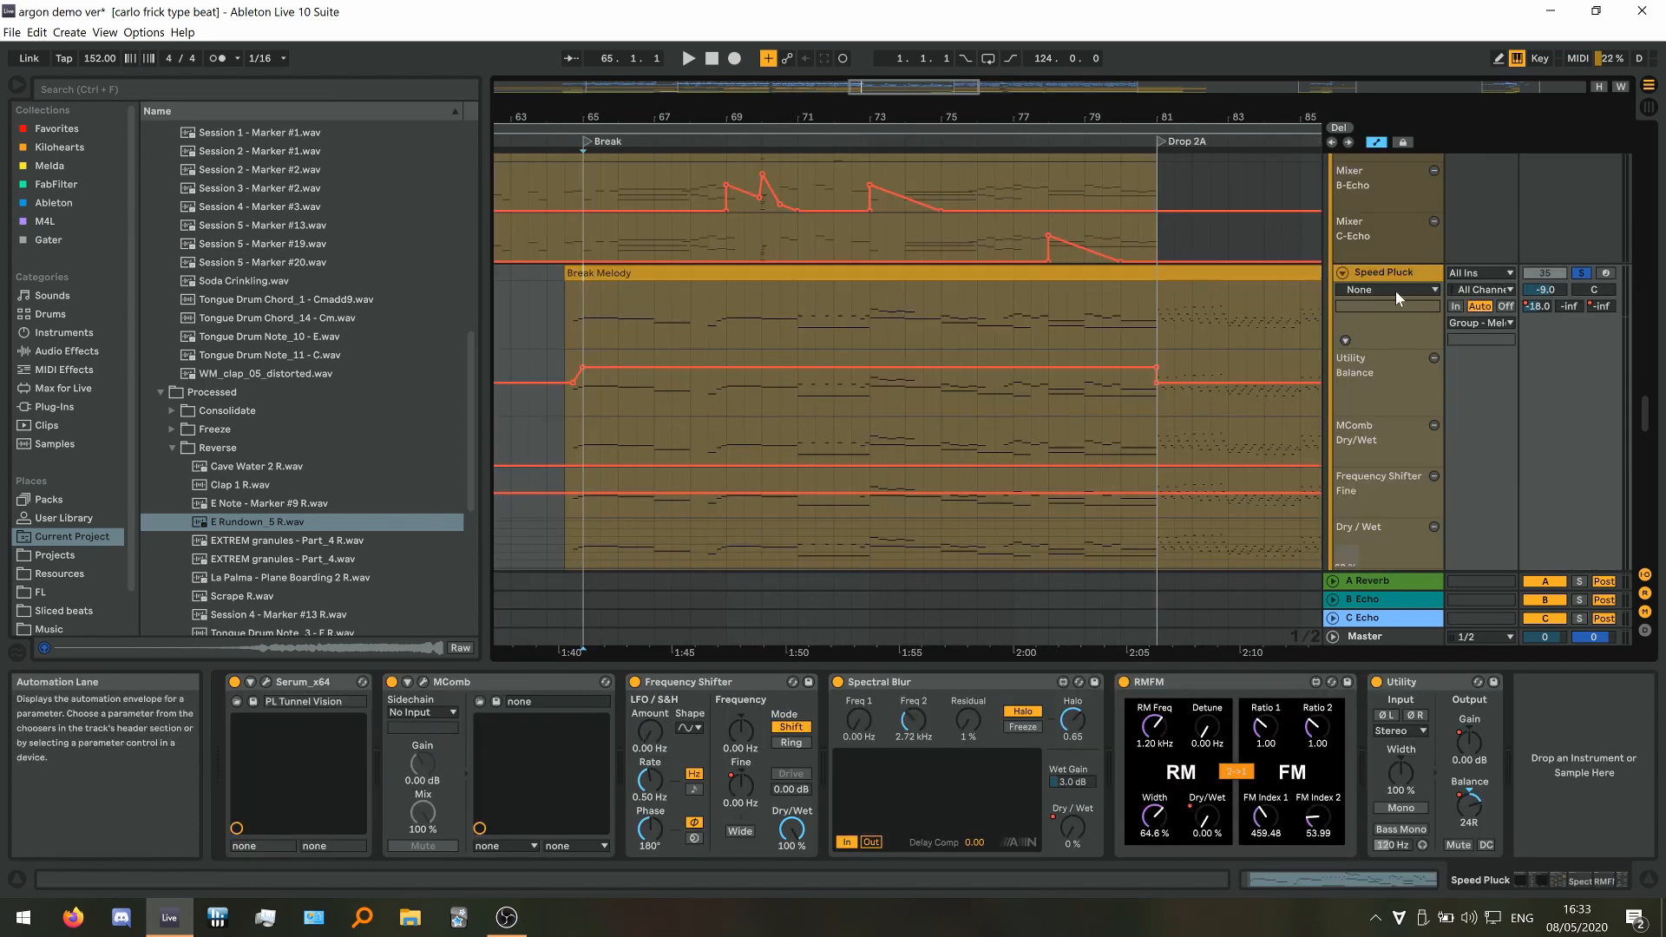
{"action": "scroll", "coordinate": [757, 338], "scroll_direction": "down", "scroll_amount": 3}
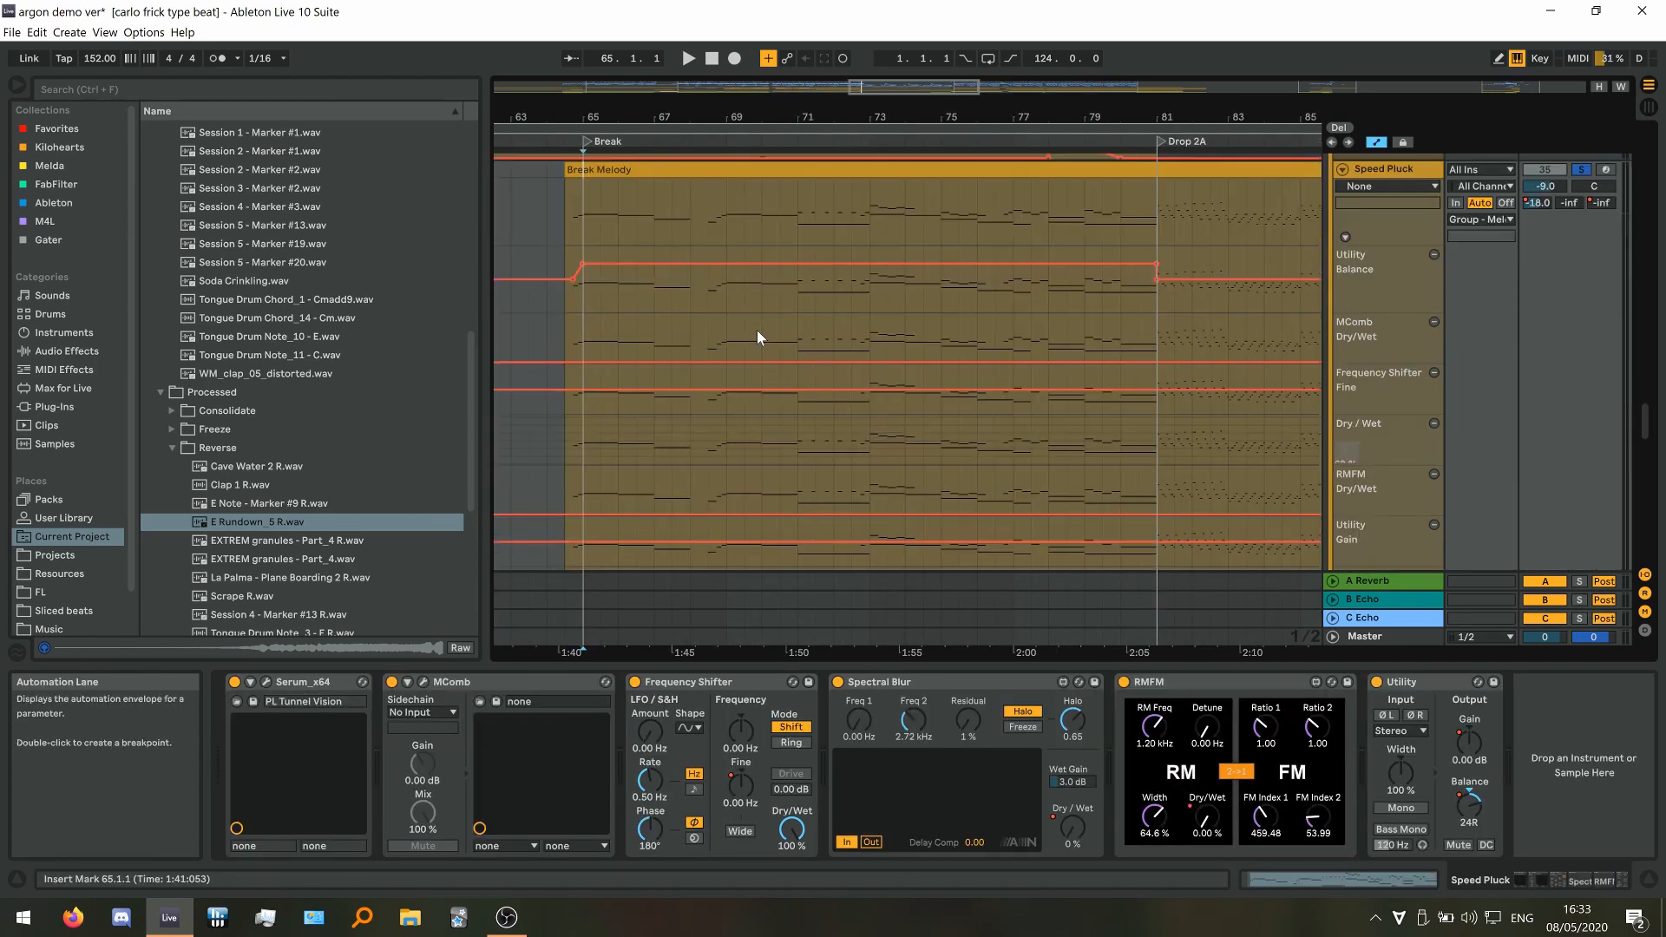
{"action": "scroll", "coordinate": [757, 330], "scroll_direction": "down", "scroll_amount": 3}
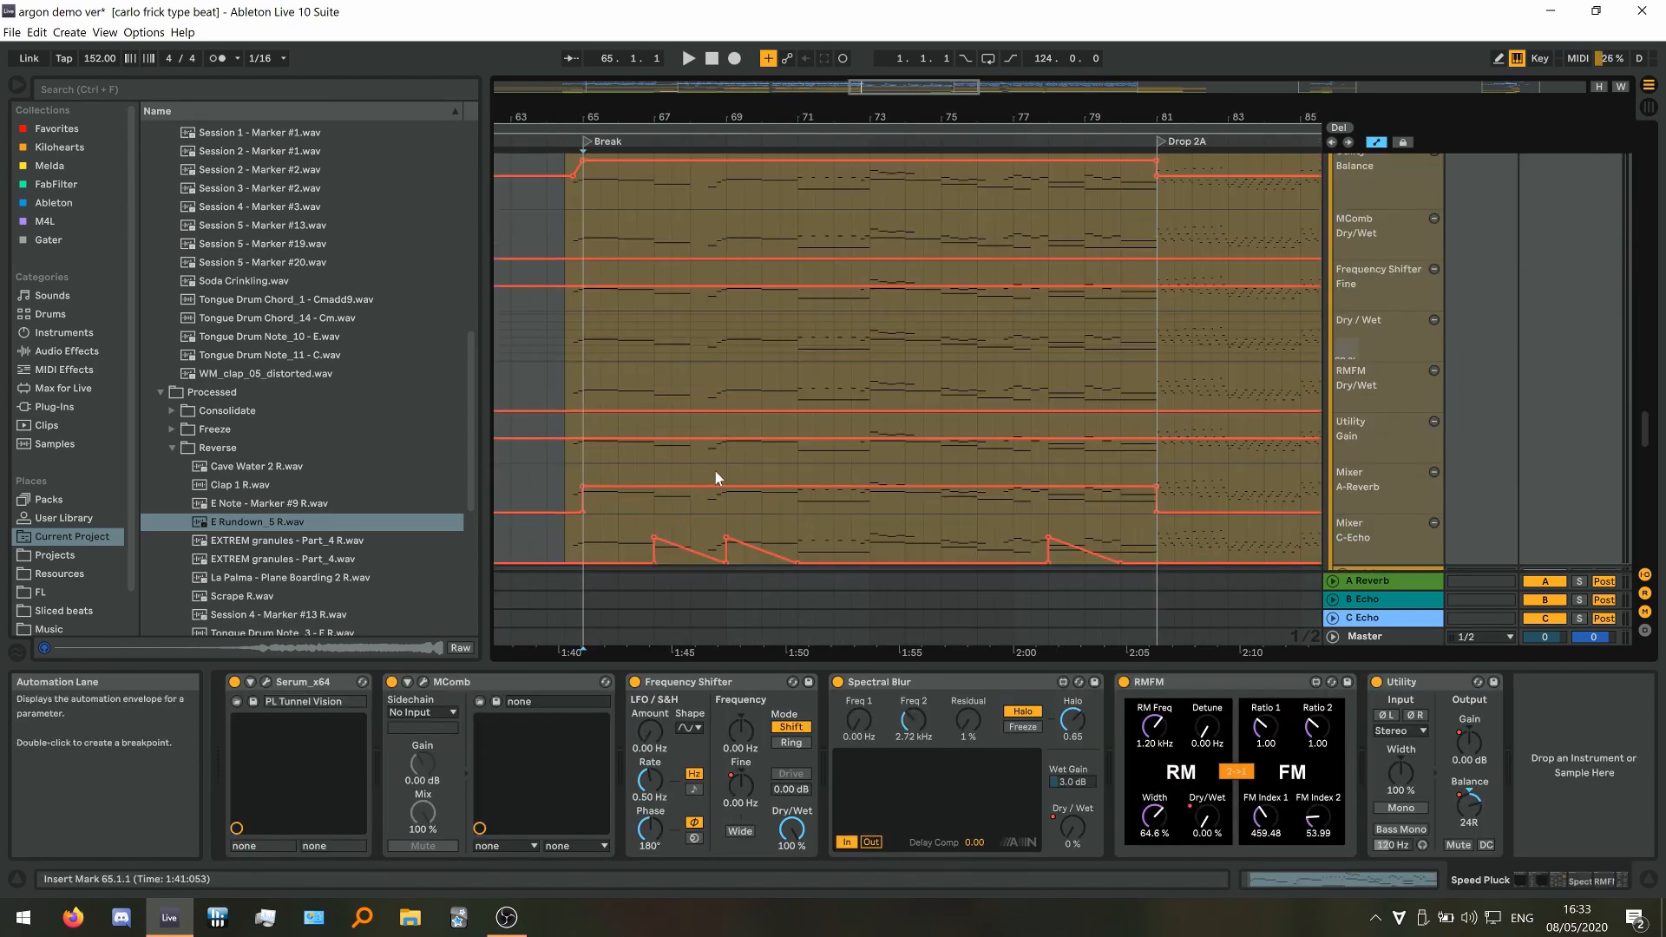
{"action": "key", "text": "a"}
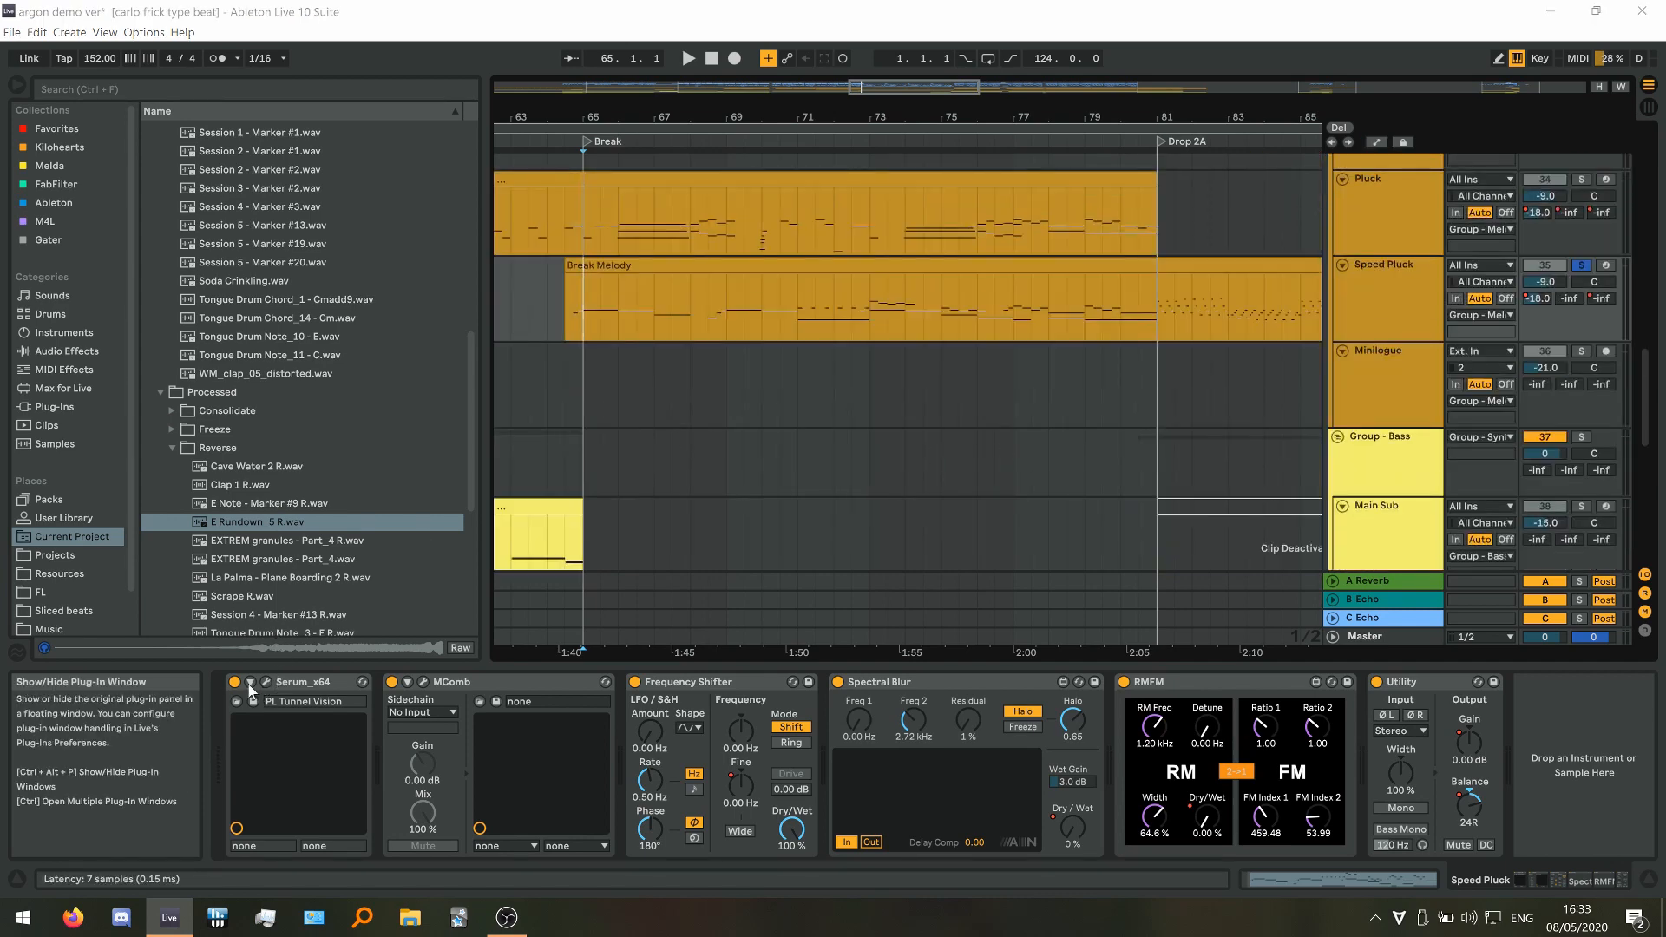
Inspect Speed Pluck's Serum patch on its oscillator and FX pages, and open and close the MComb plug-in window
{"action": "left_click", "coordinate": [266, 682]}
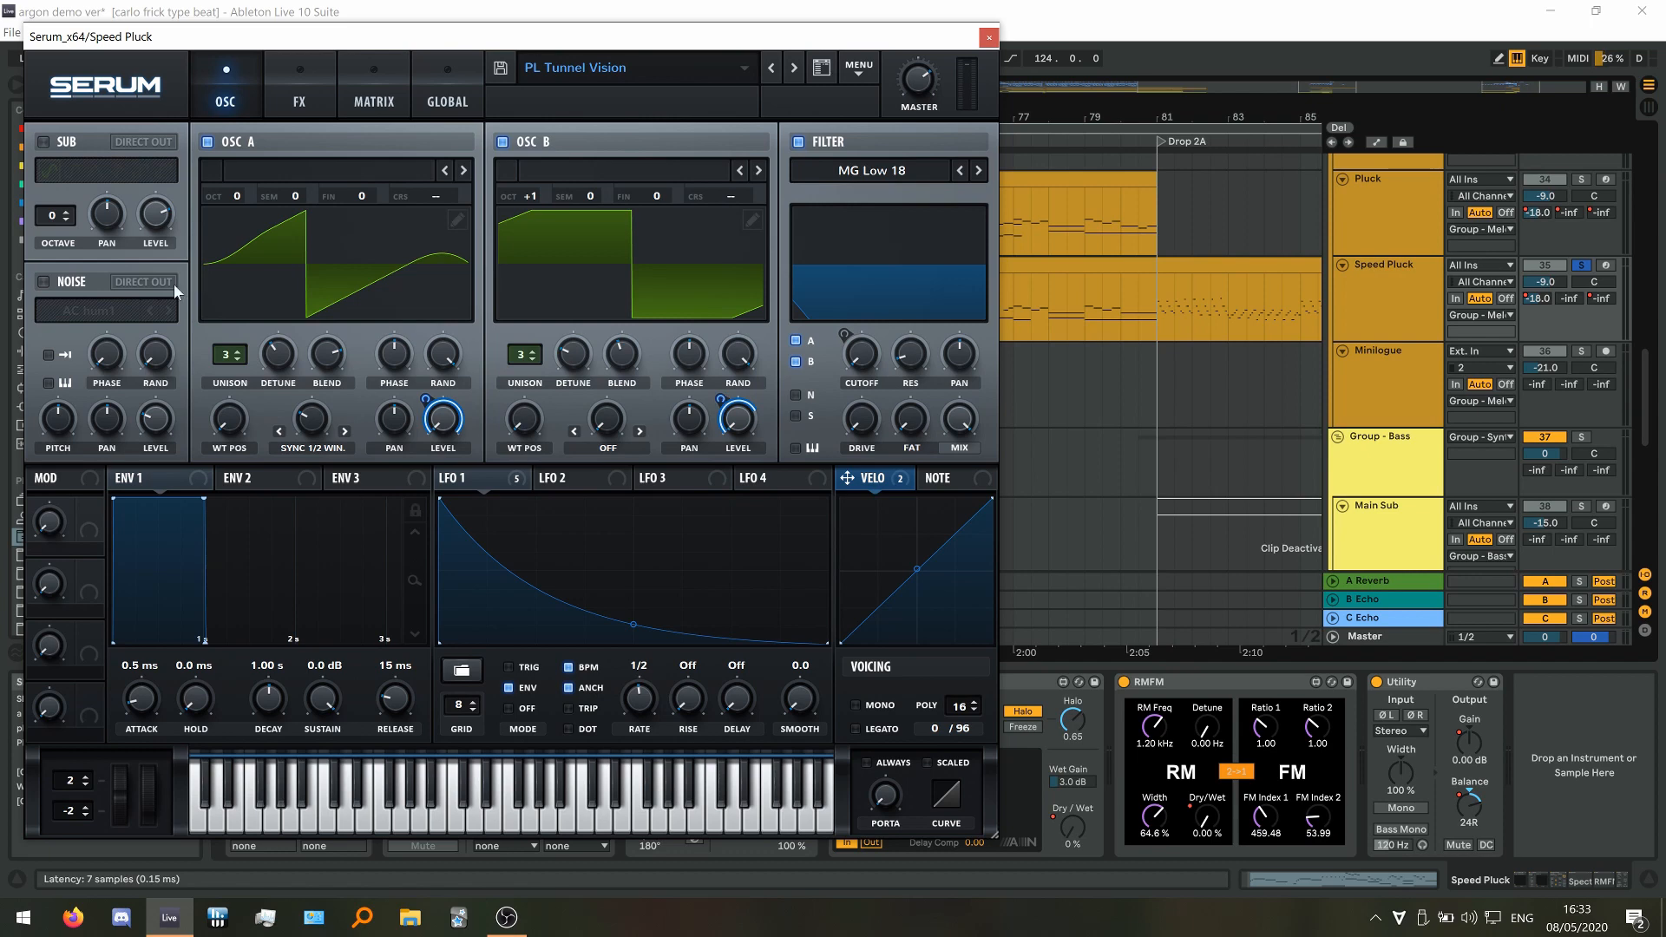
{"action": "left_click", "coordinate": [300, 87]}
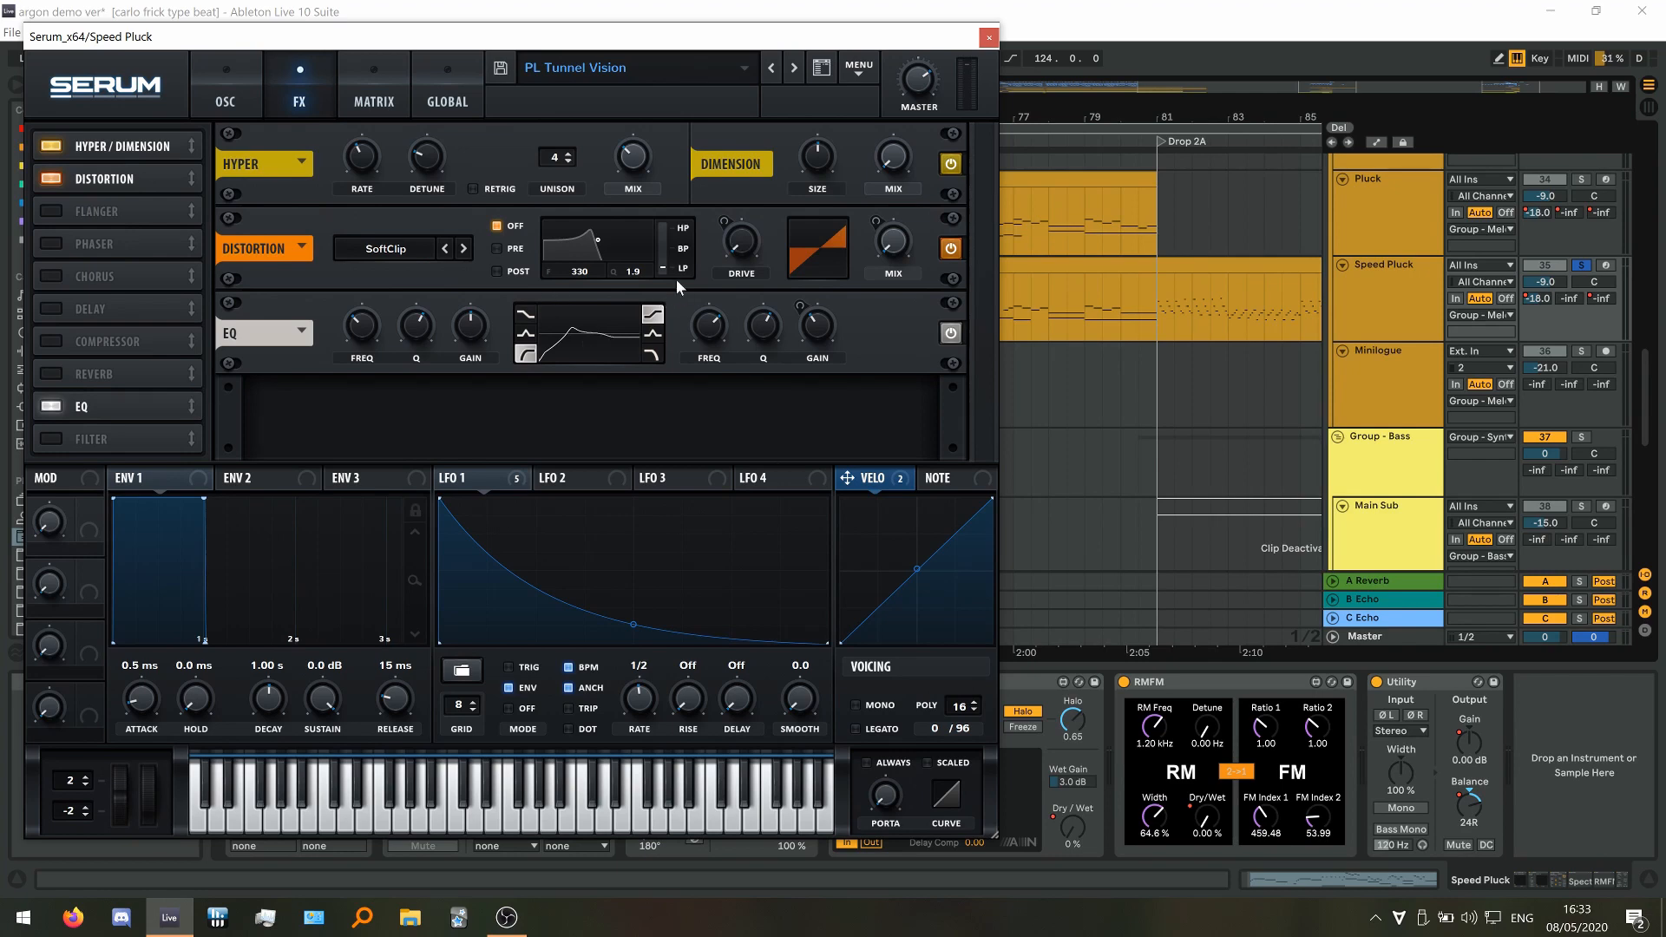
{"action": "left_click", "coordinate": [988, 36]}
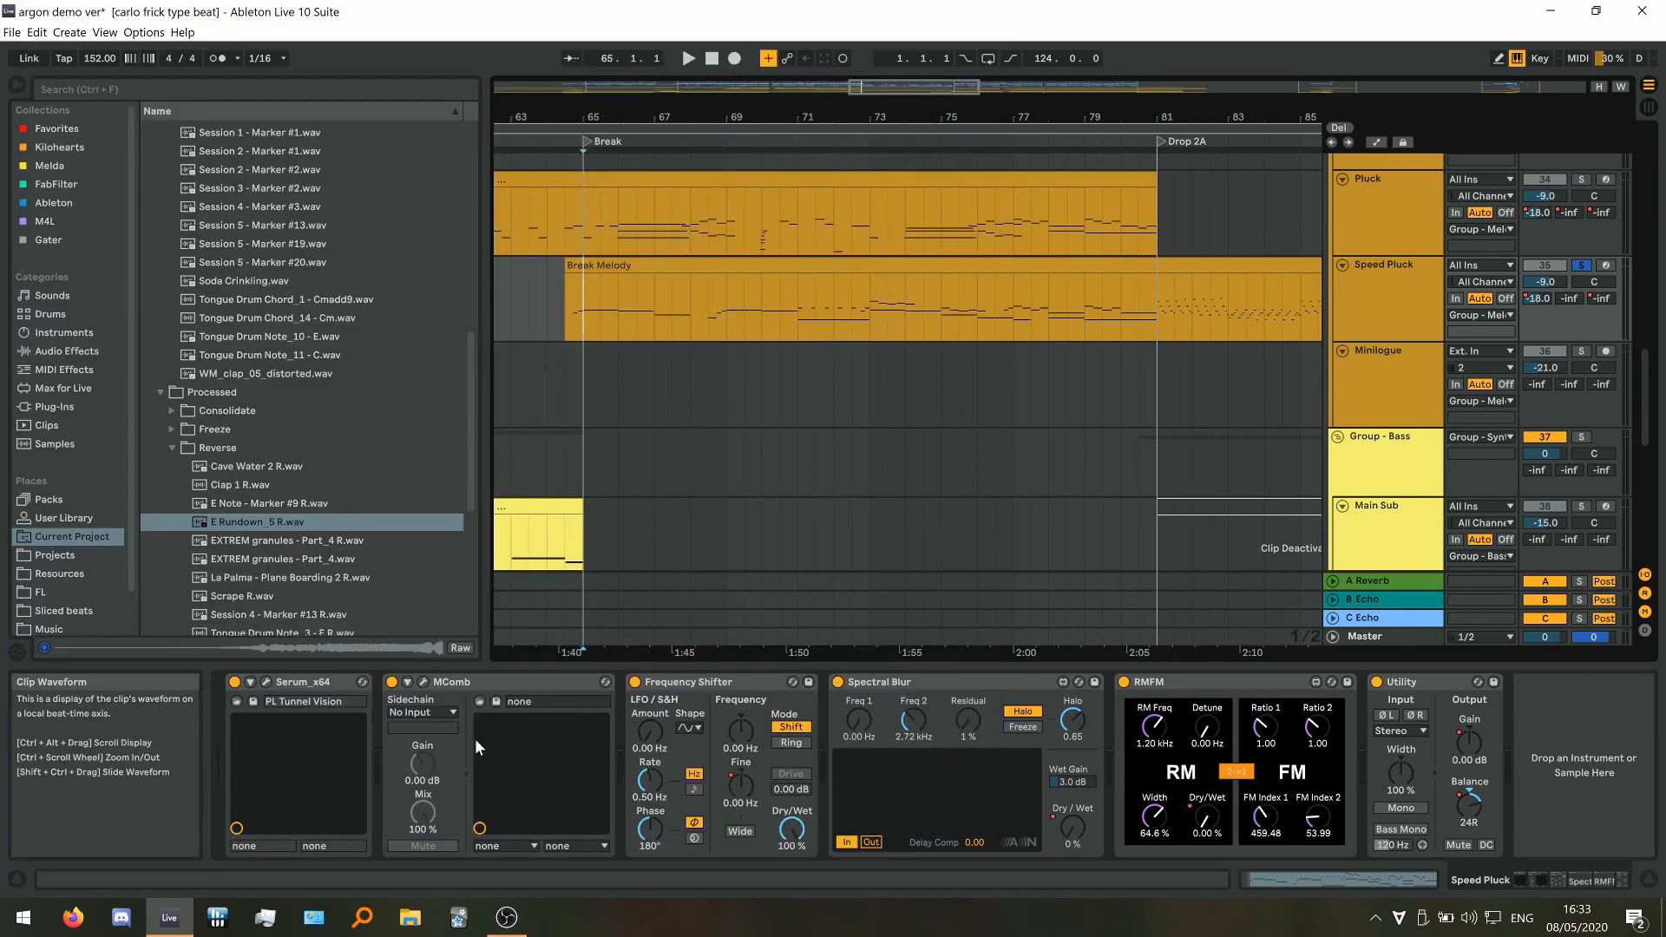
{"action": "left_click", "coordinate": [424, 682]}
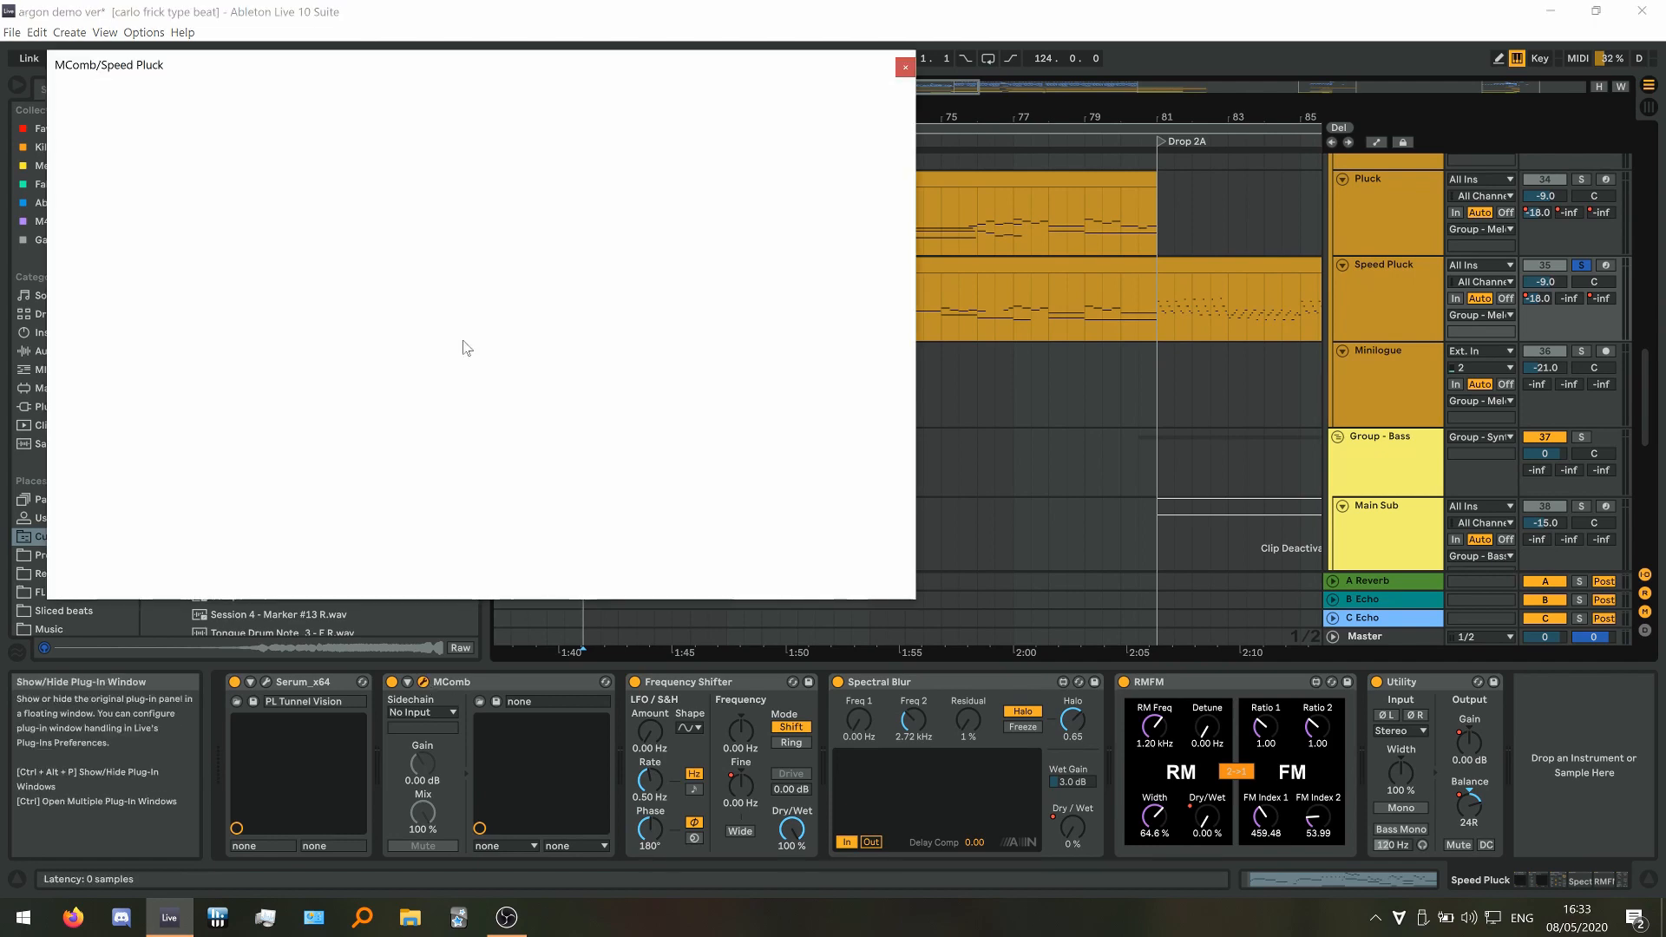
{"action": "left_click", "coordinate": [905, 66]}
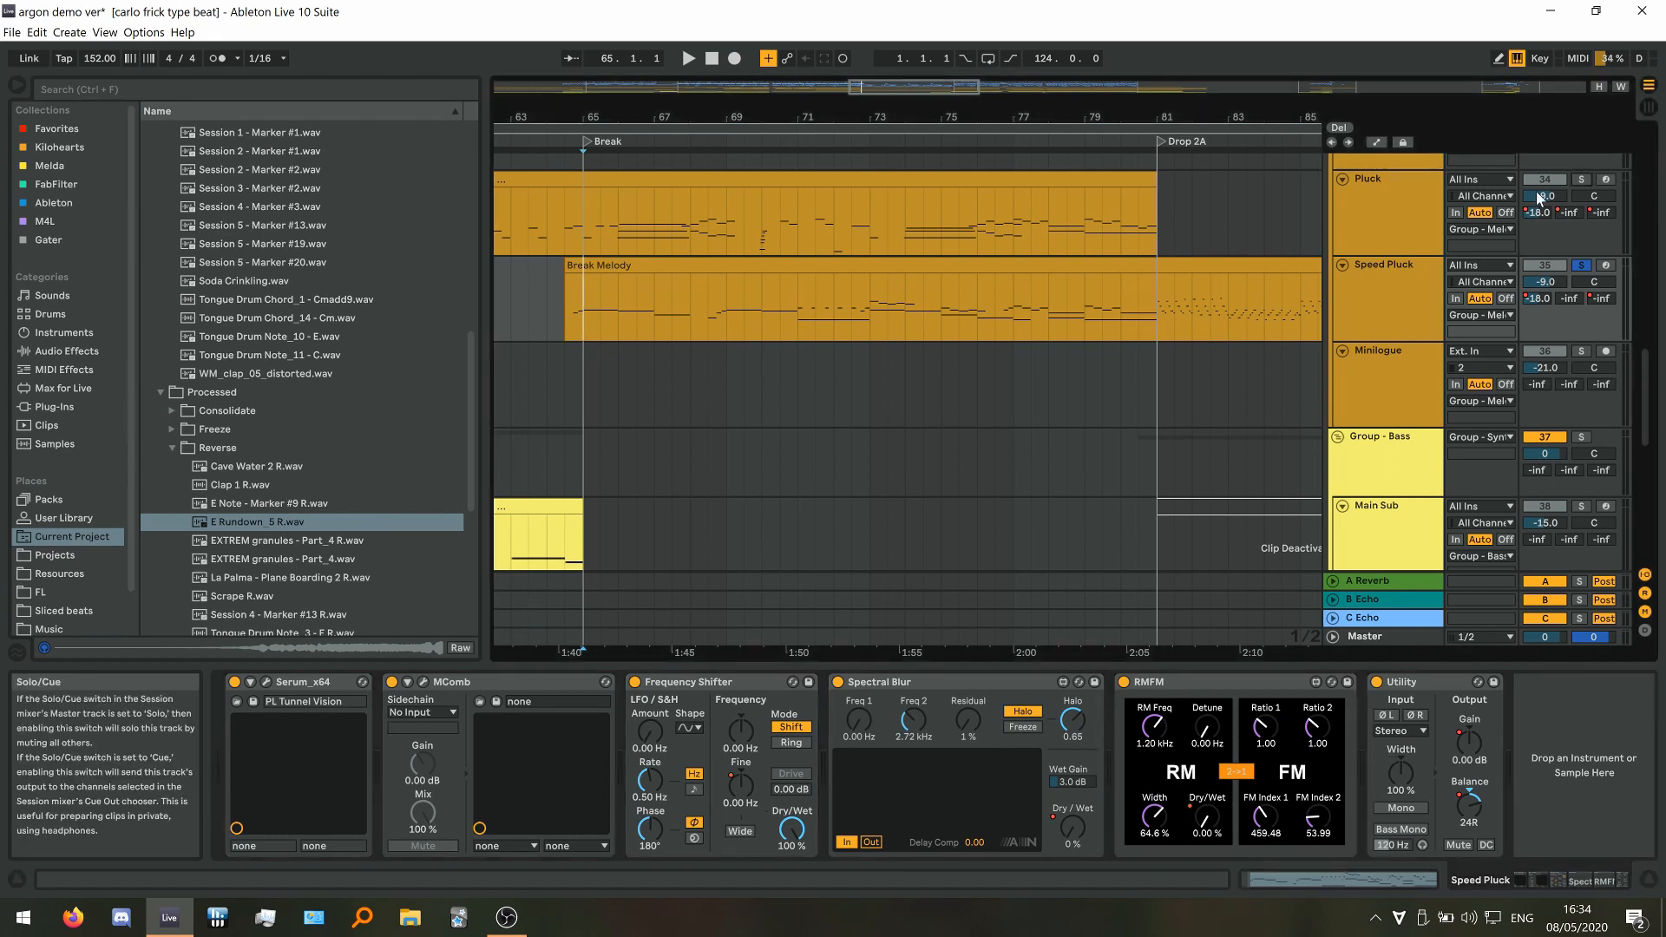
Solo the Pluck track together with Speed Pluck and play them from the Break at bar 65
{"action": "left_click", "coordinate": [1581, 178], "text": "ctrl"}
{"action": "scroll", "coordinate": [581, 247], "scroll_direction": "up", "scroll_amount": 3}
{"action": "left_click", "coordinate": [574, 248]}
{"action": "scroll", "coordinate": [572, 250], "scroll_direction": "down", "scroll_amount": 3}
{"action": "key", "text": "space"}
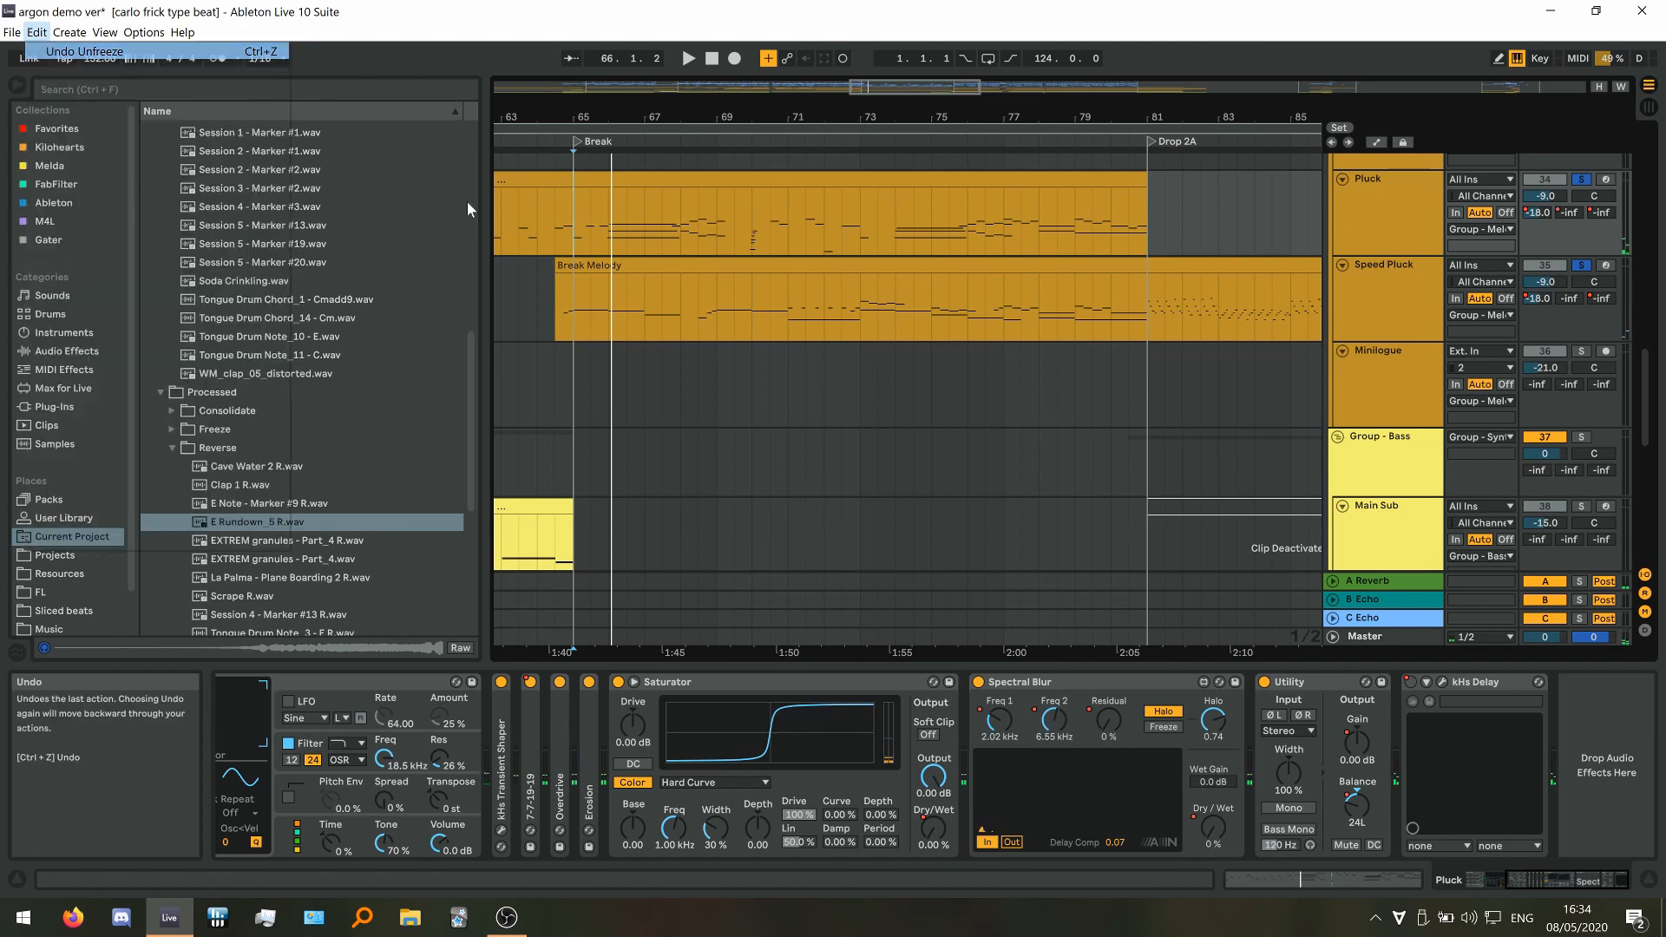
Undo the unfreezing of Speed Pluck and play both soloed plucks from bar 65 up to Drop 2A
{"action": "left_click", "coordinate": [580, 308]}
{"action": "left_click", "coordinate": [573, 215]}
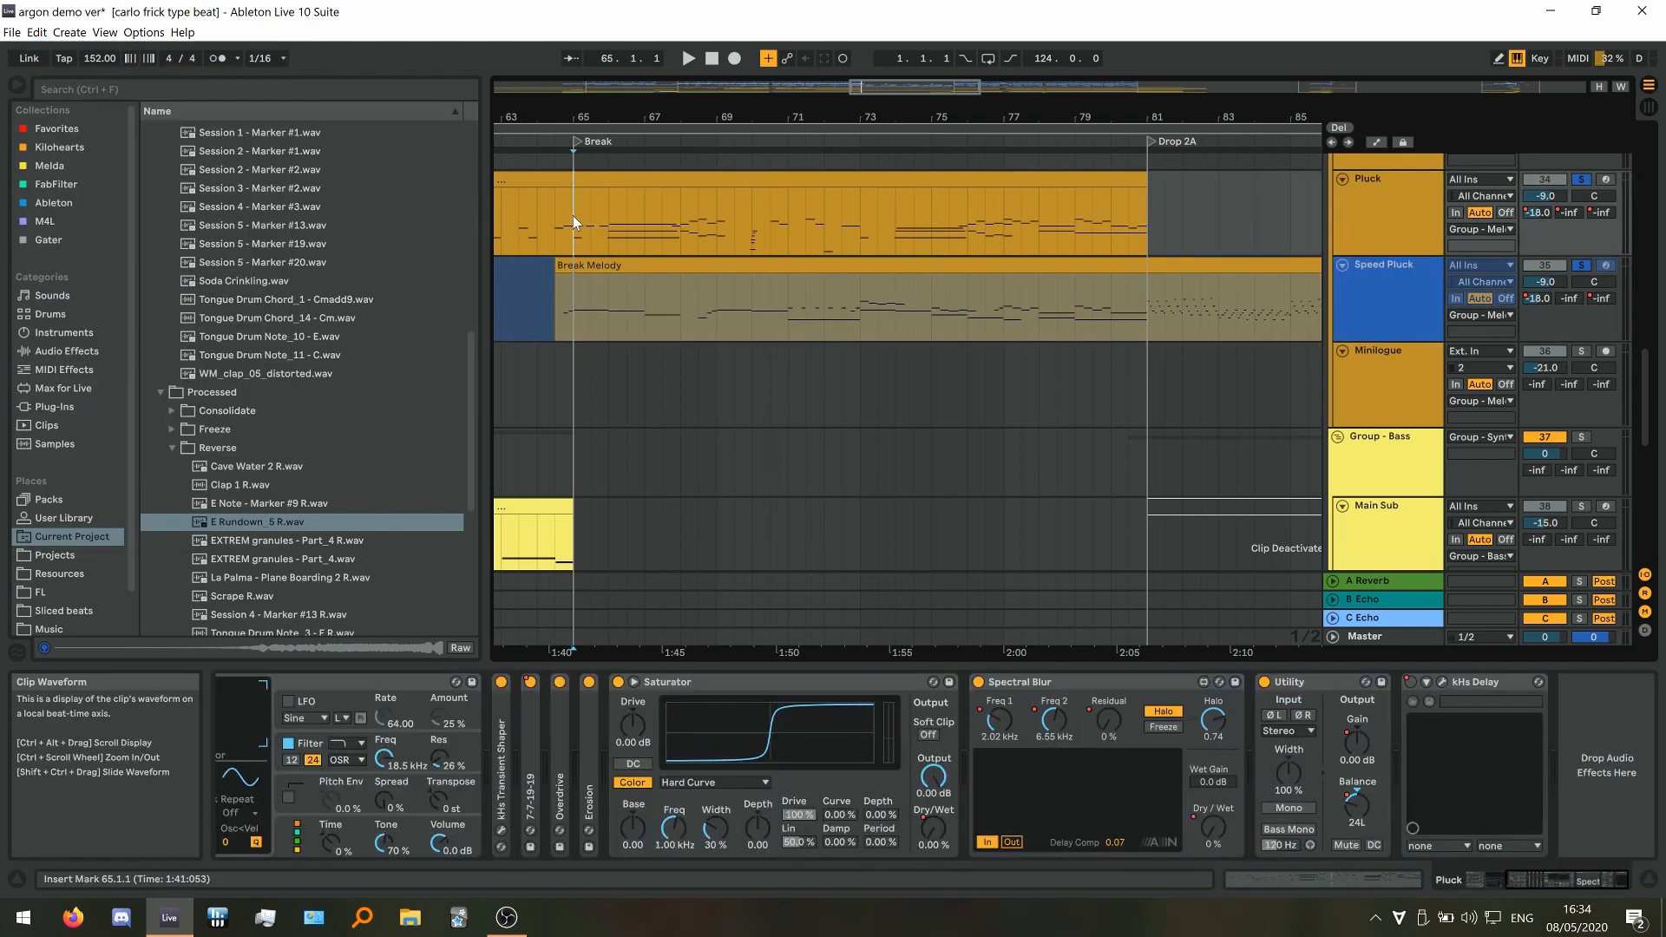
{"action": "key", "text": "space"}
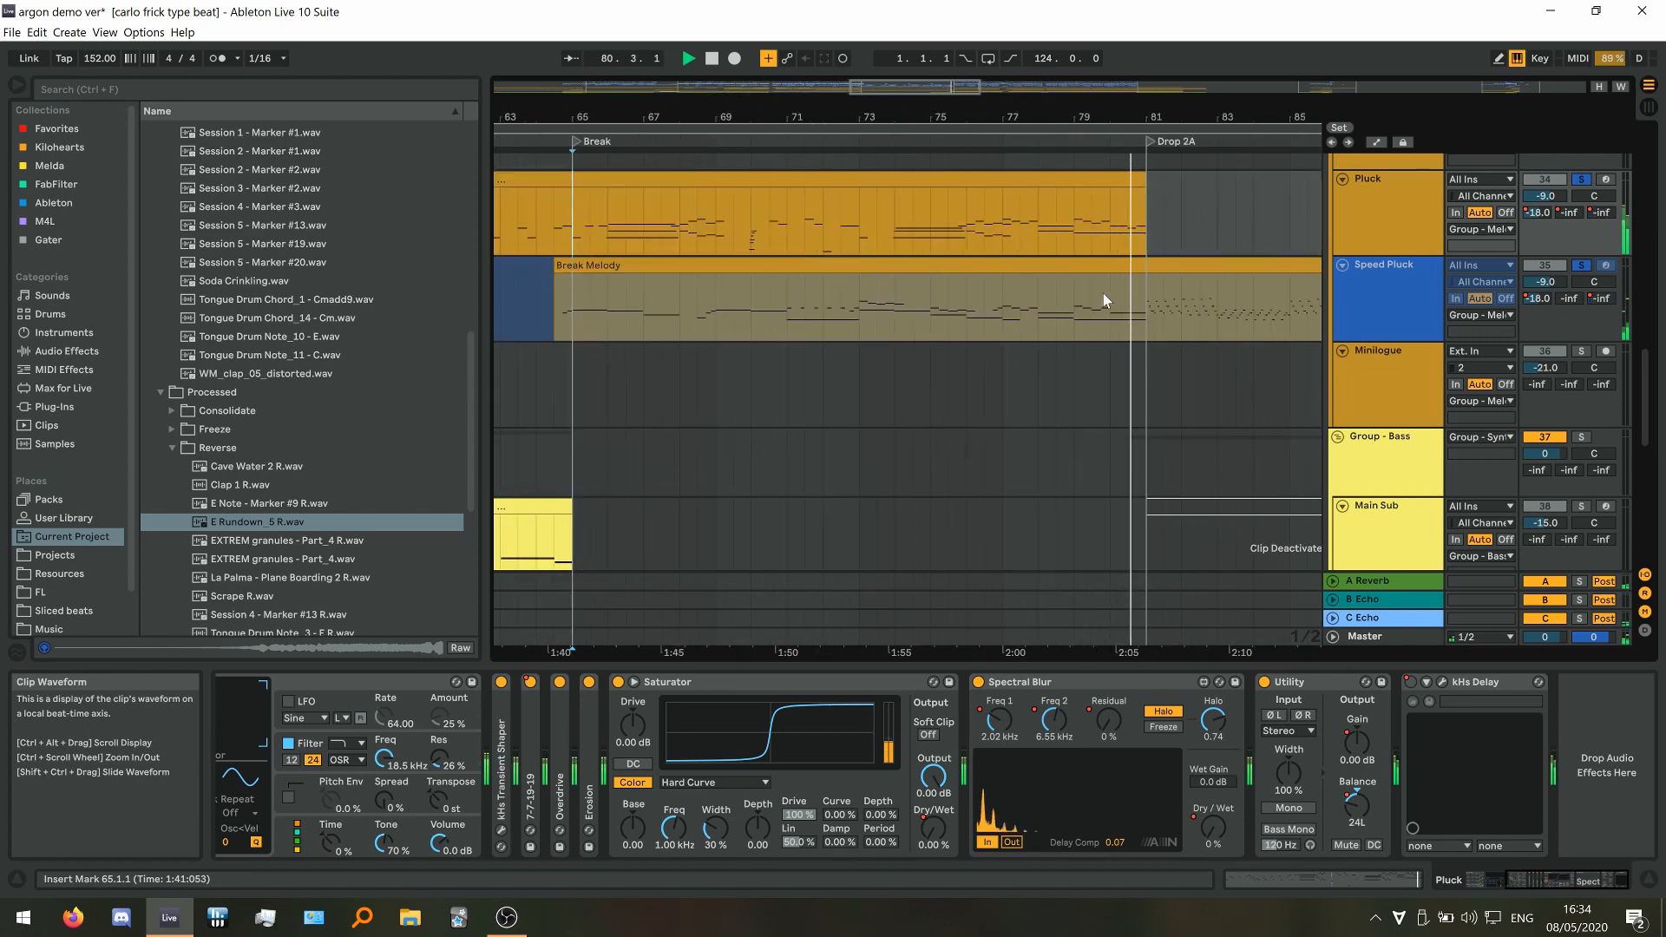
{"action": "key", "text": "space"}
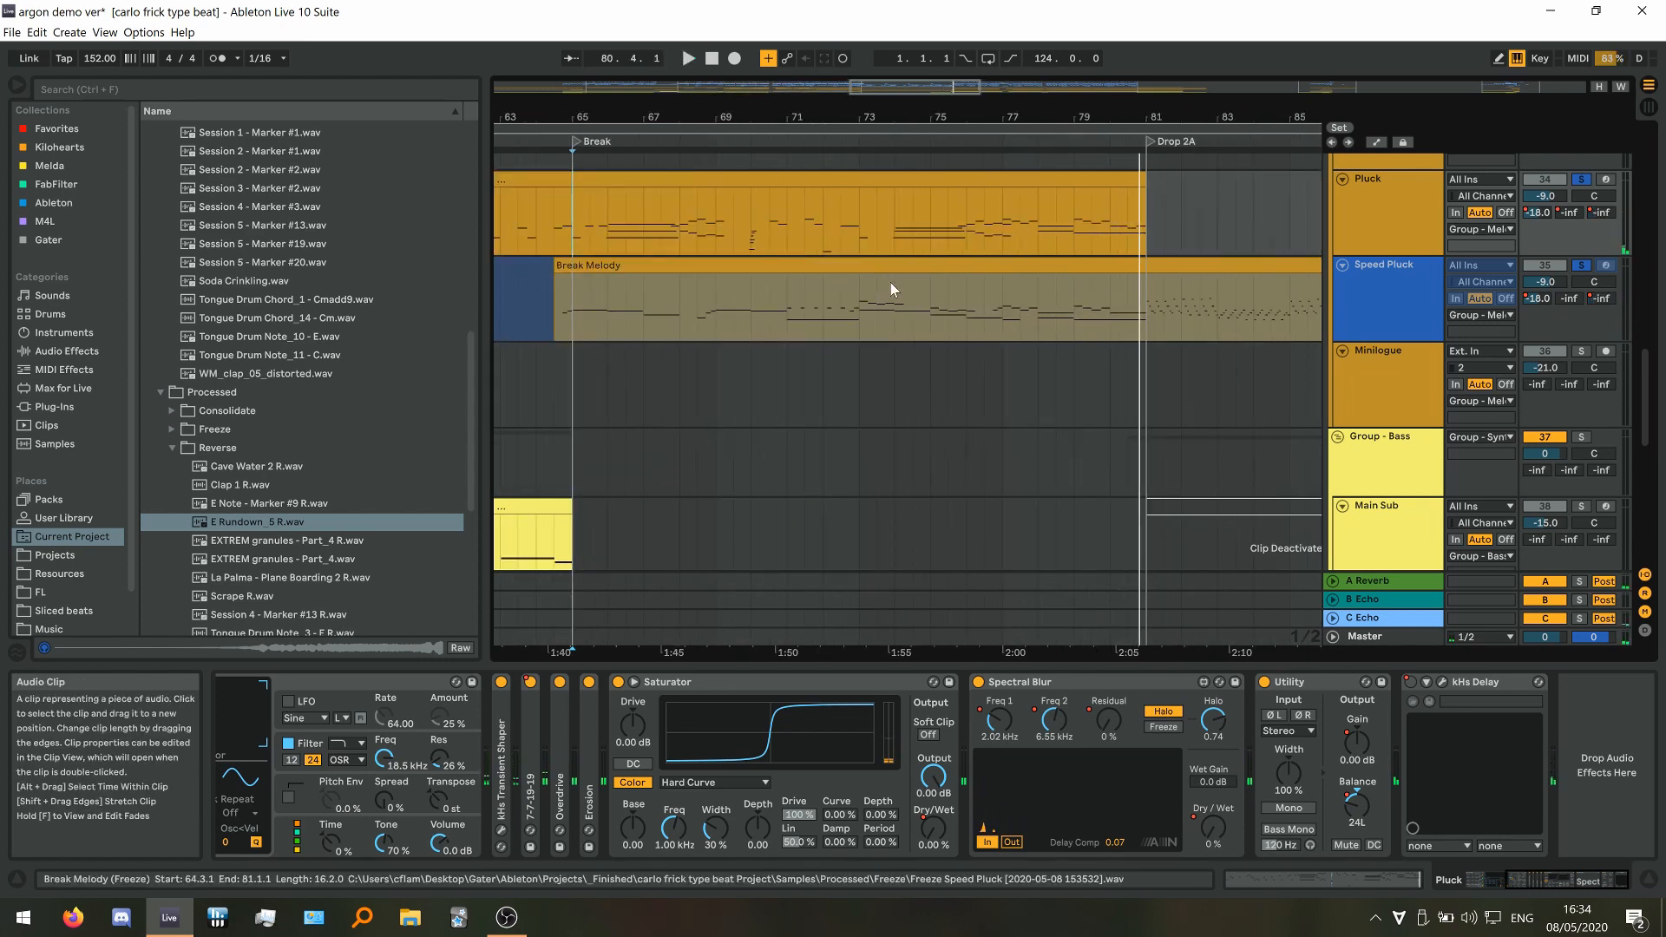
Open the Darkmind Pad's first clip, before Drop 1A, in an enlarged clip view to examine its notes
{"action": "scroll", "coordinate": [892, 283], "scroll_direction": "down", "scroll_amount": 5}
{"action": "scroll", "coordinate": [538, 295], "scroll_direction": "up", "scroll_amount": 3}
{"action": "scroll", "coordinate": [528, 293], "scroll_direction": "up", "scroll_amount": 5}
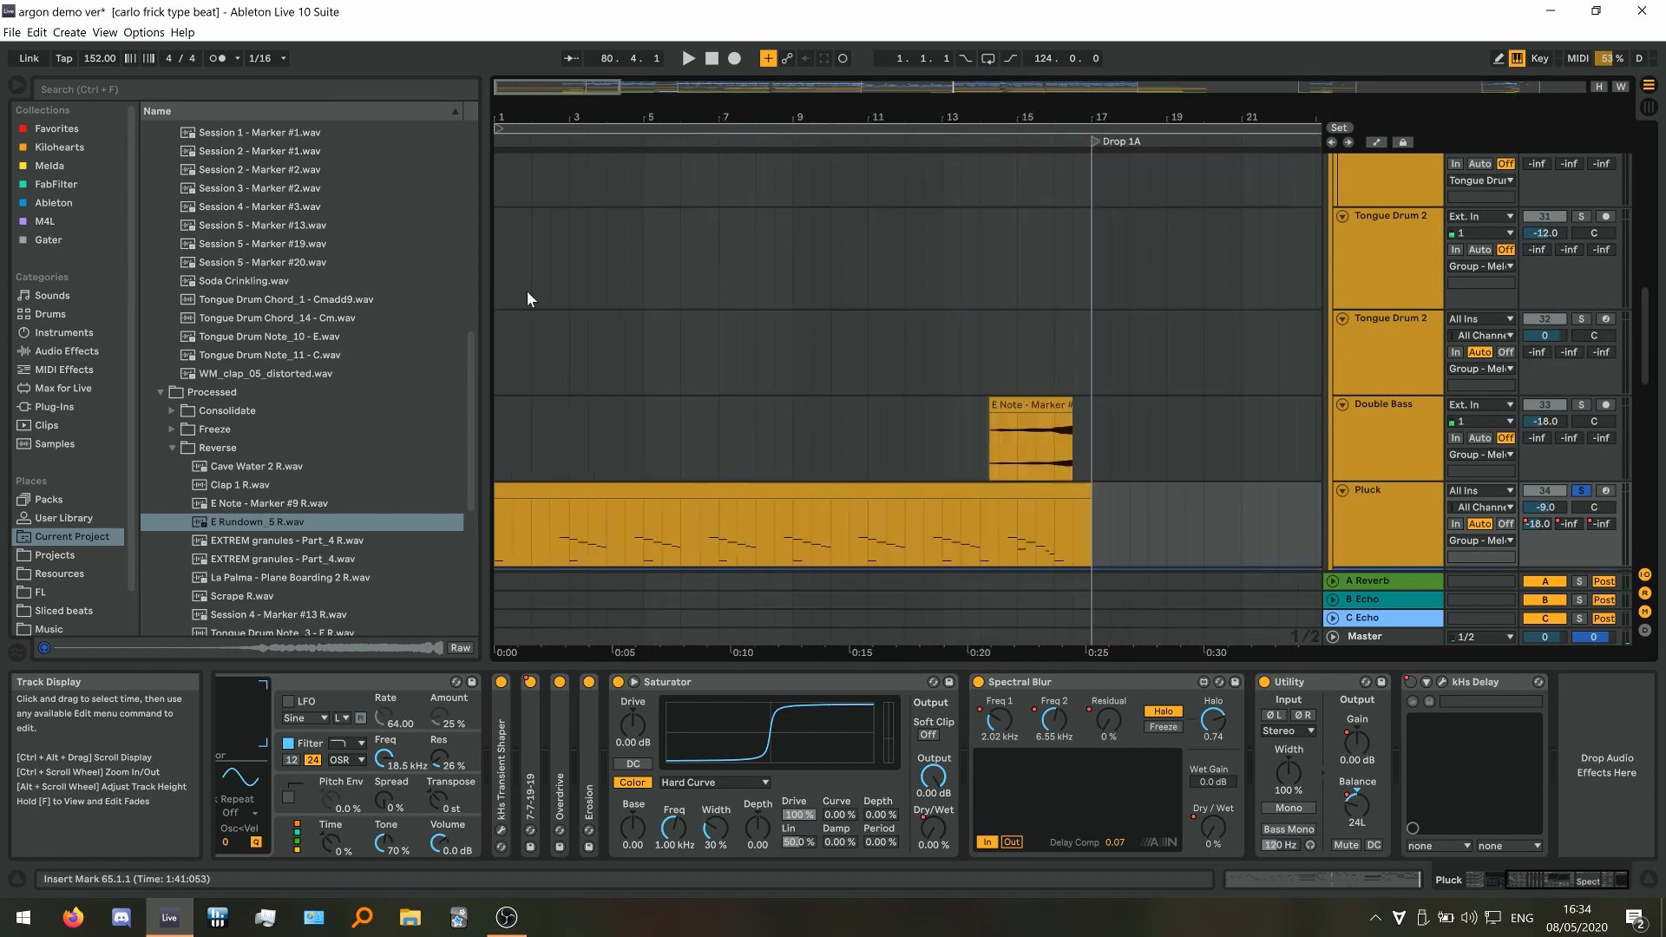
{"action": "scroll", "coordinate": [556, 295], "scroll_direction": "up", "scroll_amount": 4}
{"action": "scroll", "coordinate": [607, 291], "scroll_direction": "down", "scroll_amount": 3}
{"action": "scroll", "coordinate": [607, 287], "scroll_direction": "up", "scroll_amount": 1}
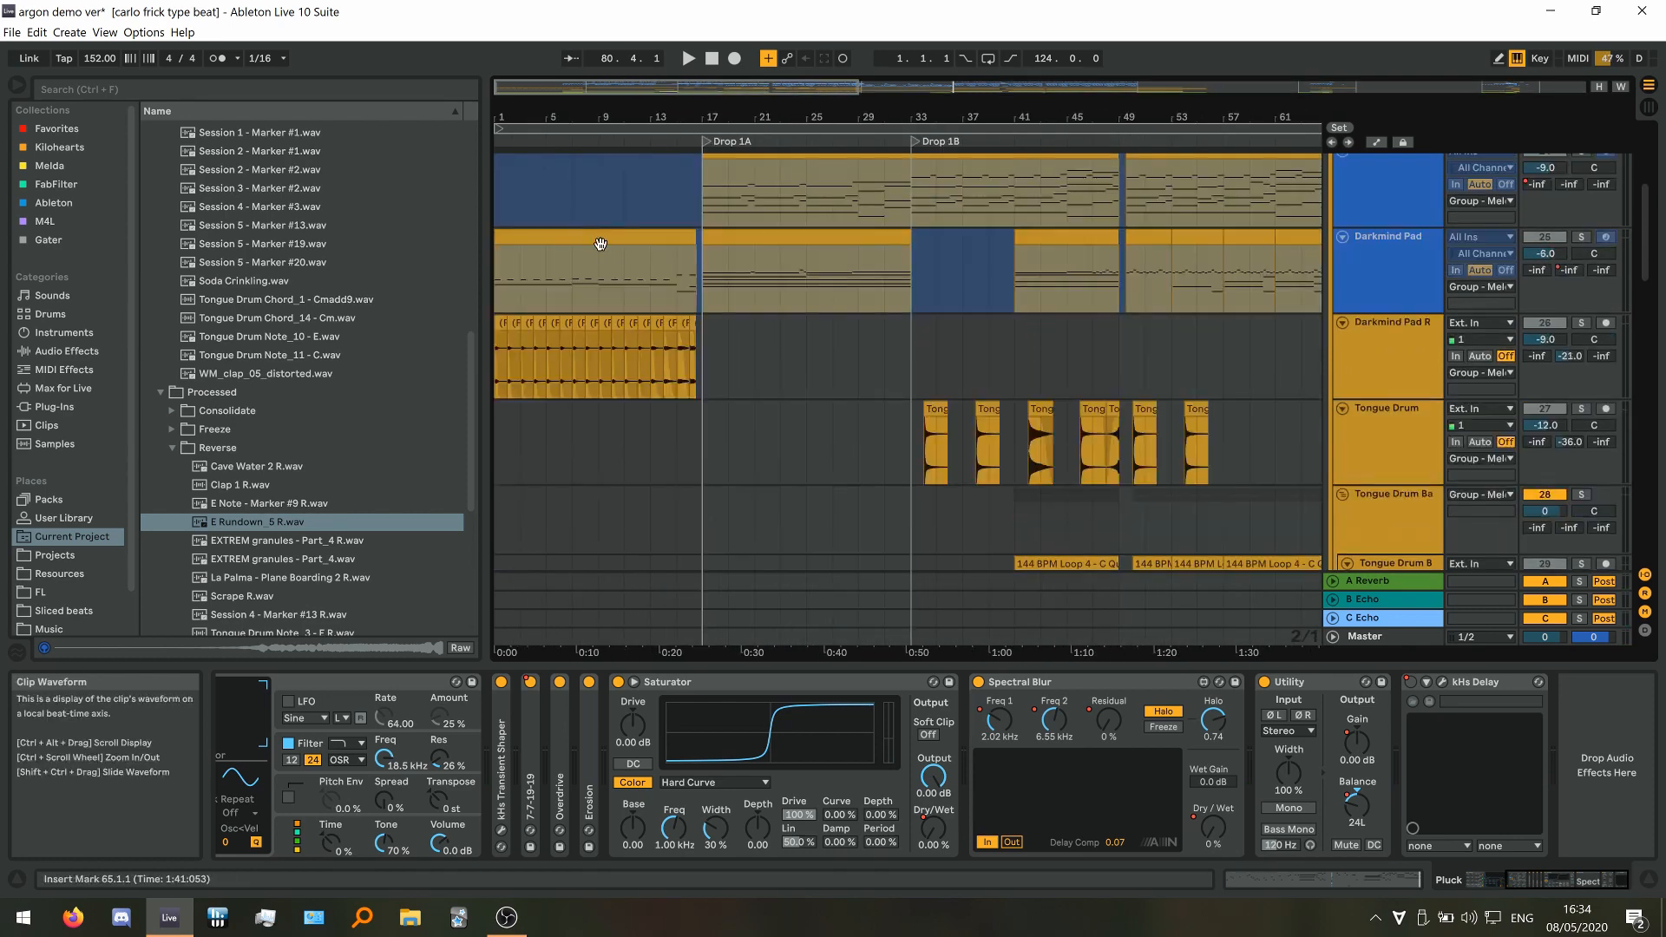
{"action": "left_click", "coordinate": [597, 241]}
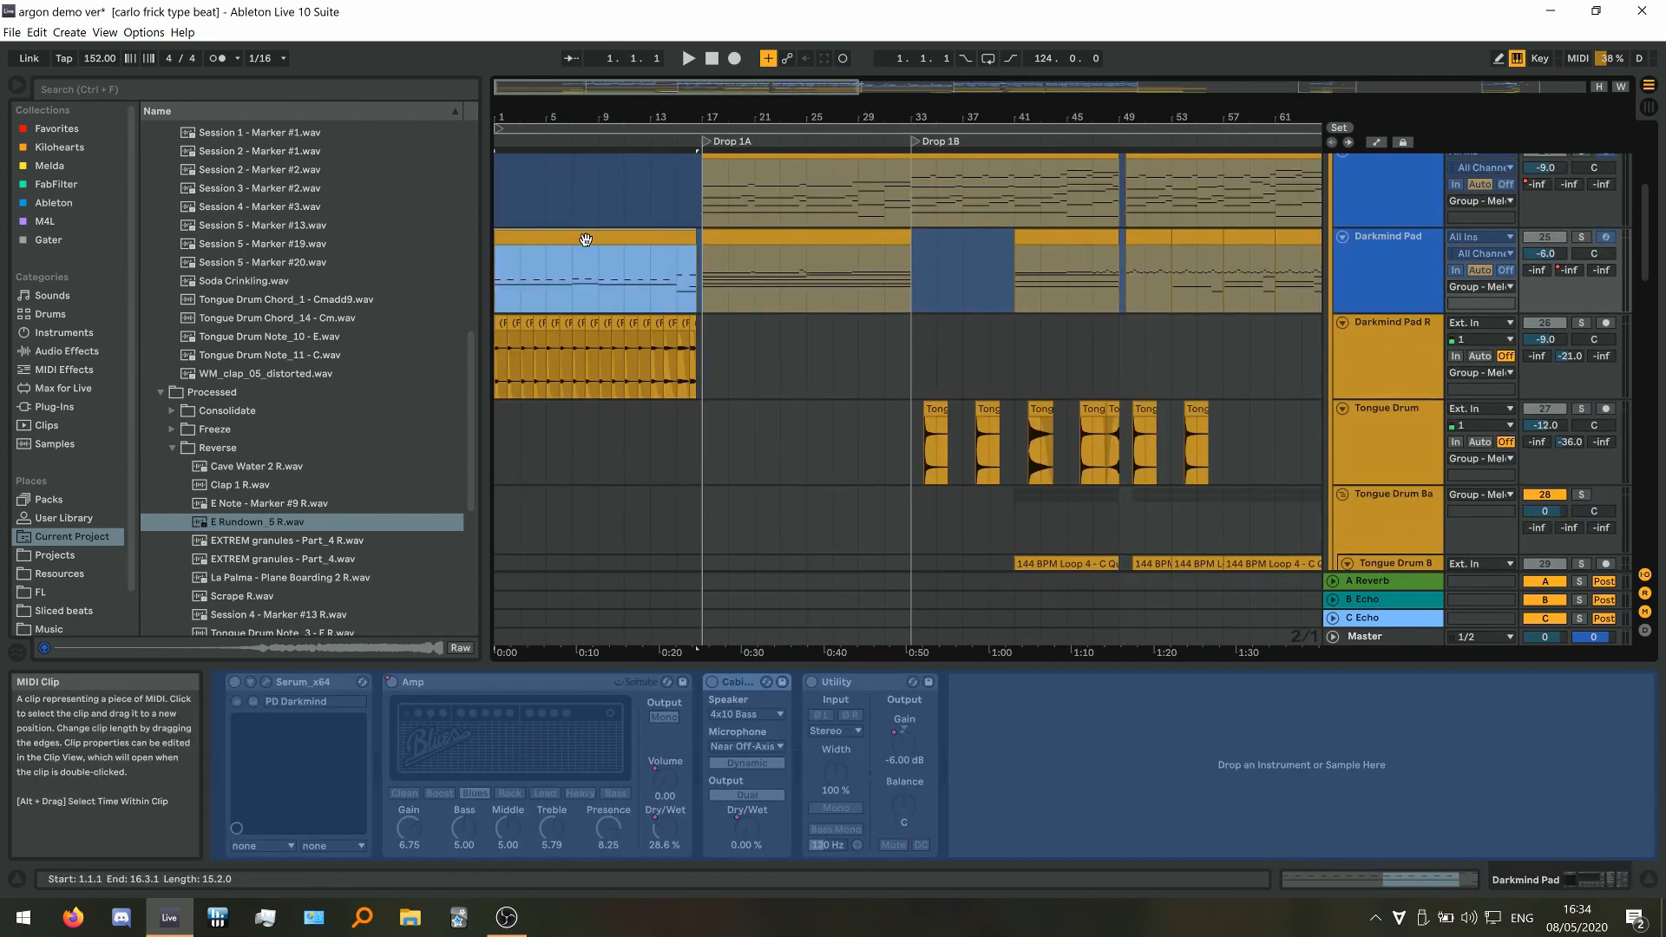
{"action": "double_click", "coordinate": [586, 239]}
{"action": "left_click_drag", "start_coordinate": [628, 663], "coordinate": [707, 135]}
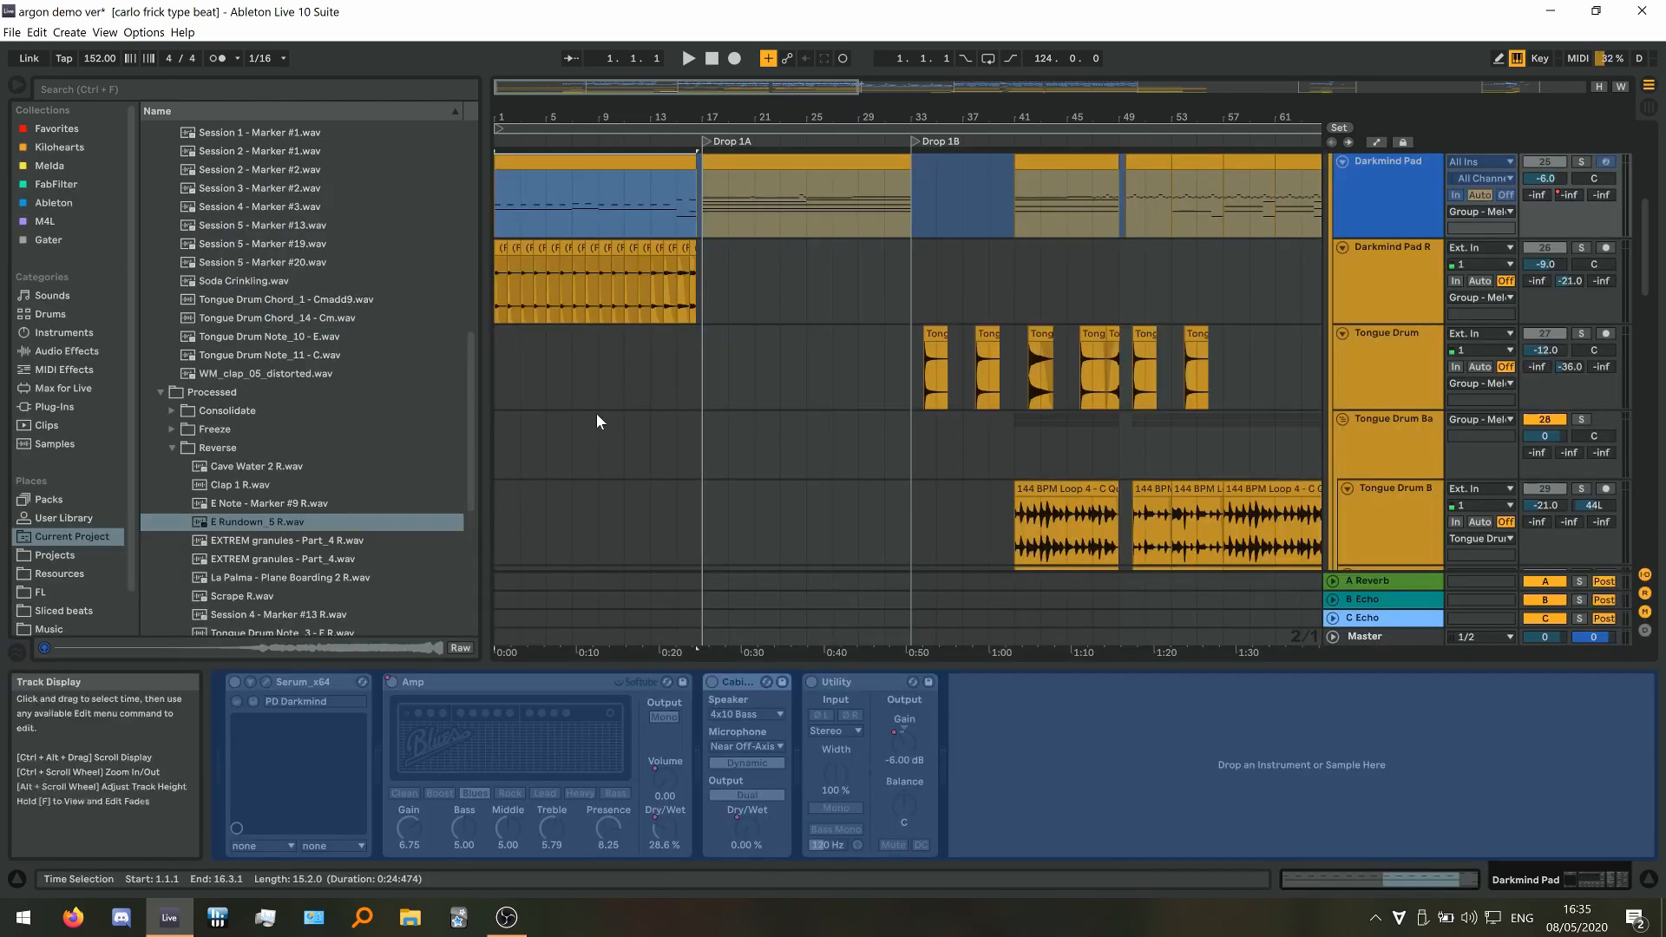
View the notes of Speed Pluck's Break Melody clip in the piano roll and return to the track's device chain
{"action": "key", "text": "minus"}
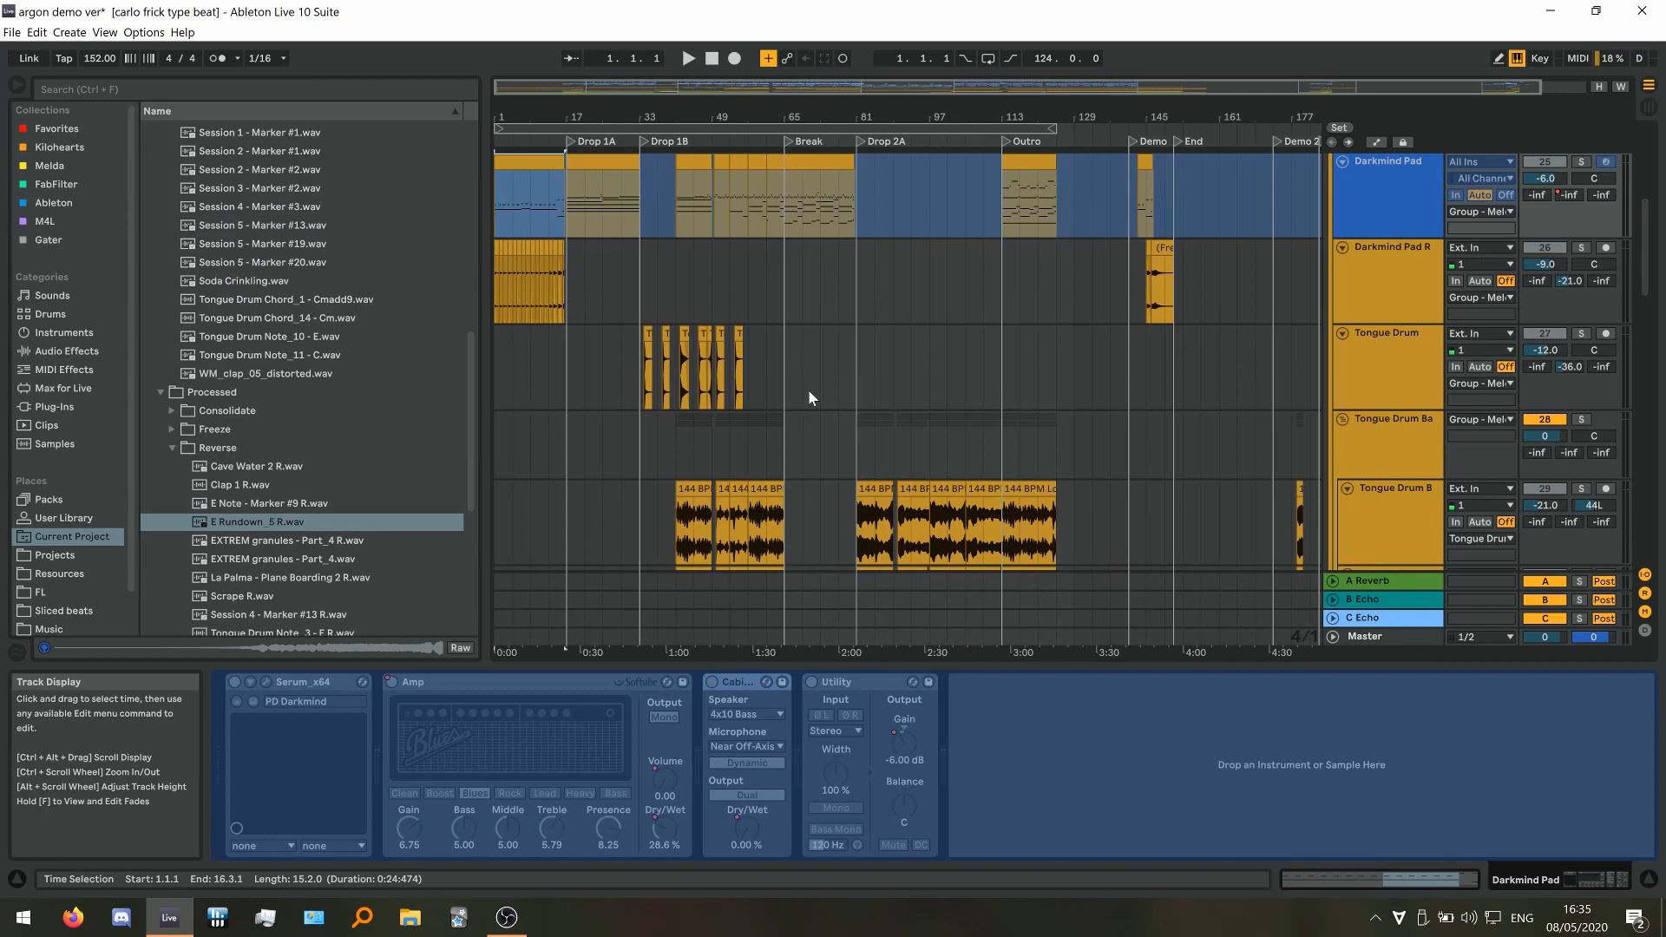
{"action": "scroll", "coordinate": [809, 398], "scroll_direction": "up", "scroll_amount": 3}
{"action": "scroll", "coordinate": [809, 397], "scroll_direction": "down", "scroll_amount": 8}
{"action": "scroll", "coordinate": [899, 395], "scroll_direction": "up", "scroll_amount": 3}
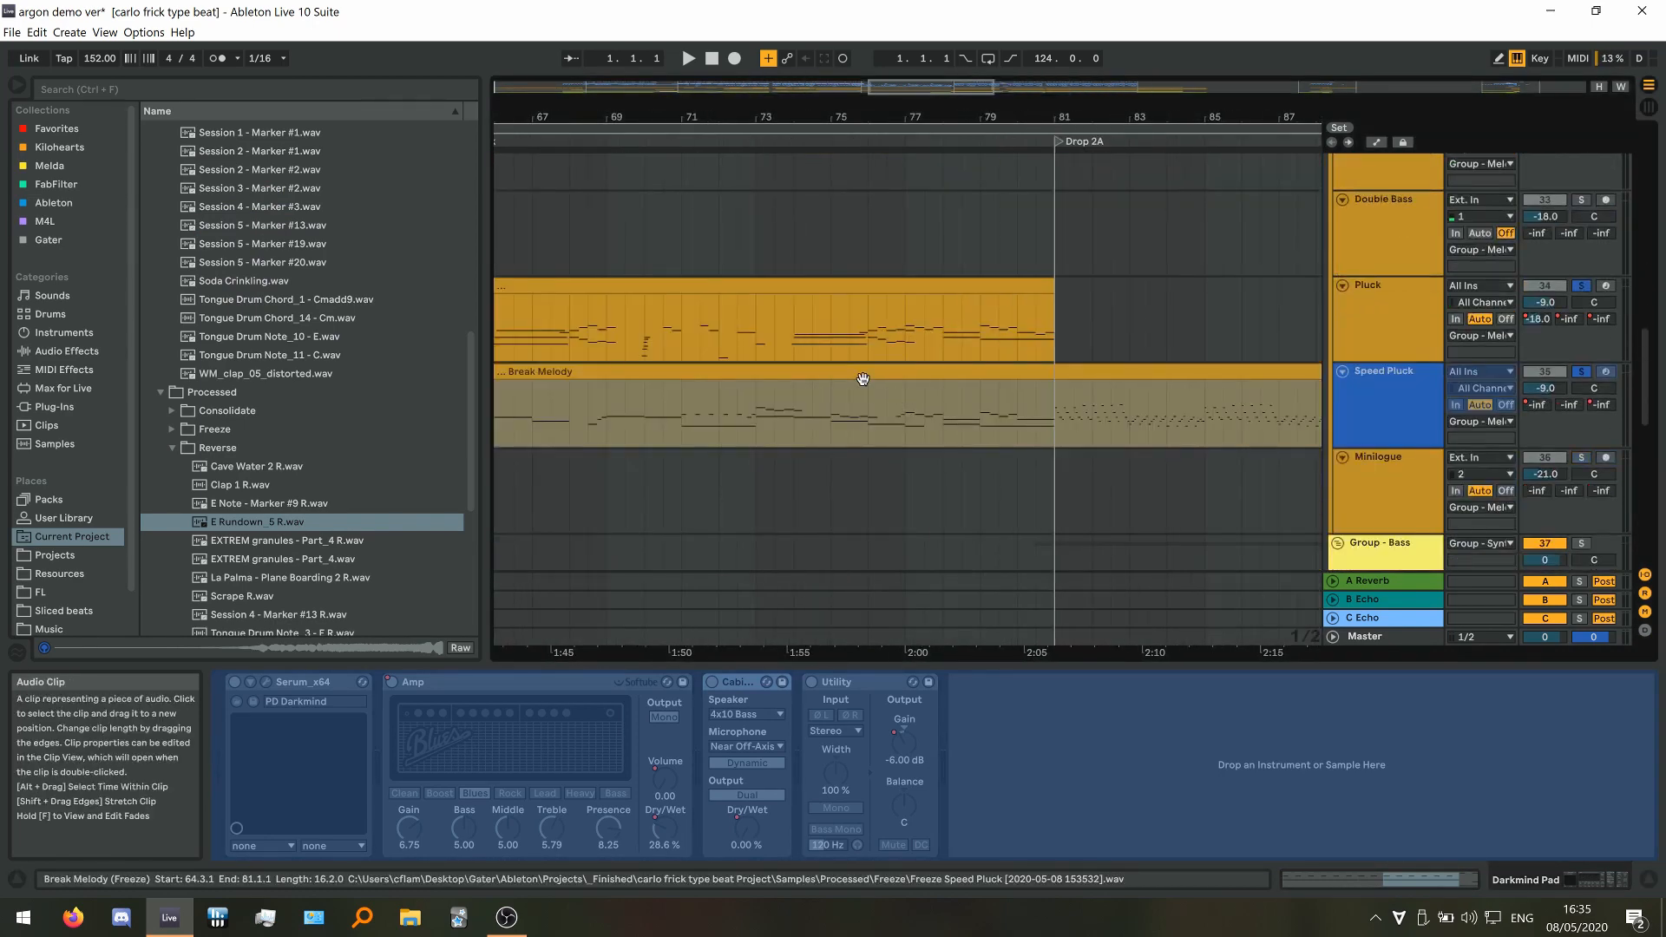
{"action": "left_click", "coordinate": [863, 379]}
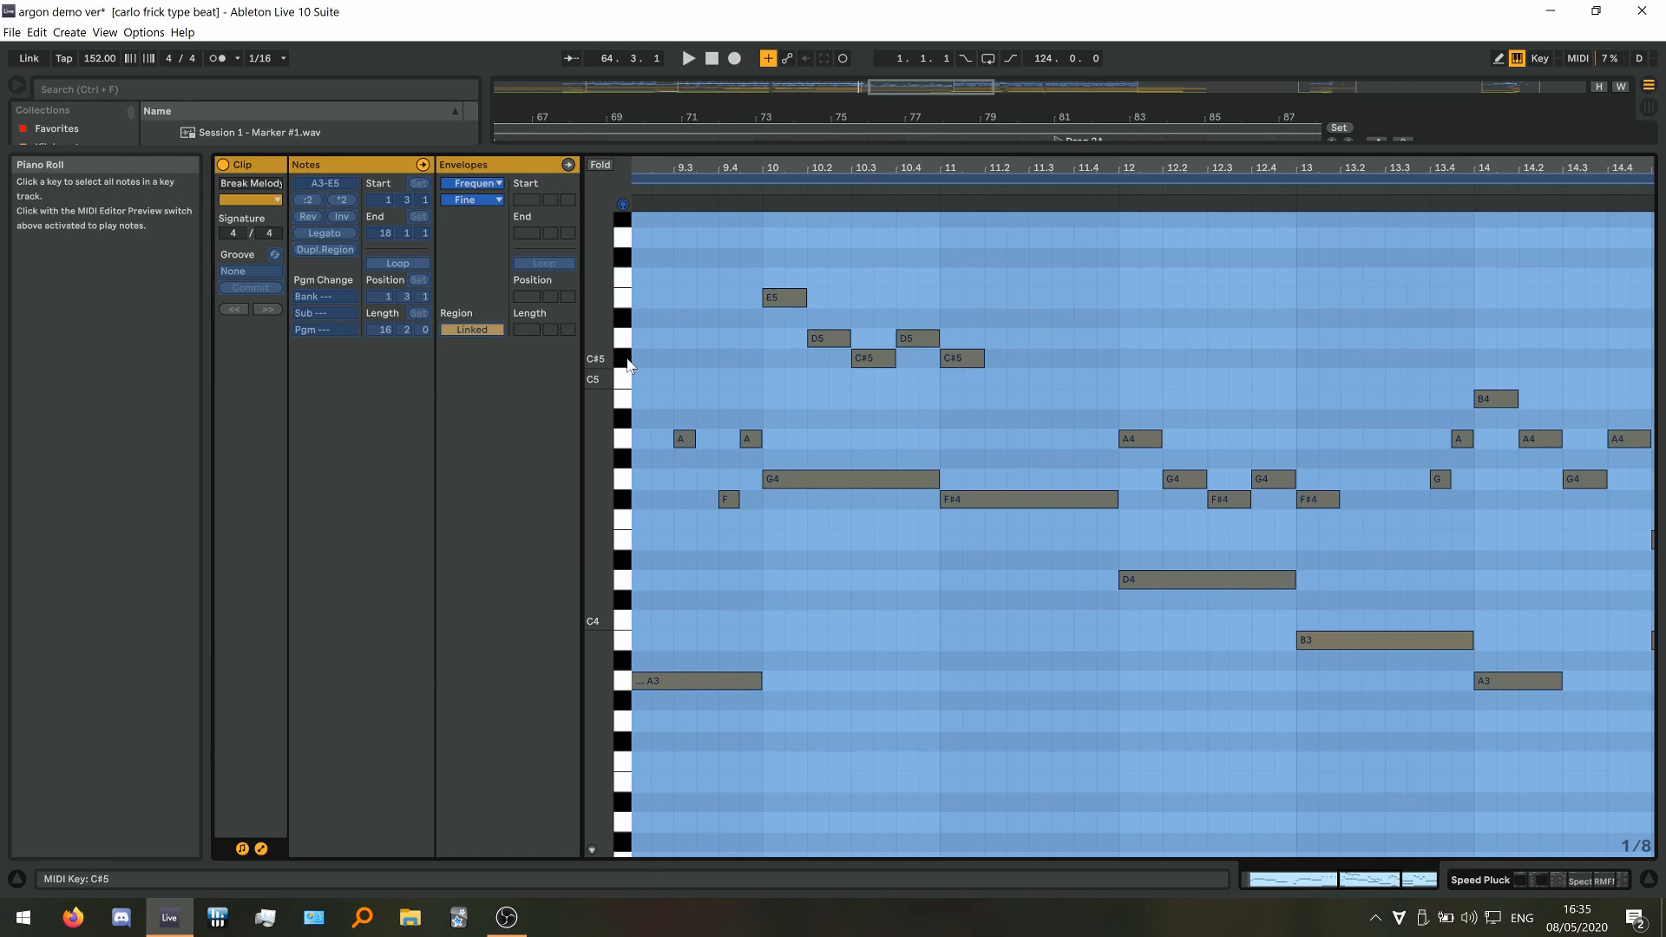
{"action": "key", "text": "shift+Tab"}
{"action": "scroll", "coordinate": [1055, 451], "scroll_direction": "down", "scroll_amount": 3}
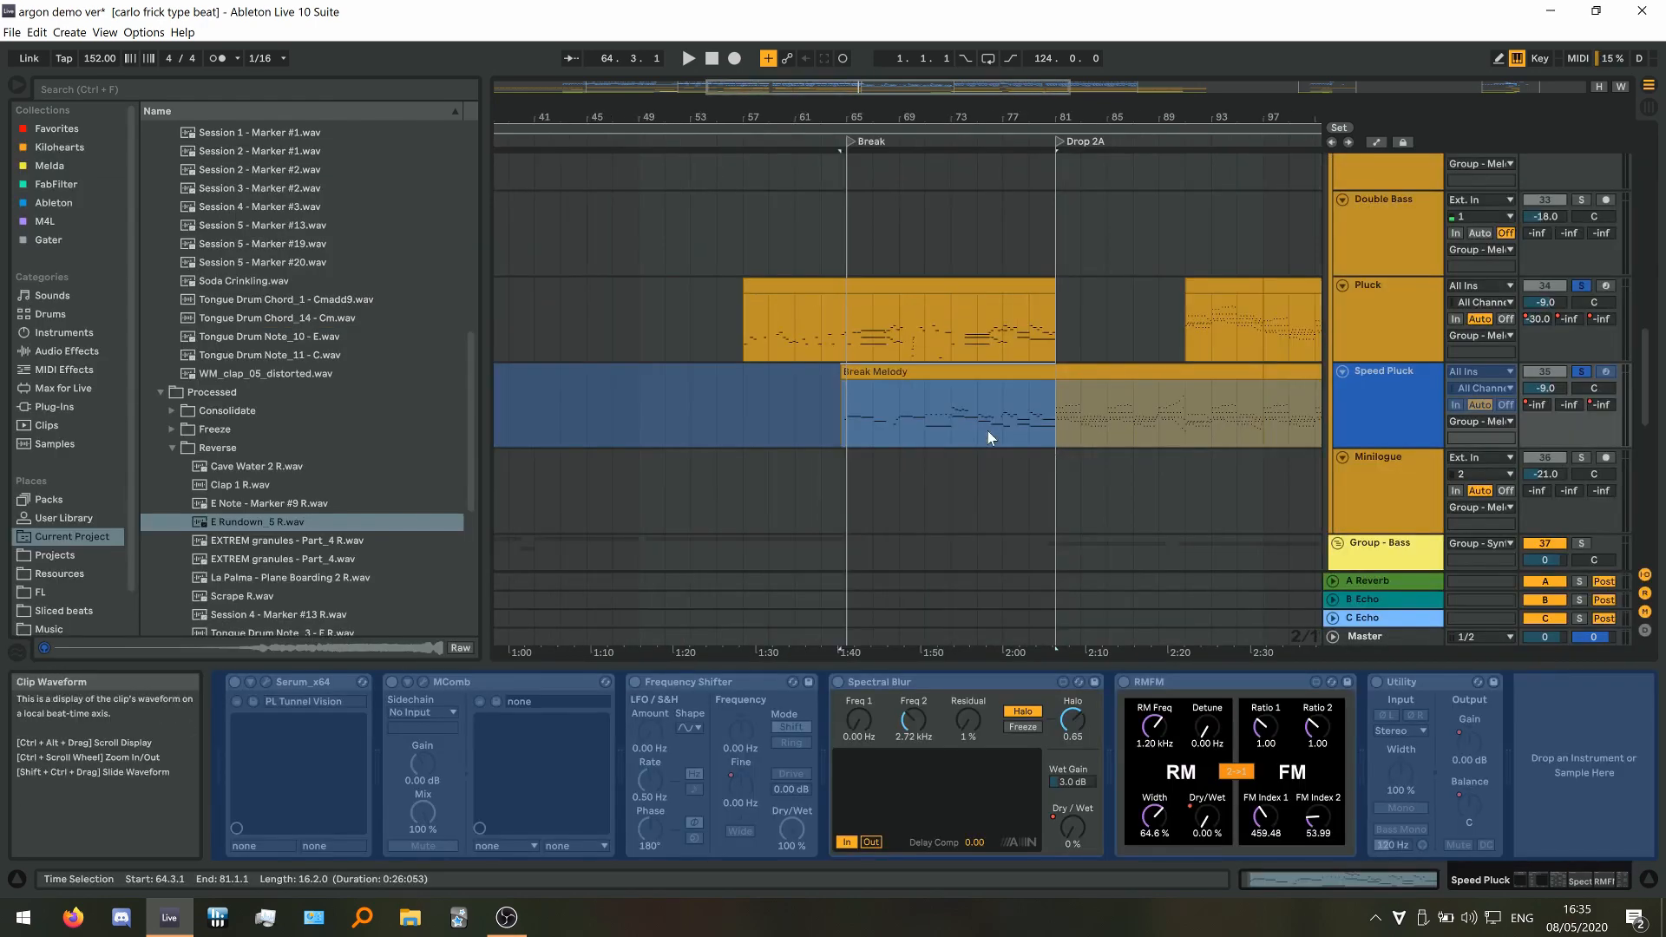
Solo the Darkmind Pad track and play it from the Break at bar 65
{"action": "scroll", "coordinate": [988, 430], "scroll_direction": "up", "scroll_amount": 10}
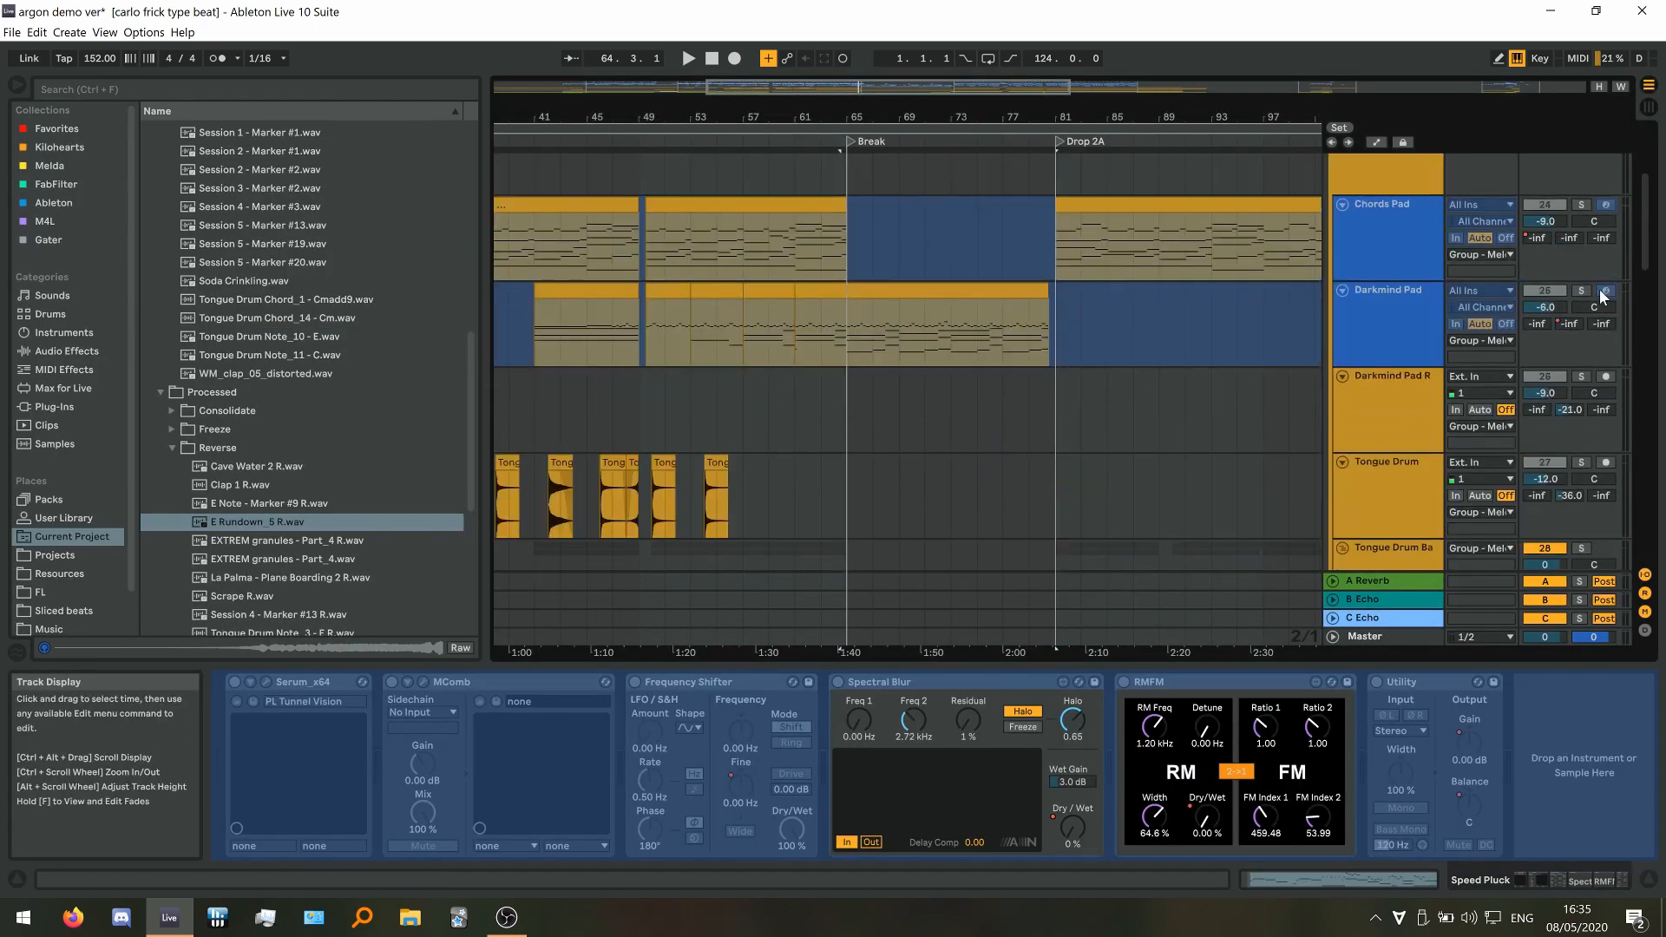
{"action": "left_click", "coordinate": [841, 322]}
{"action": "left_click_drag", "start_coordinate": [800, 334], "coordinate": [874, 339]}
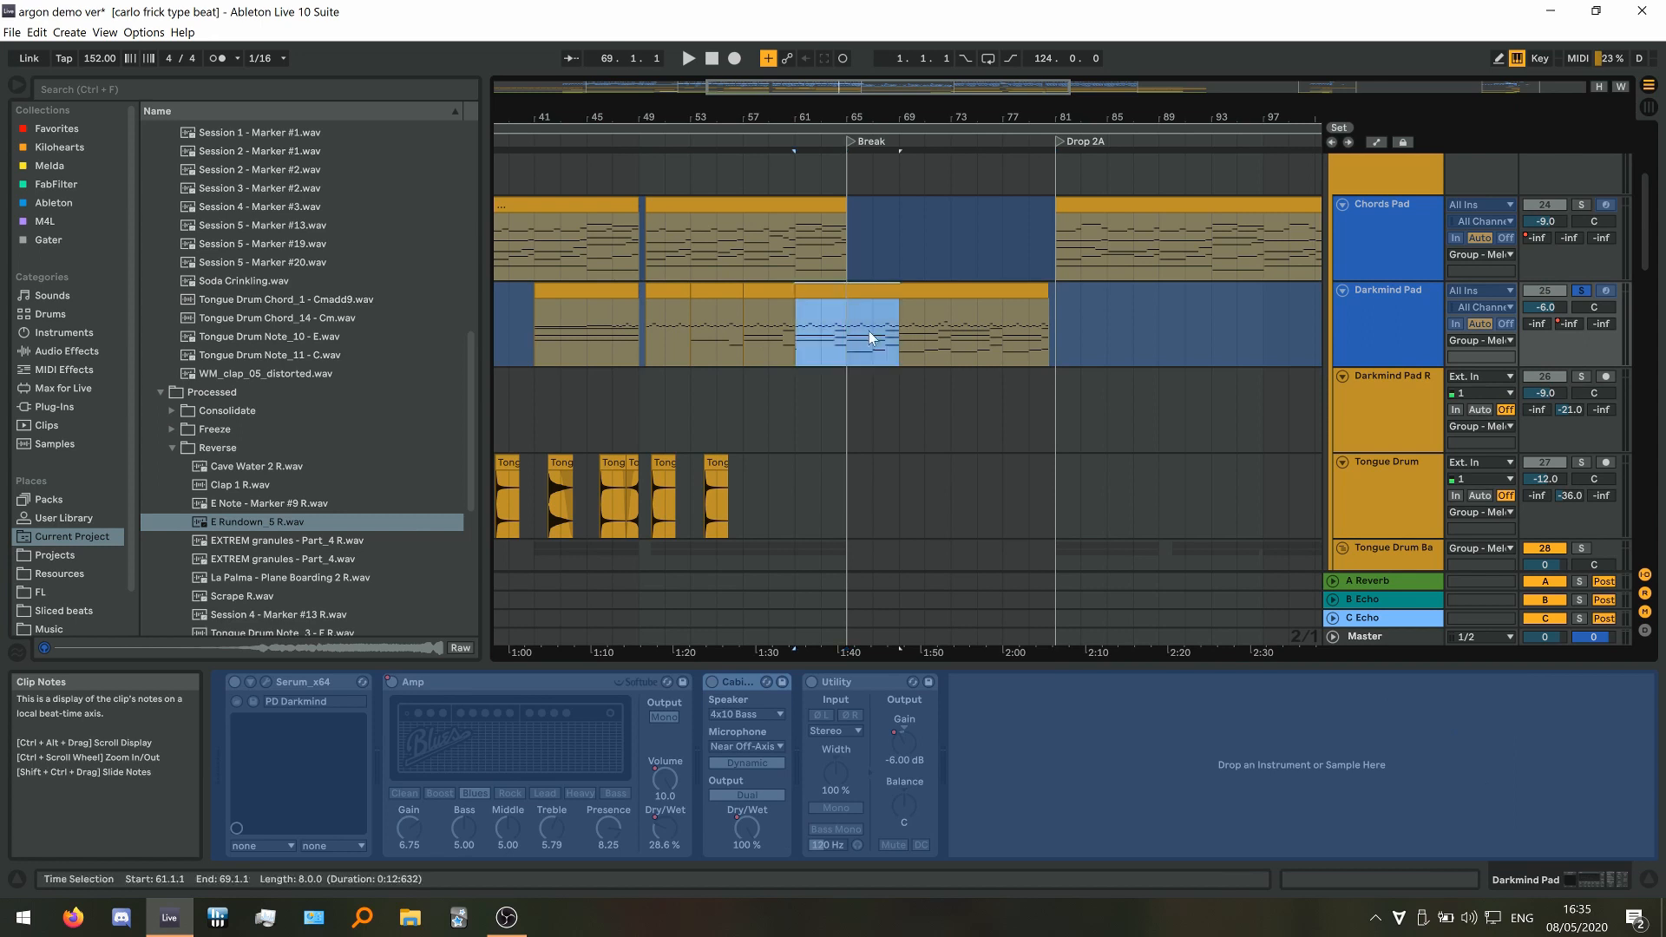
{"action": "left_click", "coordinate": [848, 336]}
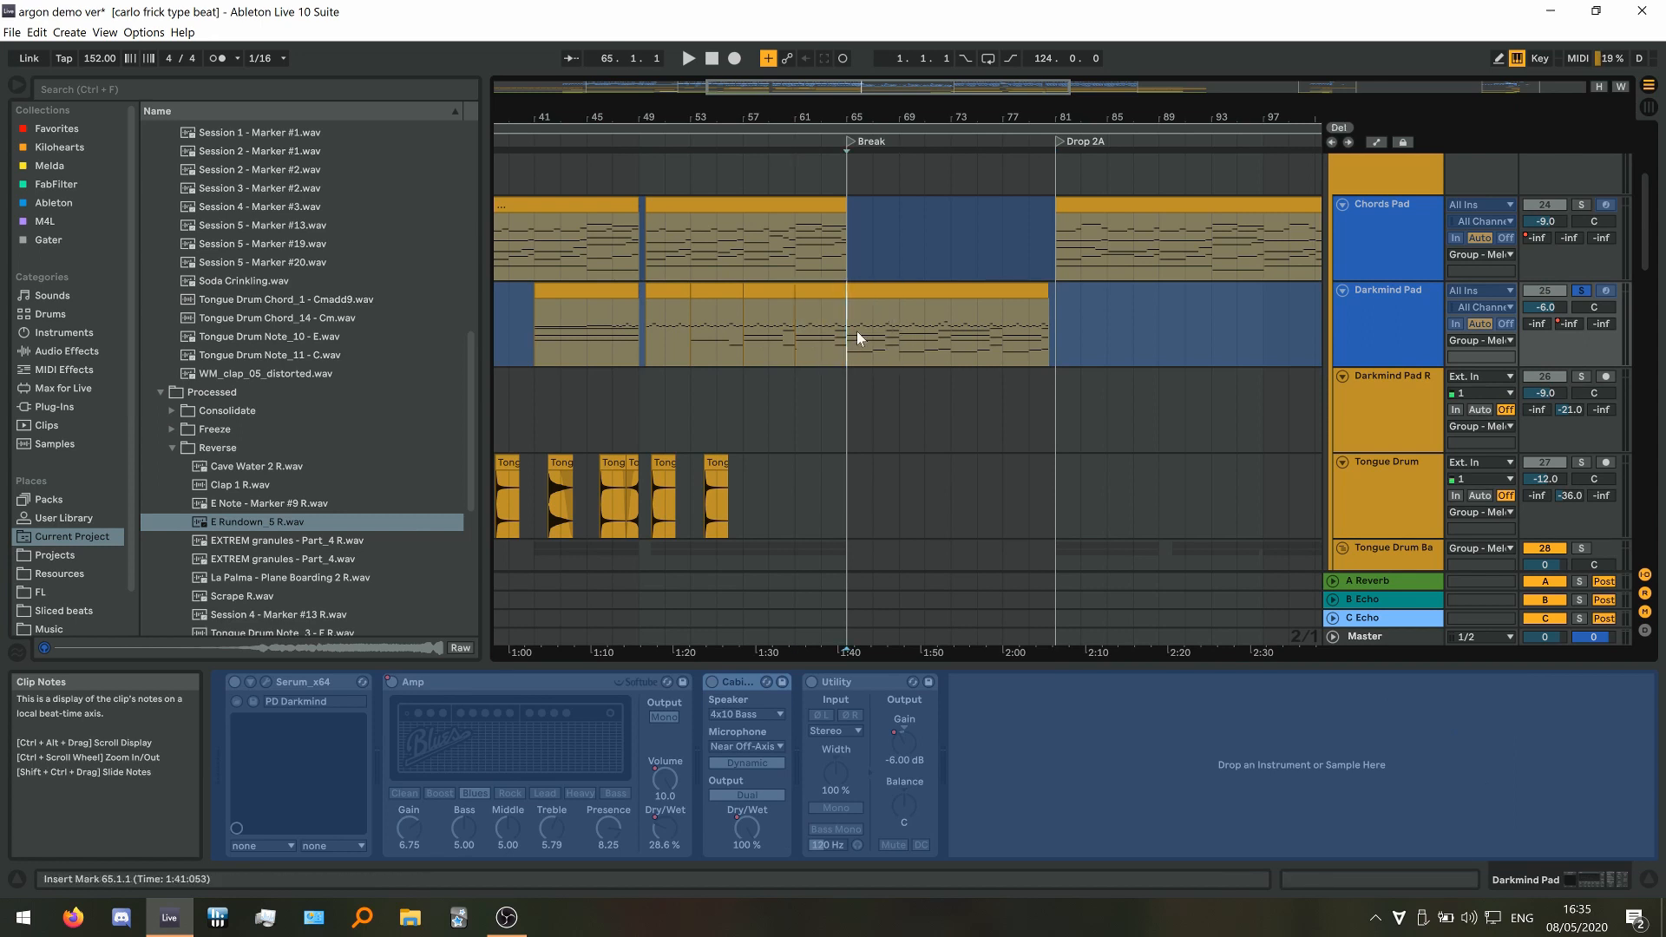
{"action": "key", "text": "space"}
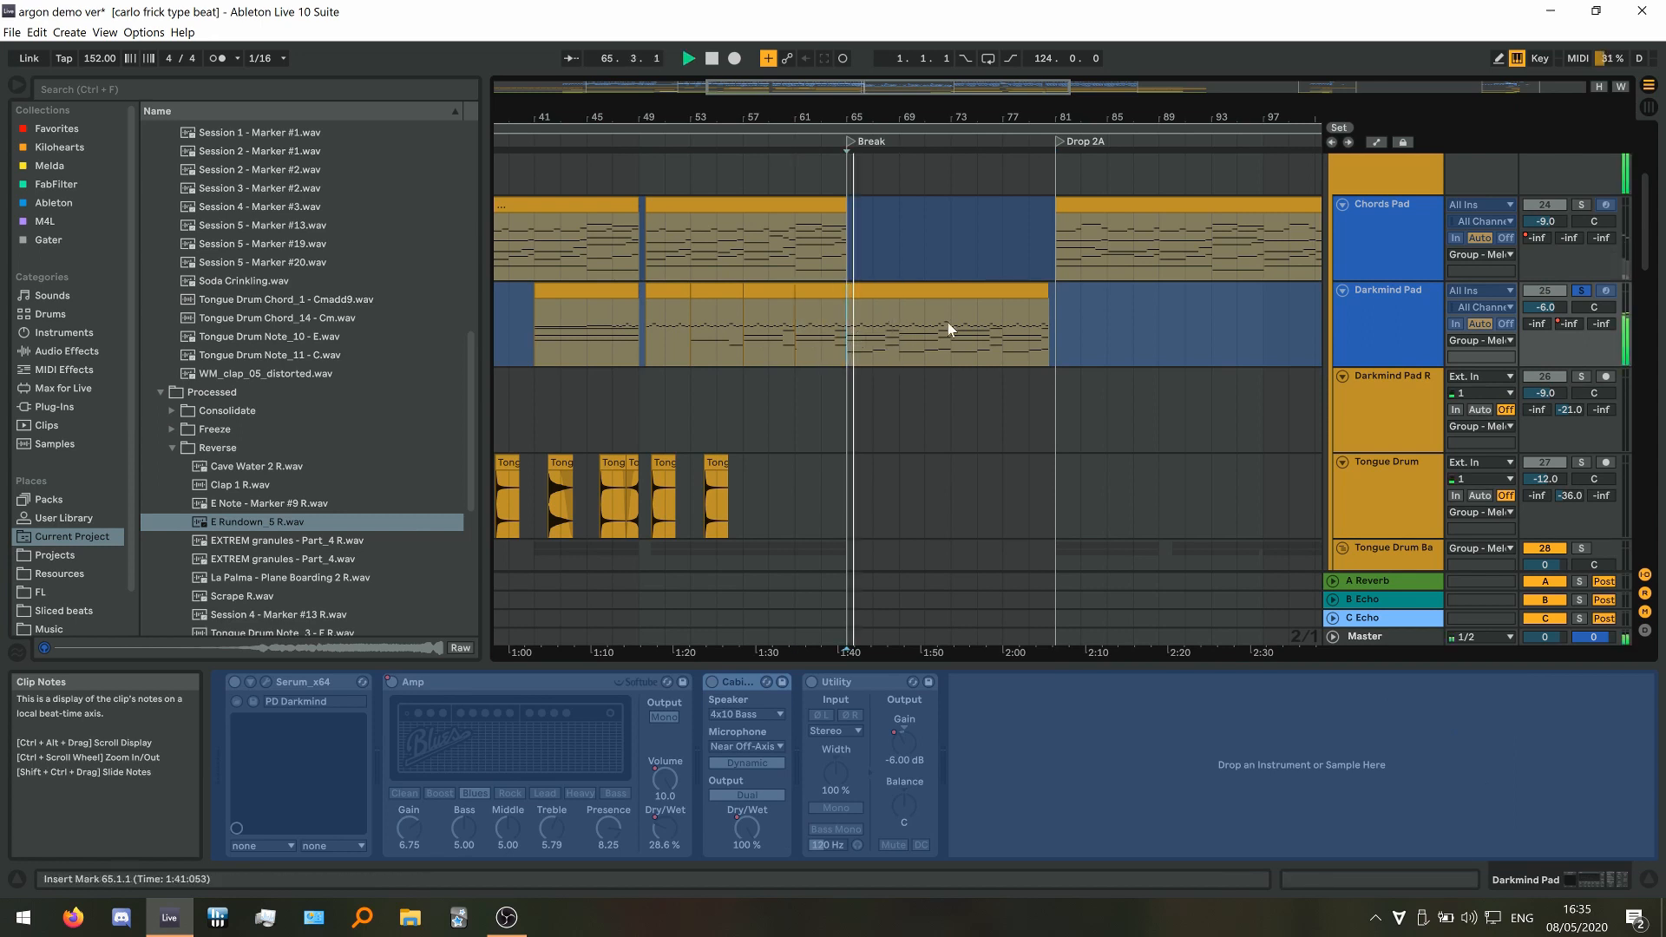
Audition the end of the Darkmind Pad's Break part from bar 77 and from bar 80
{"action": "scroll", "coordinate": [990, 326], "scroll_direction": "up", "scroll_amount": 3}
{"action": "left_click", "coordinate": [1035, 332]}
{"action": "key", "text": "space"}
{"action": "key", "text": "space"}
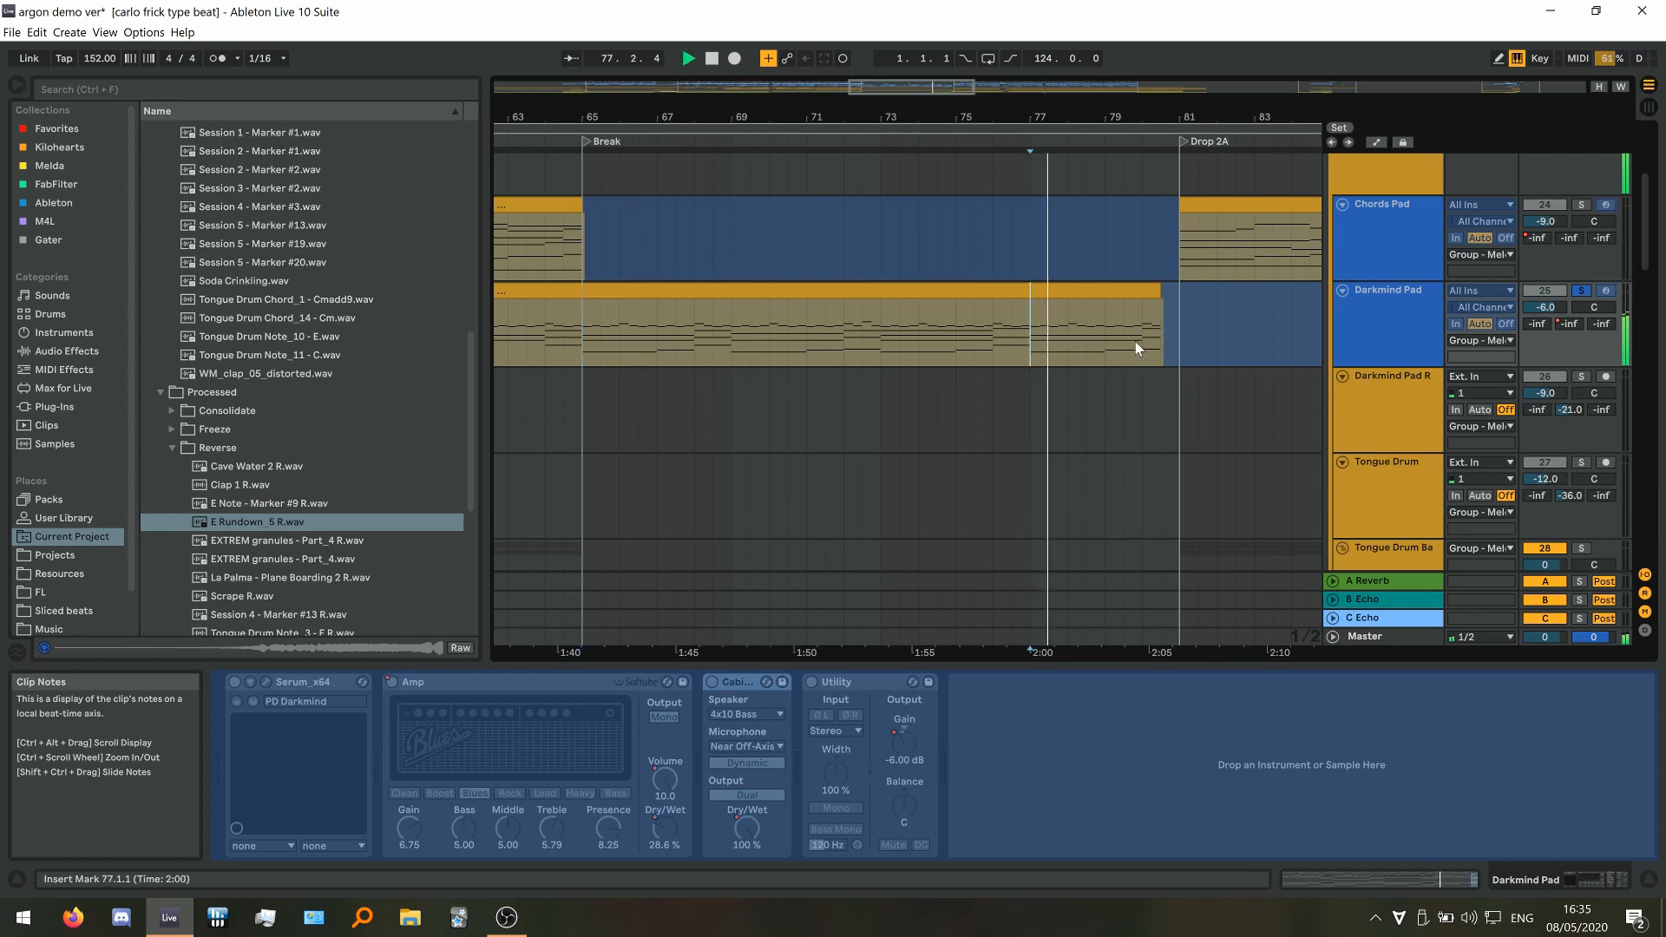
{"action": "key", "text": "space"}
{"action": "left_click", "coordinate": [1138, 341]}
{"action": "key", "text": "space"}
Solo the Ambience track, show its devices and play its first Coming to a Halt clip from bar 65
{"action": "scroll", "coordinate": [1044, 363], "scroll_direction": "up", "scroll_amount": 10}
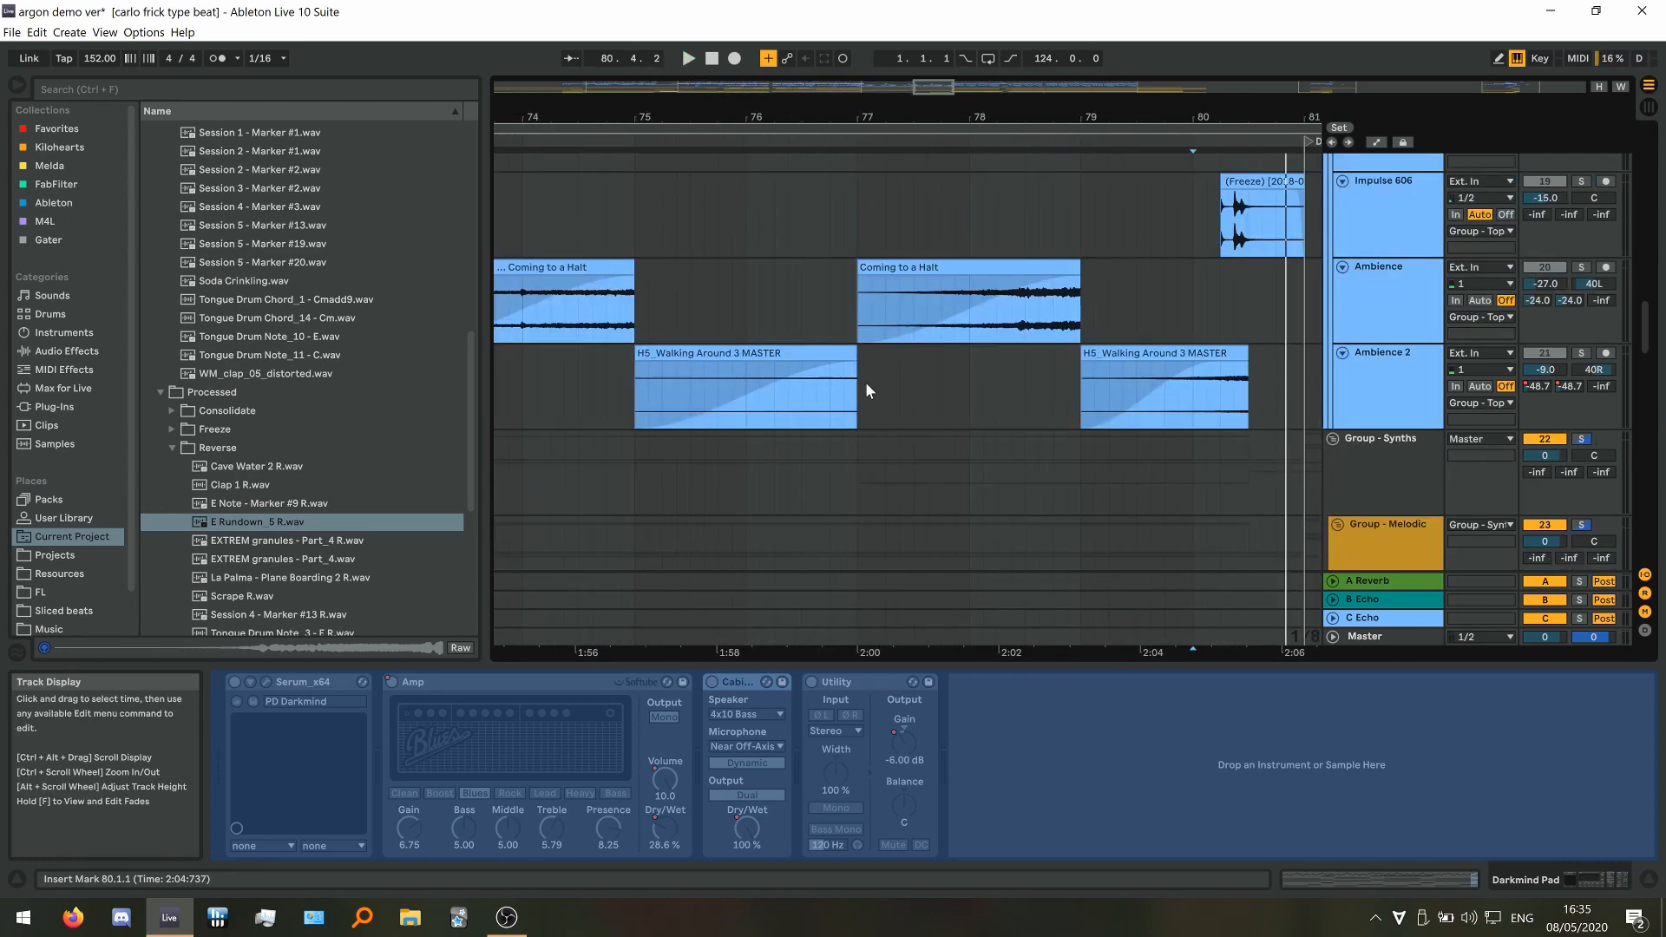
{"action": "scroll", "coordinate": [866, 384], "scroll_direction": "down", "scroll_amount": 3}
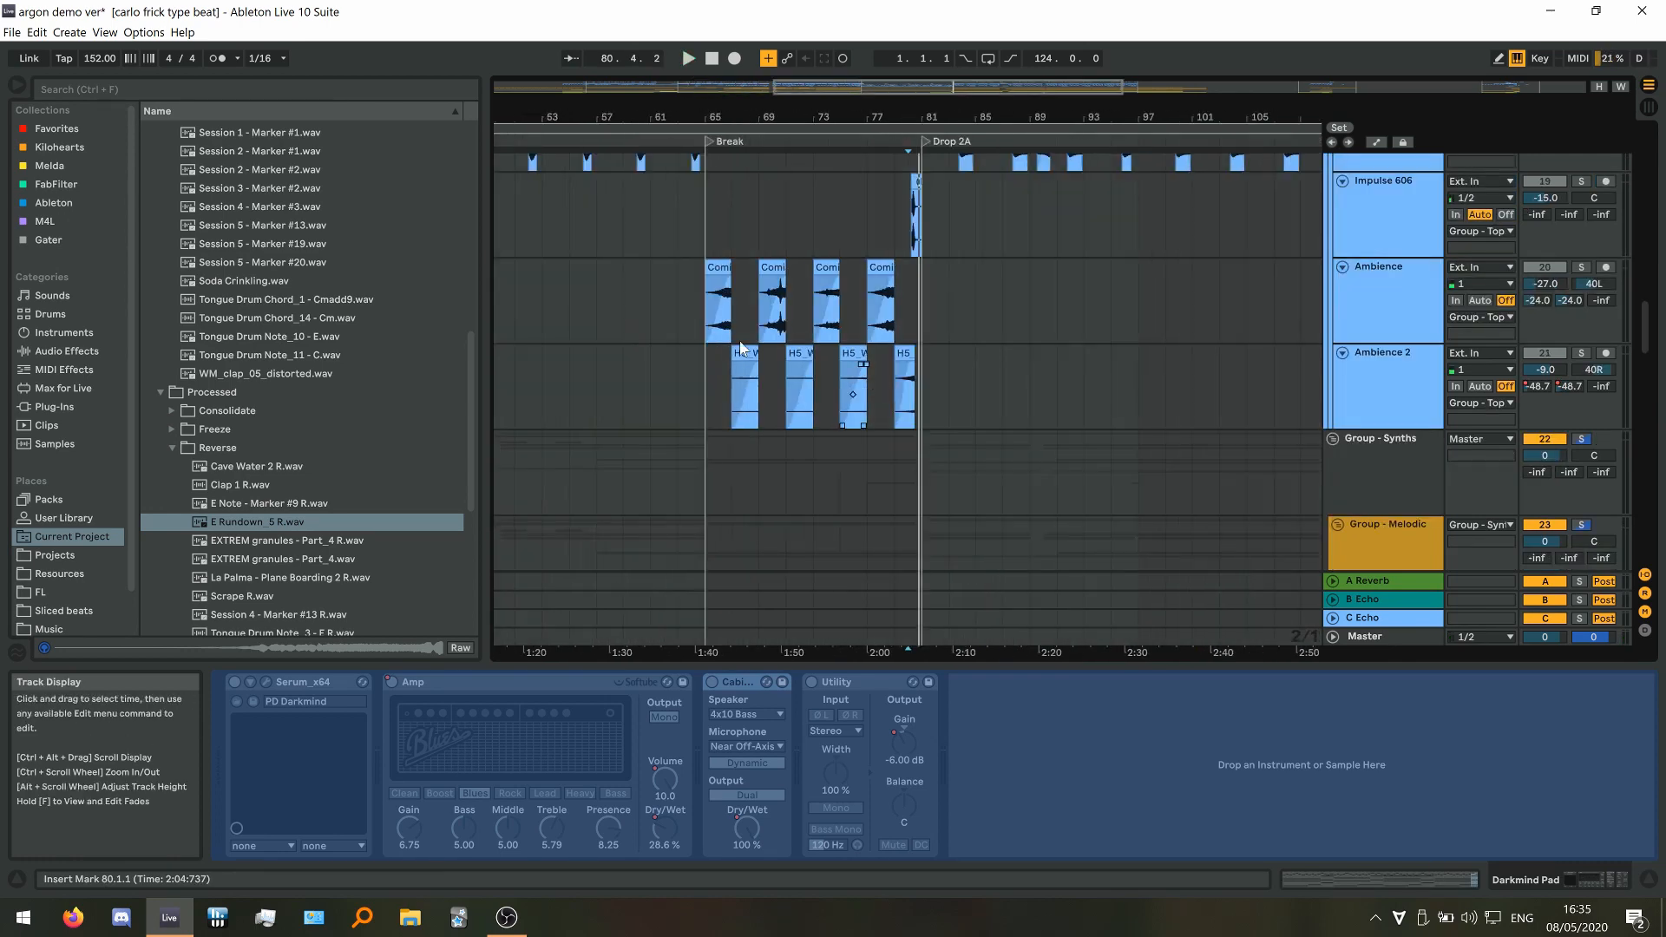
{"action": "scroll", "coordinate": [734, 340], "scroll_direction": "up", "scroll_amount": 3}
{"action": "left_click", "coordinate": [657, 305]}
{"action": "left_click", "coordinate": [1408, 299]}
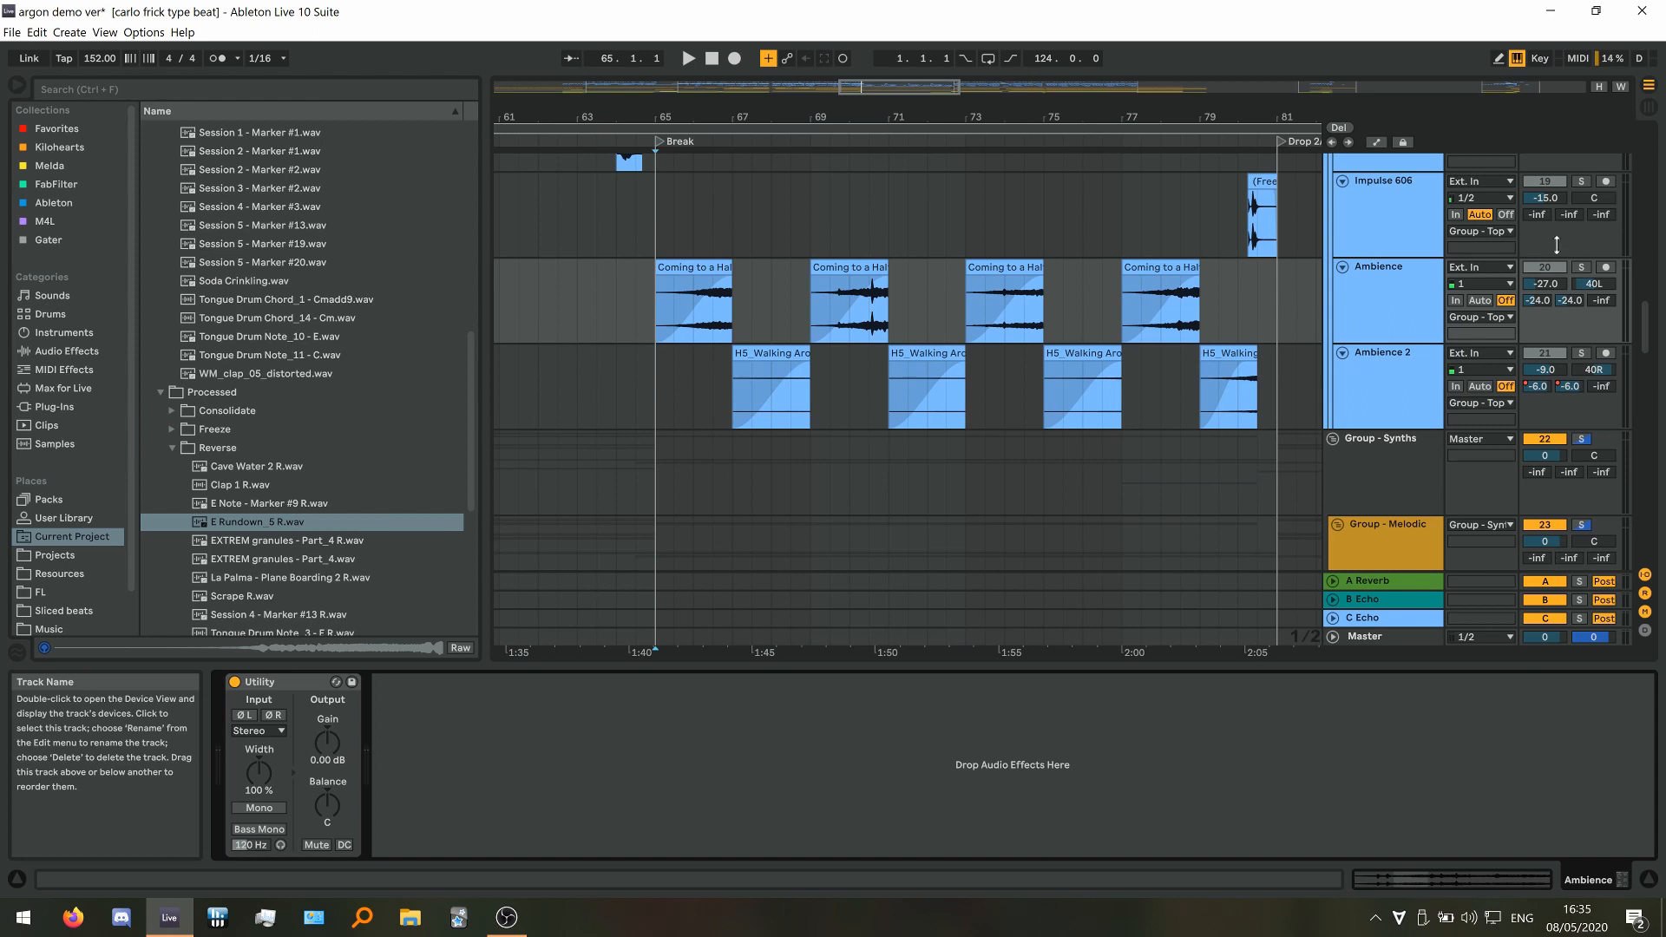
{"action": "left_click", "coordinate": [1581, 267]}
{"action": "key", "text": "space"}
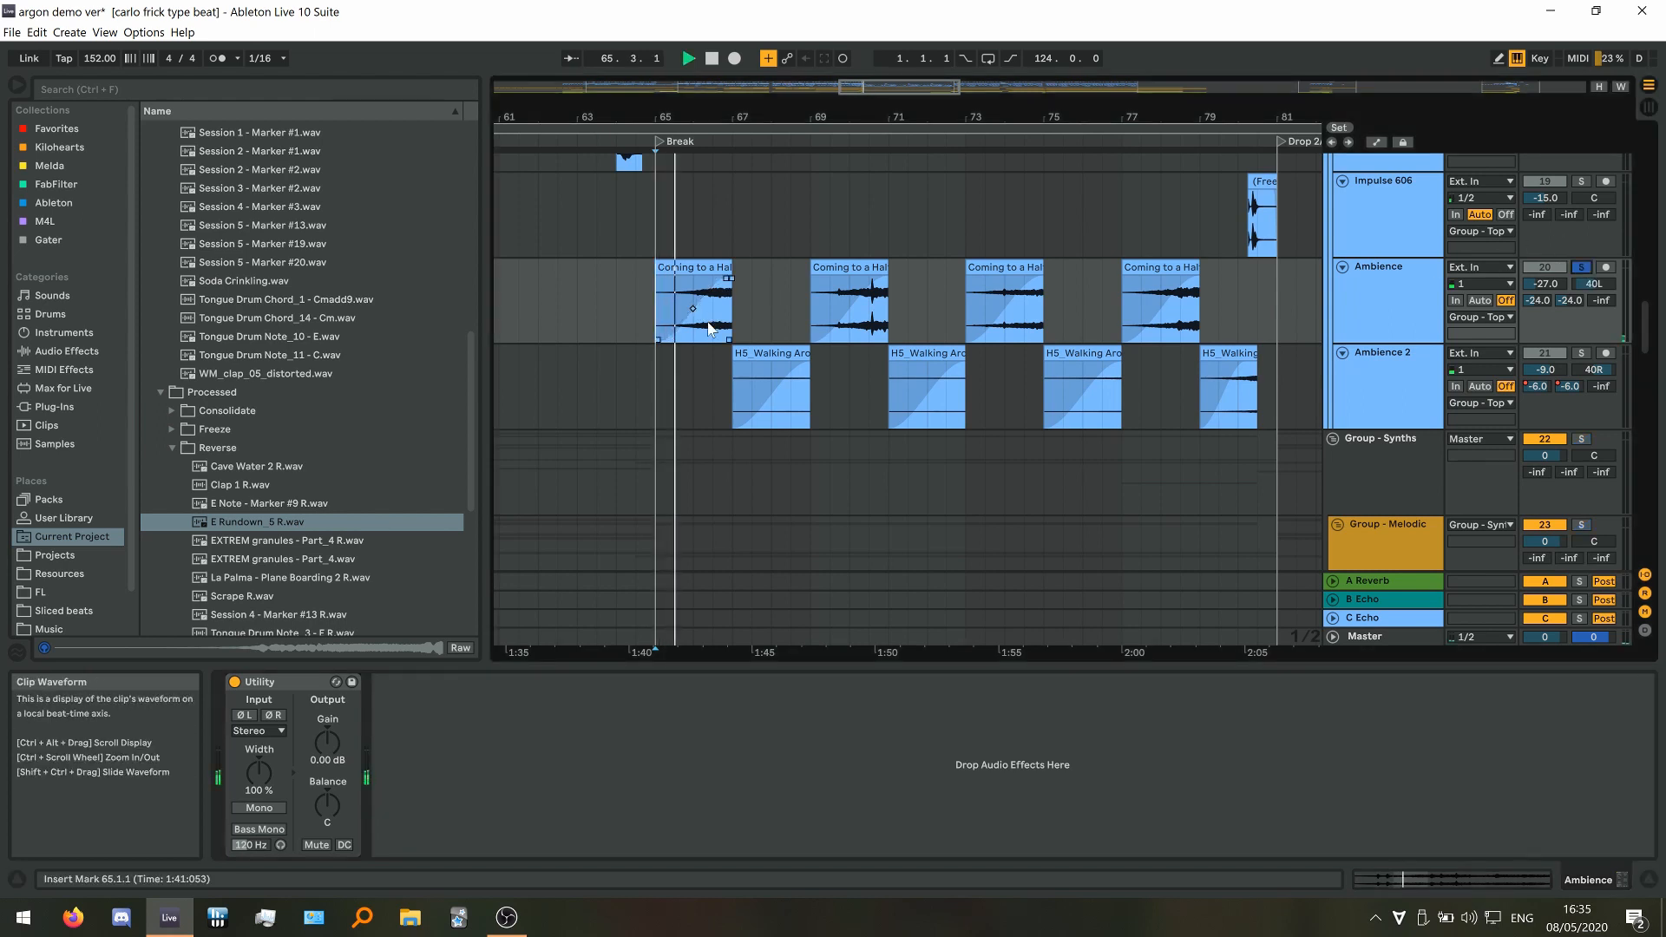
Audition the Coming to a Halt clips on the Ambience track from bar 66.3 and from bar 70
{"action": "left_click", "coordinate": [710, 322]}
{"action": "key", "text": "space"}
{"action": "key", "text": "space"}
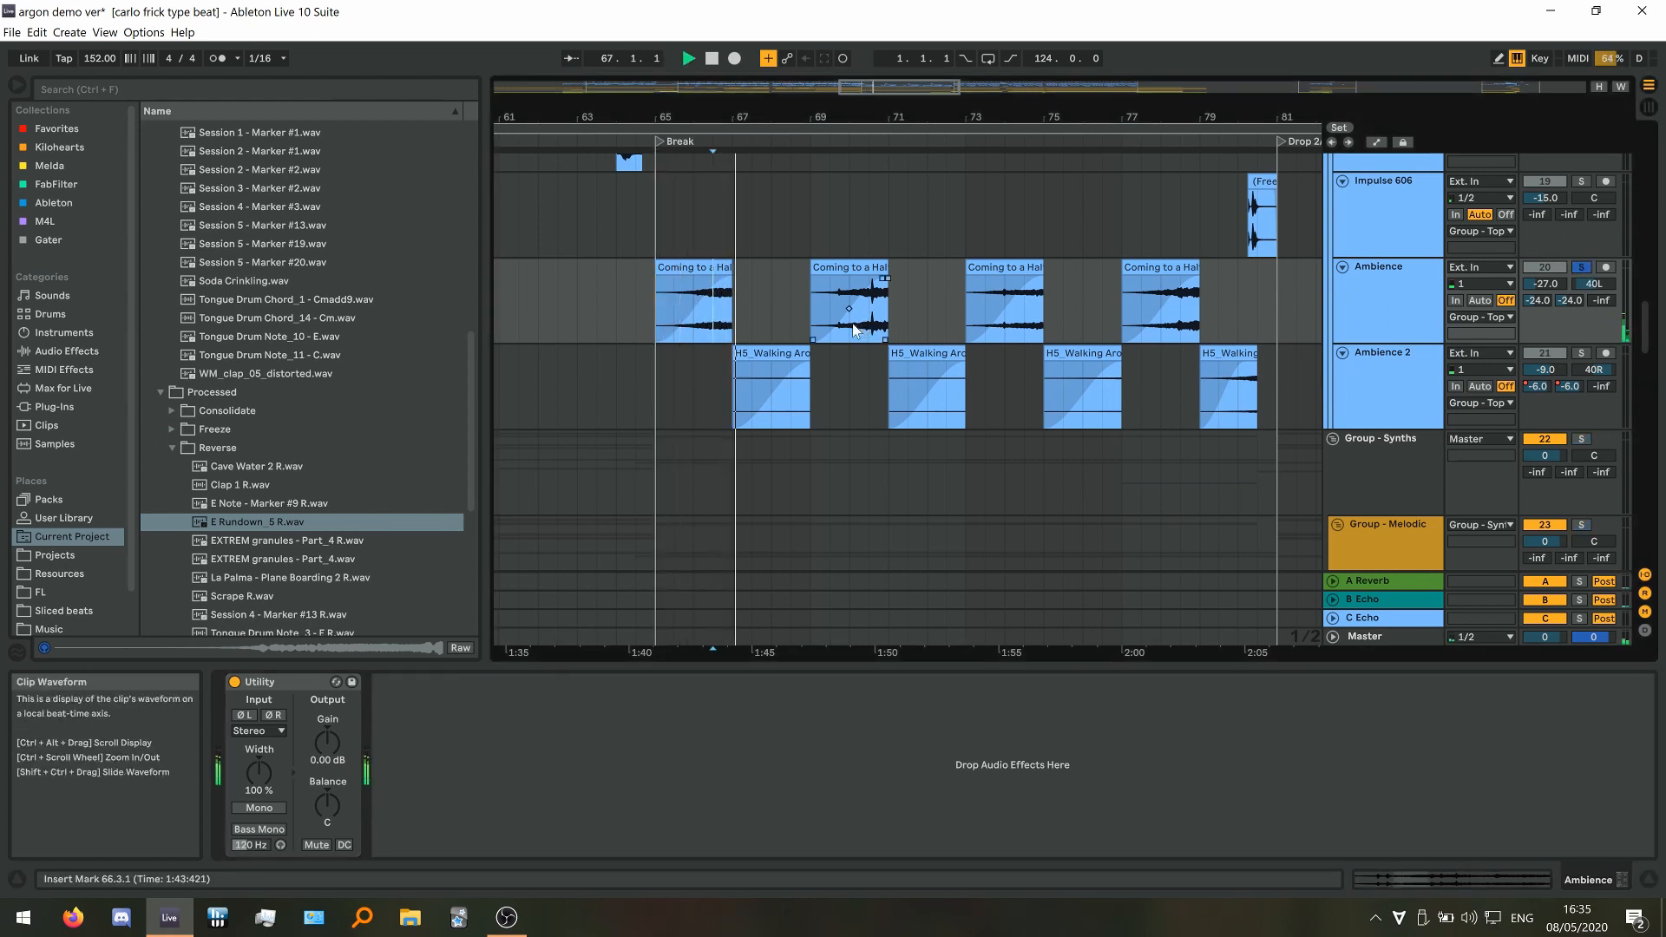
{"action": "key", "text": "space"}
{"action": "left_click", "coordinate": [863, 334]}
{"action": "key", "text": "space"}
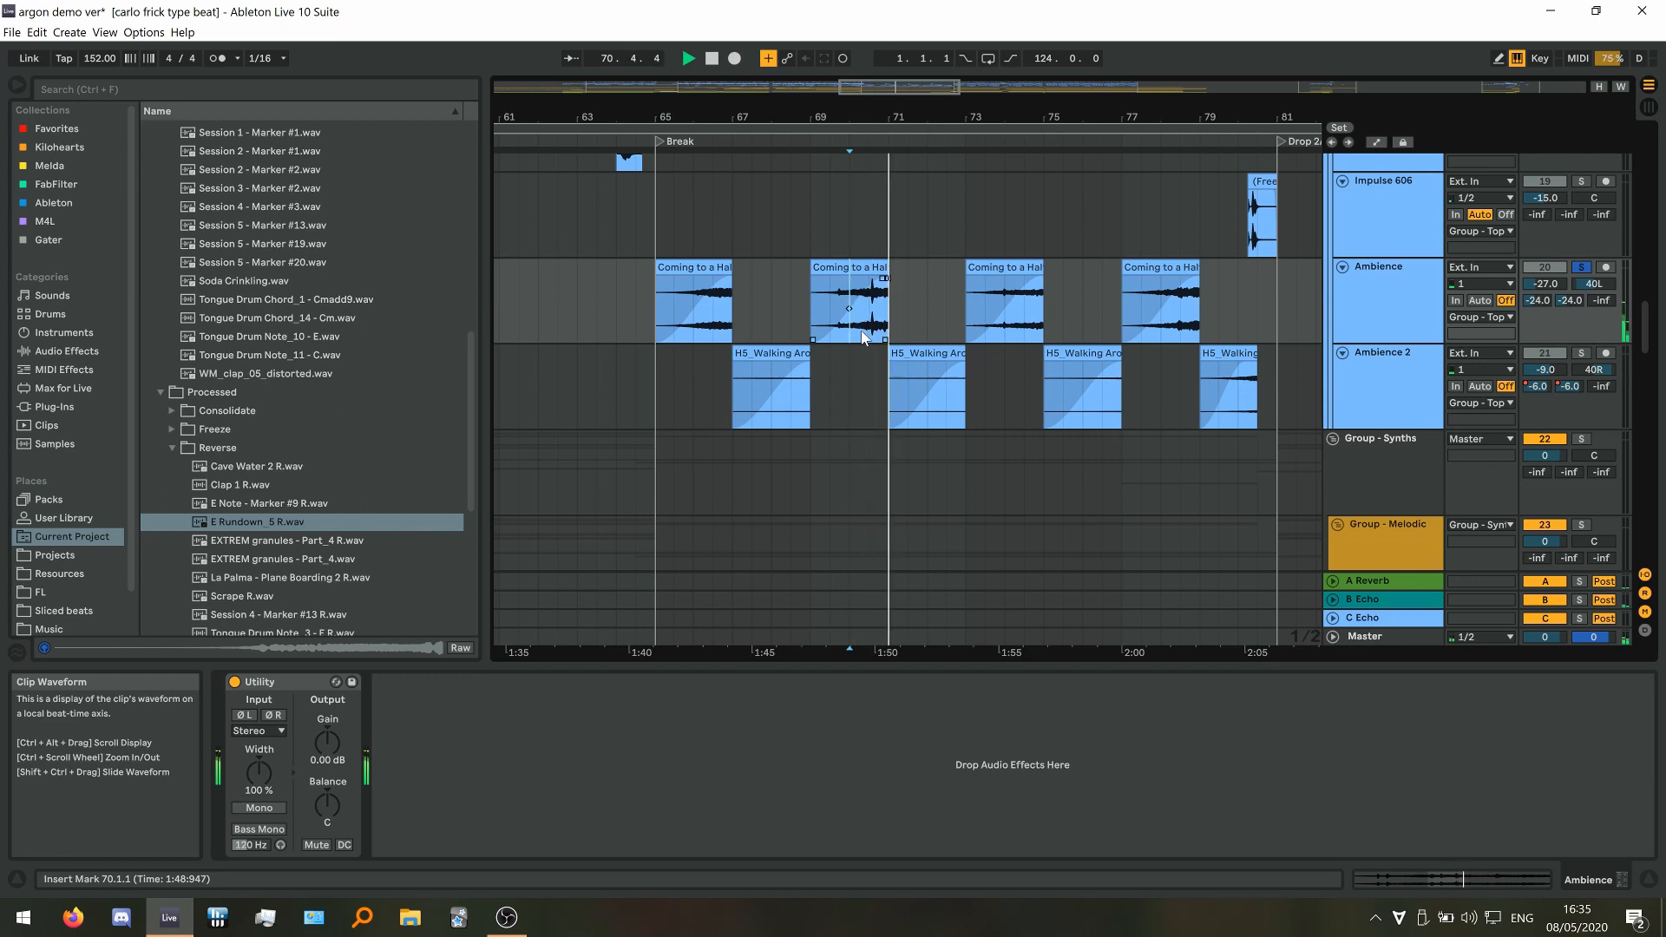
{"action": "key", "text": "space"}
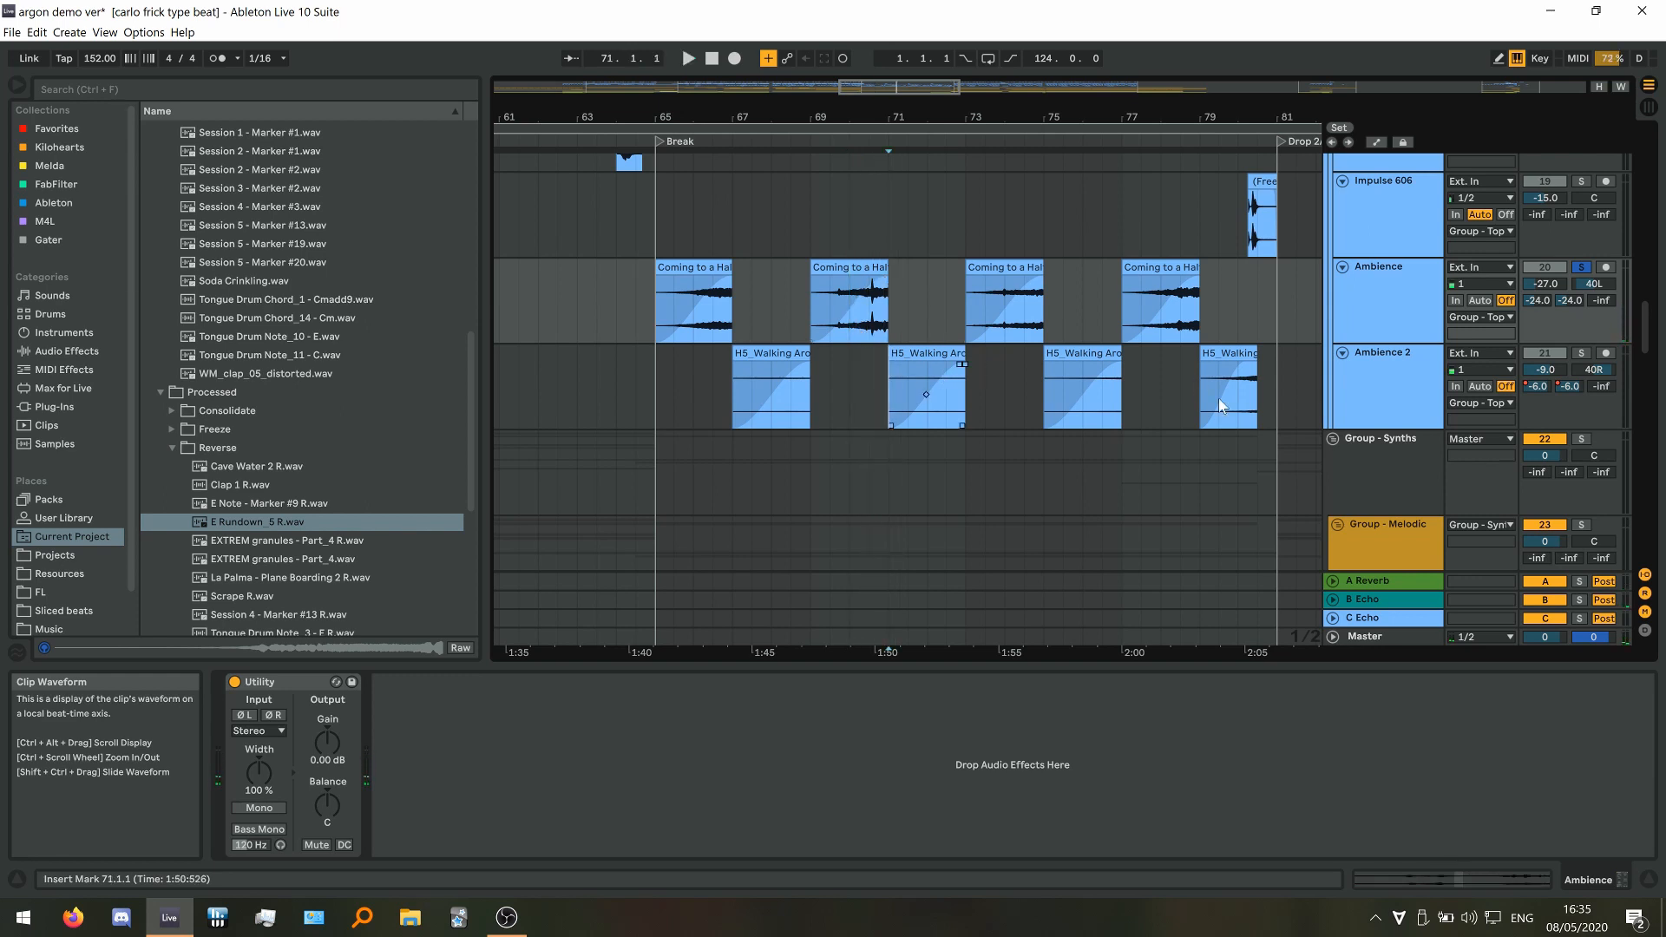
Solo the Ambience 2 track and play its last H5_Walking Around 3 MASTER clip from bar 79
{"action": "left_click", "coordinate": [1206, 395]}
{"action": "left_click", "coordinate": [1581, 353]}
{"action": "key", "text": "space"}
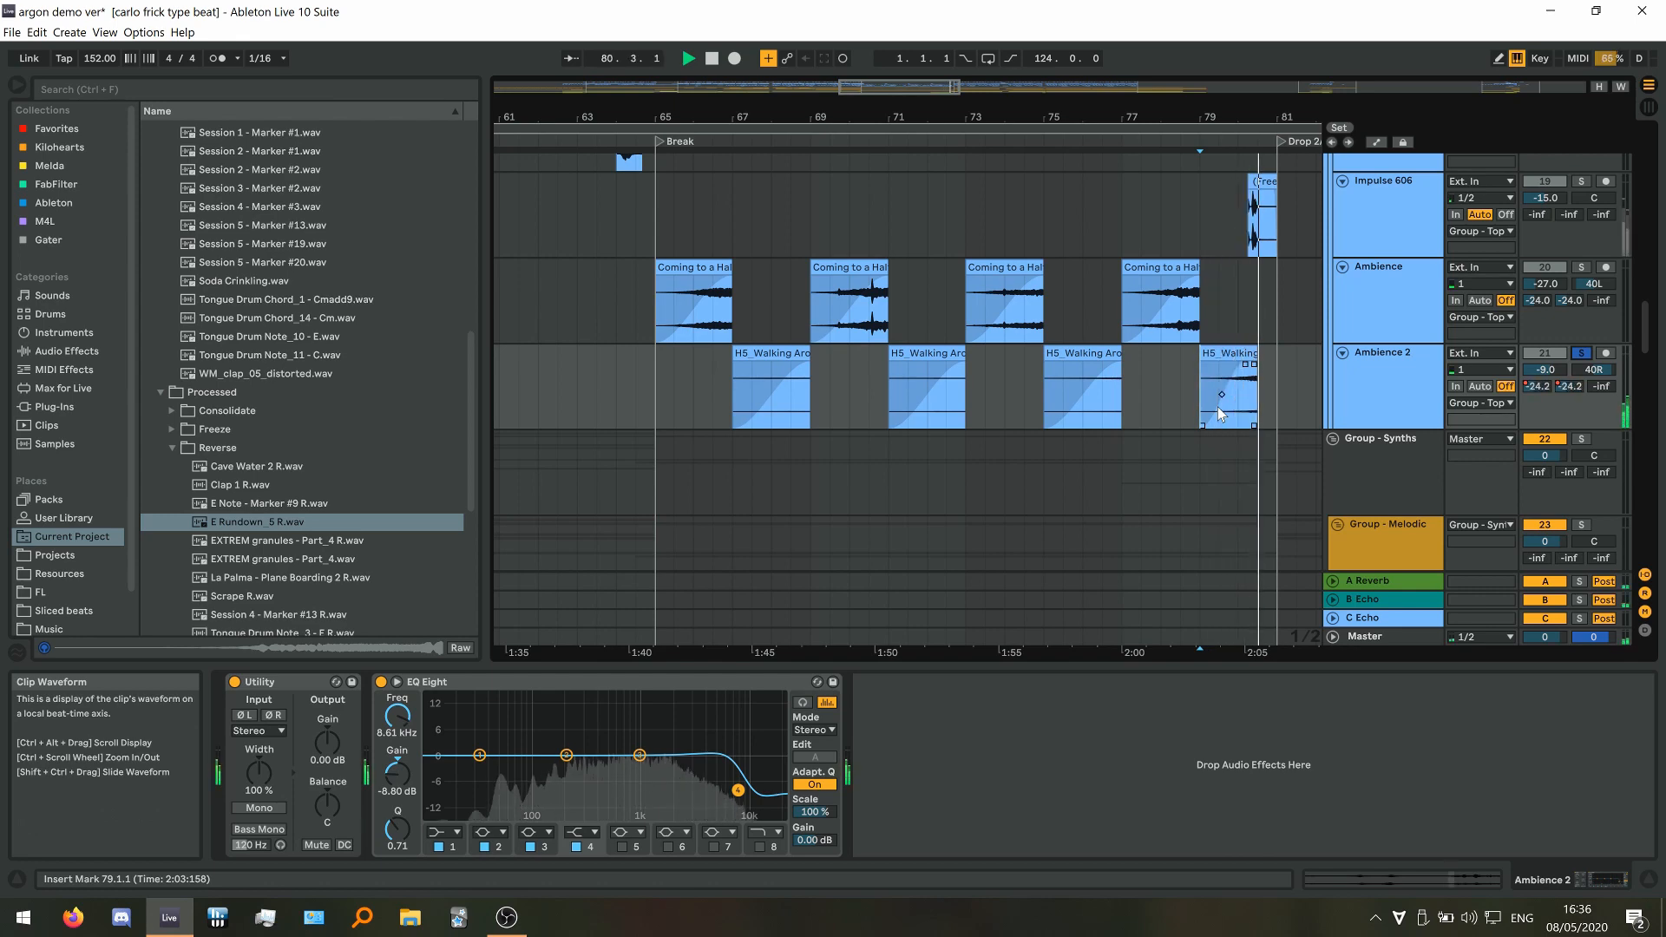
{"action": "key", "text": "space"}
Solo the Impulse 606 track and play its (Freeze) clip at the end of the Break from bar 80.2
{"action": "scroll", "coordinate": [1279, 379], "scroll_direction": "up", "scroll_amount": 1}
{"action": "scroll", "coordinate": [1280, 378], "scroll_direction": "up", "scroll_amount": 5}
{"action": "left_click", "coordinate": [1022, 269]}
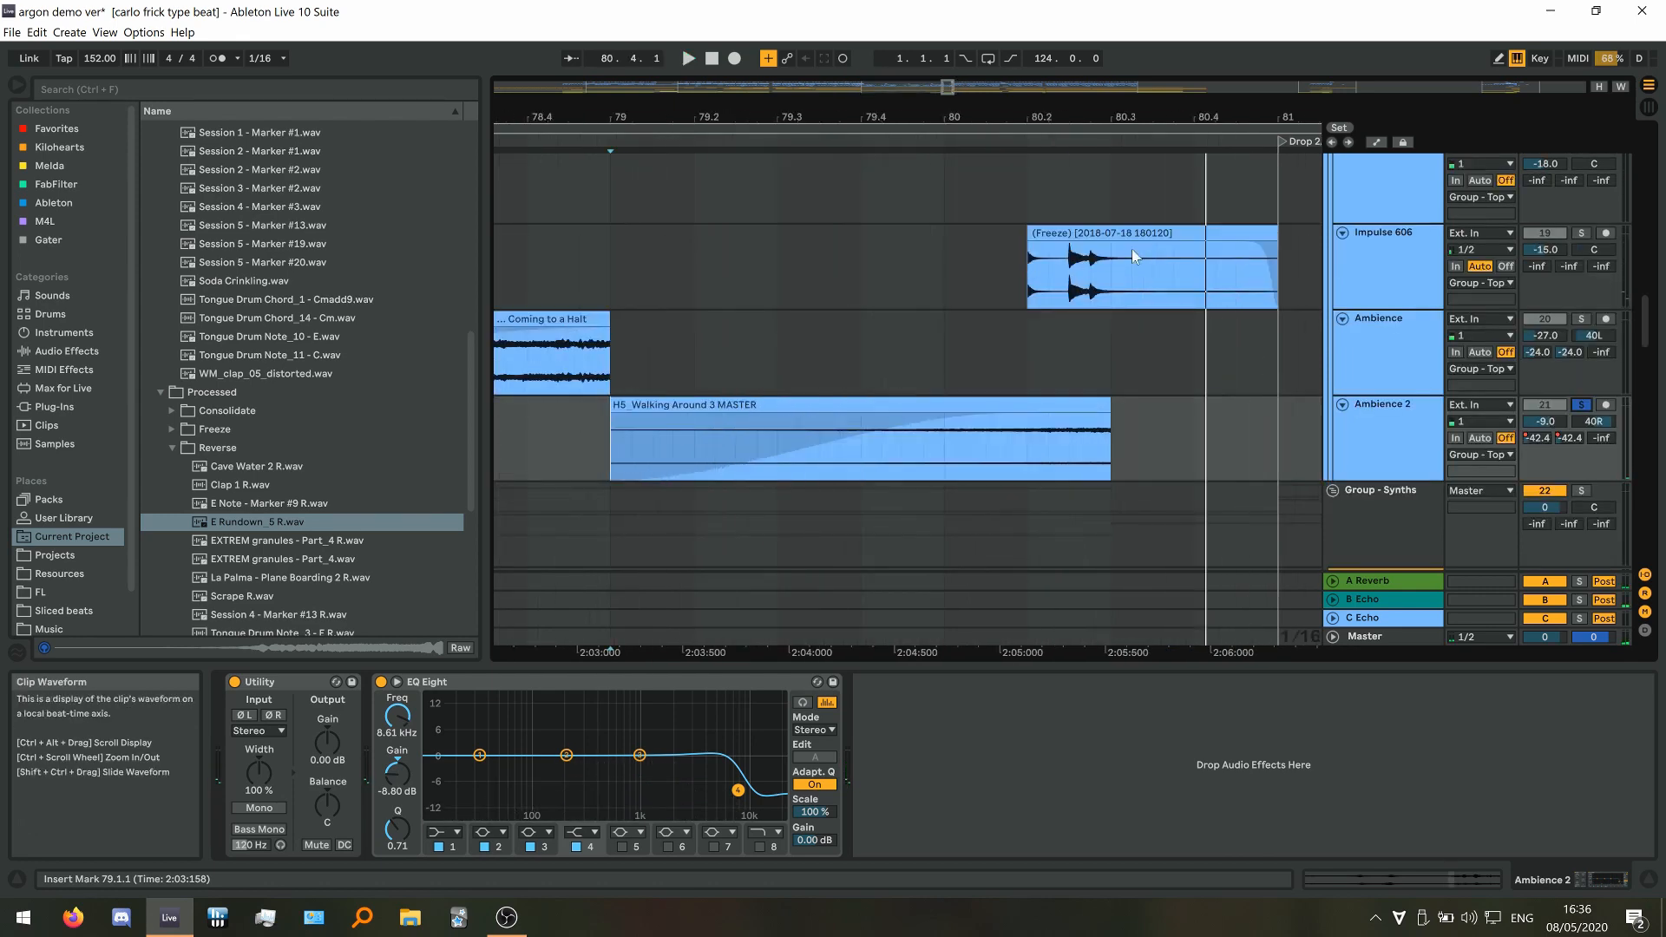
{"action": "left_click", "coordinate": [1581, 233]}
{"action": "scroll", "coordinate": [1150, 326], "scroll_direction": "down", "scroll_amount": 4}
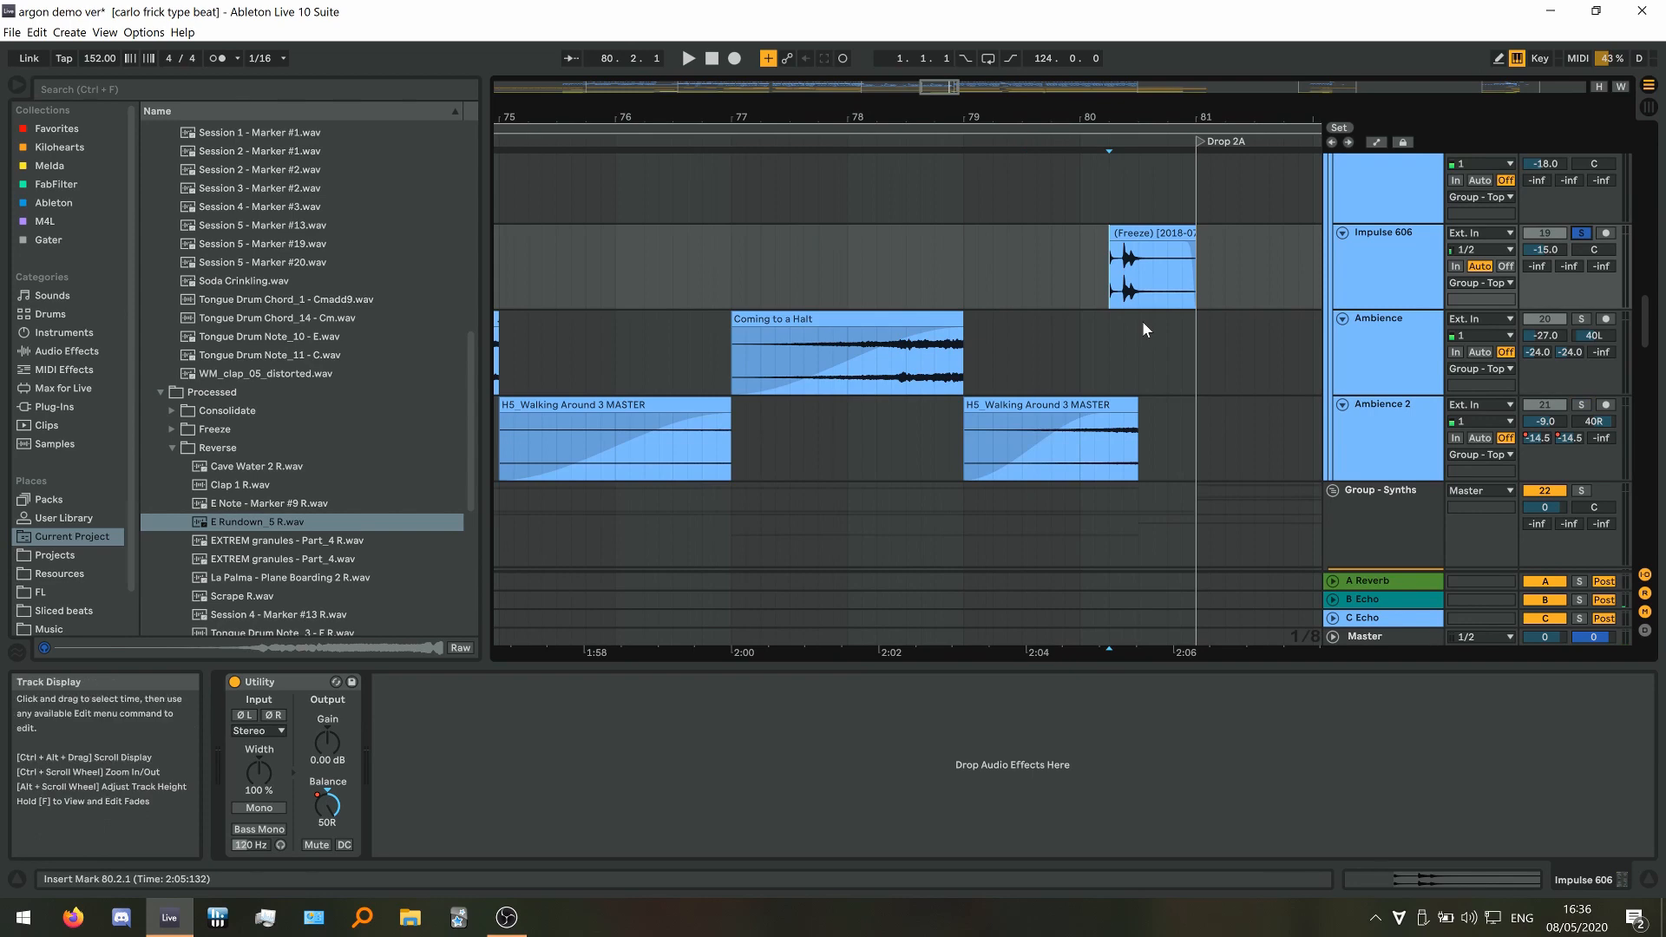
{"action": "scroll", "coordinate": [1146, 330], "scroll_direction": "up", "scroll_amount": 4}
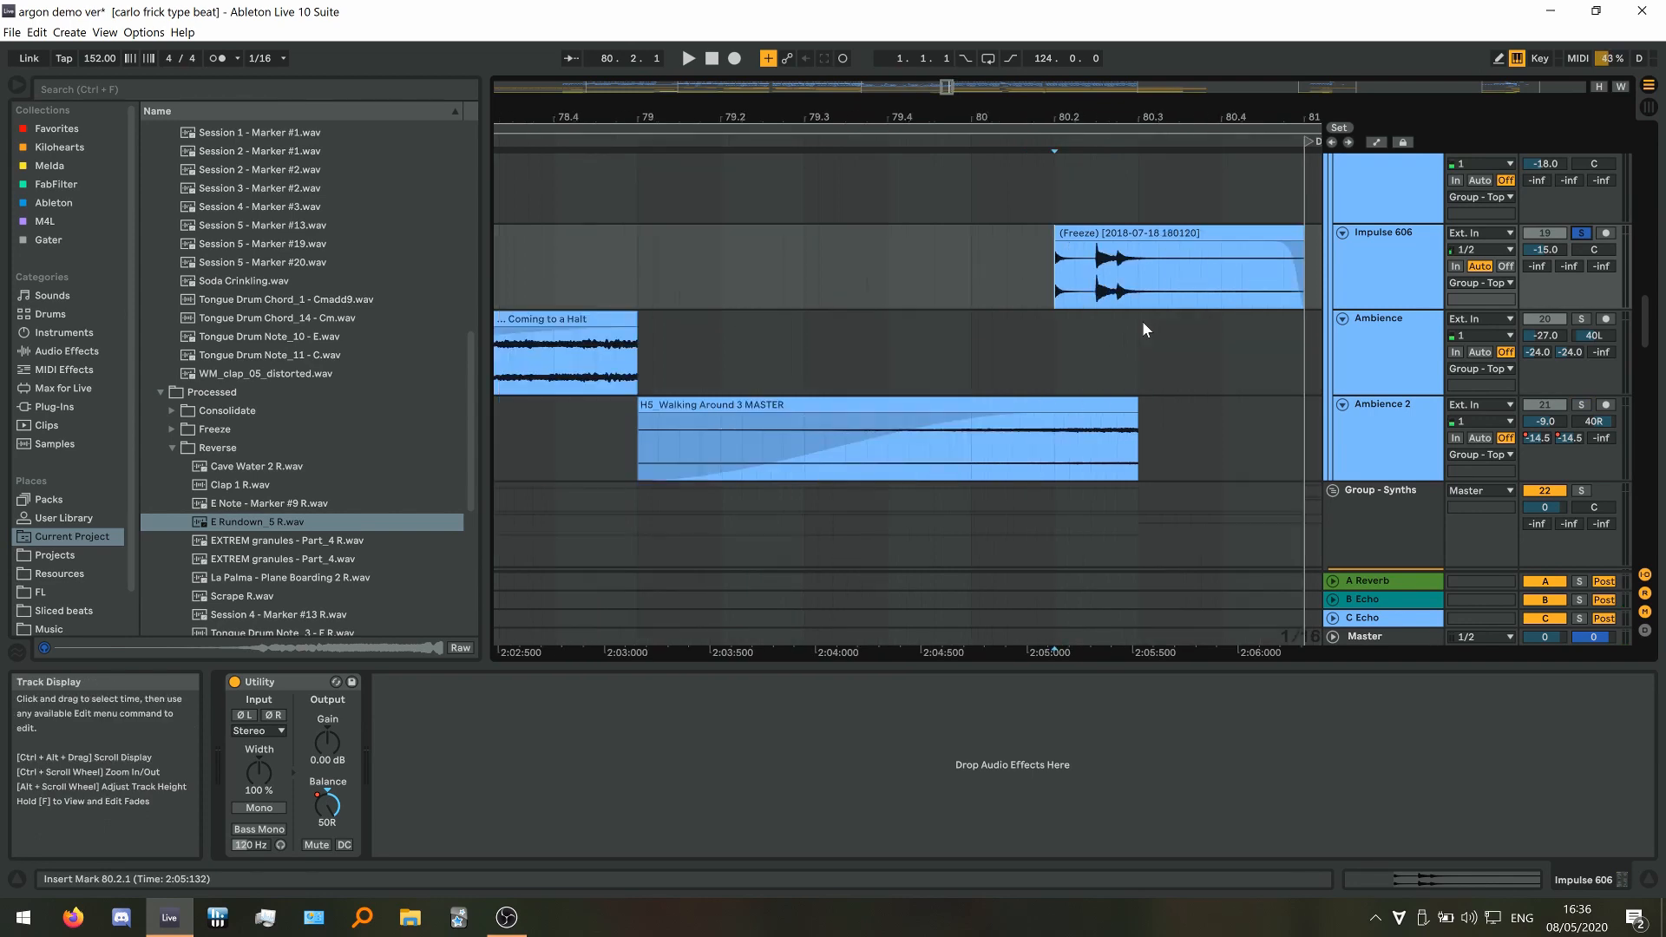
{"action": "key", "text": "space"}
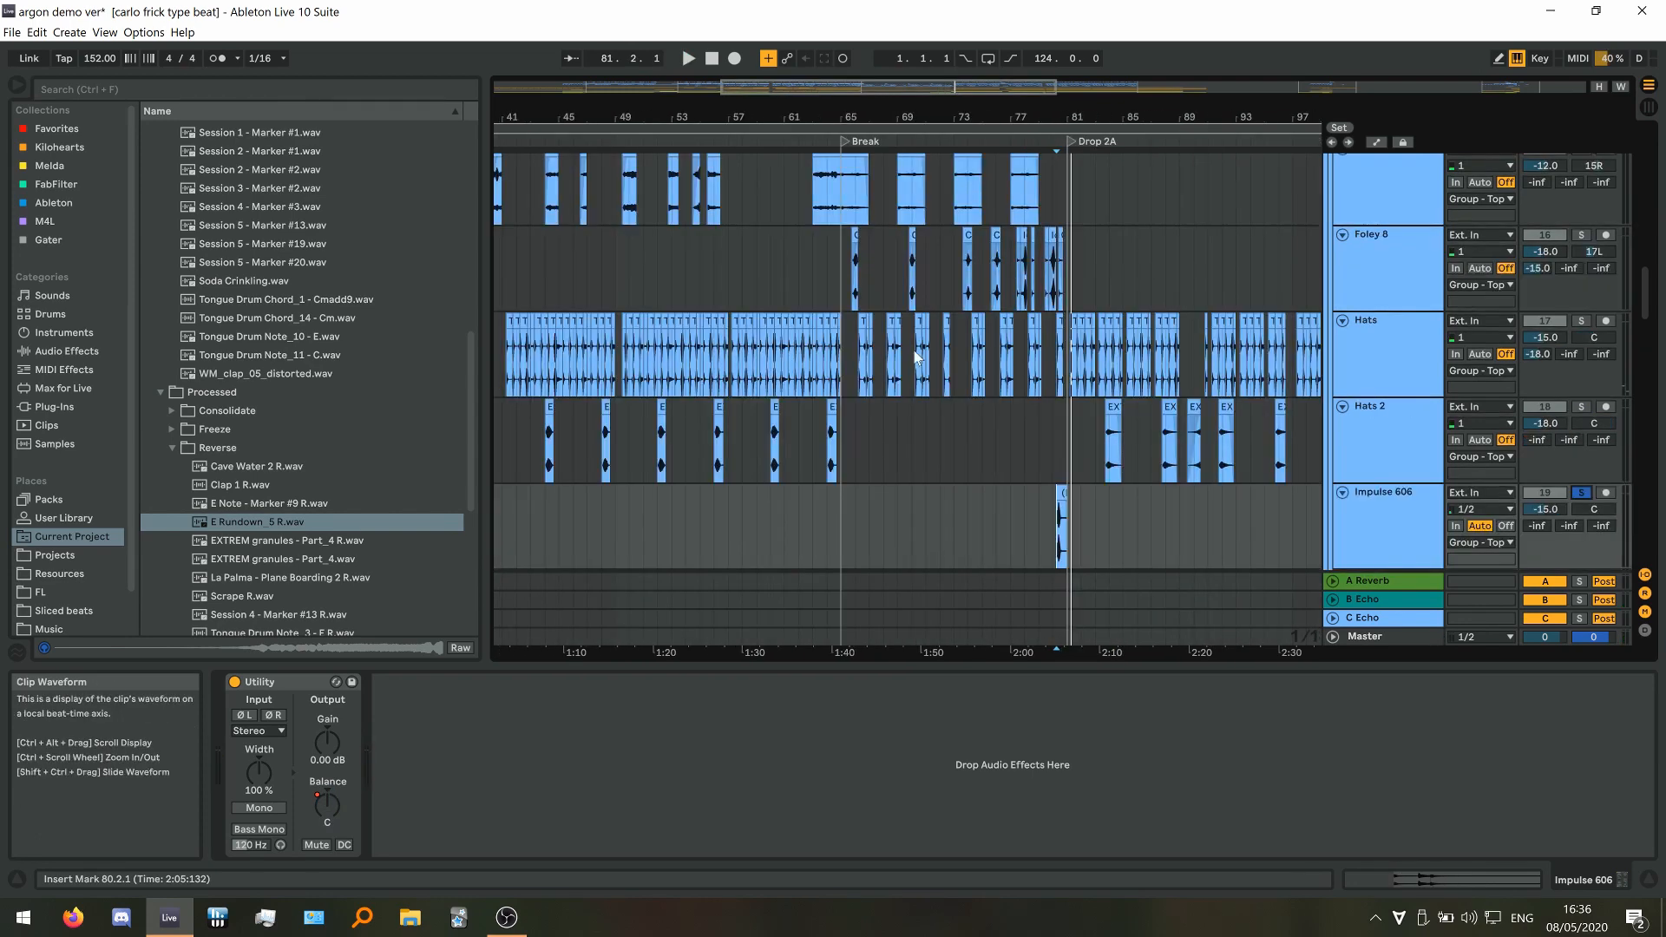
Solo the Foley 8 track and play its first Crunch Wide clip in the Break from bar 65.4
{"action": "scroll", "coordinate": [916, 356], "scroll_direction": "up", "scroll_amount": 8}
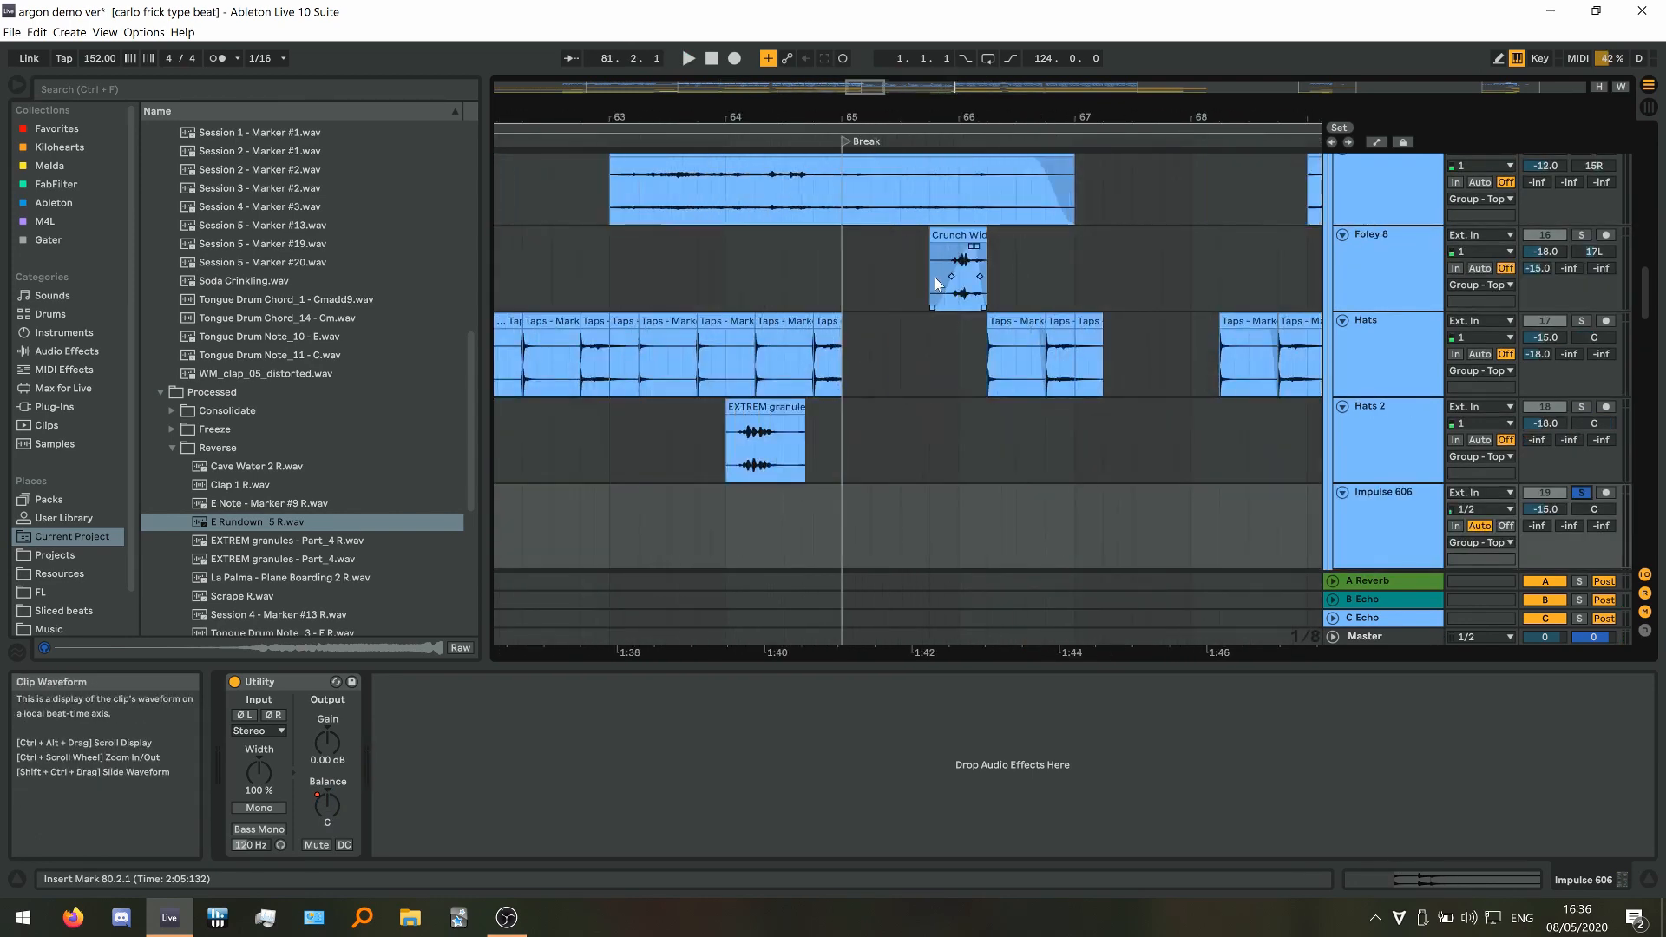
{"action": "left_click", "coordinate": [935, 278]}
{"action": "left_click", "coordinate": [1583, 236]}
{"action": "key", "text": "space"}
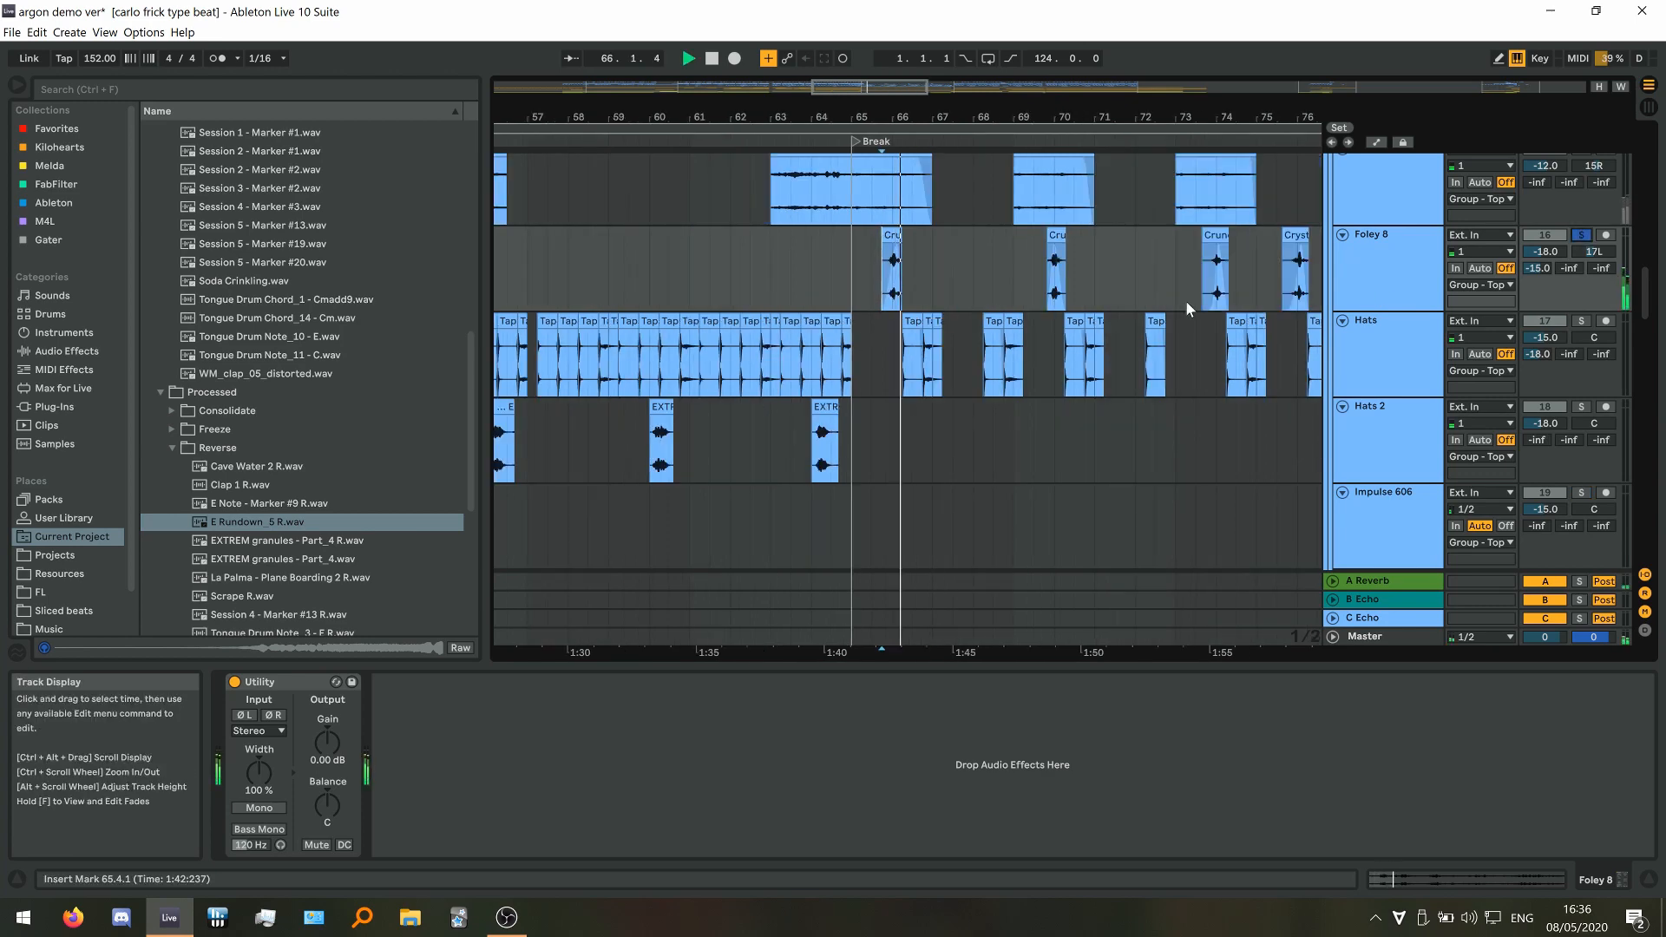
{"action": "left_click", "coordinate": [768, 279]}
{"action": "key", "text": "space"}
{"action": "key", "text": "space"}
Audition the overlapping Crunch Wide Various and Ice Crunch 3 clips on Foley 8 from between bars 77.3 and 77.4
{"action": "scroll", "coordinate": [548, 305], "scroll_direction": "down", "scroll_amount": 5}
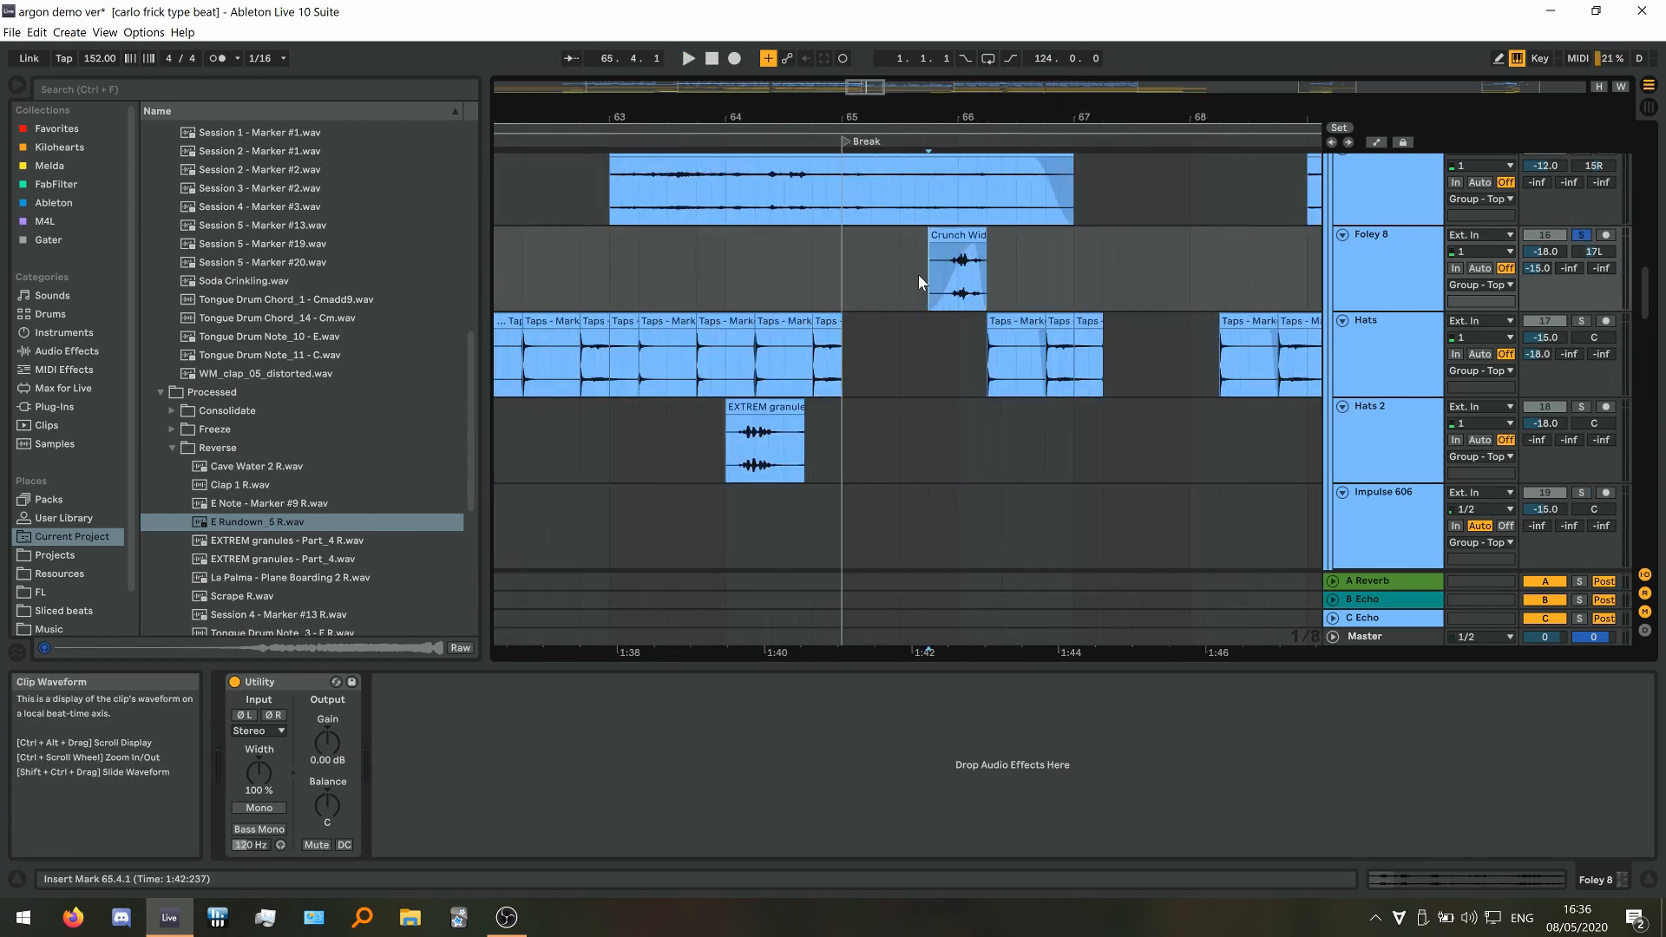
{"action": "scroll", "coordinate": [640, 313], "scroll_direction": "down", "scroll_amount": 5}
{"action": "scroll", "coordinate": [774, 311], "scroll_direction": "up", "scroll_amount": 4}
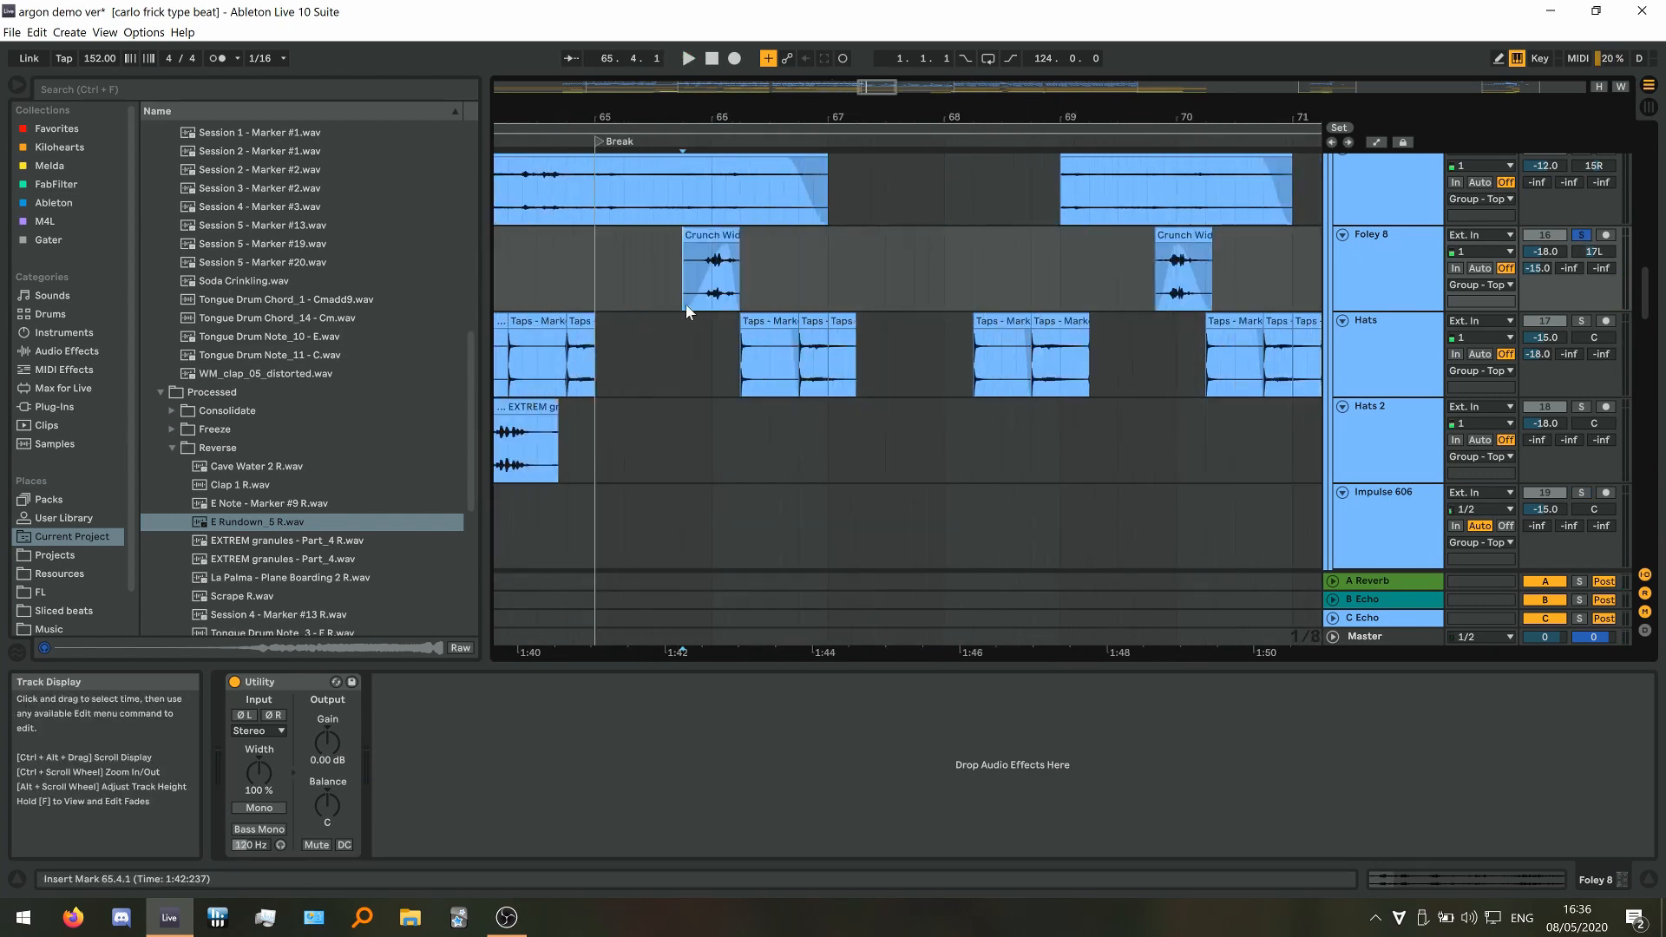
{"action": "scroll", "coordinate": [875, 294], "scroll_direction": "down", "scroll_amount": 5}
{"action": "scroll", "coordinate": [1163, 279], "scroll_direction": "up", "scroll_amount": 8}
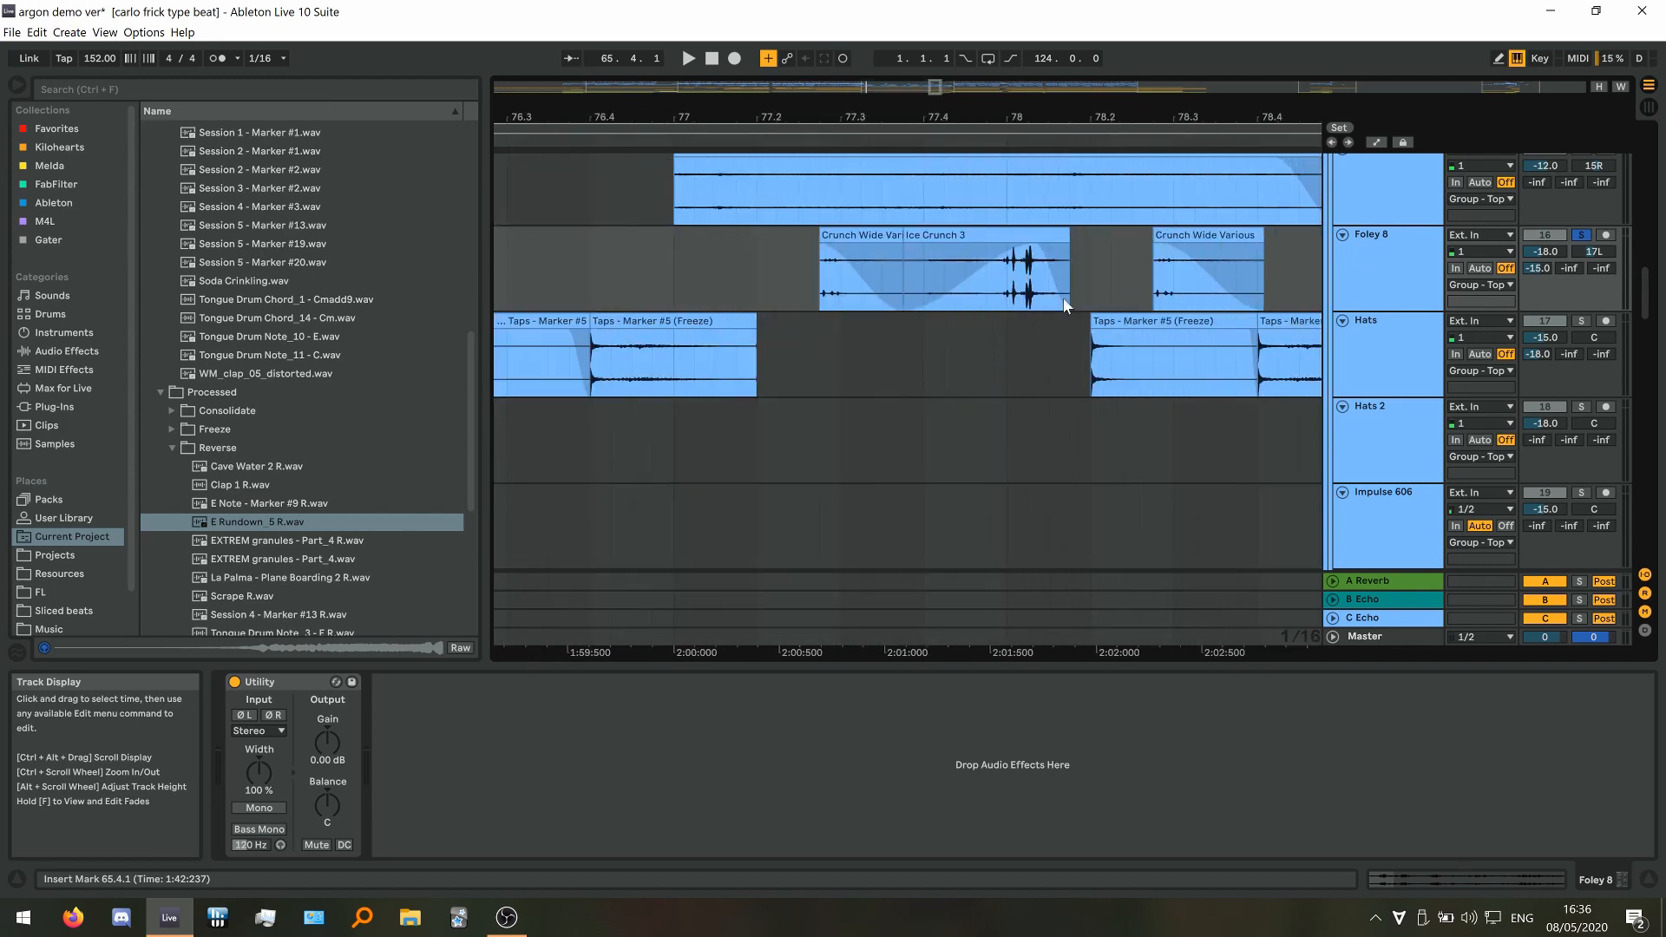
{"action": "left_click", "coordinate": [903, 273]}
{"action": "key", "text": "space"}
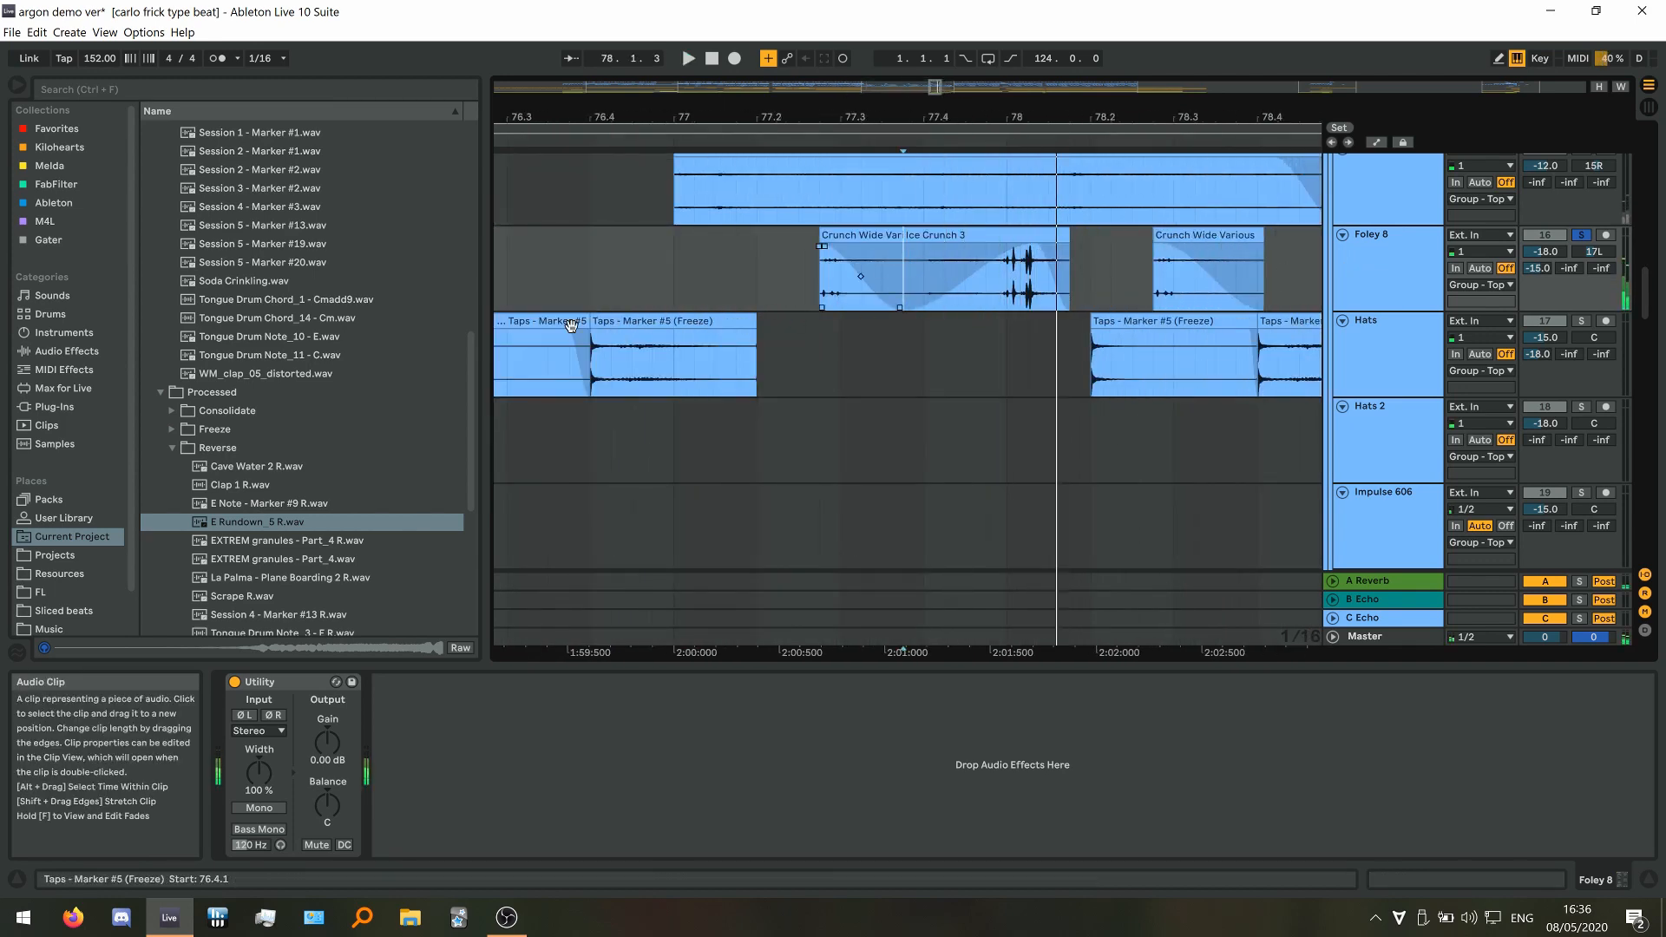
{"action": "left_click", "coordinate": [891, 265]}
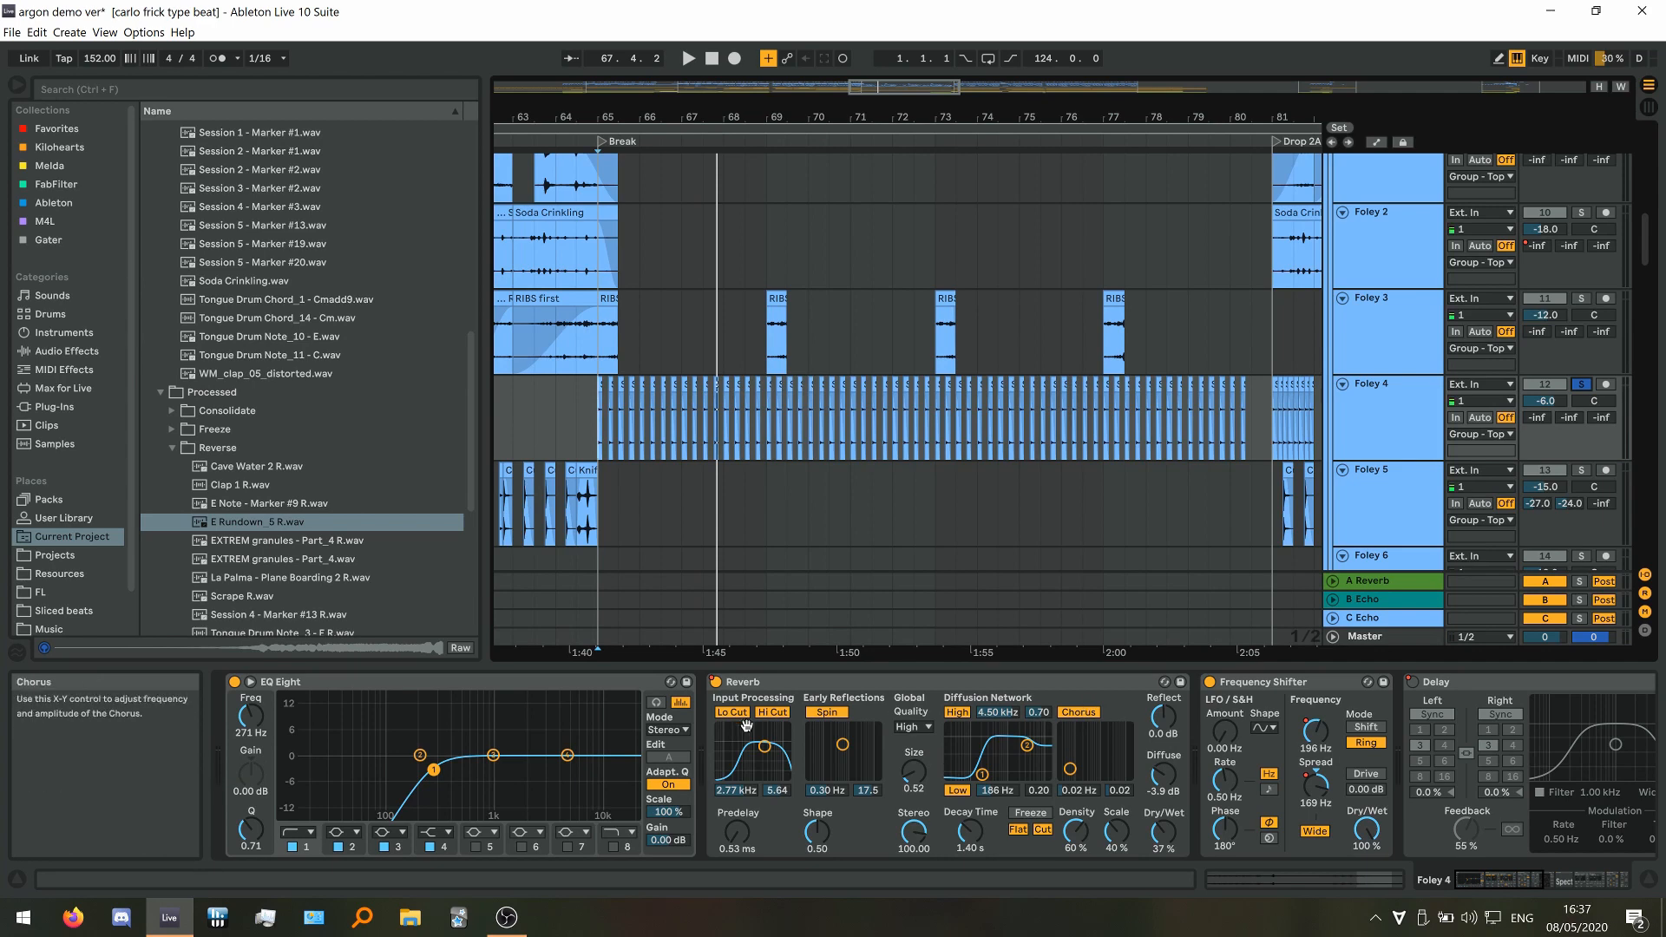
Play Foley 4's Scrape clips from bar 65 while examining its Reverb, Frequency Shifter, Delay and Spectral Blur devices
{"action": "scroll", "coordinate": [1005, 758], "scroll_direction": "down", "scroll_amount": 4}
{"action": "scroll", "coordinate": [1005, 758], "scroll_direction": "up", "scroll_amount": 2}
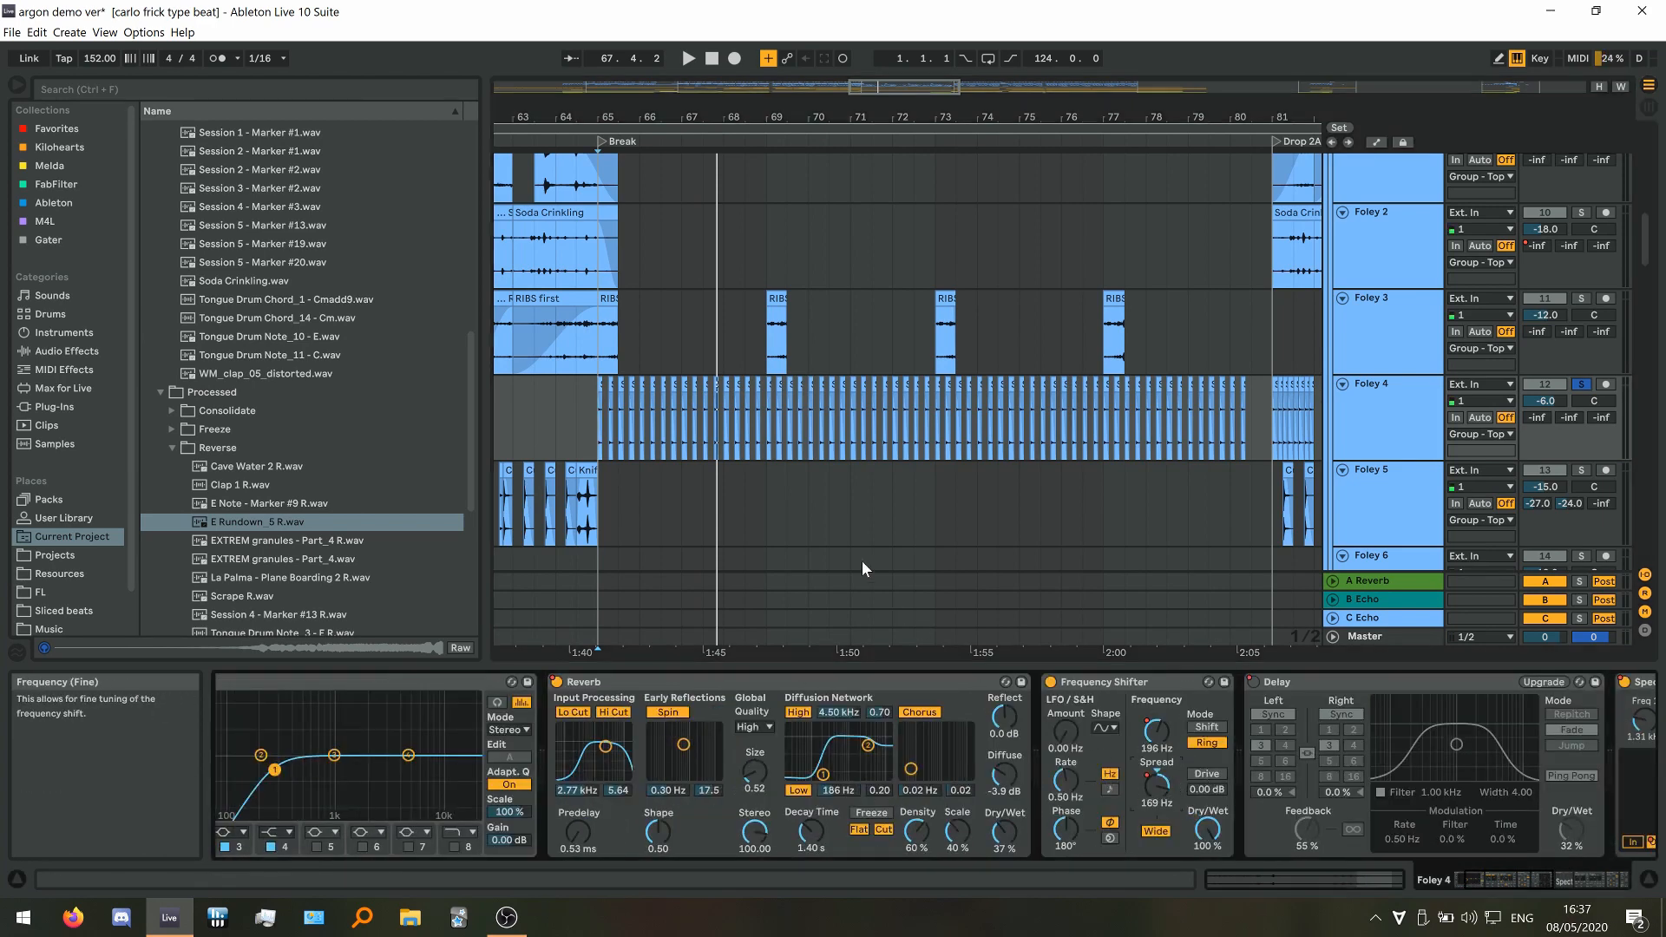
{"action": "key", "text": "space"}
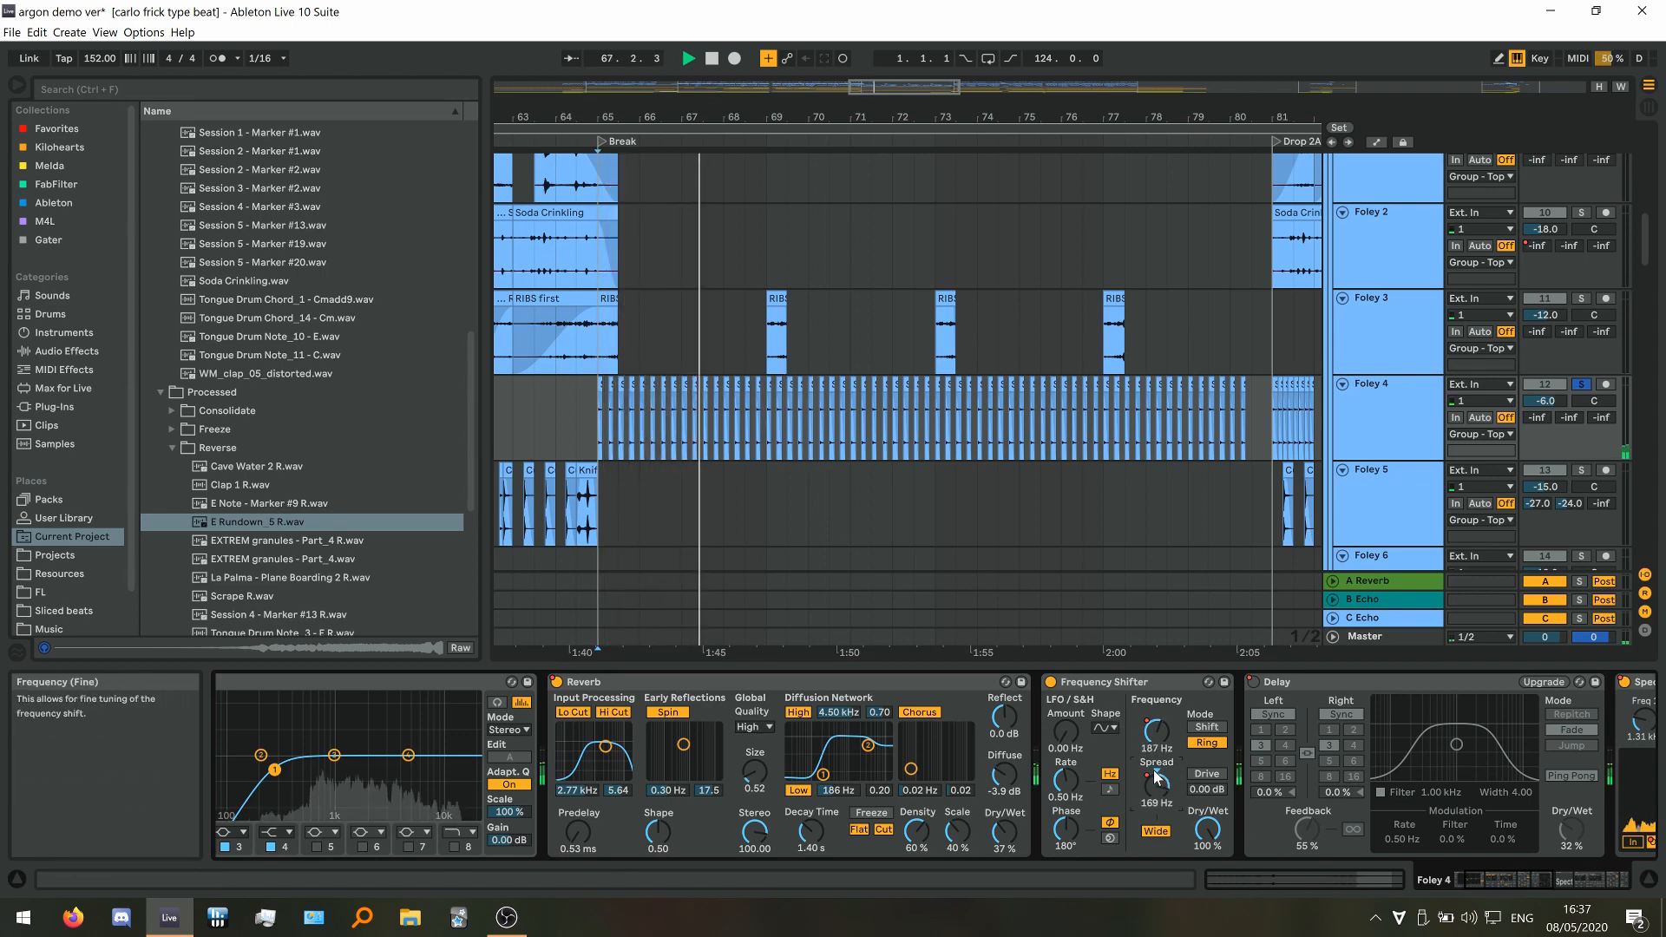
{"action": "key", "text": "space"}
{"action": "left_click_drag", "start_coordinate": [1217, 771], "coordinate": [663, 750]}
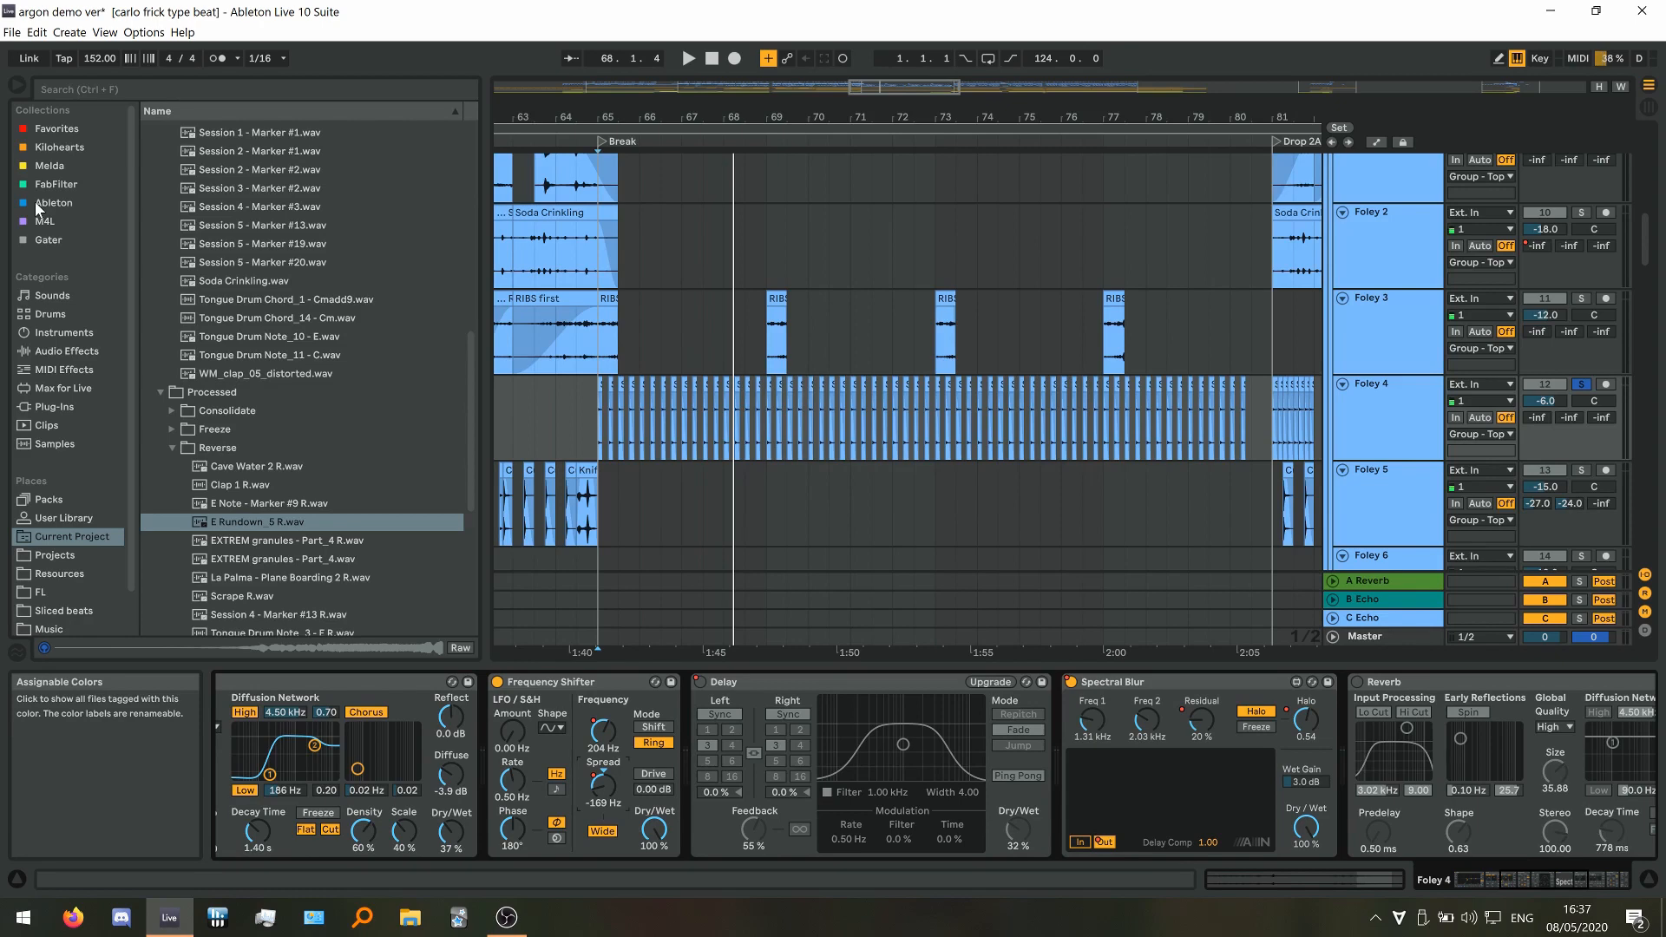
Select the Spectral Blur device on Foley 4, then show the track delays to check Foley 4's value and hide them again
{"action": "right_click", "coordinate": [1146, 730]}
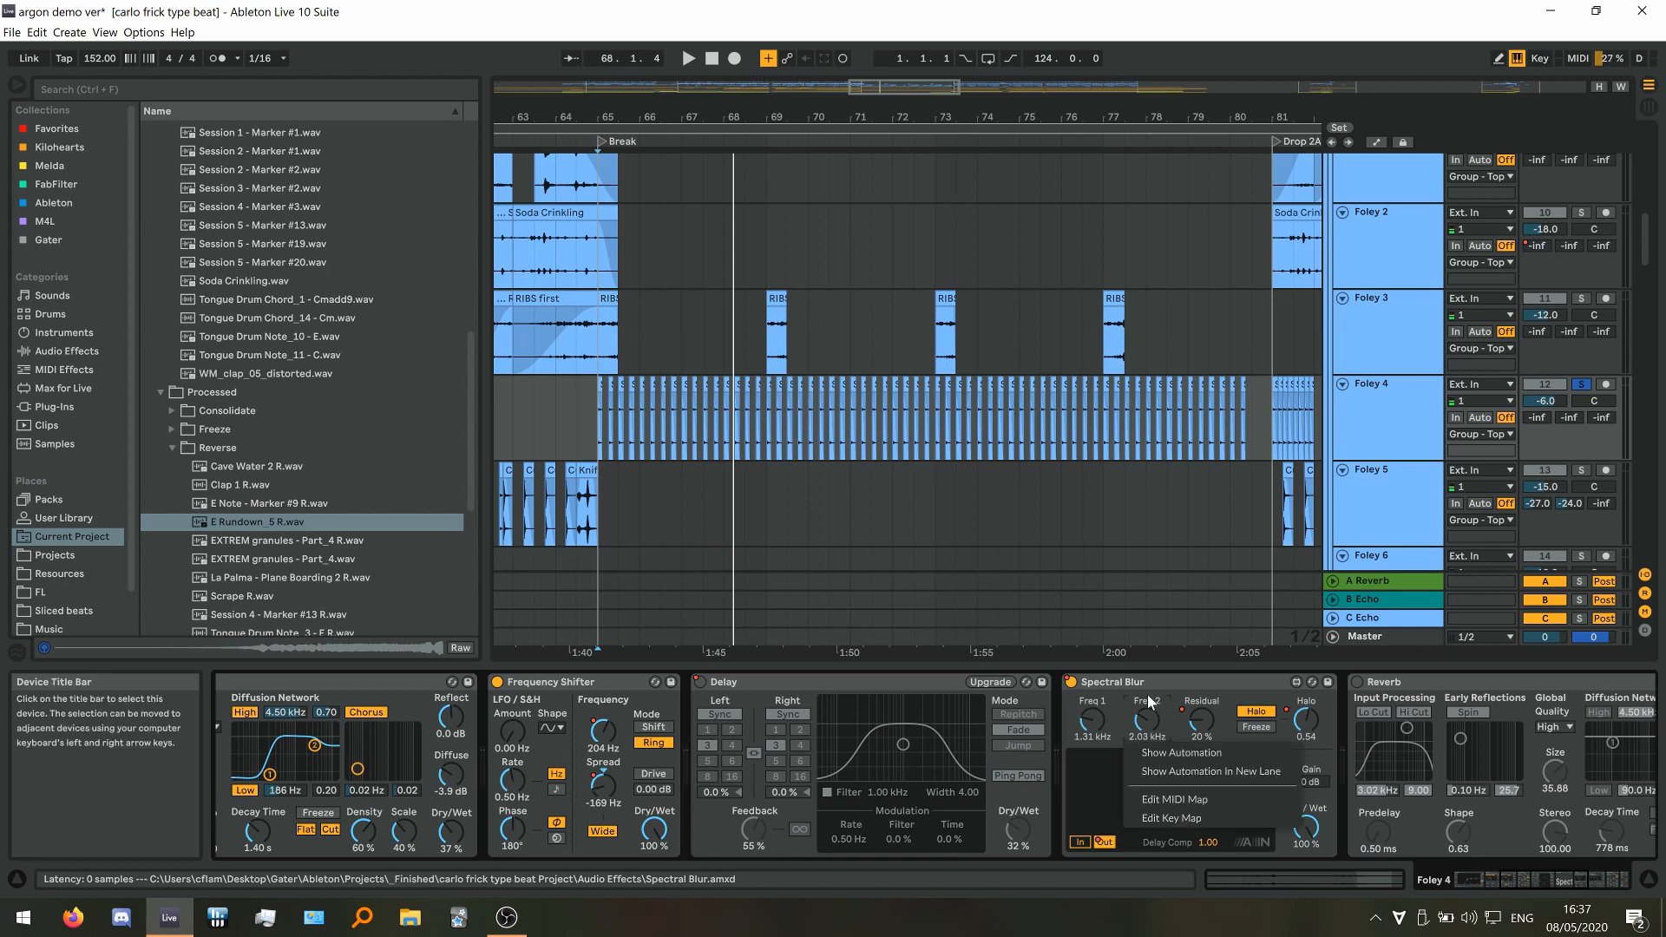
{"action": "left_click", "coordinate": [1152, 681]}
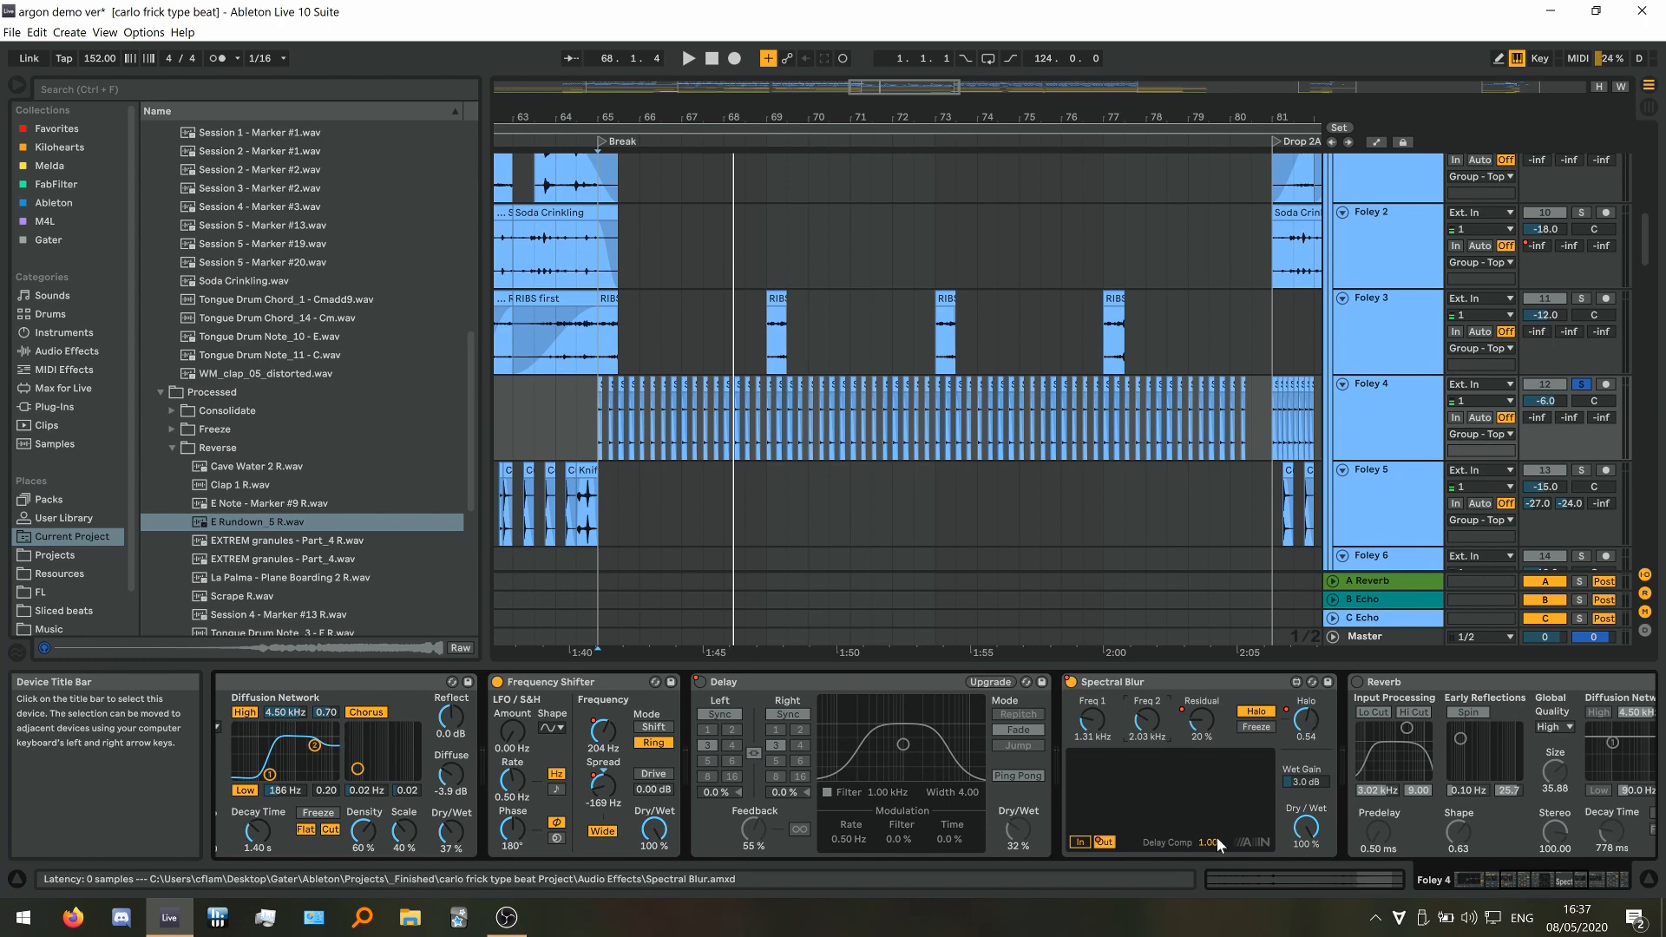
{"action": "left_click", "coordinate": [1647, 636]}
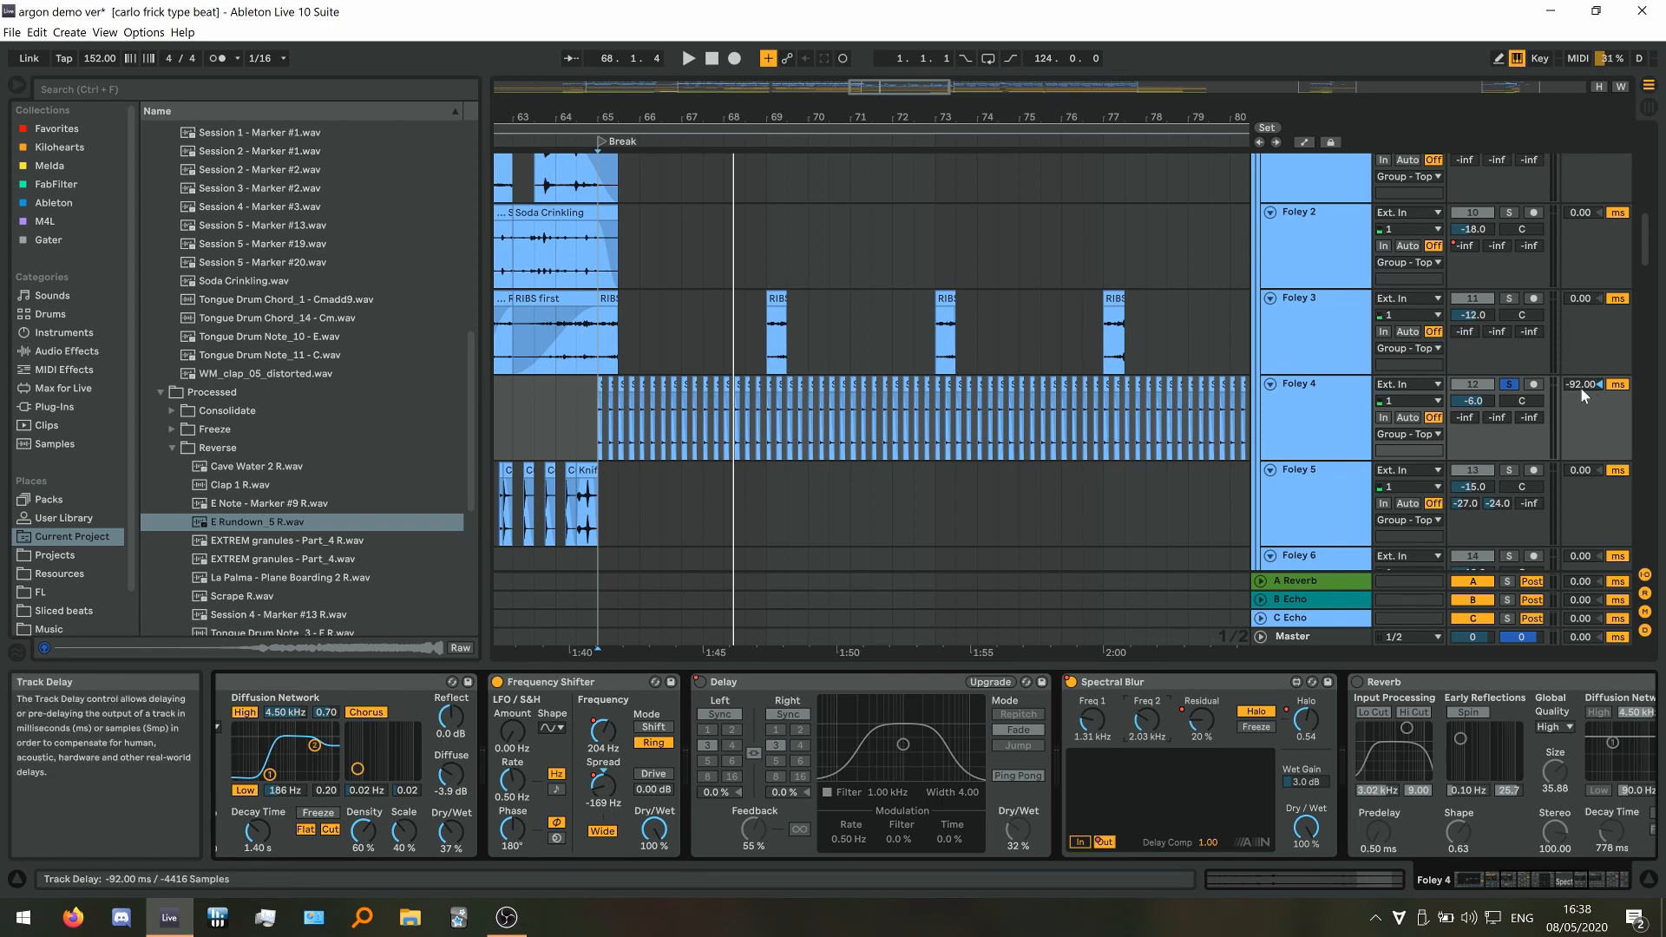
{"action": "left_click", "coordinate": [1646, 632]}
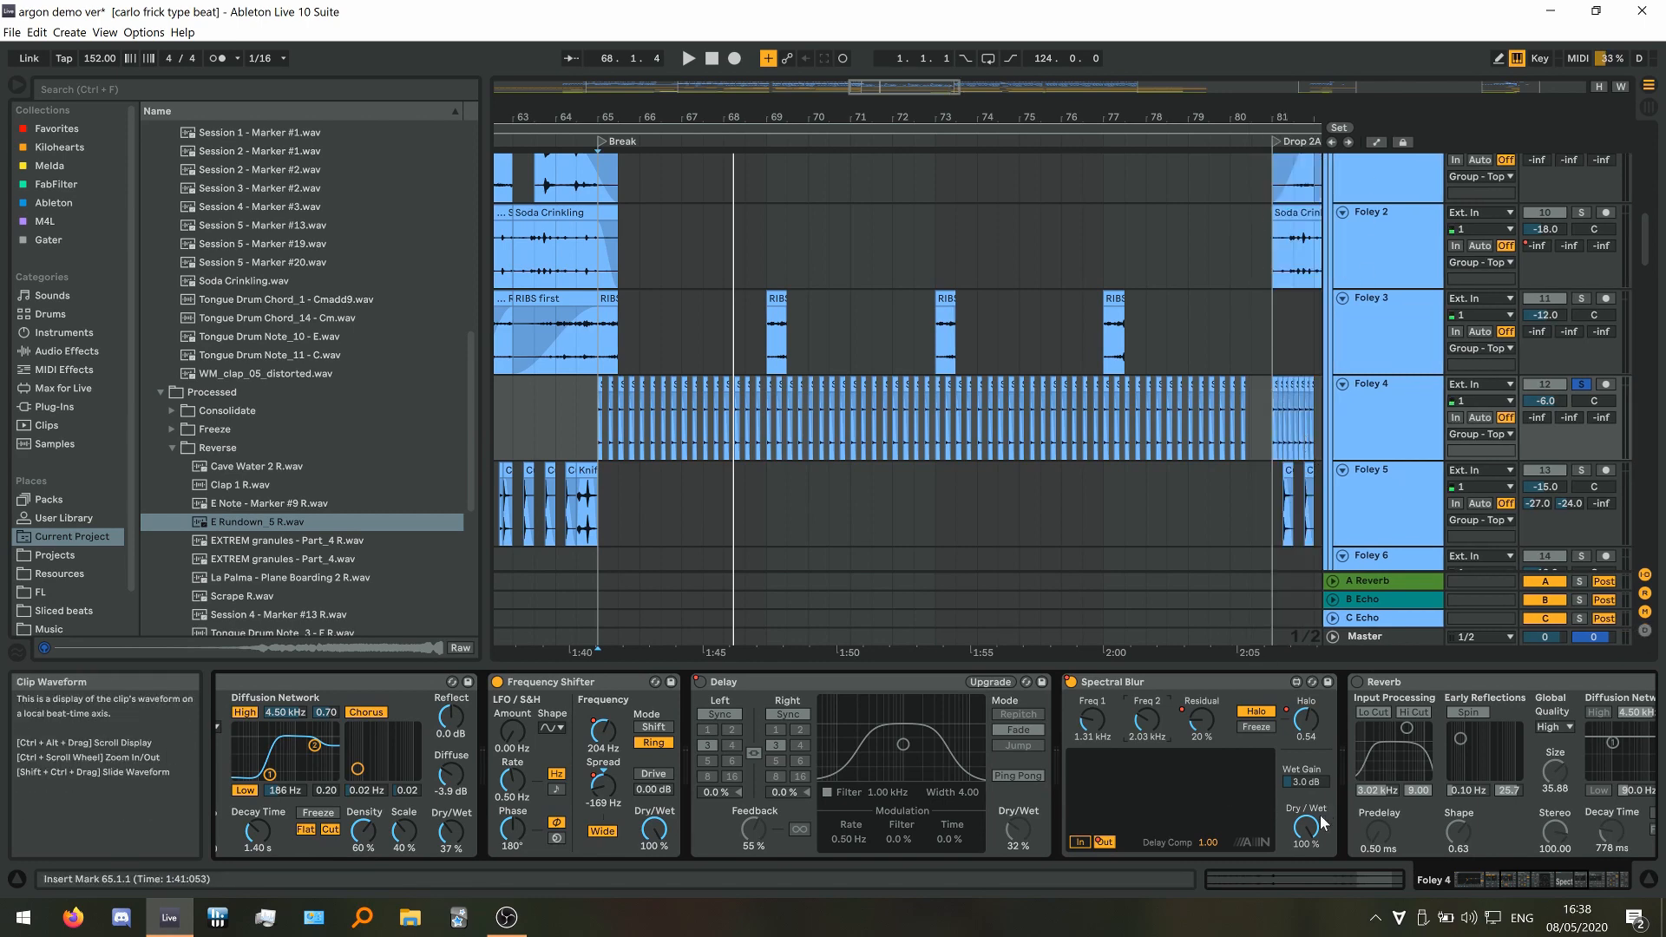
Show the automation lanes, inspect Foley 4's Spectral Blur Dry/Wet envelope around bar 73, and hide the lanes
{"action": "key", "text": "a"}
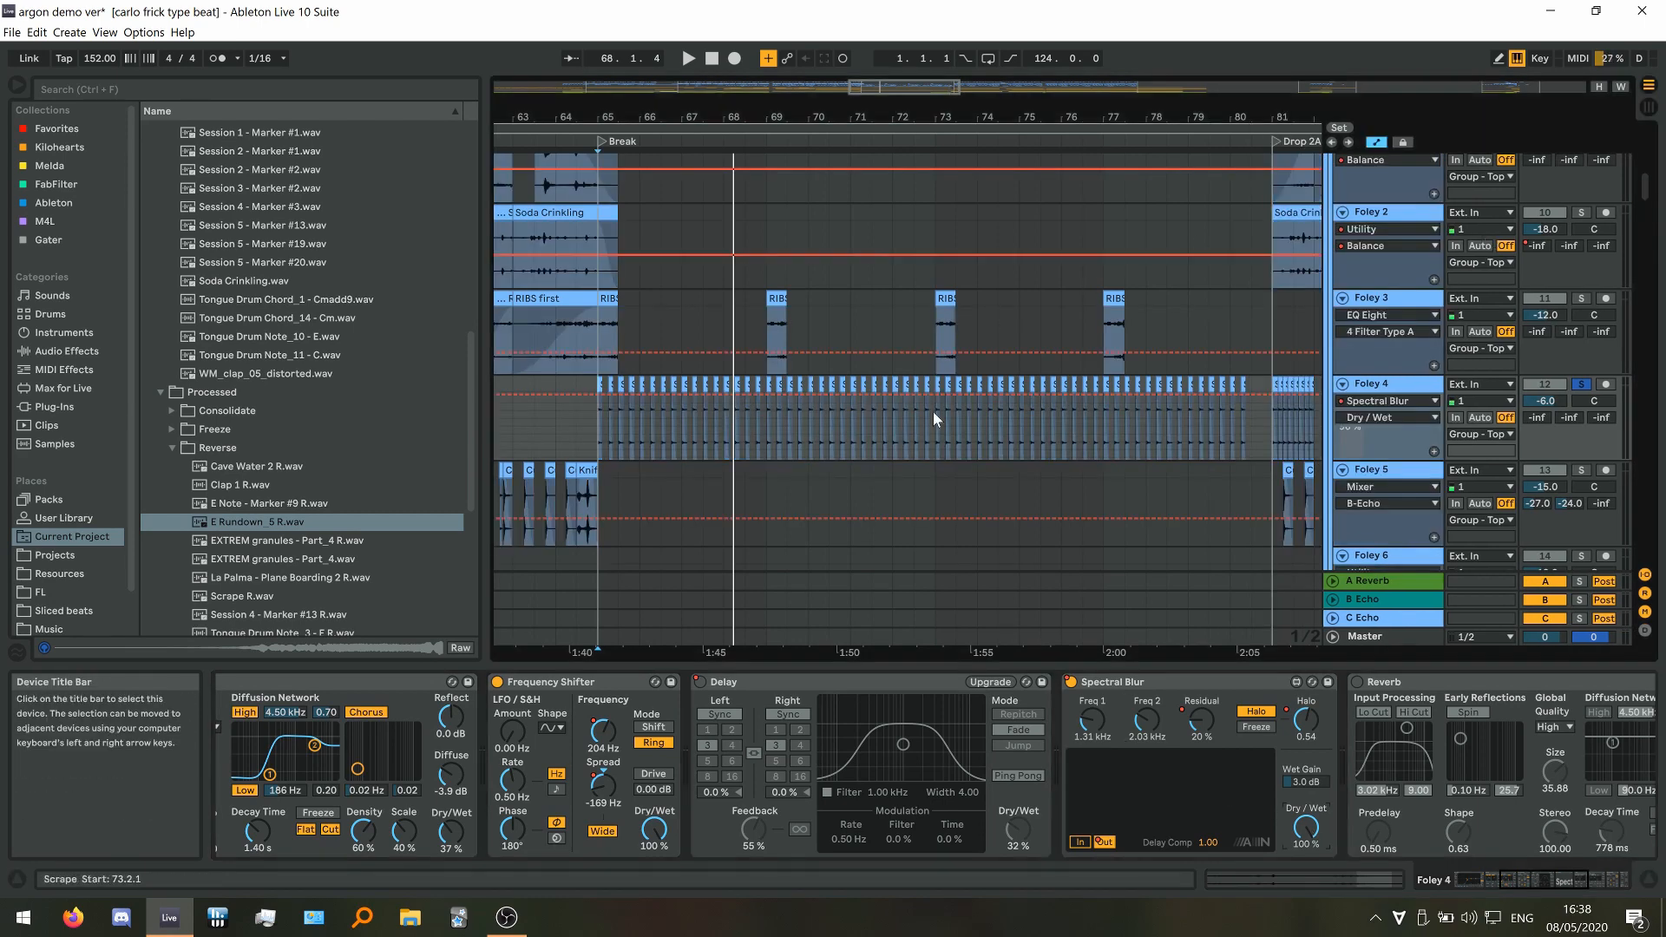
{"action": "left_click", "coordinate": [939, 394]}
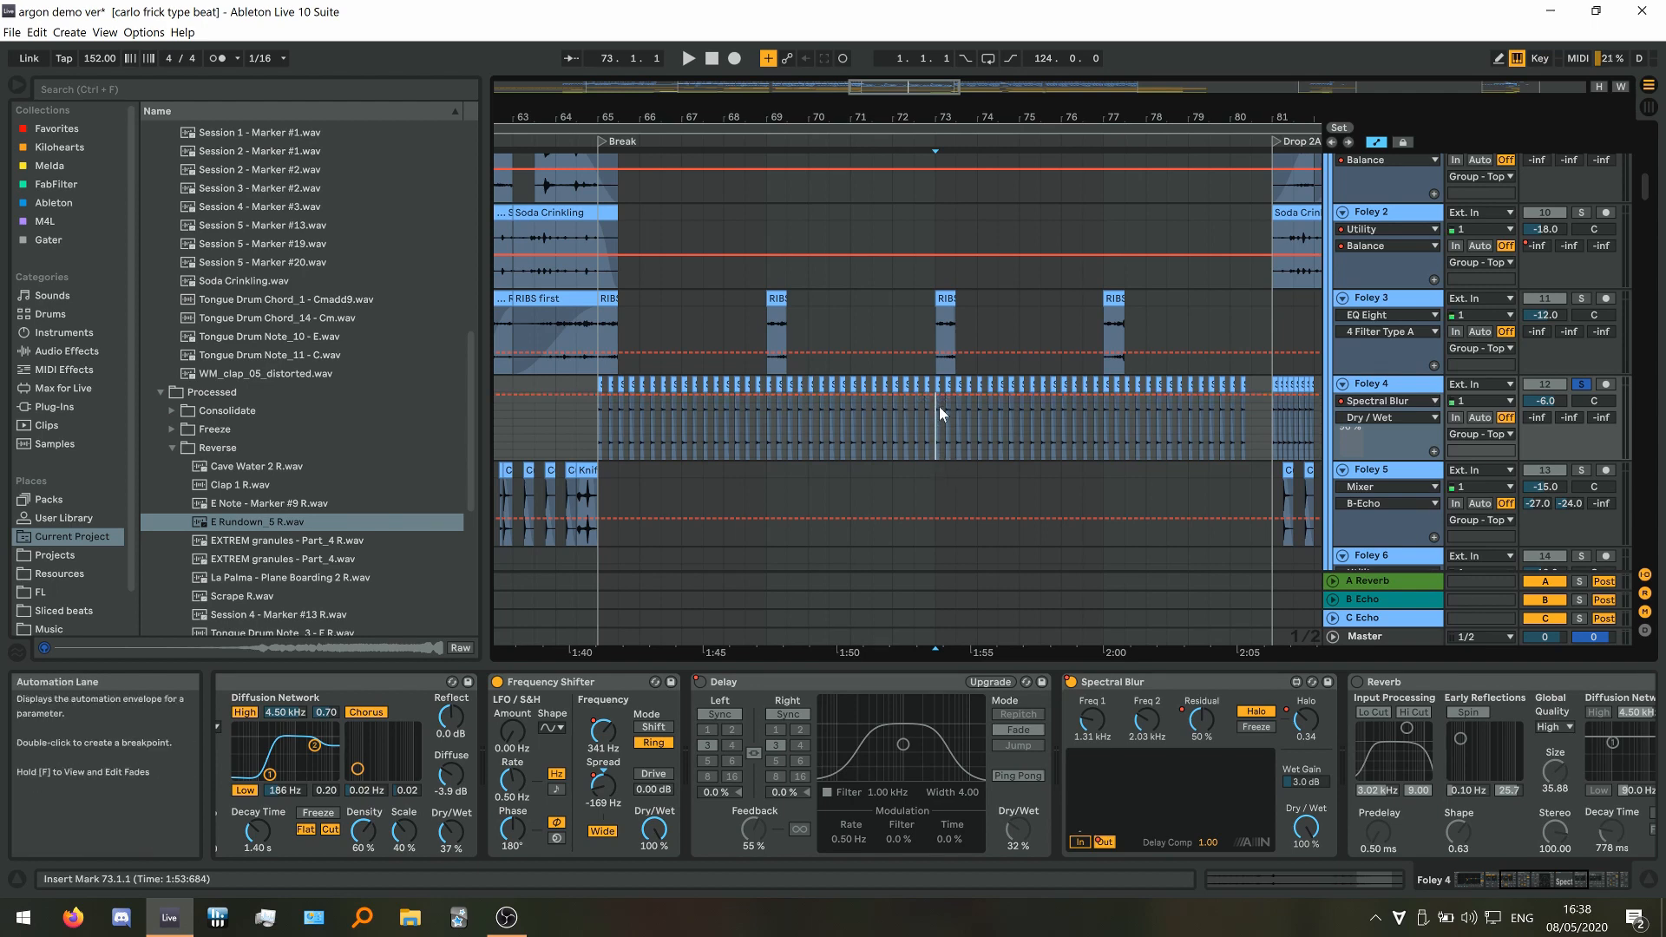
{"action": "left_click_drag", "start_coordinate": [954, 402], "coordinate": [955, 458]}
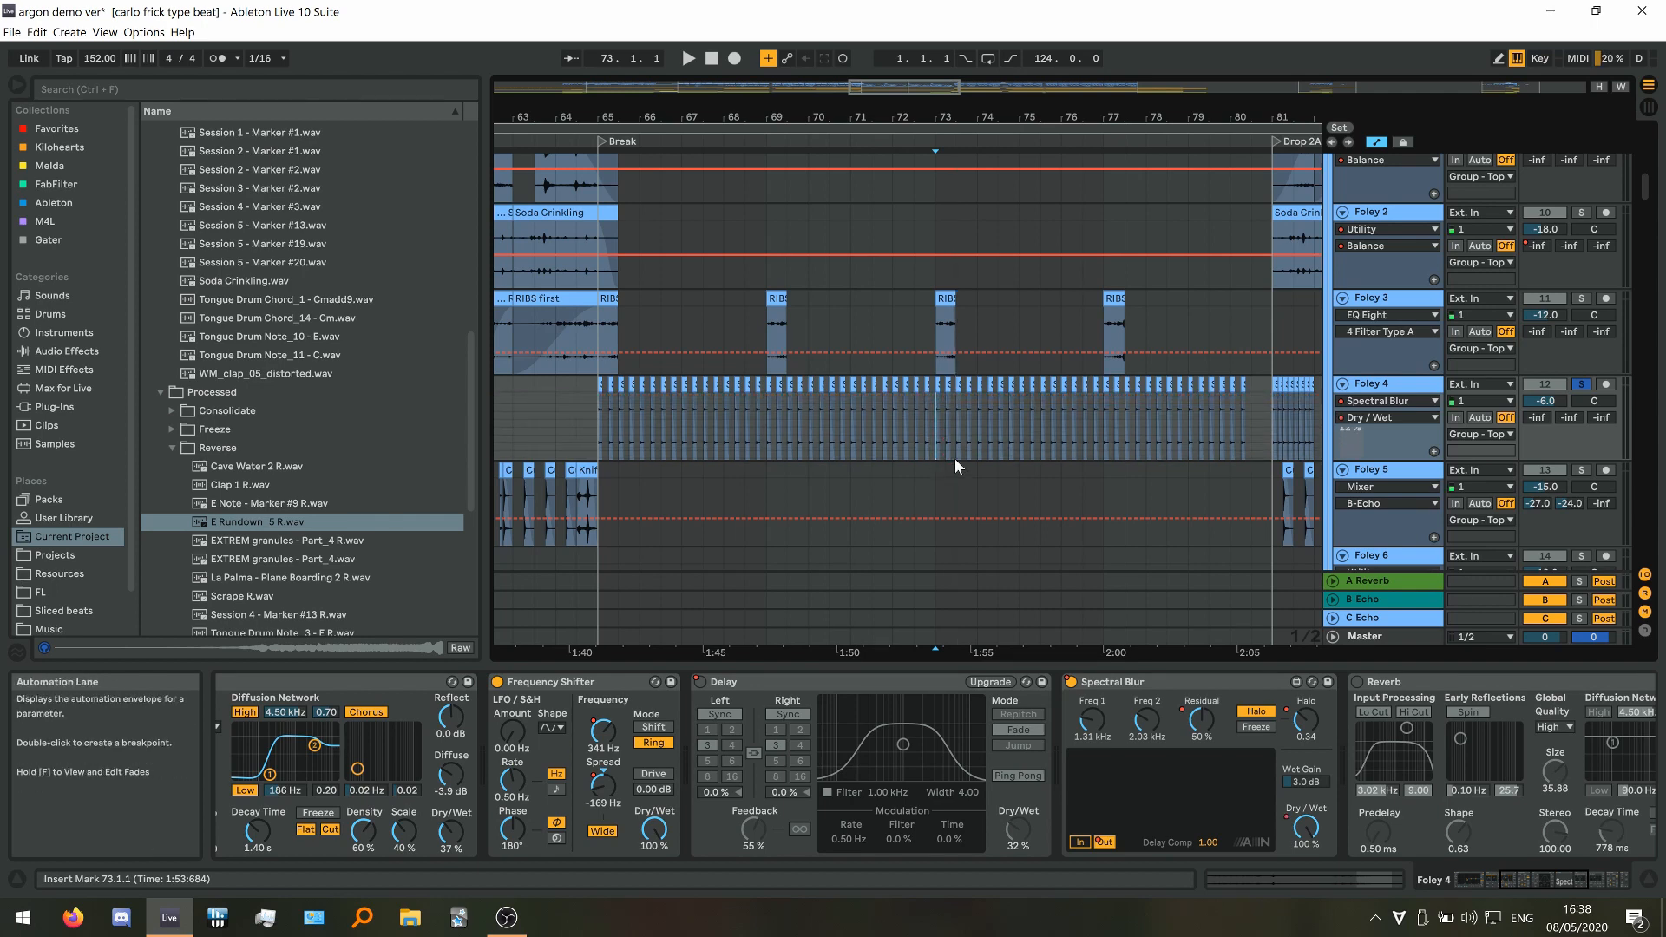
{"action": "left_click", "coordinate": [1376, 143]}
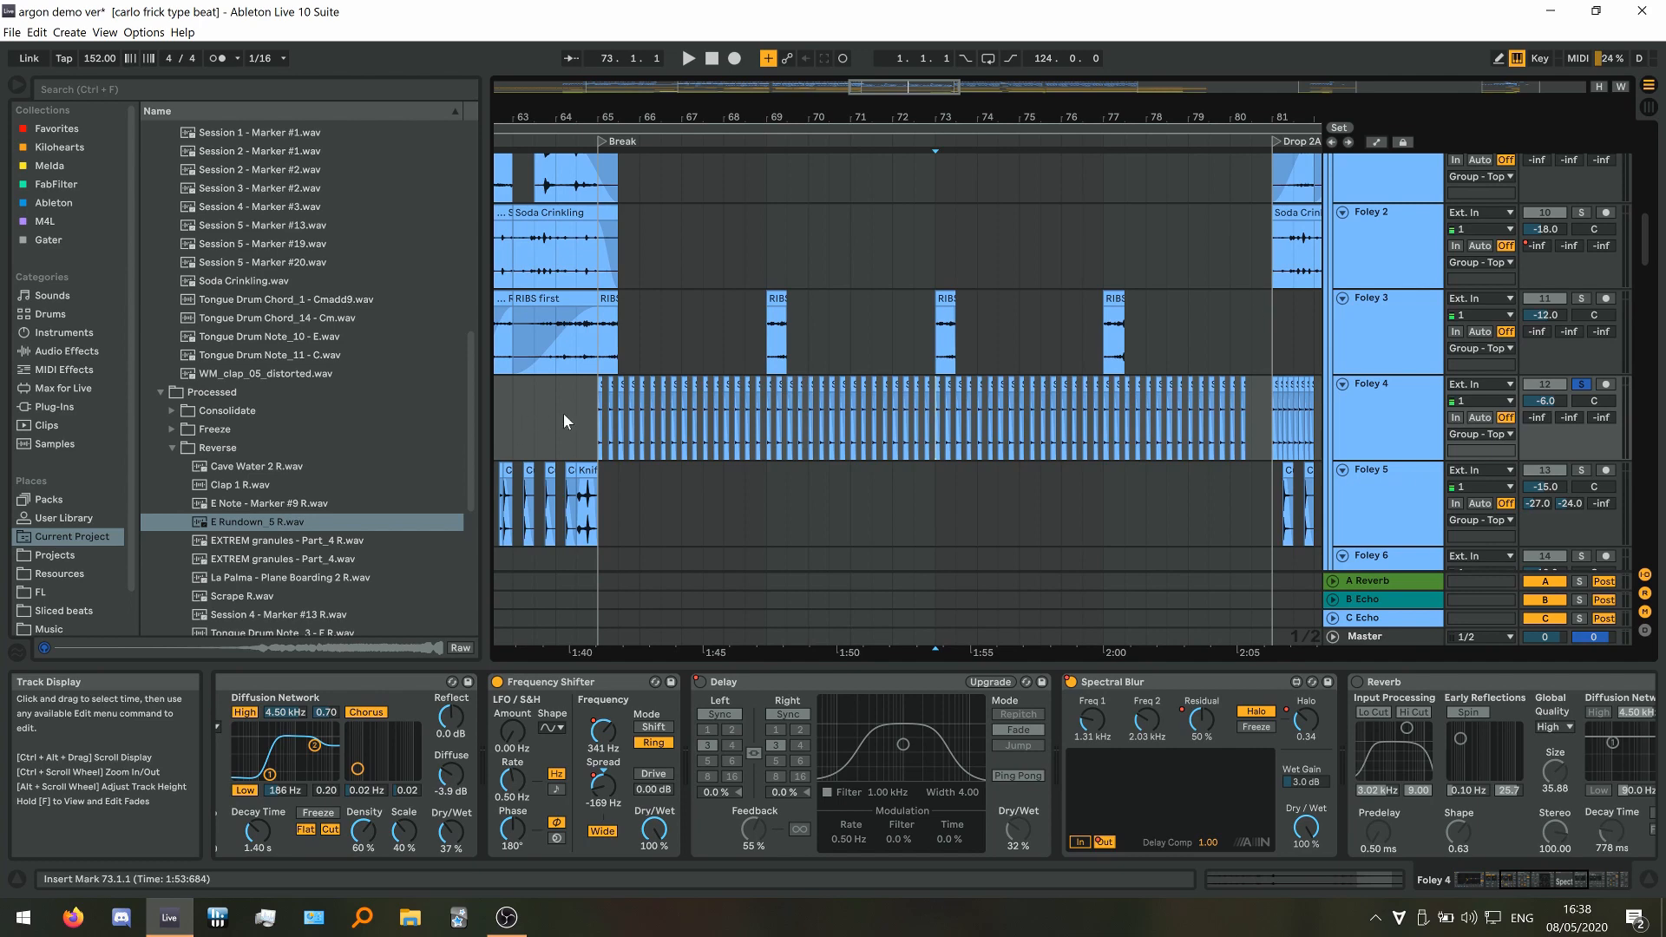
Place the insert marker at the Break's start on Foley 4 and view its clips through Drop 2A
{"action": "left_click", "coordinate": [591, 415]}
{"action": "key", "text": "minus"}
{"action": "key", "text": "minus"}
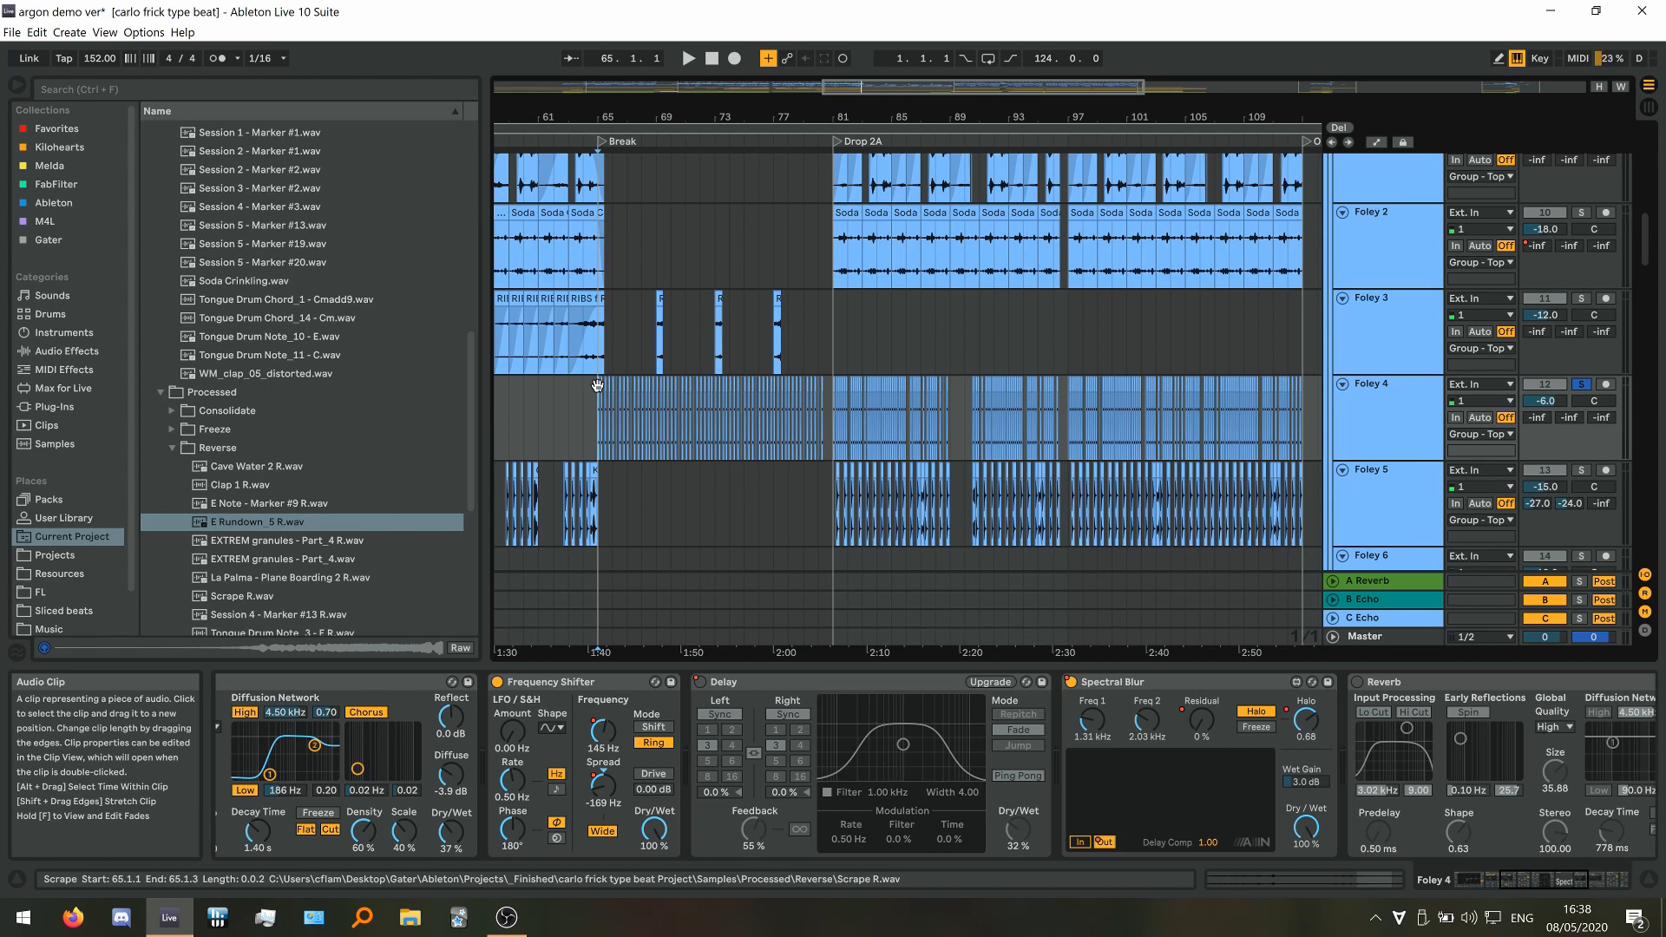
Show the Kick track's devices and play its three-kick fill in Drop 2A from bar 89
{"action": "left_click", "coordinate": [636, 352]}
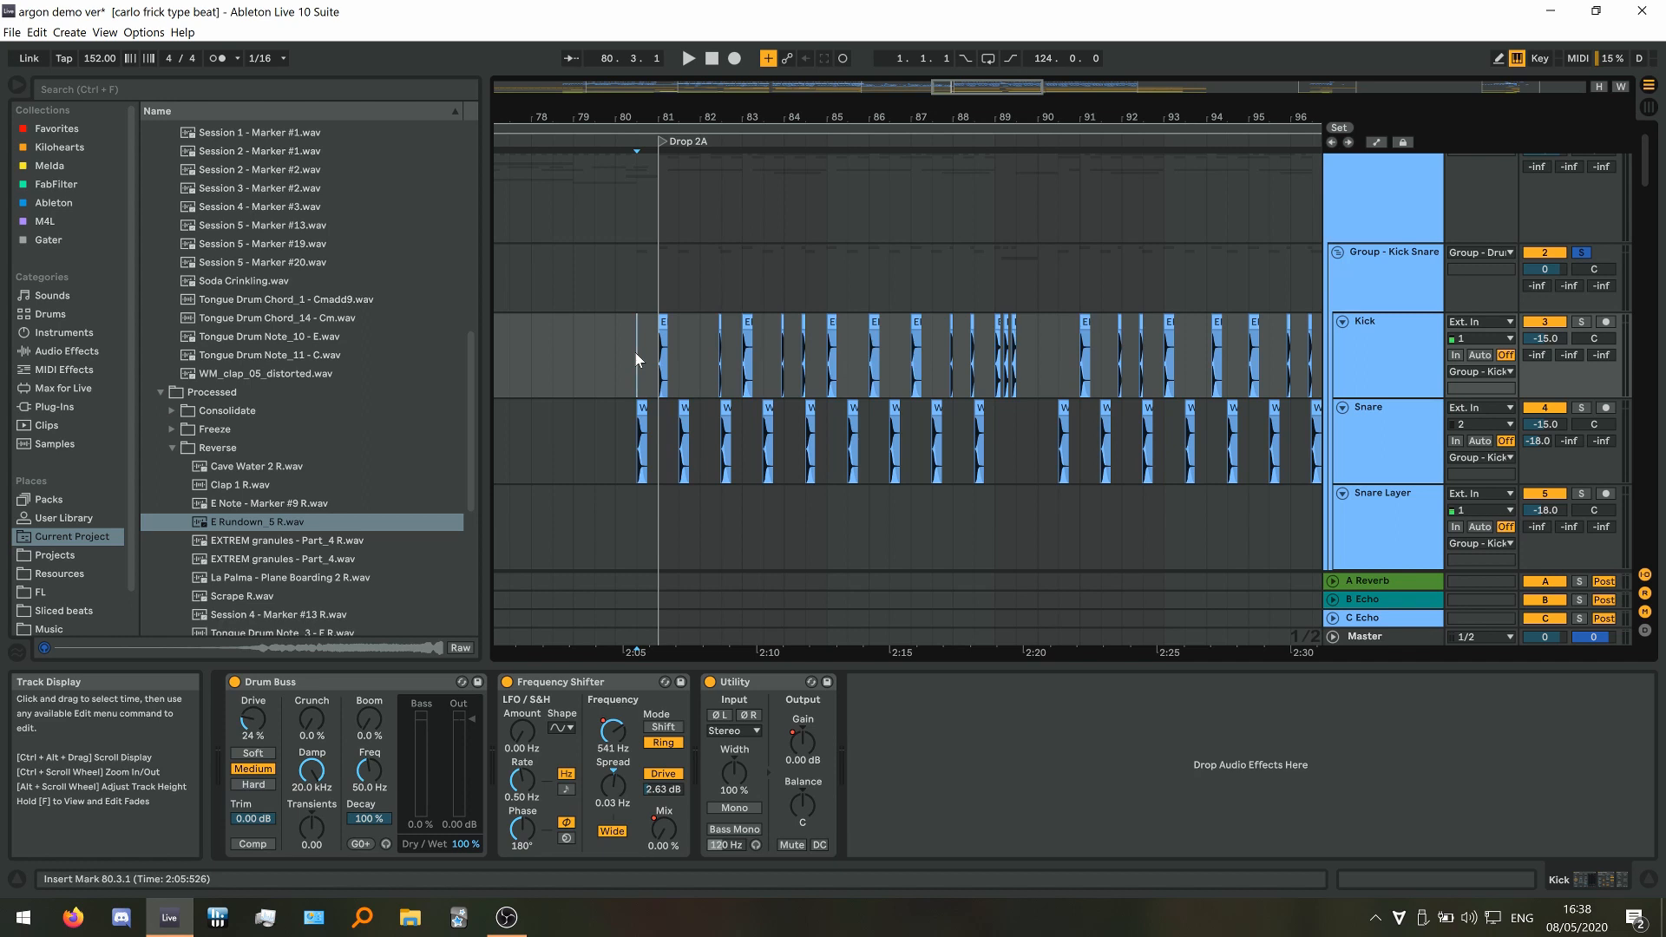
{"action": "scroll", "coordinate": [1044, 339], "scroll_direction": "up", "scroll_amount": 3}
{"action": "left_click", "coordinate": [917, 355]}
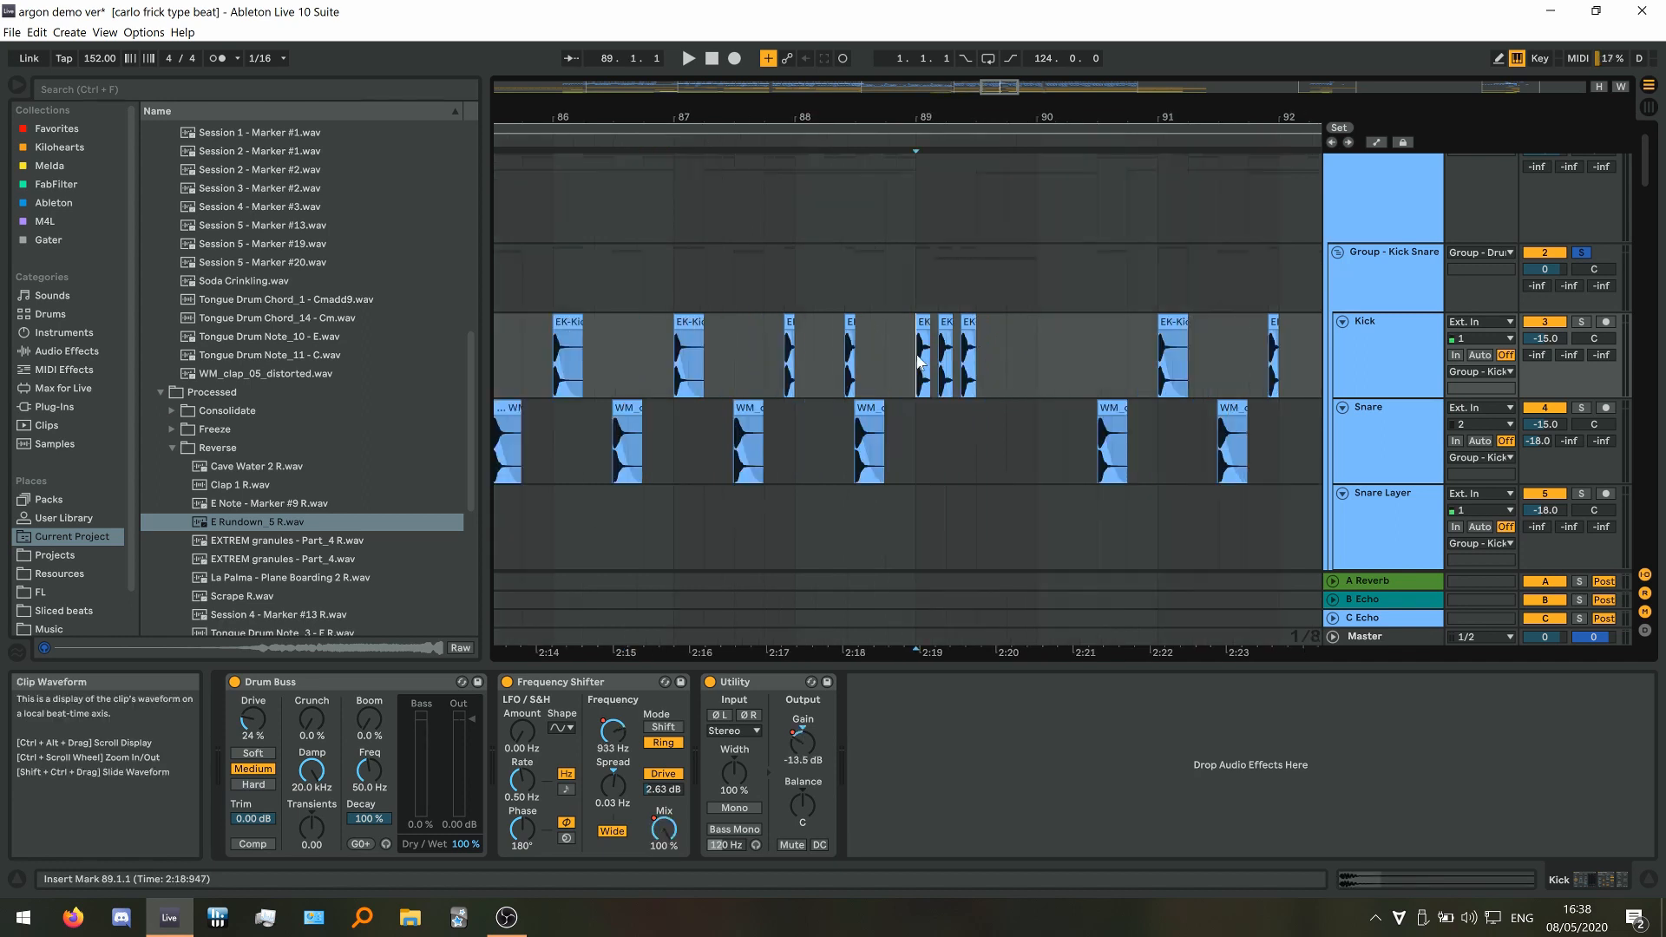
{"action": "key", "text": "space"}
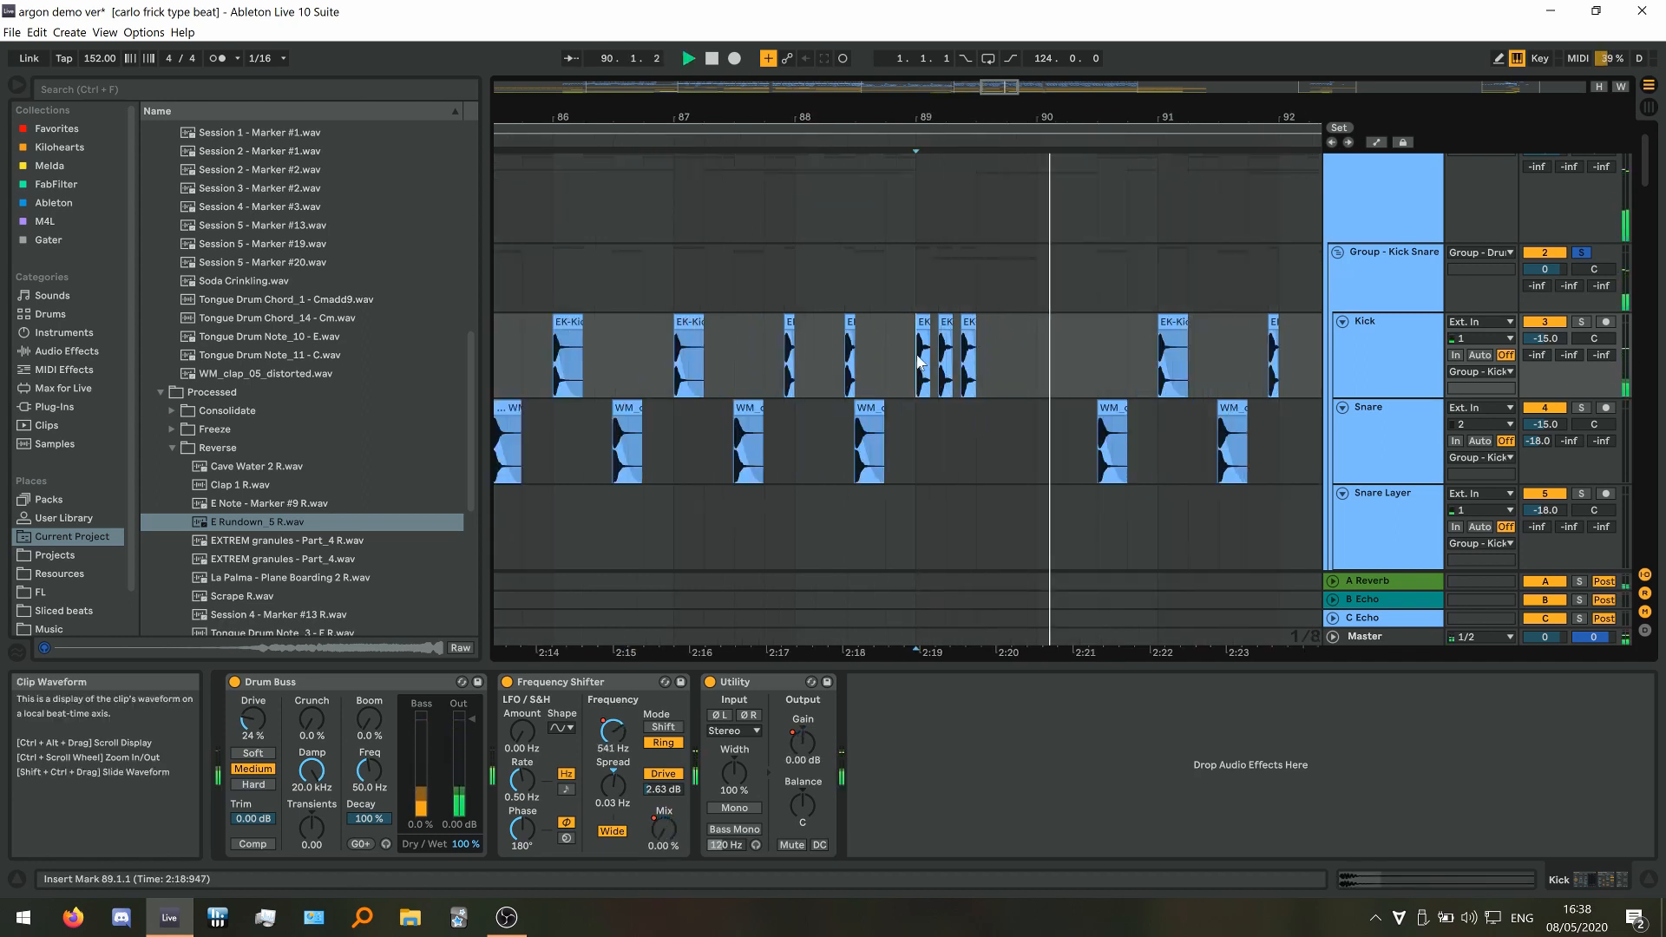
{"action": "key", "text": "space"}
Inspect the Clap 1 clip on the Clap track around bar 89.3 and play the fill from bar 89
{"action": "scroll", "coordinate": [1096, 383], "scroll_direction": "down", "scroll_amount": 3}
{"action": "scroll", "coordinate": [1092, 382], "scroll_direction": "down", "scroll_amount": 3}
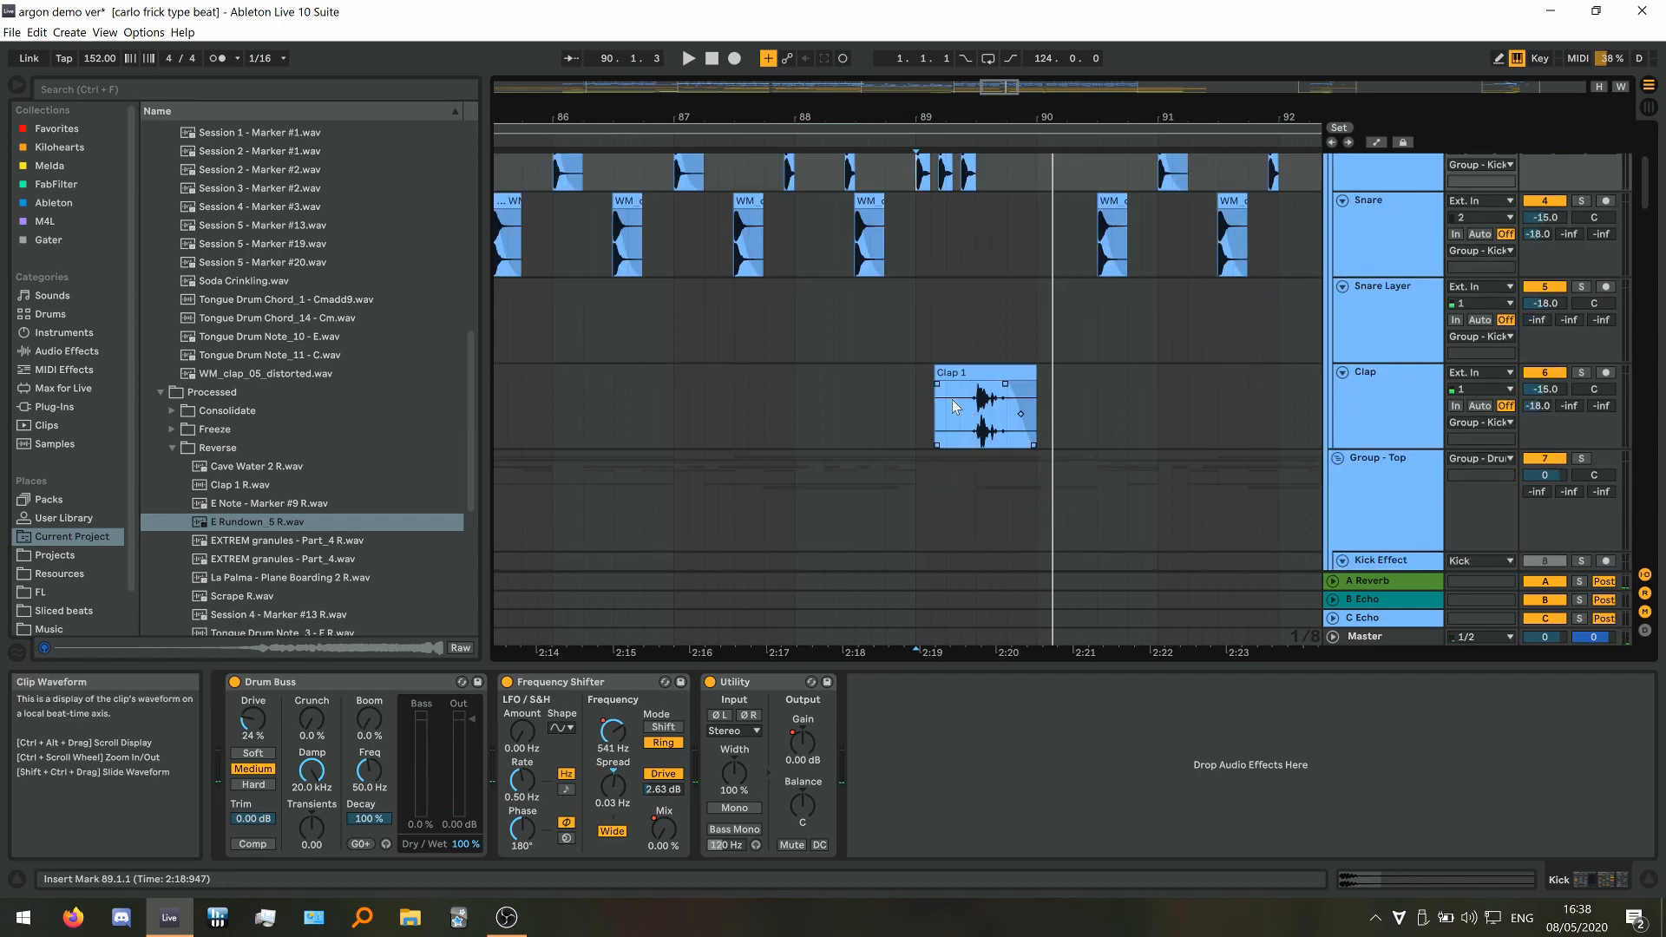
{"action": "scroll", "coordinate": [992, 421], "scroll_direction": "up", "scroll_amount": 5}
{"action": "left_click", "coordinate": [860, 412]}
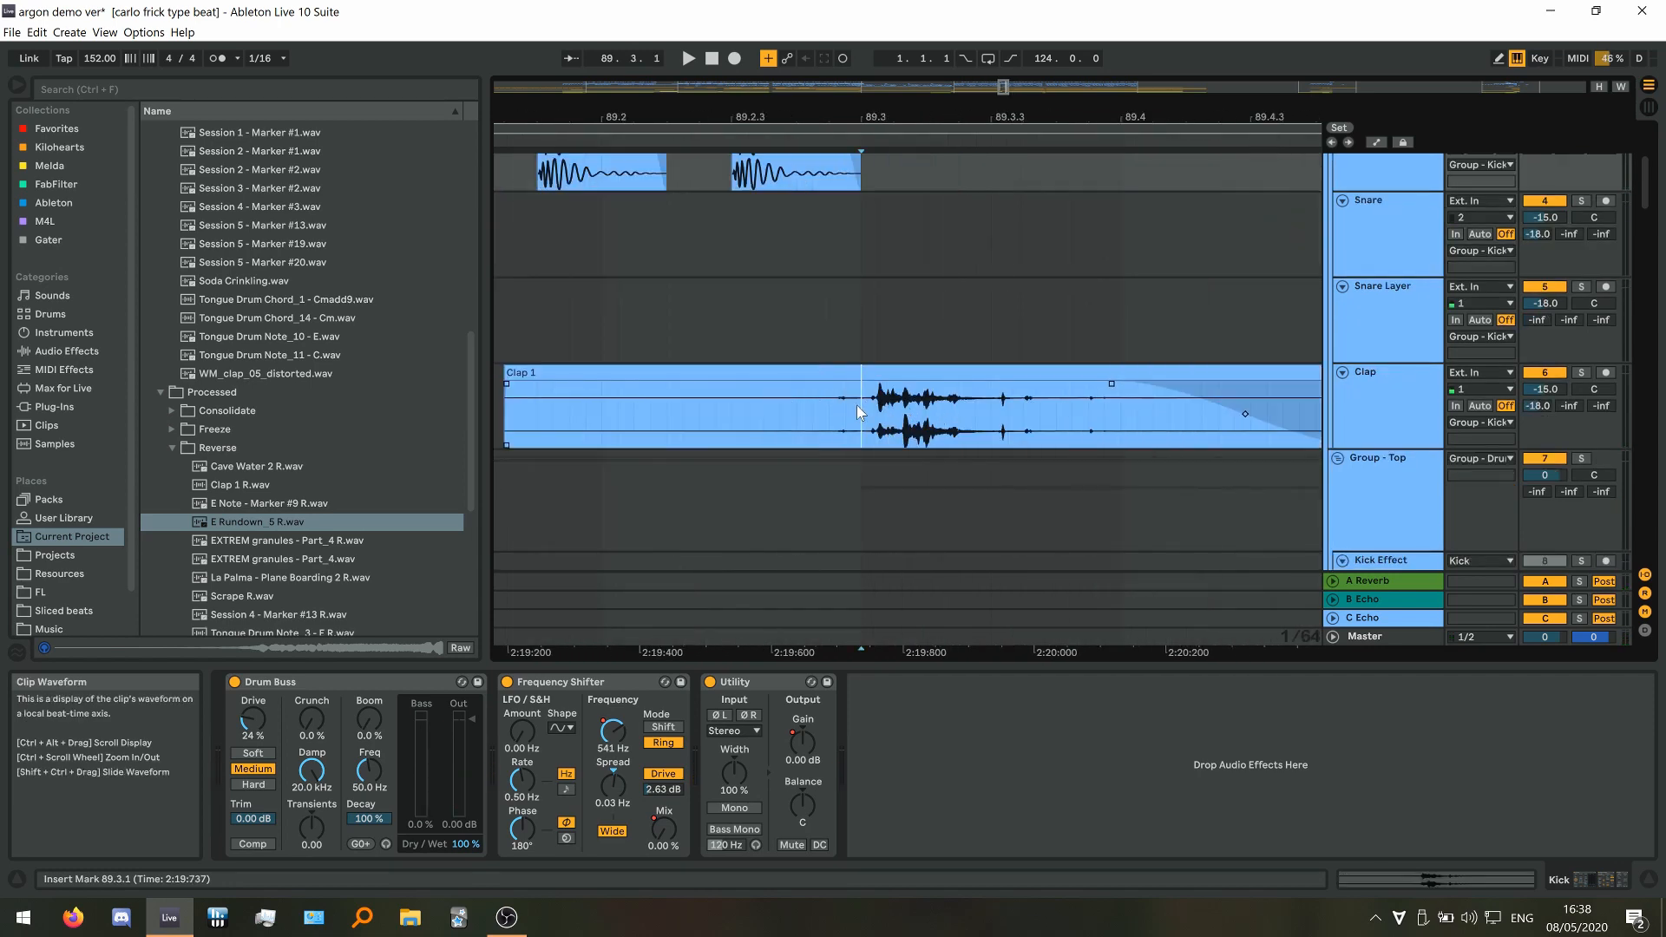
{"action": "scroll", "coordinate": [857, 412], "scroll_direction": "down", "scroll_amount": 3}
{"action": "left_click", "coordinate": [676, 321]}
{"action": "key", "text": "space"}
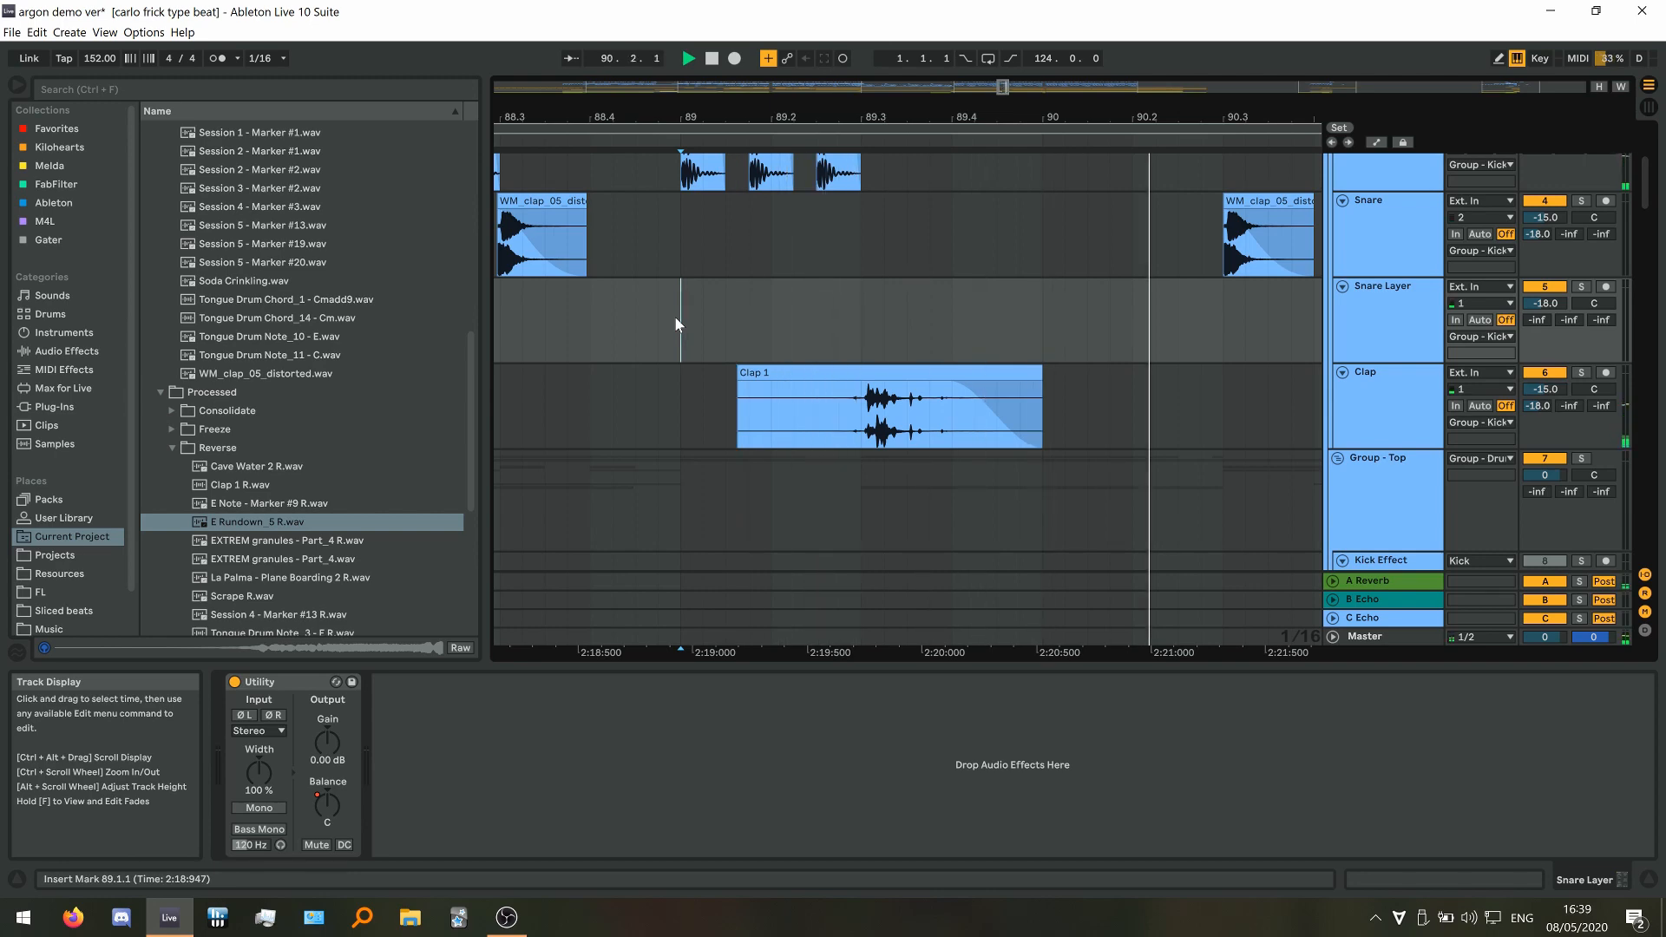
Examine the Top group's tracks in Drop 2A, from Kick Effect through the Foley, Hats and Ambience tracks, ending at Foley 5's Cuts clips
{"action": "scroll", "coordinate": [675, 316], "scroll_direction": "down", "scroll_amount": 6}
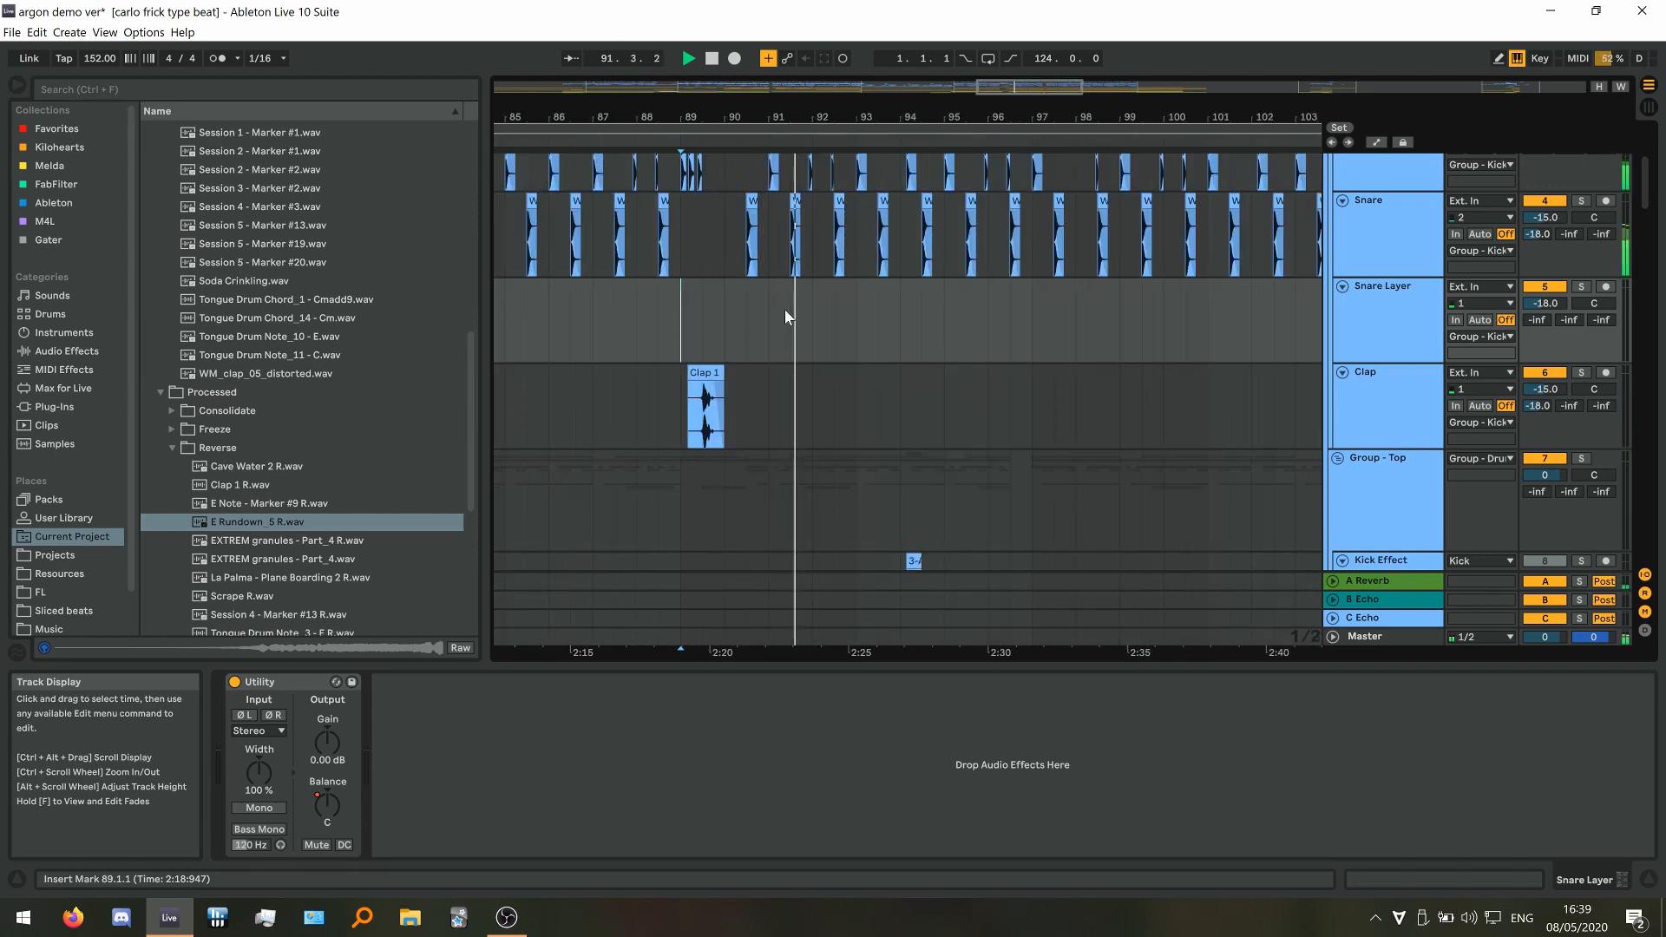
{"action": "scroll", "coordinate": [784, 309], "scroll_direction": "down", "scroll_amount": 3}
{"action": "scroll", "coordinate": [835, 315], "scroll_direction": "down", "scroll_amount": 4}
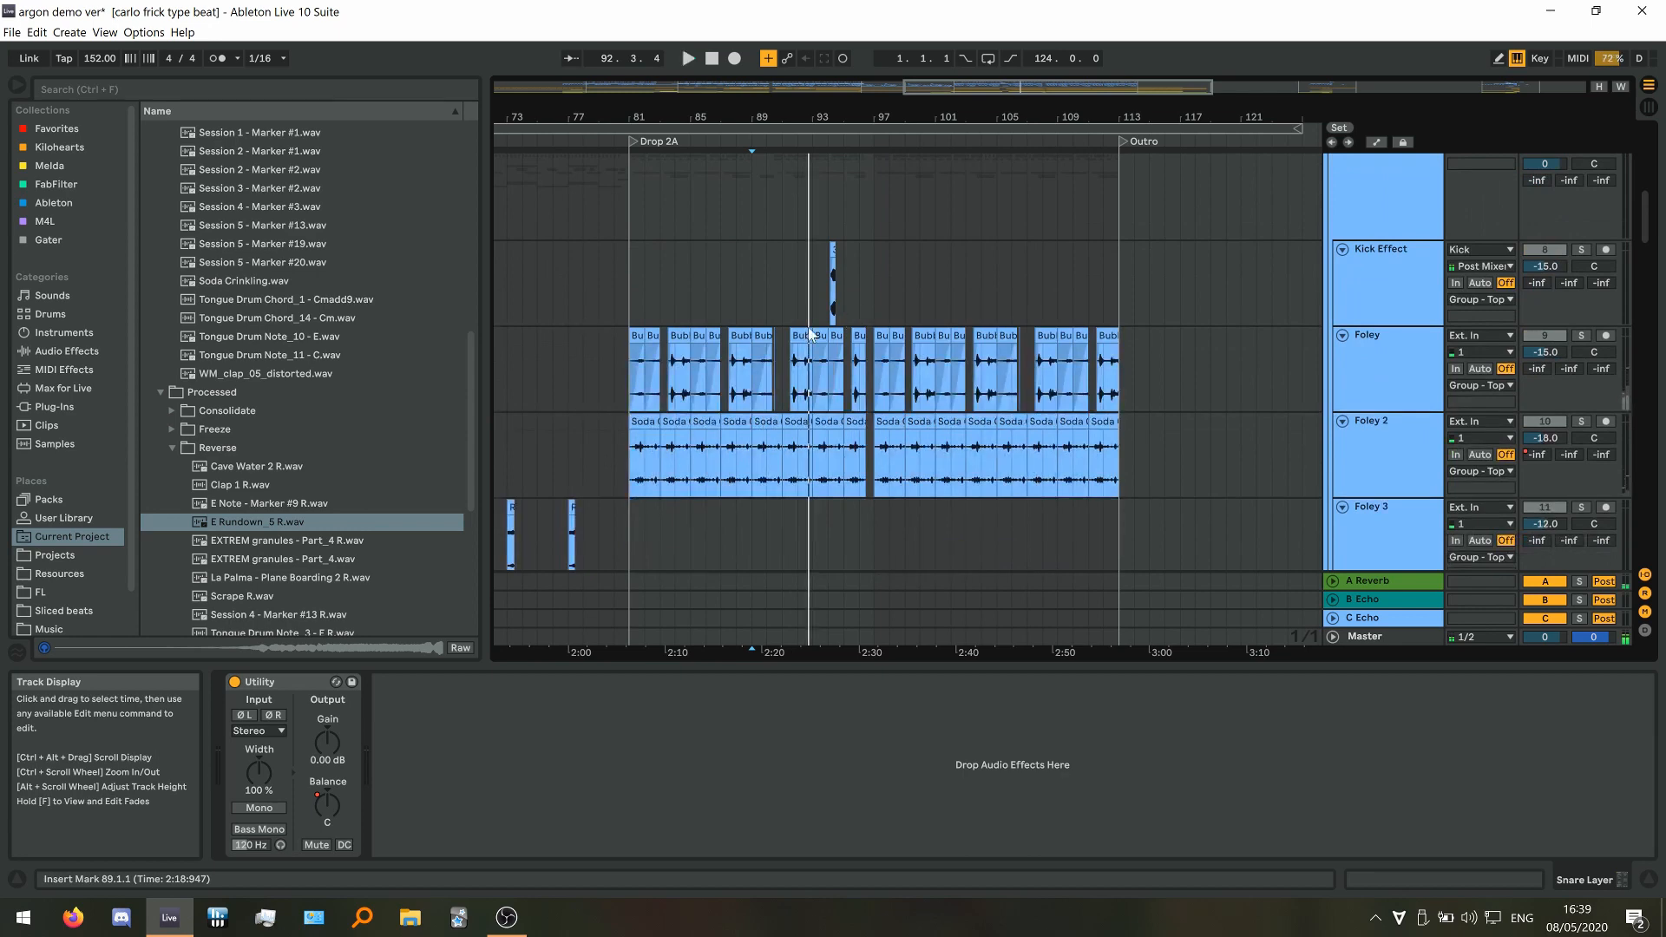
{"action": "scroll", "coordinate": [809, 335], "scroll_direction": "down", "scroll_amount": 2}
{"action": "scroll", "coordinate": [734, 398], "scroll_direction": "up", "scroll_amount": 3}
{"action": "scroll", "coordinate": [725, 401], "scroll_direction": "down", "scroll_amount": 3}
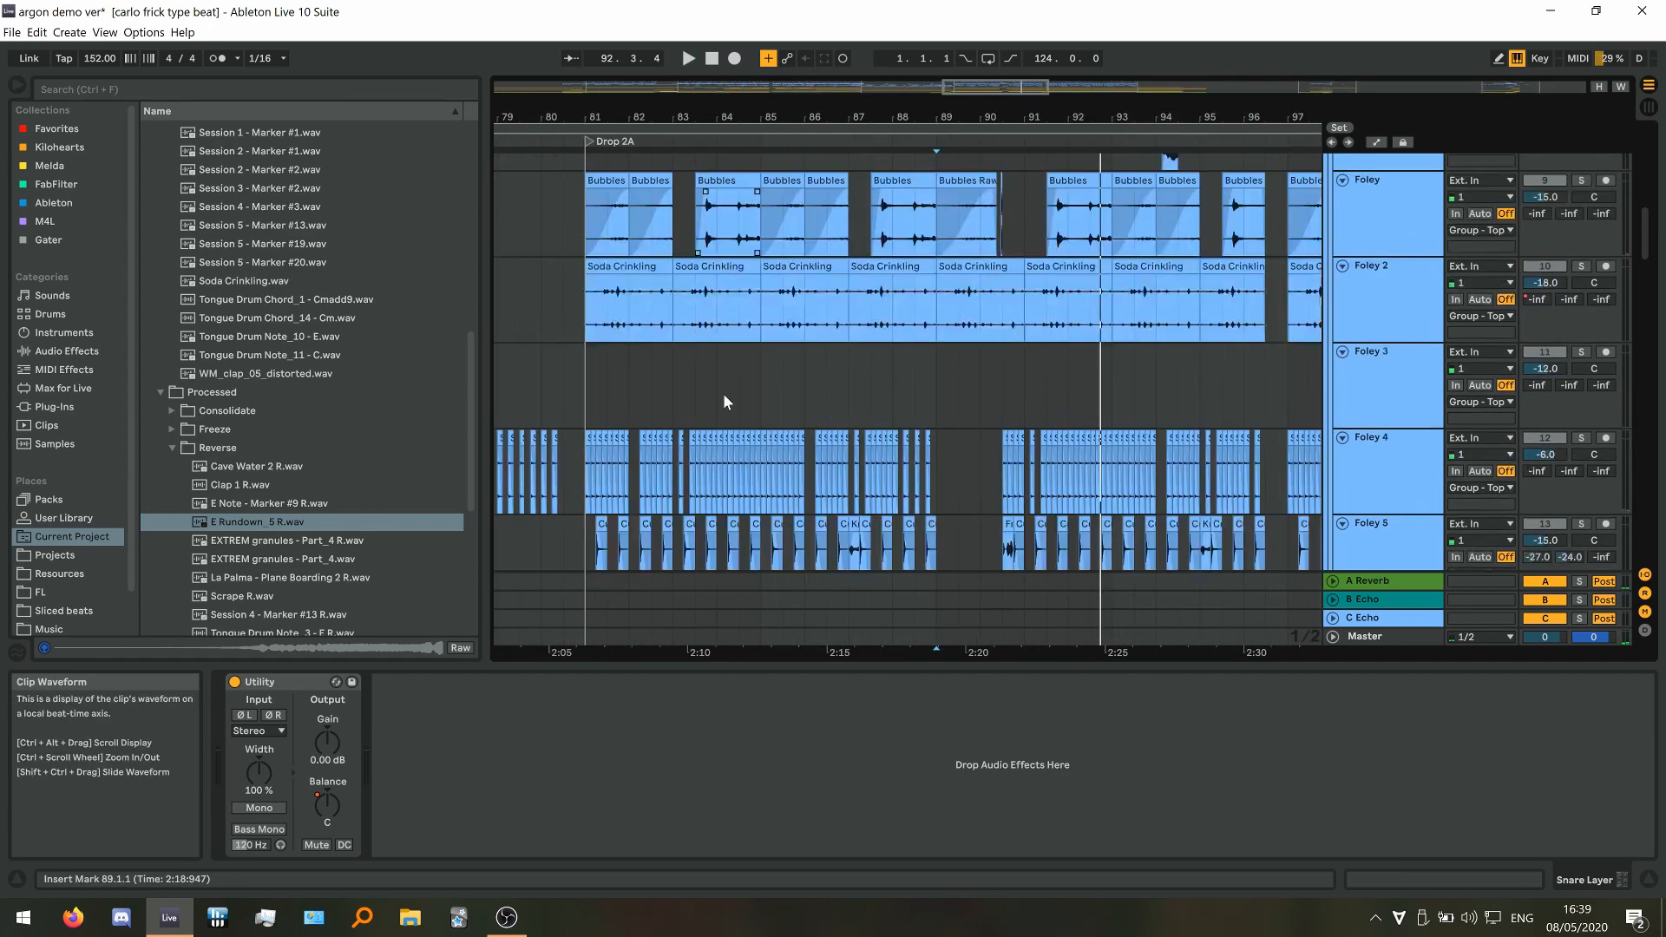
{"action": "scroll", "coordinate": [724, 396], "scroll_direction": "down", "scroll_amount": 6}
{"action": "scroll", "coordinate": [737, 385], "scroll_direction": "down", "scroll_amount": 1}
{"action": "scroll", "coordinate": [743, 382], "scroll_direction": "down", "scroll_amount": 3}
{"action": "scroll", "coordinate": [747, 380], "scroll_direction": "up", "scroll_amount": 1}
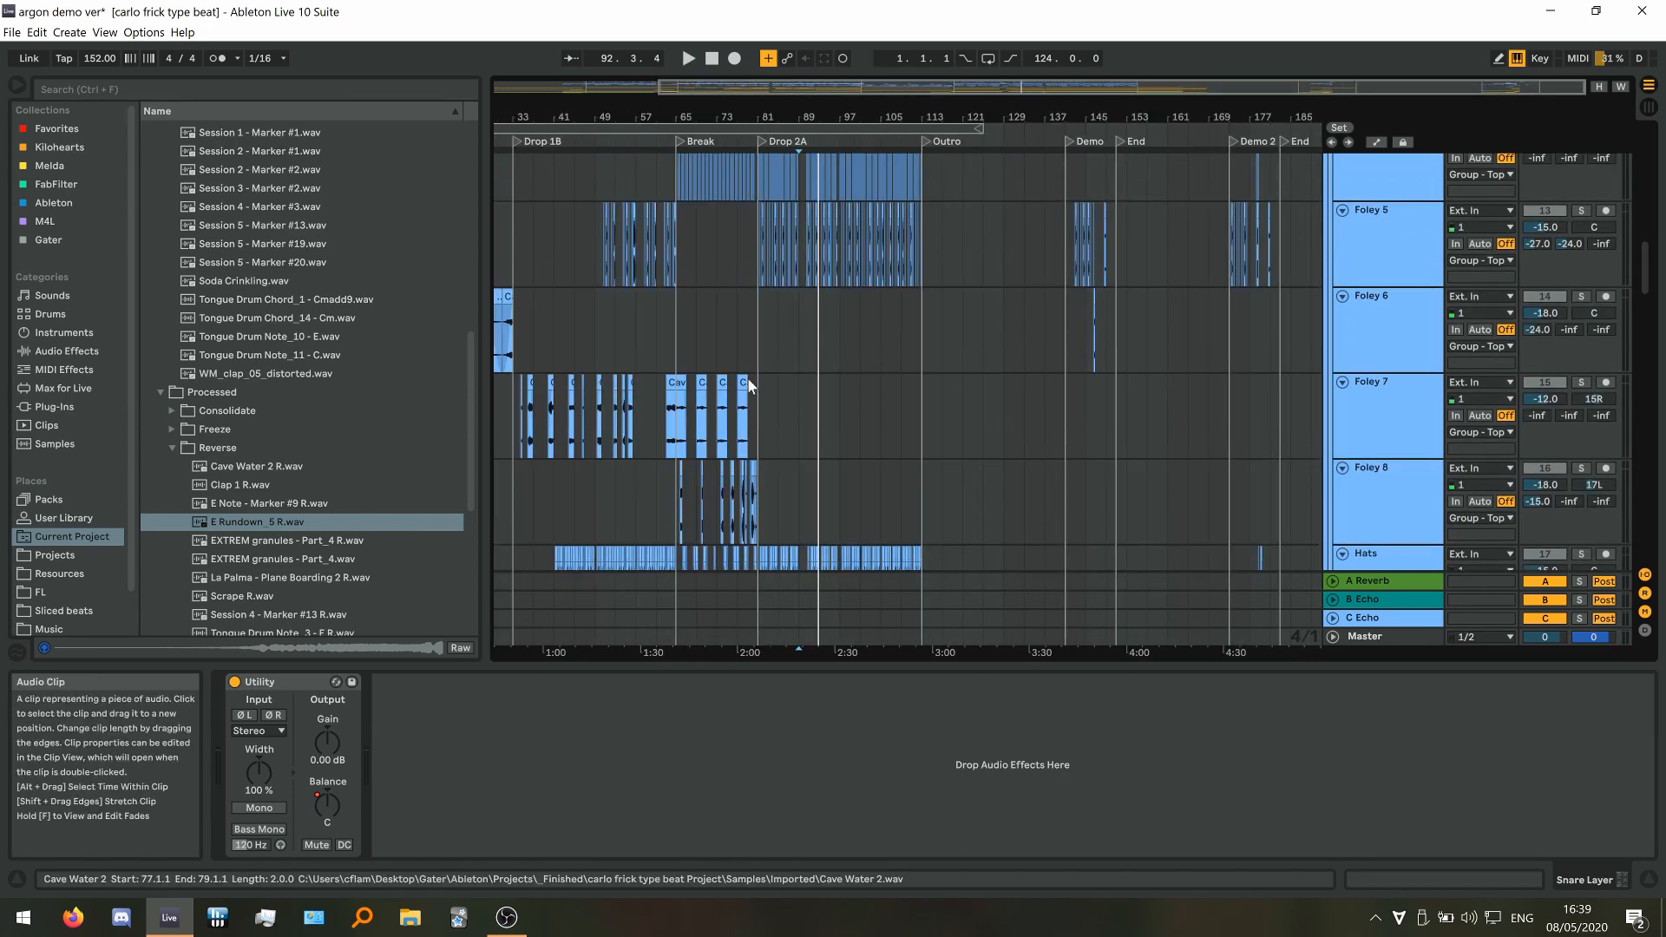
{"action": "scroll", "coordinate": [754, 377], "scroll_direction": "down", "scroll_amount": 6}
{"action": "scroll", "coordinate": [768, 373], "scroll_direction": "up", "scroll_amount": 3}
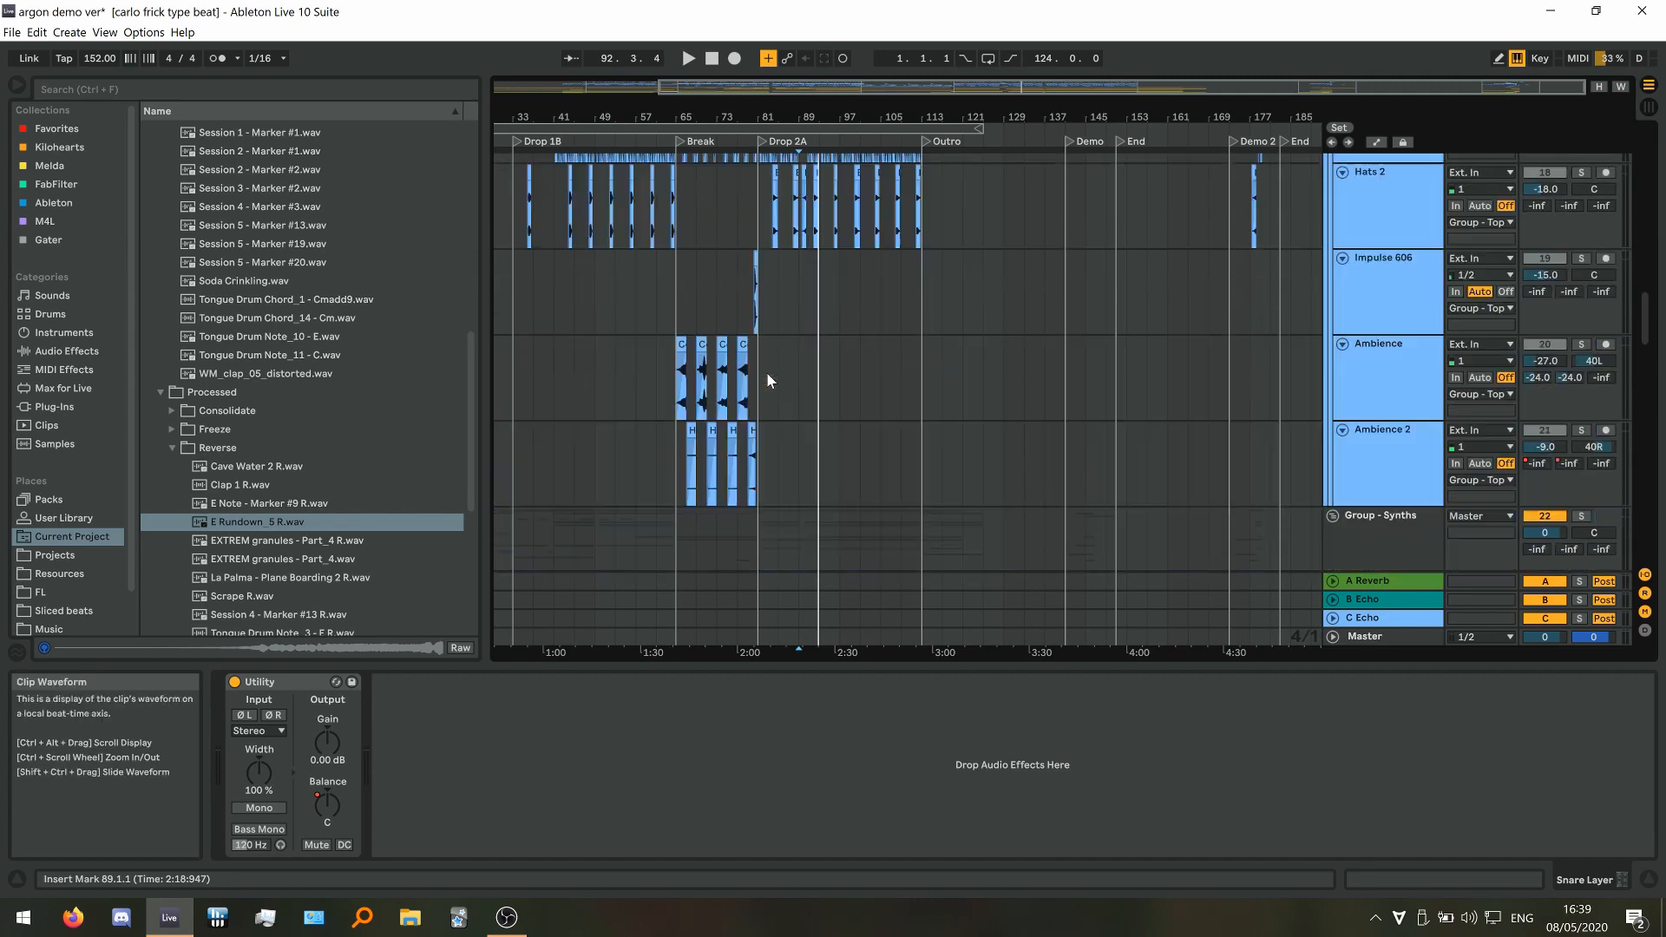
{"action": "scroll", "coordinate": [767, 372], "scroll_direction": "up", "scroll_amount": 4}
{"action": "scroll", "coordinate": [768, 372], "scroll_direction": "up", "scroll_amount": 8}
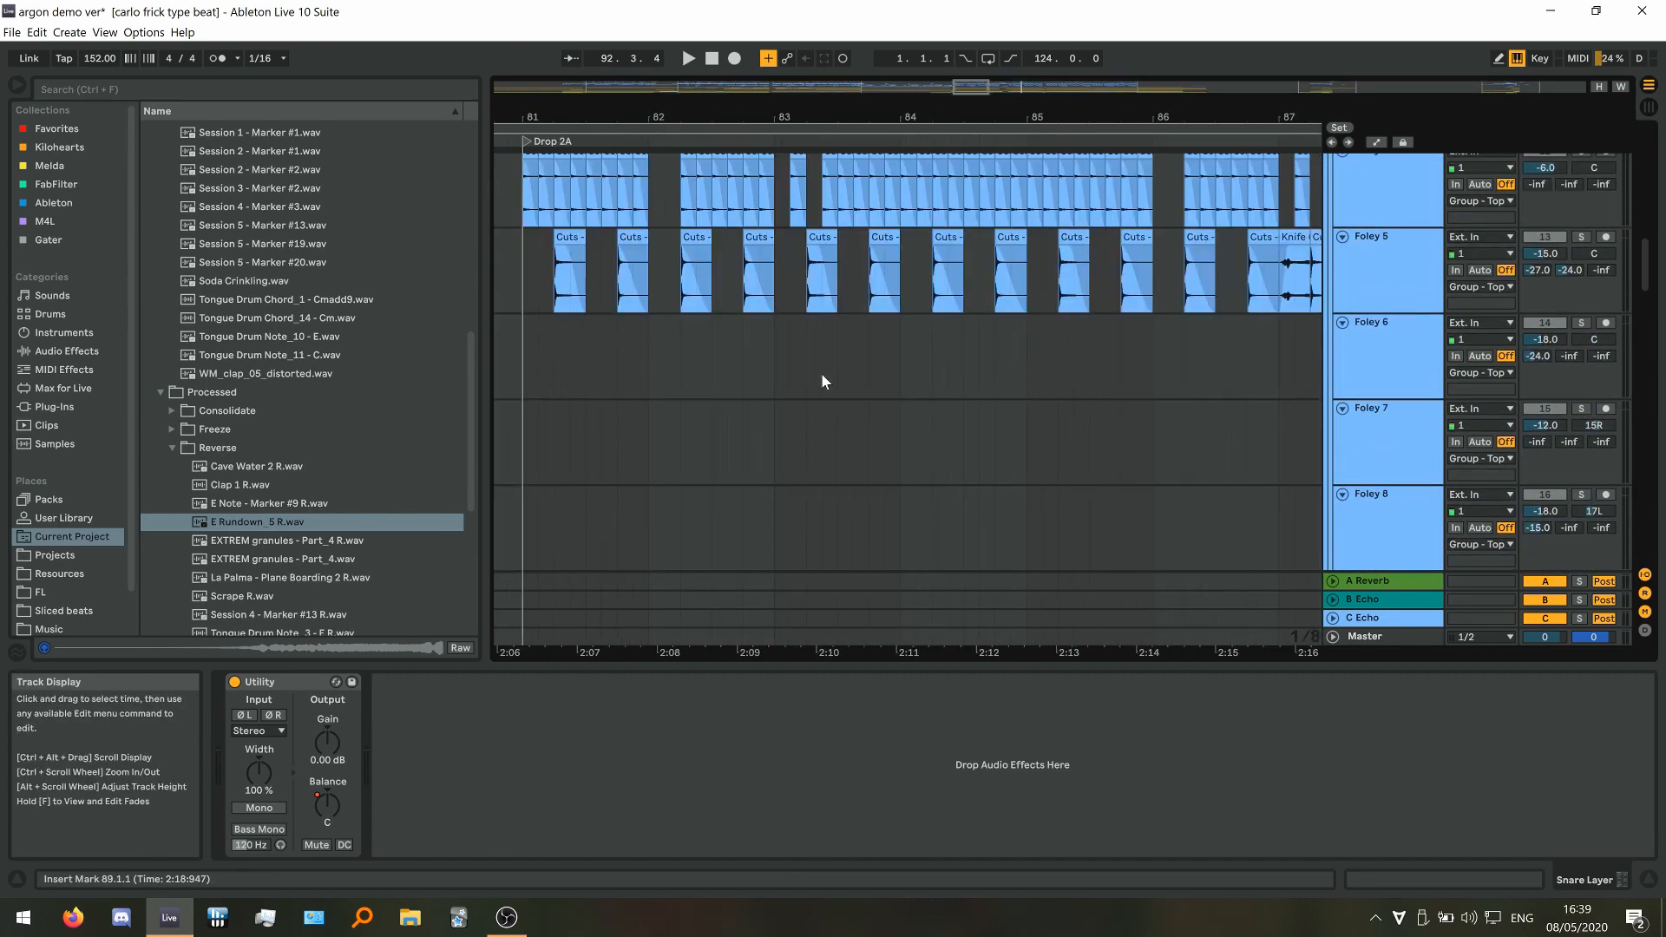
Examine the Foley 5 to Foley 8 tracks in Drop 2A and play the section from bars 84.3 and 82.3
{"action": "scroll", "coordinate": [710, 372], "scroll_direction": "down", "scroll_amount": 5}
{"action": "scroll", "coordinate": [717, 370], "scroll_direction": "up", "scroll_amount": 1}
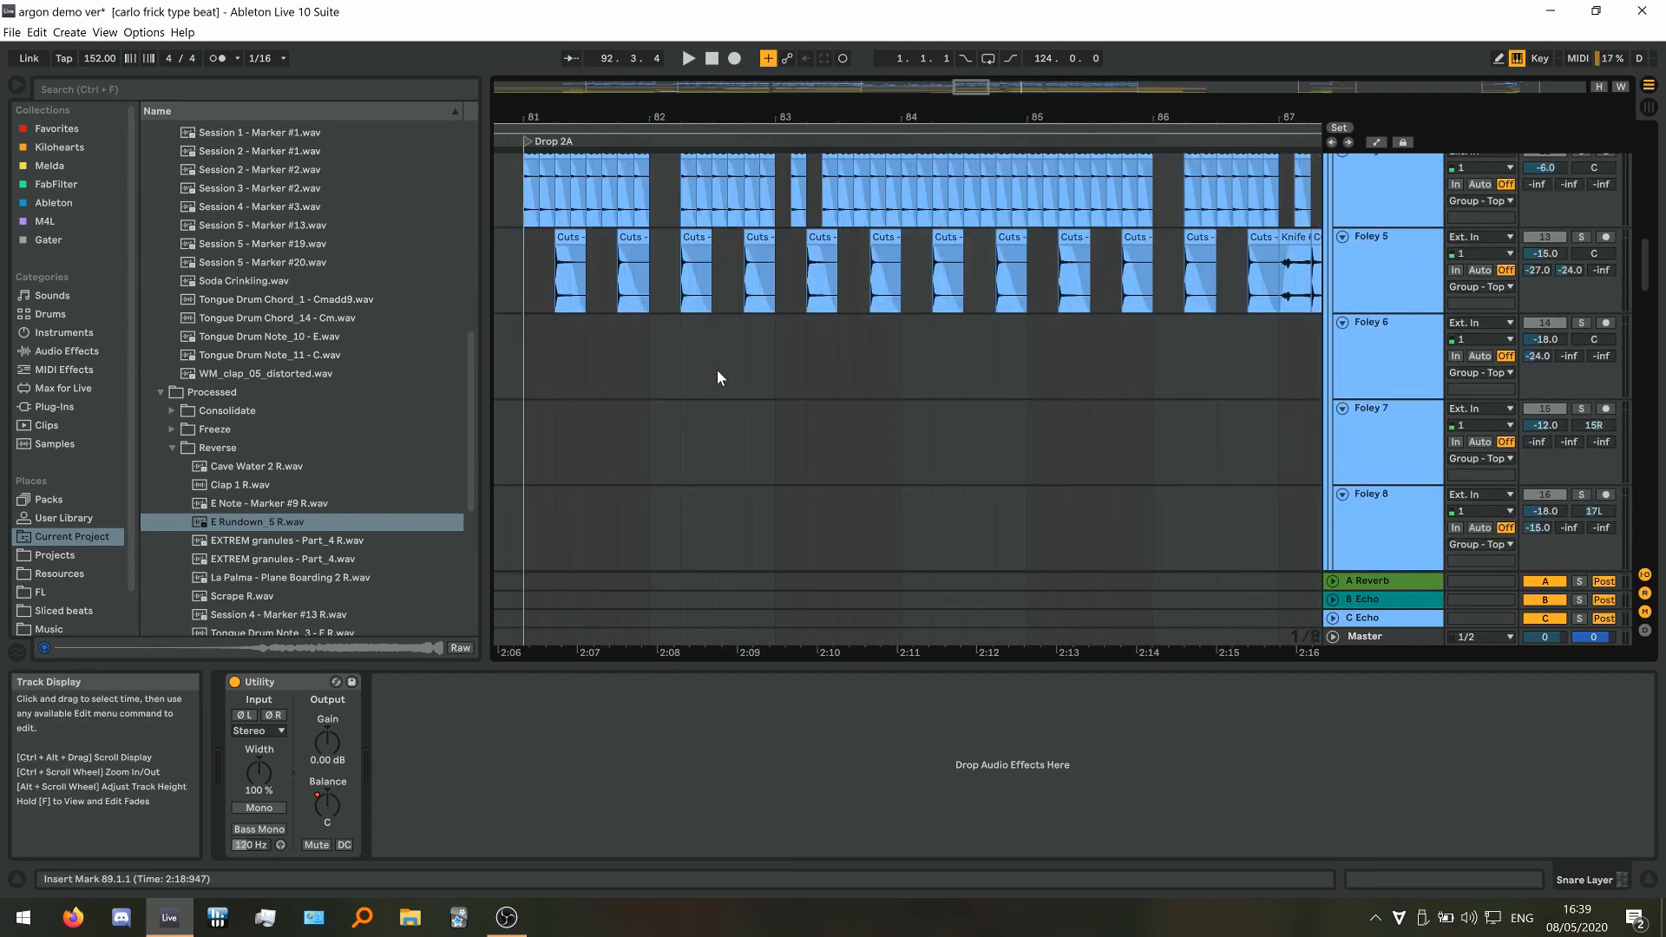
{"action": "left_click", "coordinate": [784, 345]}
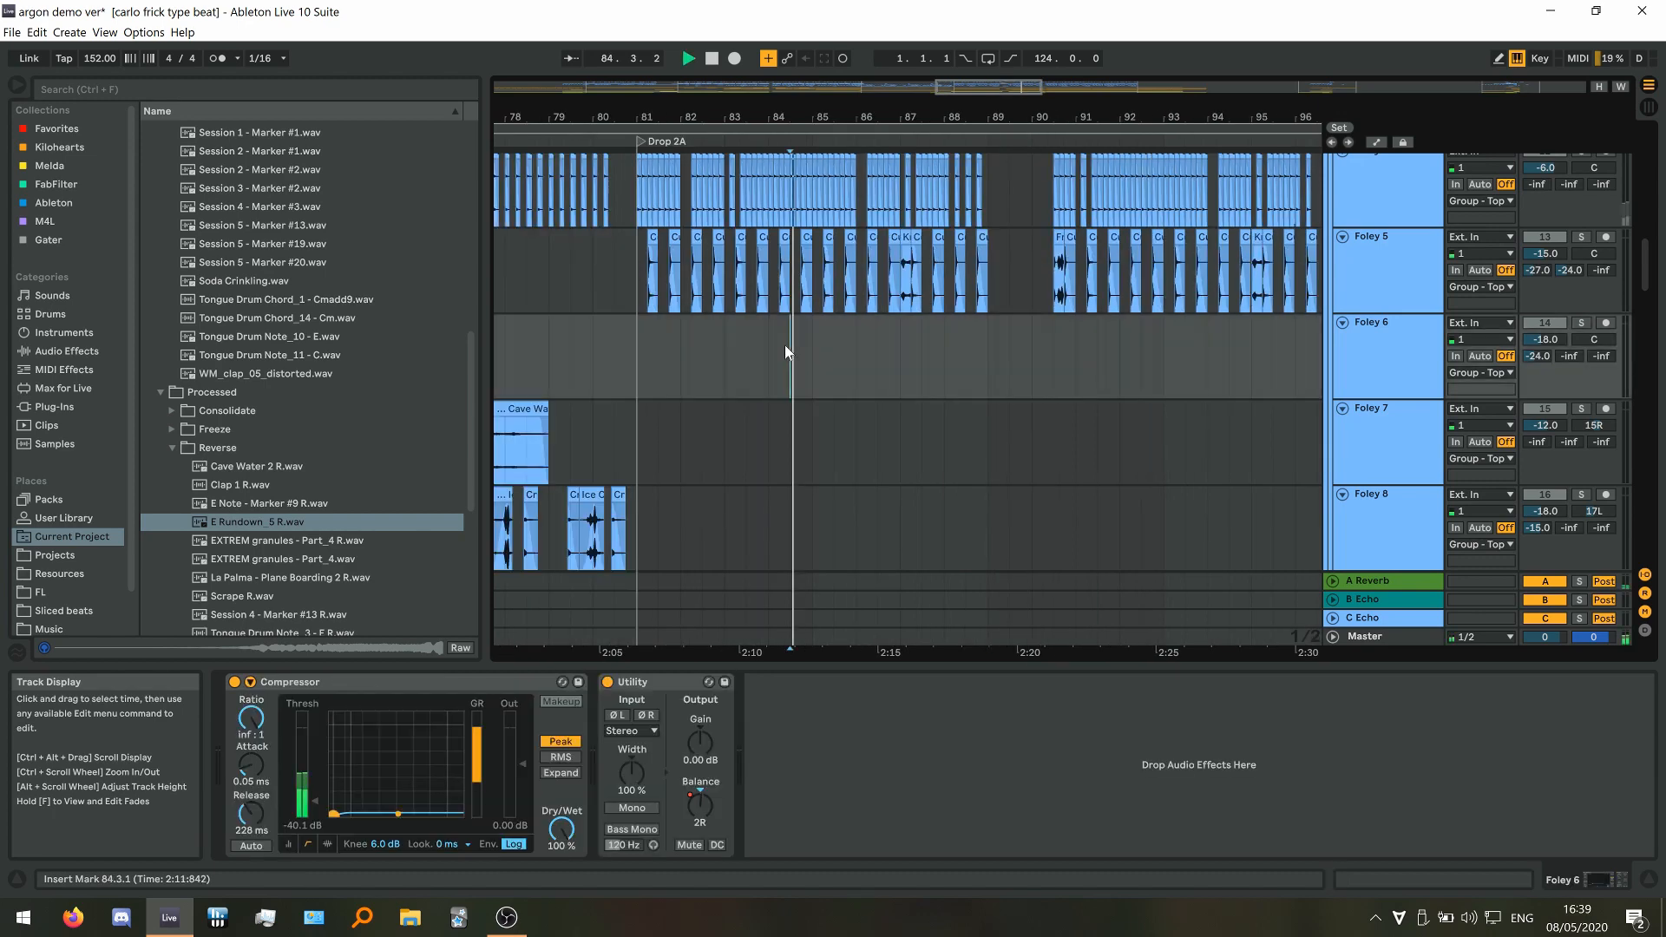
{"action": "key", "text": "space"}
{"action": "left_click", "coordinate": [707, 347]}
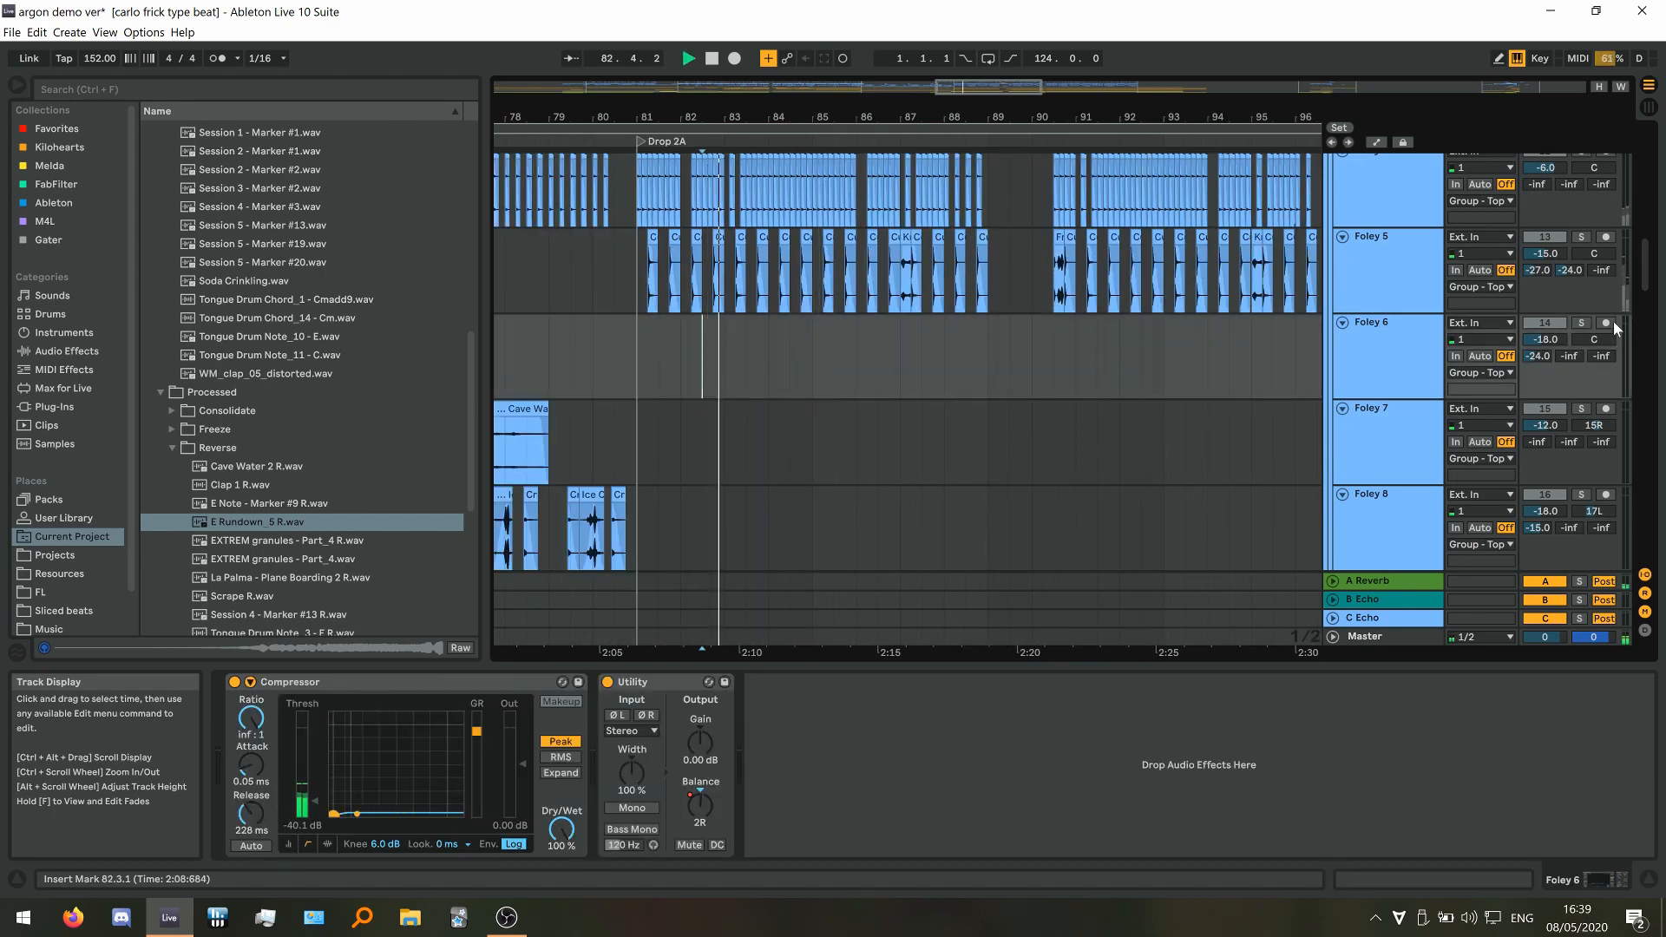
Solo the Top group and play Drop 2A's percussion from bars 82.3 and 84.3
{"action": "scroll", "coordinate": [1558, 323], "scroll_direction": "up", "scroll_amount": 8}
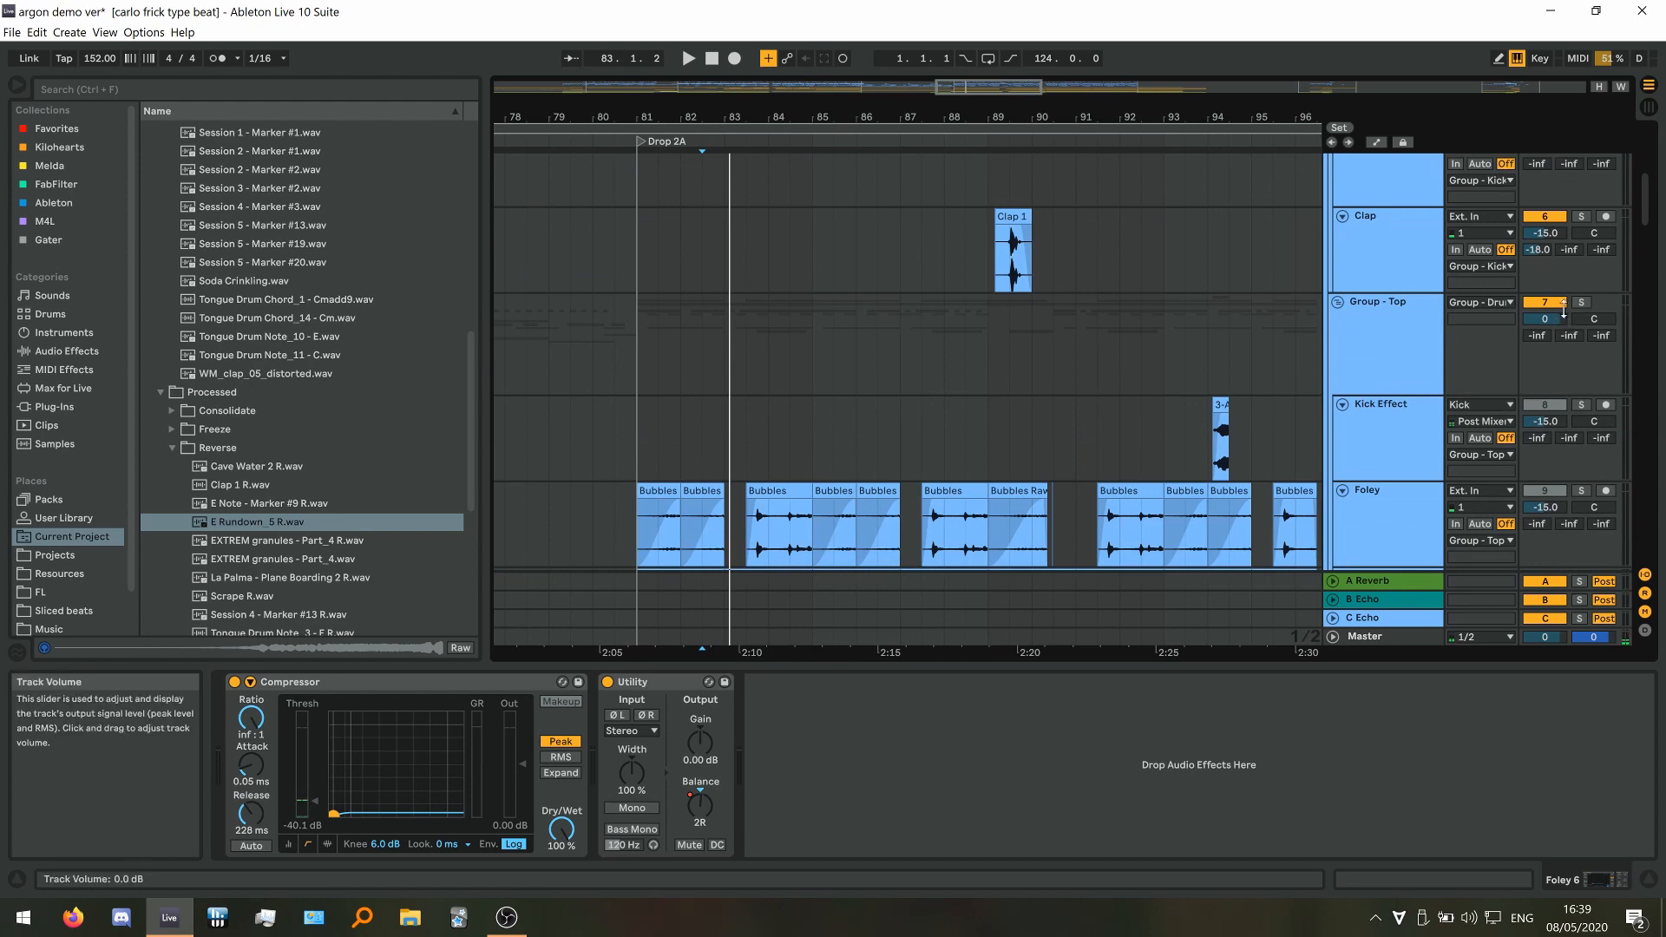
{"action": "key", "text": "space"}
{"action": "scroll", "coordinate": [838, 361], "scroll_direction": "down", "scroll_amount": 2}
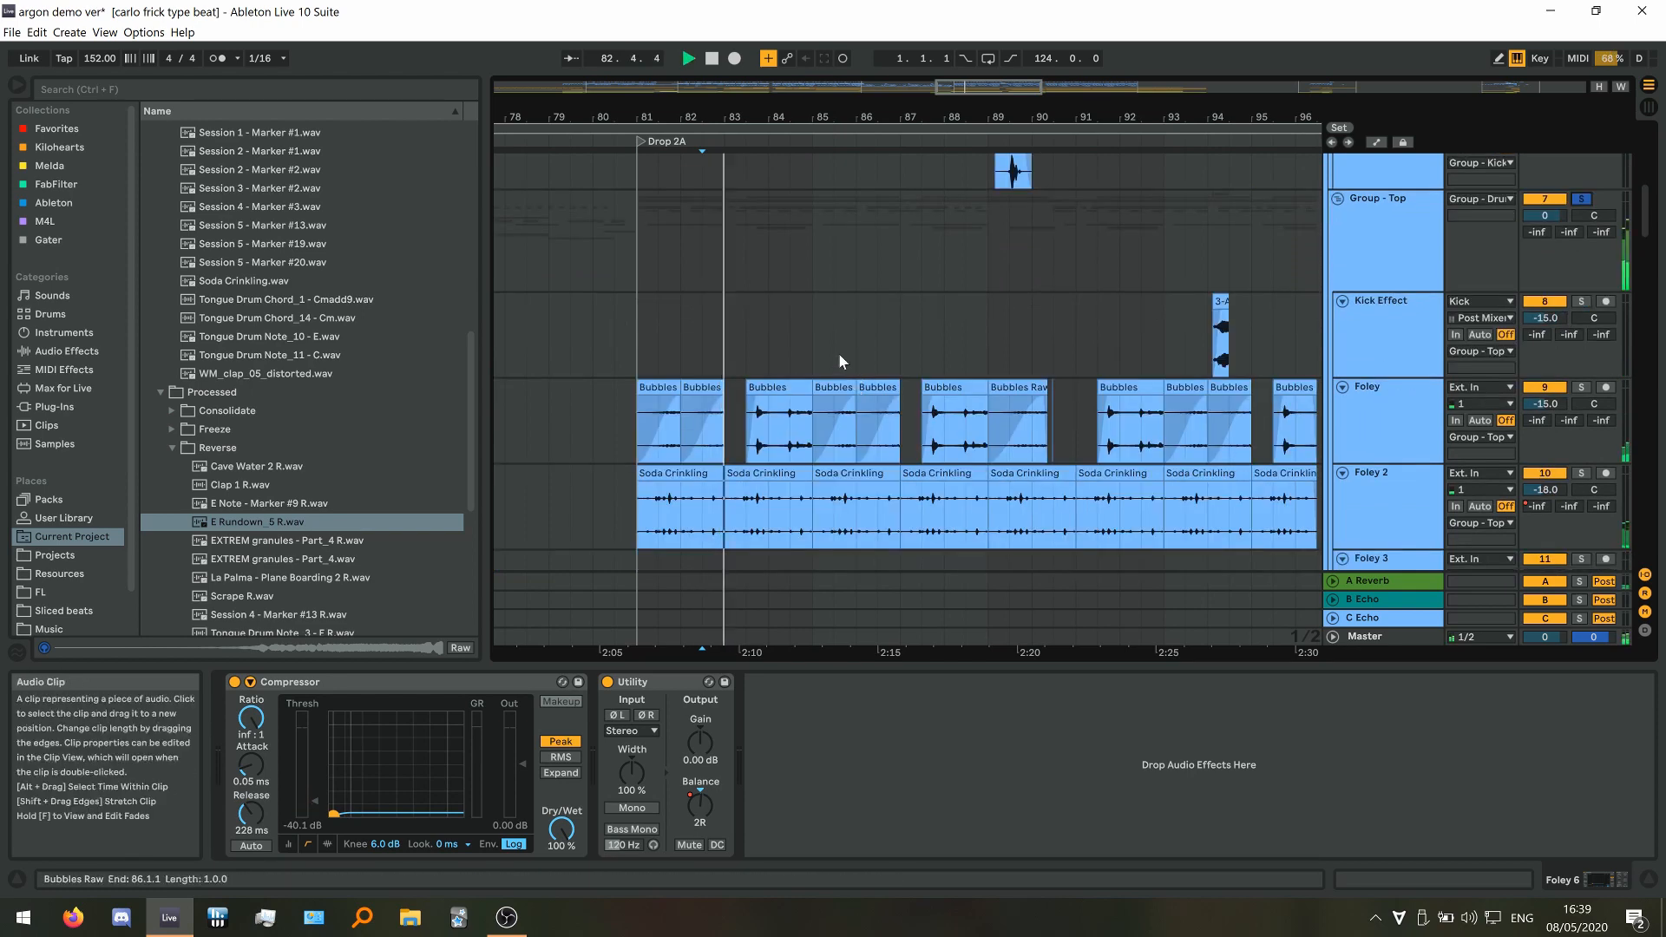
{"action": "left_click", "coordinate": [791, 338]}
{"action": "key", "text": "space"}
Solo the Chords Pad track and play its Drop 2A clip from bars 82.3 and 86.3
{"action": "scroll", "coordinate": [793, 345], "scroll_direction": "down", "scroll_amount": 4}
{"action": "scroll", "coordinate": [793, 343], "scroll_direction": "down", "scroll_amount": 15}
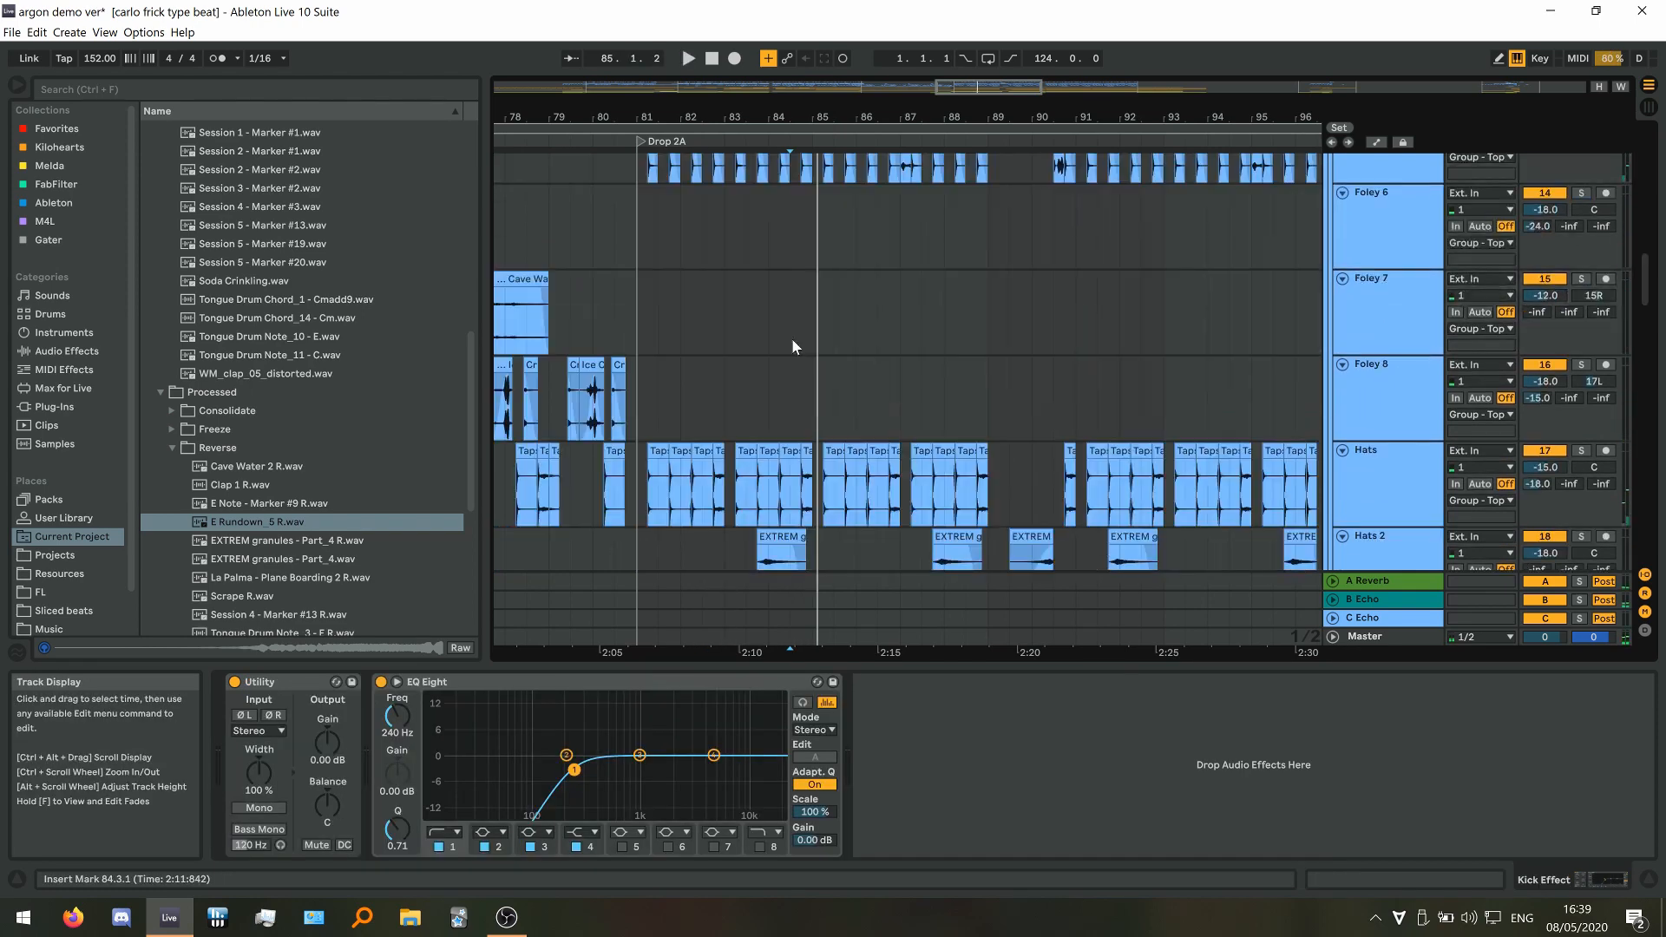
{"action": "scroll", "coordinate": [792, 339], "scroll_direction": "up", "scroll_amount": 3}
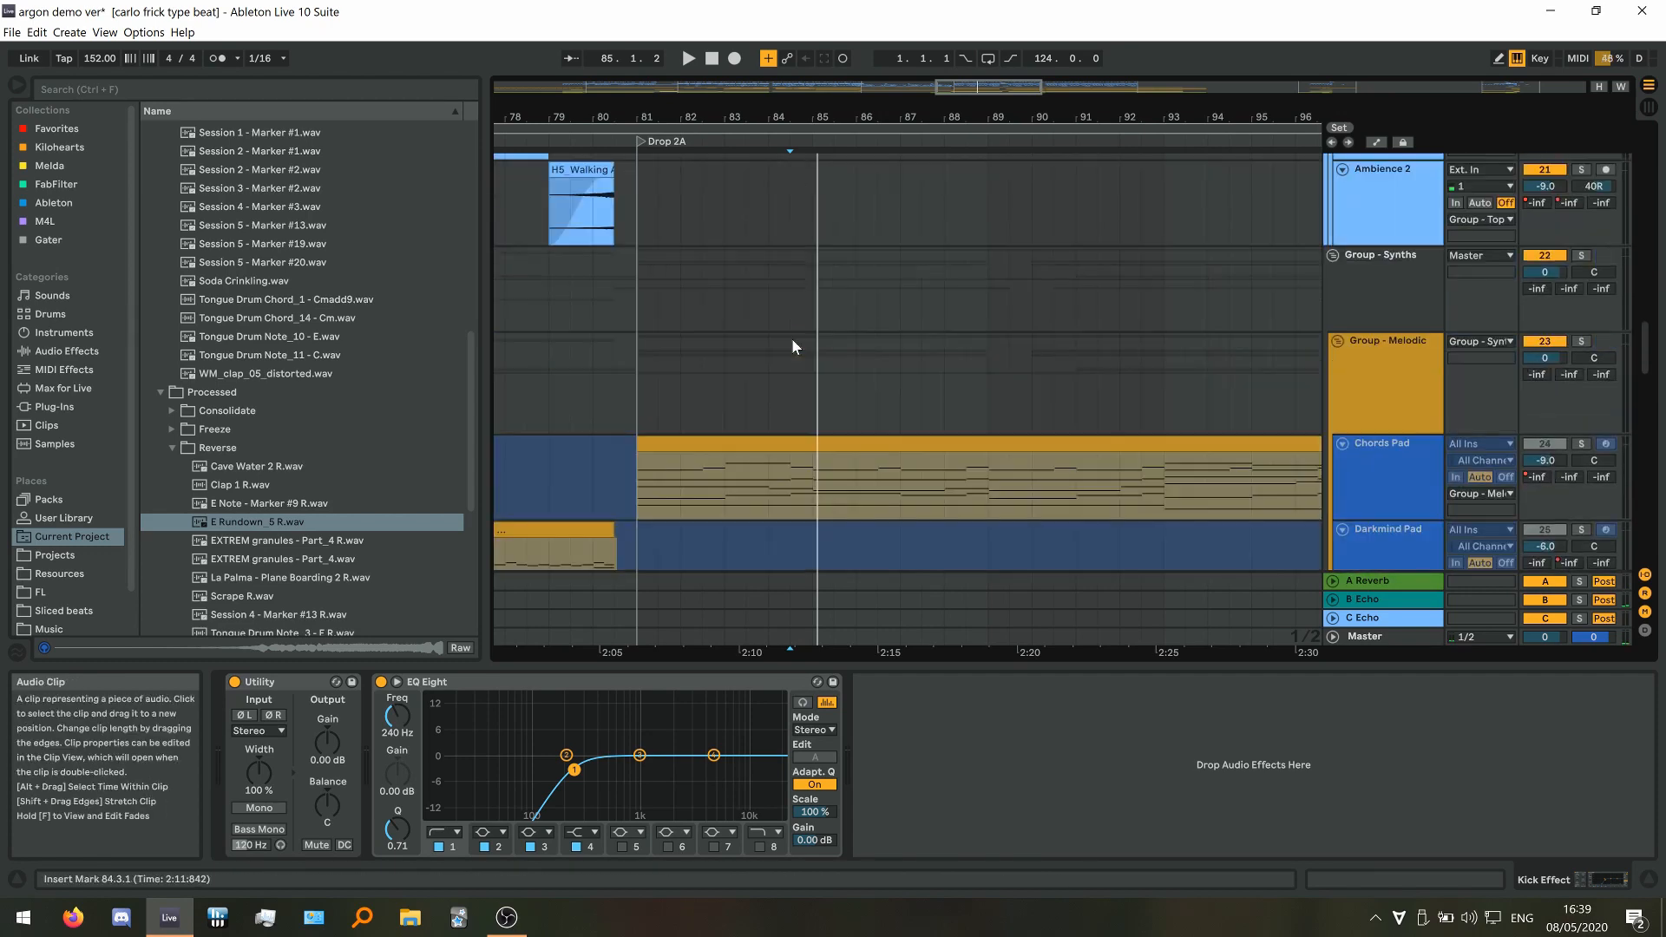
{"action": "left_click", "coordinate": [1582, 443]}
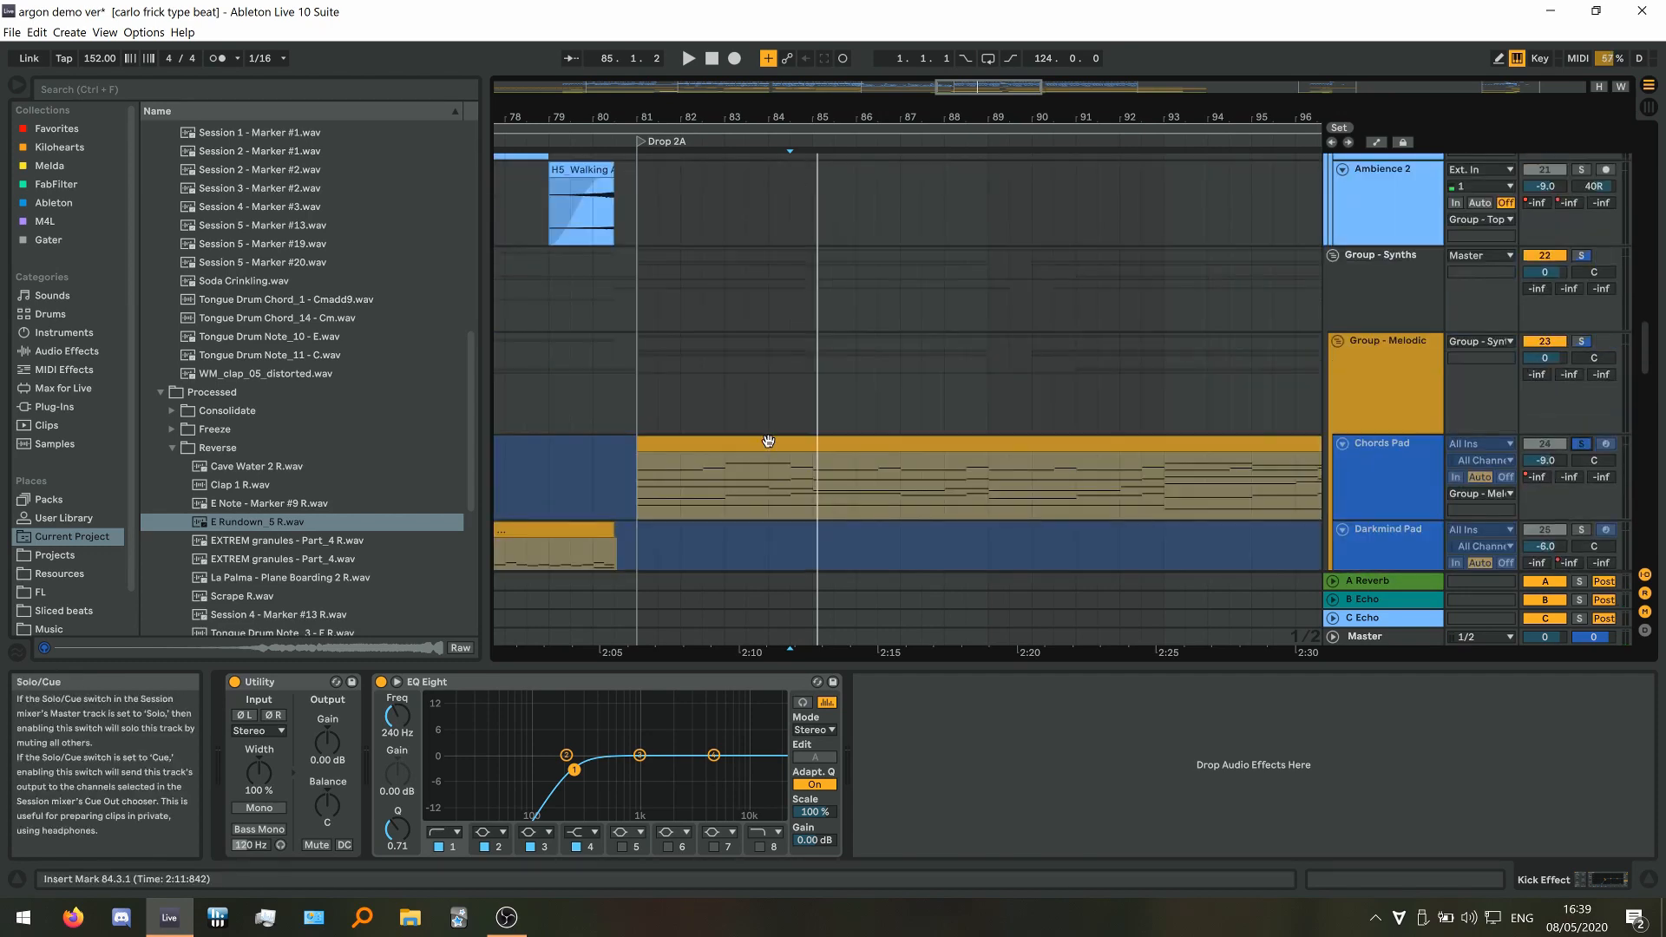
{"action": "left_click", "coordinate": [768, 441]}
{"action": "left_click", "coordinate": [703, 472]}
{"action": "key", "text": "space"}
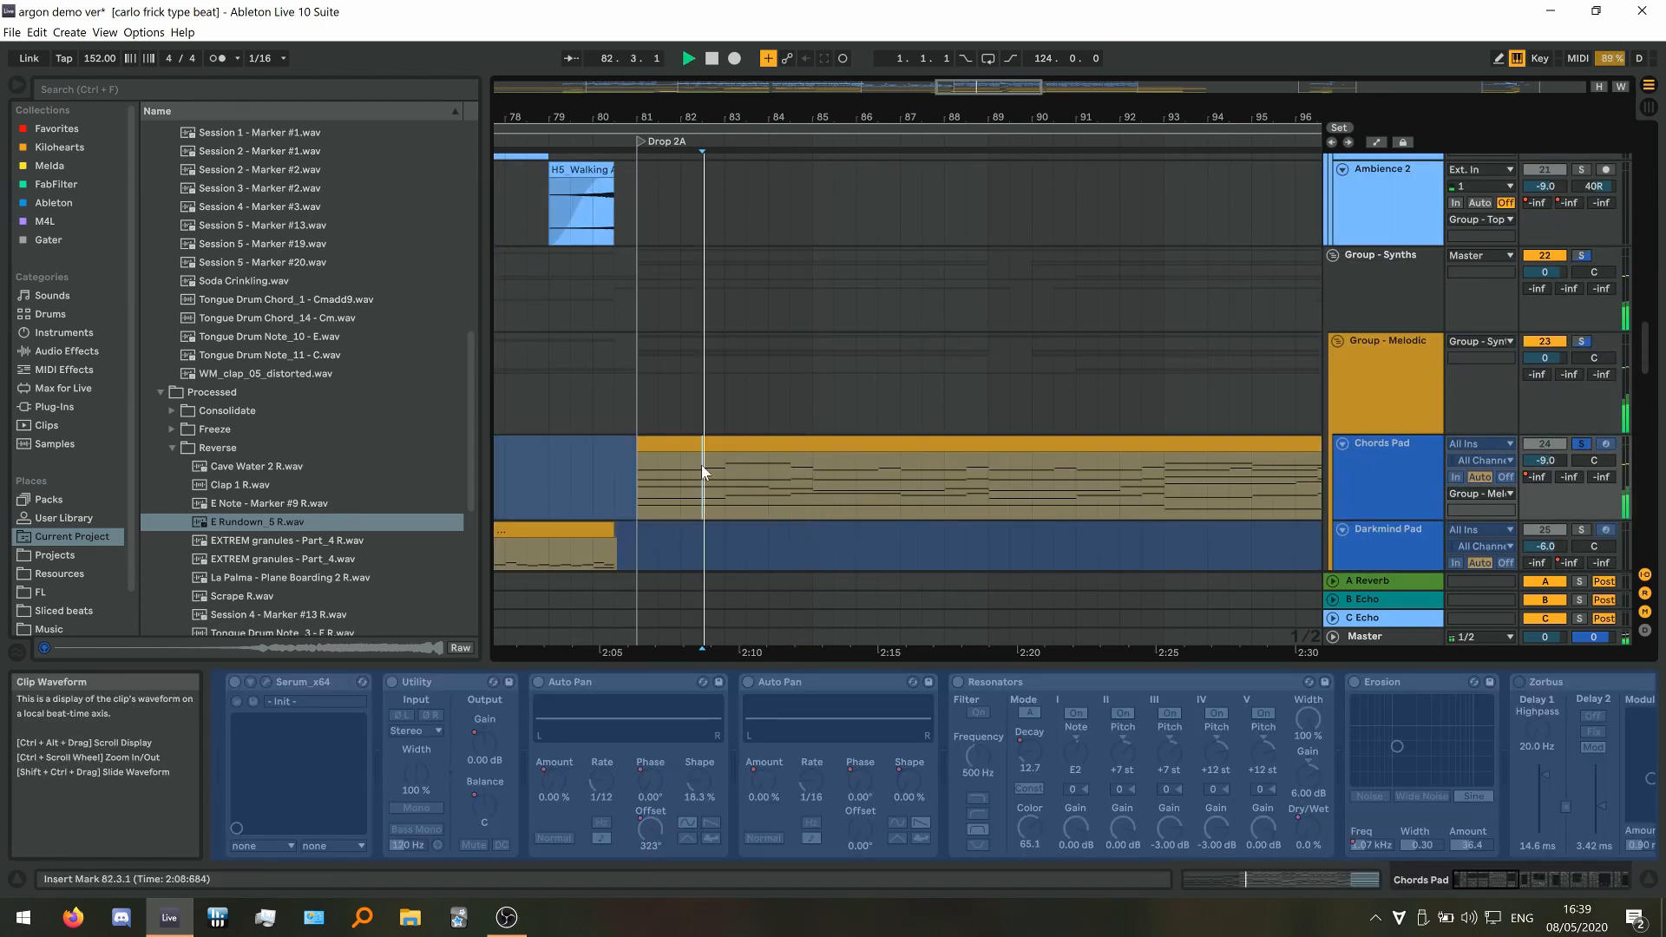
{"action": "left_click", "coordinate": [879, 476]}
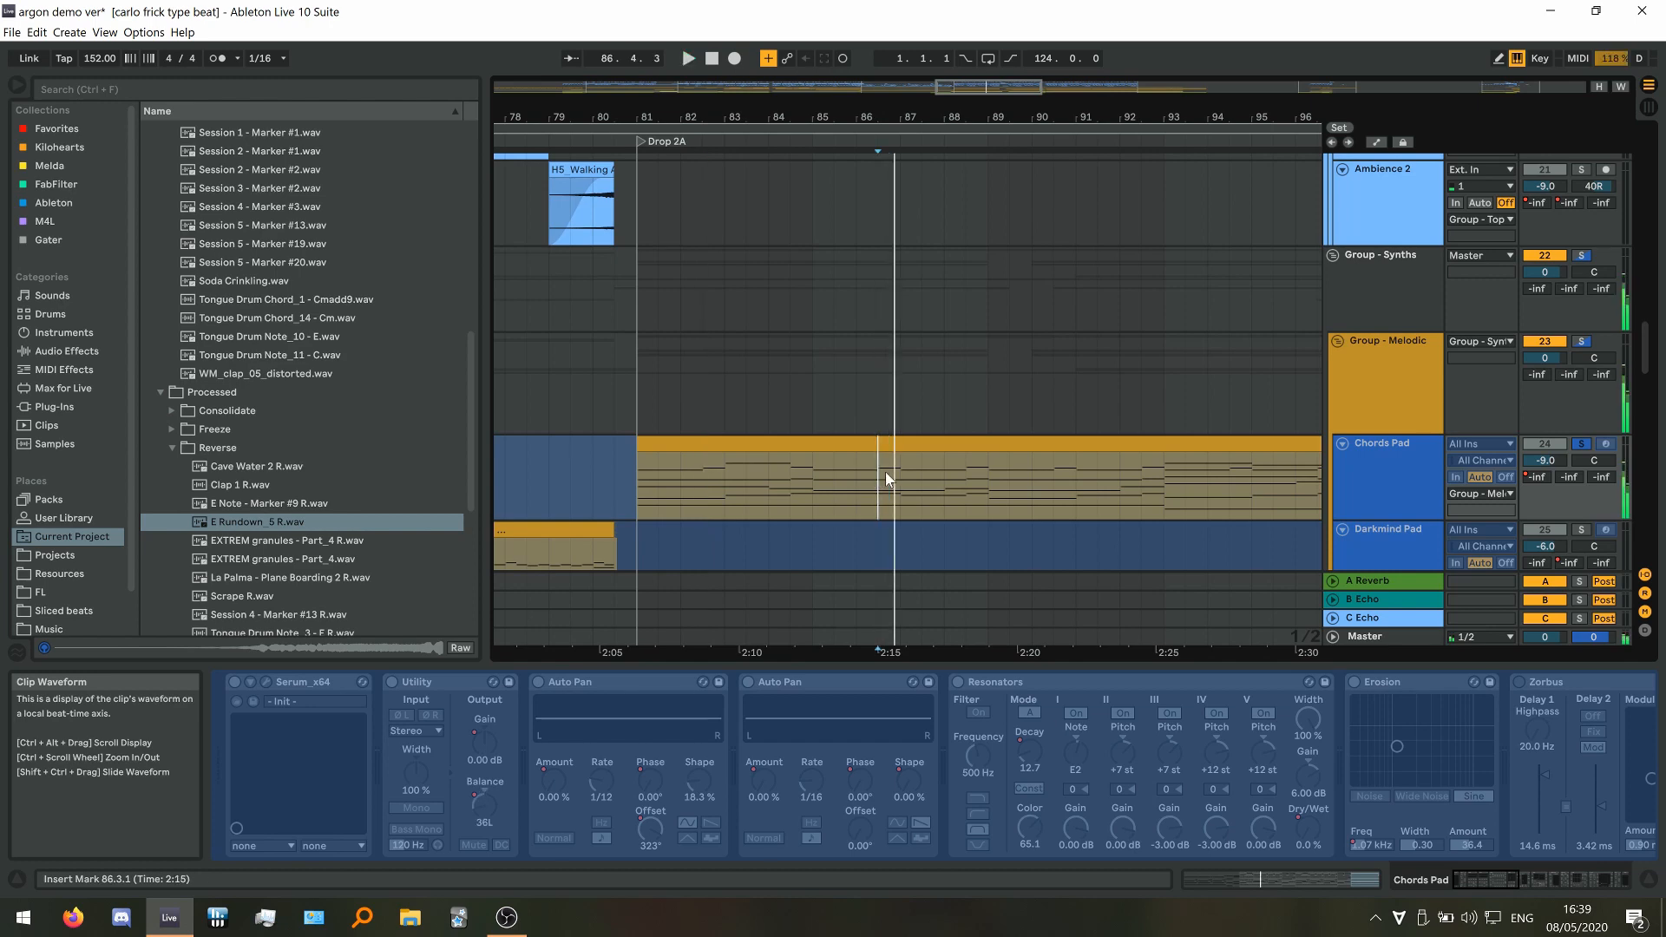
Review the Top group's Hats and Foley clips around bar 87 and toggle solo on the Kick Effect track
{"action": "scroll", "coordinate": [887, 477], "scroll_direction": "up", "scroll_amount": 3}
{"action": "scroll", "coordinate": [945, 469], "scroll_direction": "up", "scroll_amount": 10}
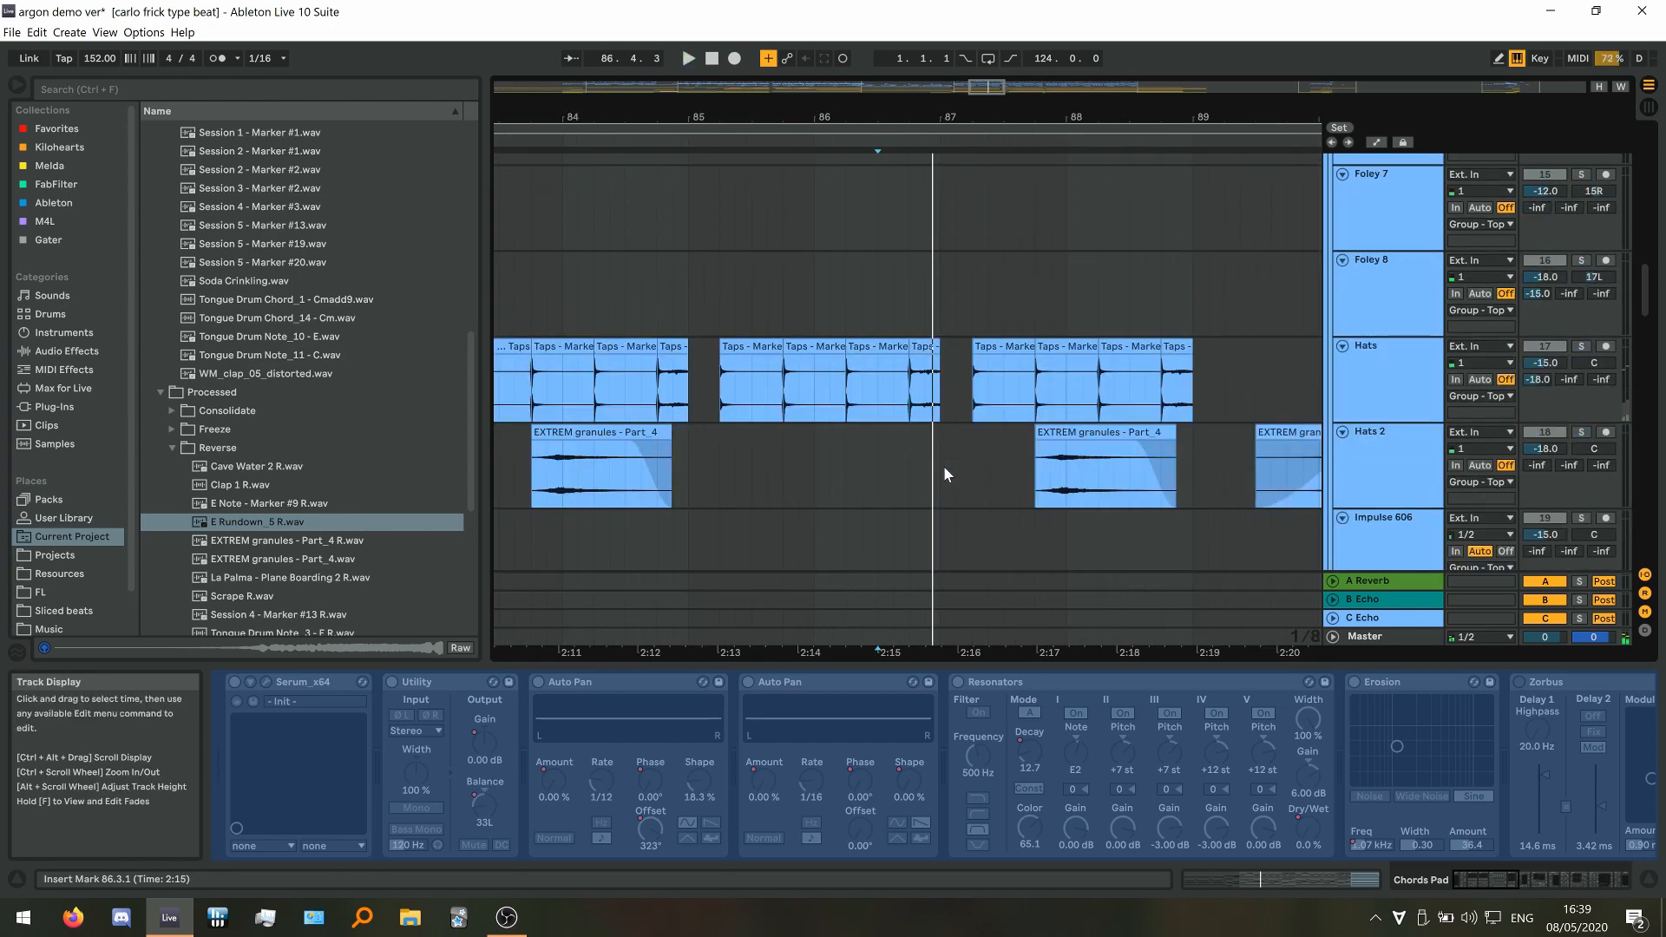
{"action": "scroll", "coordinate": [1007, 451], "scroll_direction": "up", "scroll_amount": 8}
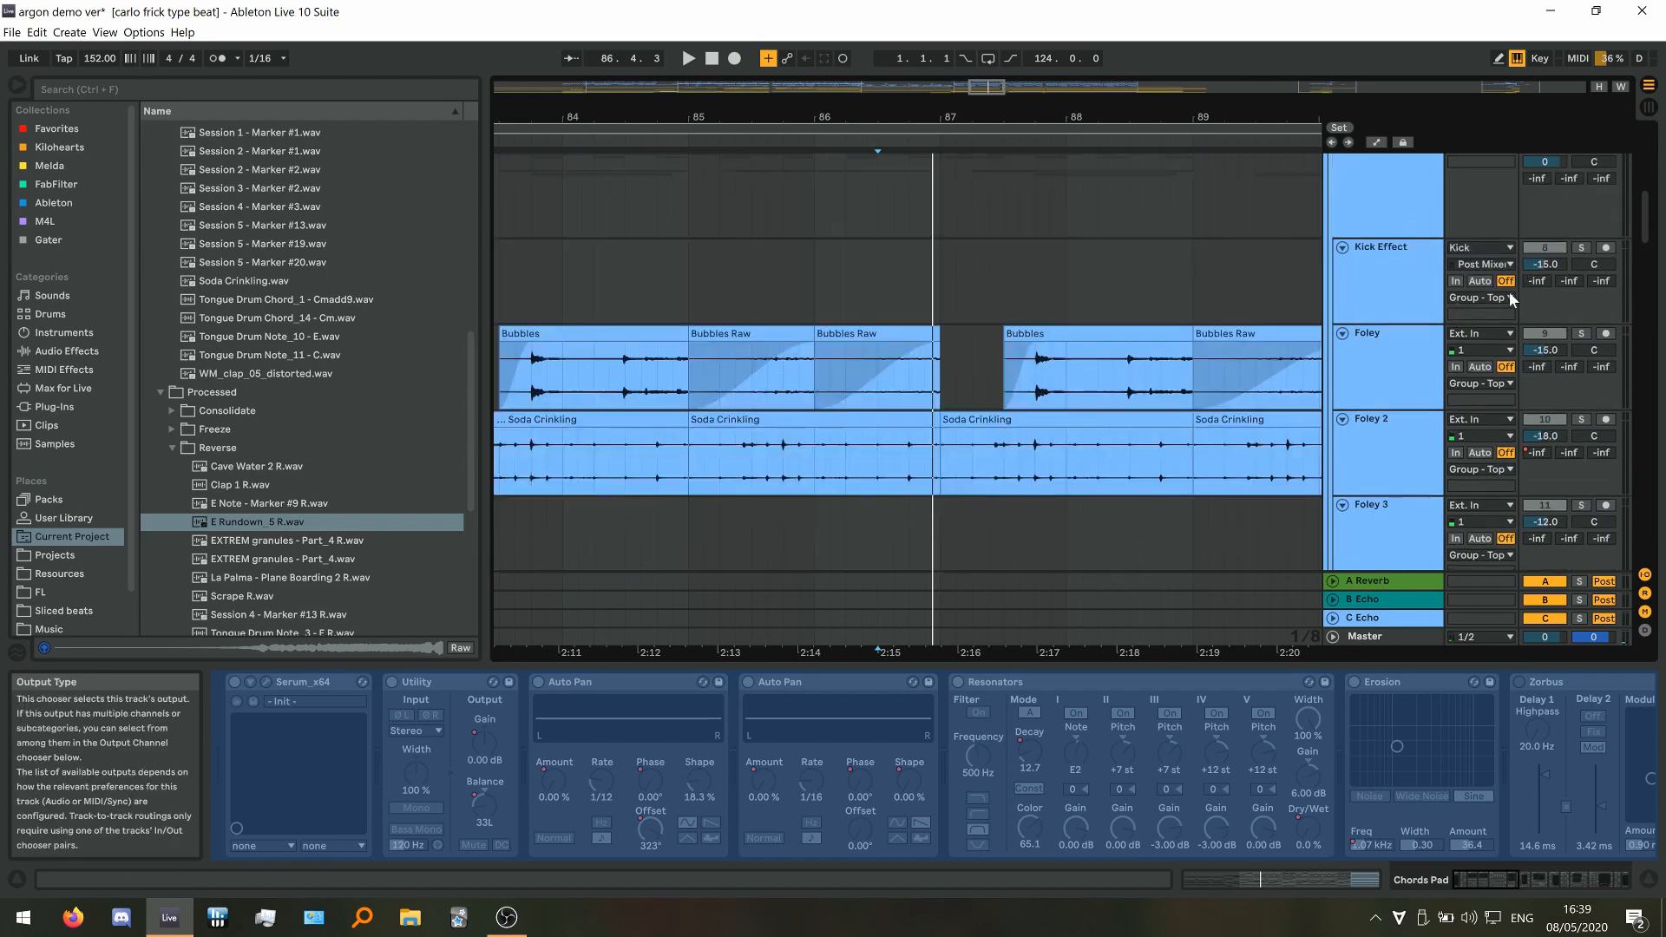
{"action": "left_click", "coordinate": [1581, 245]}
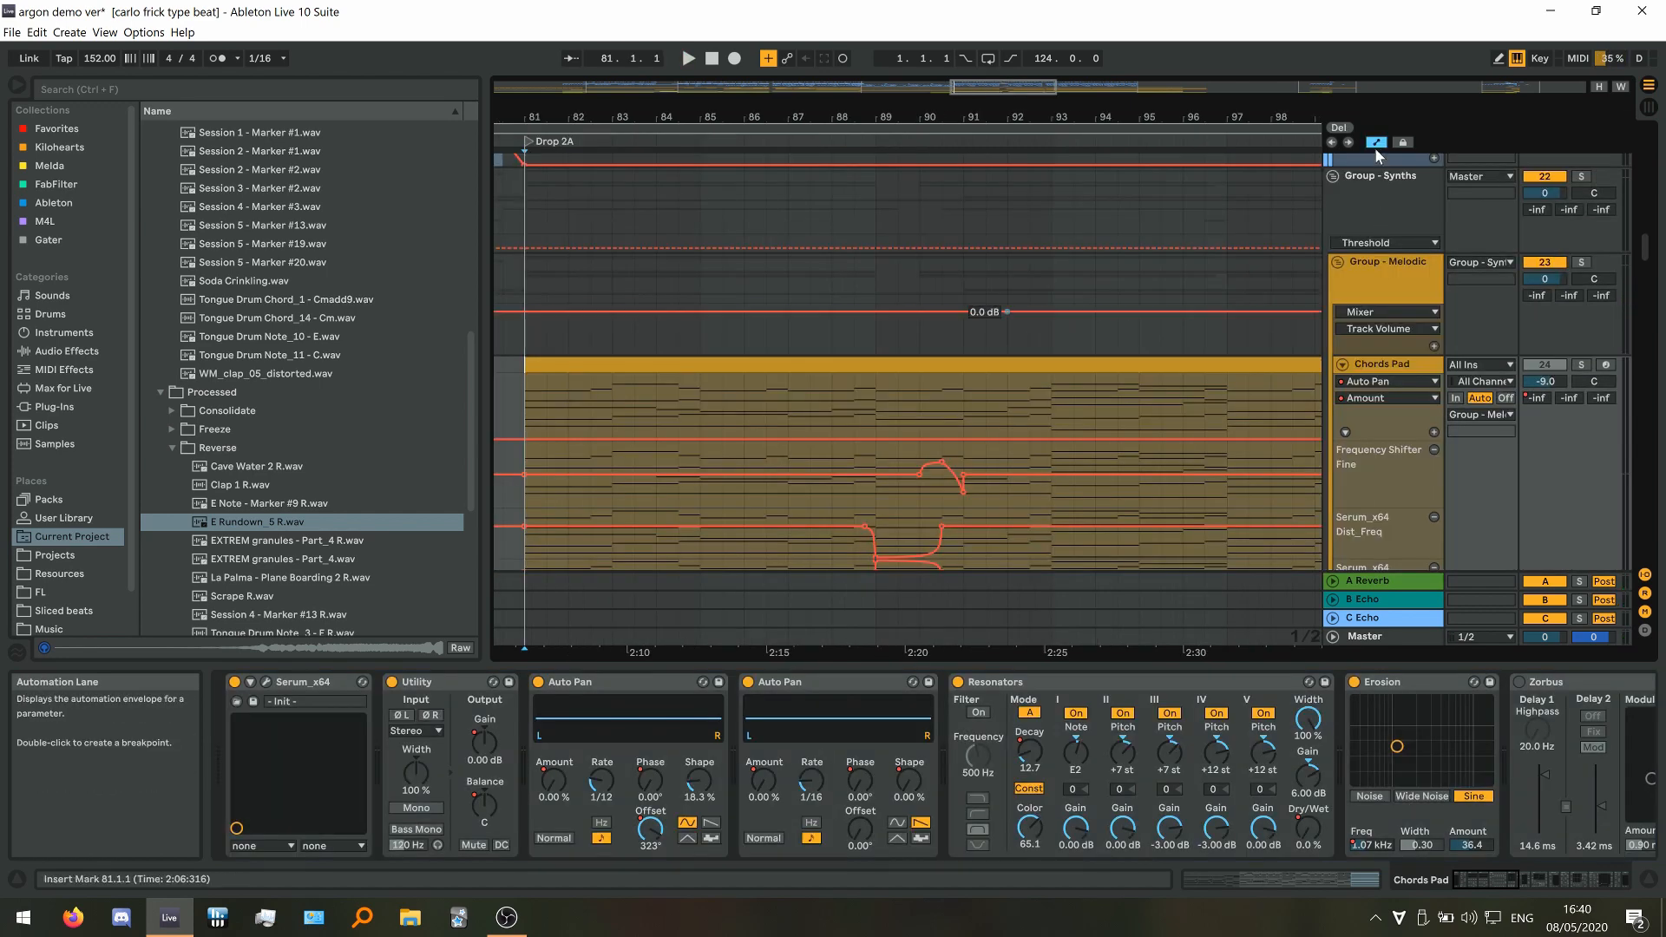
Place the insert marker at bar 89 in the Chords Pad clip and show the track's automation lanes
{"action": "left_click", "coordinate": [516, 383]}
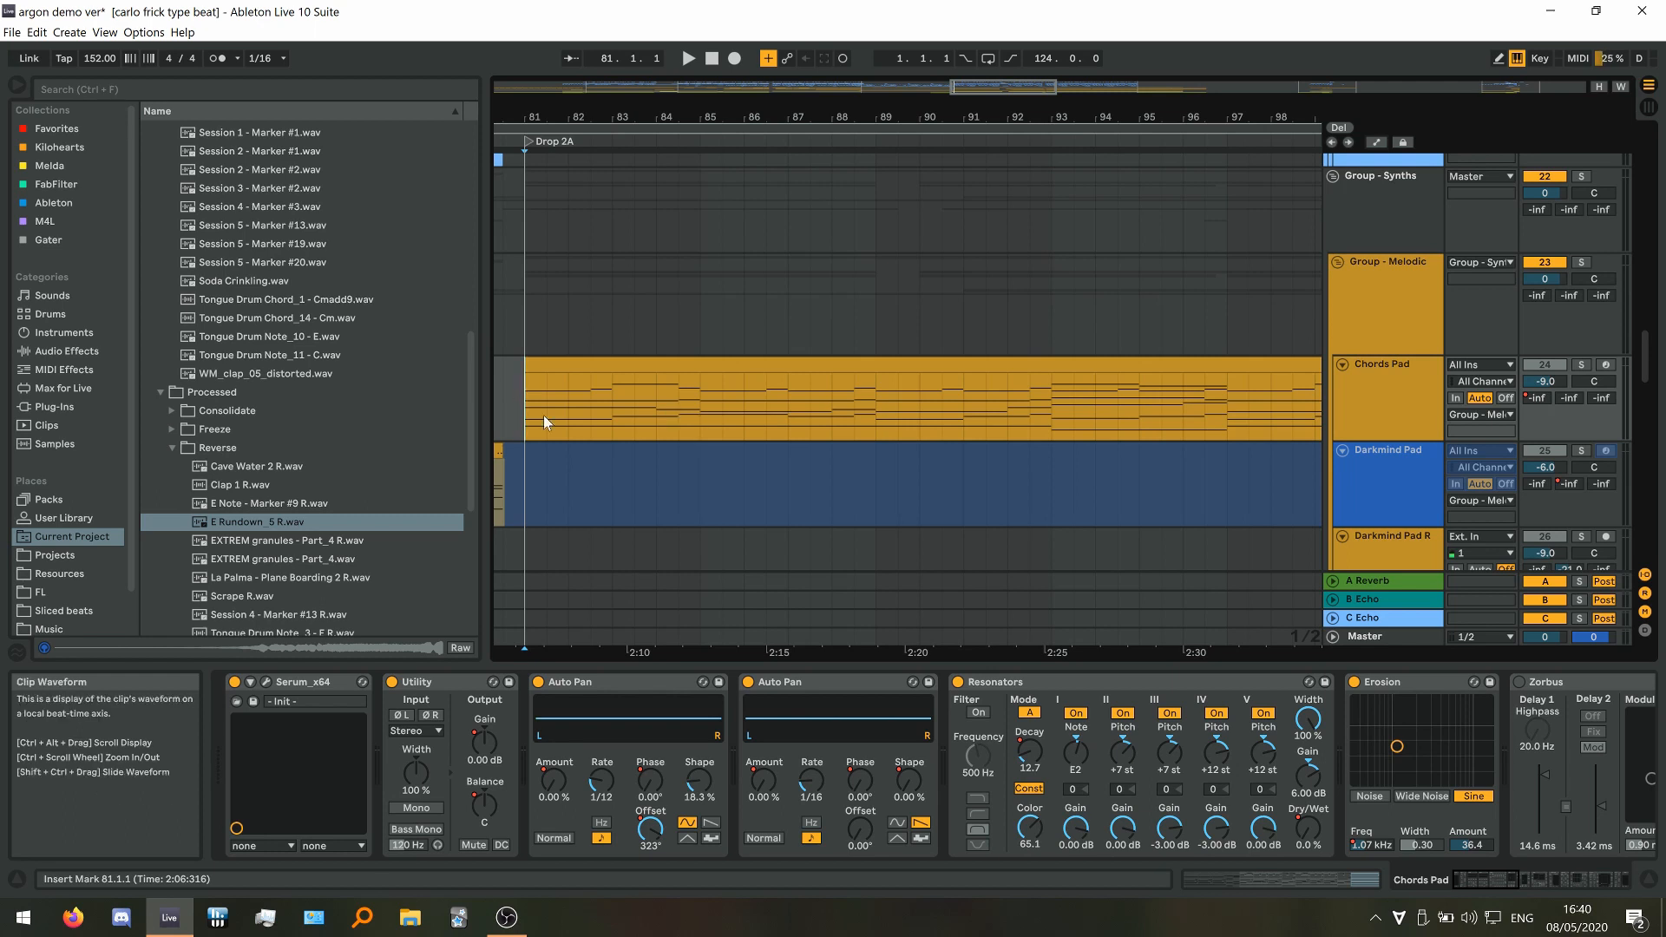
{"action": "scroll", "coordinate": [543, 415], "scroll_direction": "down", "scroll_amount": 3}
{"action": "left_click", "coordinate": [676, 392]}
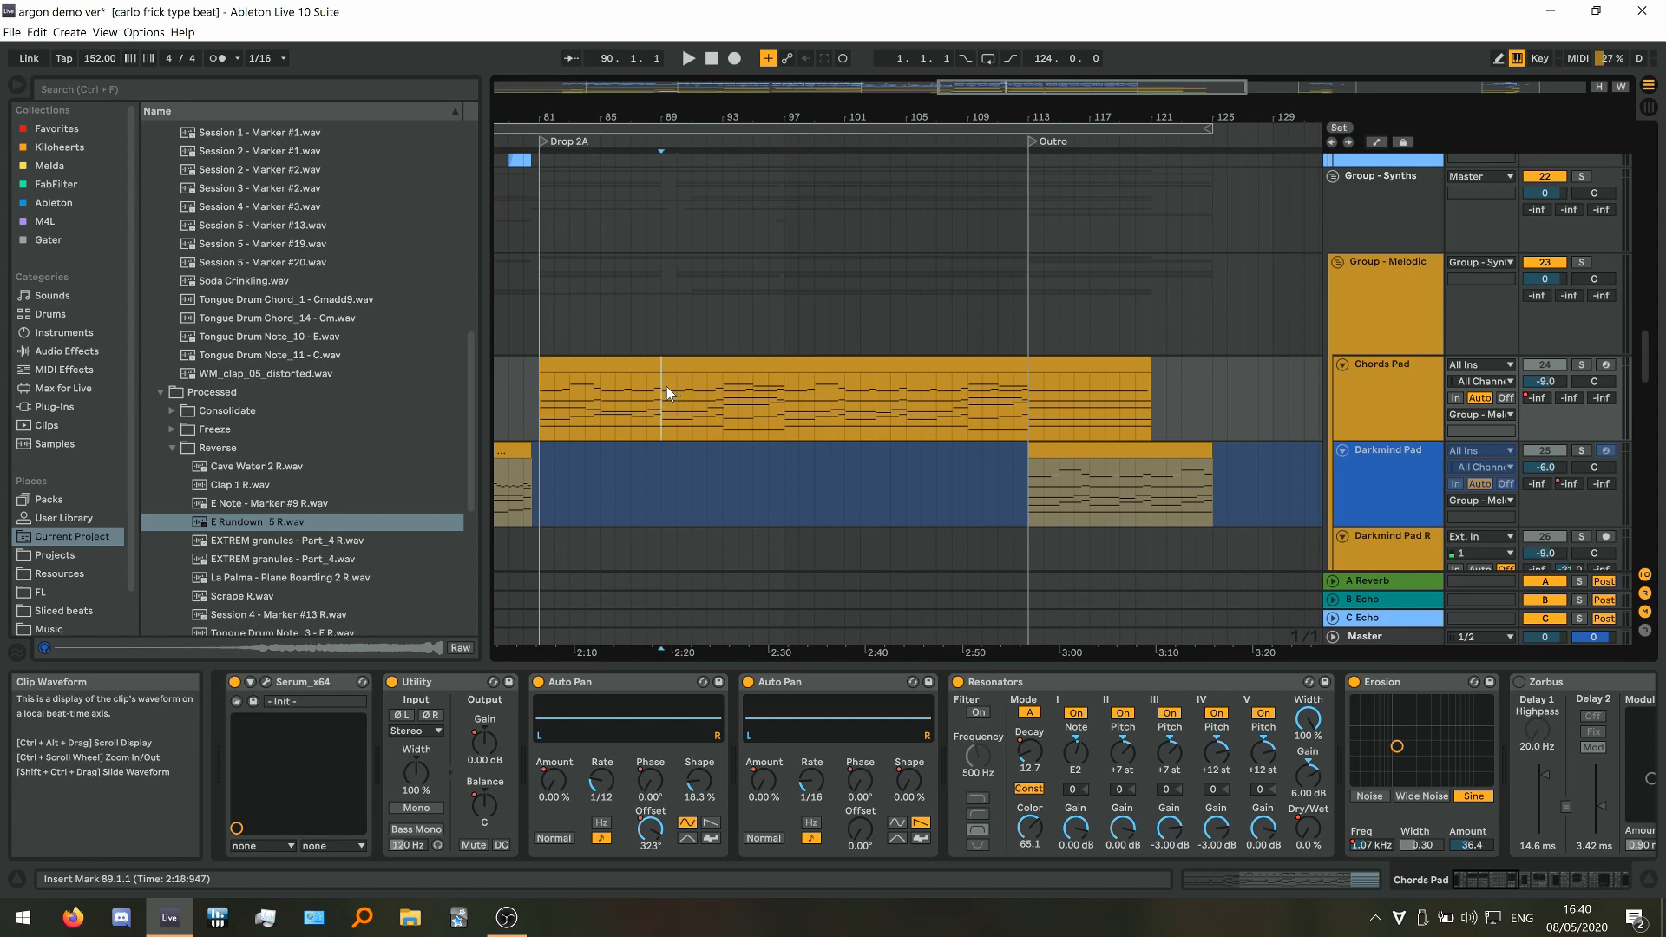
{"action": "left_click", "coordinate": [1376, 141]}
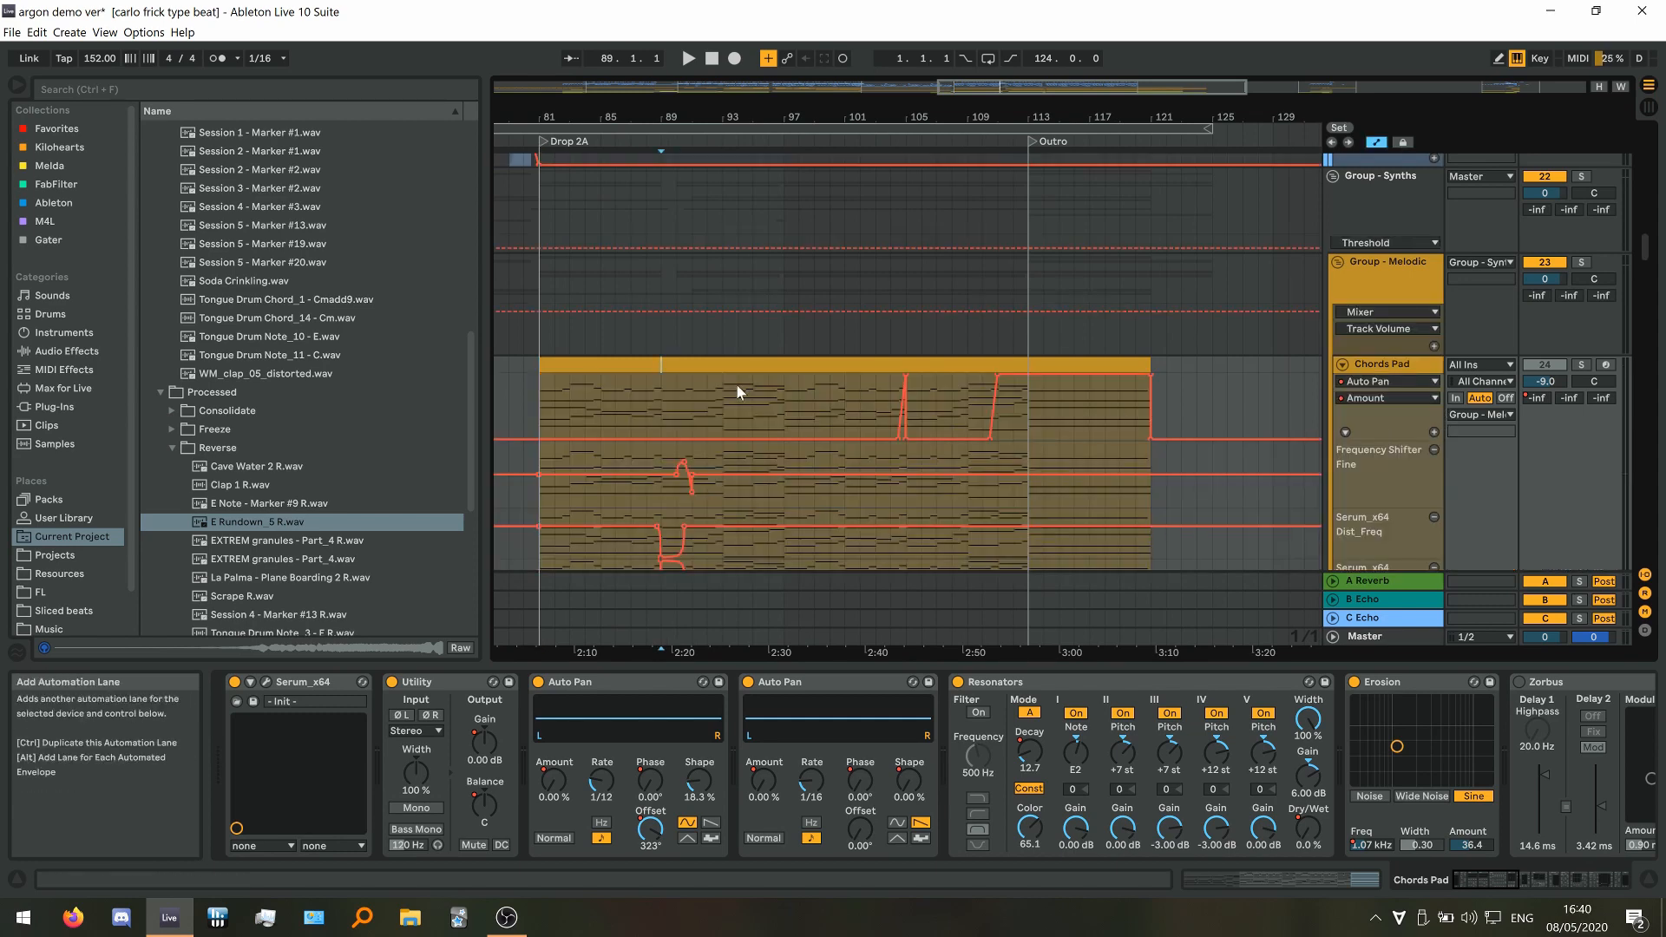
Solo the Chords Pad track and play its automated passage from bar 88
{"action": "scroll", "coordinate": [718, 384], "scroll_direction": "down", "scroll_amount": 5}
{"action": "scroll", "coordinate": [650, 391], "scroll_direction": "up", "scroll_amount": 3}
{"action": "left_click", "coordinate": [642, 498]}
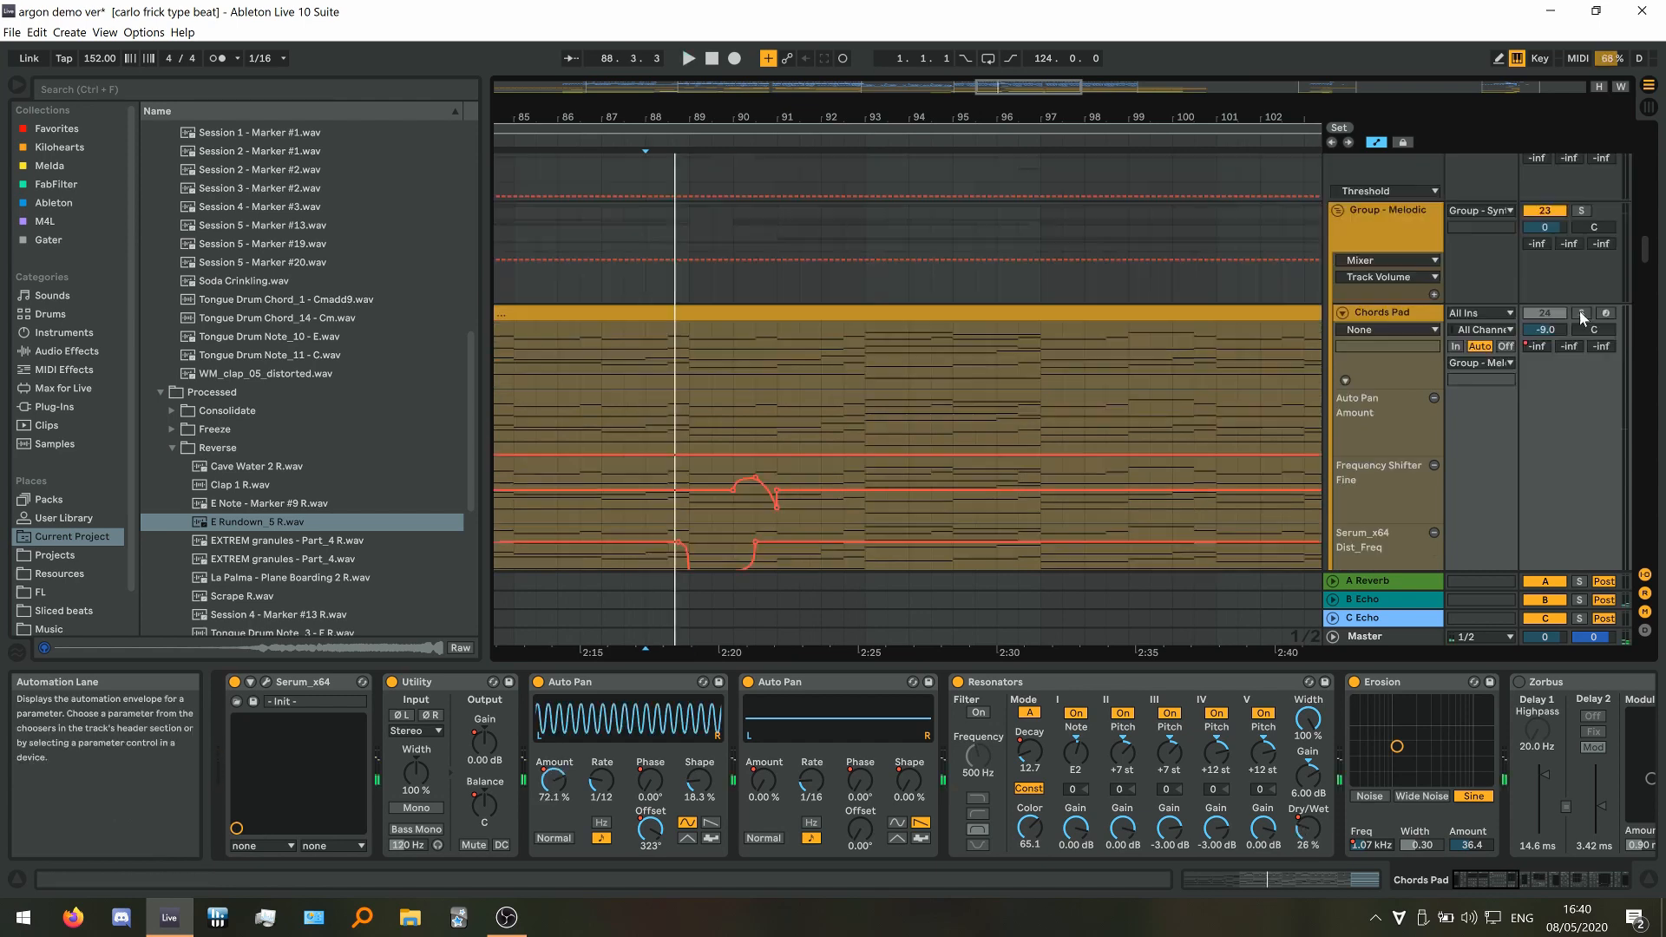
{"action": "left_click", "coordinate": [1581, 314]}
{"action": "key", "text": "space"}
{"action": "key", "text": "space"}
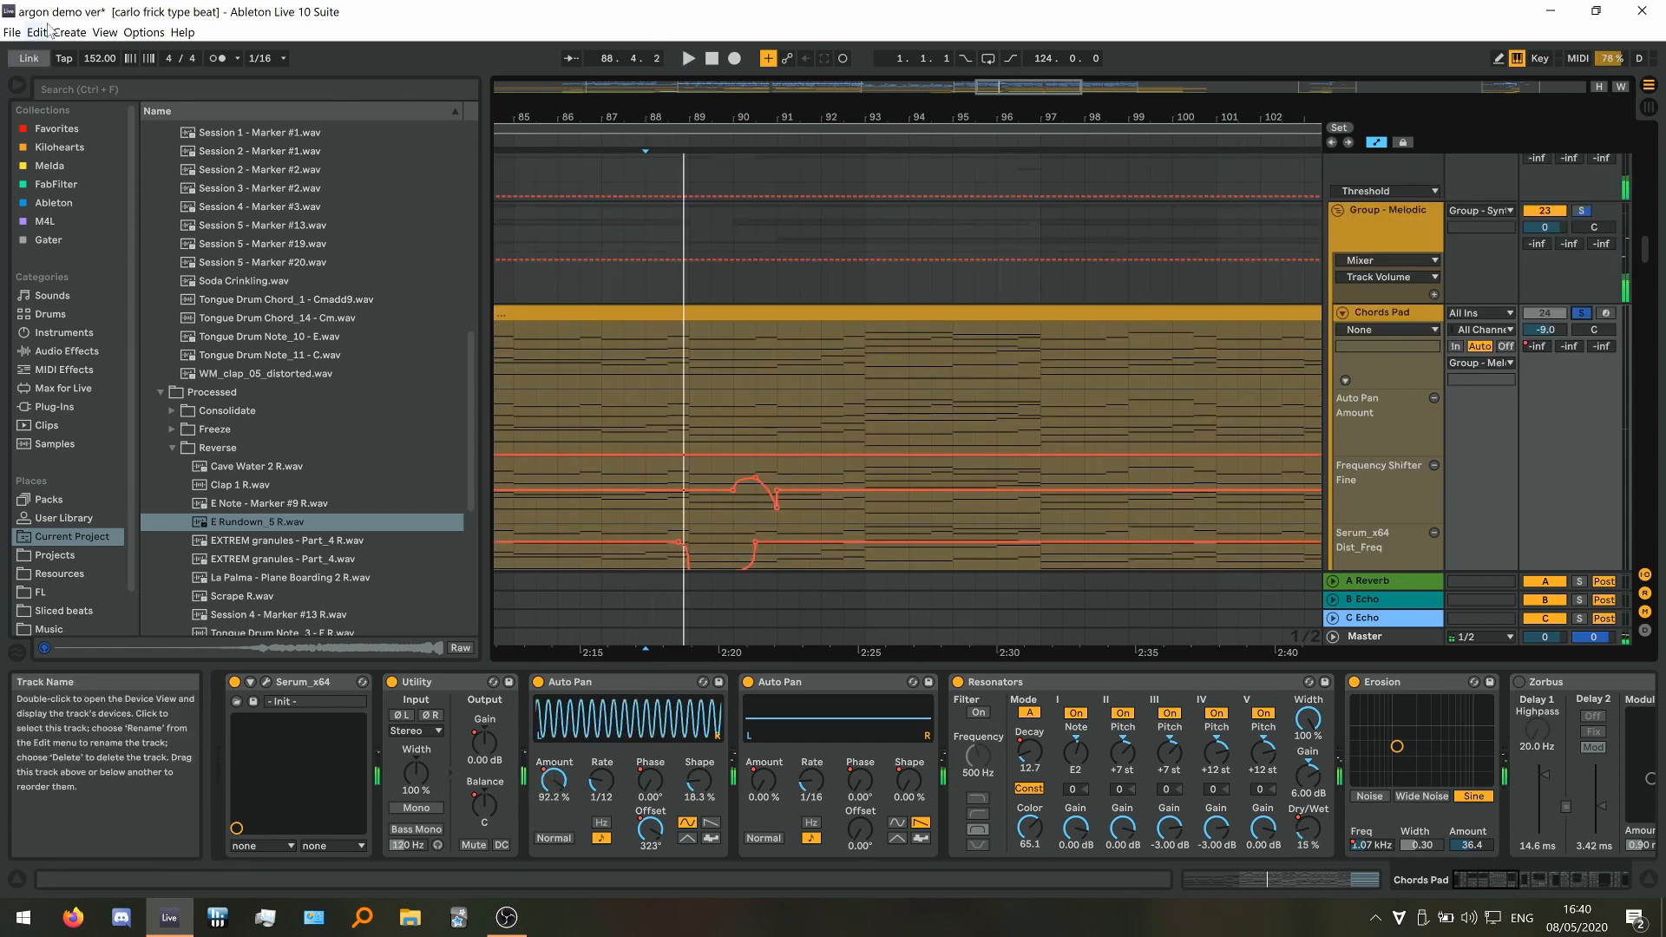
Undo the unfreezing of the Chords Pad track and play its passage from bar 88 twice
{"action": "left_click", "coordinate": [645, 349]}
{"action": "key", "text": "space"}
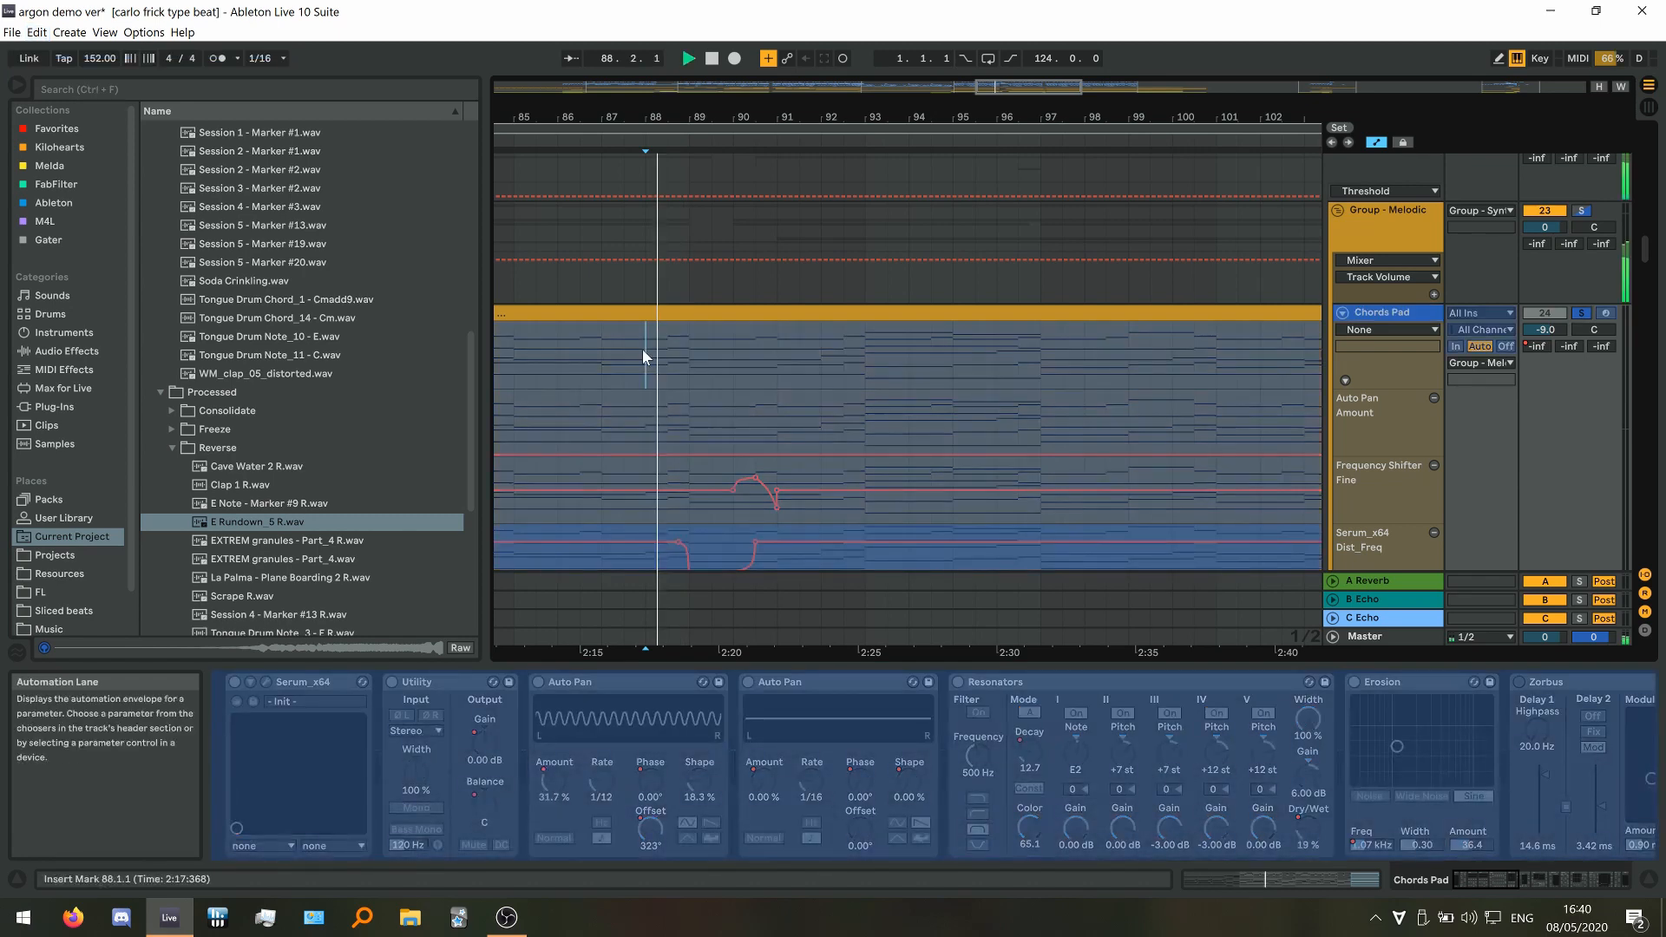
{"action": "key", "text": "space"}
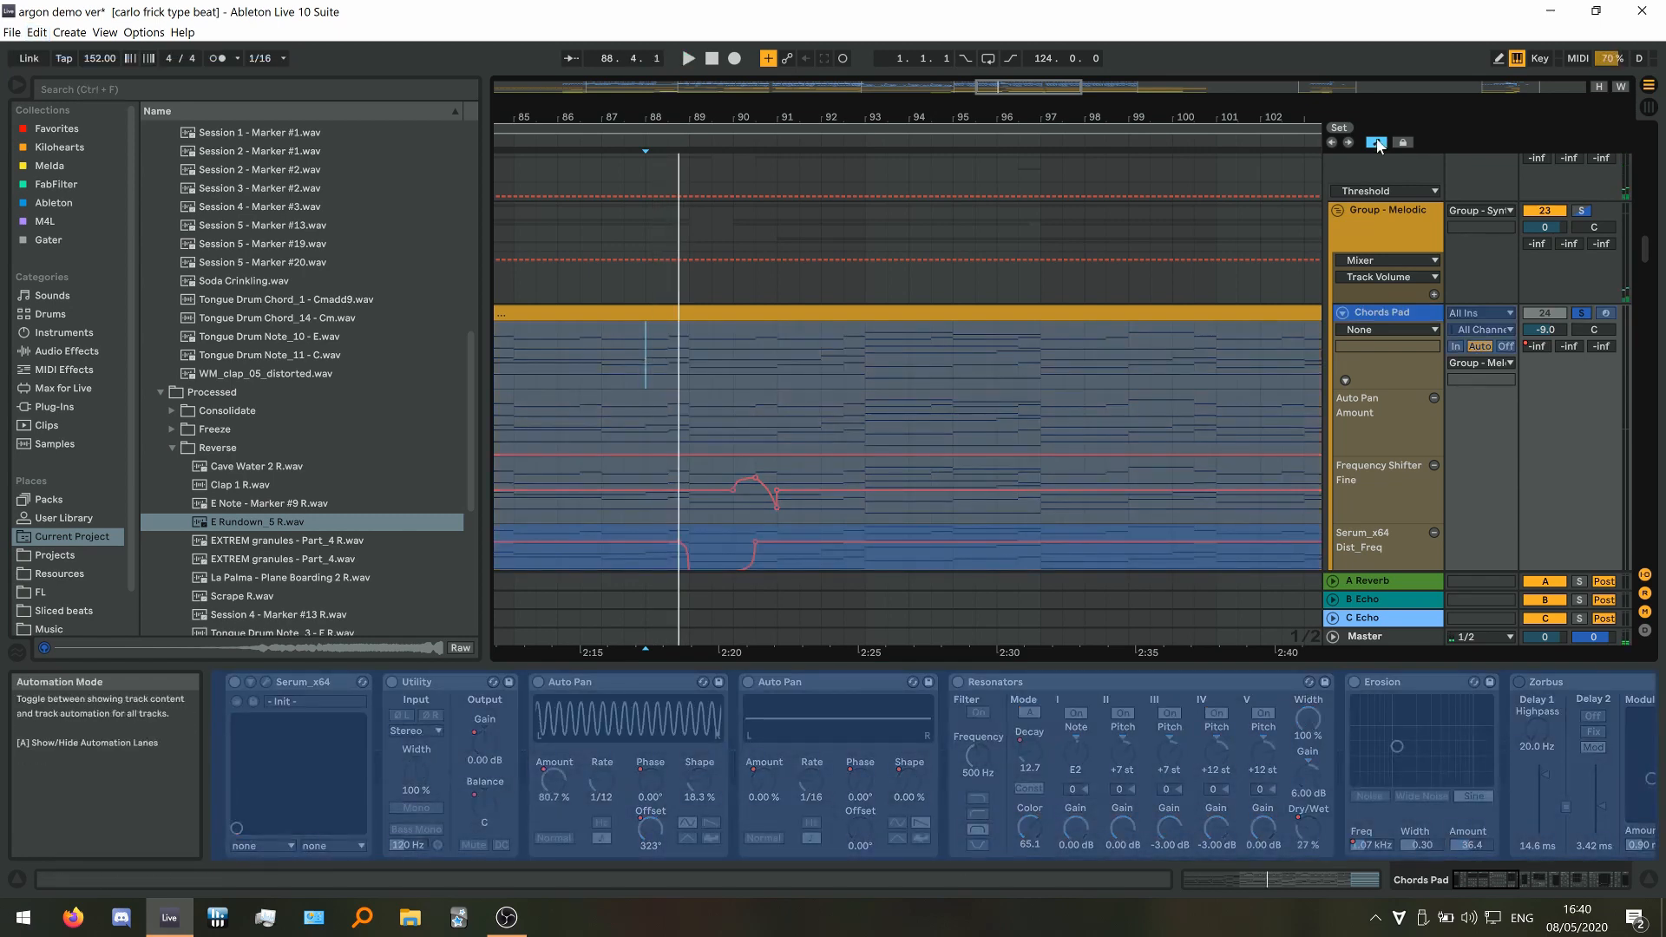
{"action": "key", "text": "space"}
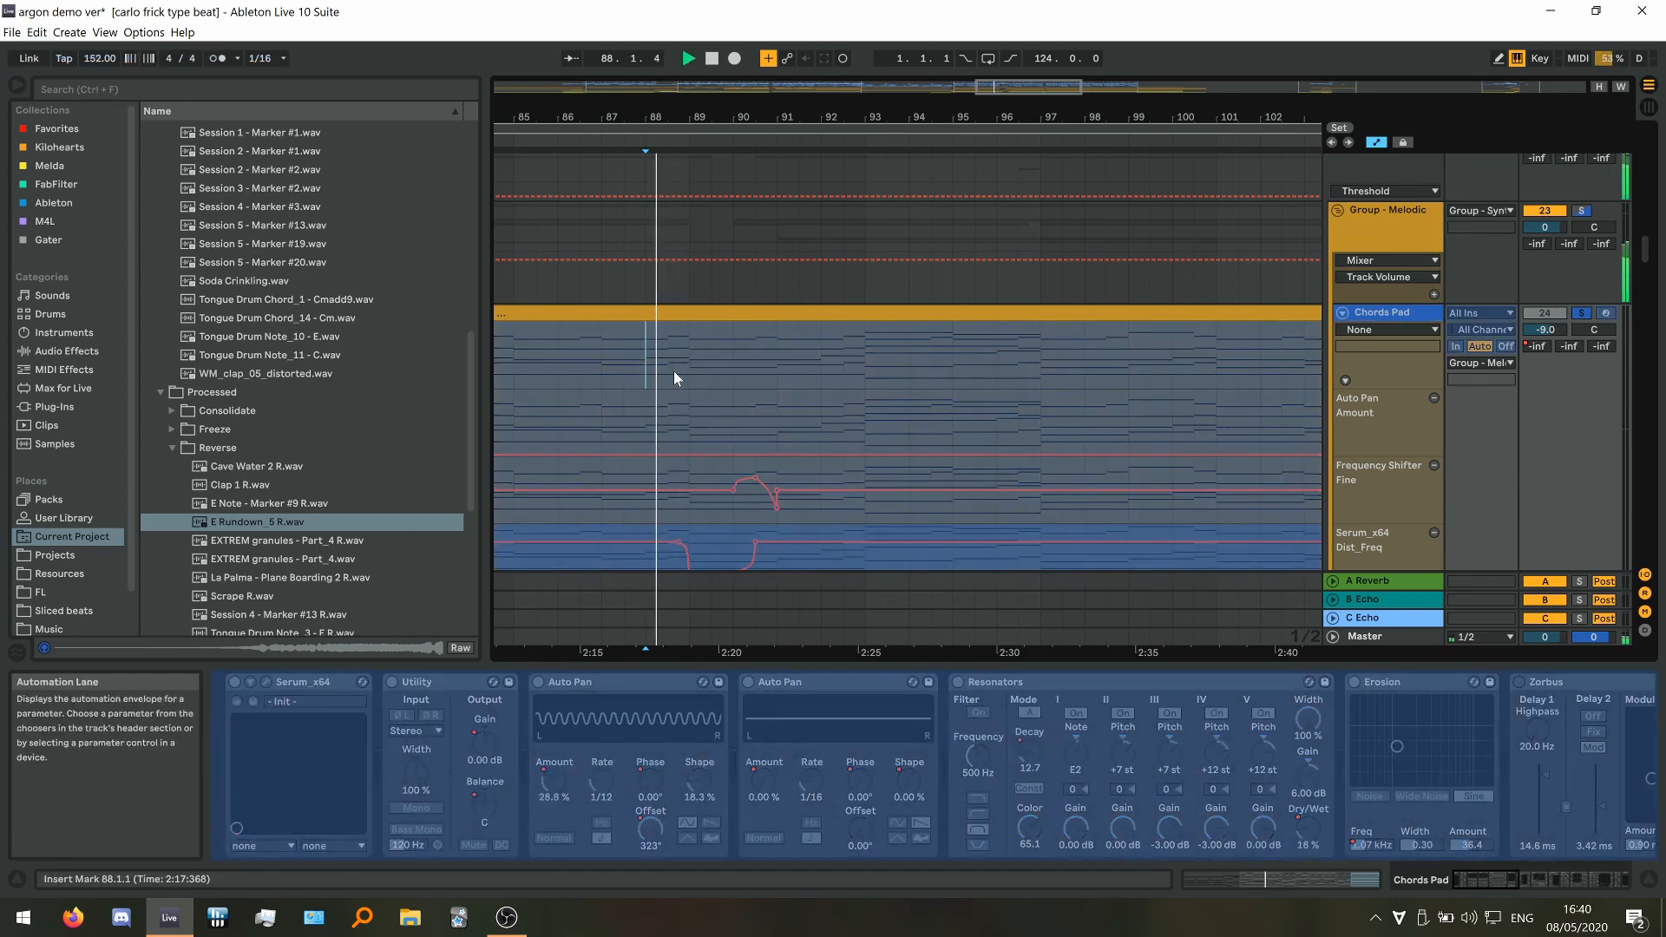
{"action": "key", "text": "space"}
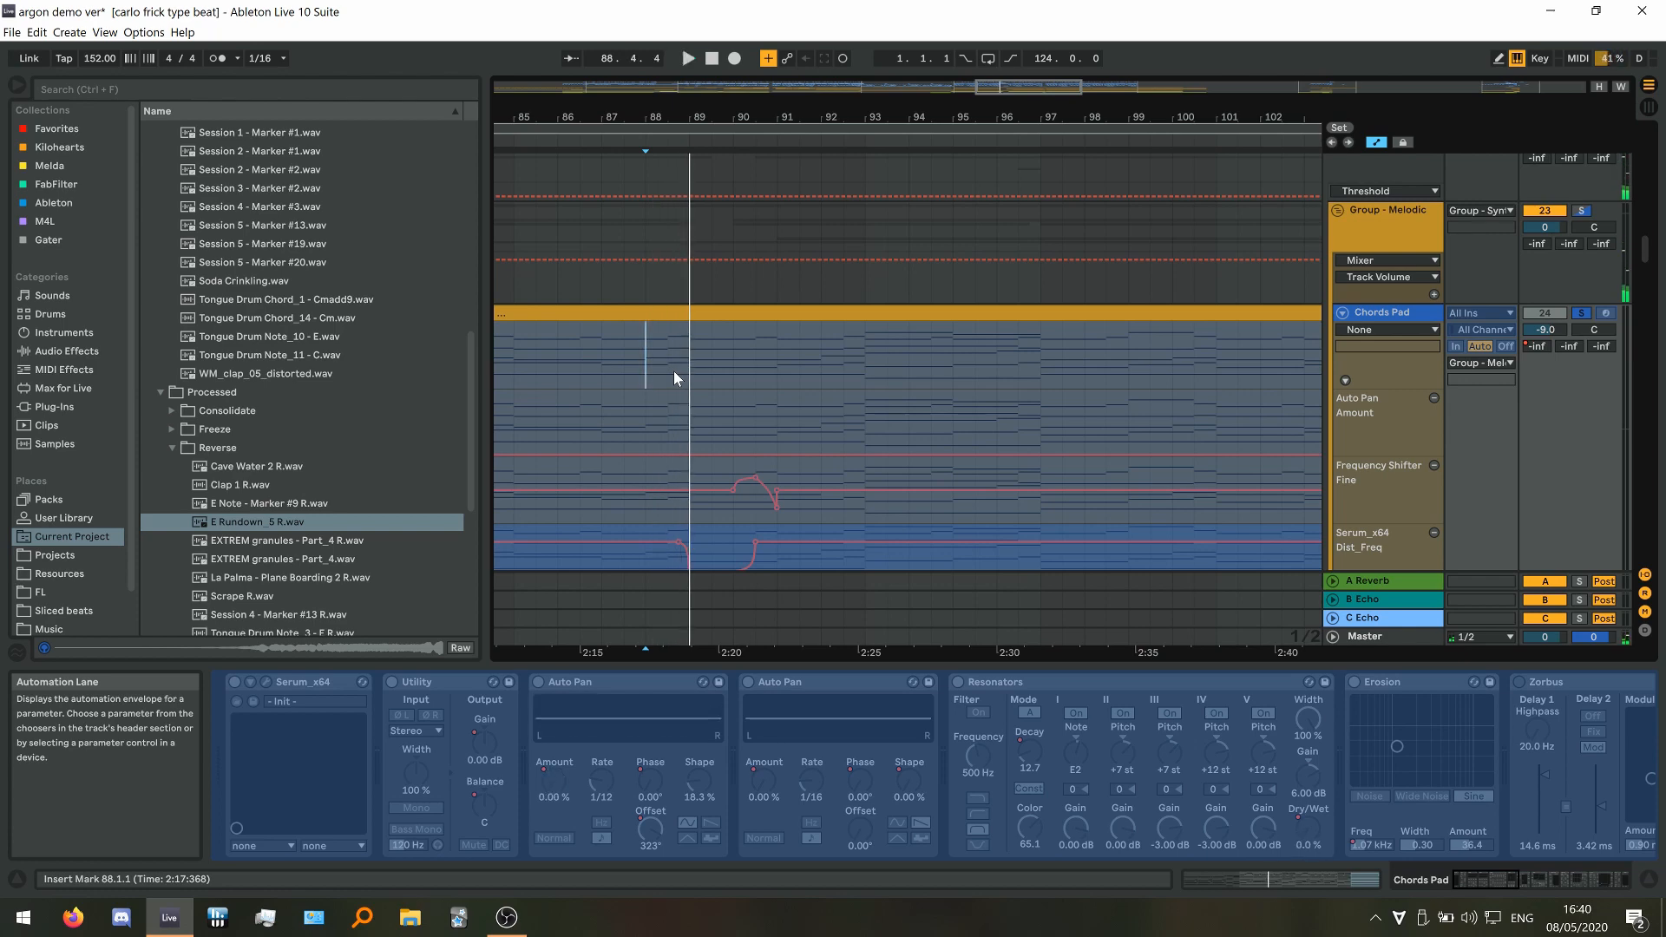
Inspect the Chords Pad's Serum Dist_Freq automation, playing from about bar 88.3, and place the insert marker at bar 89
{"action": "scroll", "coordinate": [733, 361], "scroll_direction": "down", "scroll_amount": 3}
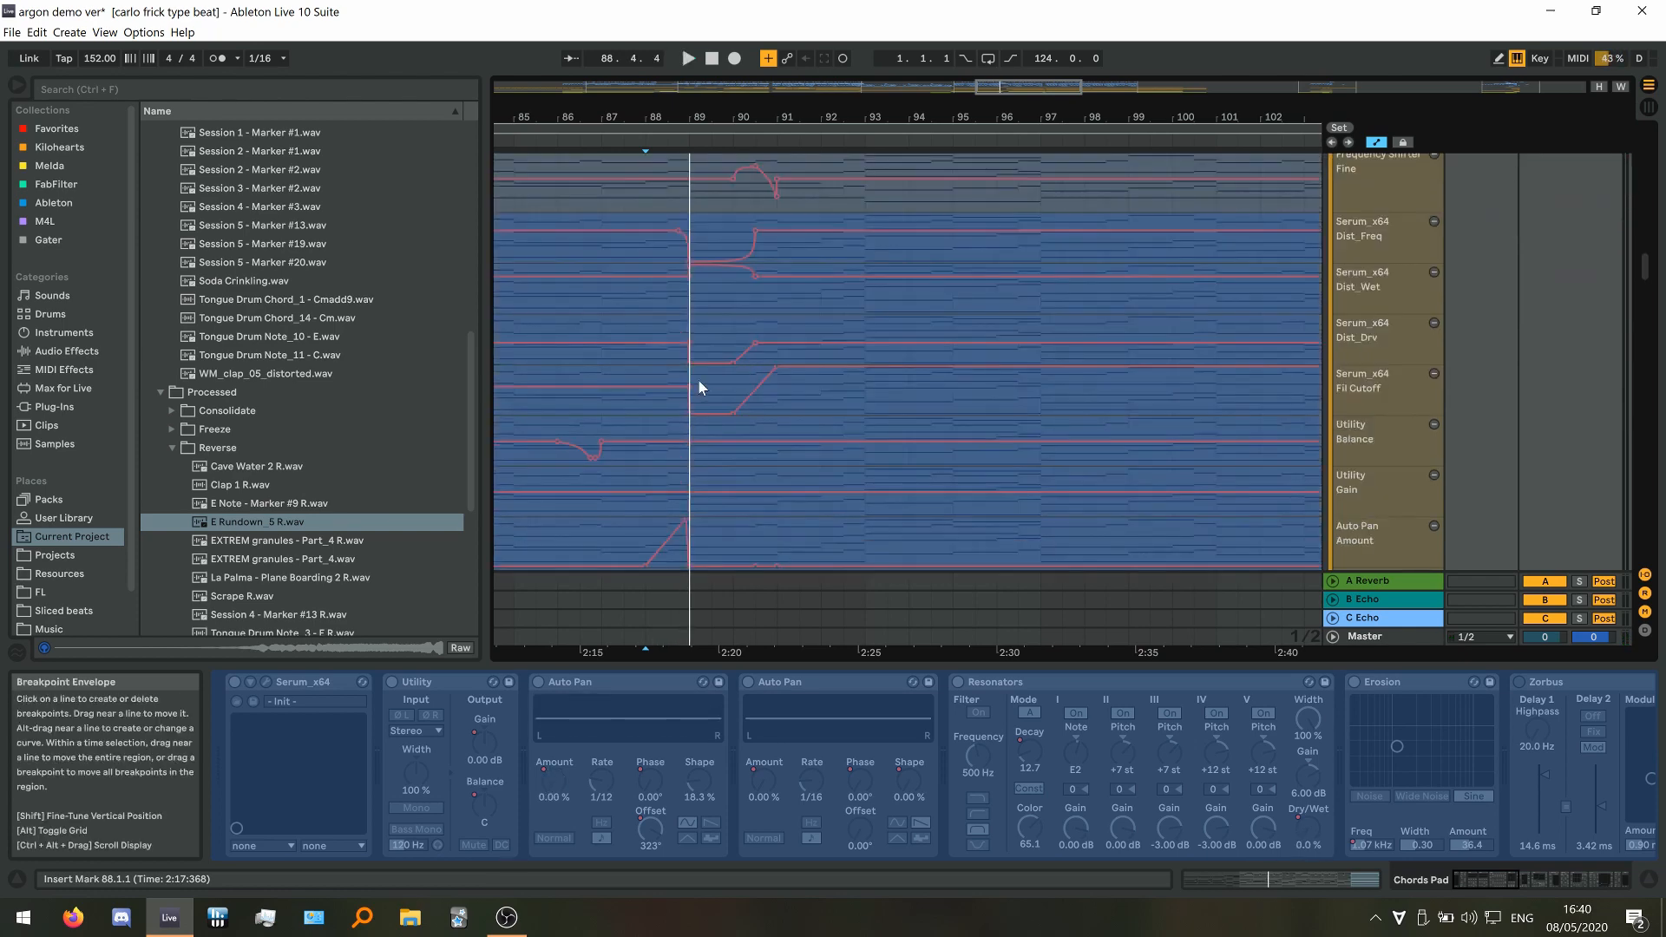
{"action": "scroll", "coordinate": [696, 381], "scroll_direction": "up", "scroll_amount": 3}
{"action": "left_click", "coordinate": [643, 254]}
{"action": "key", "text": "space"}
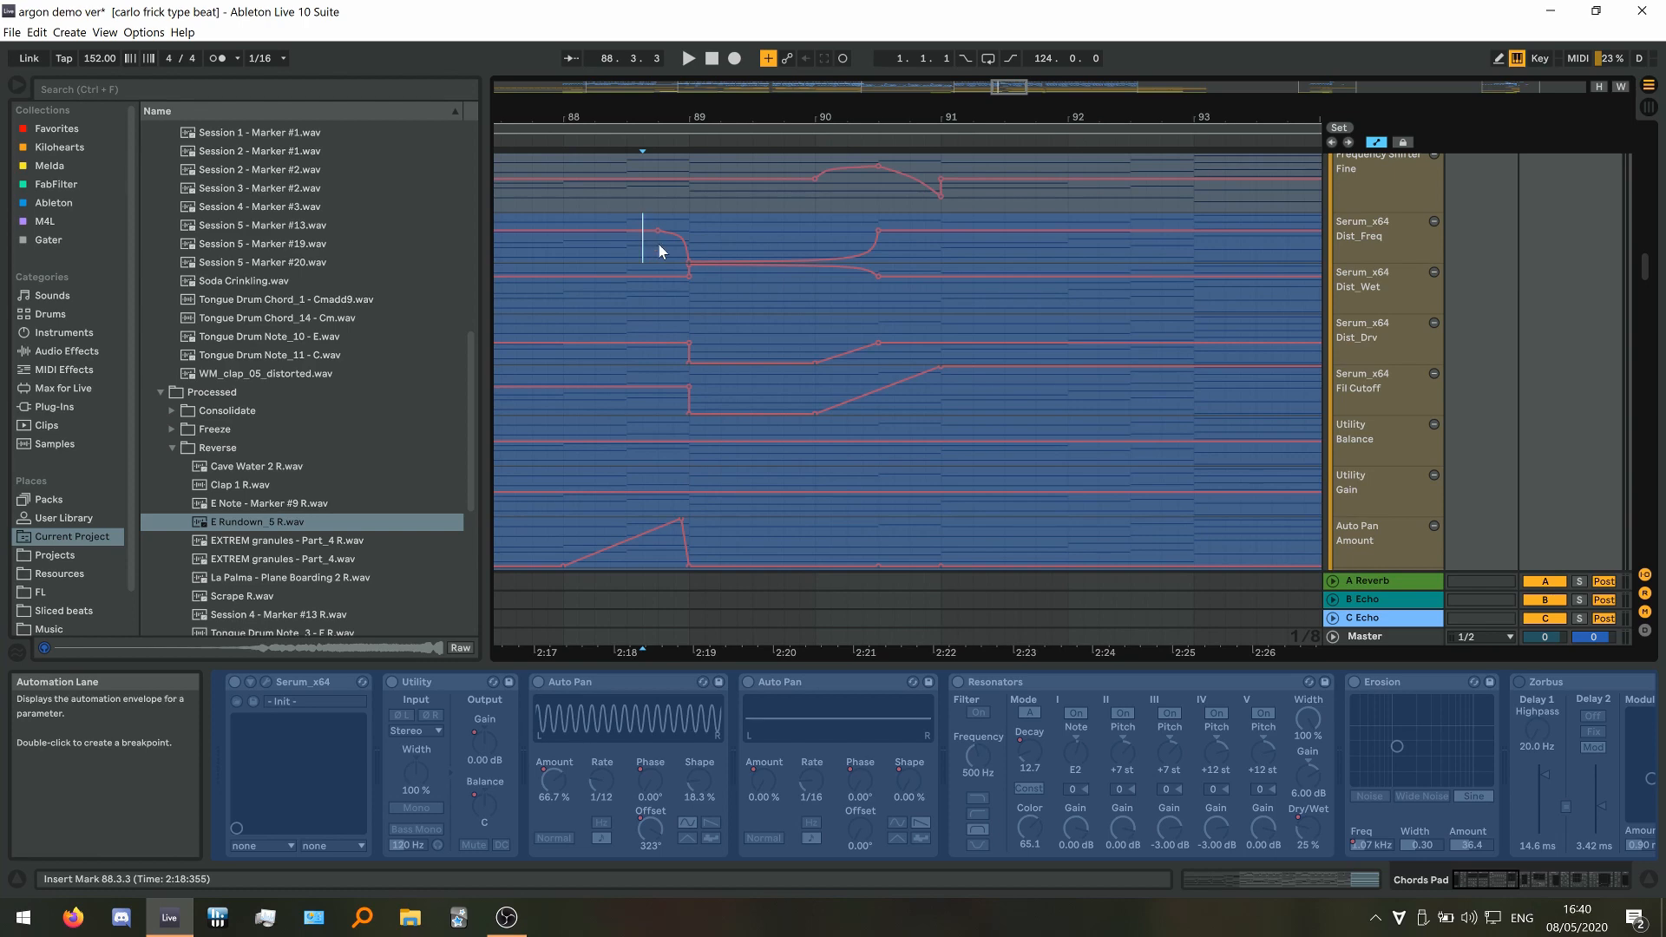
{"action": "left_click", "coordinate": [658, 246]}
{"action": "key", "text": "space"}
{"action": "key", "text": "space"}
{"action": "left_click", "coordinate": [691, 253]}
{"action": "scroll", "coordinate": [776, 314], "scroll_direction": "up", "scroll_amount": 1}
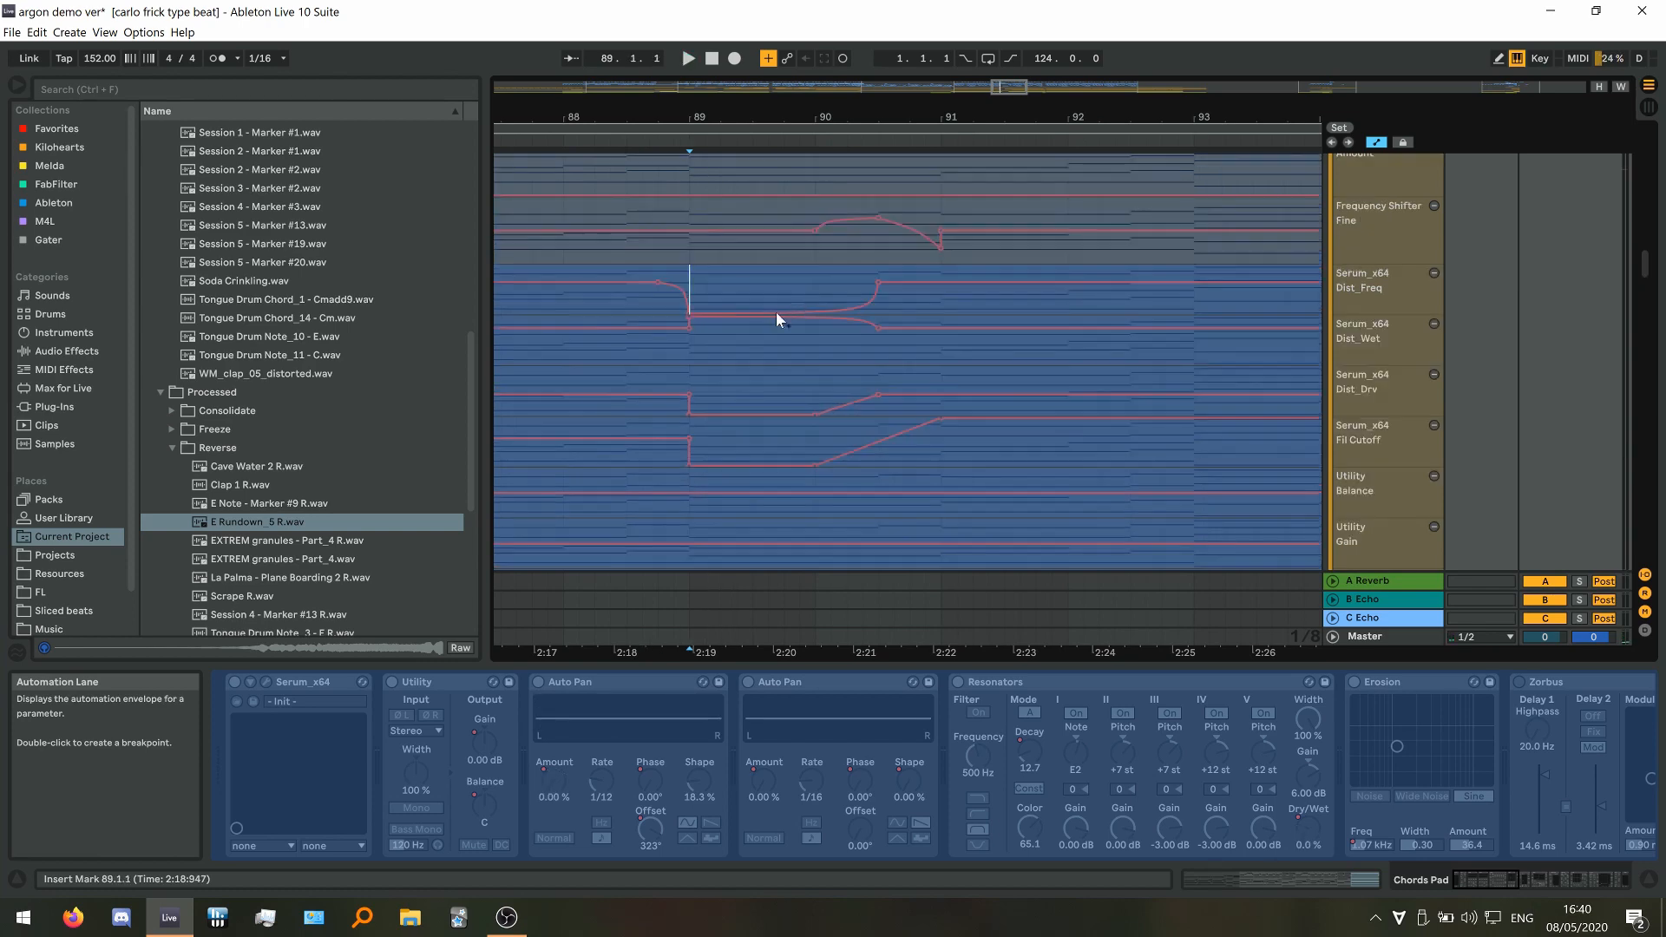
Examine the Chords Pad's automation around bars 89 to 91, from the Serum and Resonators lanes back to Frequency Shifter Fine
{"action": "scroll", "coordinate": [733, 322], "scroll_direction": "down", "scroll_amount": 3}
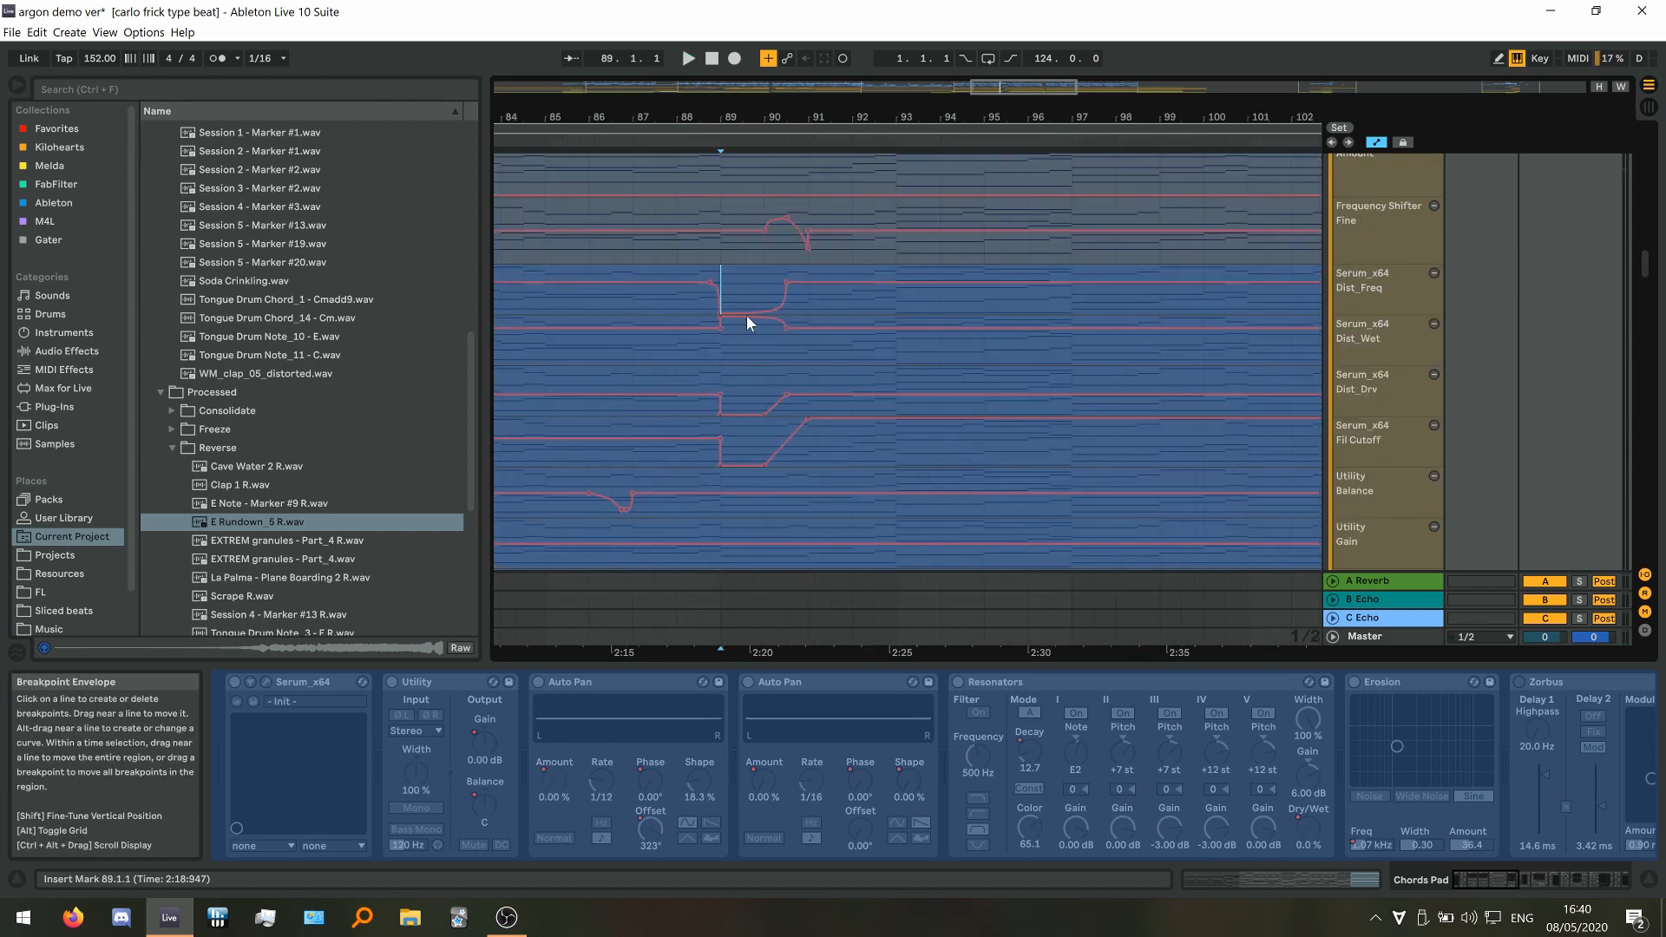
{"action": "scroll", "coordinate": [760, 338], "scroll_direction": "down", "scroll_amount": 2}
{"action": "scroll", "coordinate": [779, 346], "scroll_direction": "down", "scroll_amount": 6}
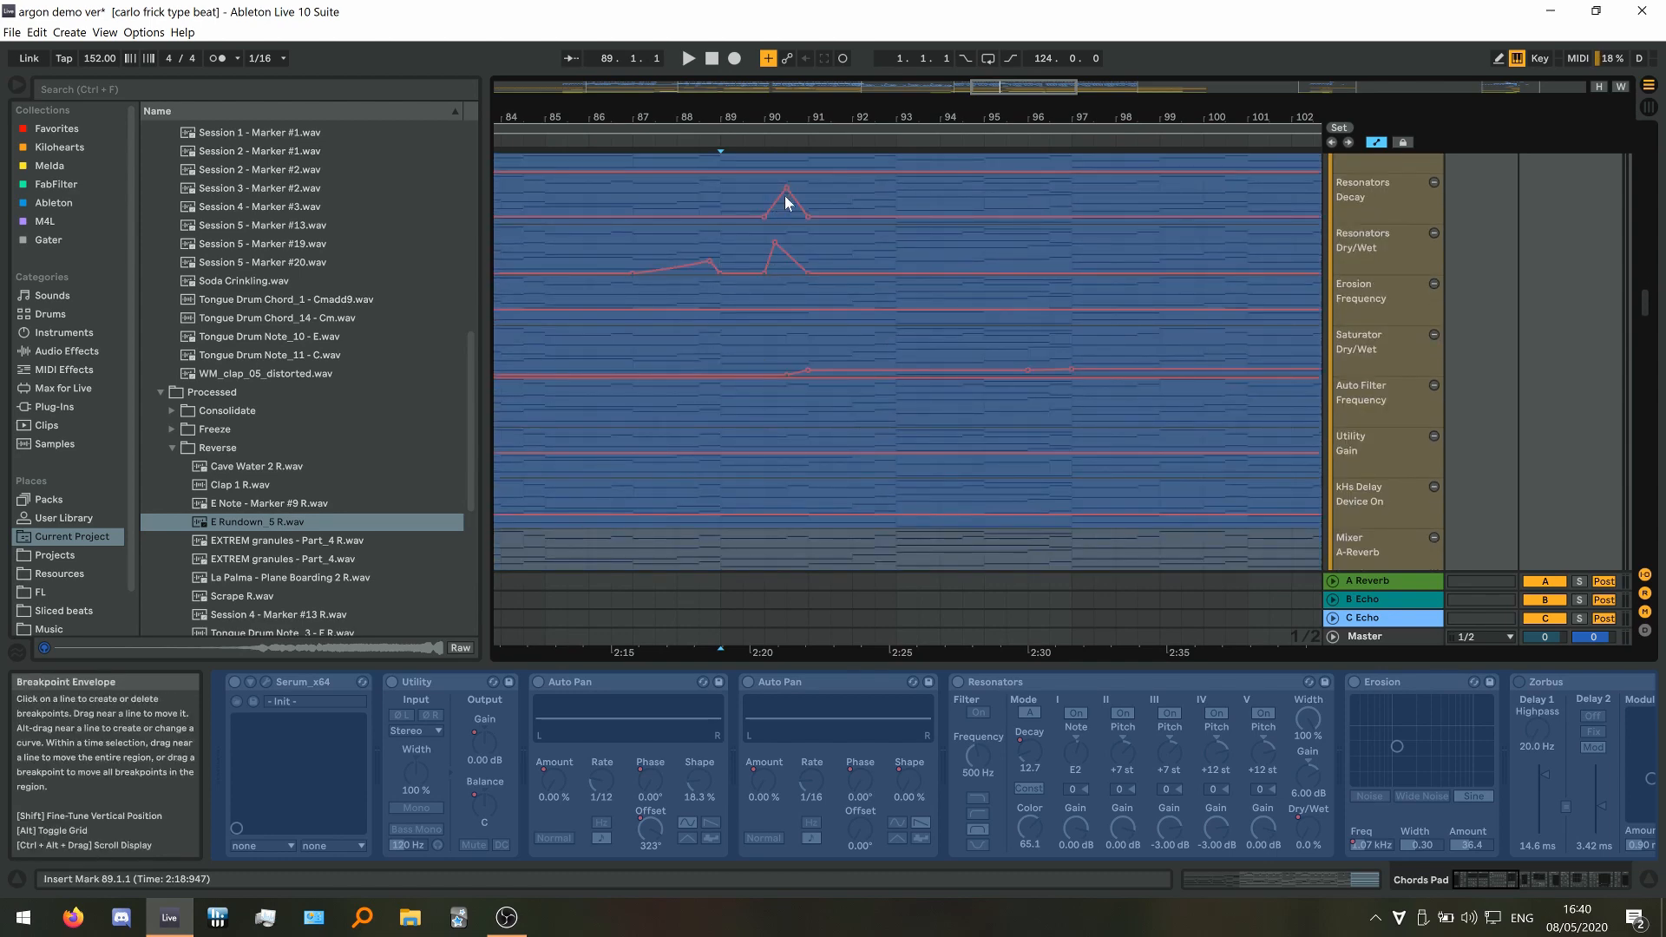
{"action": "scroll", "coordinate": [787, 191], "scroll_direction": "up", "scroll_amount": 8}
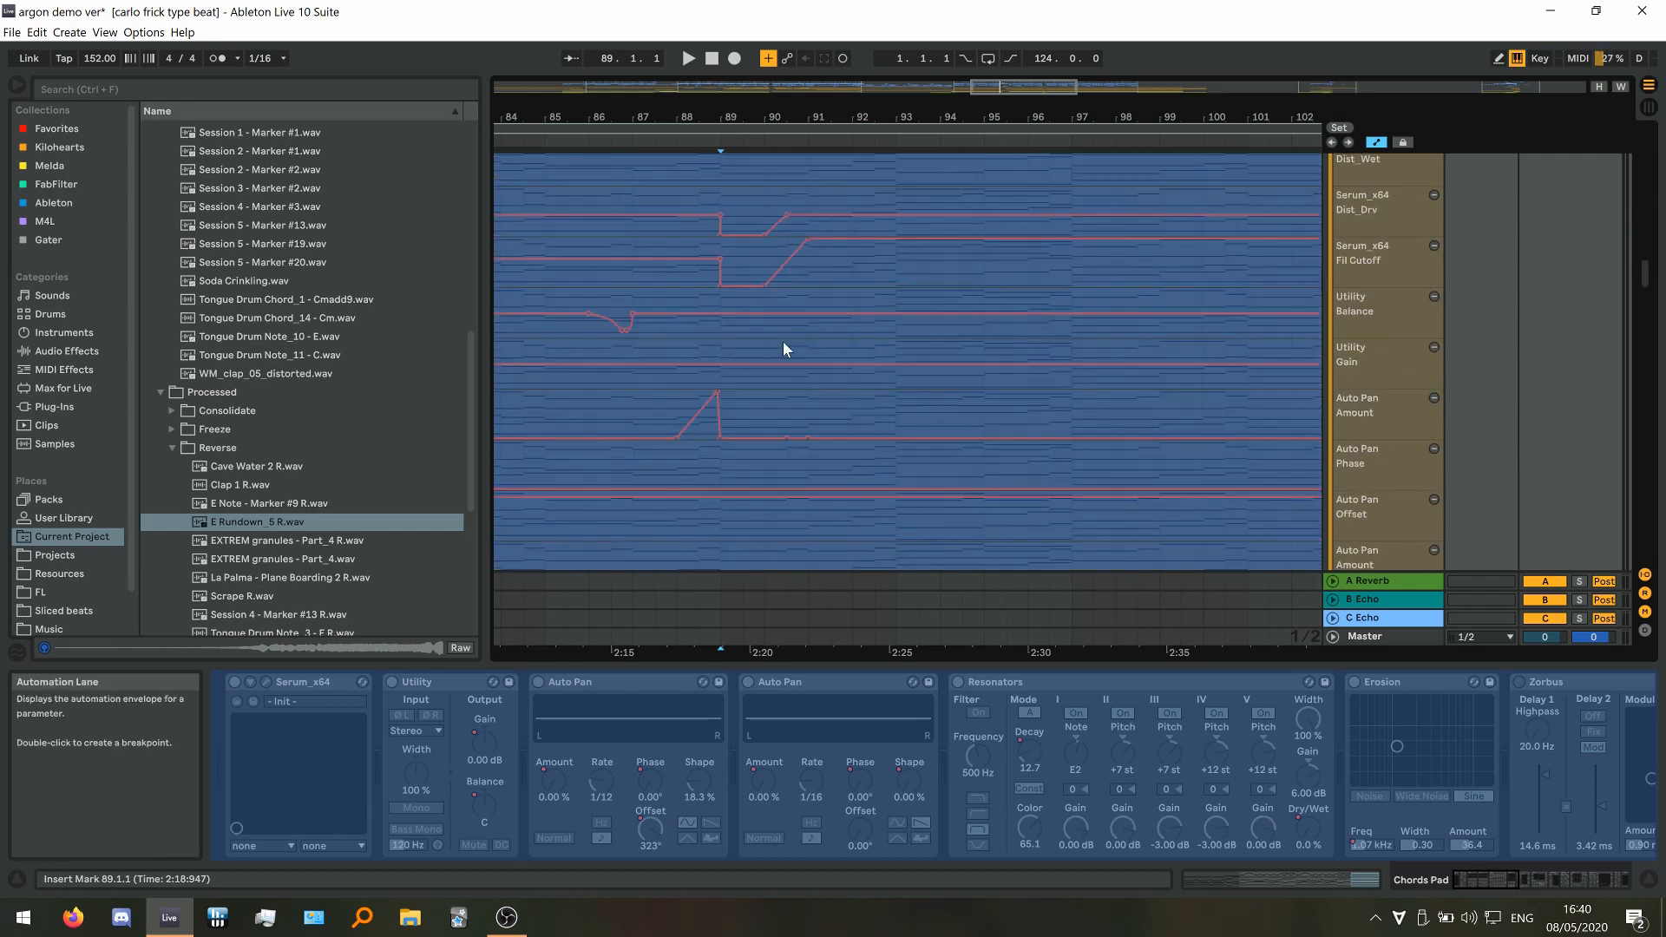
{"action": "scroll", "coordinate": [785, 342], "scroll_direction": "down", "scroll_amount": 5}
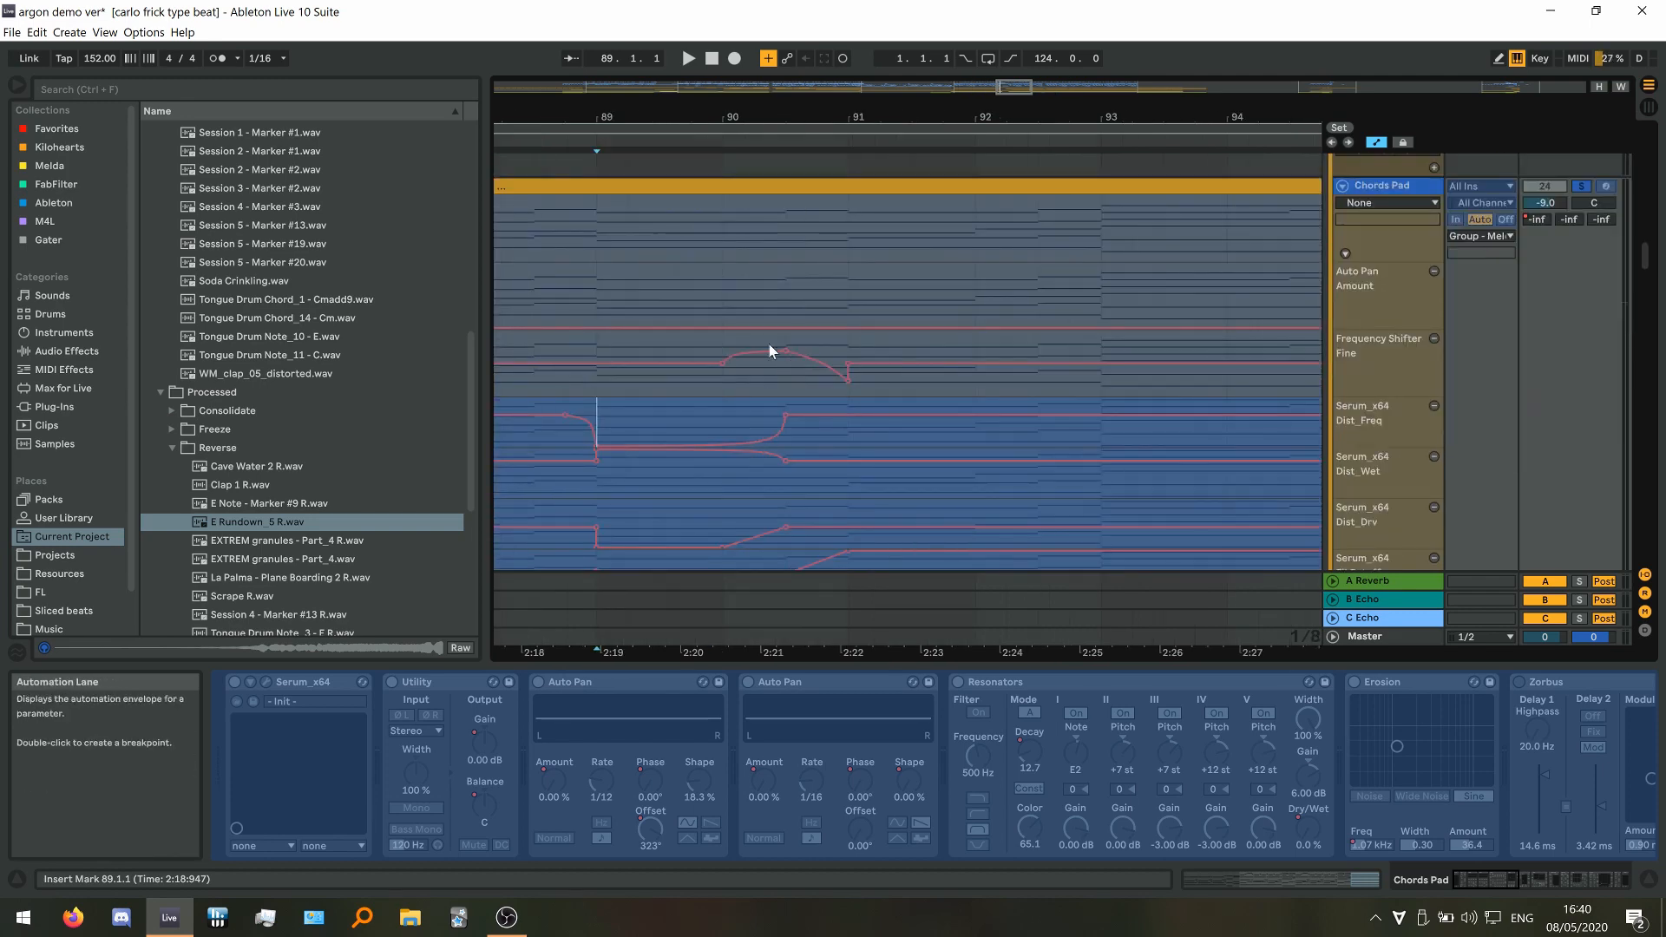
{"action": "scroll", "coordinate": [965, 788], "scroll_direction": "right", "scroll_amount": 2}
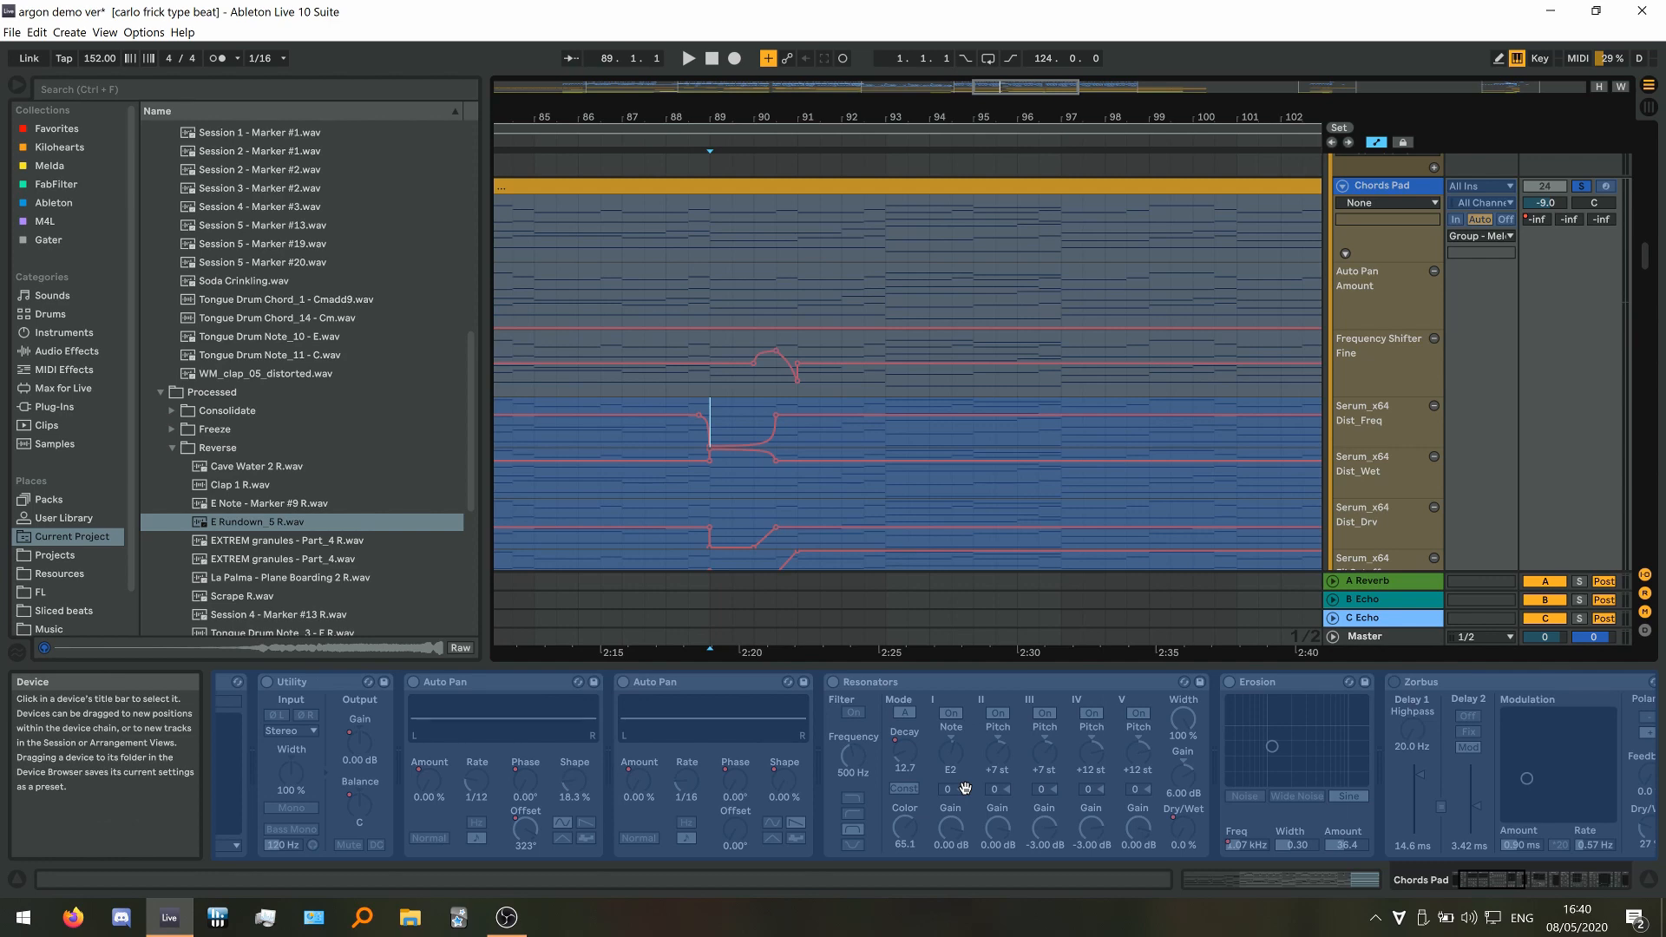
{"action": "scroll", "coordinate": [965, 788], "scroll_direction": "right", "scroll_amount": 15}
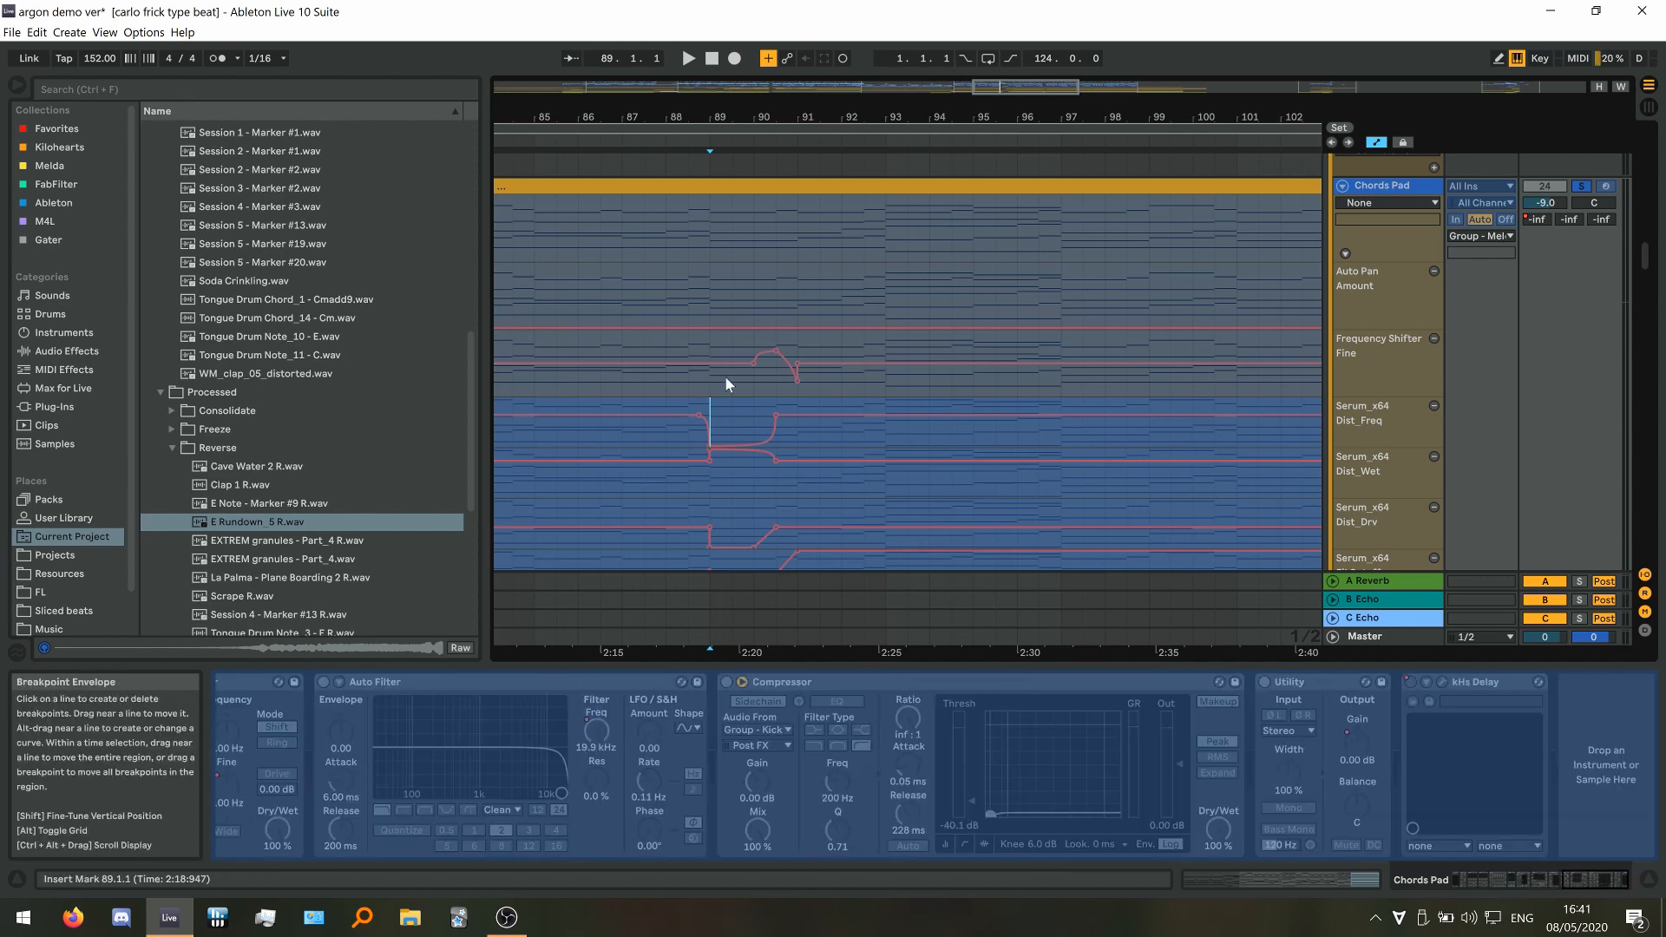
{"action": "key", "text": "space"}
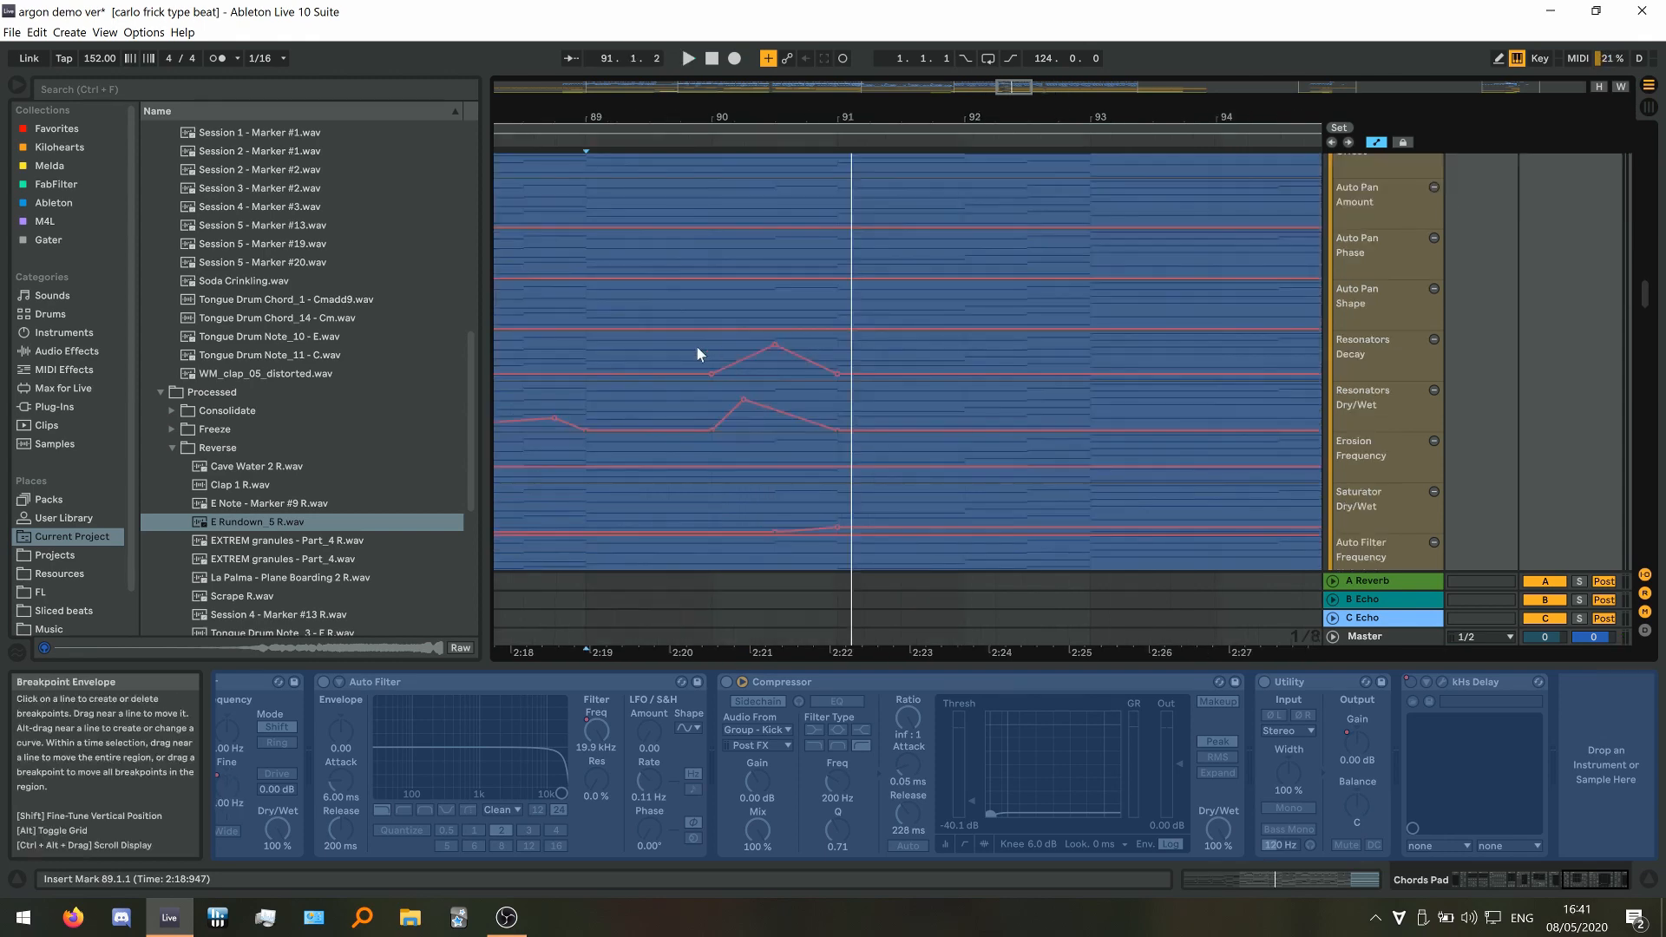
Play the Chords Pad passage from bar 90, where the Resonators Decay and Dry/Wet automation rises
{"action": "left_click", "coordinate": [717, 351]}
{"action": "key", "text": "space"}
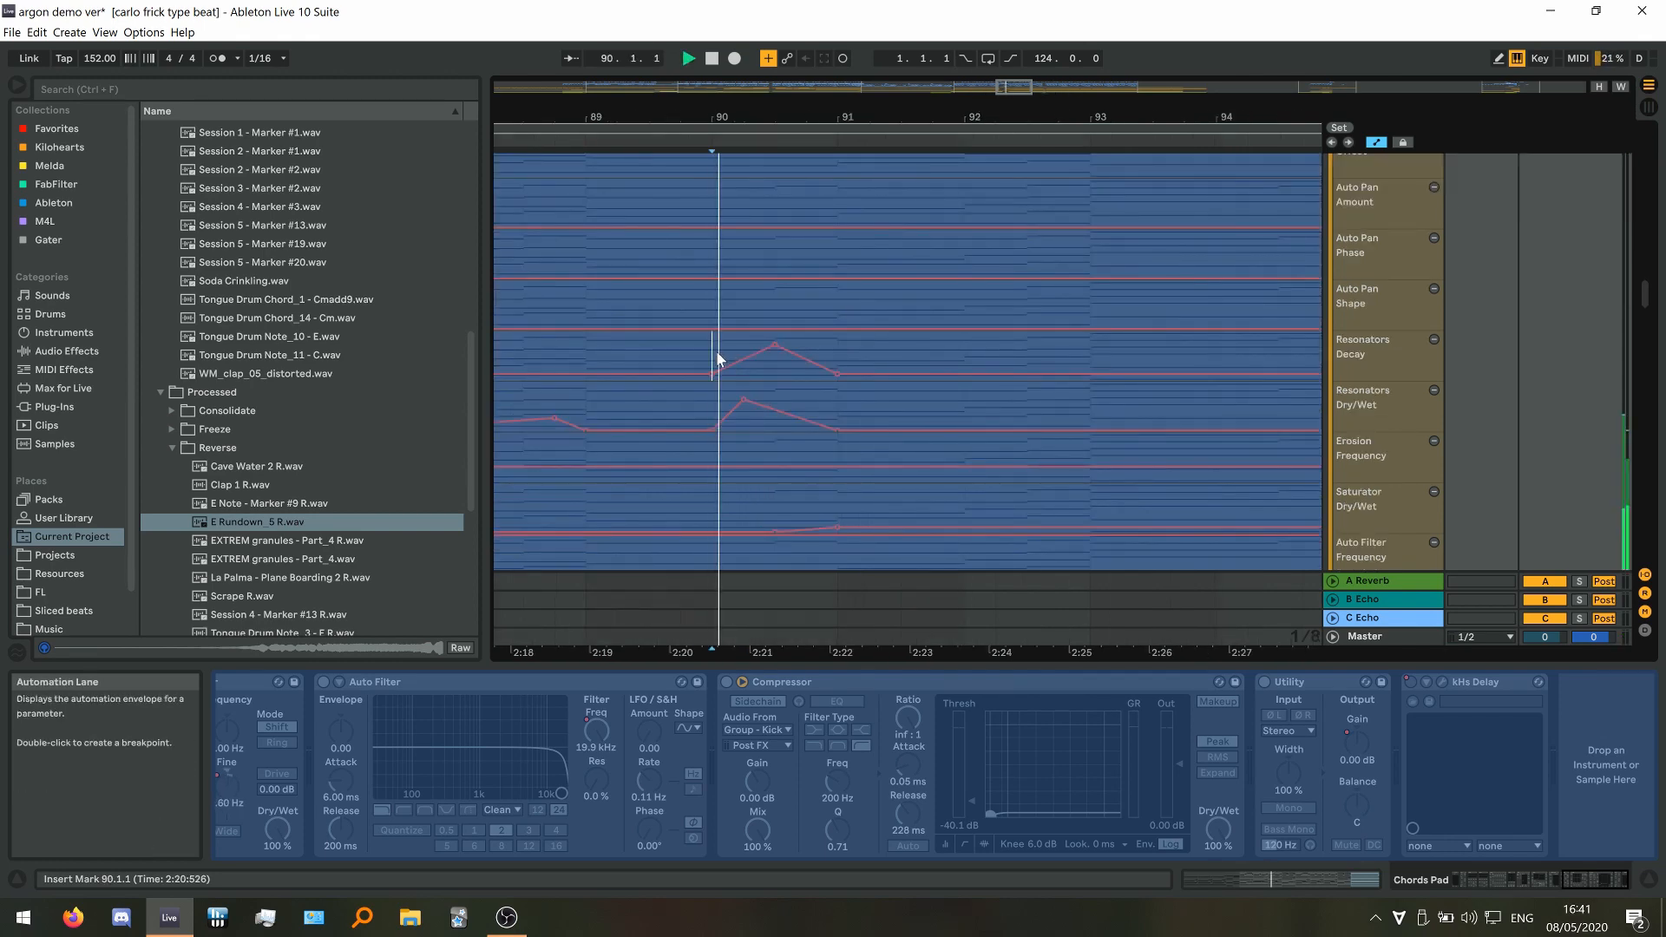
{"action": "key", "text": "space"}
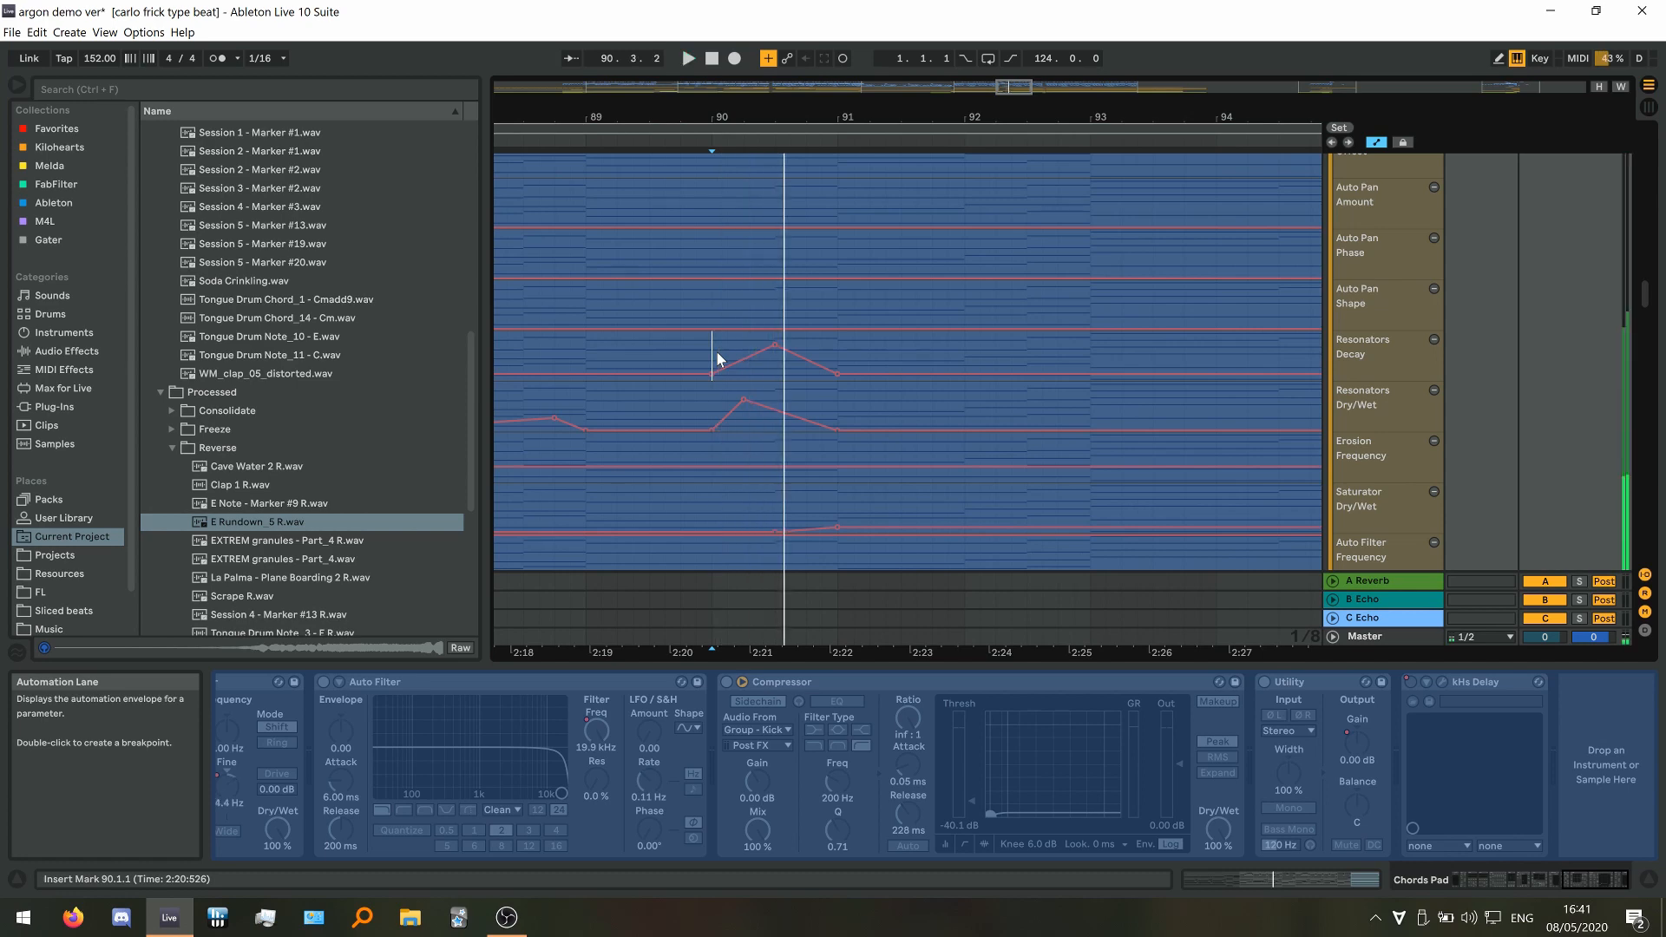
Redo the unfreezing of the Chords Pad track, try a brief playback from bar 90, and undo the unfreezing
{"action": "left_click", "coordinate": [36, 32]}
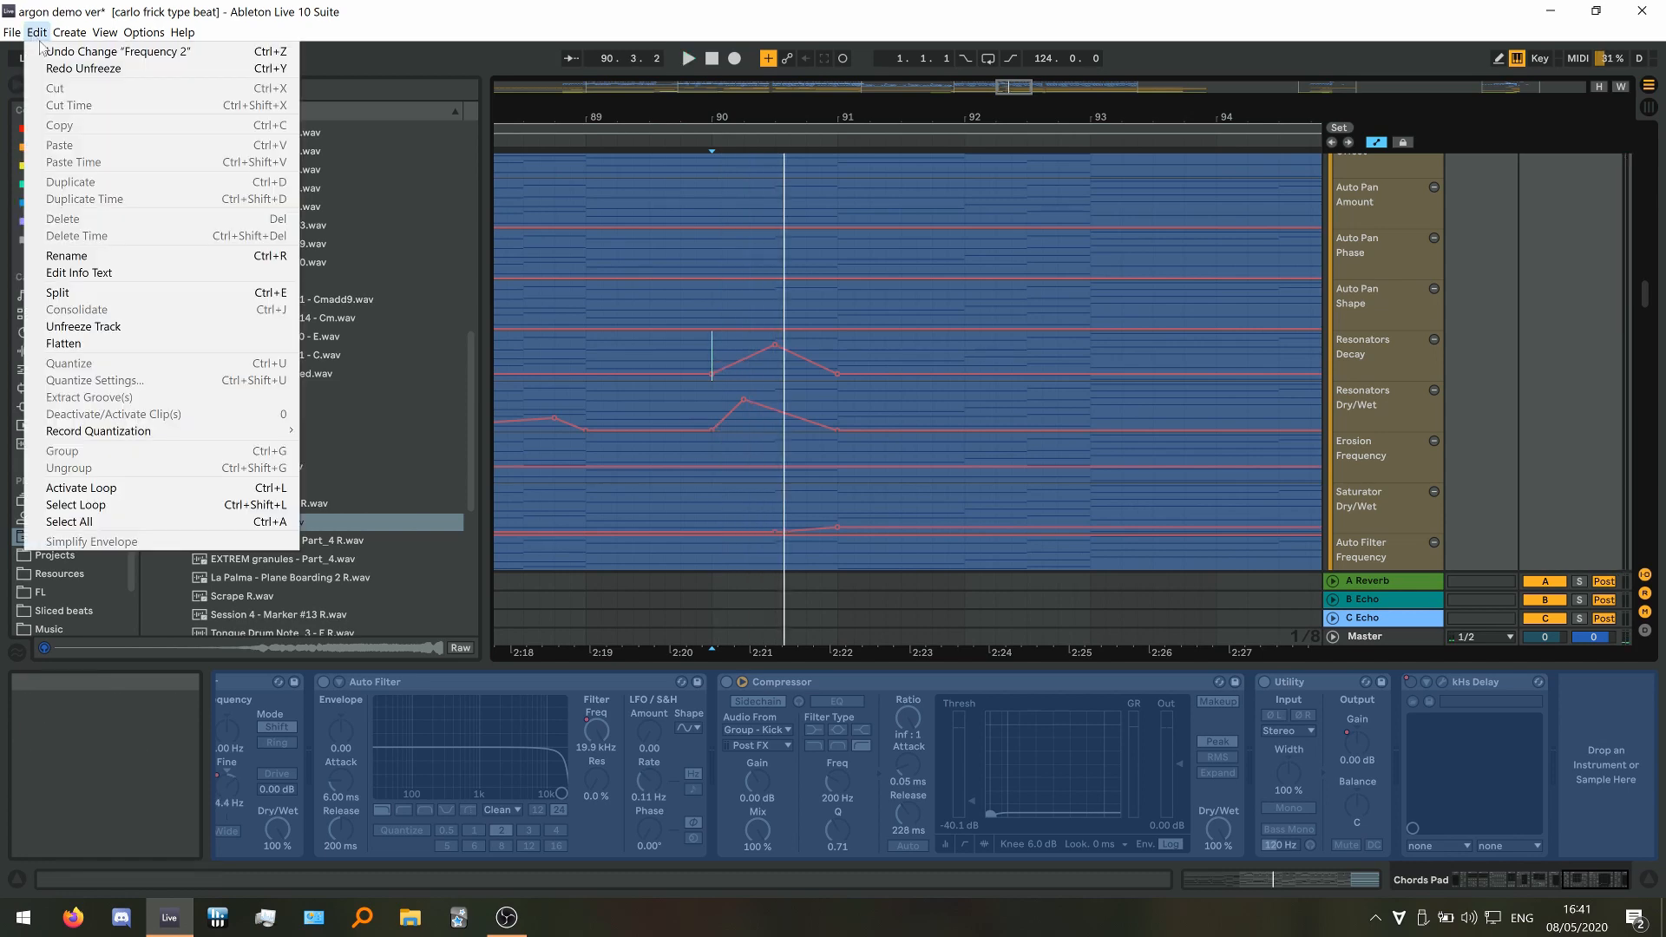
{"action": "left_click", "coordinate": [65, 69]}
{"action": "key", "text": "space"}
{"action": "key", "text": "space"}
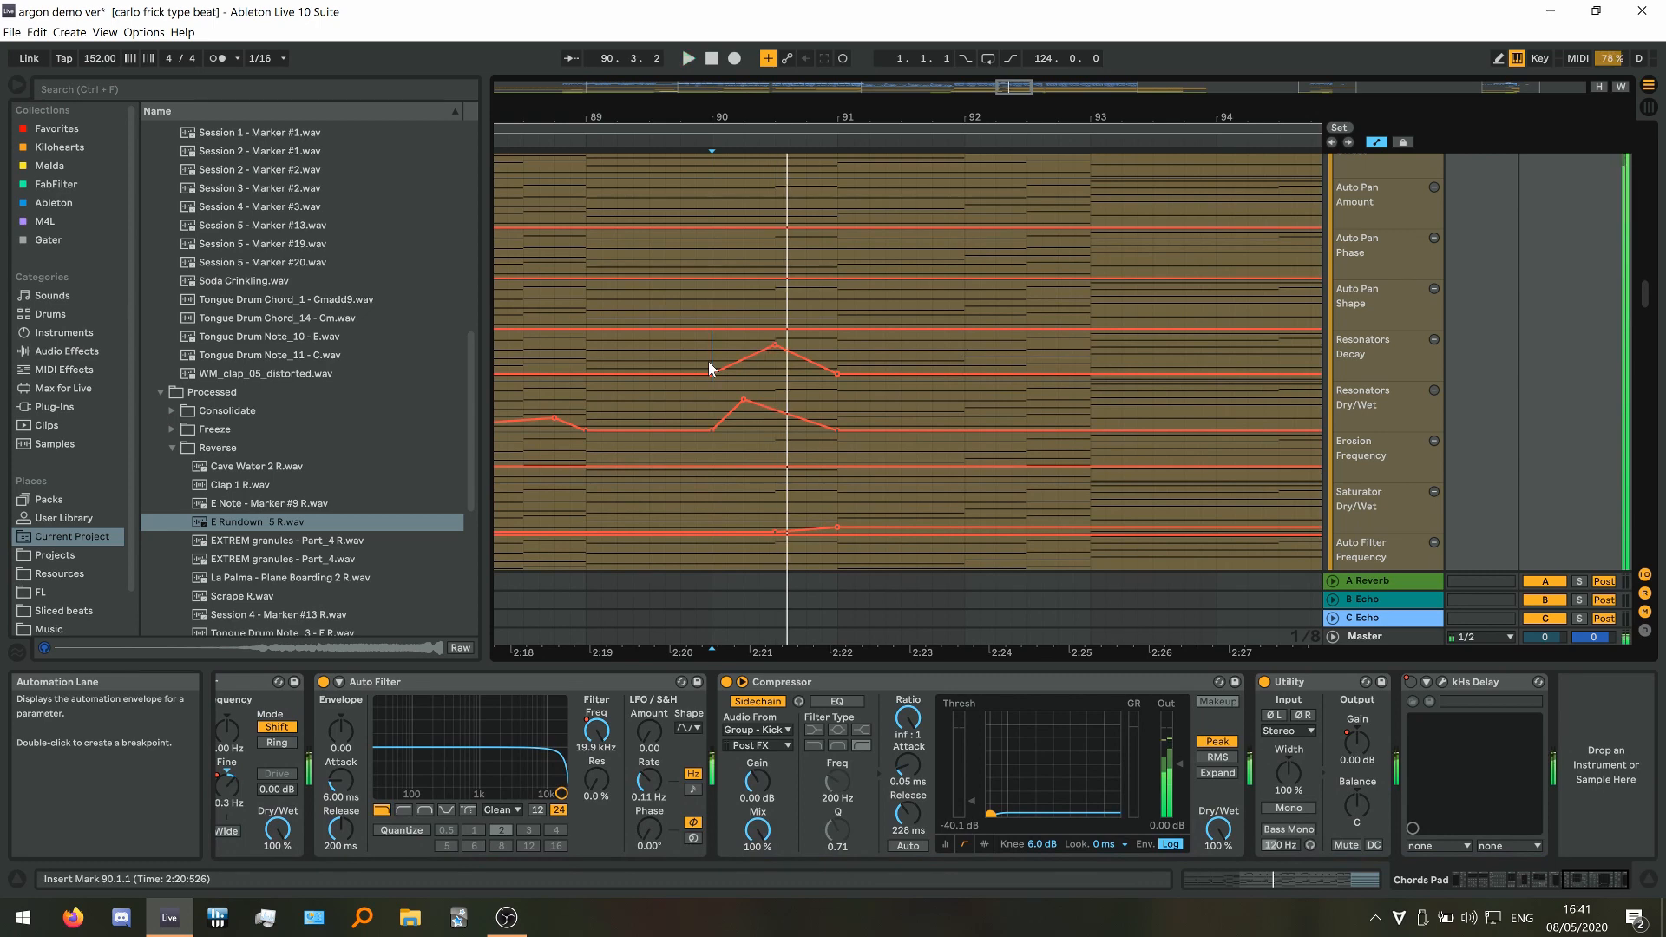
{"action": "scroll", "coordinate": [807, 364], "scroll_direction": "up", "scroll_amount": 2}
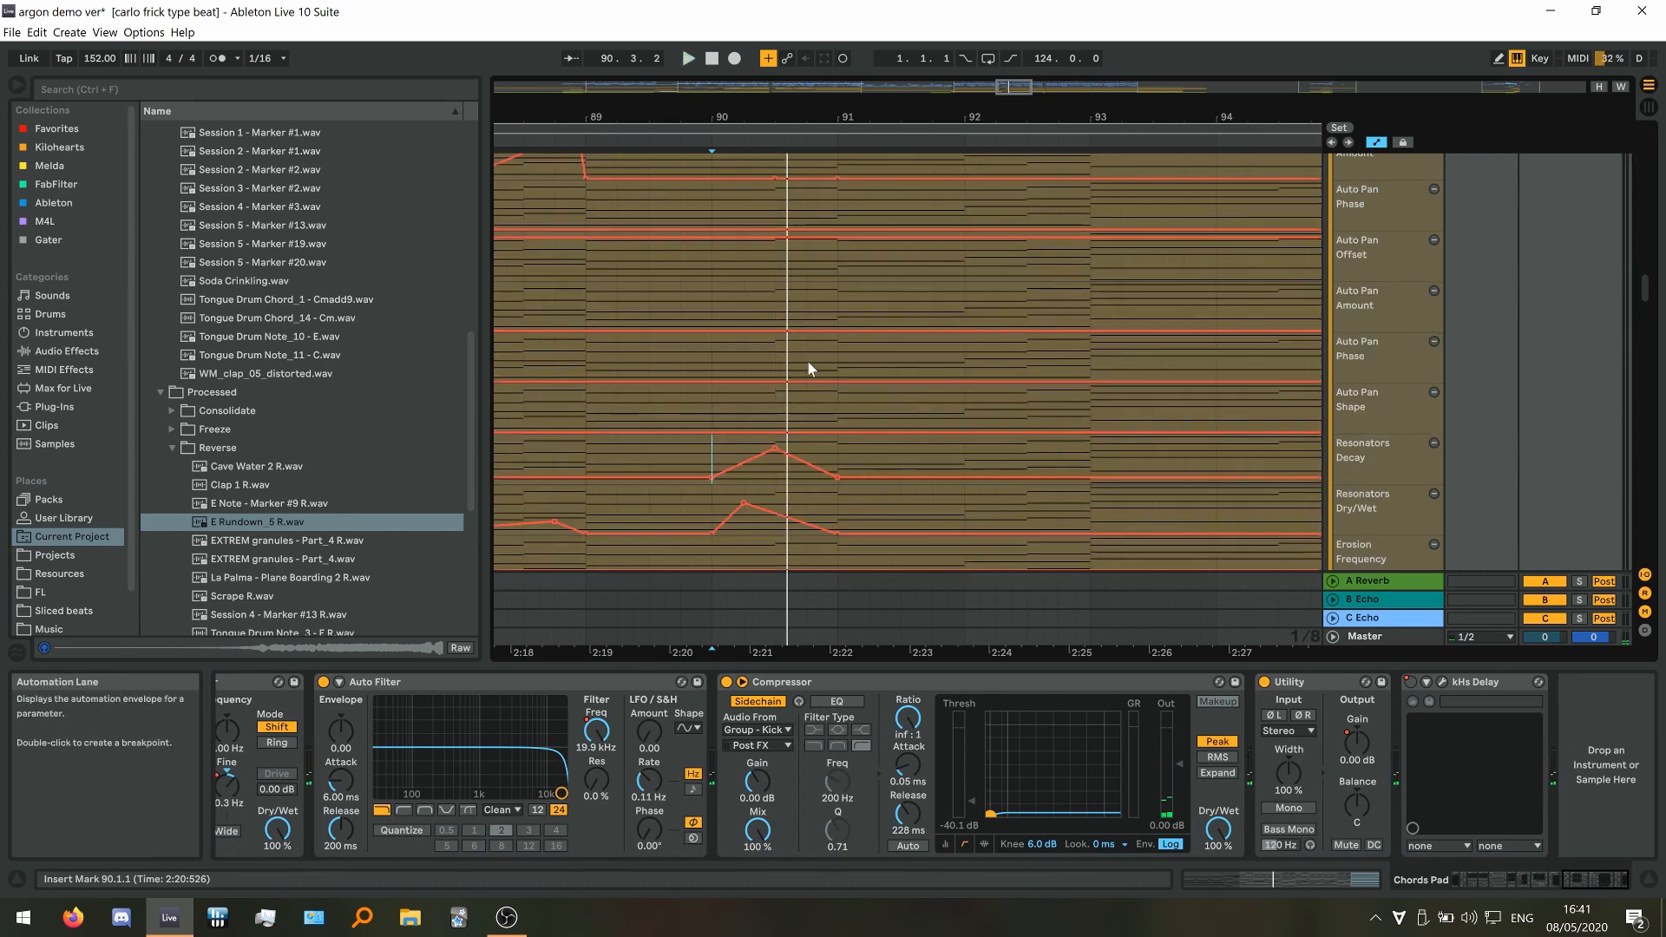
{"action": "scroll", "coordinate": [807, 368], "scroll_direction": "up", "scroll_amount": 2}
{"action": "left_click", "coordinate": [36, 32]}
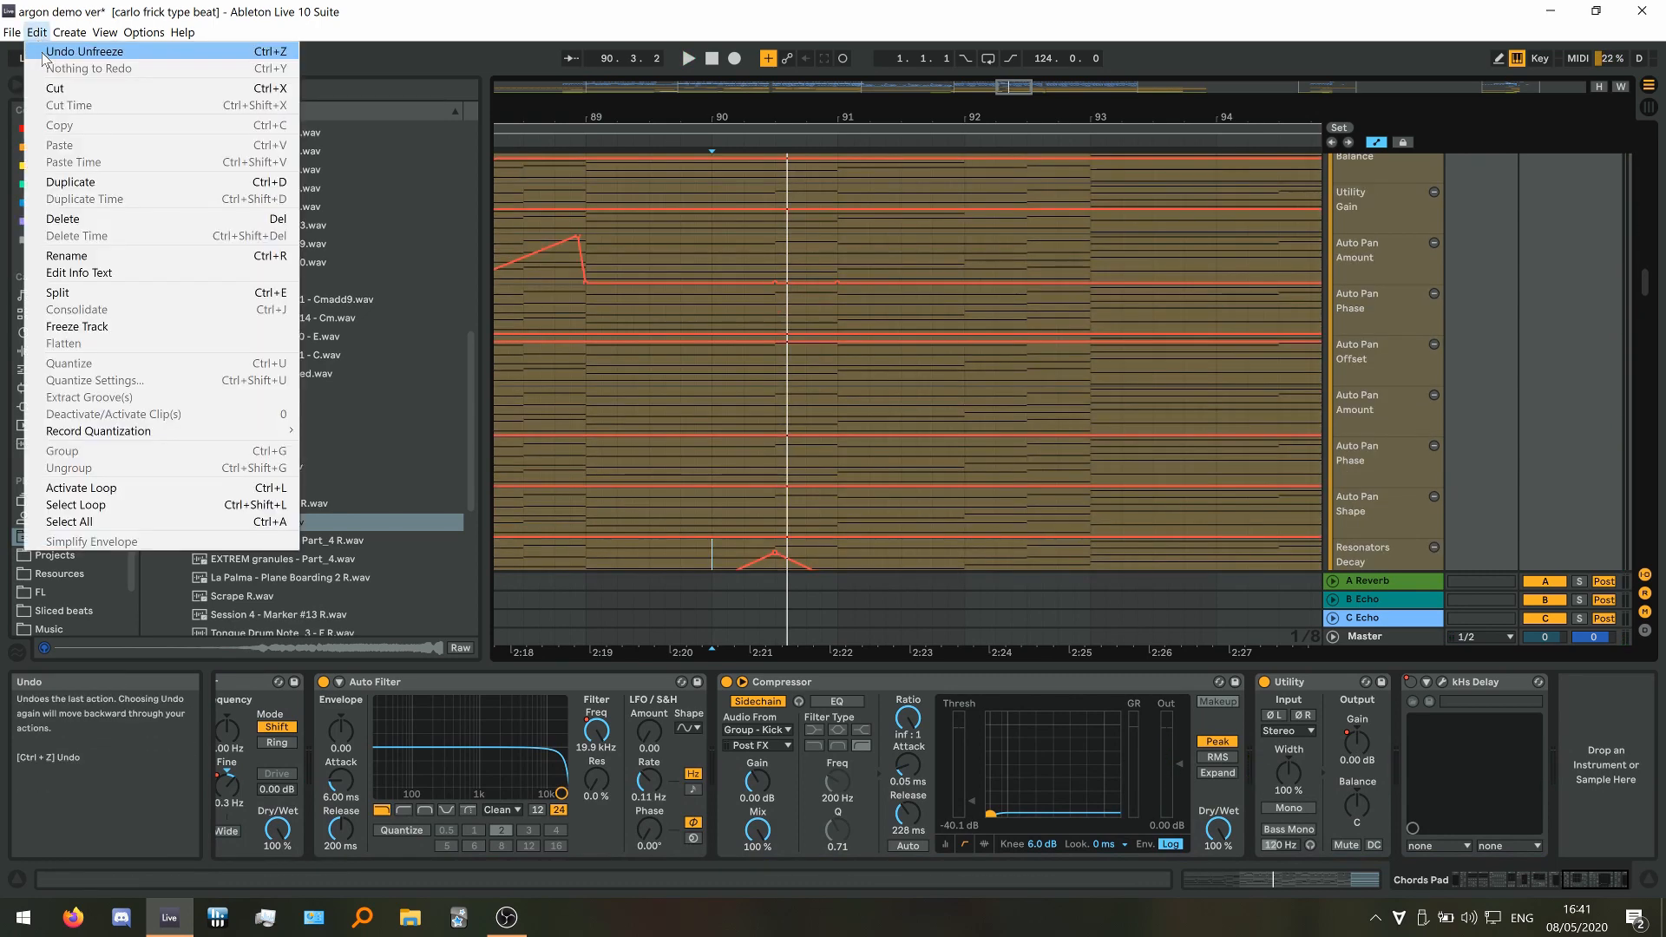
{"action": "left_click", "coordinate": [79, 53]}
Audition the Chords Pad's Saturator Dry/Wet automation, playing from bar 90.3 and from bar 96
{"action": "scroll", "coordinate": [614, 304], "scroll_direction": "down", "scroll_amount": 4}
{"action": "left_click", "coordinate": [779, 482]}
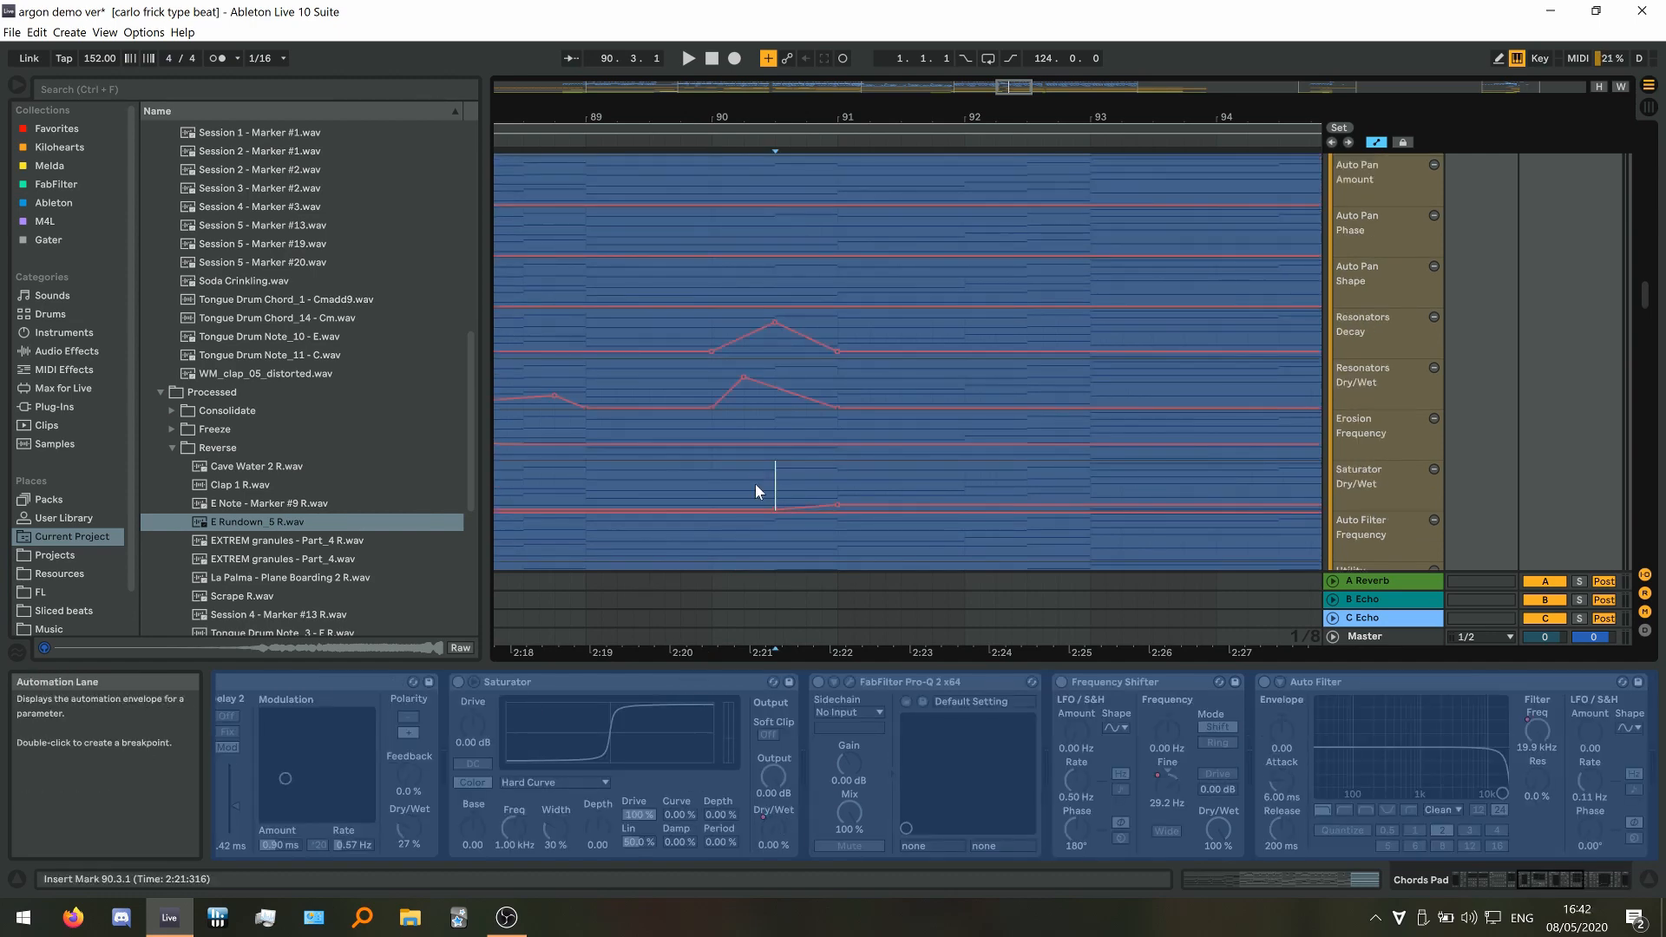
{"action": "key", "text": "space"}
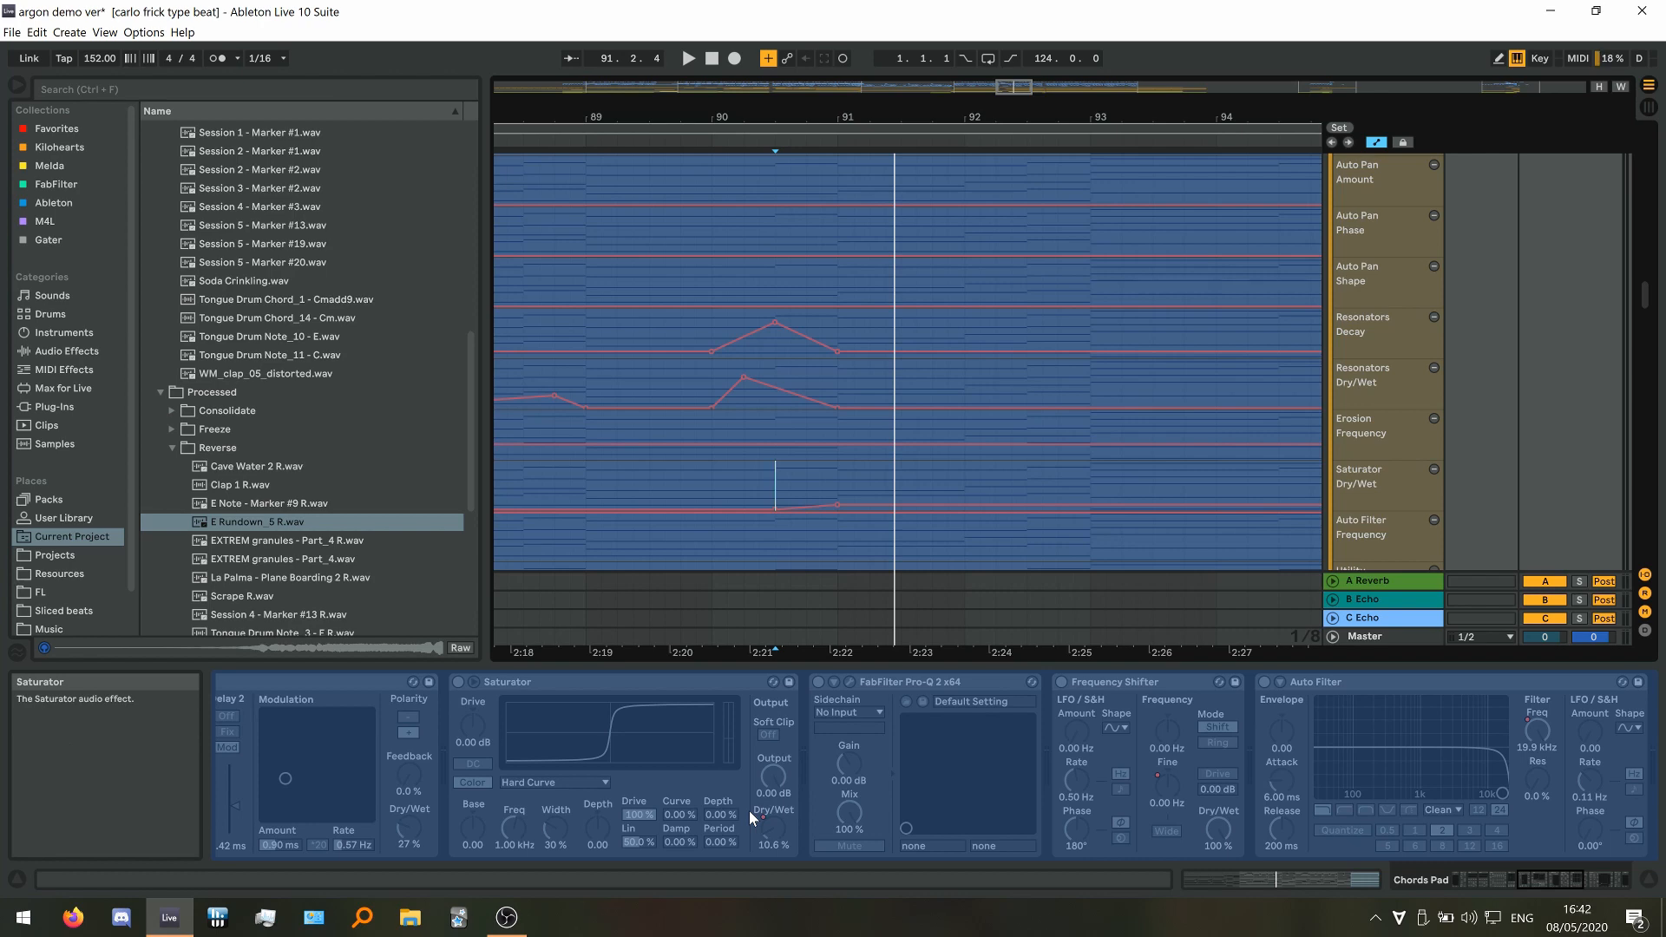
{"action": "scroll", "coordinate": [715, 530], "scroll_direction": "down", "scroll_amount": 3}
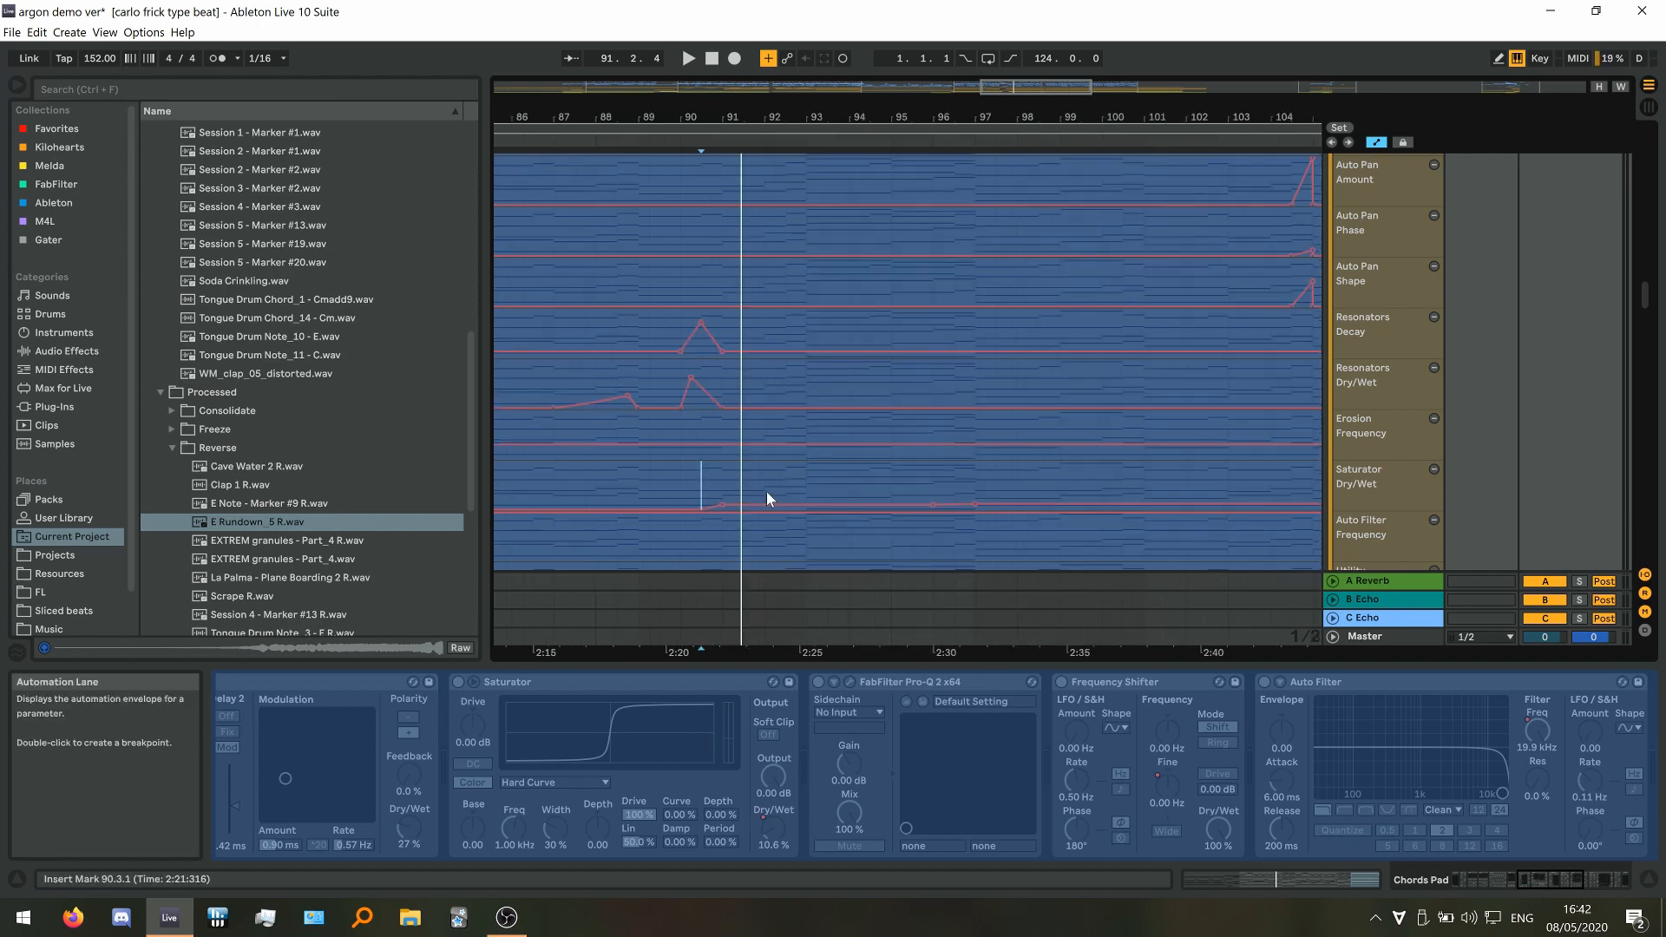
{"action": "left_click", "coordinate": [933, 479]}
{"action": "key", "text": "space"}
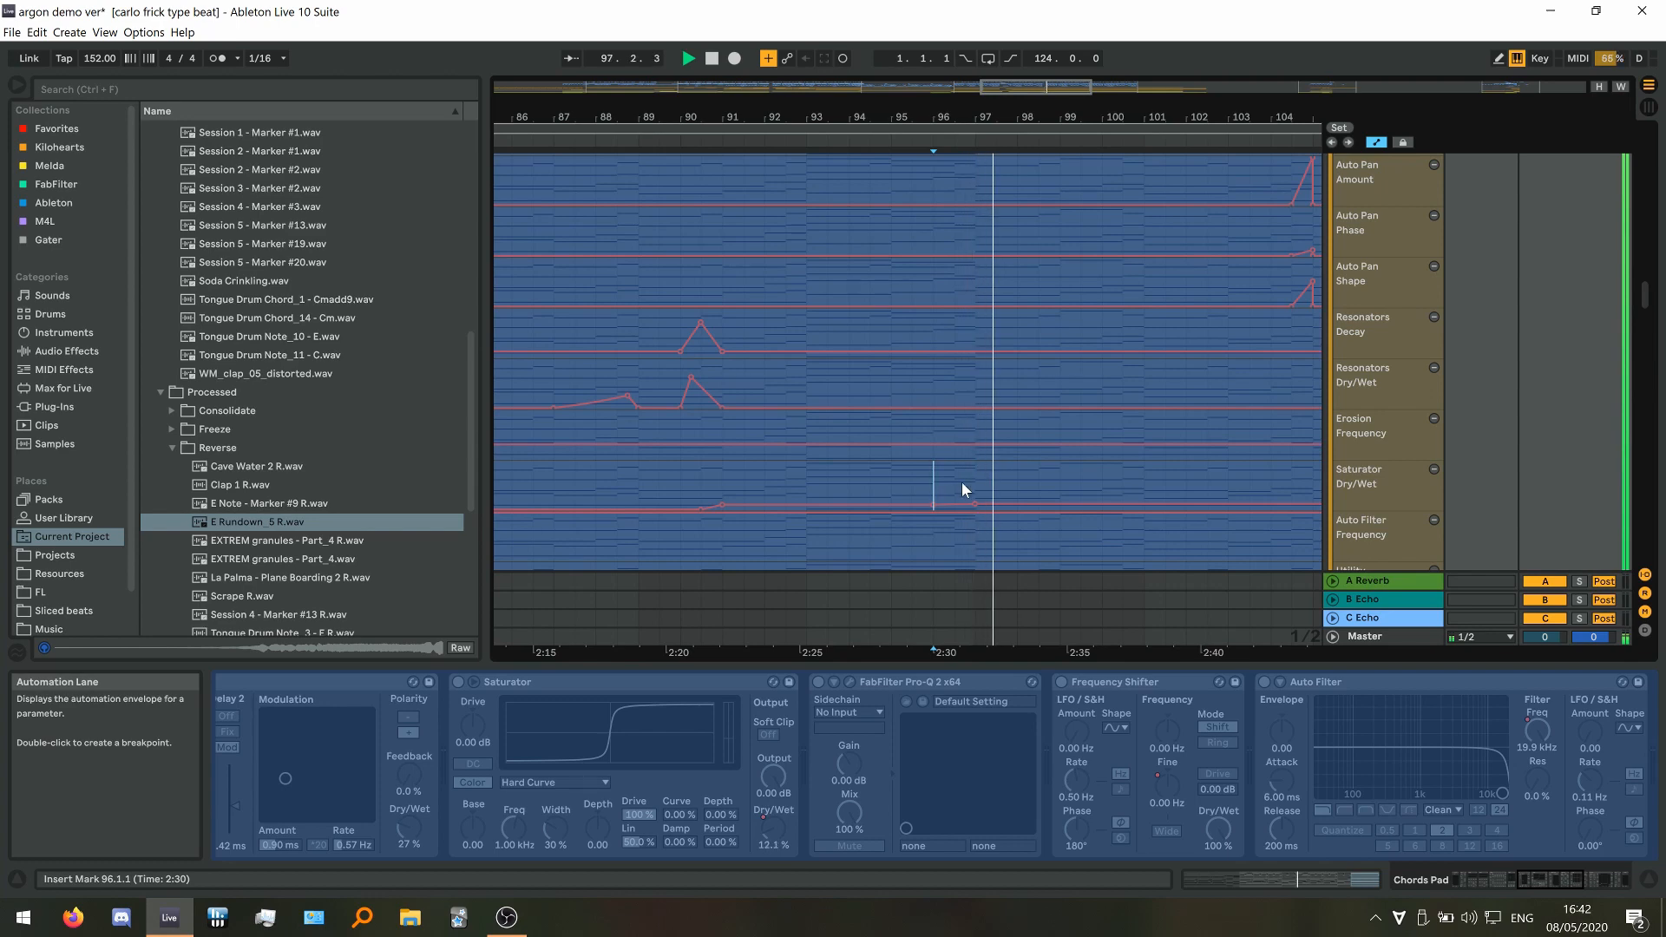
Hide the automation lanes, place the insert marker at bar 81 on the Speed Pluck track, and show the automation again
{"action": "left_click", "coordinate": [1375, 143]}
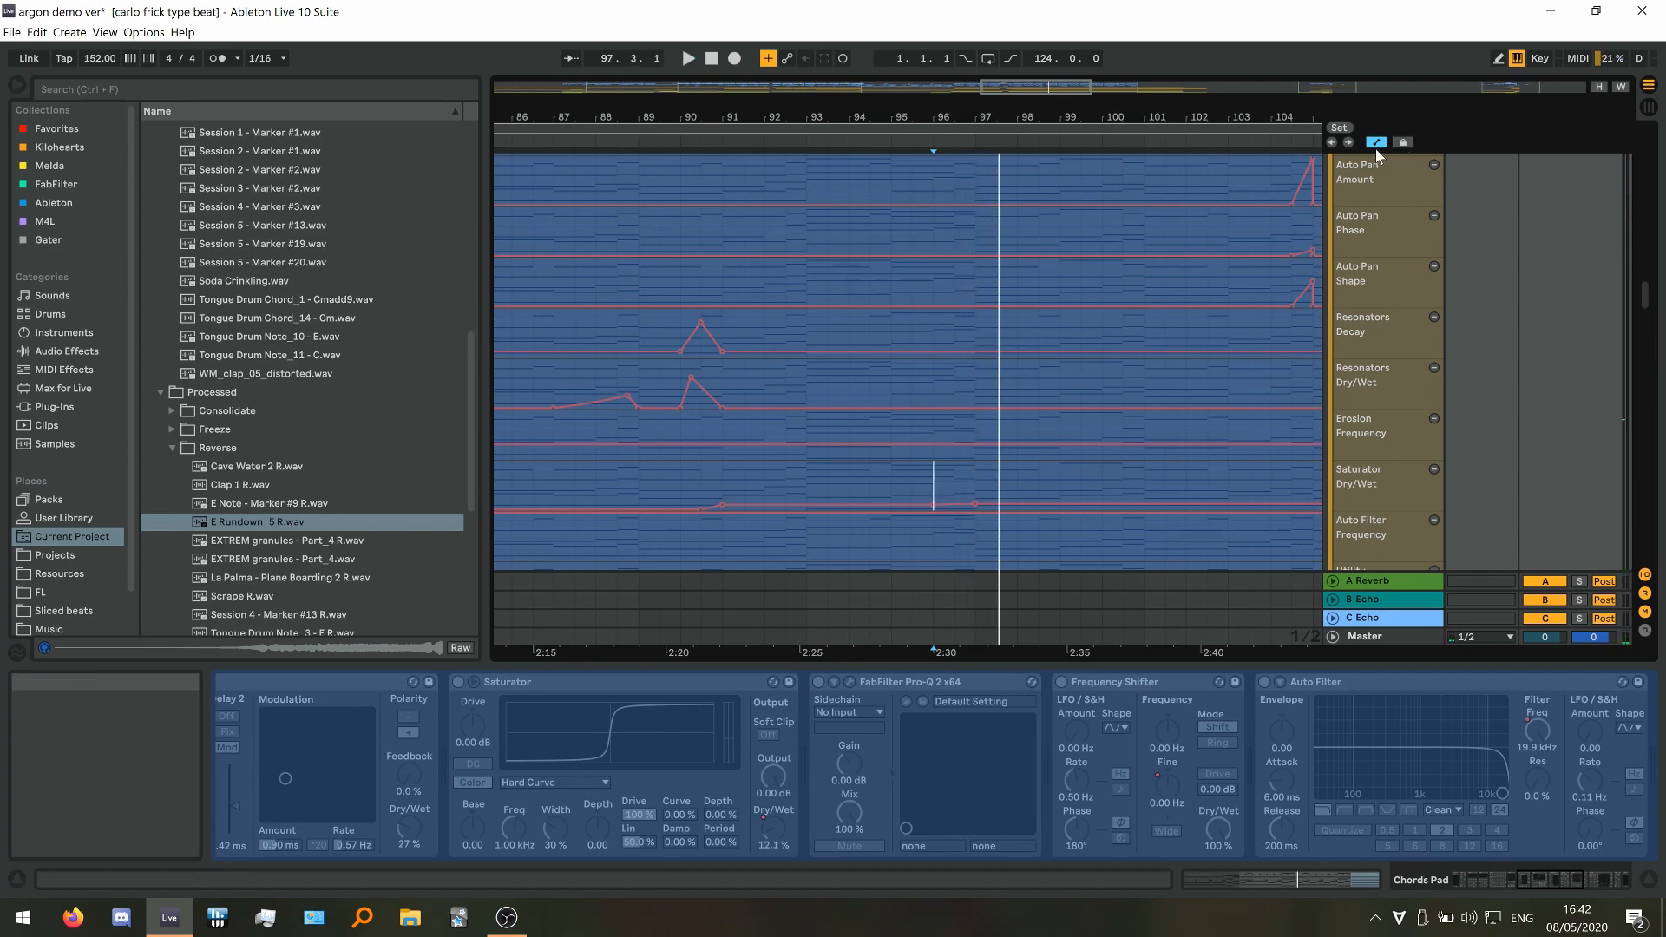
{"action": "scroll", "coordinate": [1076, 275], "scroll_direction": "down", "scroll_amount": 6}
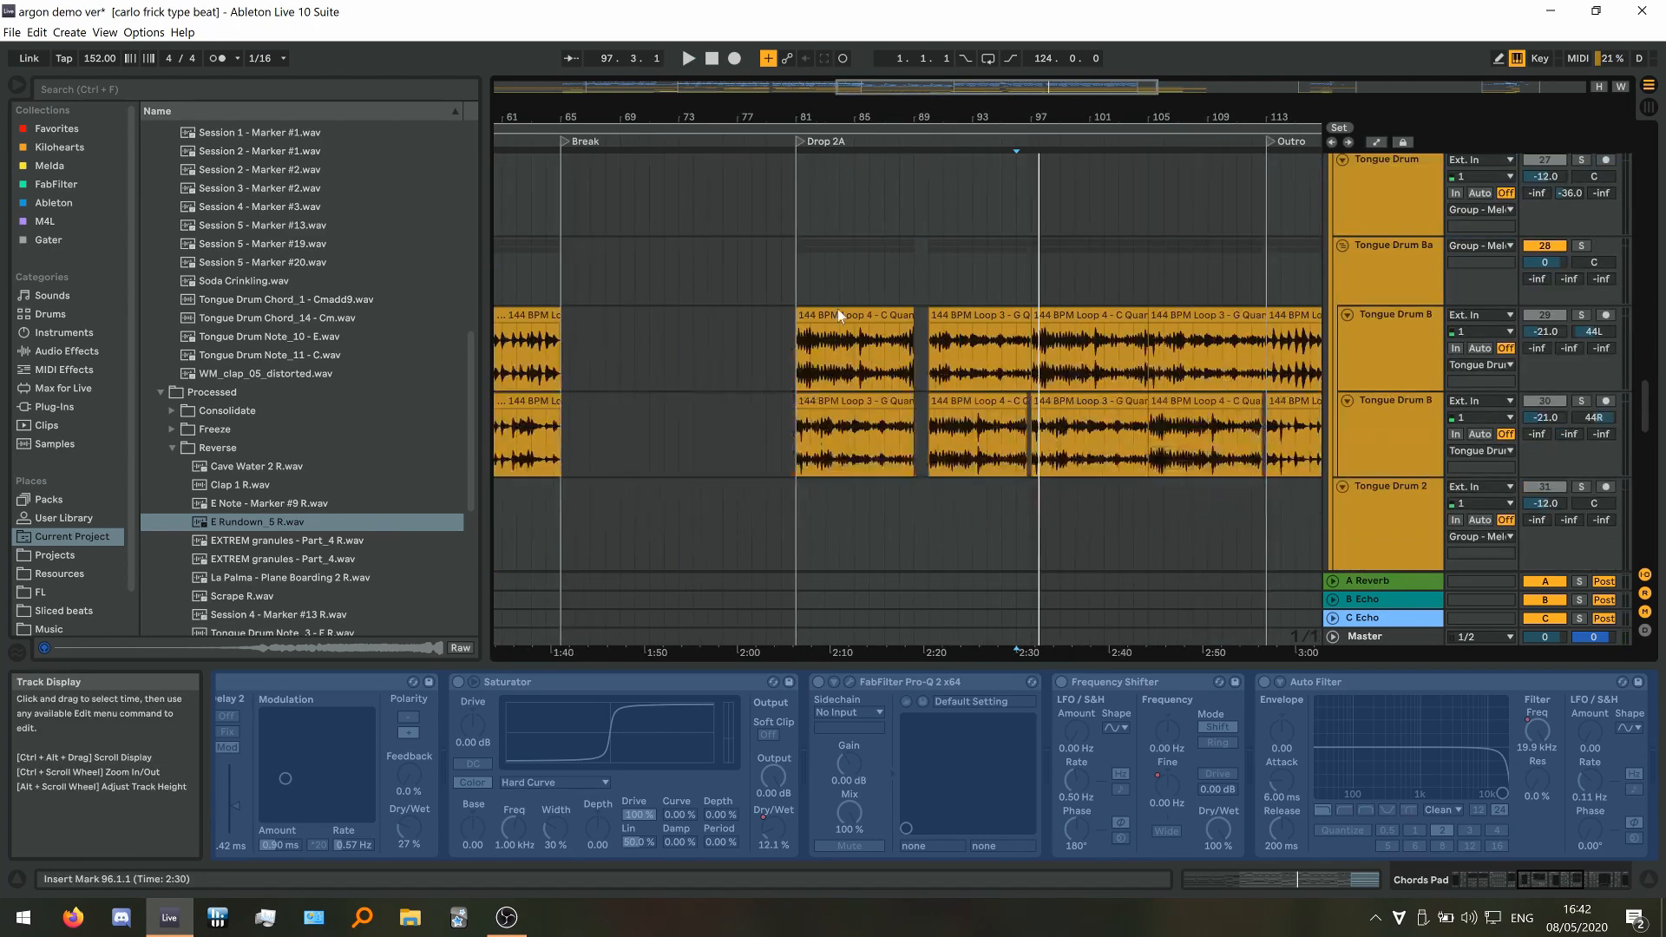
{"action": "scroll", "coordinate": [855, 311], "scroll_direction": "down", "scroll_amount": 3}
{"action": "scroll", "coordinate": [857, 317], "scroll_direction": "down", "scroll_amount": 5}
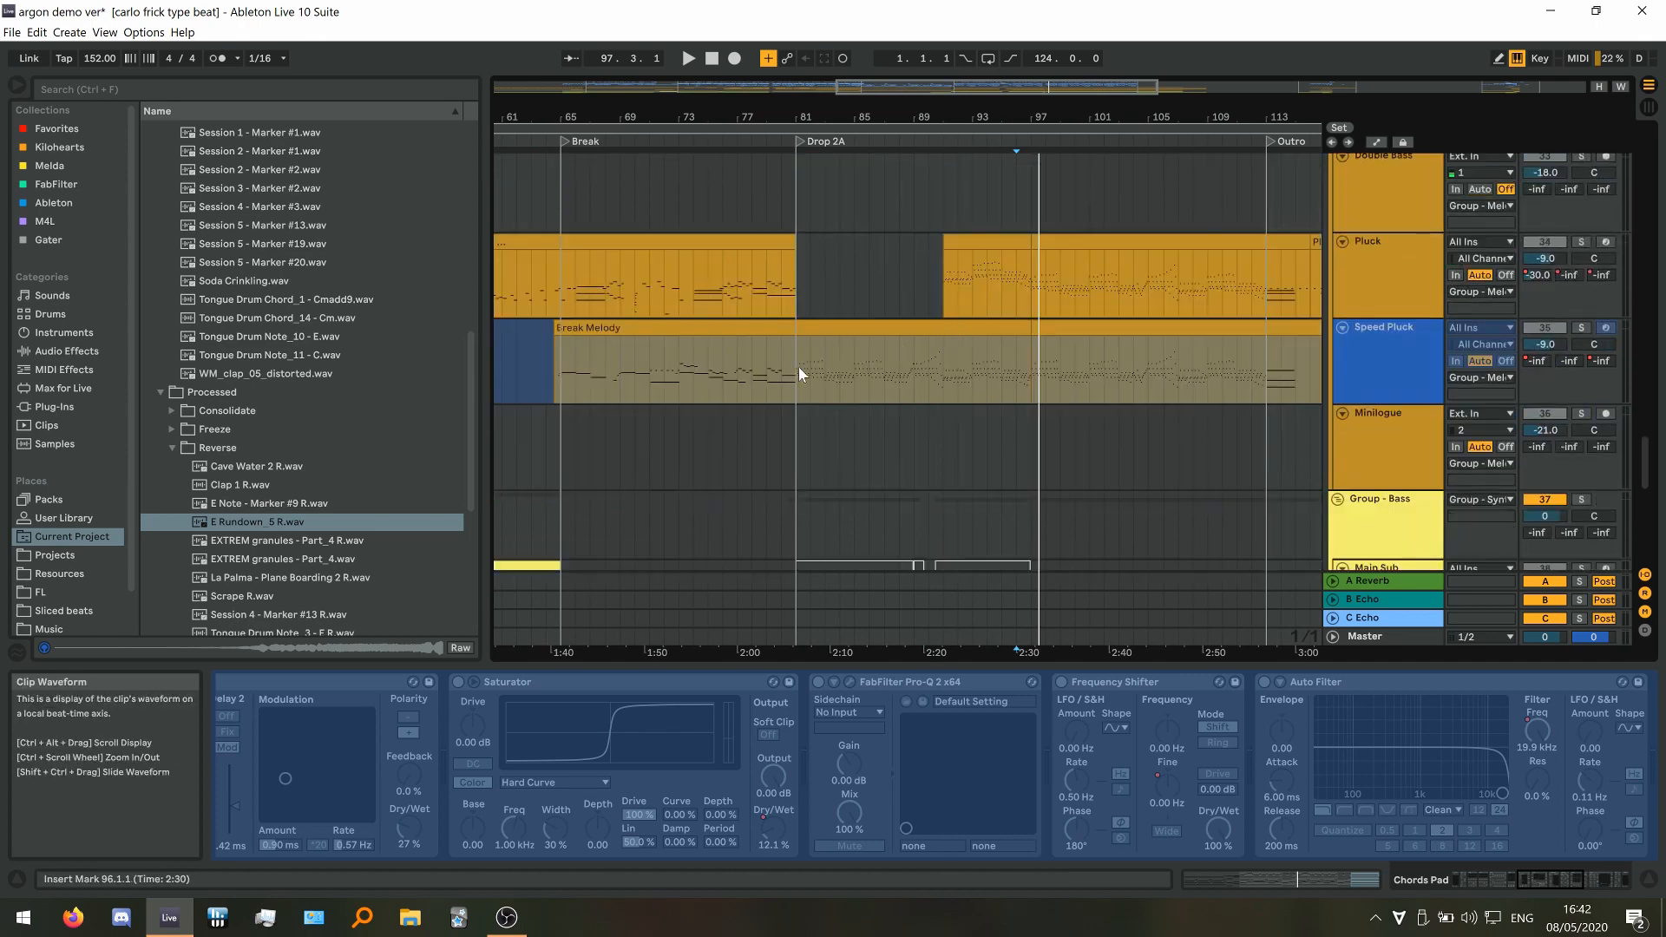
{"action": "left_click", "coordinate": [798, 366]}
{"action": "key", "text": "a"}
Play the Speed Pluck's Utility Balance automation from bar 86
{"action": "scroll", "coordinate": [873, 336], "scroll_direction": "up", "scroll_amount": 3}
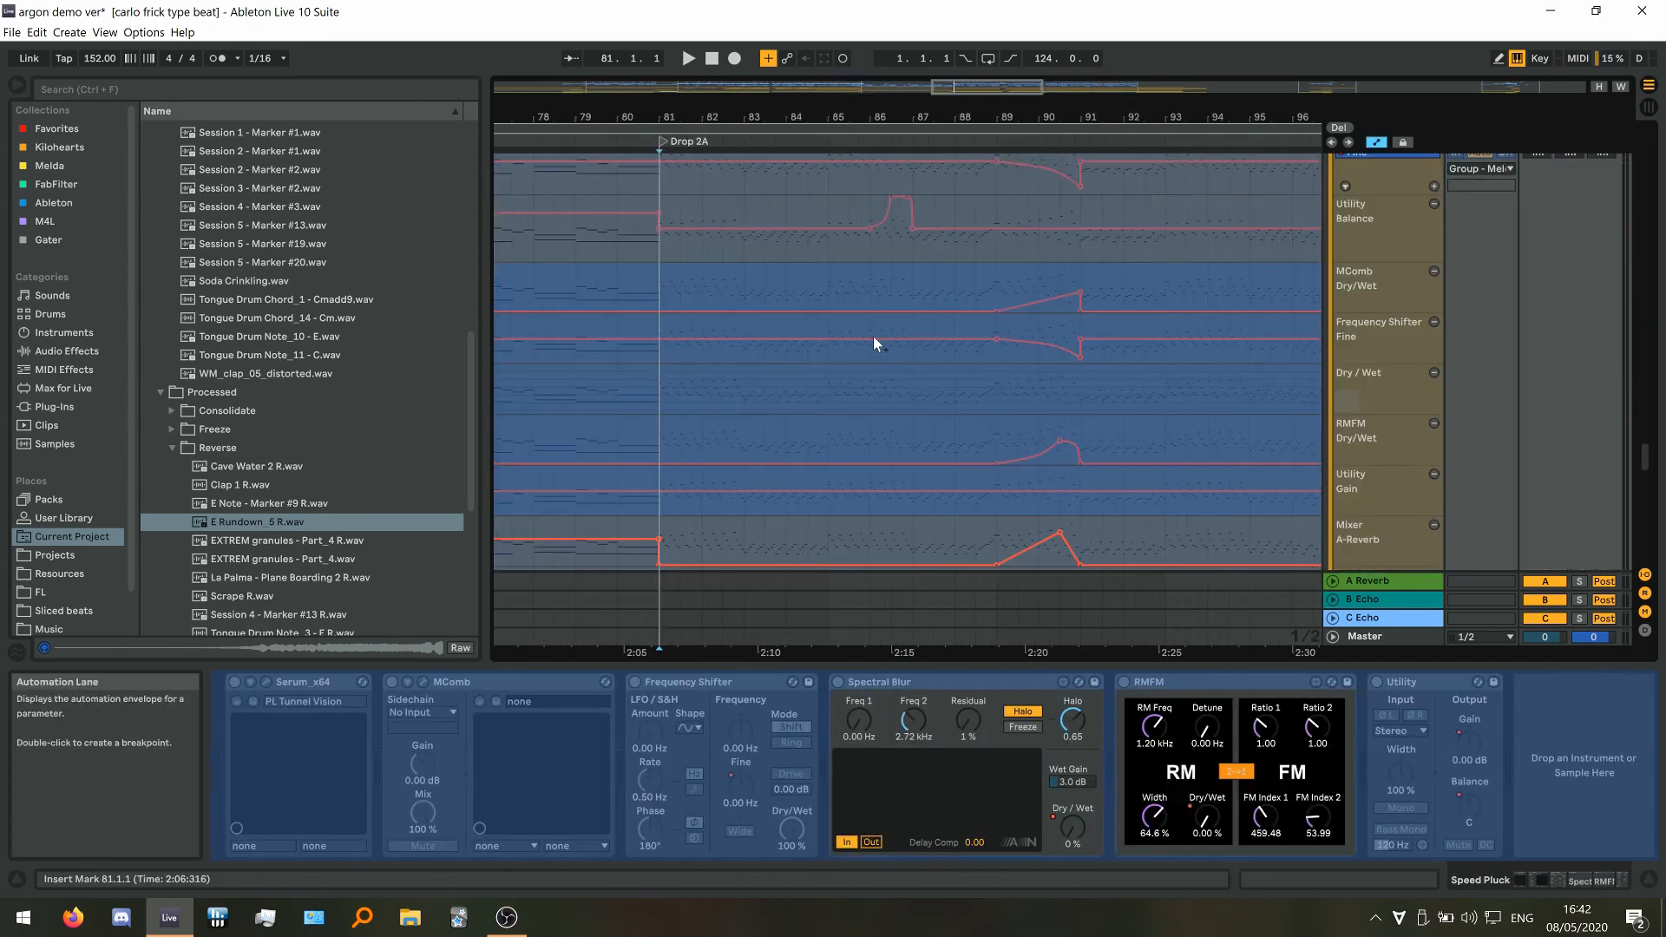
{"action": "scroll", "coordinate": [859, 261], "scroll_direction": "up", "scroll_amount": 2}
{"action": "left_click", "coordinate": [872, 252]}
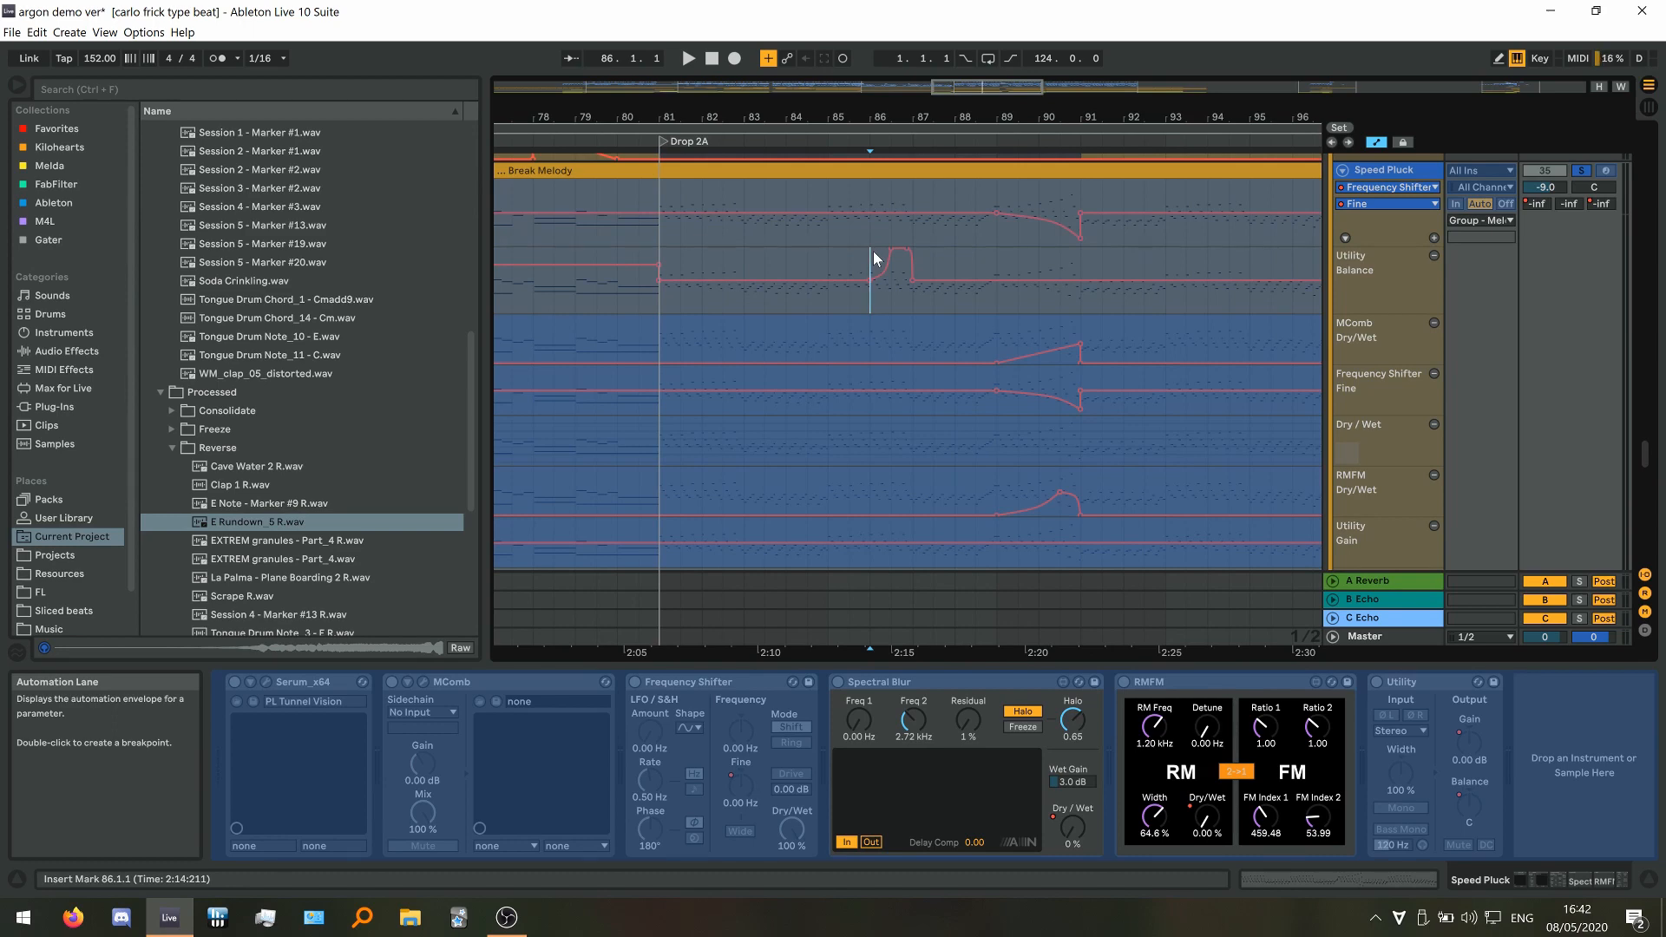
{"action": "key", "text": "space"}
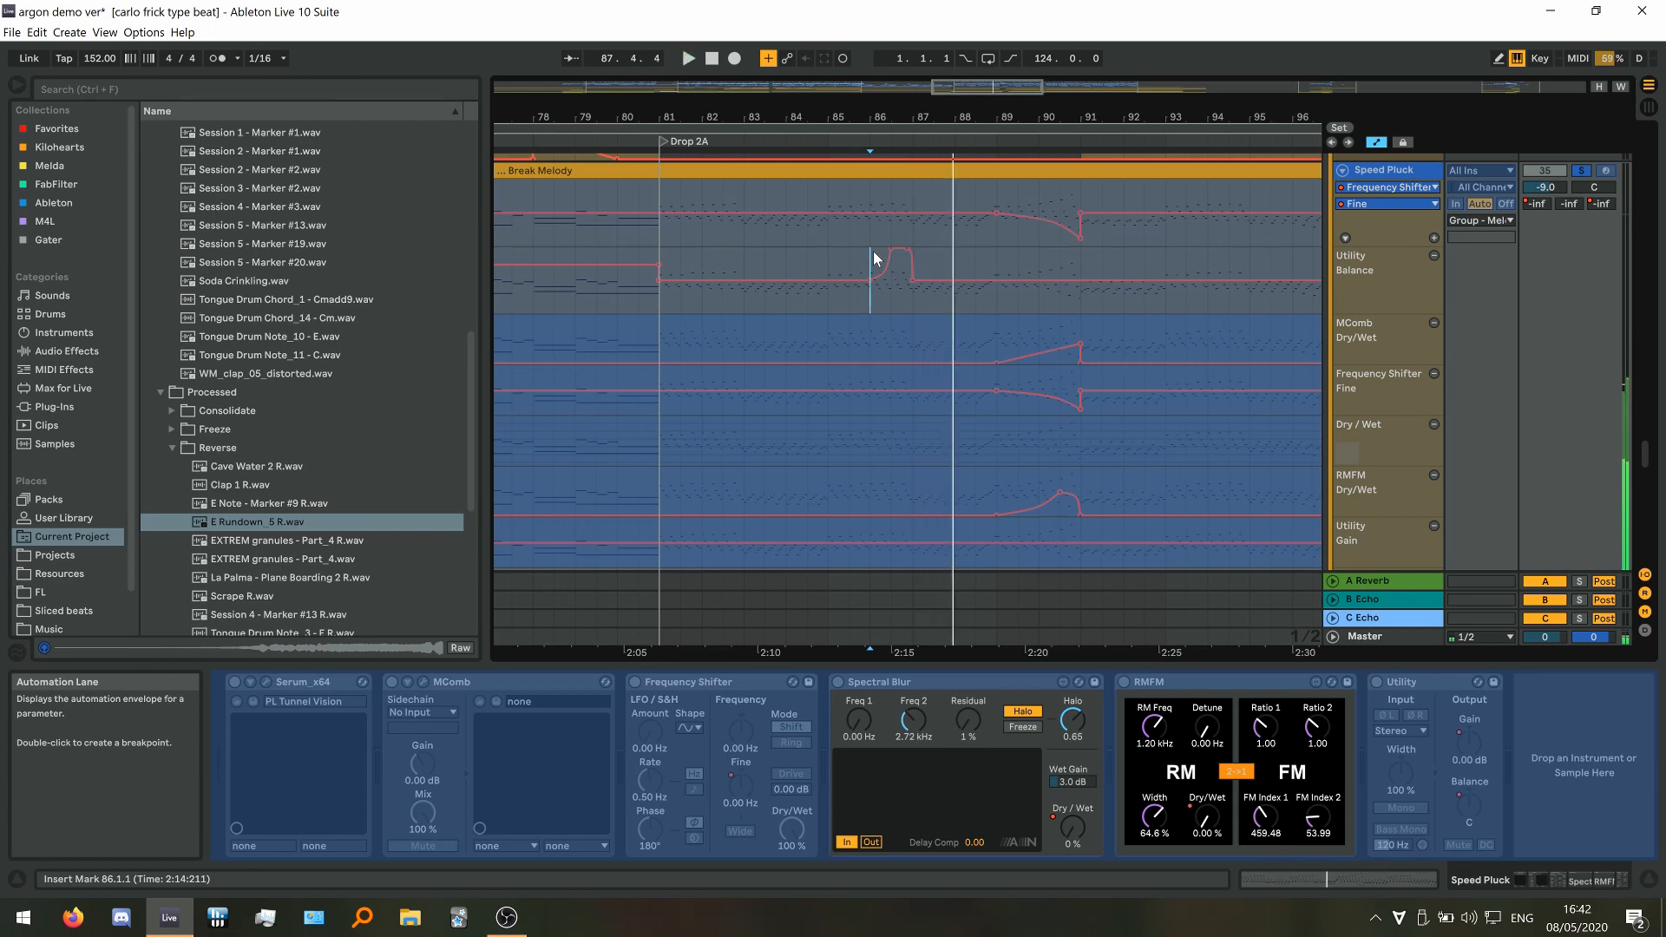
{"action": "key", "text": "space"}
Place the insert marker at bar 89 in the Speed Pluck's MComb Dry/Wet lane and examine the automation up to bar 91
{"action": "left_click_drag", "start_coordinate": [1053, 301], "coordinate": [880, 310]}
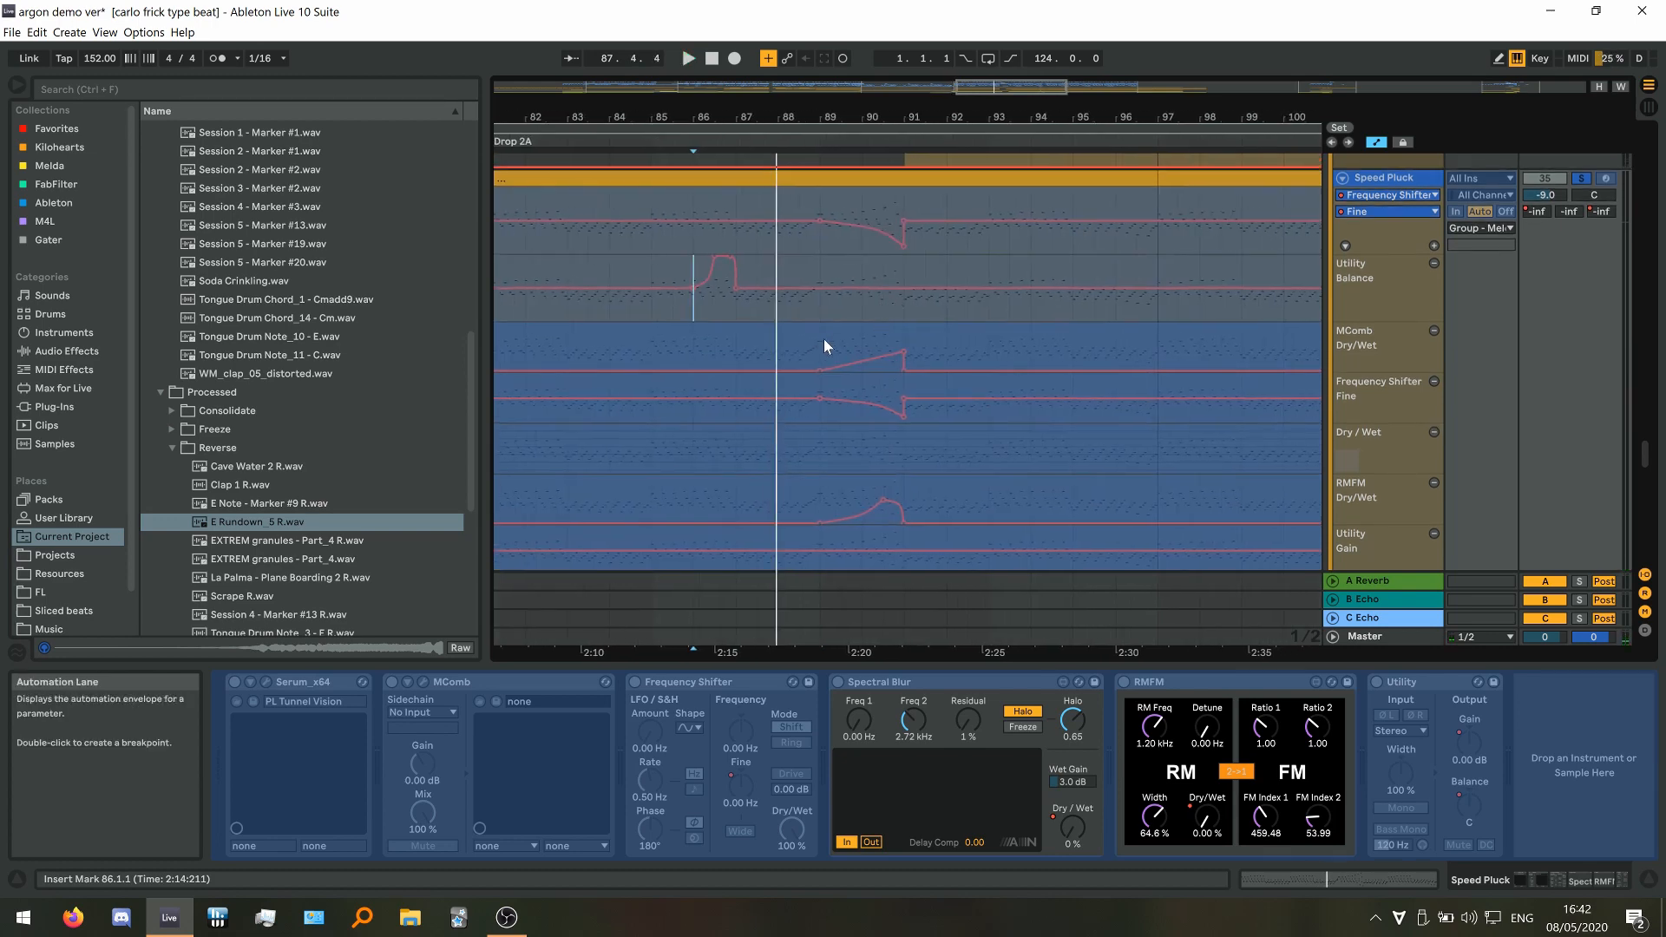
{"action": "left_click", "coordinate": [825, 339]}
{"action": "scroll", "coordinate": [842, 326], "scroll_direction": "down", "scroll_amount": 2}
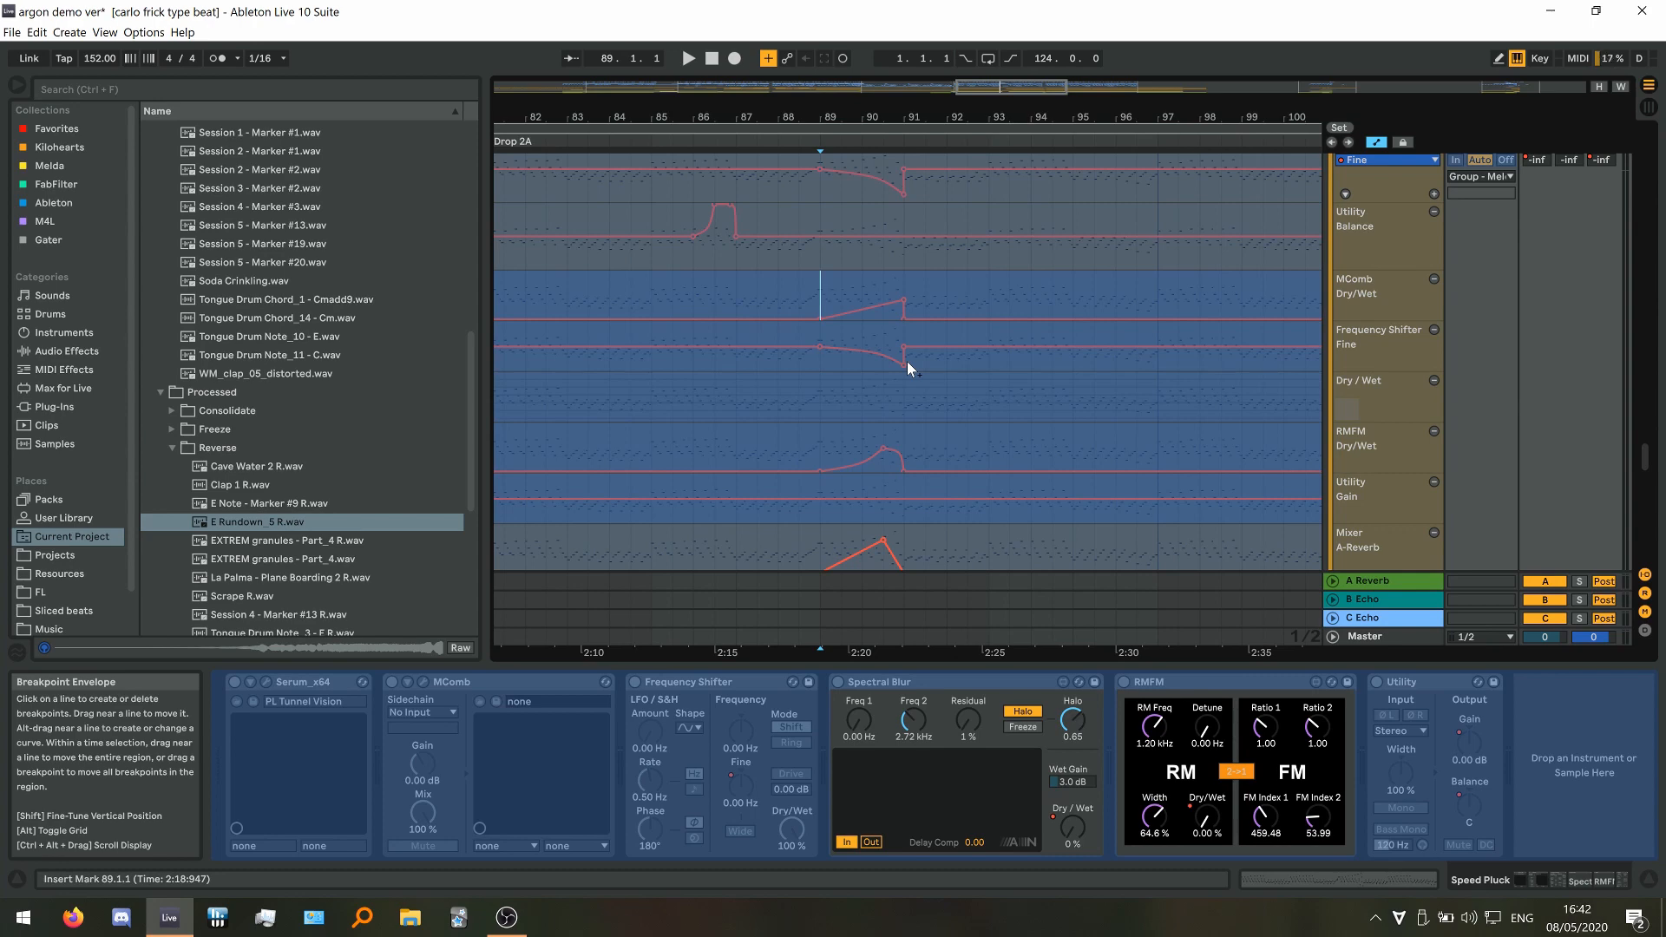
Try the Speed Pluck's Spectral Blur Dry/Wet at 47 %, and re-enable its overridden automation
{"action": "left_click_drag", "start_coordinate": [1073, 827], "coordinate": [1073, 810]}
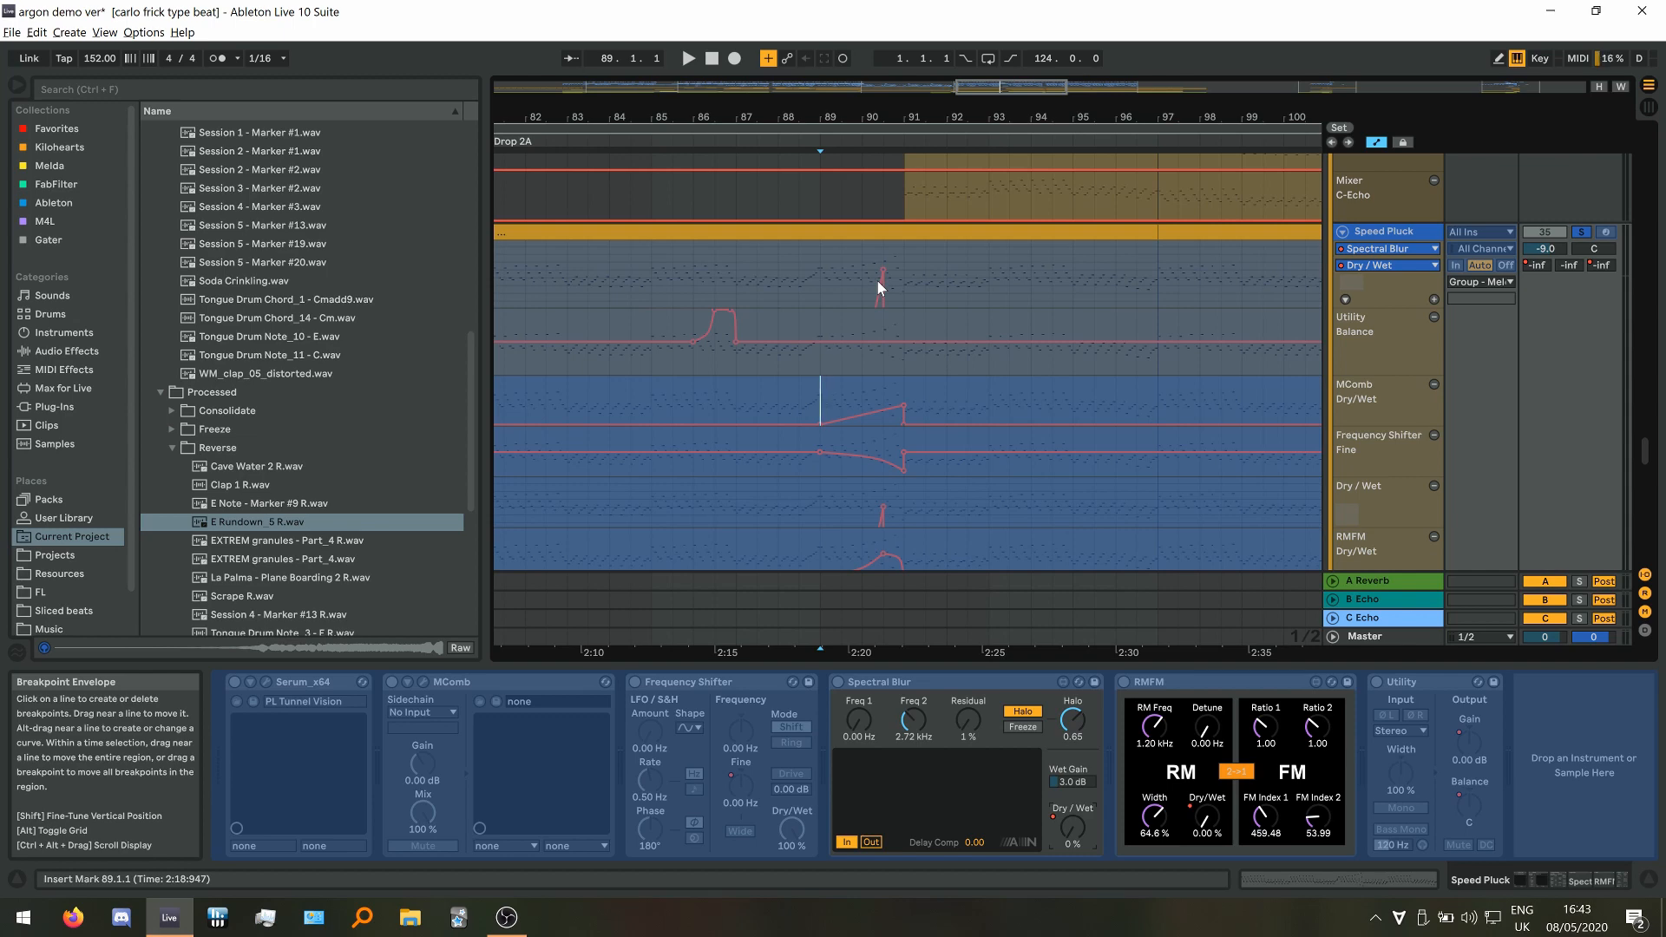
{"action": "left_click_drag", "start_coordinate": [1073, 828], "coordinate": [1072, 760]}
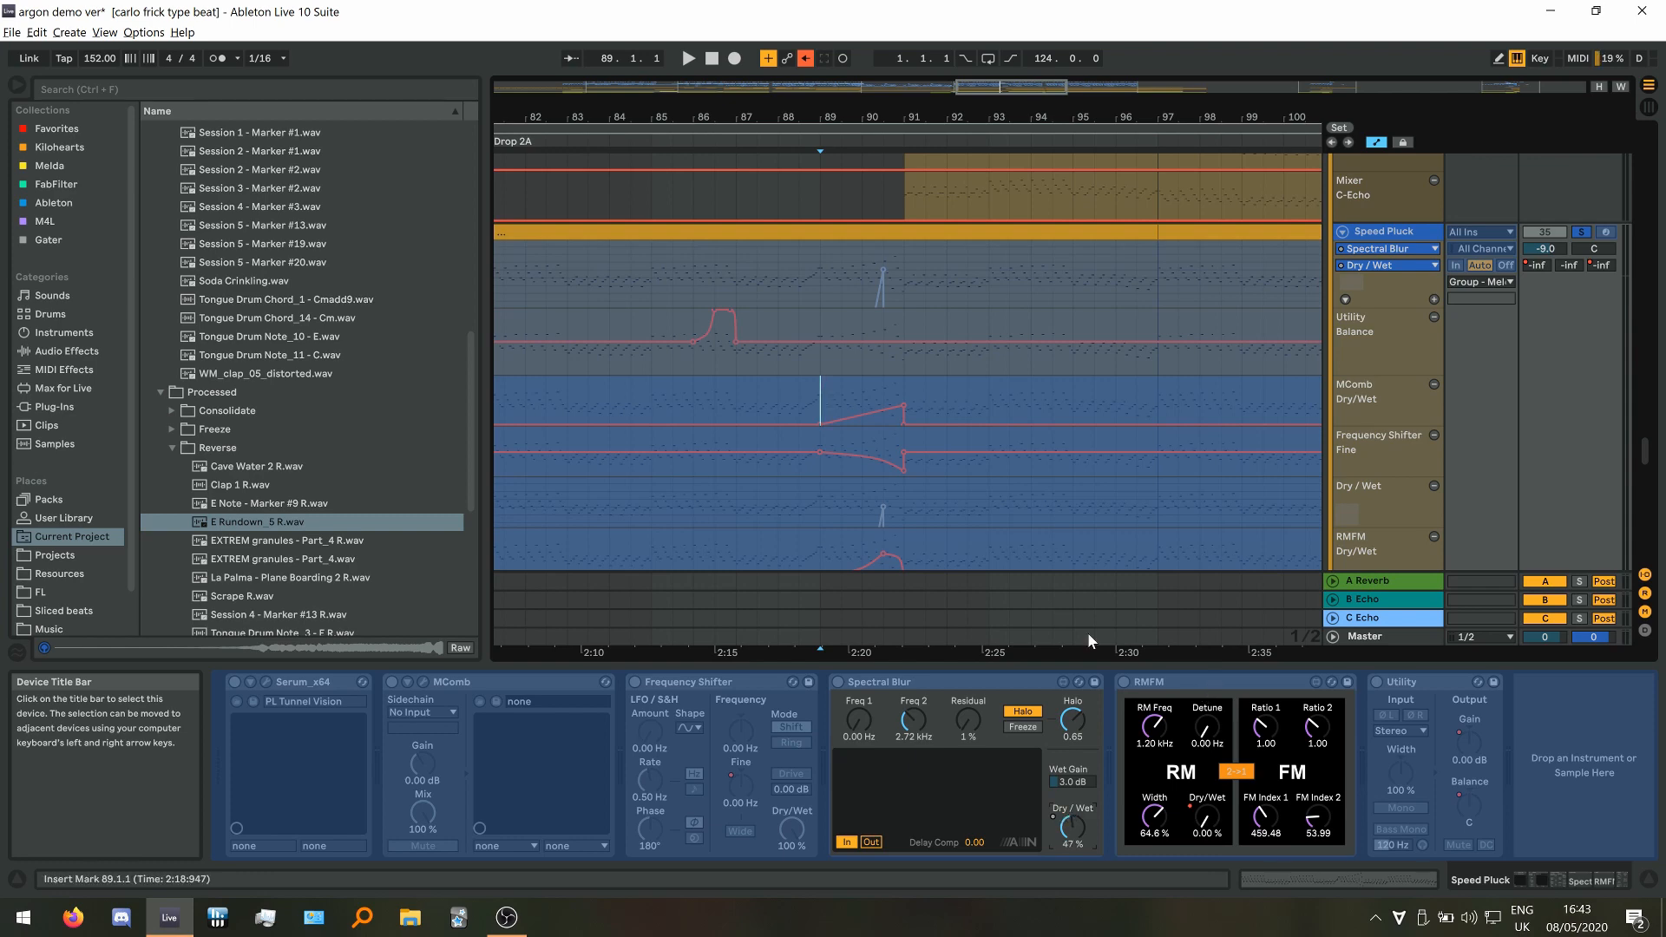
{"action": "left_click", "coordinate": [806, 59]}
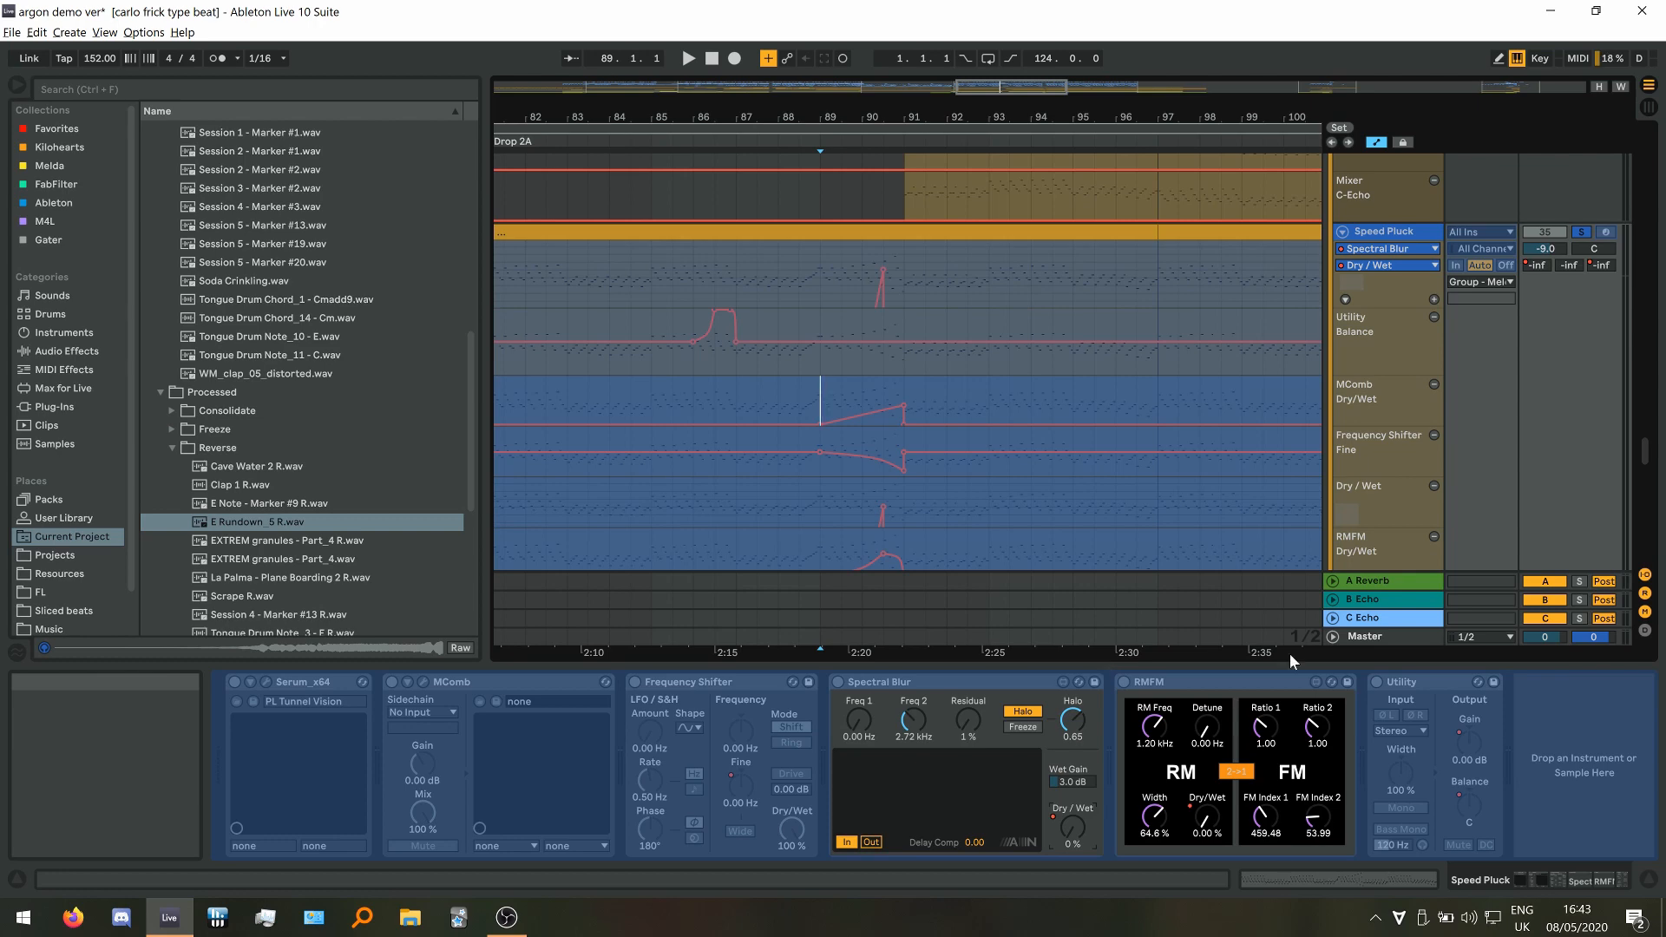
Play the Speed Pluck passage from bar 89 through its Spectral Blur Dry/Wet automation
{"action": "left_click", "coordinate": [821, 277]}
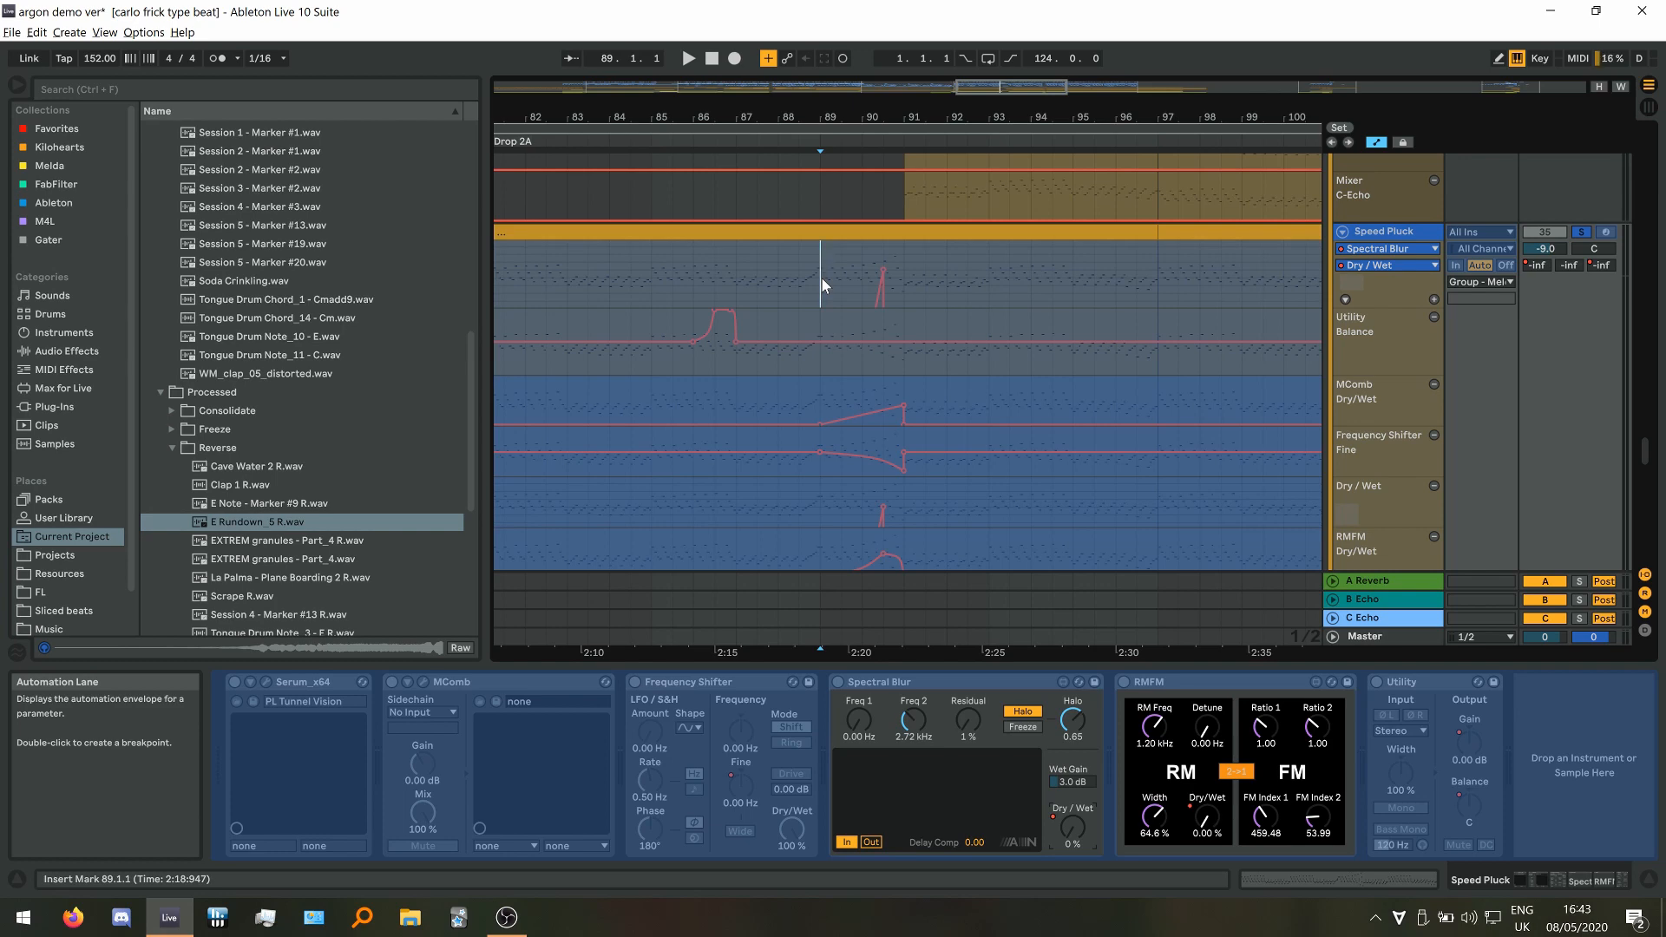
{"action": "key", "text": "space"}
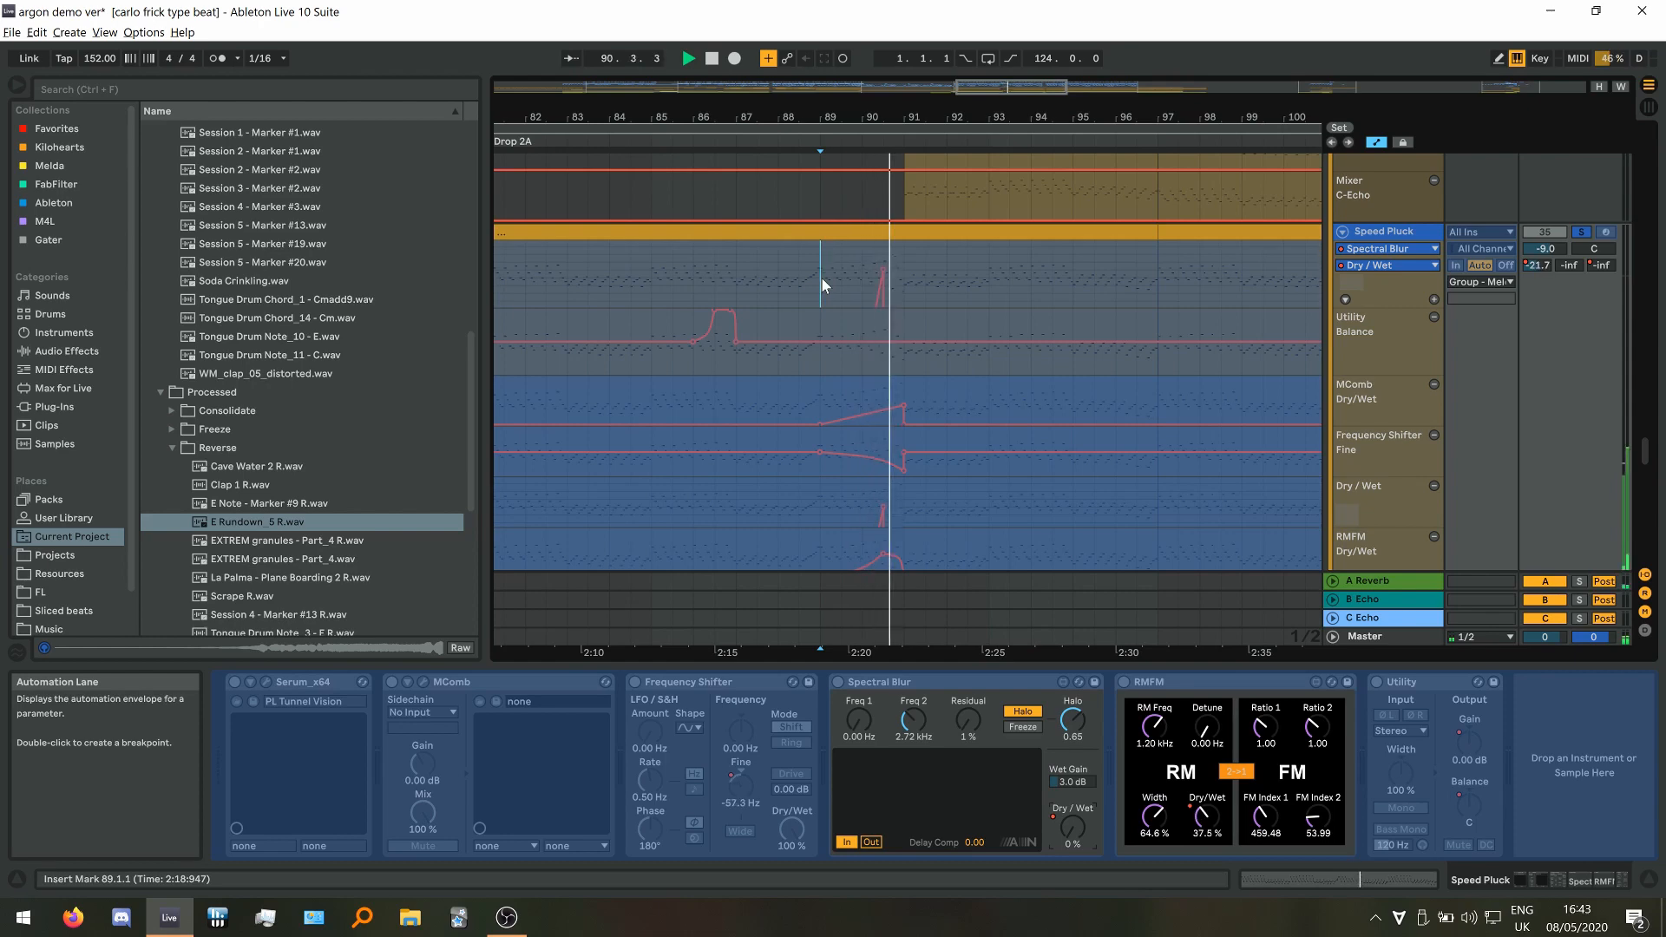
Examine the Pluck track's 7-7-19-19 automation near bar 92 and place the insert marker at bar 92
{"action": "left_click", "coordinate": [1539, 265]}
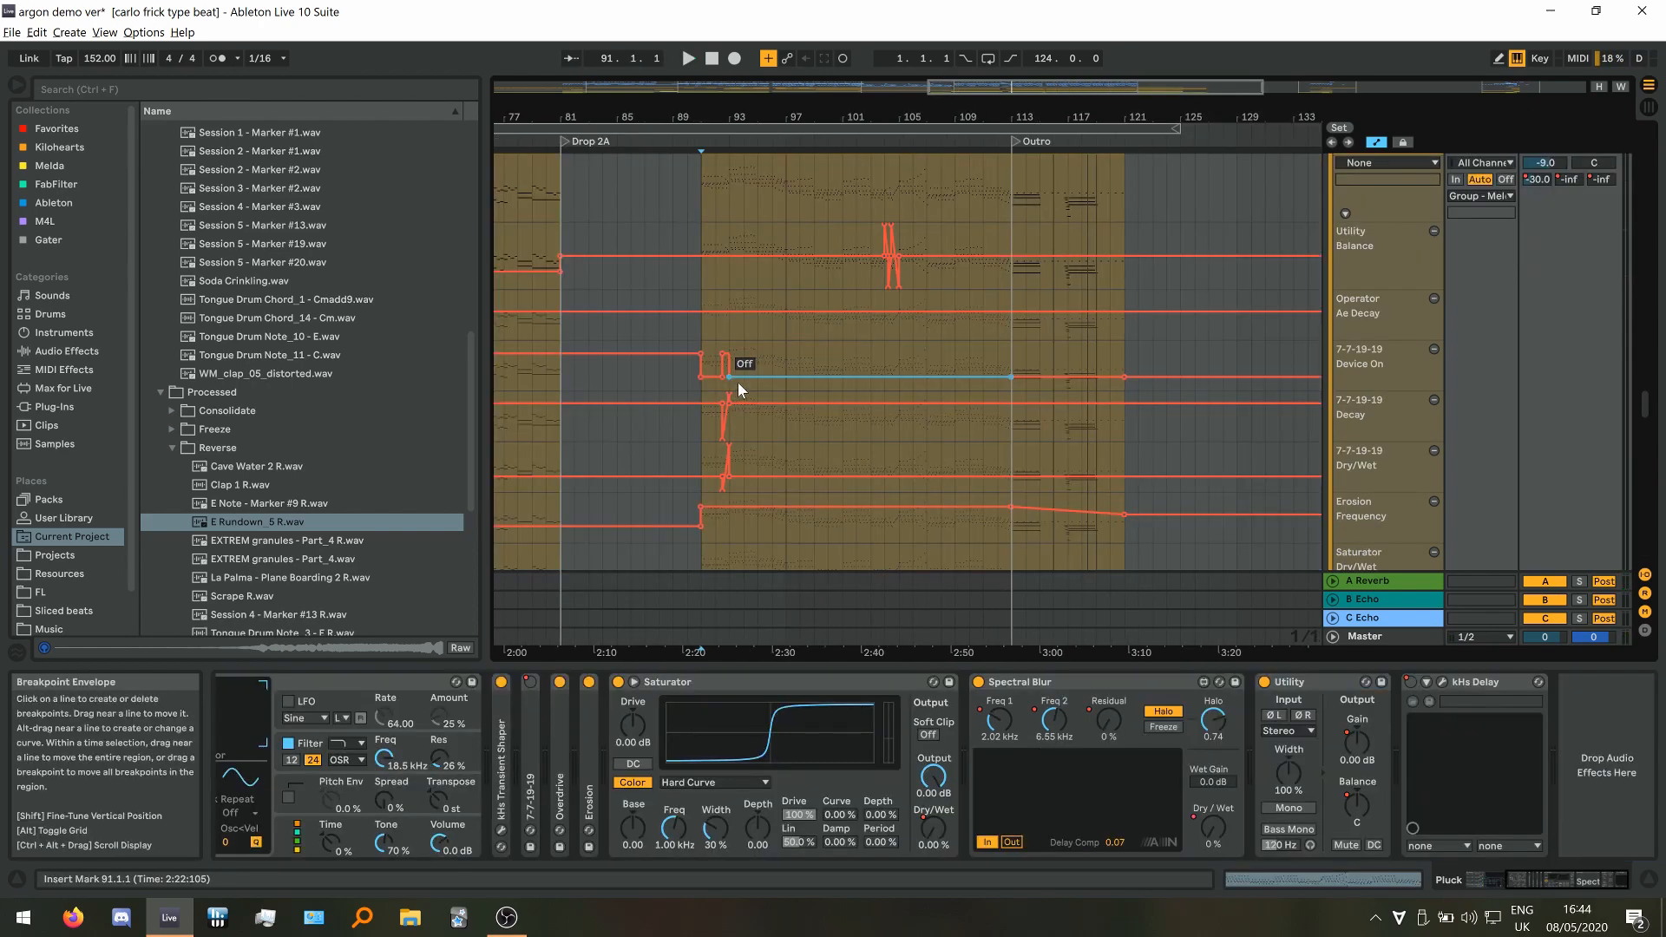
{"action": "scroll", "coordinate": [741, 389], "scroll_direction": "up", "scroll_amount": 5}
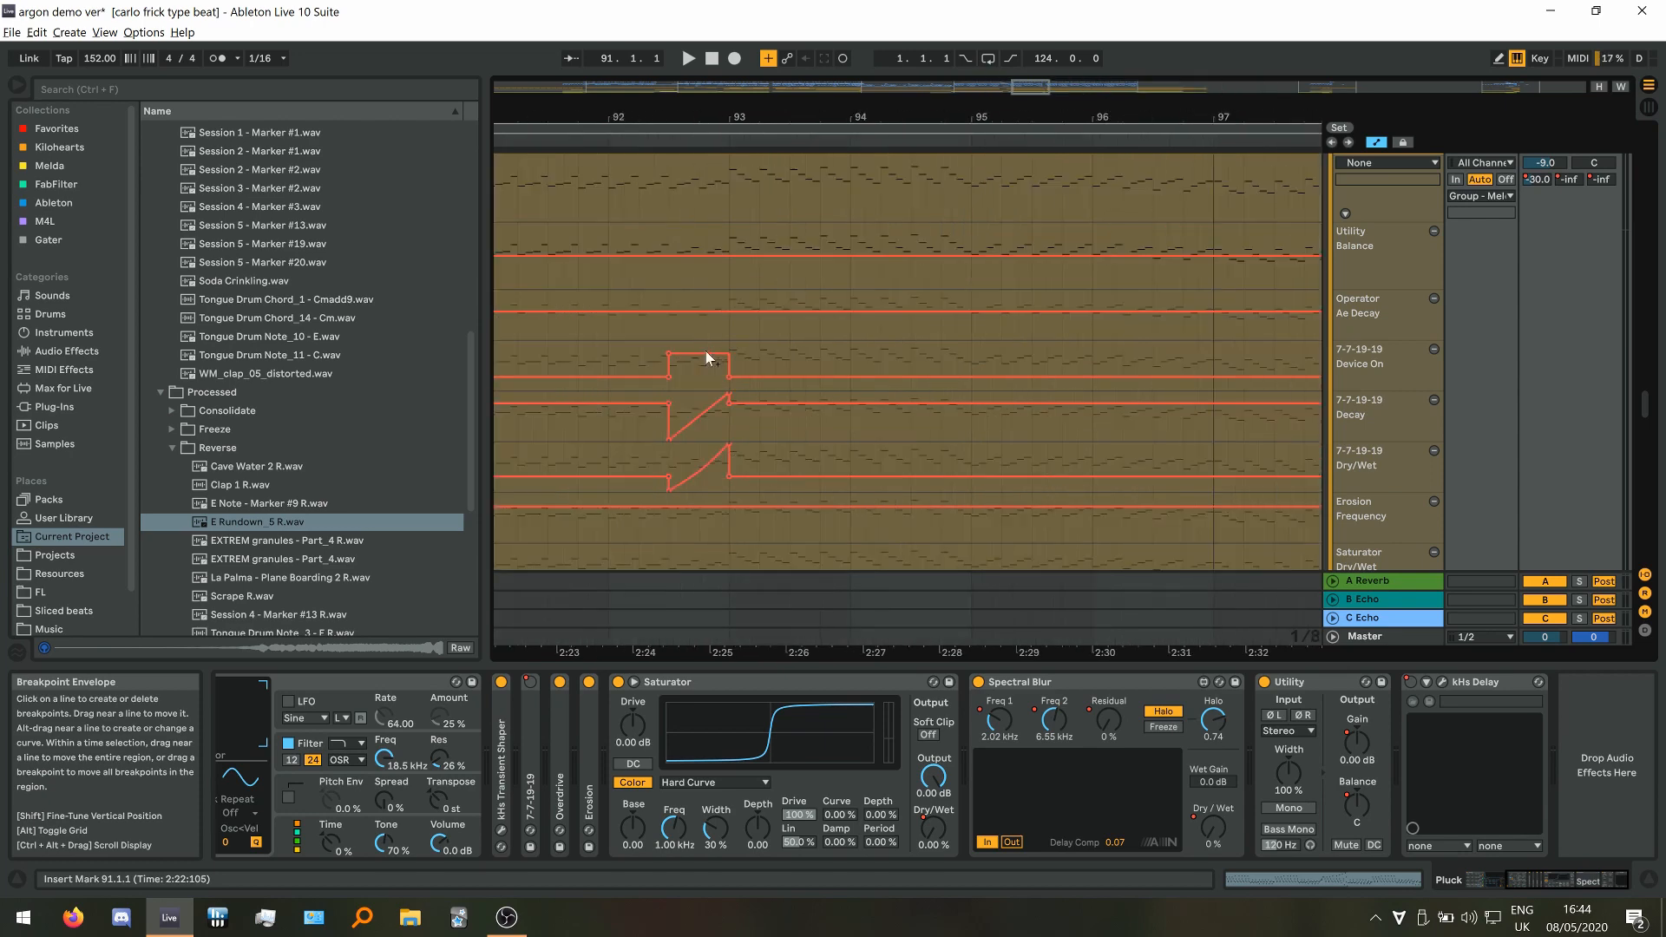
{"action": "left_click", "coordinate": [613, 350]}
{"action": "scroll", "coordinate": [752, 349], "scroll_direction": "down", "scroll_amount": 3}
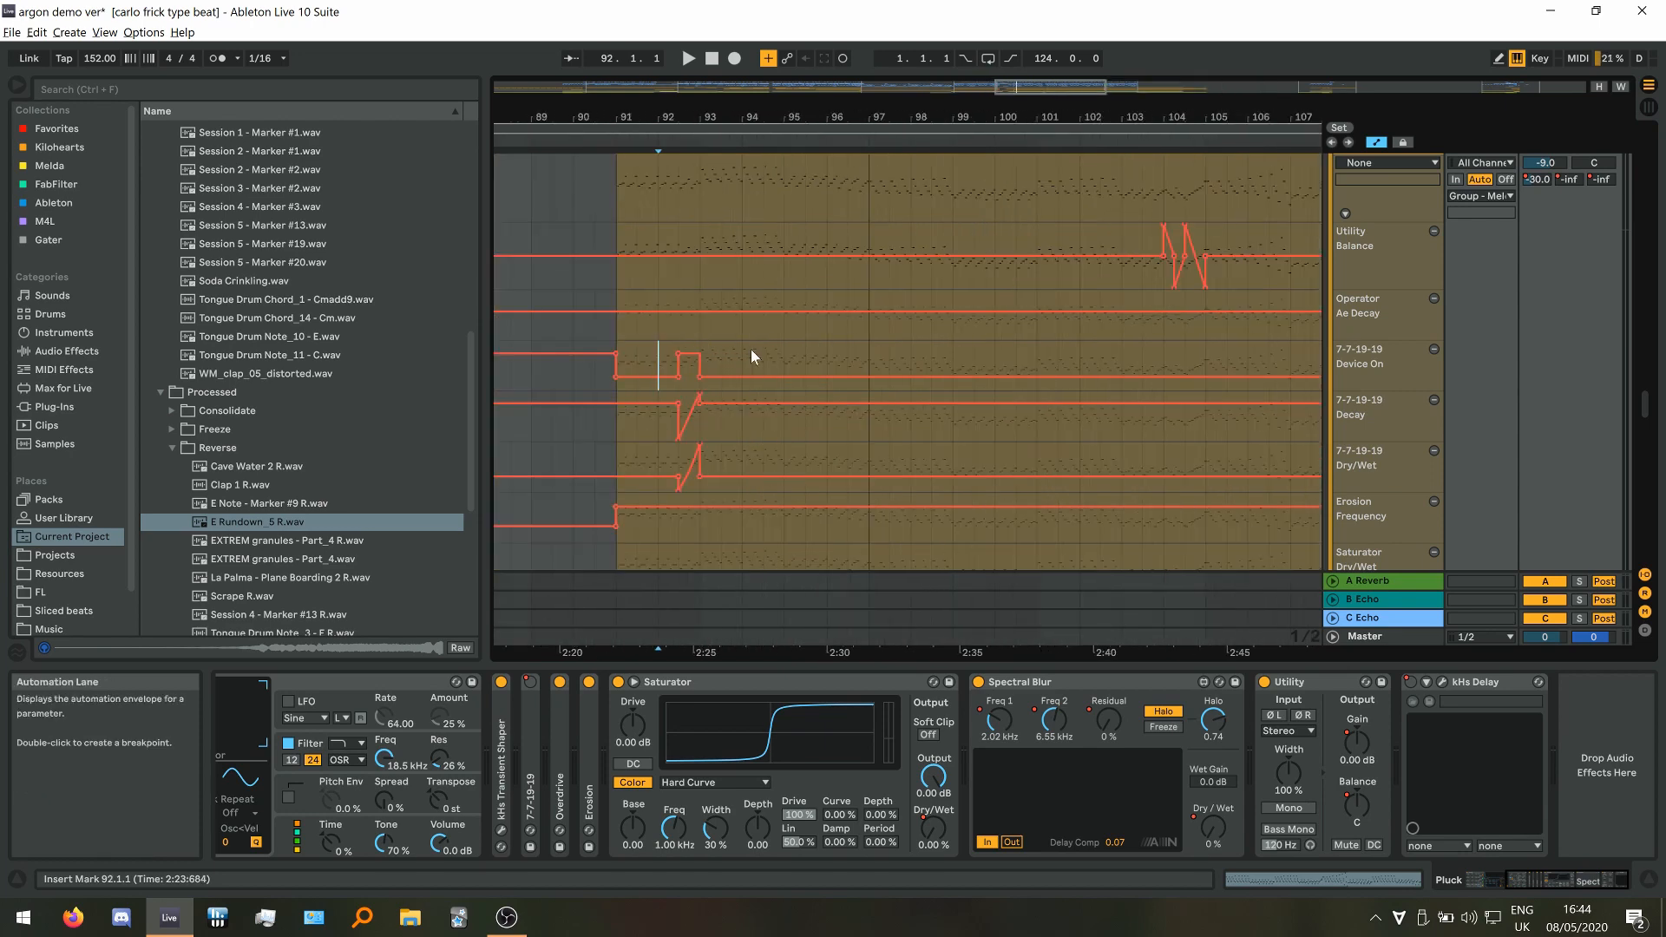
{"action": "scroll", "coordinate": [752, 349], "scroll_direction": "up", "scroll_amount": 2}
Solo the Pluck track and play its 7-7-19-19 Decay and Dry/Wet automation from bar 92 twice
{"action": "scroll", "coordinate": [752, 349], "scroll_direction": "down", "scroll_amount": 3}
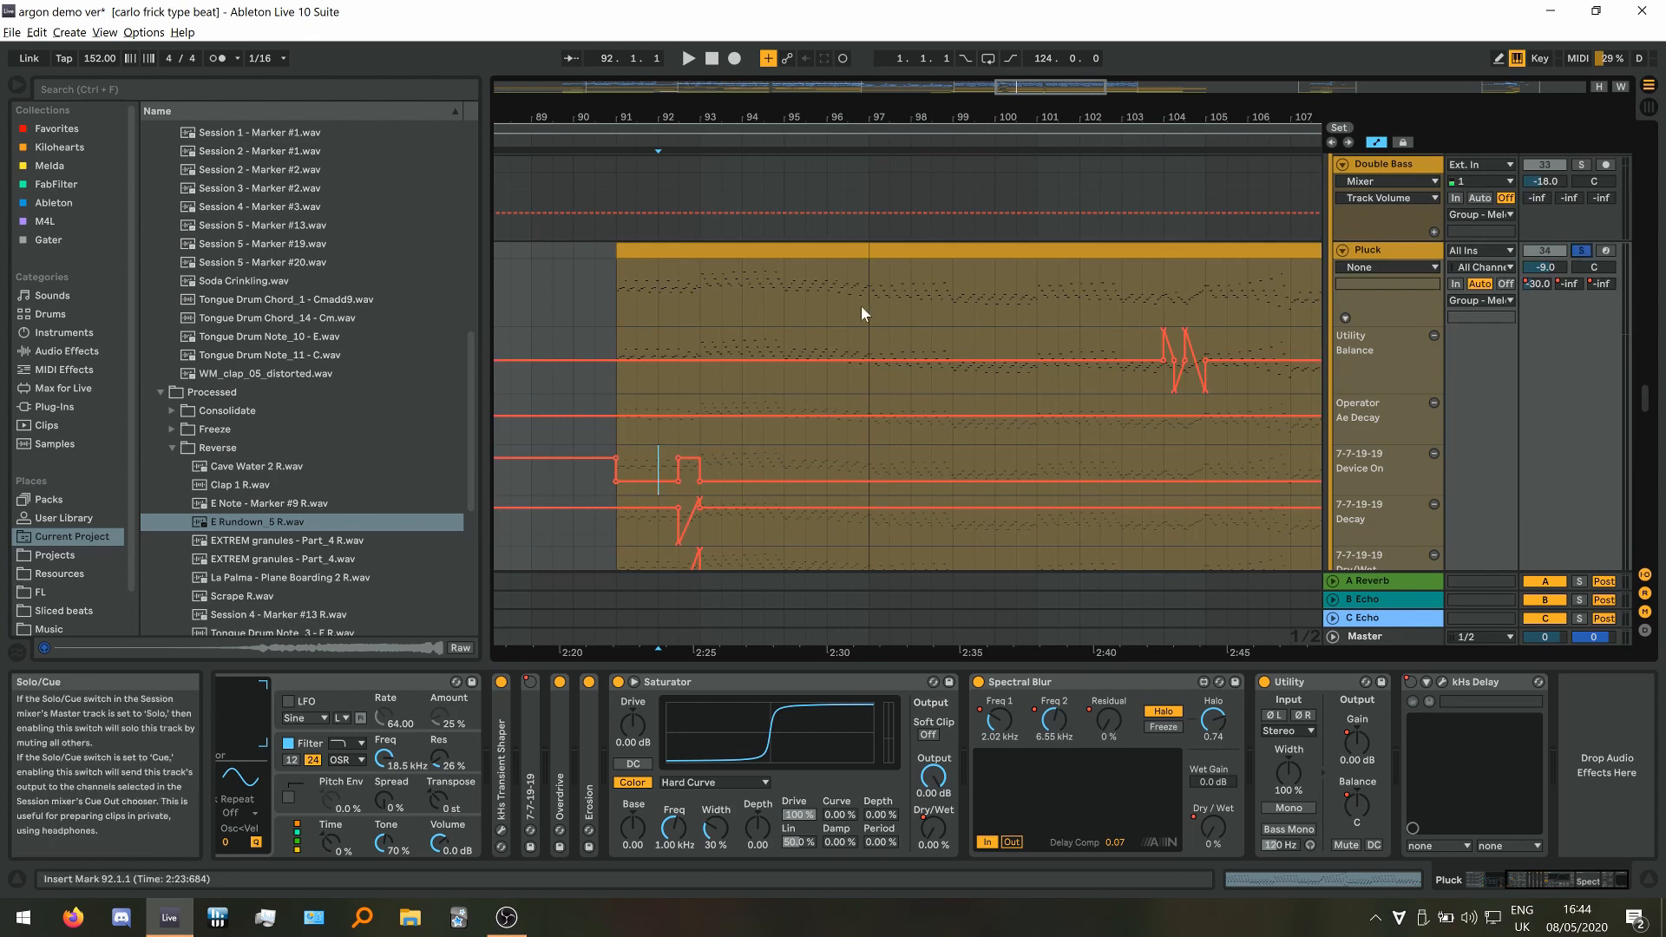
{"action": "scroll", "coordinate": [781, 334], "scroll_direction": "down", "scroll_amount": 3}
{"action": "key", "text": "space"}
{"action": "scroll", "coordinate": [699, 369], "scroll_direction": "up", "scroll_amount": 3}
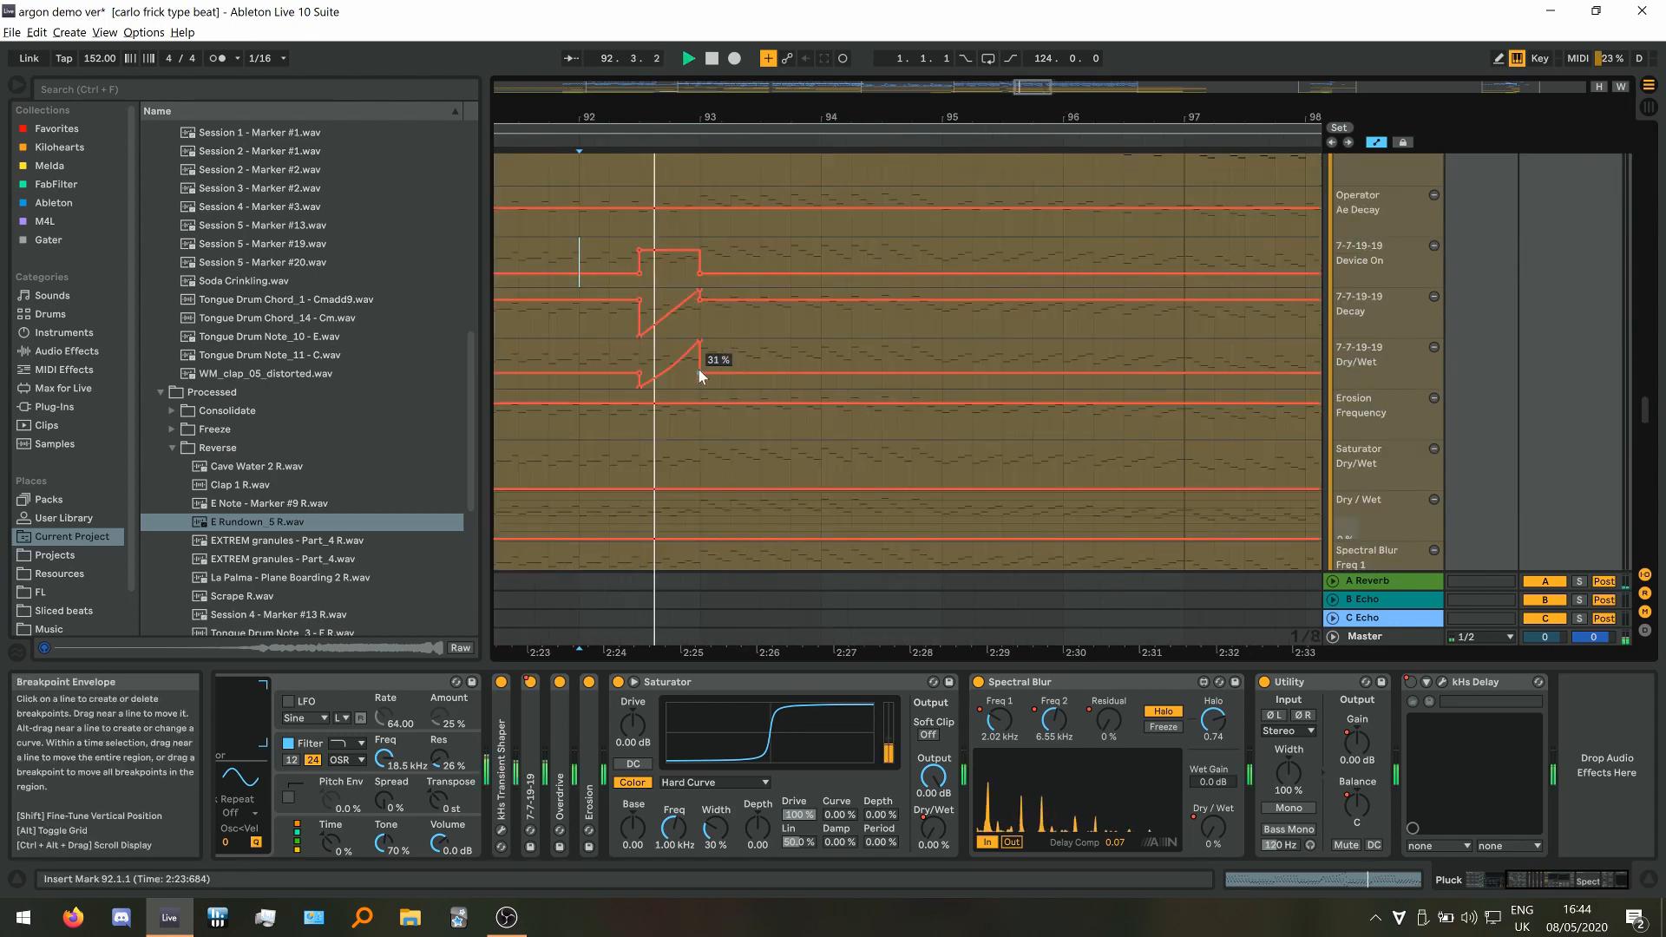
{"action": "key", "text": "space"}
{"action": "key", "text": "space"}
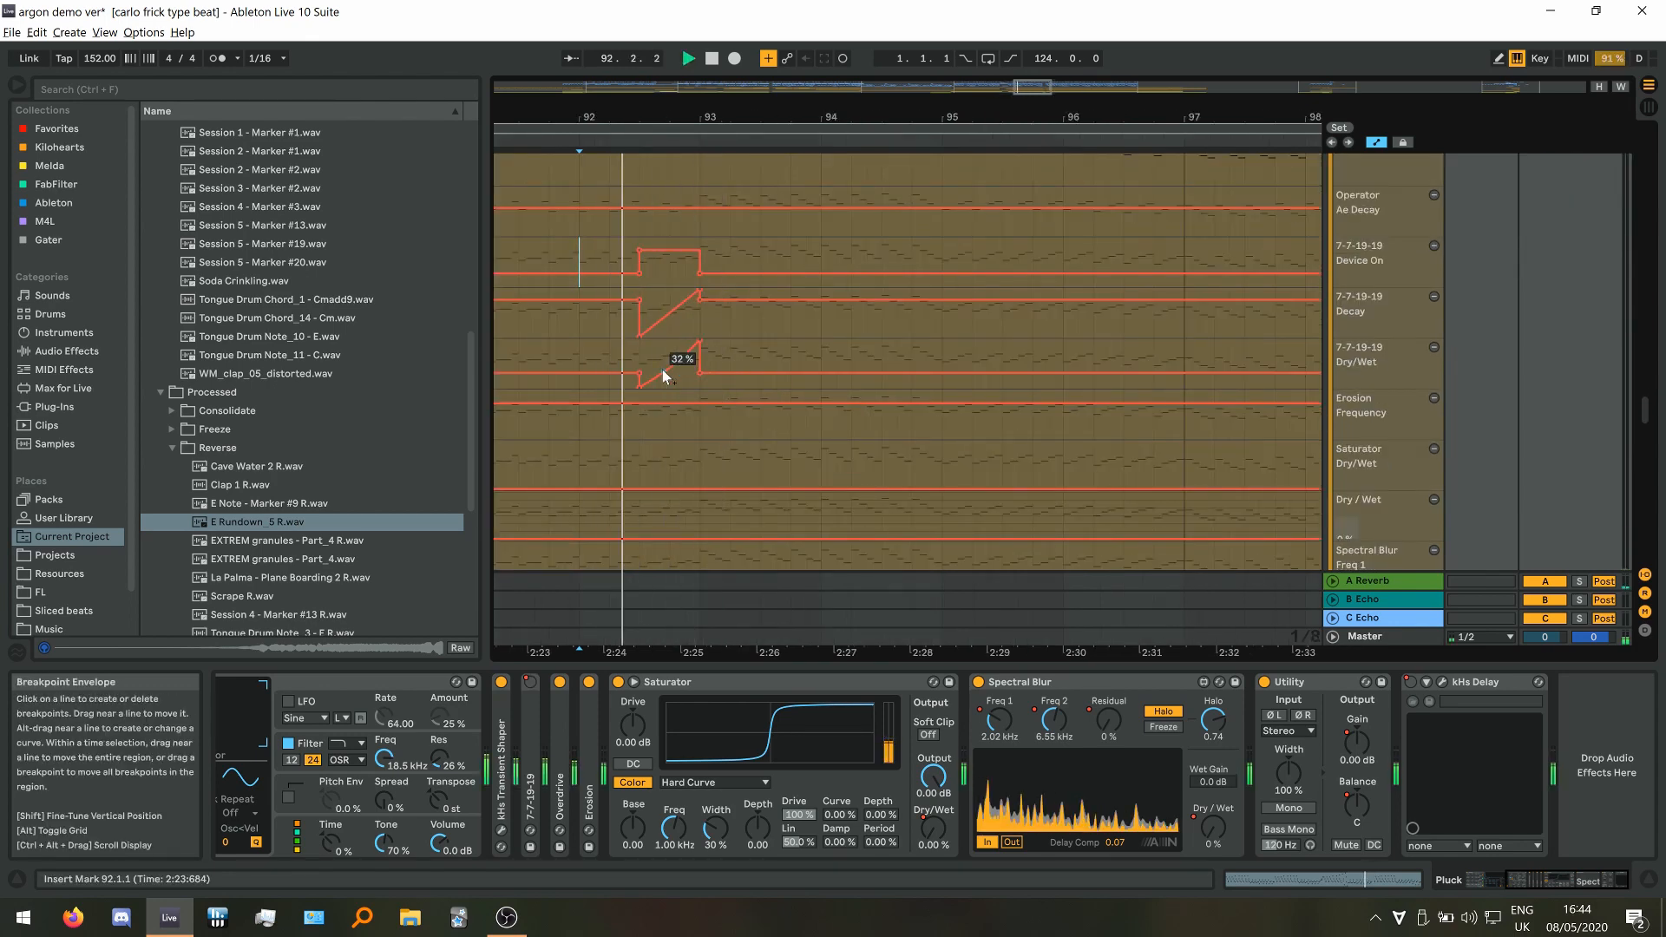
Play the Pluck's Utility Balance automation around bar 104, starting from bar 103.3
{"action": "scroll", "coordinate": [669, 321], "scroll_direction": "down", "scroll_amount": 3}
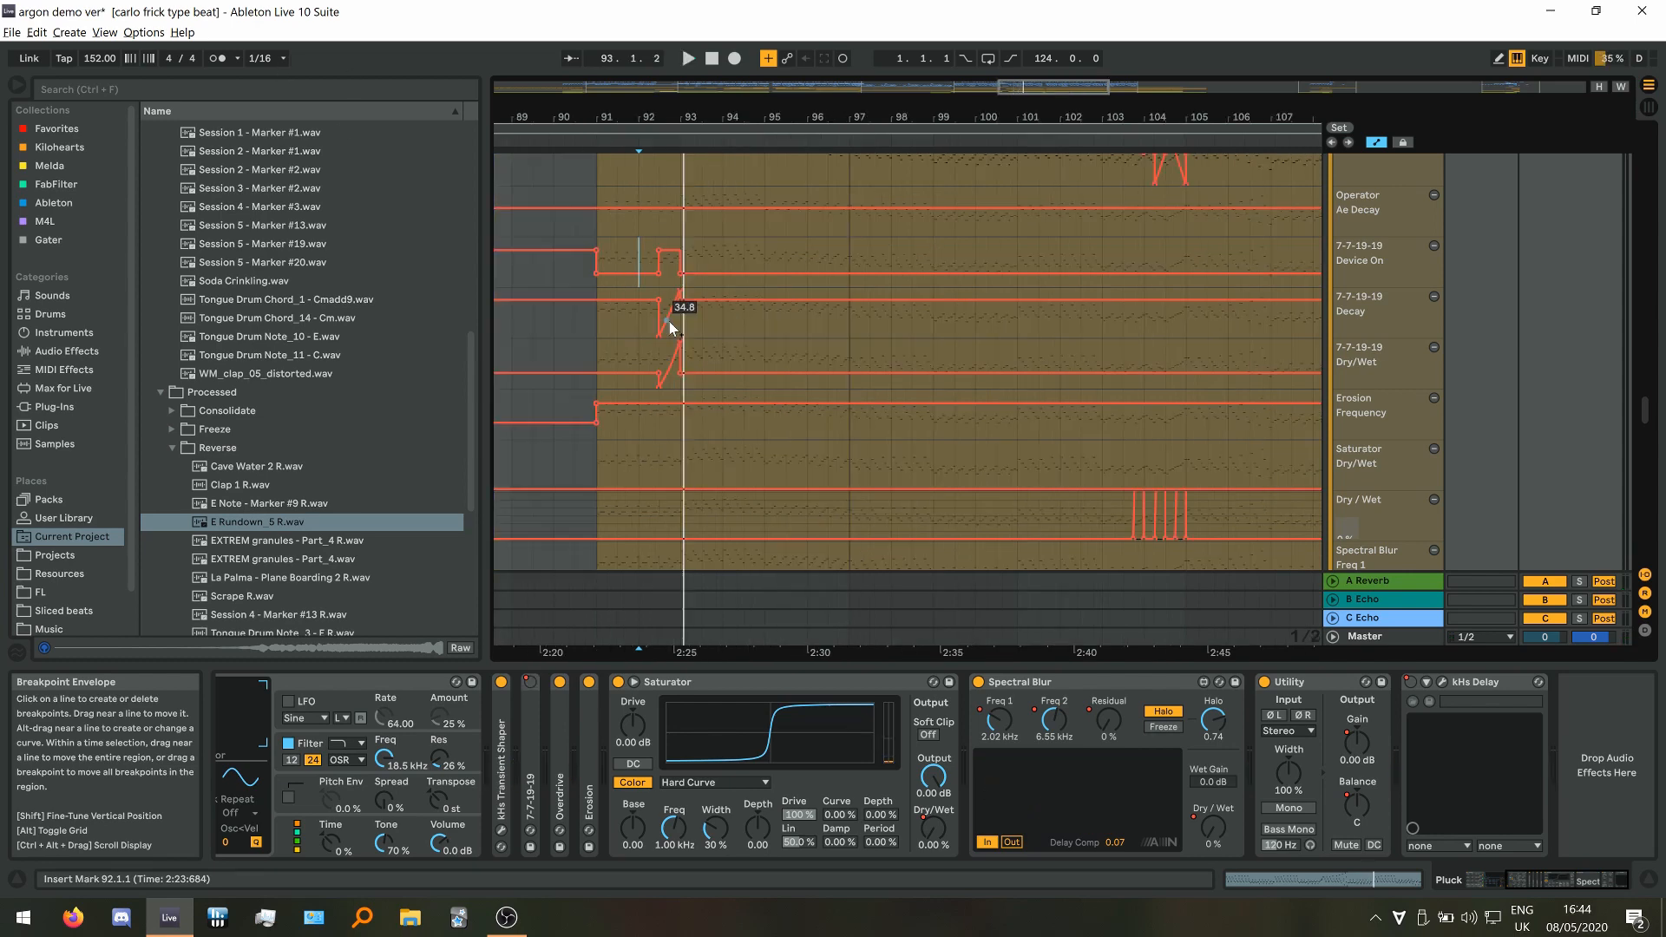
{"action": "scroll", "coordinate": [673, 321], "scroll_direction": "down", "scroll_amount": 3}
{"action": "scroll", "coordinate": [867, 299], "scroll_direction": "up", "scroll_amount": 2}
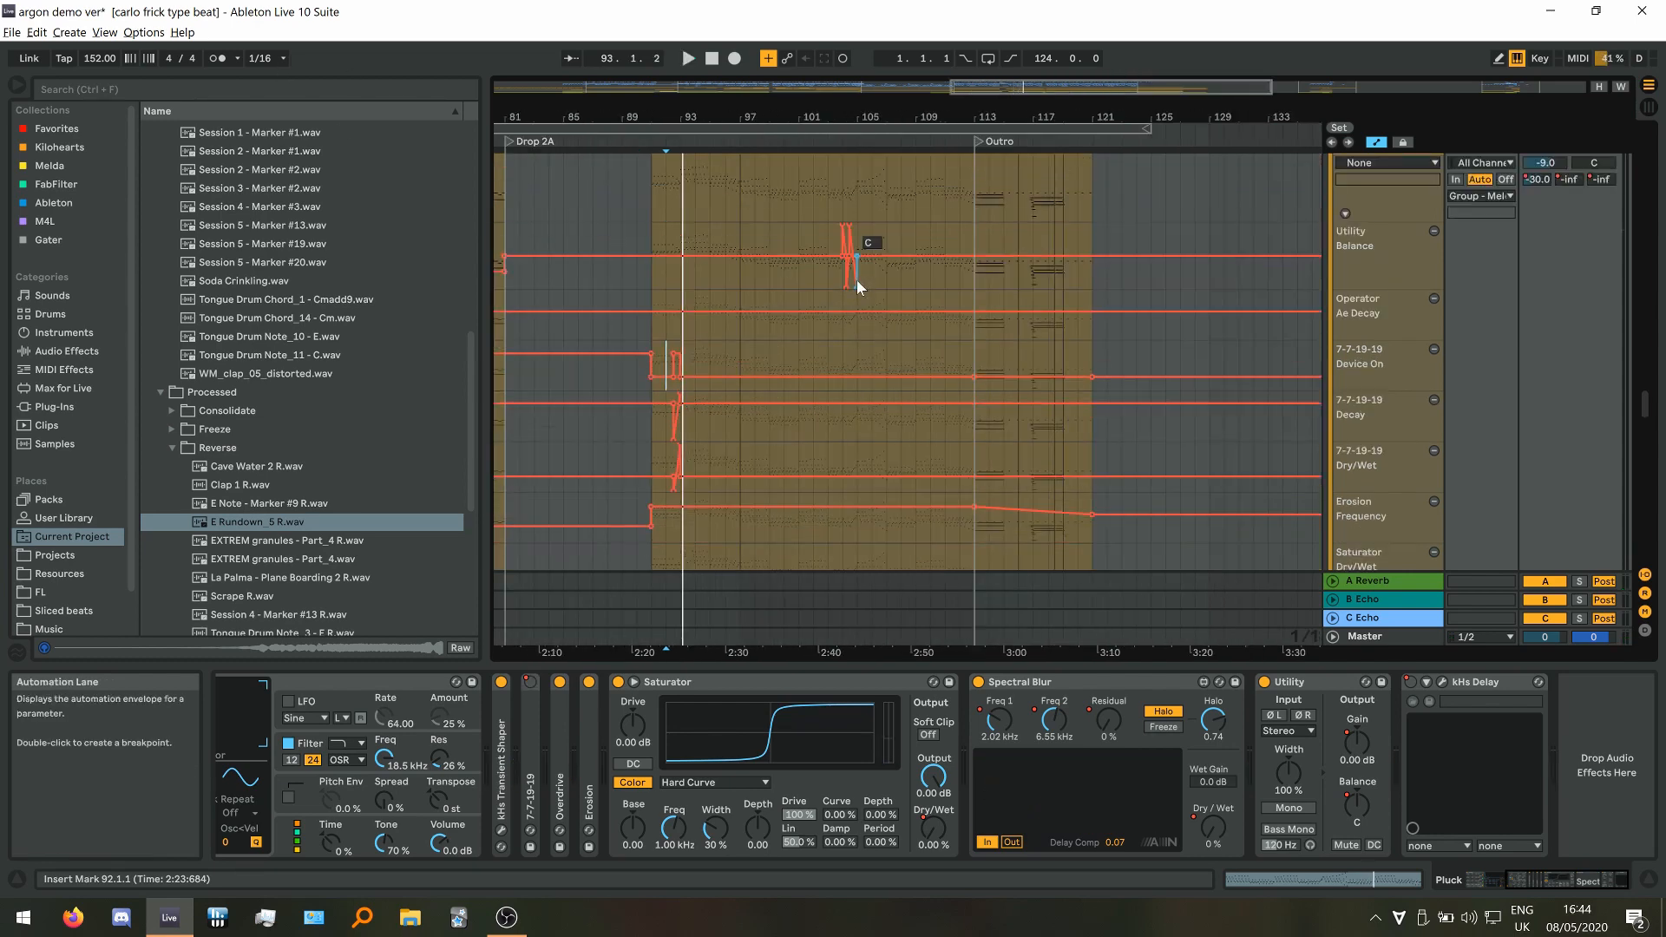
{"action": "scroll", "coordinate": [823, 274], "scroll_direction": "up", "scroll_amount": 5}
{"action": "left_click", "coordinate": [728, 241]}
{"action": "key", "text": "space"}
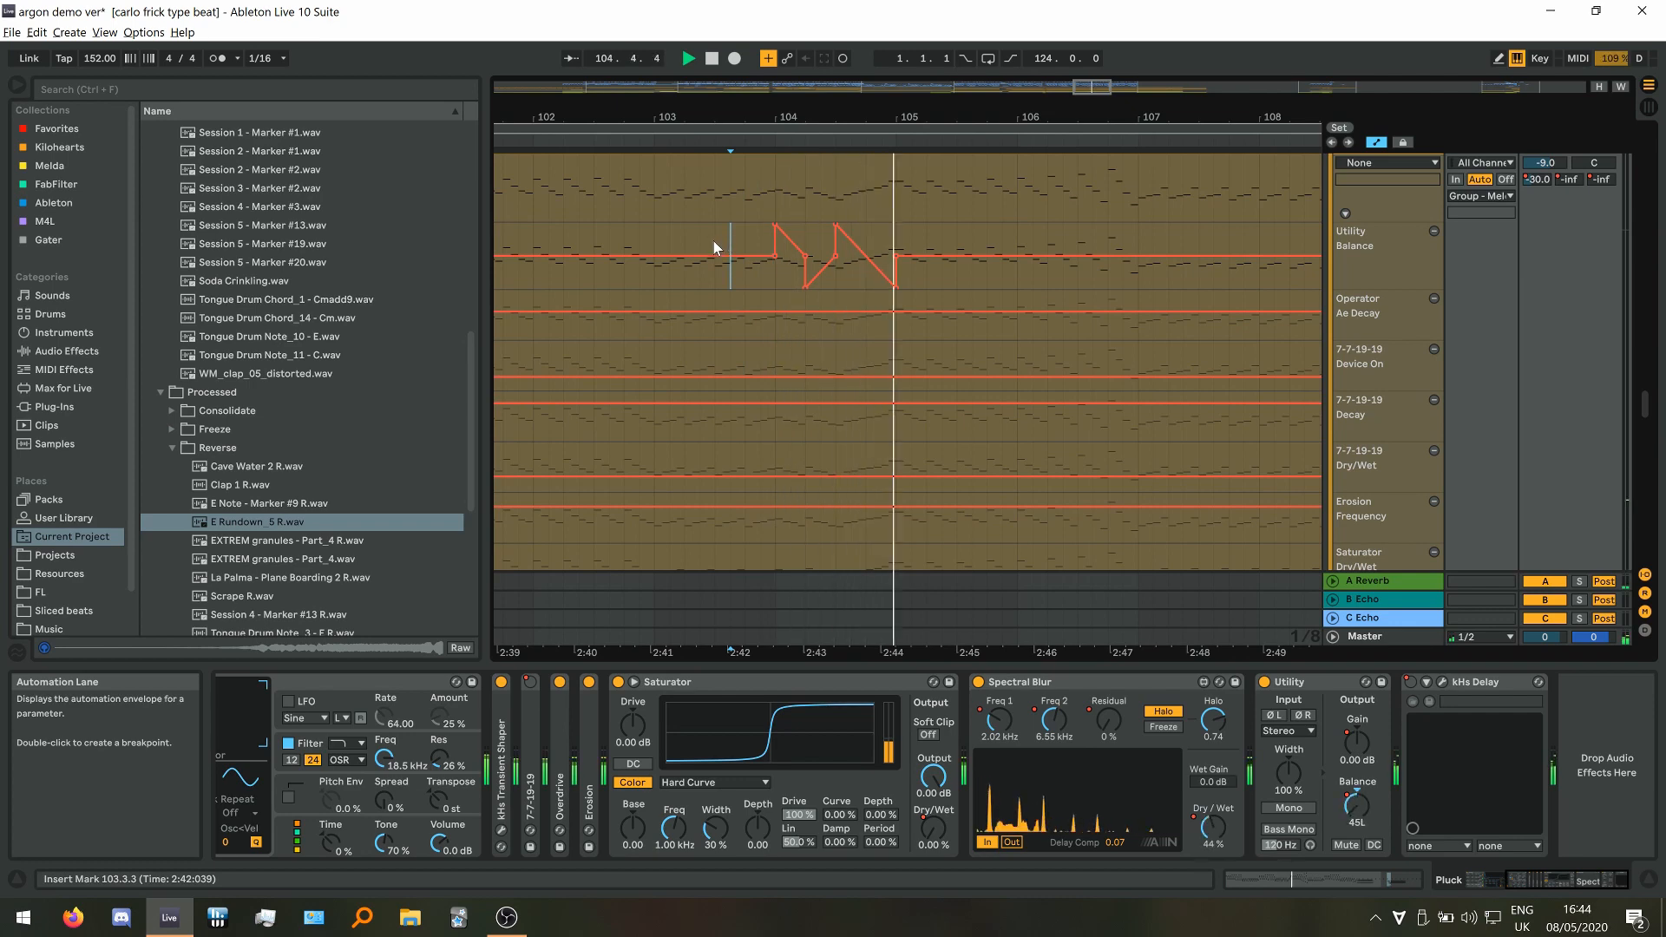
{"action": "key", "text": "space"}
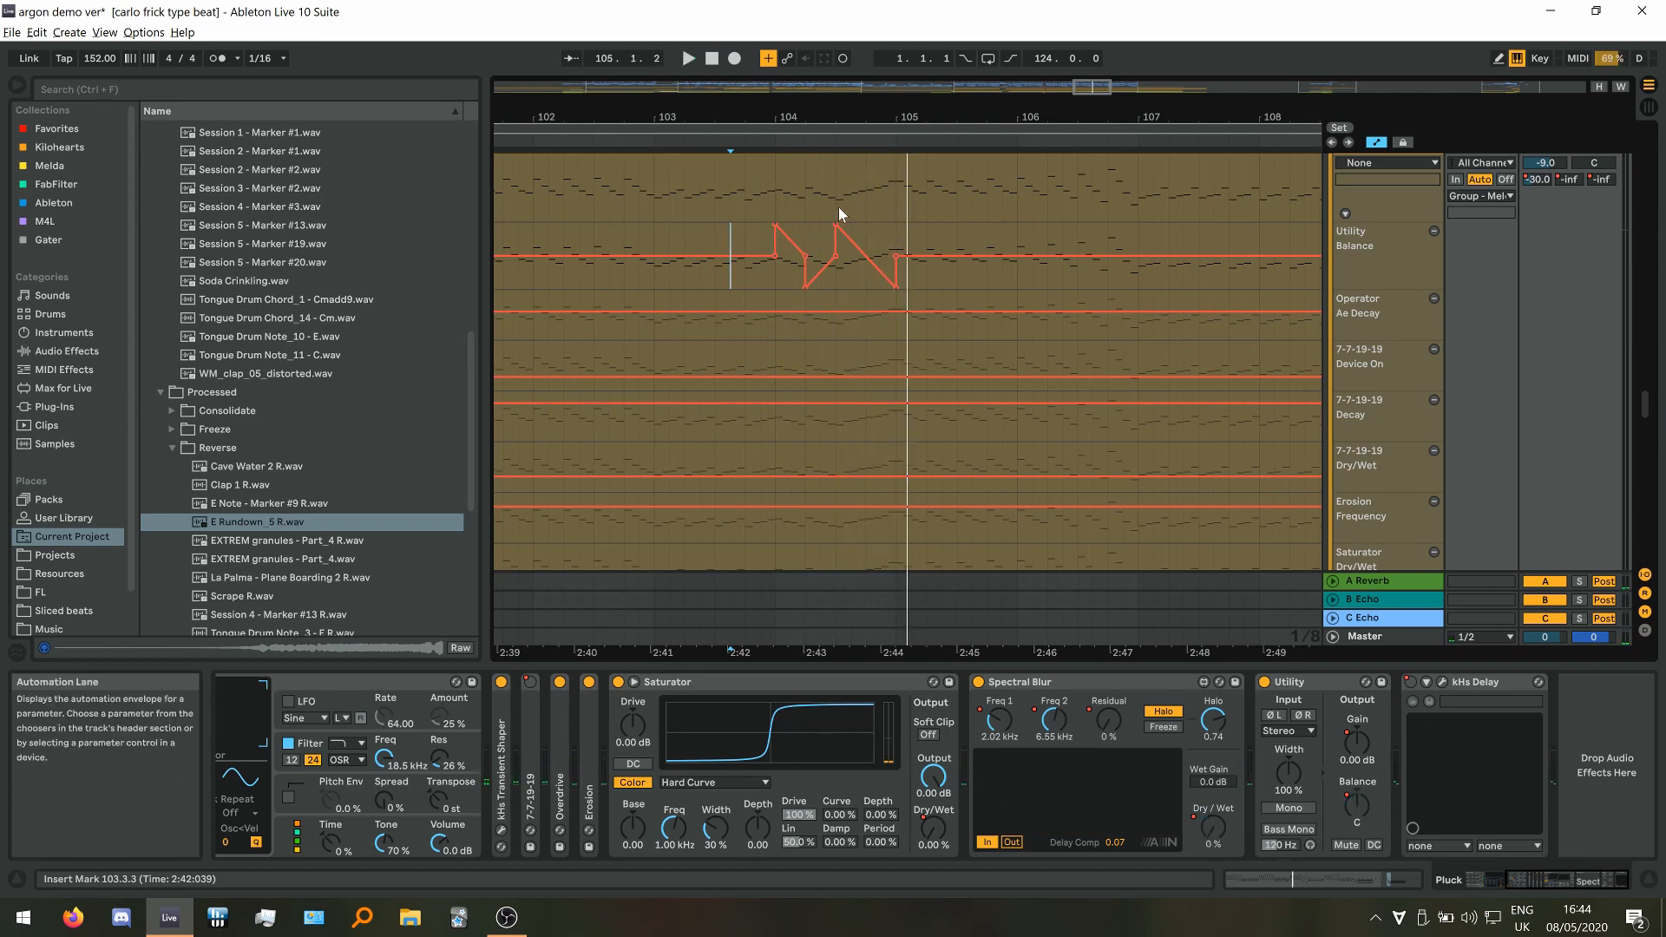
Examine the Pluck track's Dry / Wet automation spikes between bars 103 and 105
{"action": "scroll", "coordinate": [837, 290], "scroll_direction": "down", "scroll_amount": 3}
{"action": "scroll", "coordinate": [883, 328], "scroll_direction": "down", "scroll_amount": 4}
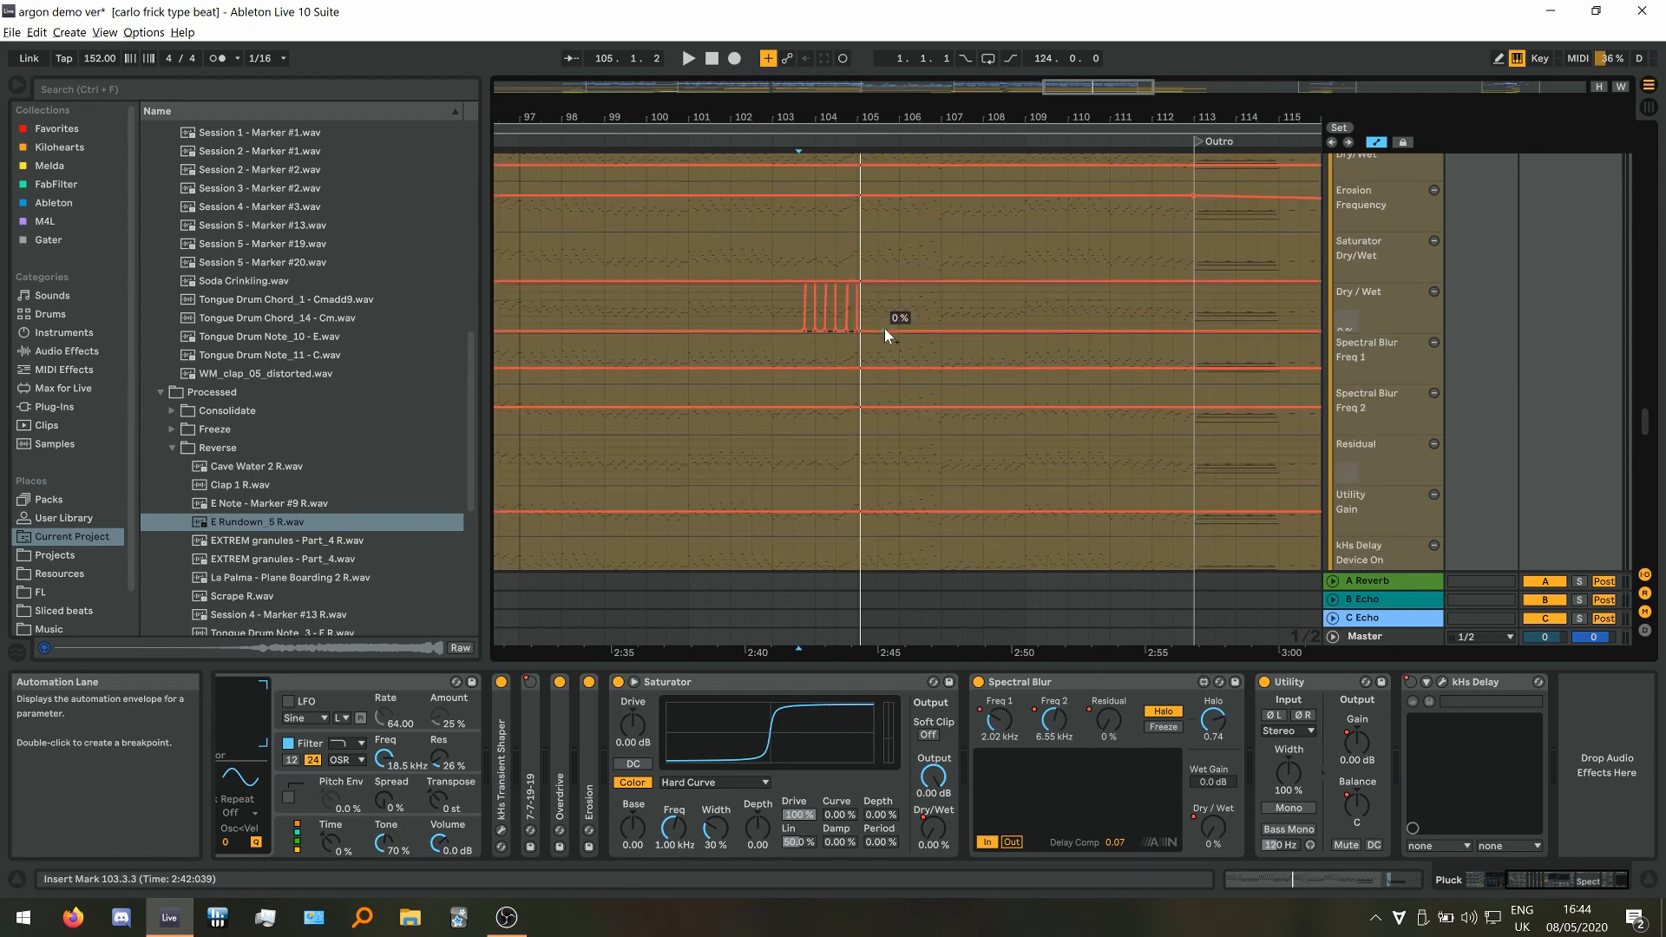
{"action": "scroll", "coordinate": [797, 318], "scroll_direction": "up", "scroll_amount": 3, "text": "ctrl"}
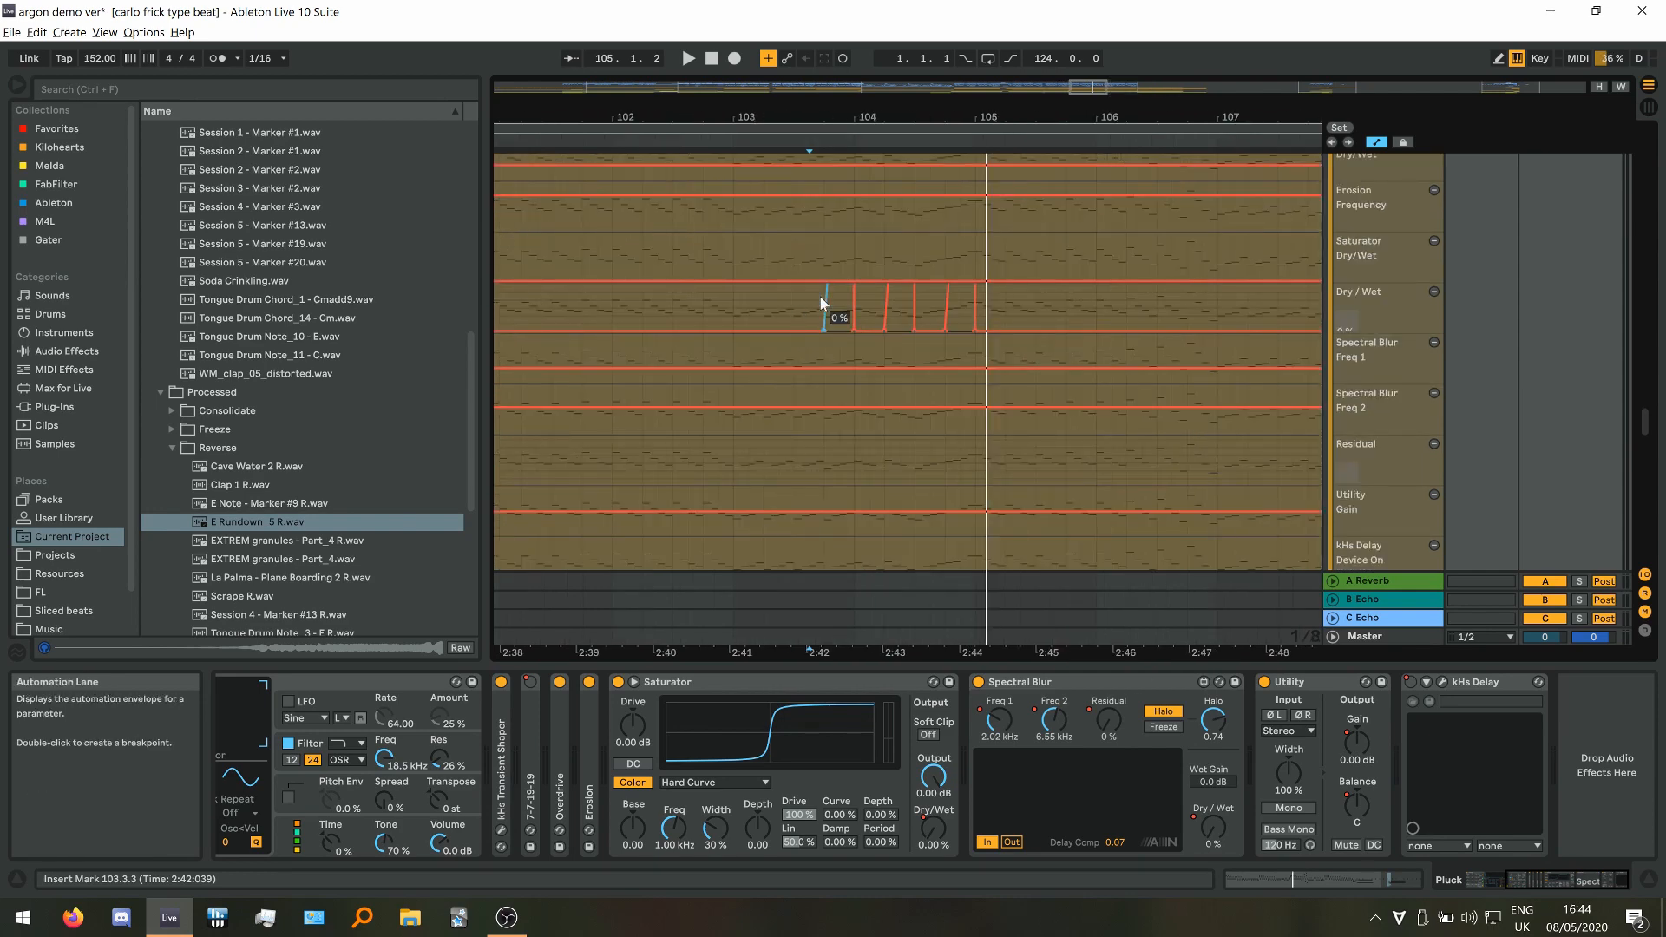
{"action": "scroll", "coordinate": [898, 368], "scroll_direction": "down", "scroll_amount": 3, "text": "ctrl"}
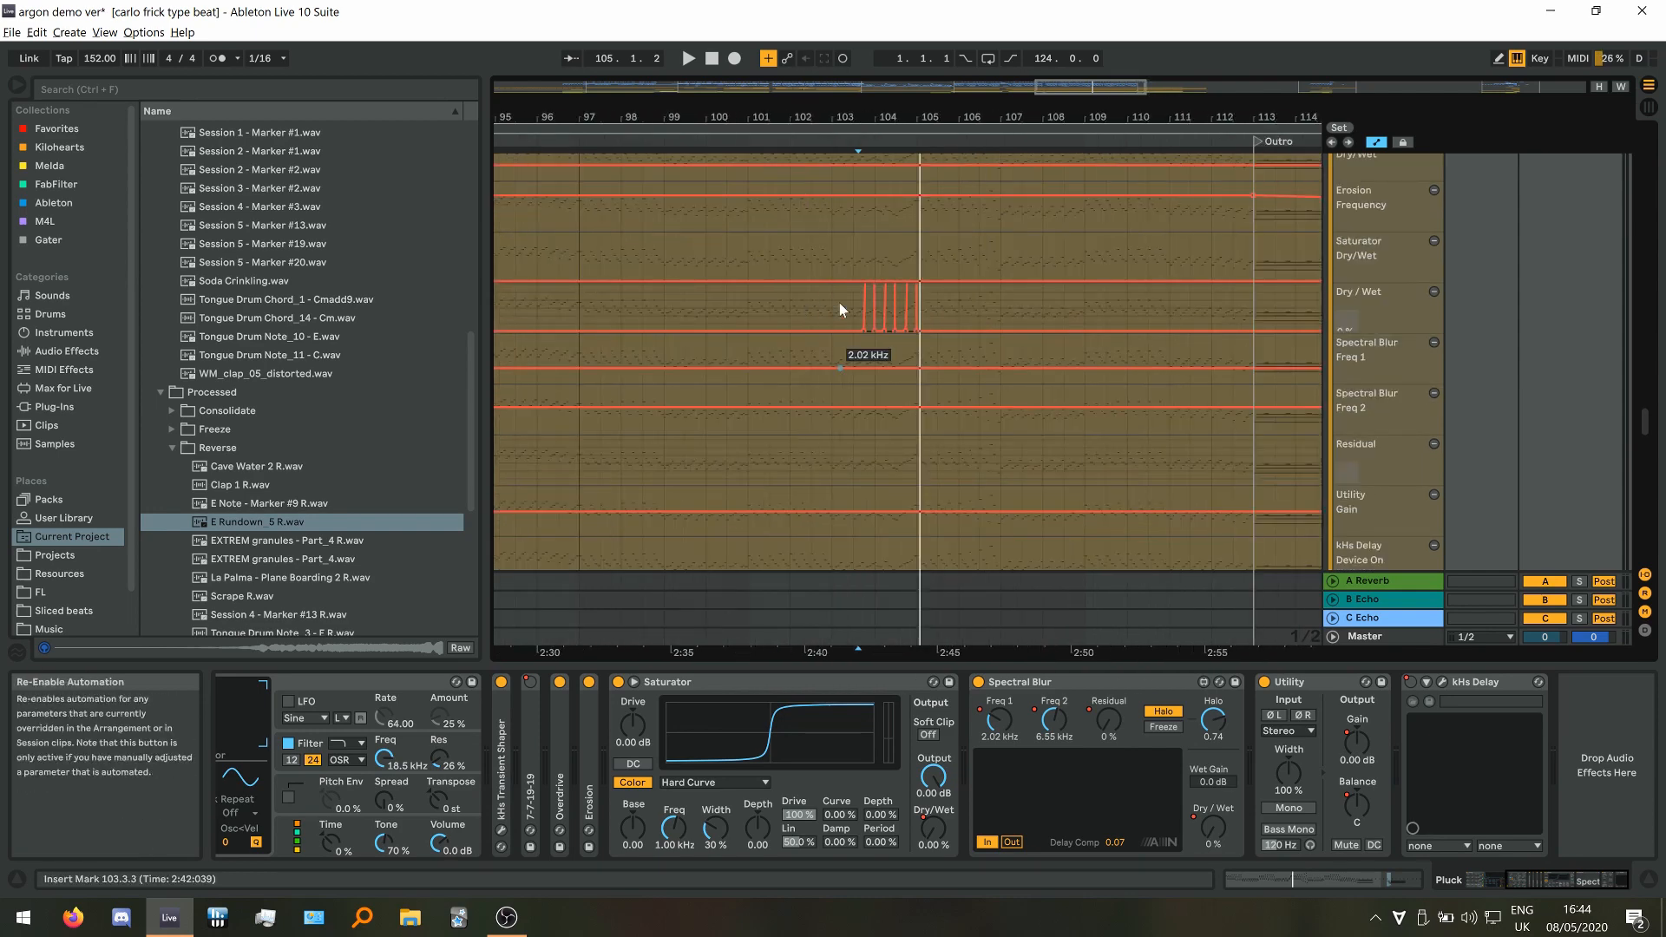
Unfold the Pluck's Erosion device and briefly play the track from bar 103
{"action": "left_click", "coordinate": [831, 252]}
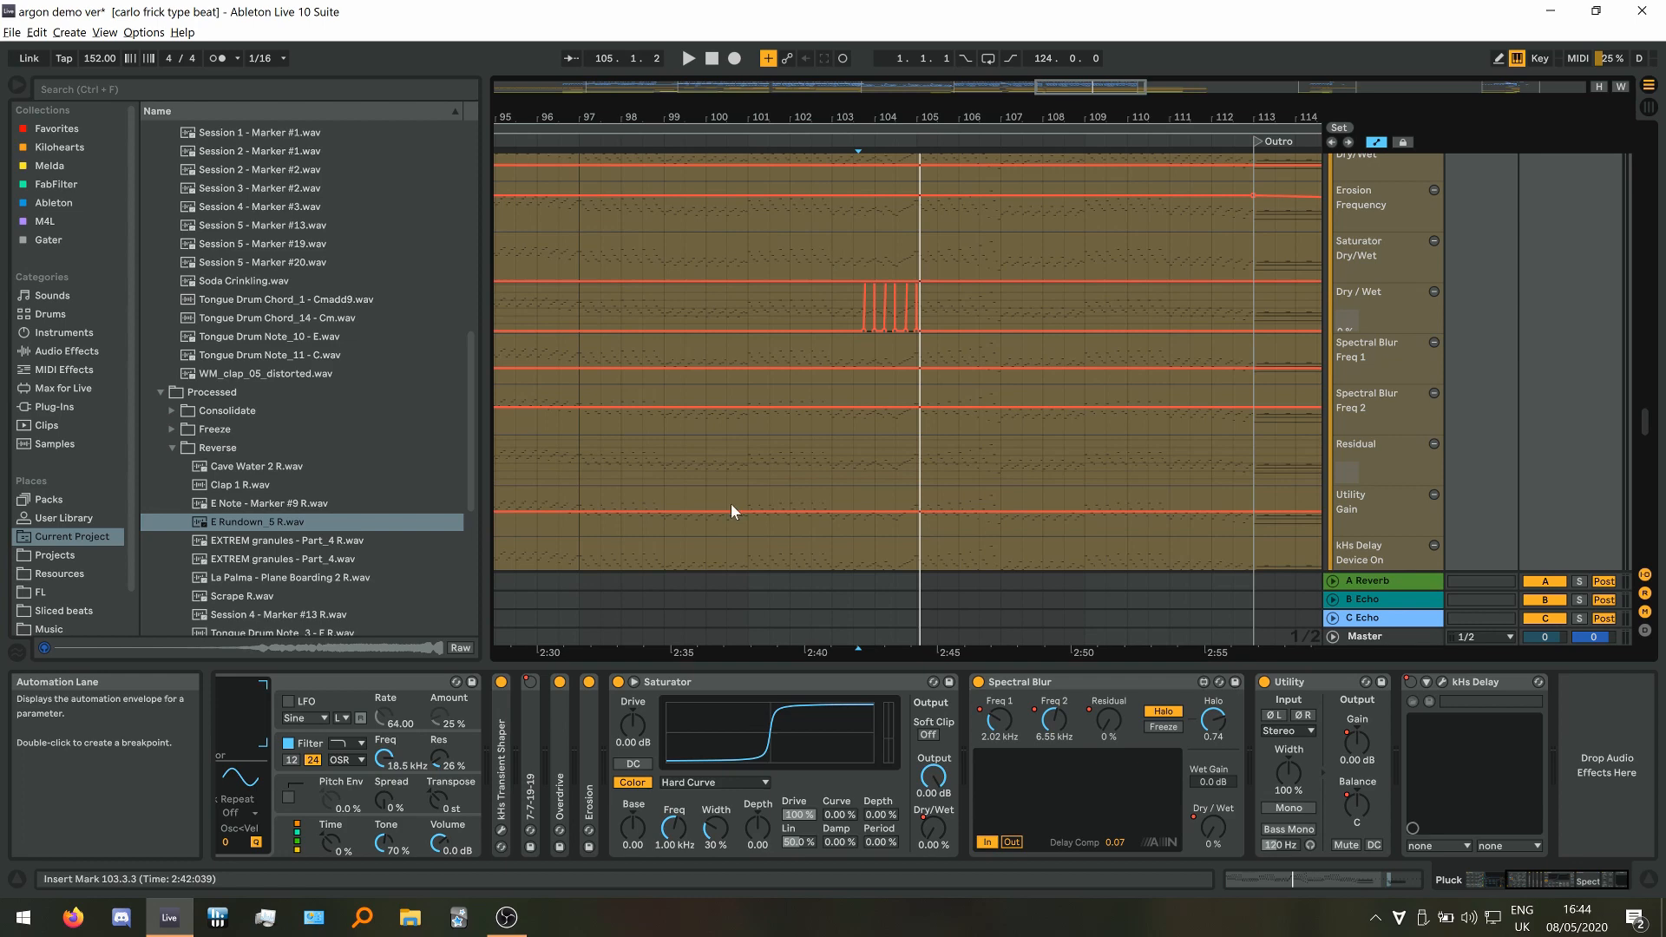
{"action": "double_click", "coordinate": [582, 743]}
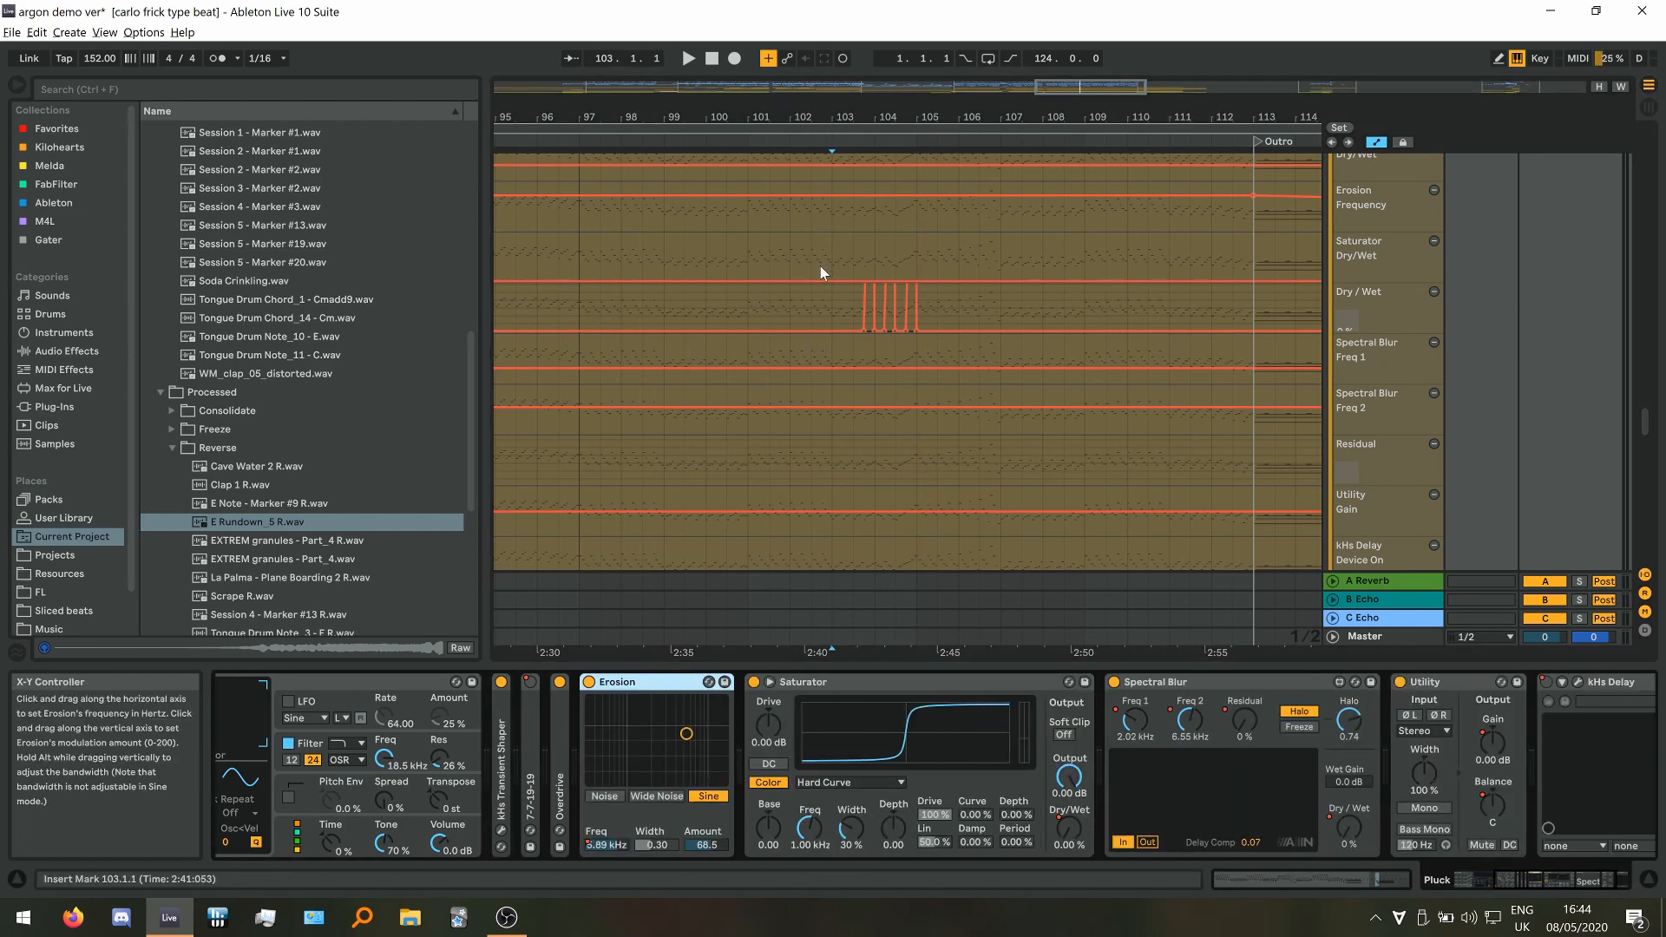
{"action": "key", "text": "space"}
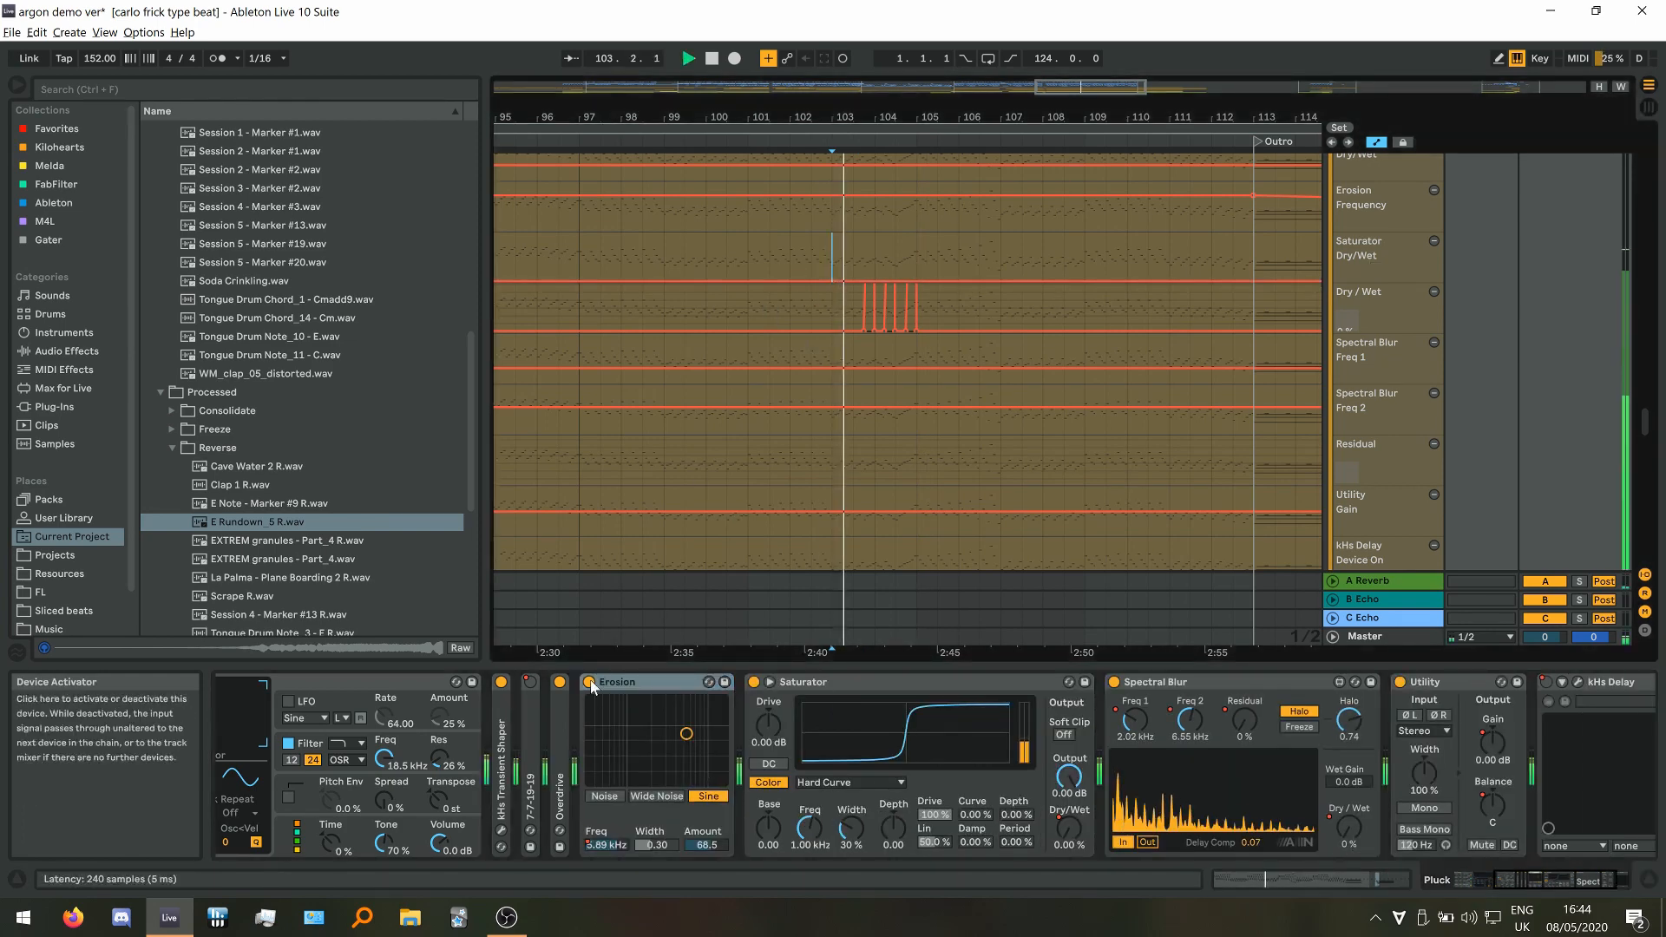
{"action": "key", "text": "space"}
Play the Pluck from bar 97 and toggle Erosion during playback to compare the sound
{"action": "left_click", "coordinate": [579, 259]}
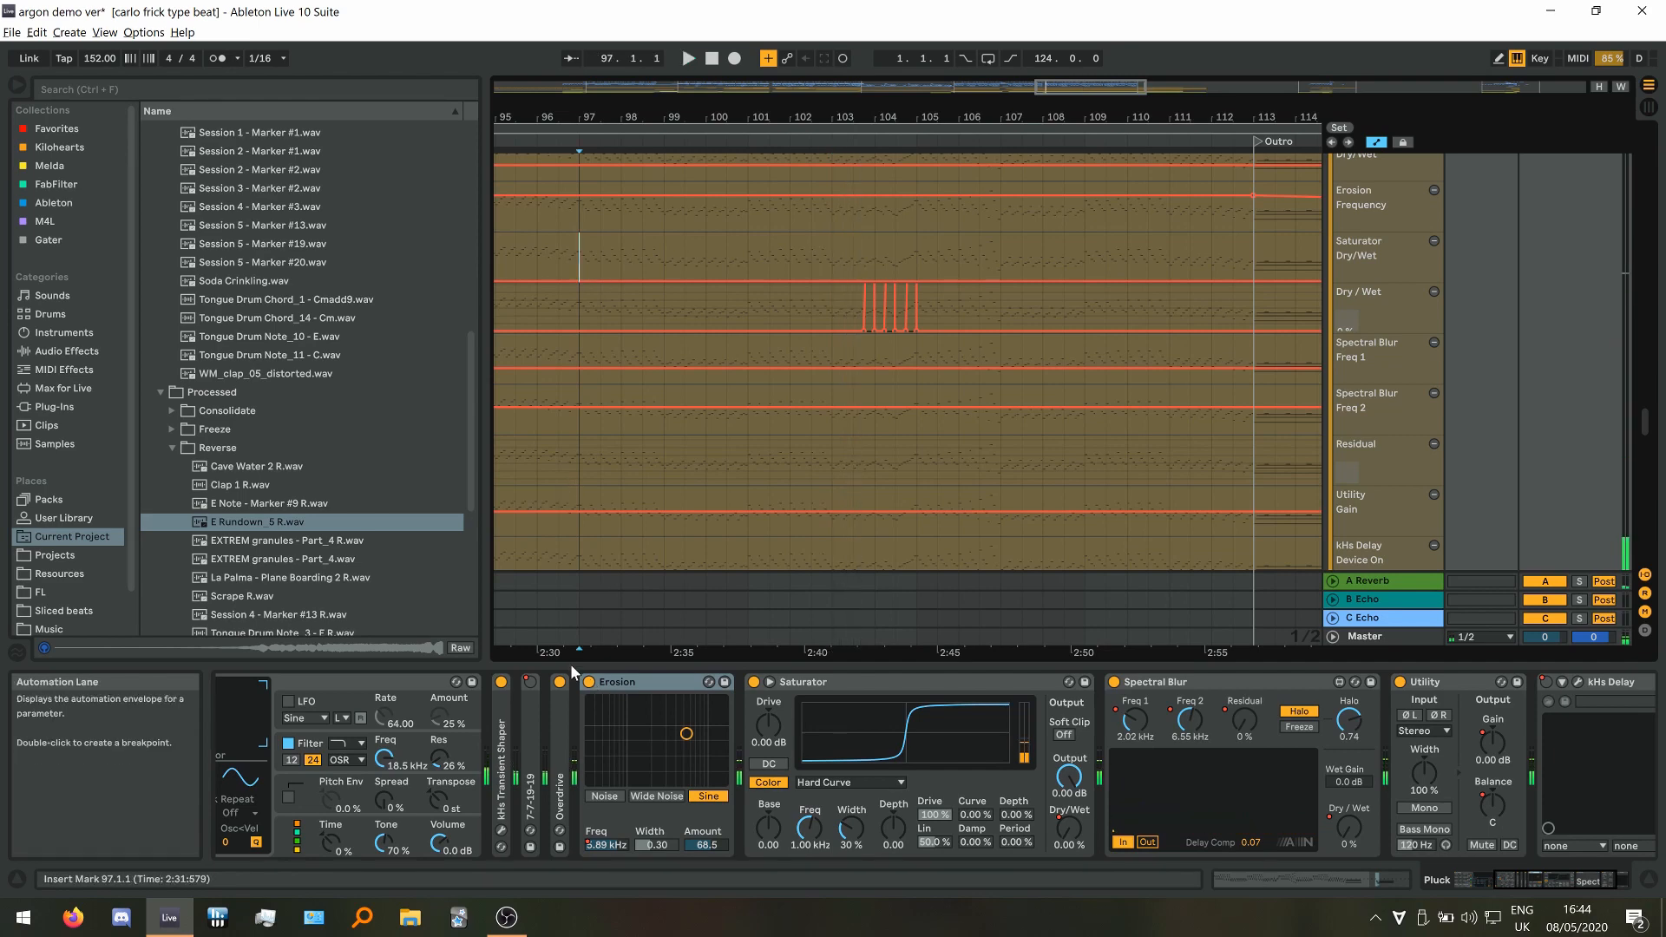
{"action": "key", "text": "space"}
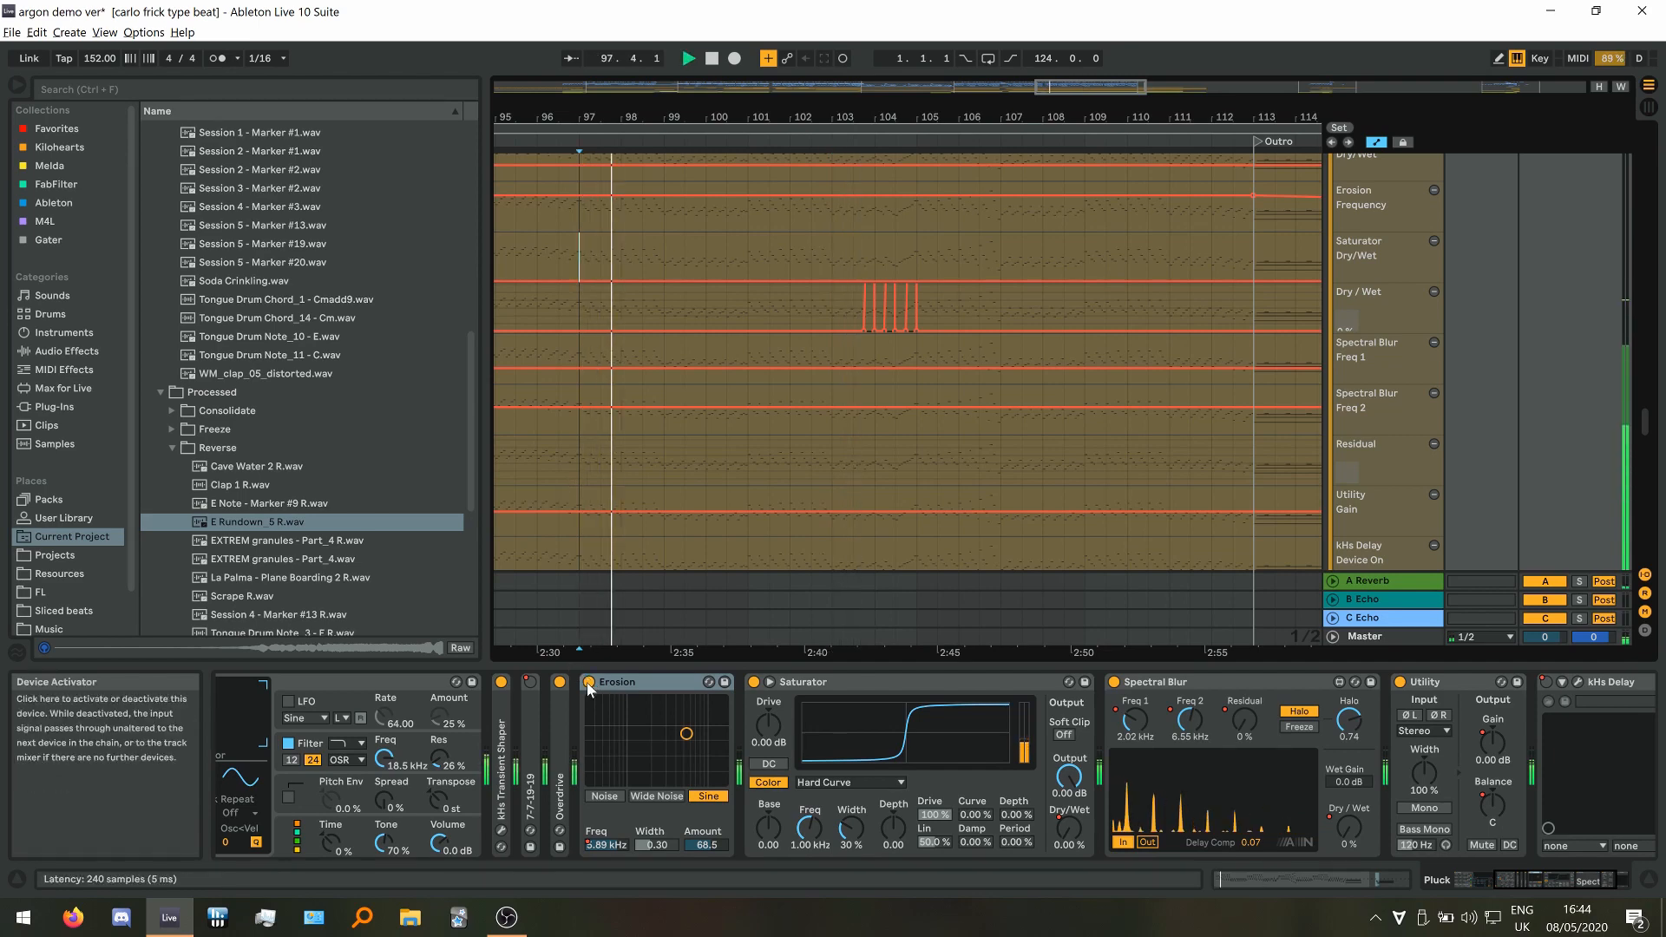
{"action": "left_click", "coordinate": [589, 683]}
{"action": "key", "text": "space"}
{"action": "key", "text": "space"}
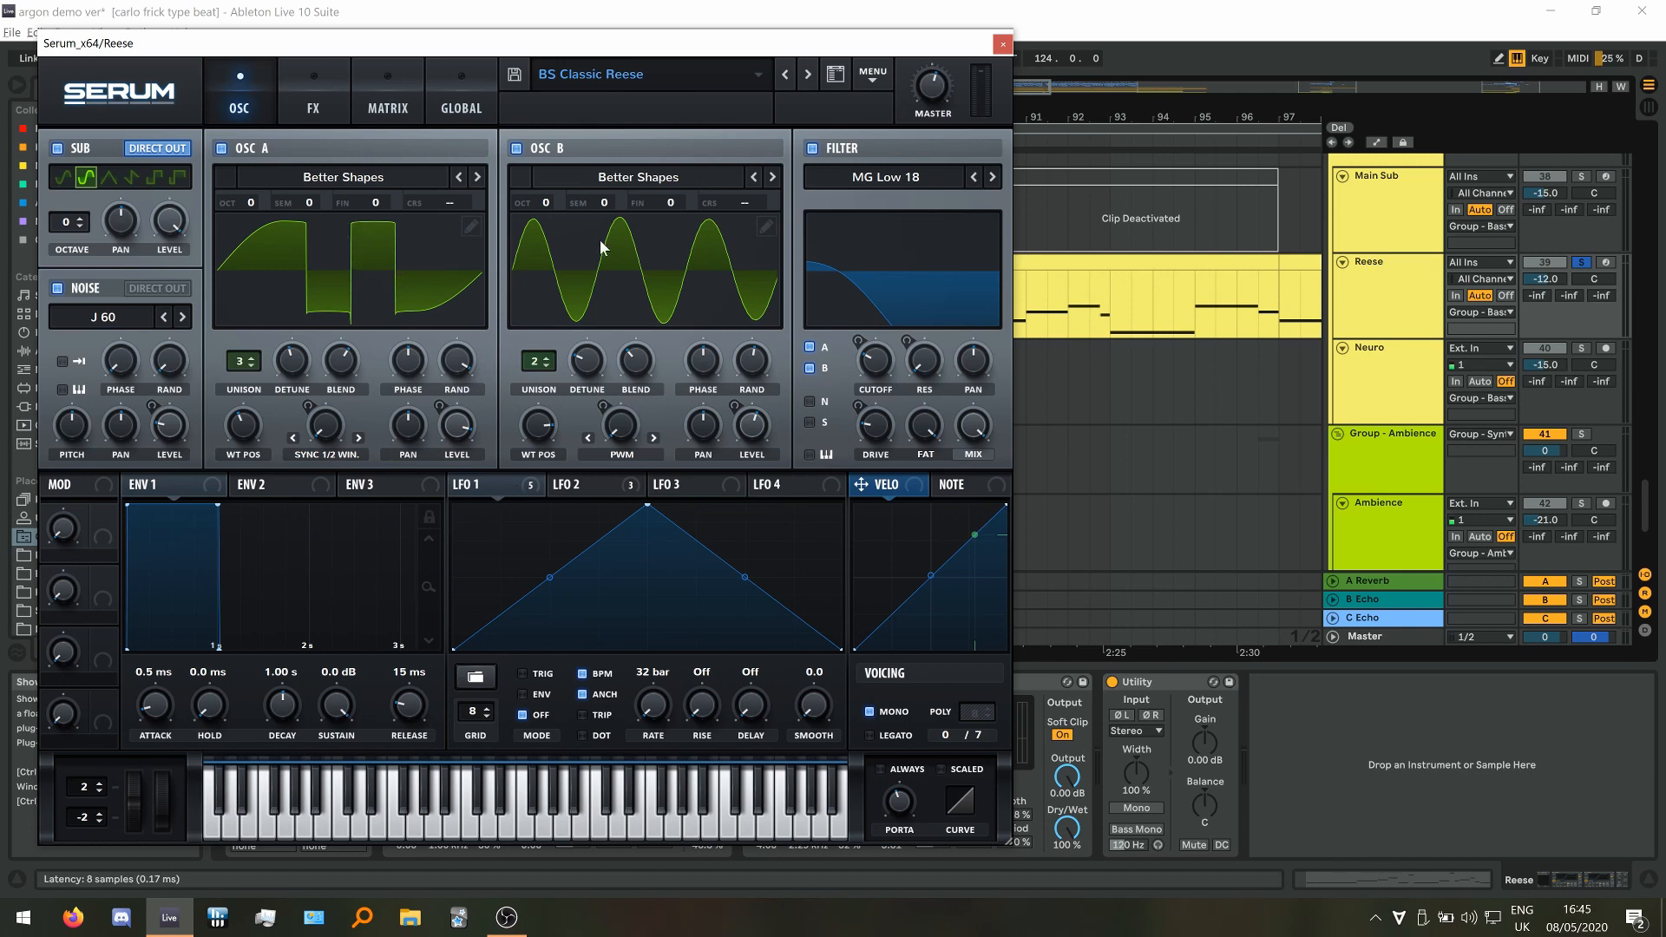
Examine the Reese's Serum oscillators, effects chain and LFO 2, and close the plug-in window
{"action": "left_click_drag", "start_coordinate": [369, 48], "coordinate": [545, 45]}
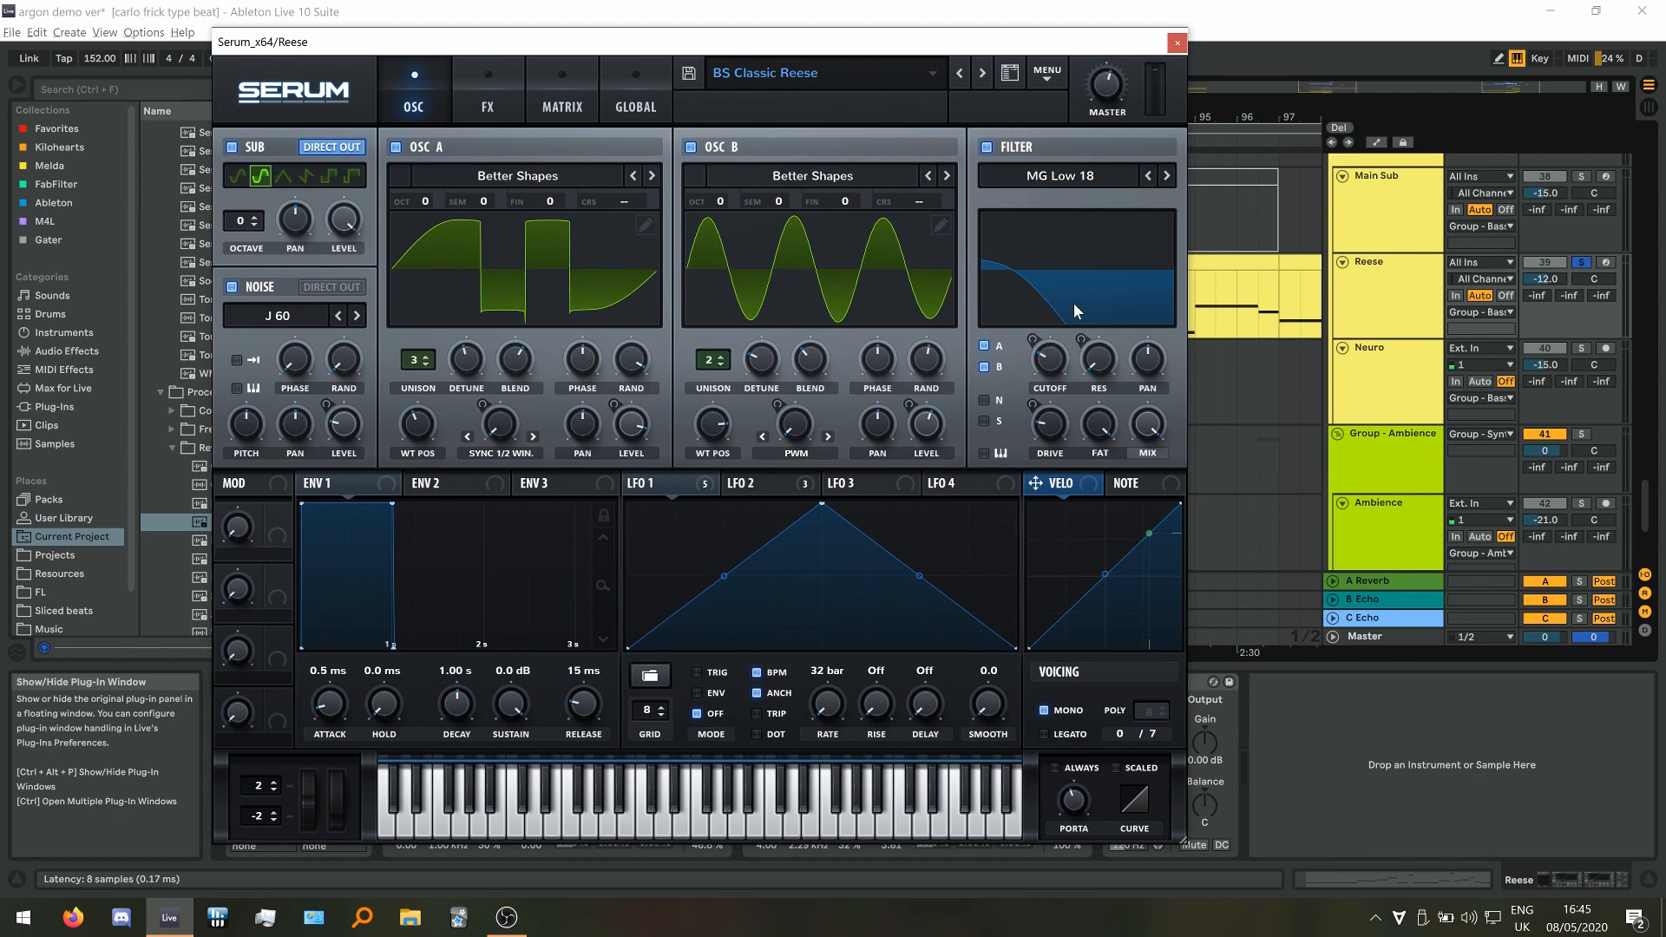
{"action": "left_click", "coordinate": [489, 82]}
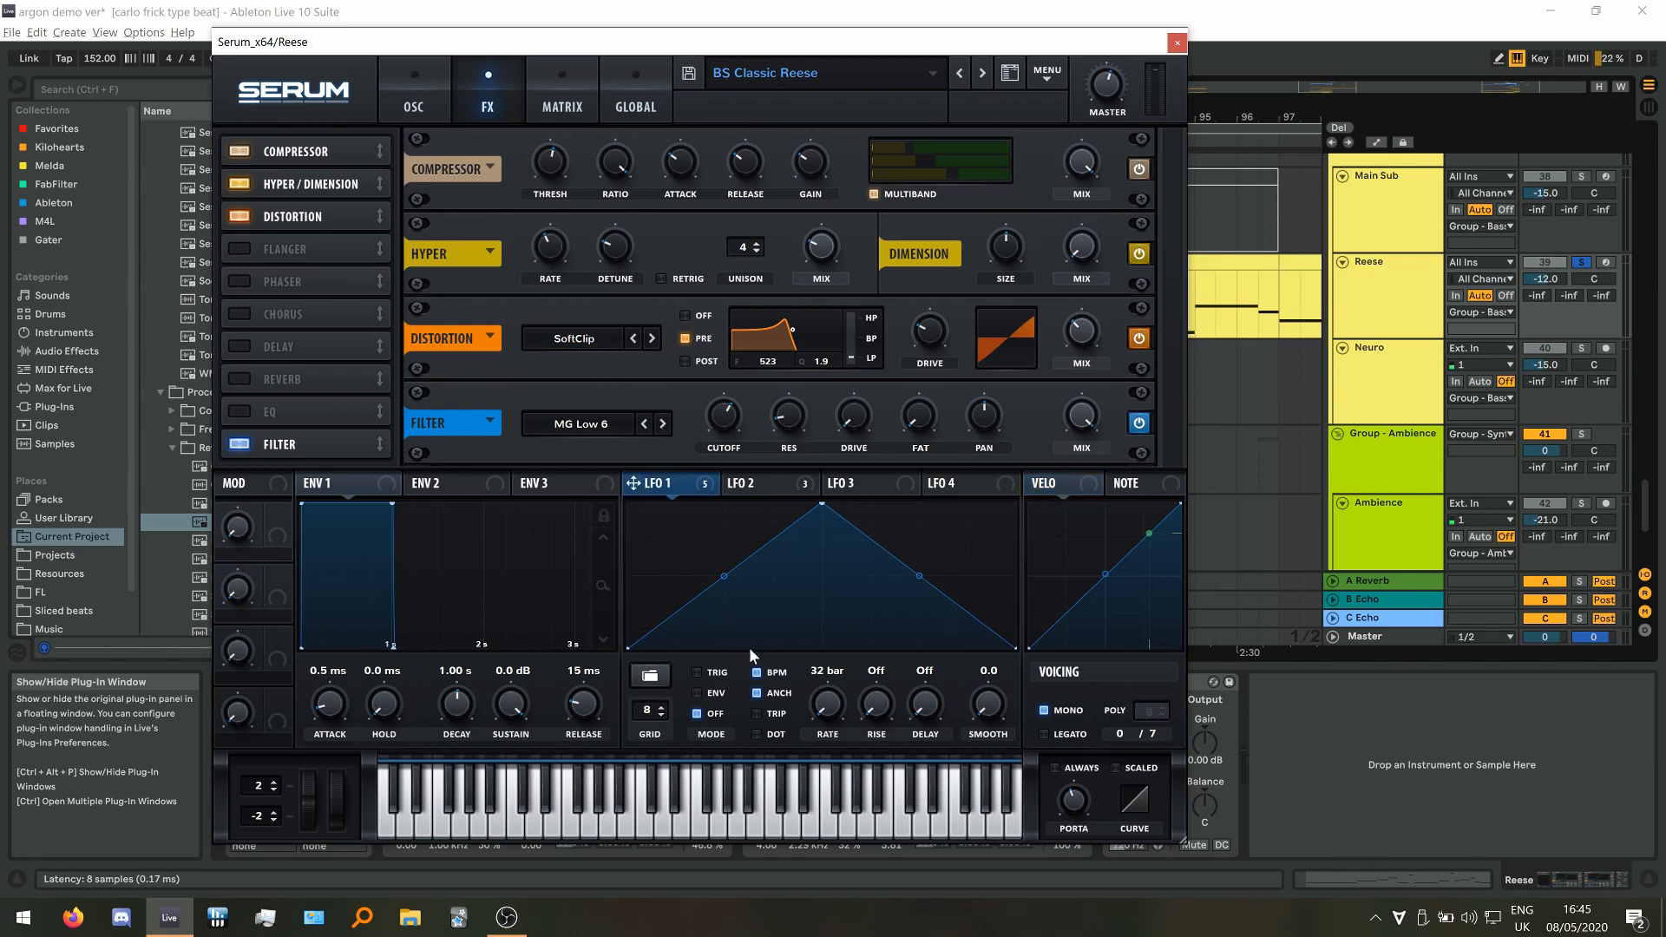
{"action": "left_click", "coordinate": [414, 106]}
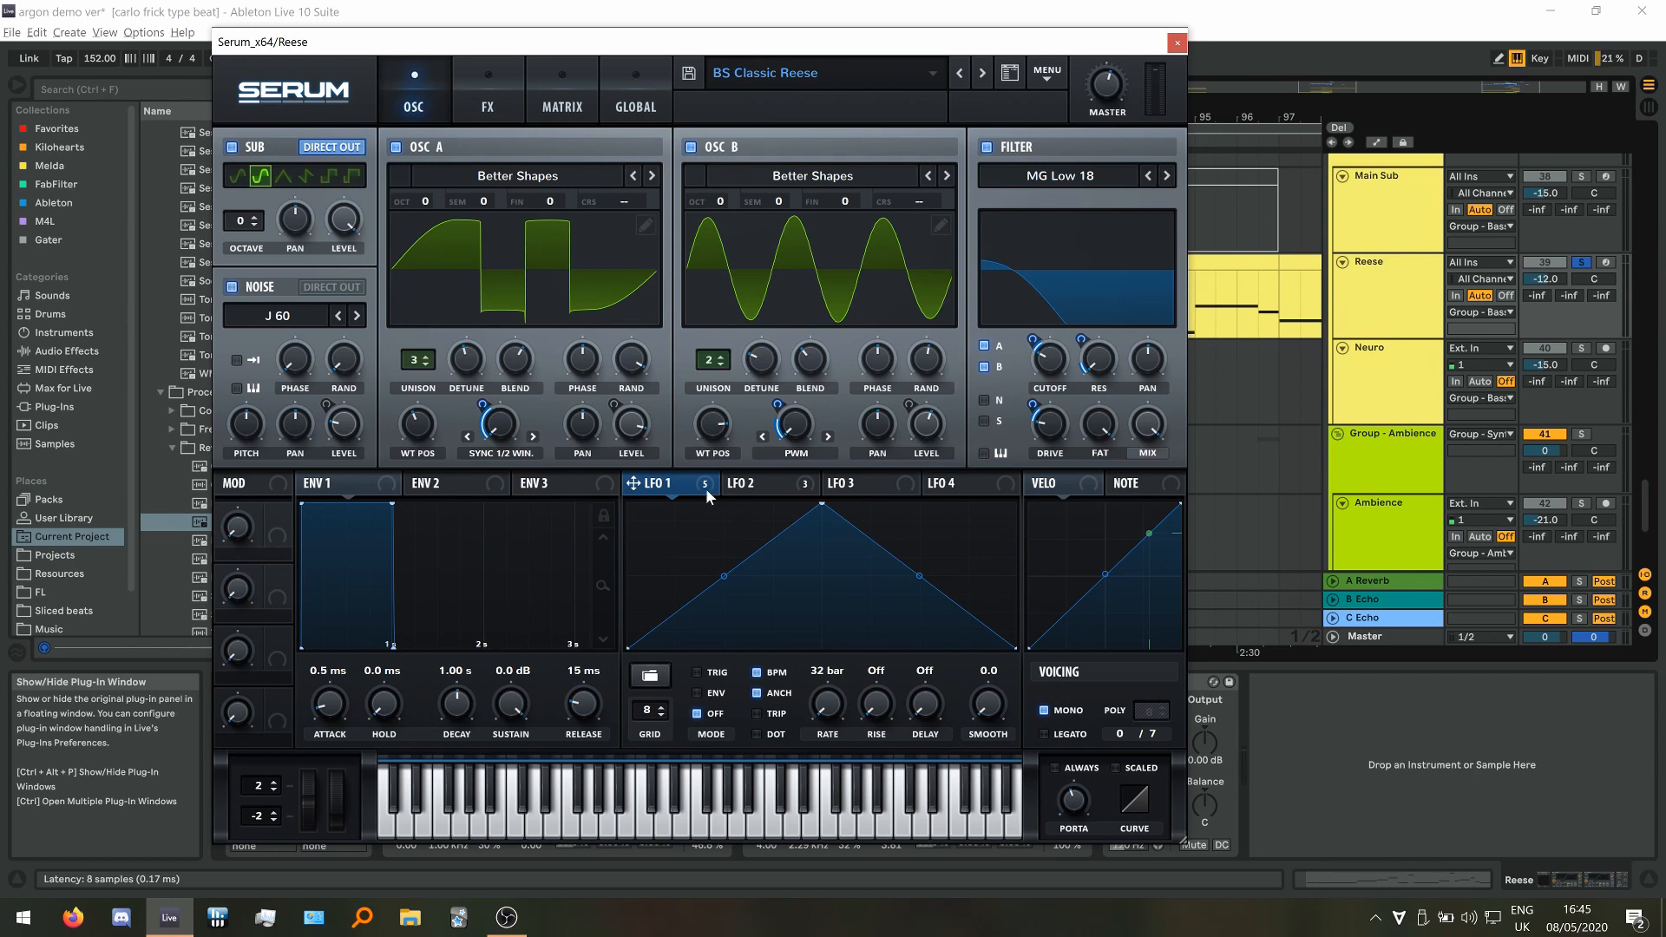
{"action": "left_click", "coordinate": [770, 493]}
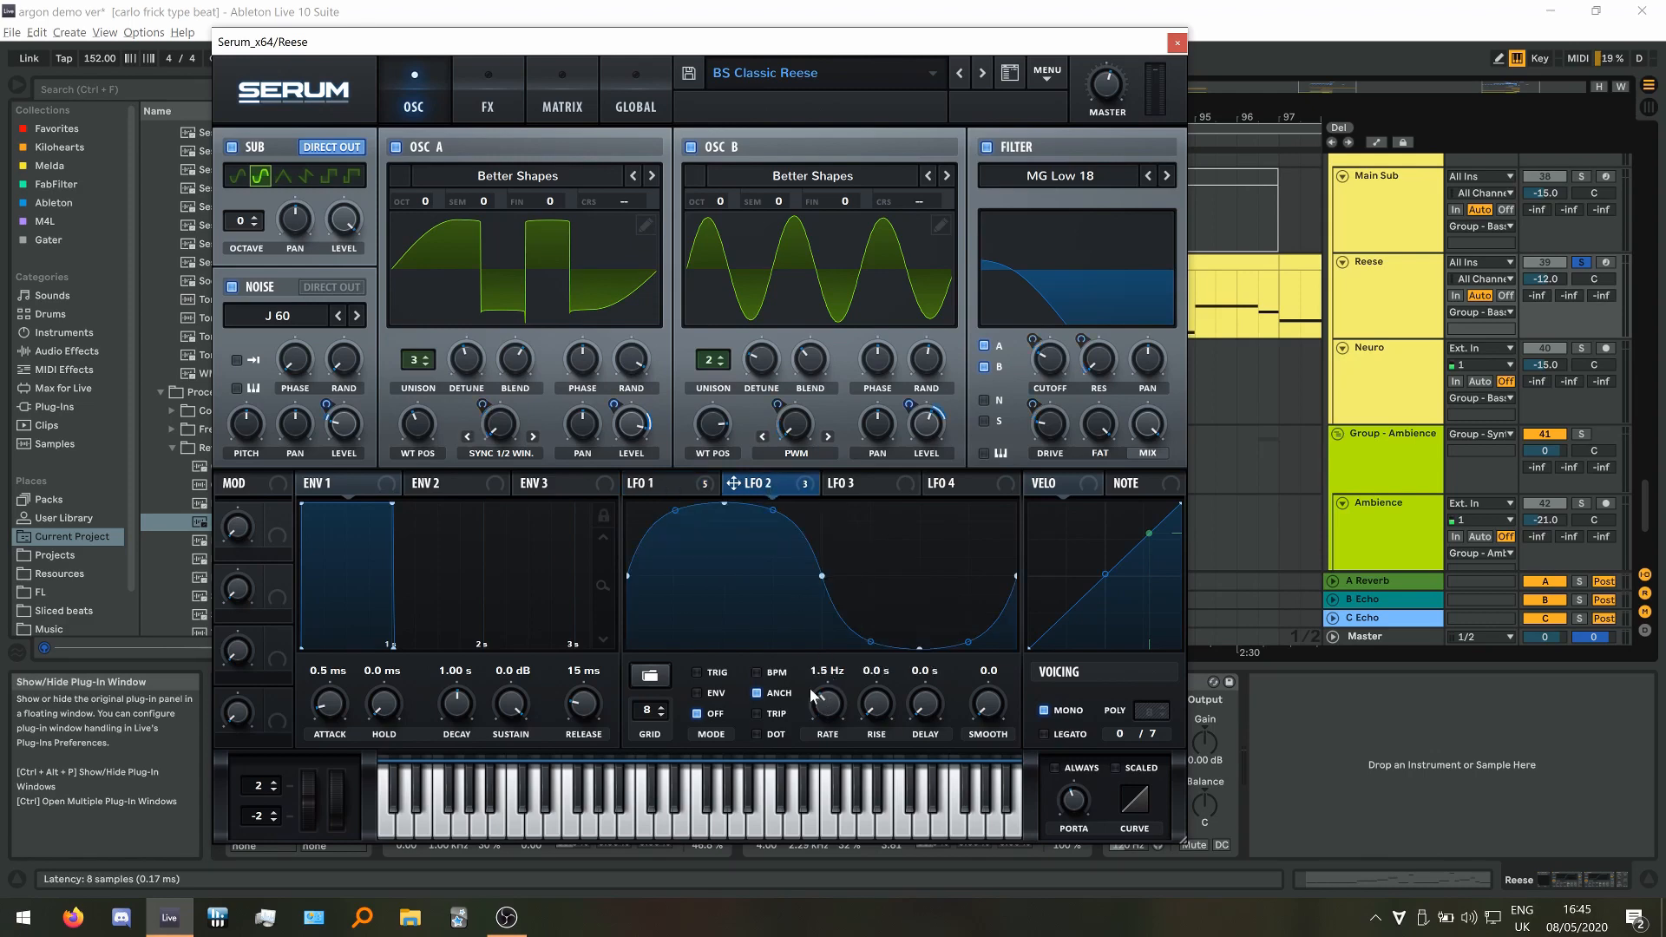
{"action": "left_click", "coordinate": [1176, 42]}
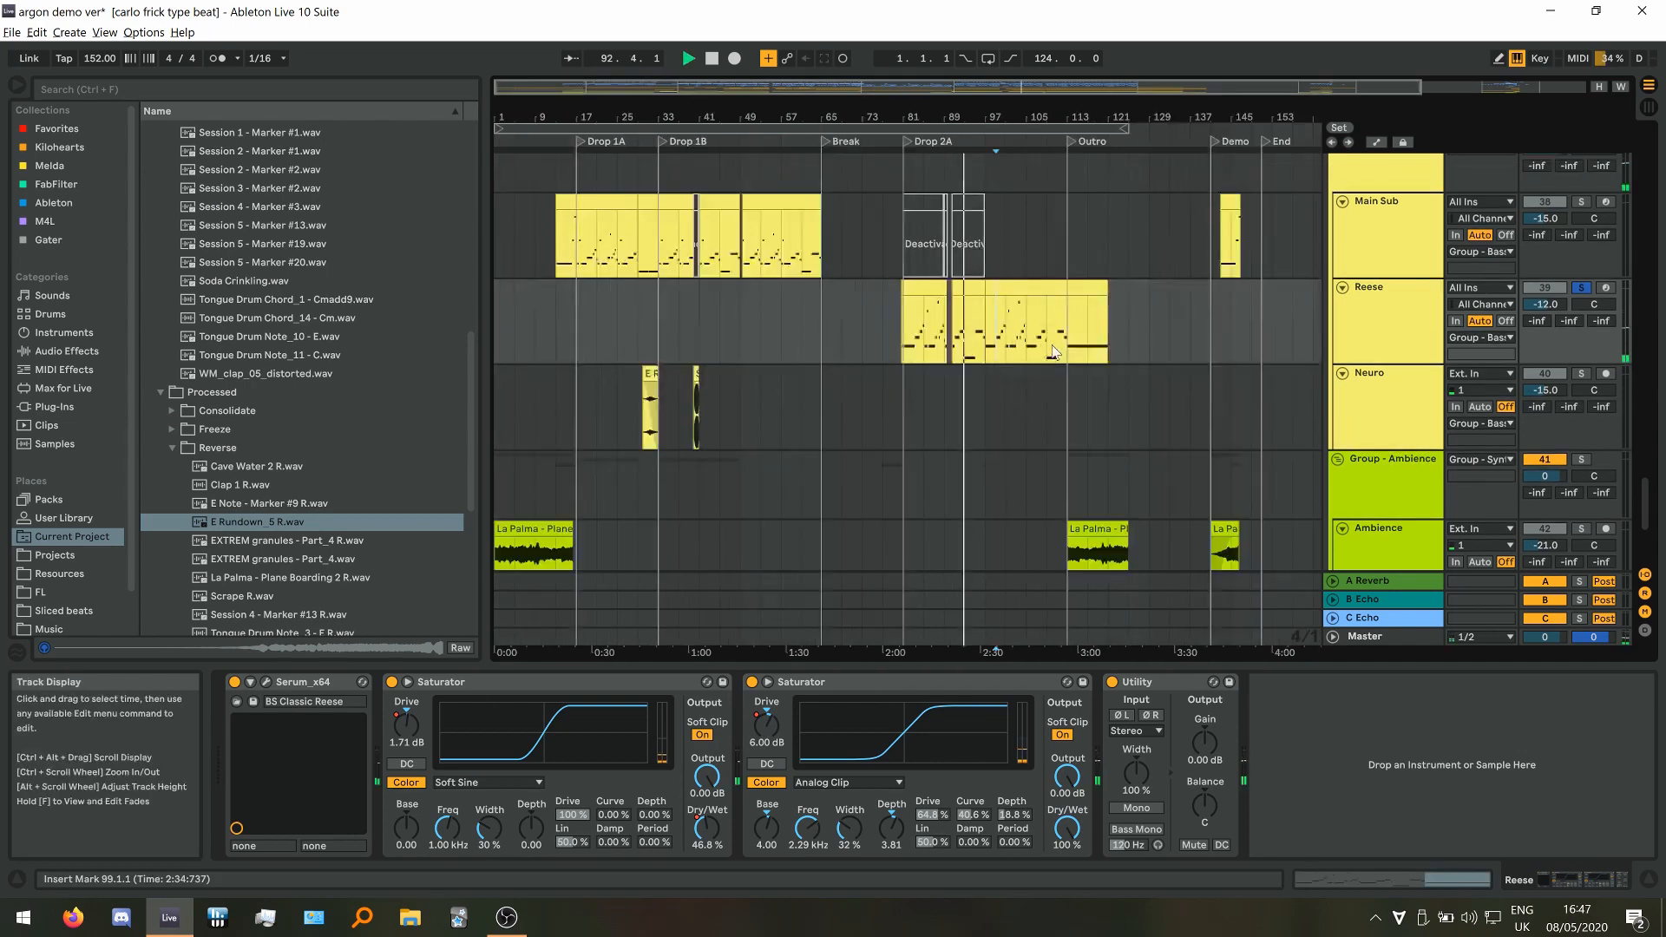
Audition the soloed Reese bassline at bars 107 and 111, and return the insert marker to bar 85
{"action": "left_click", "coordinate": [910, 339]}
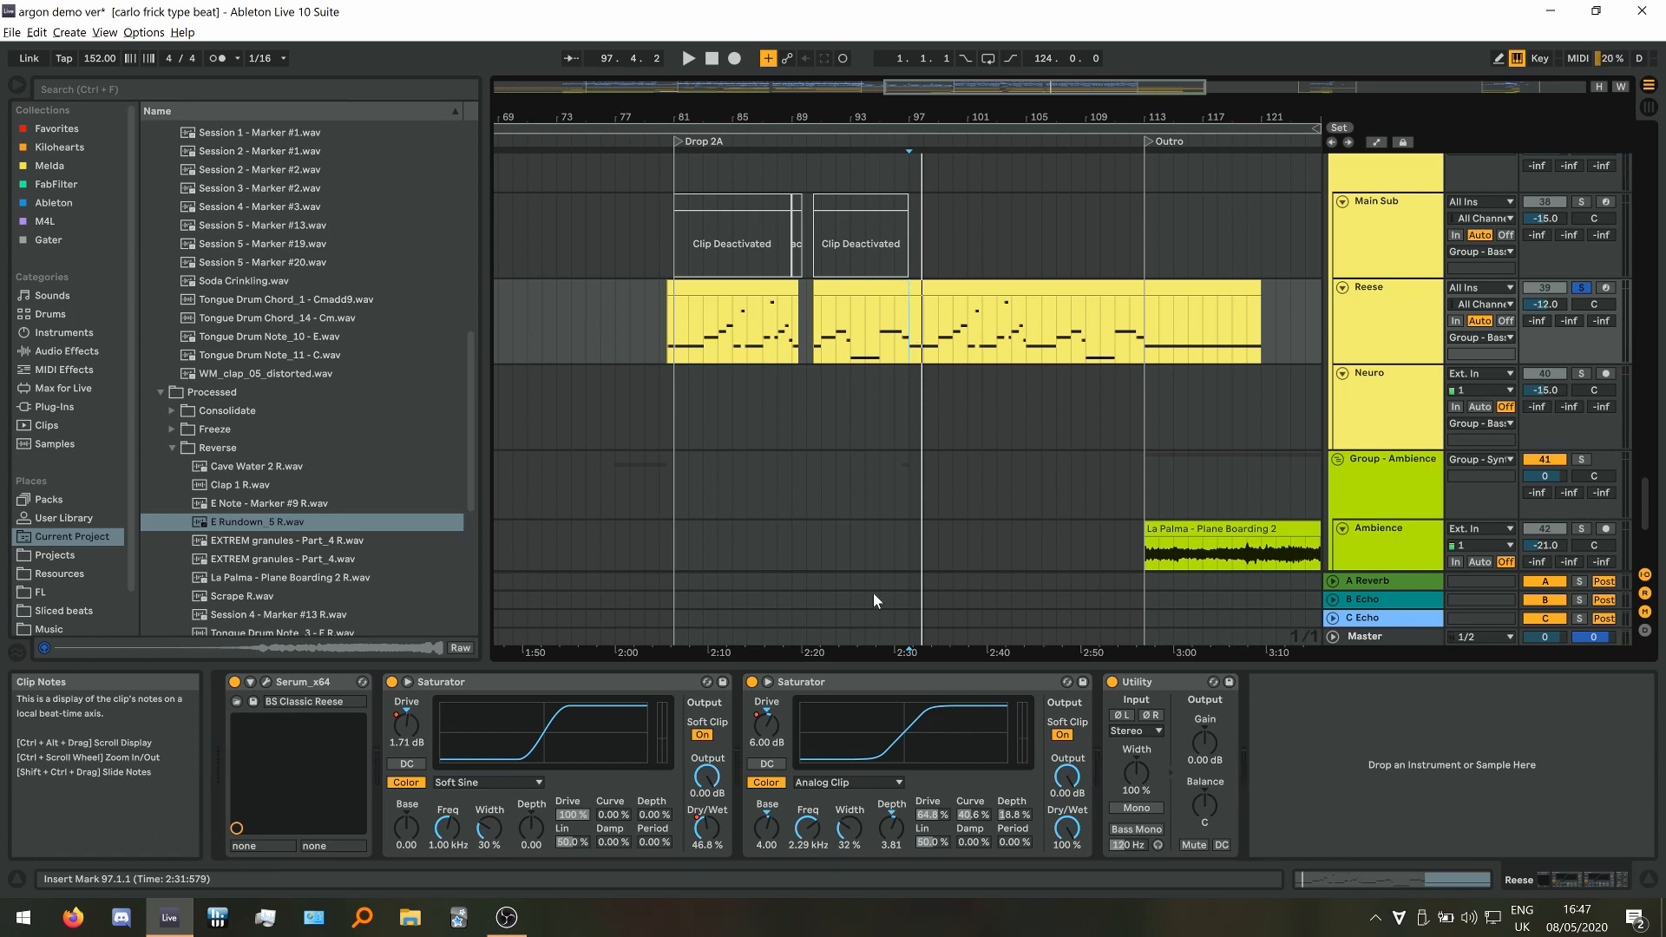
{"action": "left_click", "coordinate": [1051, 323]}
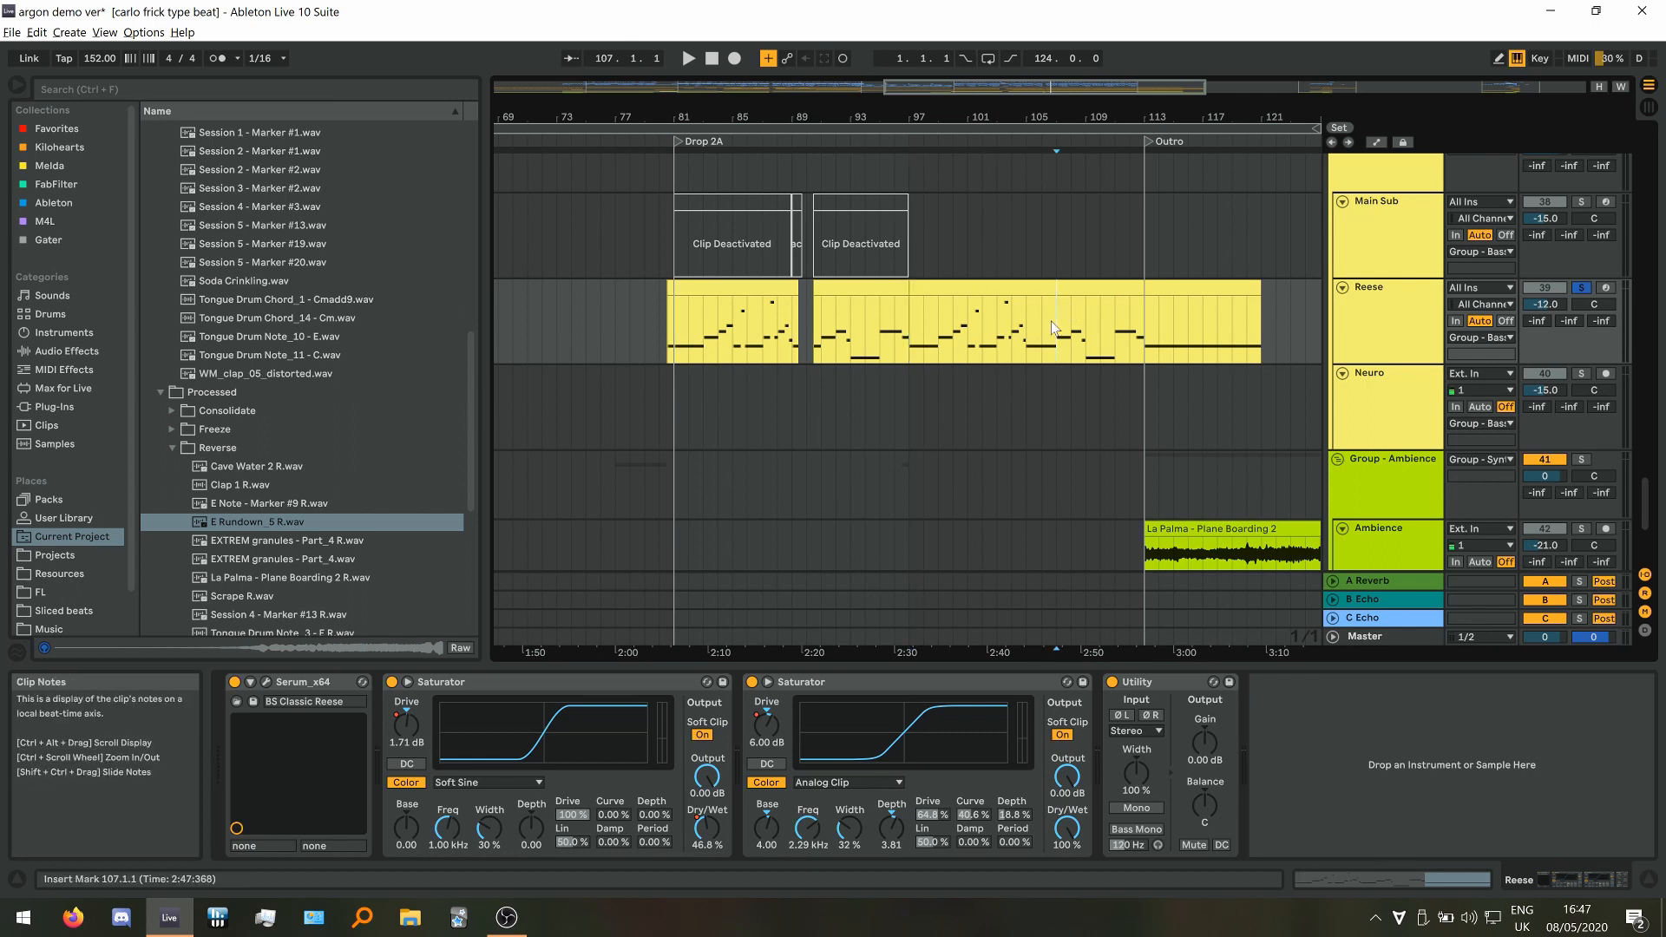
{"action": "key", "text": "space"}
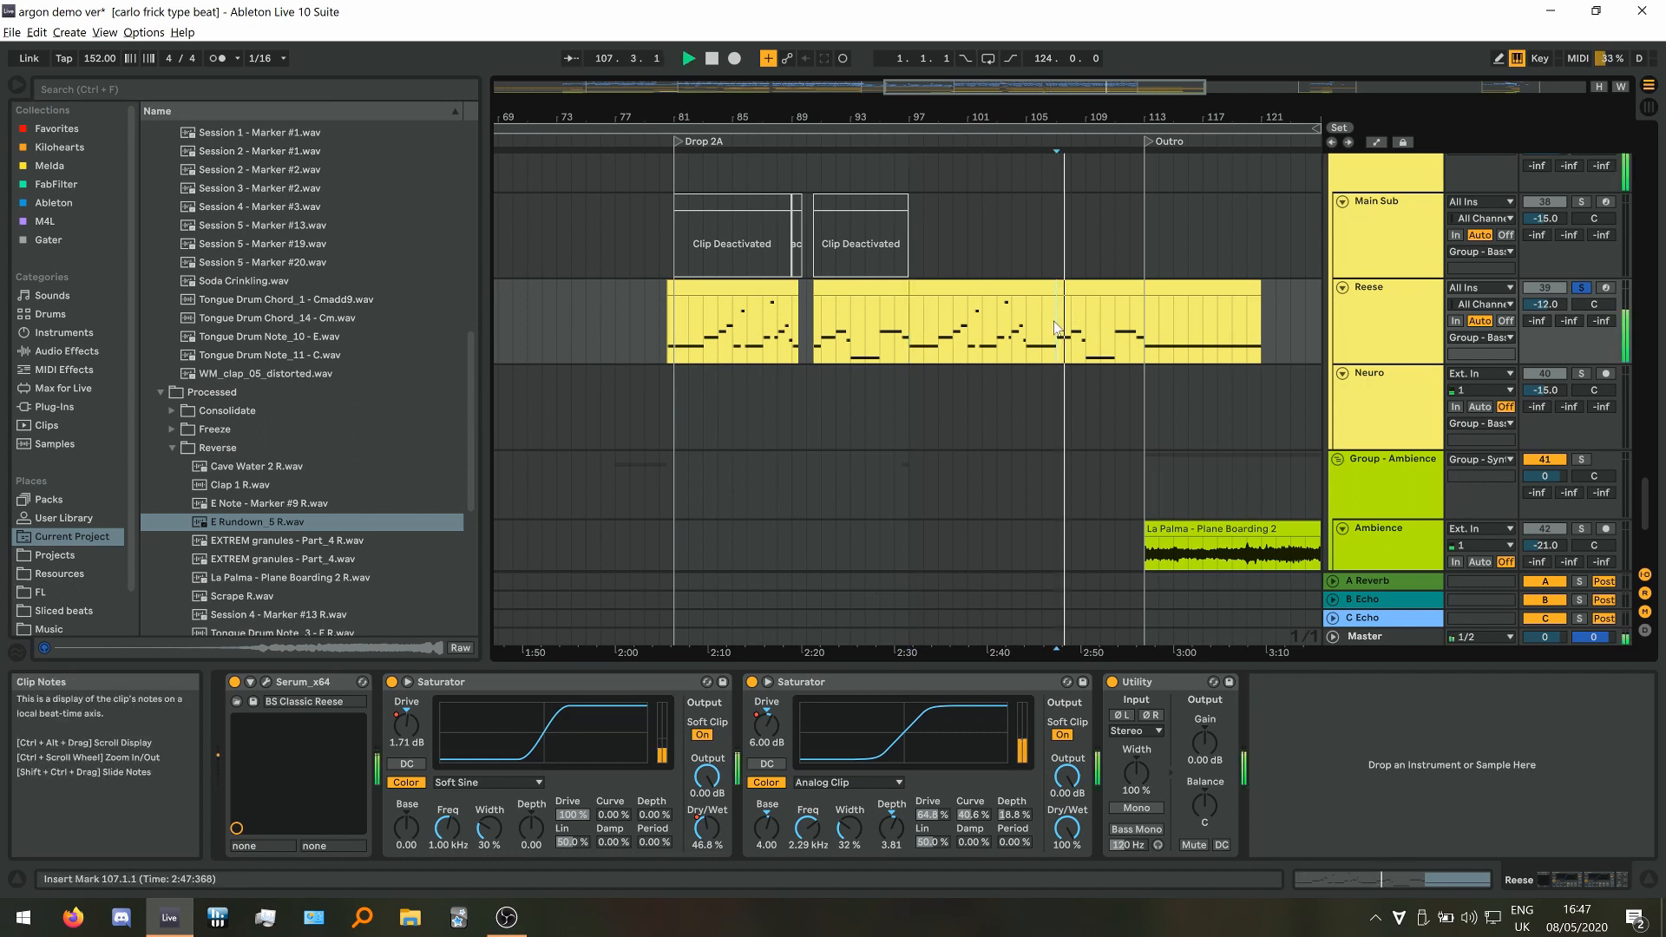
{"action": "left_click", "coordinate": [1111, 338]}
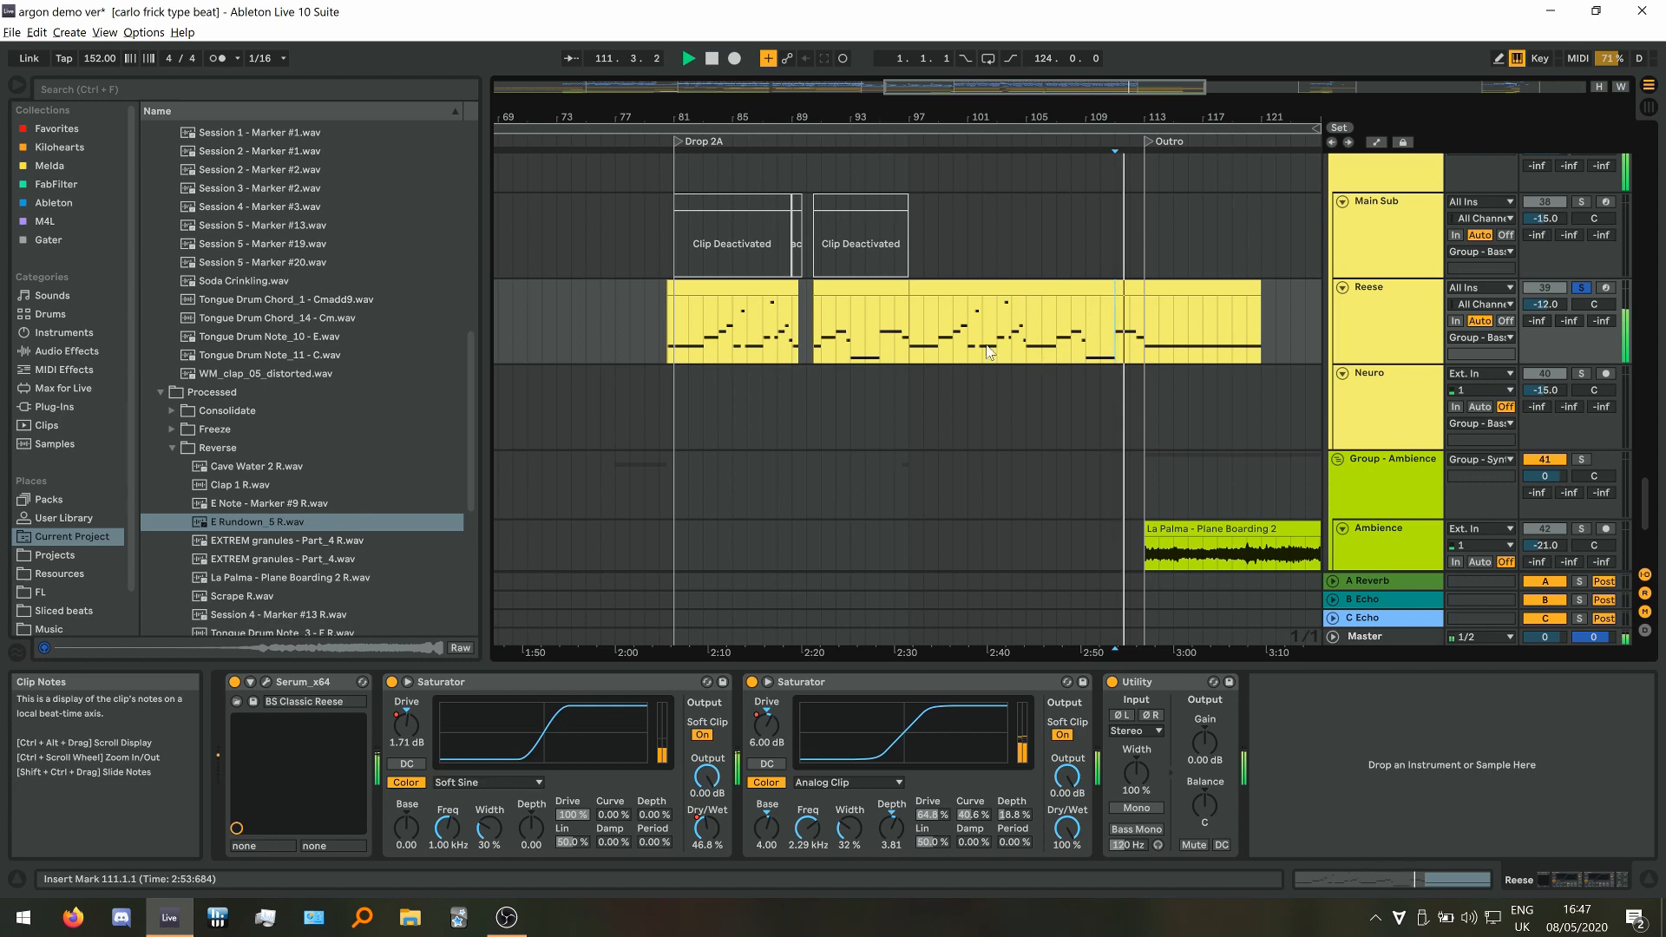
{"action": "left_click", "coordinate": [734, 333]}
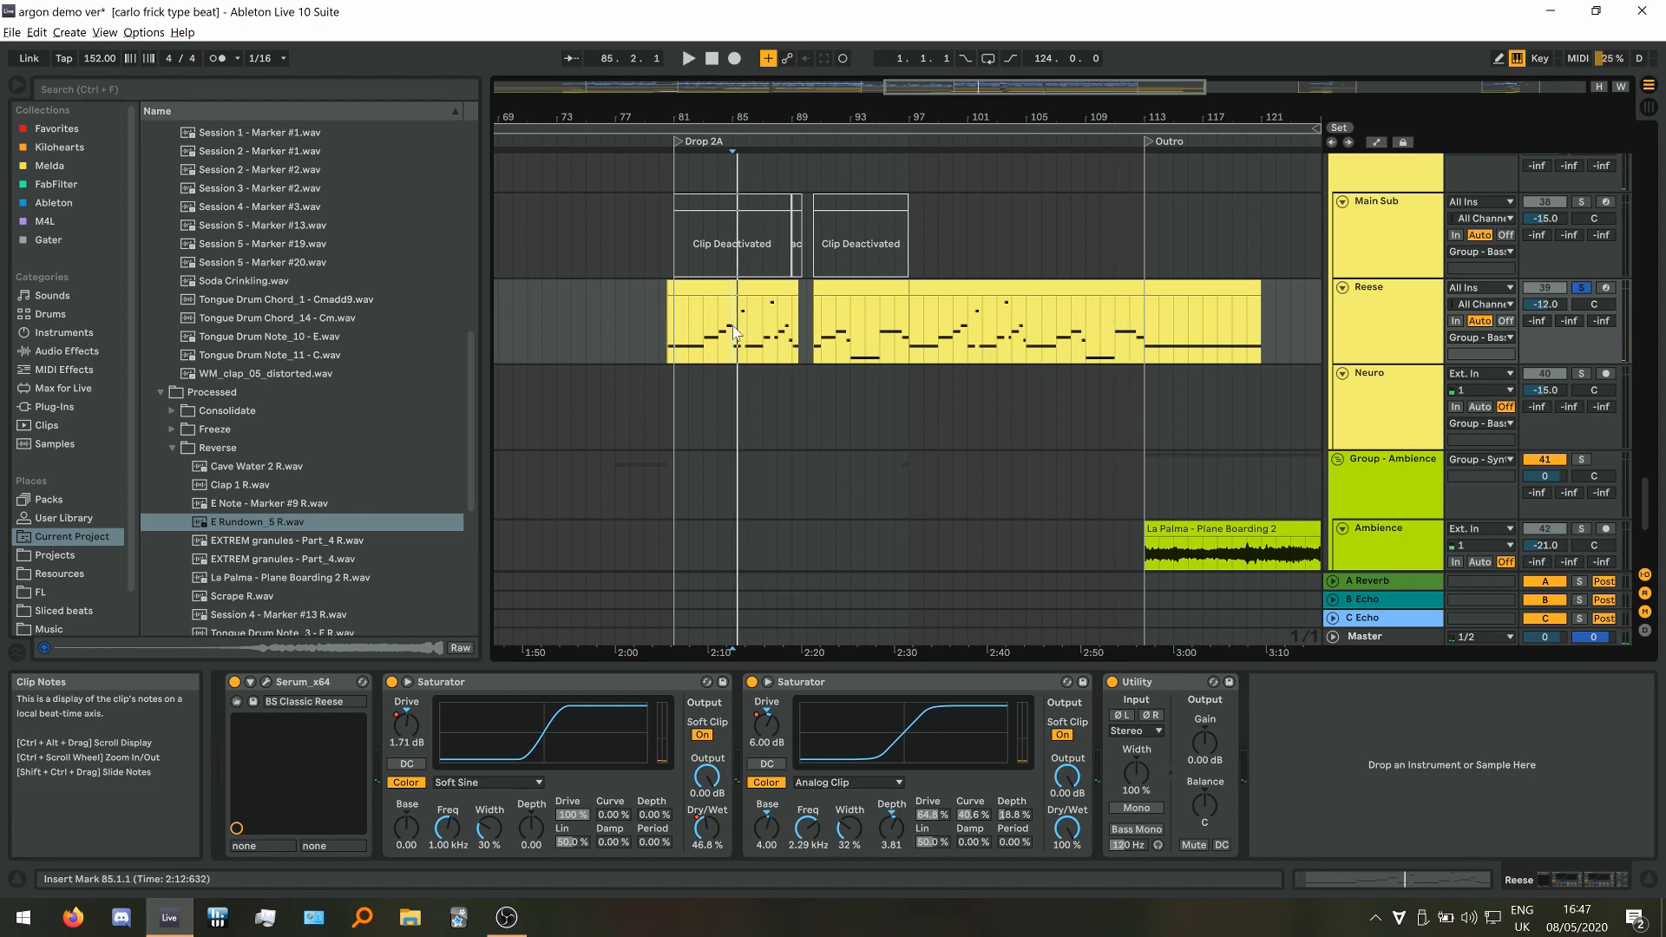
Show the Reese's automation lanes, inspect both Saturator Drive dips between bars 89 and 91, and hide automation again
{"action": "key", "text": "a"}
{"action": "scroll", "coordinate": [794, 277], "scroll_direction": "up", "scroll_amount": 4}
{"action": "left_click", "coordinate": [790, 220]}
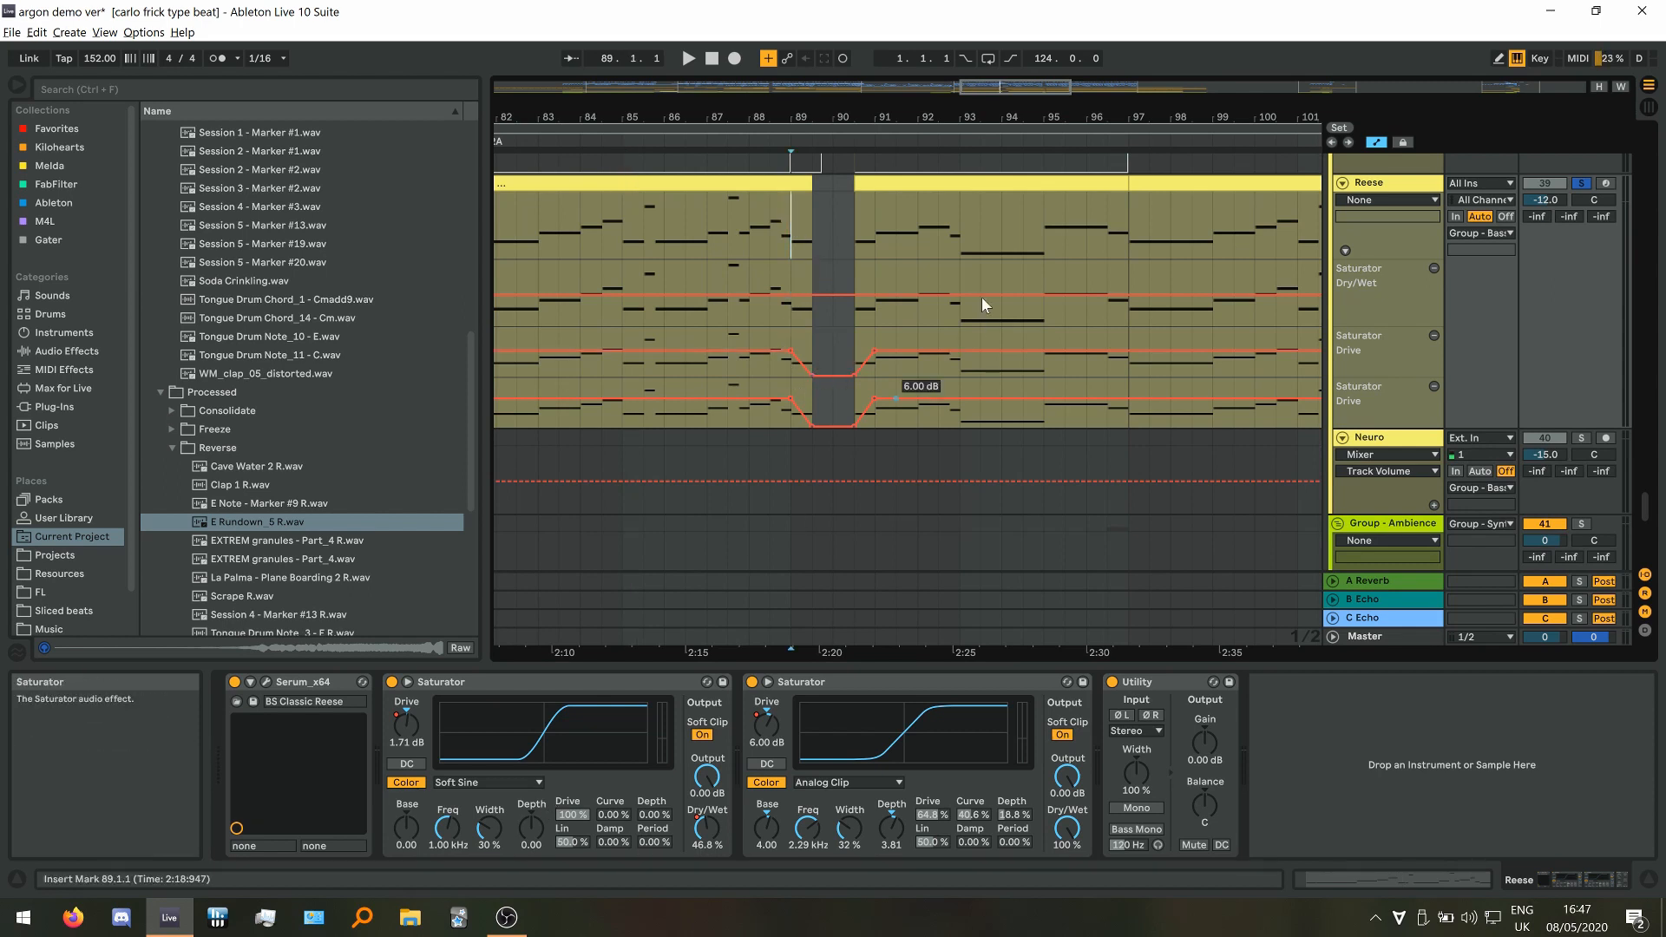
{"action": "left_click", "coordinate": [876, 216]}
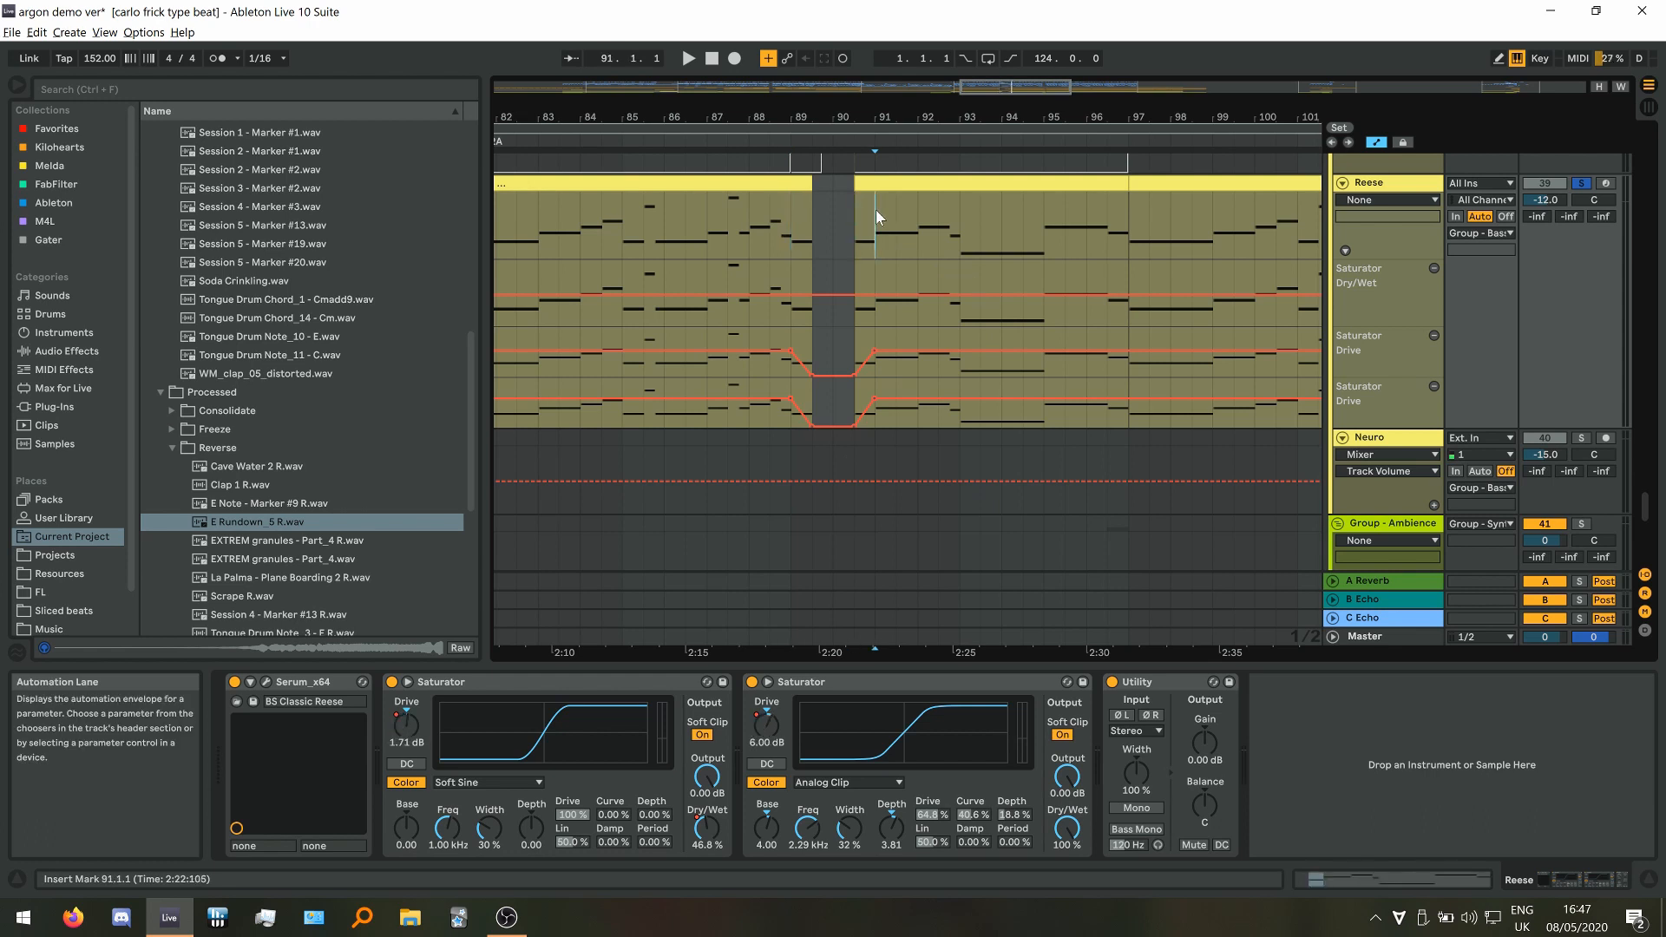
{"action": "left_click", "coordinate": [1377, 141]}
Solo the Train track in the Ambience group to isolate its short clip just before bar 97
{"action": "scroll", "coordinate": [795, 318], "scroll_direction": "down", "scroll_amount": 3}
{"action": "scroll", "coordinate": [946, 317], "scroll_direction": "down", "scroll_amount": 3}
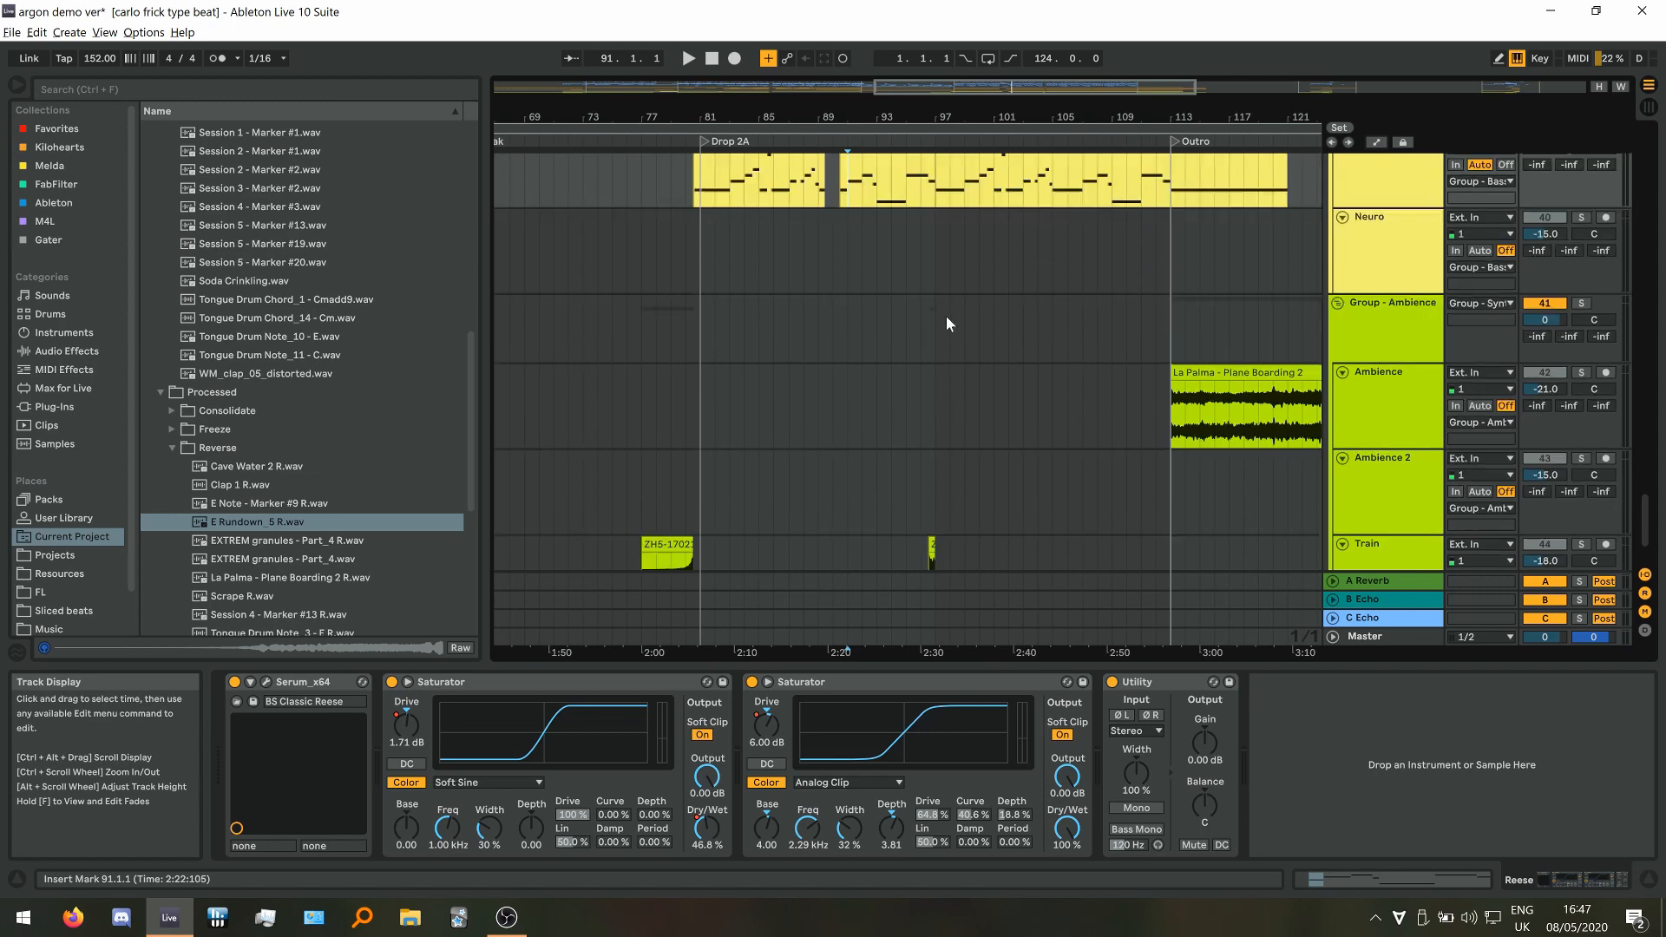
{"action": "scroll", "coordinate": [934, 453], "scroll_direction": "up", "scroll_amount": 5}
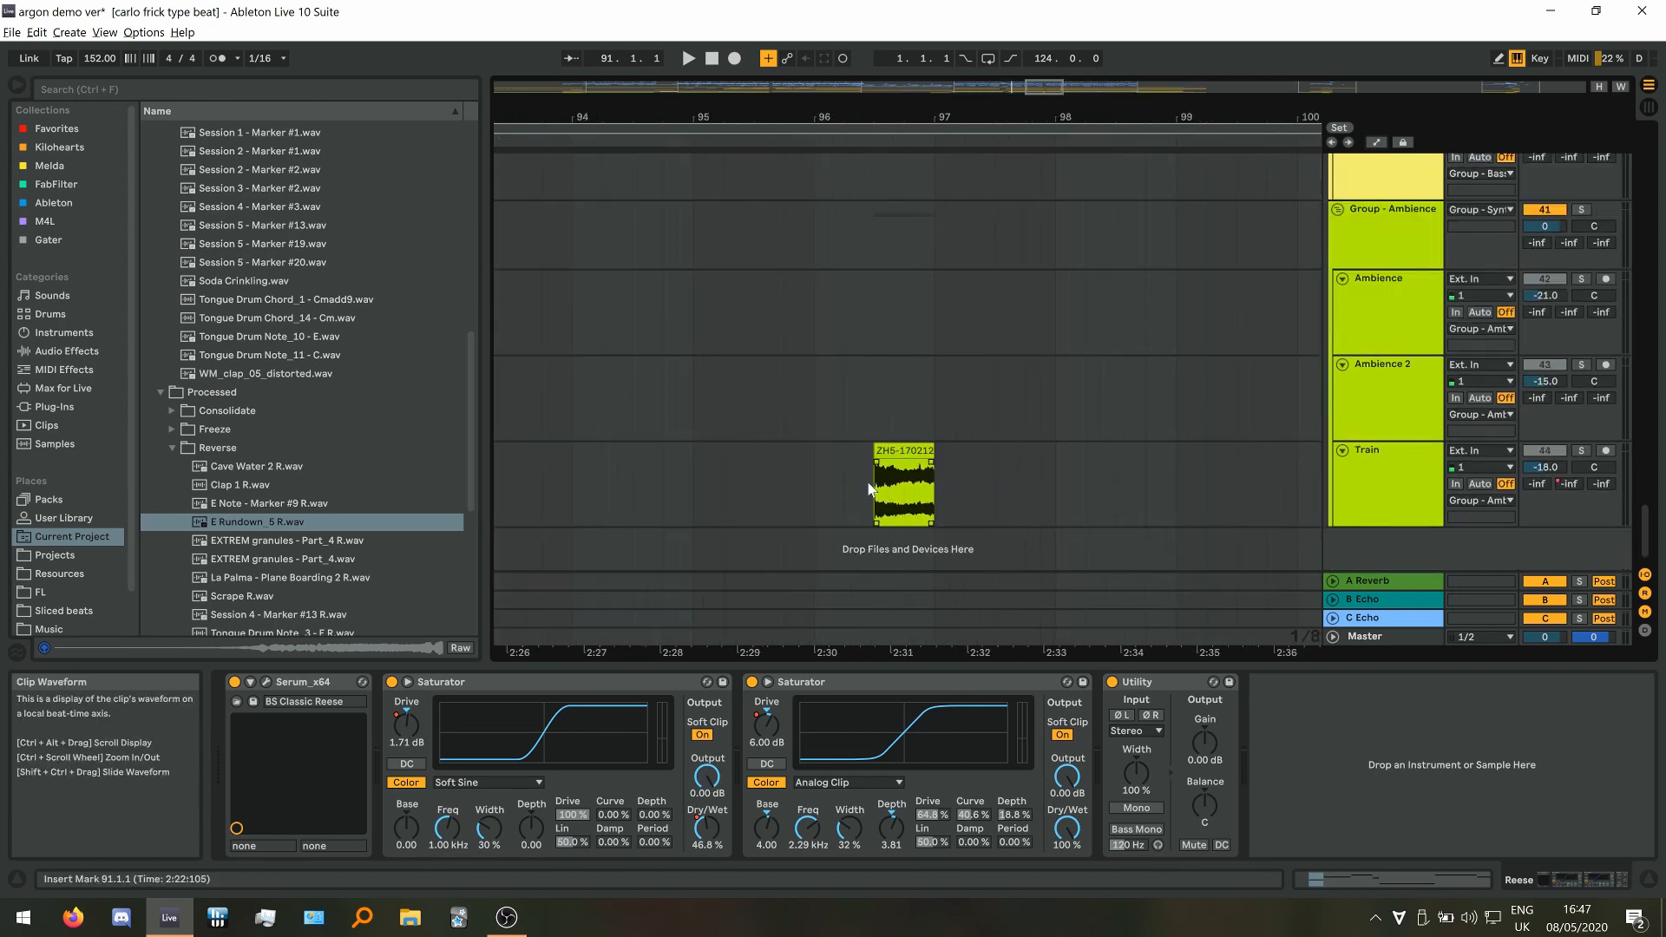
{"action": "left_click", "coordinate": [1582, 451]}
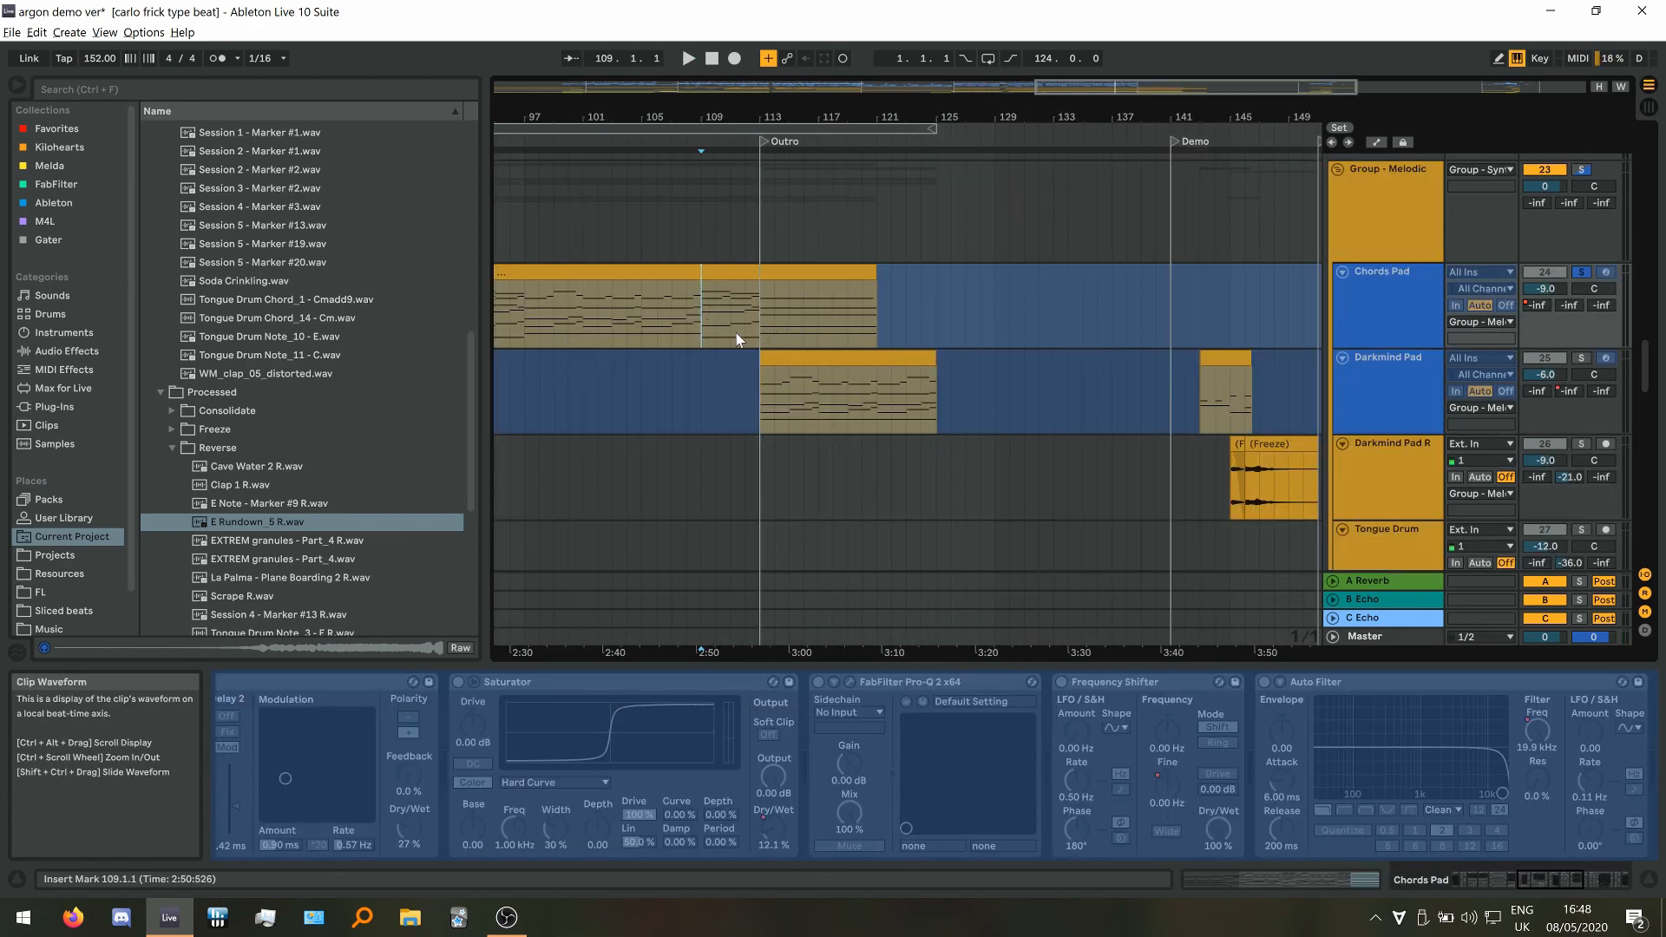
Play the soloed Chords Pad from bar 109 through its filter automation into the Outro
{"action": "key", "text": "space"}
{"action": "scroll", "coordinate": [727, 330], "scroll_direction": "up", "scroll_amount": 3}
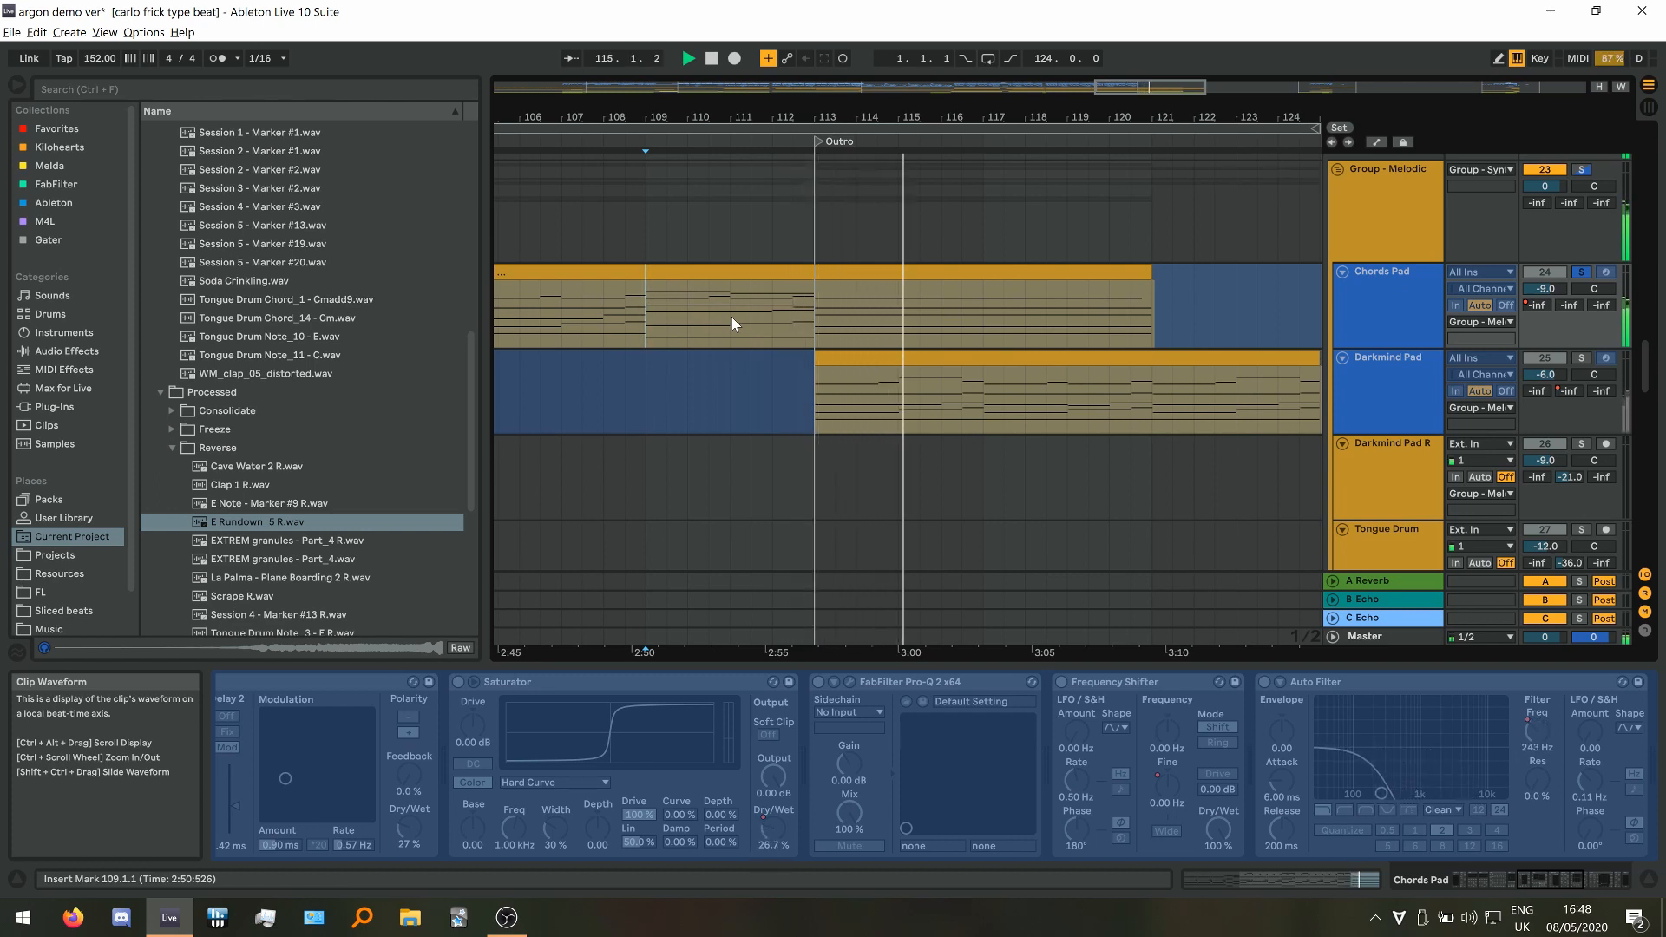
{"action": "scroll", "coordinate": [709, 326], "scroll_direction": "down", "scroll_amount": 3}
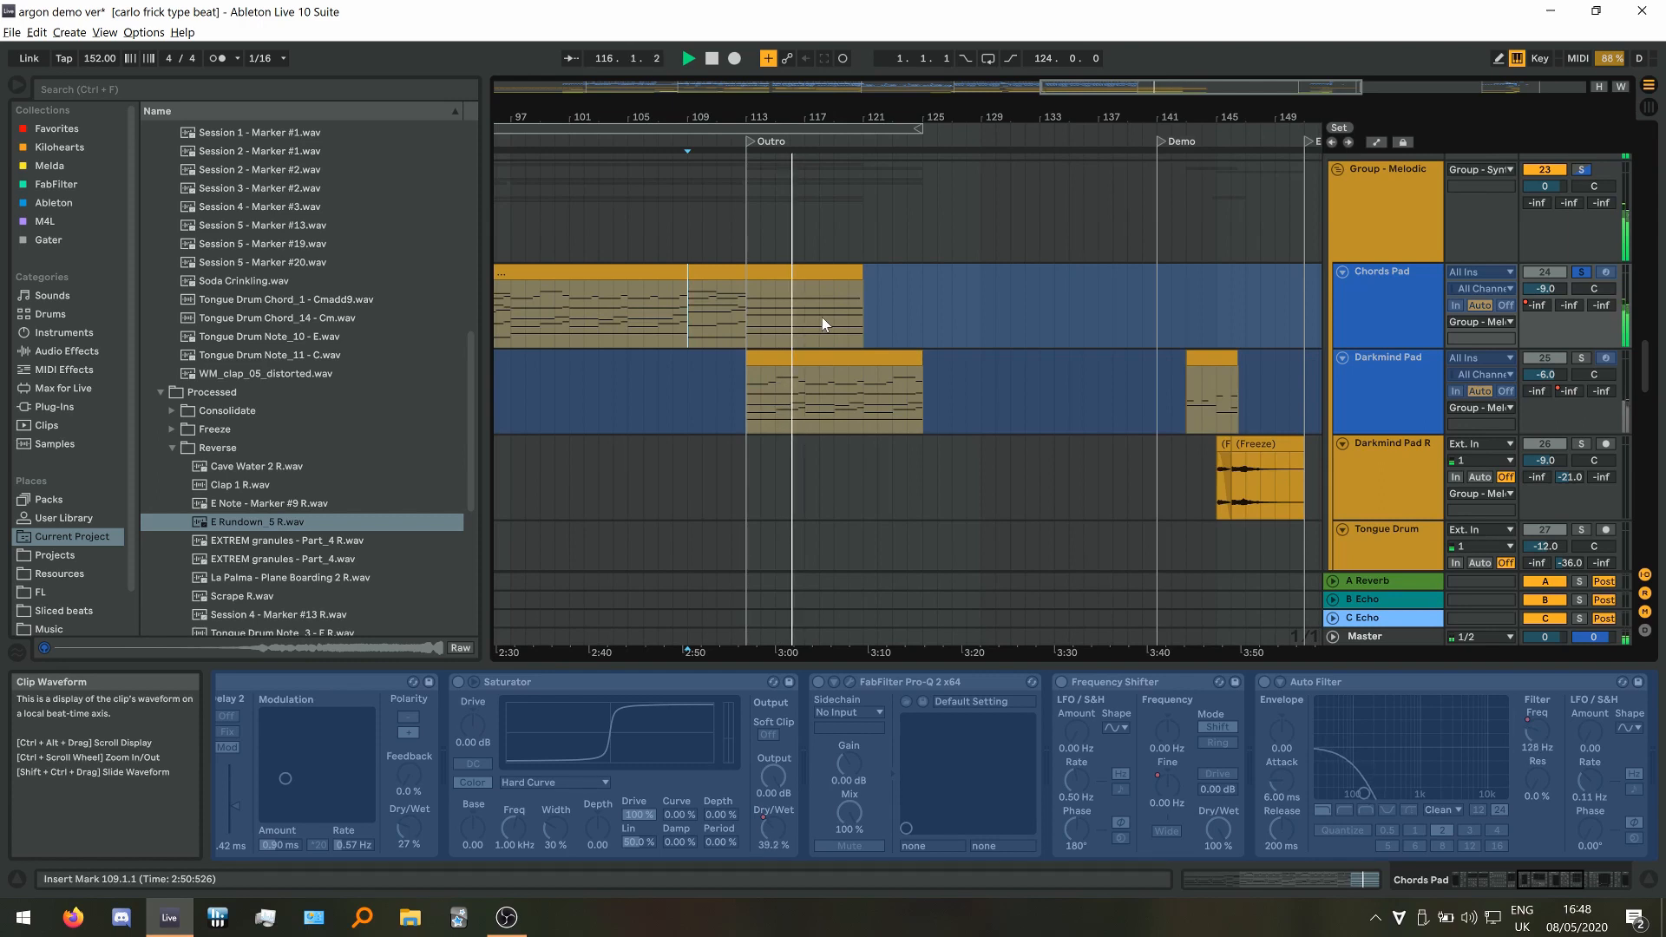
{"action": "scroll", "coordinate": [791, 363], "scroll_direction": "up", "scroll_amount": 3}
{"action": "key", "text": "space"}
Solo the Darkmind Pad and play its clip from the start of the Outro at bar 113
{"action": "left_click", "coordinate": [662, 387]}
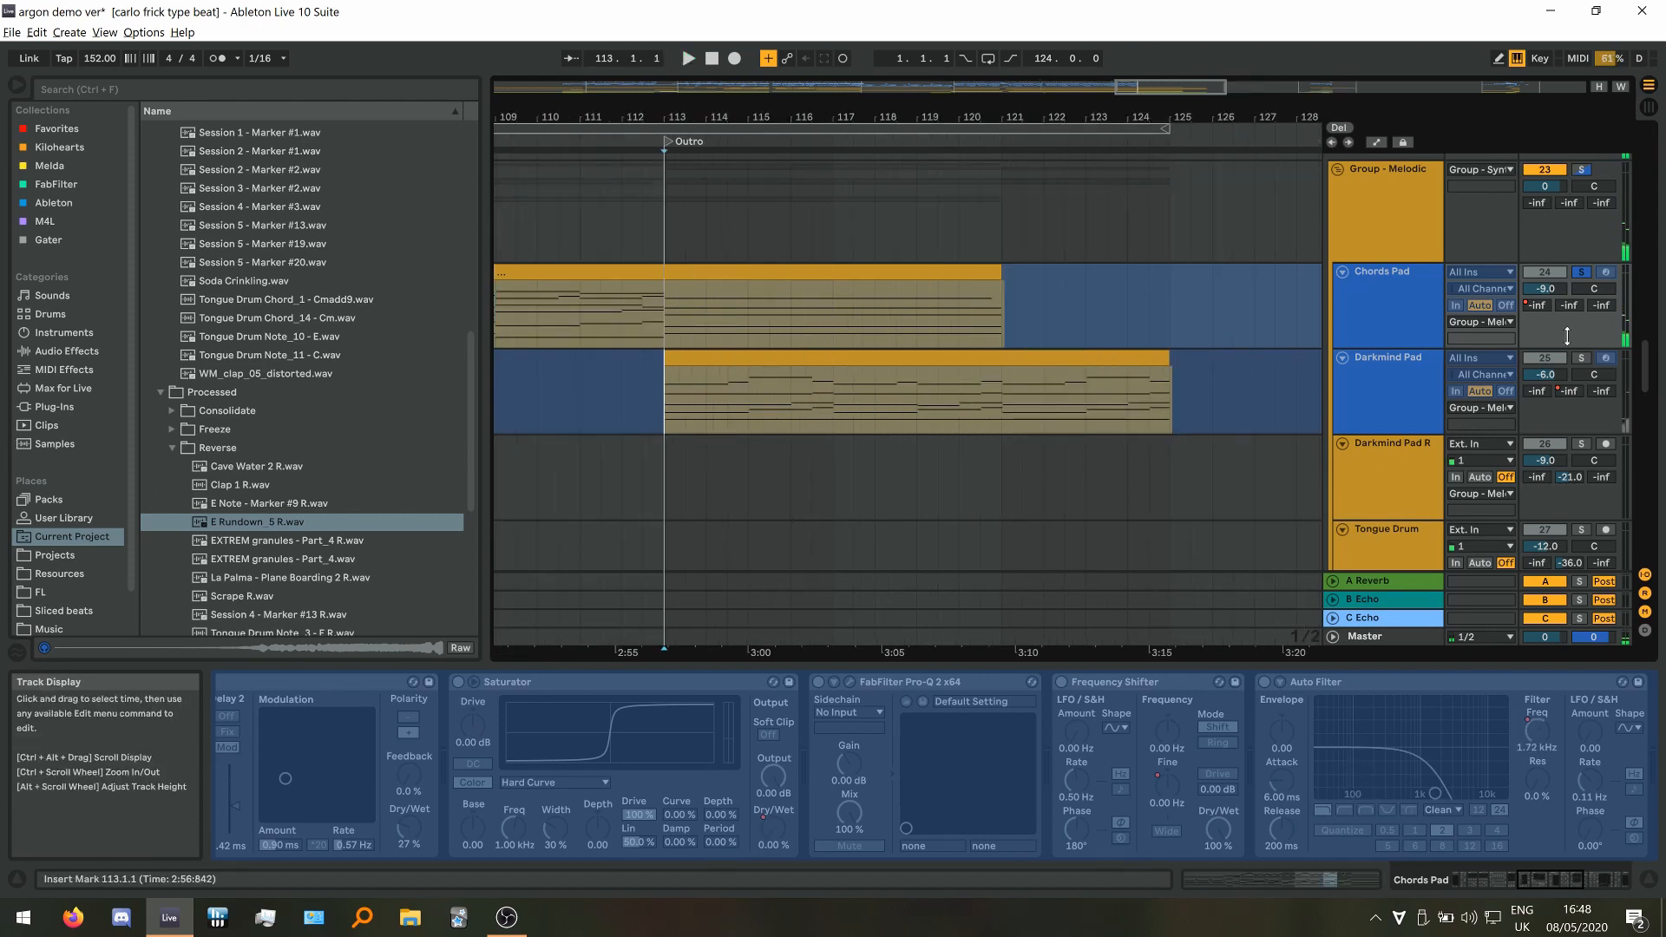
{"action": "scroll", "coordinate": [939, 412], "scroll_direction": "down", "scroll_amount": 3}
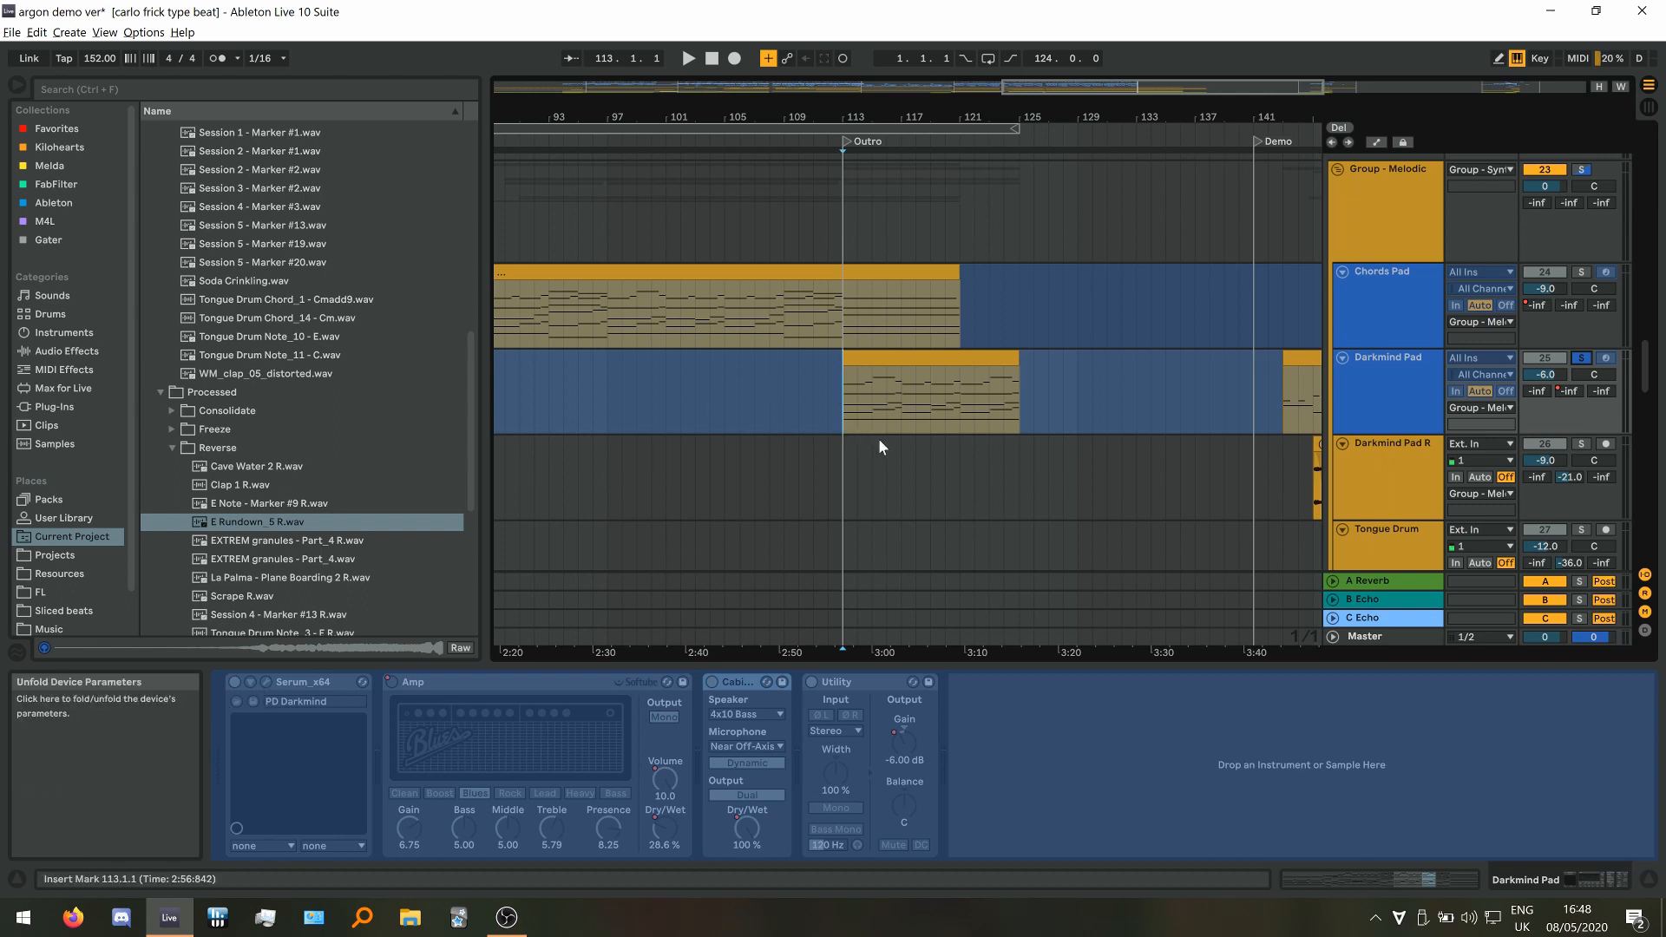
{"action": "scroll", "coordinate": [876, 441], "scroll_direction": "up", "scroll_amount": 3}
{"action": "scroll", "coordinate": [705, 427], "scroll_direction": "down", "scroll_amount": 3}
{"action": "key", "text": "space"}
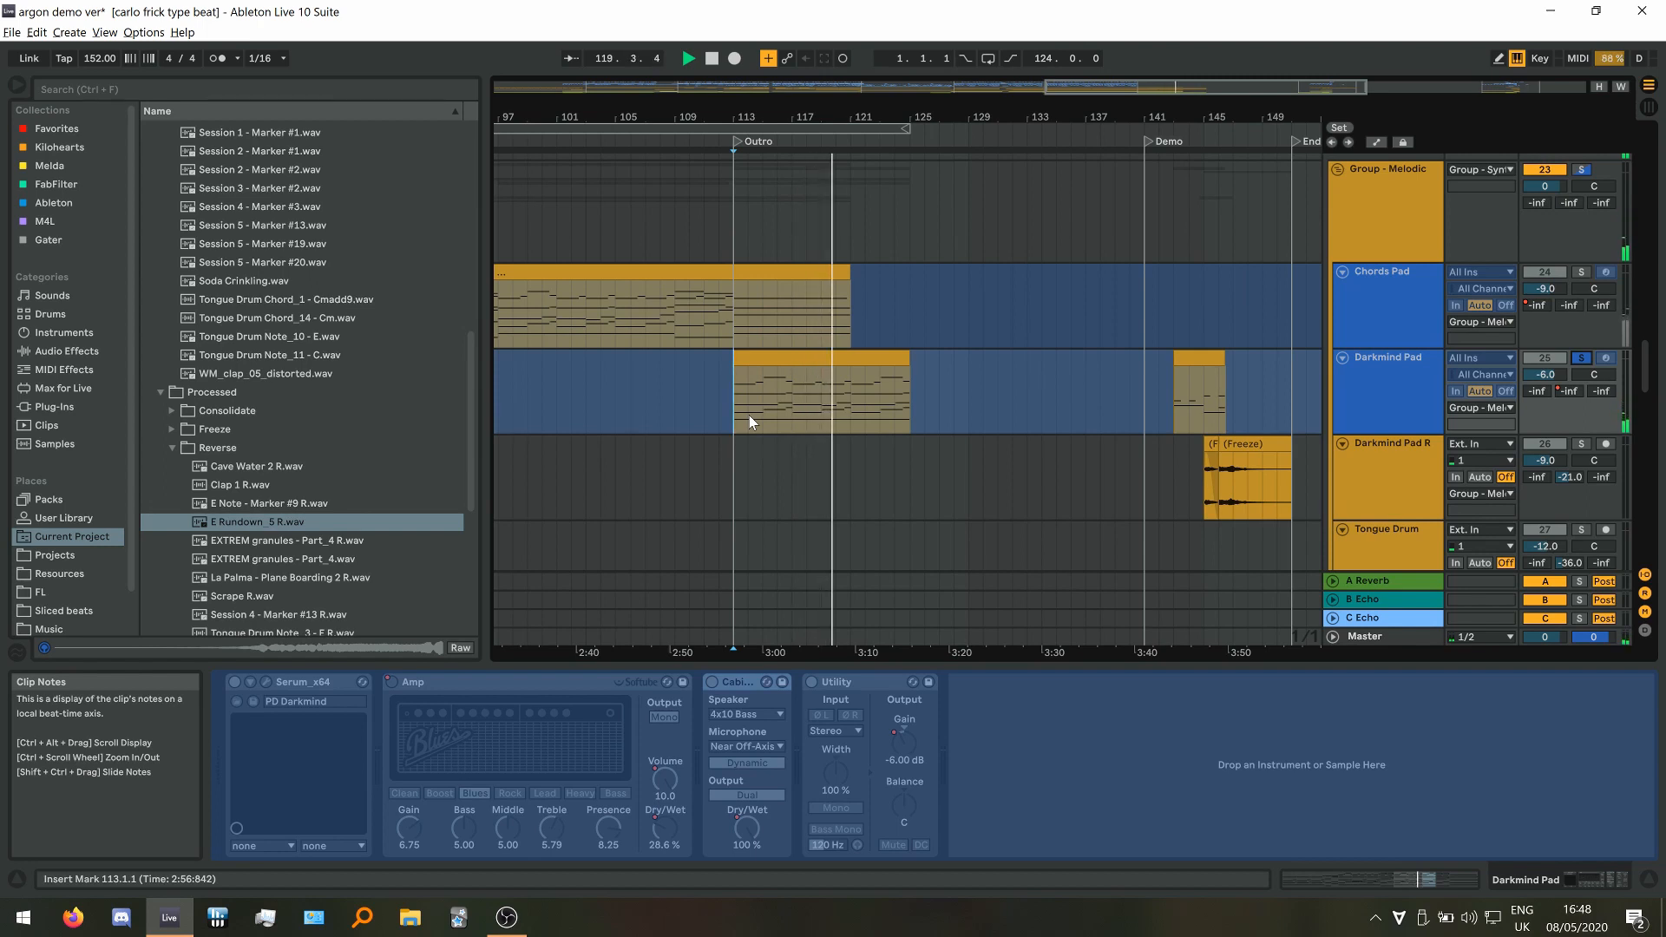
{"action": "key", "text": "space"}
Solo the Tongue Drum Background group and play its panned 144 BPM loops from bar 109 towards the Outro
{"action": "left_click_drag", "start_coordinate": [952, 410], "coordinate": [1079, 420]}
{"action": "left_click_drag", "start_coordinate": [711, 351], "coordinate": [785, 311]}
{"action": "left_click_drag", "start_coordinate": [1058, 379], "coordinate": [1272, 412]}
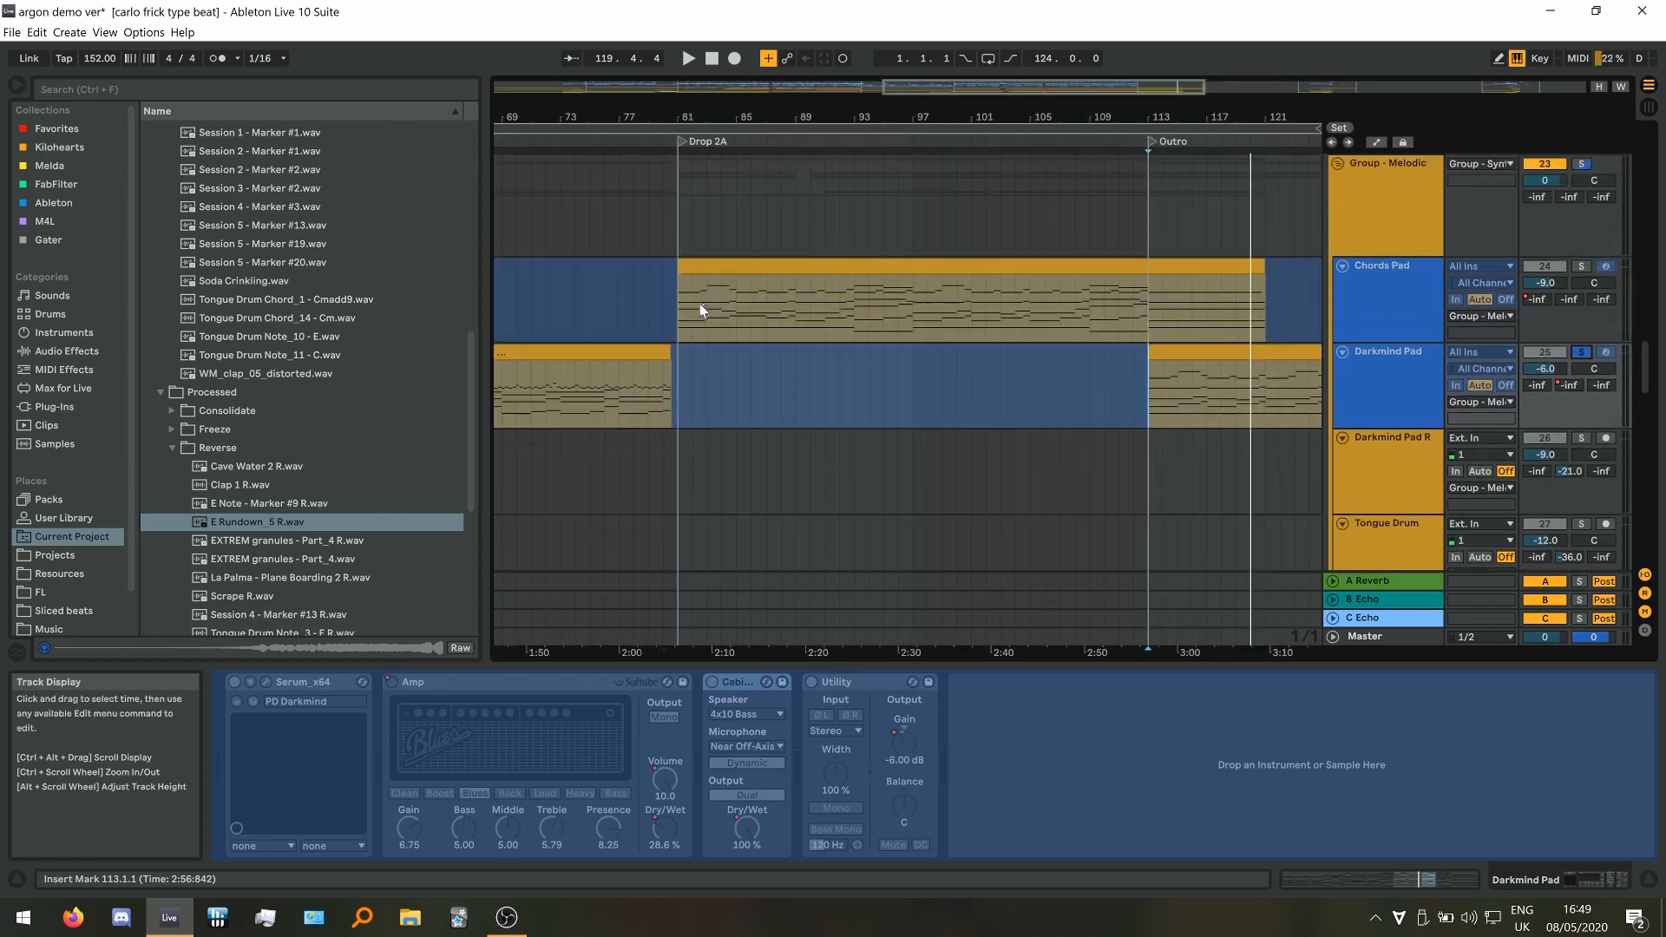
{"action": "mouse_move", "coordinate": [1121, 380]}
{"action": "left_mouse_down"}
{"action": "mouse_move", "coordinate": [697, 309]}
{"action": "mouse_move", "coordinate": [1026, 336]}
{"action": "left_mouse_up"}
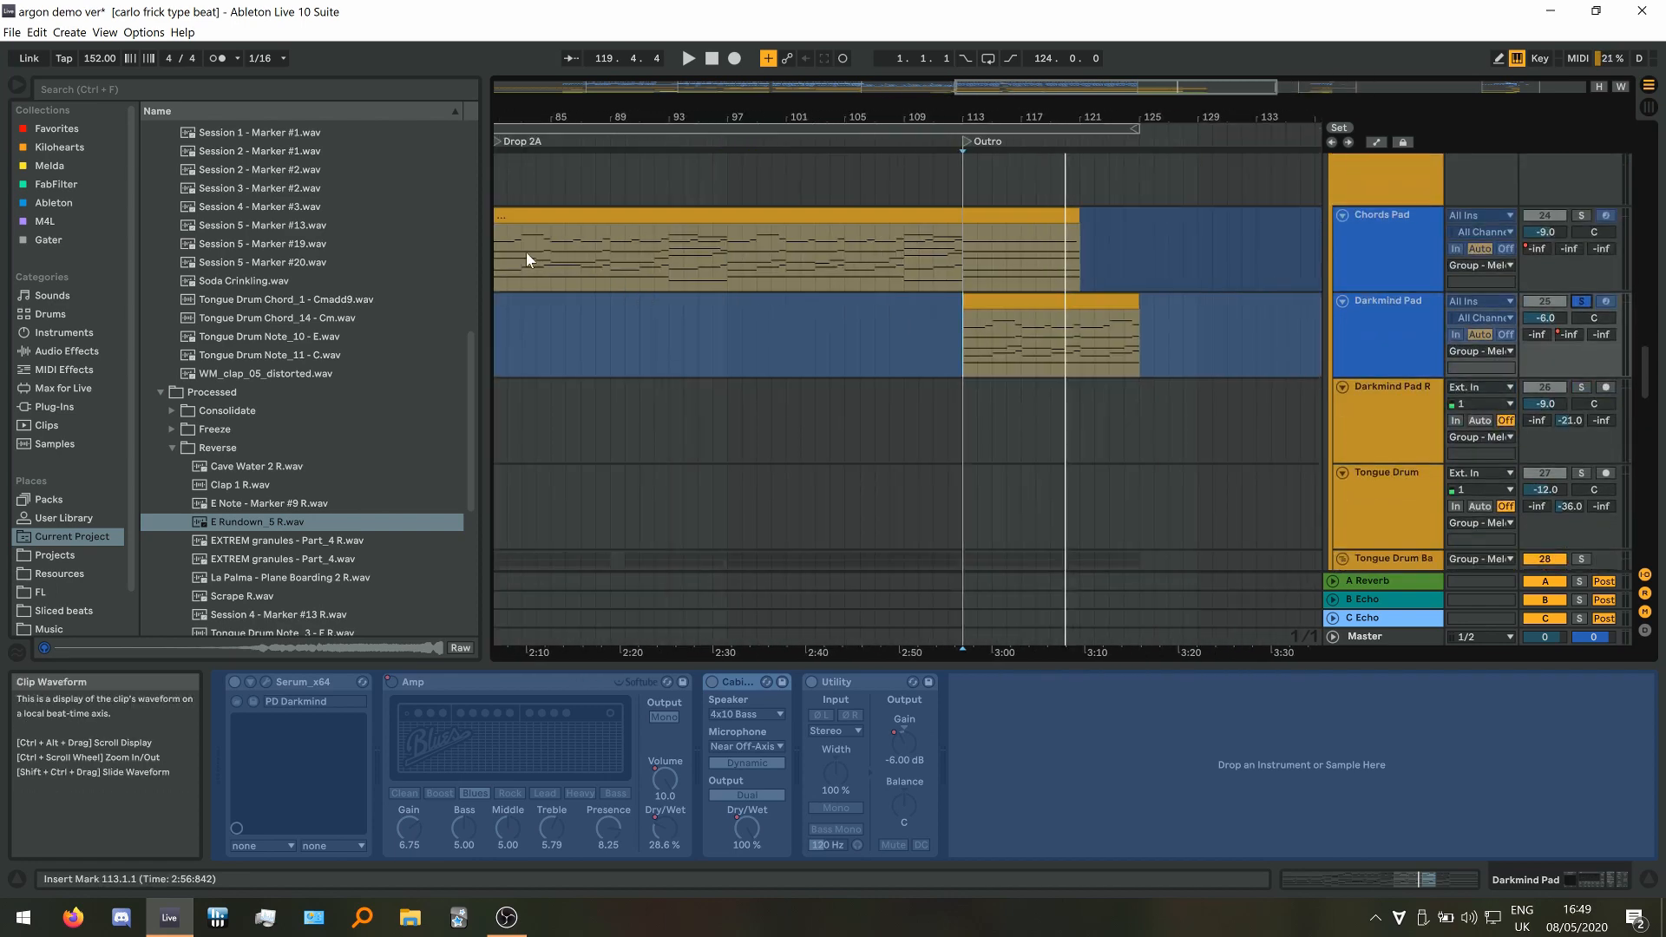
{"action": "mouse_move", "coordinate": [526, 252]}
{"action": "left_mouse_down"}
{"action": "mouse_move", "coordinate": [745, 269]}
{"action": "mouse_move", "coordinate": [629, 268]}
{"action": "mouse_move", "coordinate": [685, 258]}
{"action": "left_mouse_up"}
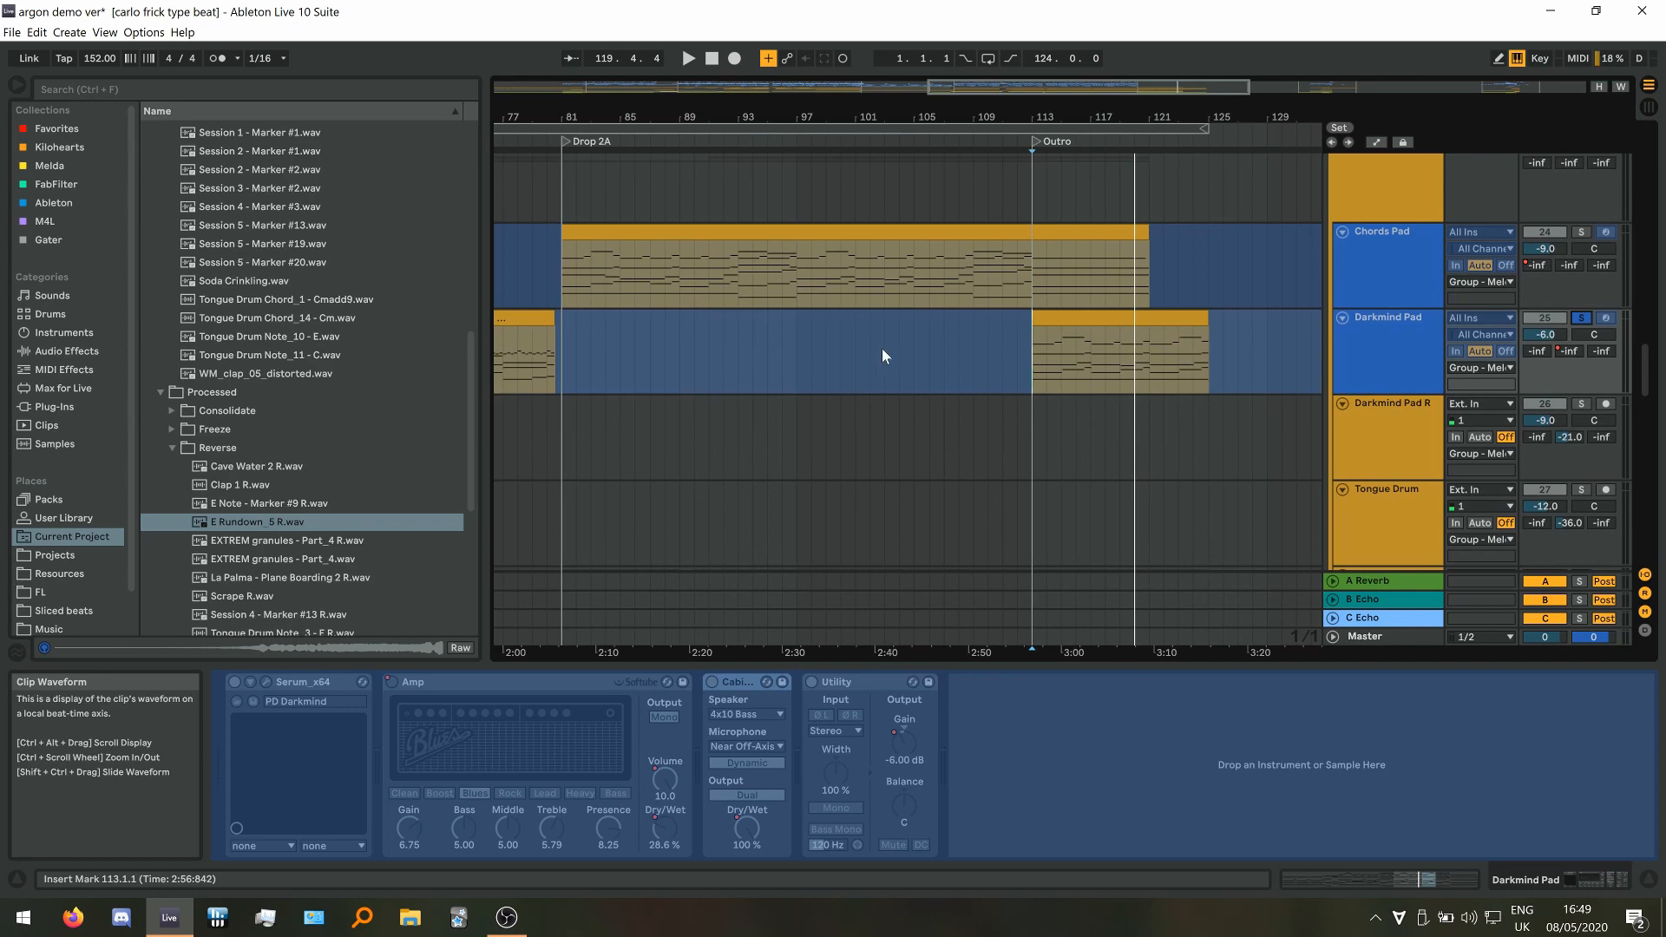
{"action": "scroll", "coordinate": [988, 361], "scroll_direction": "down", "scroll_amount": 5}
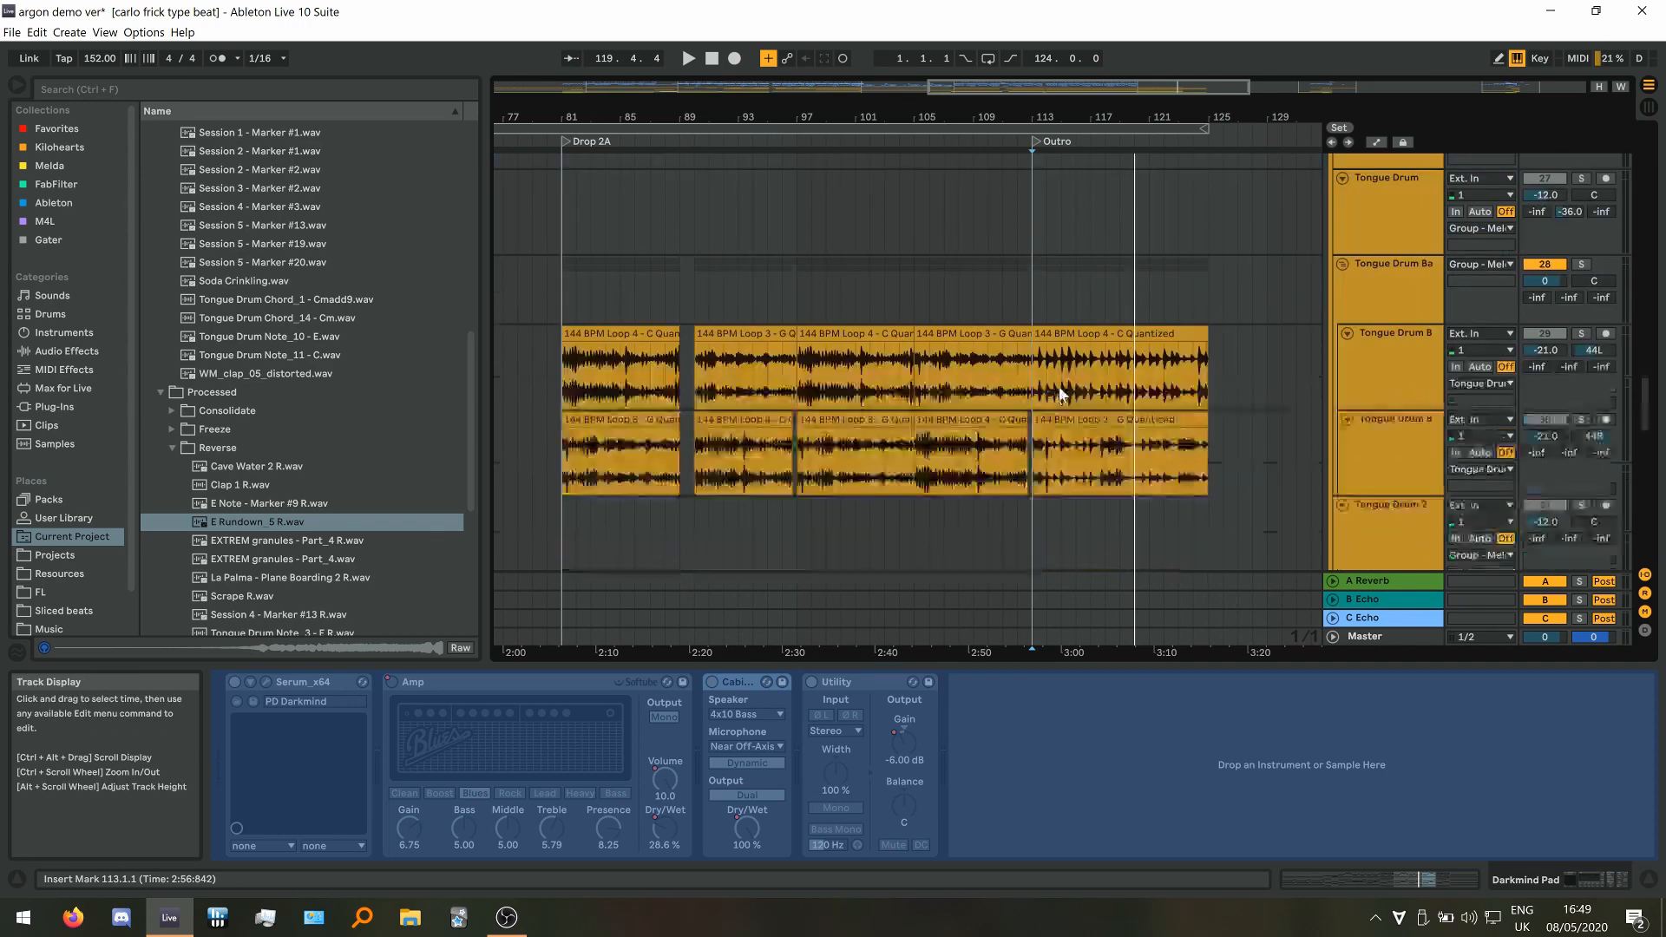
{"action": "left_click", "coordinate": [1395, 346]}
{"action": "scroll", "coordinate": [1060, 362], "scroll_direction": "up", "scroll_amount": 4}
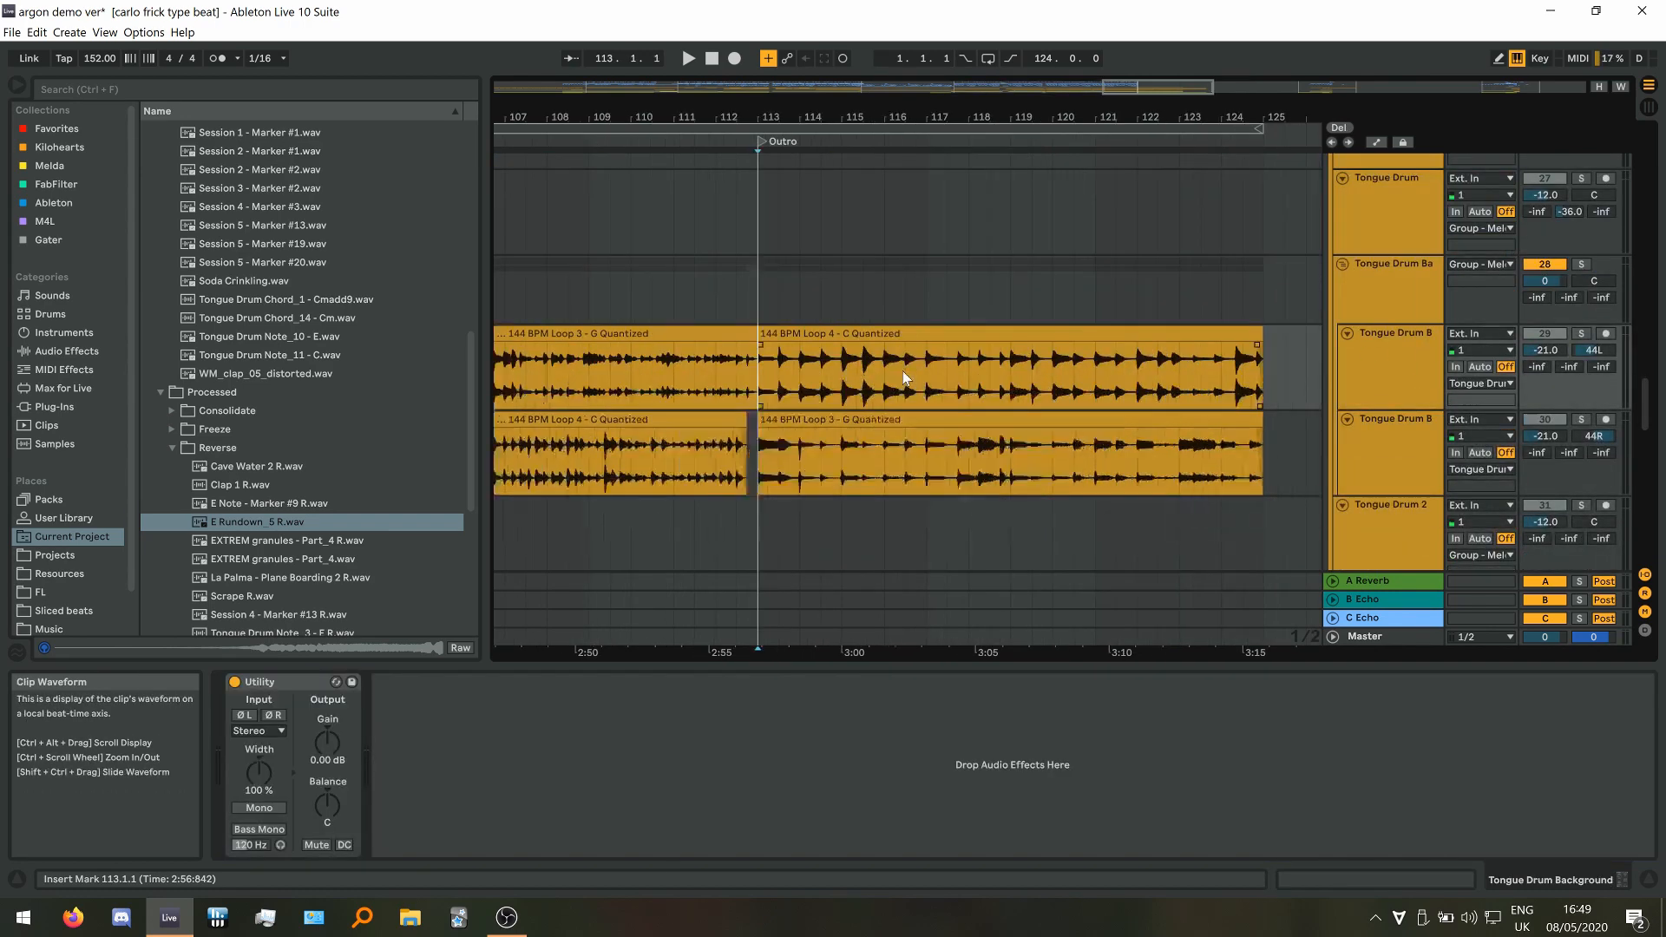
{"action": "left_click", "coordinate": [591, 363]}
{"action": "left_click", "coordinate": [1581, 264]}
{"action": "key", "text": "space"}
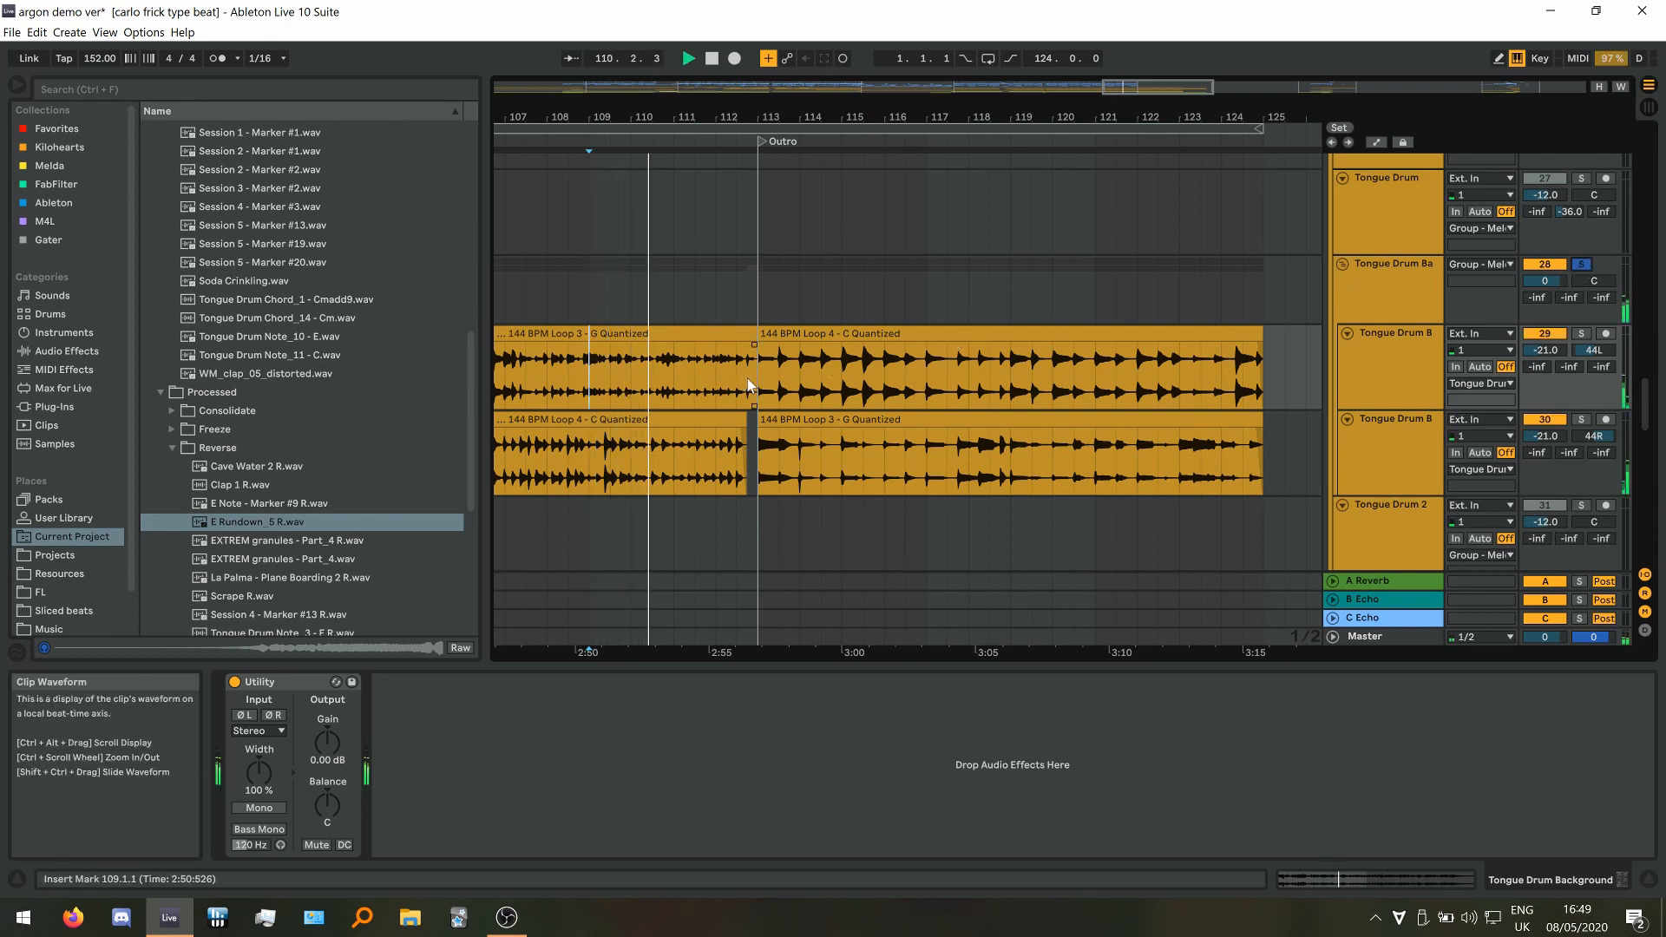
Play the soloed Tongue Drum Background group from the start of the Outro at bar 113
{"action": "key", "text": "space"}
{"action": "left_click", "coordinate": [760, 291]}
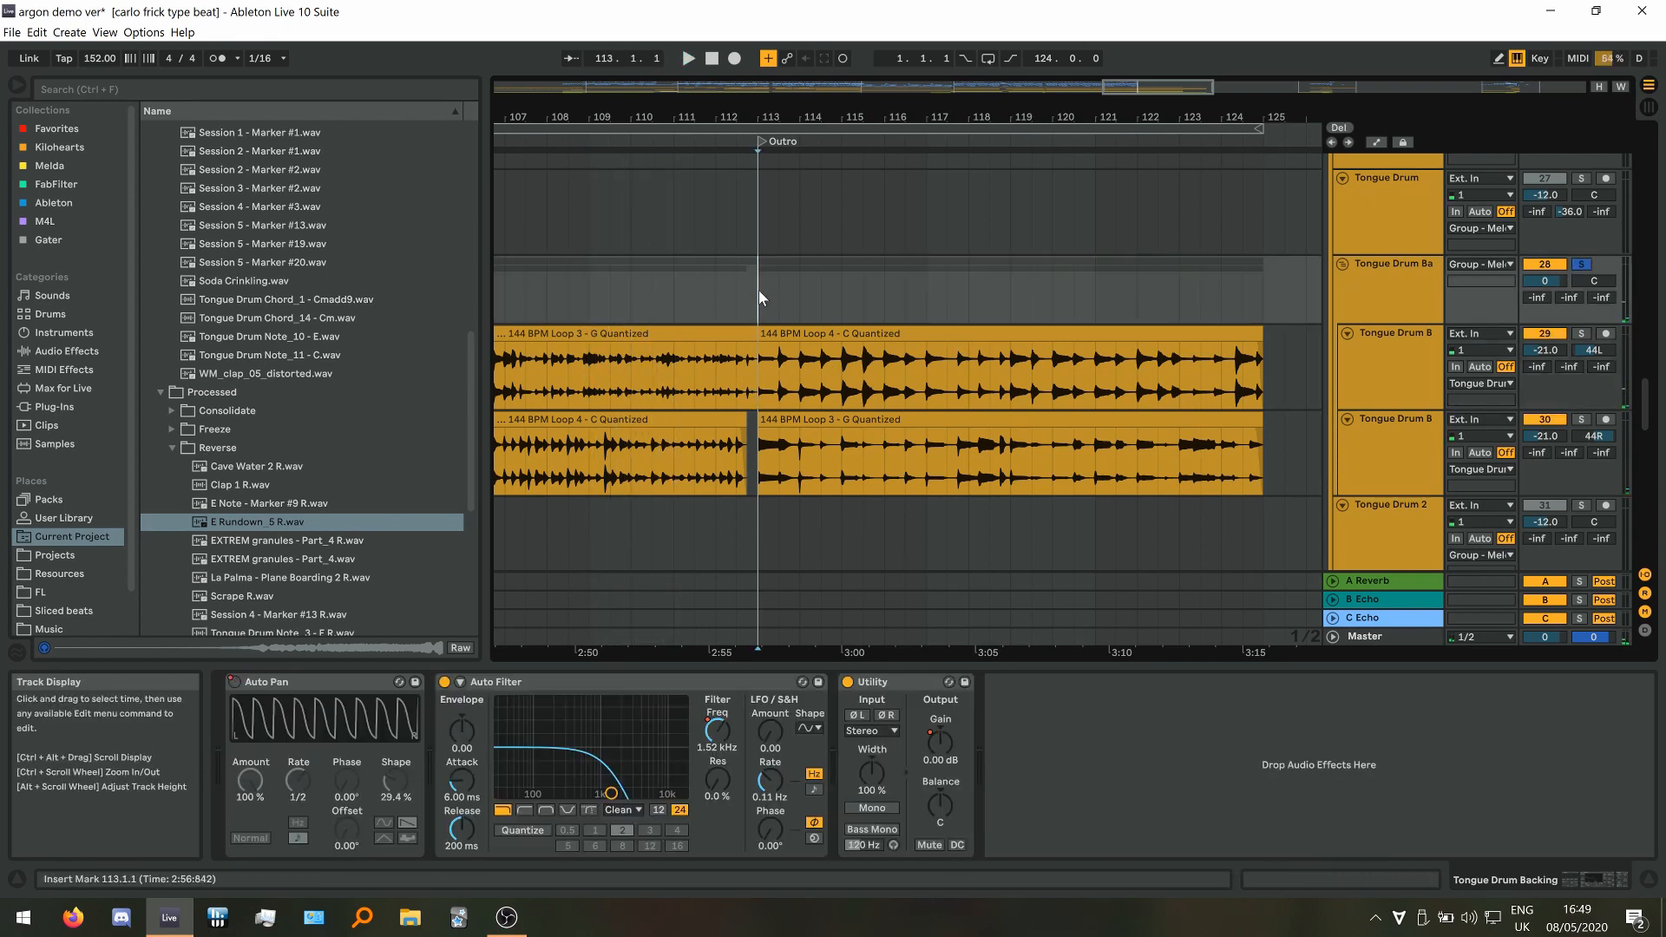
{"action": "key", "text": "space"}
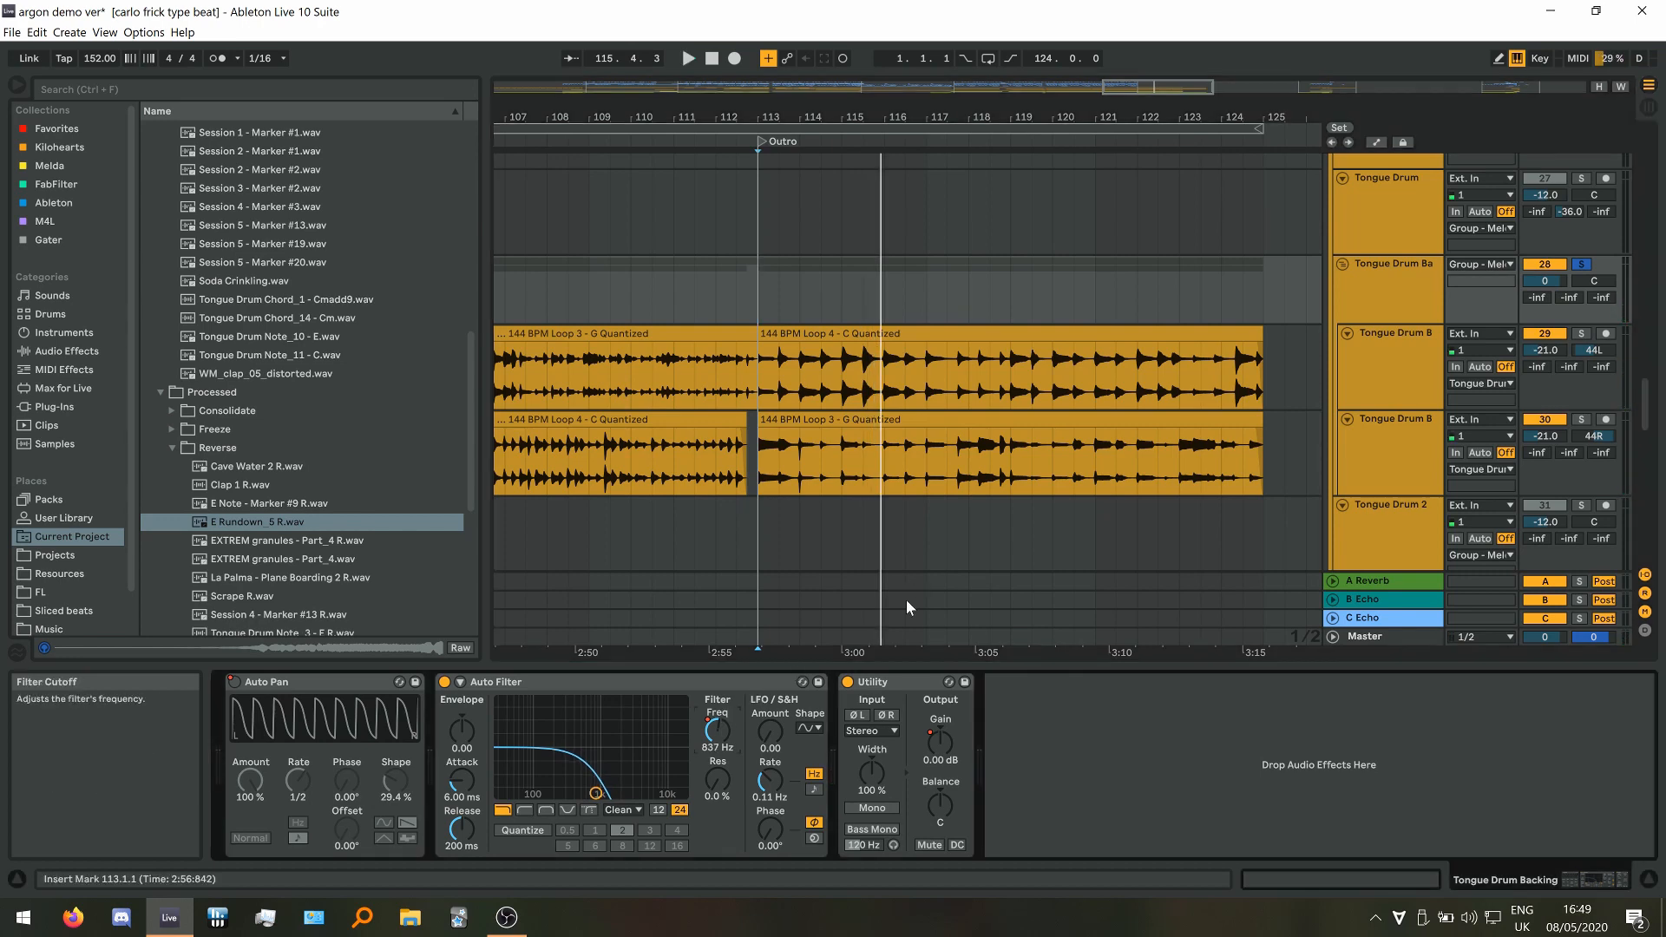
Show the Tongue Drum Background group's Auto Filter frequency and Utility gain automation, and play its loops from bar 117
{"action": "key", "text": "a"}
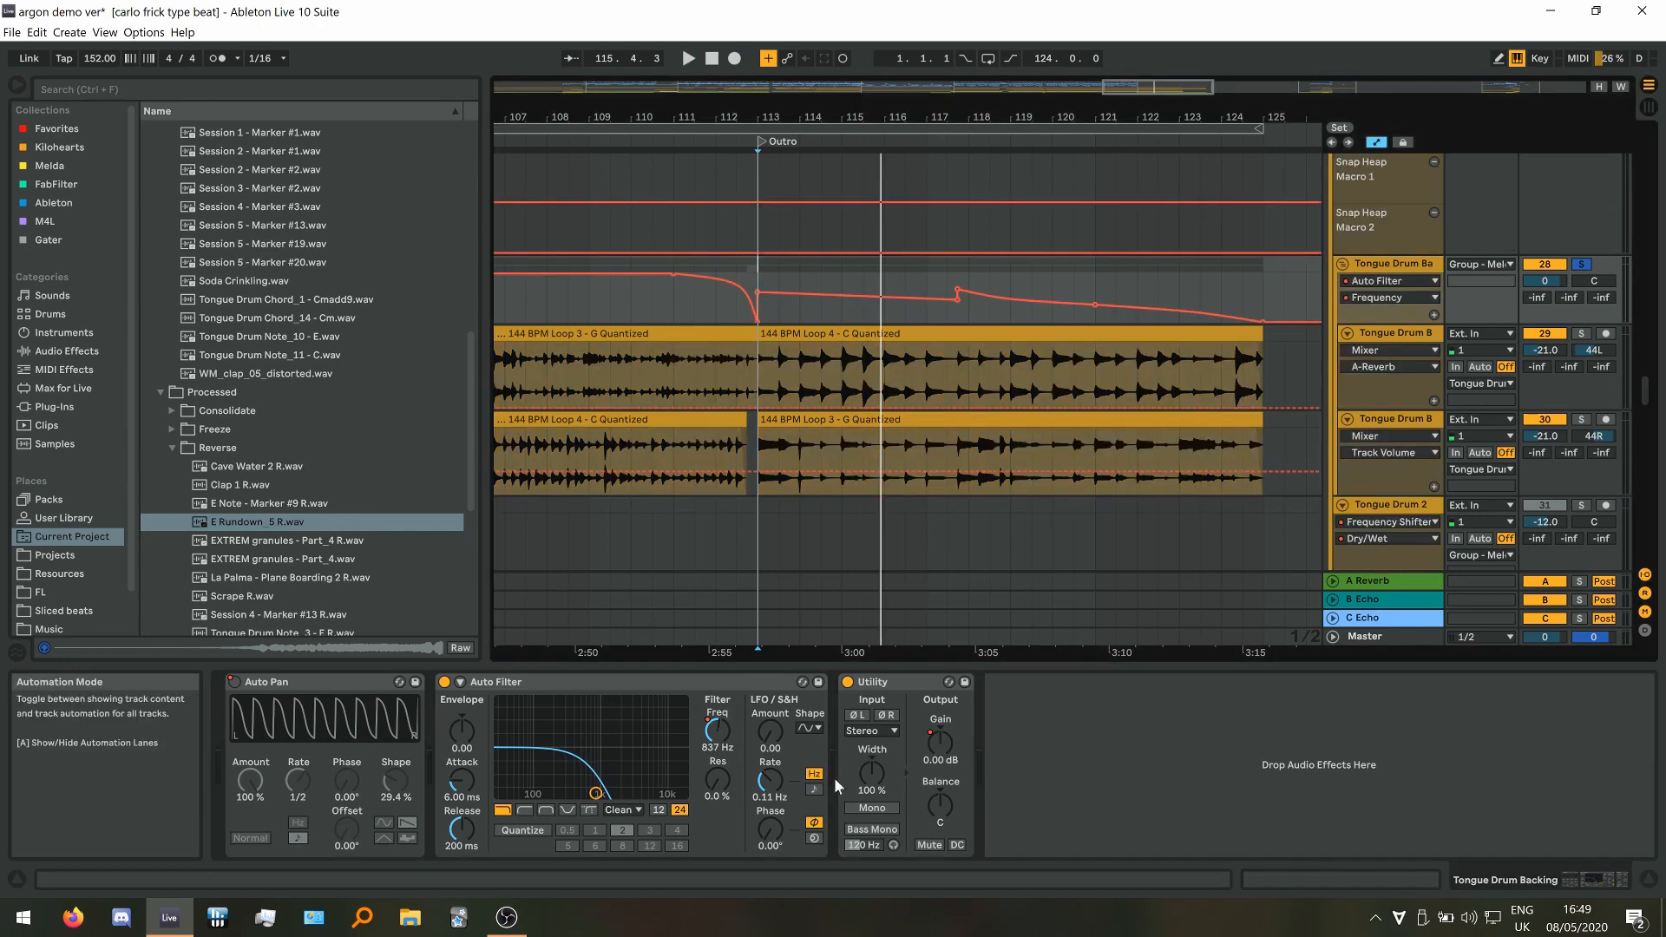
{"action": "mouse_move", "coordinate": [960, 290]}
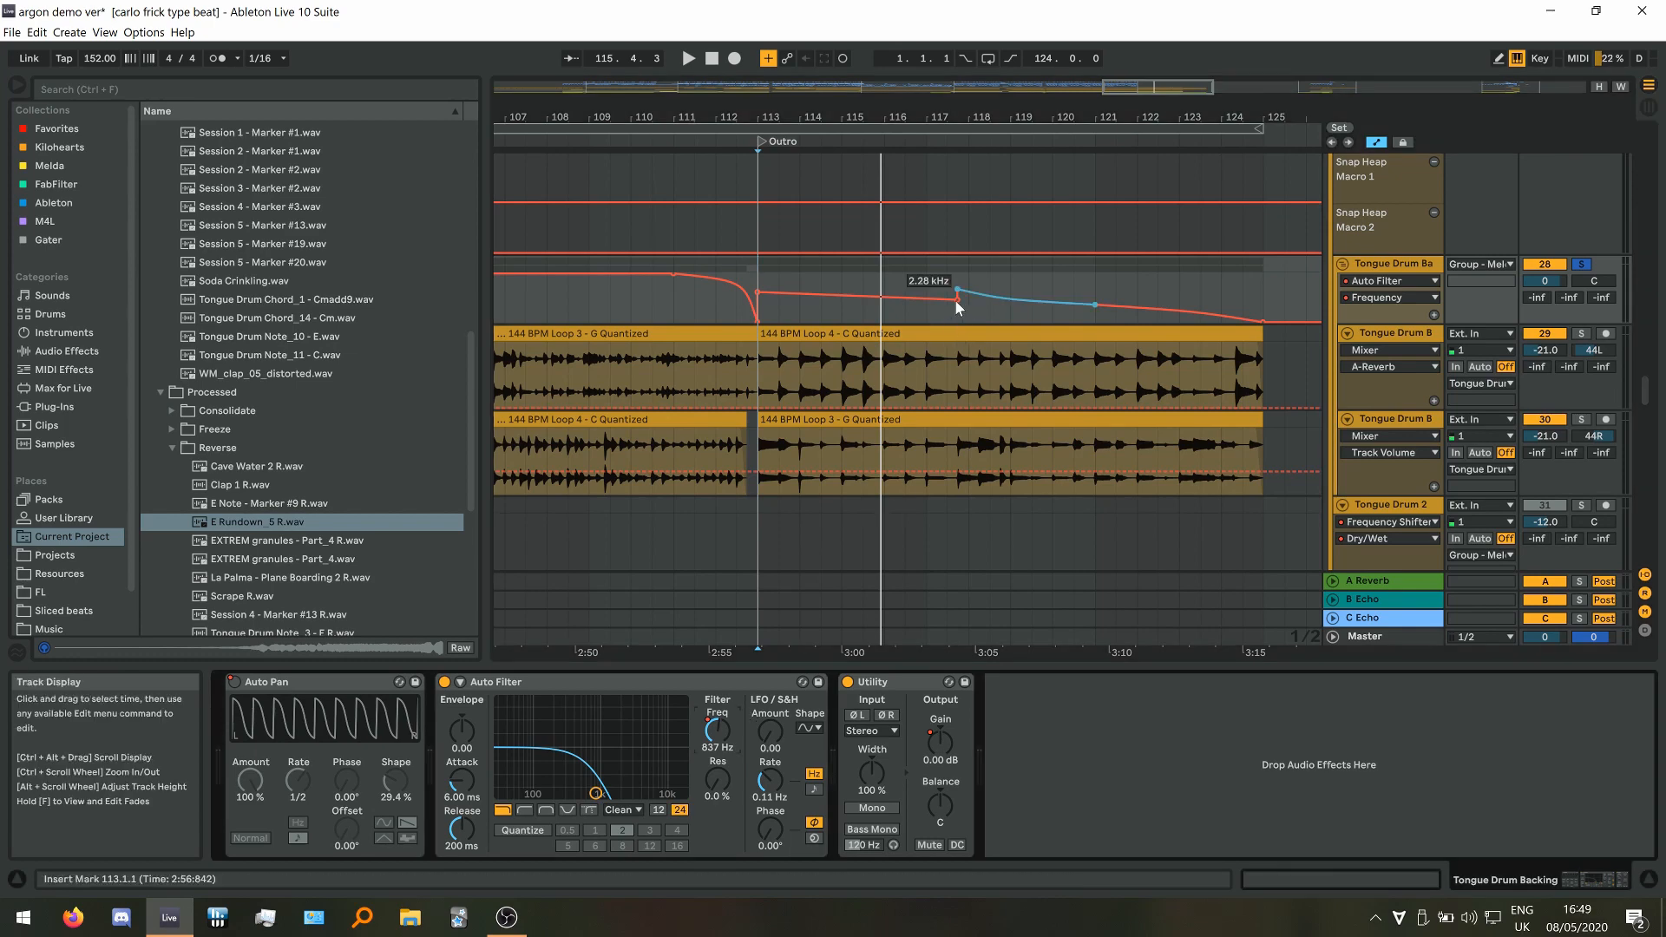
{"action": "left_click", "coordinate": [937, 747]}
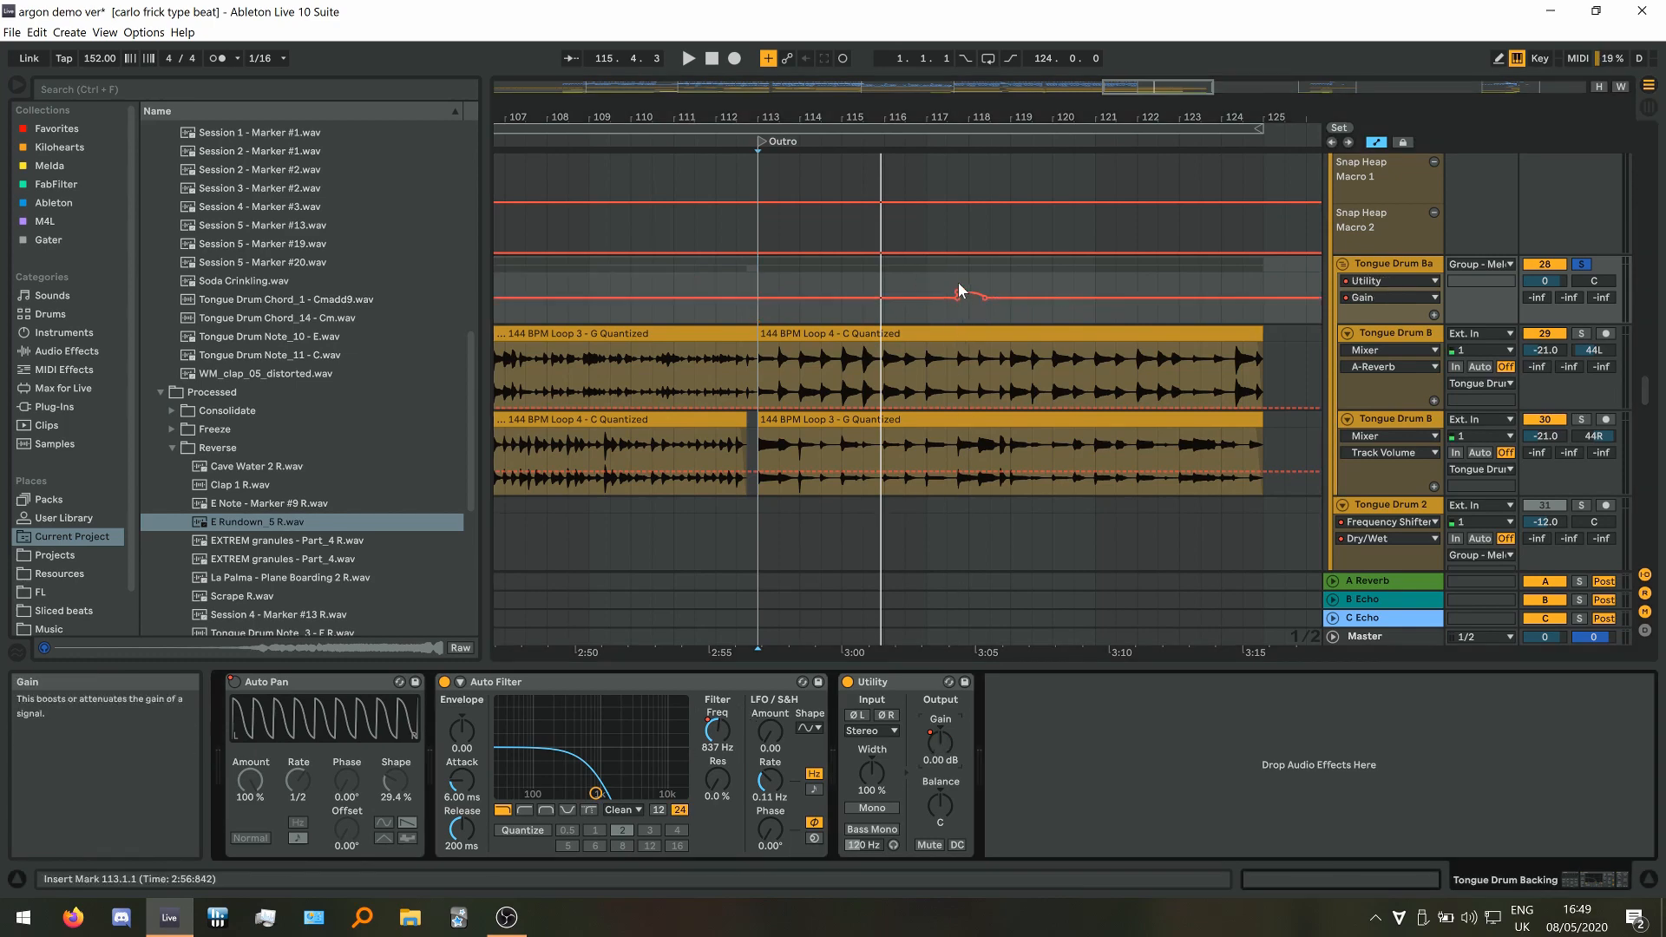
{"action": "left_click", "coordinate": [925, 390]}
{"action": "key", "text": "space"}
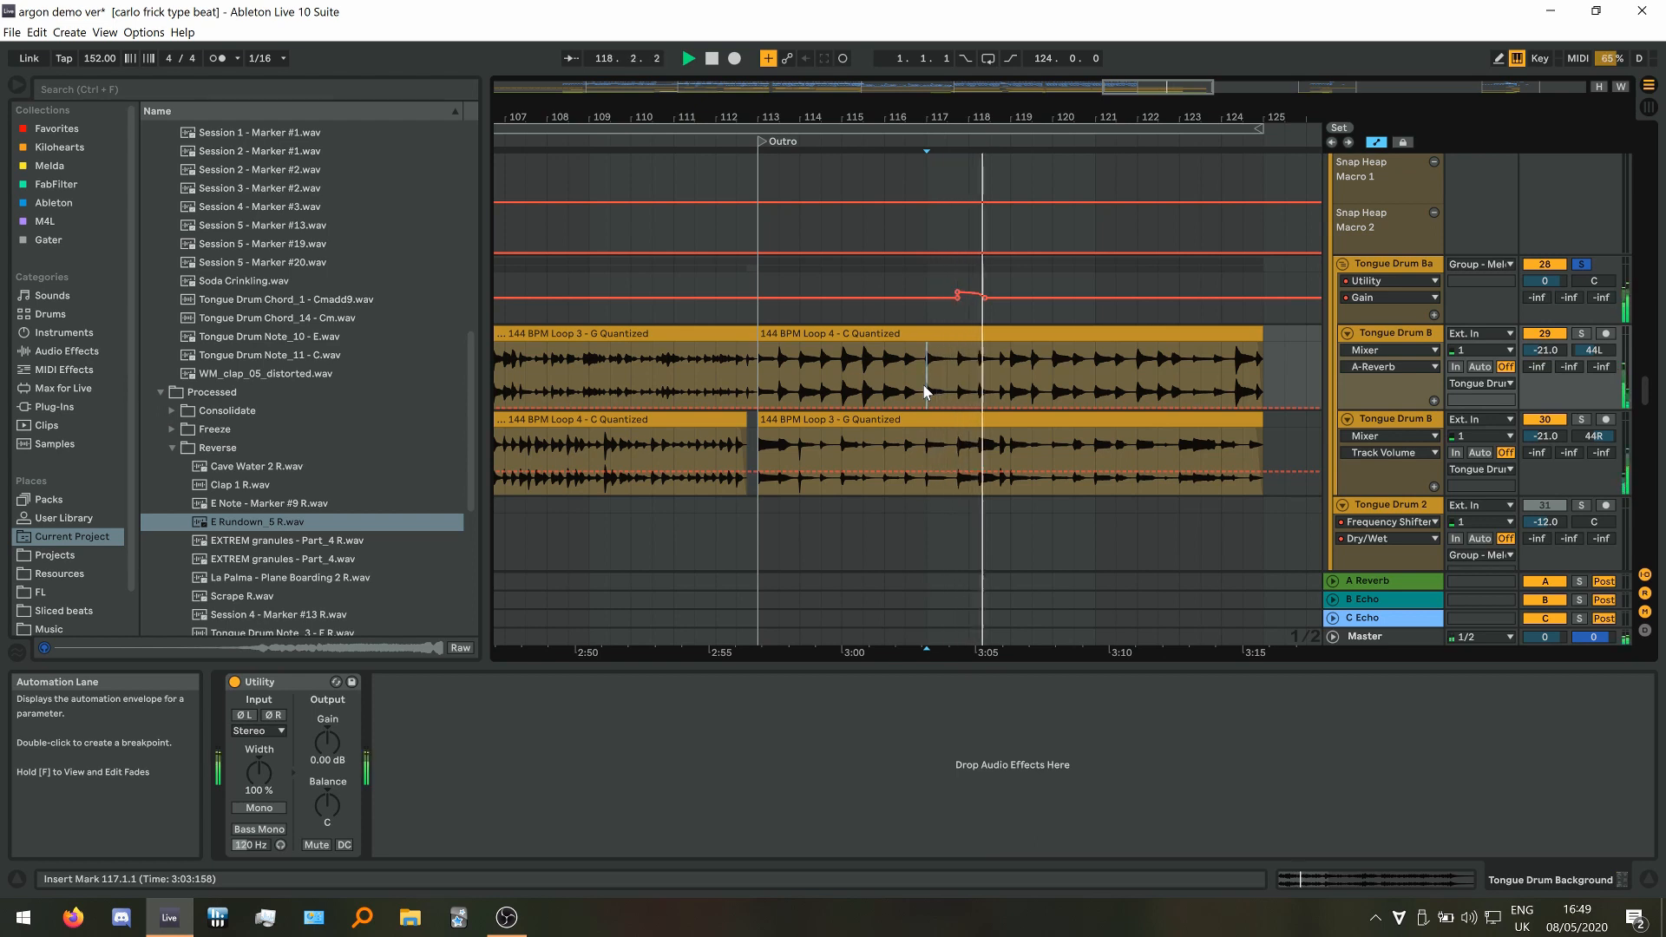
{"action": "key", "text": "space"}
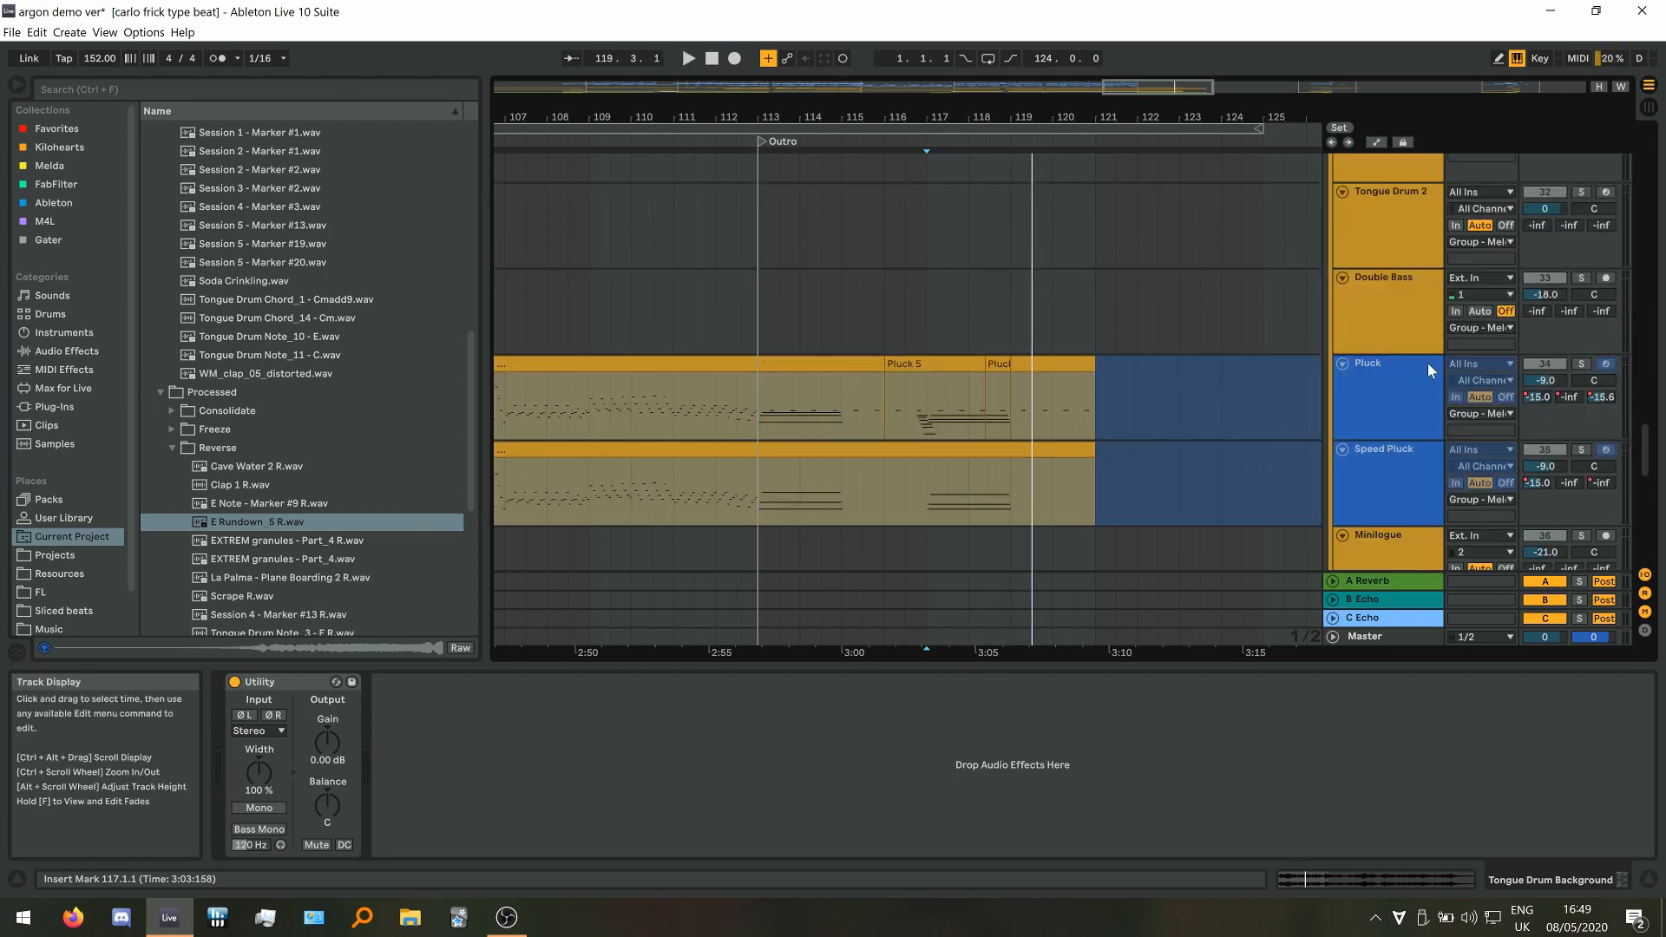
Solo the Pluck track, display its send automation, and play it from the start of the Outro at bar 113
{"action": "left_click", "coordinate": [1581, 364]}
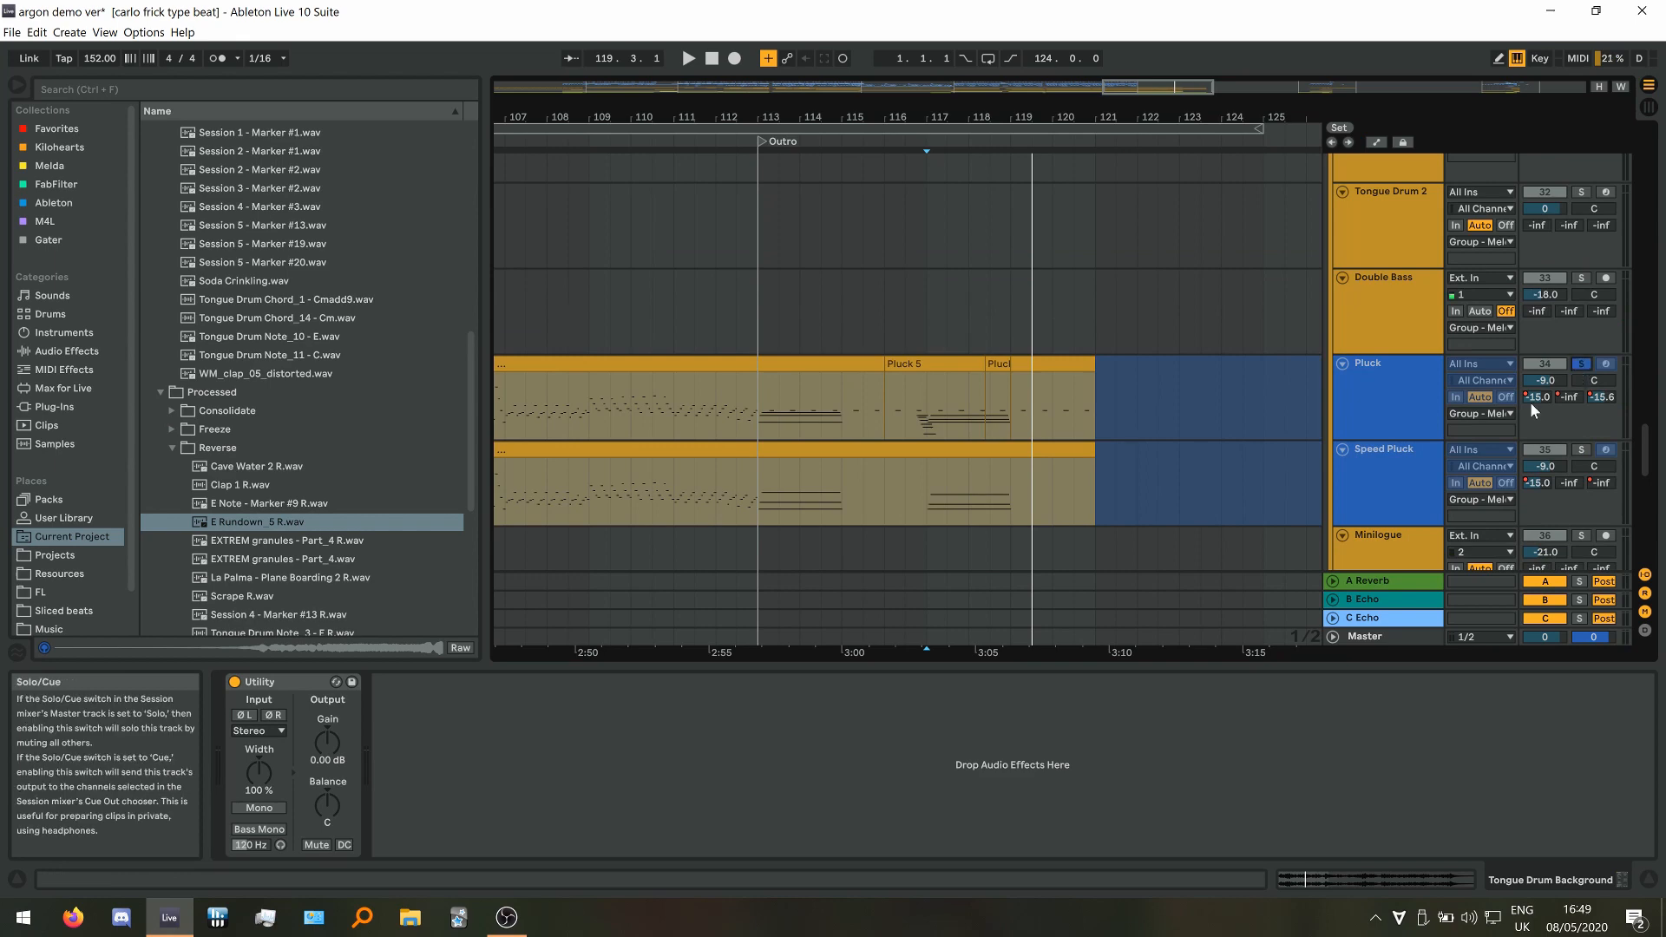
{"action": "left_click", "coordinate": [1377, 142]}
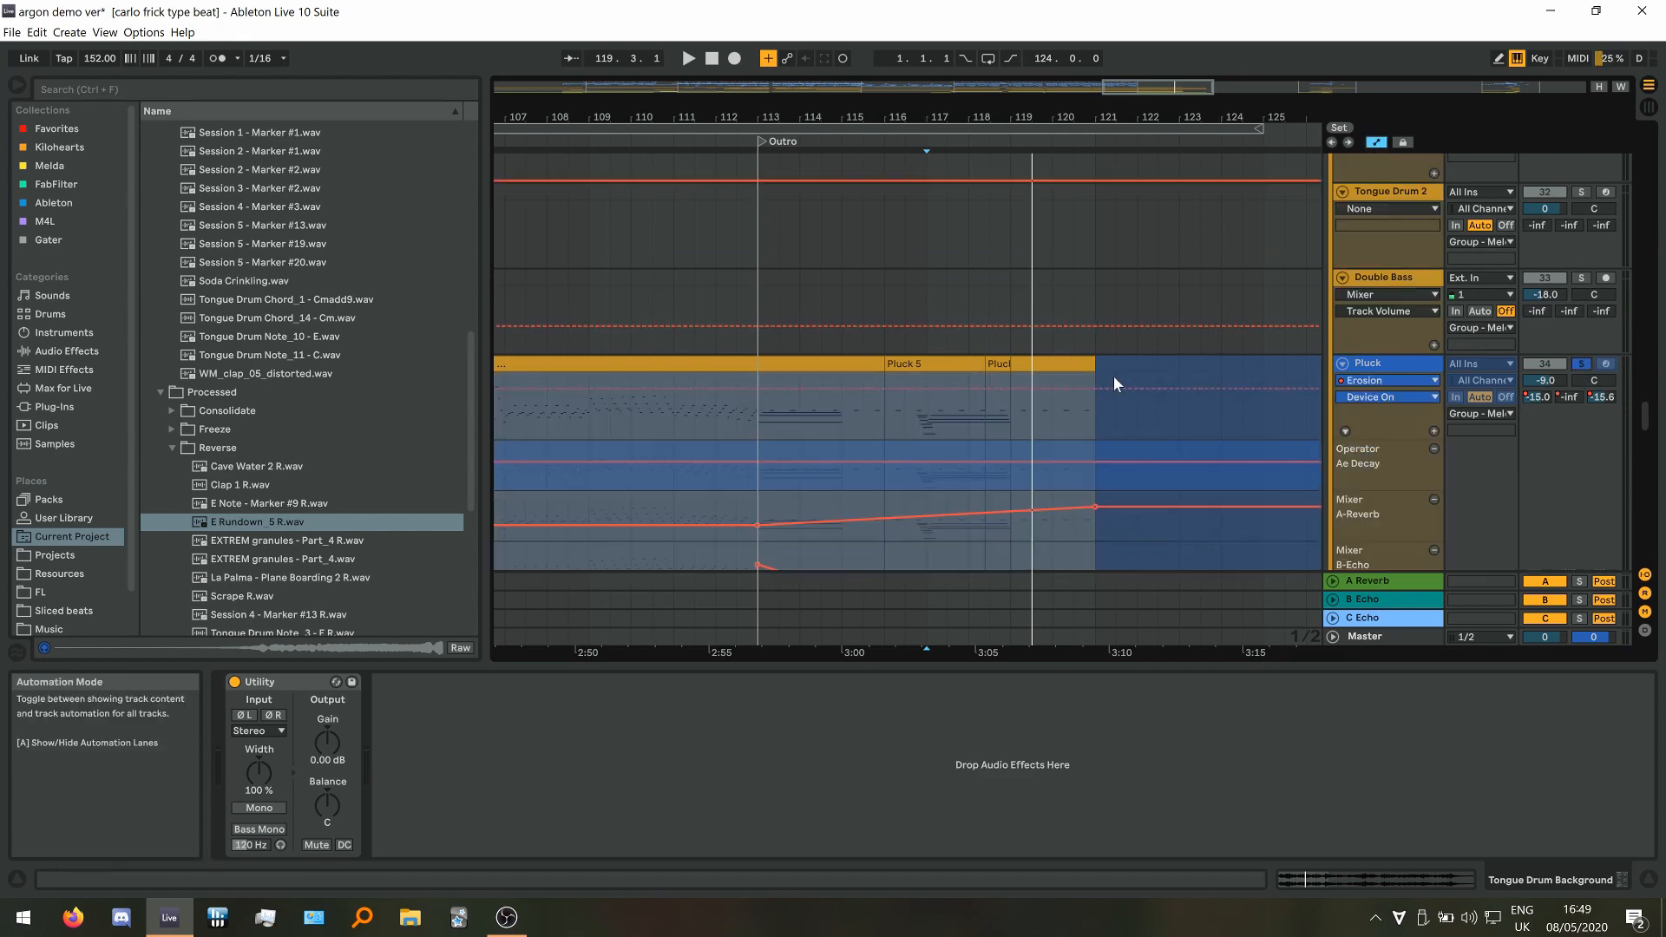
{"action": "scroll", "coordinate": [769, 281], "scroll_direction": "down", "scroll_amount": 3}
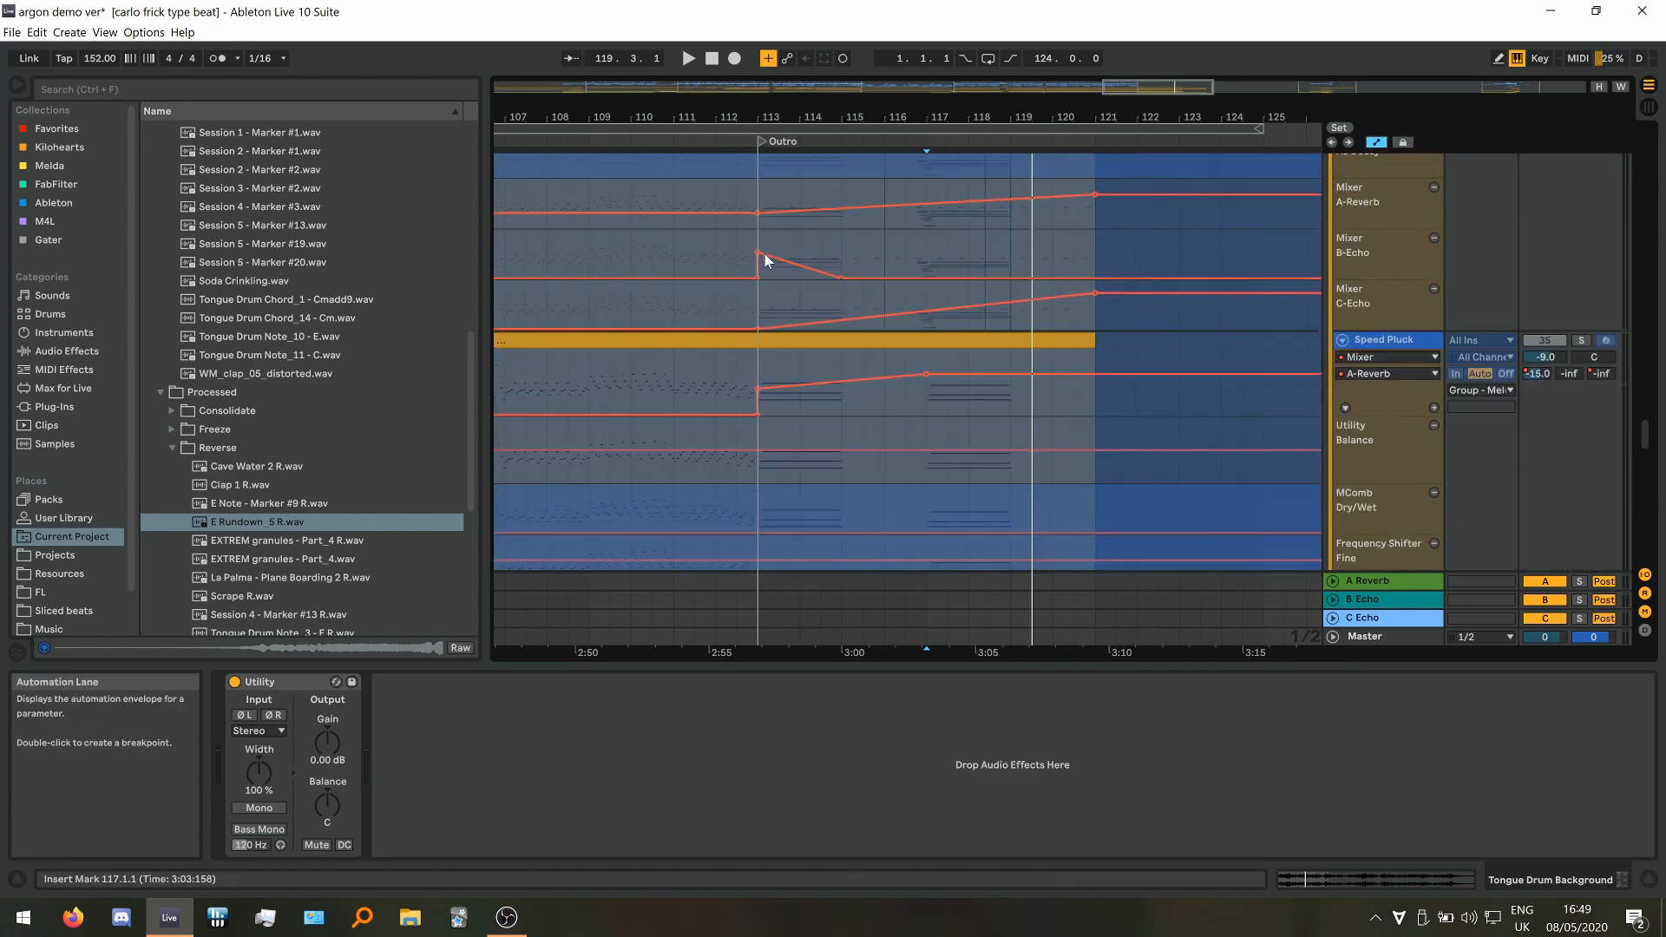
{"action": "scroll", "coordinate": [763, 260], "scroll_direction": "up", "scroll_amount": 1}
{"action": "left_click", "coordinate": [752, 220]}
{"action": "key", "text": "space"}
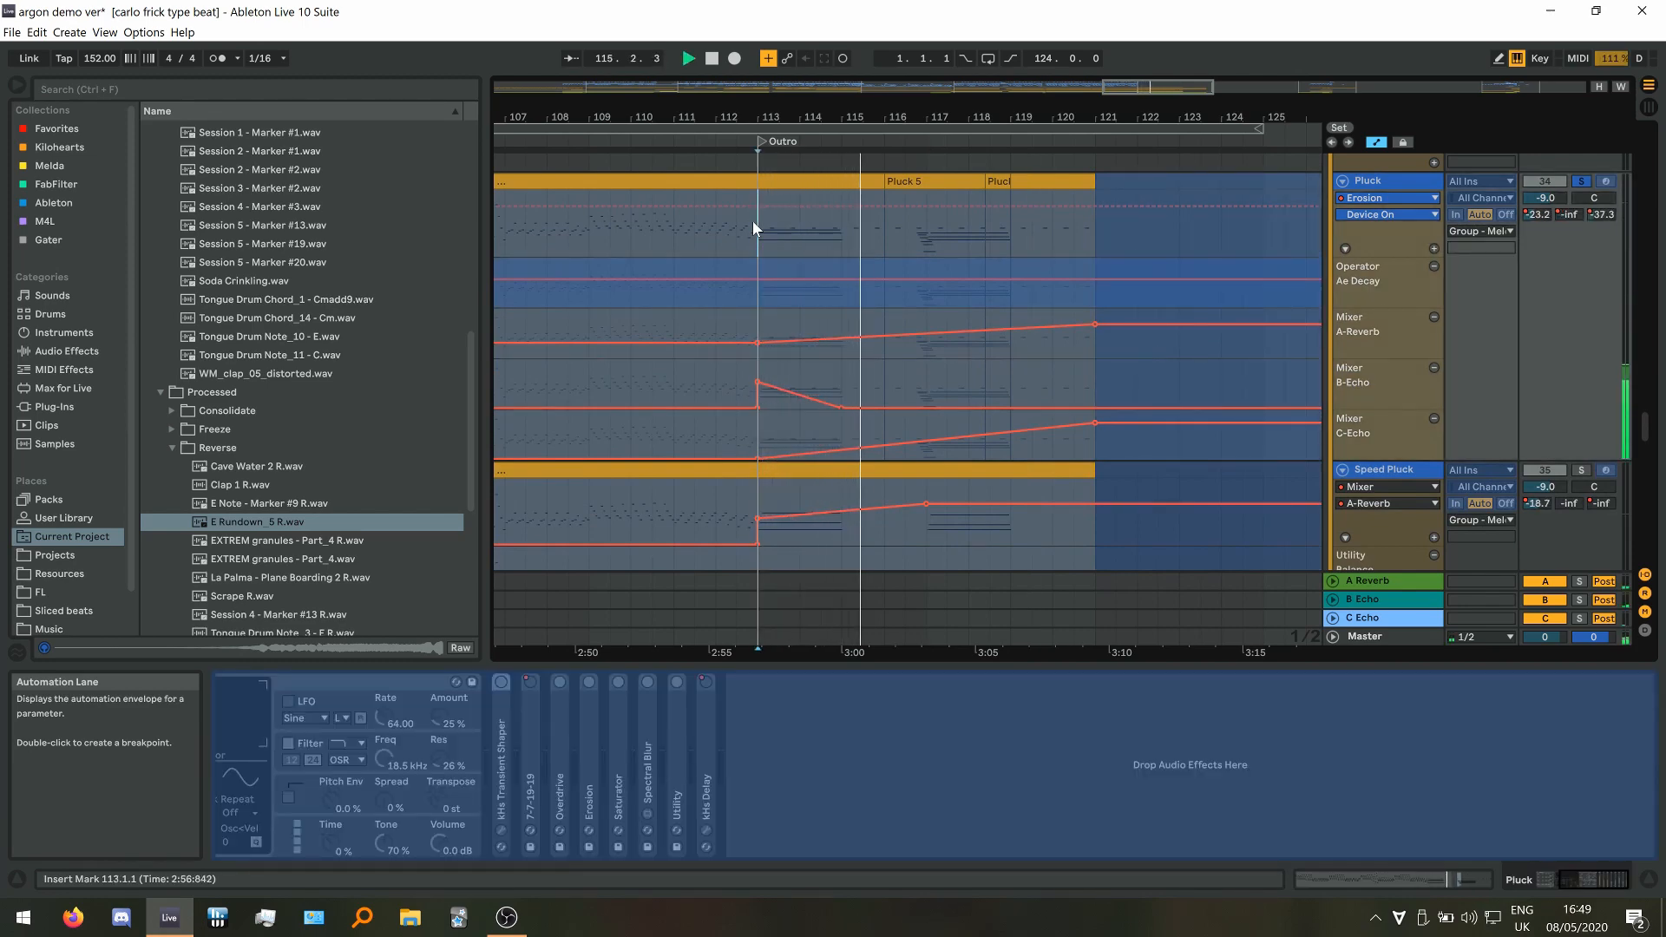
{"action": "key", "text": "space"}
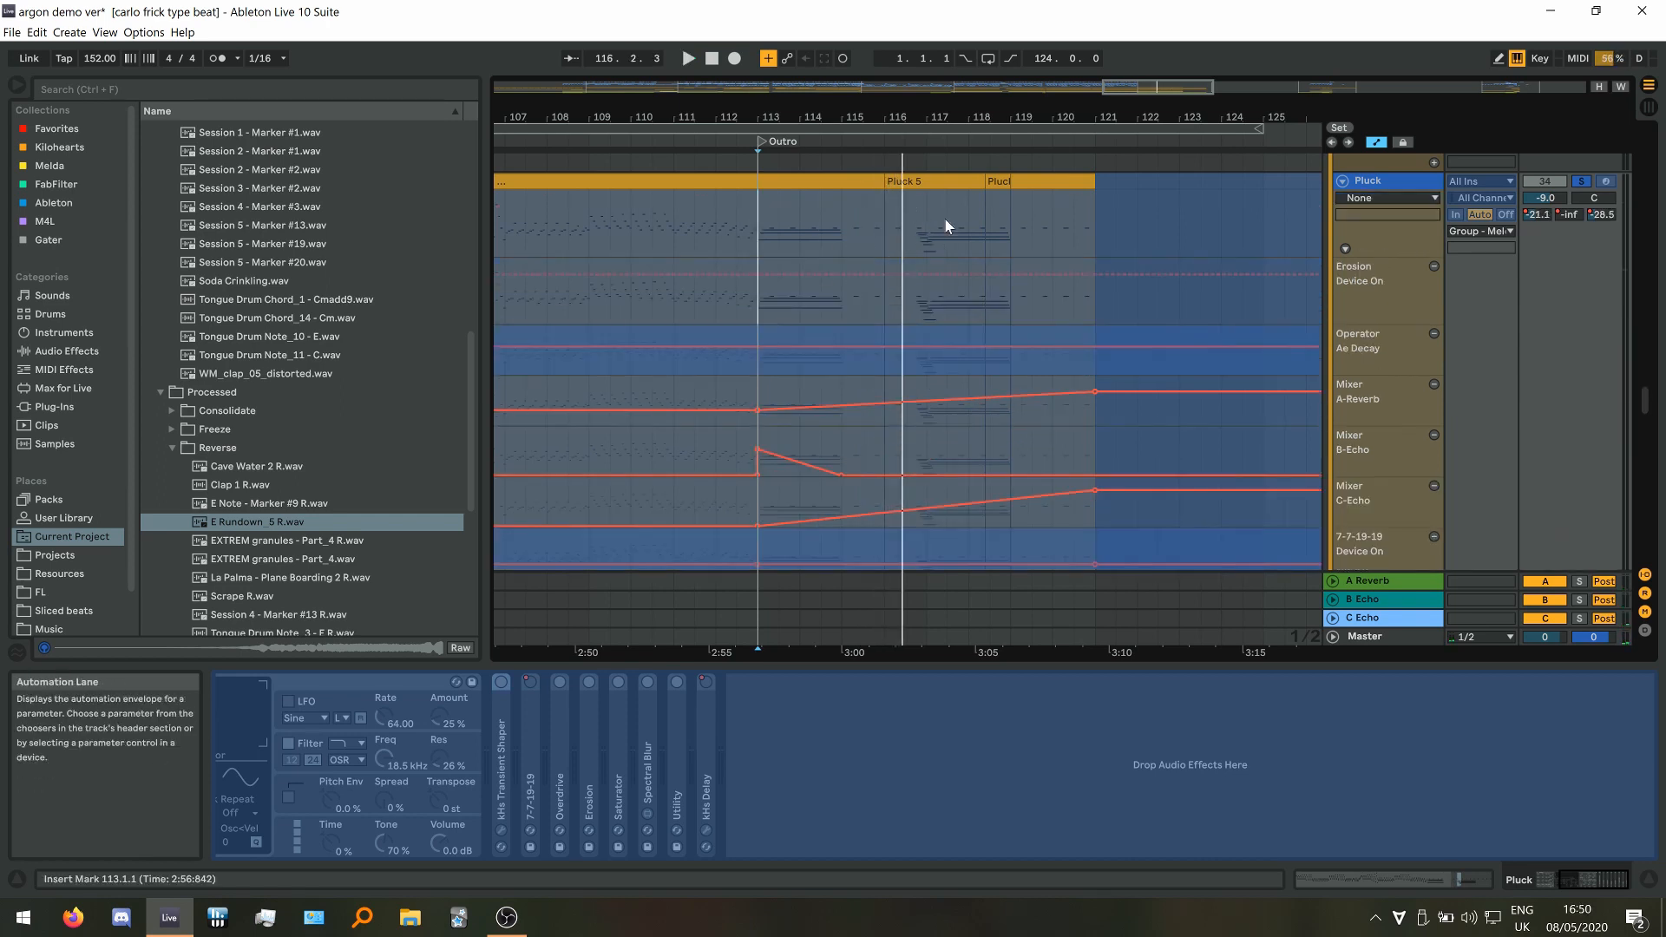
Play the soloed Pluck from 116.4 through its Saturator Dry/Wet automation spike
{"action": "scroll", "coordinate": [971, 357], "scroll_direction": "down", "scroll_amount": 5}
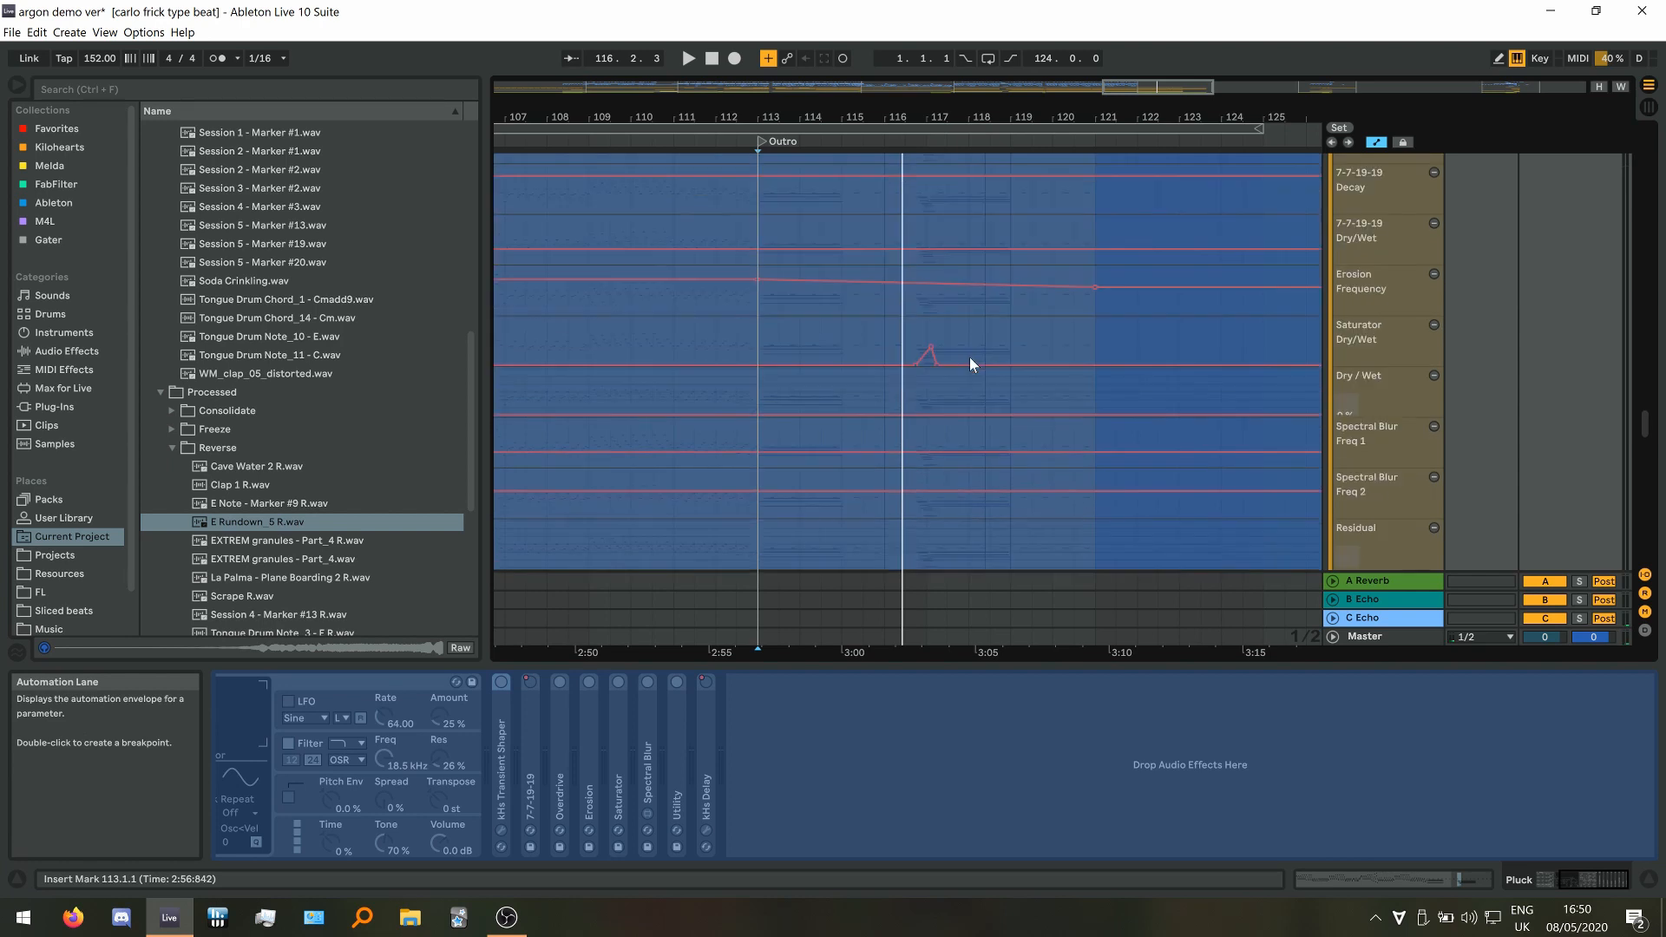
{"action": "scroll", "coordinate": [872, 247], "scroll_direction": "up", "scroll_amount": 3}
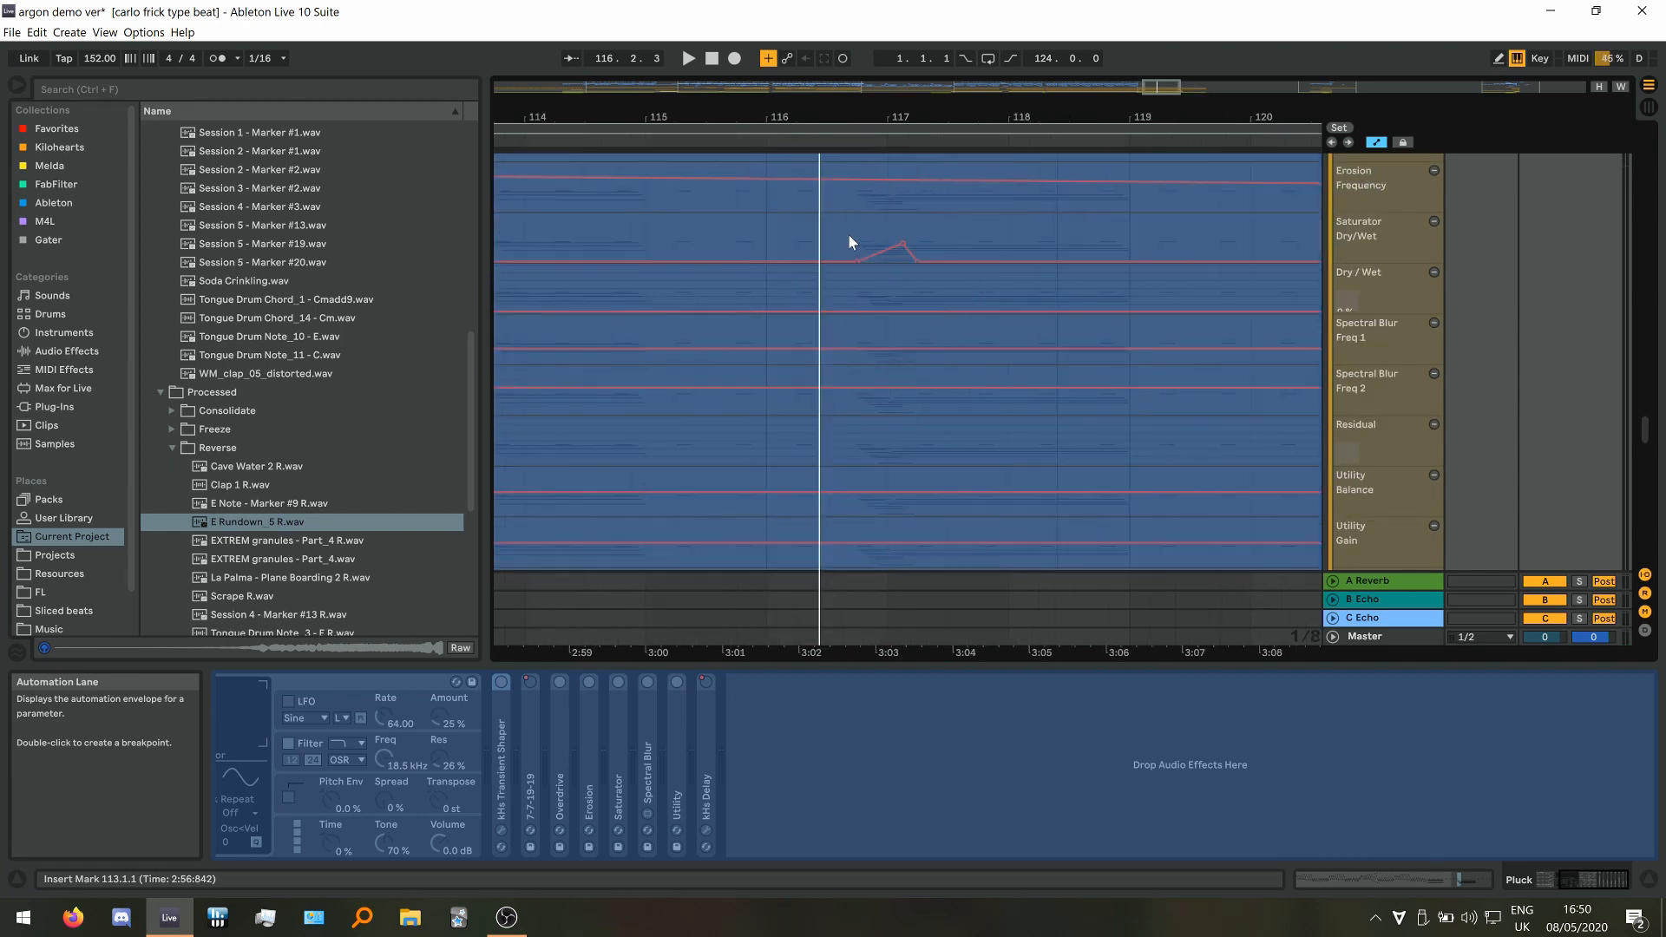
{"action": "left_click", "coordinate": [849, 236]}
{"action": "left_click", "coordinate": [856, 234]}
{"action": "key", "text": "space"}
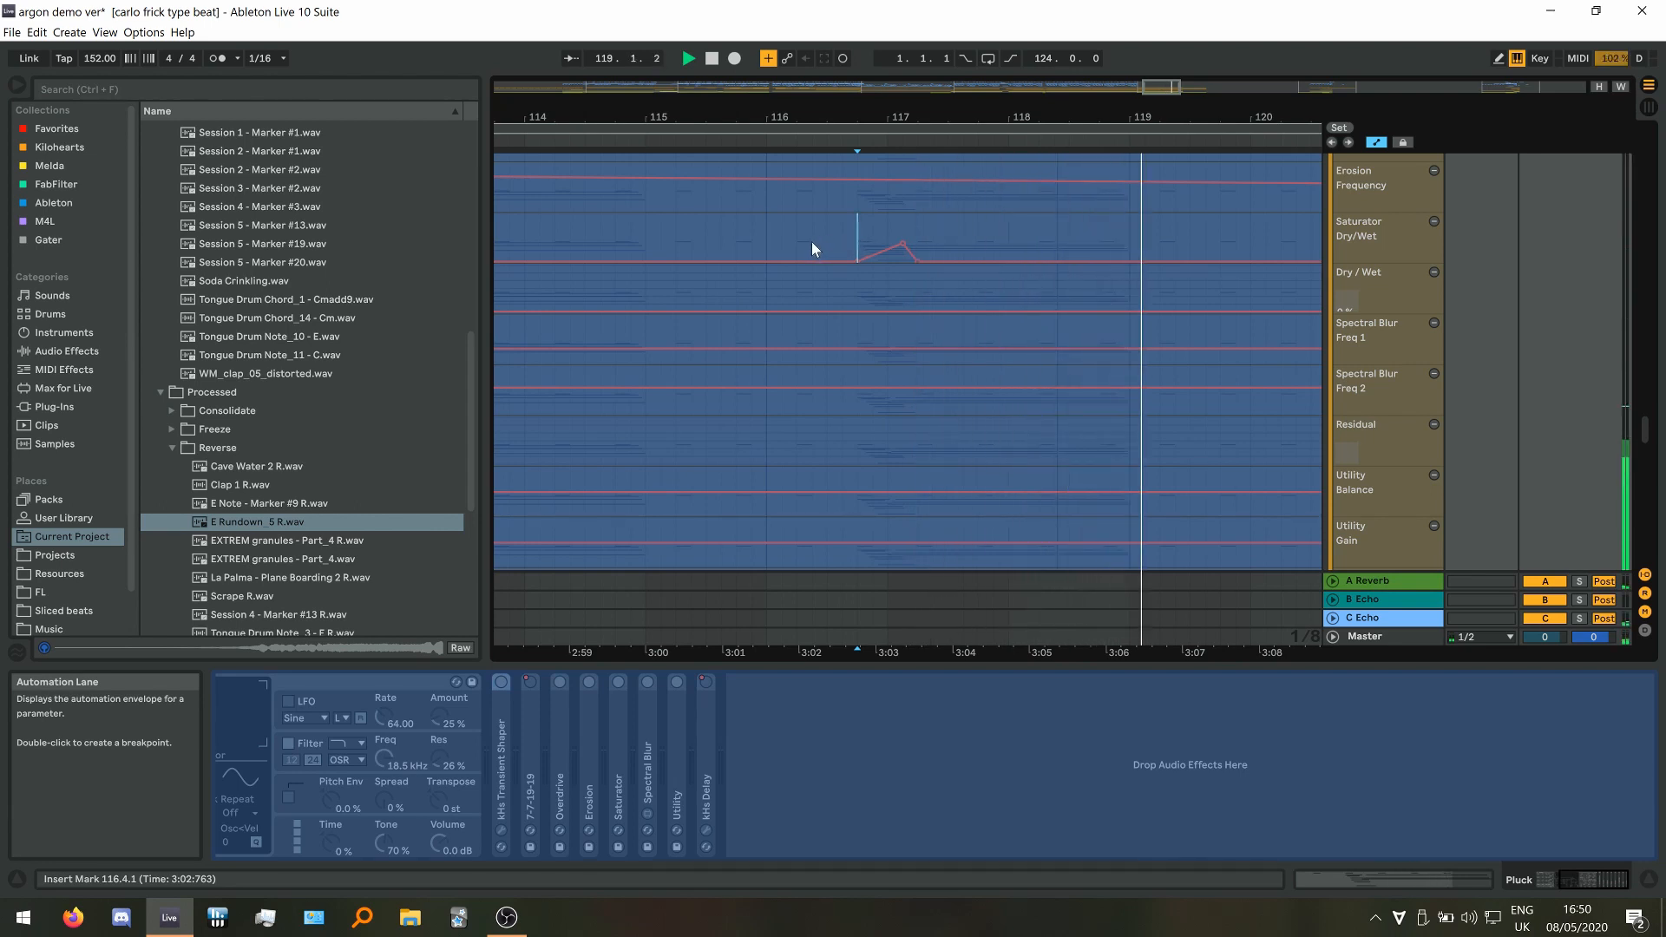
{"action": "key", "text": "space"}
Review the Speed Pluck's automation, hide the lanes, and audition the track soloed from bars 113 and 117
{"action": "scroll", "coordinate": [1094, 342], "scroll_direction": "down", "scroll_amount": 5}
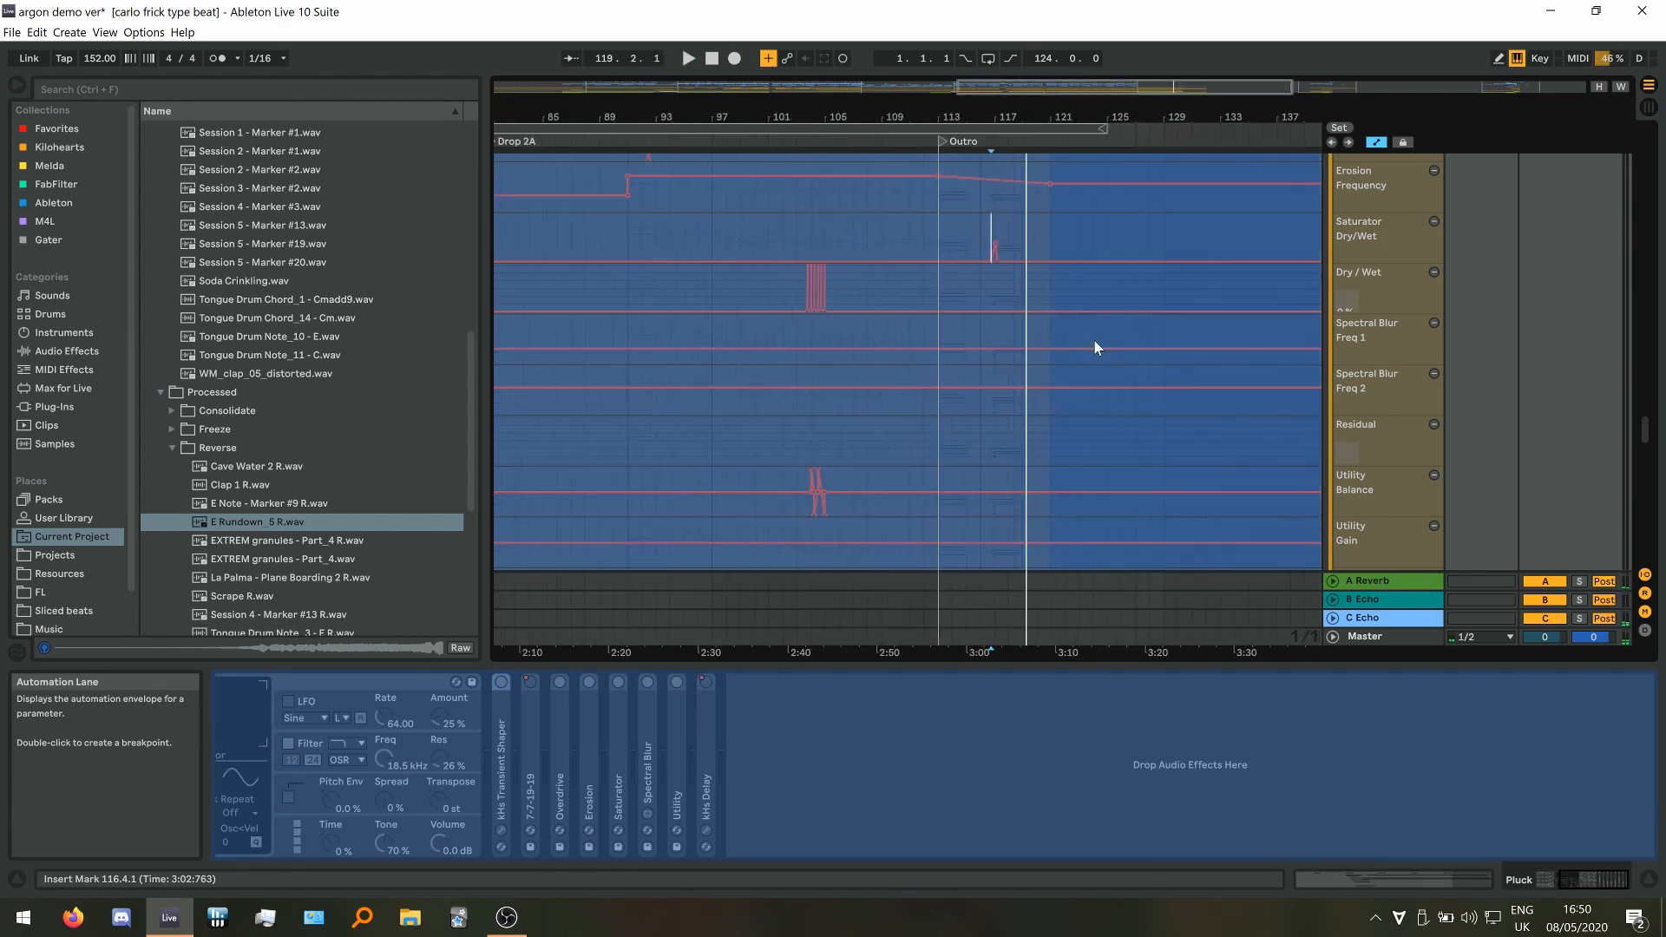
{"action": "scroll", "coordinate": [1094, 348], "scroll_direction": "down", "scroll_amount": 6}
{"action": "scroll", "coordinate": [1094, 349], "scroll_direction": "down", "scroll_amount": 5}
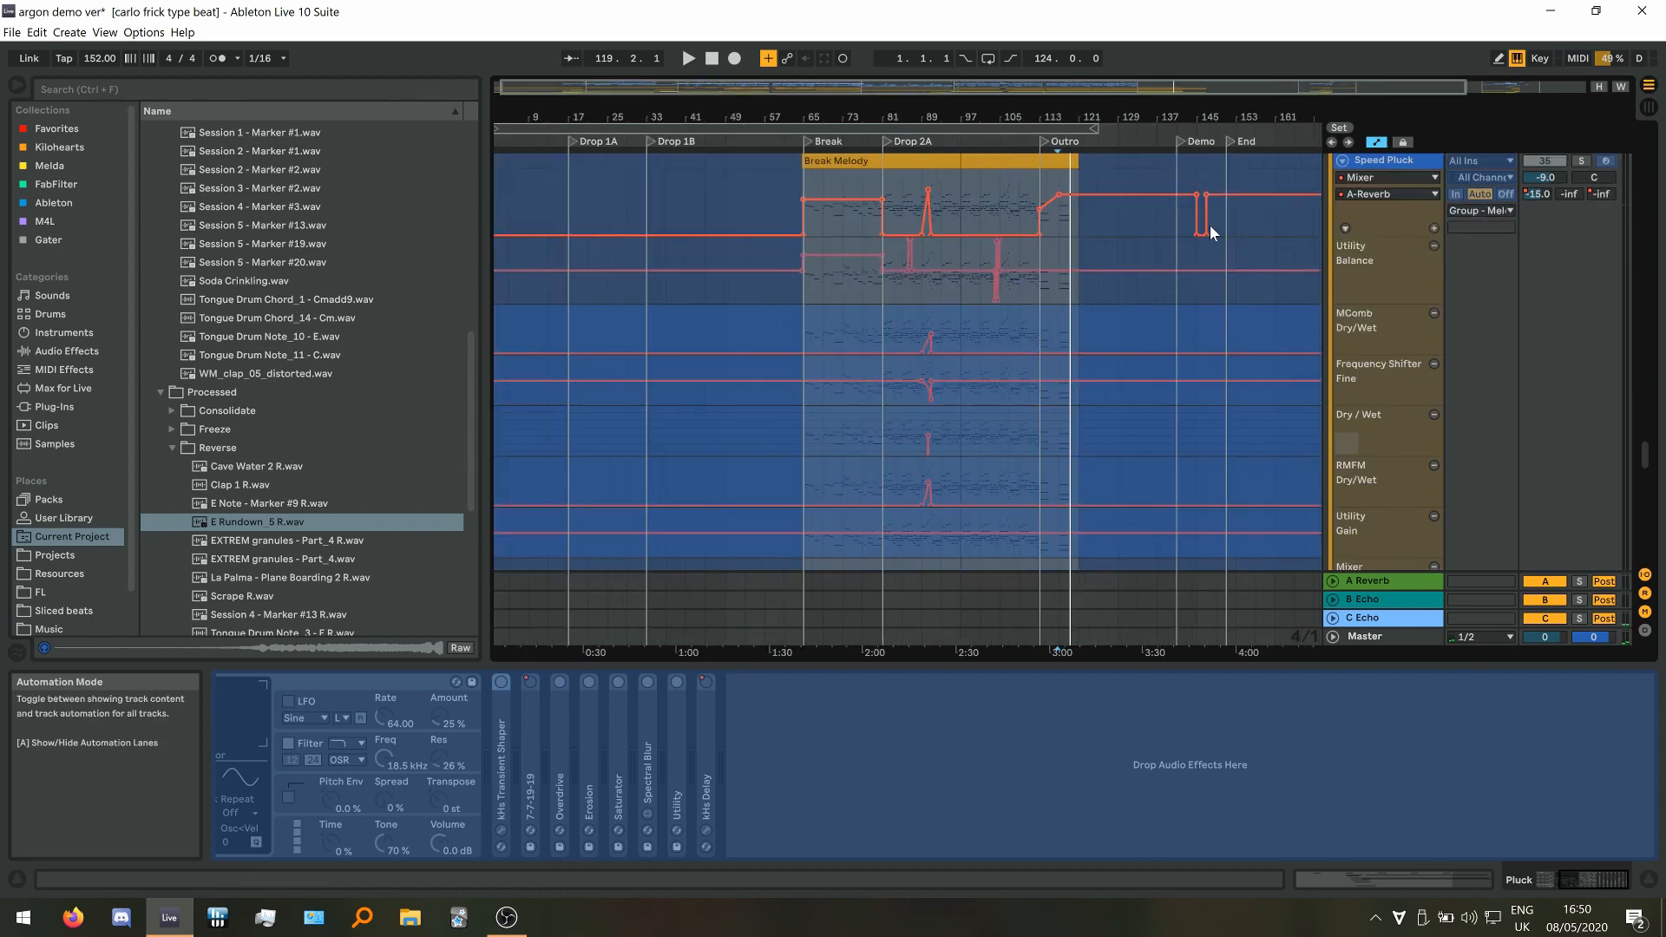
{"action": "key", "text": "a"}
{"action": "scroll", "coordinate": [1118, 247], "scroll_direction": "up", "scroll_amount": 5}
{"action": "left_click", "coordinate": [893, 207]}
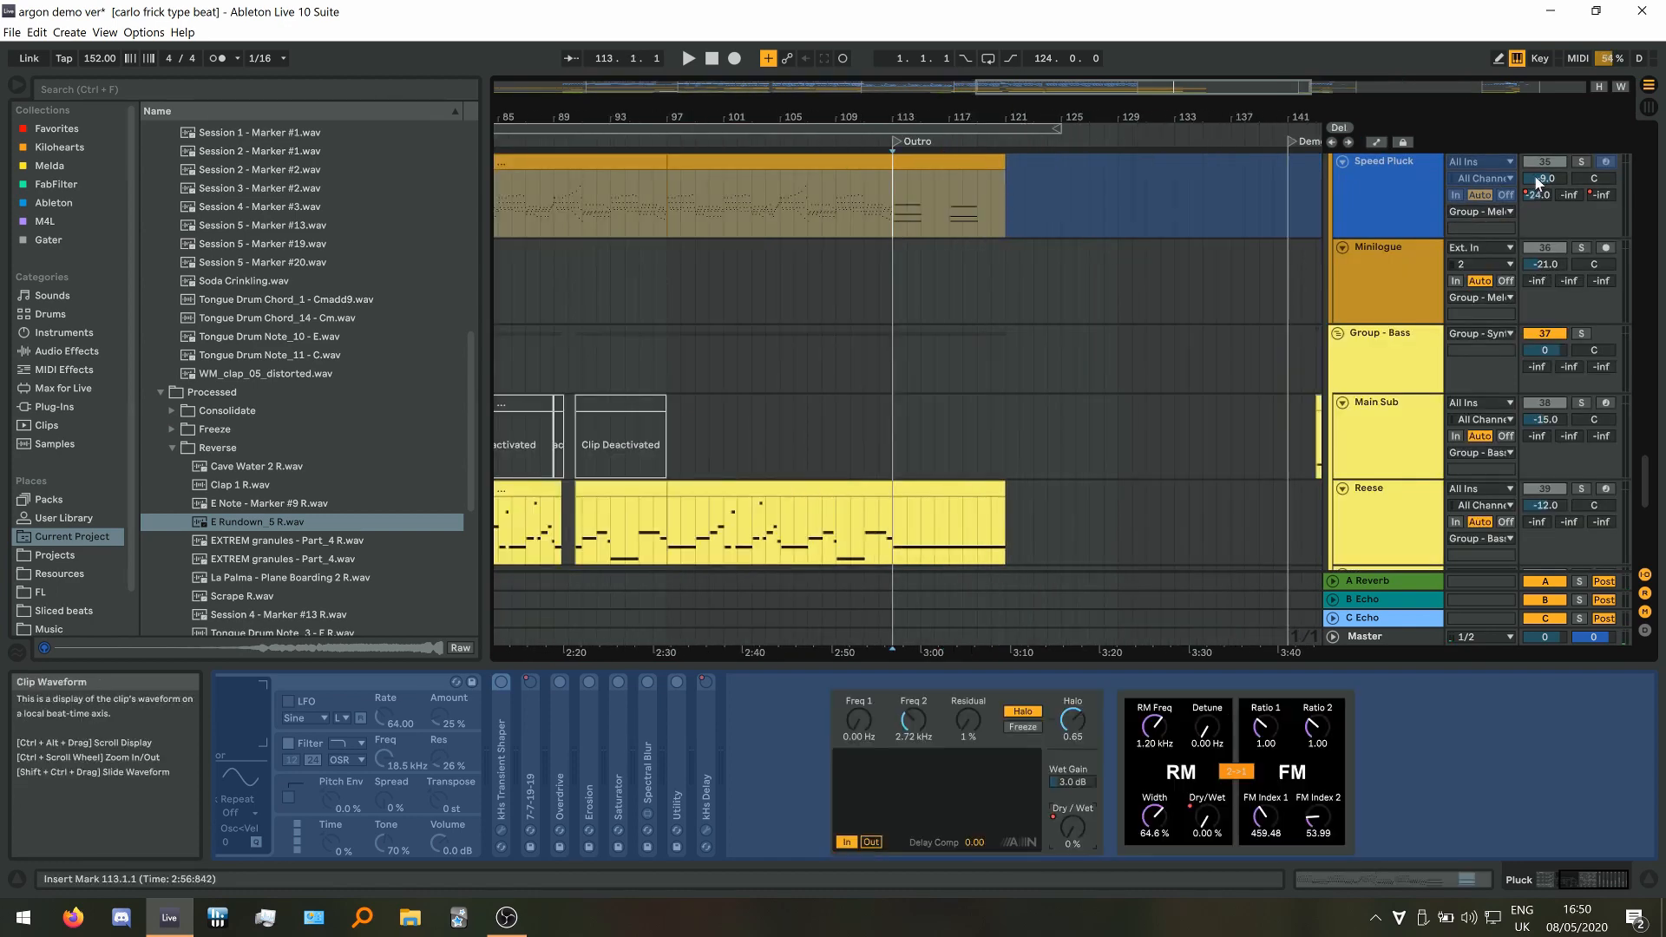
{"action": "left_click", "coordinate": [1582, 161]}
{"action": "key", "text": "space"}
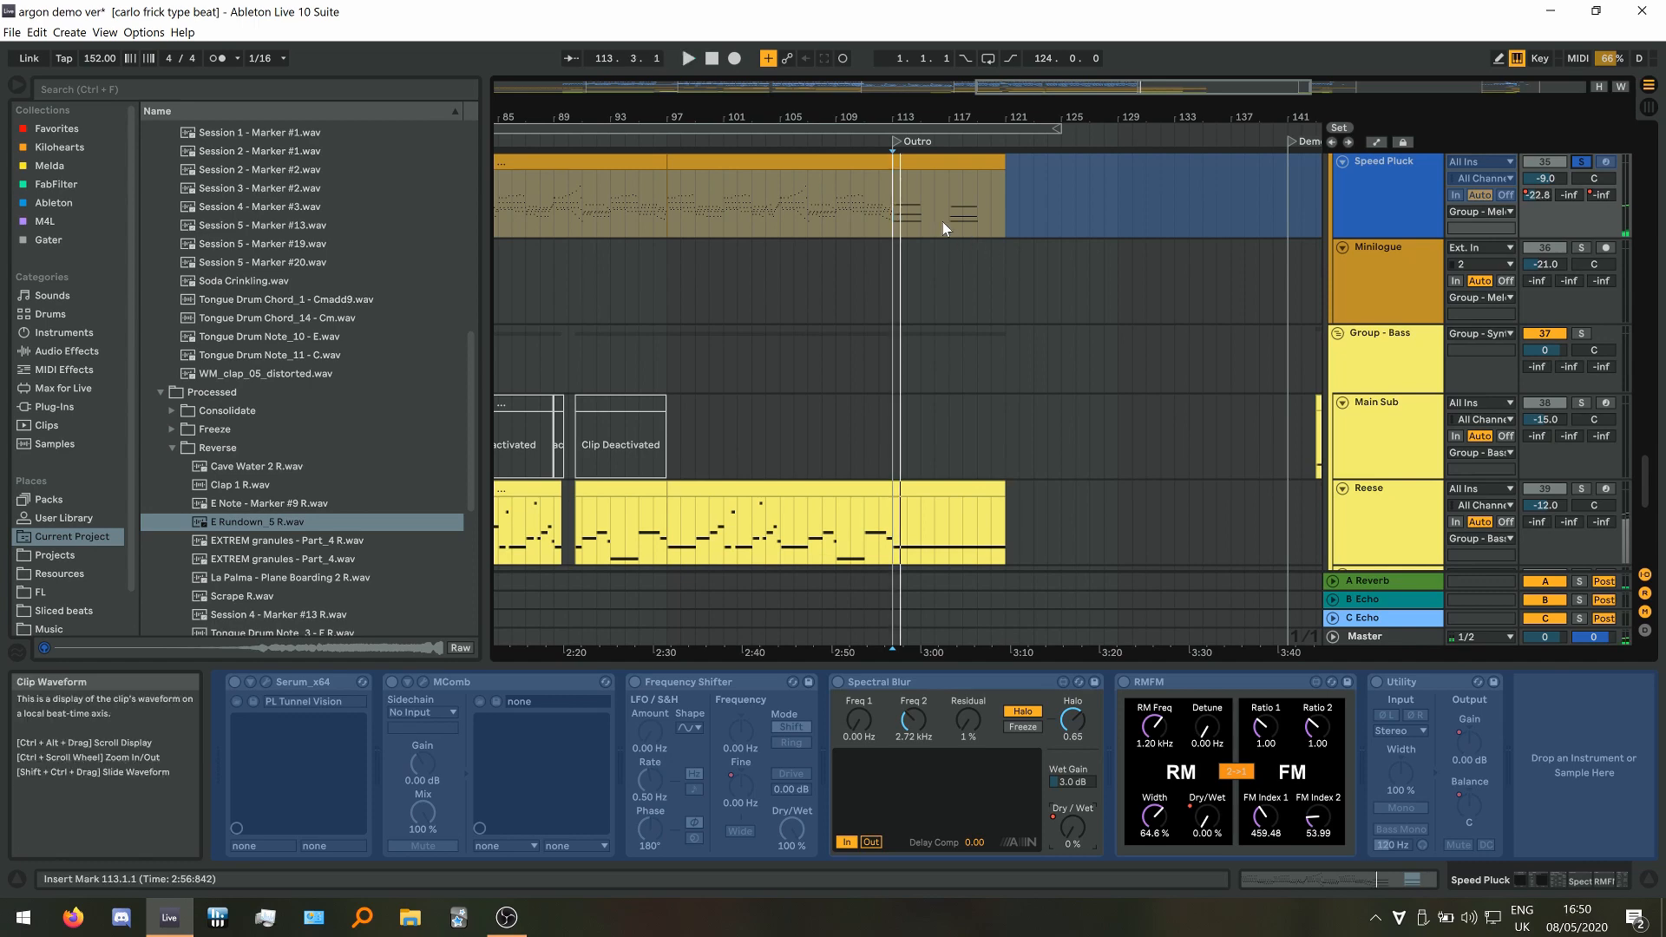
{"action": "left_click", "coordinate": [946, 221]}
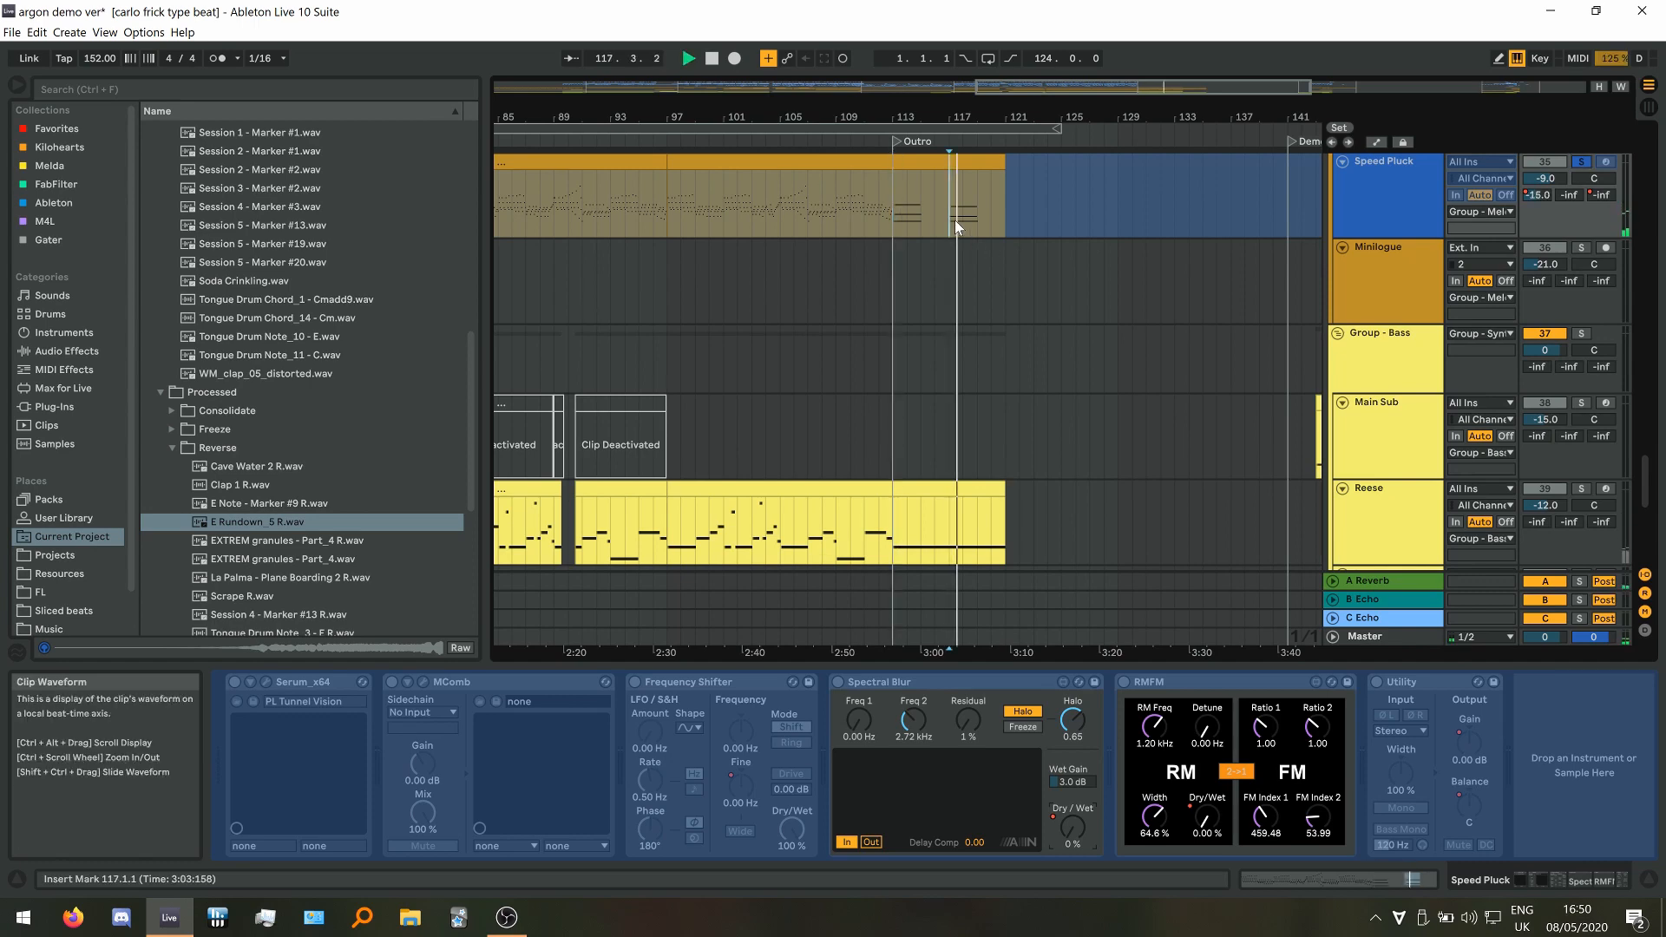
{"action": "key", "text": "space"}
Solo the Reese bass track and play its sustained note from the start of the Outro
{"action": "scroll", "coordinate": [870, 456], "scroll_direction": "down", "scroll_amount": 2}
{"action": "left_click", "coordinate": [1380, 382]}
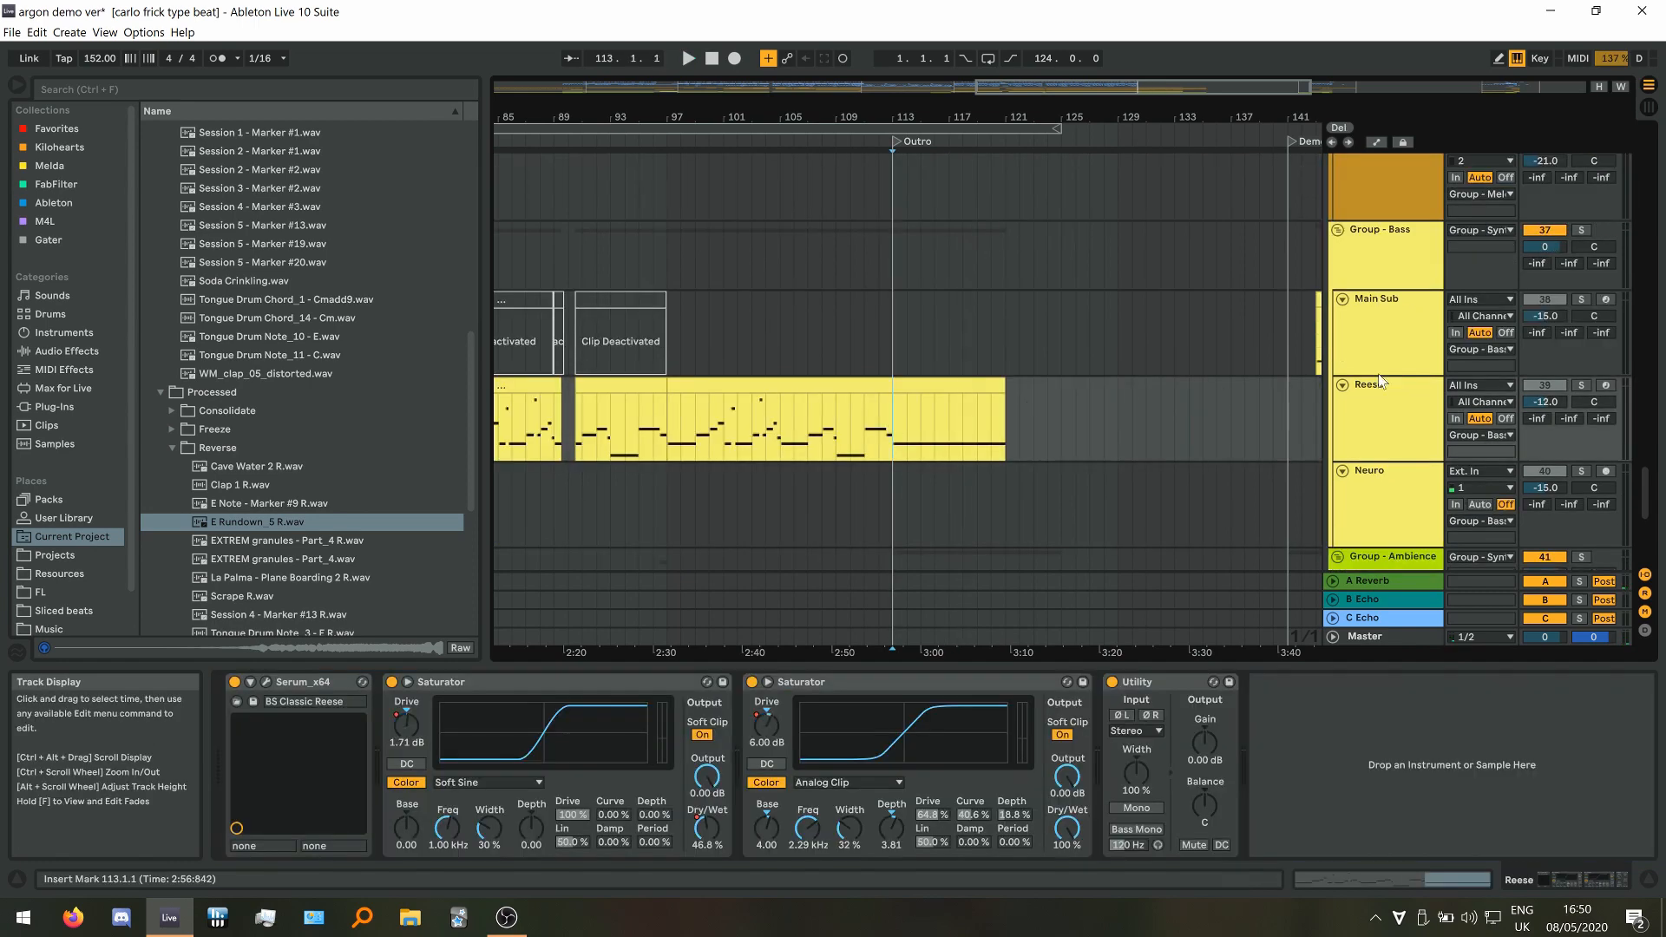
{"action": "left_click", "coordinate": [1581, 385]}
{"action": "key", "text": "space"}
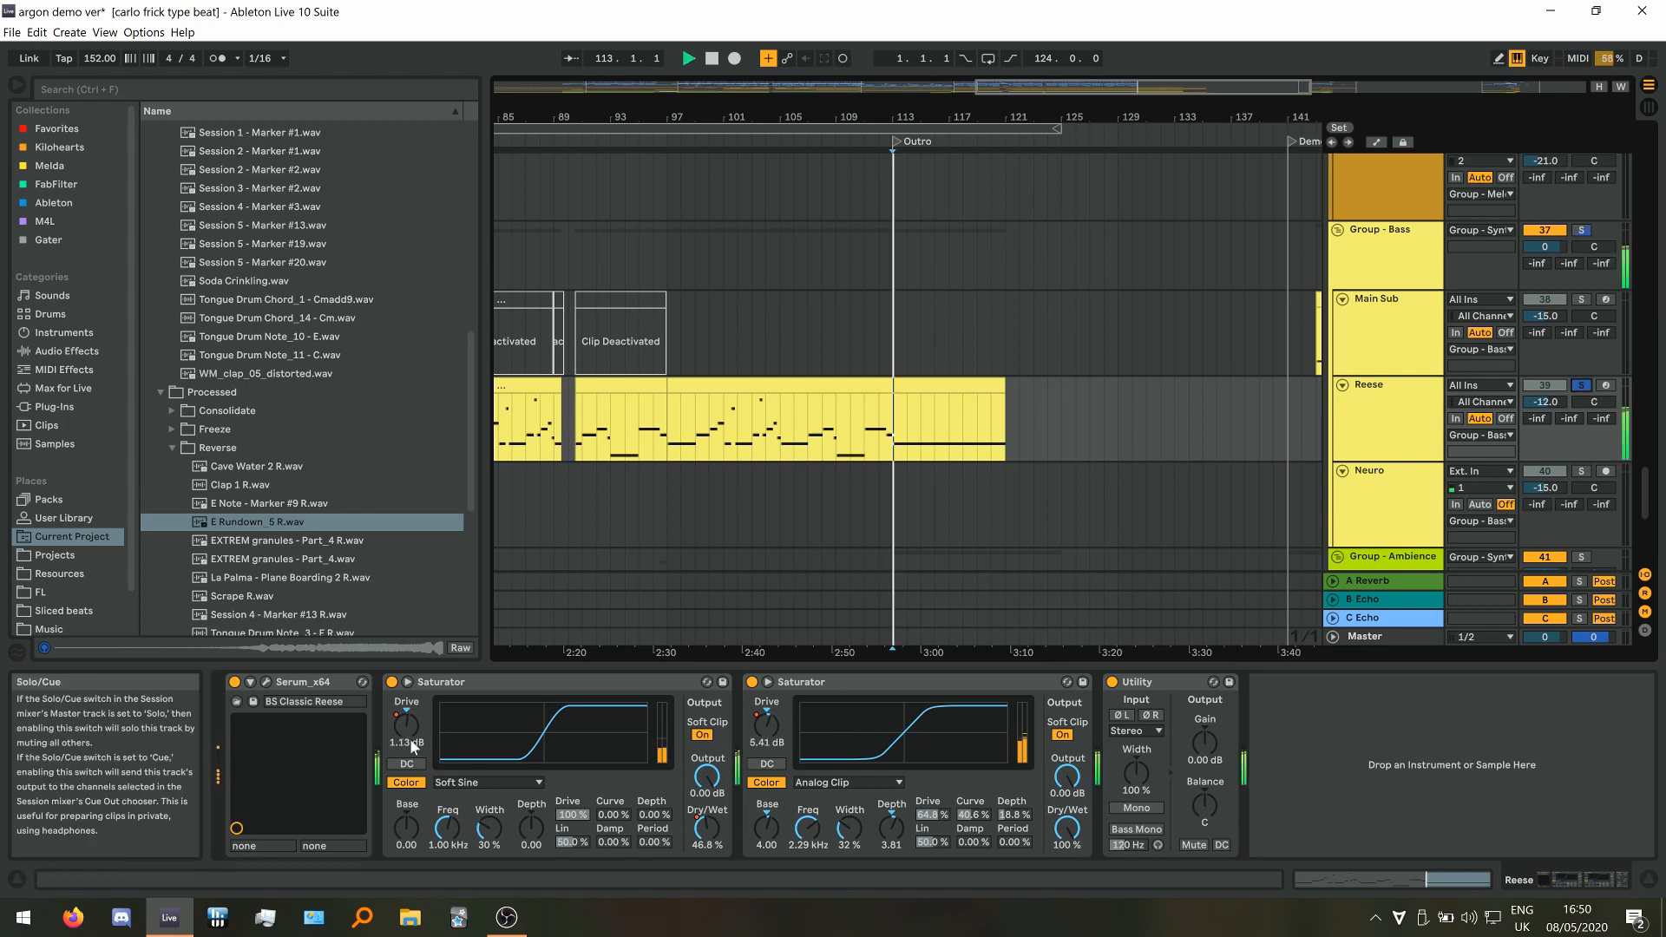
Freeze the Reese track and play it again from bar 113
{"action": "key", "text": "ctrl+alt+f"}
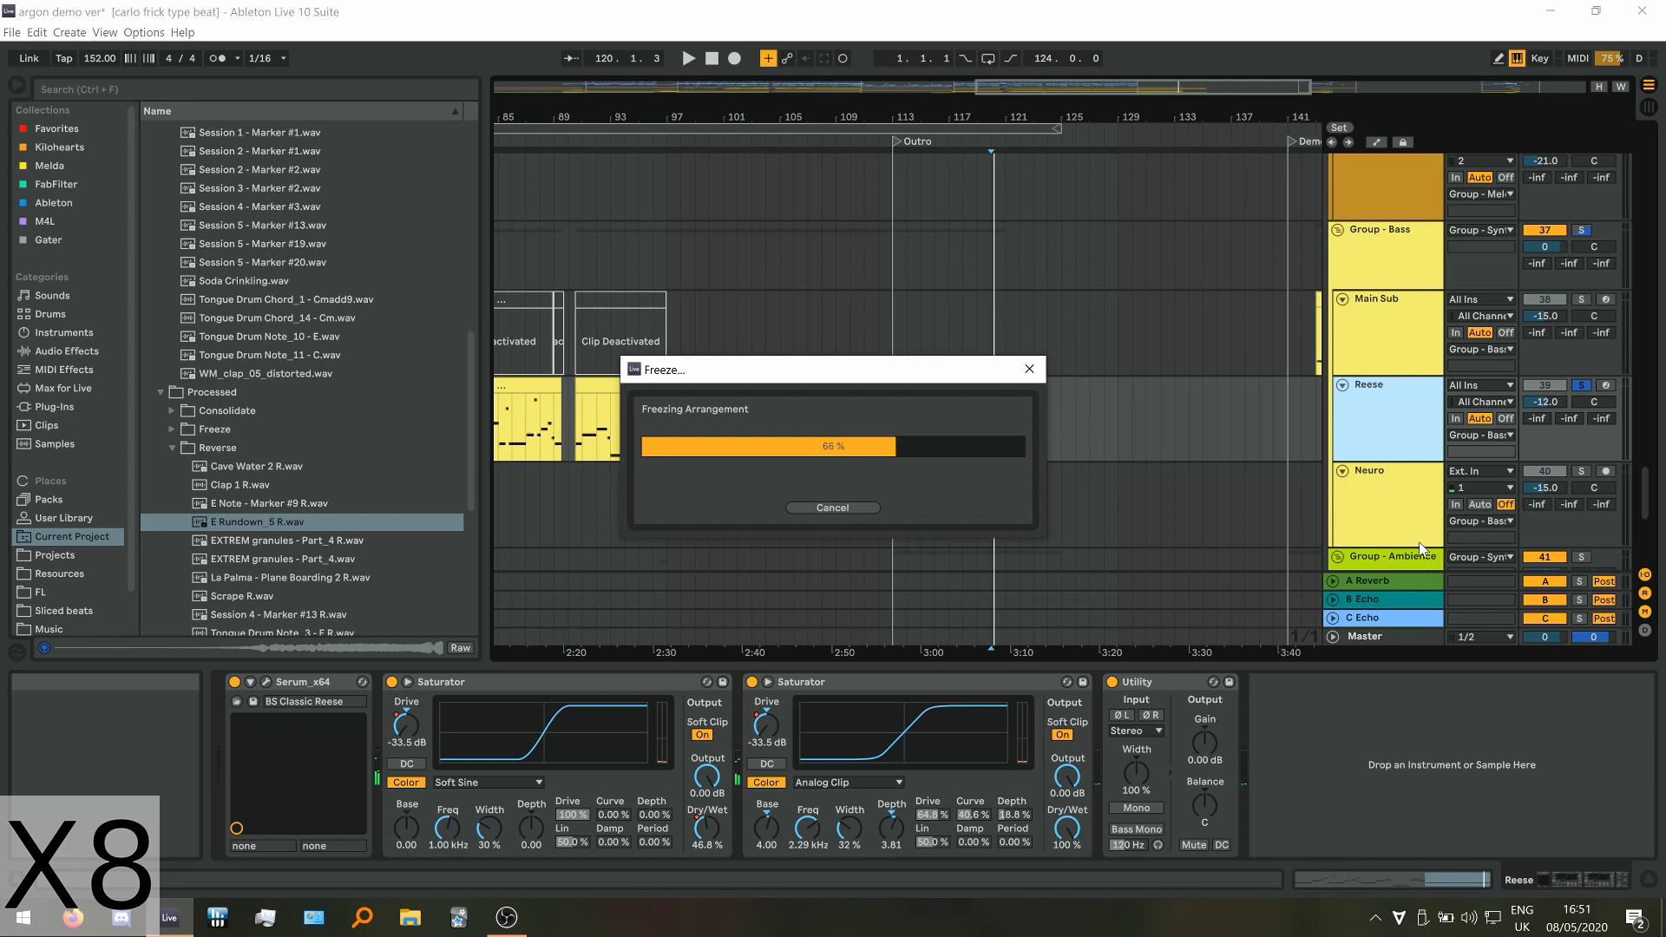
{"action": "left_click", "coordinate": [897, 437]}
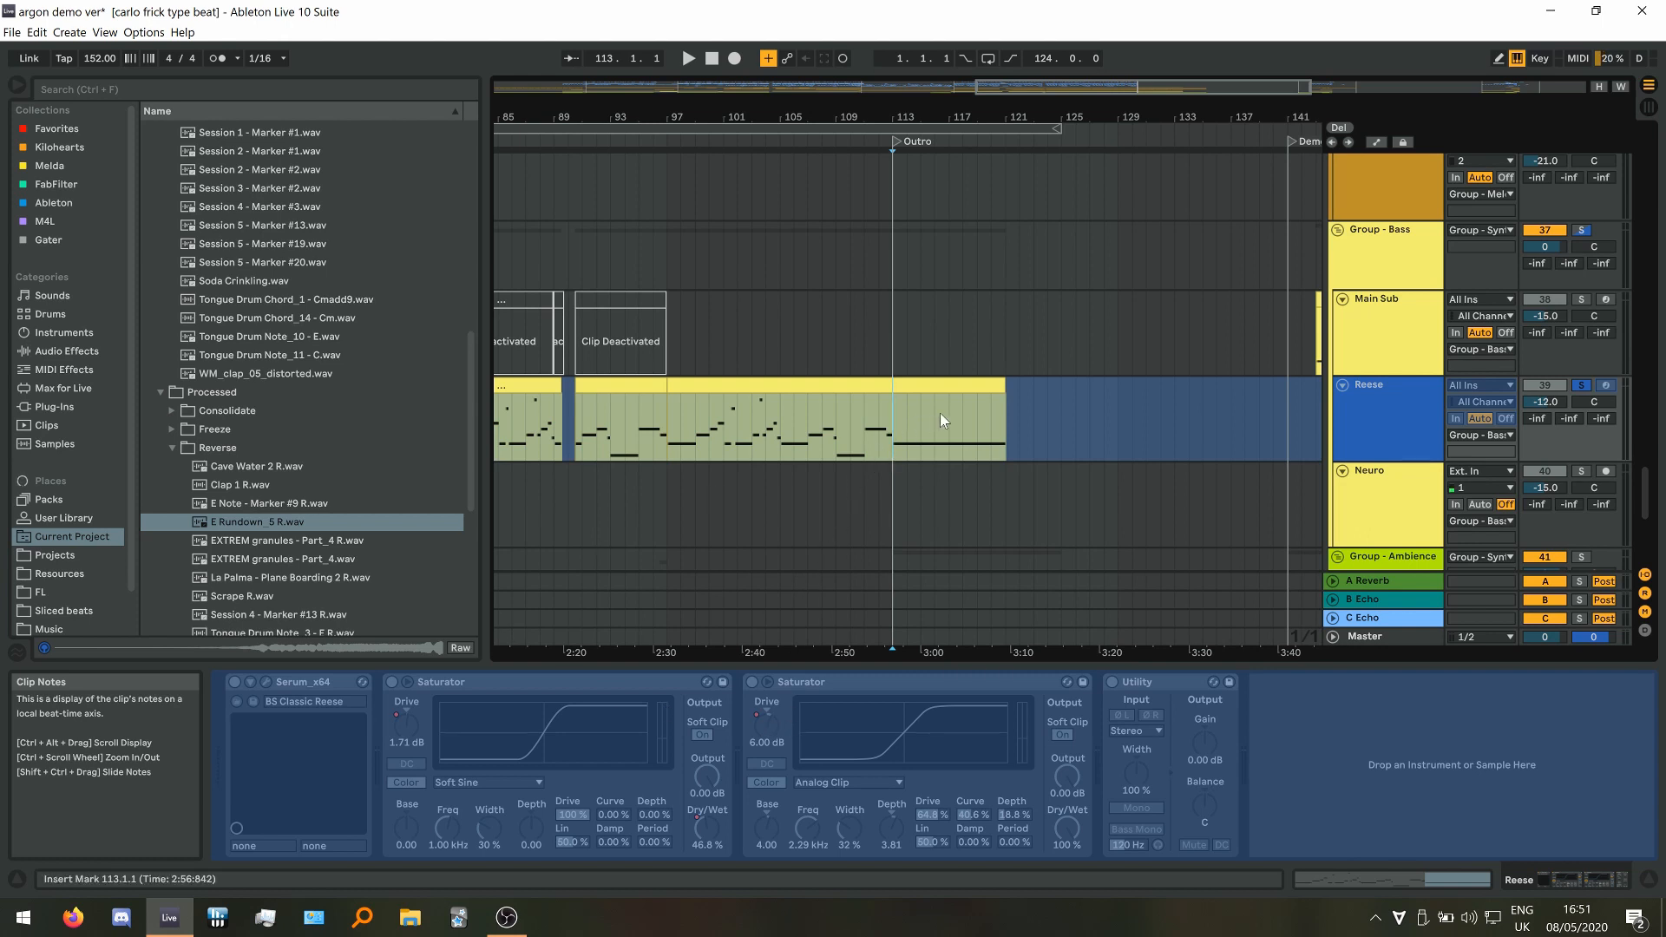
{"action": "key", "text": "space"}
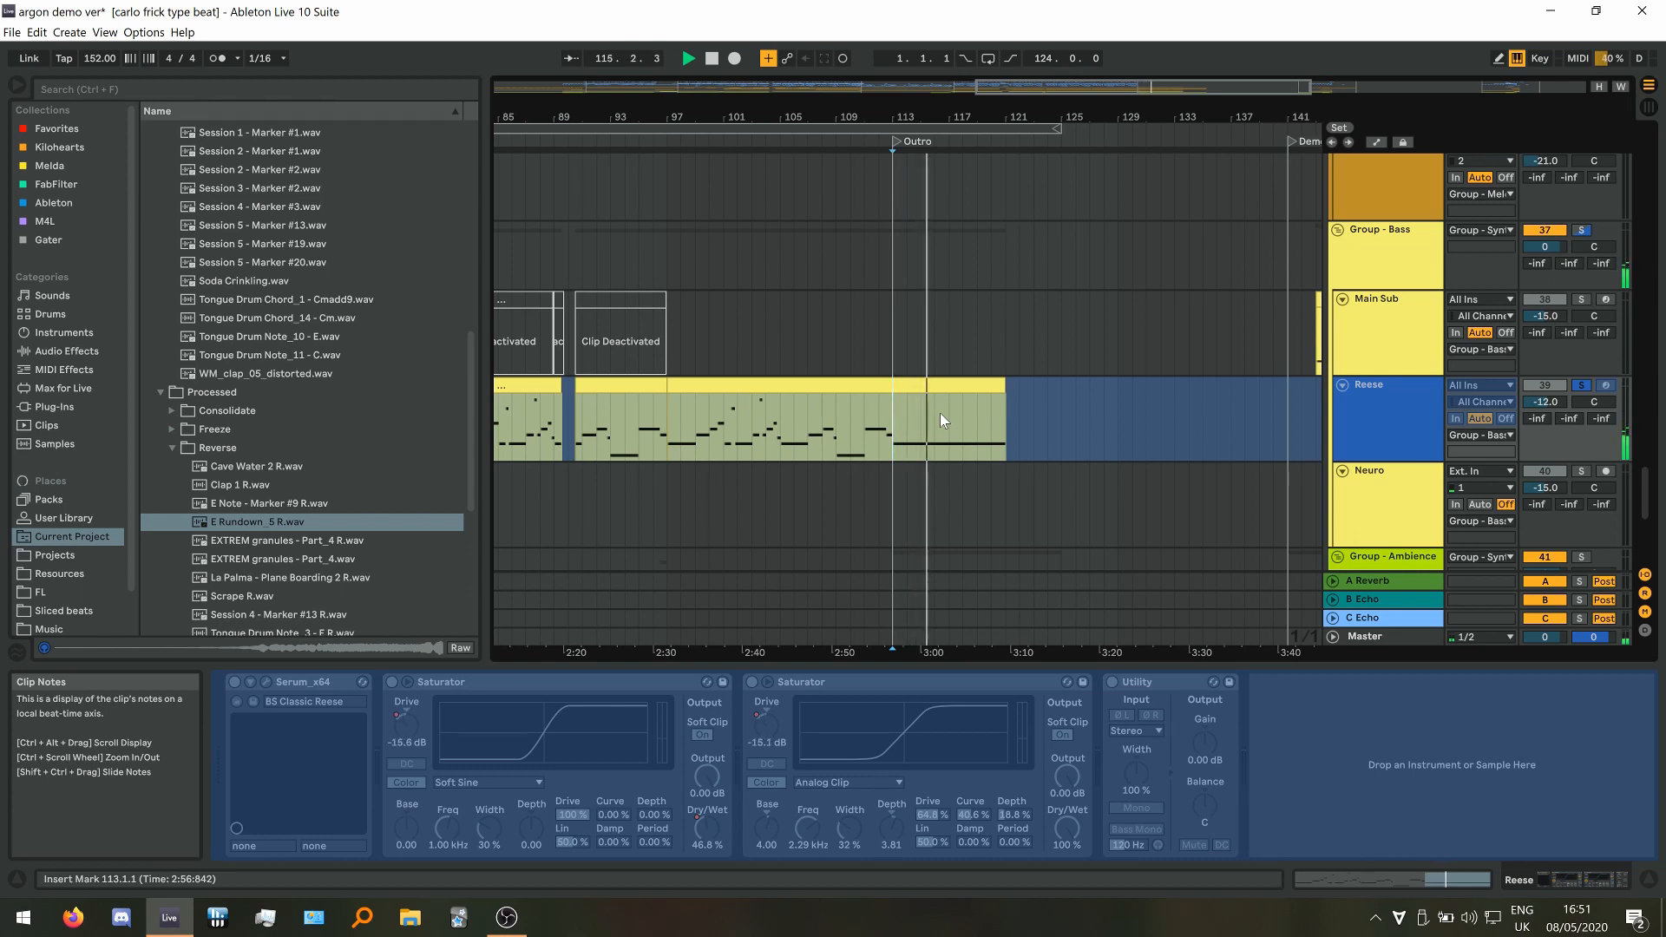
Solo the Ambience track and play its La Palma - Plane Boarding 2 clip from the start of the Outro at bar 113
{"action": "scroll", "coordinate": [940, 413], "scroll_direction": "down", "scroll_amount": 5}
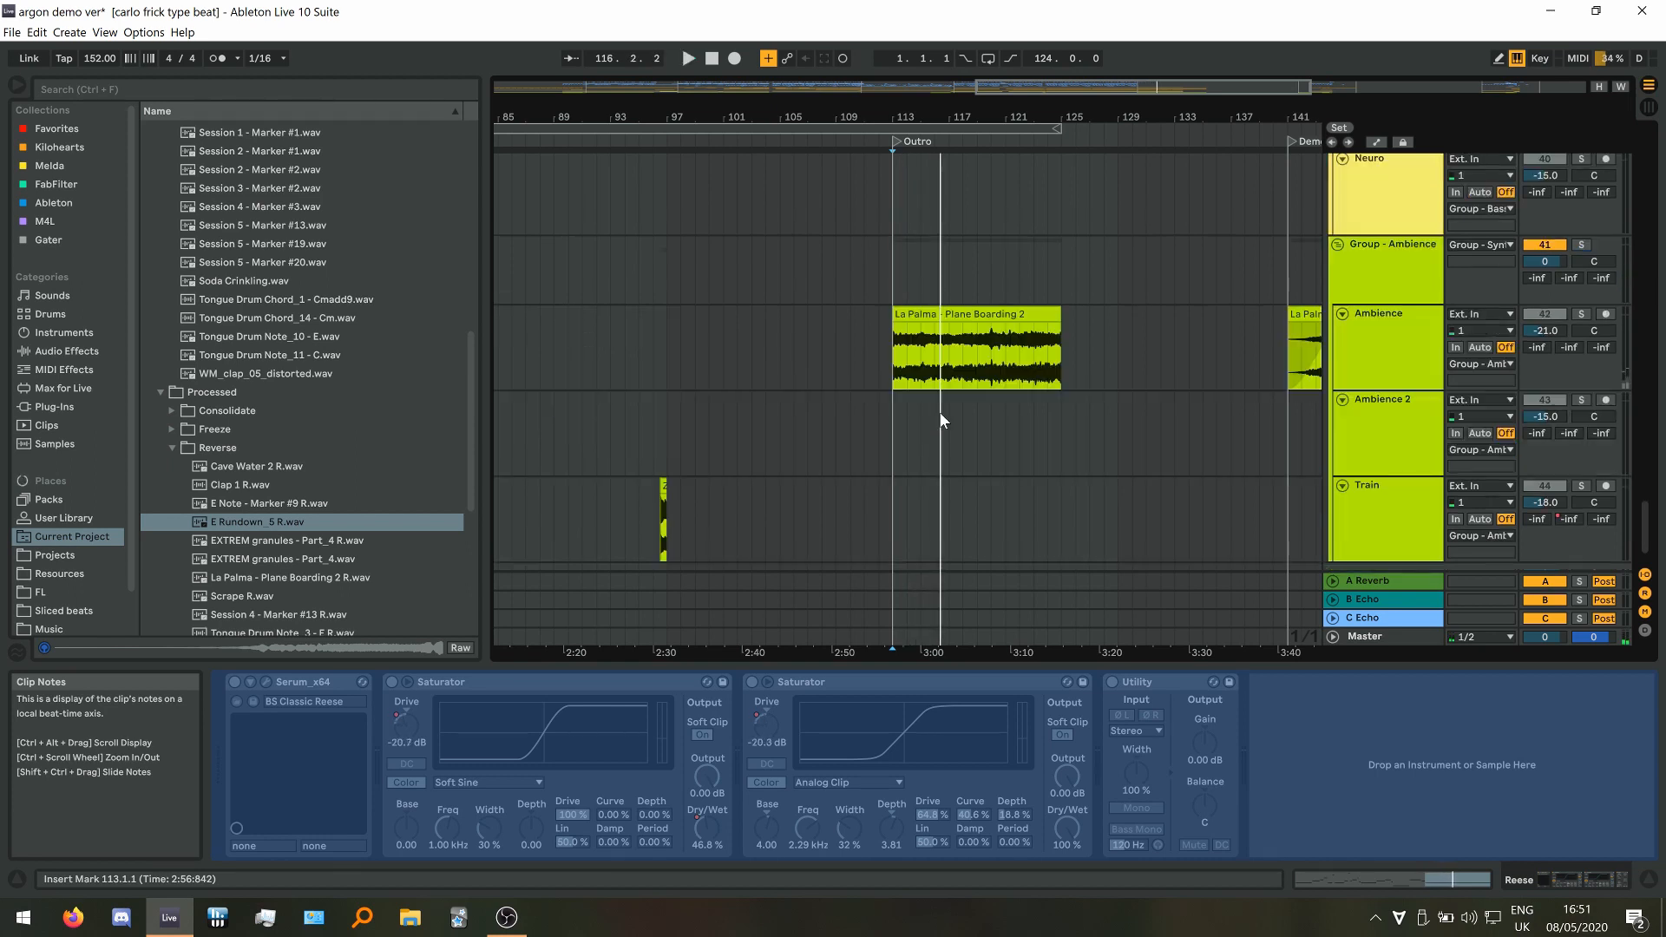
{"action": "scroll", "coordinate": [940, 421], "scroll_direction": "down", "scroll_amount": 1}
{"action": "left_click", "coordinate": [940, 306]}
{"action": "key", "text": "space"}
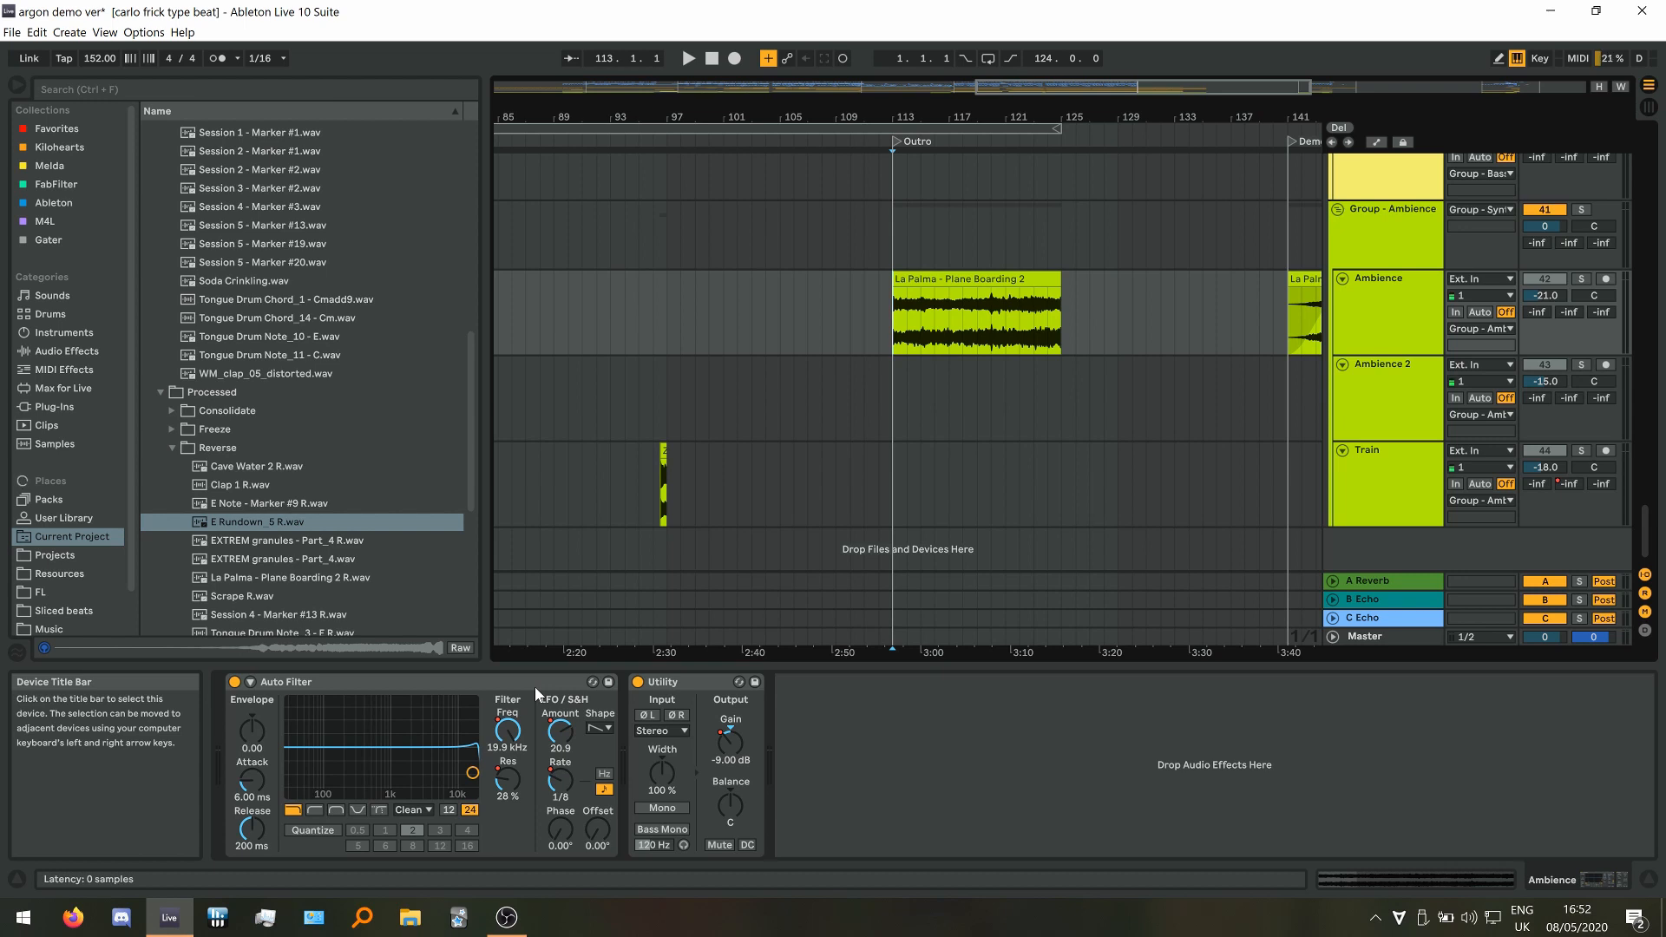
{"action": "key", "text": "space"}
{"action": "left_click", "coordinate": [1582, 278]}
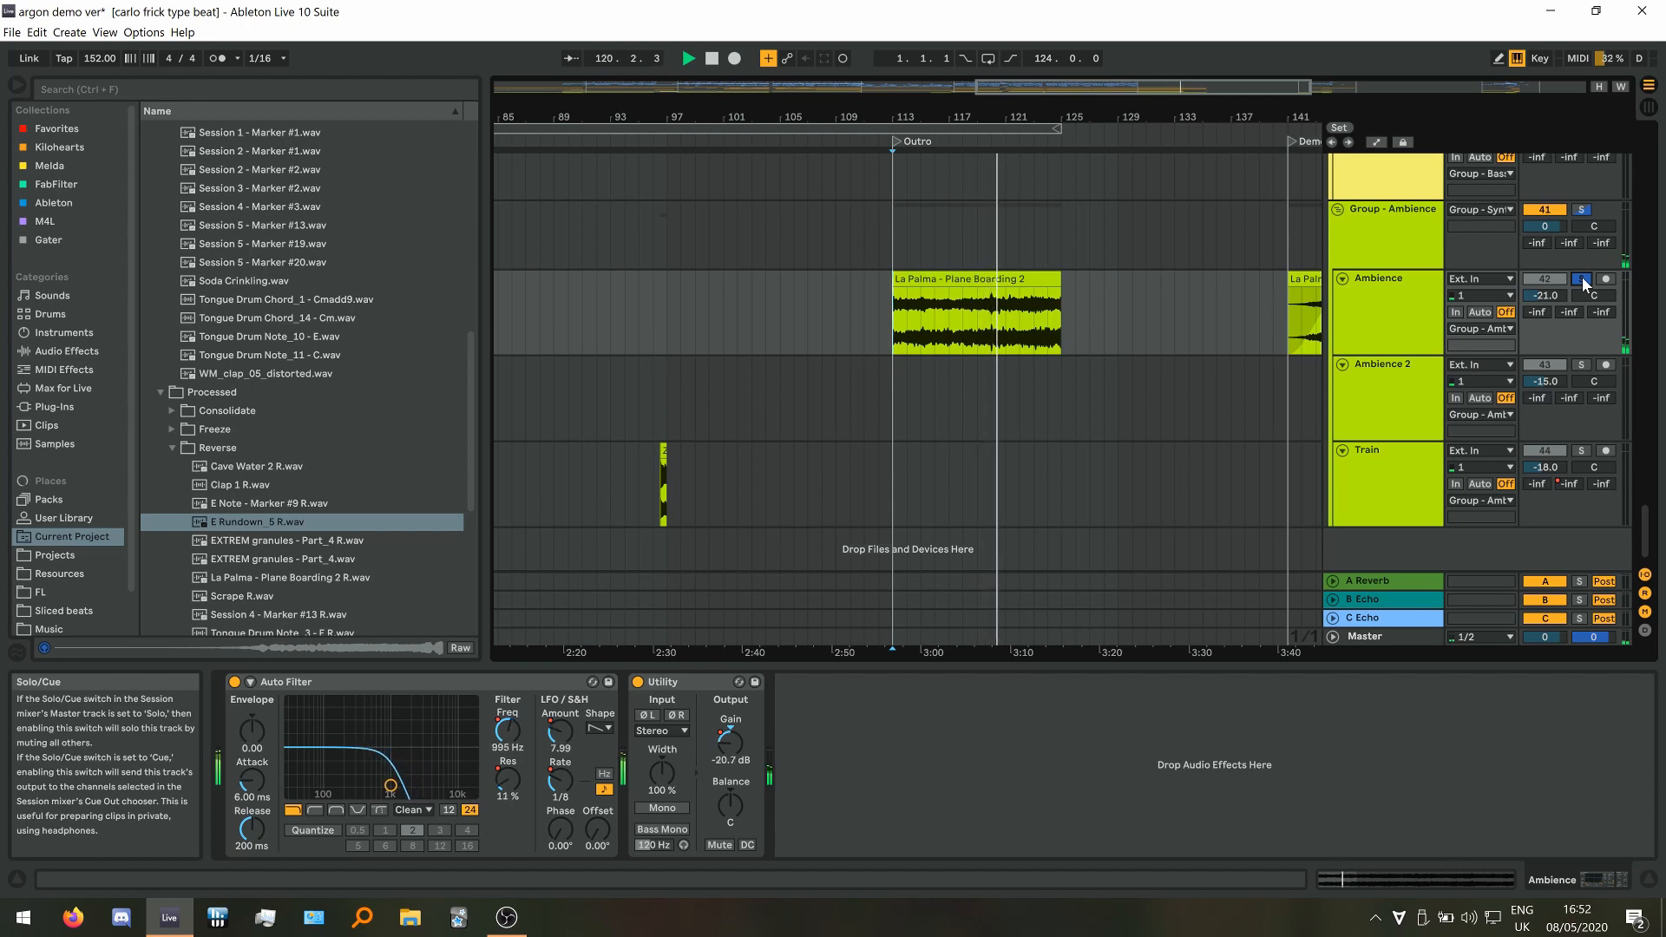
{"action": "key", "text": "space"}
{"action": "left_click", "coordinate": [1583, 279]}
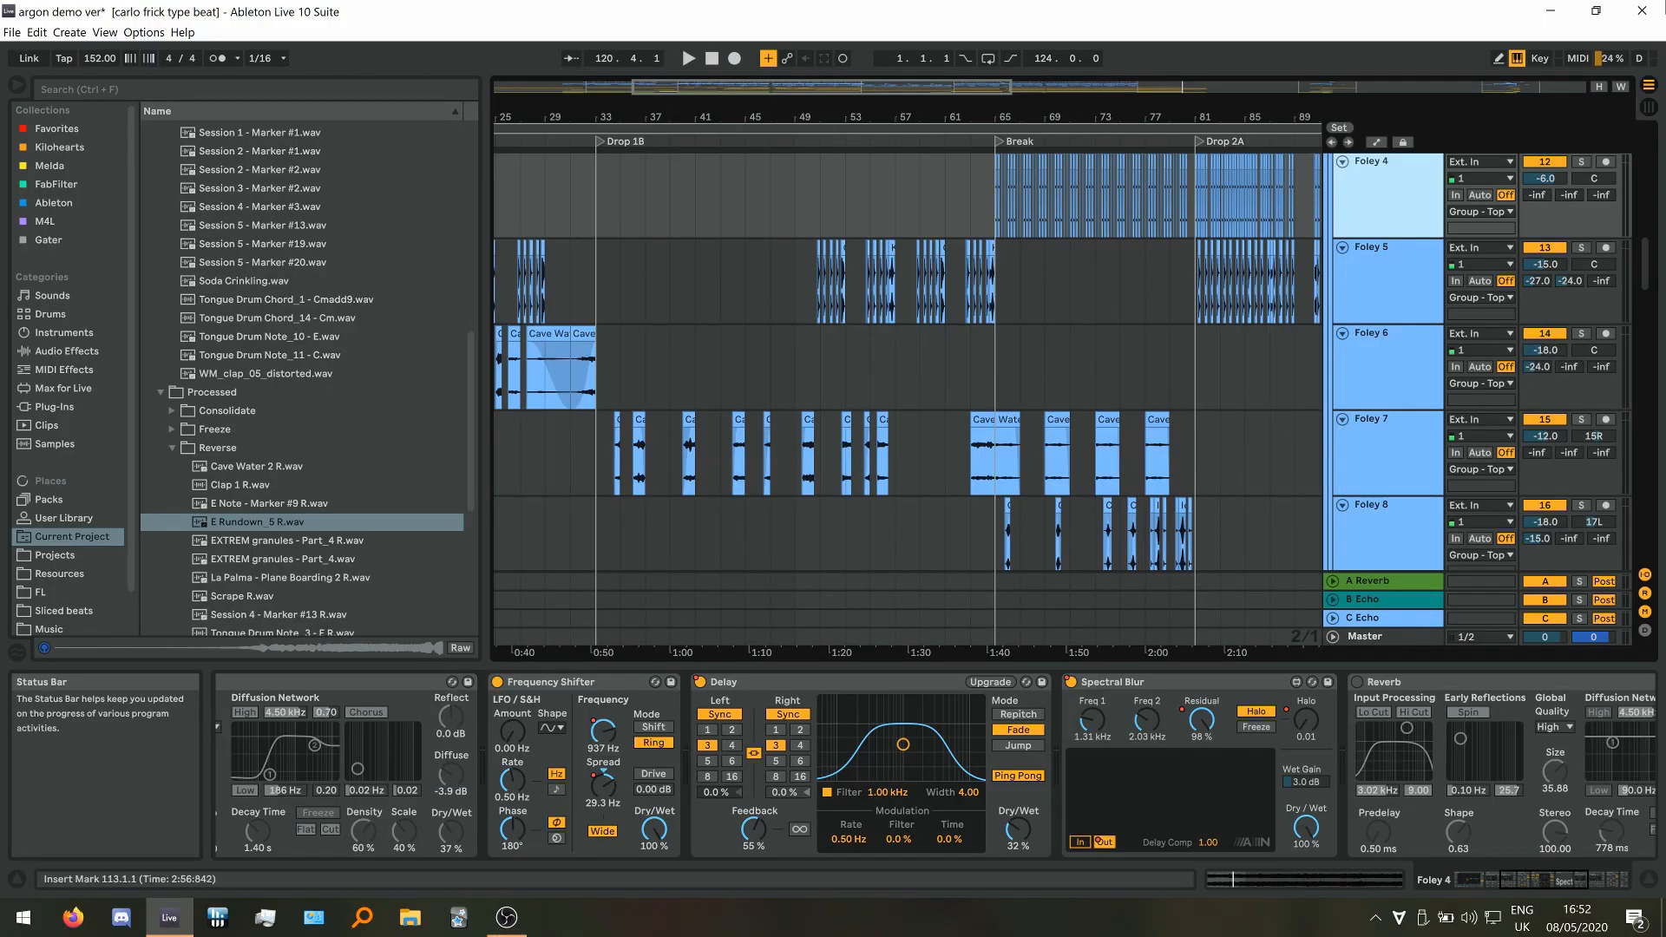
{"action": "left_click", "coordinate": [1642, 11]}
{"action": "key", "text": "alt+Tab"}
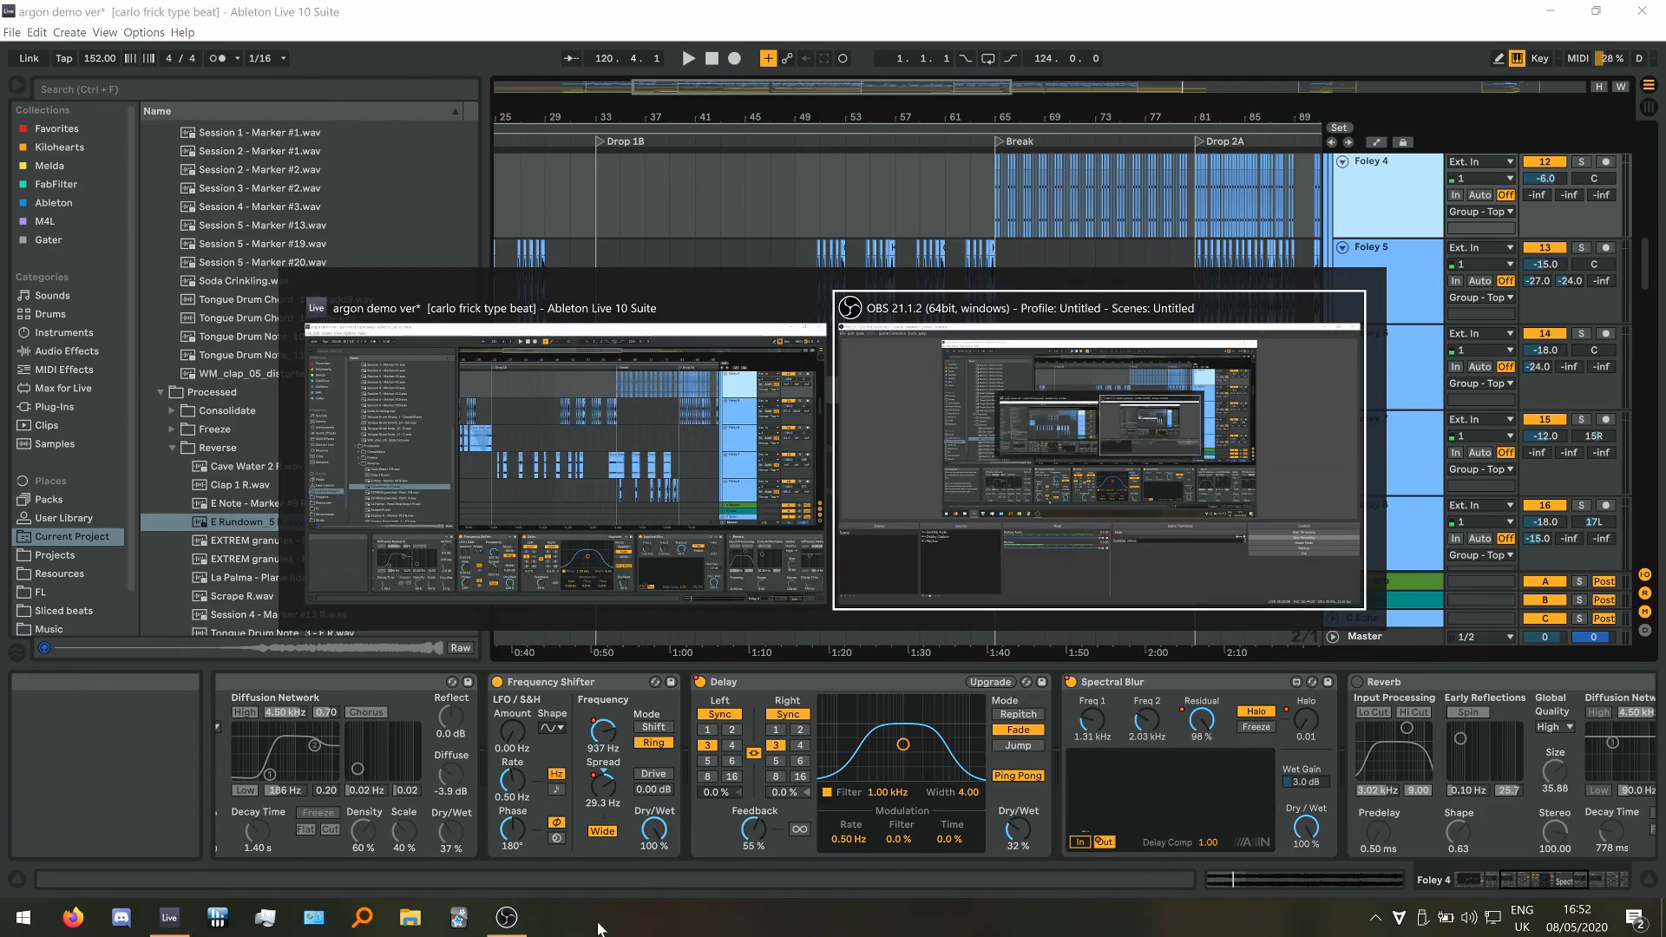